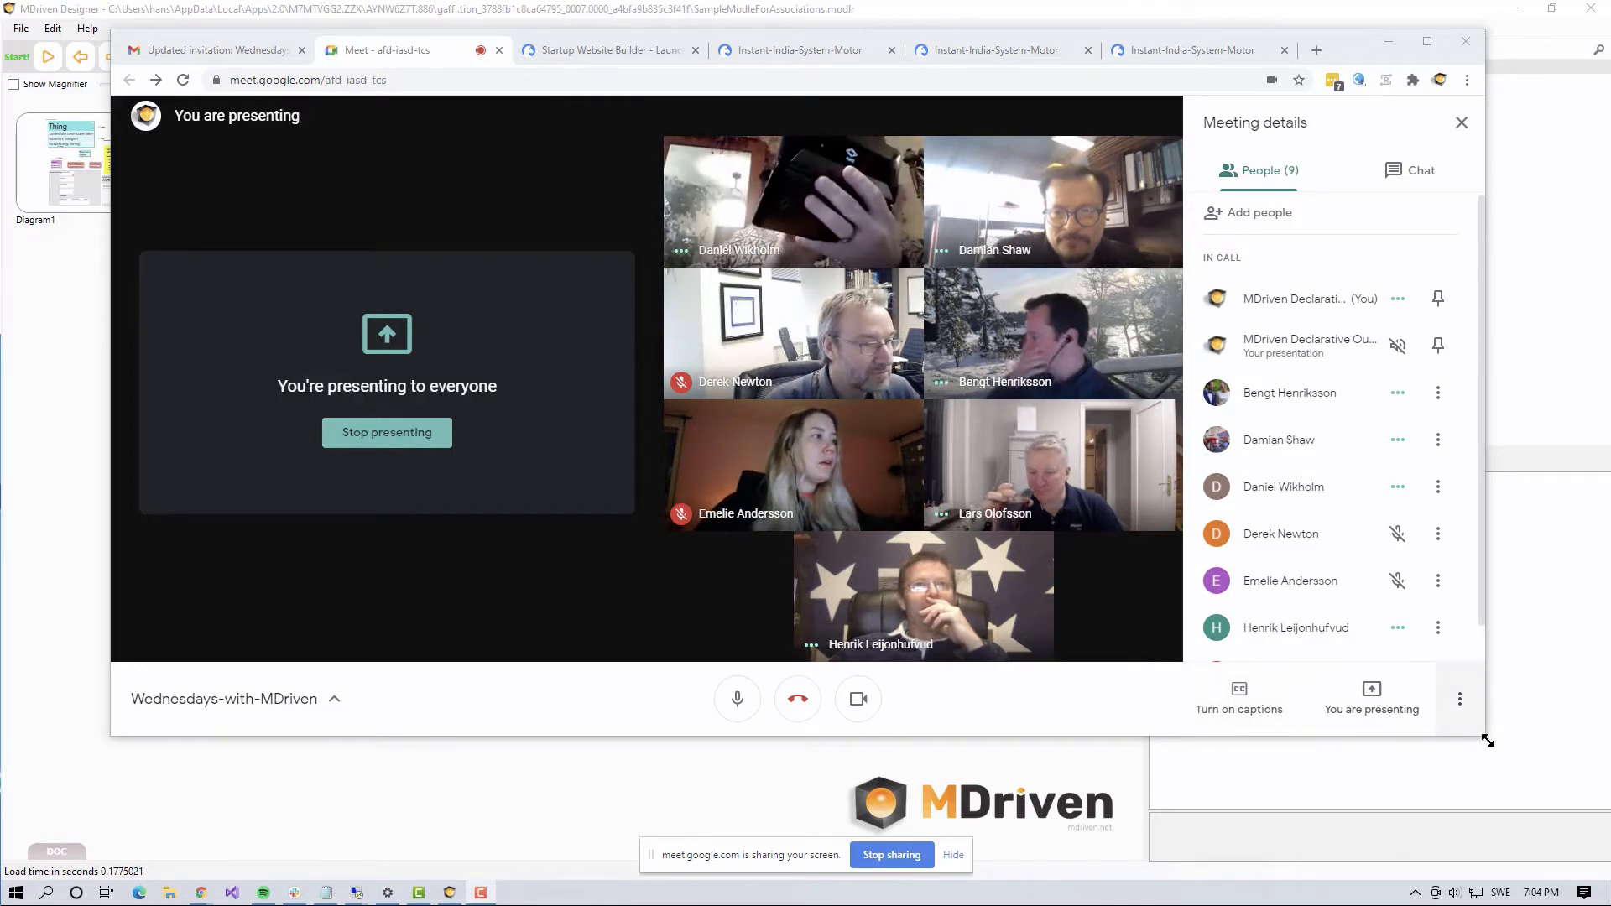
Step: Enlarge the browser window showing the meeting and close the browser tab with the updated meeting invitation e-mail
{"action": "left_click_drag", "start_coordinate": [1482, 737], "coordinate": [1516, 770]}
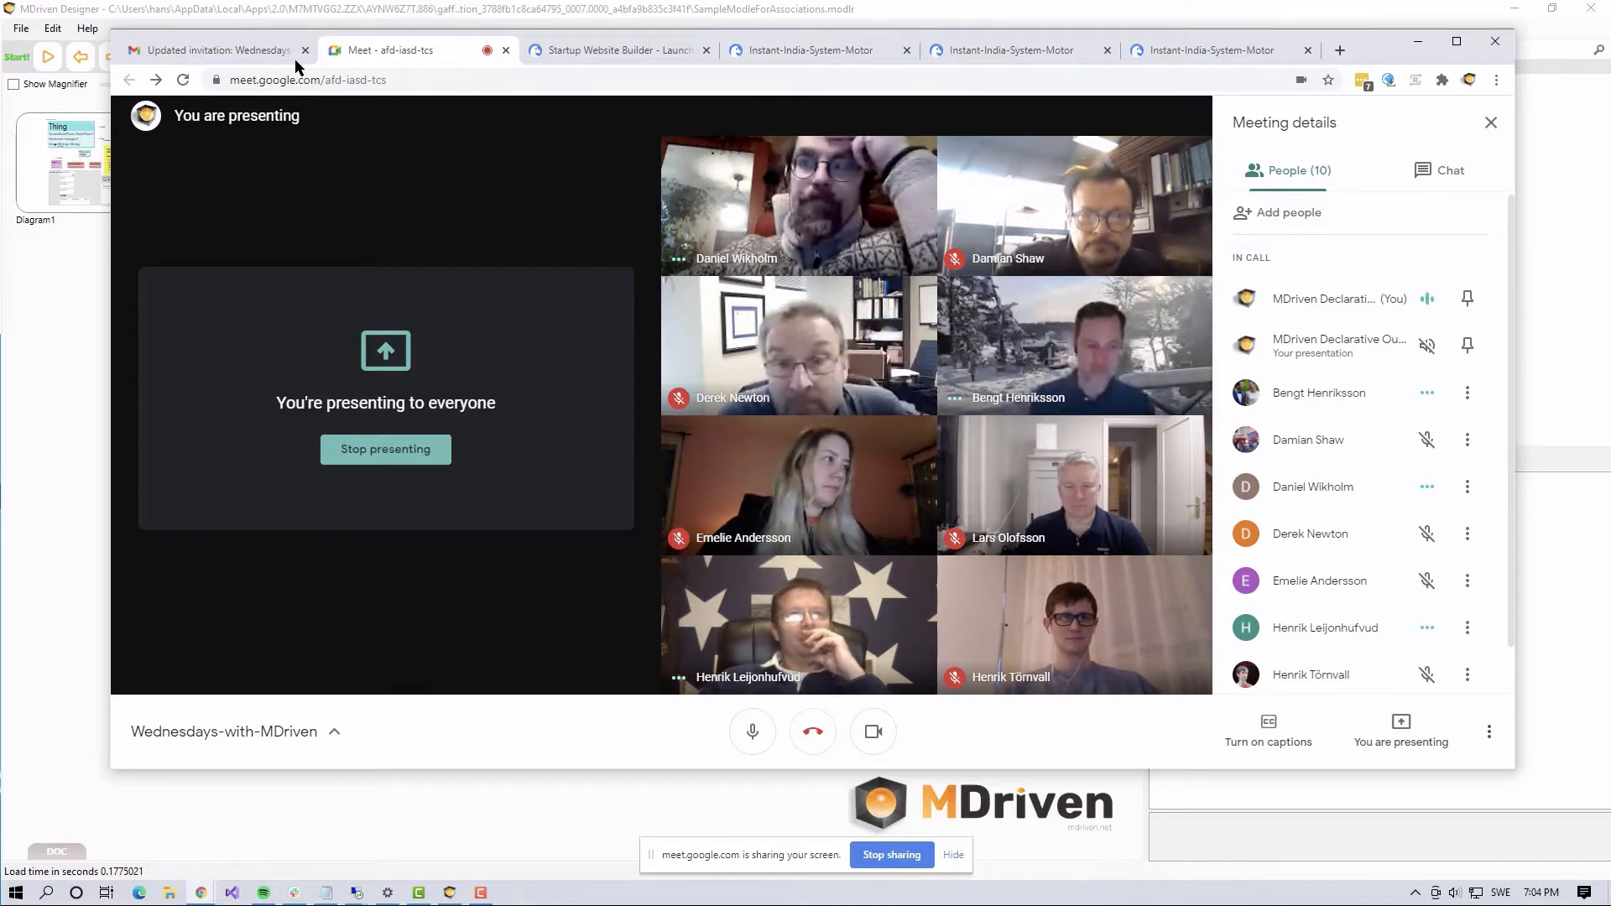
{"action": "left_click", "coordinate": [224, 51]}
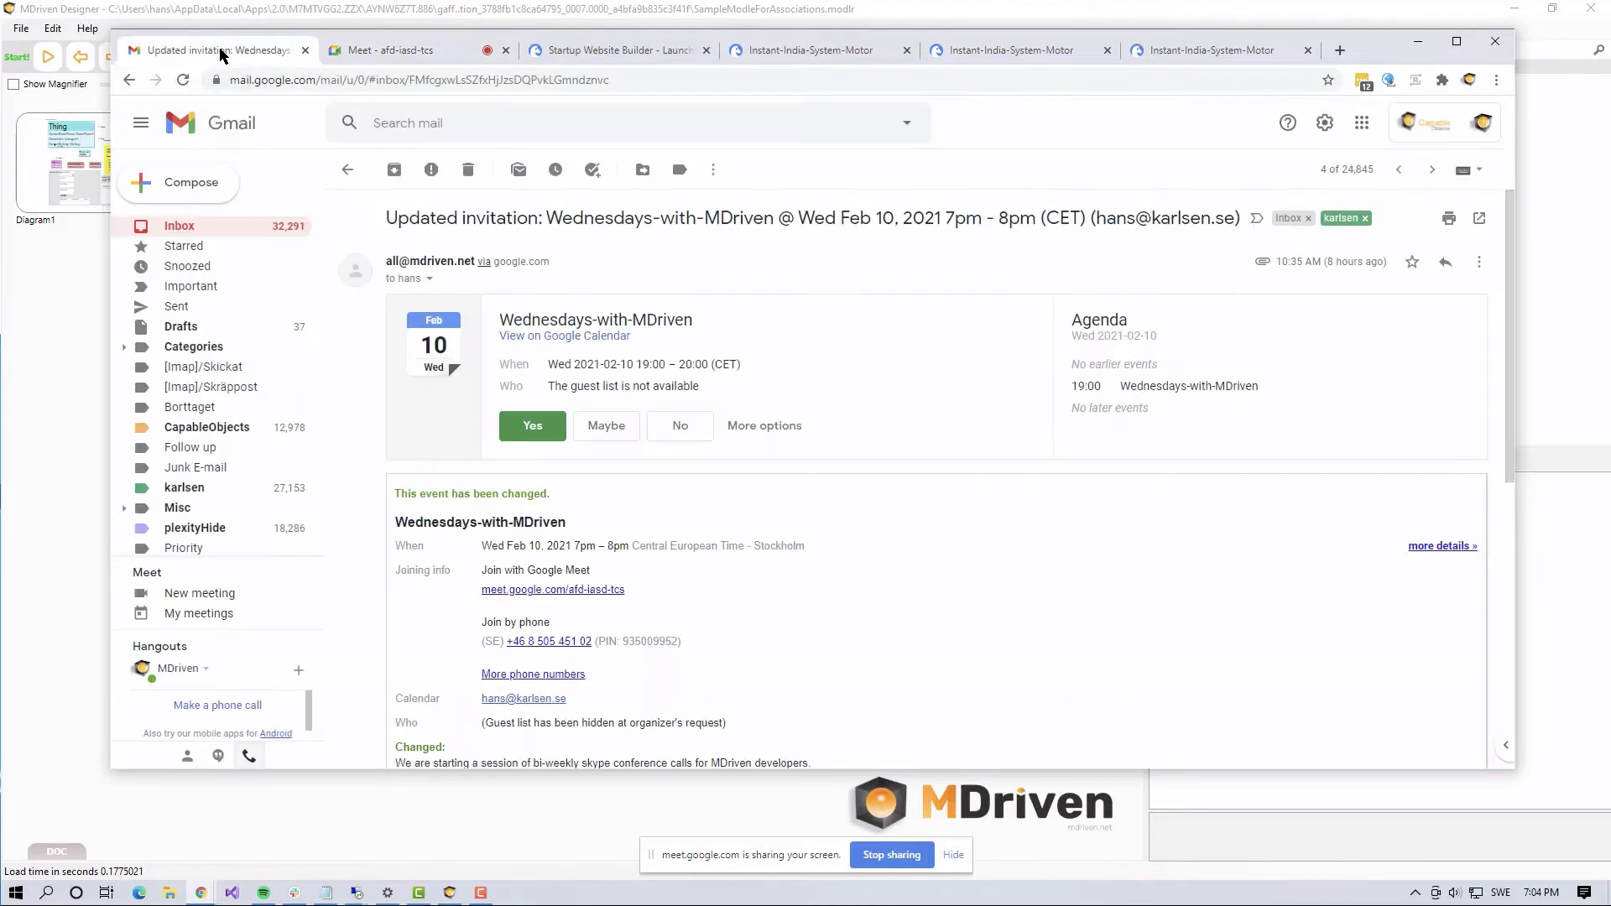
{"action": "left_click", "coordinate": [305, 51]}
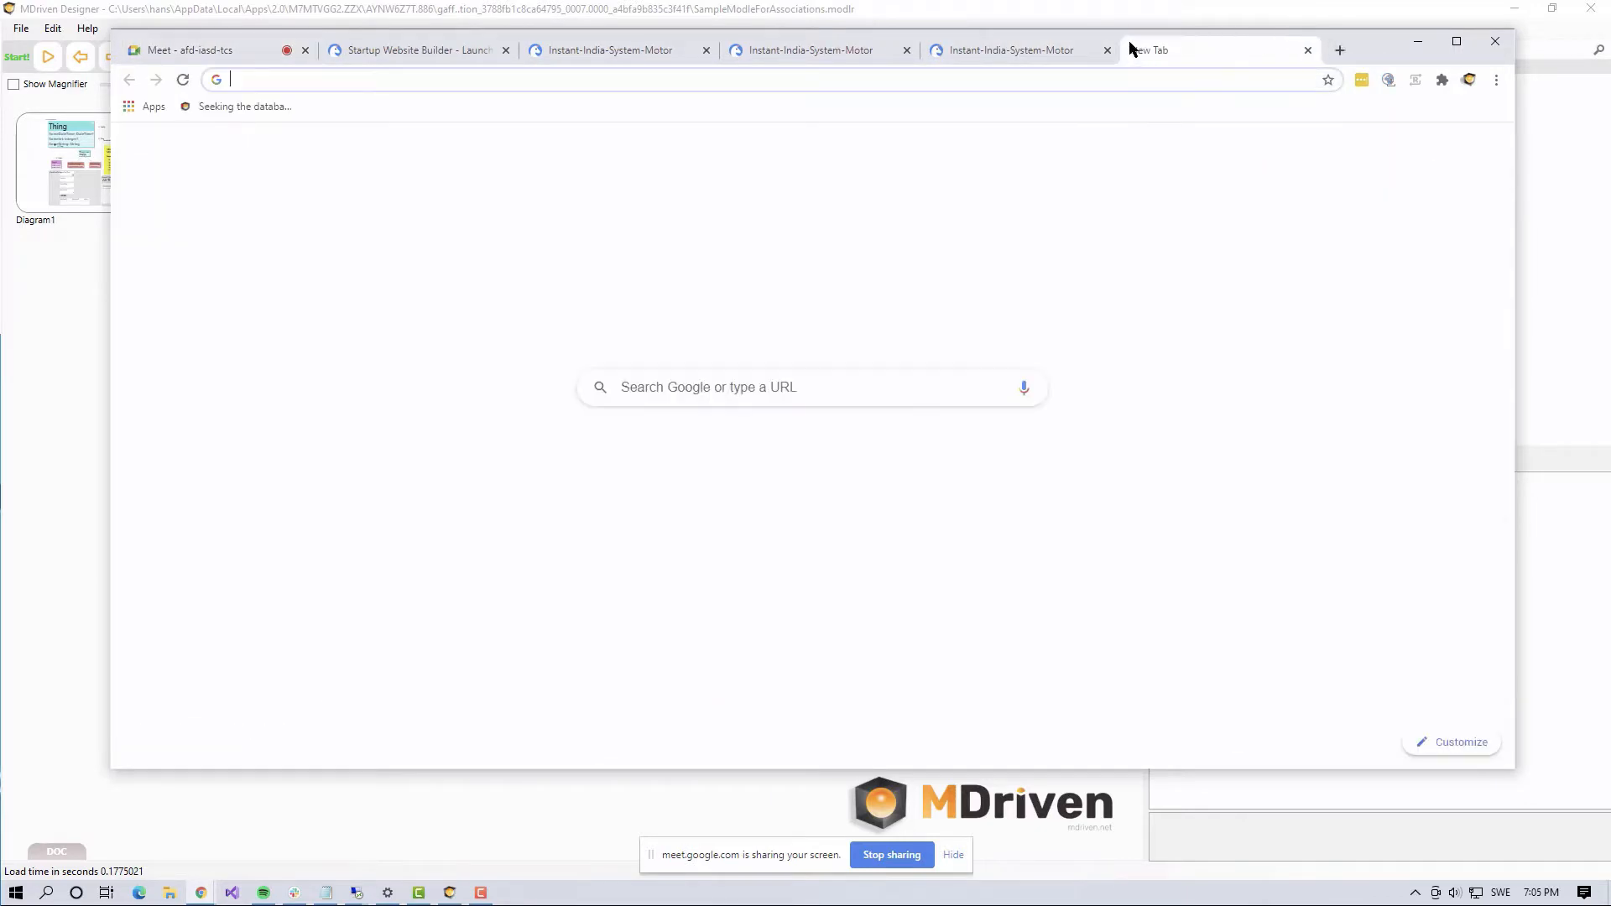
Step: Open blog.mdriven.net in a new browser tab and open its Wednesdays with MDriven post
{"action": "left_click", "coordinate": [1139, 50]}
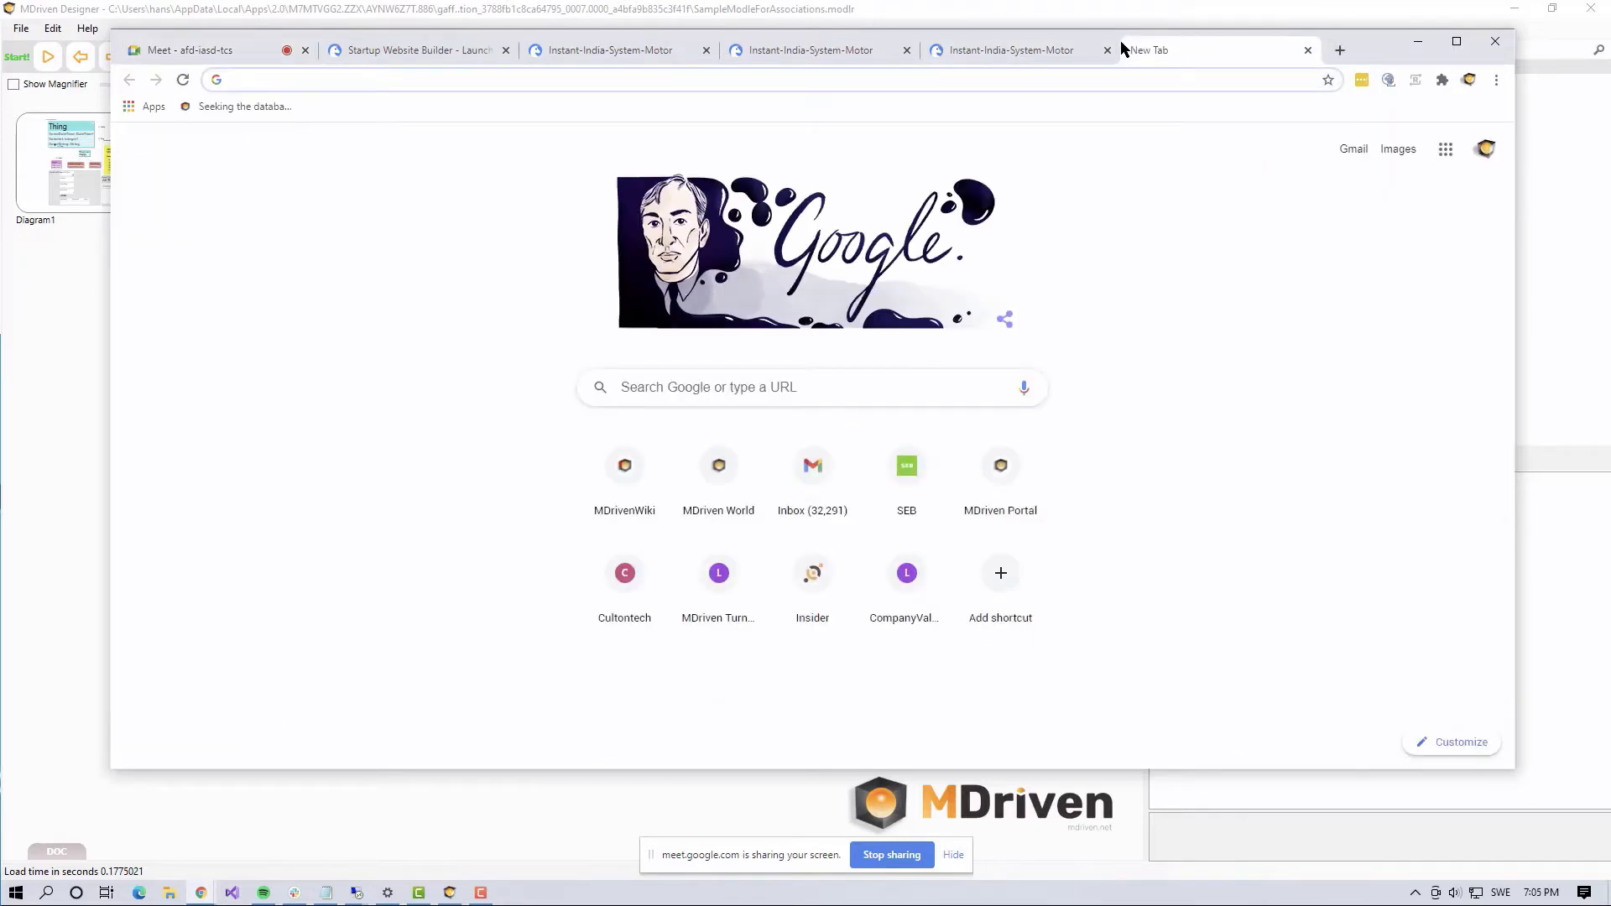
{"action": "type", "text": "b"}
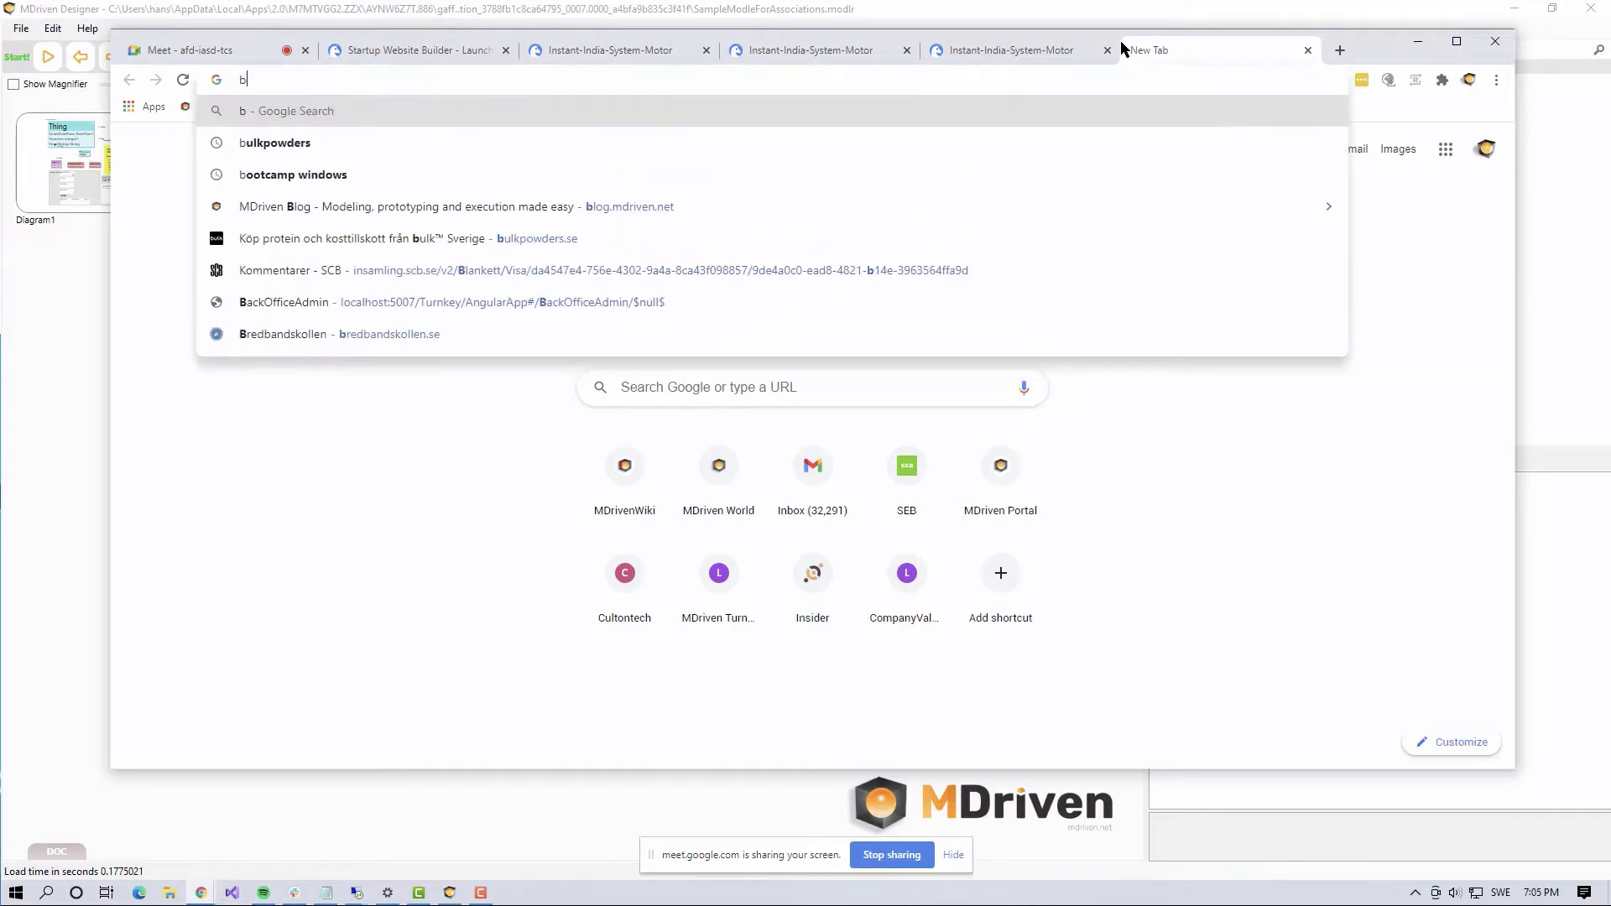
{"action": "type", "text": "log.mdriven.net"}
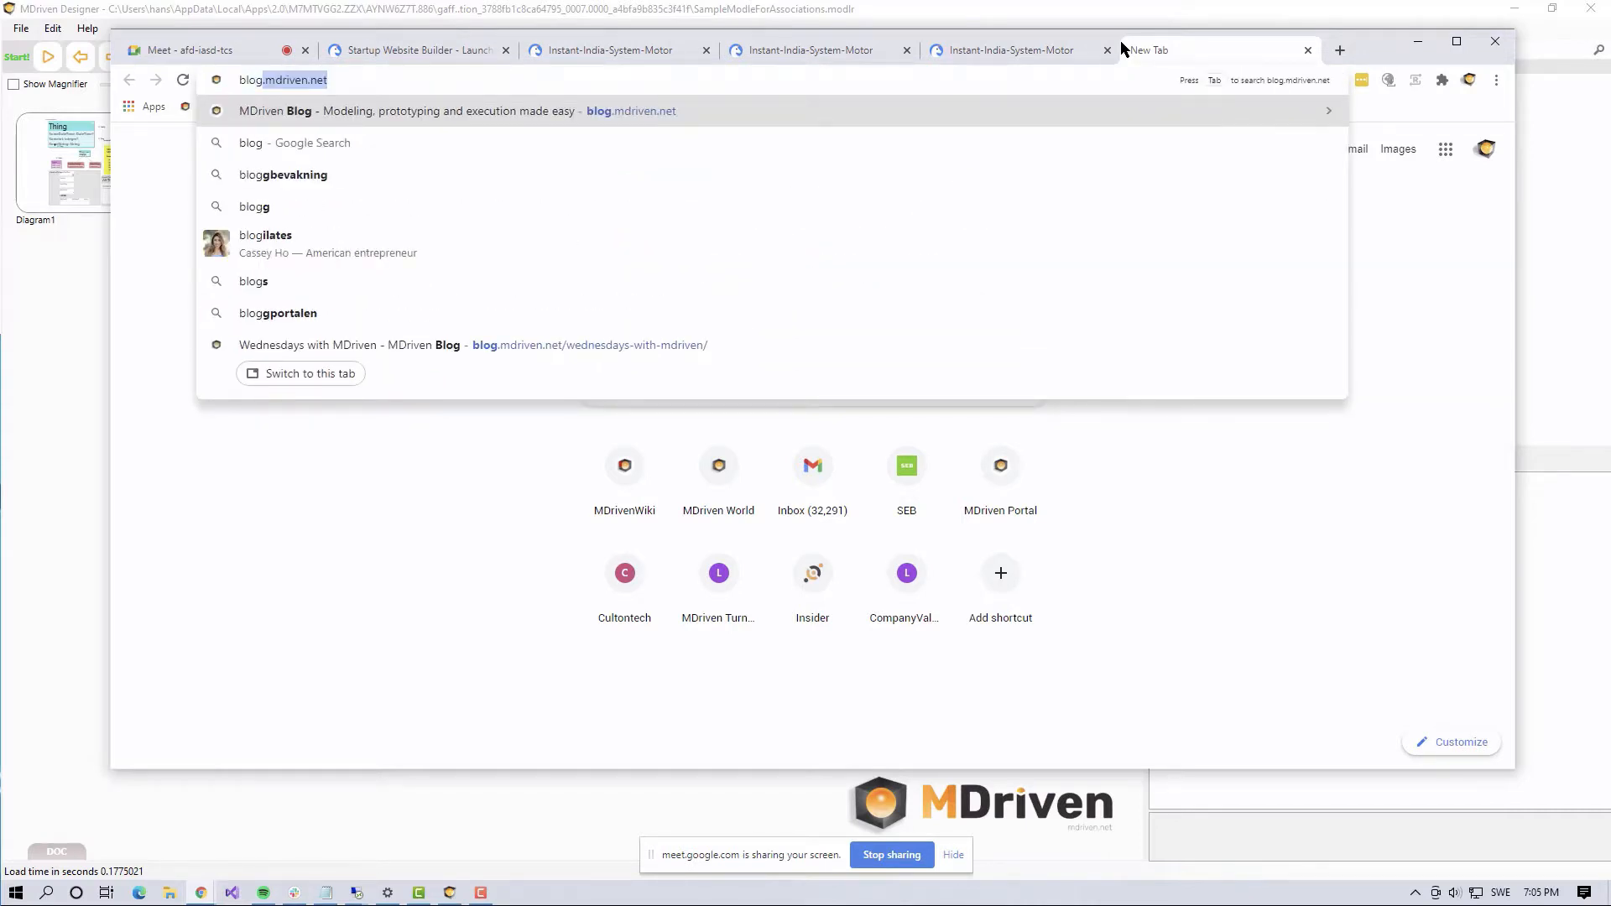
{"action": "key", "text": "Return"}
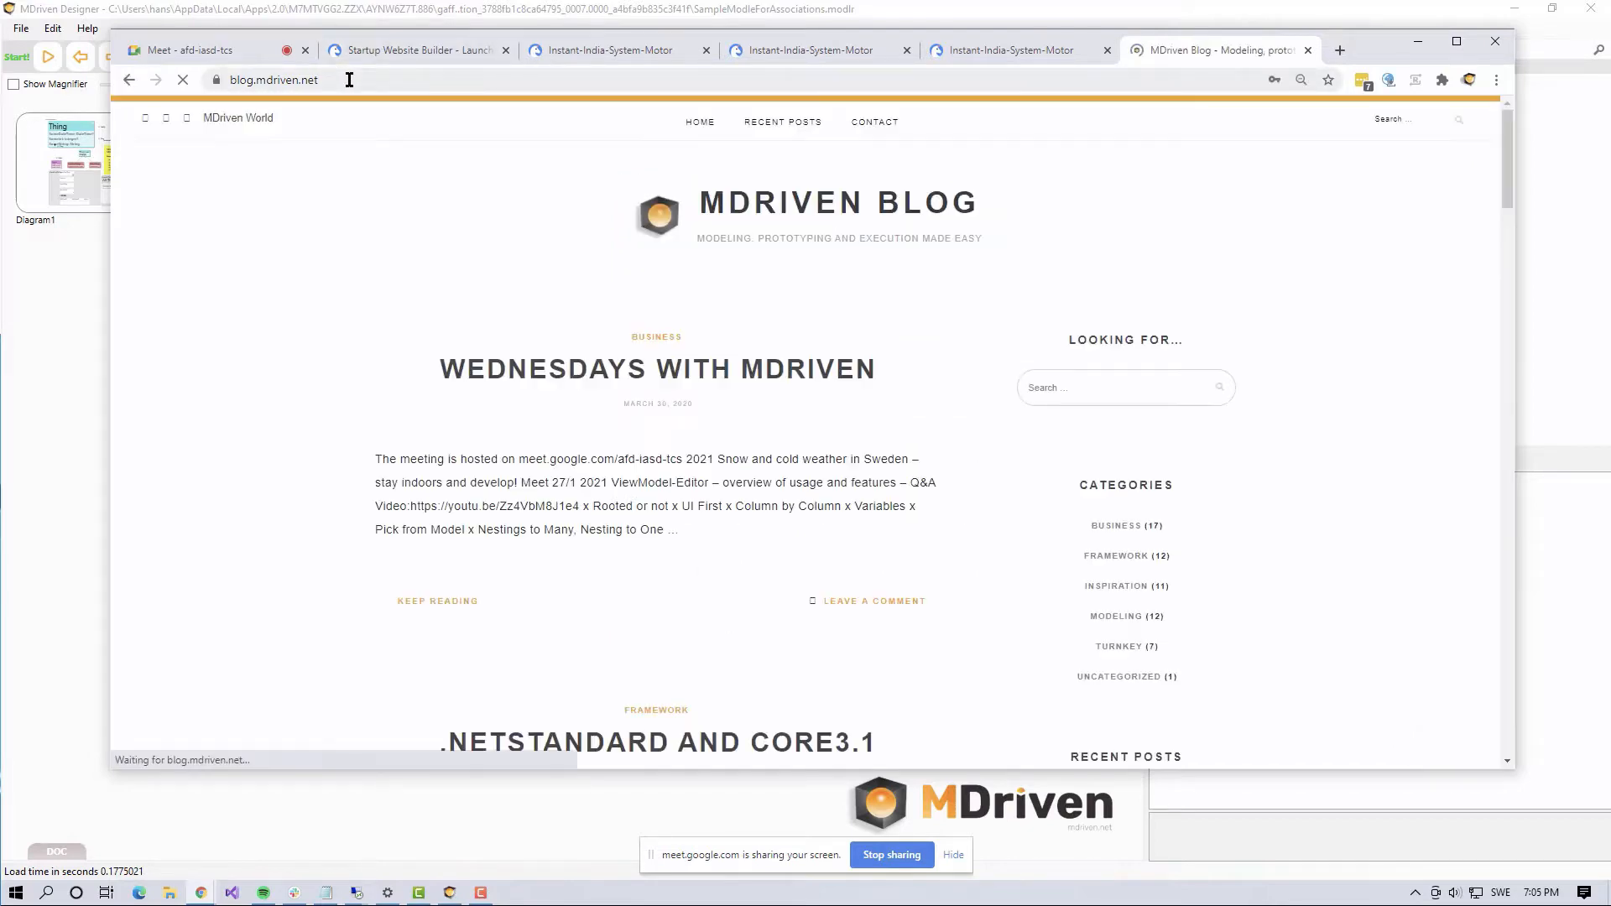
{"action": "left_click", "coordinate": [529, 382]}
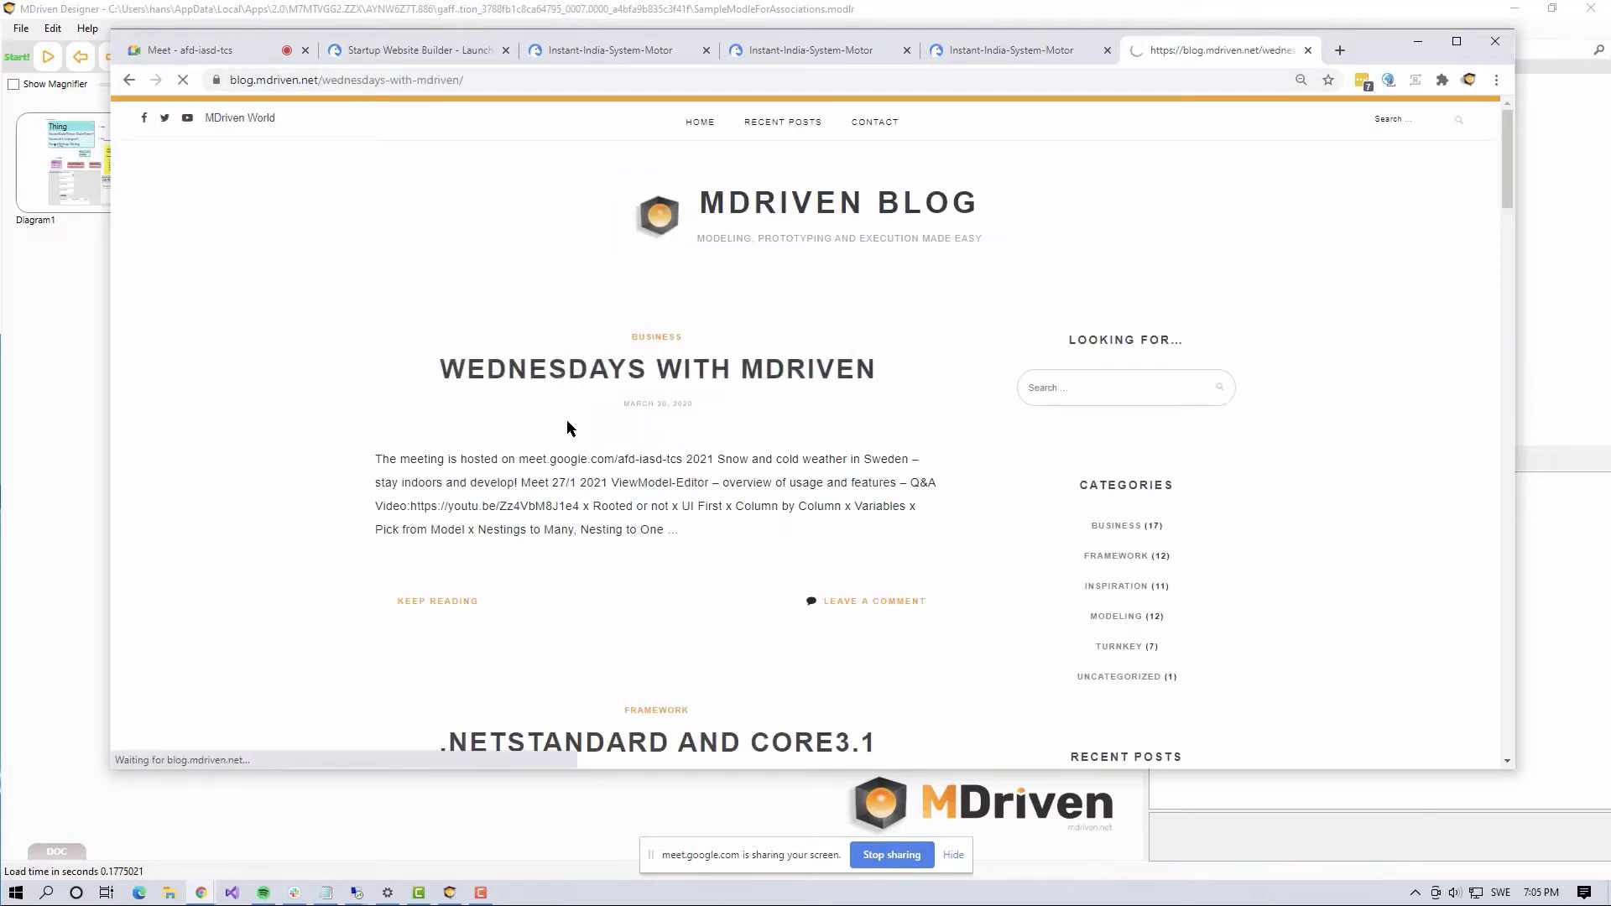
Step: Highlight the x-marked topics in the 27/1 2021 meeting list, followed by the unmarked ones from Actions to Rest Allowed
{"action": "scroll", "coordinate": [507, 492], "scroll_direction": "down", "scroll_amount": 8}
{"action": "scroll", "coordinate": [429, 277], "scroll_direction": "up", "scroll_amount": 1}
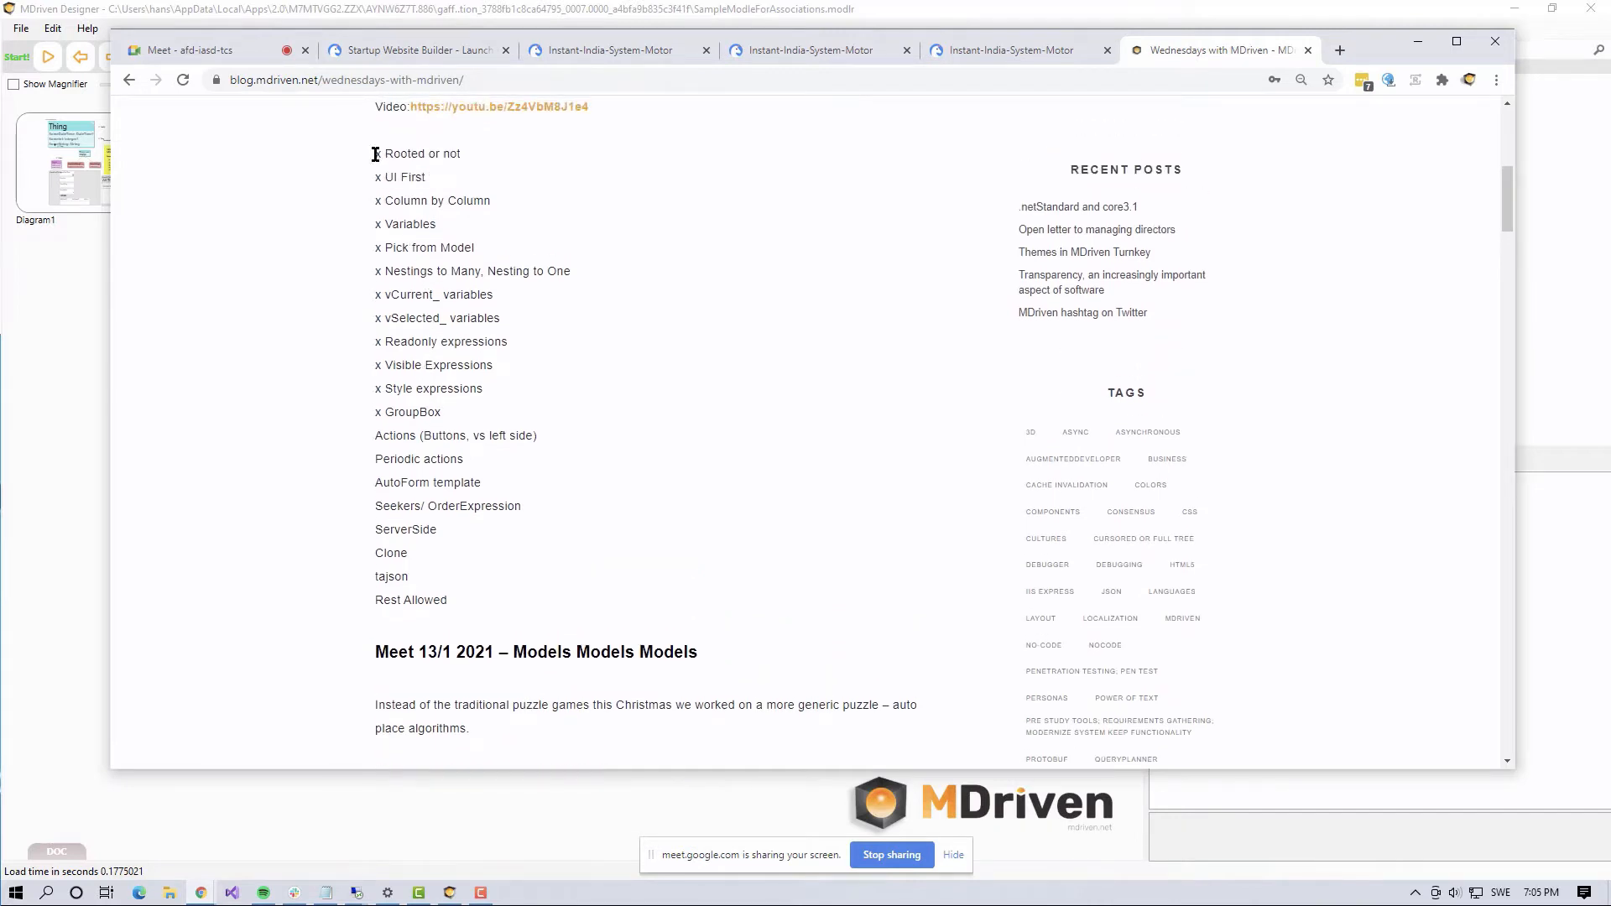
{"action": "left_click_drag", "start_coordinate": [375, 153], "coordinate": [555, 402]}
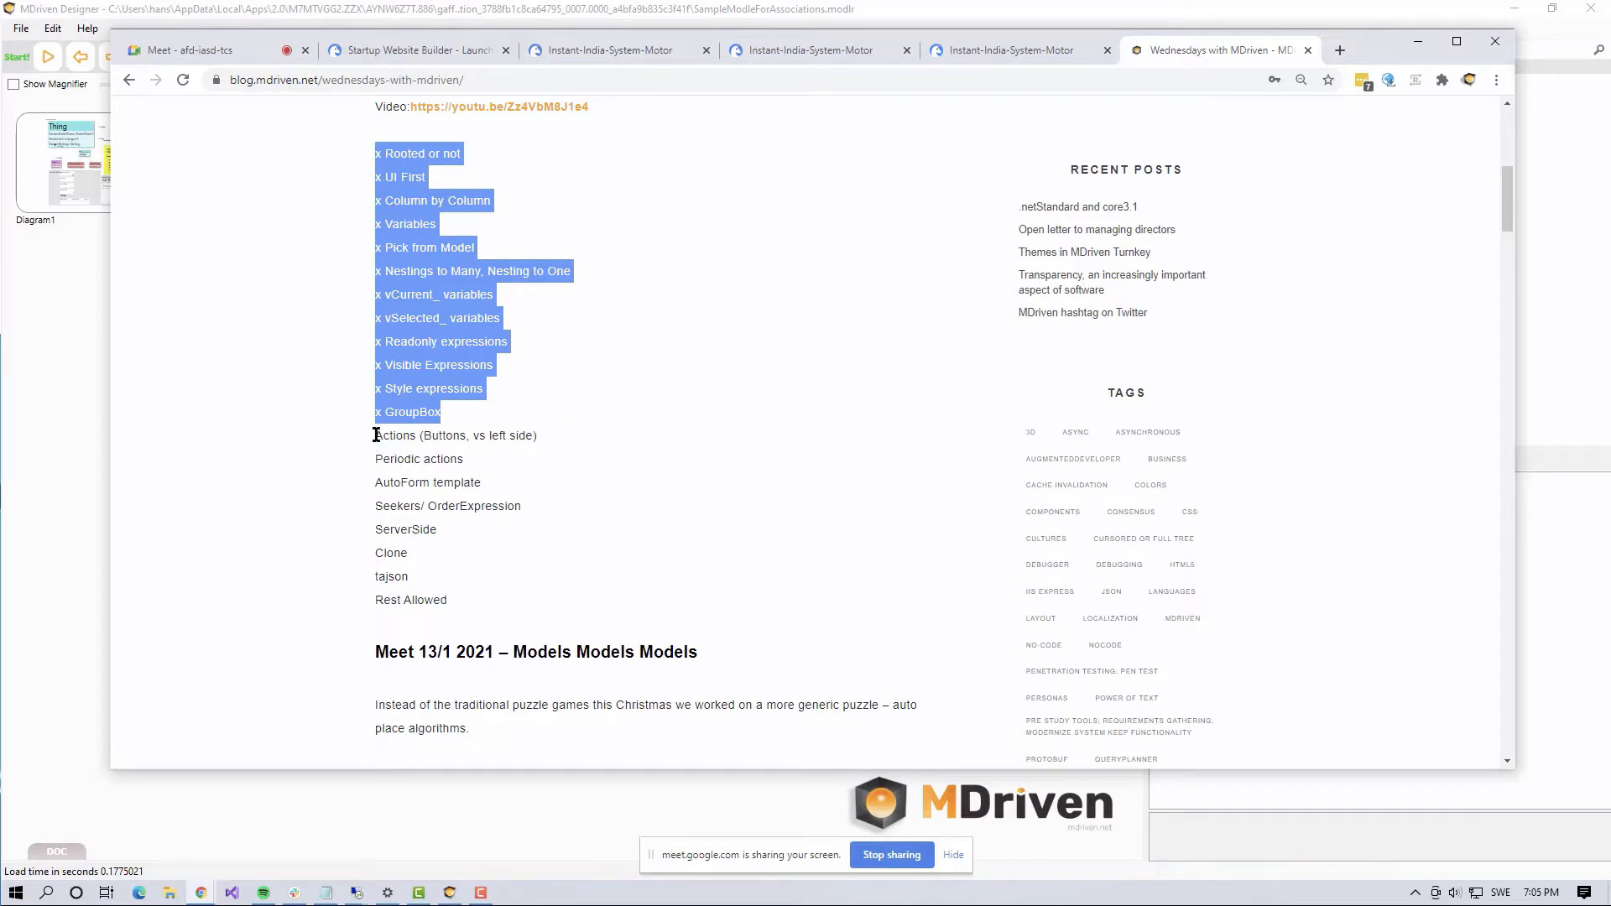
{"action": "mouse_move", "coordinate": [376, 435]}
{"action": "left_mouse_down"}
{"action": "mouse_move", "coordinate": [432, 488]}
{"action": "mouse_move", "coordinate": [475, 596]}
{"action": "left_mouse_up"}
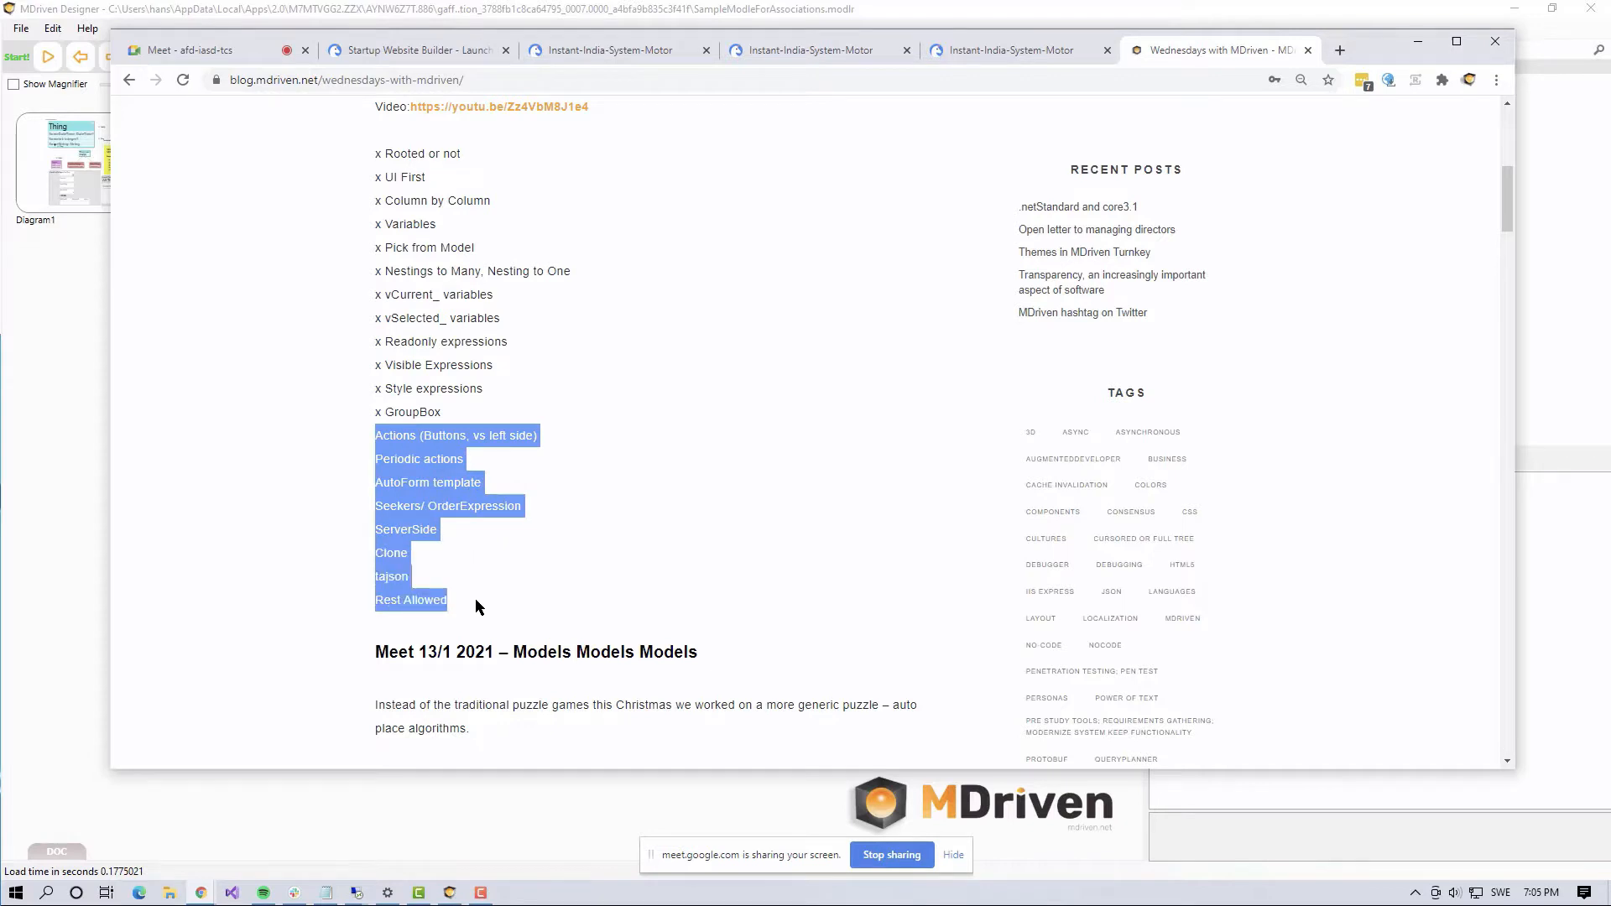
Step: Launch Notepad while the meeting topic list stays open in the browser
{"action": "key", "text": "super"}
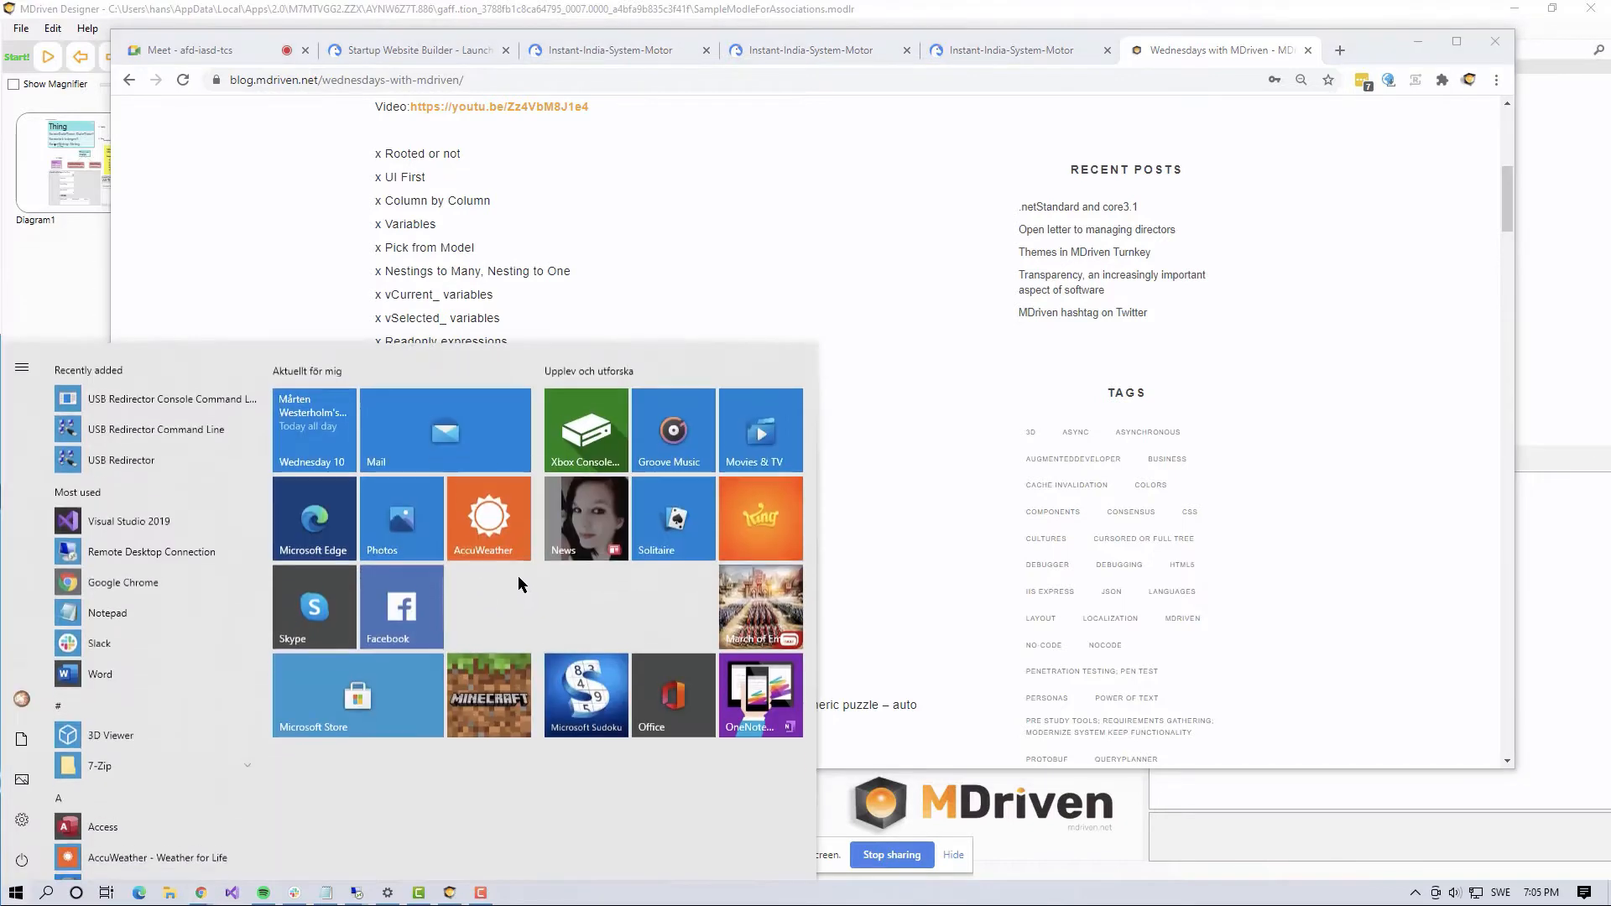
{"action": "type", "text": "note"}
{"action": "key", "text": "Return"}
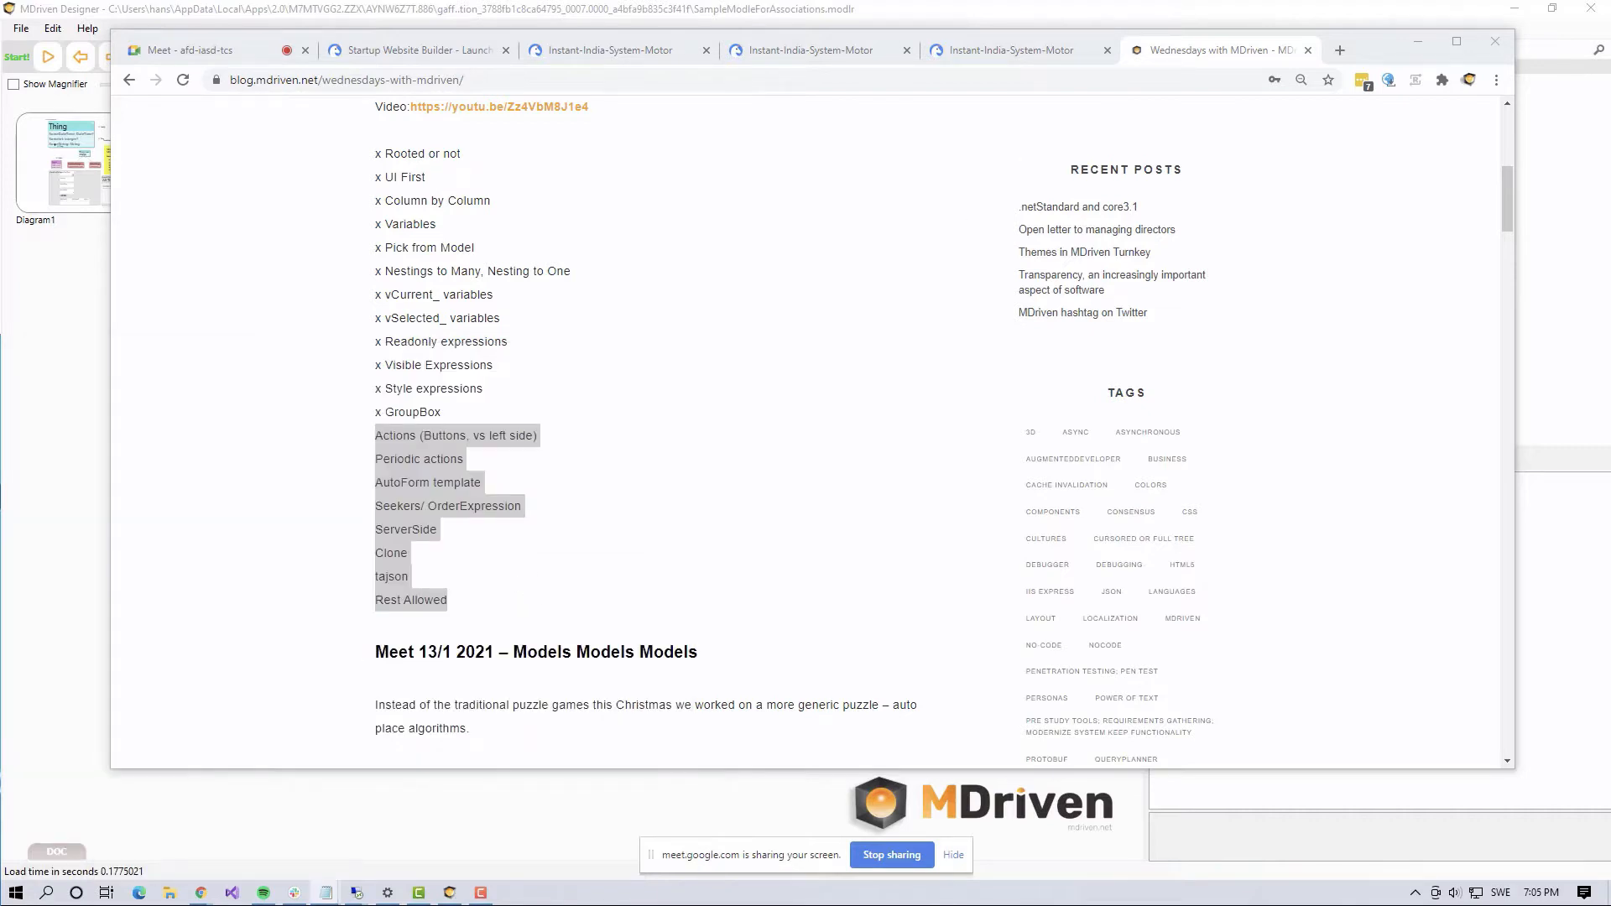
{"action": "left_click_drag", "start_coordinate": [1610, 27], "coordinate": [1257, 168]}
Step: Switch to MDriven Designer, open the ViewOneThing view model from Diagram1 for editing, and enlarge the ViewModel Editor window
{"action": "left_click", "coordinate": [23, 325]}
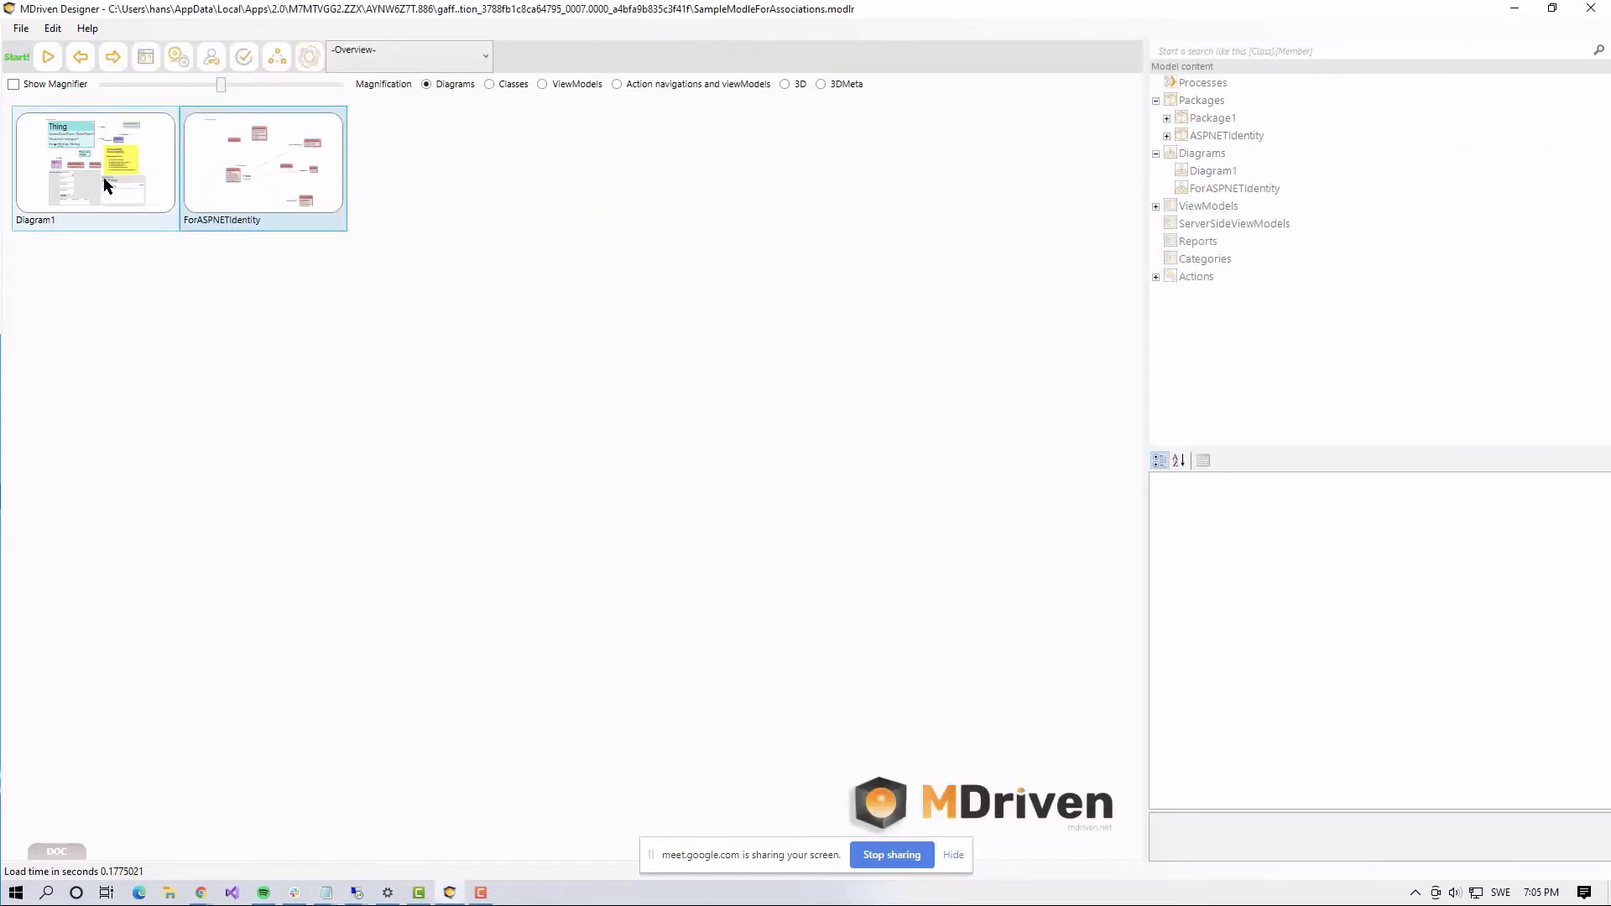
{"action": "double_click", "coordinate": [153, 149]}
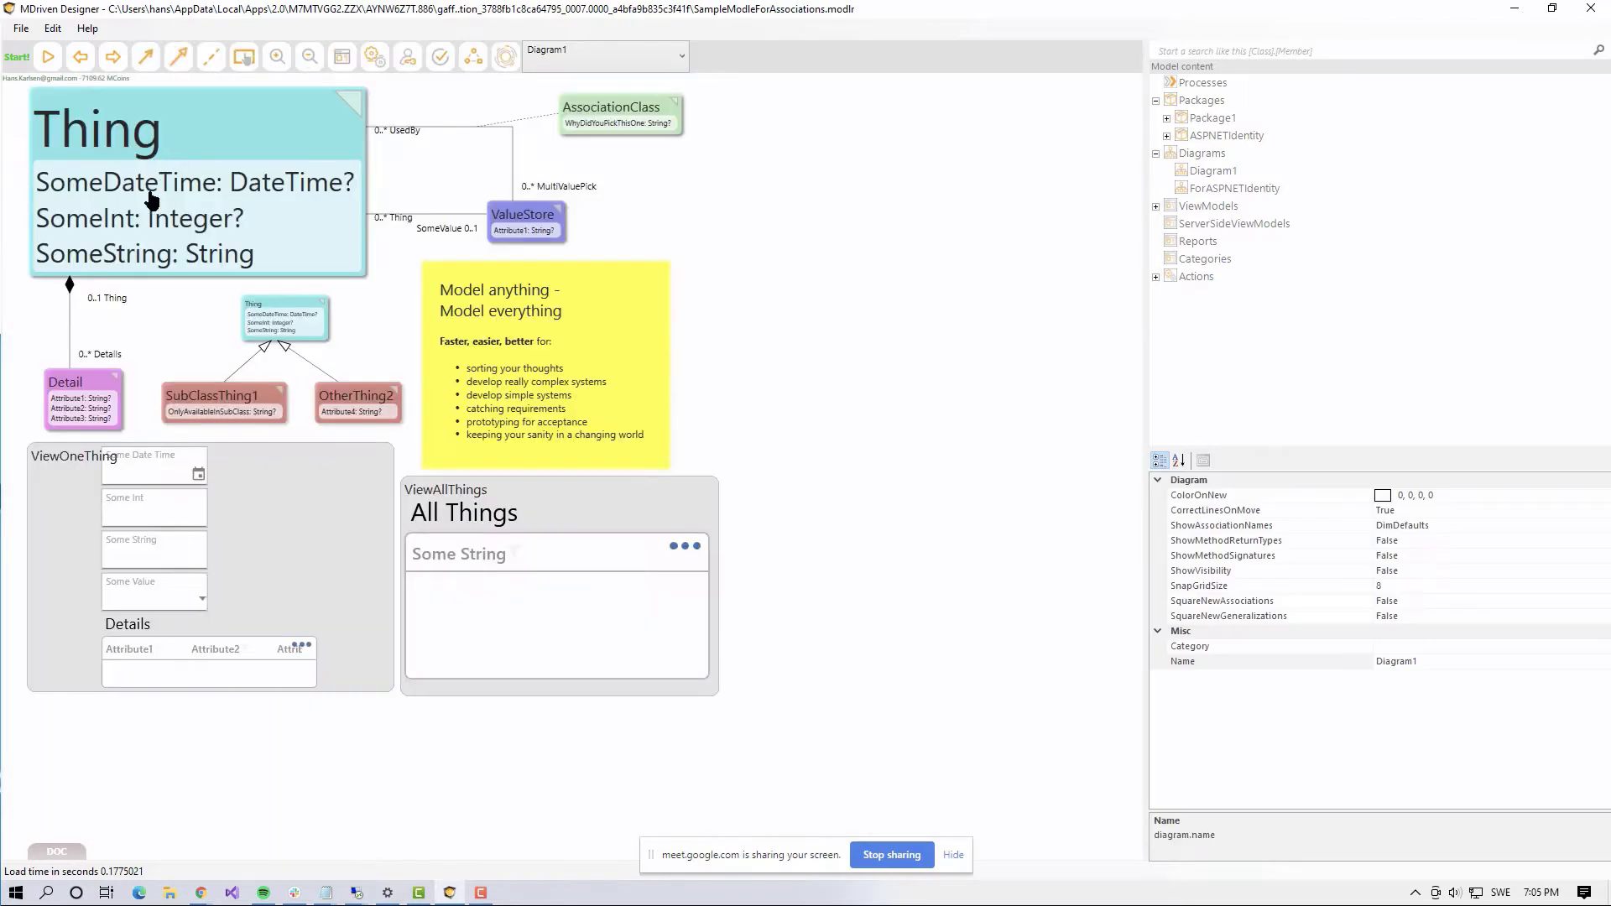
{"action": "double_click", "coordinate": [332, 558]}
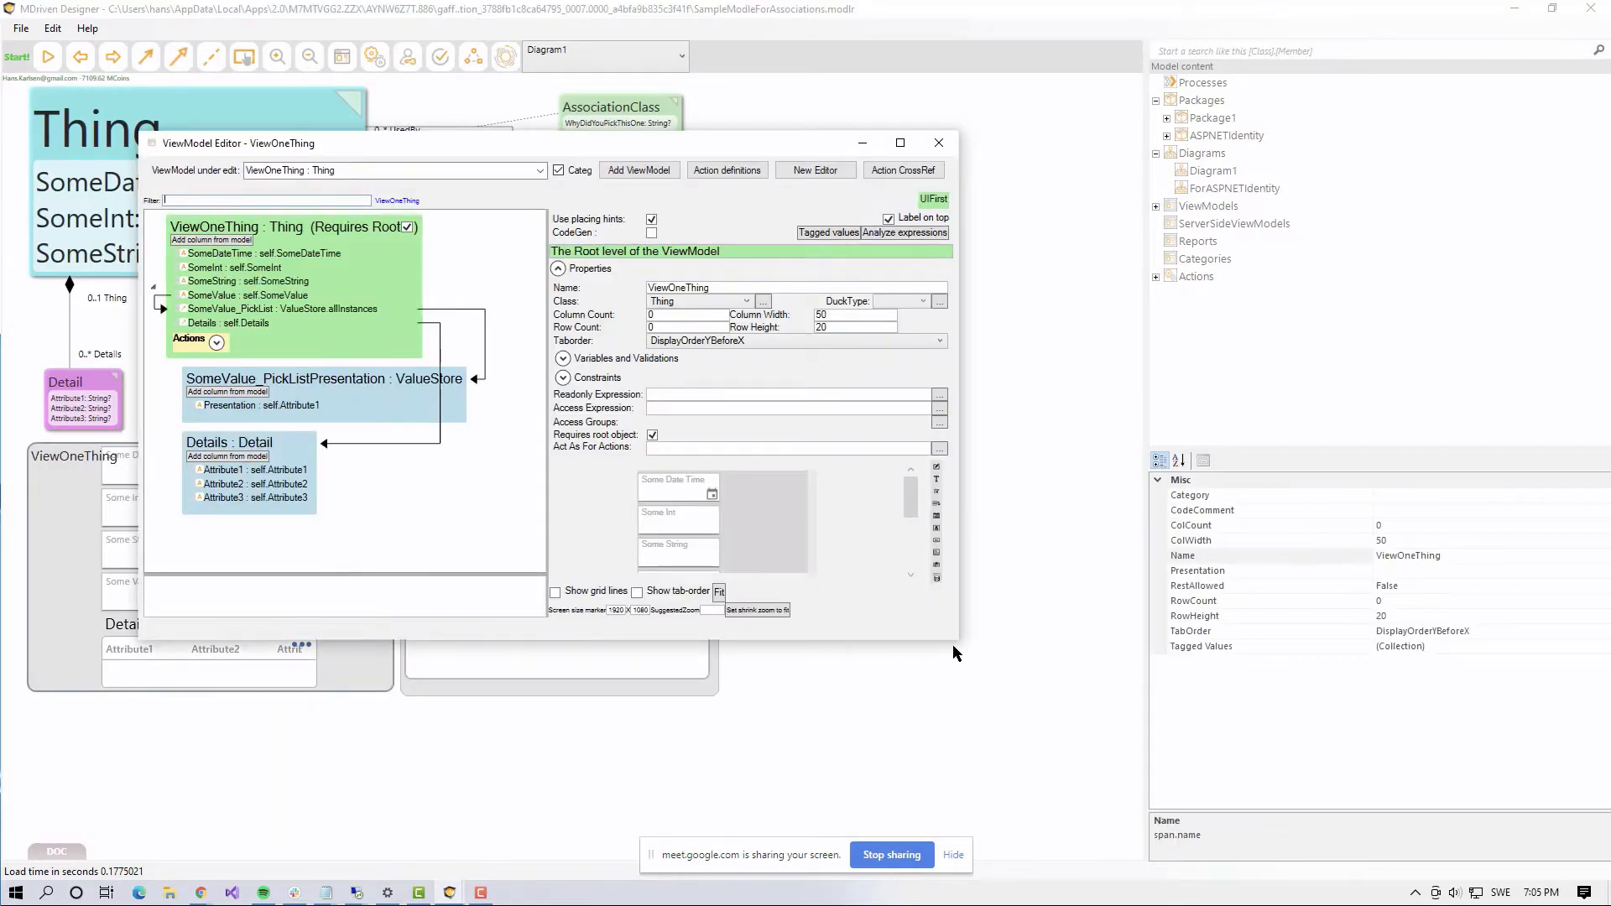
{"action": "left_click_drag", "start_coordinate": [955, 648], "coordinate": [1103, 824]}
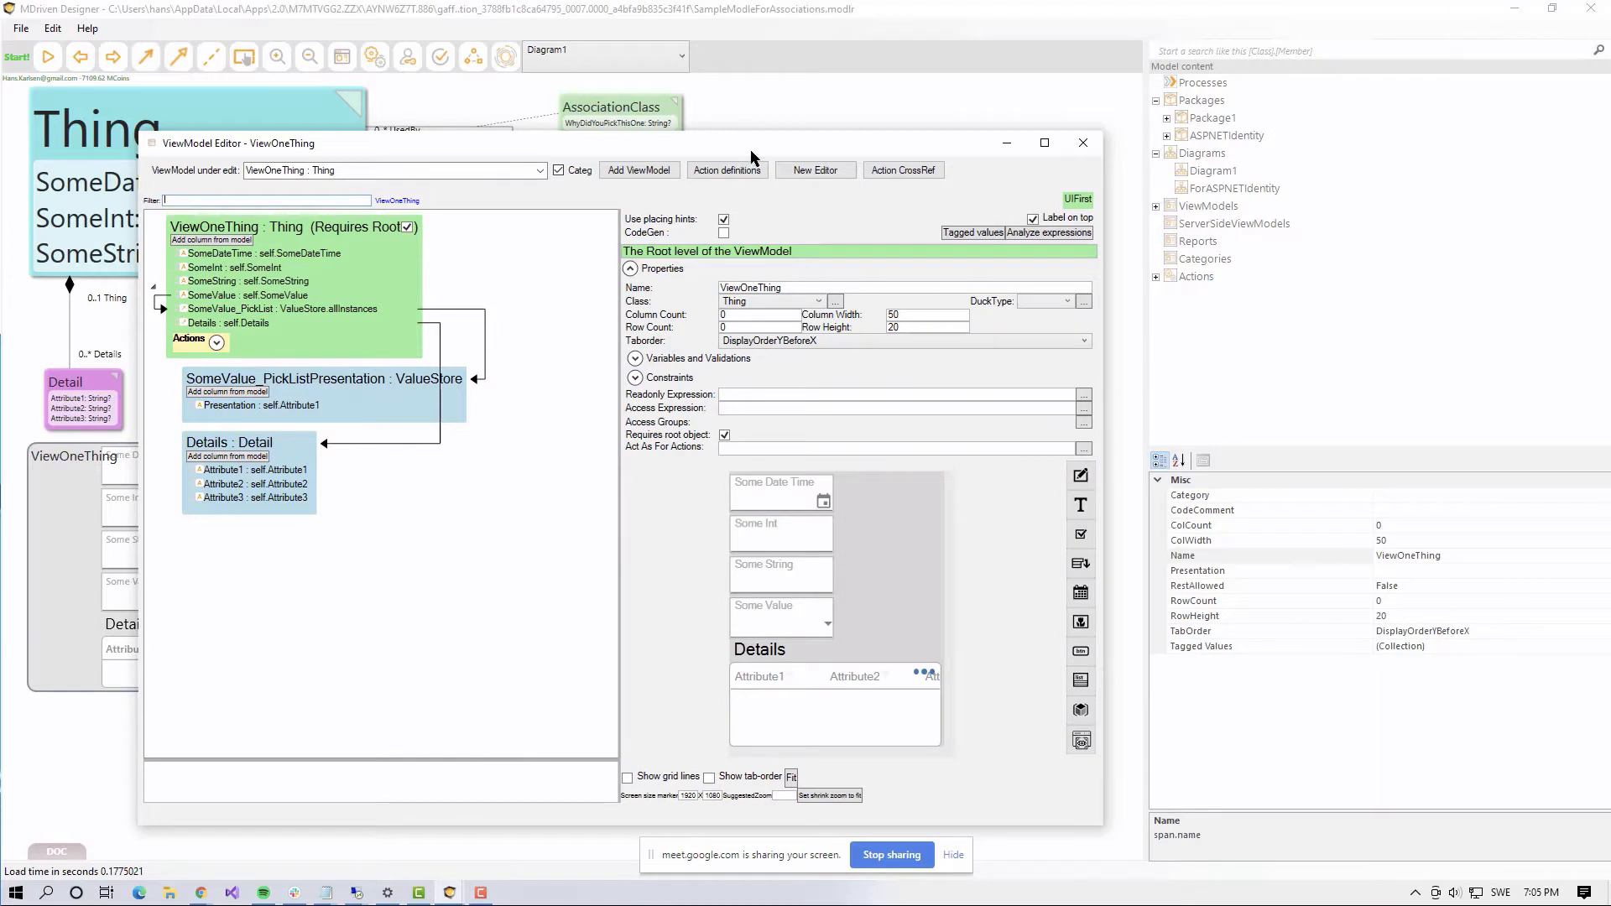
{"action": "left_click_drag", "start_coordinate": [752, 157], "coordinate": [781, 88]}
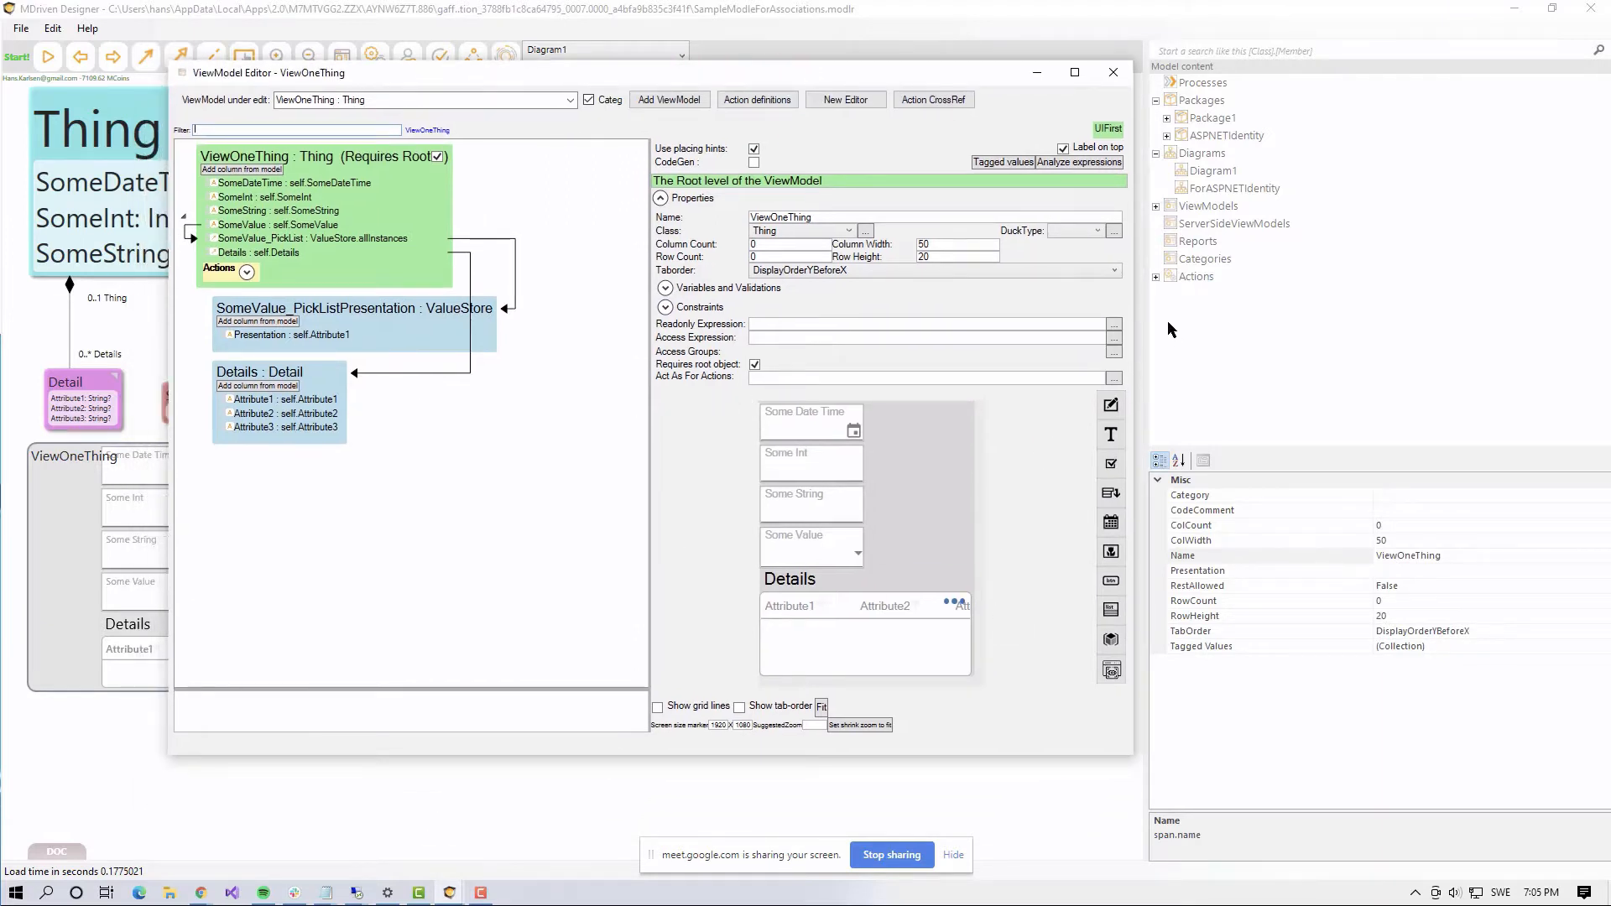
{"action": "left_click_drag", "start_coordinate": [1135, 315], "coordinate": [1329, 315]}
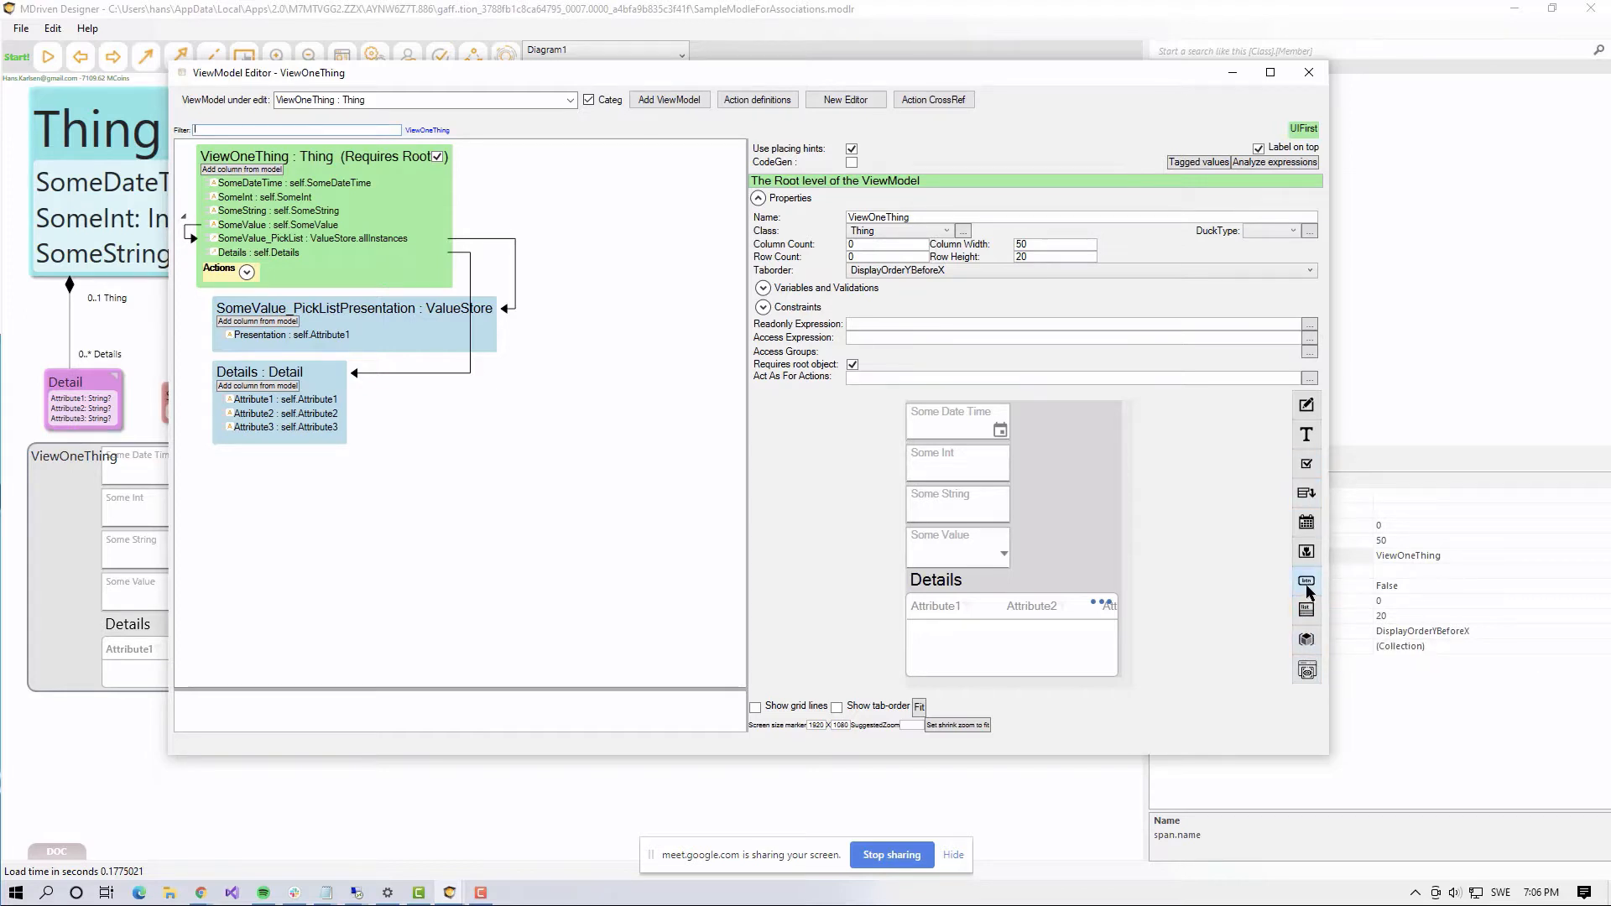
Step: Place a button in column 3, row 1 of the ViewOneThing layout, and add an action column below it in row 2
{"action": "left_click", "coordinate": [1106, 488]}
{"action": "left_click", "coordinate": [1090, 513]}
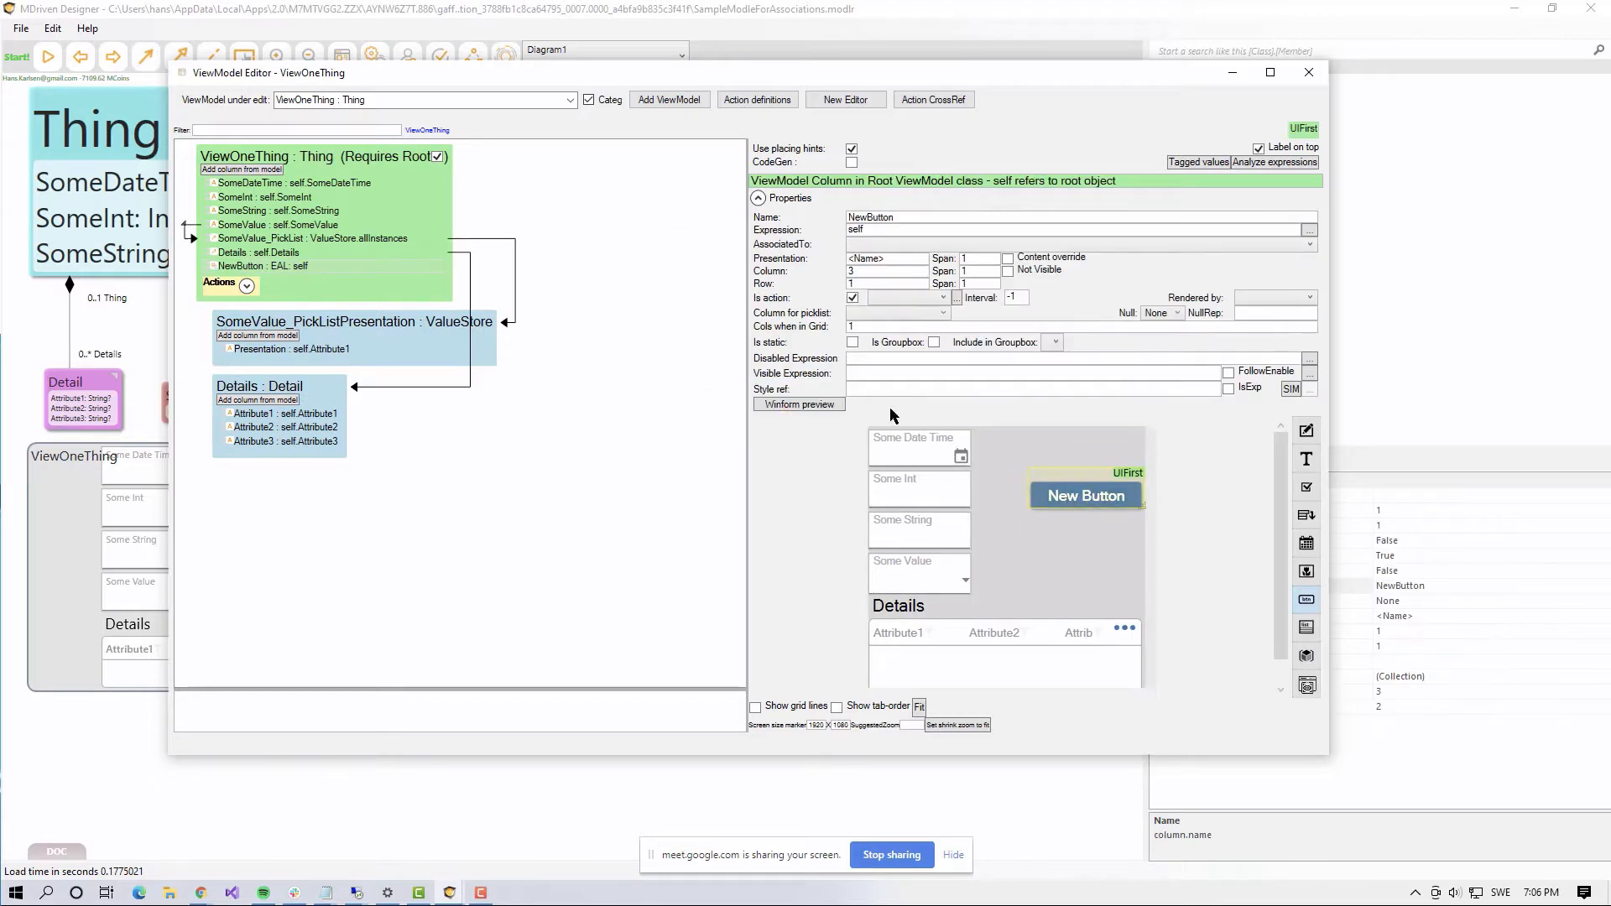
{"action": "right_click", "coordinate": [249, 159]}
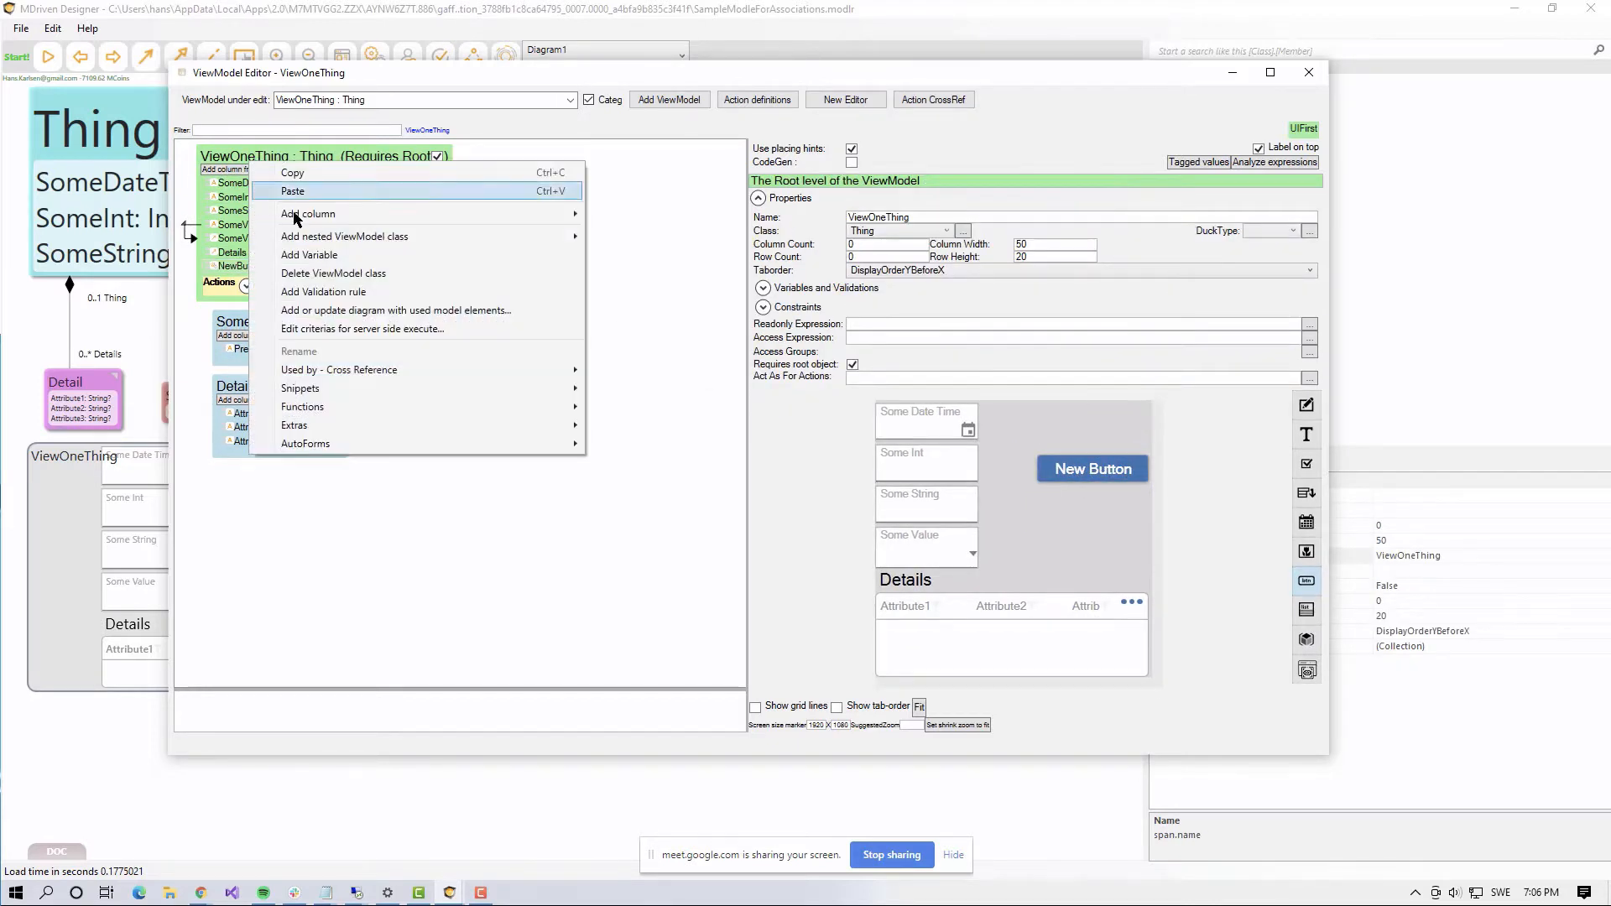
{"action": "mouse_move", "coordinate": [344, 211]}
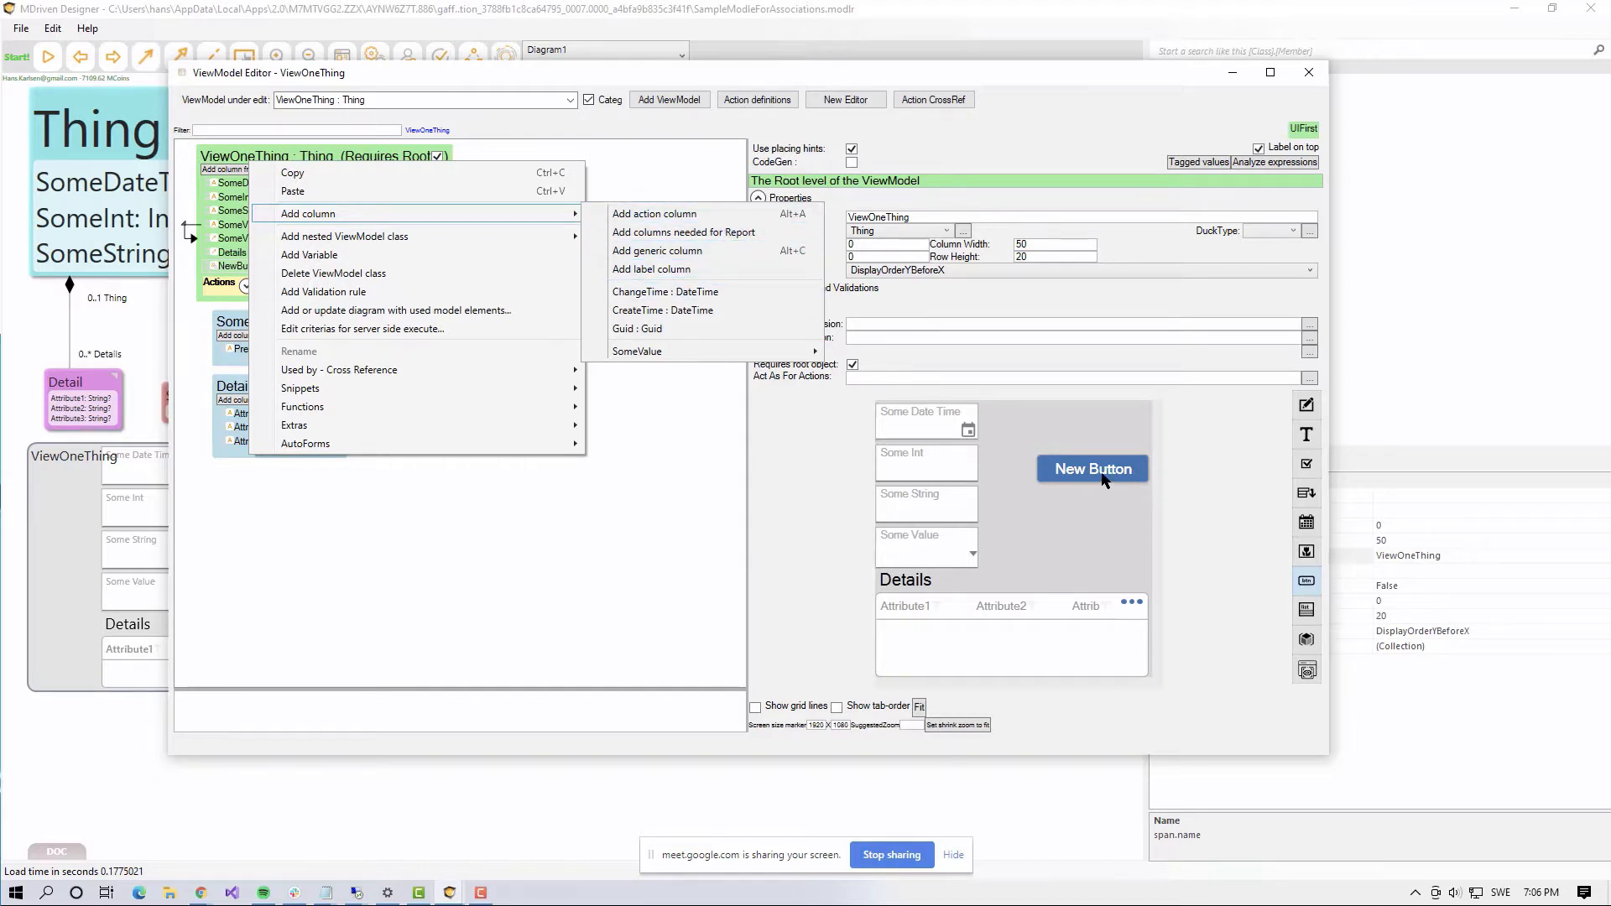
{"action": "left_click", "coordinate": [681, 217]}
{"action": "left_click_drag", "start_coordinate": [275, 280], "coordinate": [815, 450]}
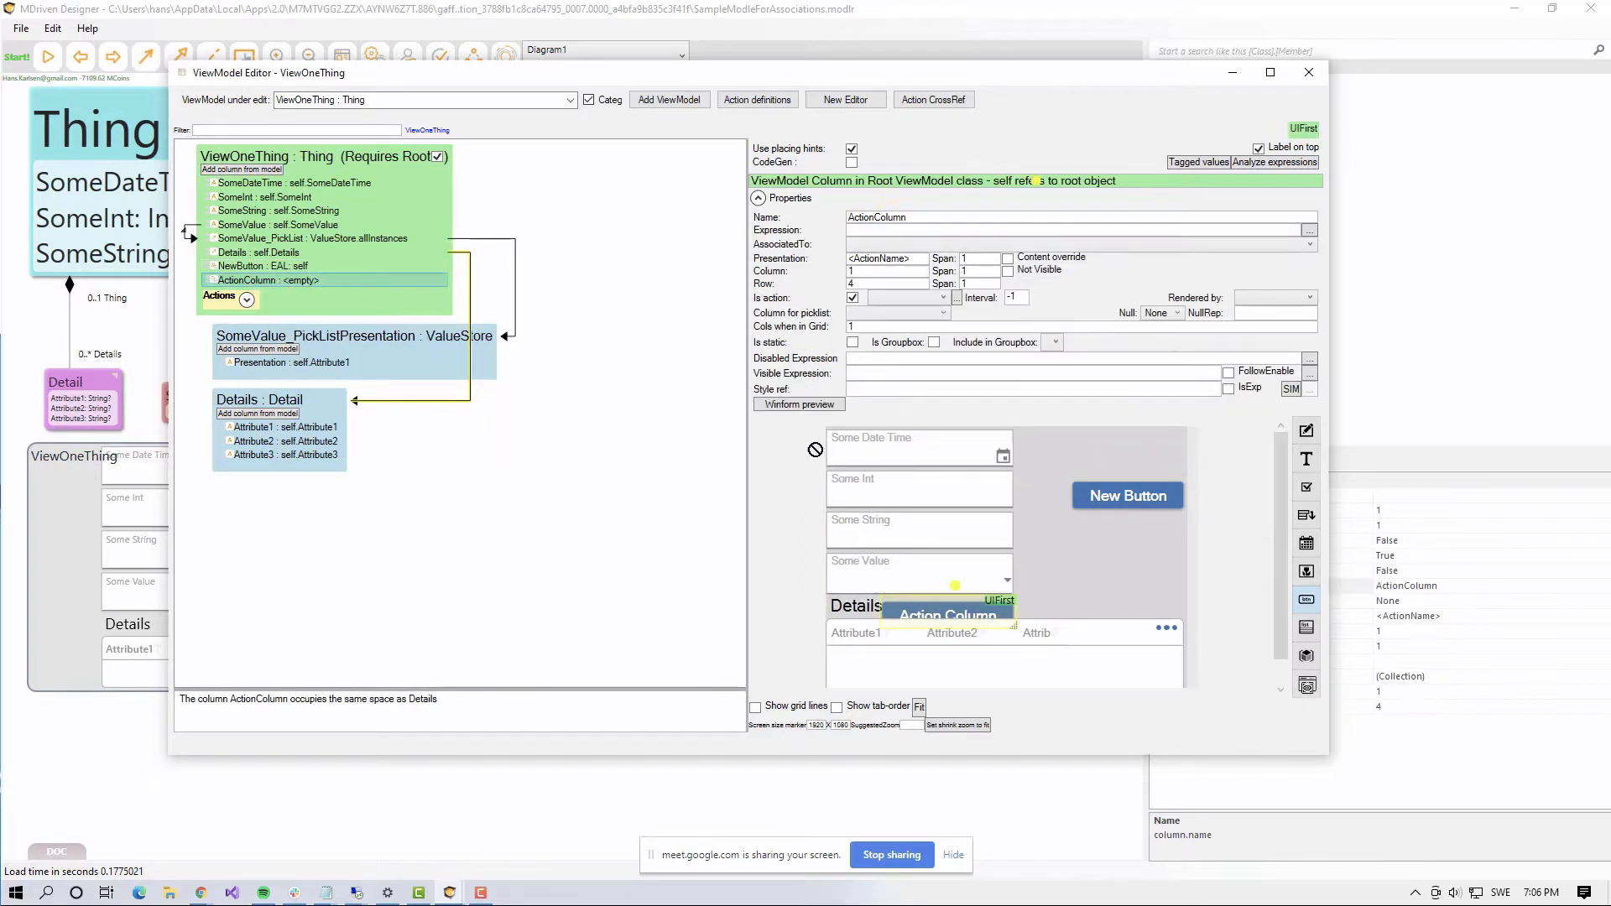
{"action": "left_click_drag", "start_coordinate": [1090, 522], "coordinate": [1089, 547]}
Step: Open the action expression of ActionColumn and start an assignment with self.SomeString:=
{"action": "left_click", "coordinate": [1085, 493]}
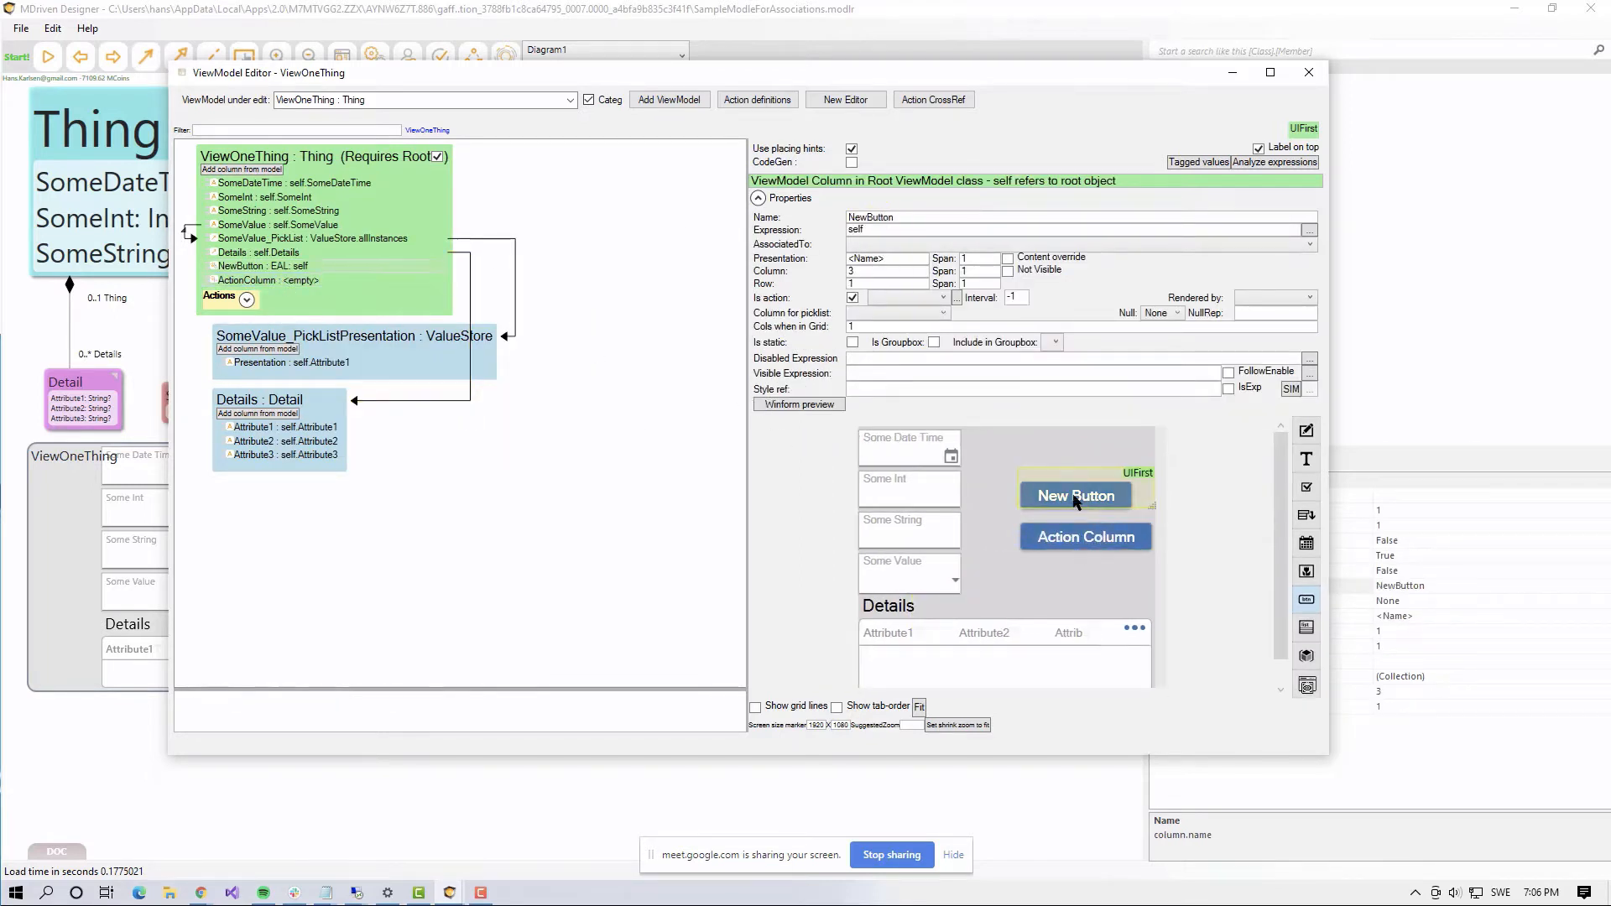
{"action": "left_click", "coordinate": [1070, 543]}
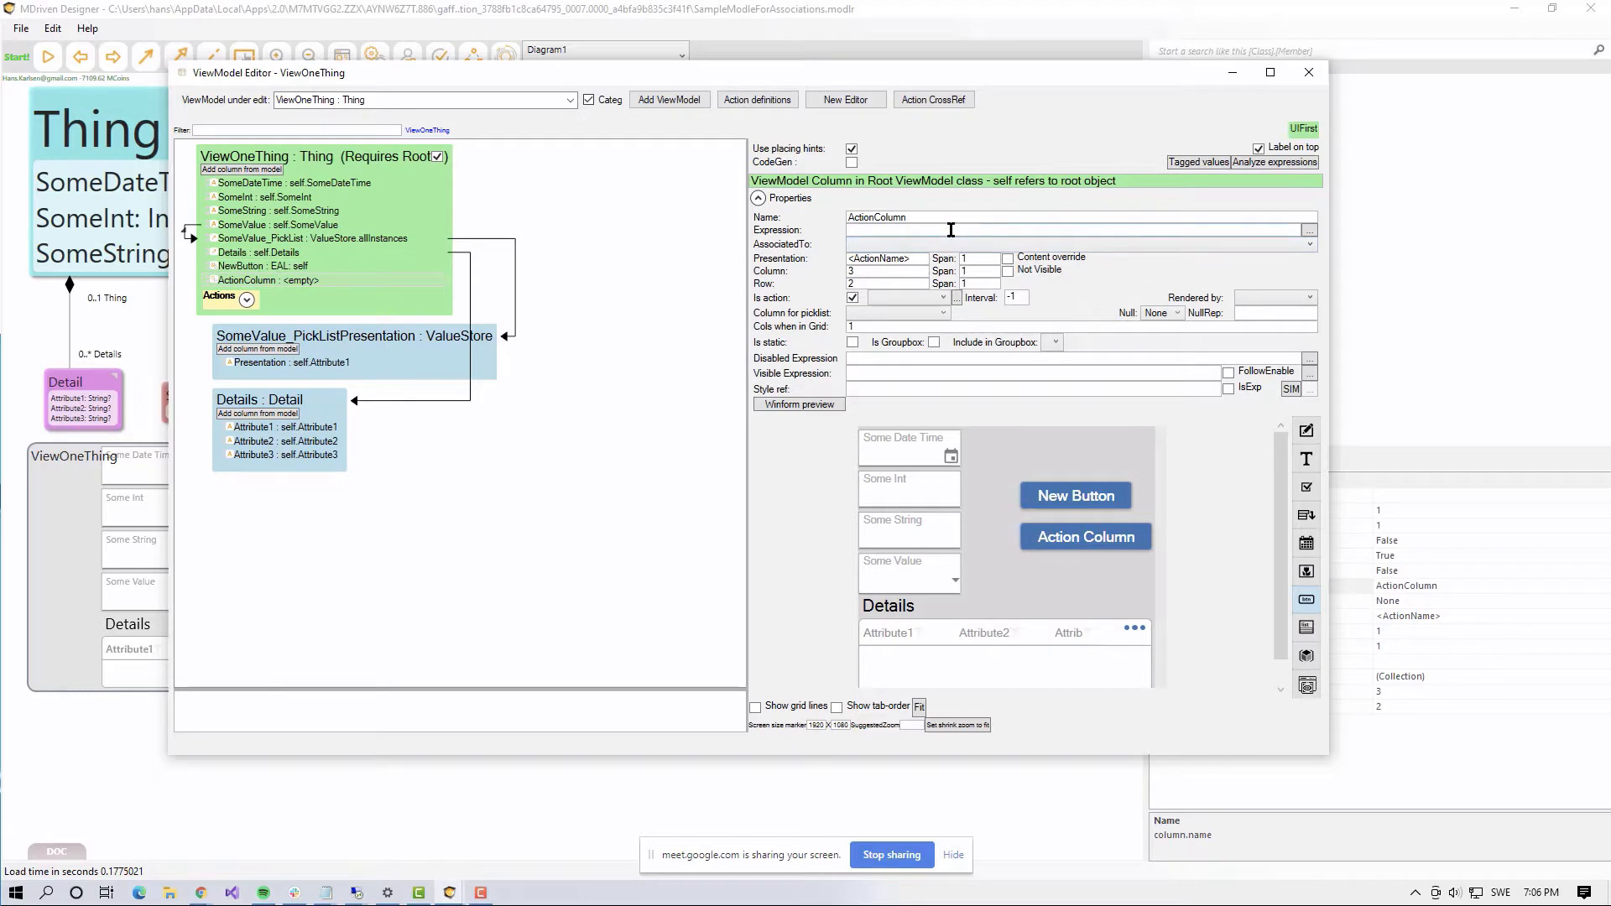
{"action": "left_click", "coordinate": [1310, 231]}
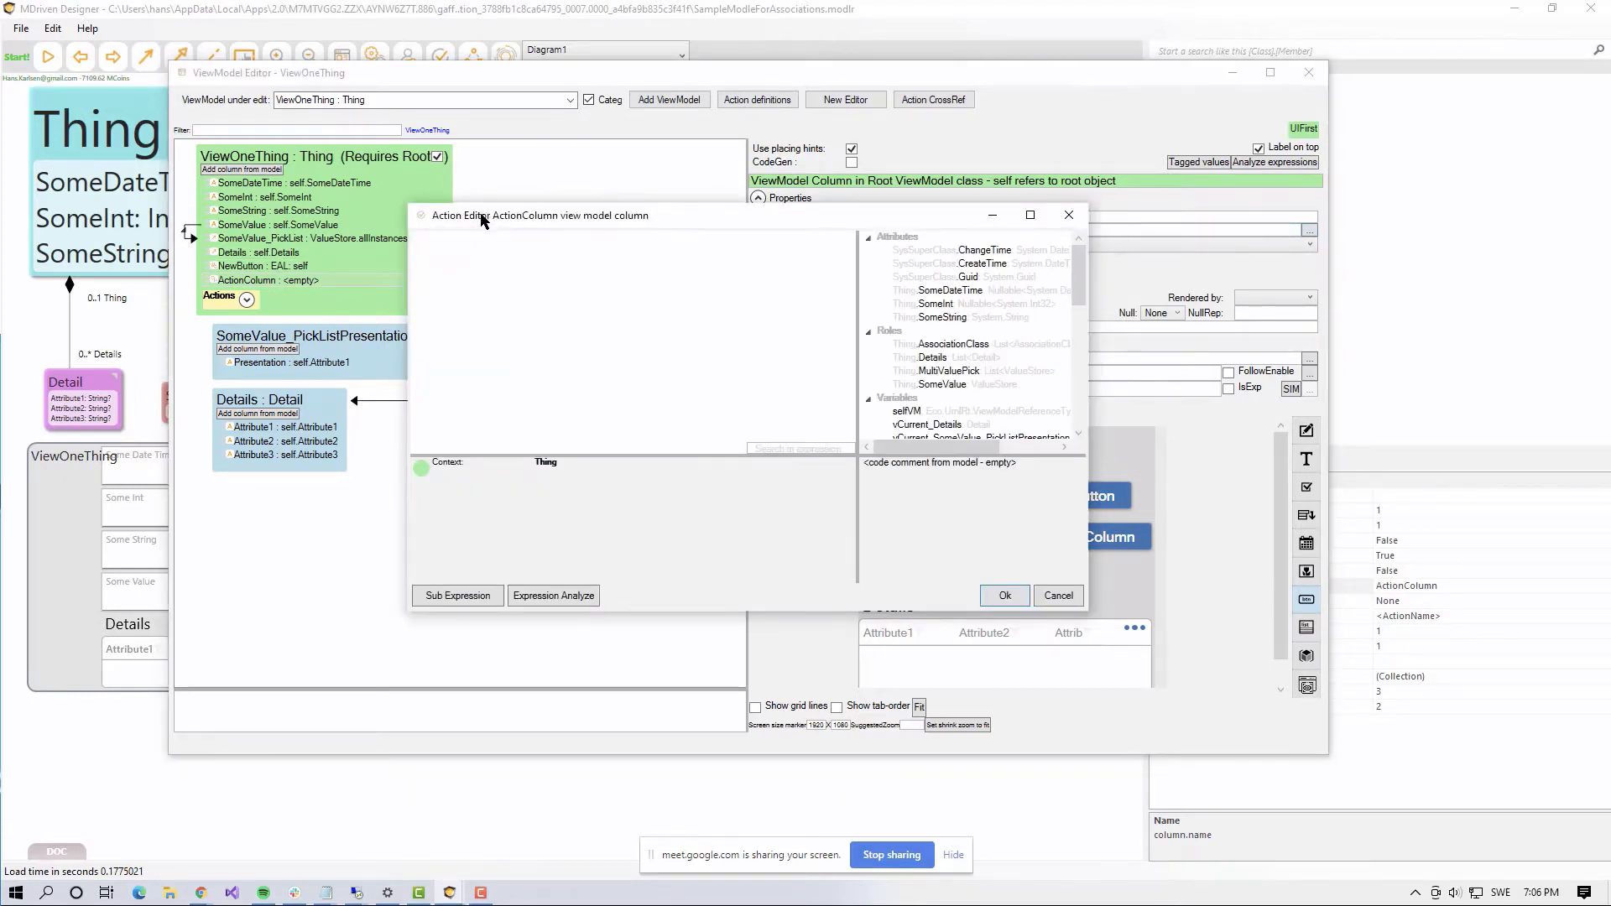
{"action": "left_click_drag", "start_coordinate": [592, 221], "coordinate": [1030, 48]}
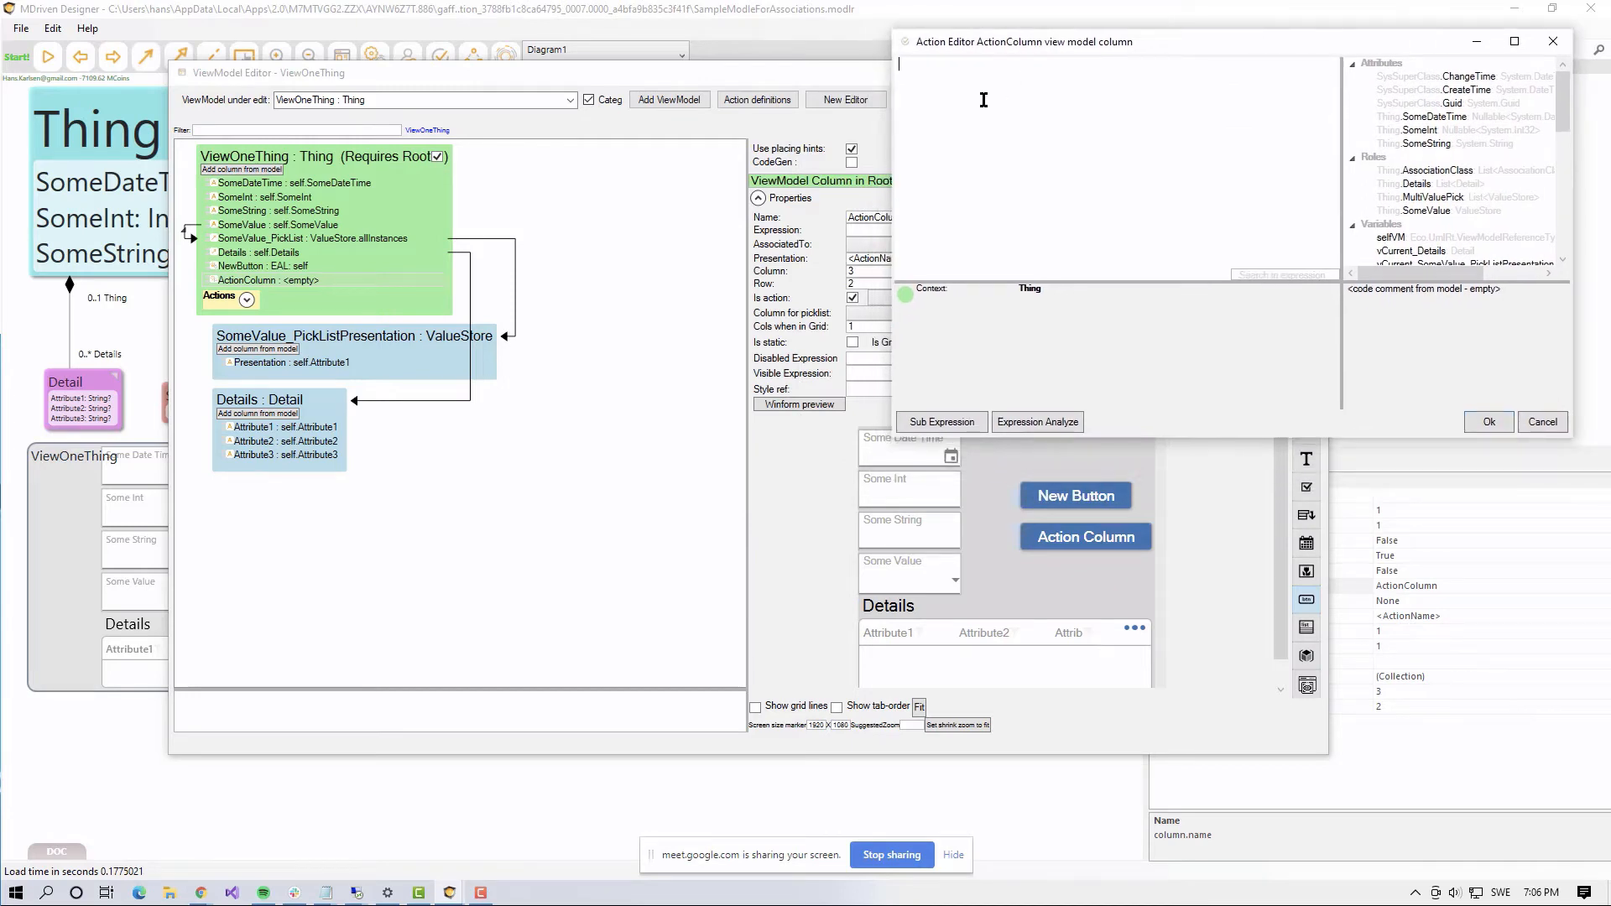
{"action": "type", "text": "elf"}
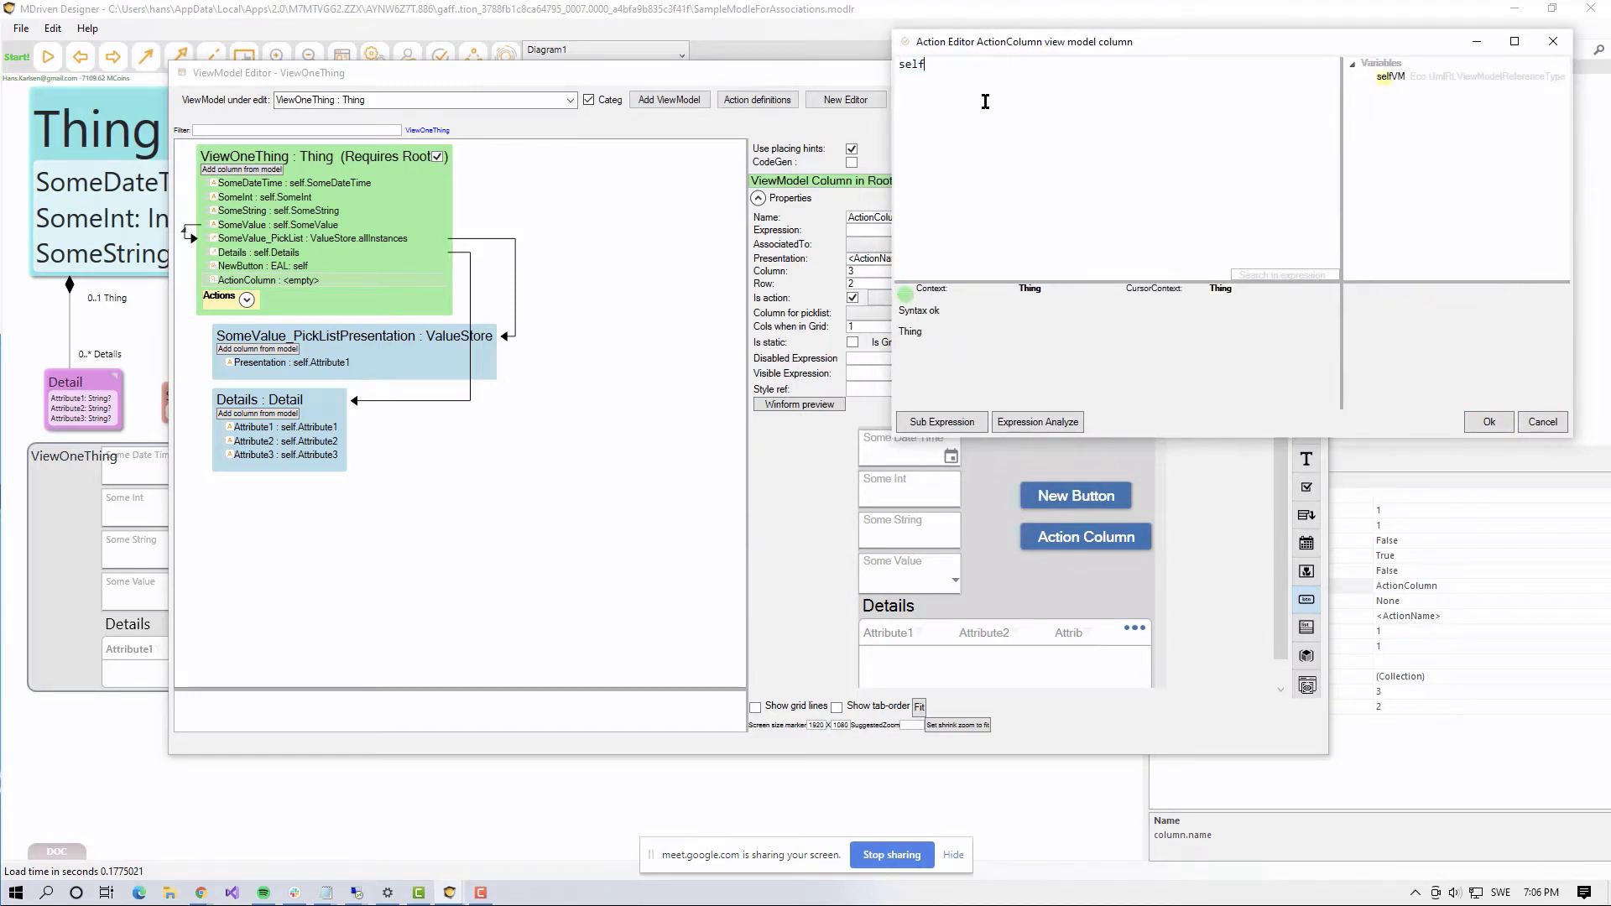
{"action": "type", "text": "."}
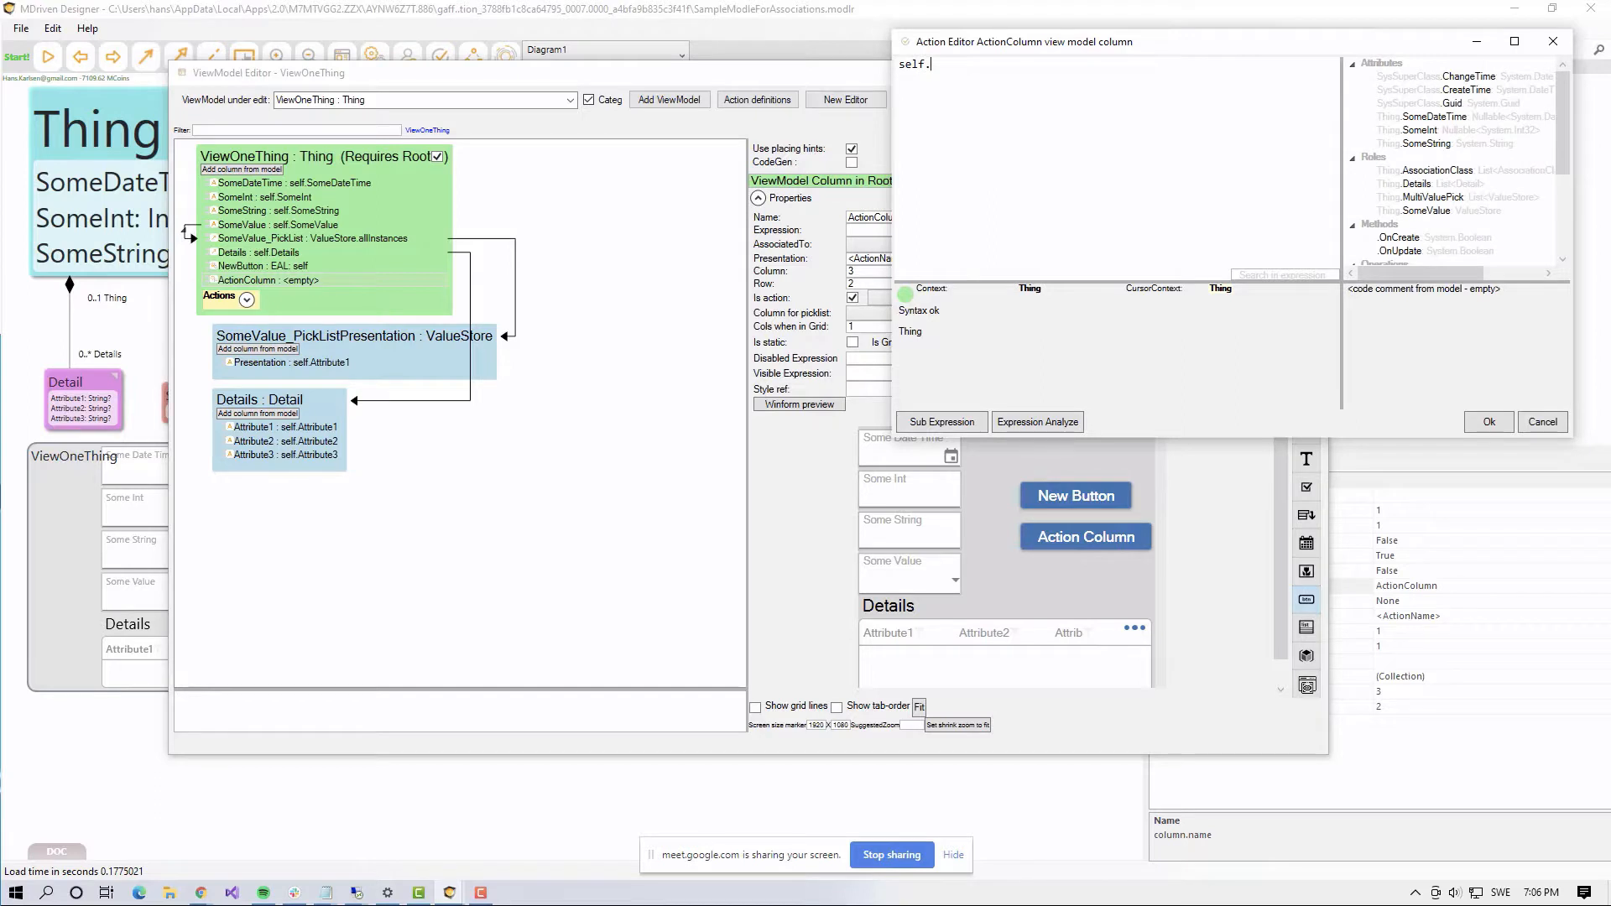
{"action": "type", "text": "SomeStr"}
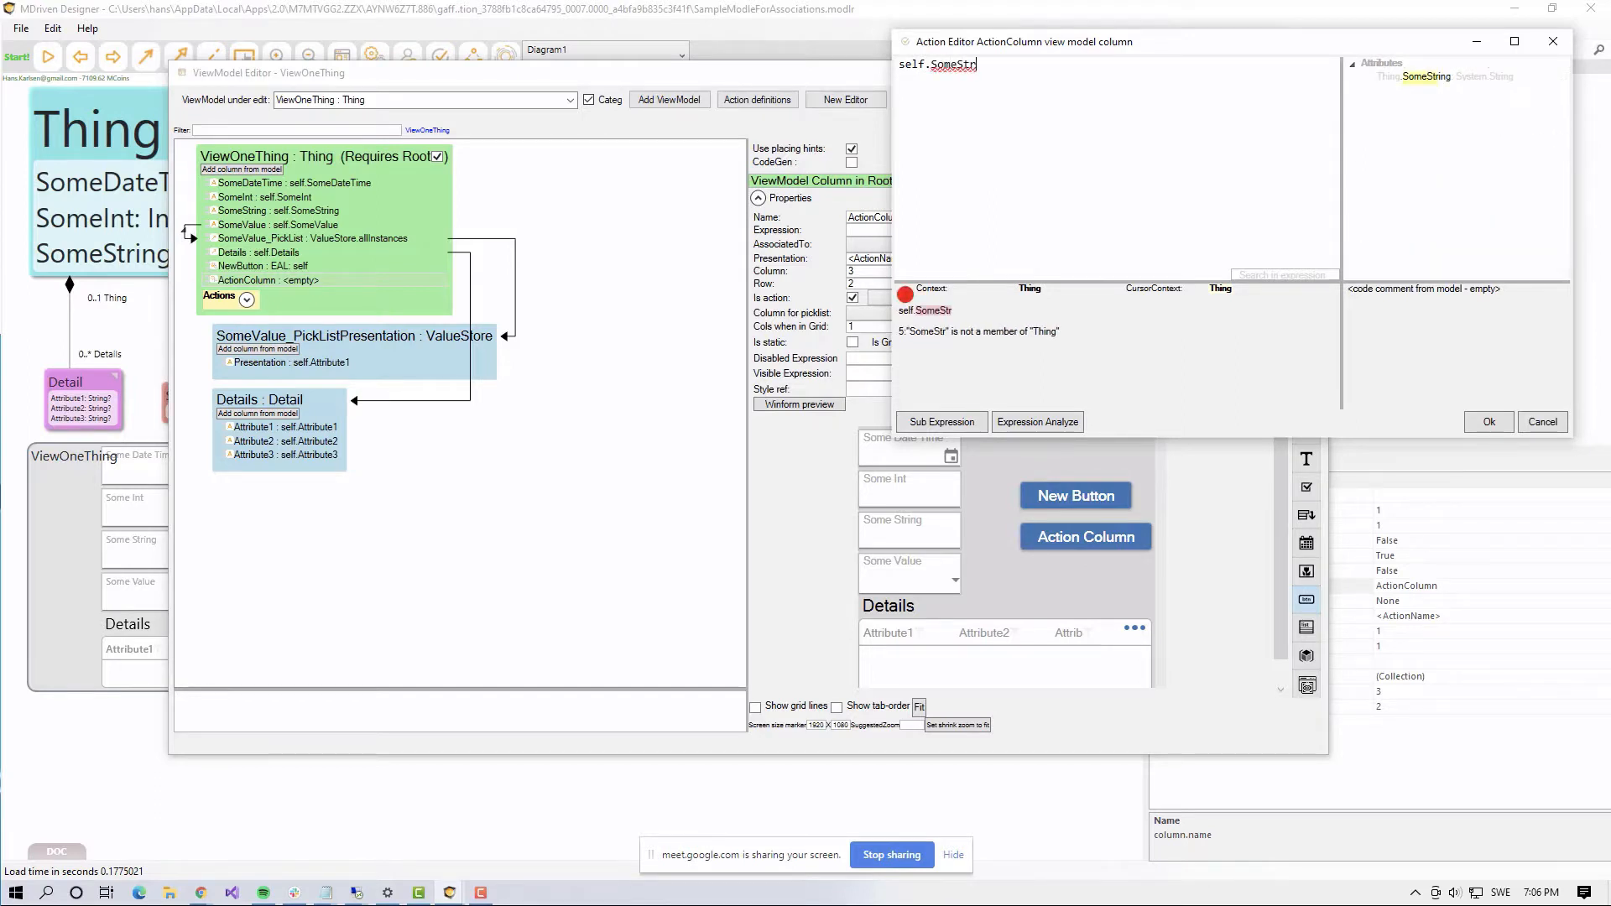
{"action": "type", "text": "ing"}
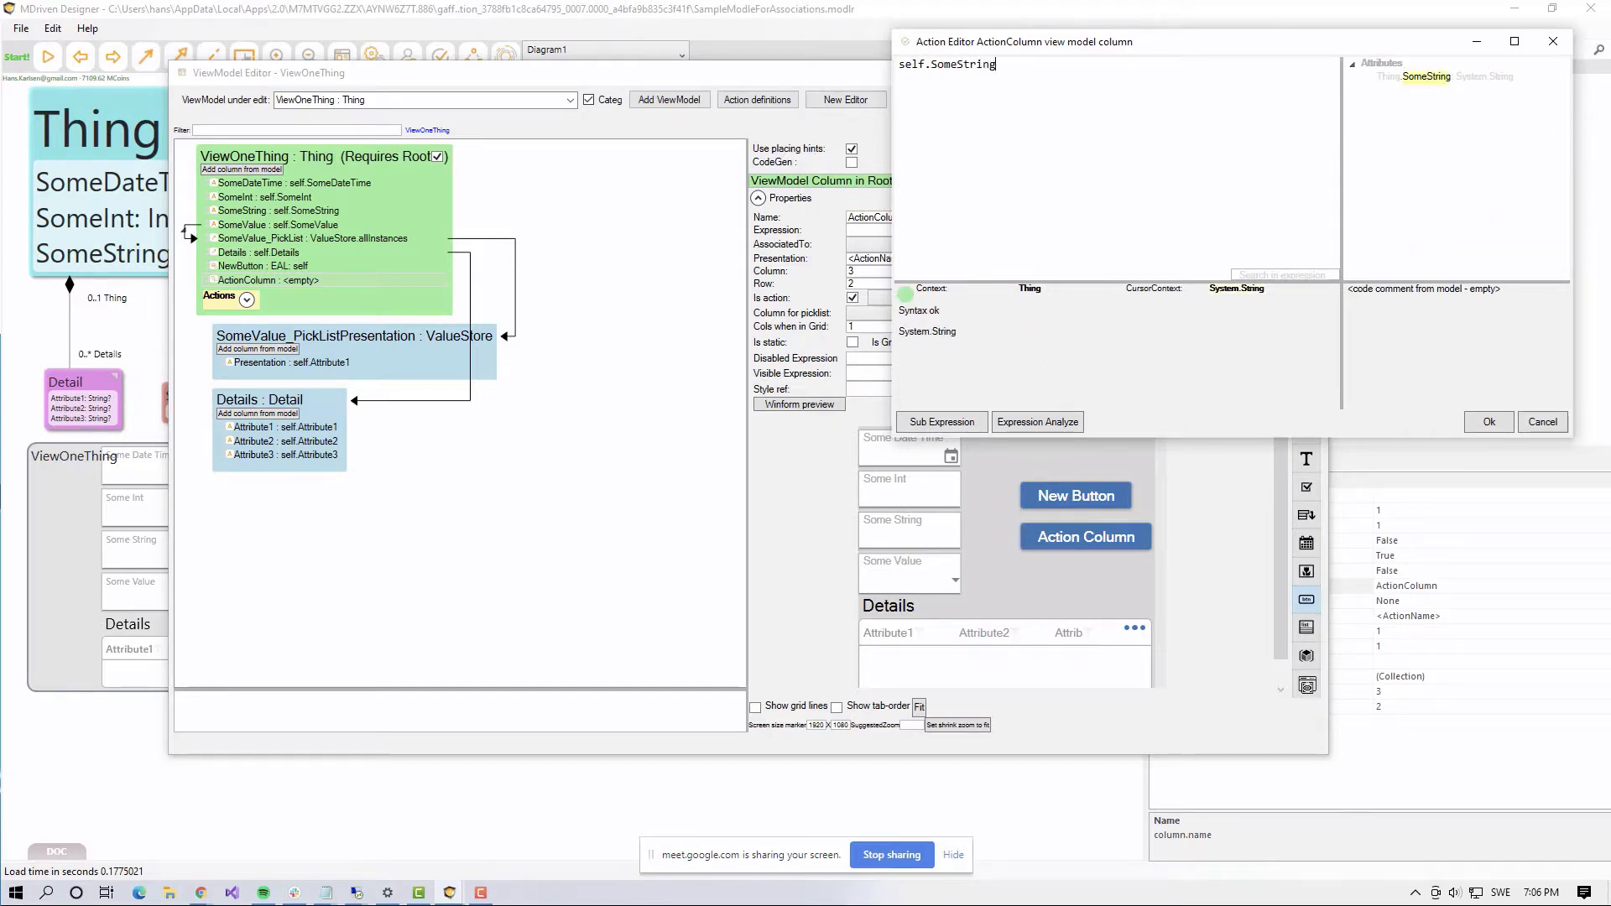
{"action": "type", "text": ":="}
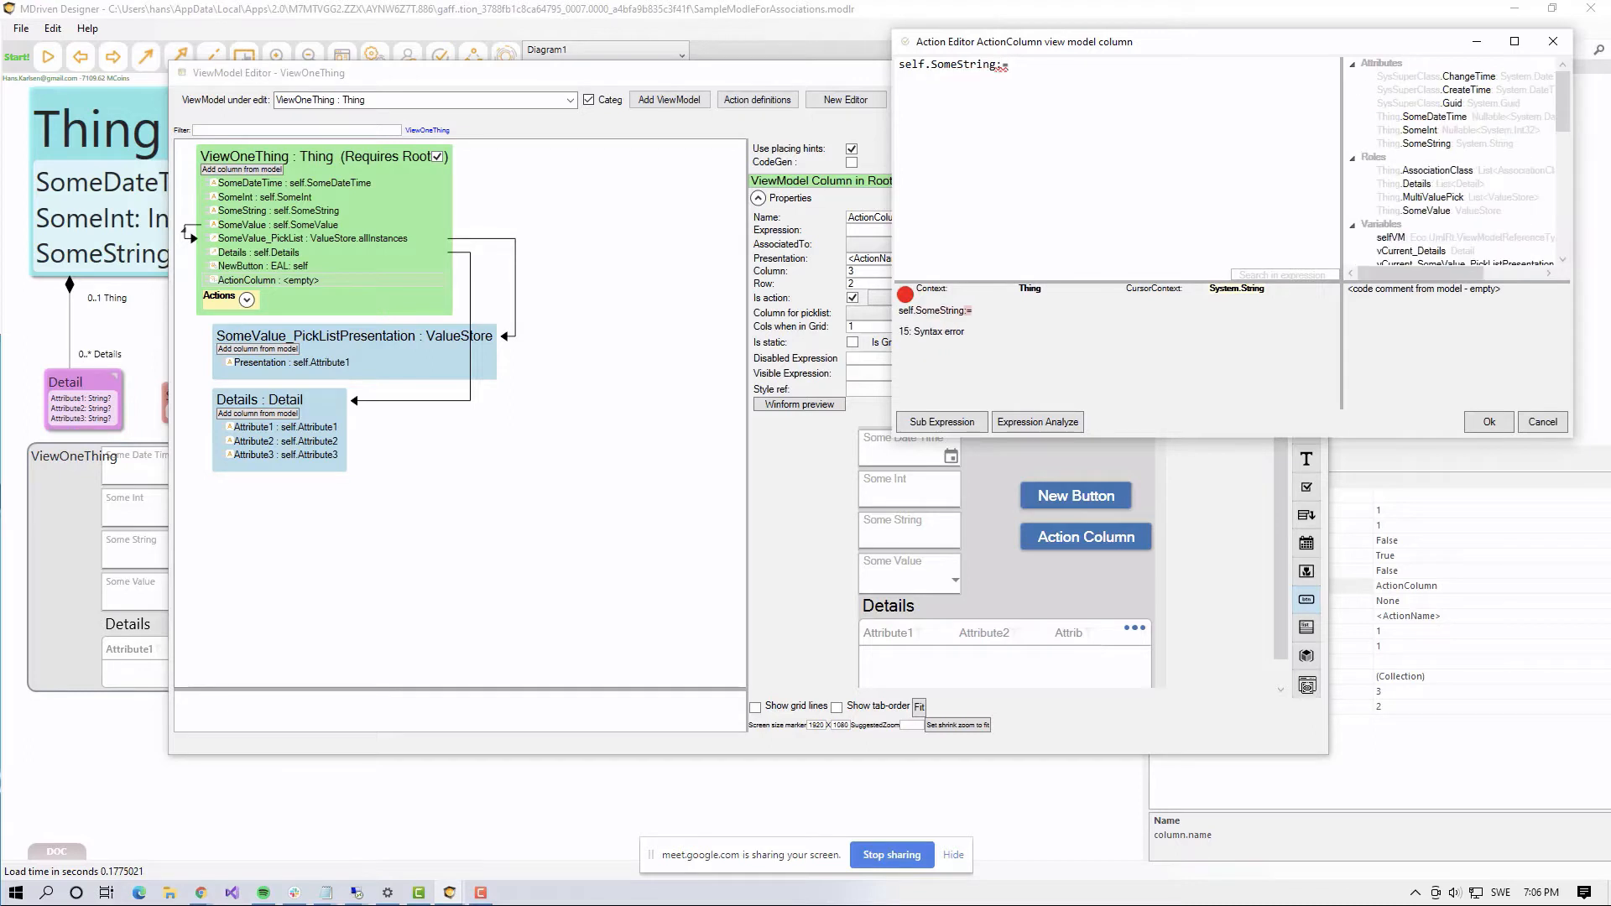
Step: Complete the assignment by reusing self.SomeString and appending 'A', giving self.SomeString:=self.SomeString+'A'
{"action": "key", "text": "Left"}
{"action": "key", "text": "ctrl+shift+Left"}
{"action": "key", "text": "ctrl+shift+Left"}
{"action": "key", "text": "ctrl+shift+Left"}
{"action": "key", "text": "ctrl+c"}
{"action": "key", "text": "End"}
{"action": "key", "text": "ctrl+v"}
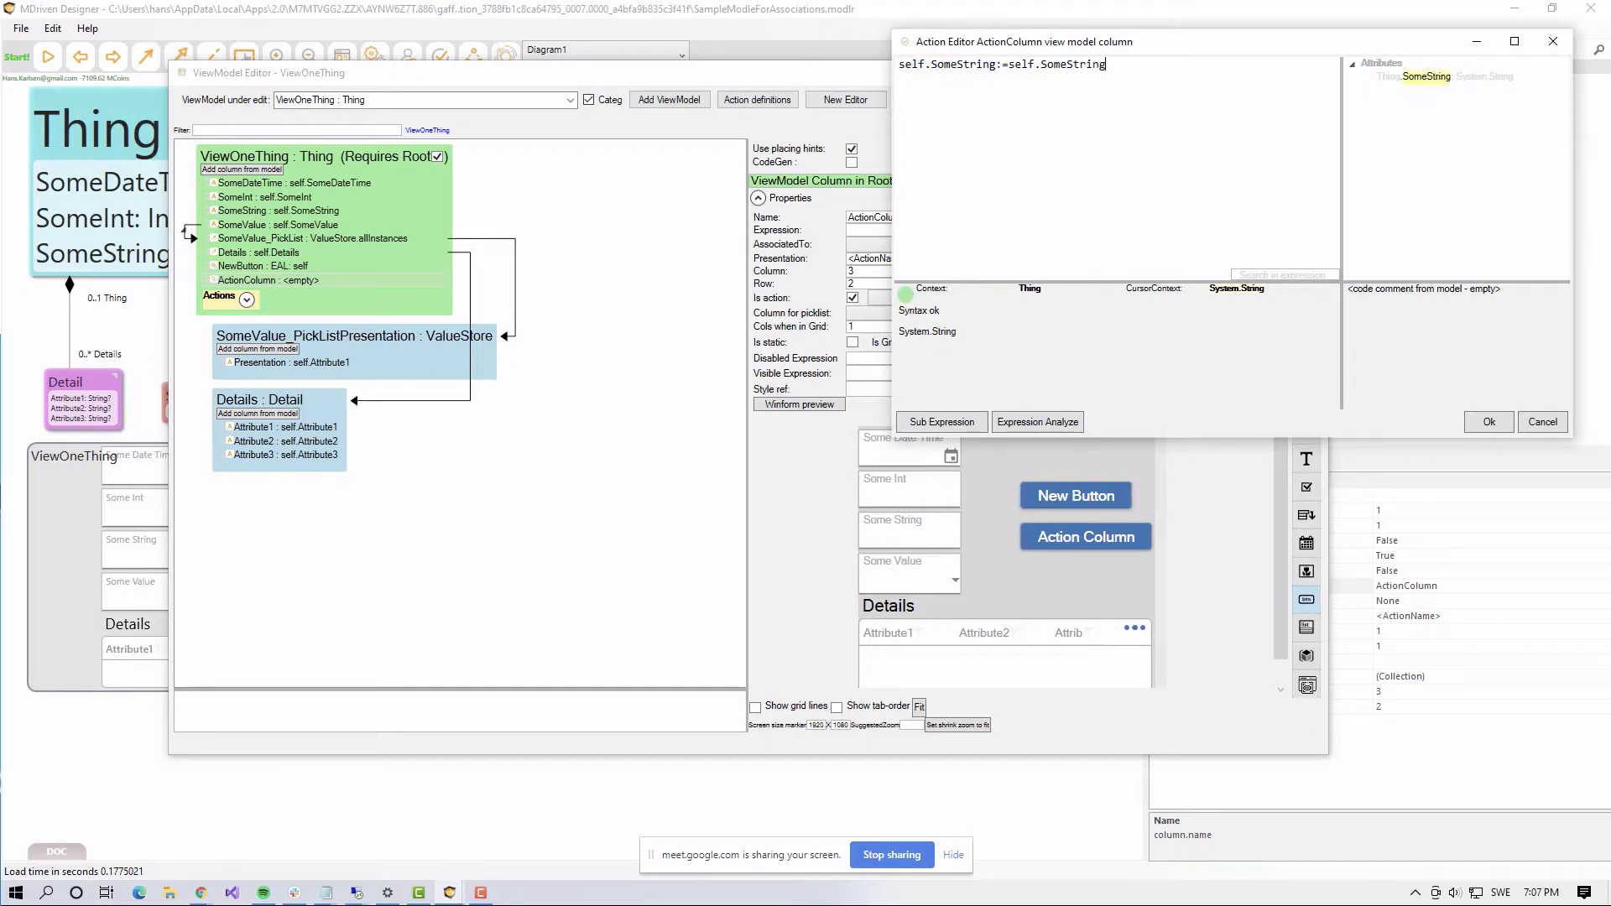
{"action": "type", "text": "+"}
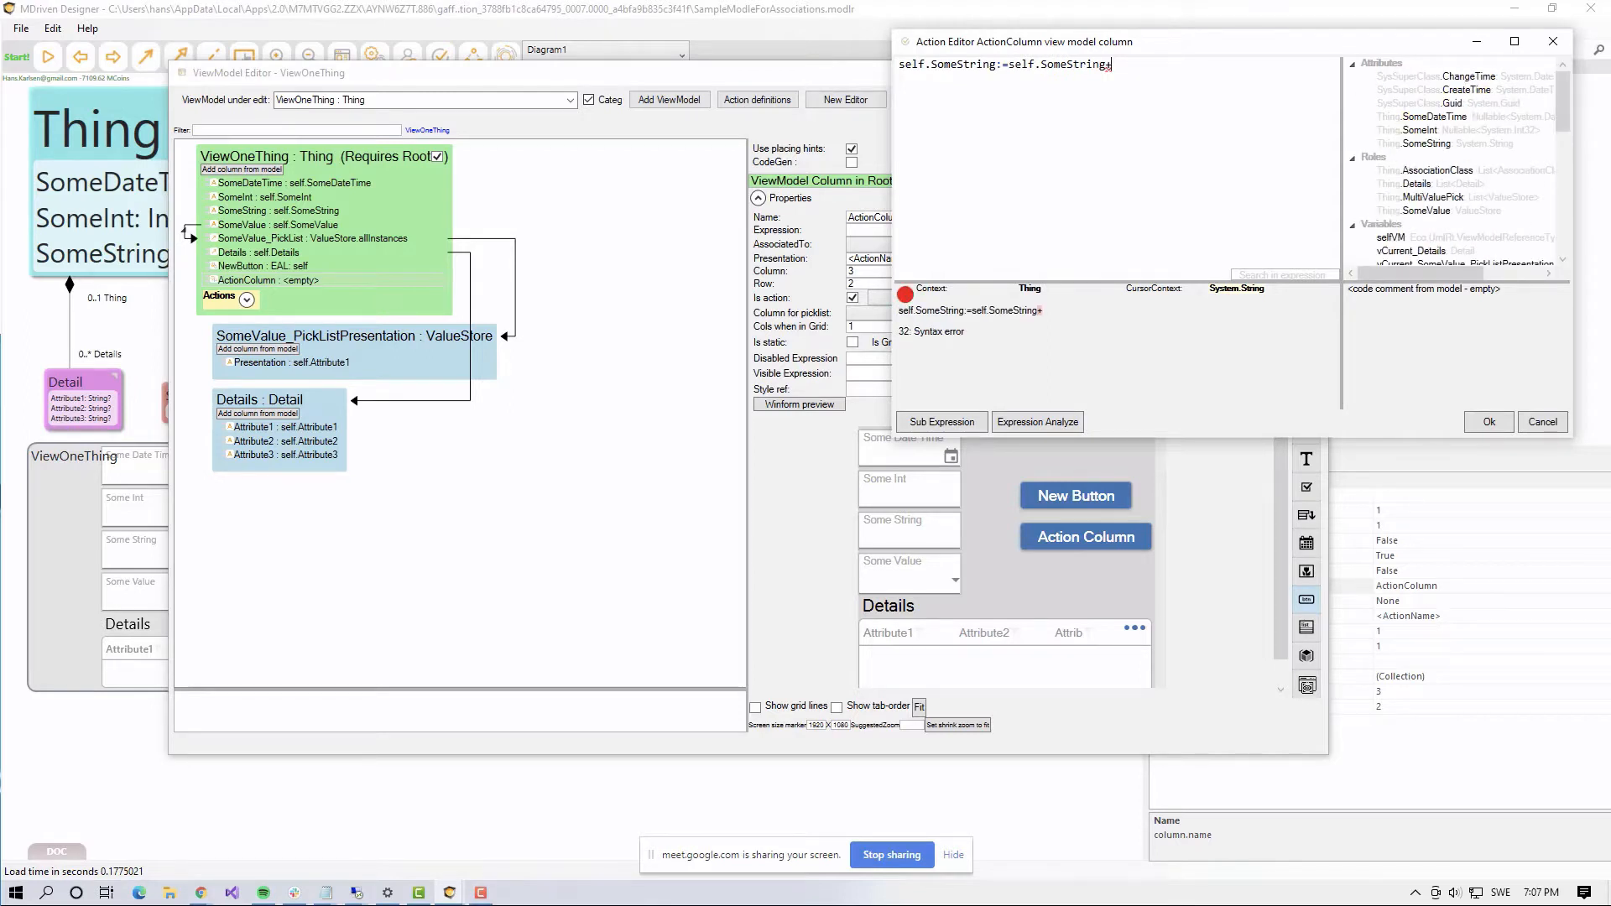
{"action": "type", "text": "'A"}
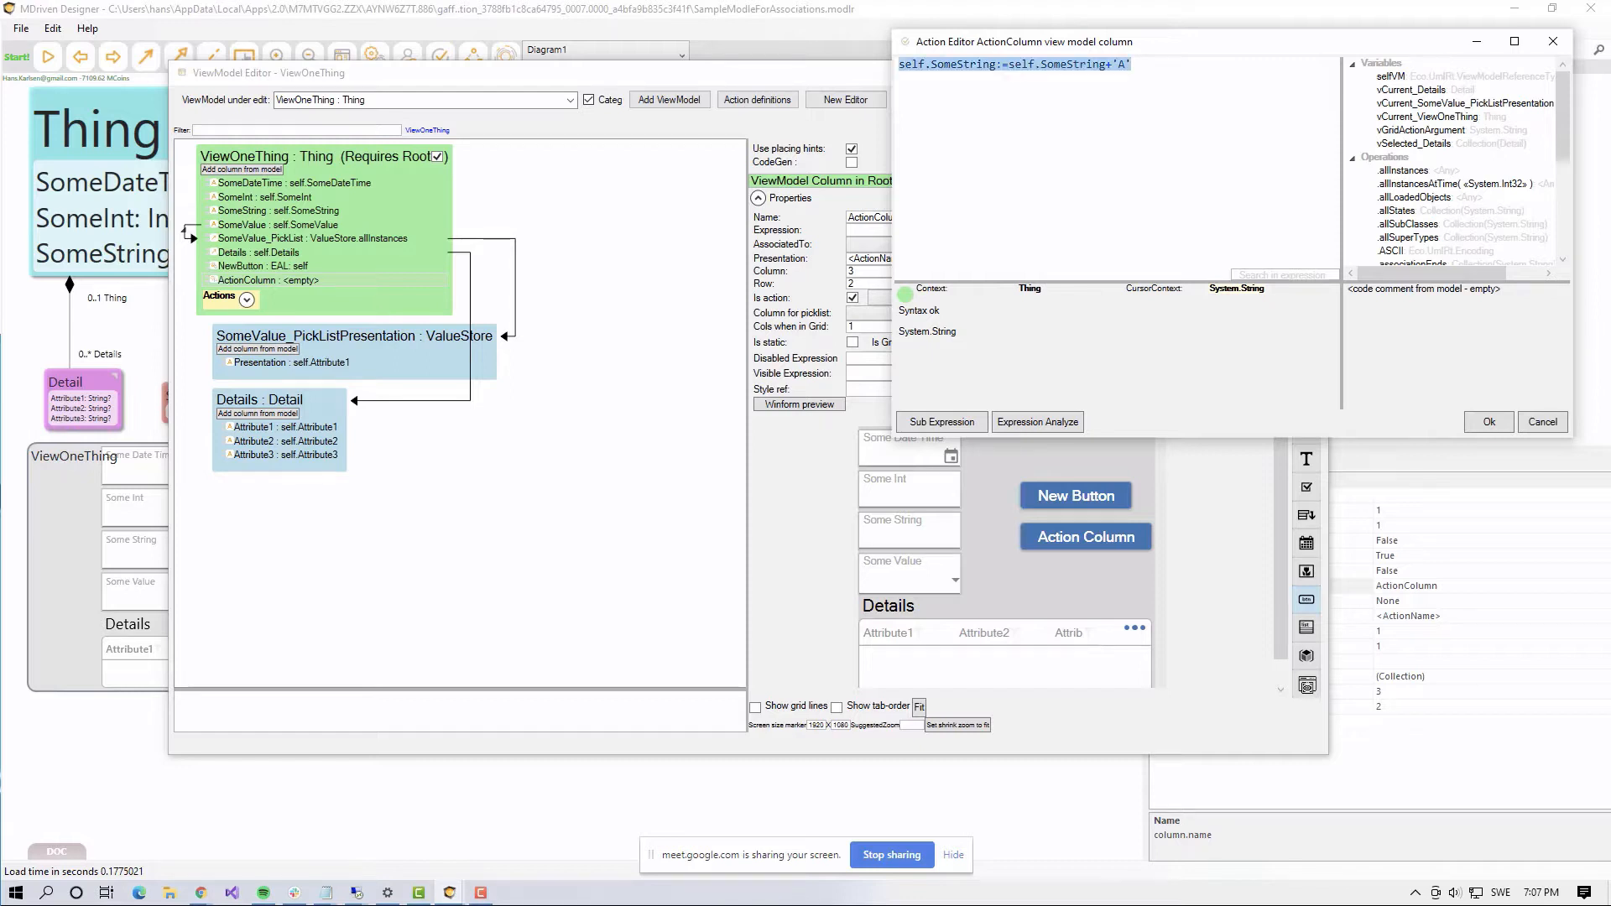
Step: Accept ActionColumn's expression, set NewButton's expression to self.SomeString:=self.SomeString+'B', and save the model
{"action": "left_click", "coordinate": [1488, 422]}
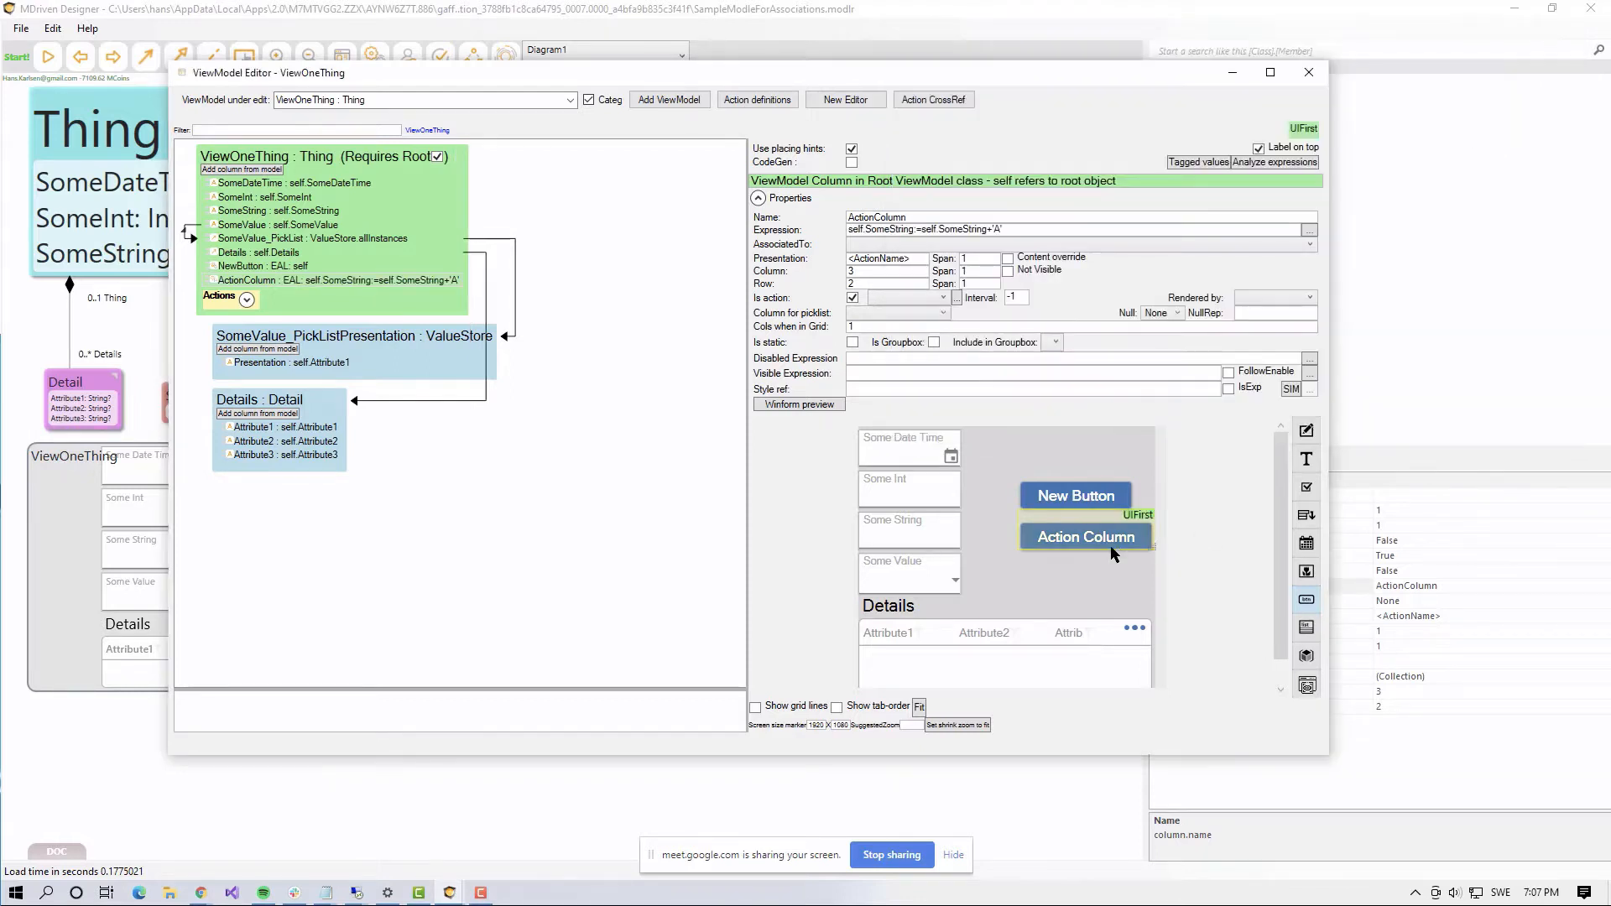
{"action": "left_click", "coordinate": [1081, 497]}
{"action": "key", "text": "ctrl+a"}
{"action": "key", "text": "ctrl+v"}
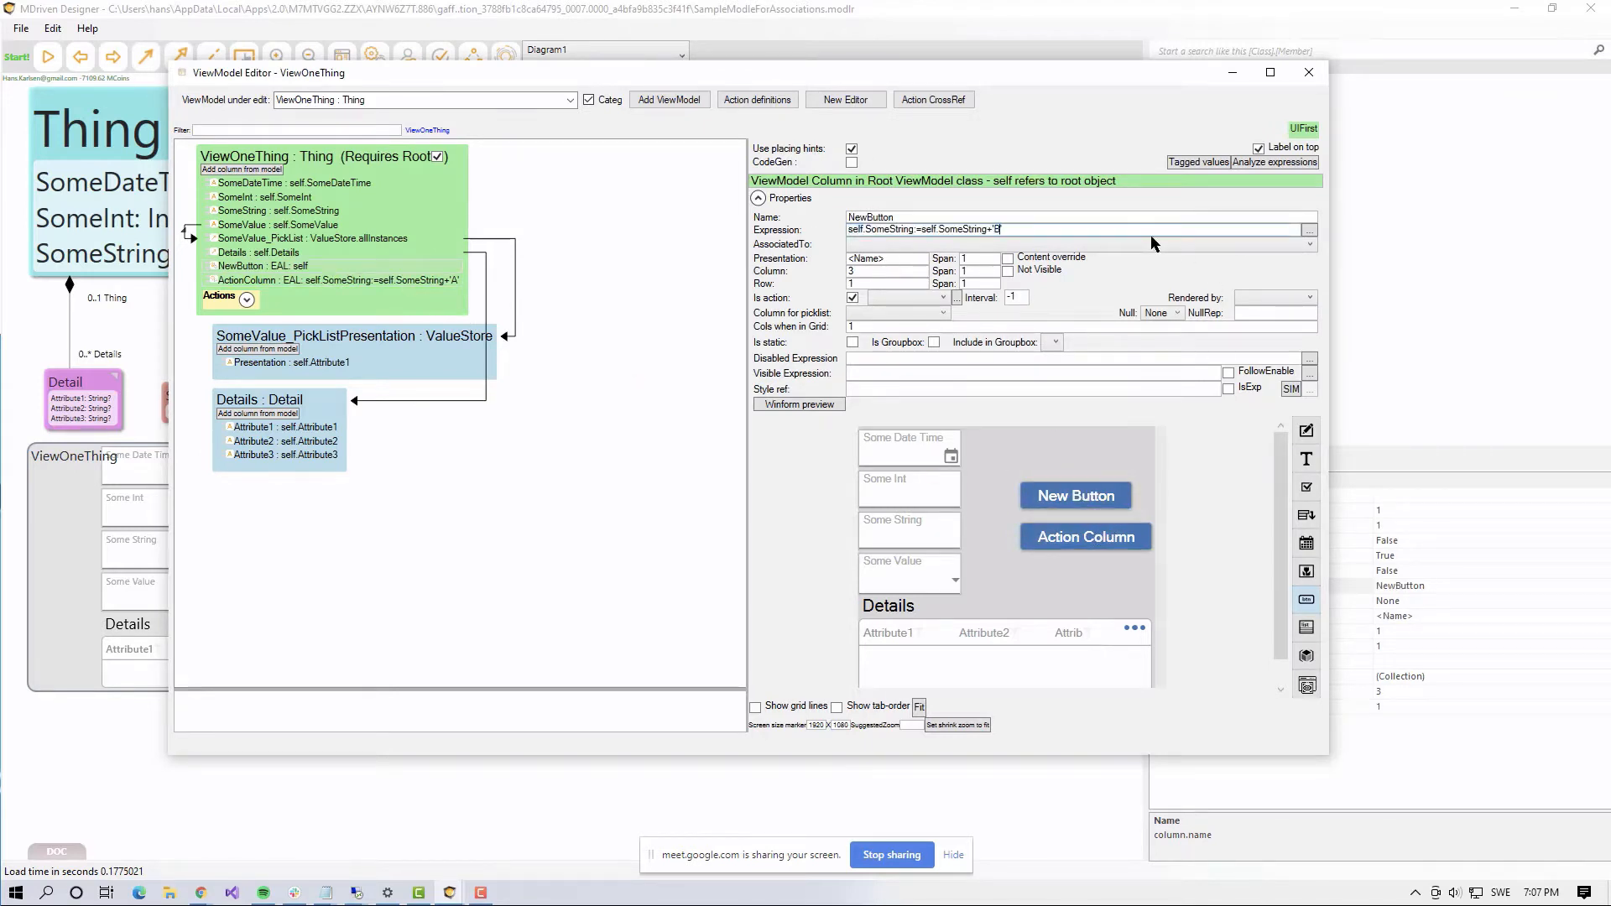
{"action": "key", "text": "ctrl+s"}
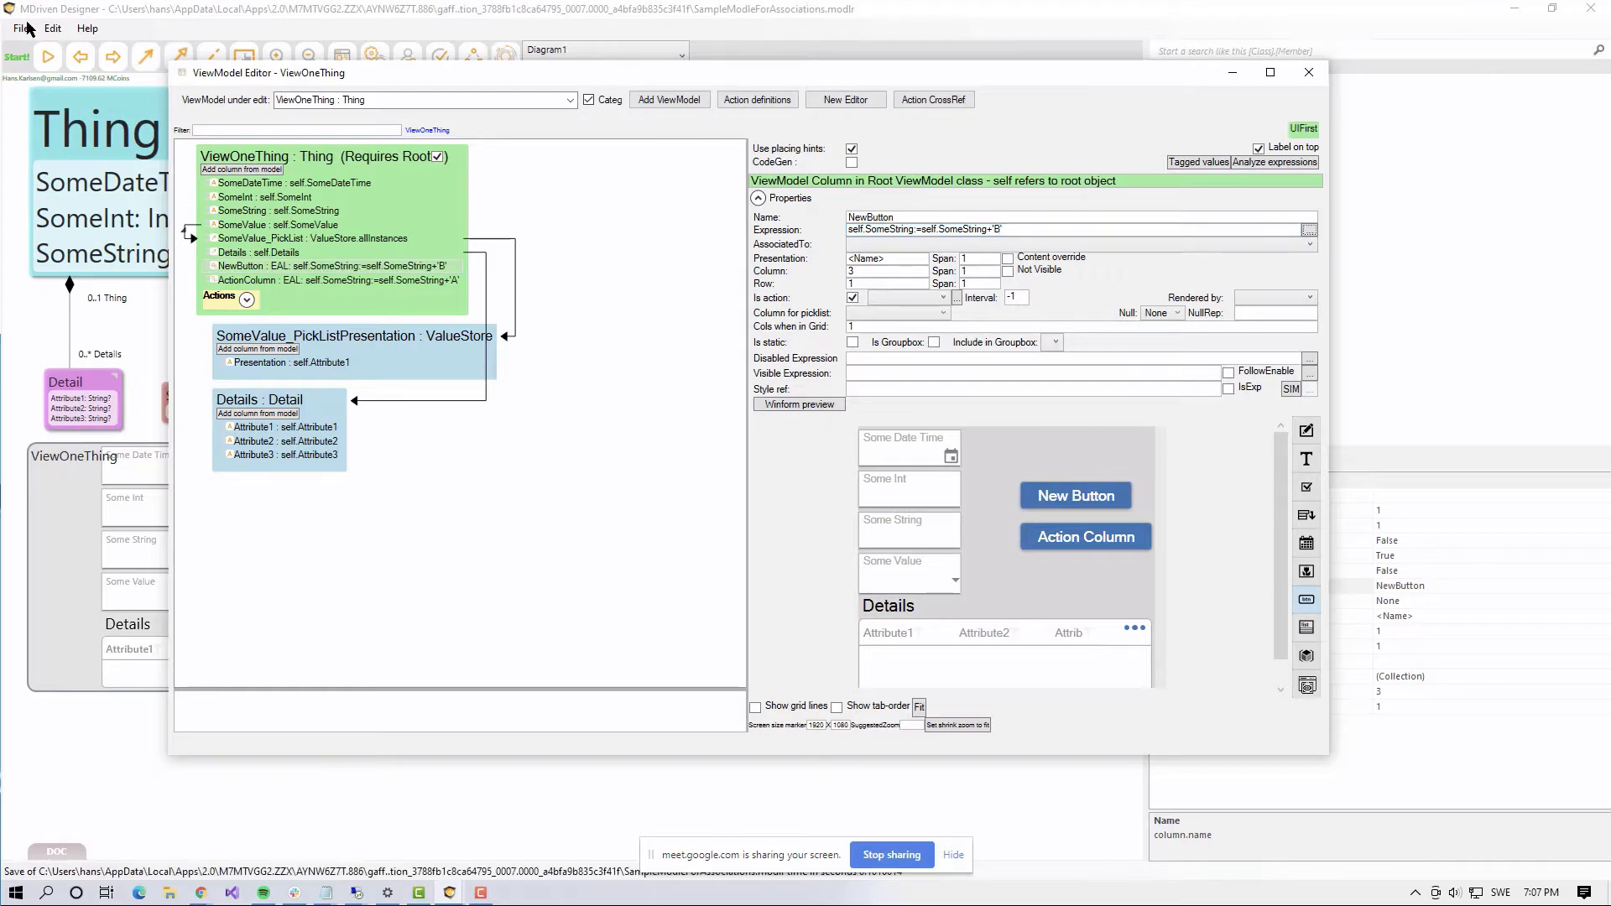
Step: Start the system prototyper with XML persistence and run the model so that modelling can continue alongside it
{"action": "left_click", "coordinate": [42, 52]}
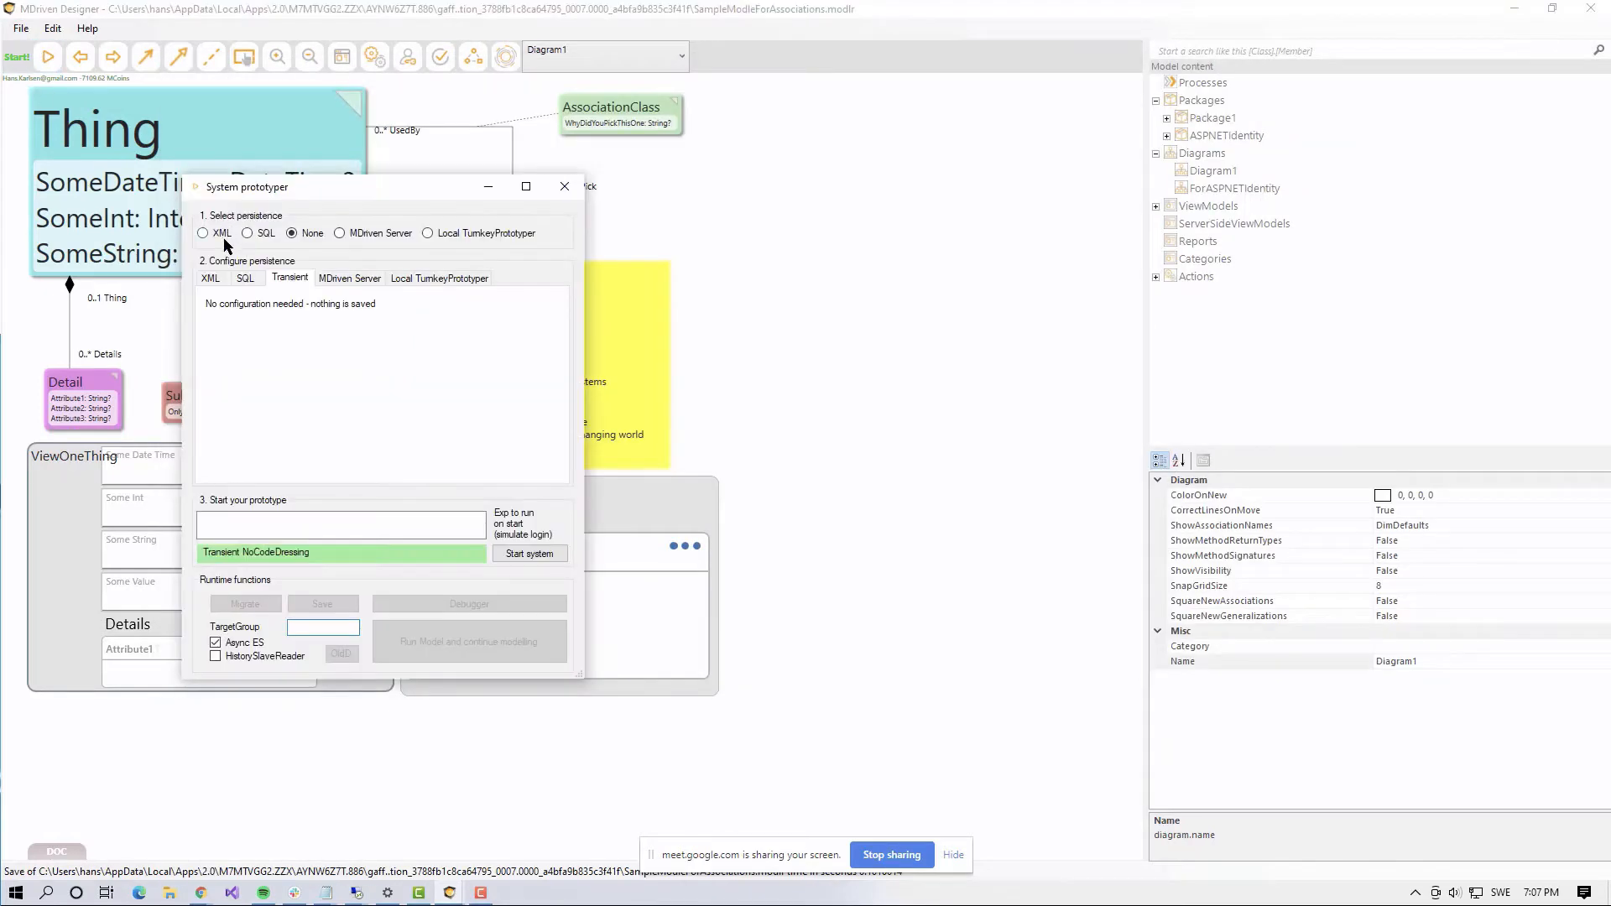
{"action": "left_click", "coordinate": [222, 235]}
{"action": "left_click", "coordinate": [529, 553]}
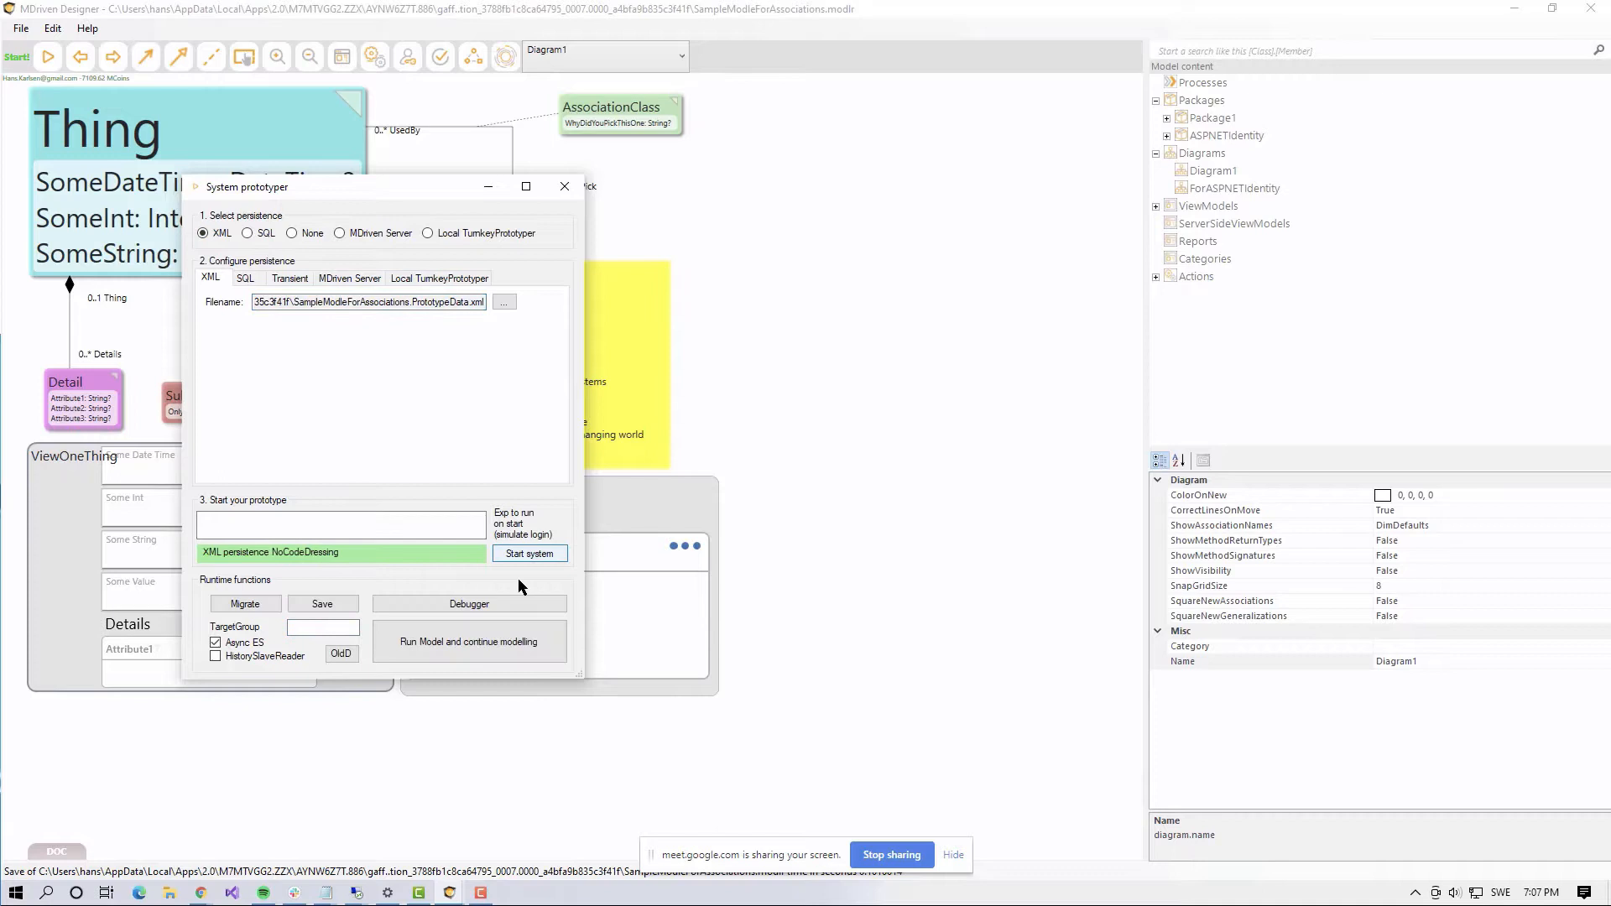
{"action": "left_click", "coordinate": [468, 643]}
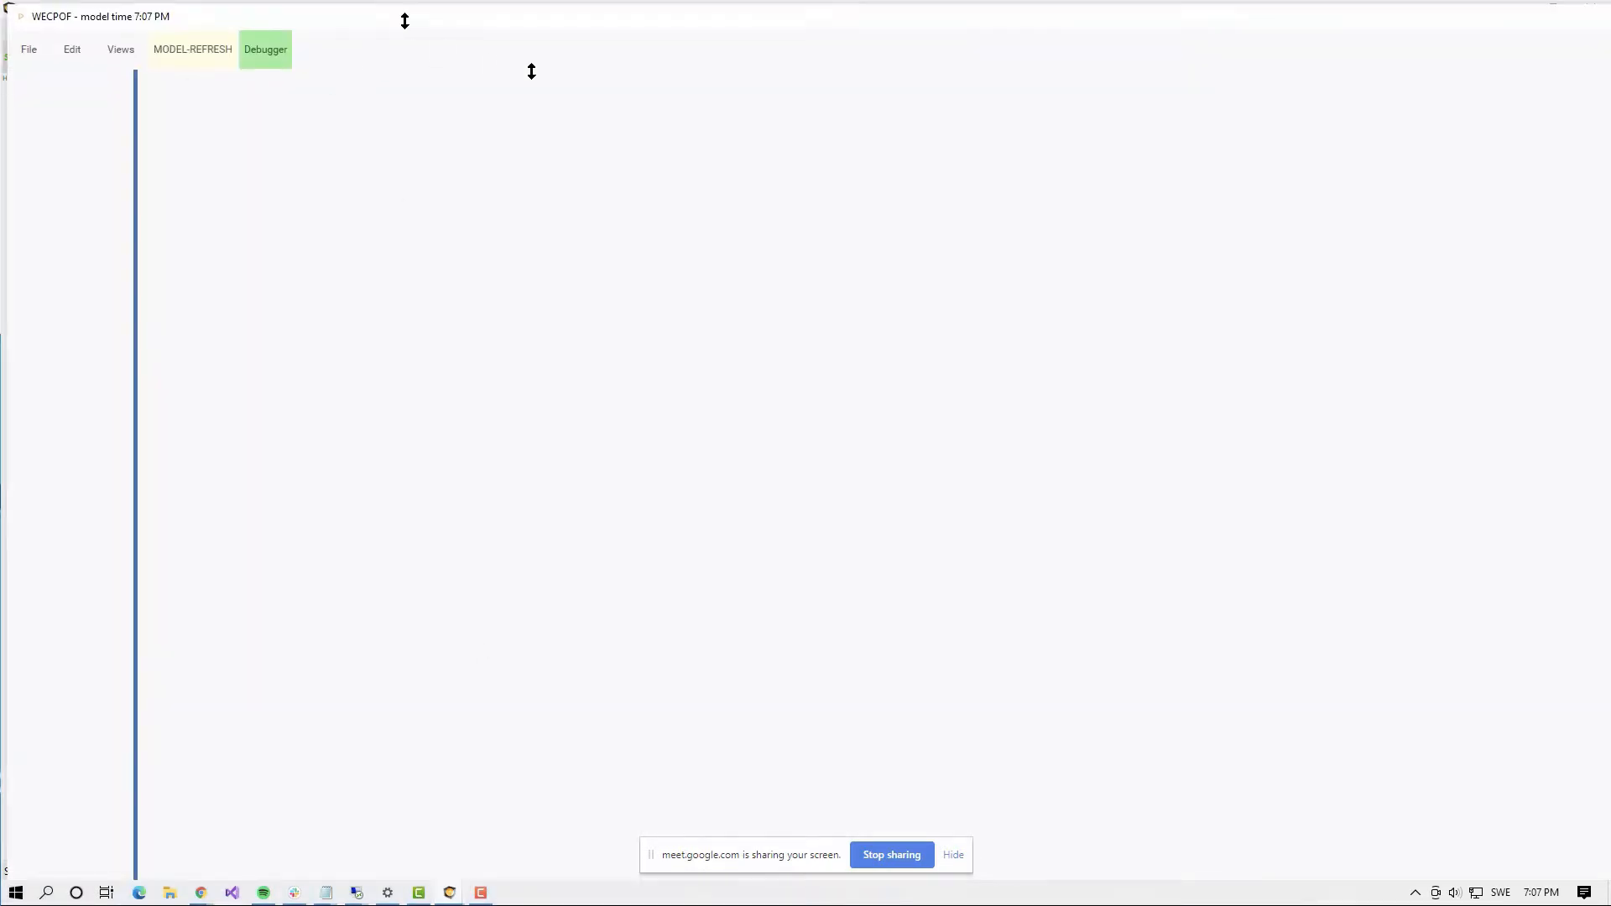
{"action": "left_click_drag", "start_coordinate": [403, 17], "coordinate": [708, 191]}
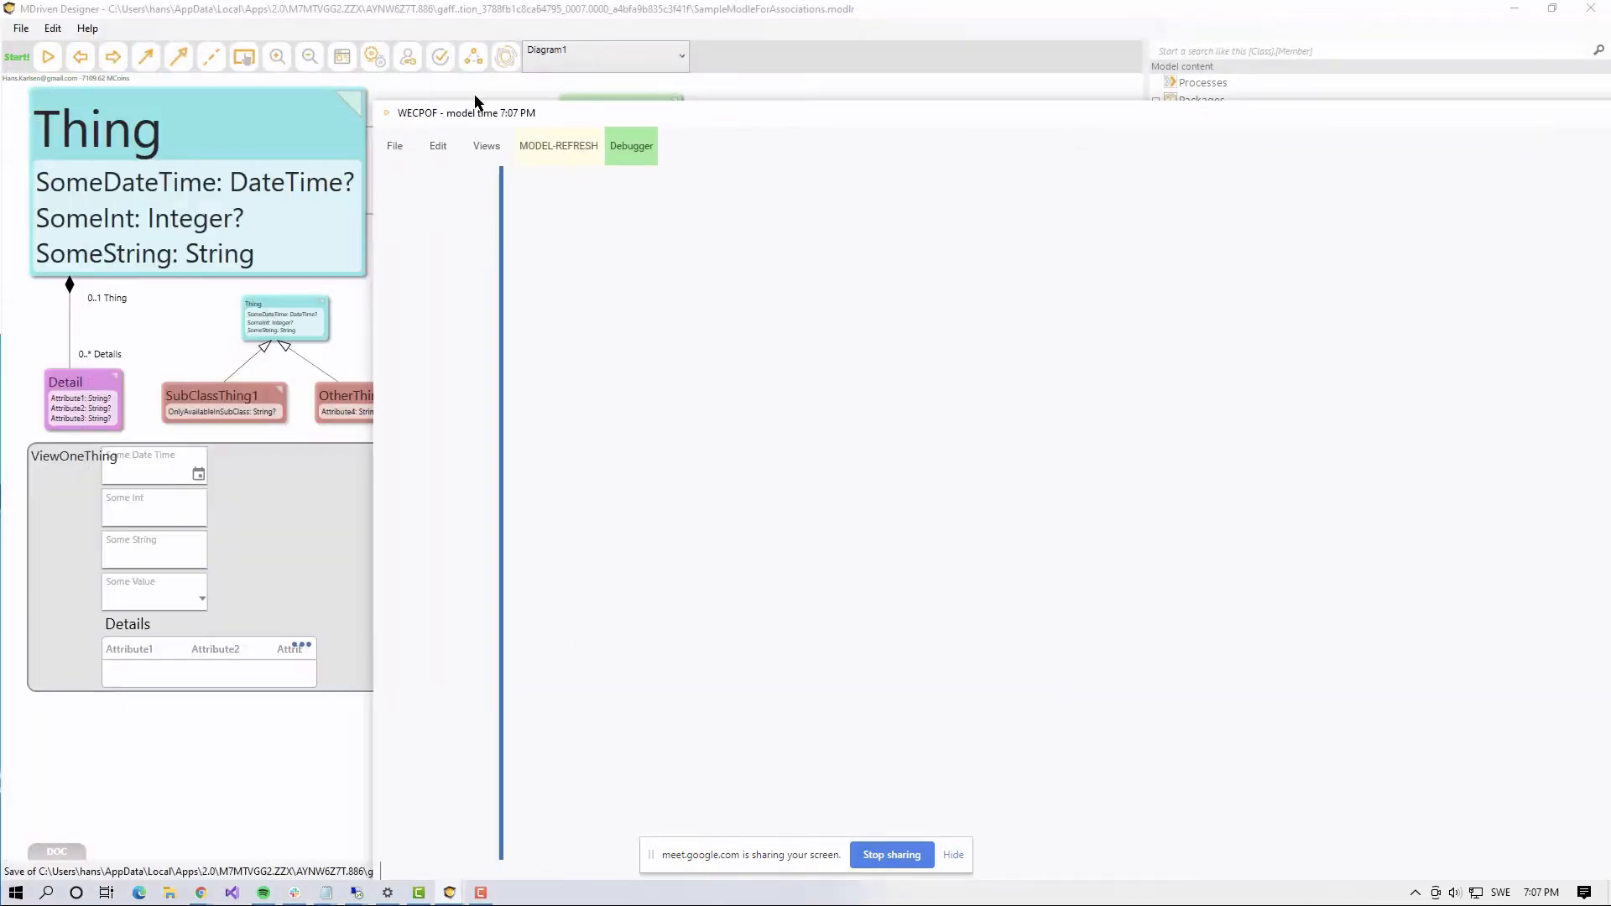
Step: Show all things in the prototype, create a new Thing, and open it in View One Thing
{"action": "left_click", "coordinate": [399, 149]}
{"action": "left_click", "coordinate": [485, 149]}
{"action": "left_click", "coordinate": [485, 151]}
{"action": "left_click", "coordinate": [485, 188]}
{"action": "left_click", "coordinate": [414, 191]}
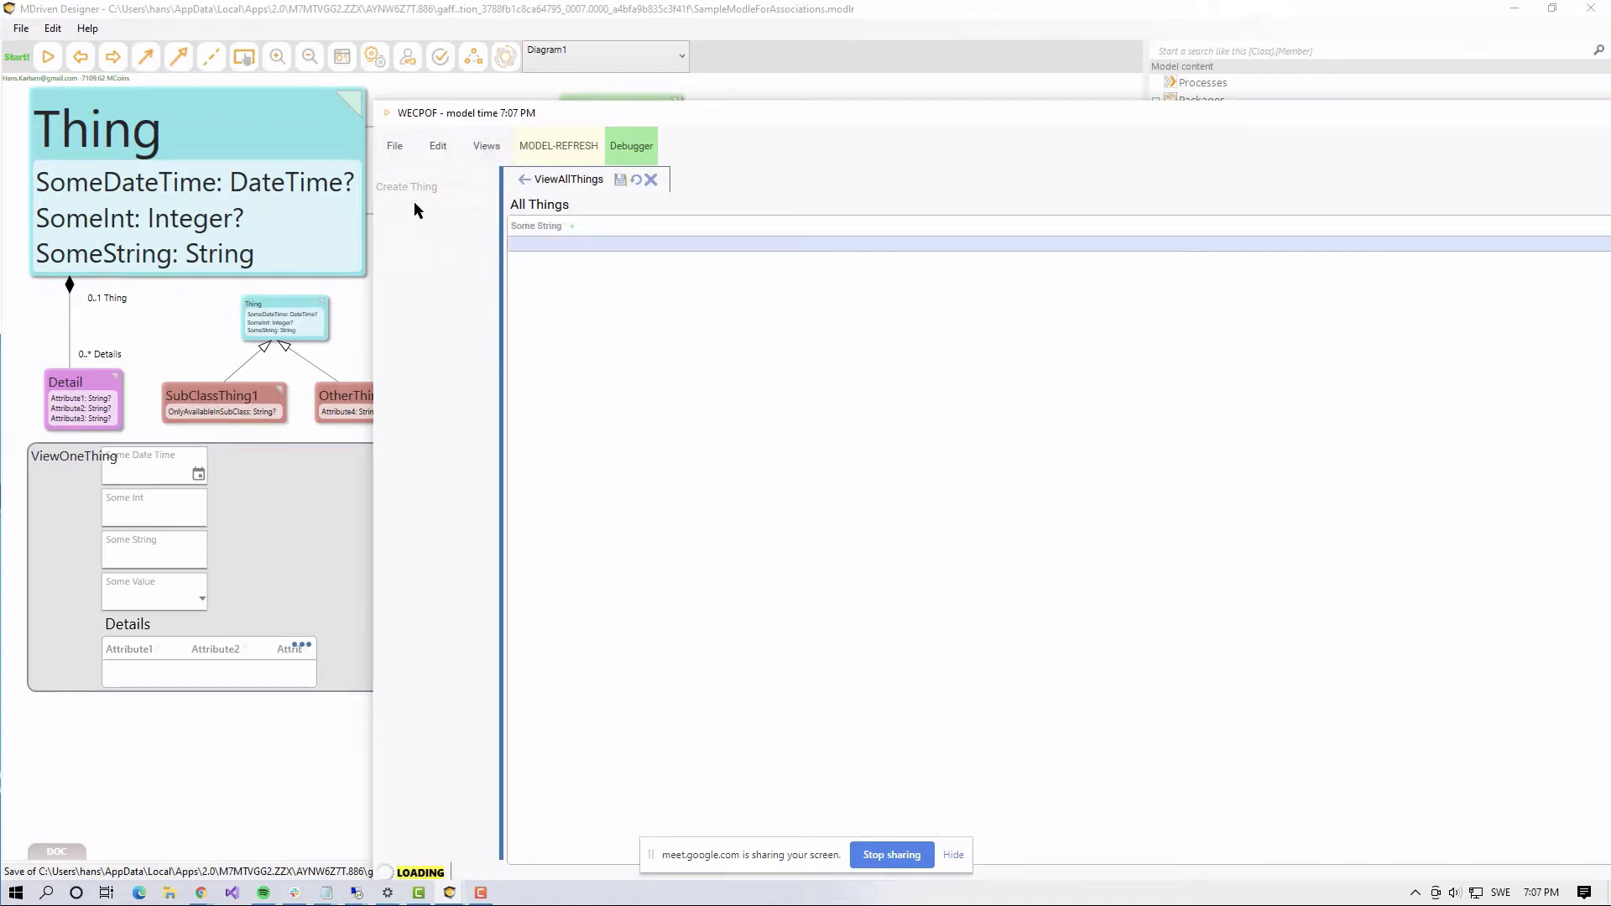
{"action": "left_click", "coordinate": [549, 243]}
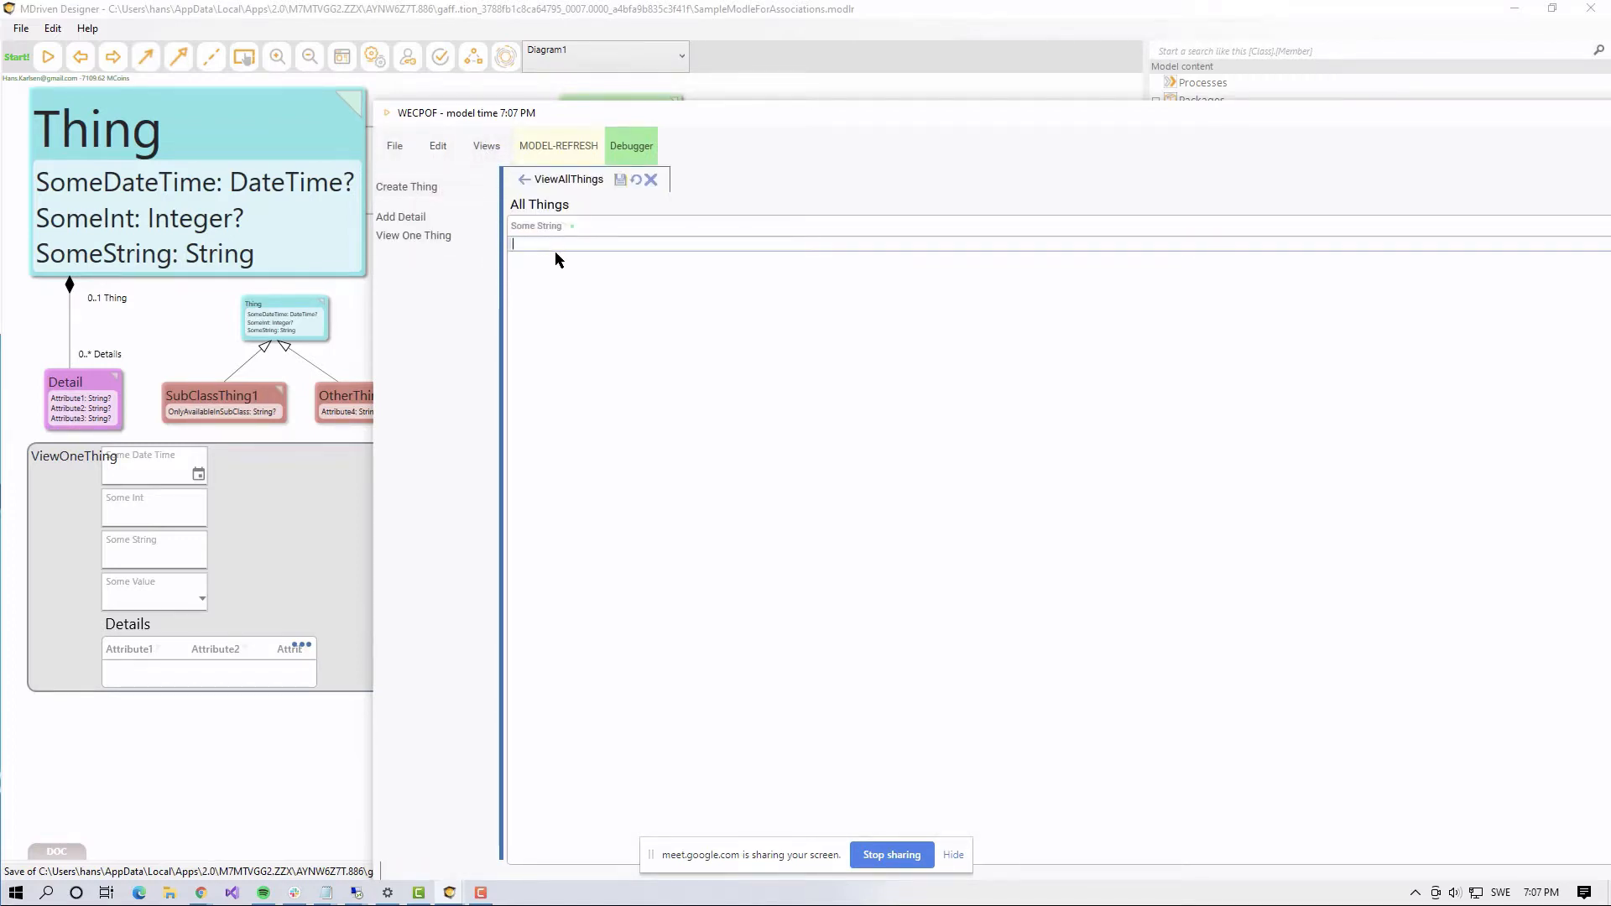
{"action": "left_click", "coordinate": [414, 237]}
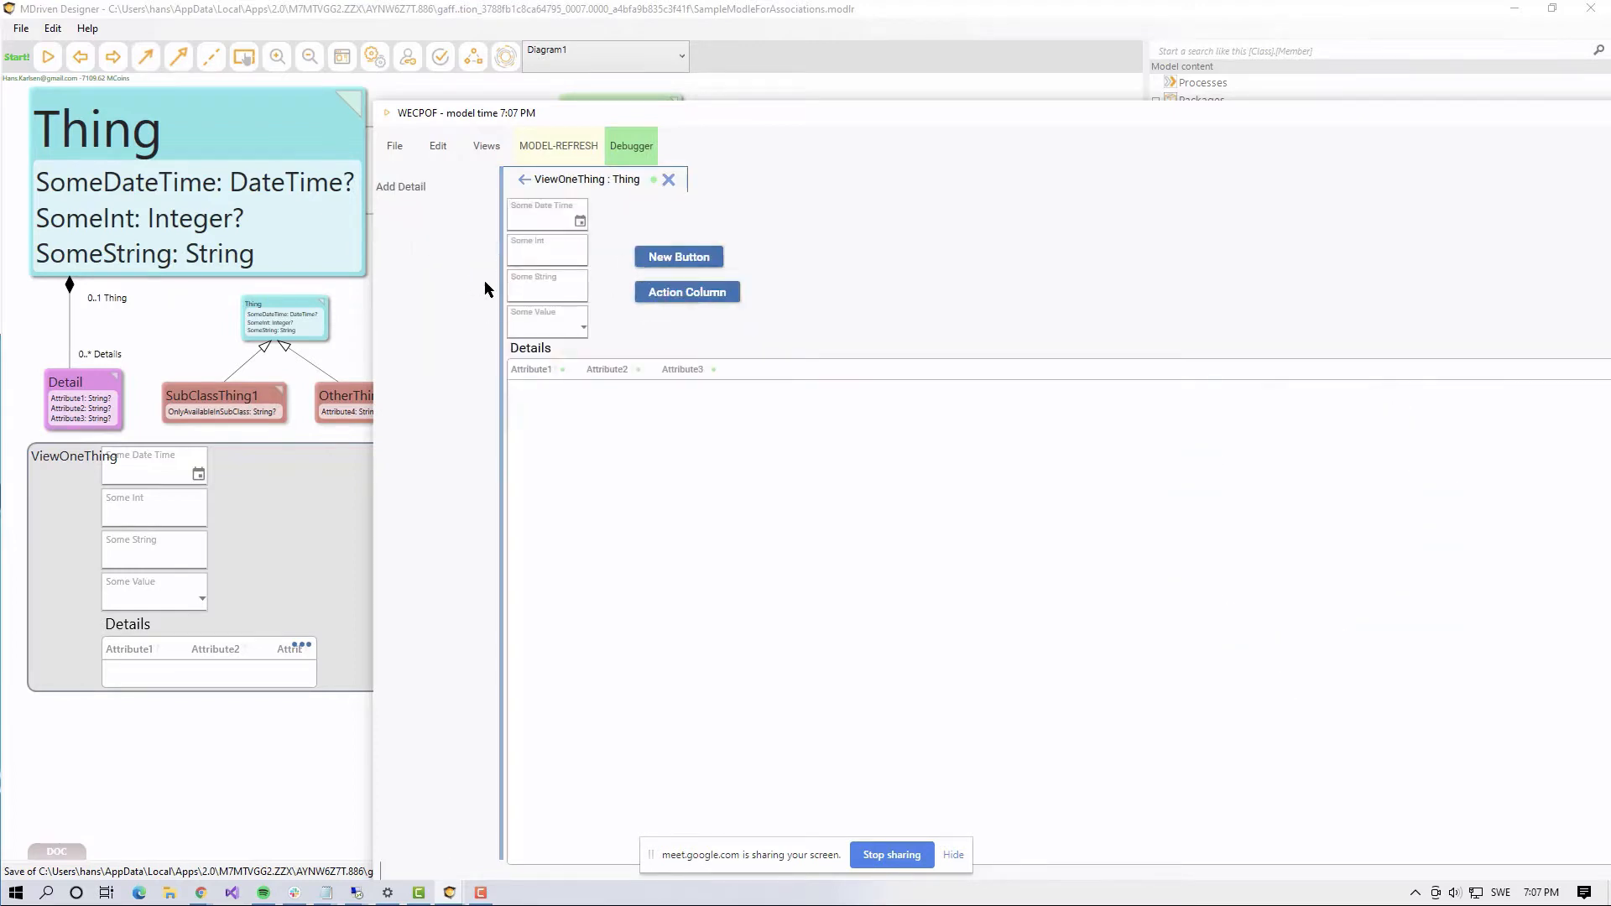
Step: Test the form's buttons by running New Button once, Action Column three times, and New Button twice more
{"action": "left_click", "coordinate": [675, 260]}
{"action": "left_click", "coordinate": [672, 294]}
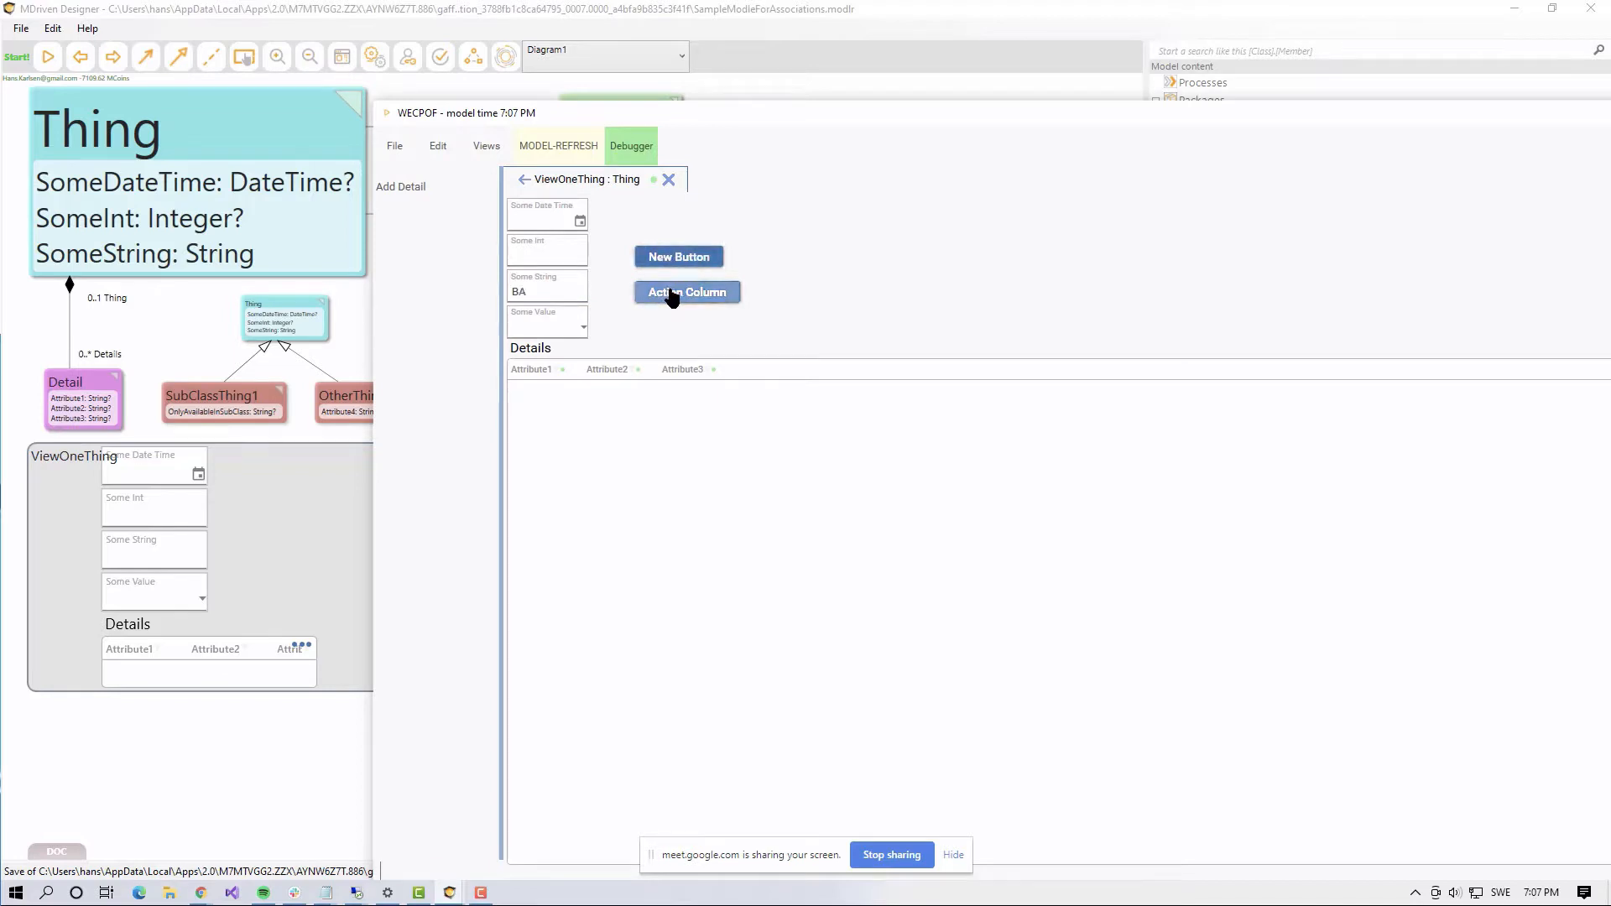
{"action": "left_click", "coordinate": [672, 293]}
{"action": "left_click", "coordinate": [672, 295]}
{"action": "left_click", "coordinate": [674, 258]}
{"action": "left_click", "coordinate": [676, 259]}
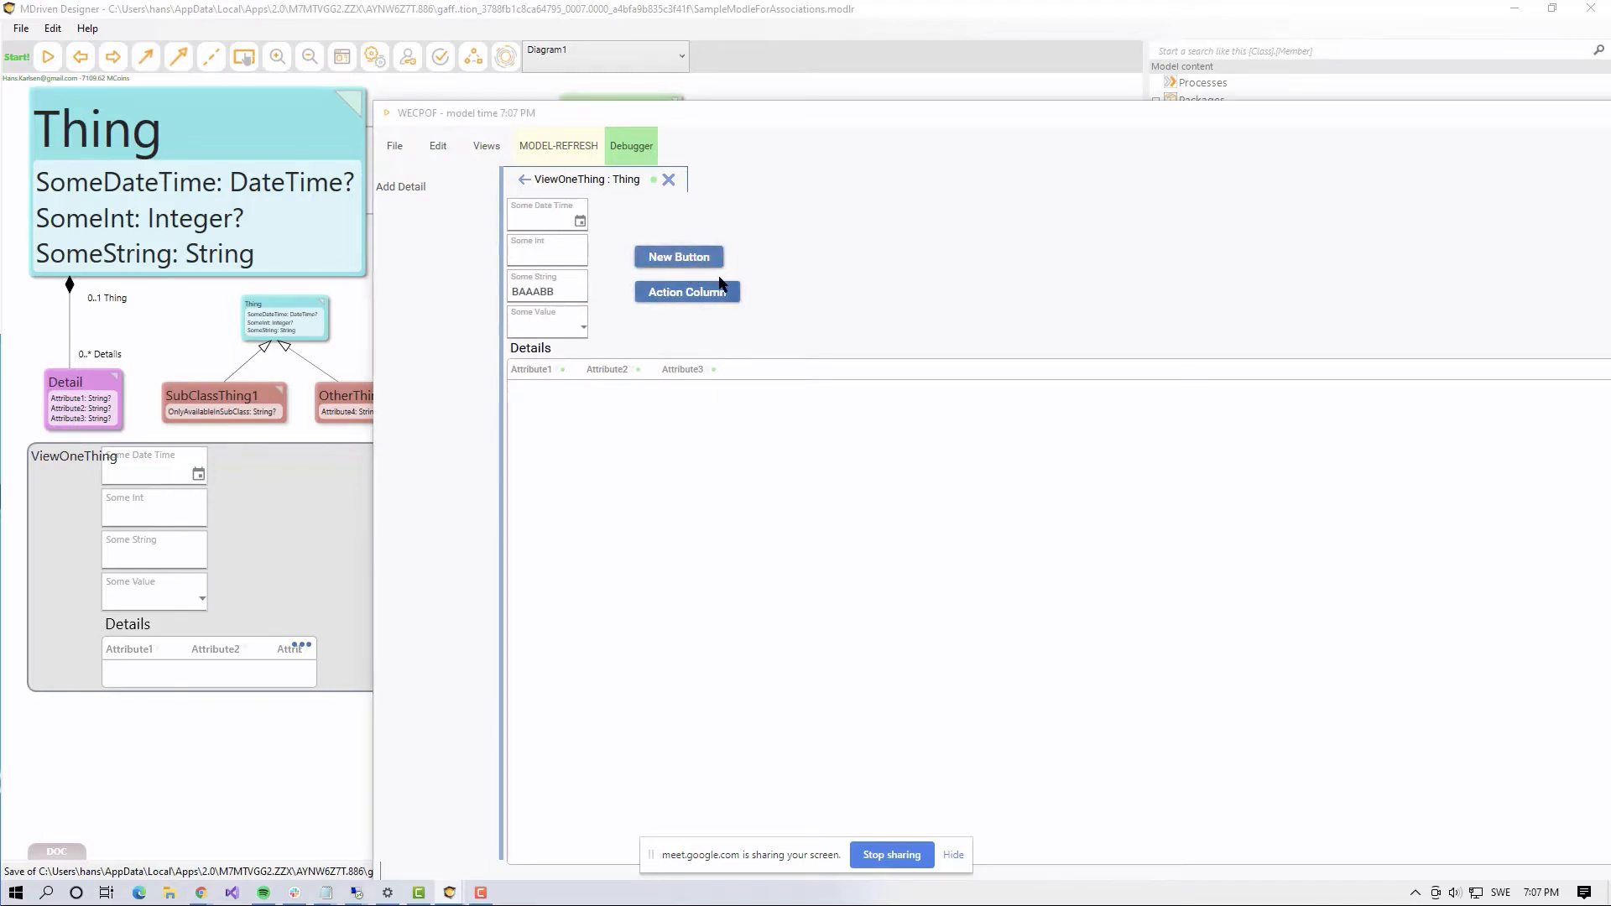
Step: Compare the two buttons in the running prototype with their definitions in the ViewModel Editor
{"action": "key", "text": "alt+Tab"}
{"action": "key", "text": "Tab"}
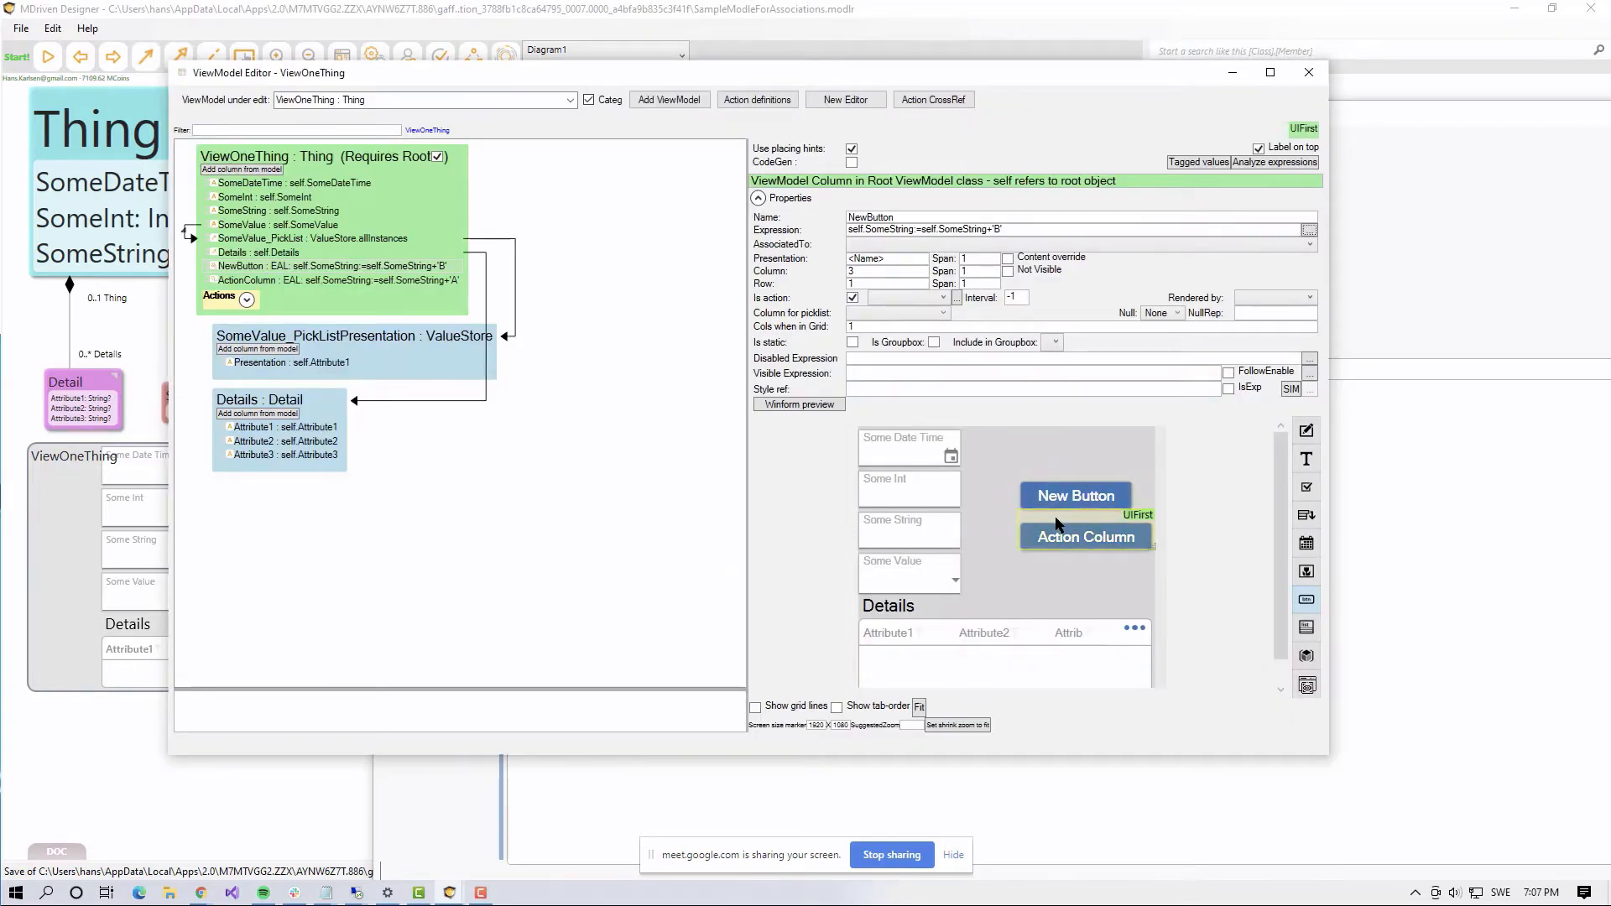
{"action": "key", "text": "alt+Tab"}
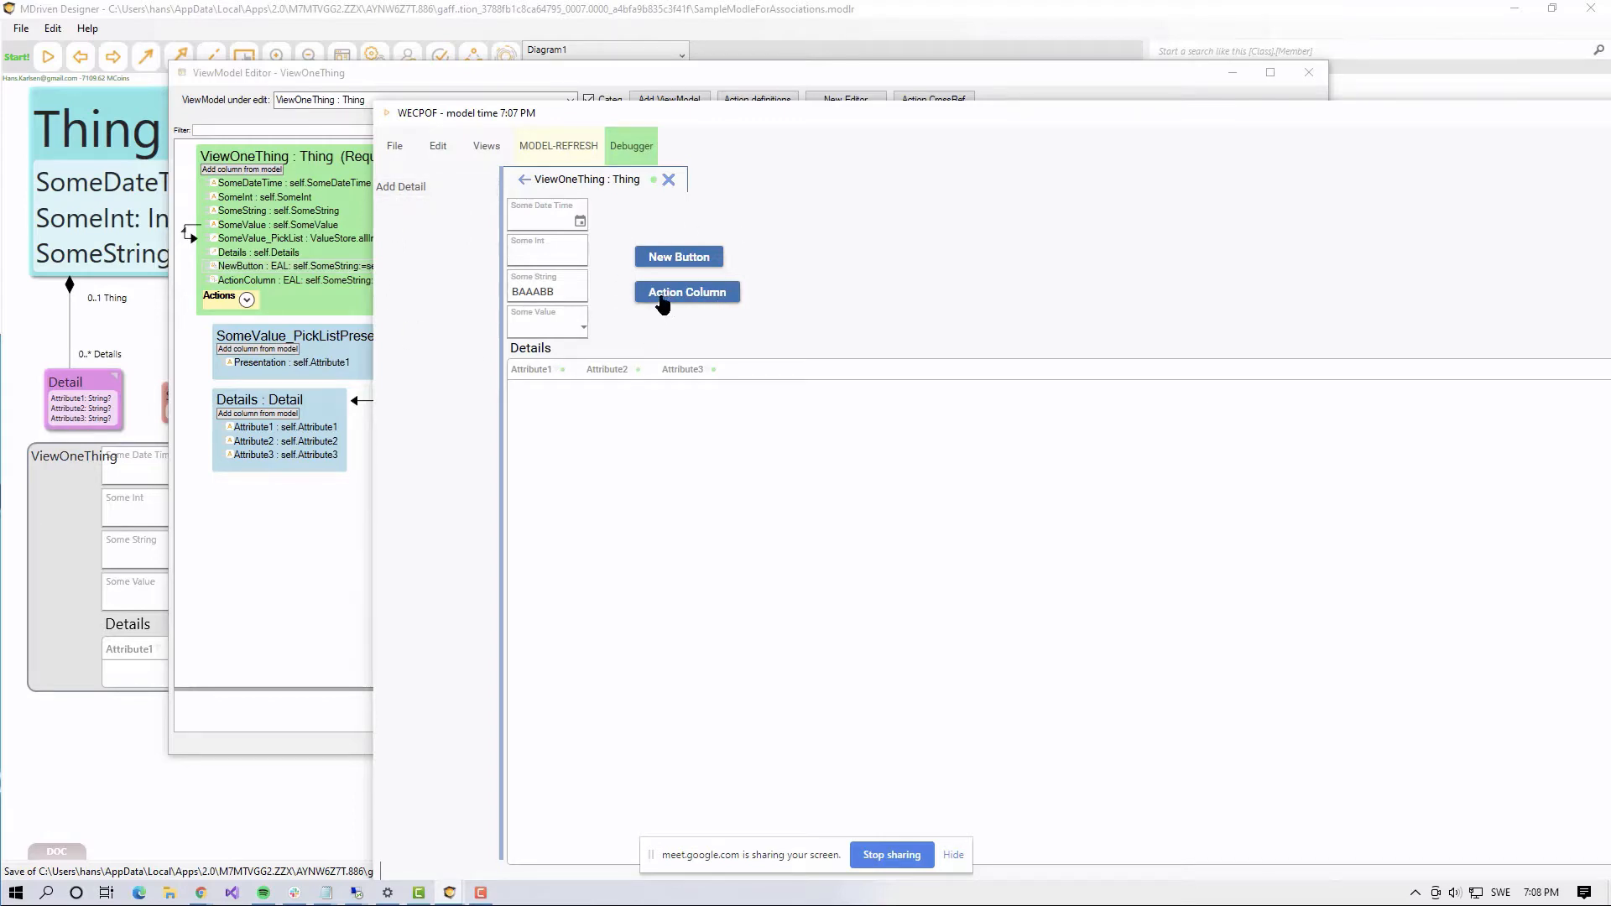
{"action": "key", "text": "alt+Tab"}
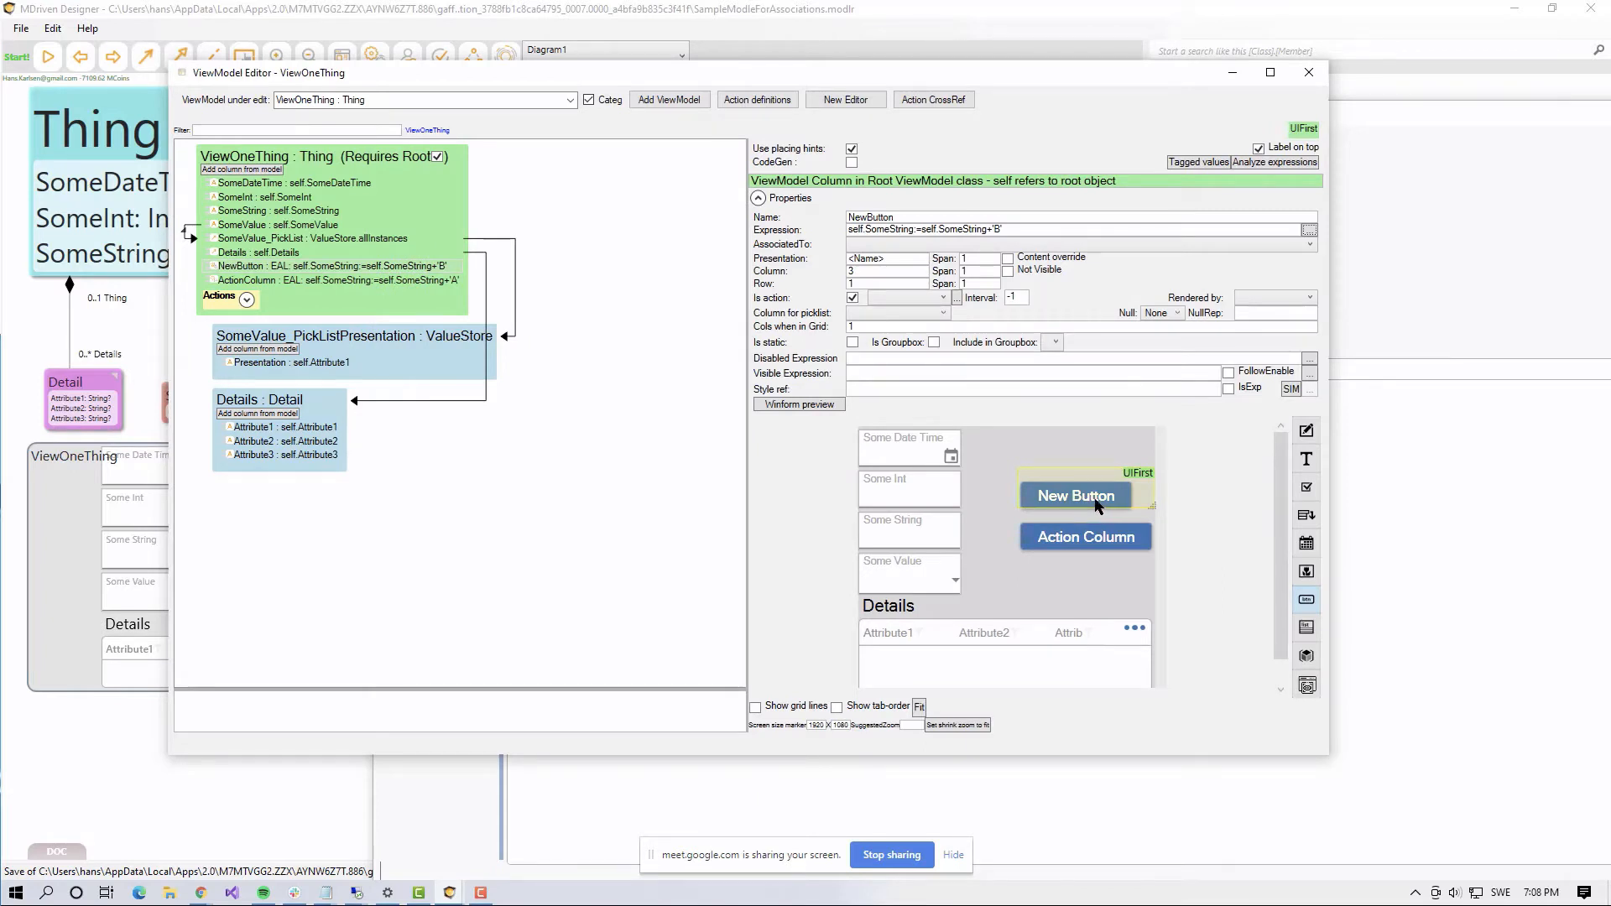
Step: Add a ViewModel action to the root of ViewOneThing and name it ThisOneIsTest1
{"action": "left_click", "coordinate": [247, 300]}
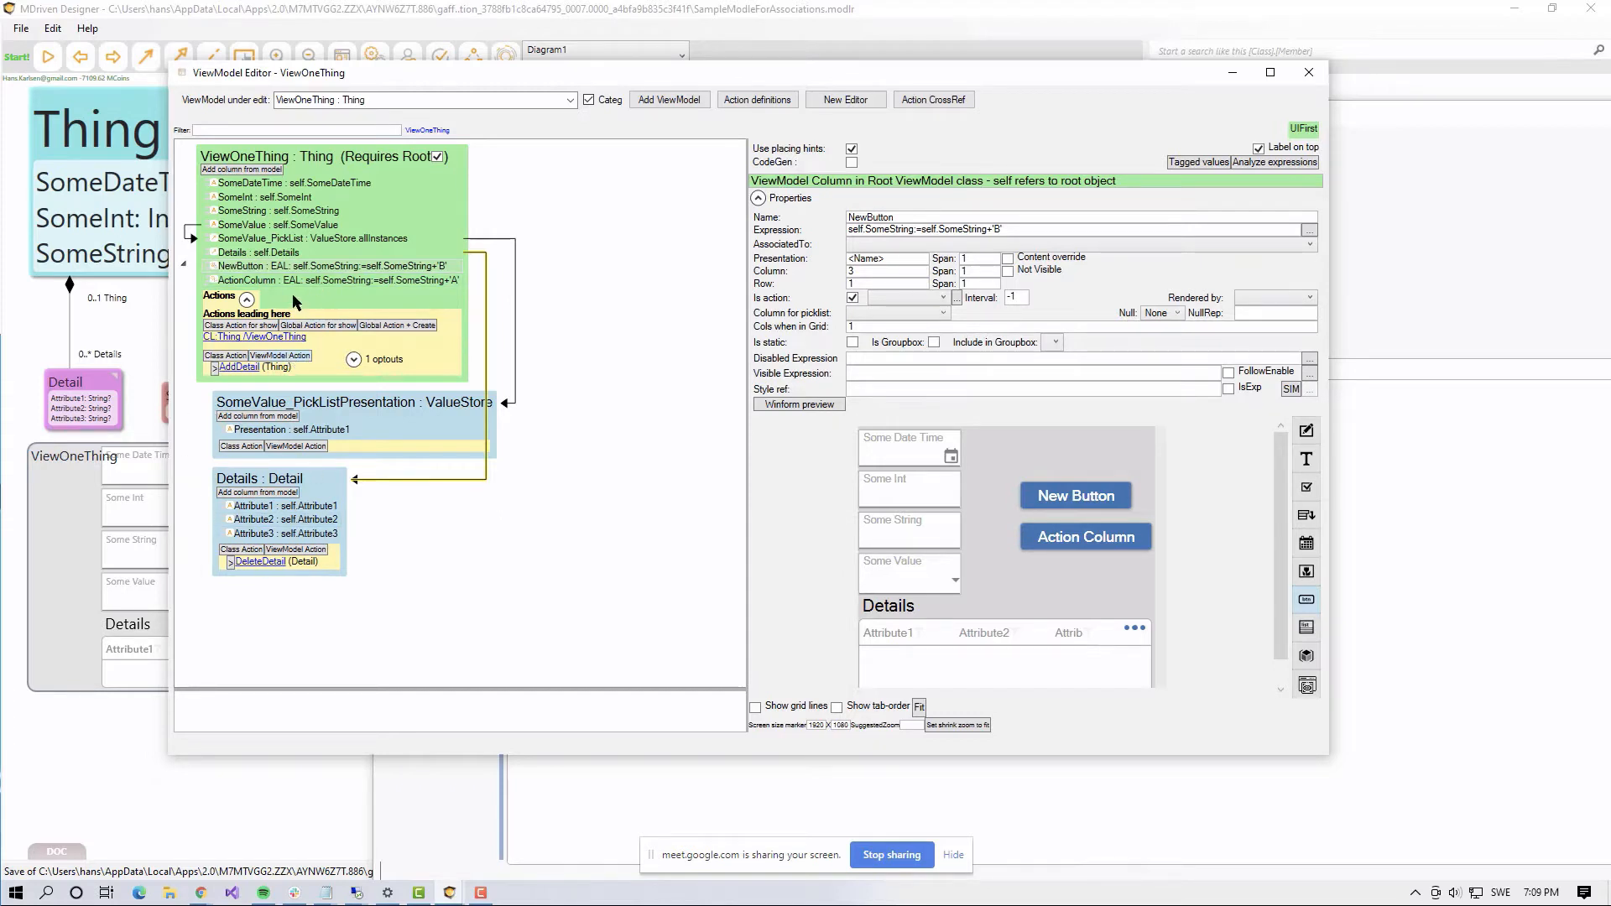
{"action": "left_click", "coordinate": [275, 357]}
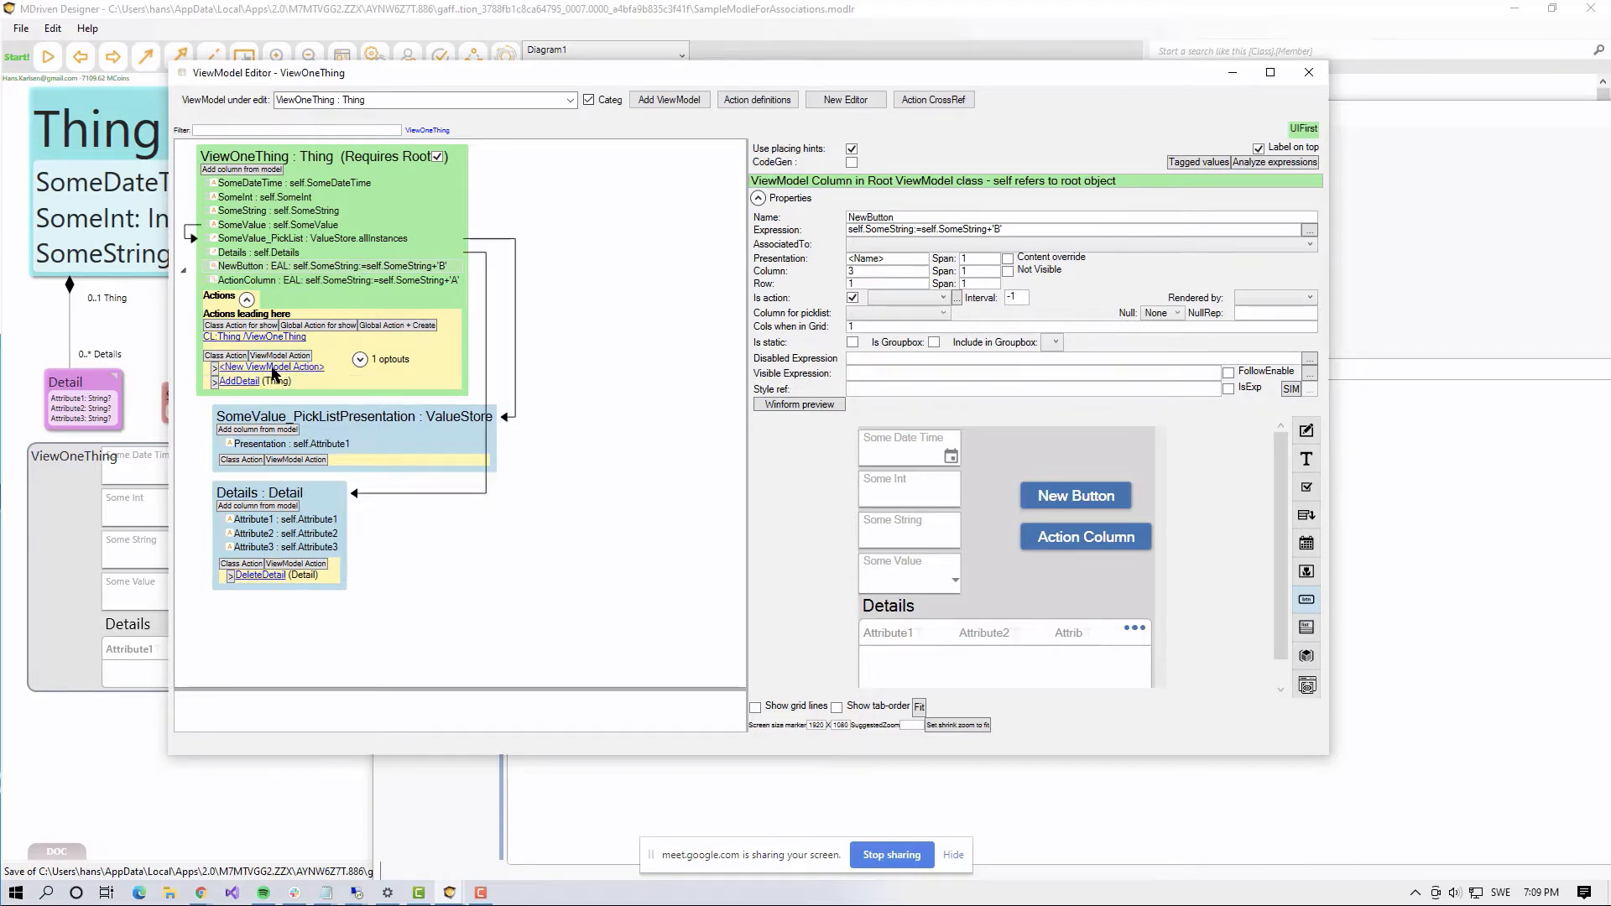
{"action": "left_click", "coordinate": [272, 368]}
{"action": "left_click_drag", "start_coordinate": [379, 59], "coordinate": [376, 91]}
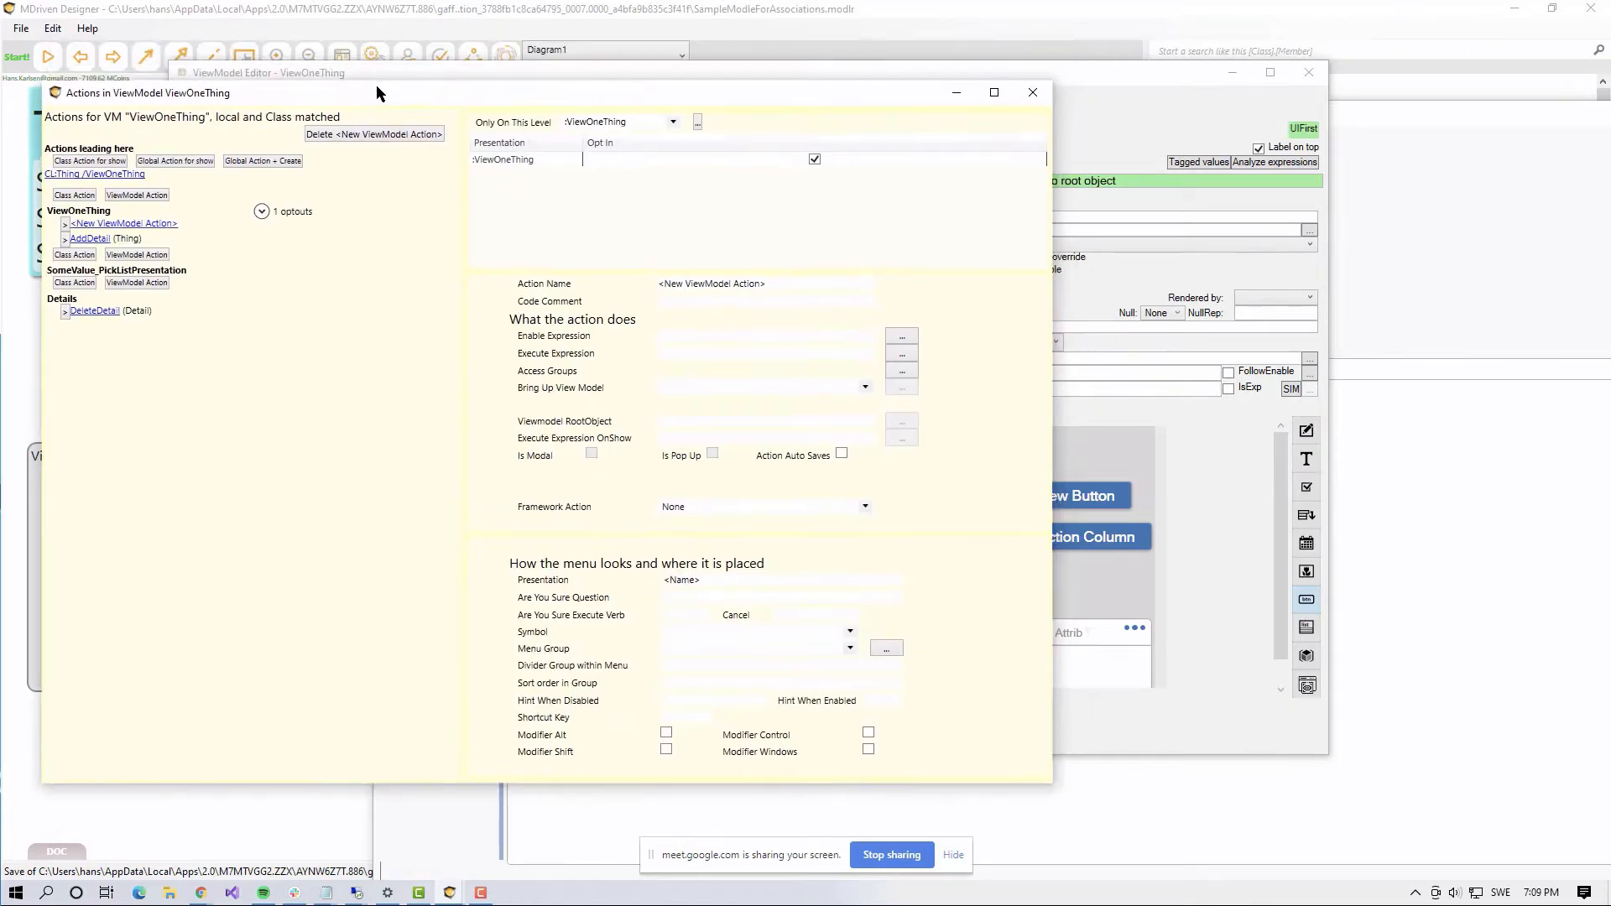
{"action": "left_click", "coordinate": [730, 284]}
{"action": "type", "text": "ThisOneIsTest1"}
{"action": "key", "text": "Tab"}
{"action": "left_click", "coordinate": [689, 334]}
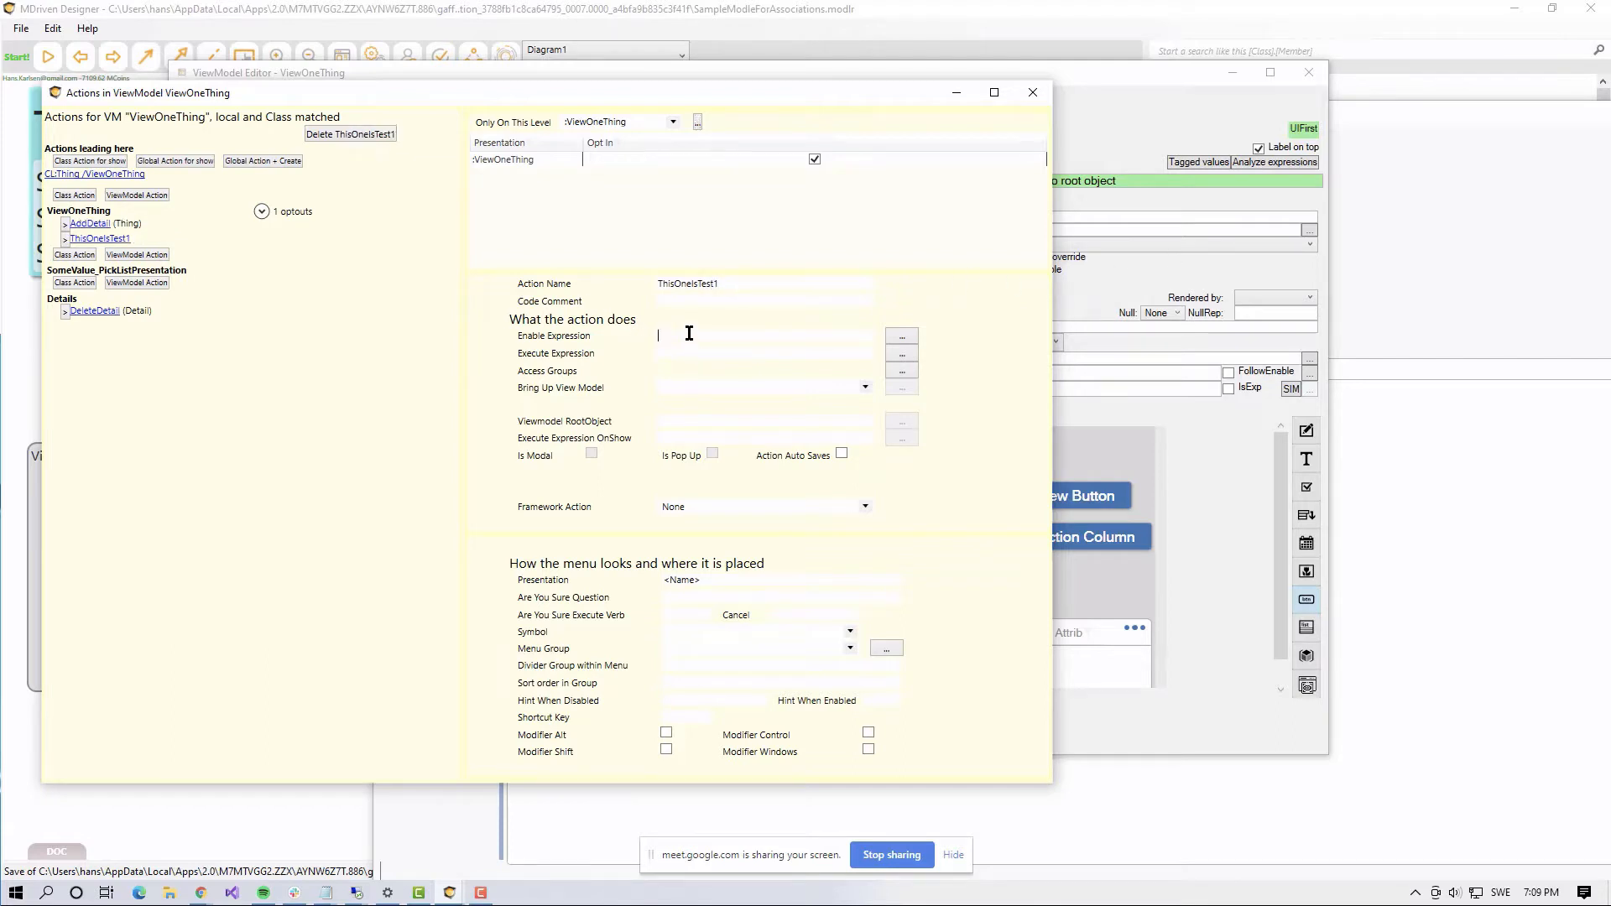
{"action": "double_click", "coordinate": [702, 284]}
{"action": "left_click_drag", "start_coordinate": [735, 92], "coordinate": [735, 100]}
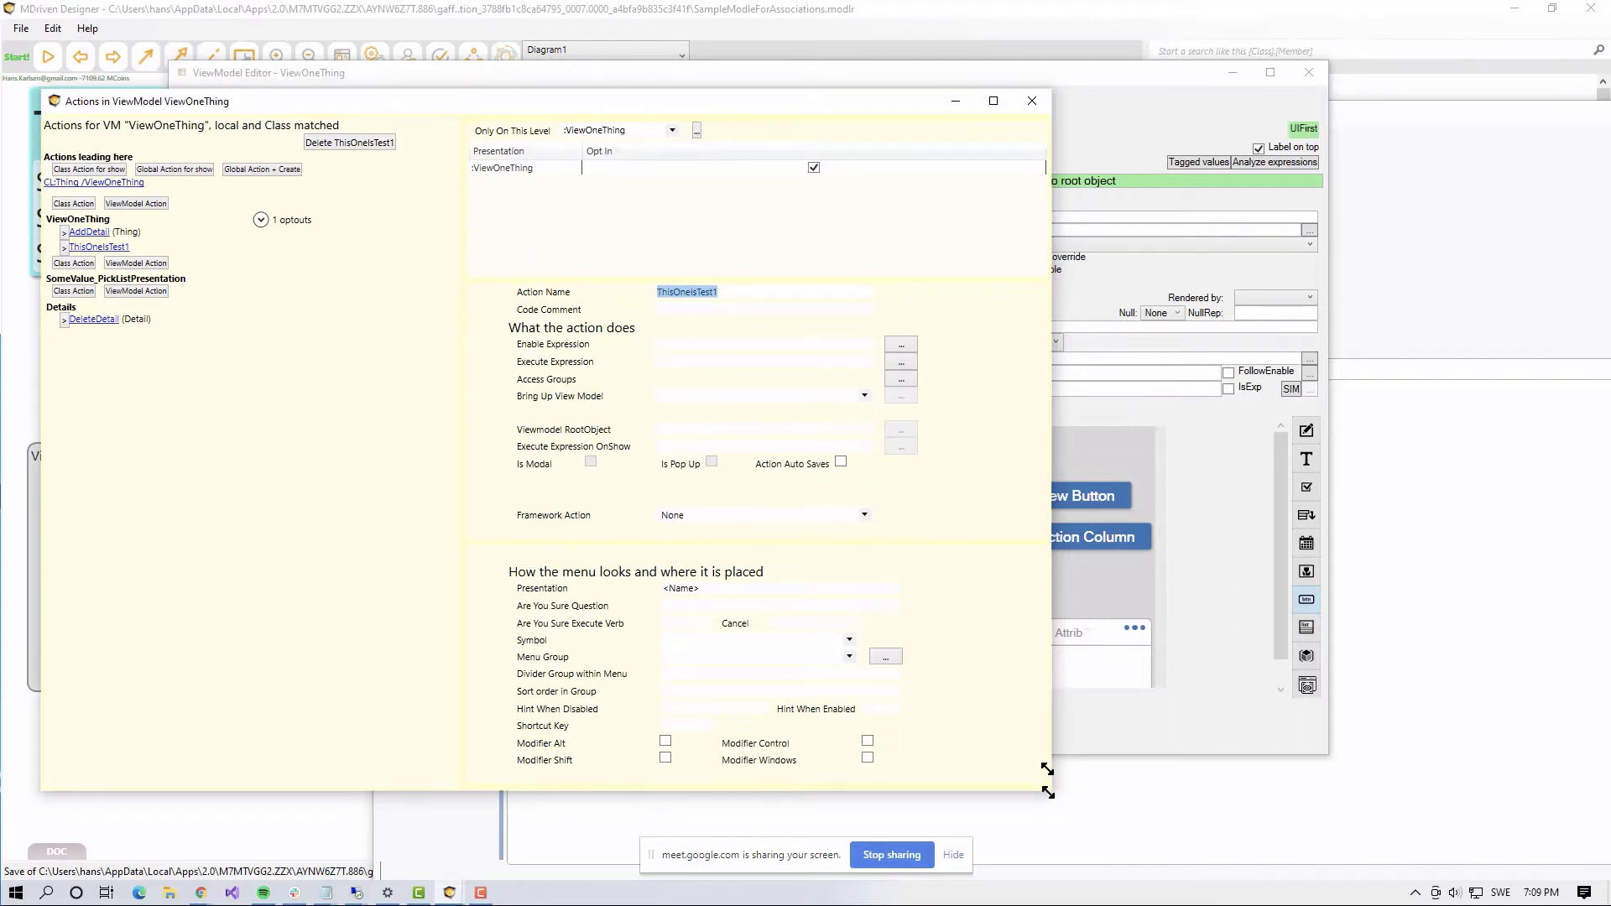
{"action": "left_click_drag", "start_coordinate": [1050, 790], "coordinate": [1052, 792]}
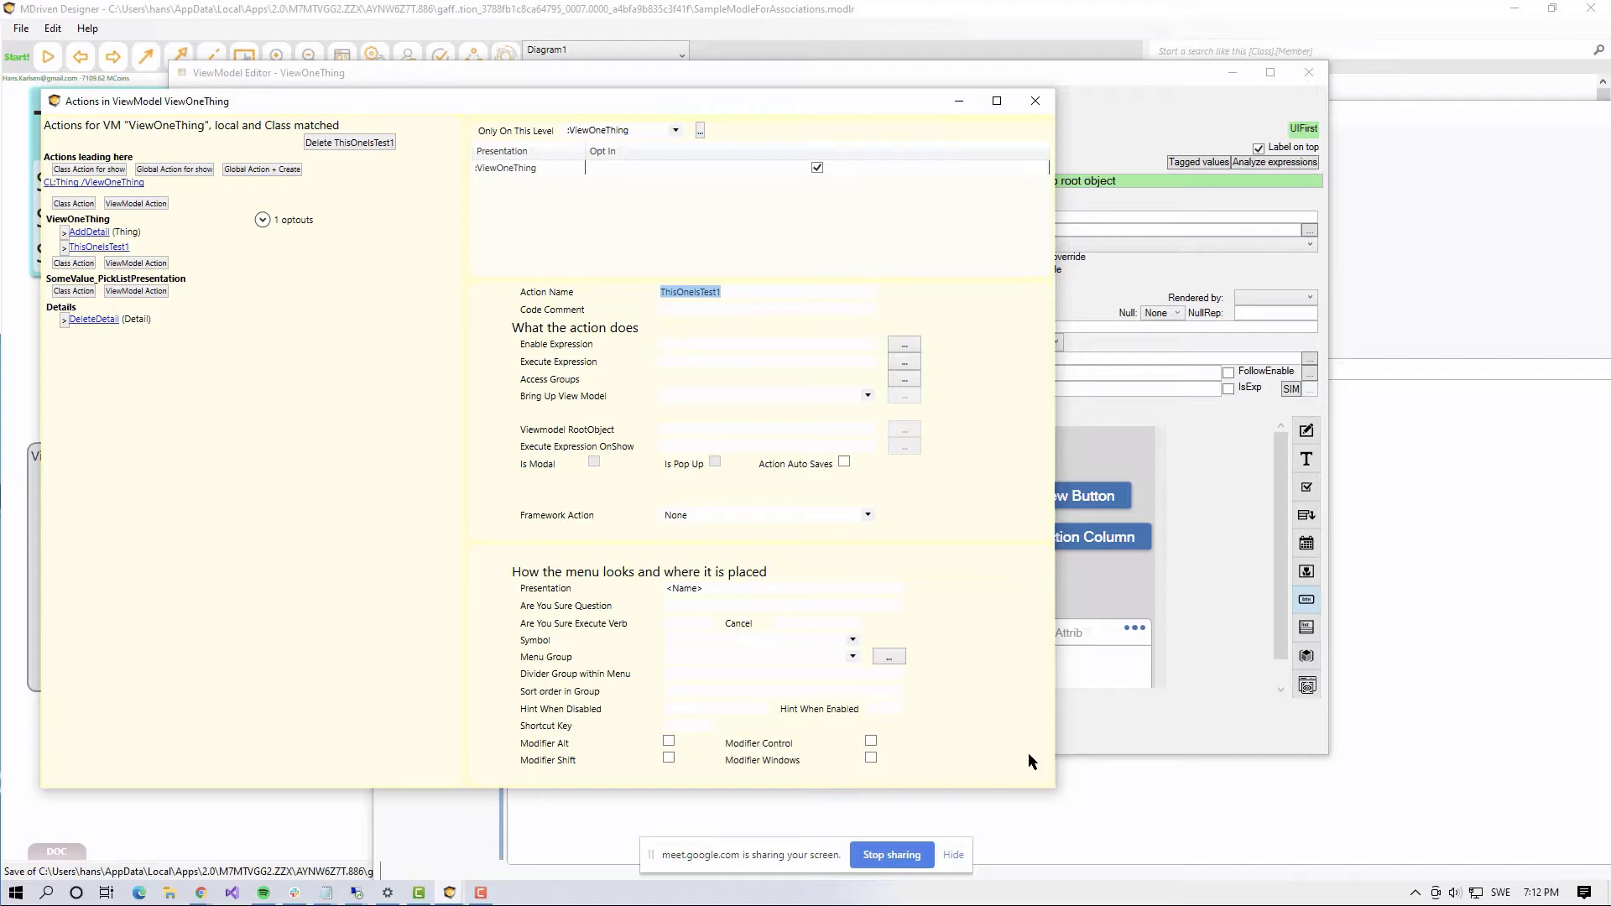
{"action": "left_click", "coordinate": [714, 344]}
{"action": "left_click", "coordinate": [719, 292]}
Step: Switch to the model diagram and check the cross references of Thing's SomeString attribute
{"action": "key", "text": "alt+Tab"}
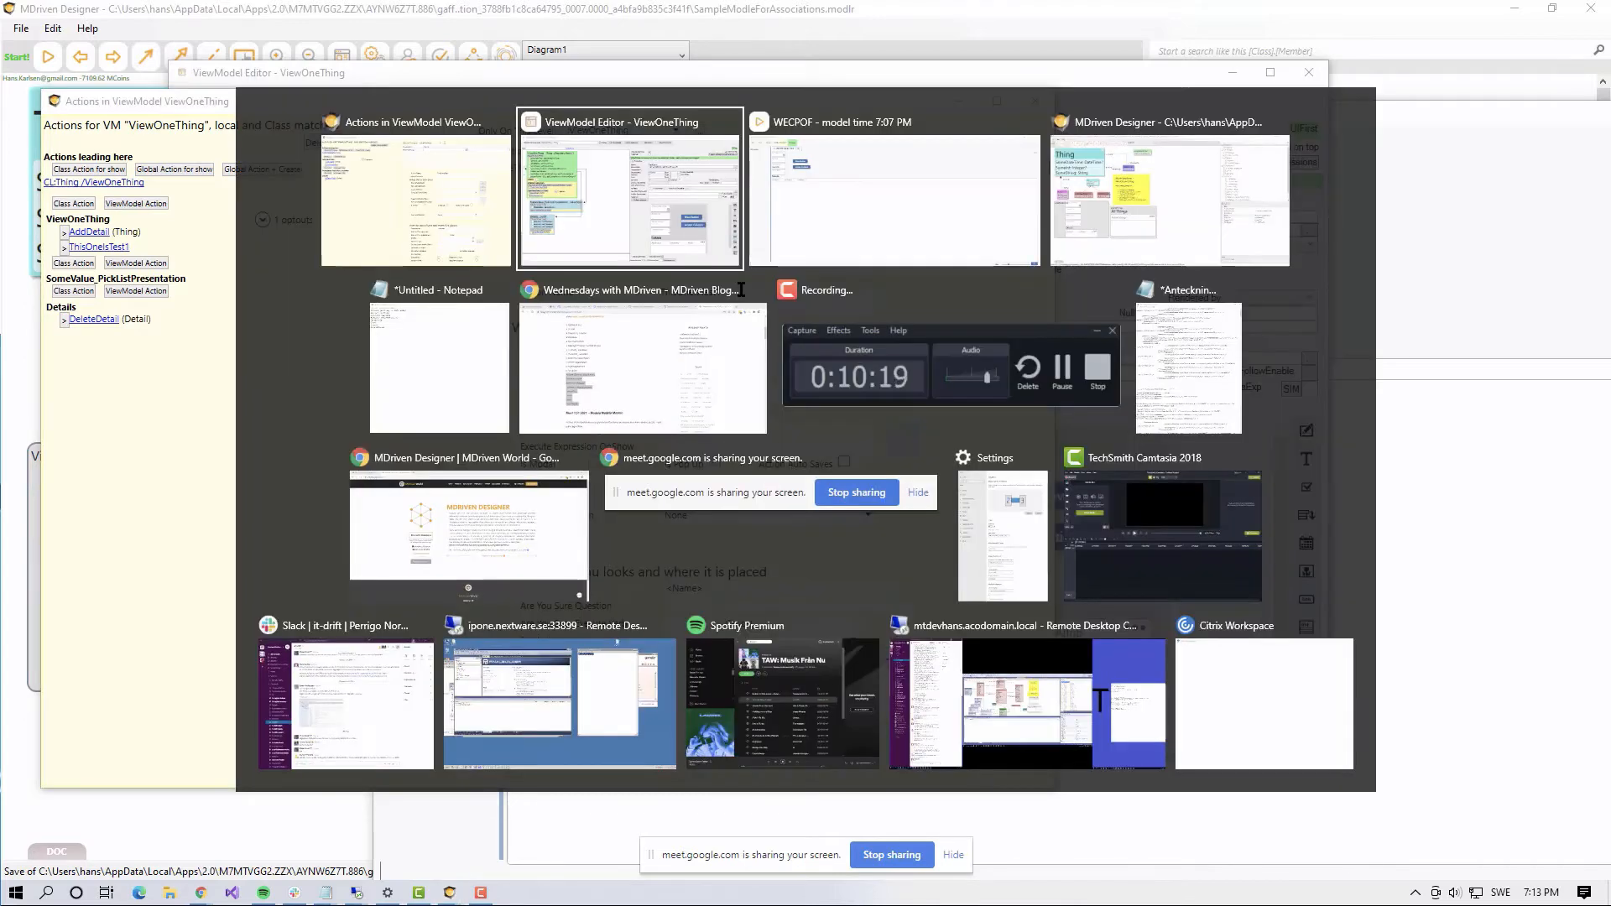
{"action": "key", "text": "alt+Tab"}
{"action": "key", "text": "alt+Tab"}
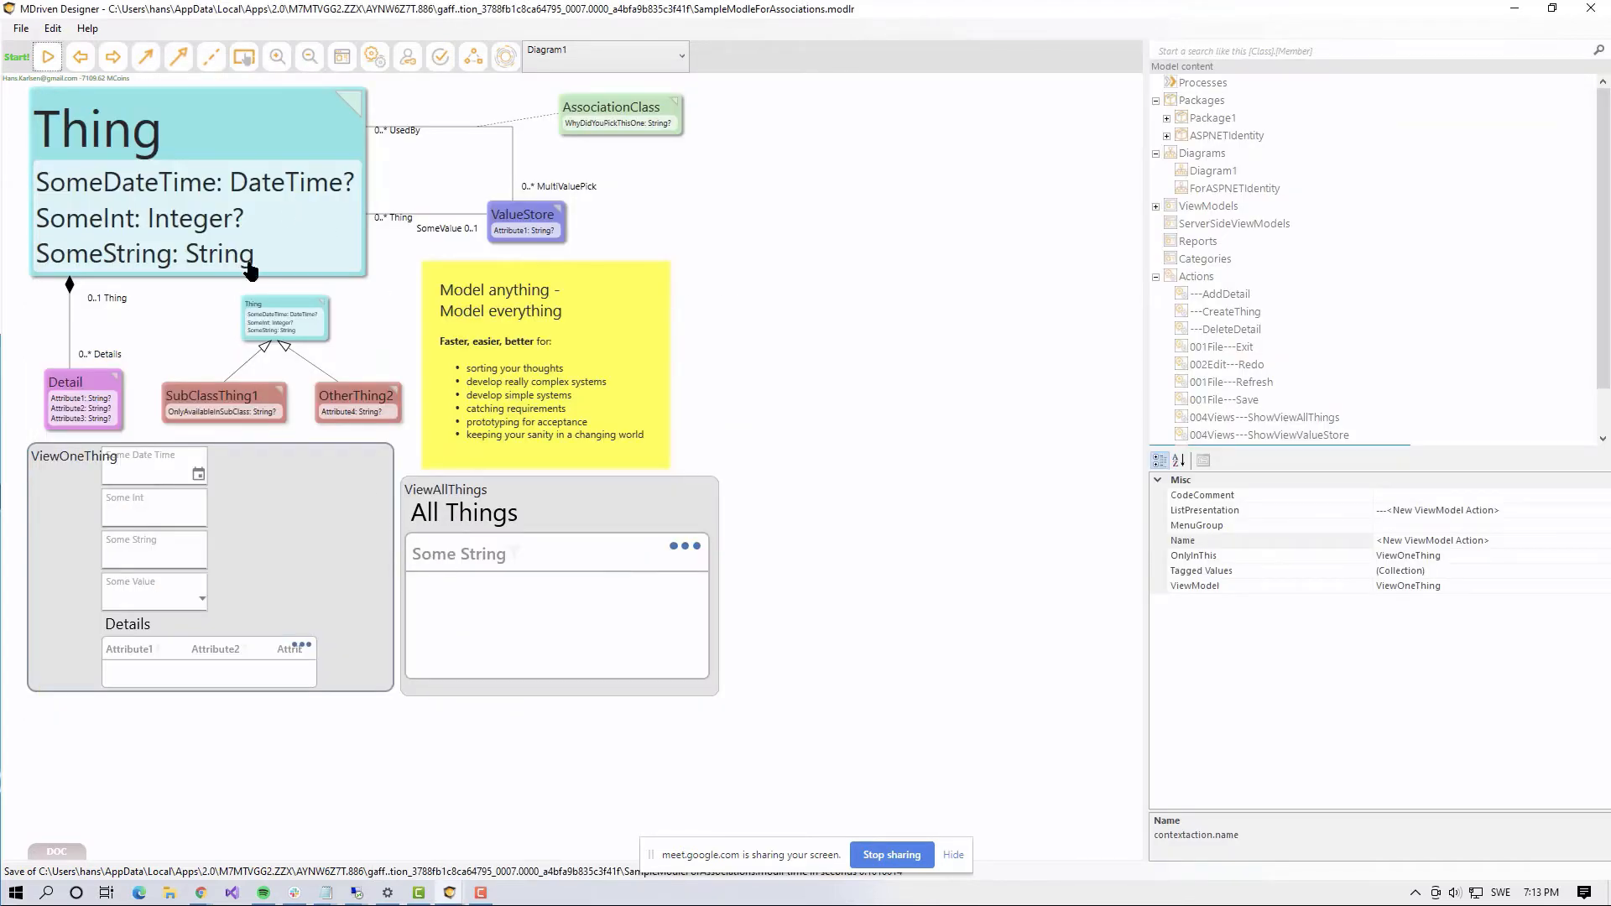
{"action": "right_click", "coordinate": [140, 263]}
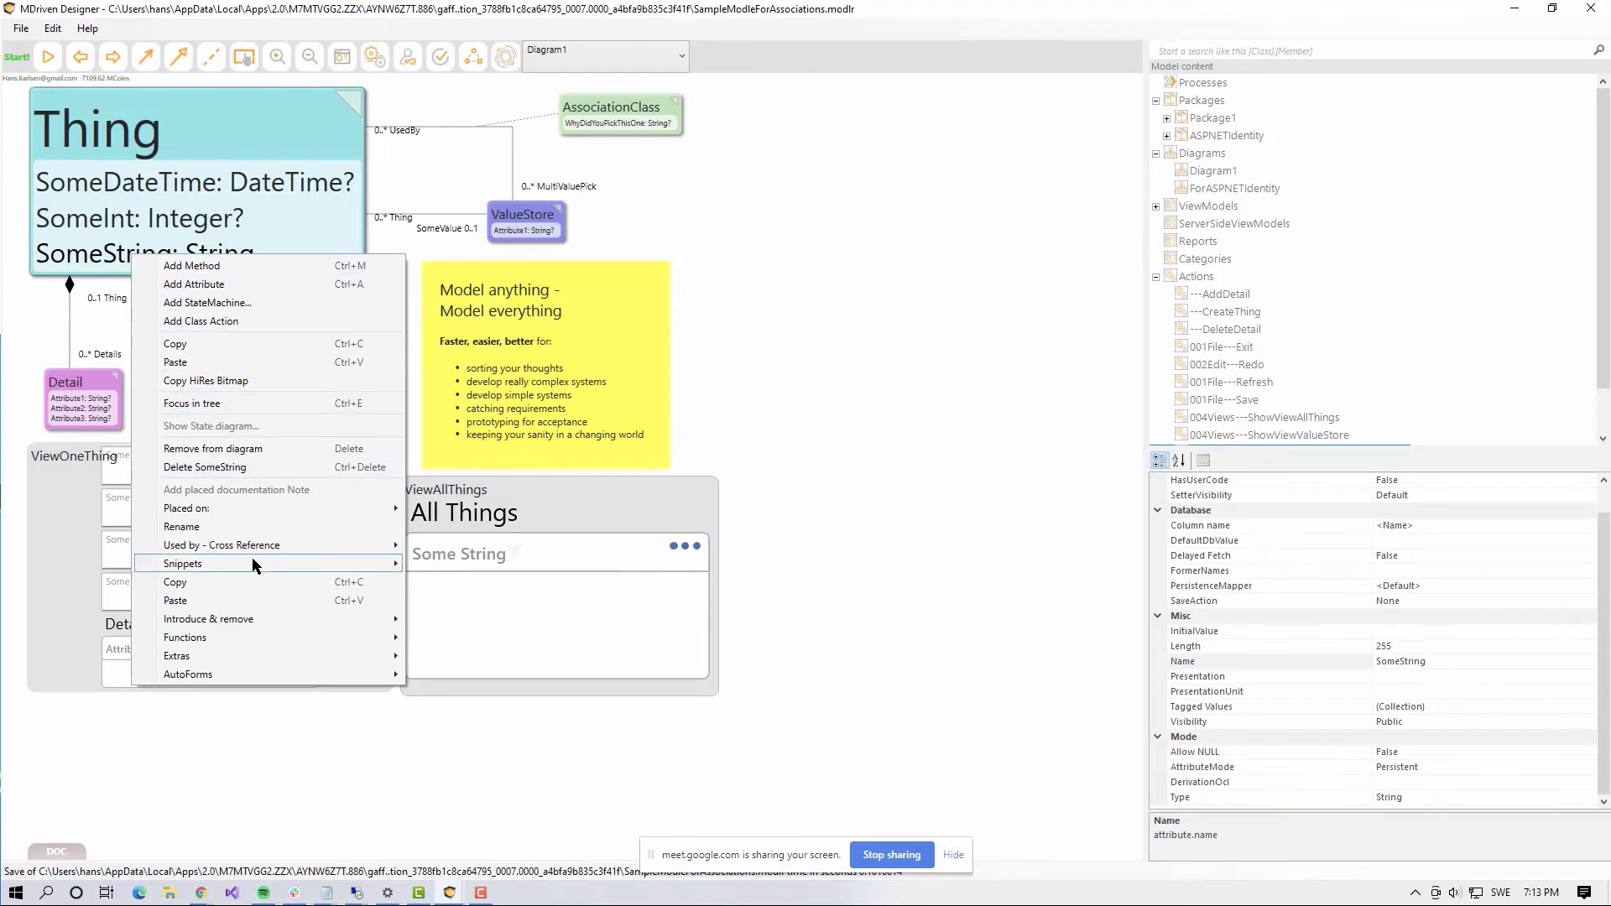
{"action": "mouse_move", "coordinate": [254, 550]}
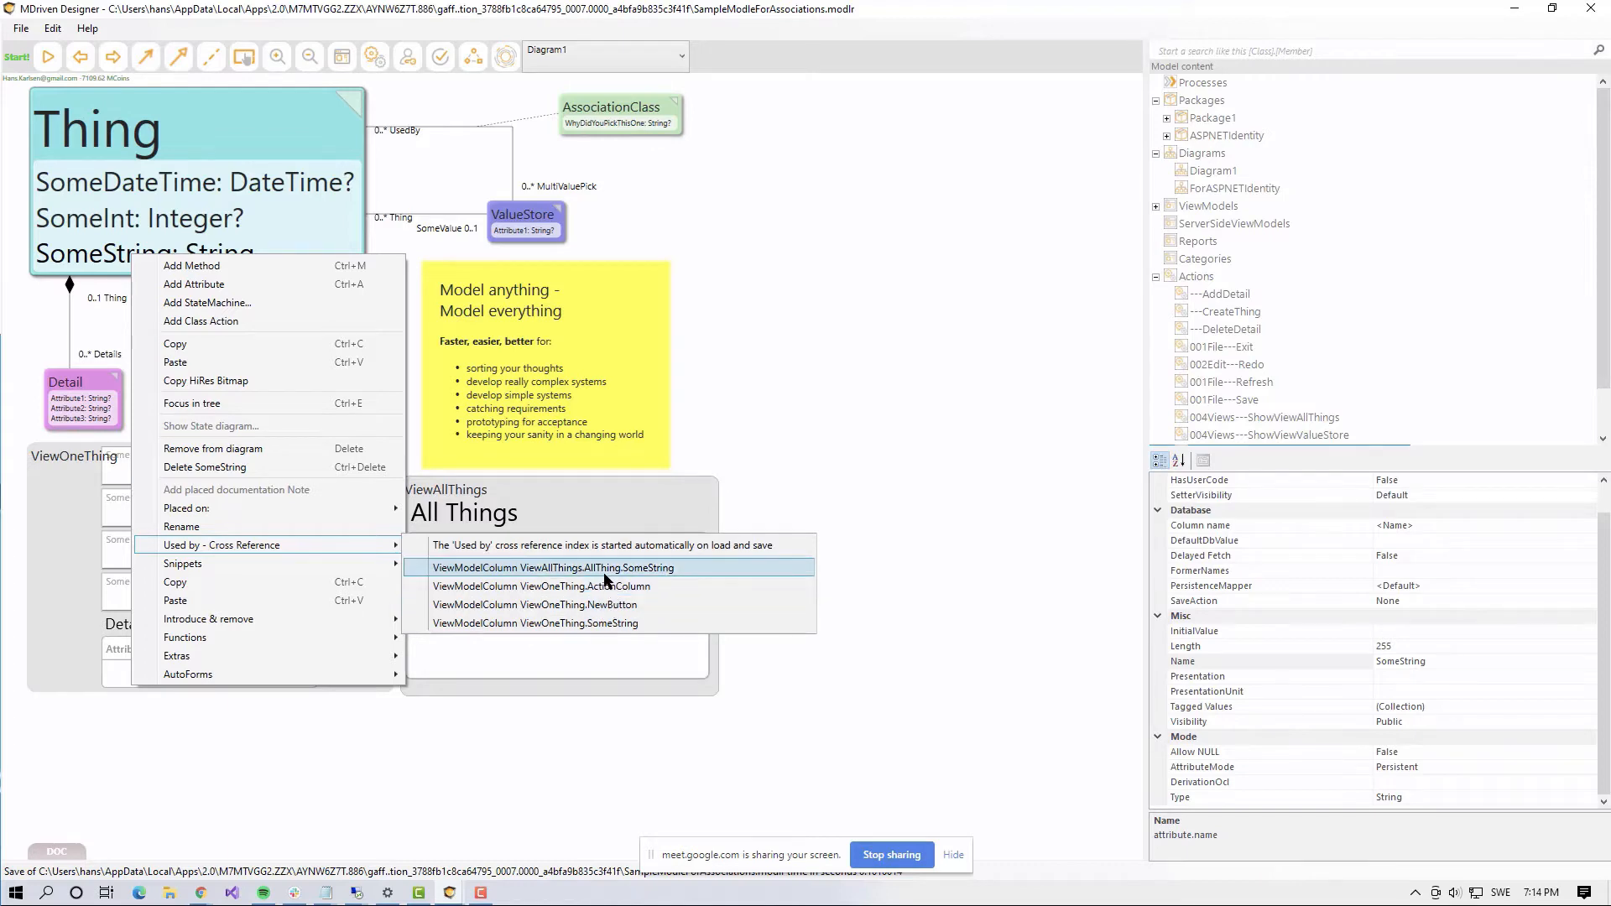
{"action": "left_click", "coordinate": [788, 346]}
Step: Return to the ViewOneThing ViewModel Editor and review the column expressions and listed actions
{"action": "key", "text": "alt+Tab"}
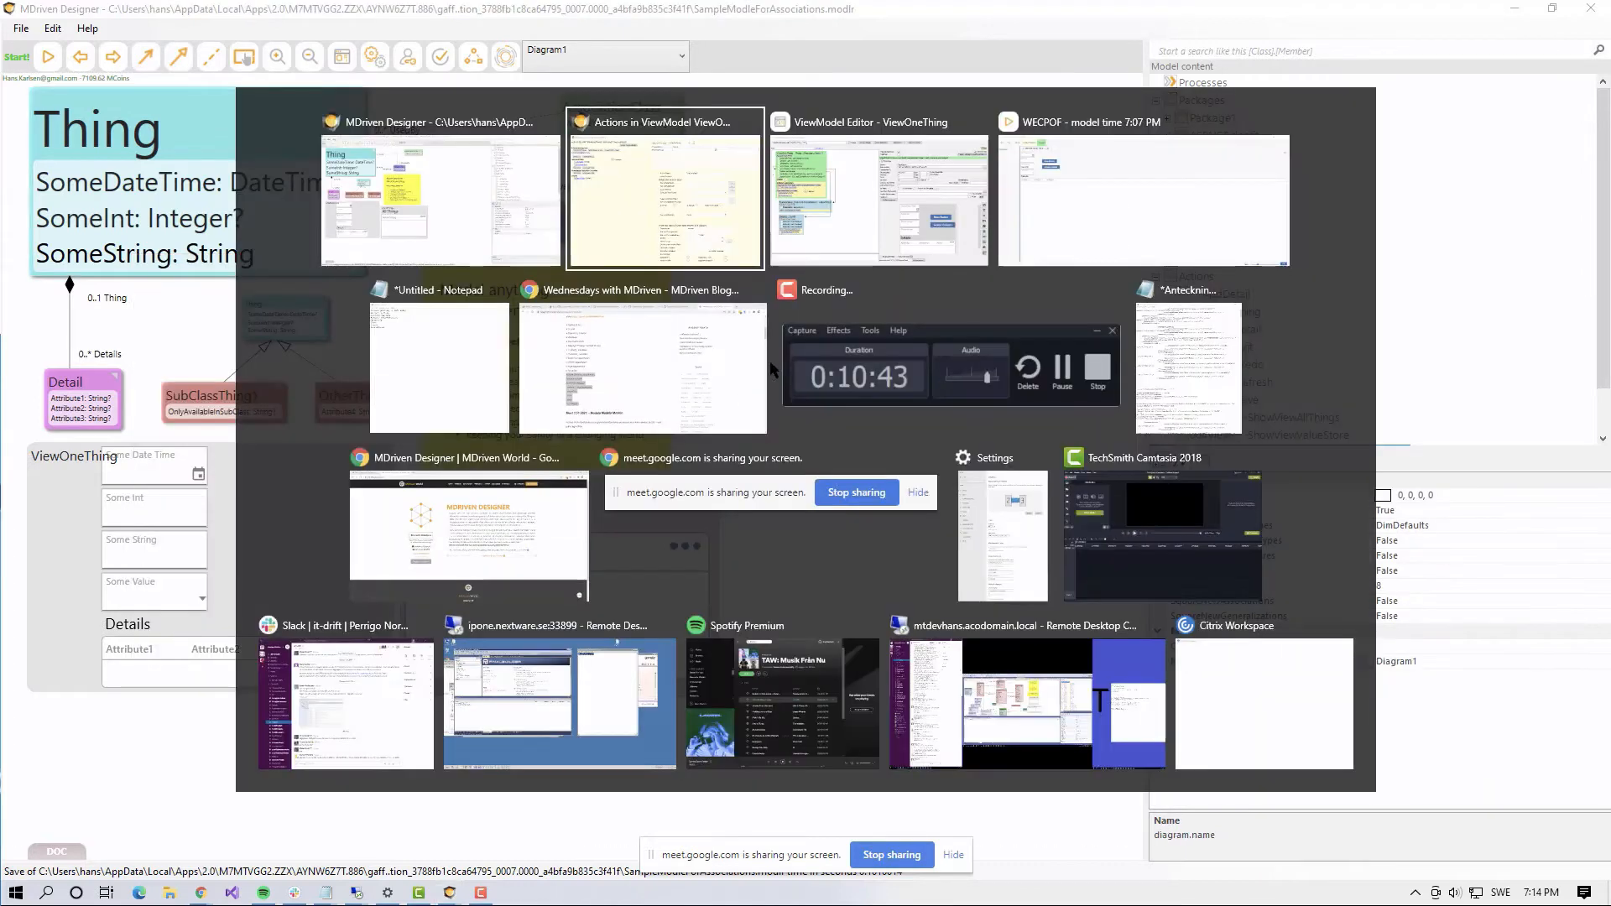
{"action": "key", "text": "alt+Tab"}
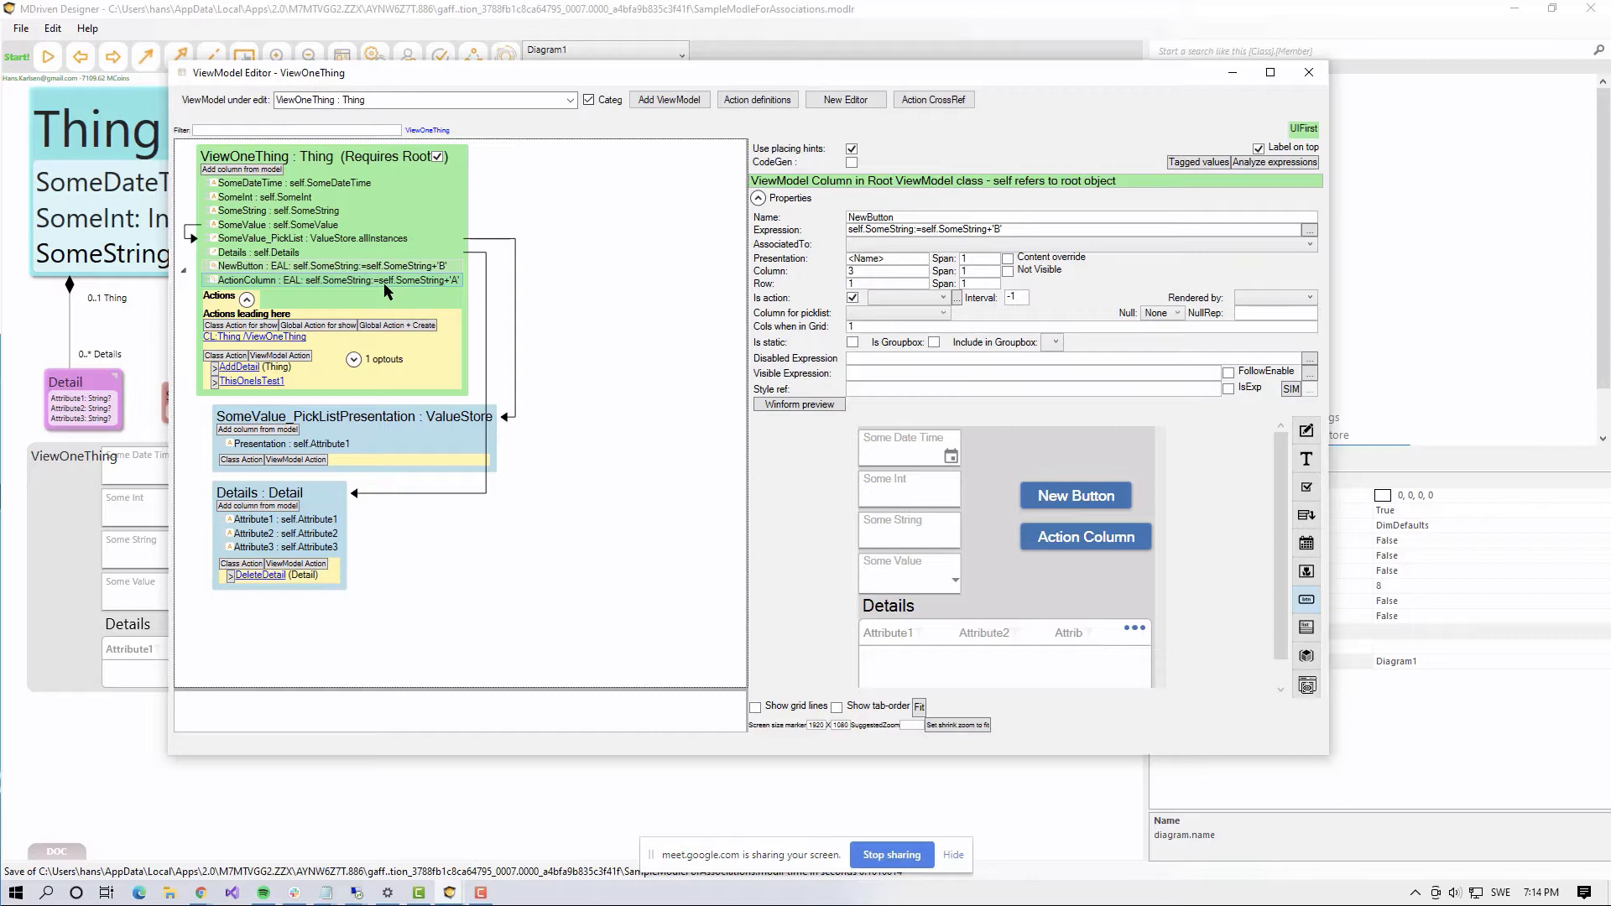
{"action": "left_click_drag", "start_coordinate": [663, 74], "coordinate": [639, 44]}
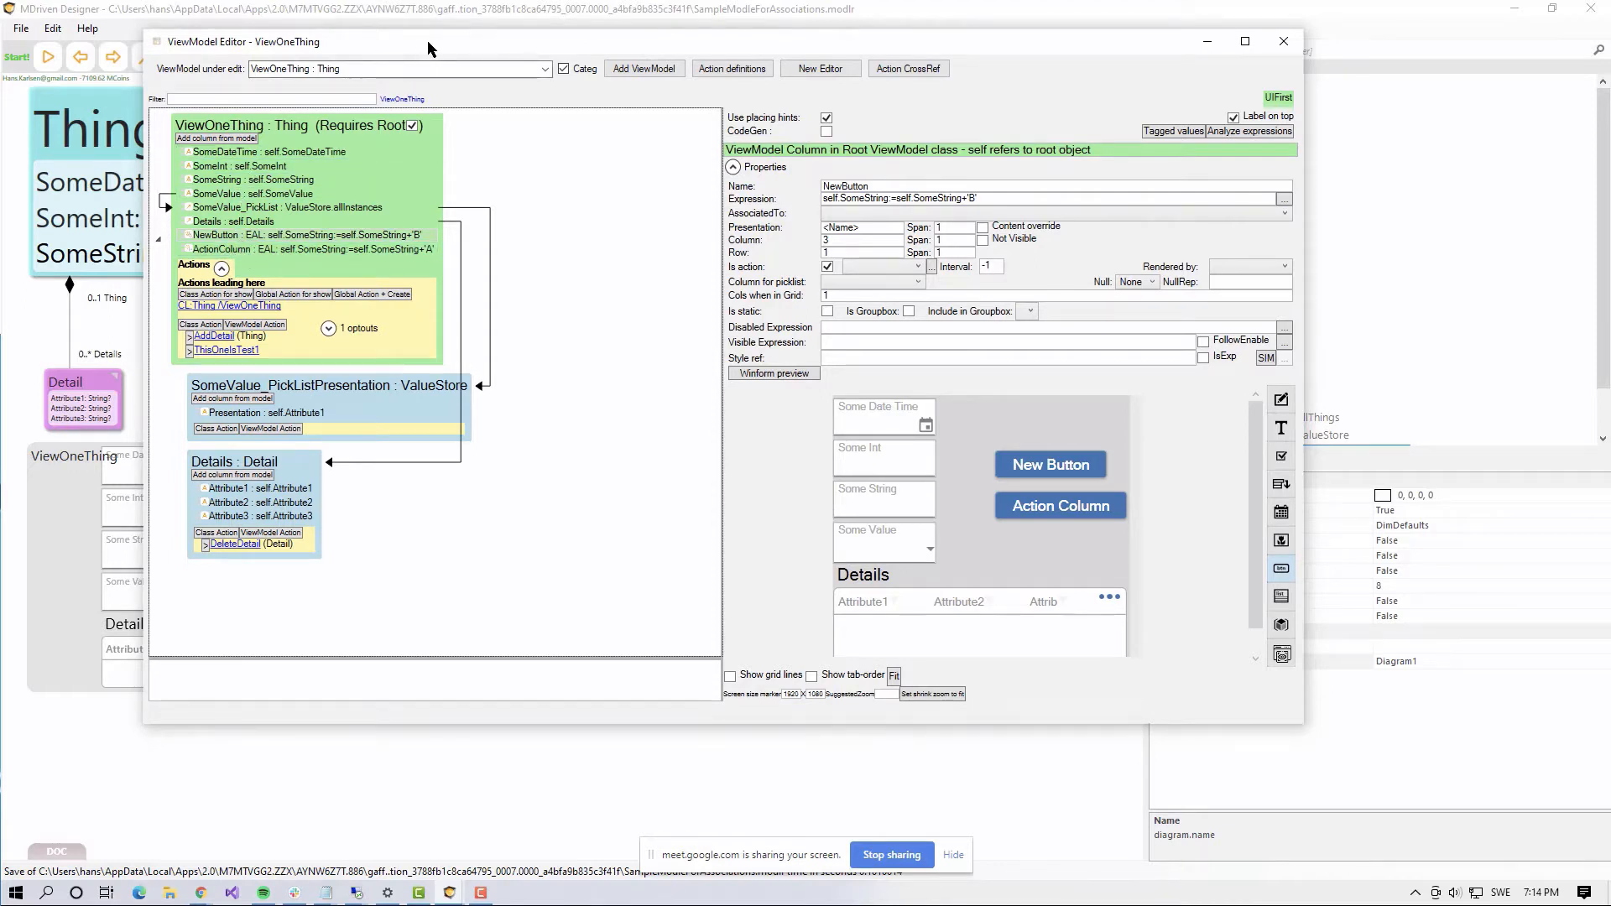
{"action": "left_click_drag", "start_coordinate": [428, 48], "coordinate": [461, 30]}
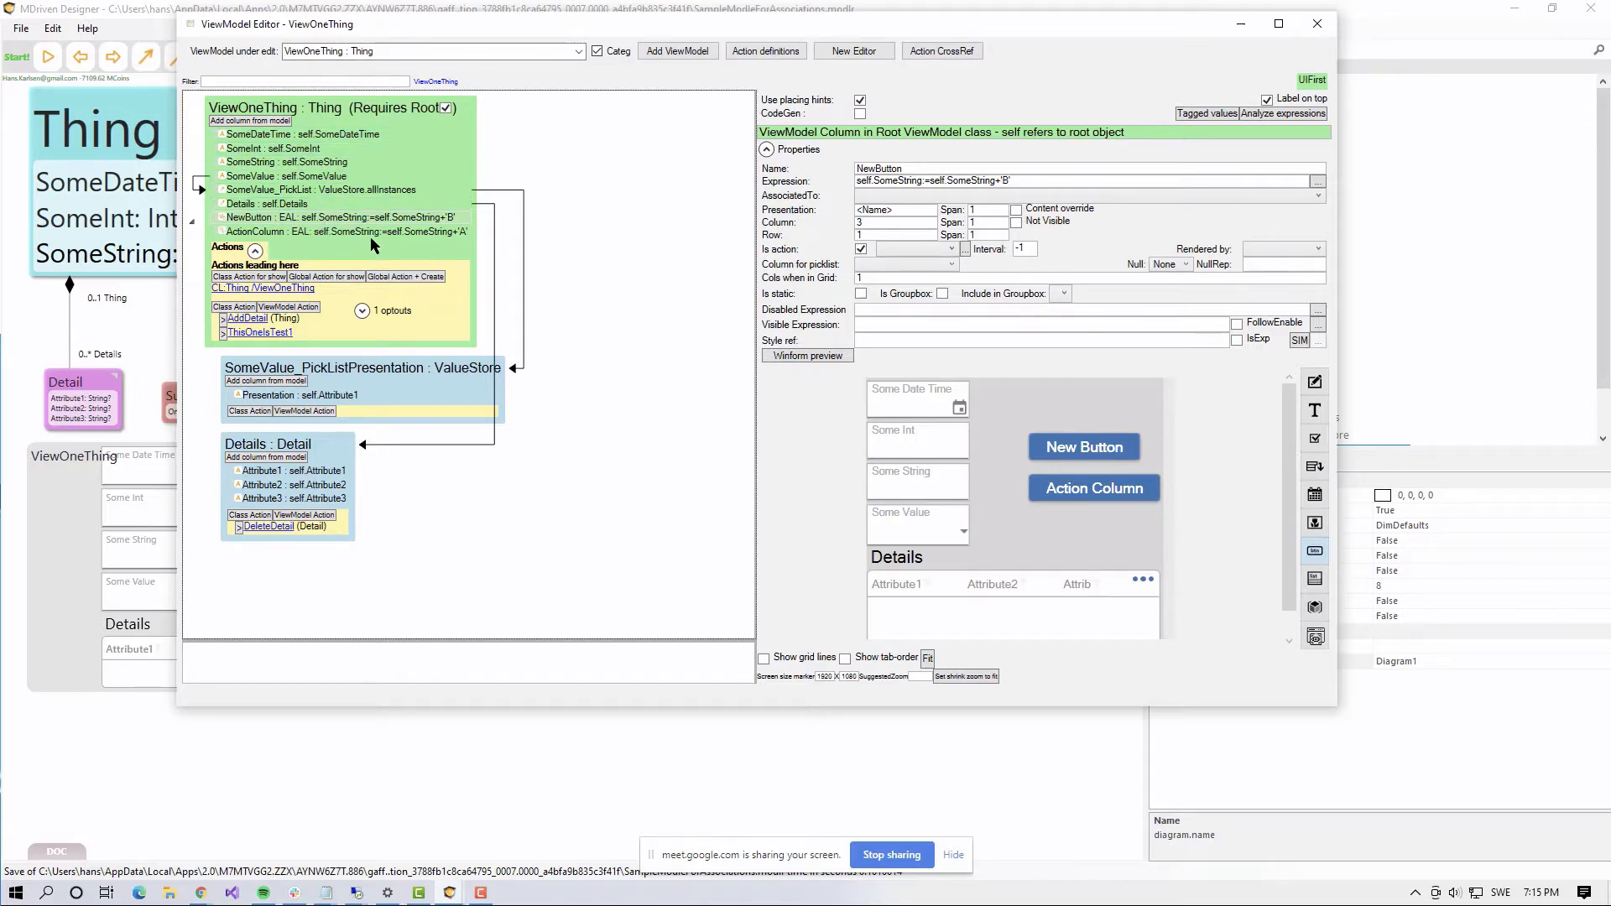
Step: Return to the ViewOneThing actions window and place the cursor in ThisOneIsTest1's execute expression
{"action": "key", "text": "alt+Tab"}
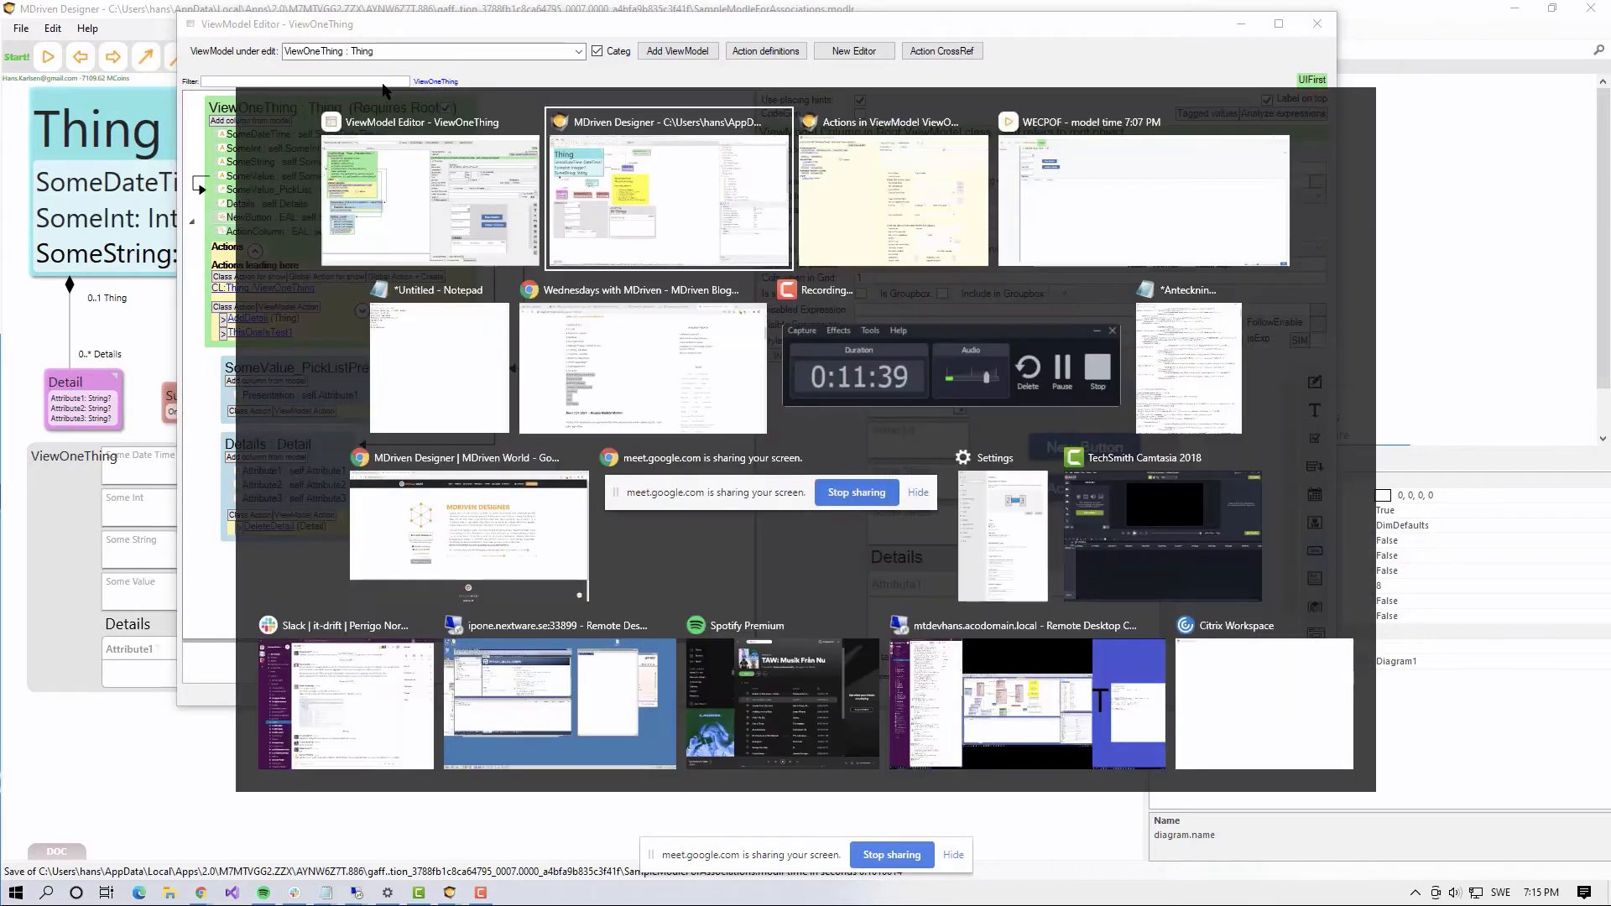
{"action": "key", "text": "alt+Tab"}
{"action": "left_click_drag", "start_coordinate": [769, 290], "coordinate": [626, 280]}
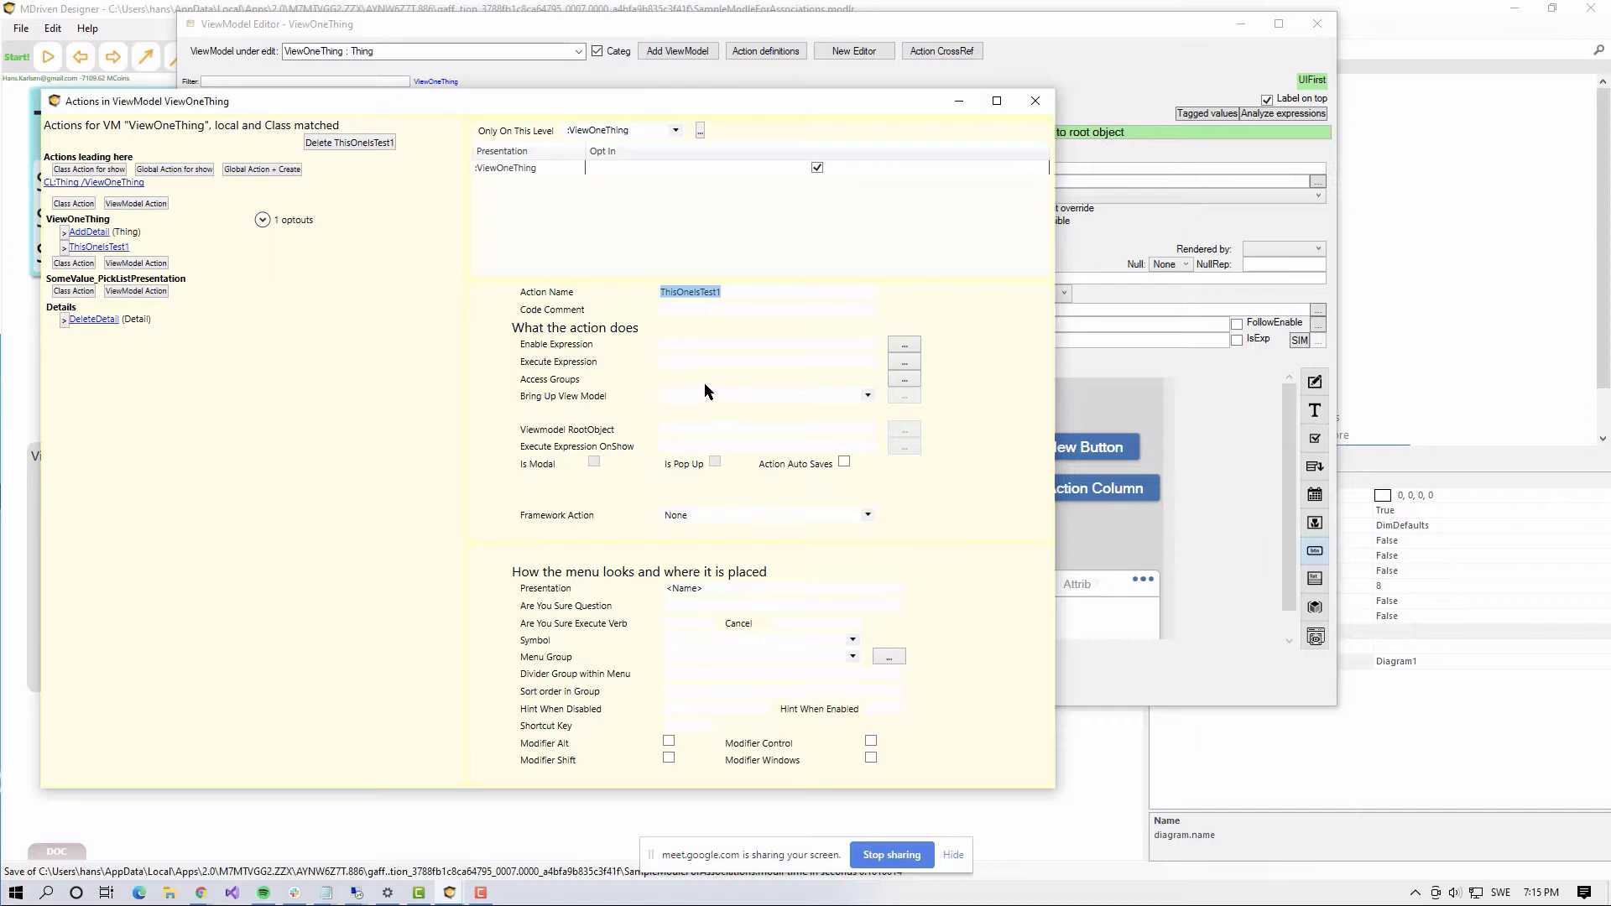
{"action": "left_click", "coordinate": [703, 360]}
{"action": "left_click_drag", "start_coordinate": [835, 102], "coordinate": [878, 94]}
Step: Review the list of remaining topics on the Wednesdays with MDriven page in Chrome, and return to the ViewOneThing actions window
{"action": "key", "text": "alt+Tab"}
{"action": "key", "text": "alt+Tab"}
{"action": "key", "text": "alt+Tab"}
{"action": "key", "text": "alt+Tab"}
{"action": "key", "text": "alt+Tab"}
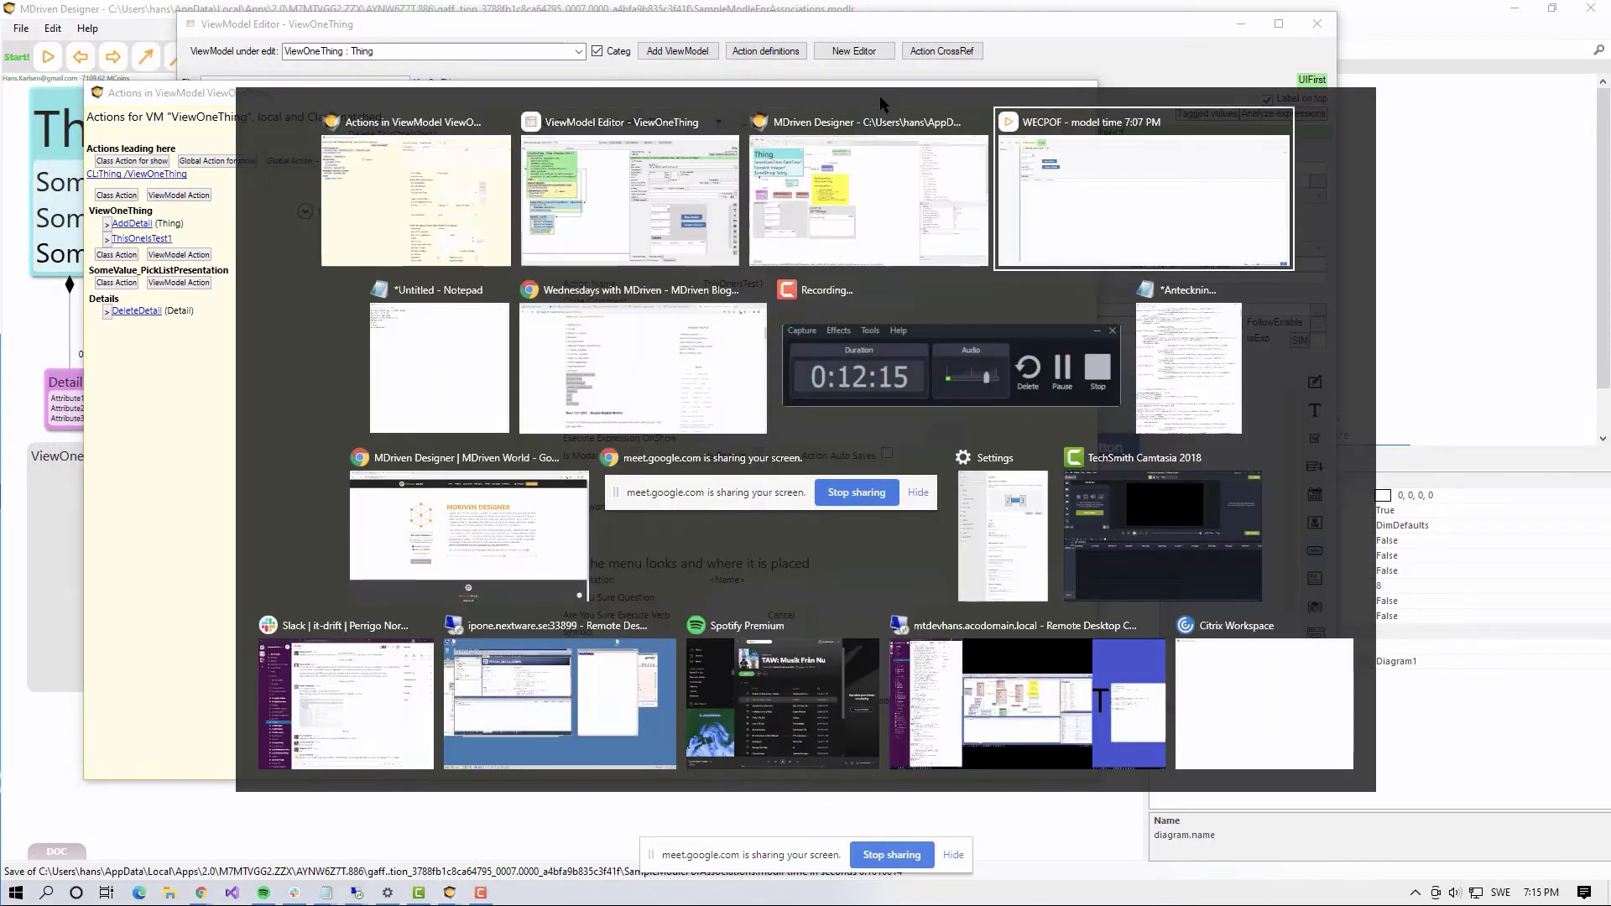
{"action": "scroll", "coordinate": [567, 574], "scroll_direction": "down", "scroll_amount": 1}
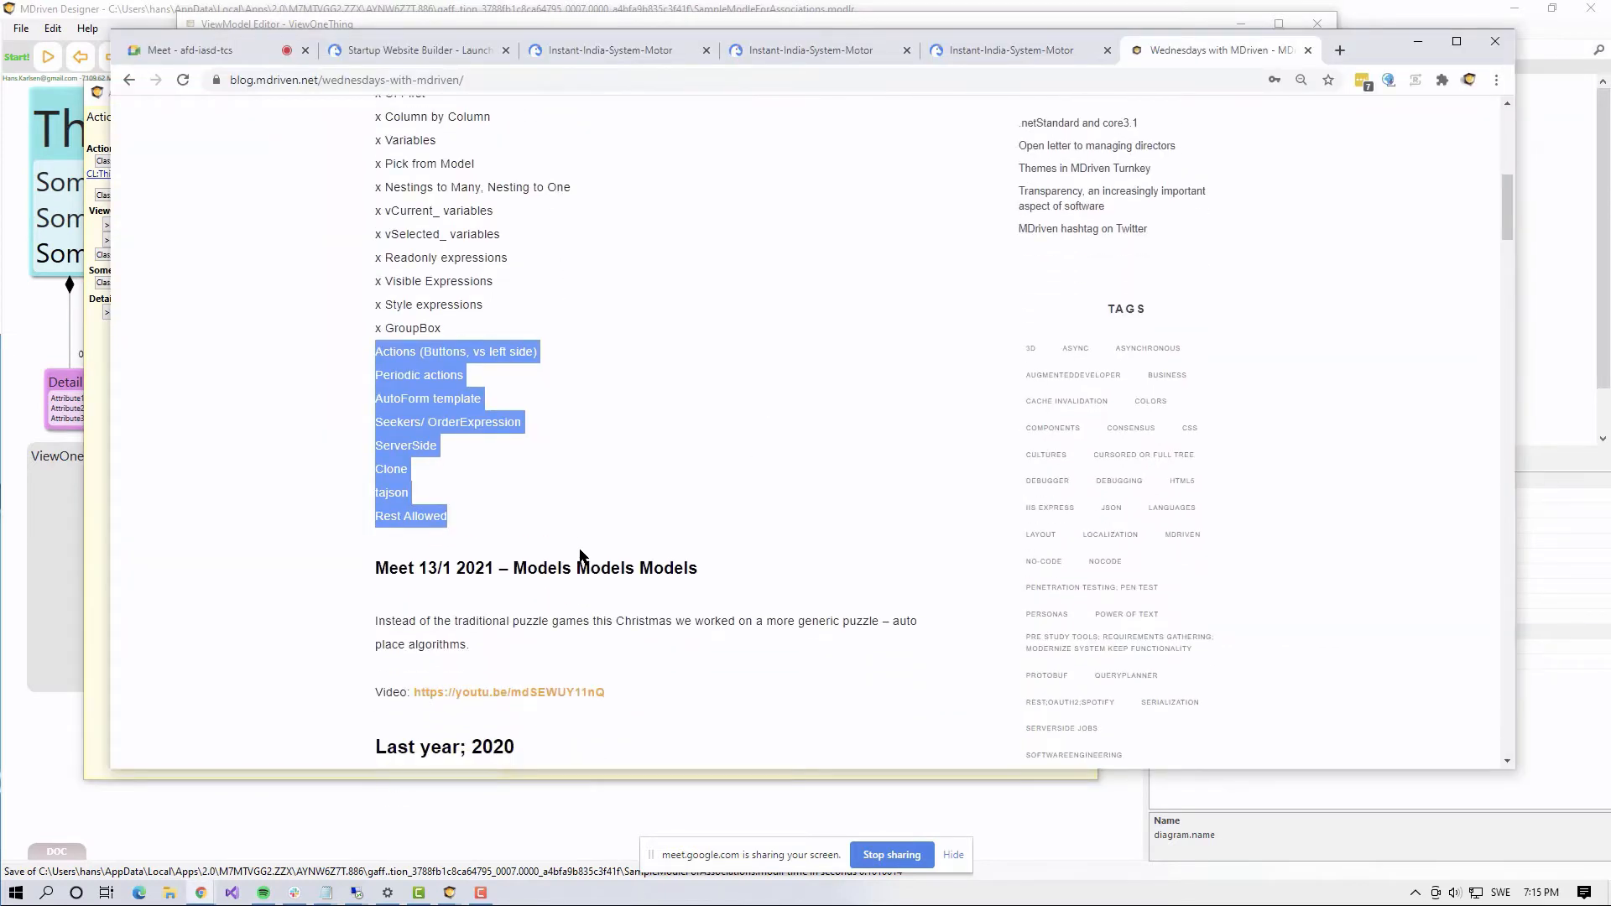
{"action": "scroll", "coordinate": [574, 537], "scroll_direction": "up", "scroll_amount": 3}
{"action": "key", "text": "alt+Tab"}
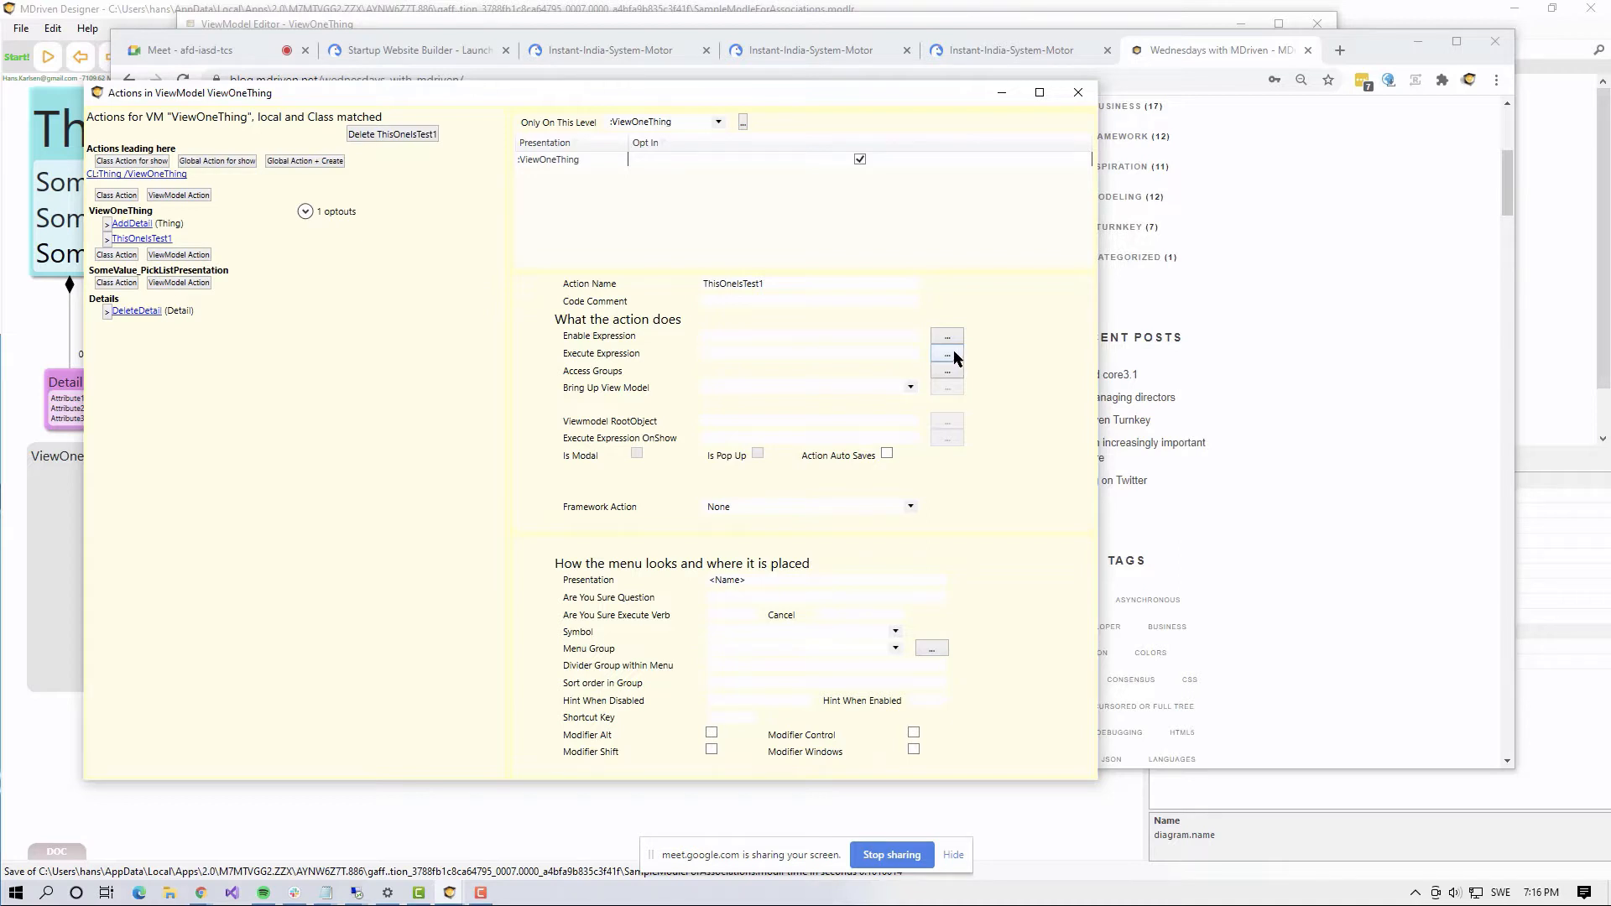
{"action": "left_click_drag", "start_coordinate": [913, 95], "coordinate": [927, 86]}
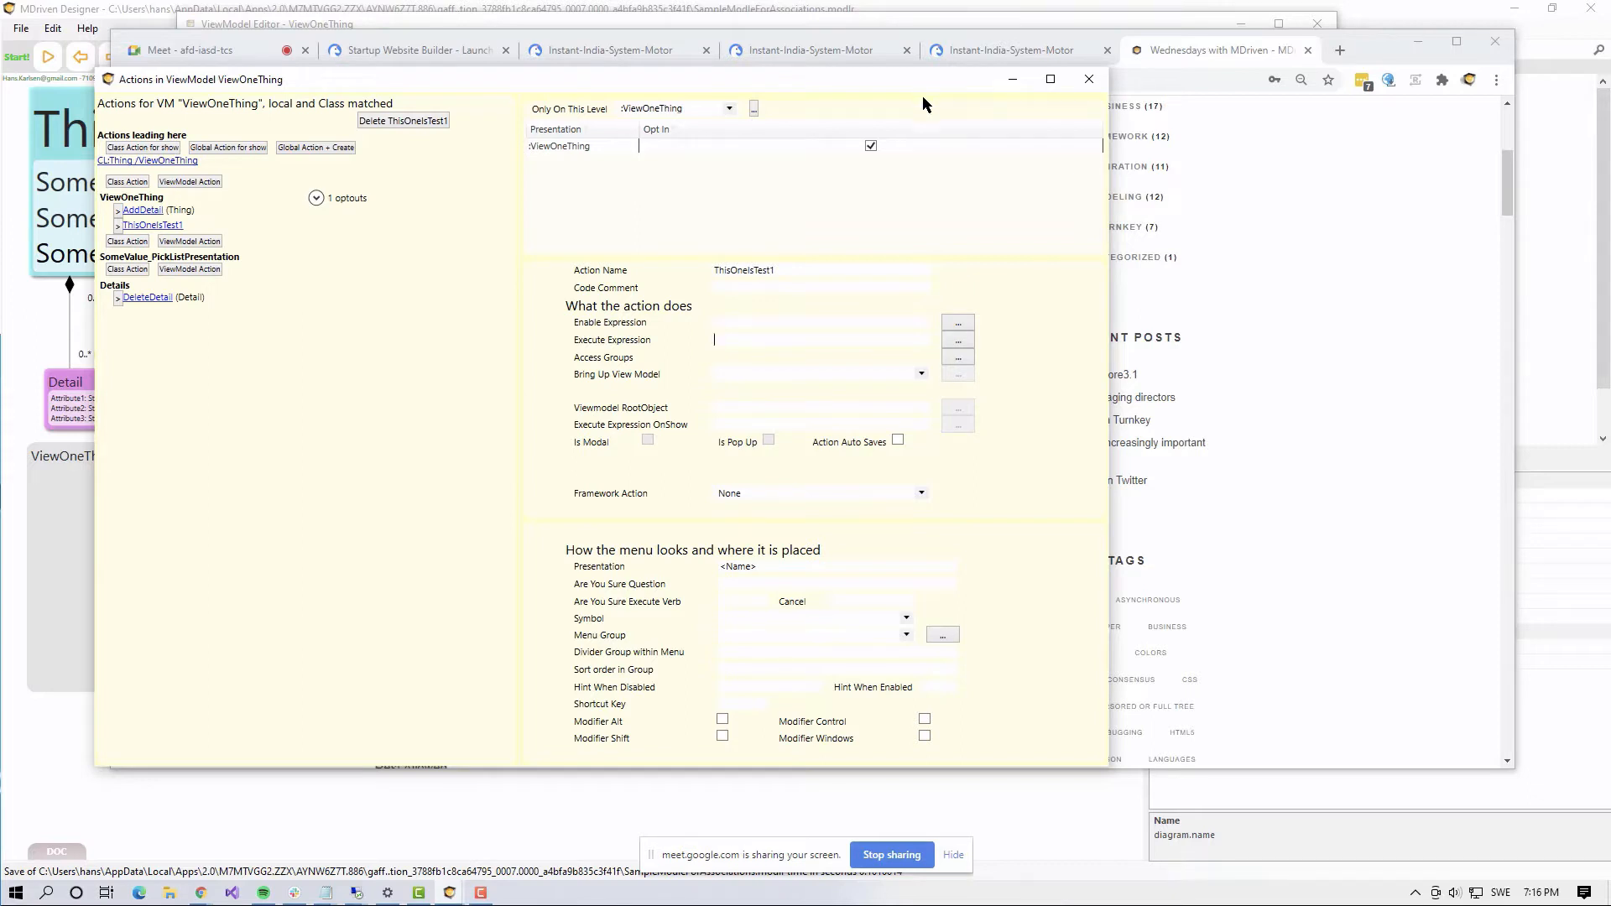
Step: Open ThisOneIsTest1's execute expression editor, compare it with NewButton's expression in the ViewModel Editor, and close the editor without changes
{"action": "left_click_drag", "start_coordinate": [917, 87], "coordinate": [888, 79]}
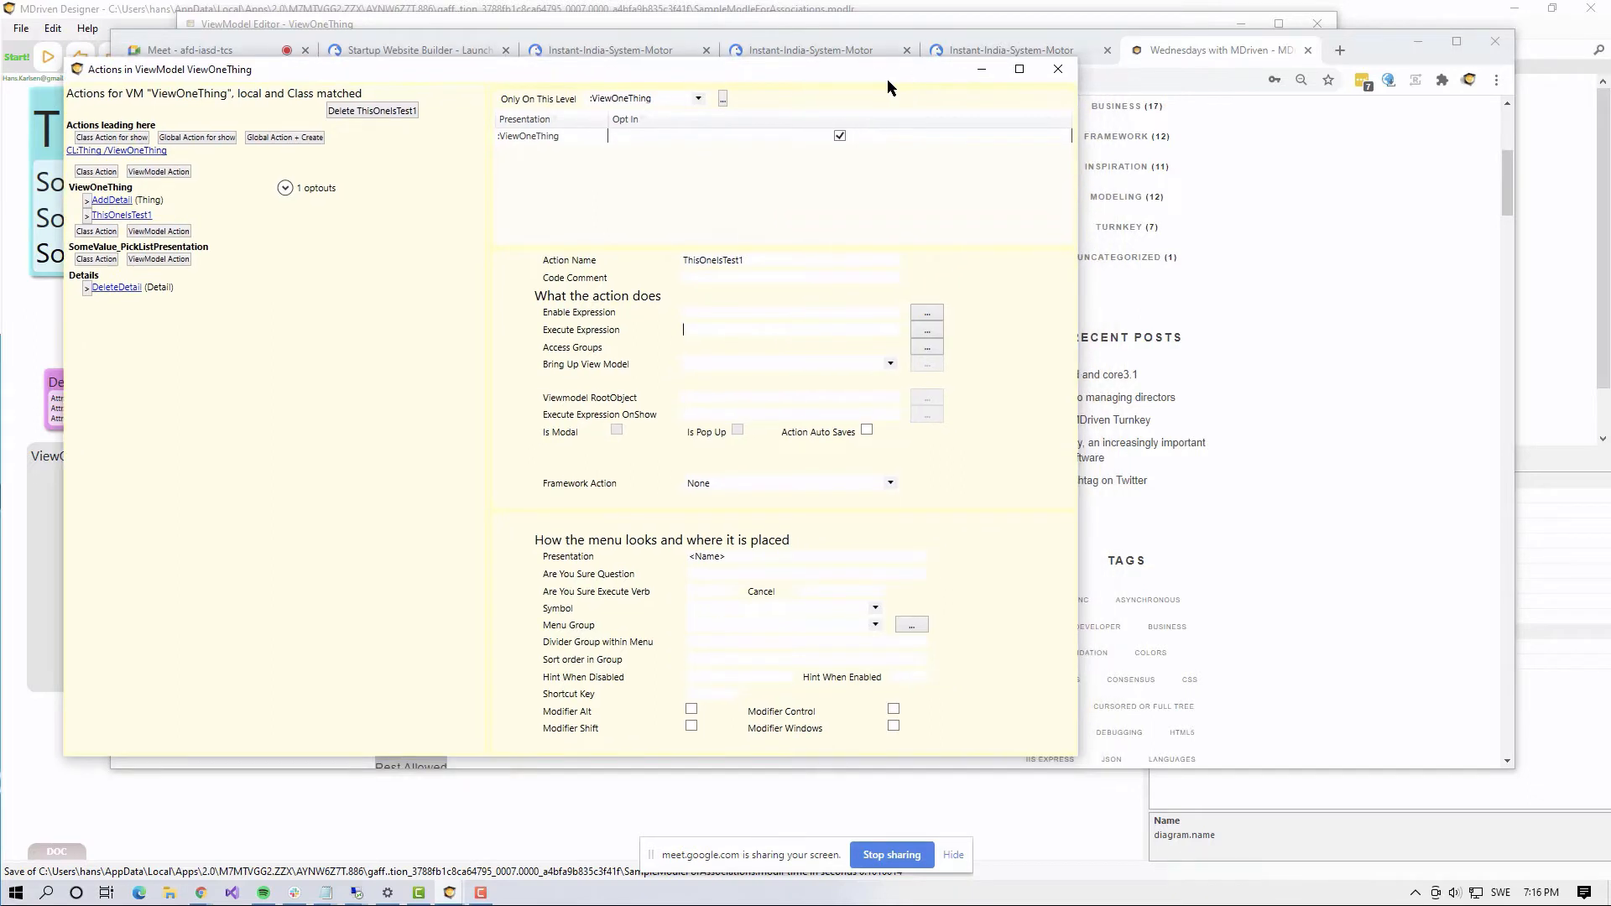
{"action": "left_click", "coordinate": [757, 334]}
{"action": "left_click_drag", "start_coordinate": [1076, 307], "coordinate": [1054, 307]}
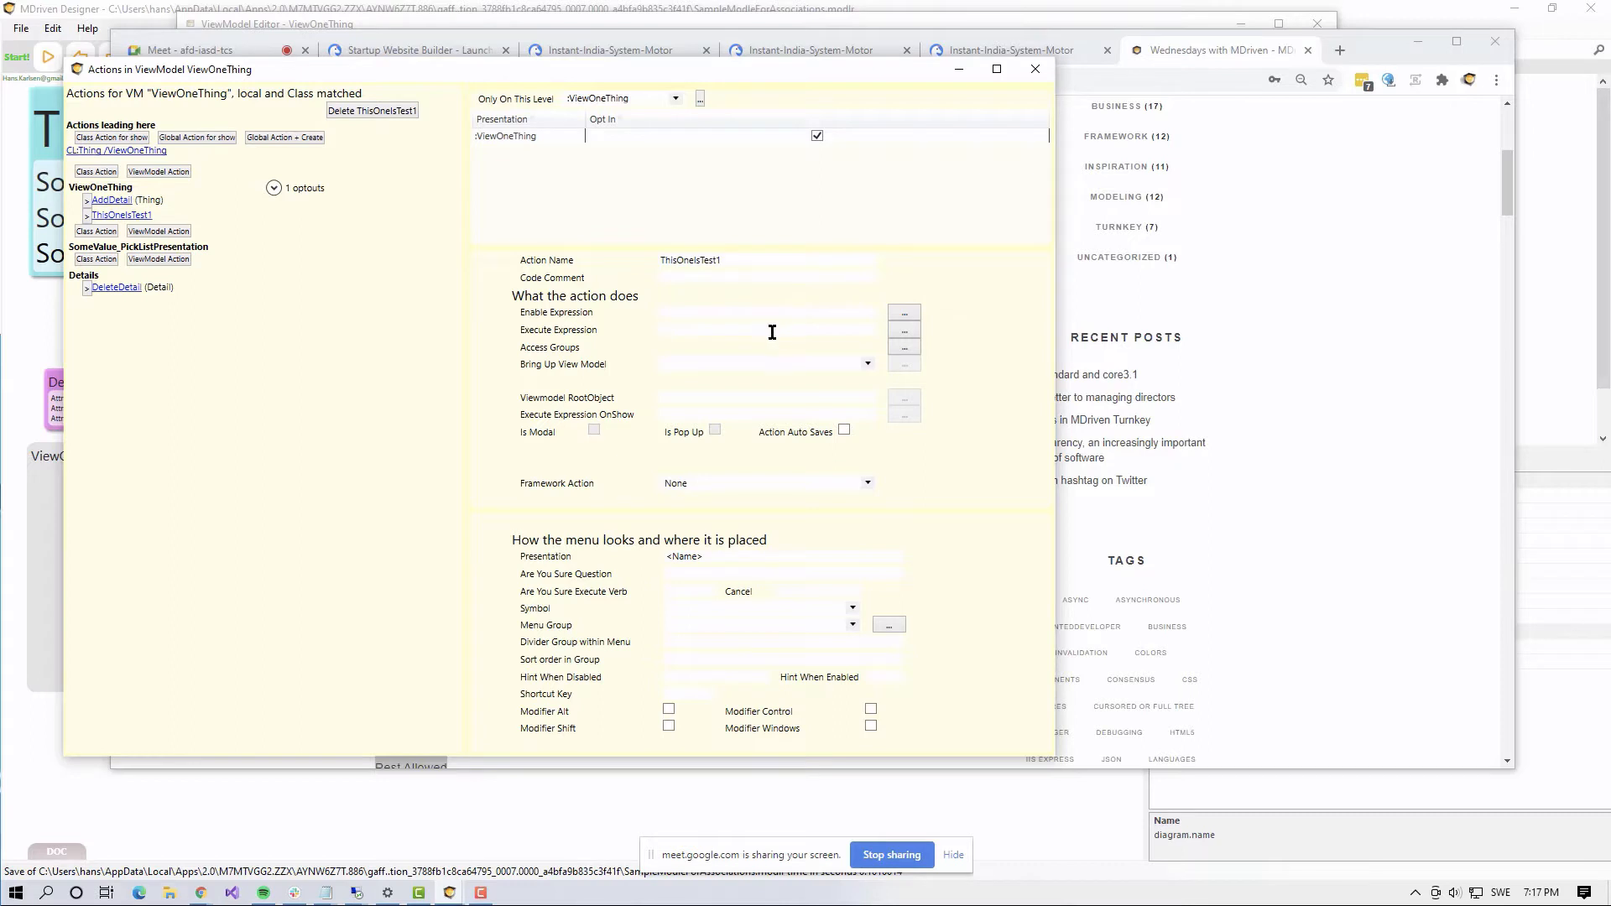
{"action": "left_click", "coordinate": [904, 330]}
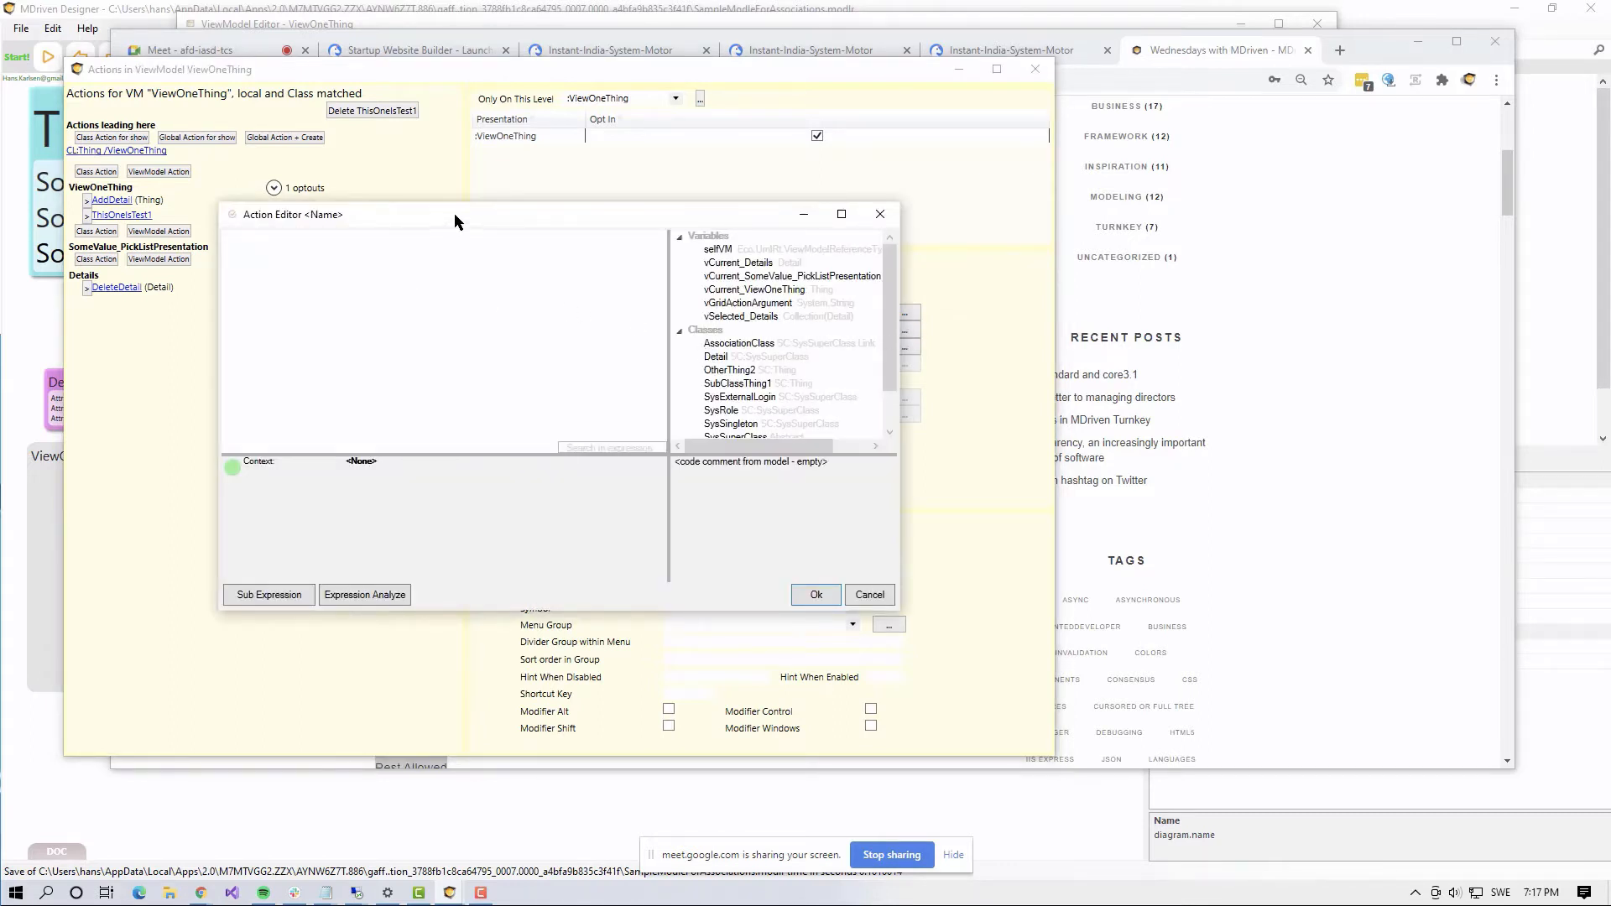
{"action": "left_click_drag", "start_coordinate": [455, 222], "coordinate": [920, 277]}
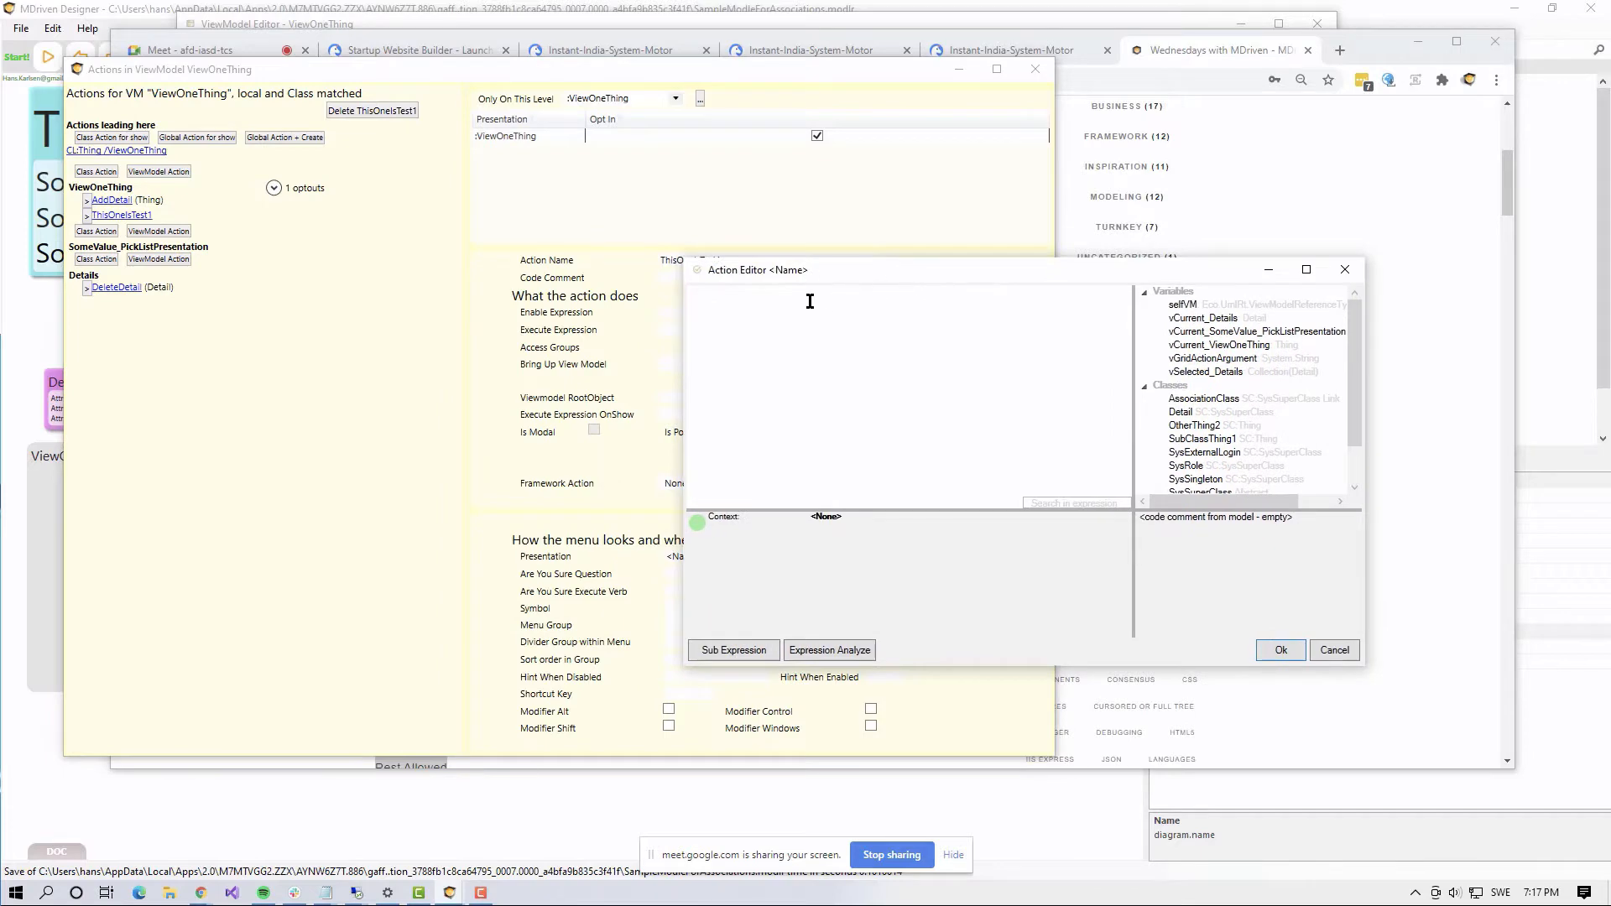
{"action": "key", "text": "alt+Tab"}
{"action": "key", "text": "alt+Tab"}
{"action": "key", "text": "alt+Tab"}
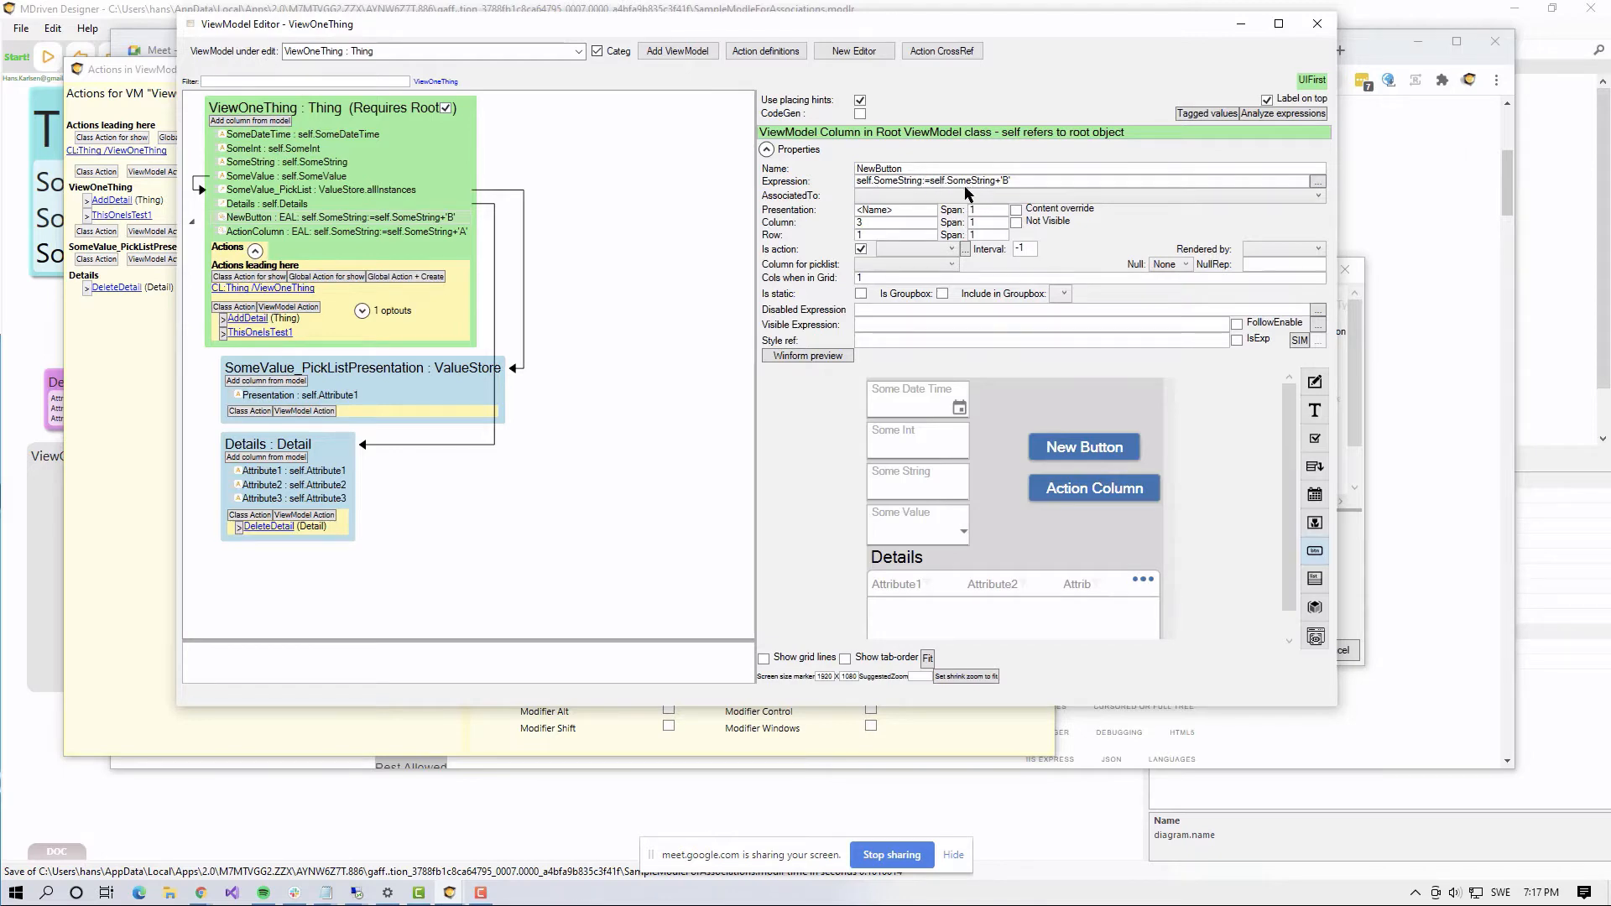
{"action": "key", "text": "alt+Tab"}
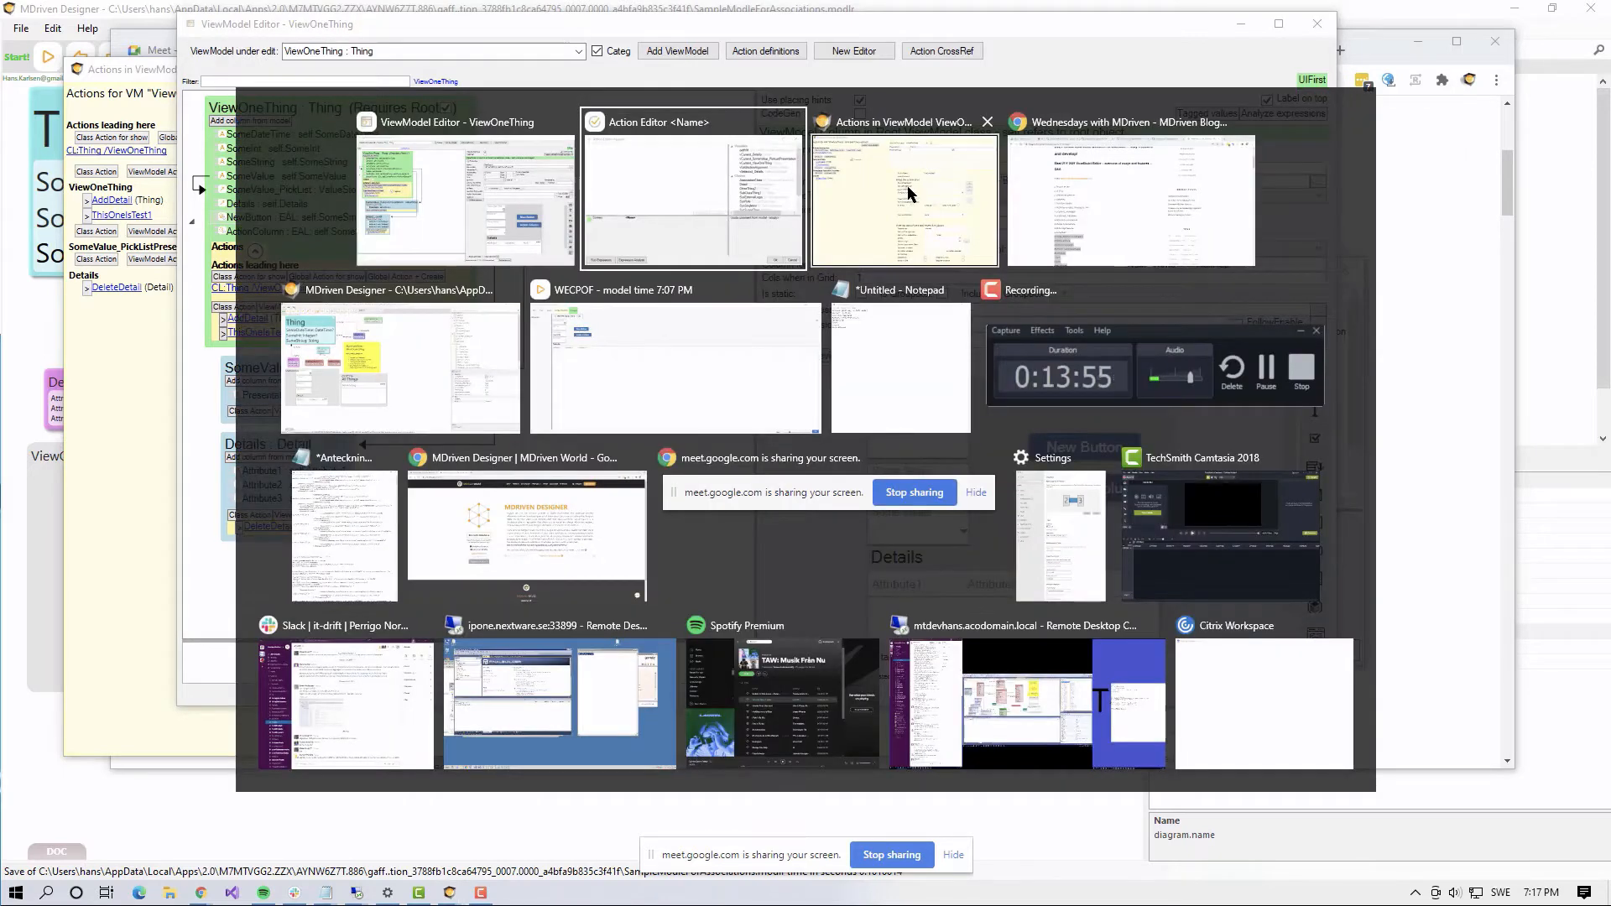
{"action": "left_click", "coordinate": [908, 191]}
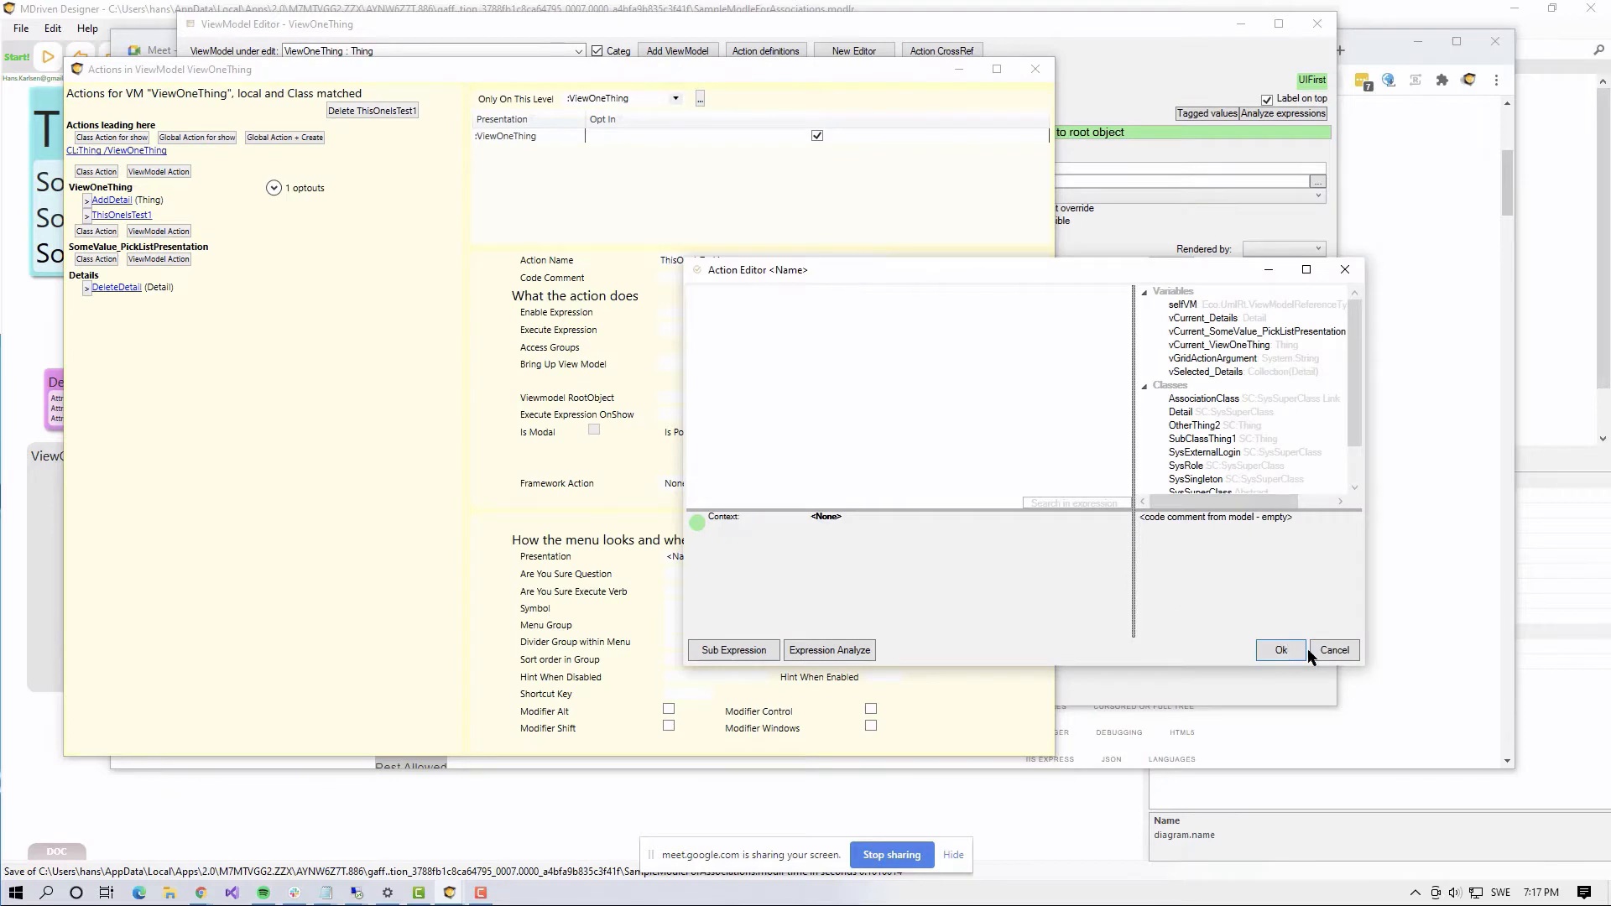
{"action": "left_click", "coordinate": [1333, 651]}
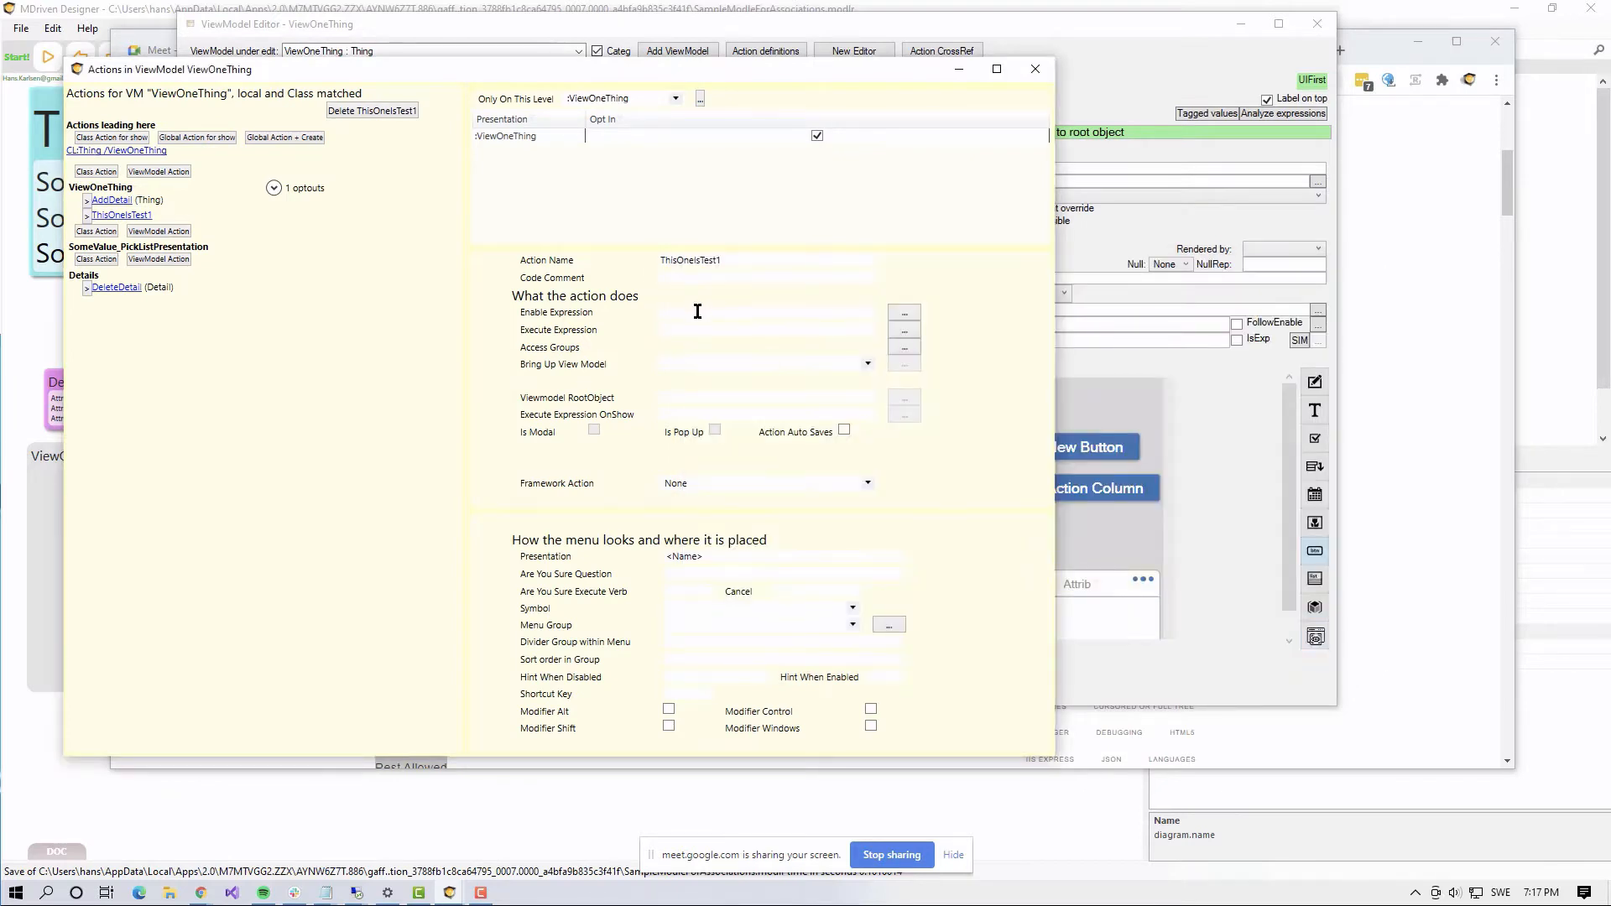
Step: Check which view models ThisOneIsTest1 can bring up, and return to the ViewModel Editor
{"action": "left_click", "coordinate": [697, 365]}
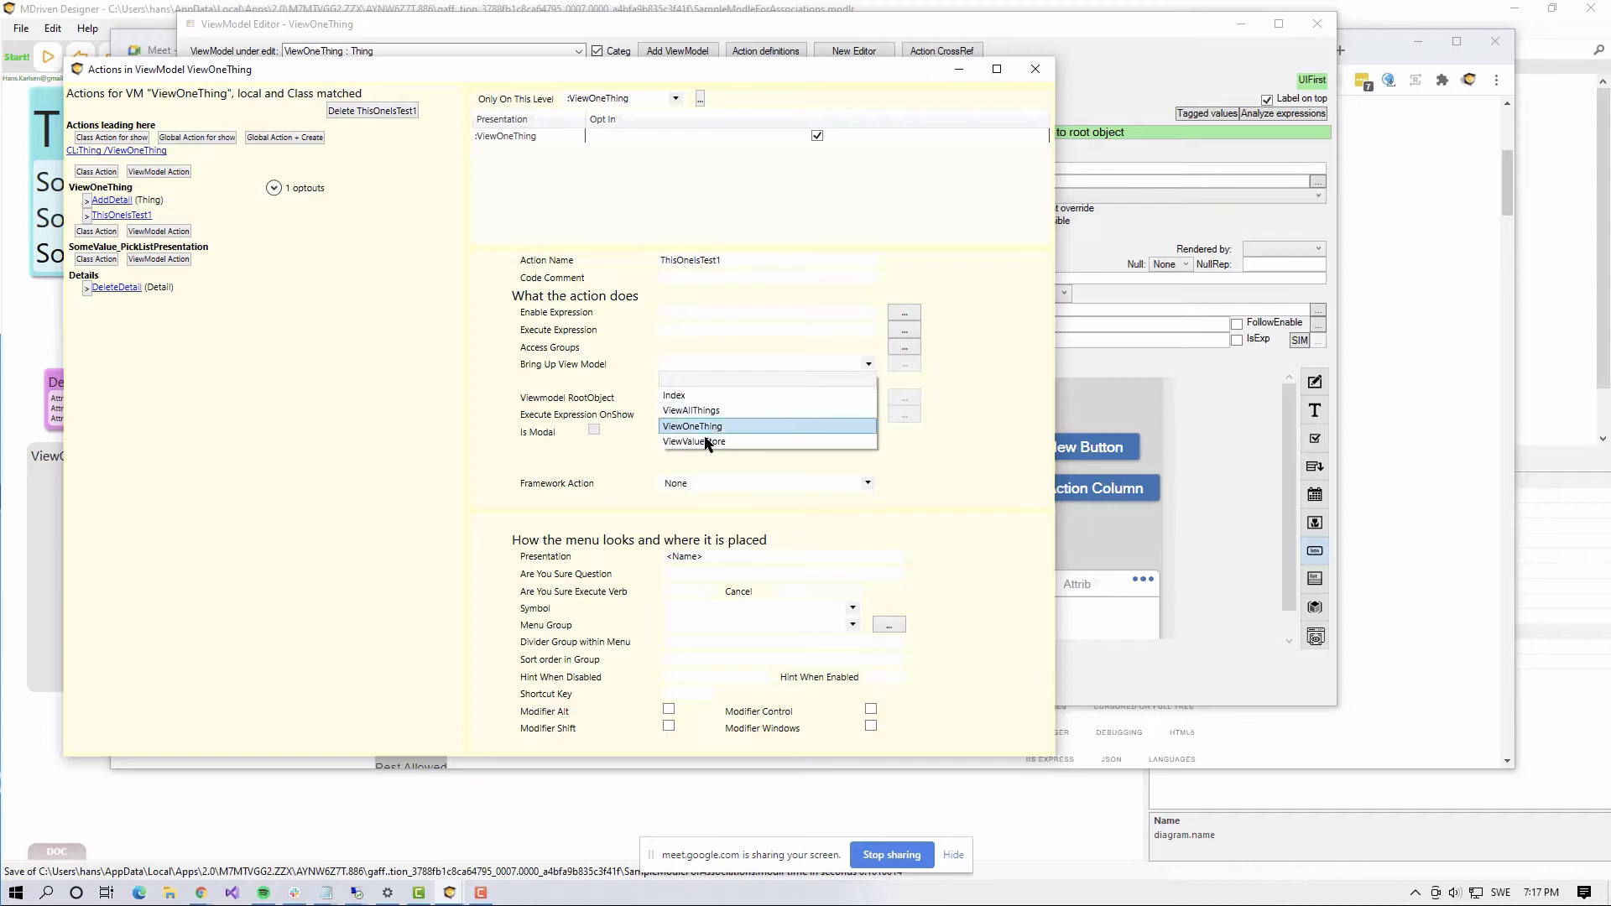
{"action": "left_click", "coordinate": [703, 361]}
{"action": "key", "text": "super+Tab"}
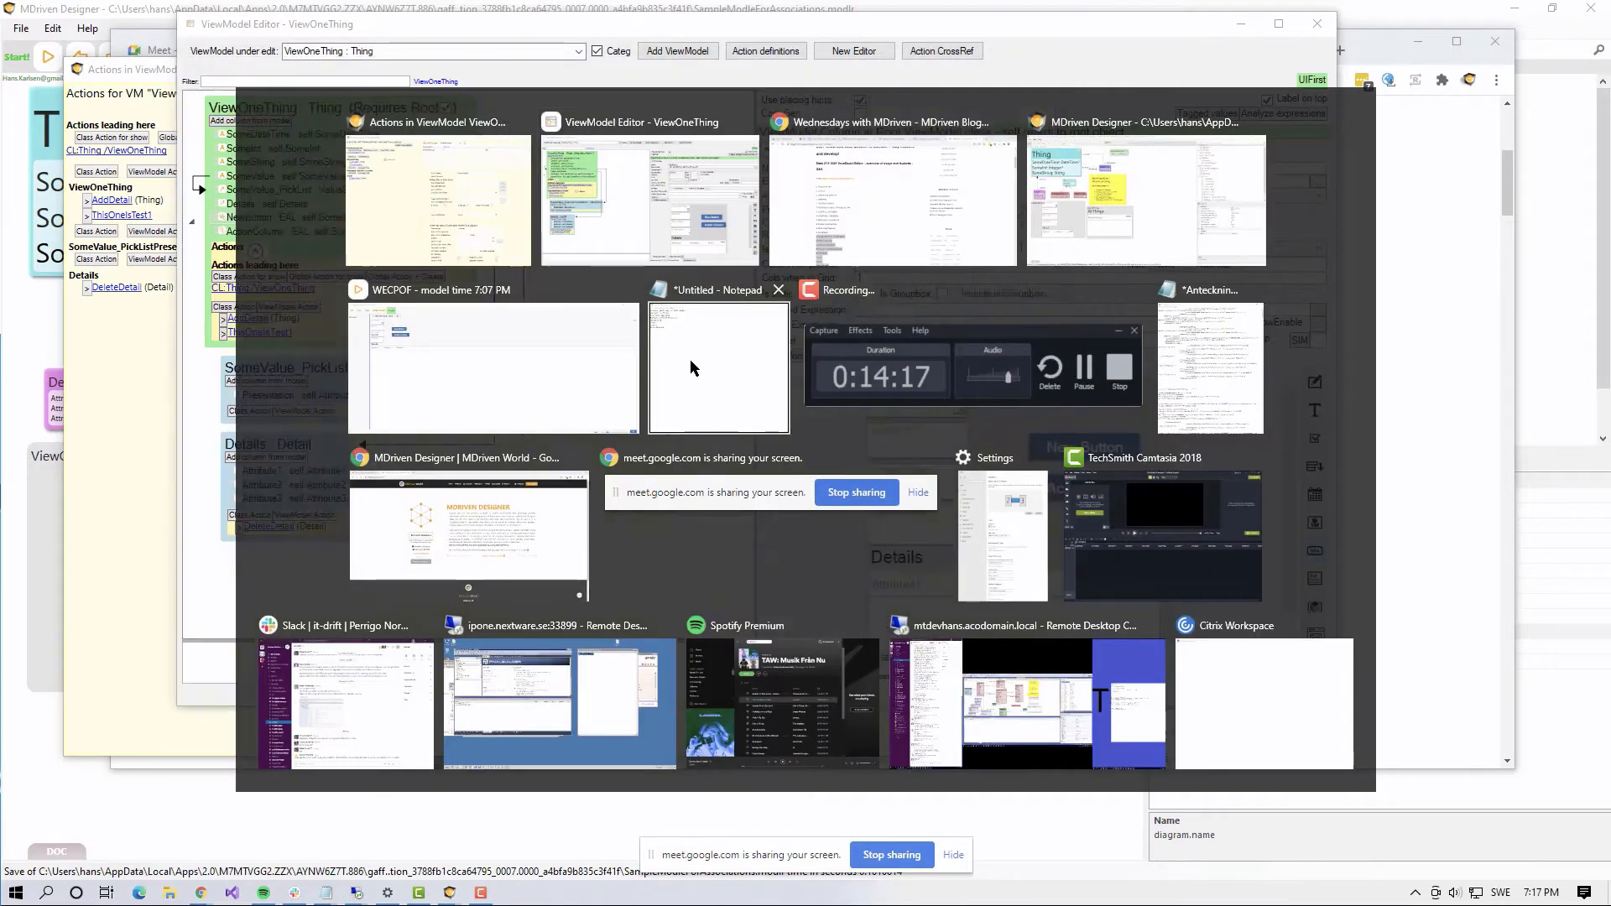
{"action": "key", "text": "Escape"}
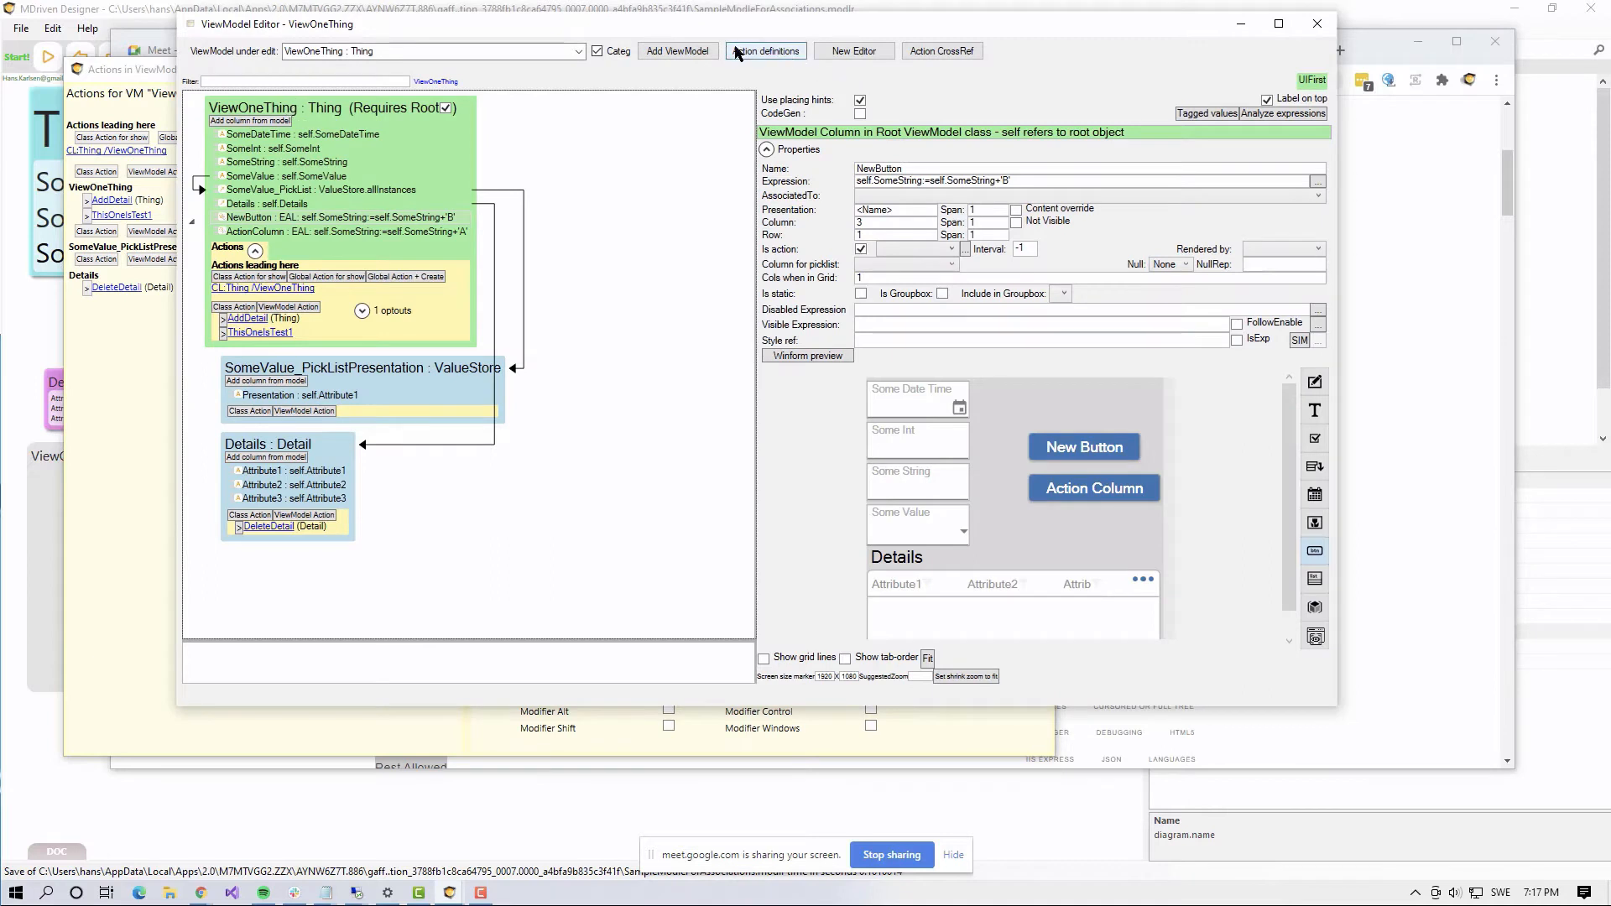
Step: Add a new view model, set its class to Thing, and make it require a root object
{"action": "left_click", "coordinate": [681, 51]}
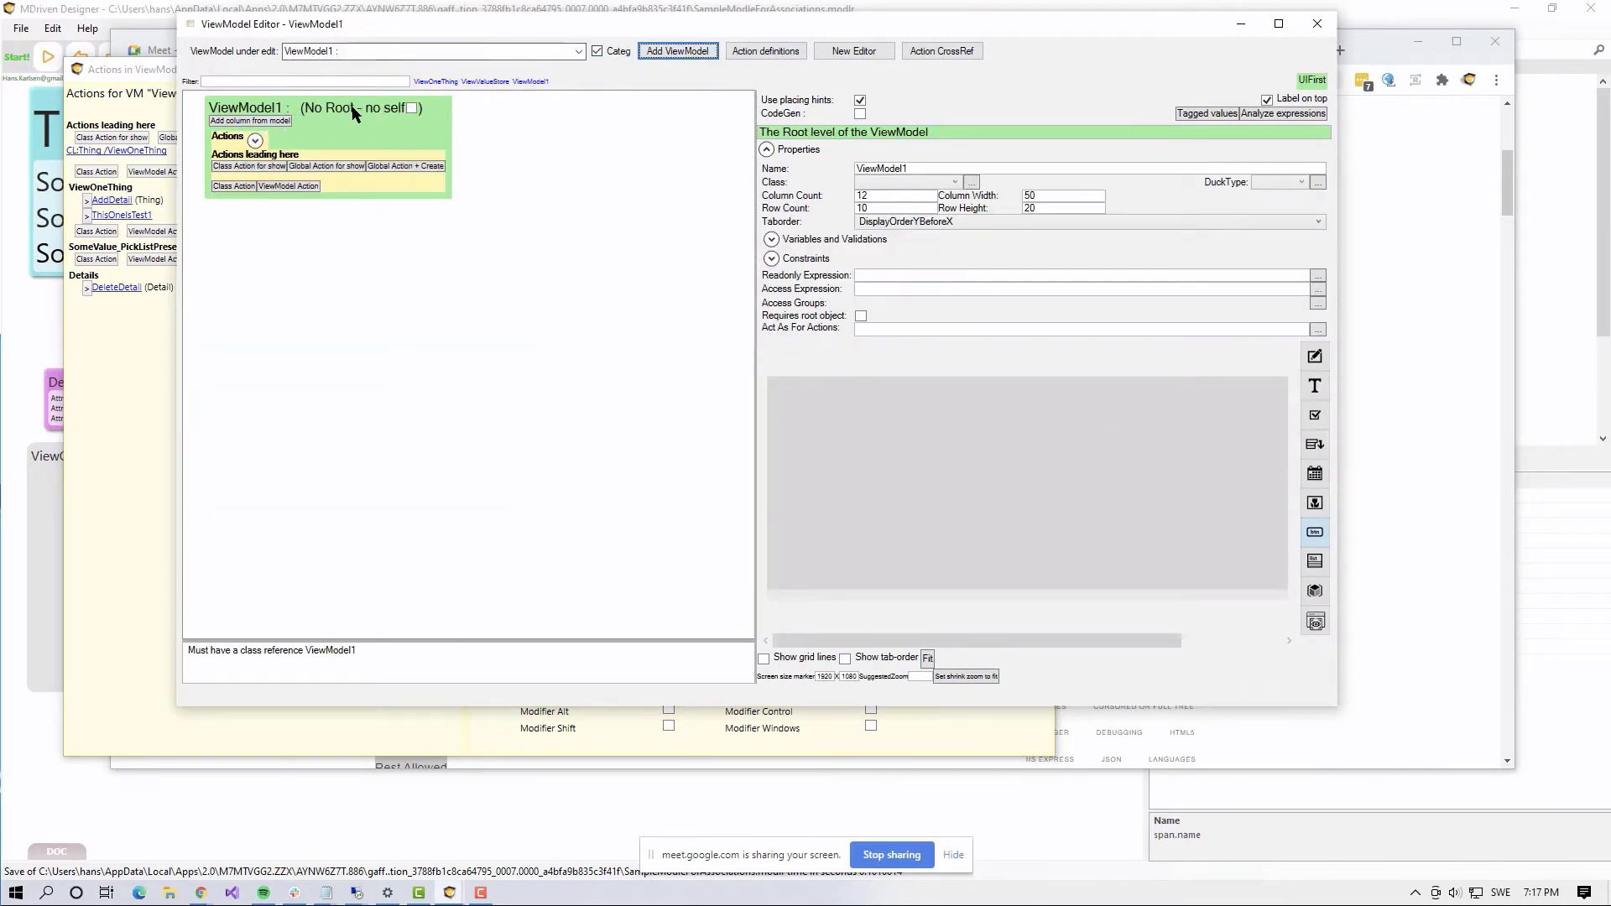
{"action": "left_click", "coordinate": [901, 182]}
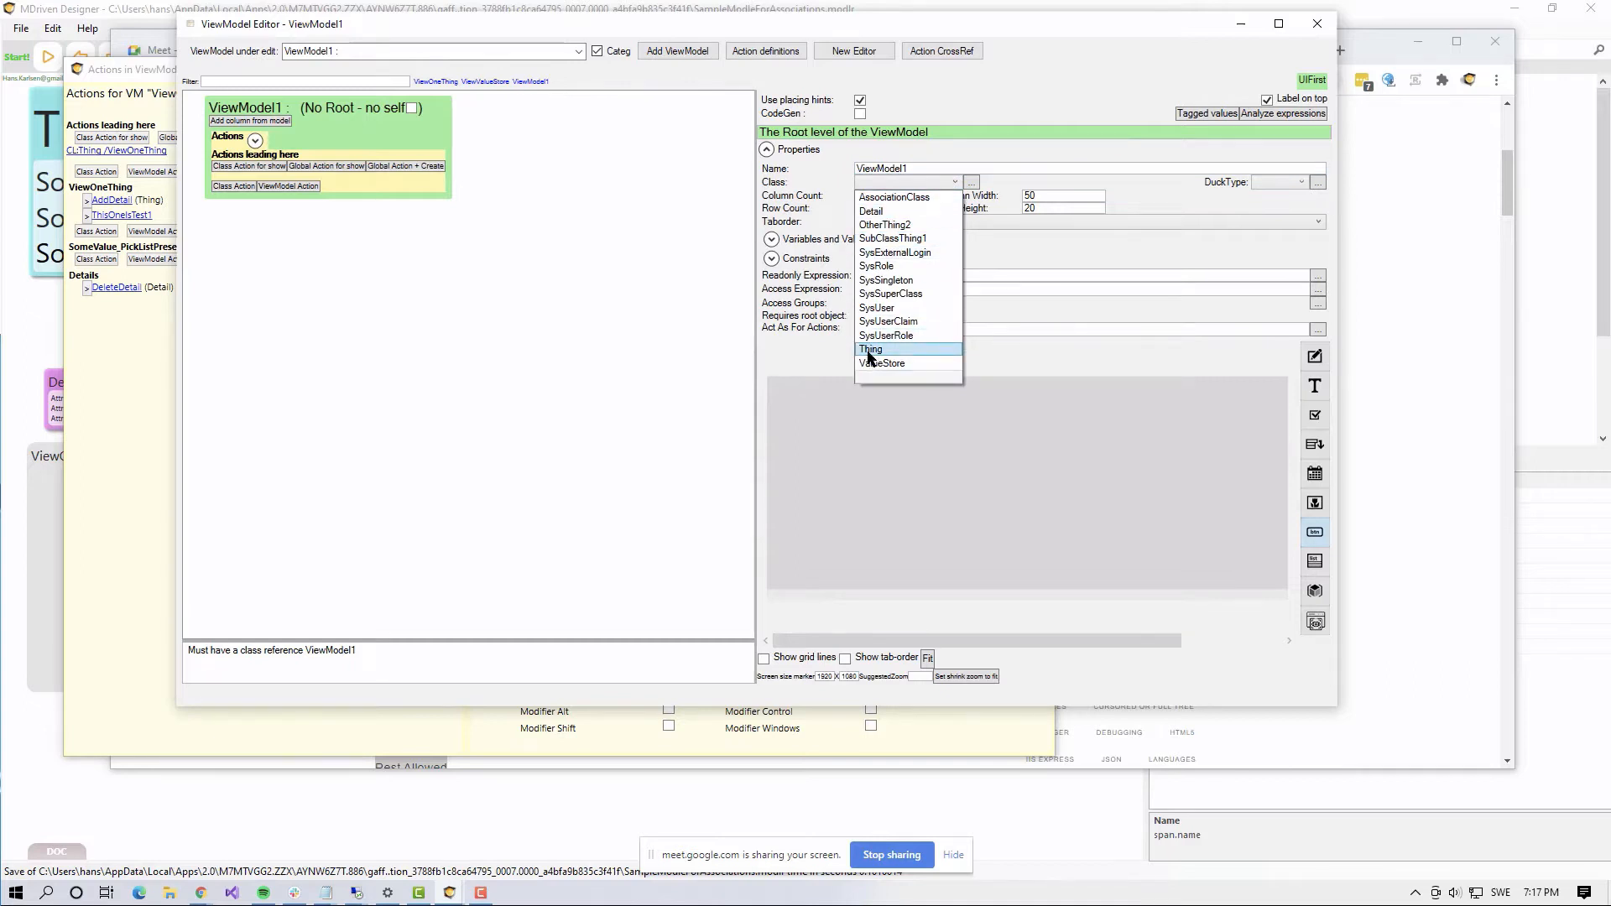
{"action": "left_click", "coordinate": [869, 350]}
{"action": "left_click", "coordinate": [445, 108]}
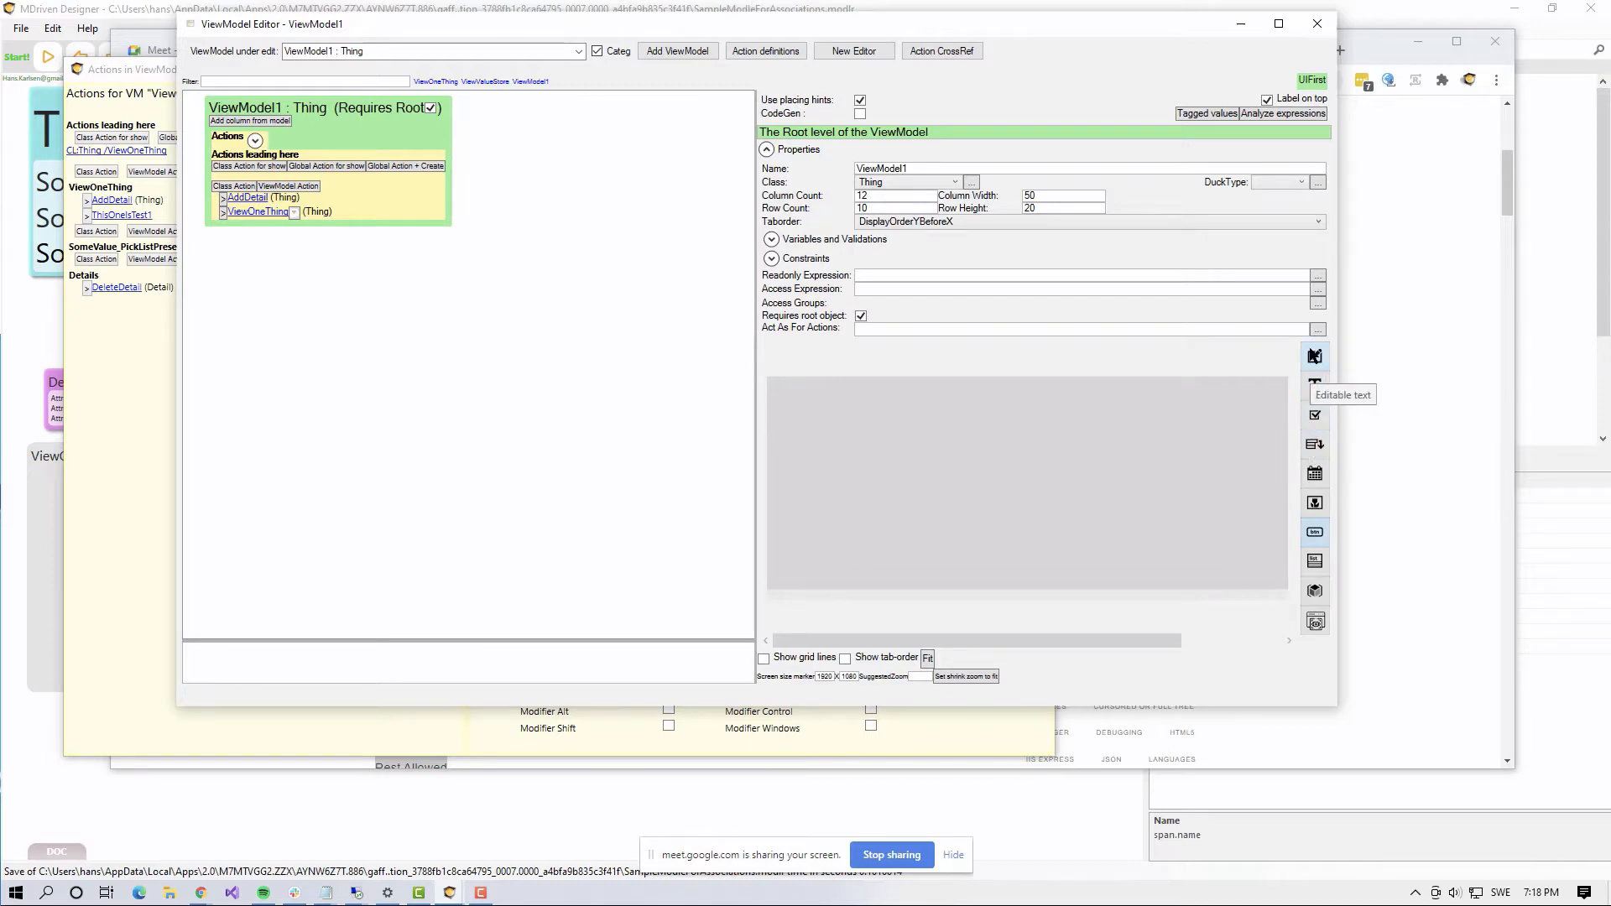
Step: Place an editable text column at column 1, row 2 of the new view model, spanning two columns and two rows
{"action": "left_click", "coordinate": [1315, 356]}
{"action": "left_click_drag", "start_coordinate": [817, 417], "coordinate": [950, 475]}
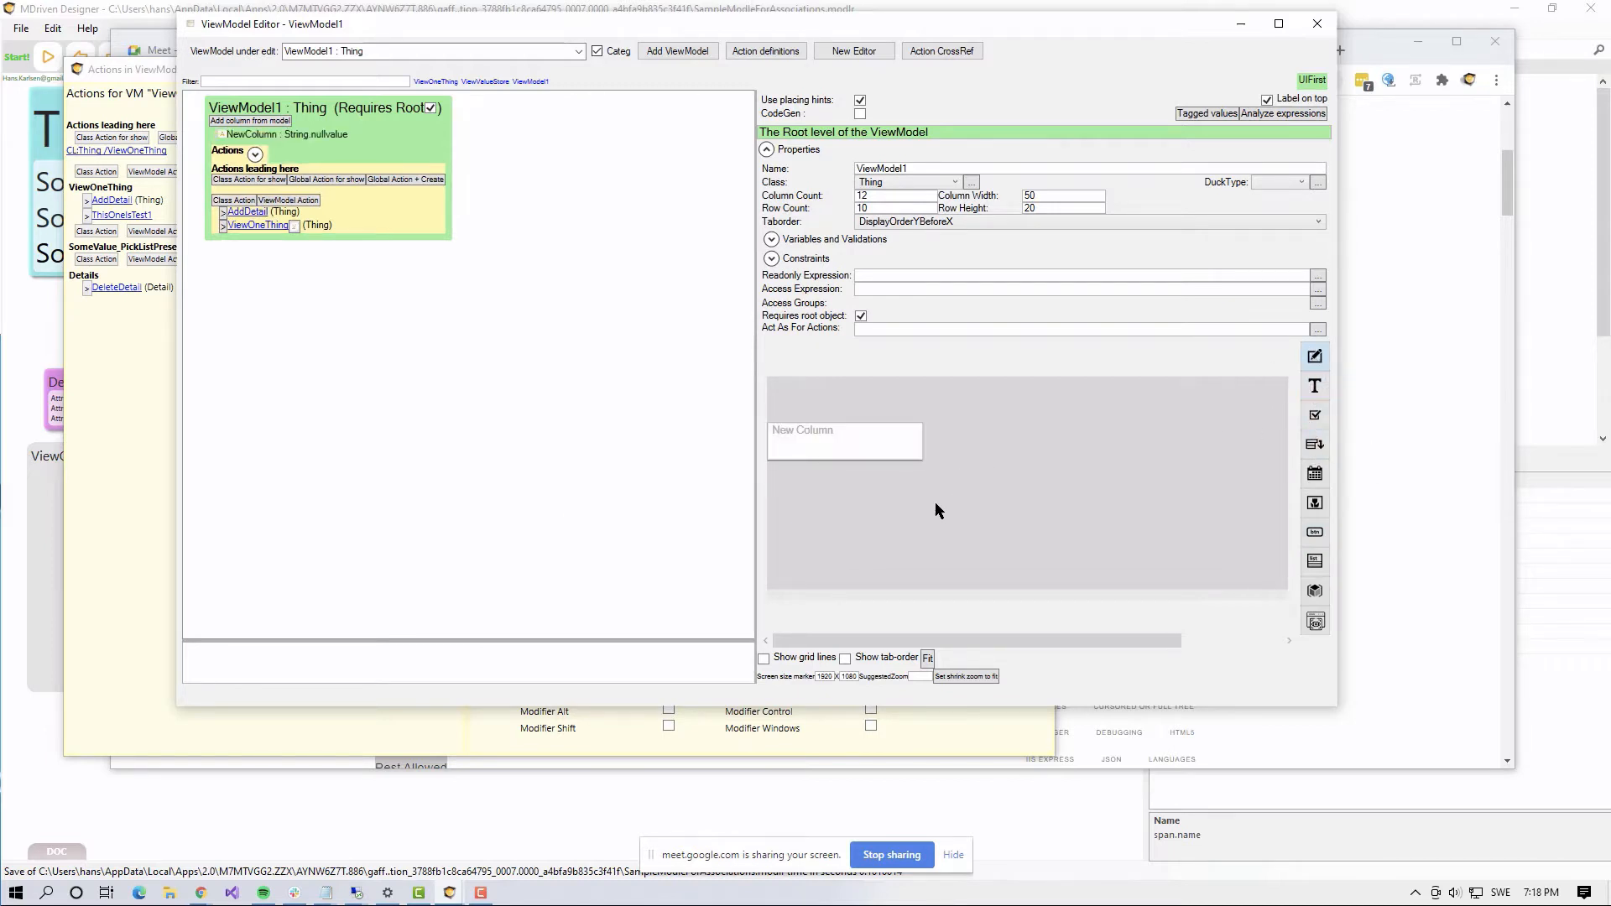
{"action": "left_click", "coordinate": [868, 451]}
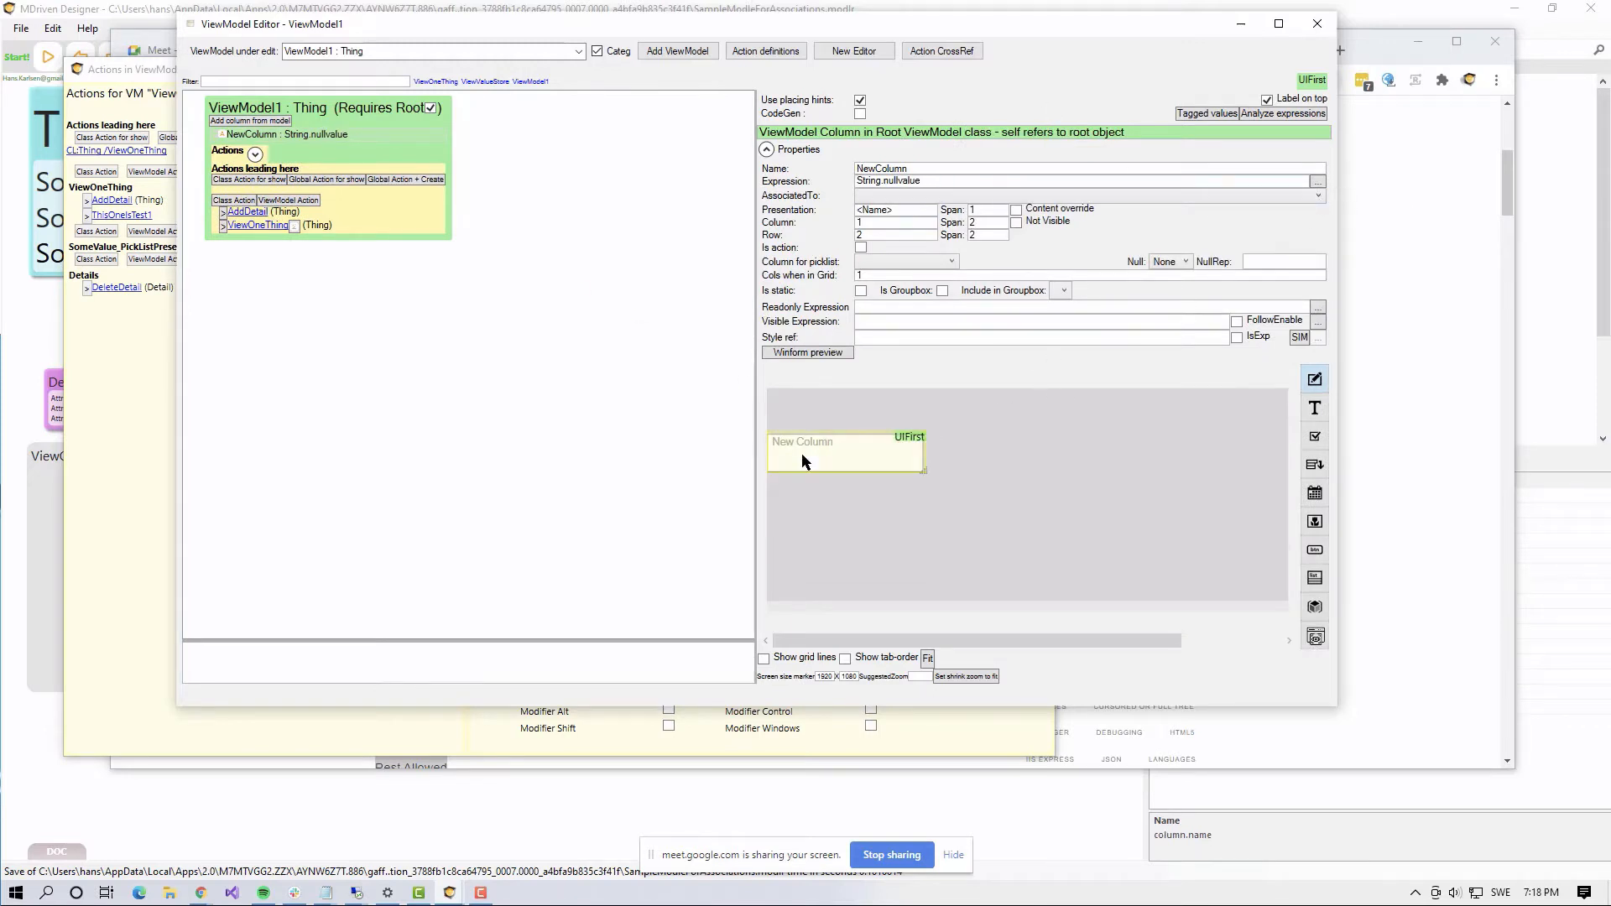
Step: Bind the new column to the suggested expression self.SomeString and apply the suggested column name
{"action": "left_click", "coordinate": [909, 437]}
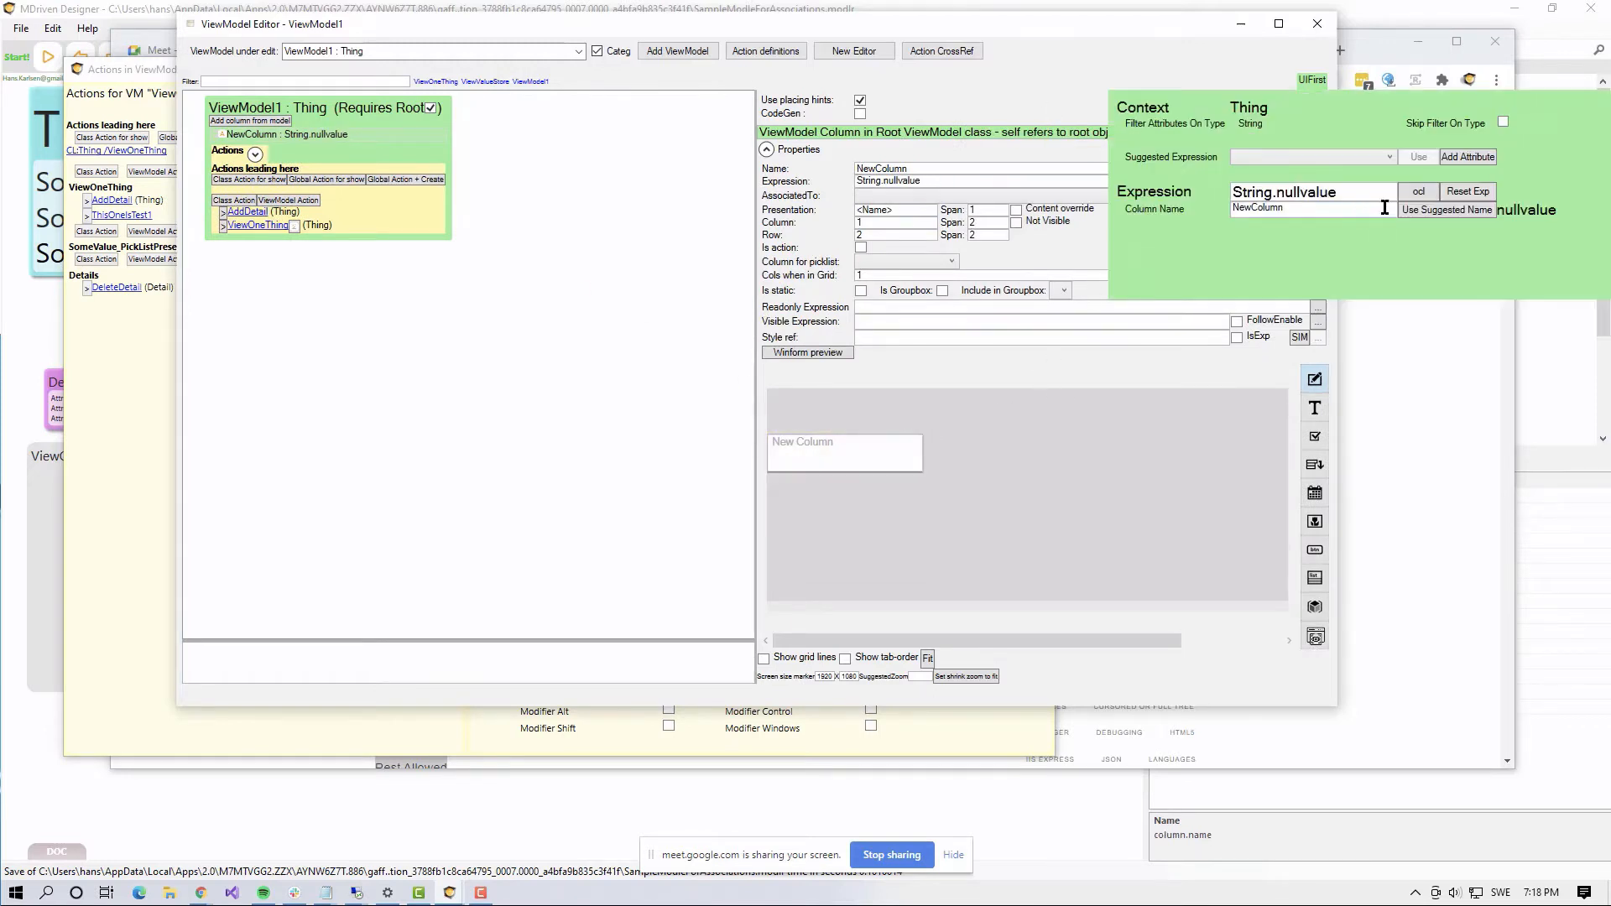
{"action": "left_click", "coordinate": [1383, 157]}
{"action": "left_click", "coordinate": [1339, 187]}
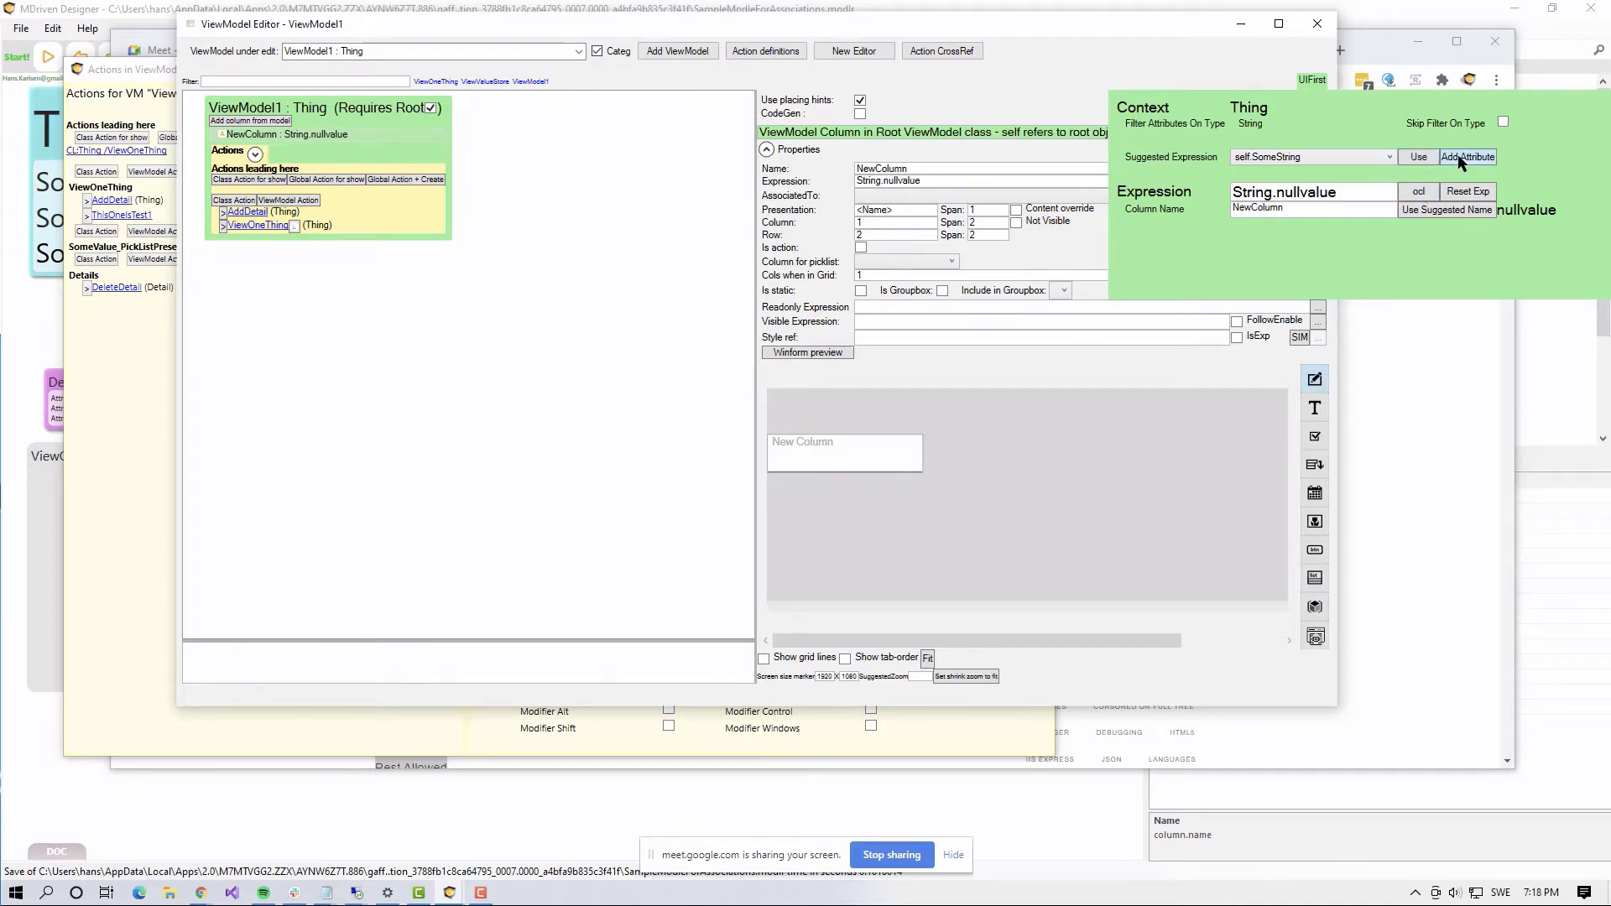
{"action": "left_click", "coordinate": [1419, 160]}
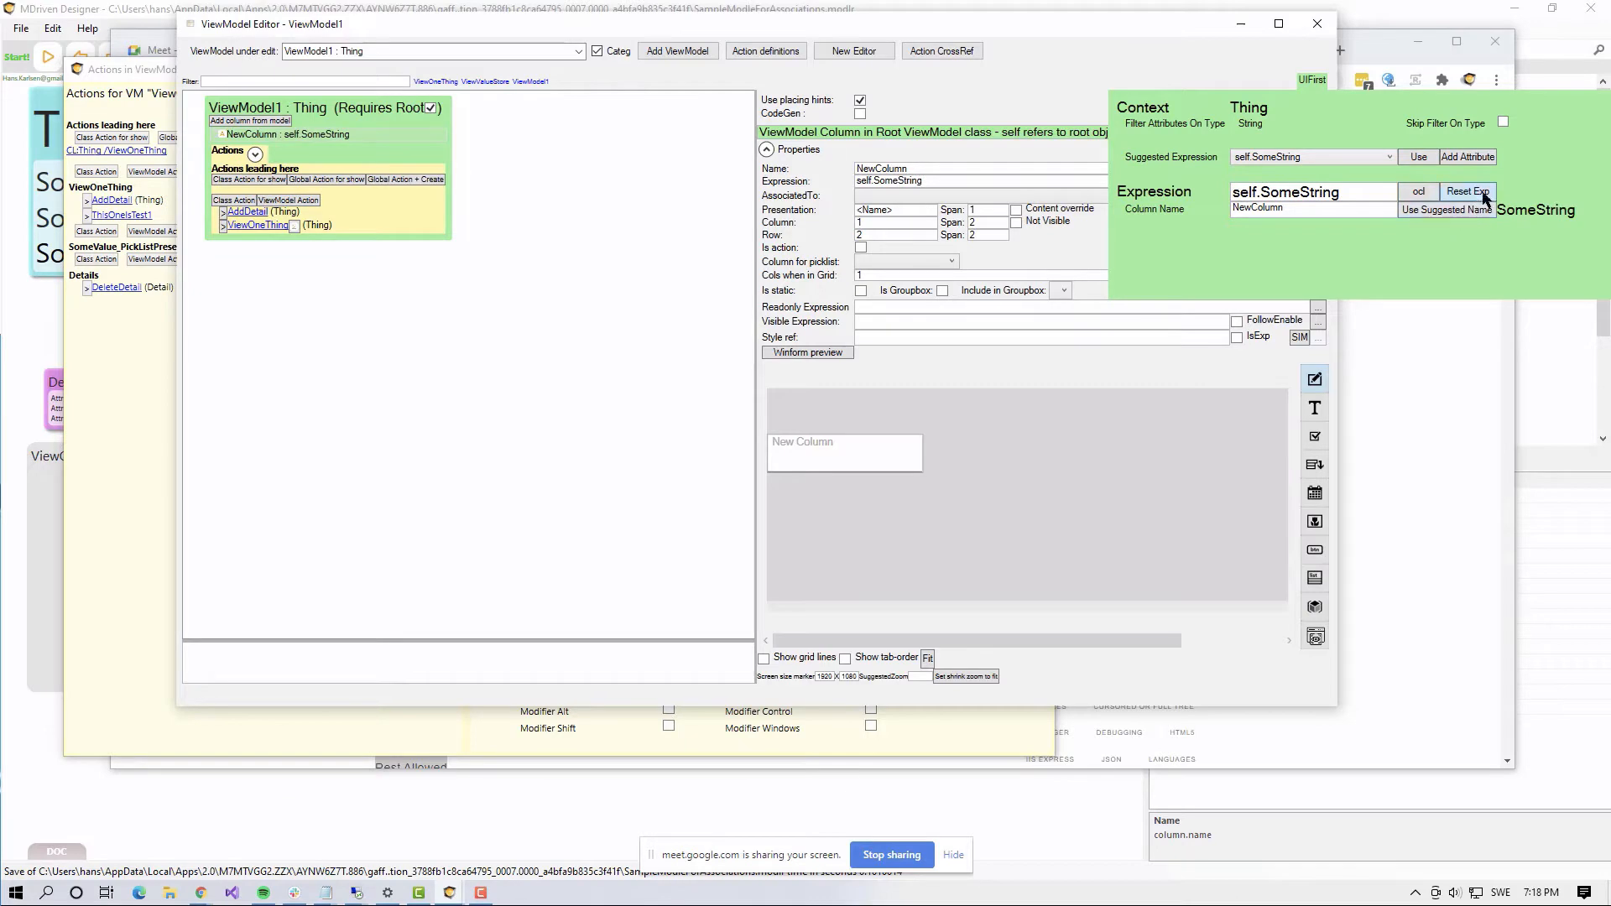
{"action": "left_click", "coordinate": [1461, 211]}
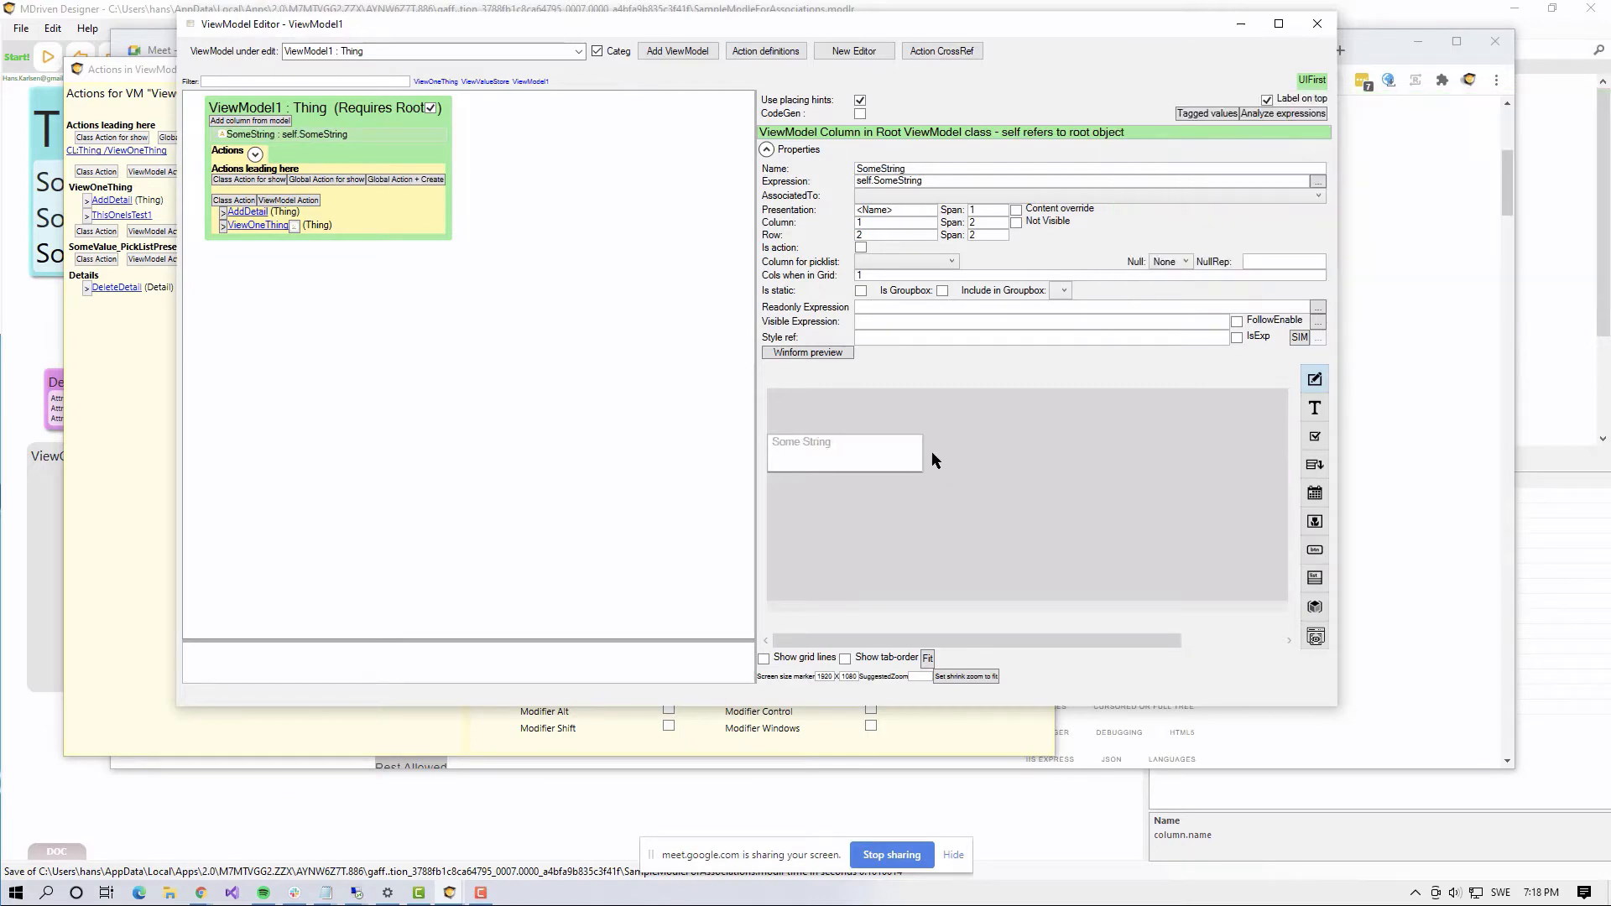
Step: Return to the ViewOneThing actions window and make ThisOneIsTest1 bring up ViewModel1
{"action": "key", "text": "alt+Tab"}
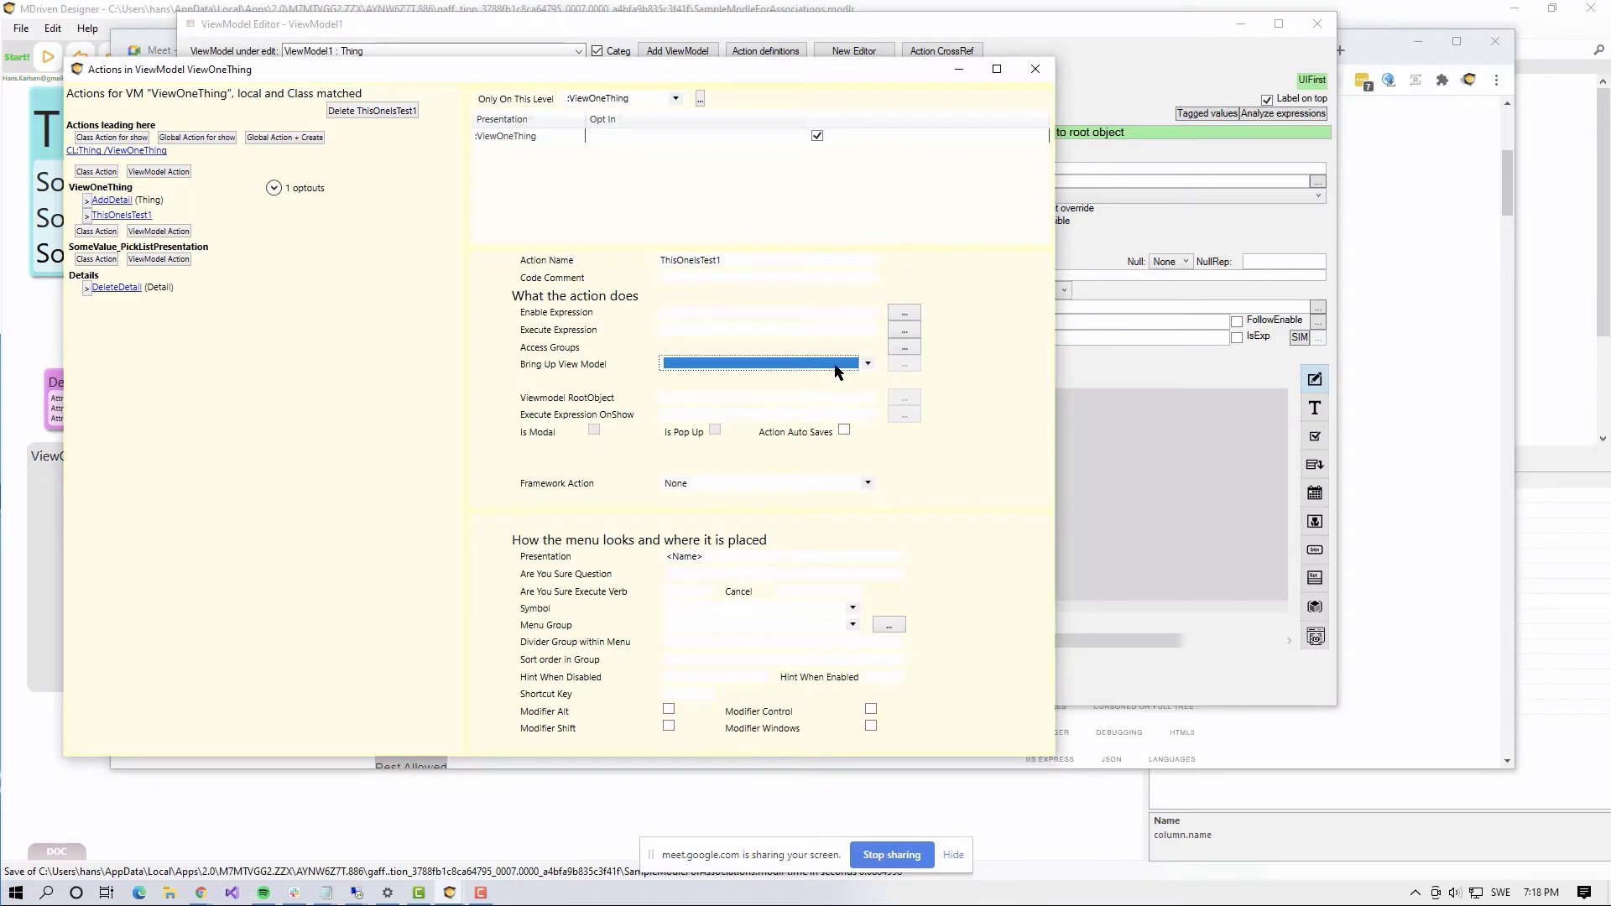
{"action": "left_click", "coordinate": [867, 364]}
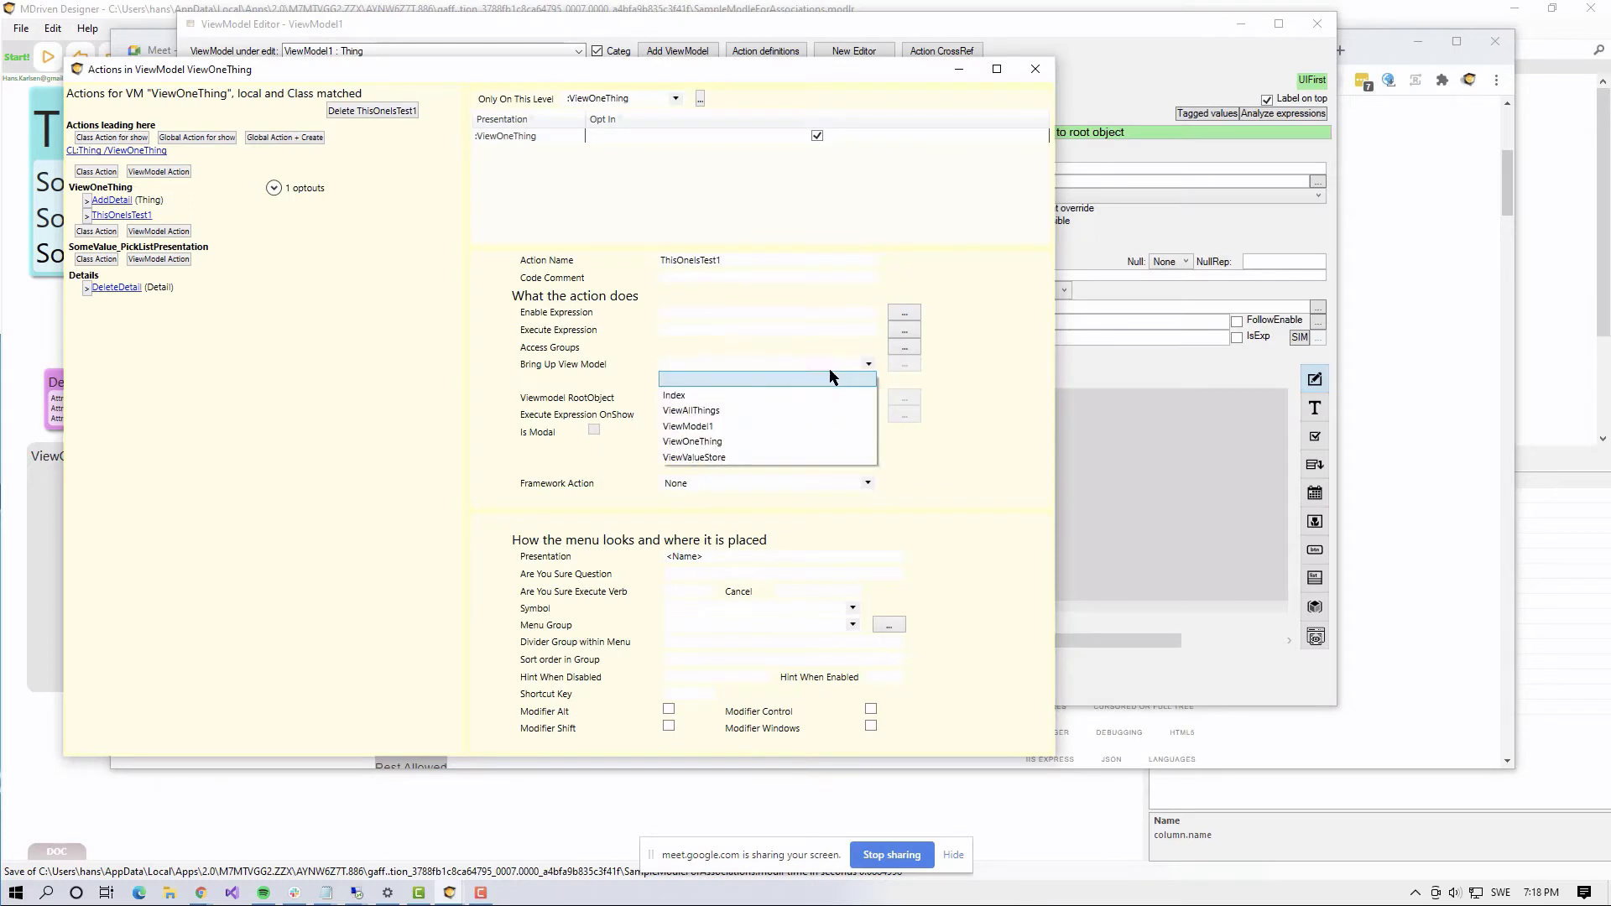
{"action": "left_click", "coordinate": [778, 426]}
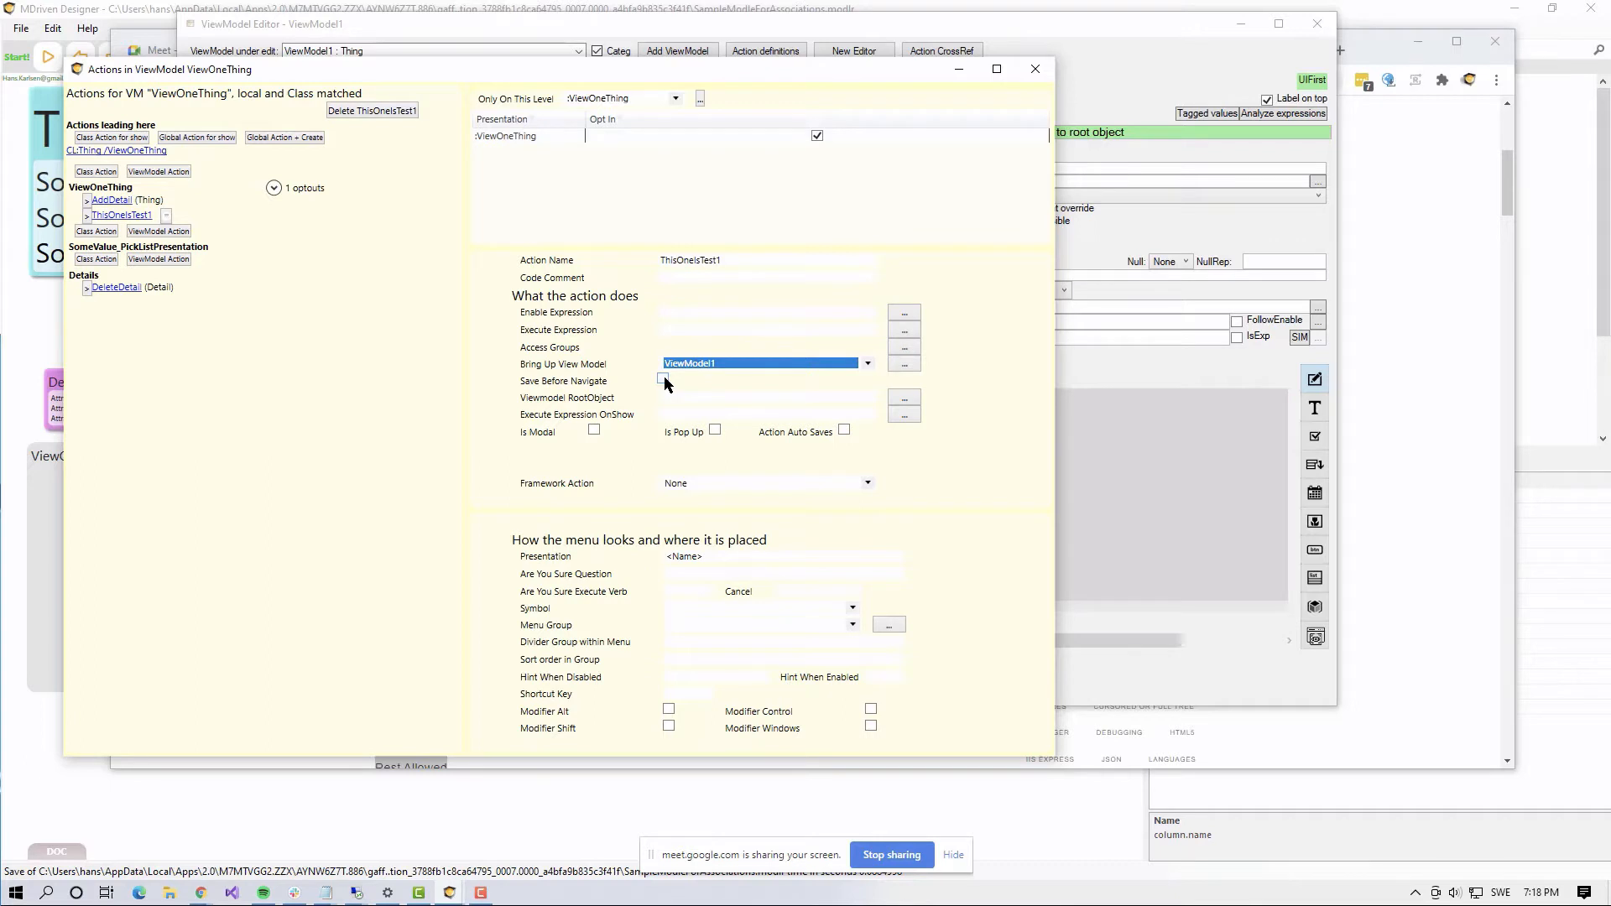
Step: Open the expression editor for ThisOneIsTest1's ViewModel root object
{"action": "left_click", "coordinate": [687, 401]}
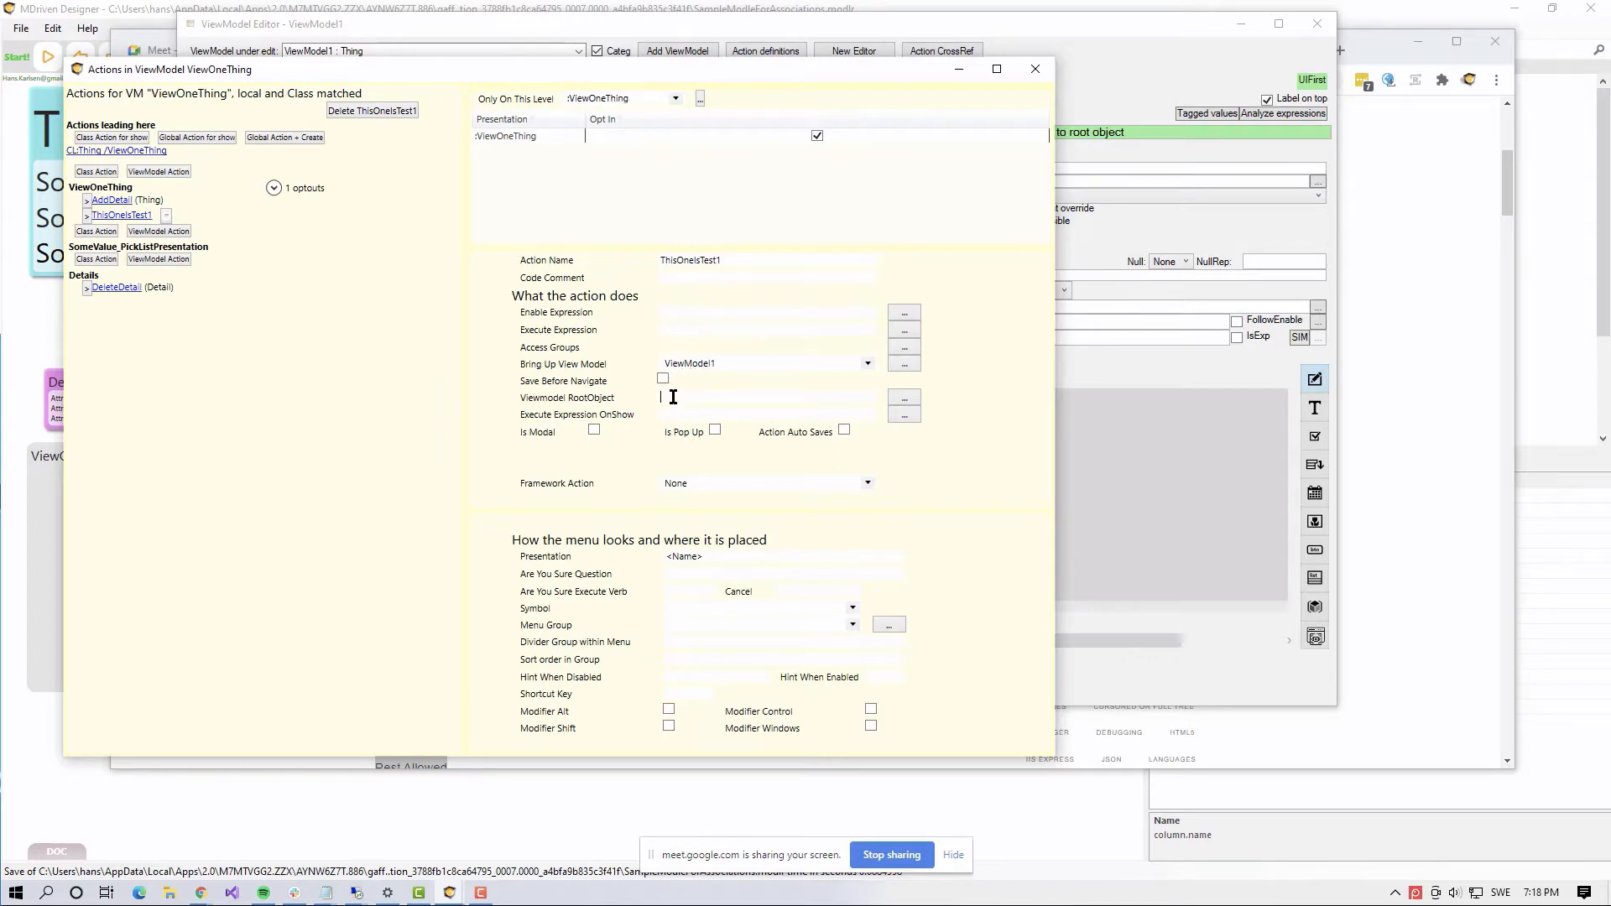
{"action": "left_click", "coordinate": [904, 401]}
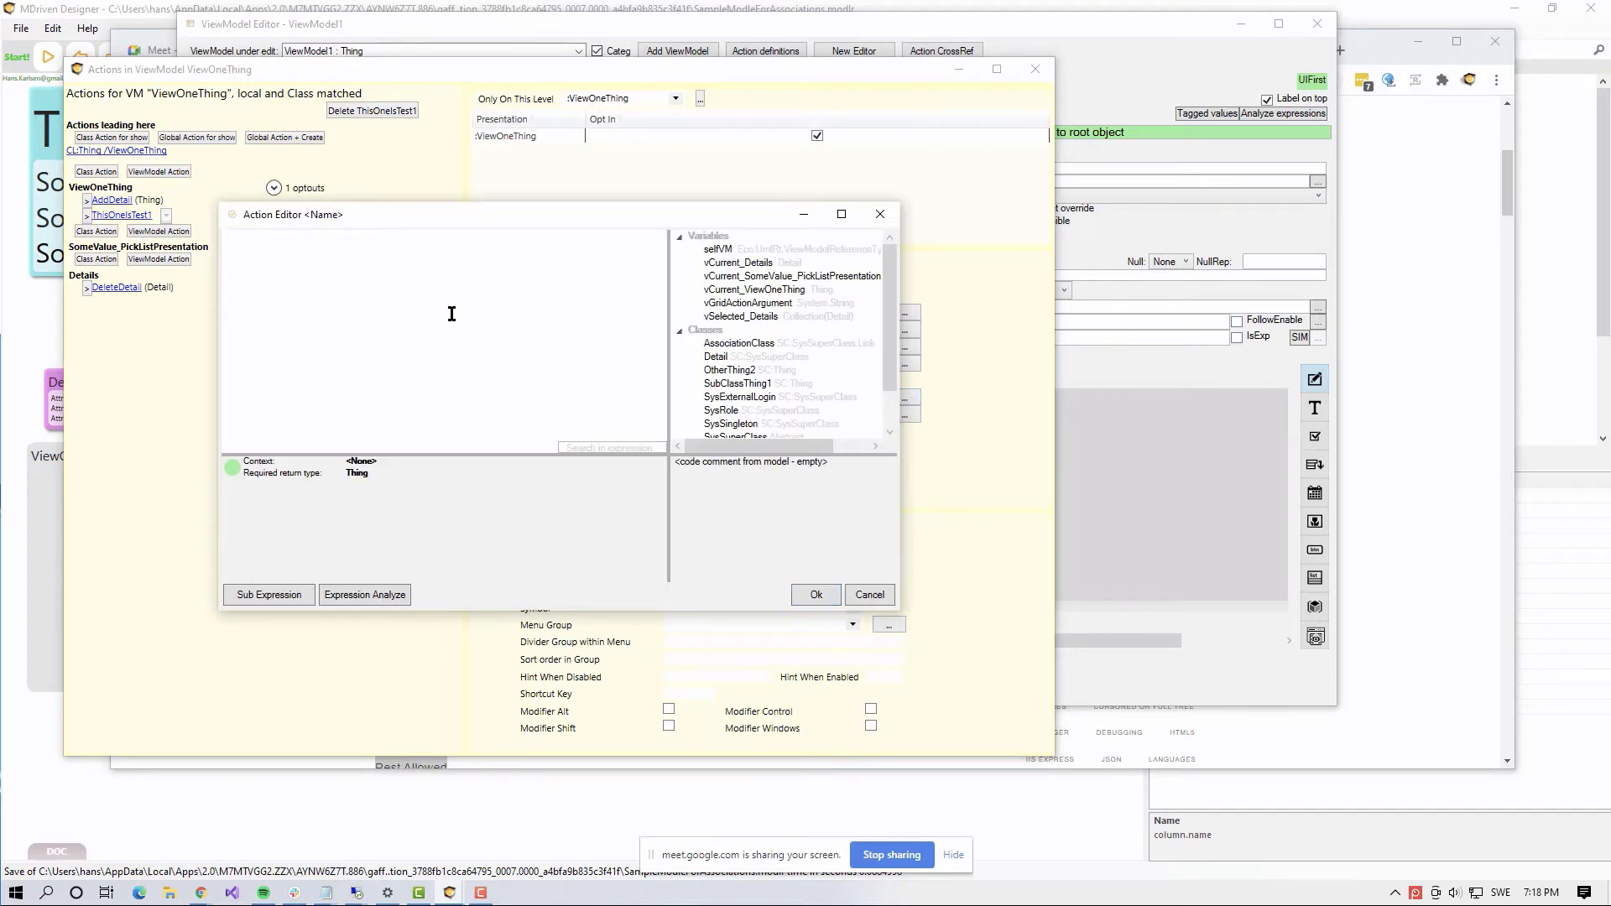
{"action": "mouse_move", "coordinate": [481, 215]}
{"action": "left_mouse_down"}
{"action": "mouse_move", "coordinate": [547, 219]}
{"action": "mouse_move", "coordinate": [496, 236]}
{"action": "left_mouse_up"}
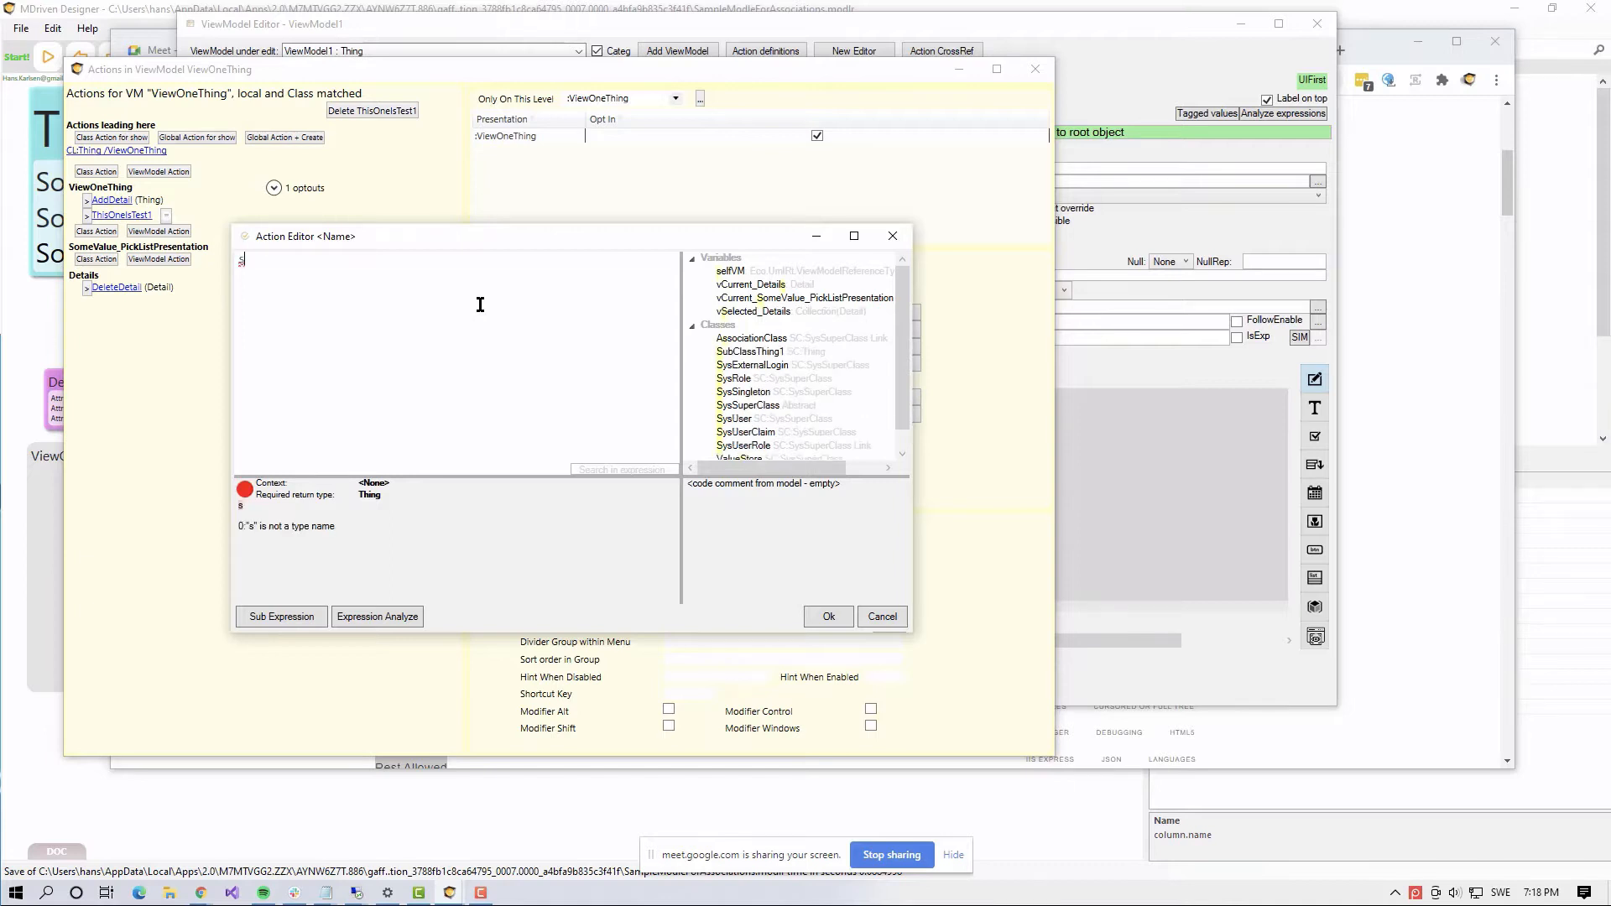
Step: Try self as the root object expression and clear it again
{"action": "type", "text": "elf"}
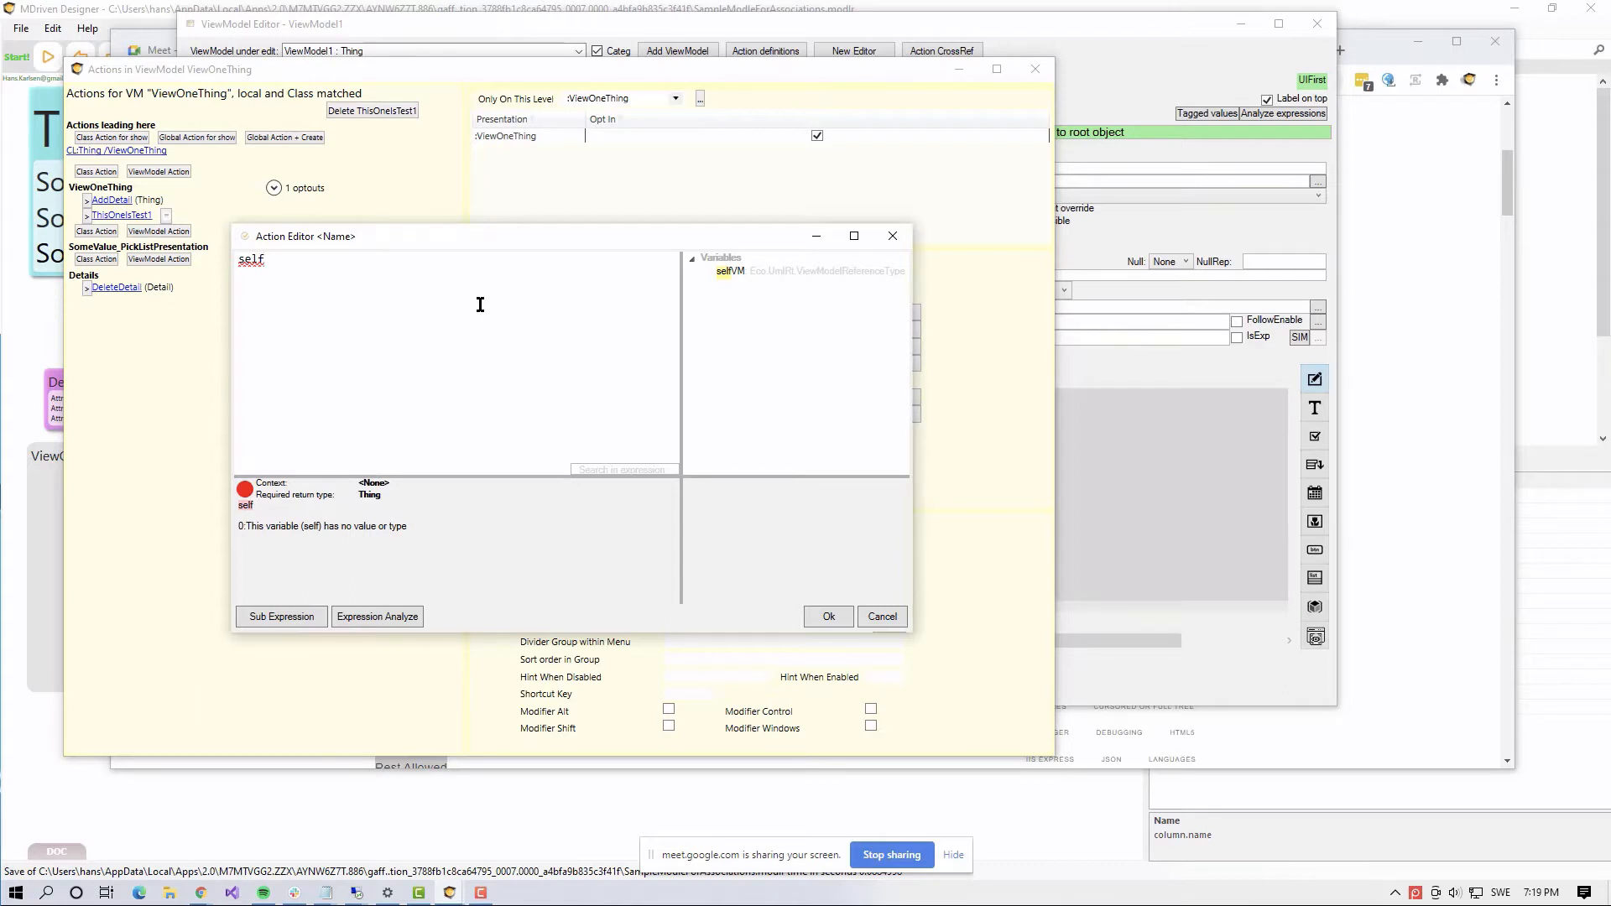
{"action": "key", "text": "ctrl+a"}
{"action": "key", "text": "BackSpace"}
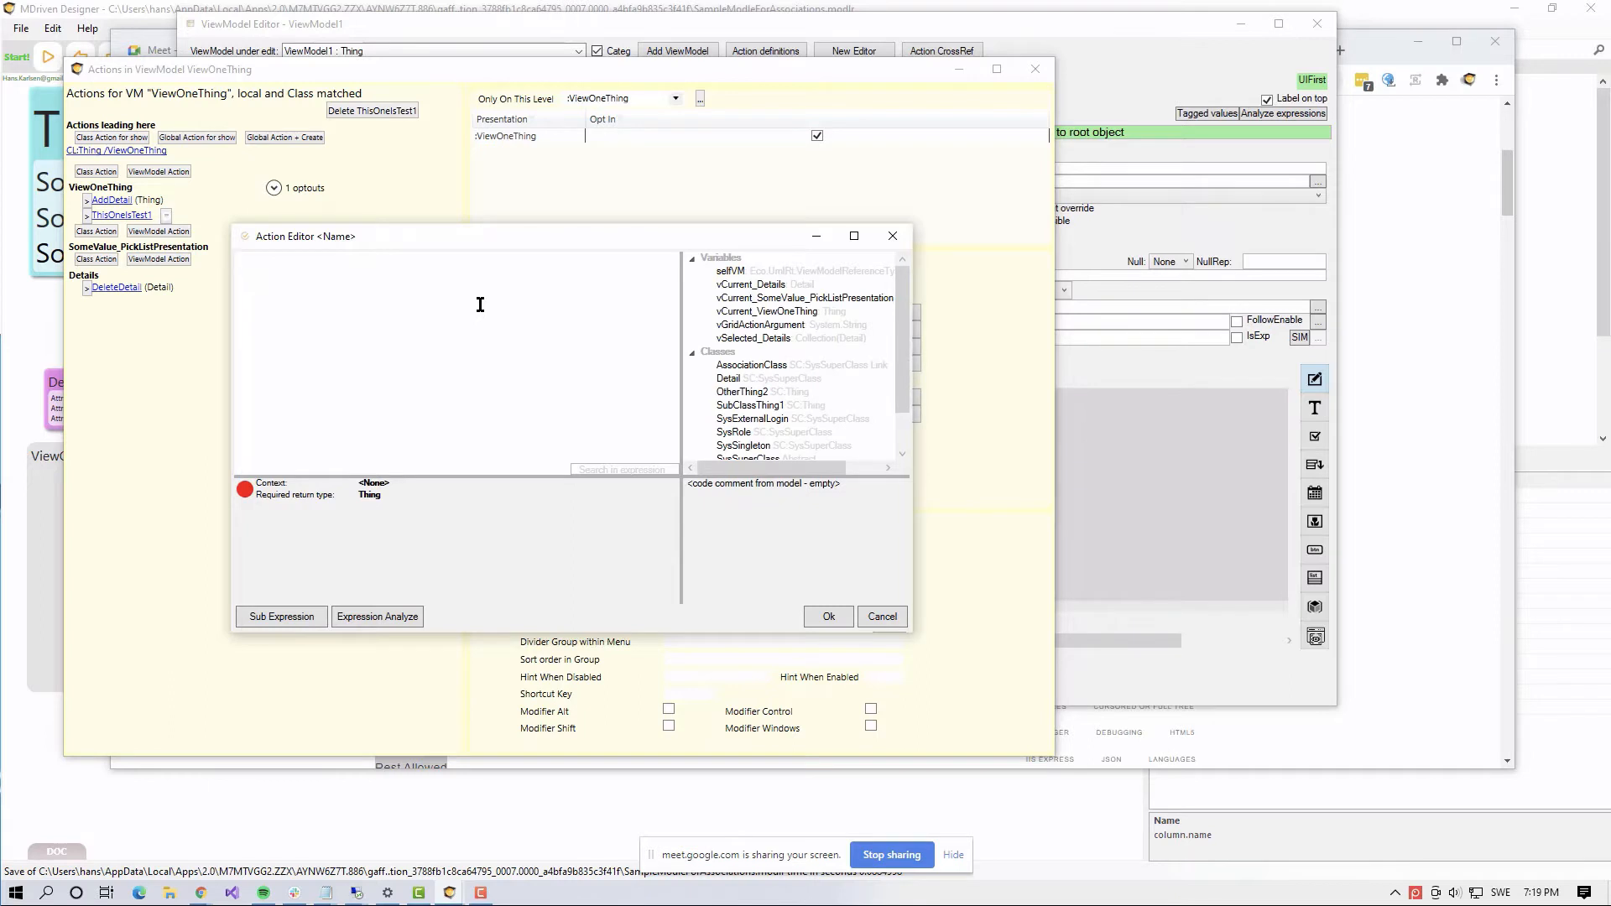
Step: Set ThisOneIsTest1's ViewModel root object expression to vCurrent_ViewOneThing
{"action": "type", "text": "vCu"}
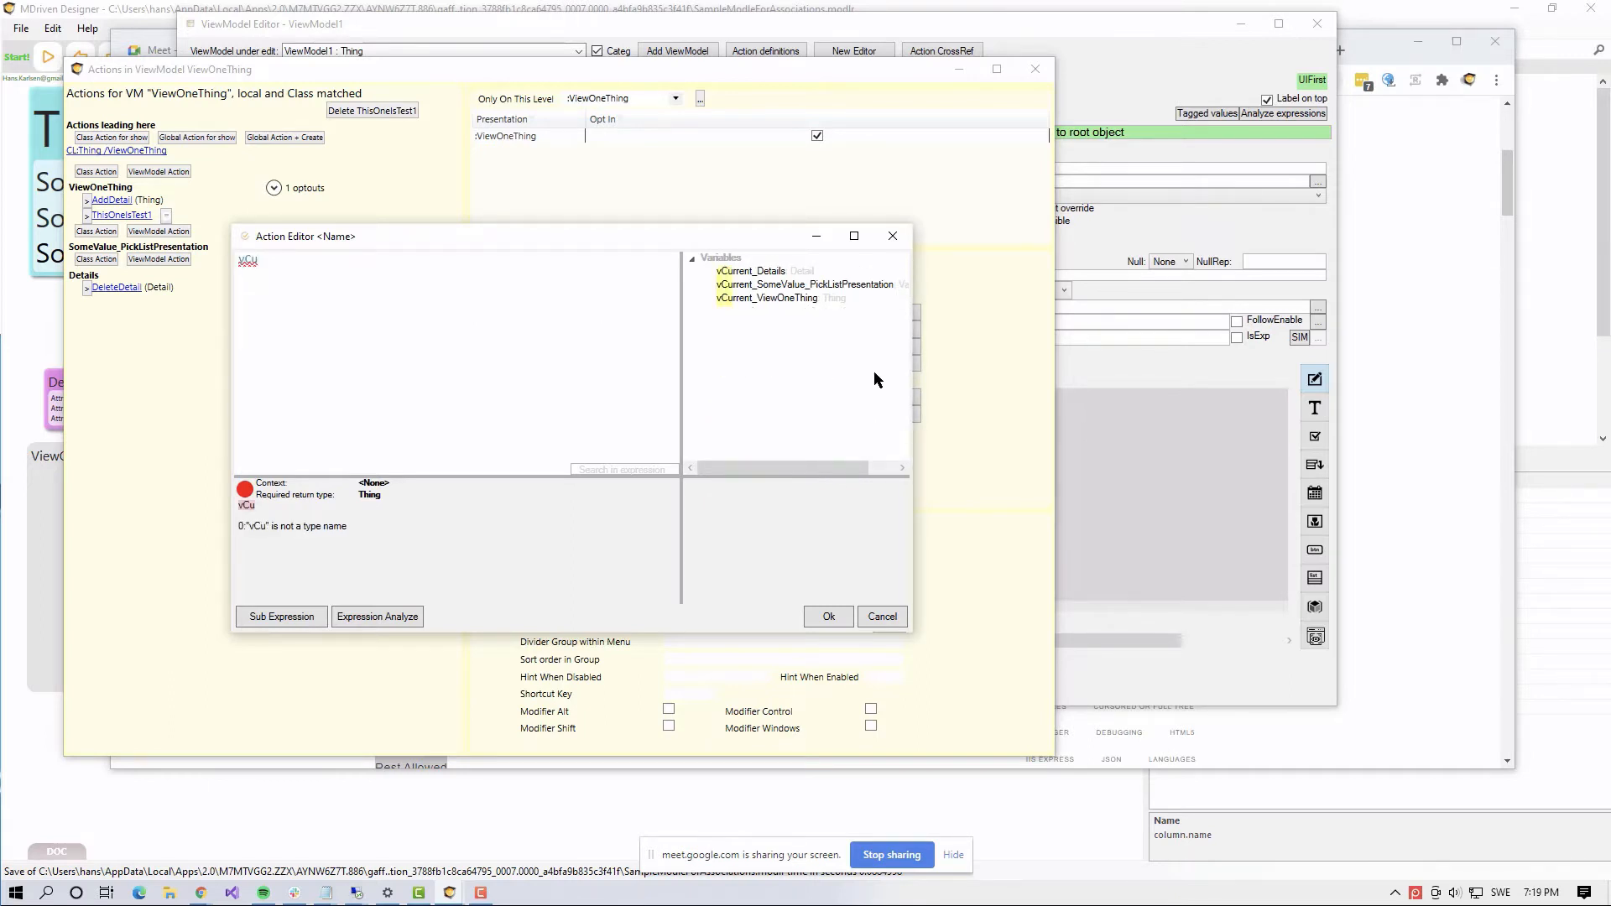
{"action": "mouse_move", "coordinate": [765, 299]}
{"action": "left_mouse_down"}
{"action": "mouse_move", "coordinate": [810, 296]}
{"action": "mouse_move", "coordinate": [776, 306]}
{"action": "left_mouse_up"}
{"action": "double_click", "coordinate": [776, 304]}
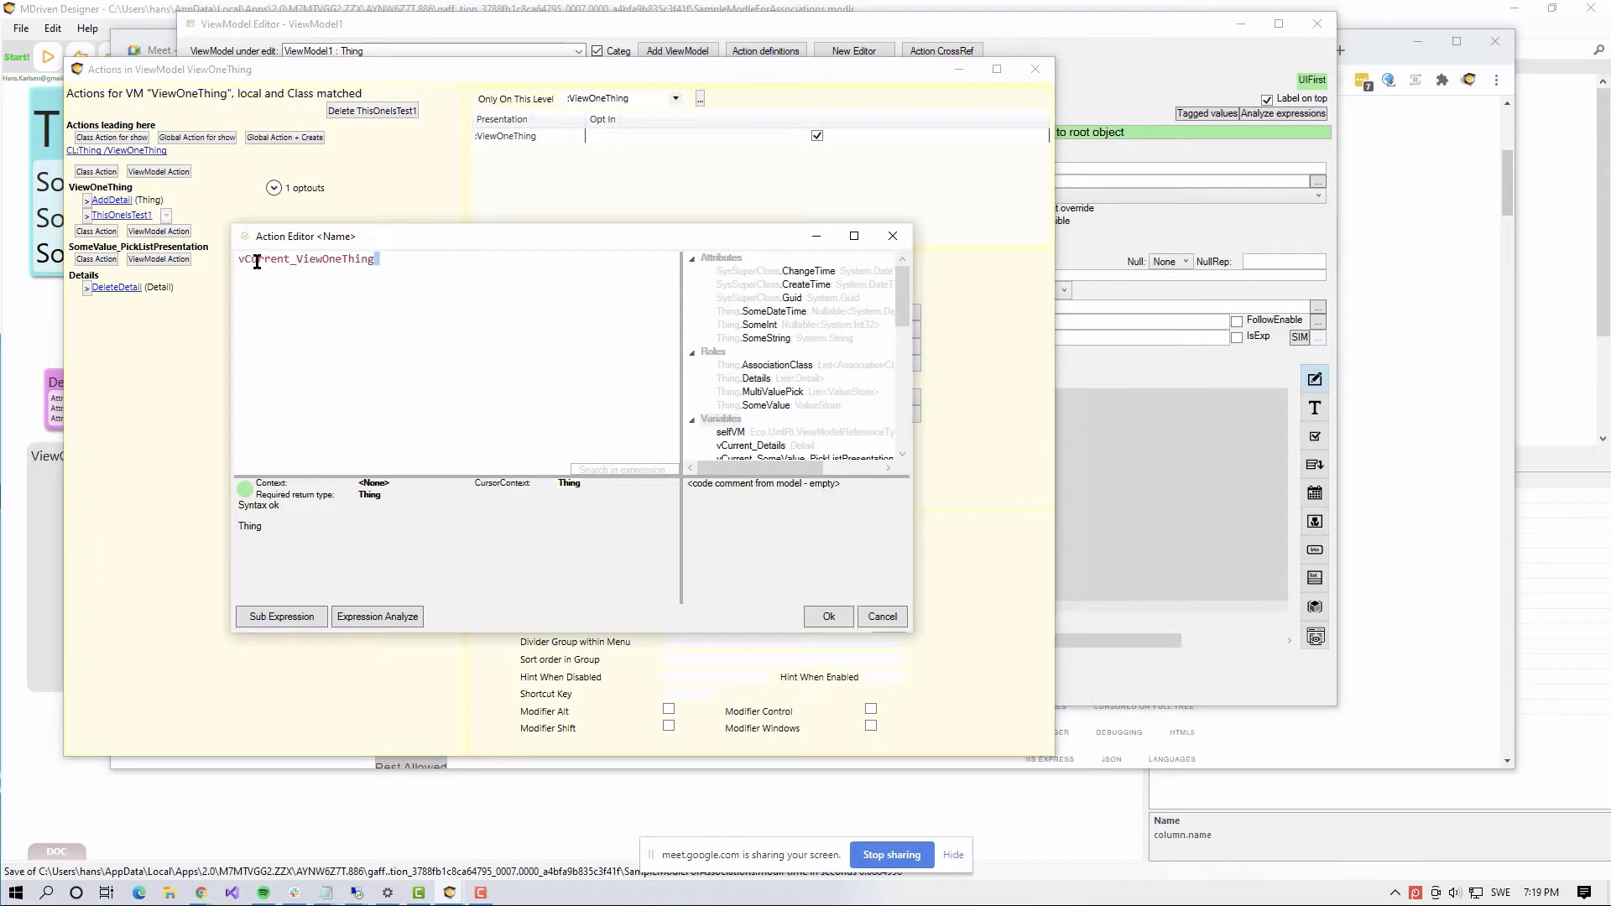
{"action": "left_click_drag", "start_coordinate": [418, 236], "coordinate": [459, 230]}
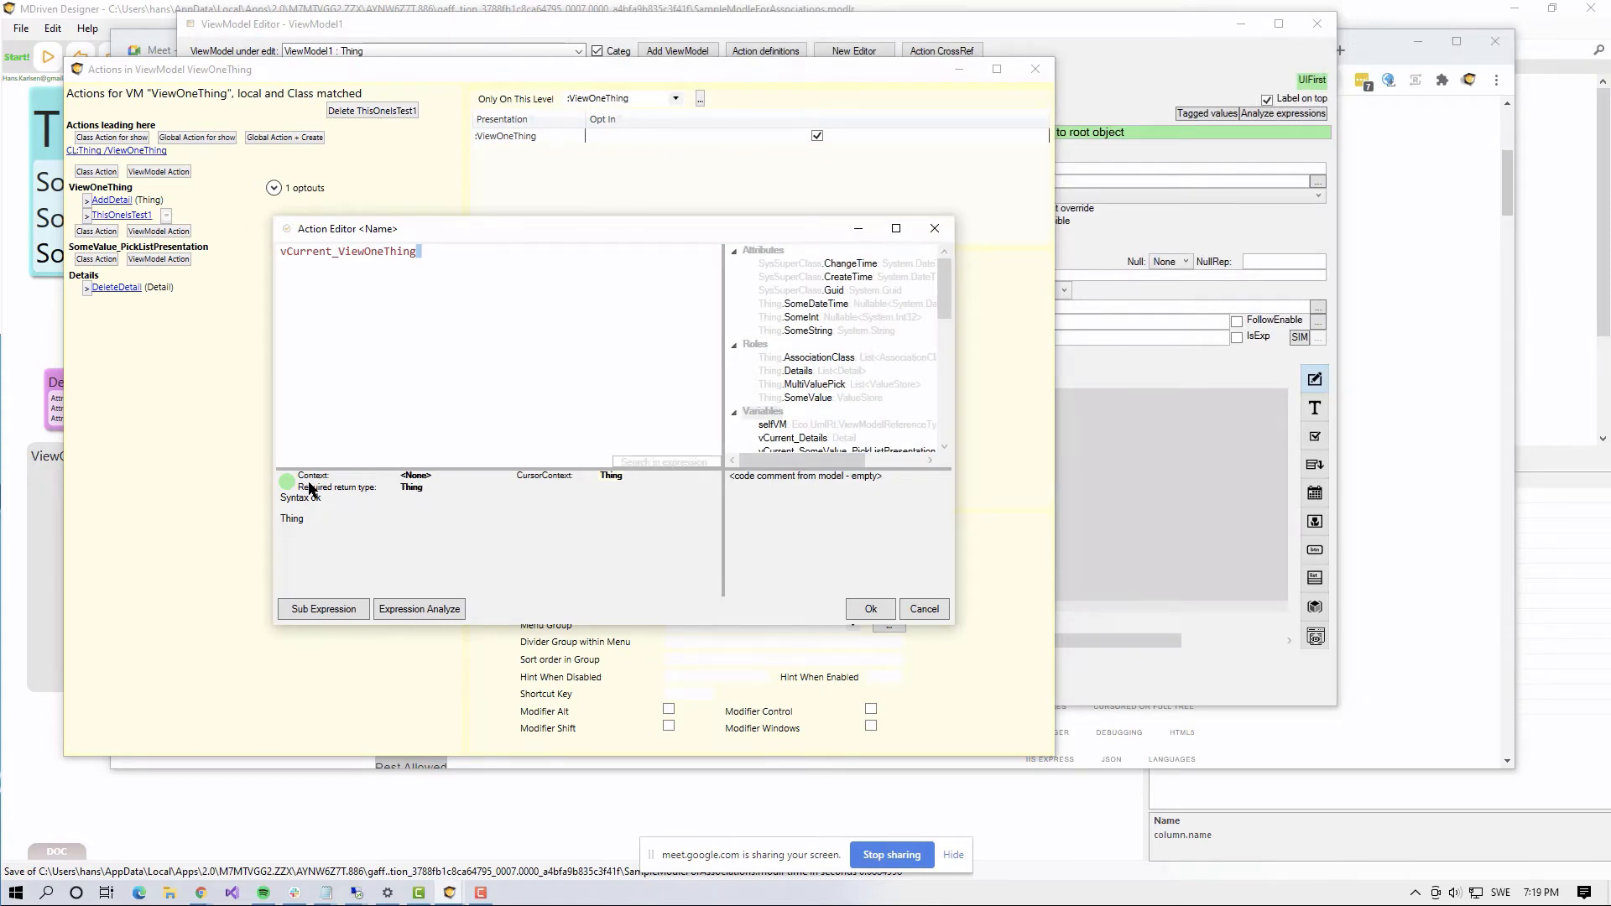
{"action": "left_click", "coordinate": [881, 611]}
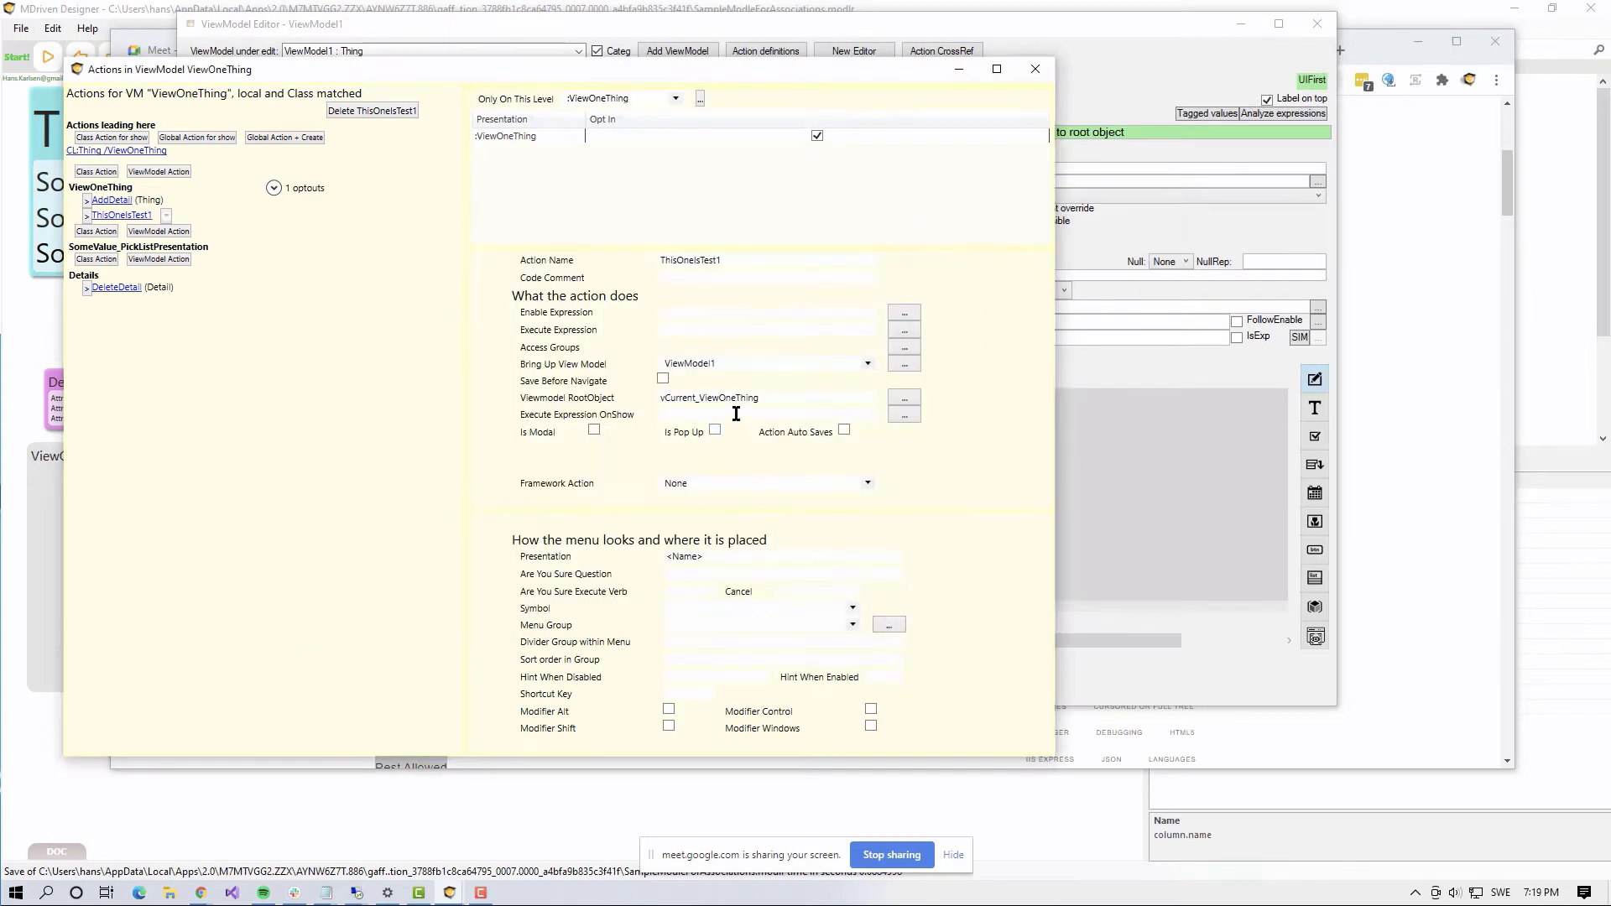
Step: Switch to the running WECPOF prototype and refresh its model without saving the changed data
{"action": "left_click", "coordinate": [674, 414]}
{"action": "left_click", "coordinate": [1143, 451]}
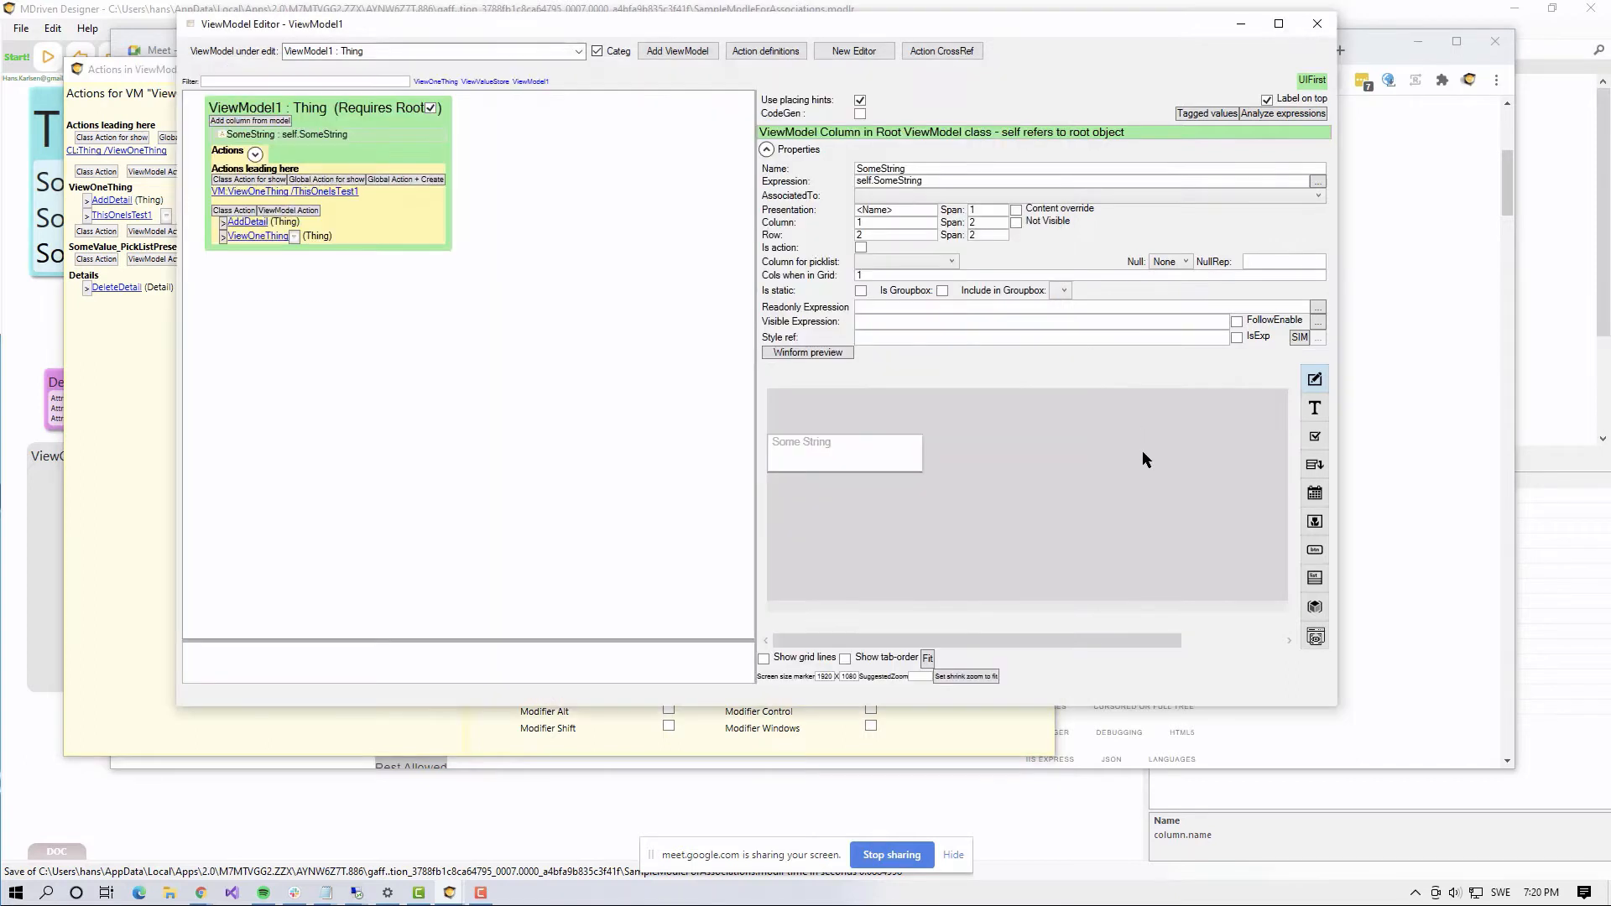
{"action": "key", "text": "alt+Tab"}
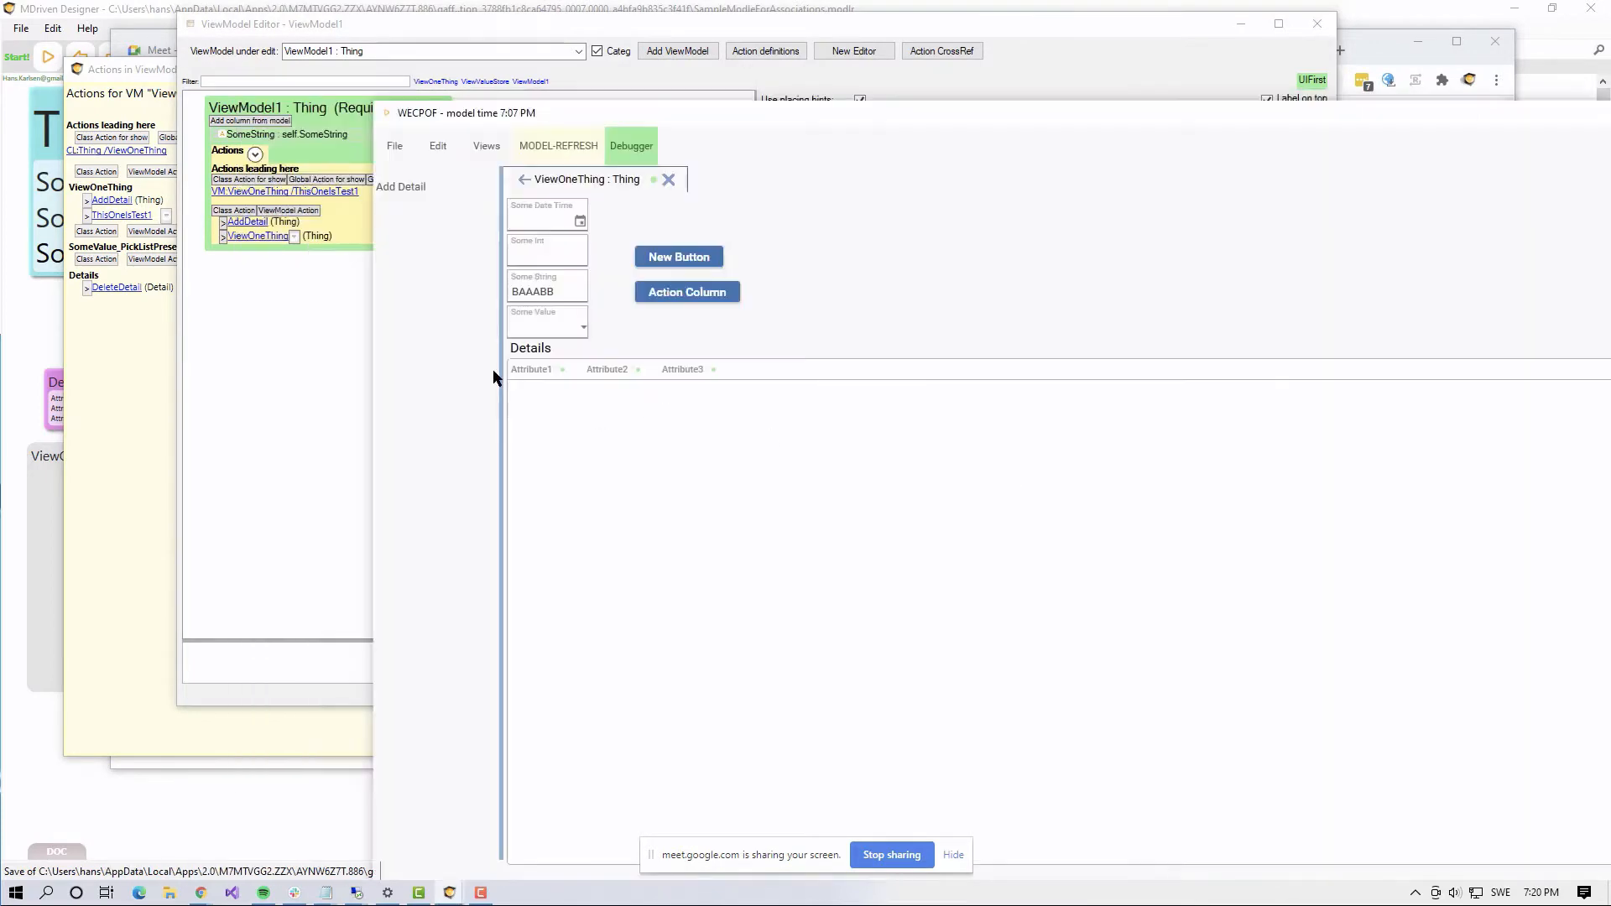
{"action": "left_click", "coordinate": [569, 148]}
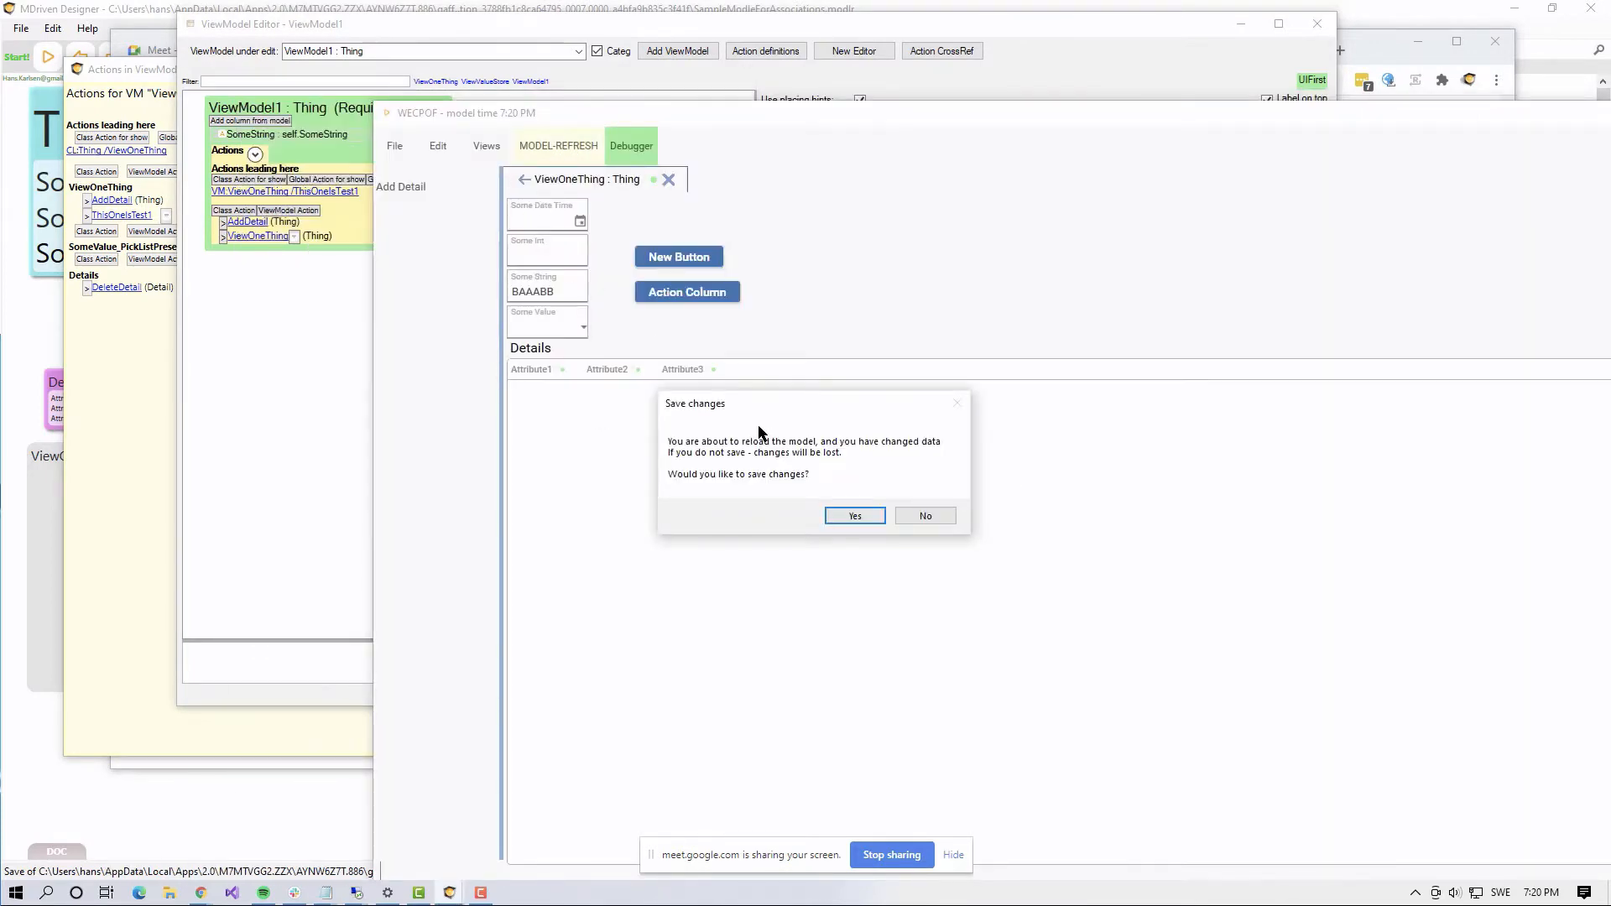
{"action": "left_click", "coordinate": [947, 513]}
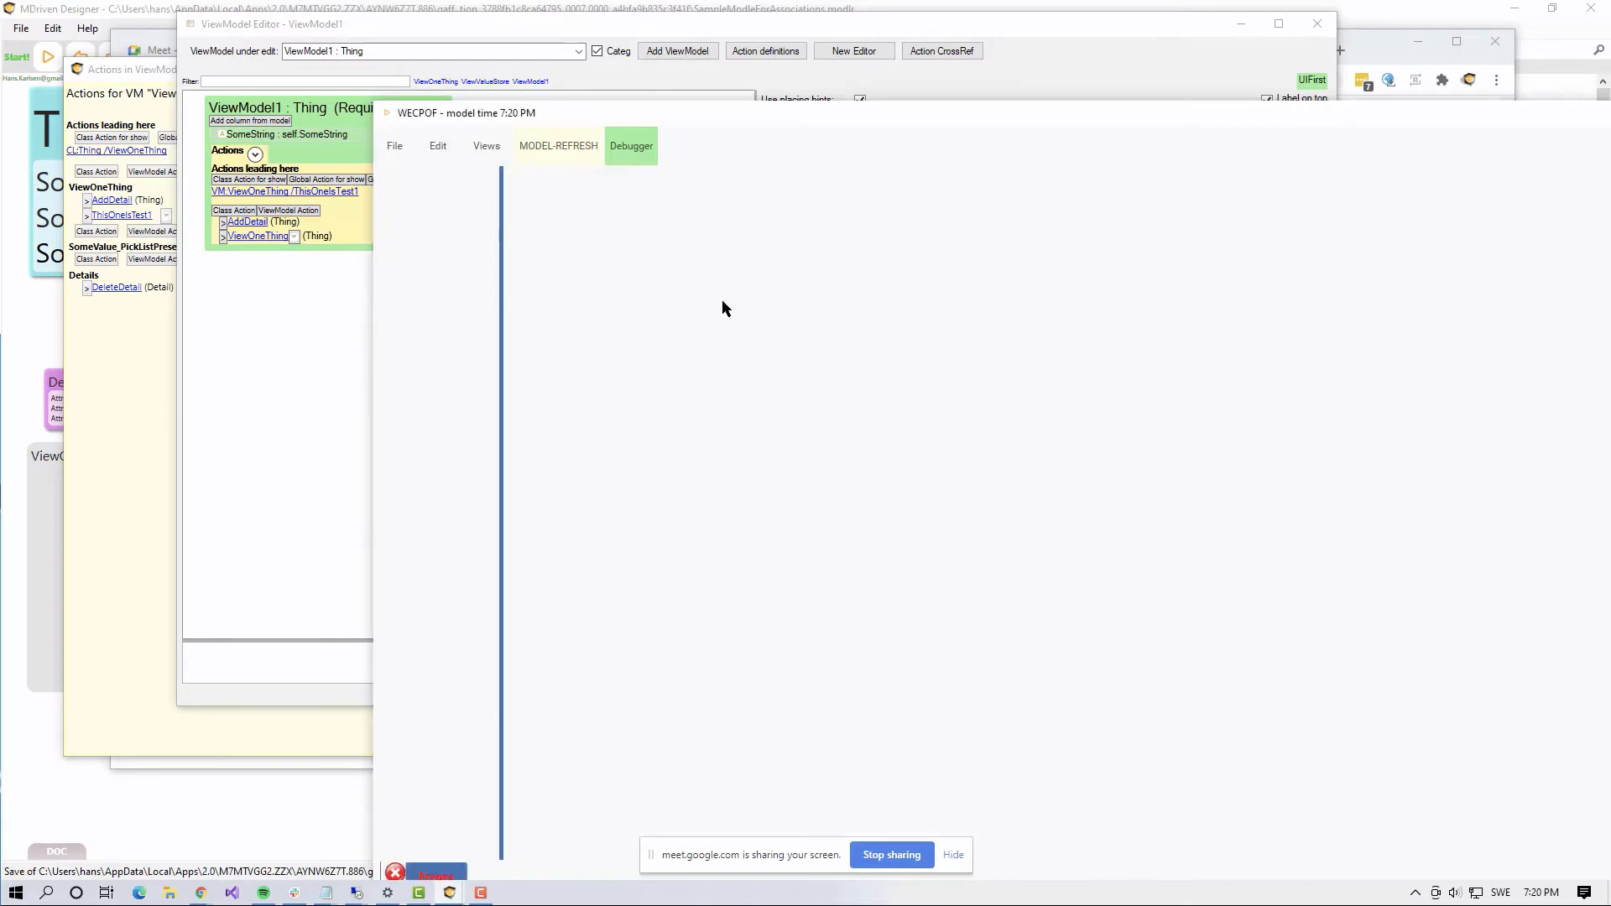
{"action": "left_click", "coordinate": [557, 151]}
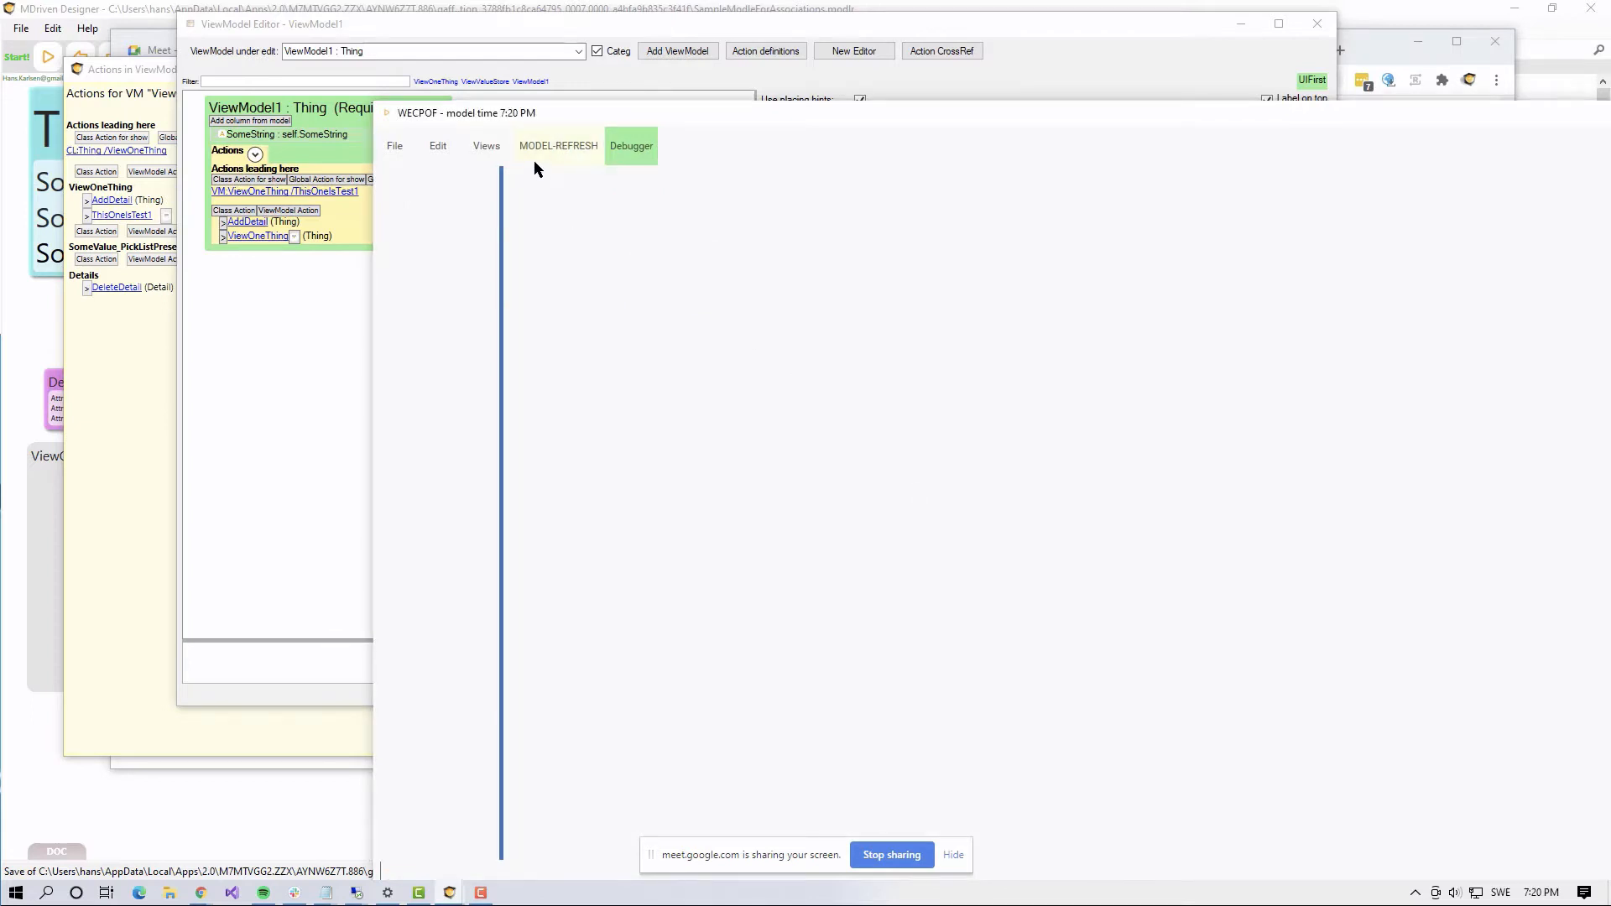
Step: Create and save a new Thing in the prototype's all-things view, and open it in ViewOneThing
{"action": "left_click", "coordinate": [474, 88]}
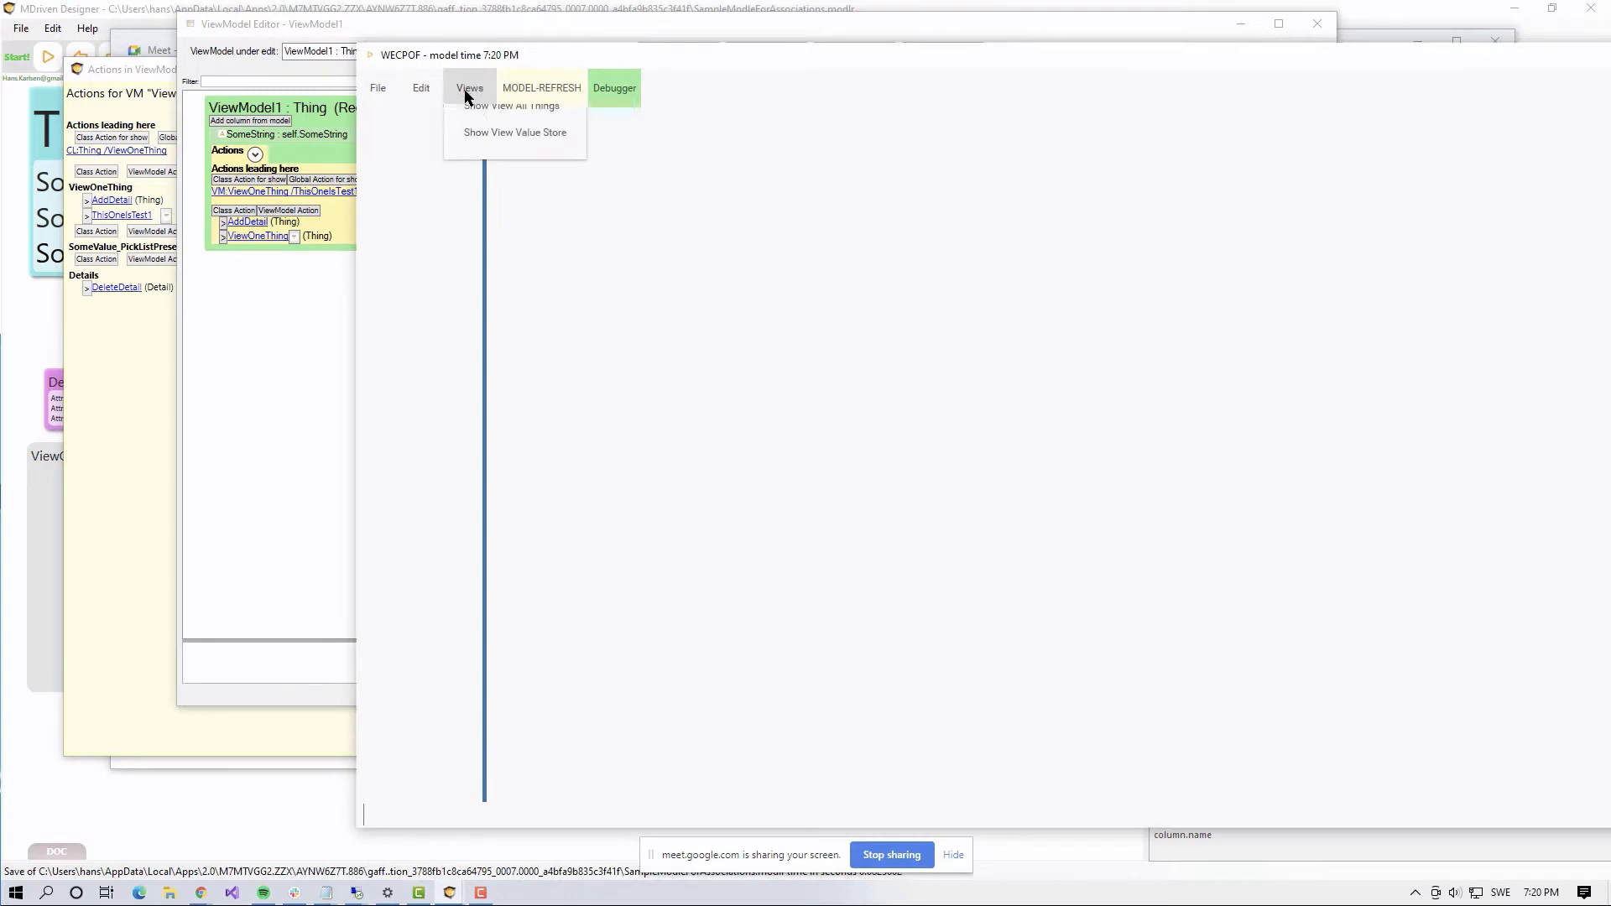
{"action": "left_click", "coordinate": [485, 141]}
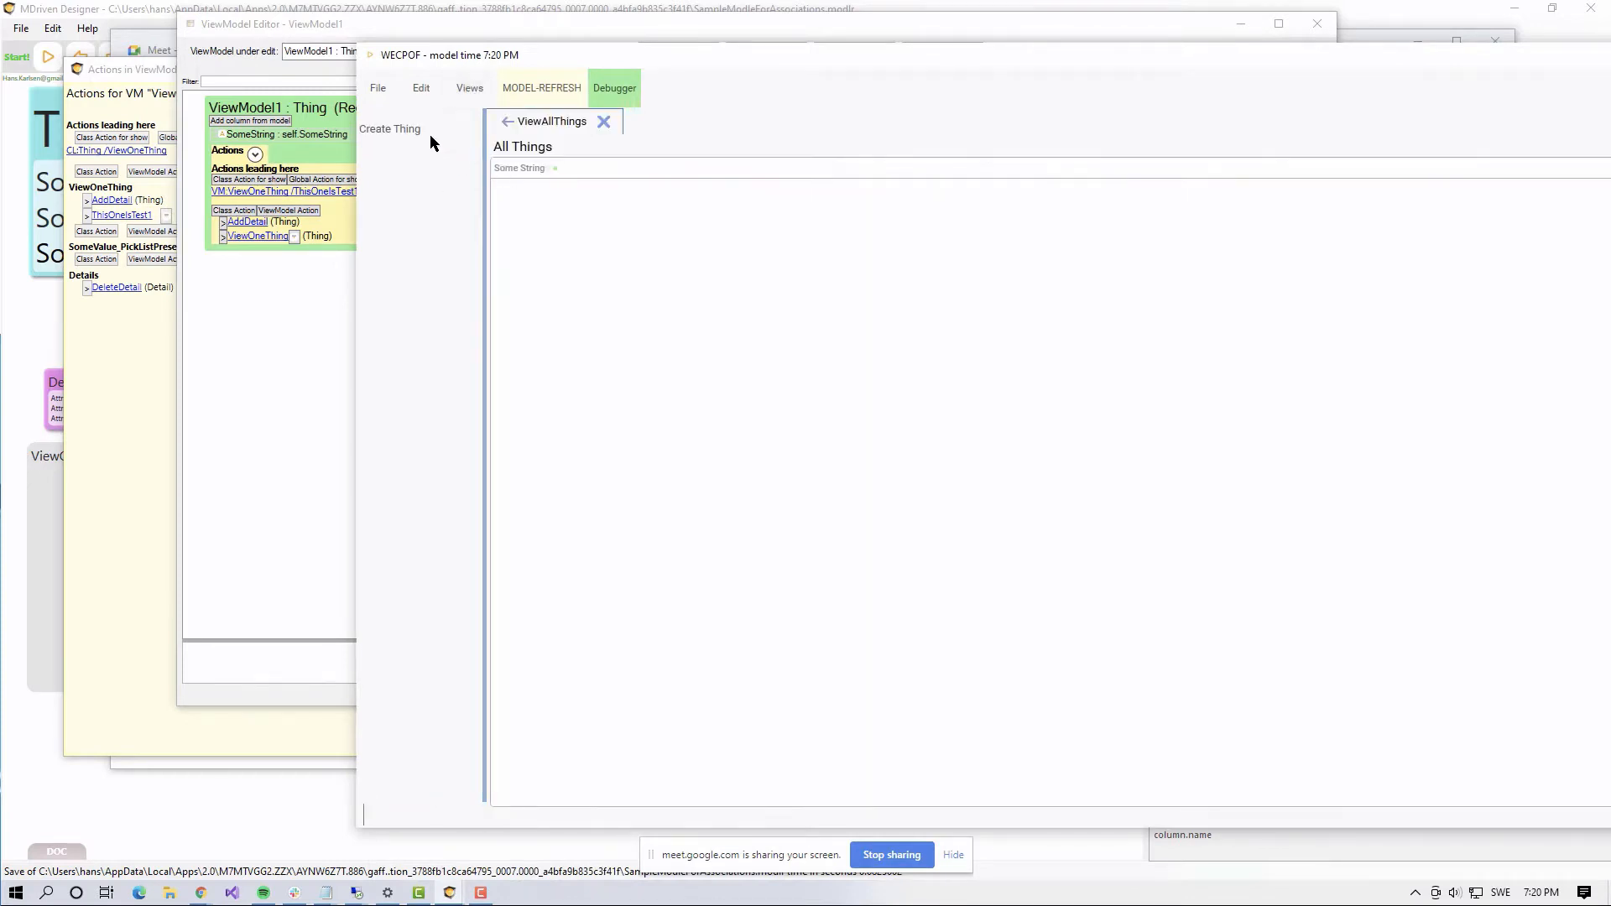
{"action": "left_click", "coordinate": [406, 130]}
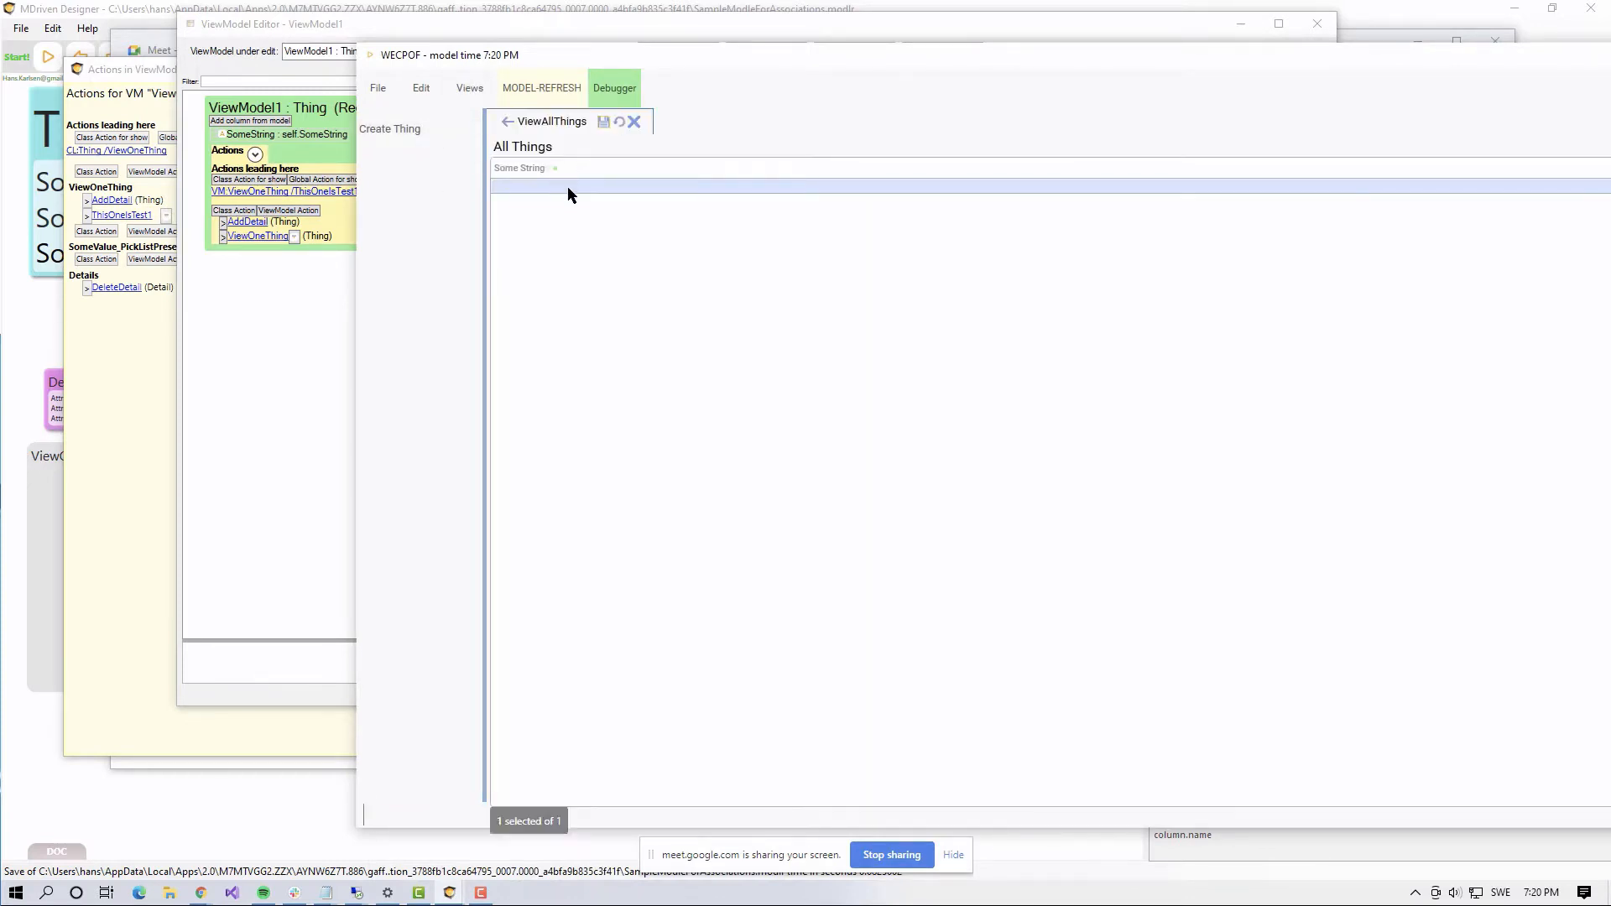
{"action": "left_click", "coordinate": [573, 193]}
{"action": "left_click", "coordinate": [604, 122]}
{"action": "left_click", "coordinate": [573, 190]}
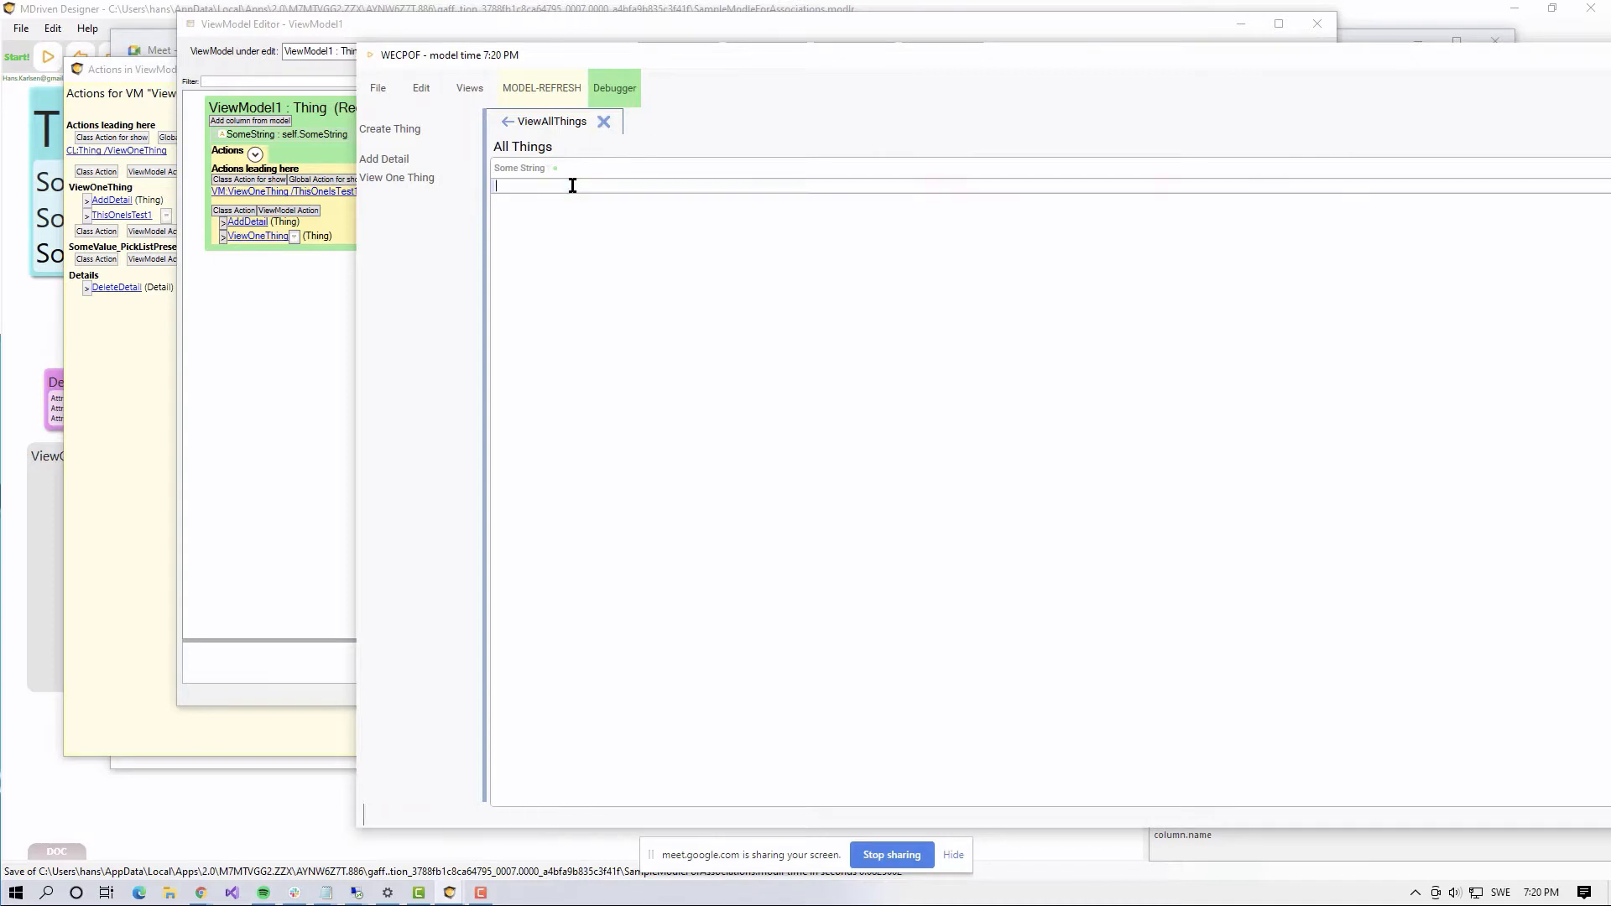
{"action": "left_click", "coordinate": [389, 179]}
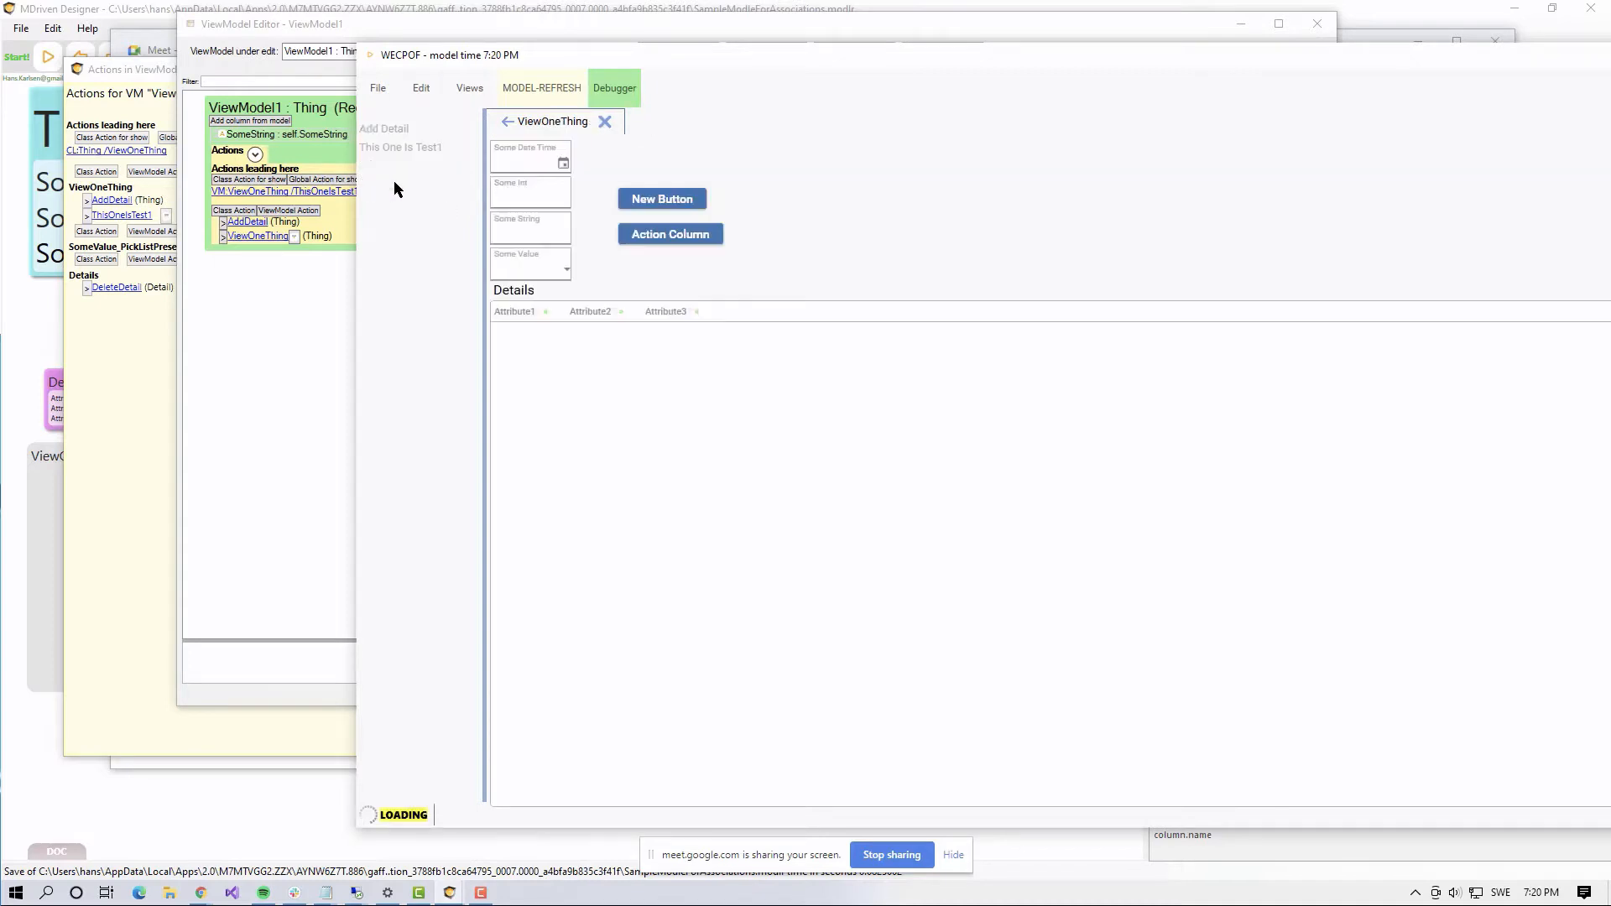
Step: Run New Button and Action Column on the Thing, and test This One Is Test1 before going back to ViewOneThing
{"action": "left_click", "coordinate": [662, 202]}
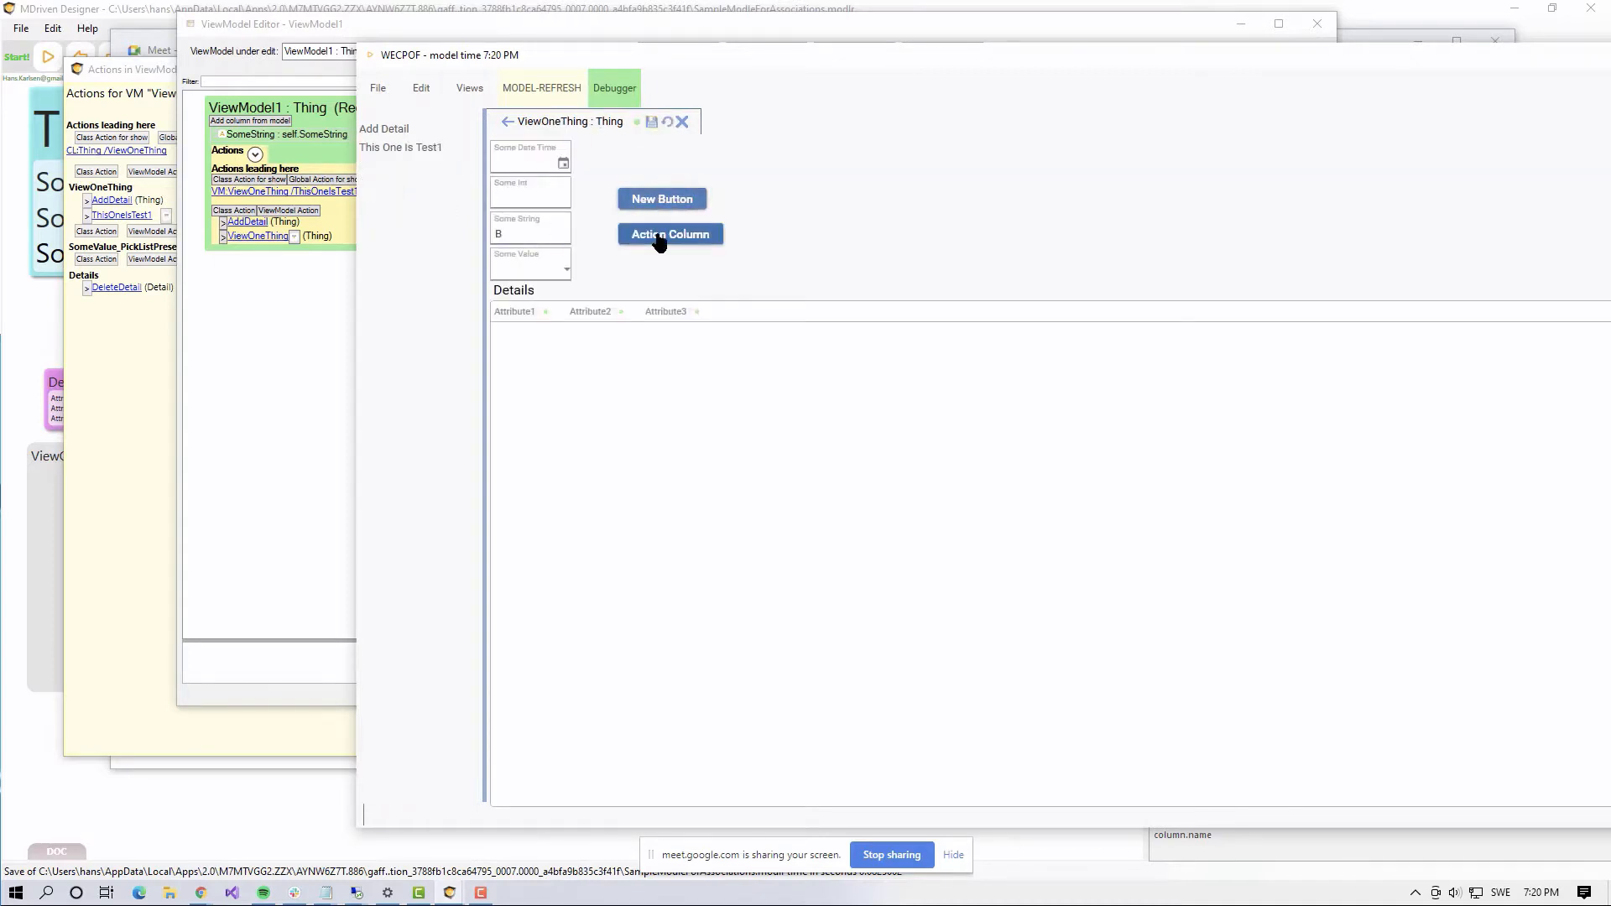
{"action": "left_click", "coordinate": [658, 234]}
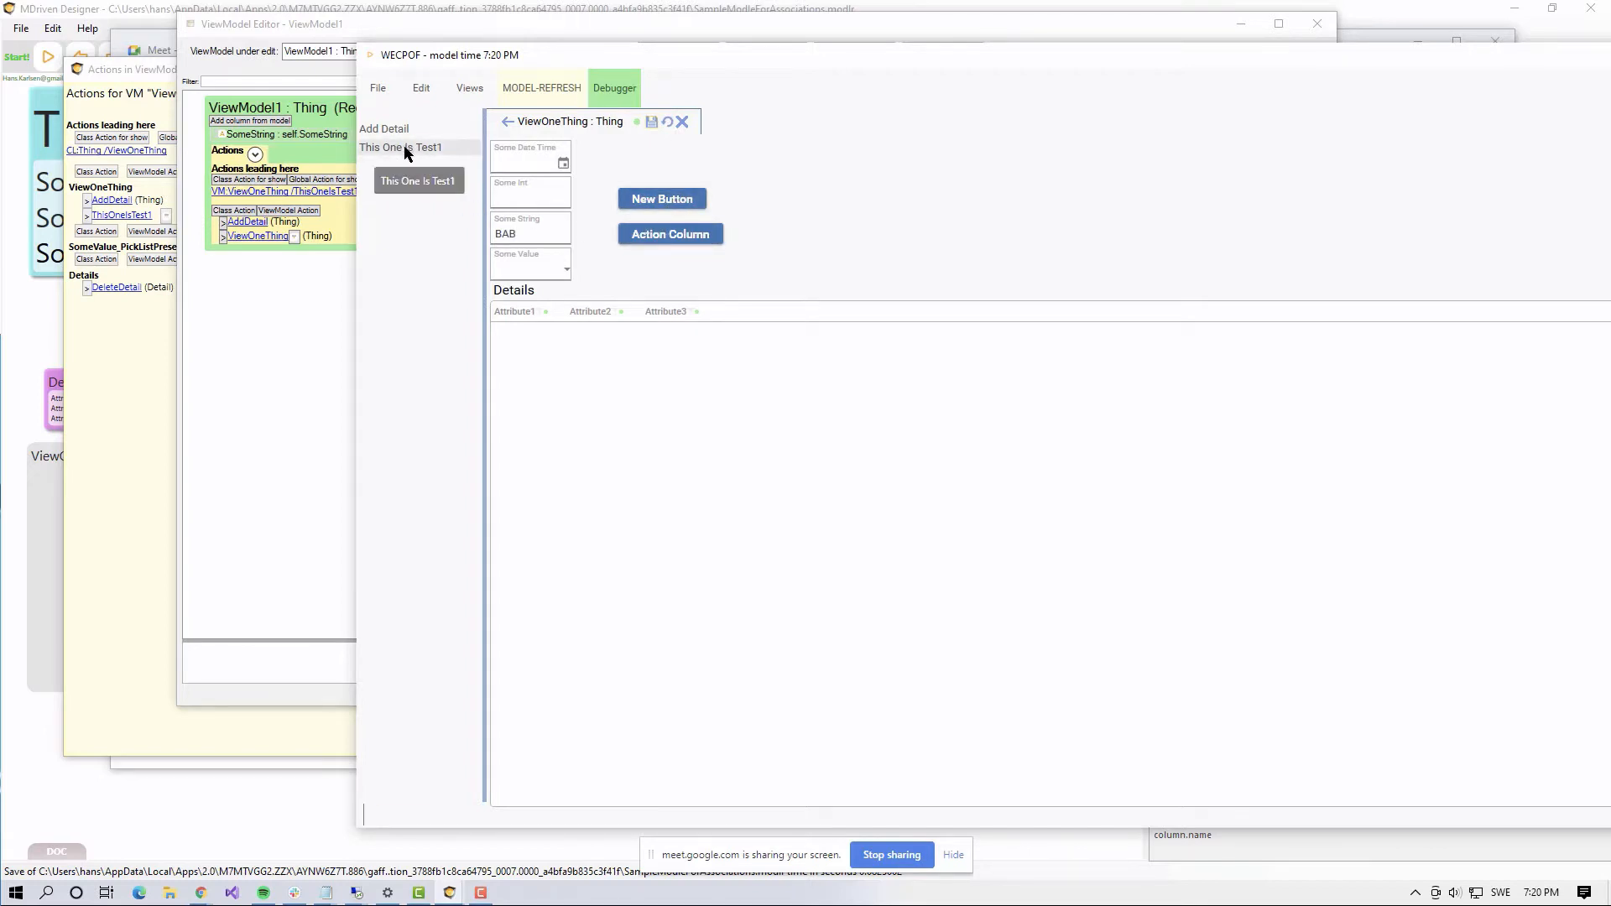
{"action": "left_click", "coordinate": [405, 149]}
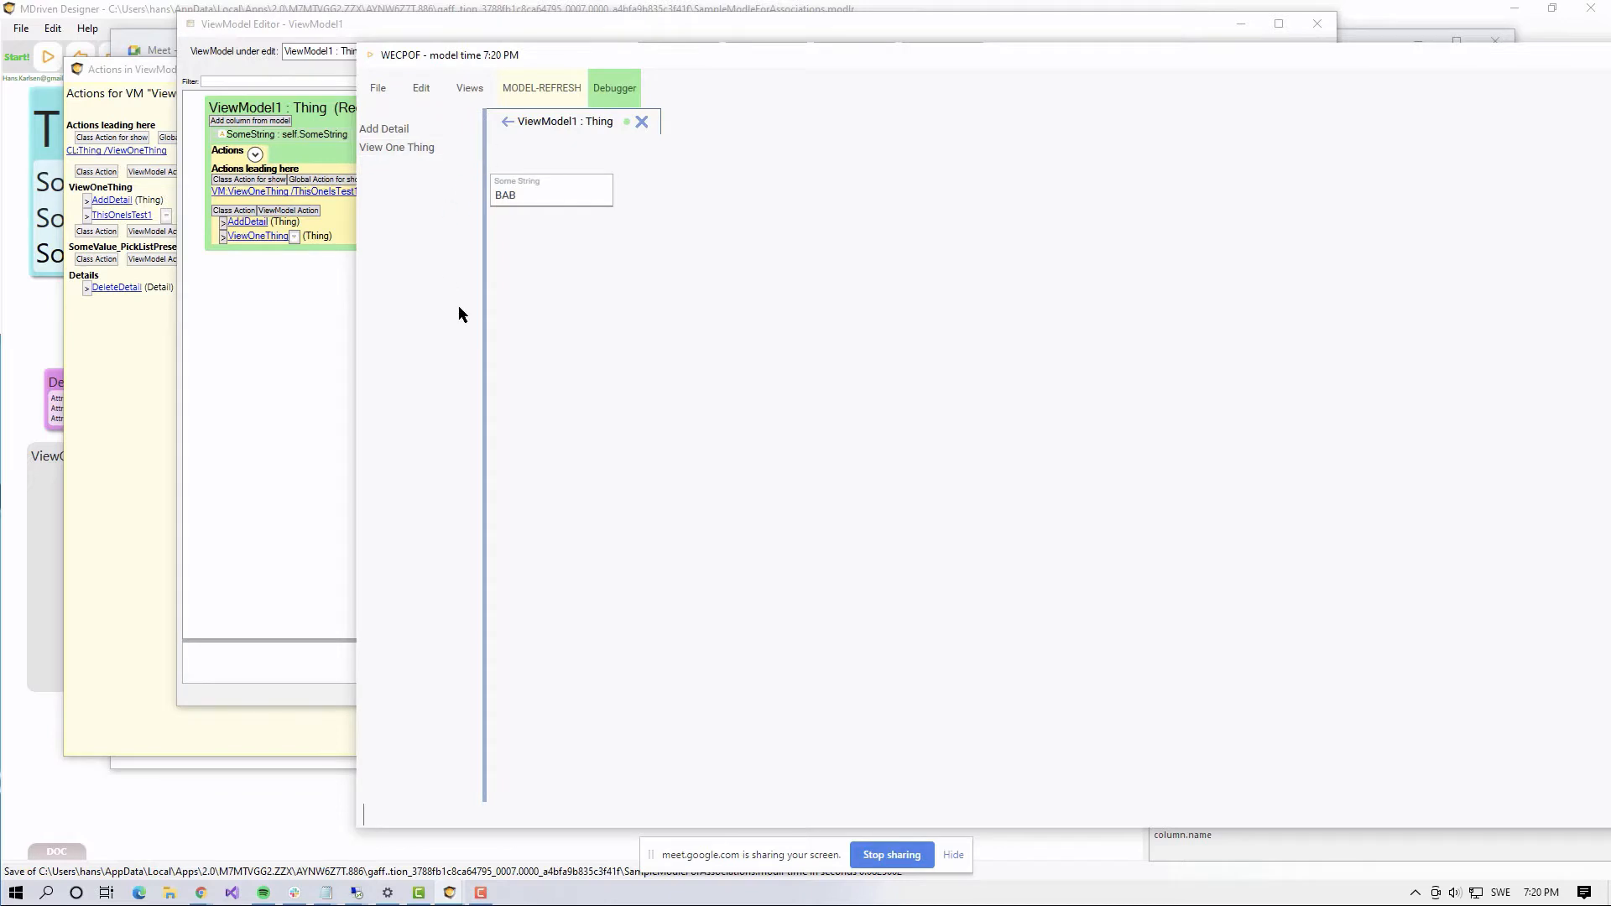
{"action": "left_click", "coordinate": [506, 124]}
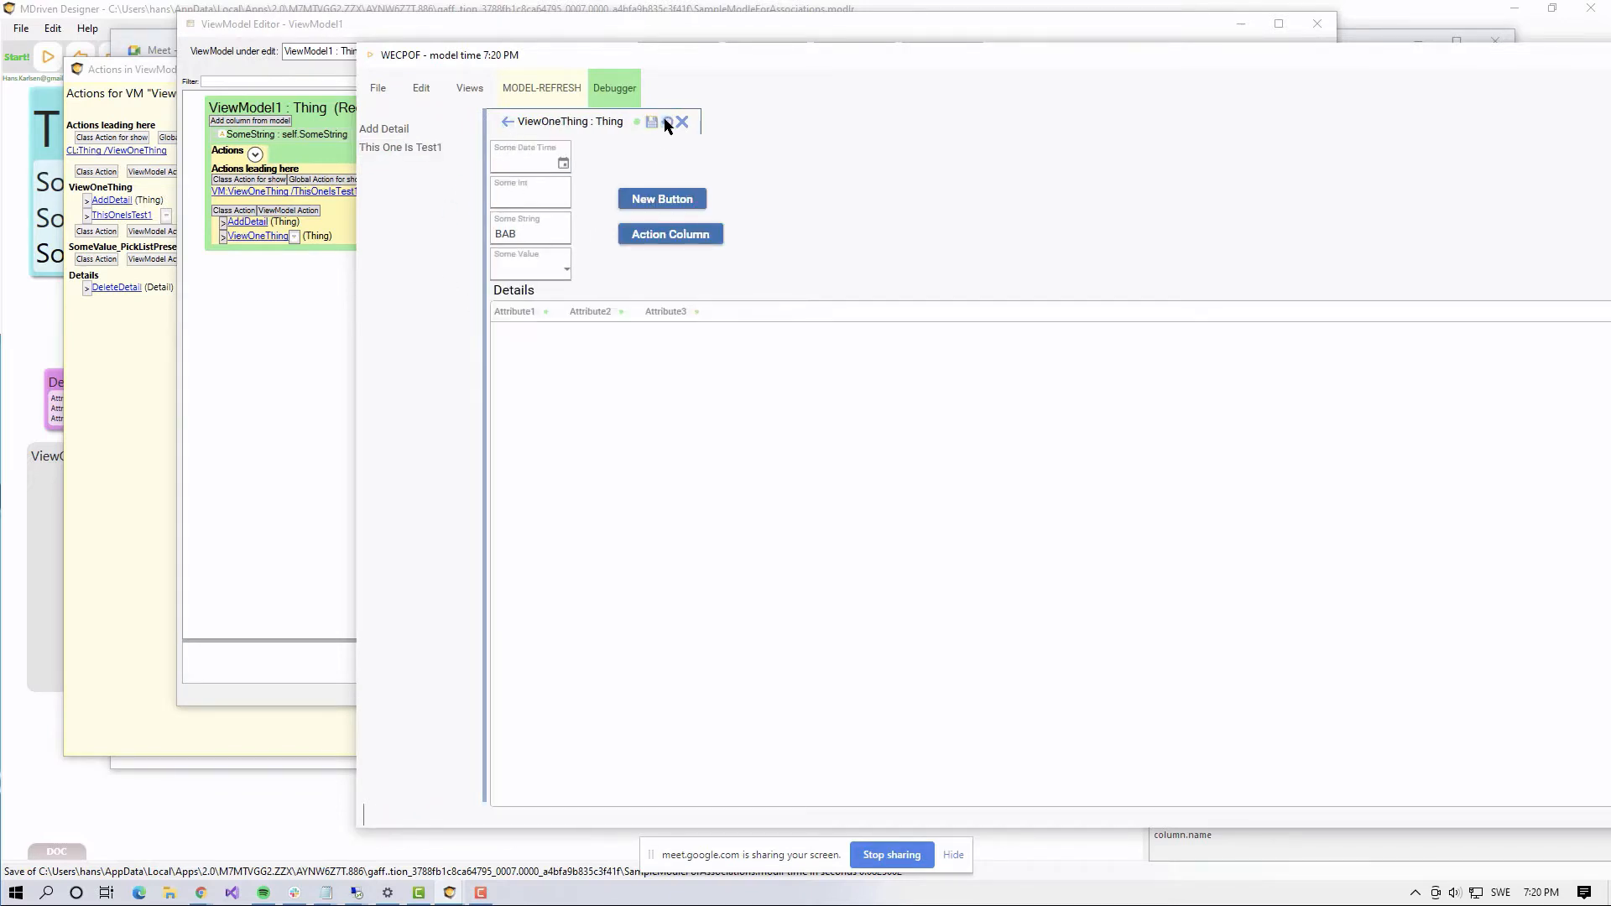
Step: Switch back to the ViewOneThing actions window and make the ThisOneIsTest1 action modal
{"action": "key", "text": "alt+Tab"}
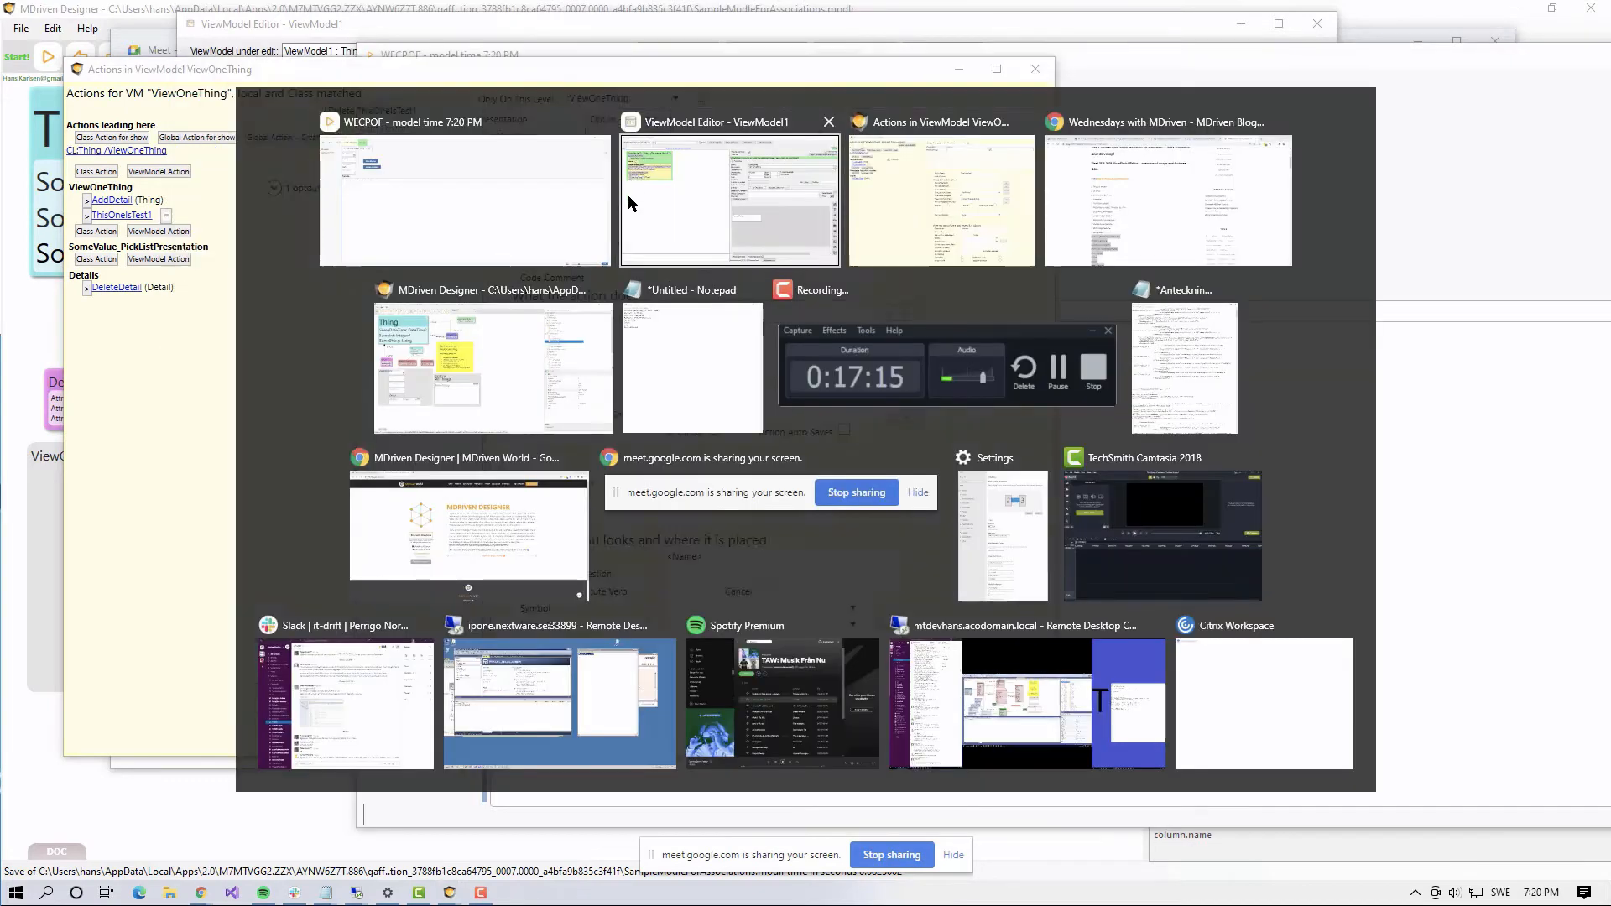
{"action": "left_click", "coordinate": [627, 194]}
{"action": "left_click", "coordinate": [594, 431]}
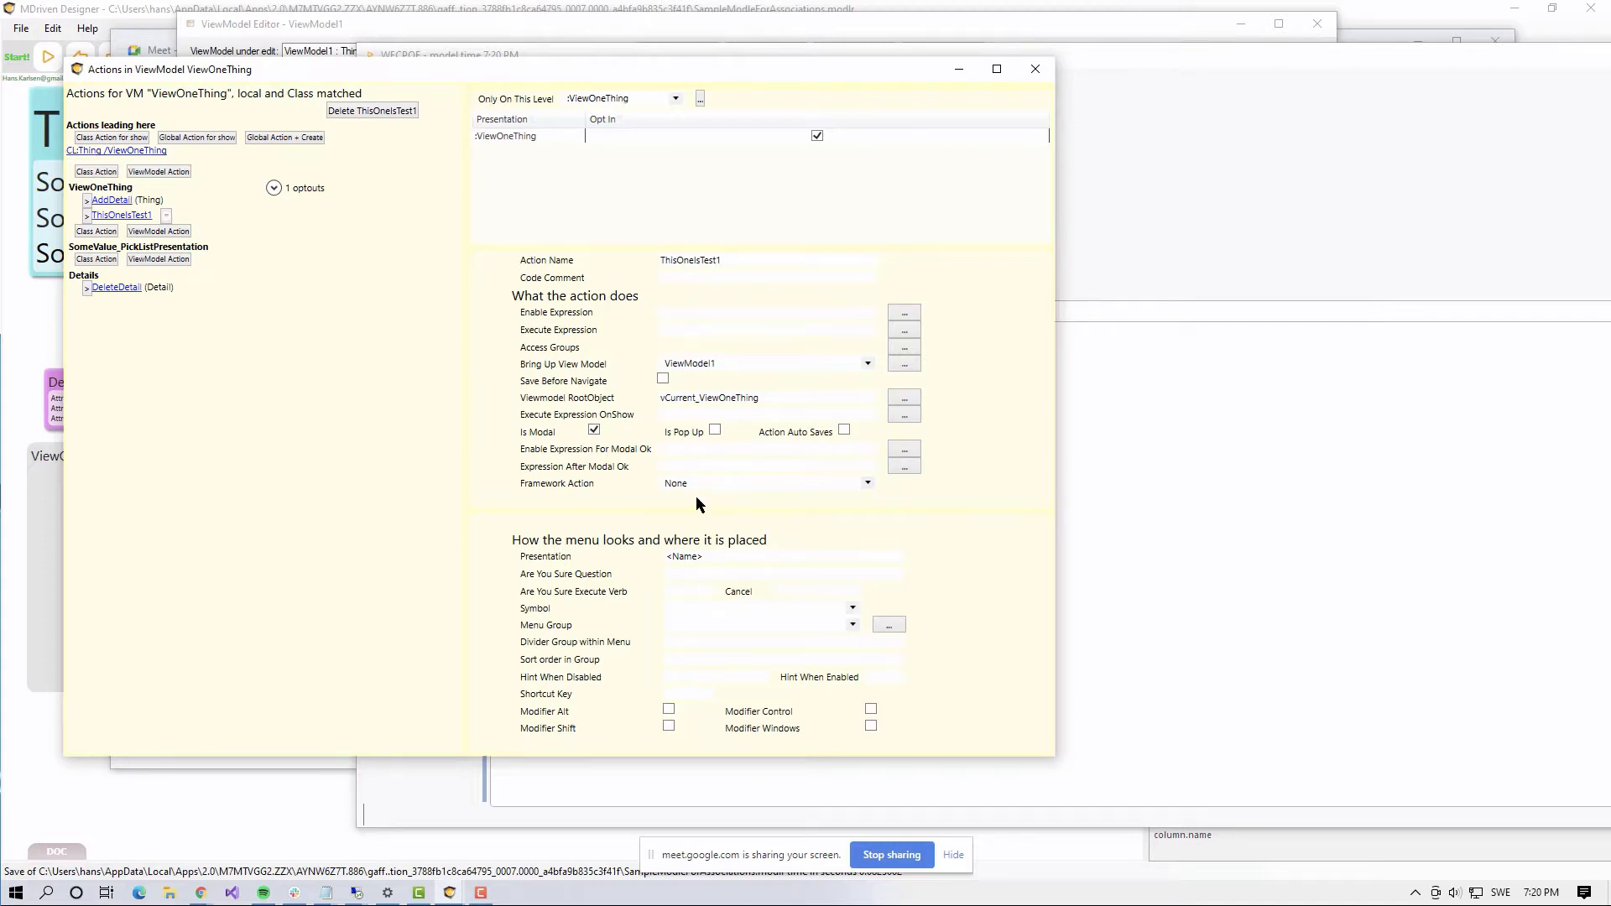
{"action": "left_click_drag", "start_coordinate": [765, 64], "coordinate": [763, 45]}
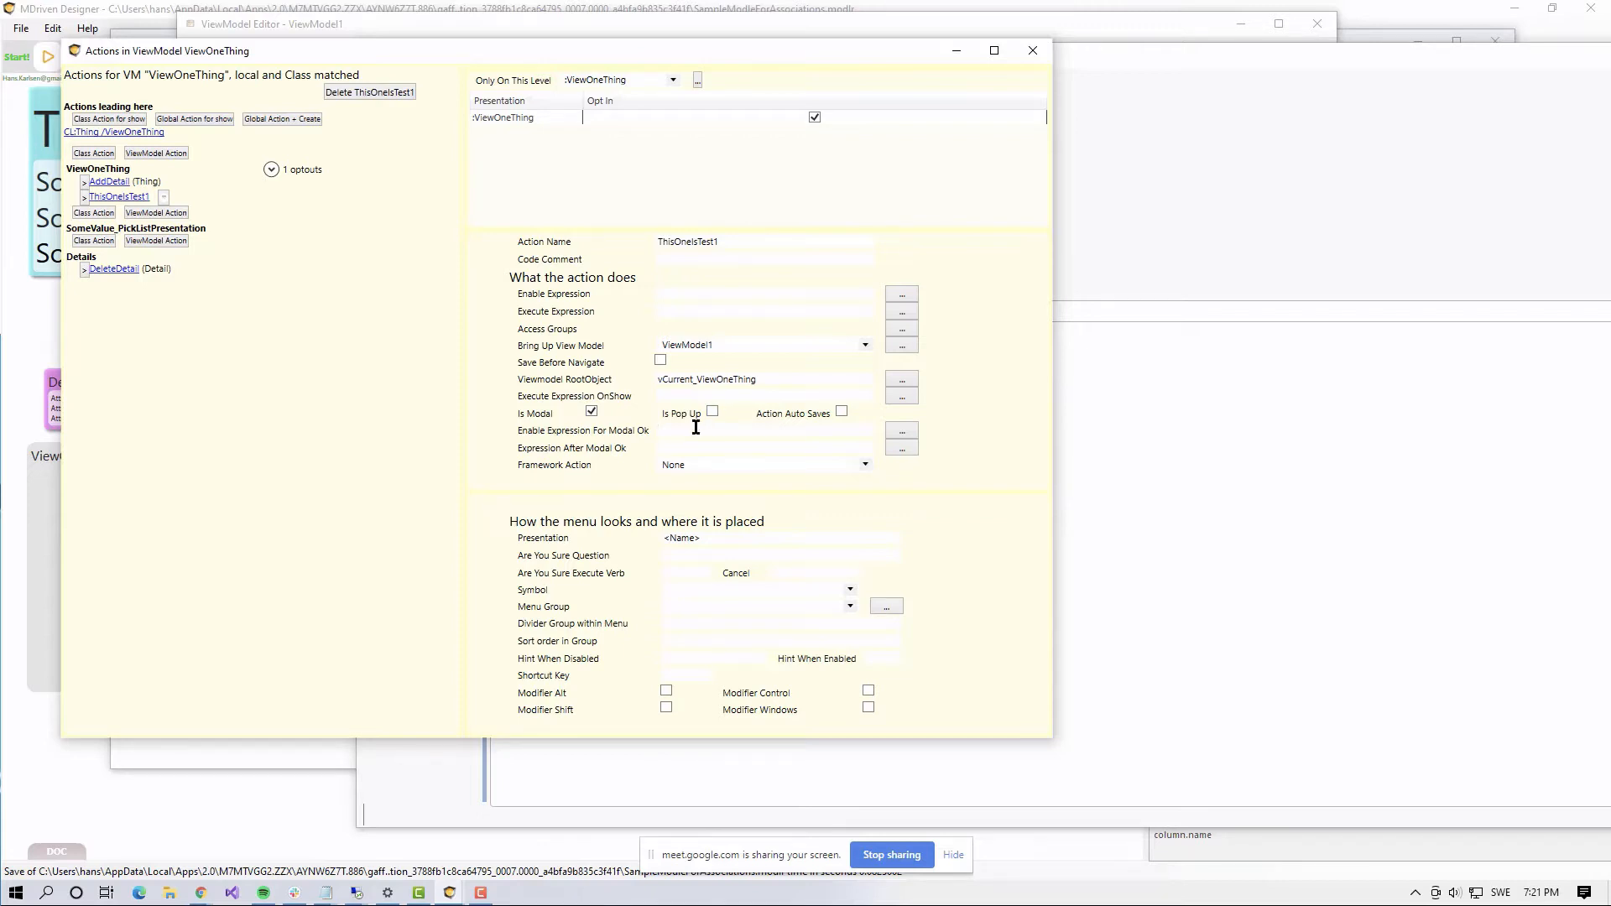
{"action": "left_click", "coordinate": [902, 432]}
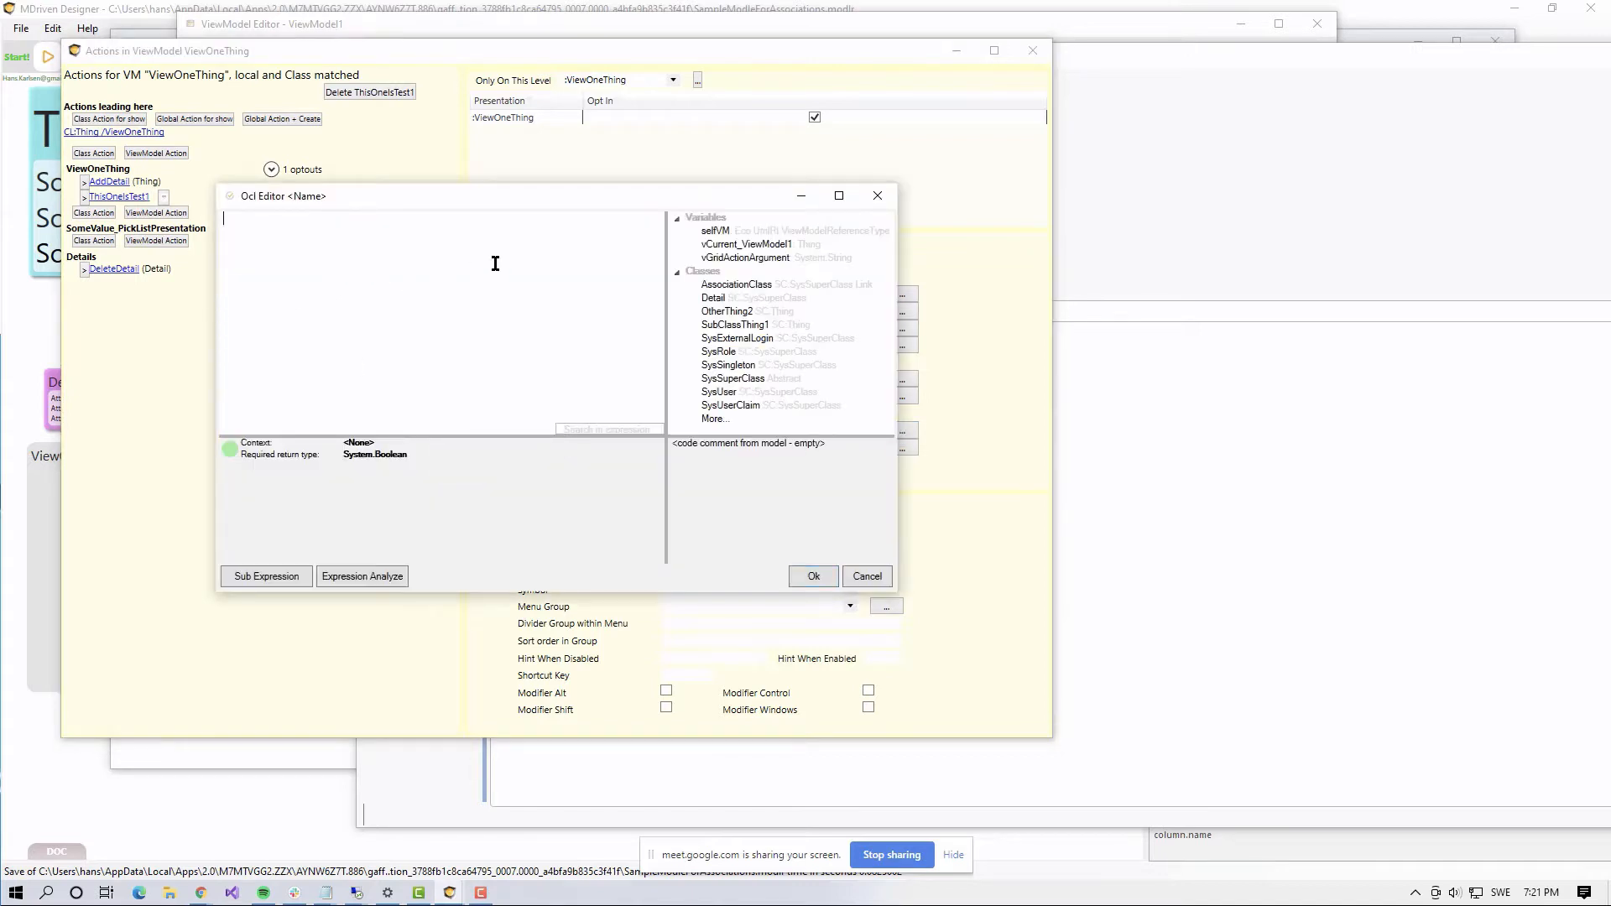
{"action": "double_click", "coordinate": [755, 244]}
{"action": "left_click", "coordinate": [406, 225]}
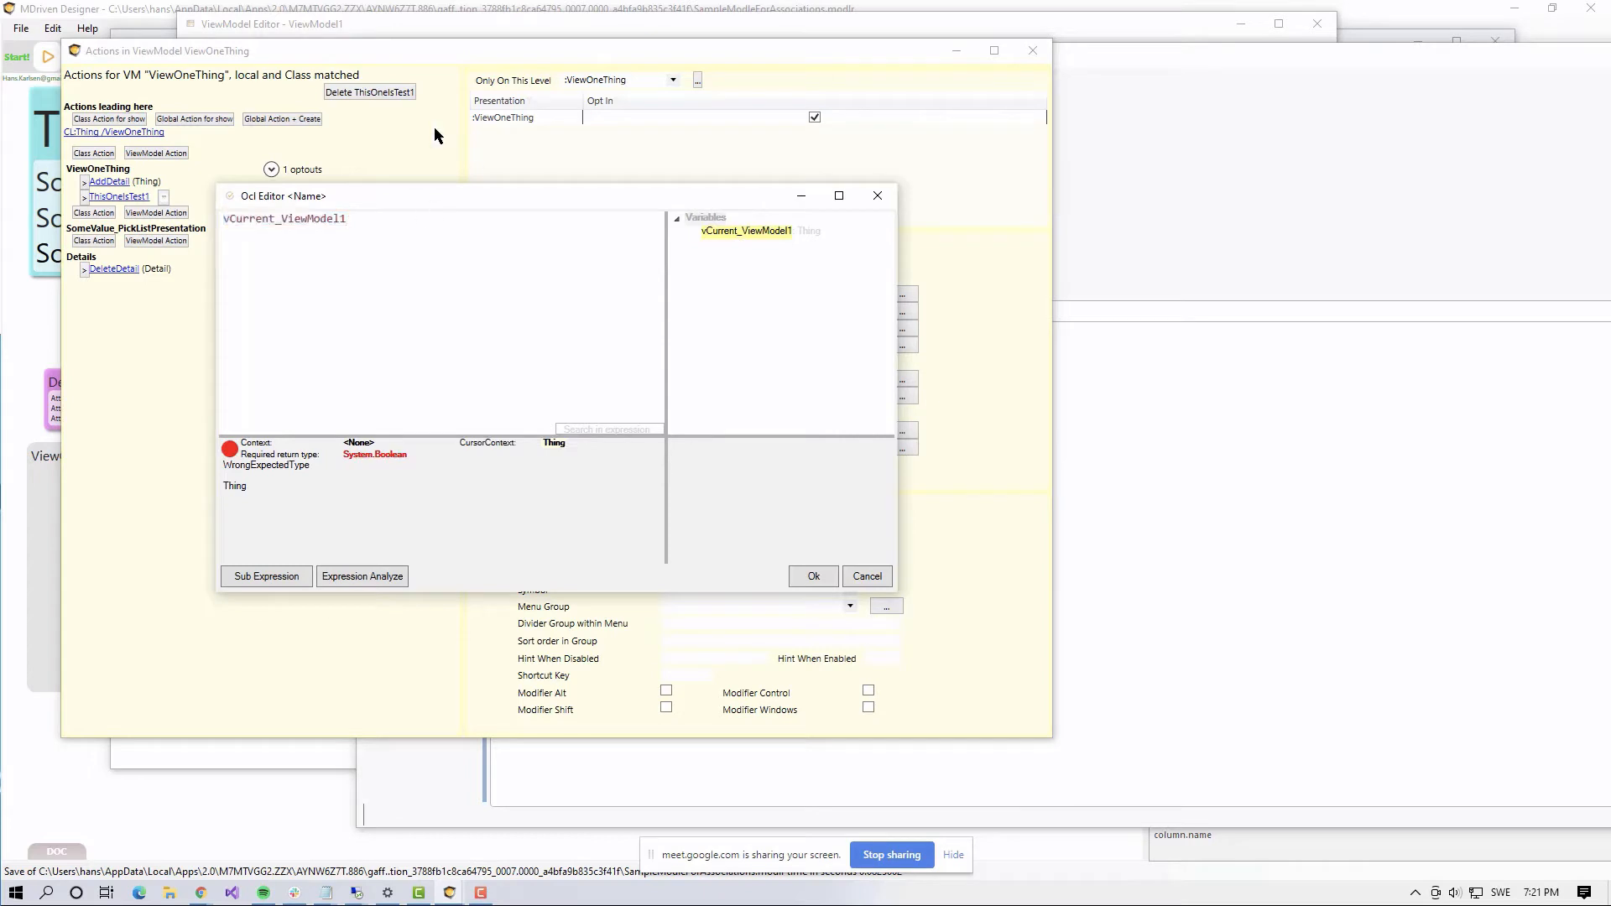
{"action": "key", "text": "BackSpace"}
{"action": "type", "text": ".Sp.e"}
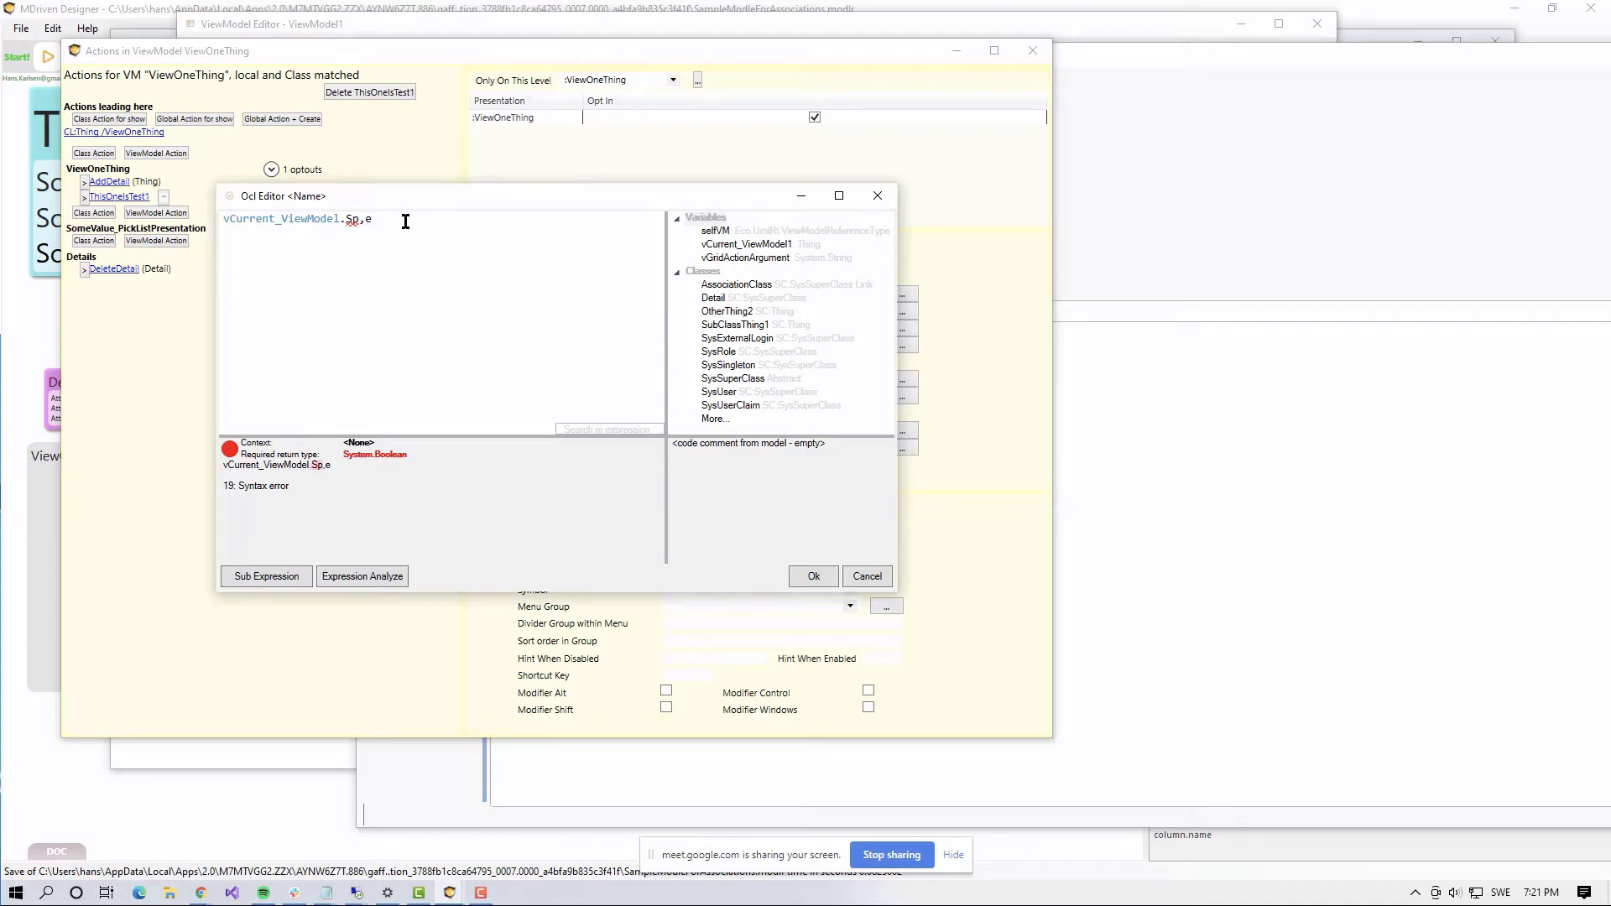
{"action": "key", "text": "BackSpace"}
{"action": "key", "text": "BackSpace"}
{"action": "key", "text": "BackSpace"}
{"action": "type", "text": "ome"}
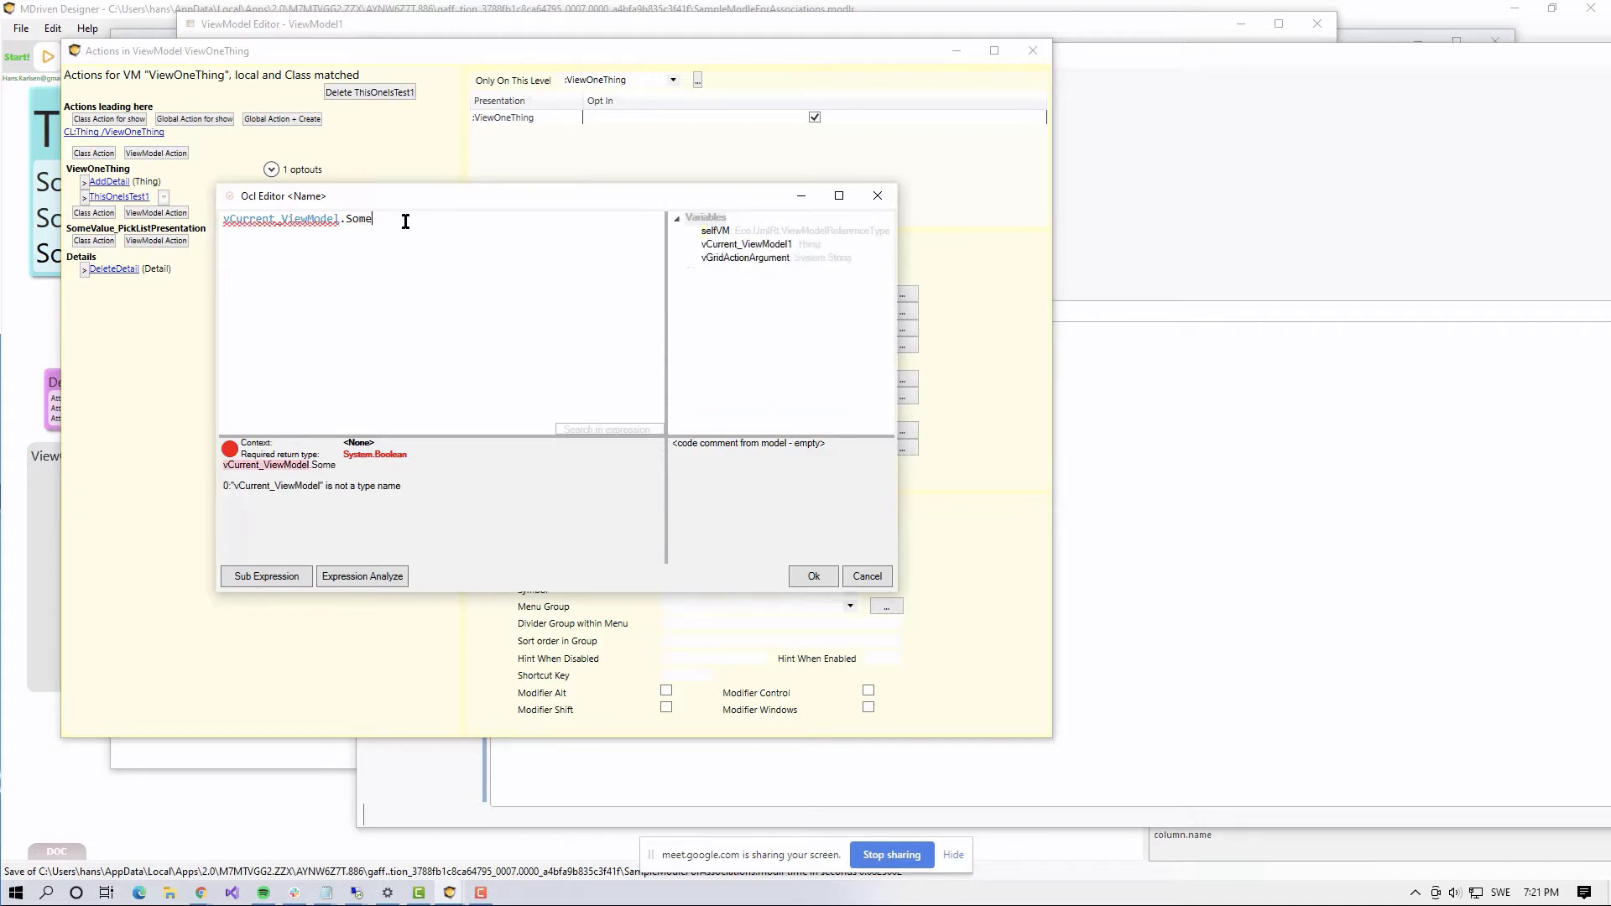
{"action": "type", "text": "String="}
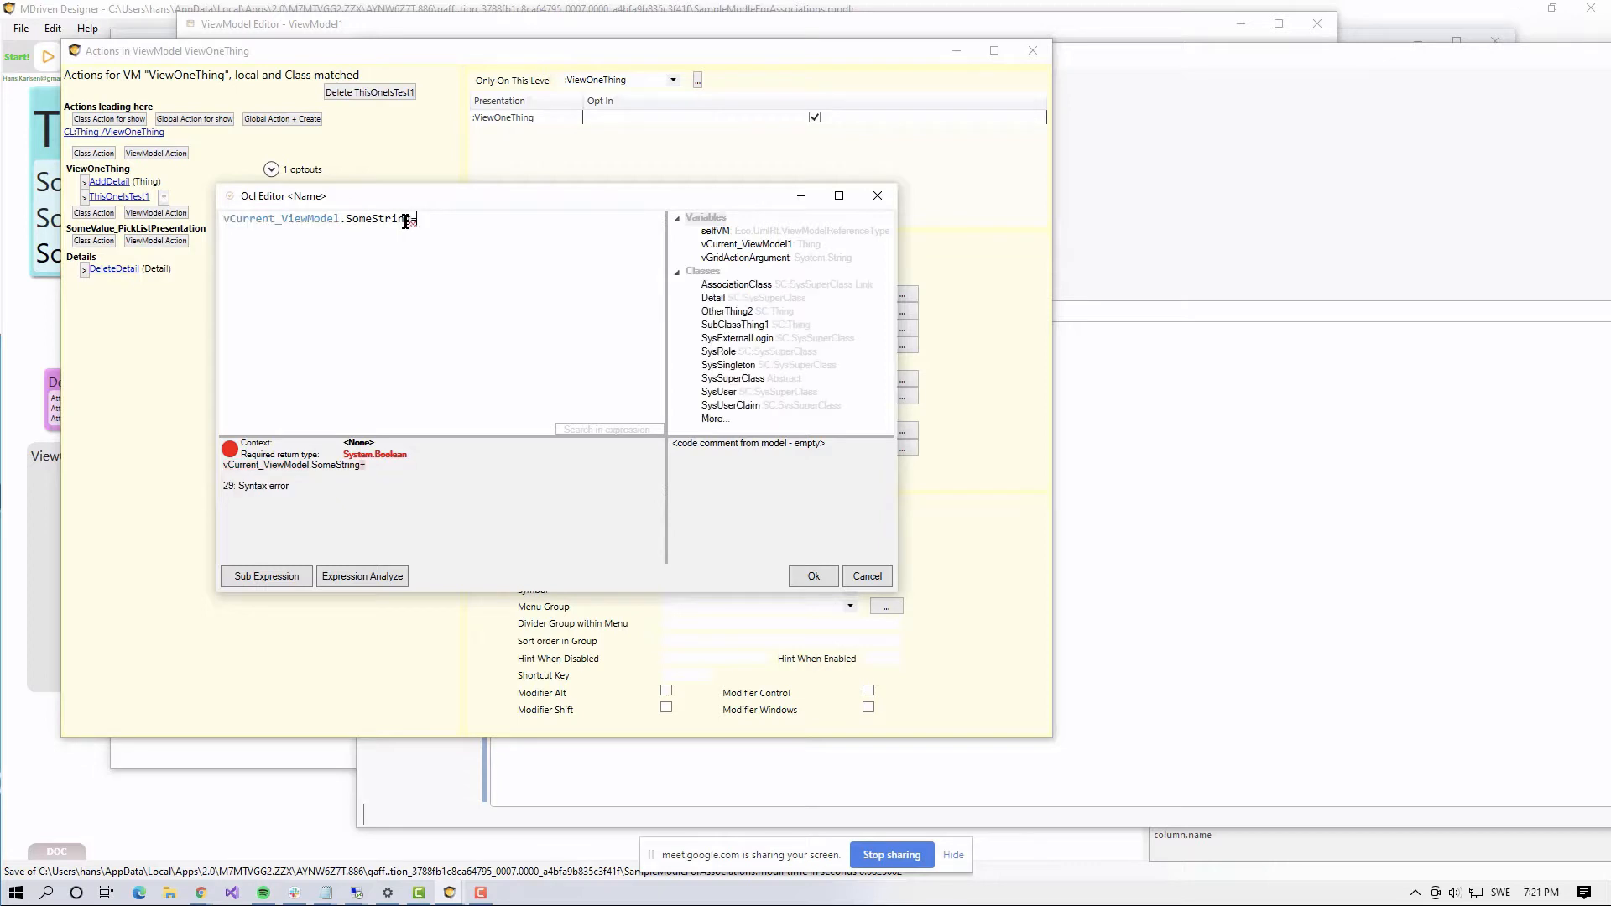
{"action": "type", "text": "''"}
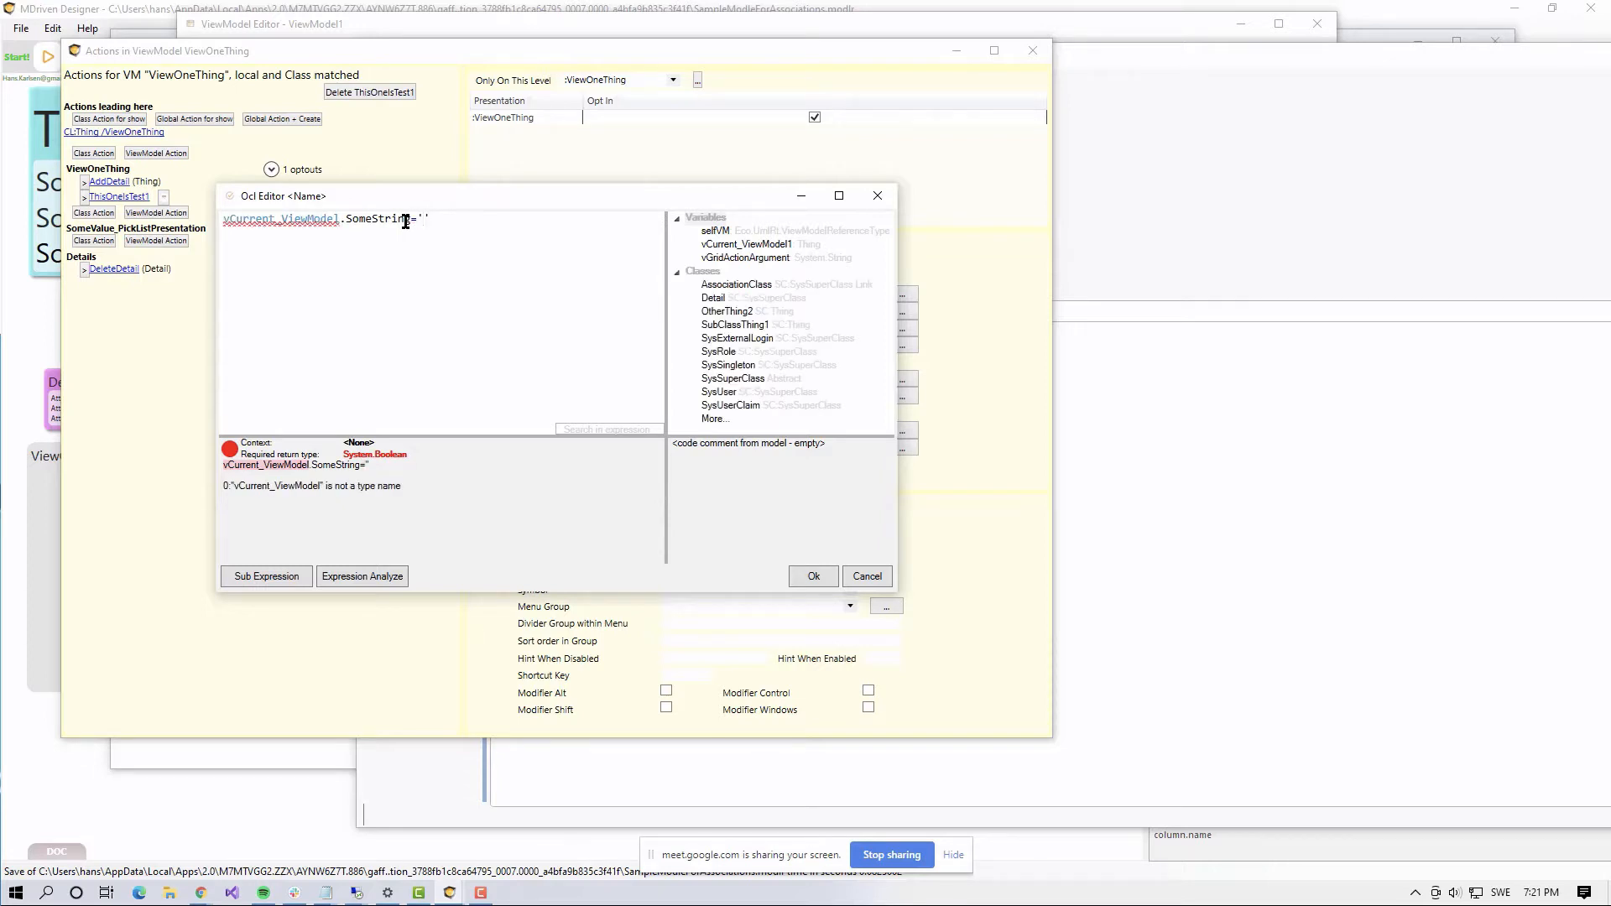
{"action": "type", "text": "A"}
{"action": "key", "text": "ctrl+a"}
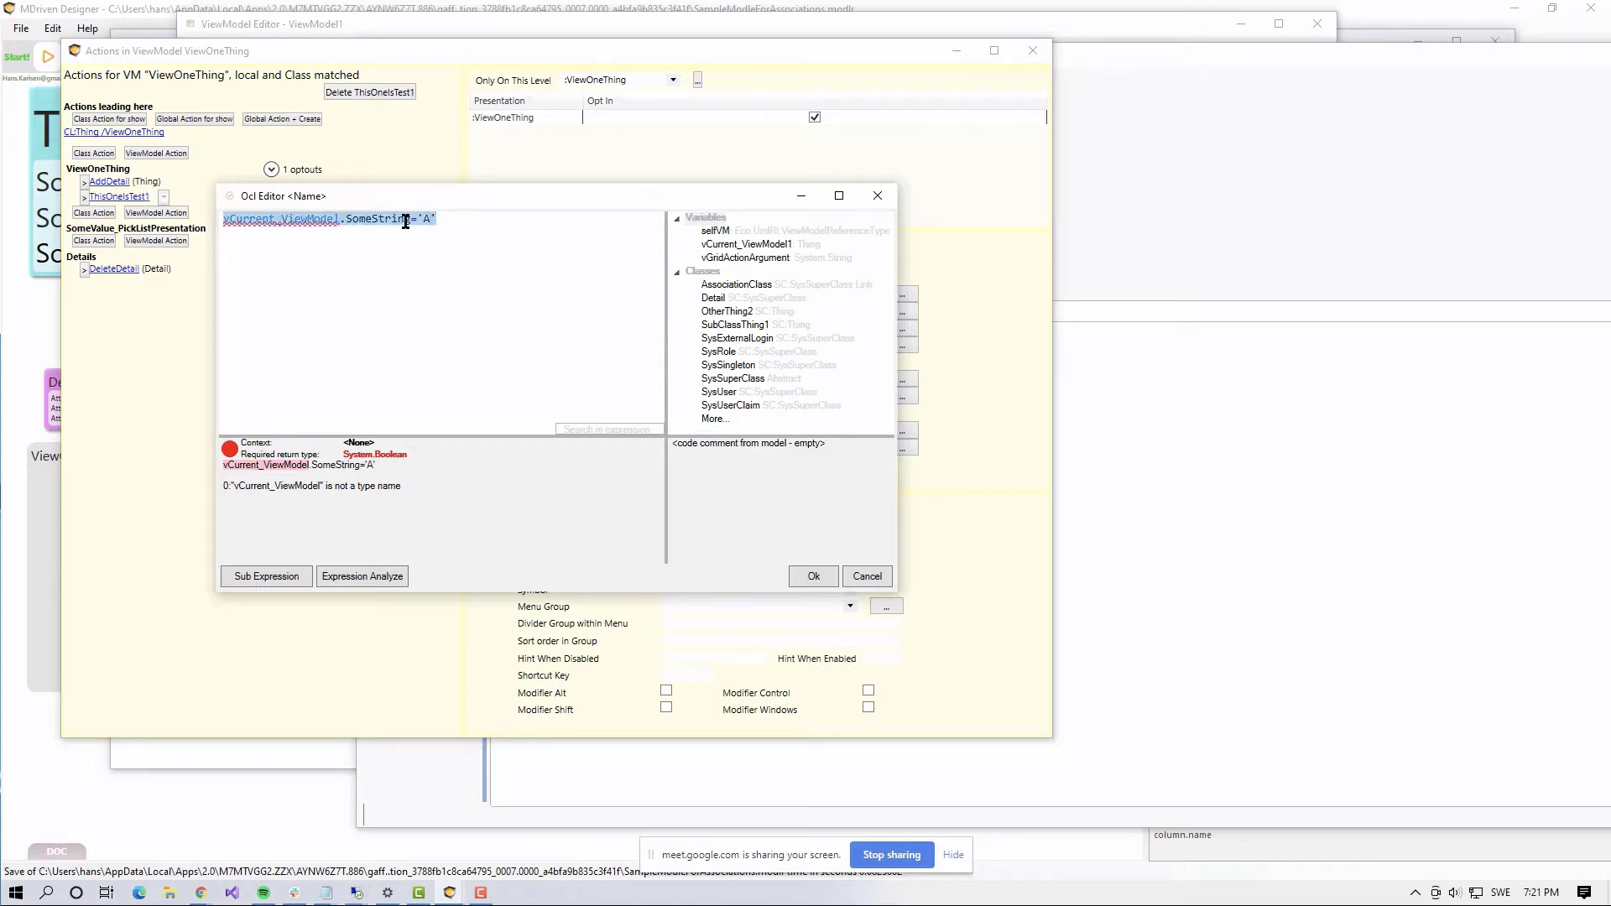
{"action": "key", "text": "Left"}
{"action": "key", "text": "ctrl+shift+Right"}
{"action": "key", "text": "ctrl+shift+Right"}
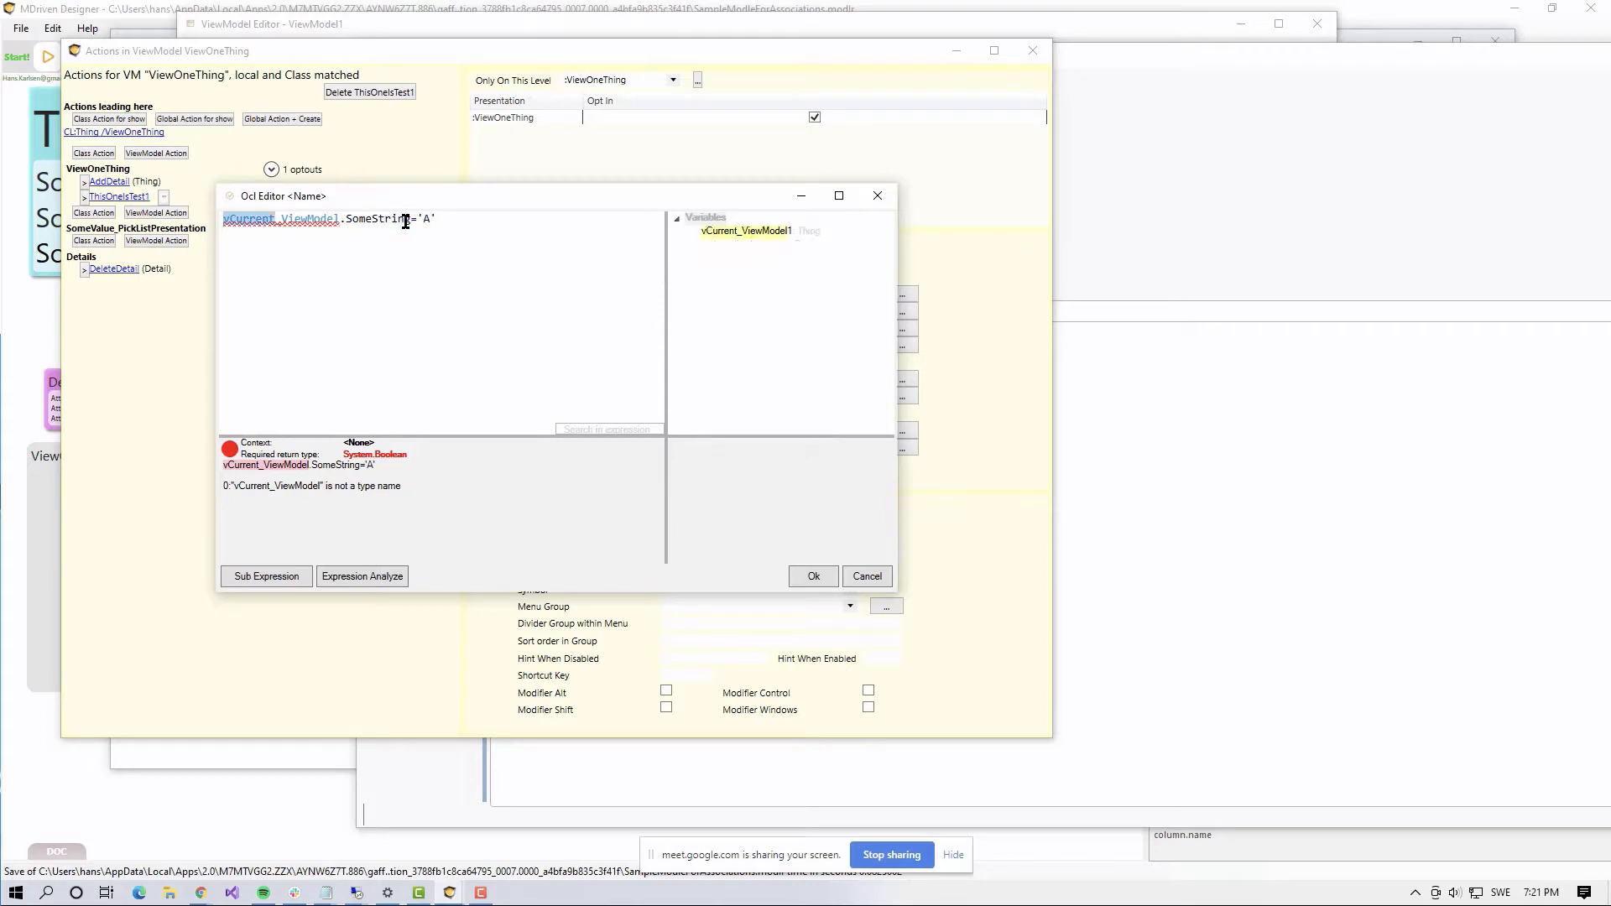
{"action": "key", "text": "BackSpace"}
{"action": "type", "text": "self"}
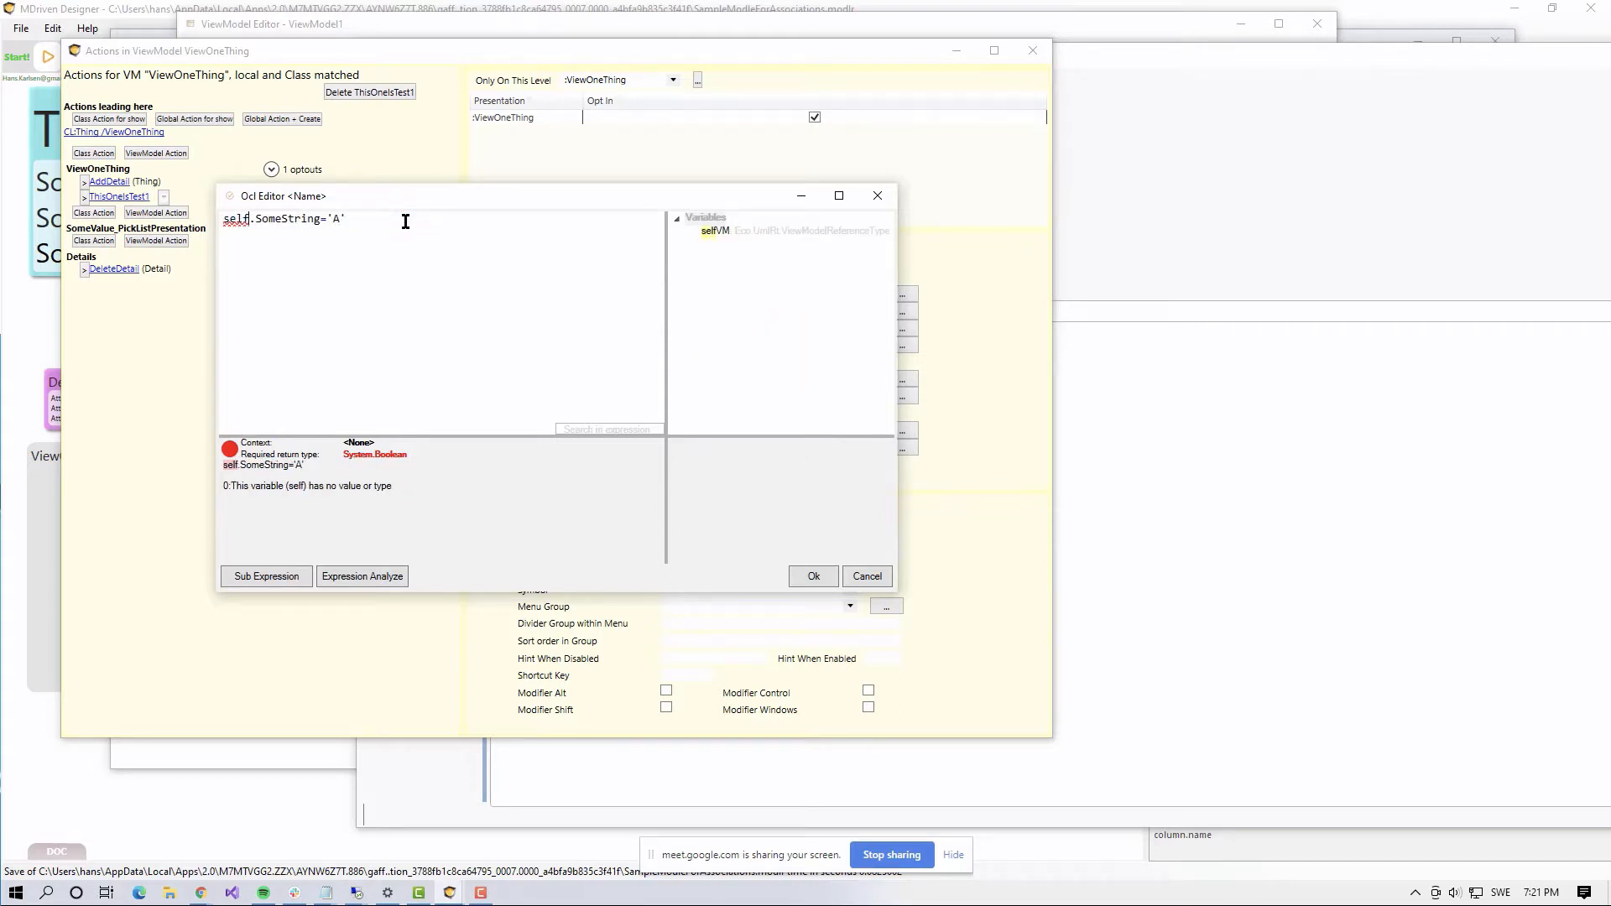
{"action": "left_click", "coordinate": [882, 578]}
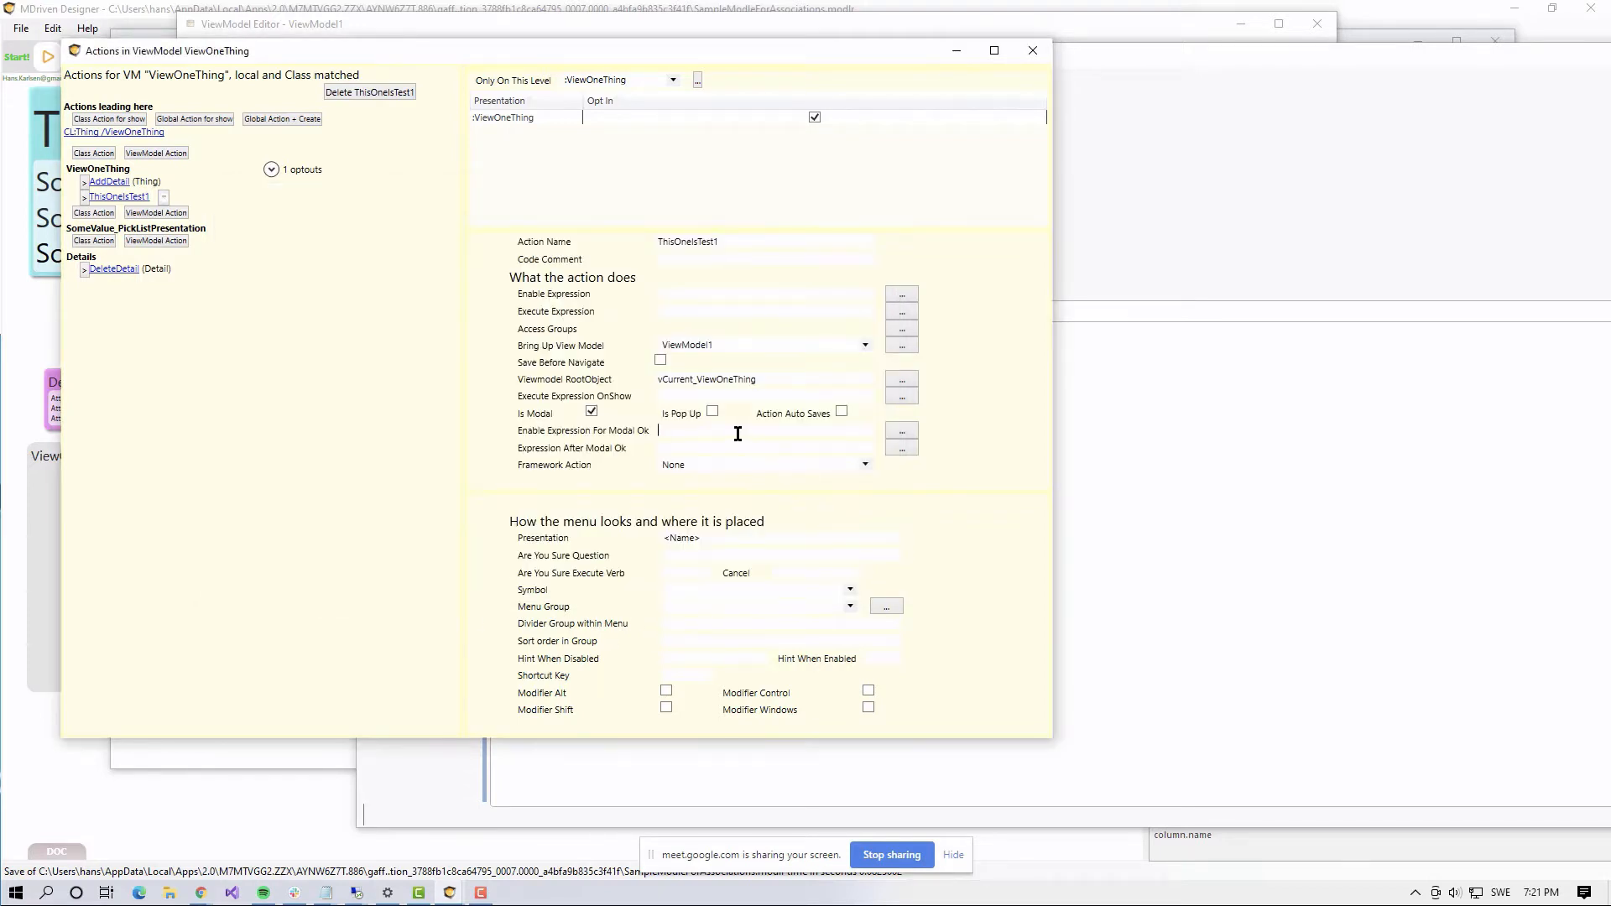
Step: Set ThisOneIsTest1's enable expression for modal OK to vCurrent_ViewModel1.SomeString='NOW'
{"action": "left_click", "coordinate": [902, 432]}
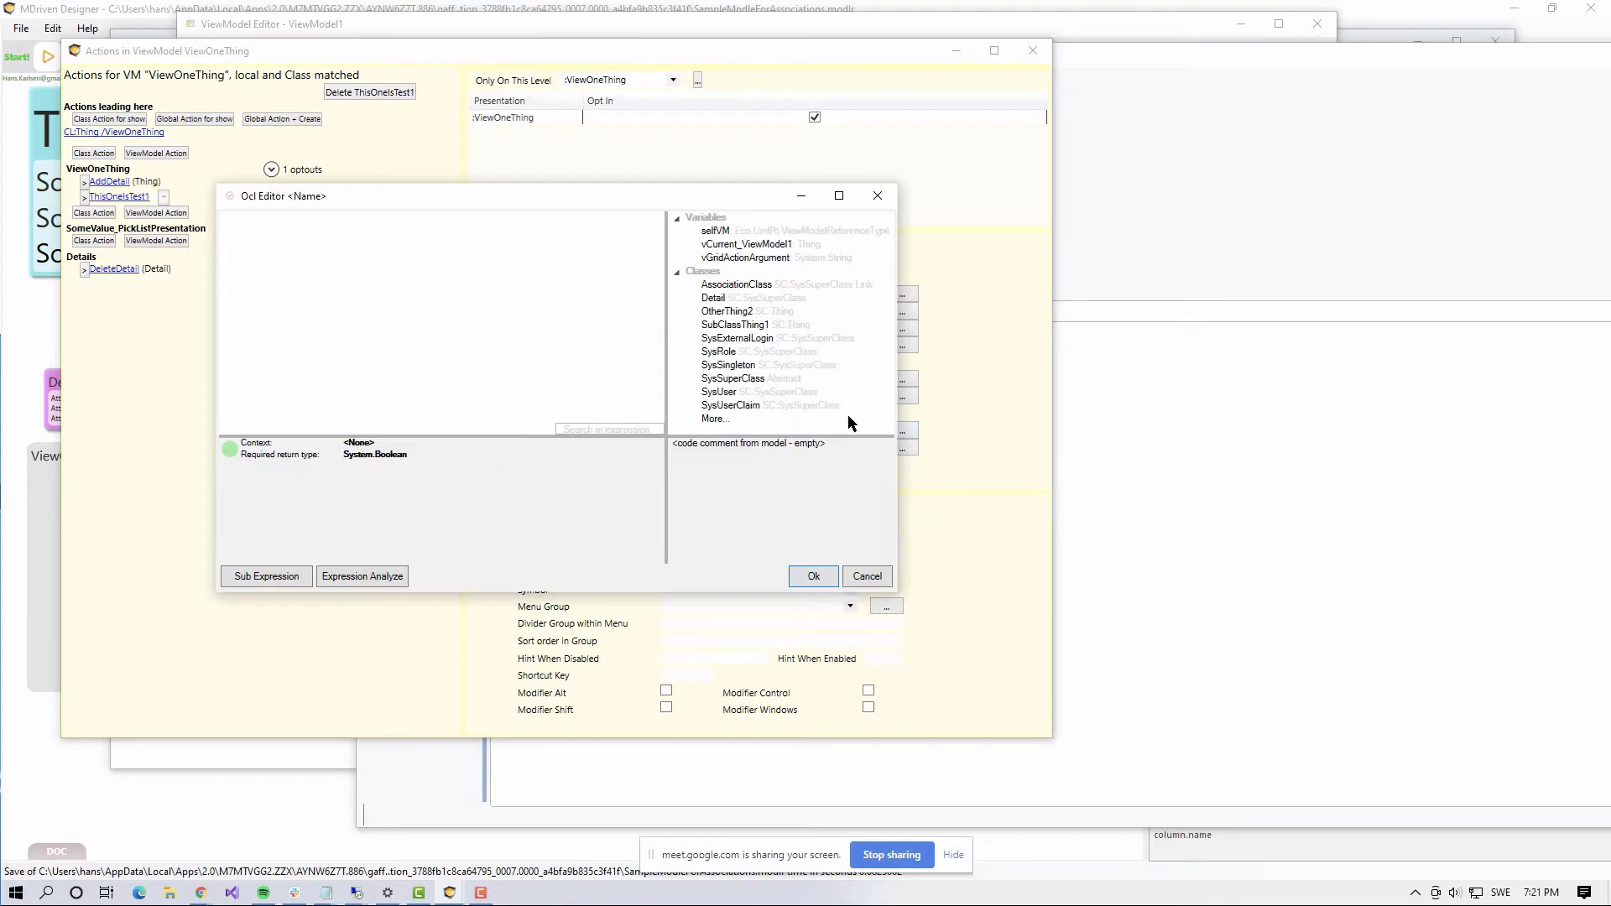
{"action": "double_click", "coordinate": [765, 244]}
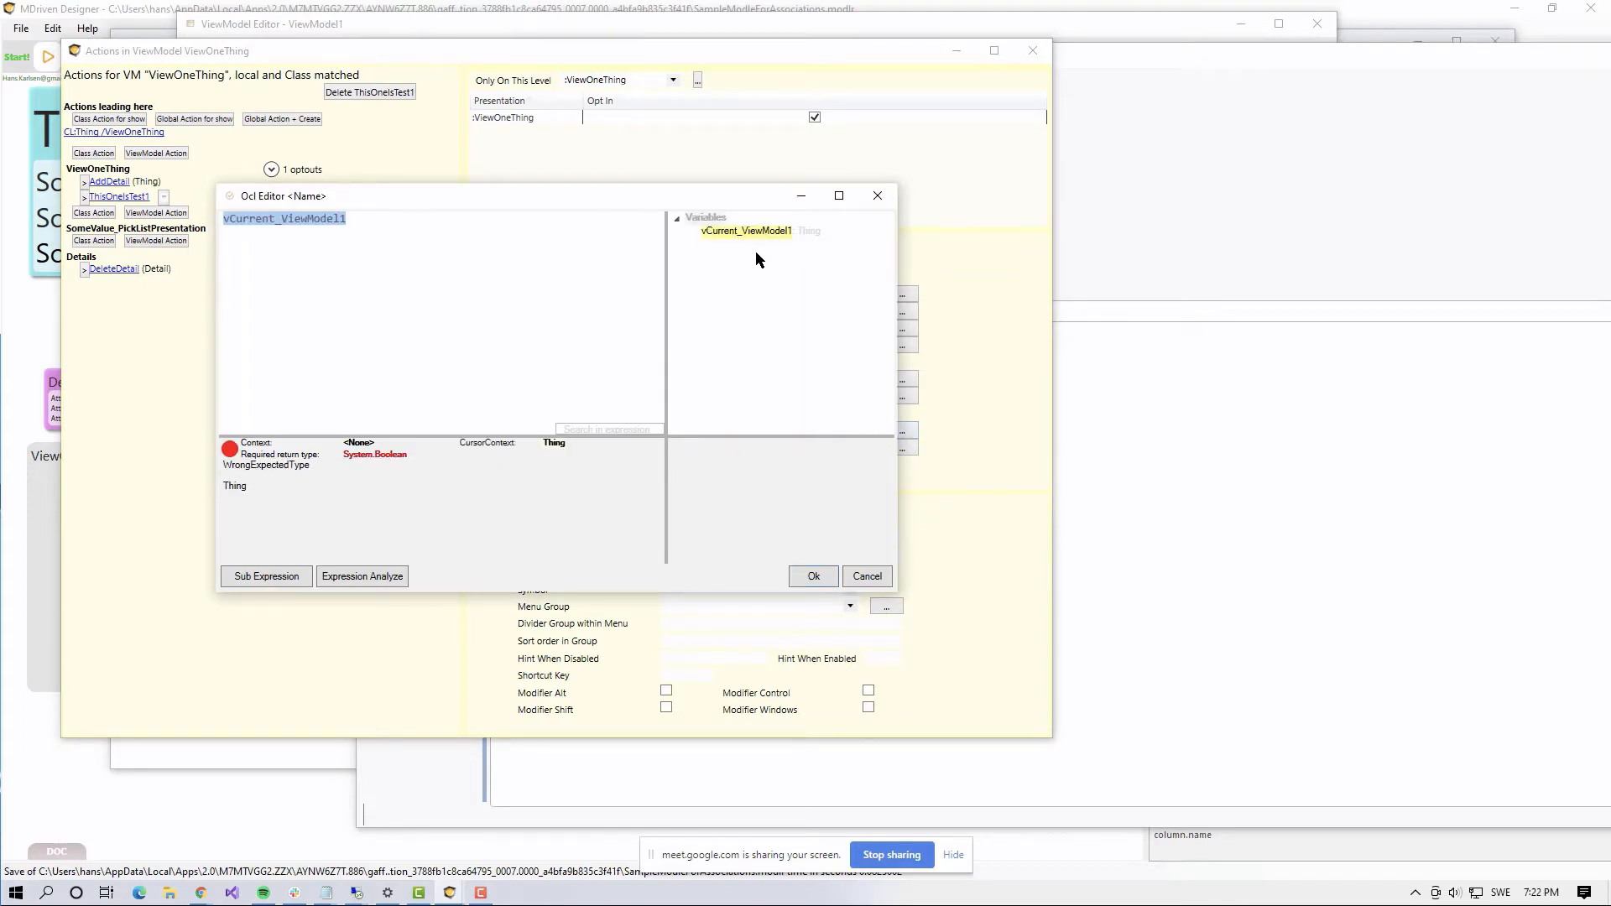
{"action": "left_click", "coordinate": [488, 223]}
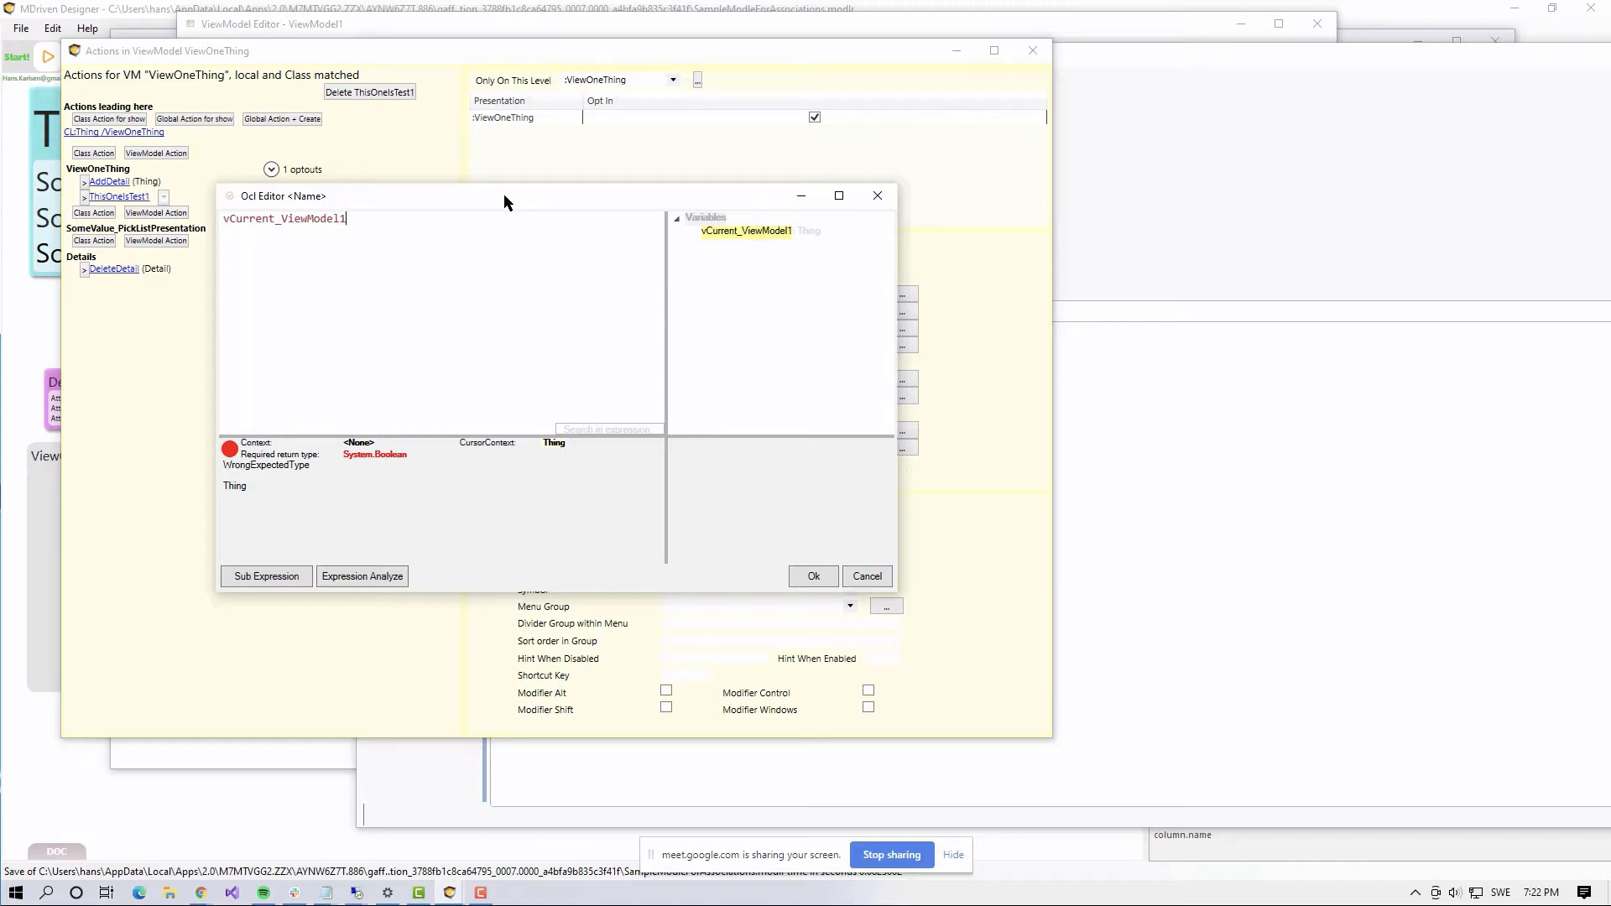
{"action": "left_click_drag", "start_coordinate": [505, 198], "coordinate": [600, 209]}
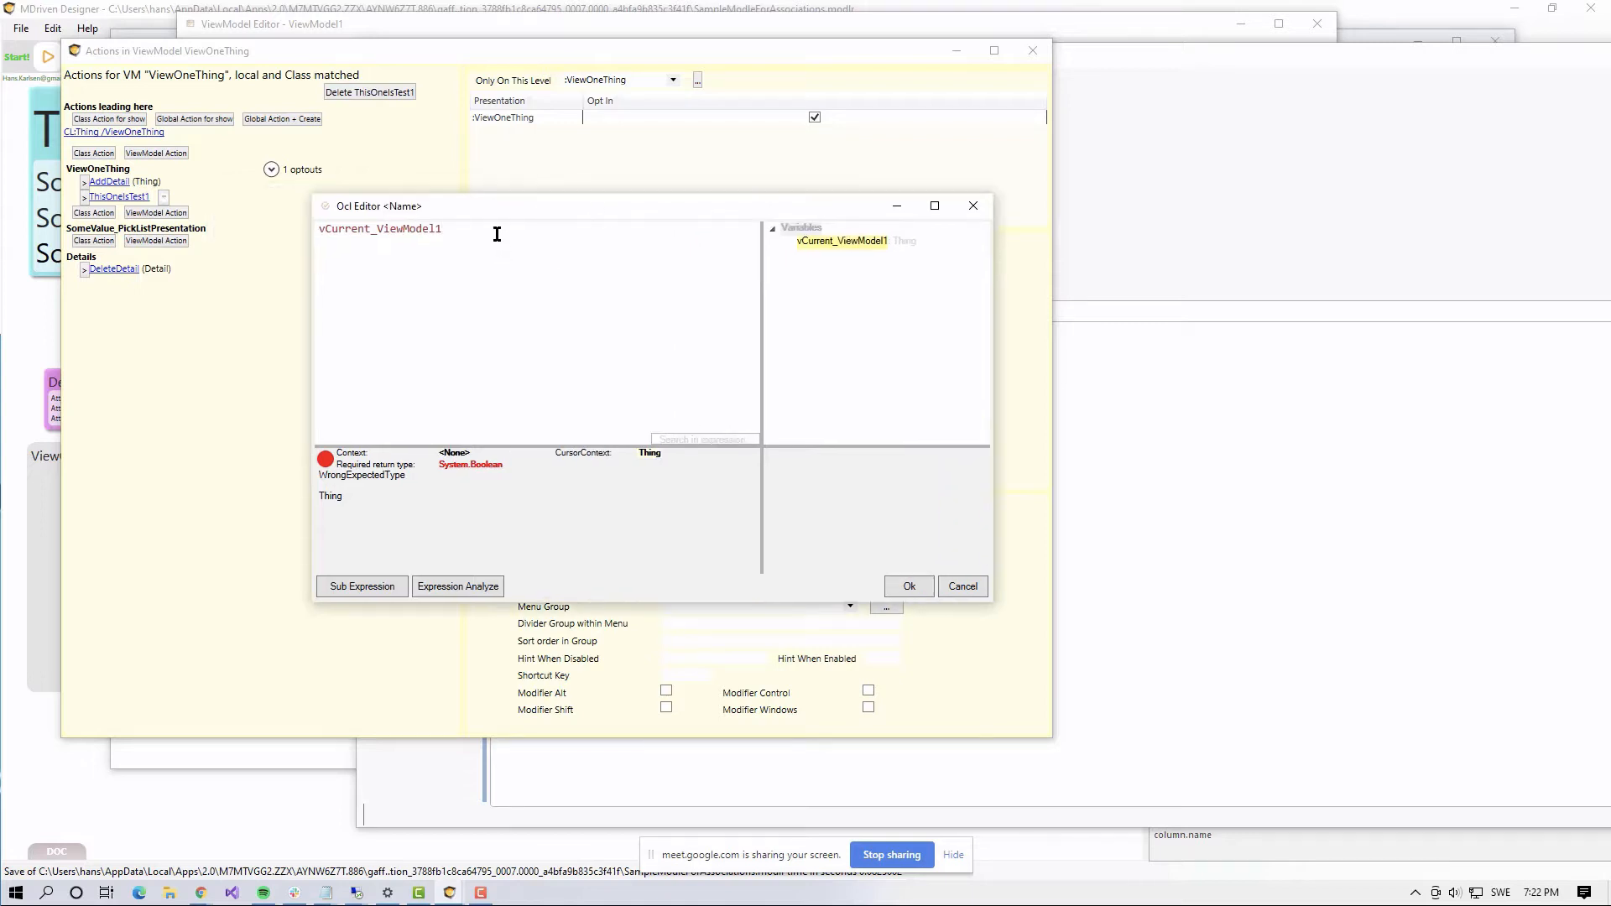
{"action": "type", "text": ".Some"}
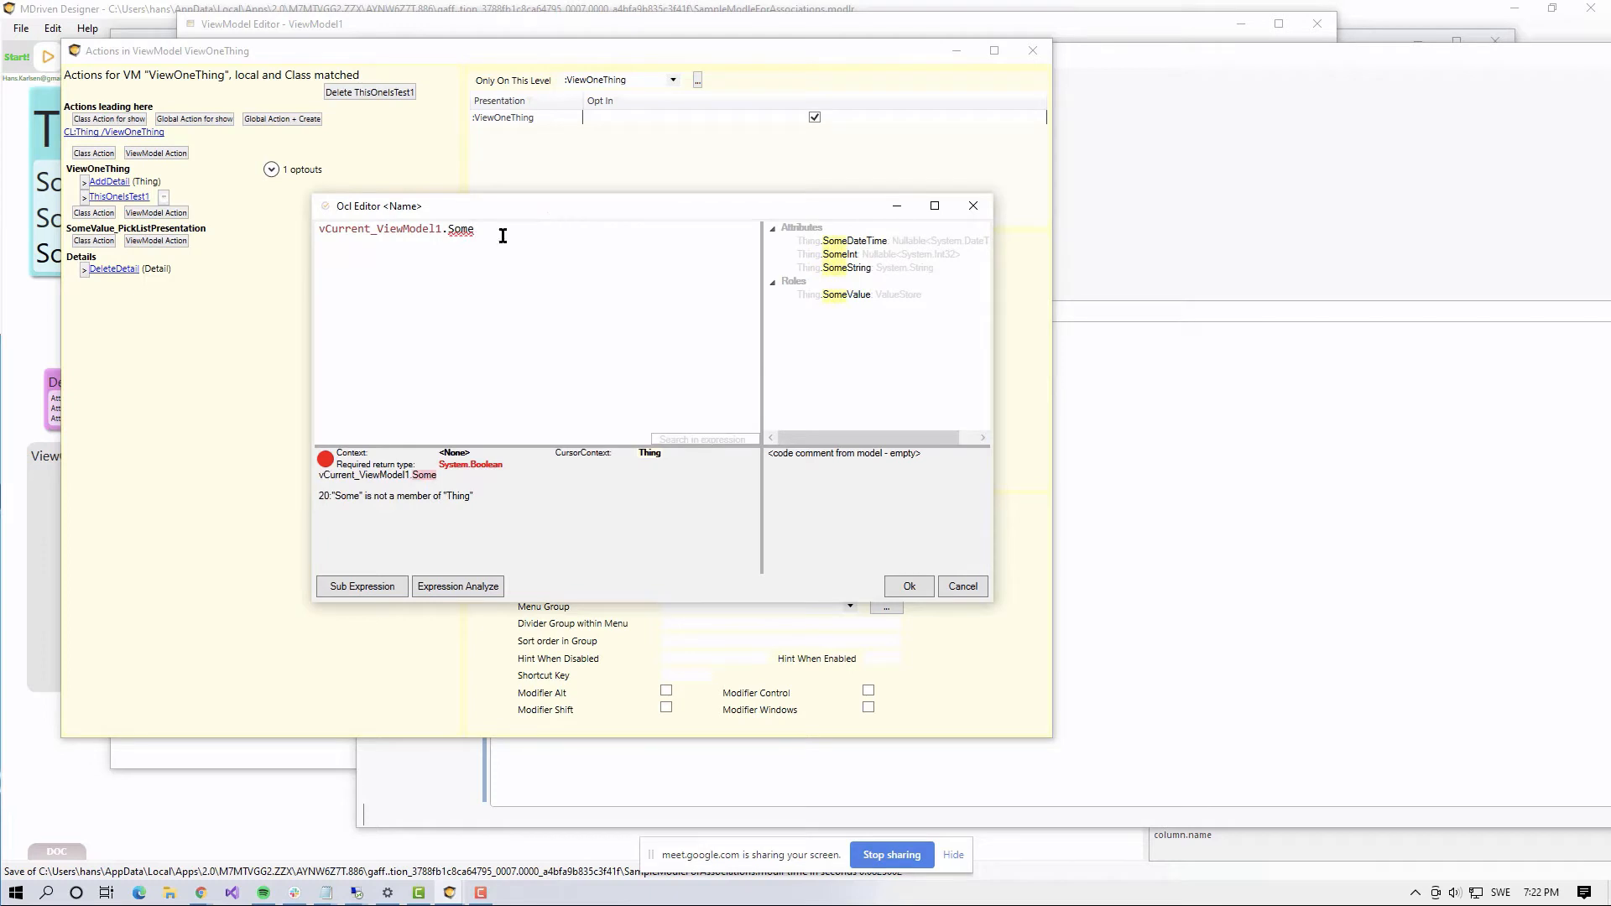
{"action": "left_click", "coordinate": [856, 267]}
{"action": "double_click", "coordinate": [831, 268]}
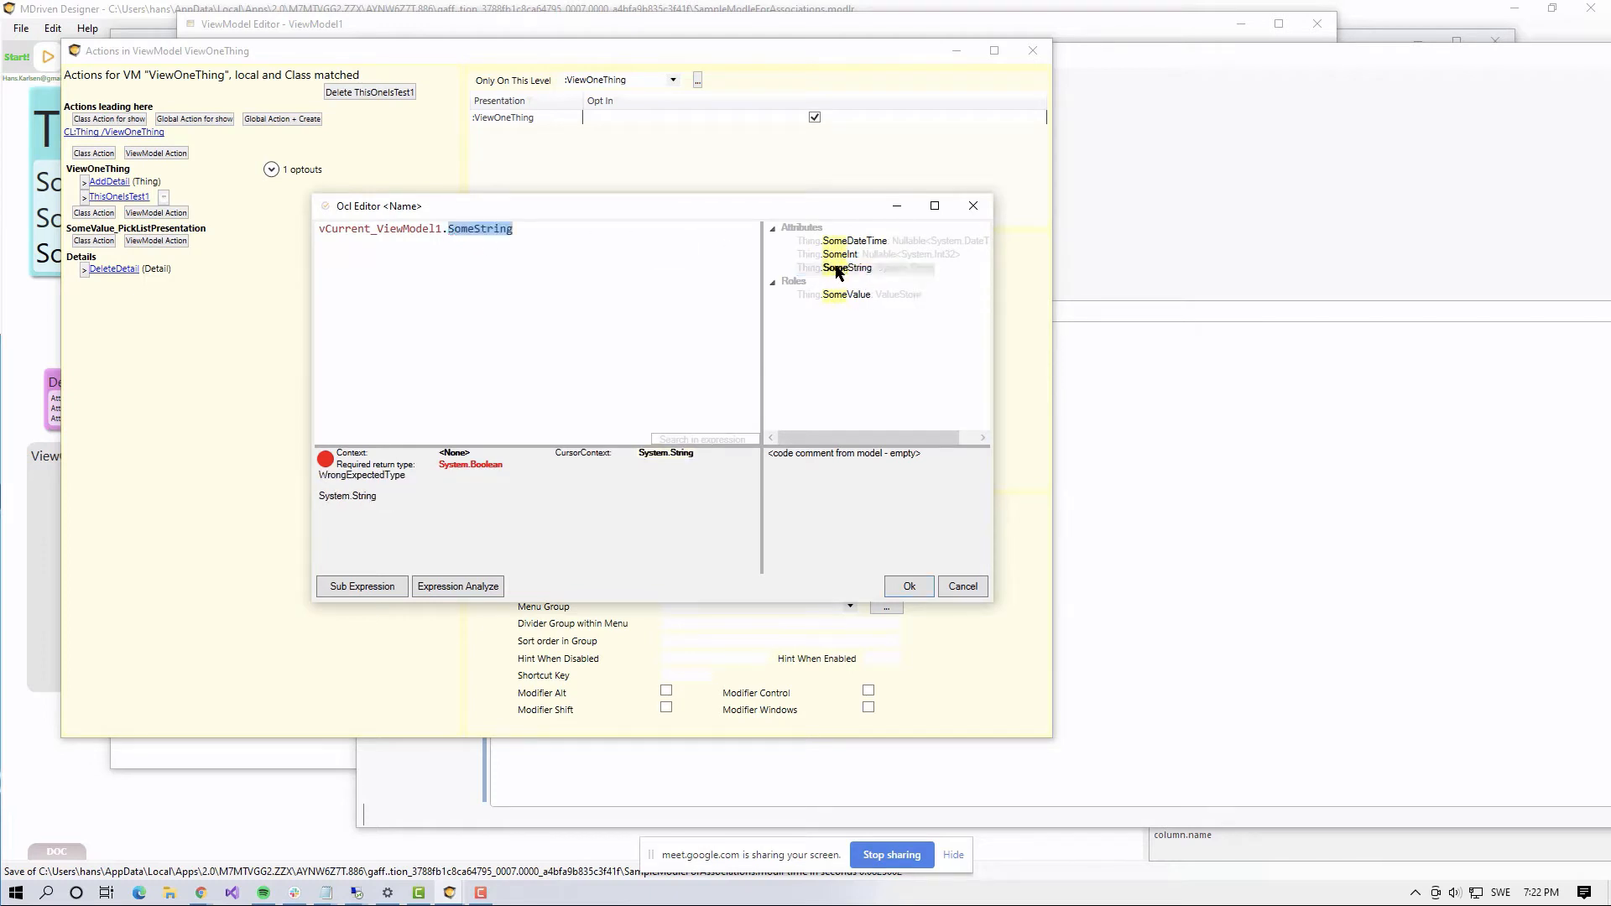
{"action": "left_click", "coordinate": [651, 227]}
{"action": "type", "text": "='"}
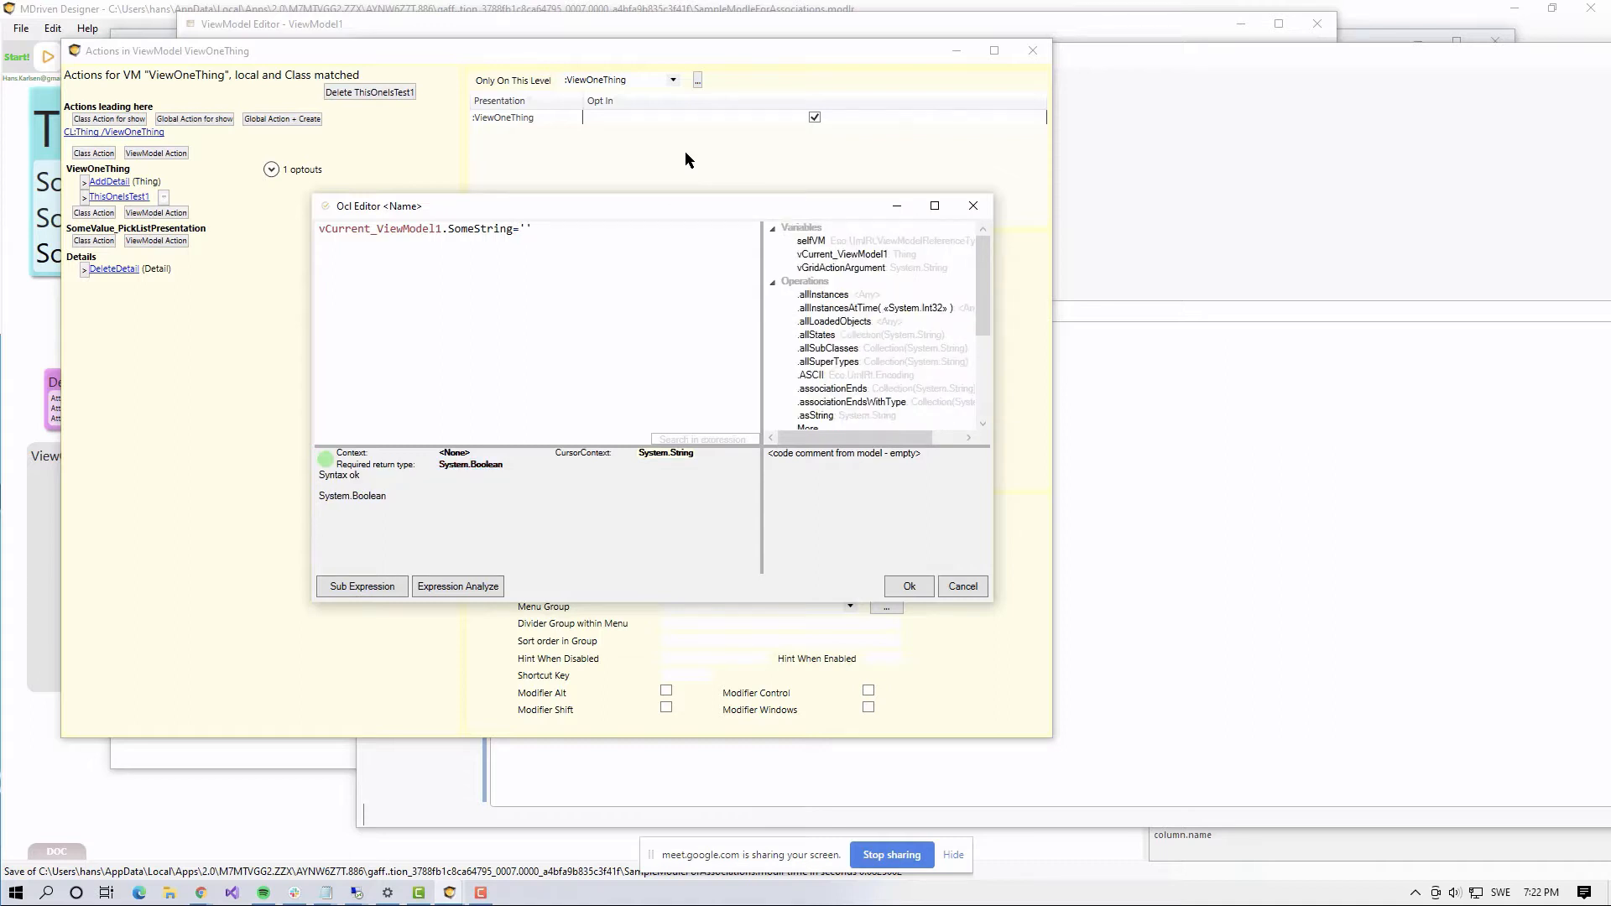
{"action": "type", "text": "NOW"}
{"action": "left_click", "coordinate": [927, 581]}
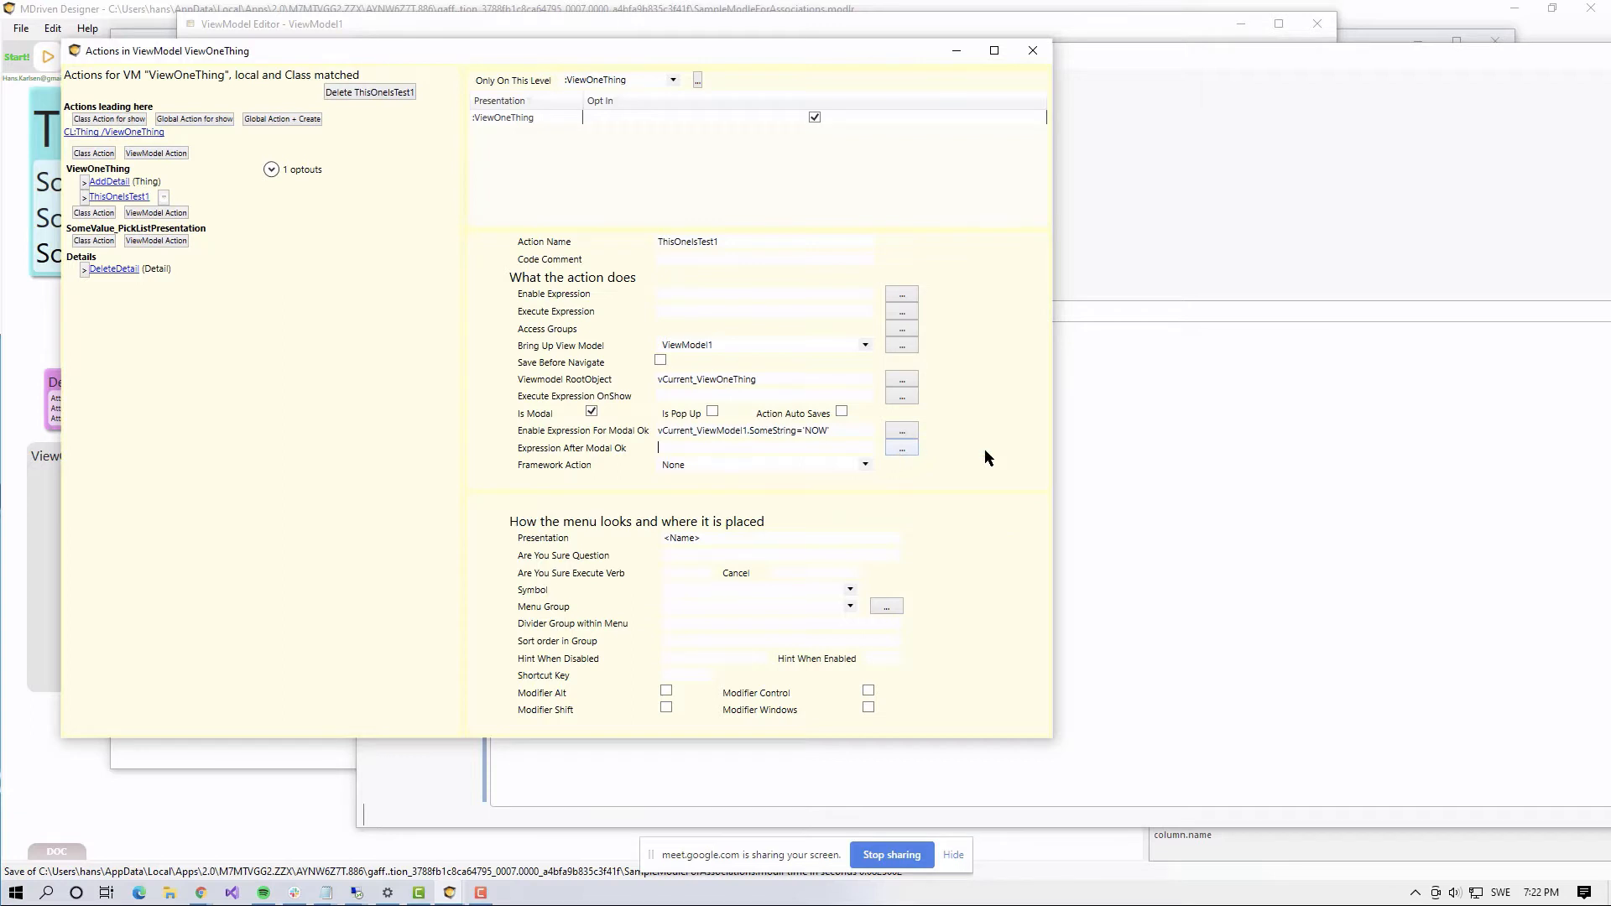
Step: Set ThisOneIsTest1's expression after modal OK to vCurrent_ViewOneThing.SomeString:=vCurrent_ViewOneThing.SomeString+'IKnow'
{"action": "left_click", "coordinate": [846, 447]}
{"action": "left_click", "coordinate": [902, 450]}
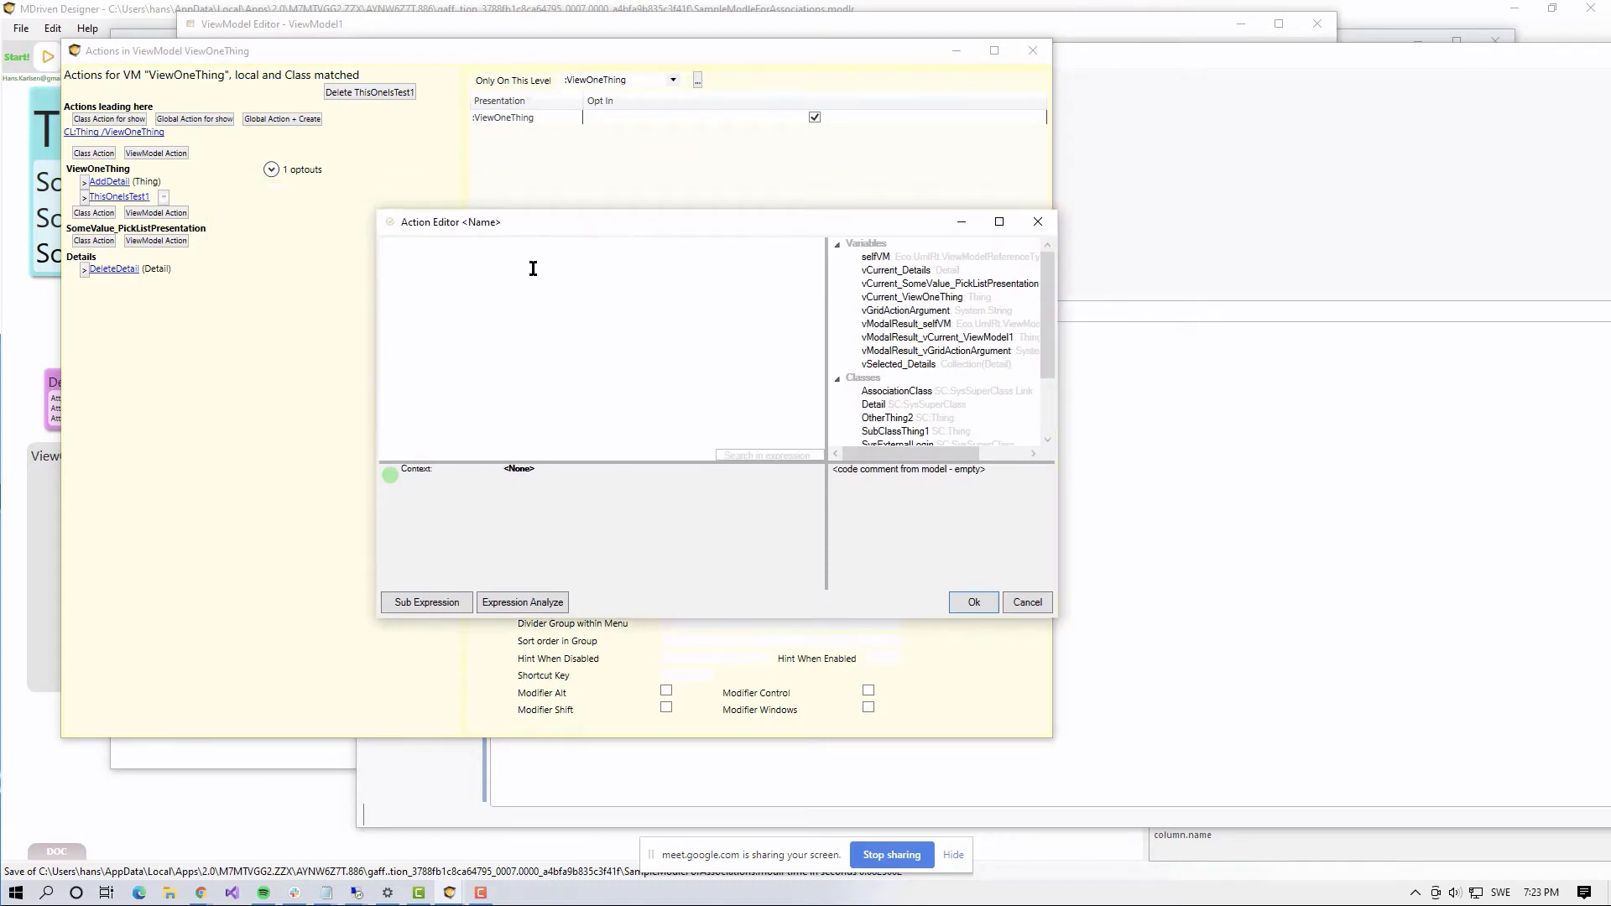
{"action": "double_click", "coordinate": [887, 298]}
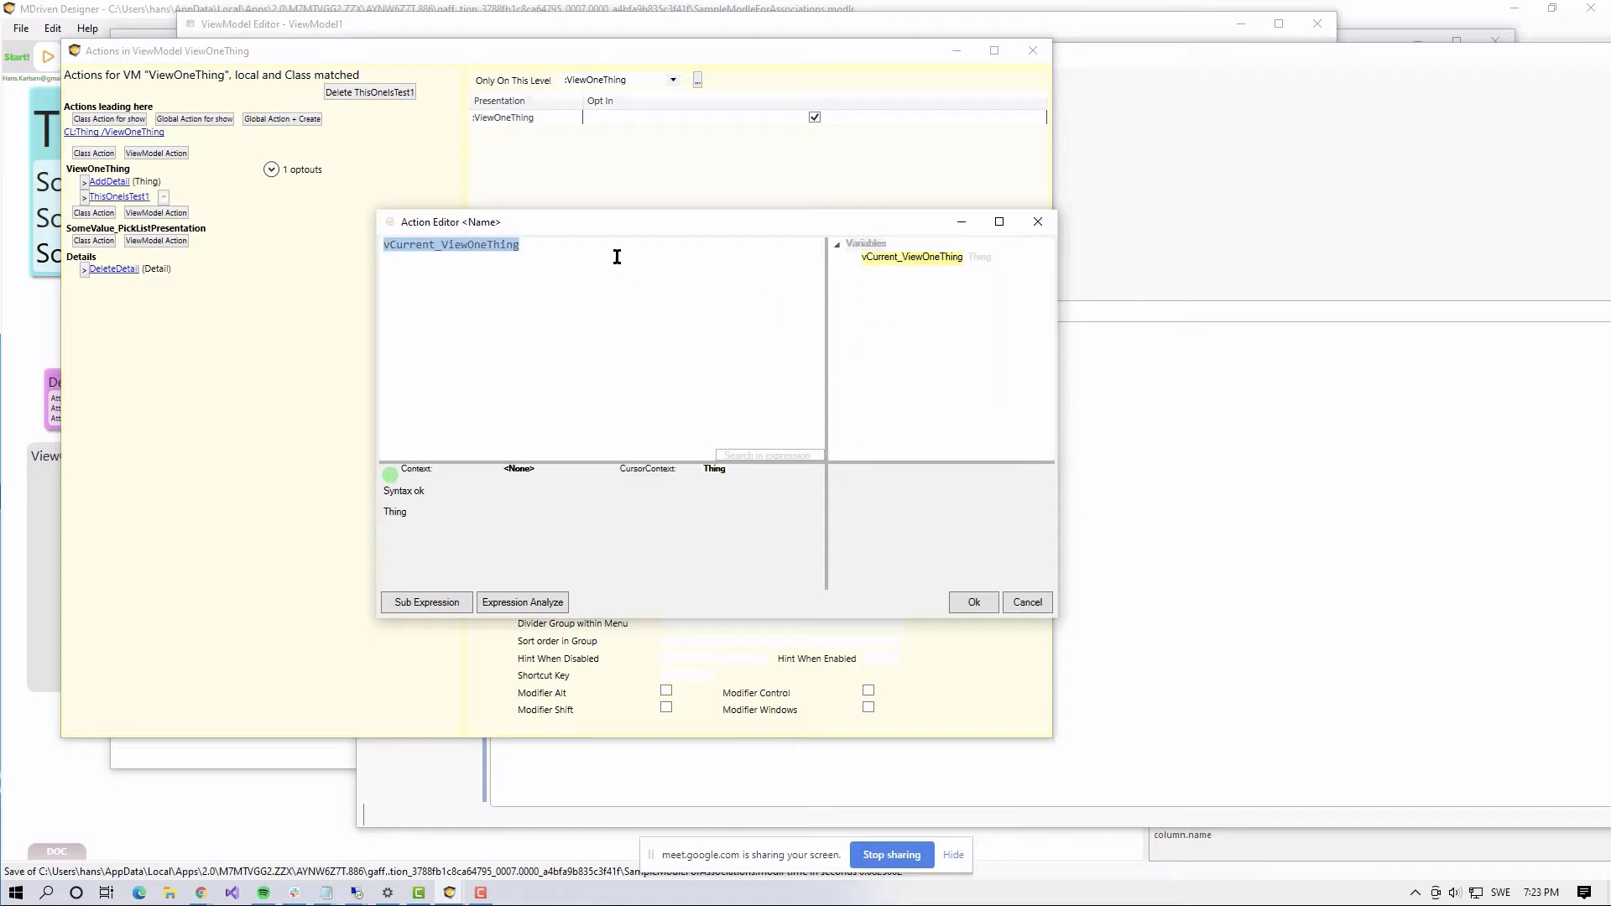
{"action": "type", "text": "."}
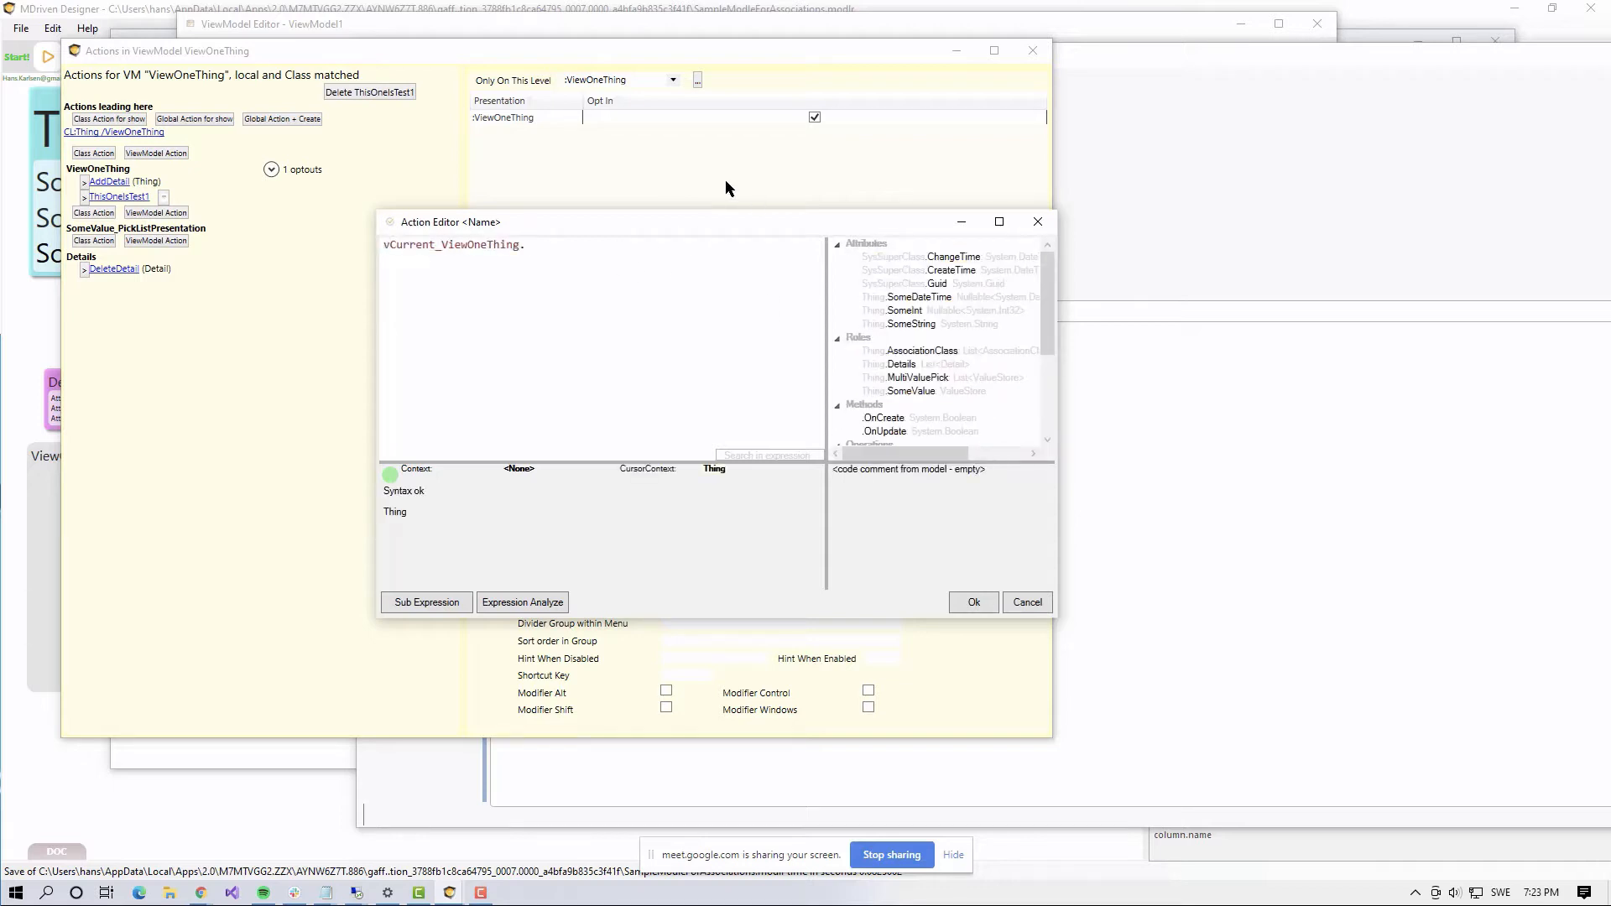
{"action": "type", "text": "SomeSy"}
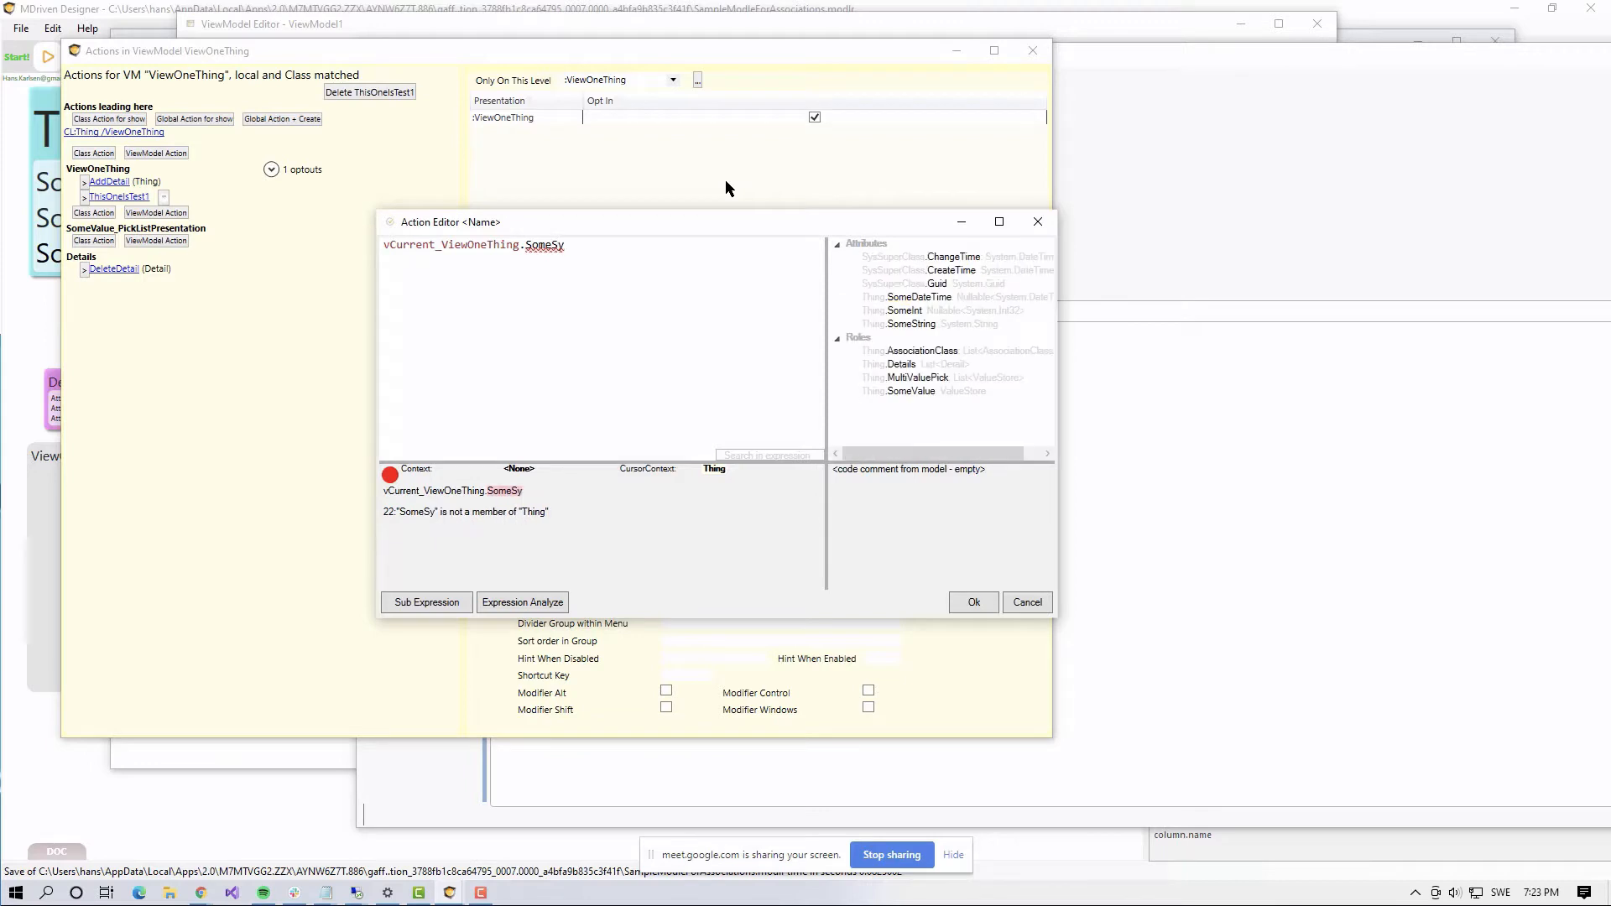
{"action": "key", "text": "BackSpace"}
{"action": "type", "text": "tr"}
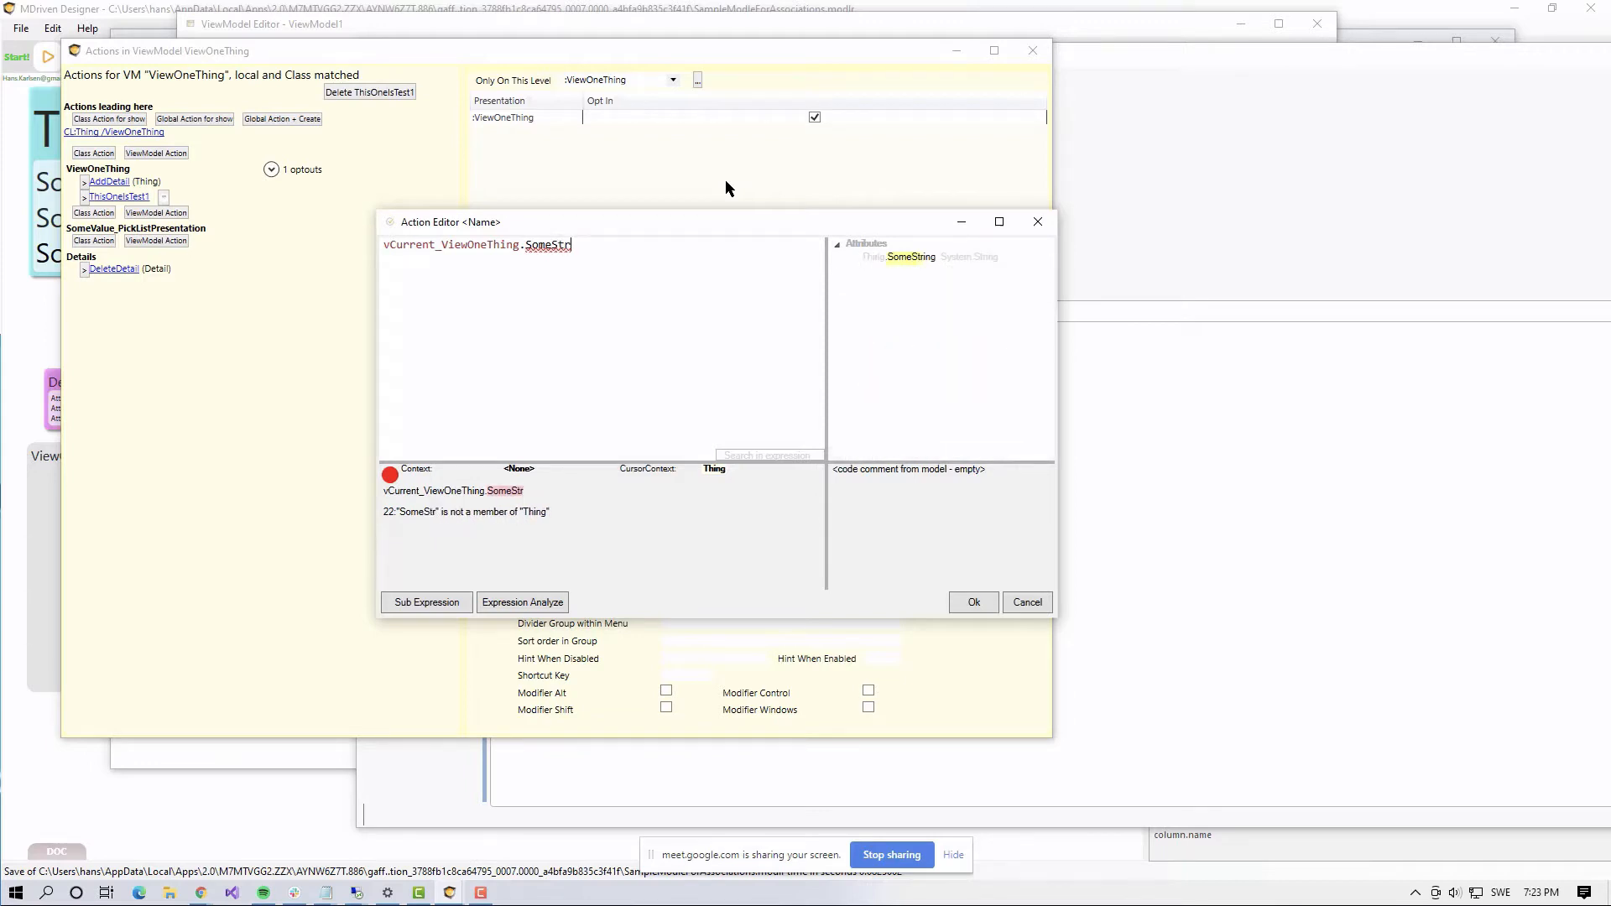
{"action": "type", "text": "ing:="}
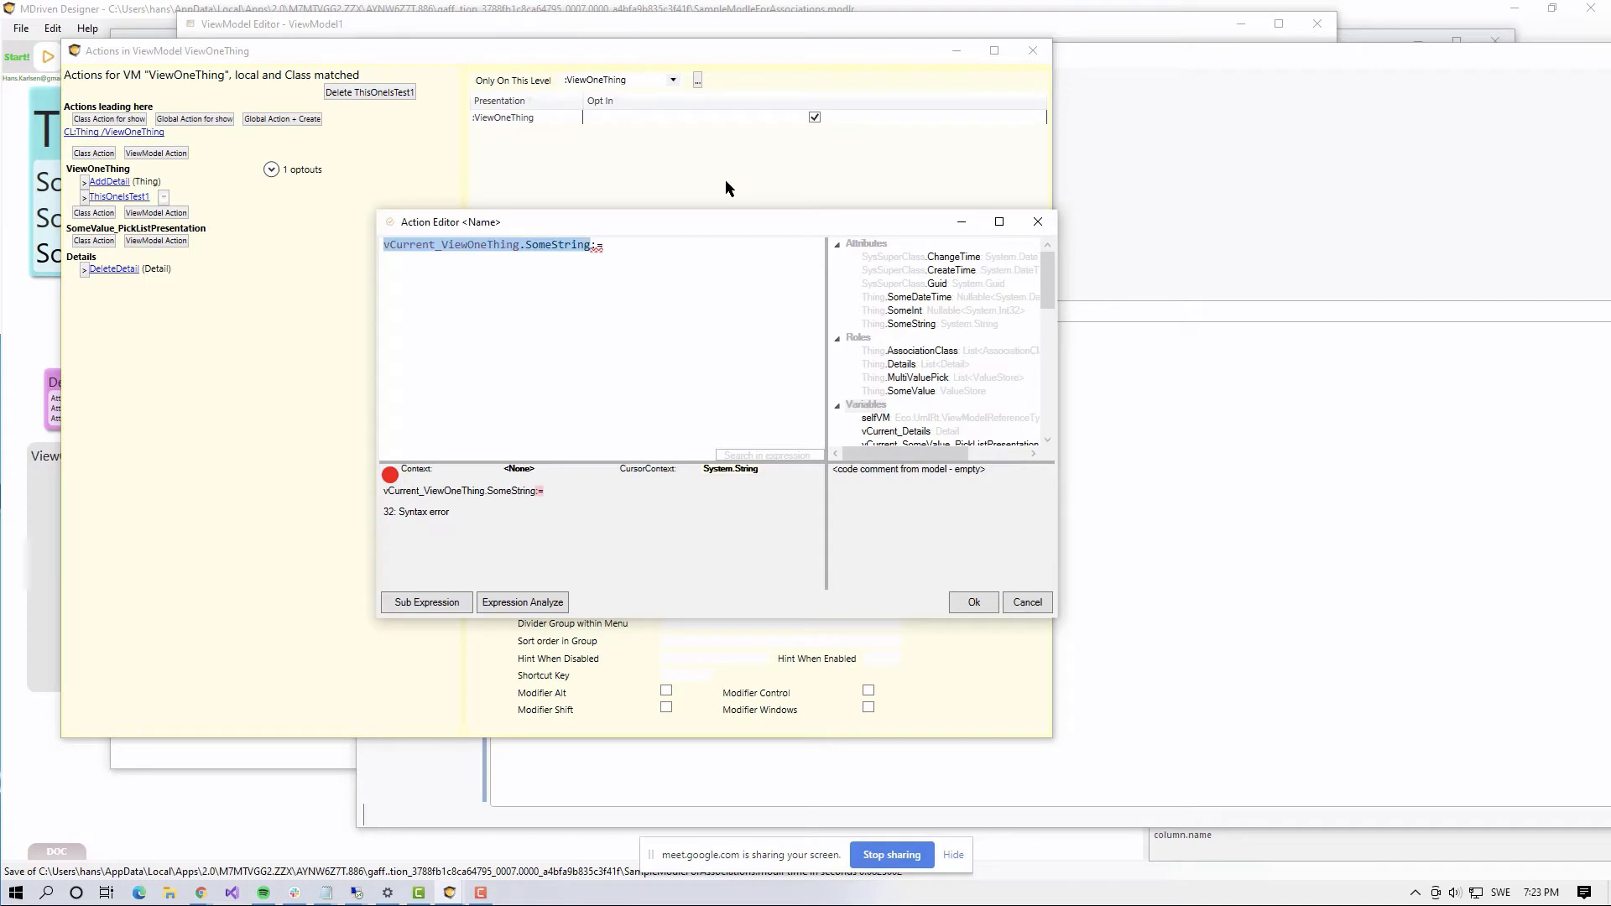
{"action": "key", "text": "End"}
{"action": "type", "text": "vCurrent_ViewOneThing.SomeString"}
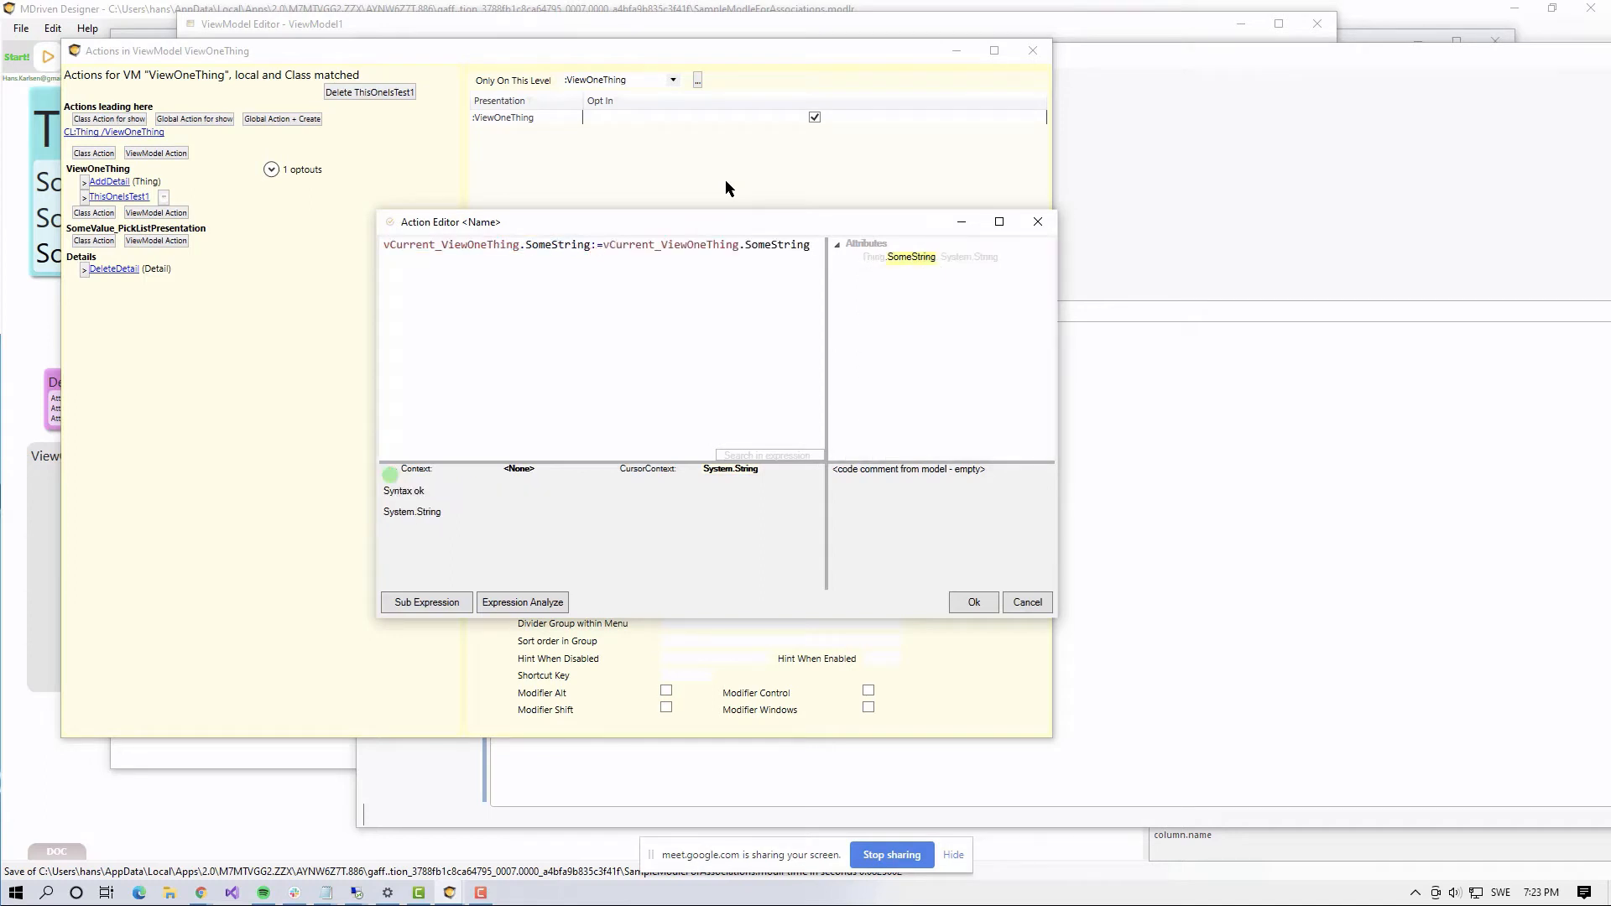
{"action": "type", "text": "+''"}
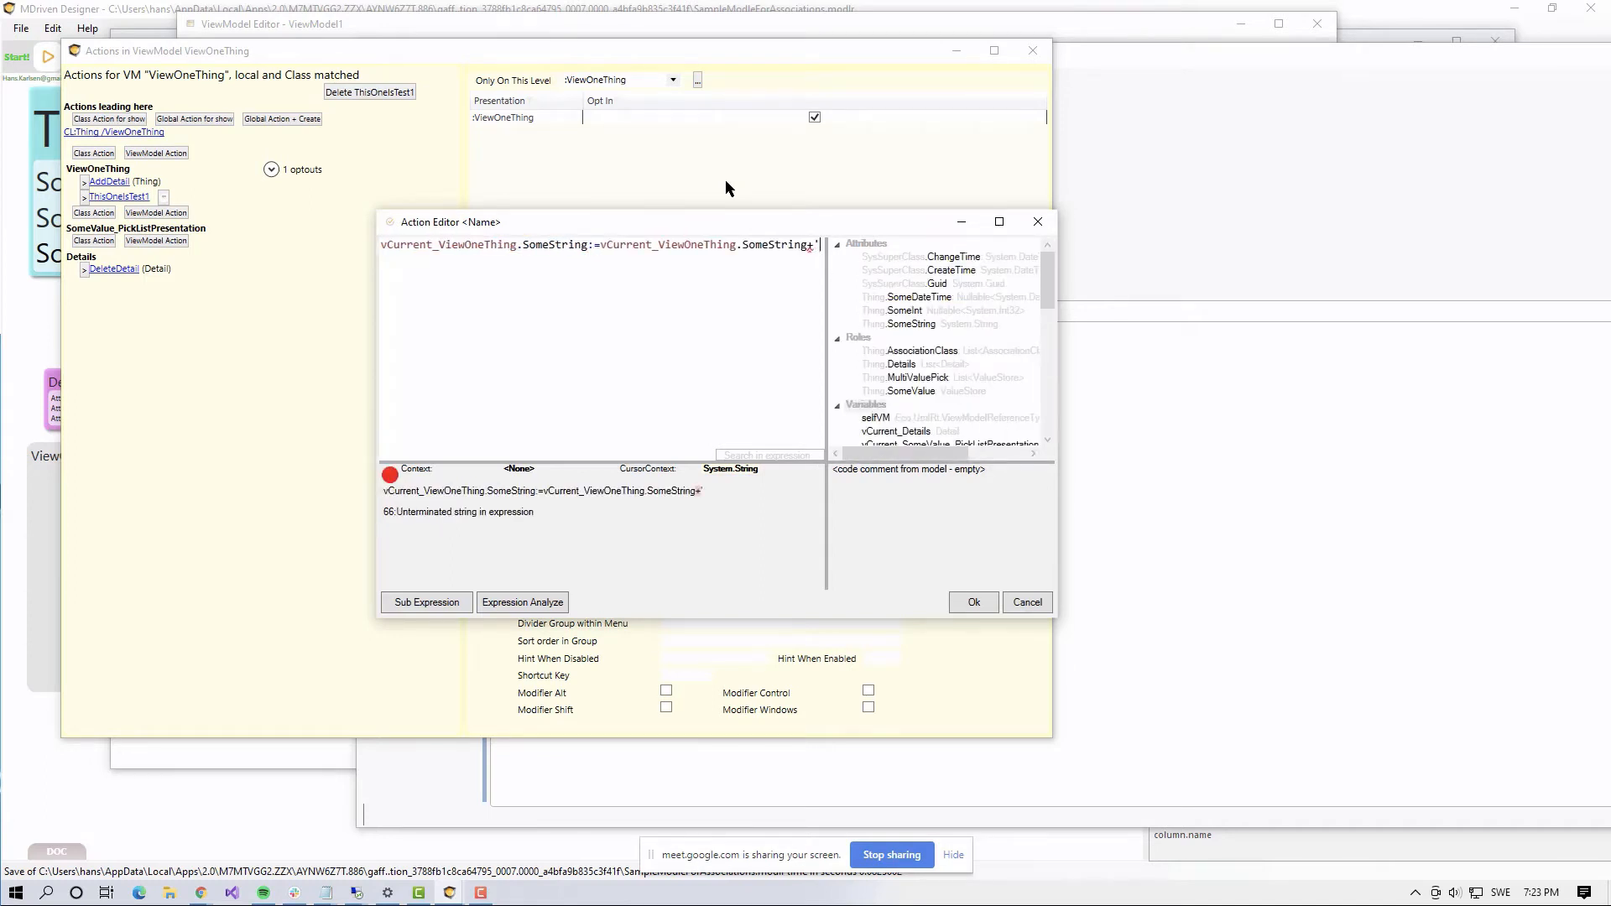
{"action": "type", "text": "IKnow"}
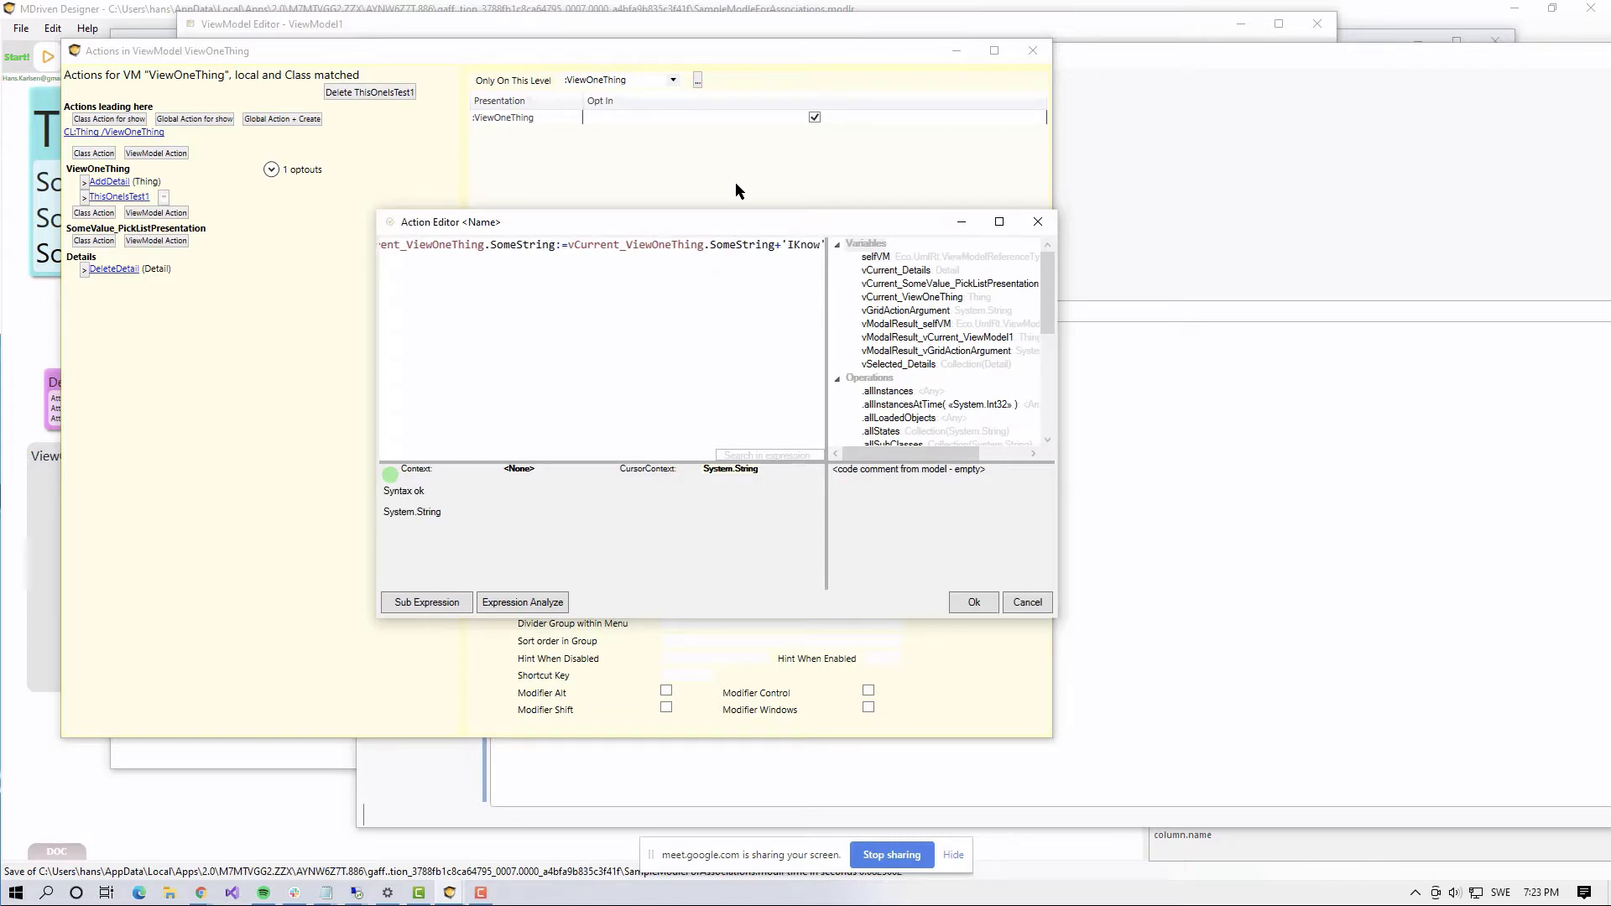
{"action": "left_click", "coordinate": [977, 604]}
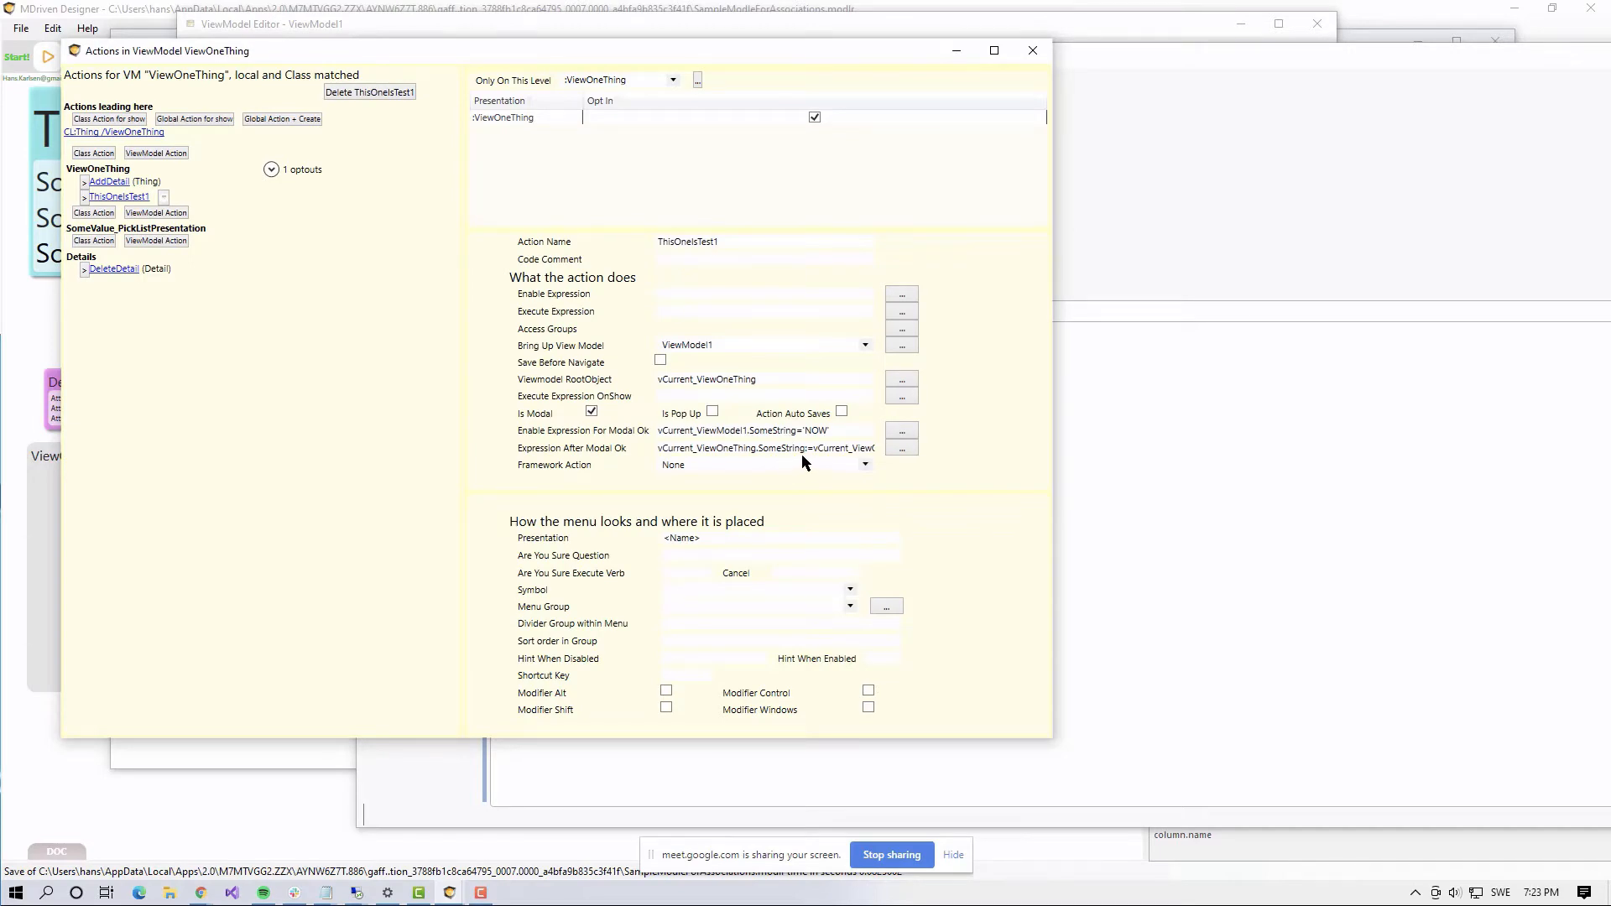
Step: Refresh the model in the running prototype, and open and close This One Is Test1's modal window
{"action": "key", "text": "alt+Tab"}
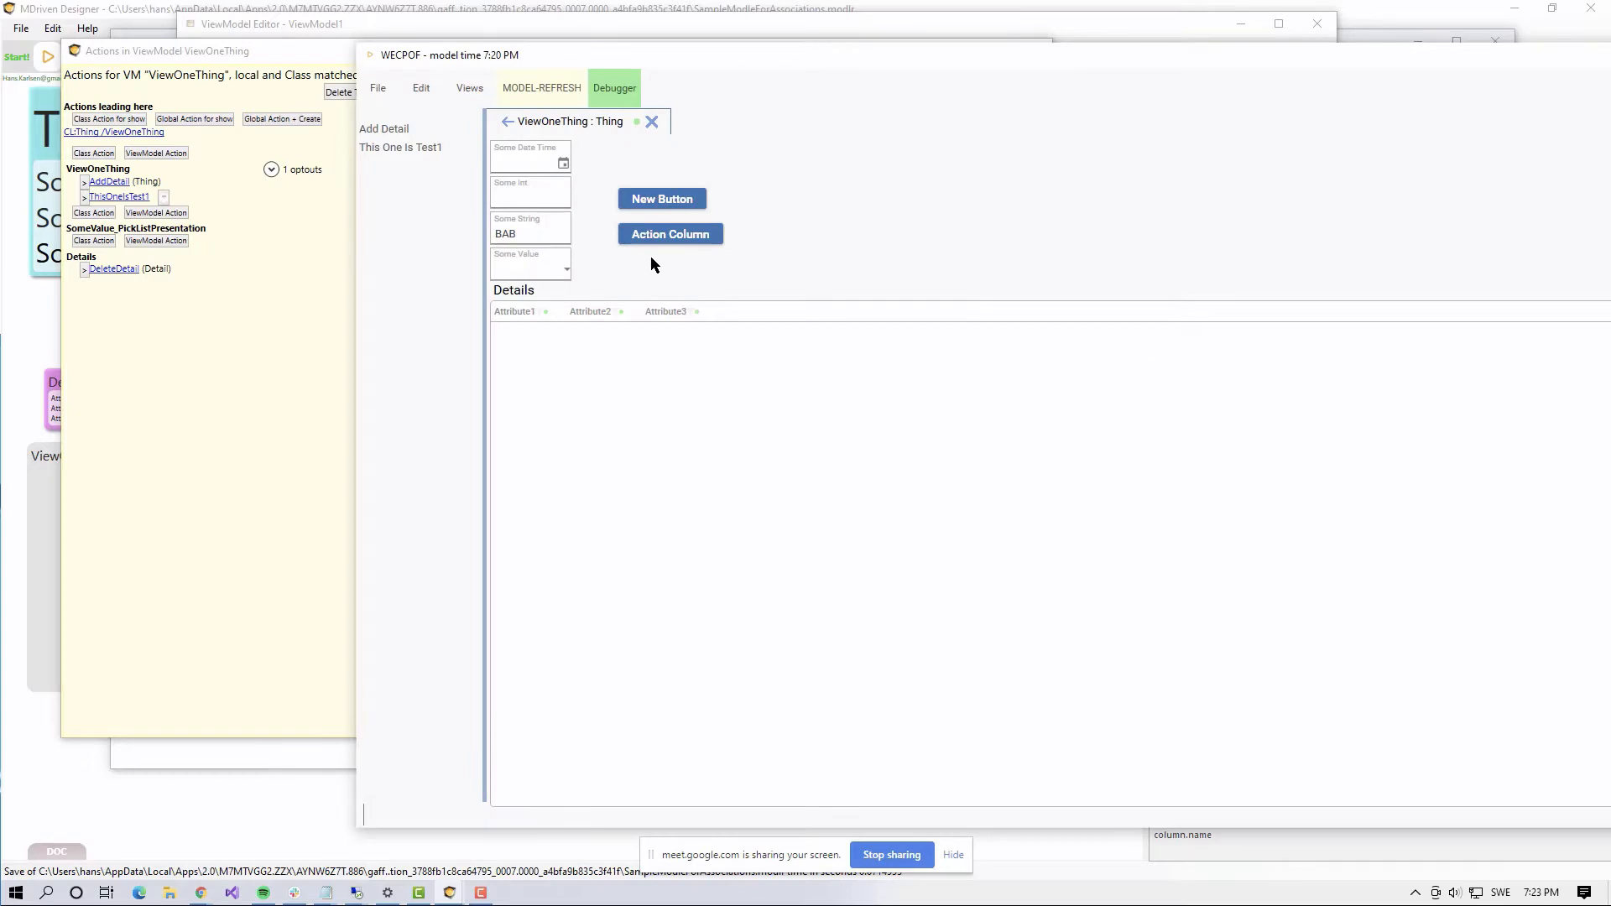
{"action": "left_click", "coordinate": [542, 88]}
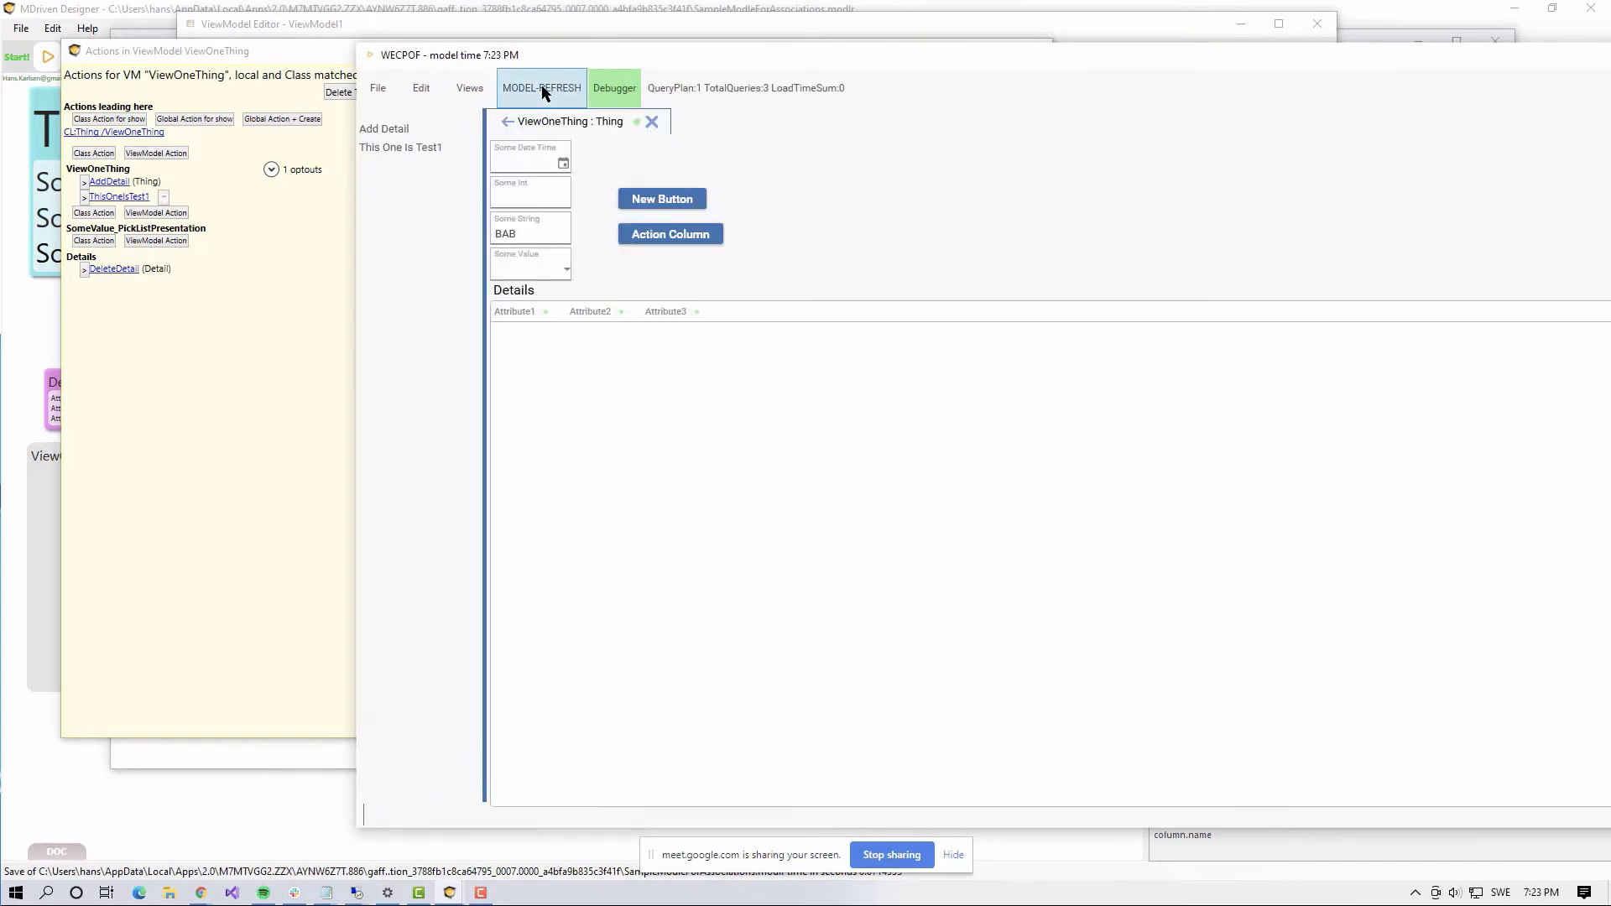
{"action": "left_click", "coordinate": [411, 151]}
{"action": "left_click_drag", "start_coordinate": [435, 185], "coordinate": [484, 194]}
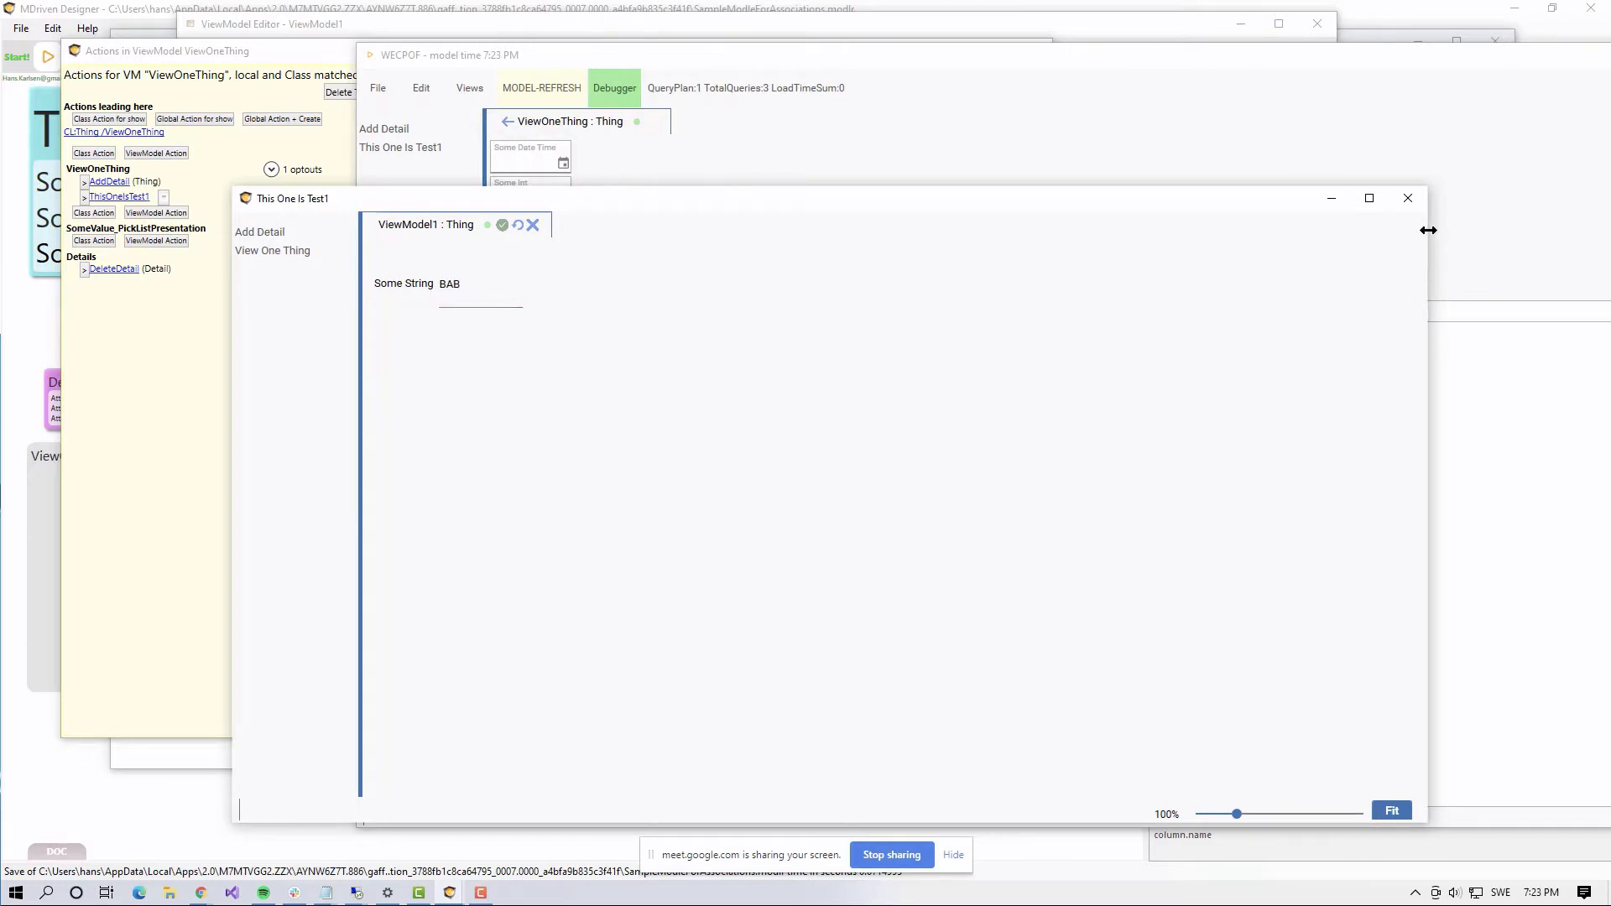
{"action": "left_click", "coordinate": [1409, 202]}
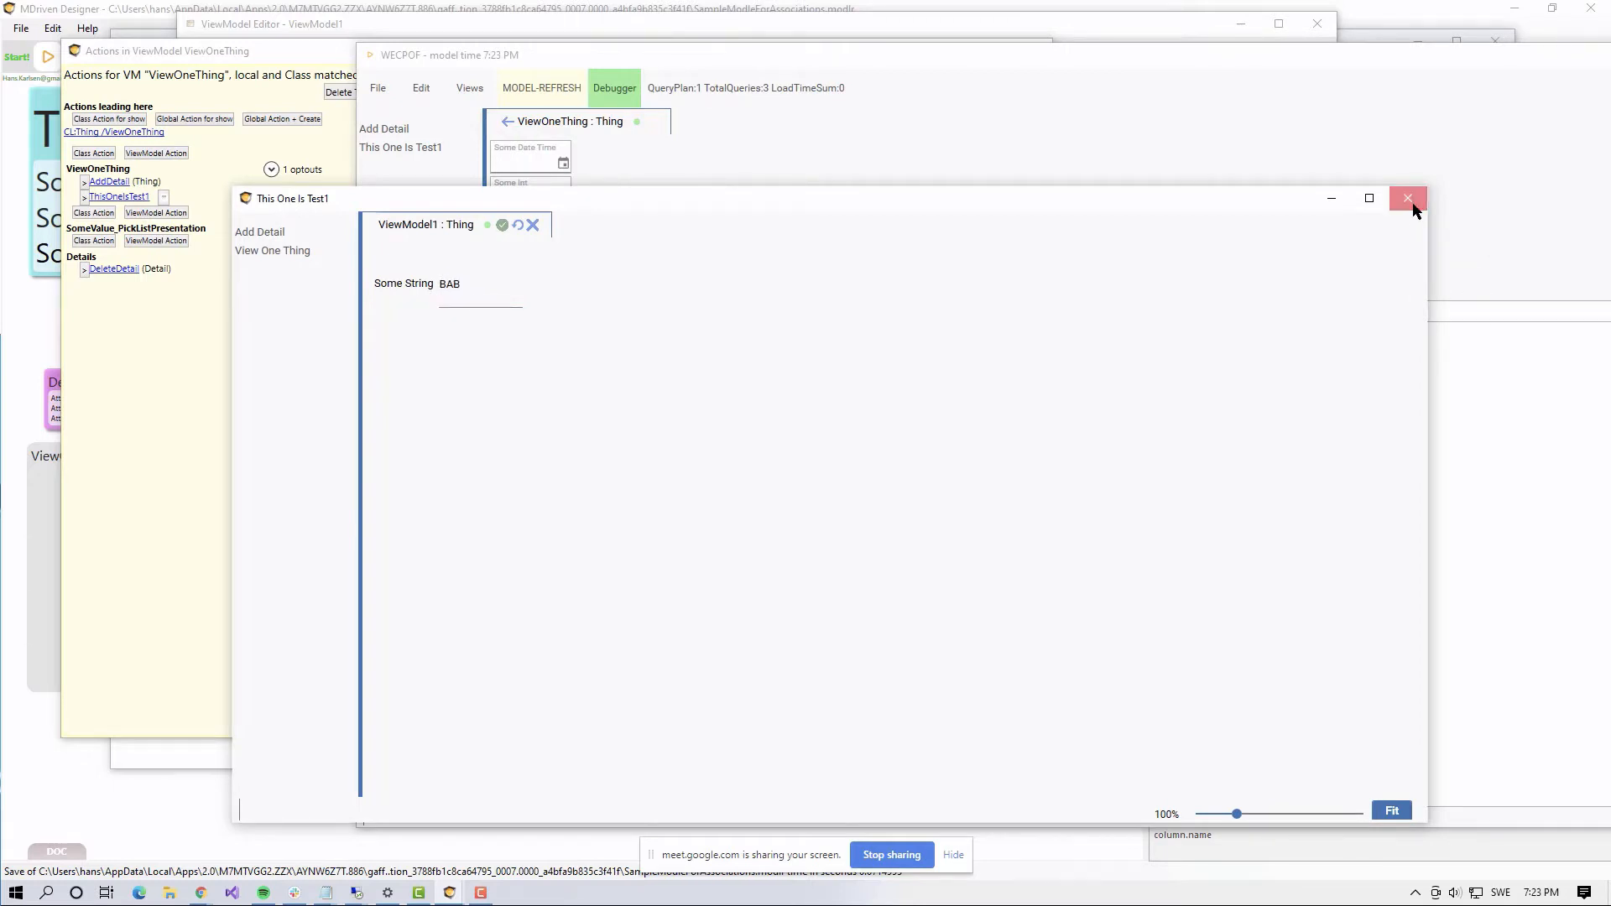
Step: Run This One Is Test1 on the Thing again and change Some String to NOW in the modal window
{"action": "left_click", "coordinate": [397, 149]}
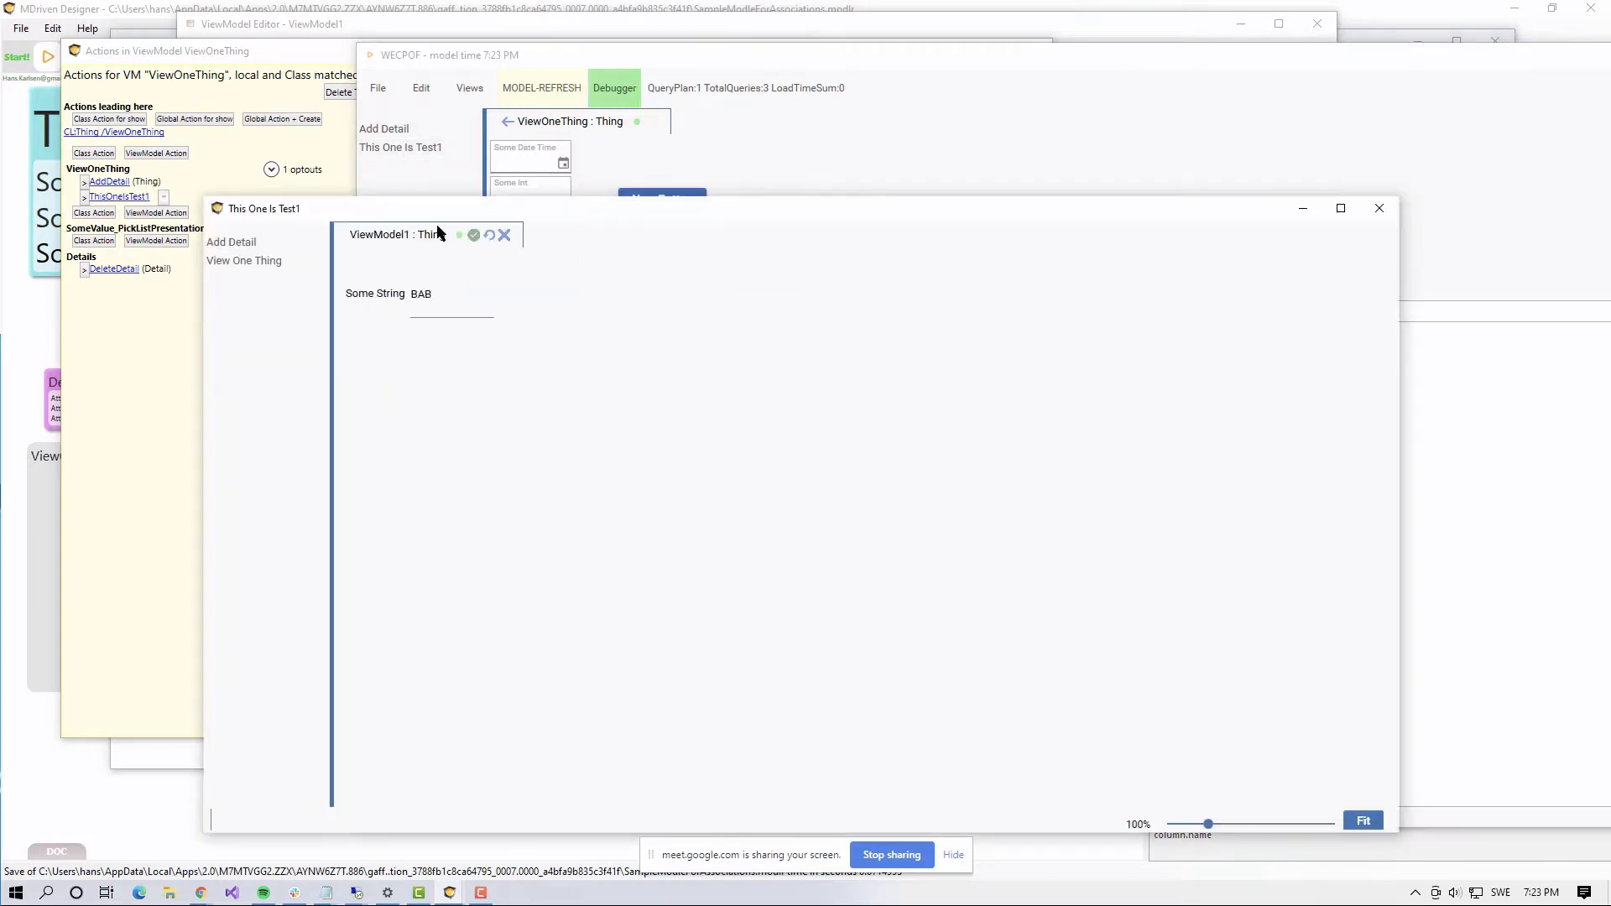
{"action": "left_click_drag", "start_coordinate": [455, 212], "coordinate": [508, 174]}
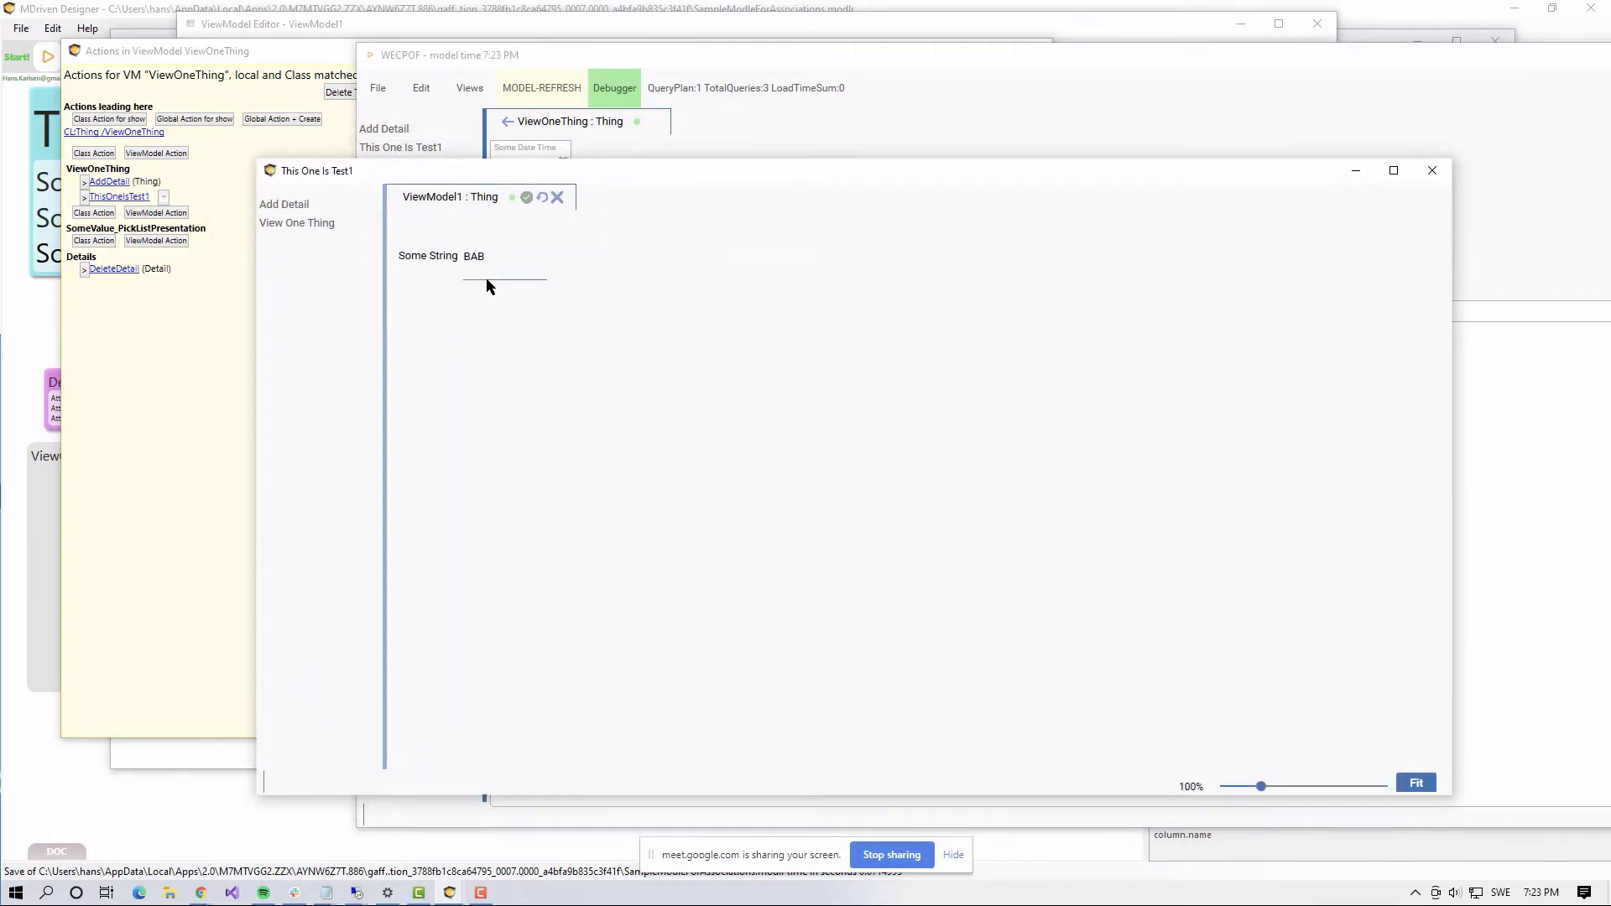
{"action": "left_click", "coordinate": [476, 255]}
{"action": "double_click", "coordinate": [465, 254]}
{"action": "type", "text": "NOW"}
{"action": "key", "text": "Tab"}
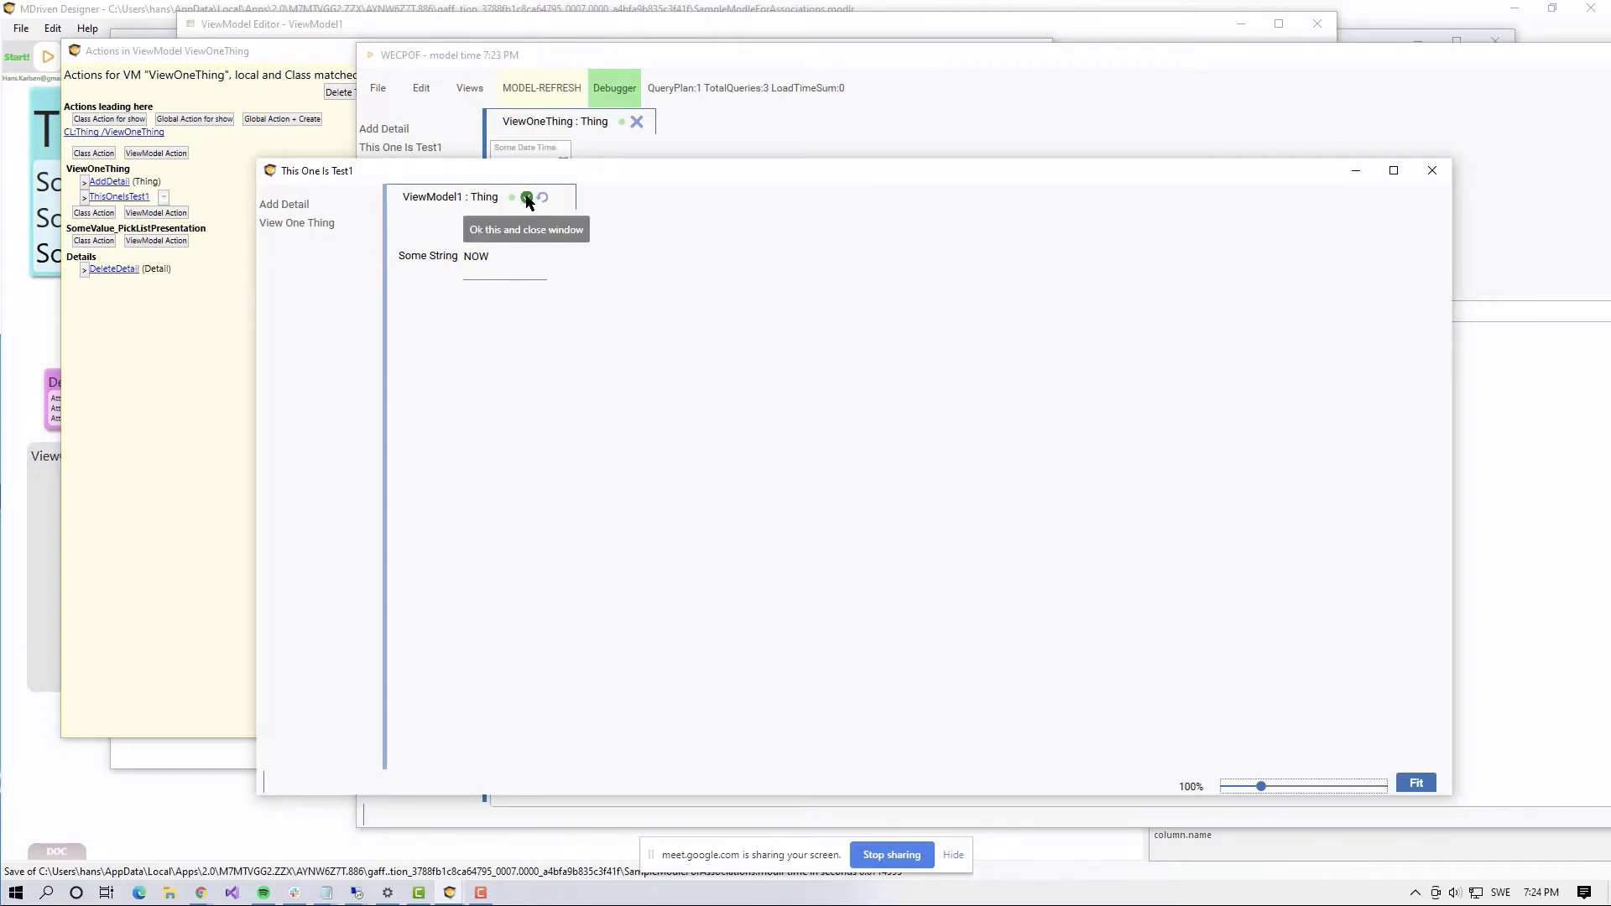
Step: Revert all changes in the modal ViewModel1 window and confirm discarding them
{"action": "left_click_drag", "start_coordinate": [546, 172], "coordinate": [584, 149]}
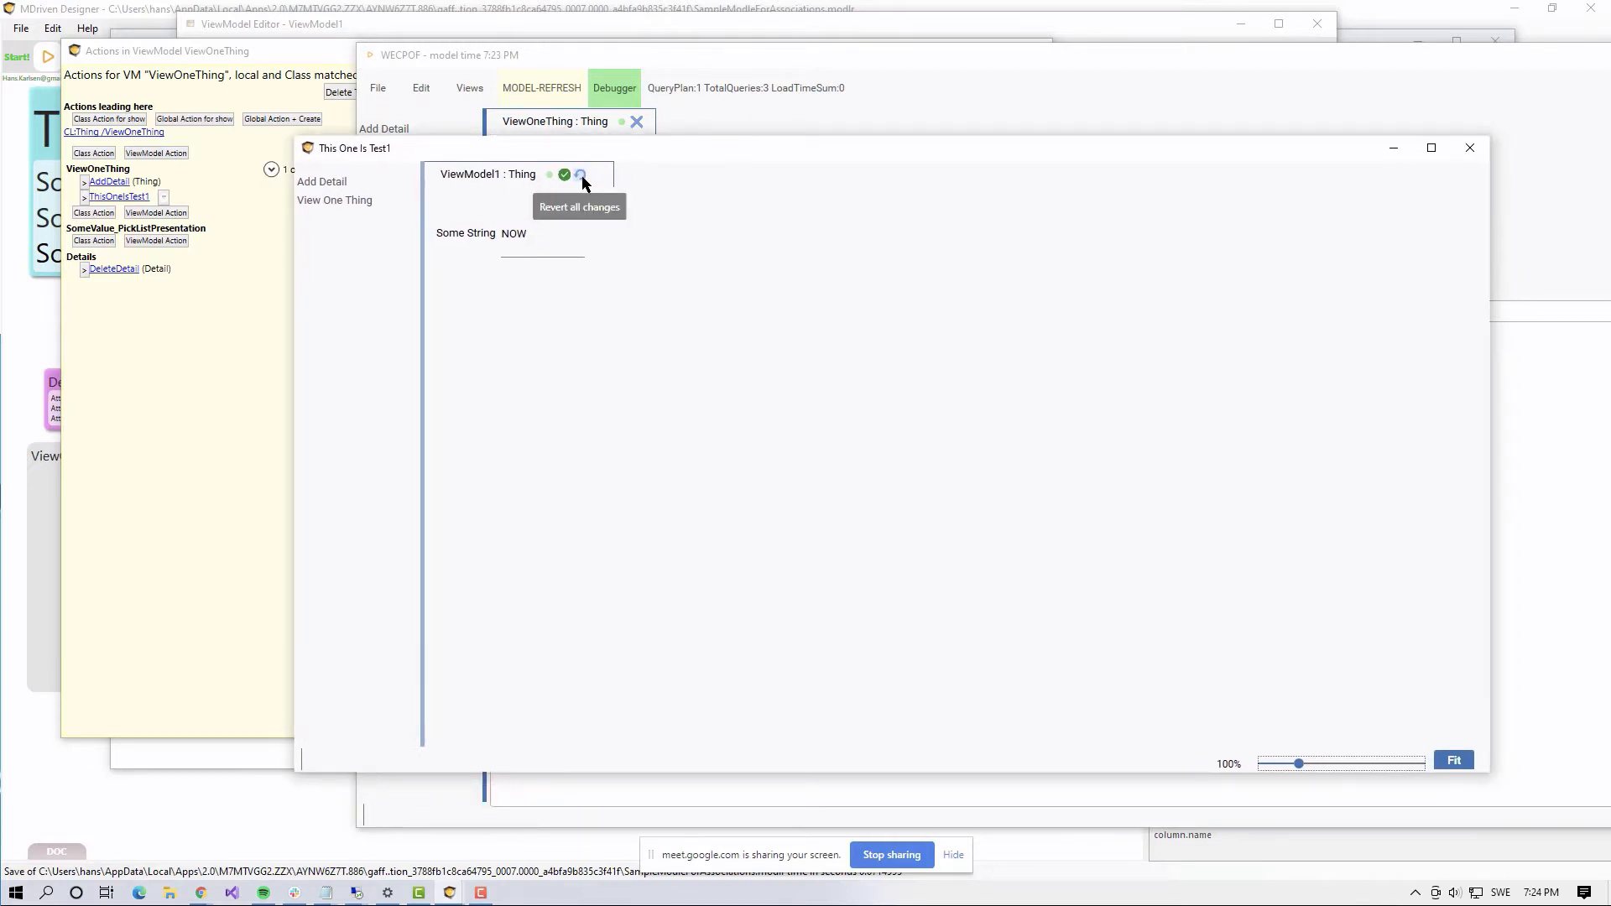
{"action": "left_click", "coordinate": [581, 175]}
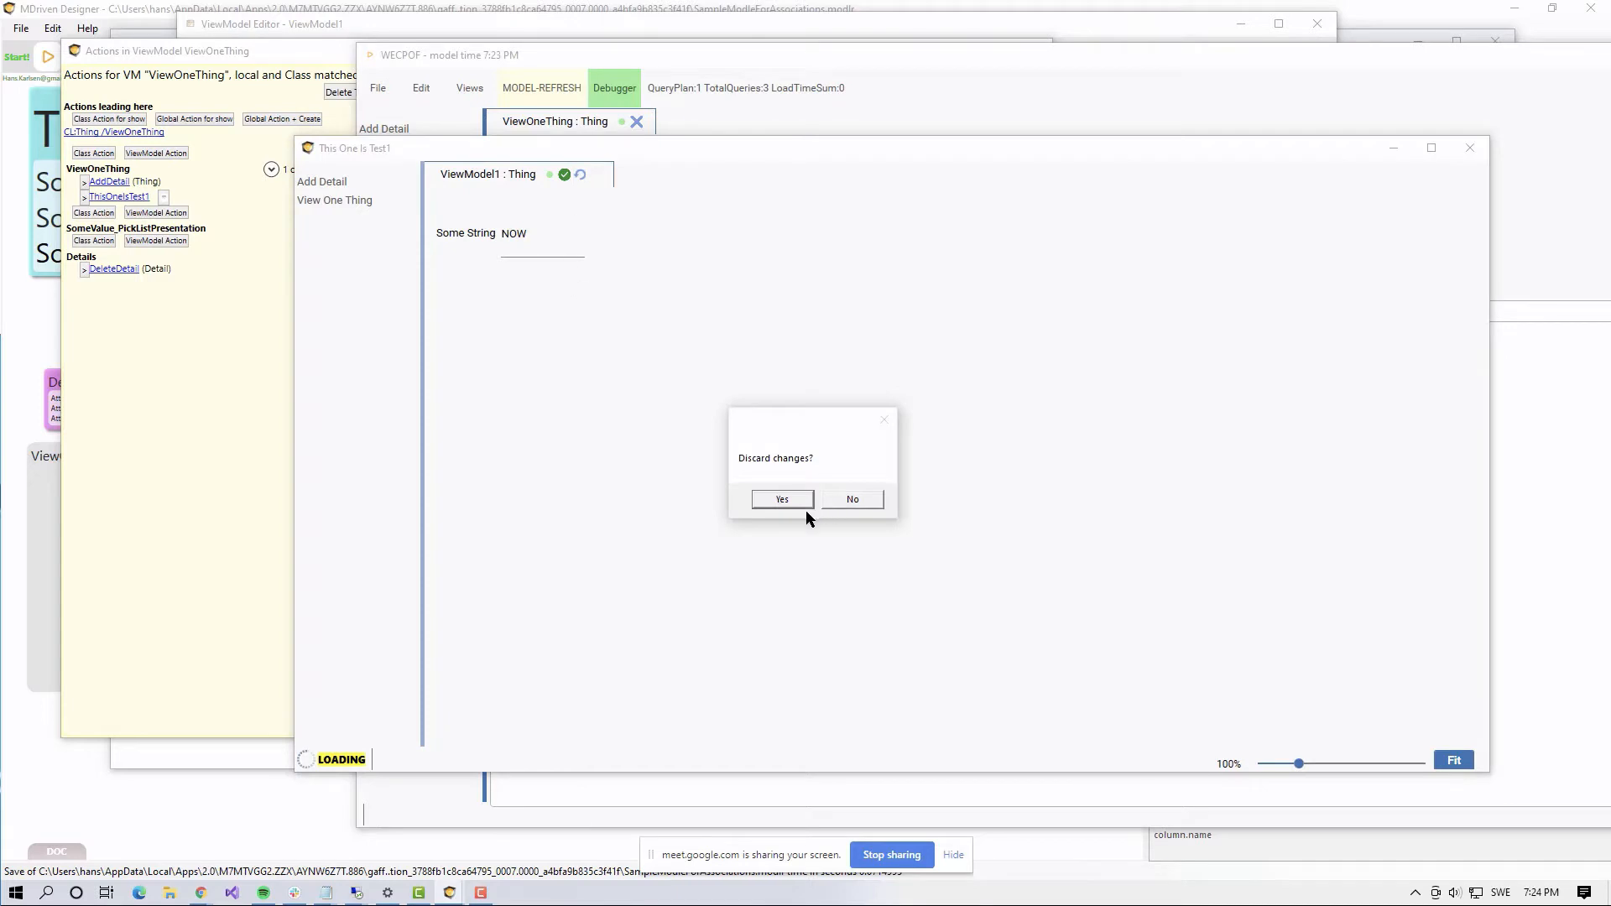
{"action": "left_click", "coordinate": [782, 499]}
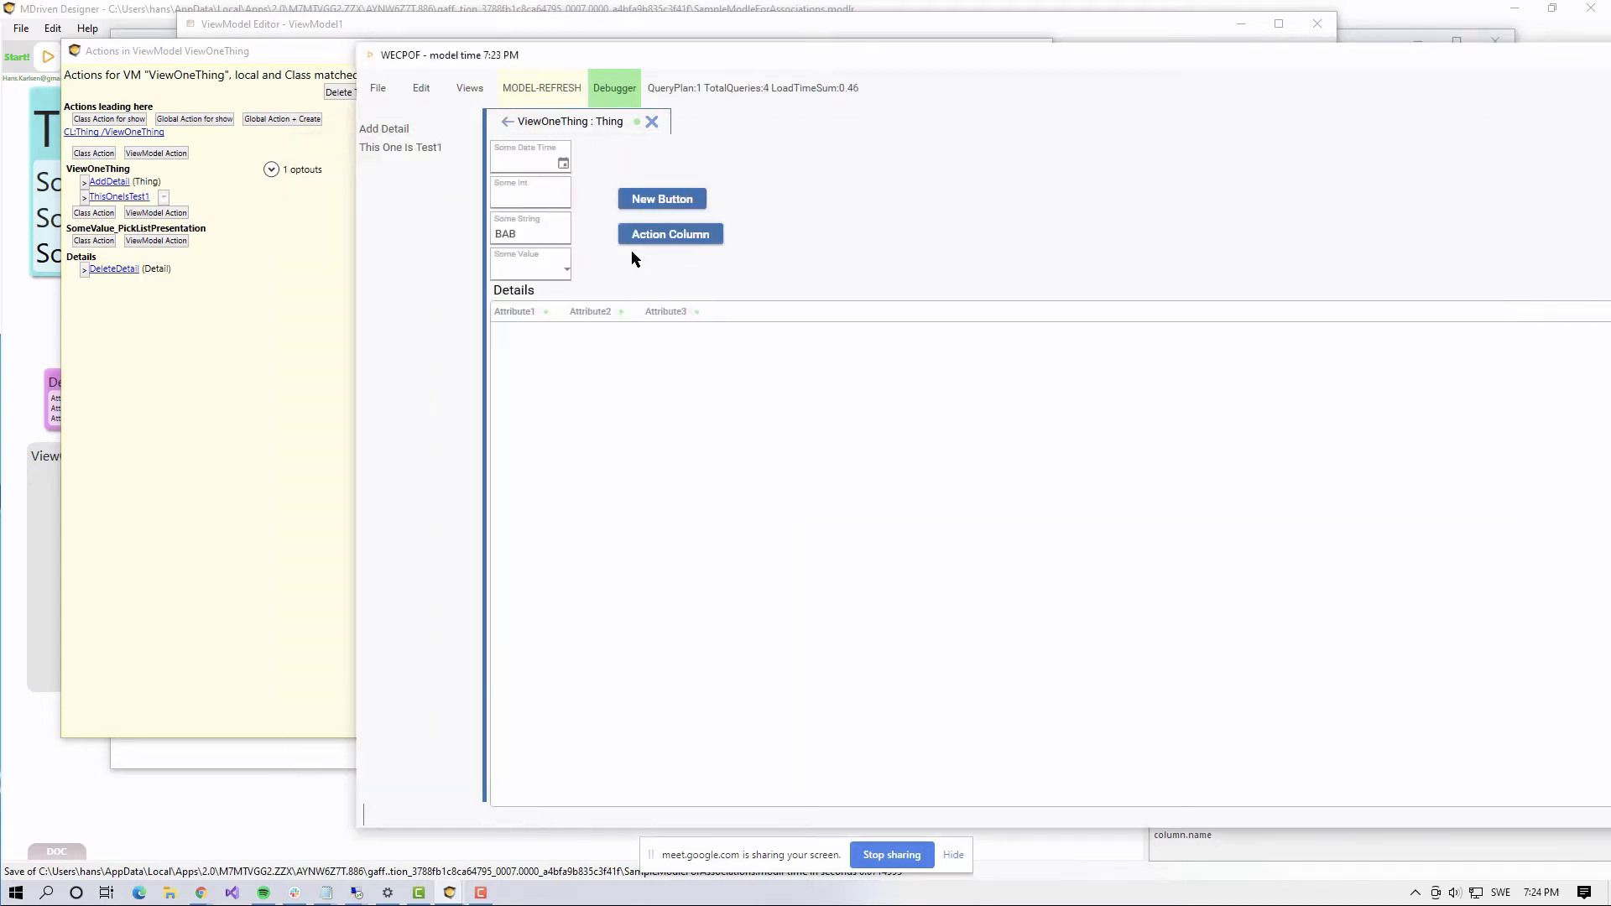
Step: Run This One Is Test1 once more, set Some String to NOW and accept the modal window with OK
{"action": "left_click", "coordinate": [395, 149]}
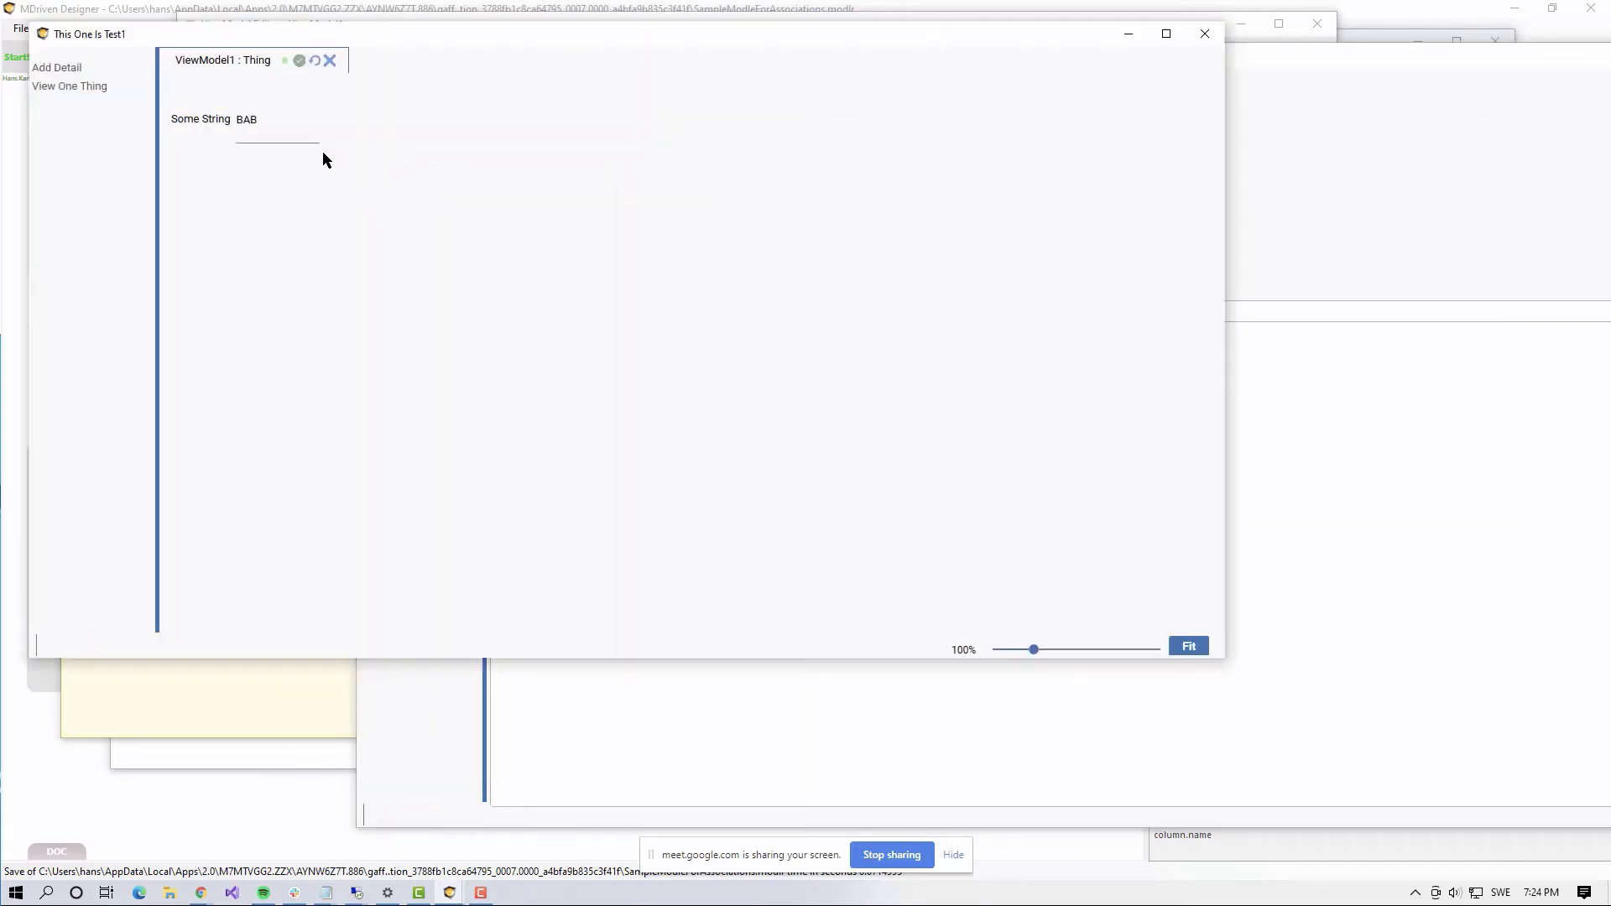
{"action": "left_click", "coordinate": [531, 268]}
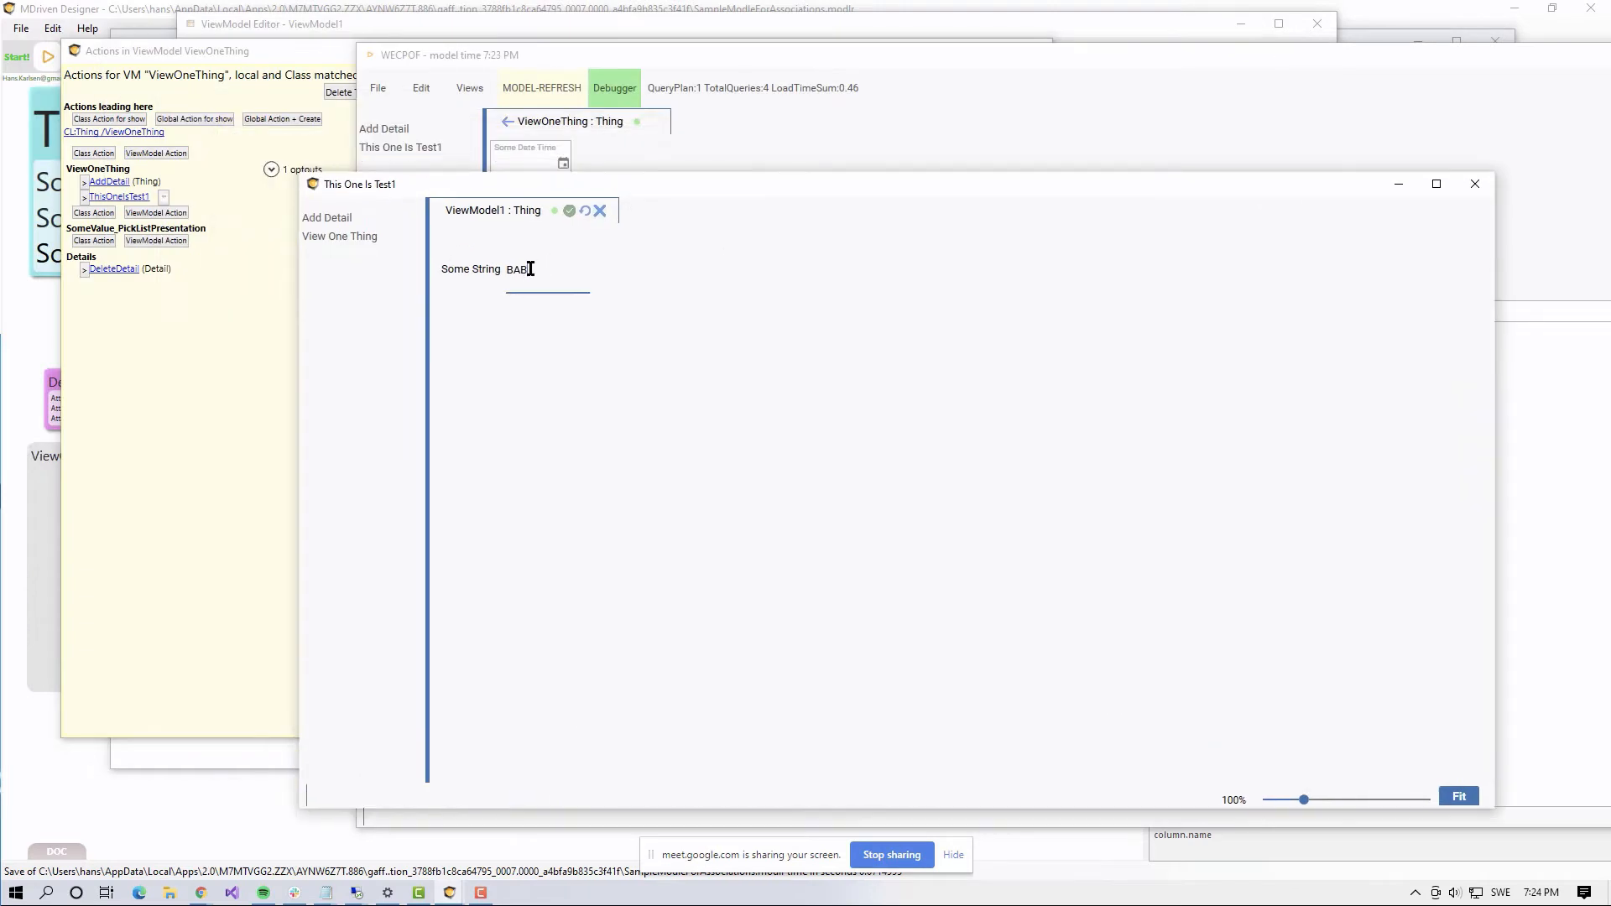
{"action": "double_click", "coordinate": [516, 270]}
{"action": "type", "text": "NOW"}
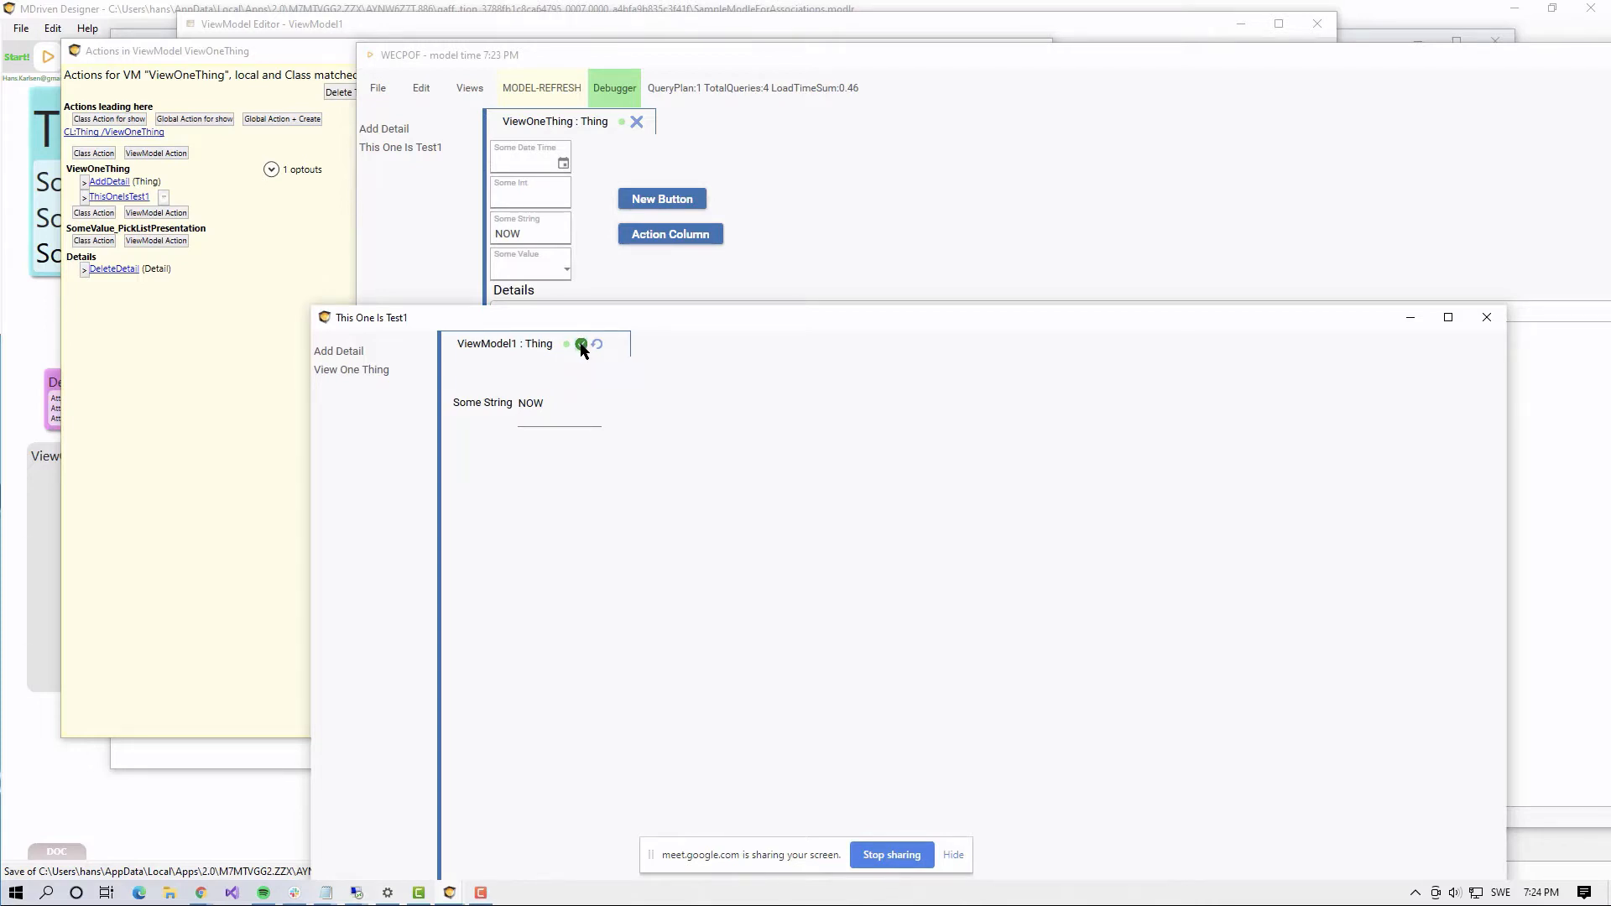
{"action": "left_click", "coordinate": [580, 346]}
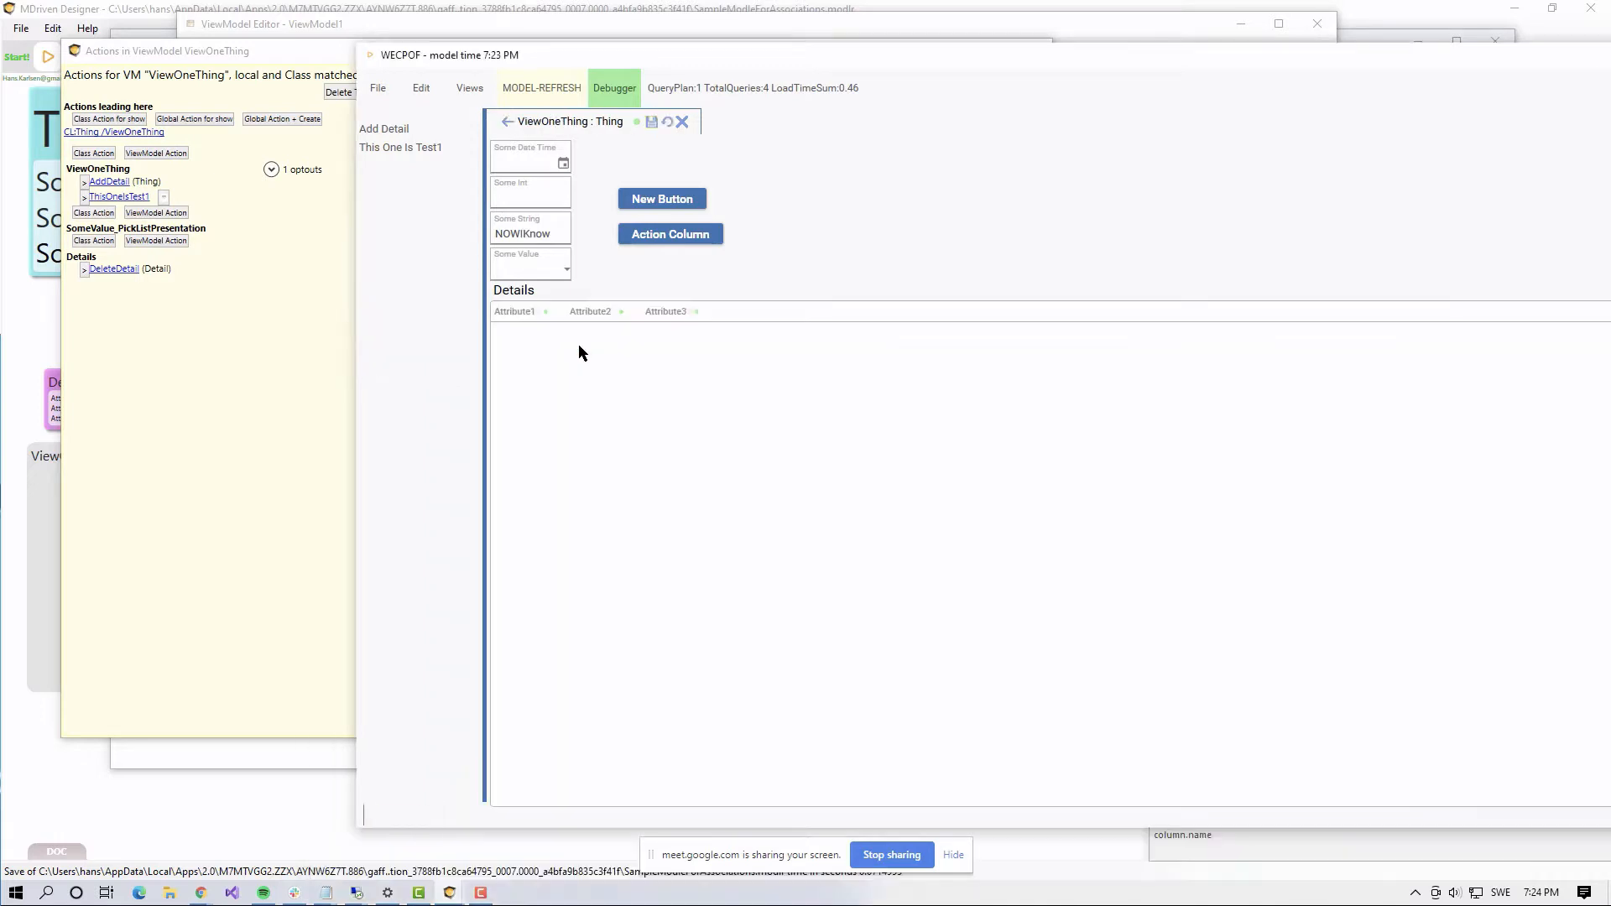
Step: Compare the Thing's Some String in ViewOneThing with the action's expression after modal OK, and save the Thing
{"action": "left_click", "coordinate": [532, 234]}
{"action": "left_click_drag", "start_coordinate": [524, 235], "coordinate": [560, 234]}
{"action": "left_click_drag", "start_coordinate": [693, 67], "coordinate": [839, 48]}
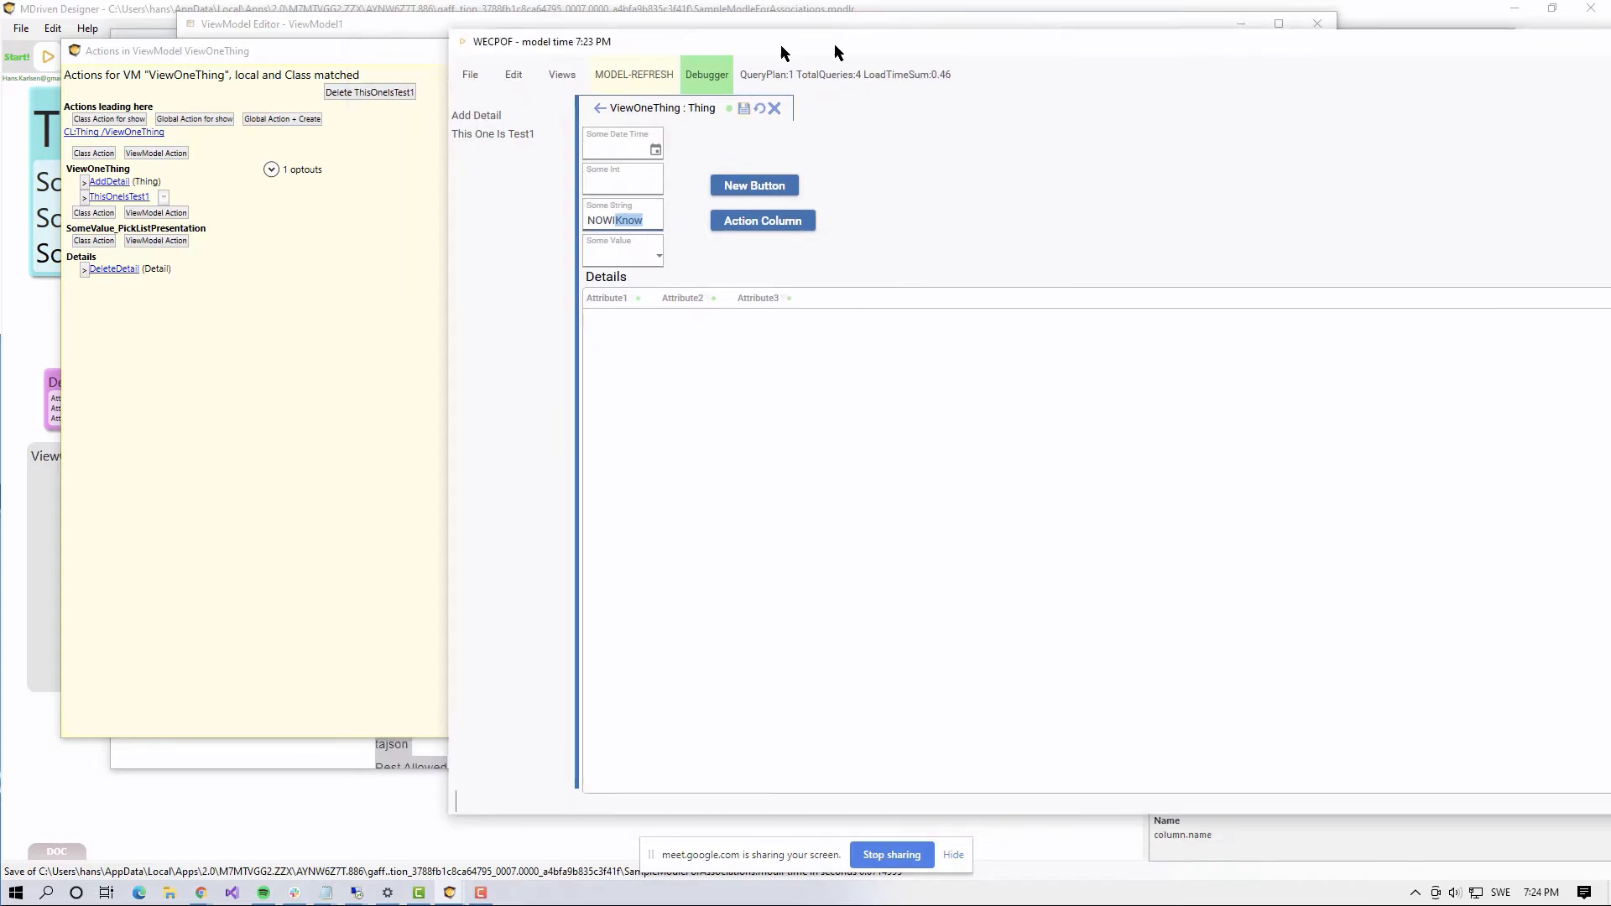
{"action": "left_click", "coordinate": [471, 50]}
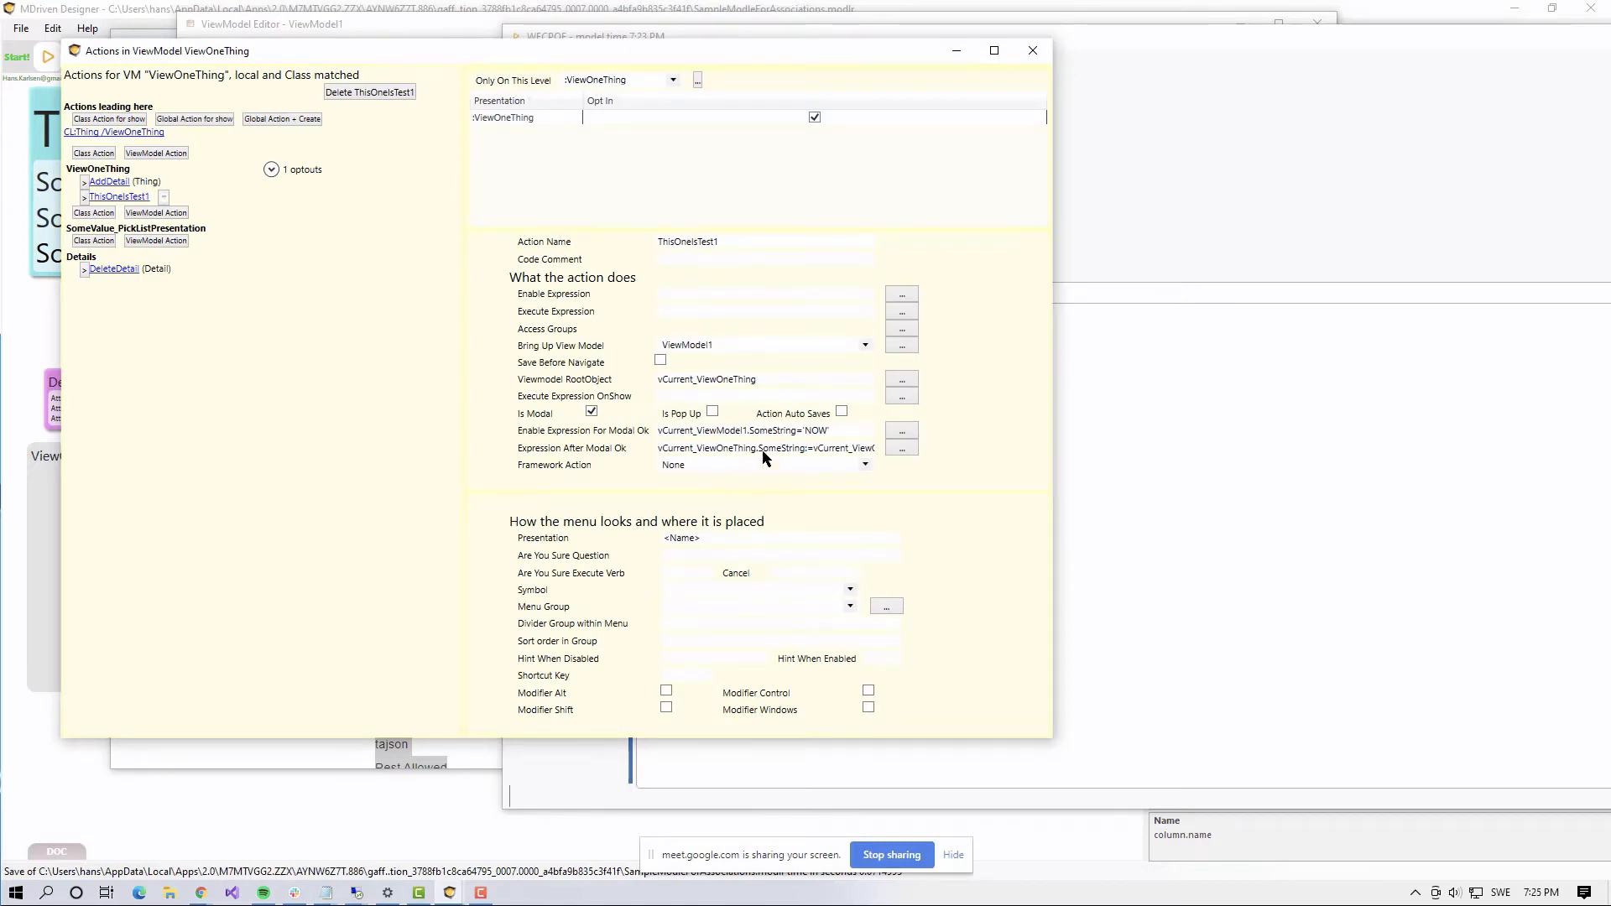
{"action": "left_click", "coordinate": [1123, 217]}
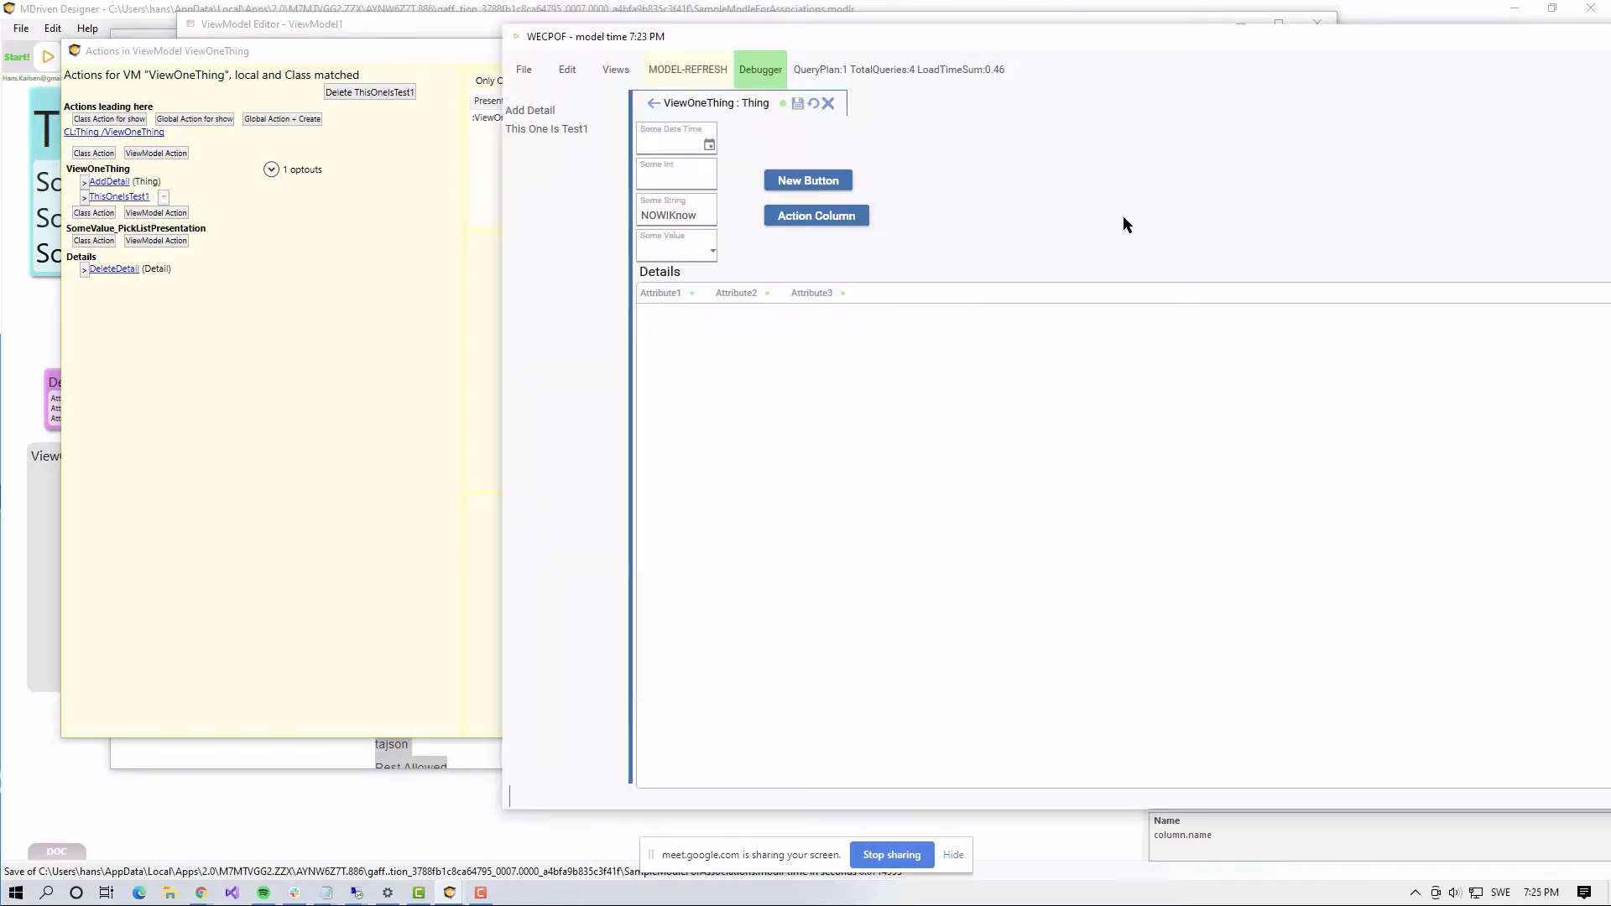
{"action": "left_click", "coordinate": [798, 104]}
Step: Return to the main model diagram window and open the system prototyper's Local TurnkeyPrototyper settings
{"action": "key", "text": "alt+Tab"}
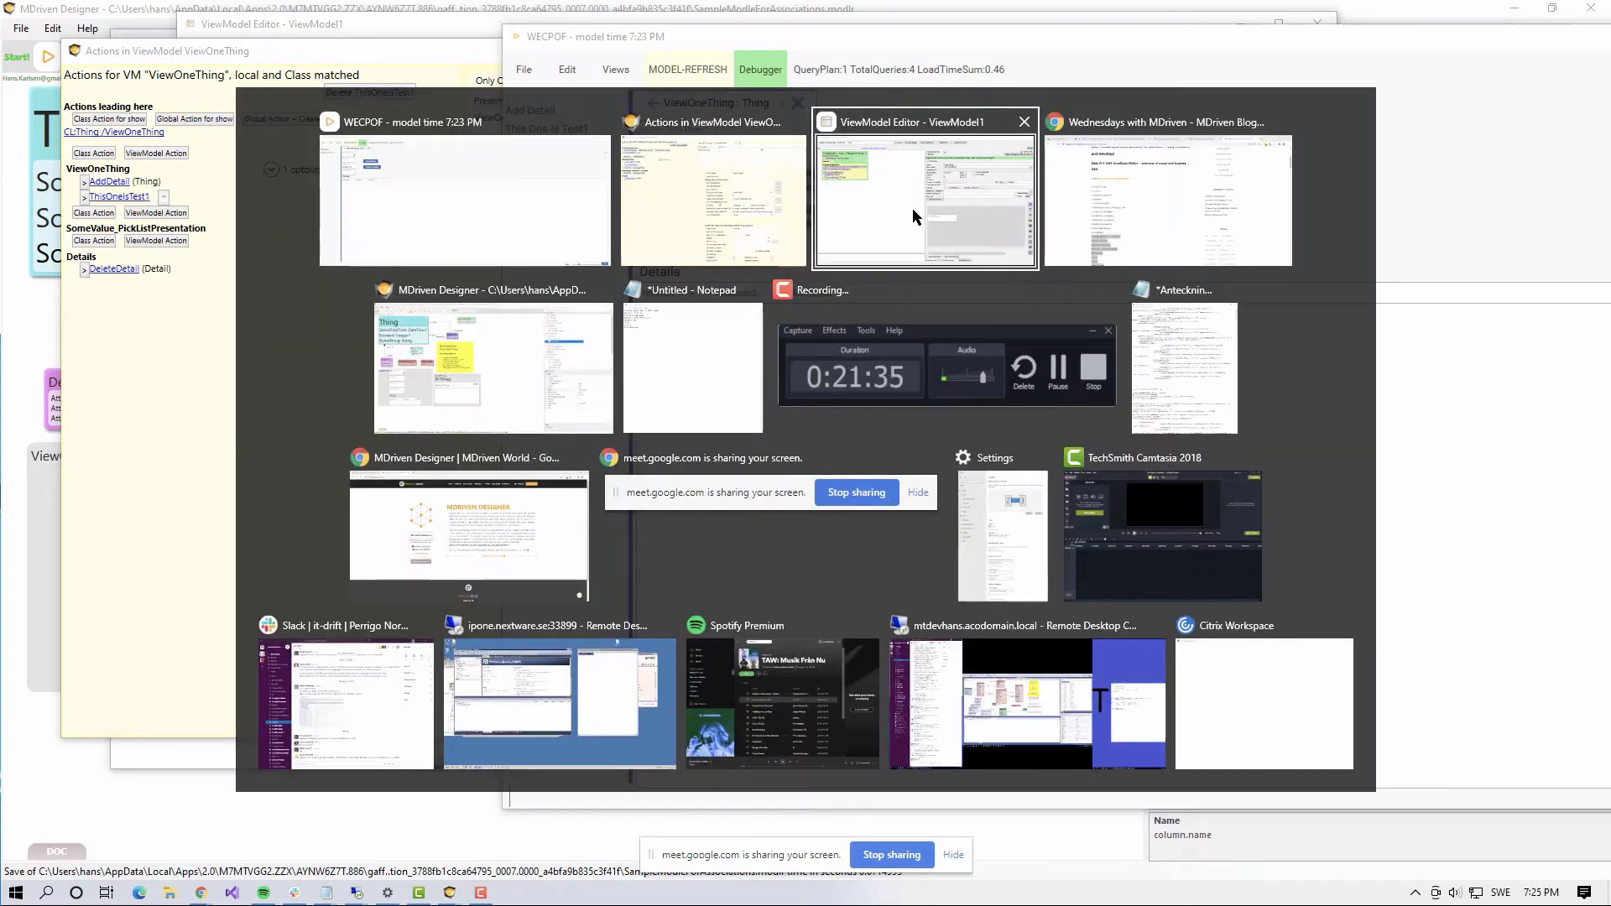
{"action": "key", "text": "alt+Tab"}
{"action": "key", "text": "alt+Tab"}
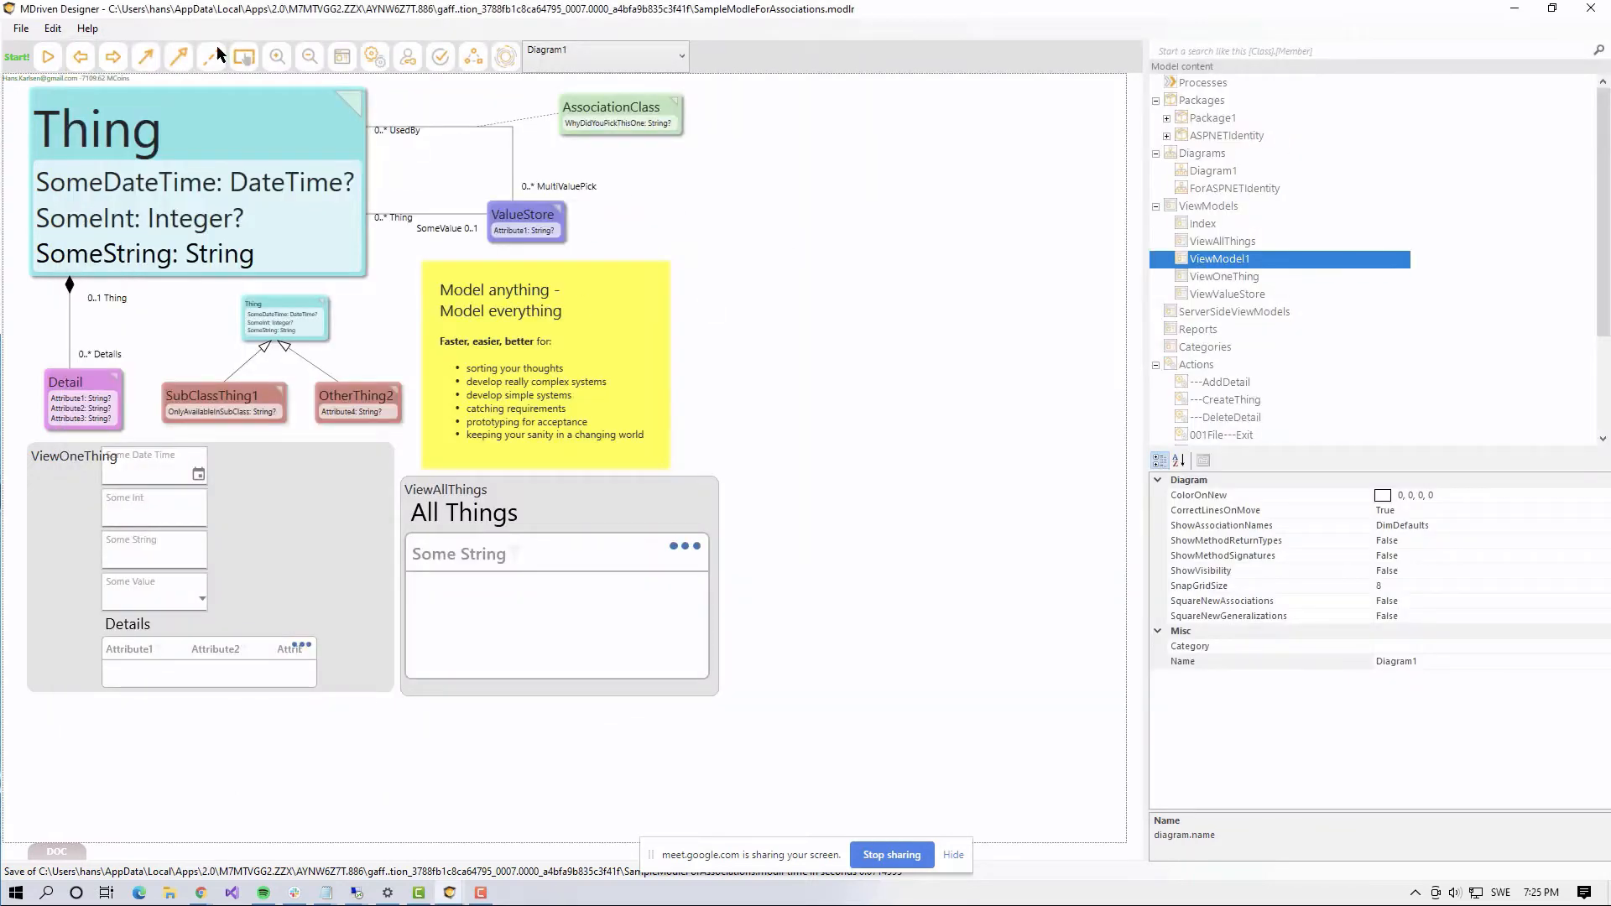
{"action": "left_click", "coordinate": [44, 60]}
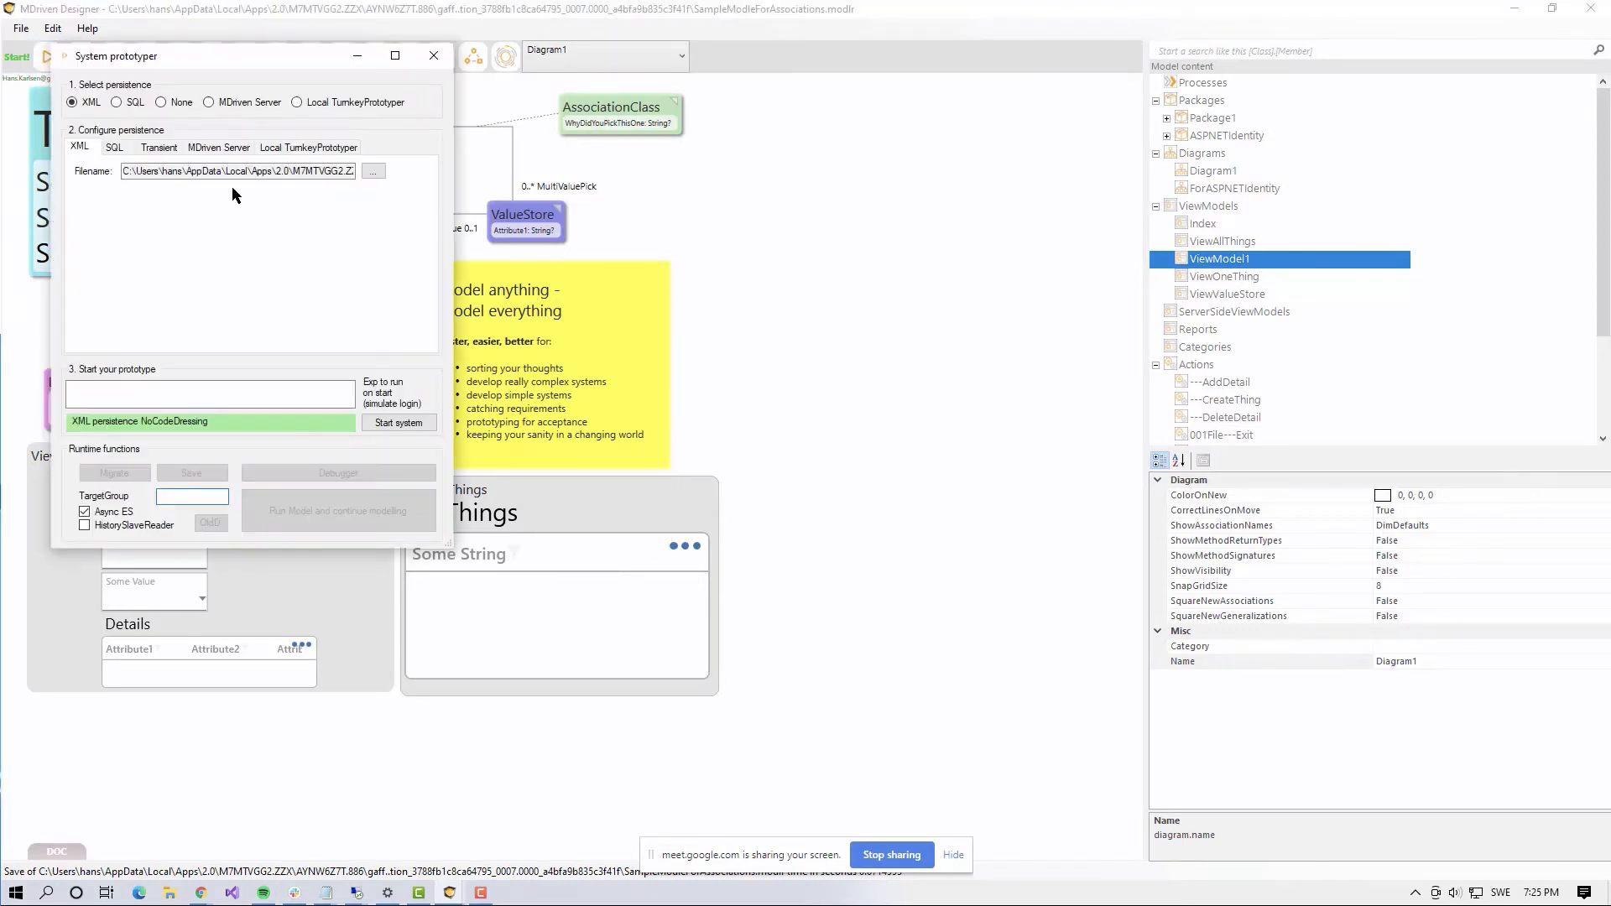
{"action": "left_click", "coordinate": [289, 150]}
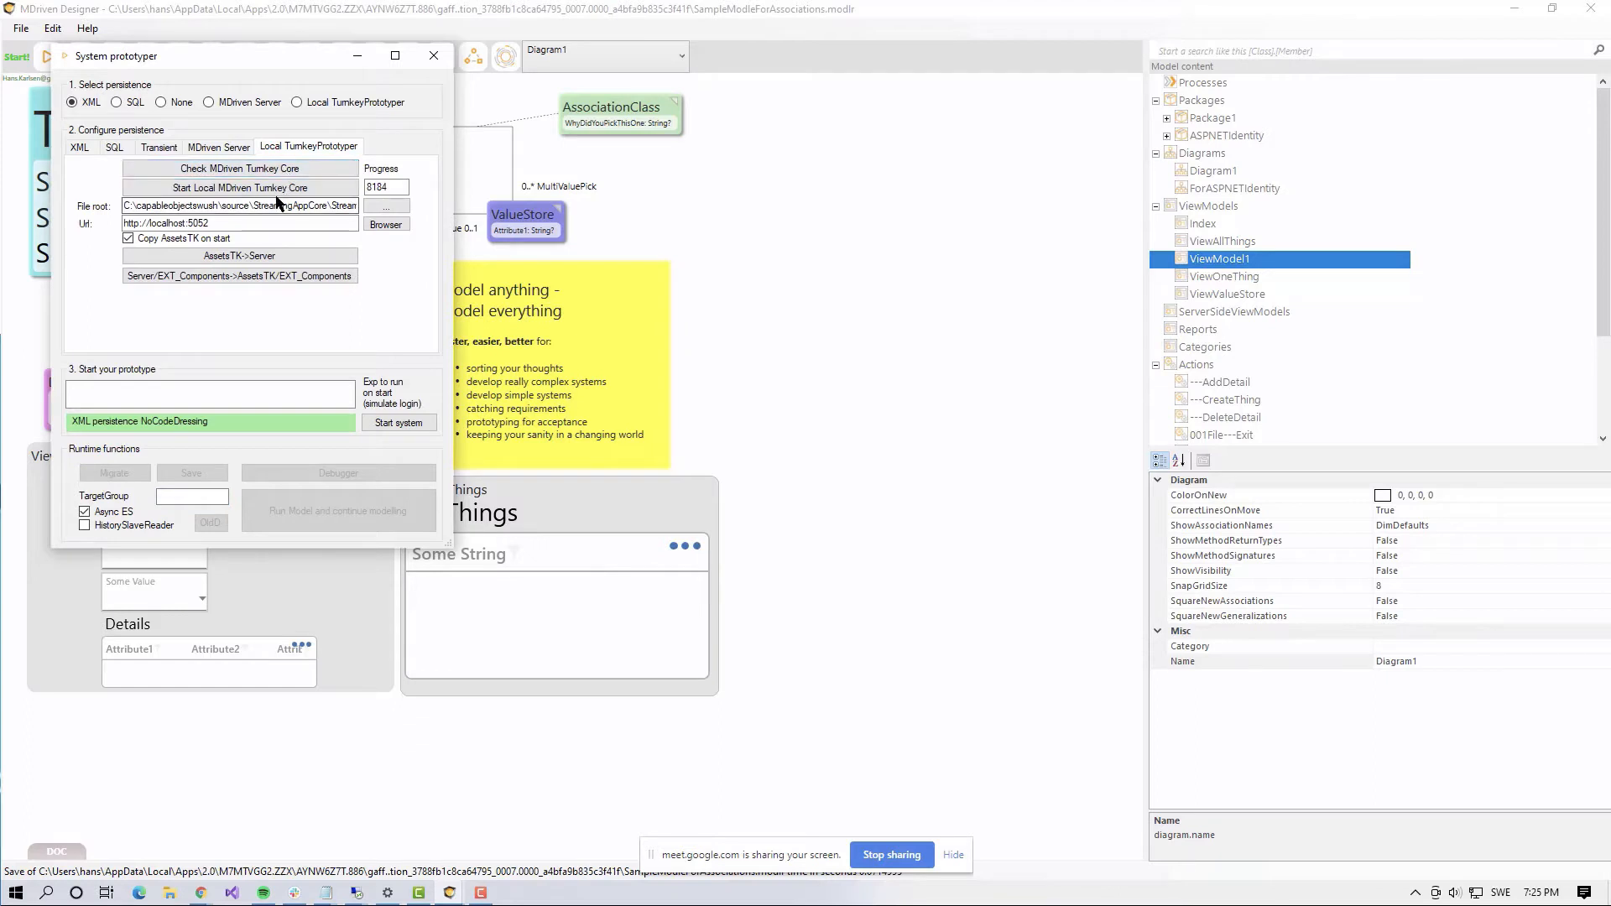
Step: Try twice to start the local MDriven Turnkey Core, dismissing the message each time
{"action": "left_click", "coordinate": [270, 192]}
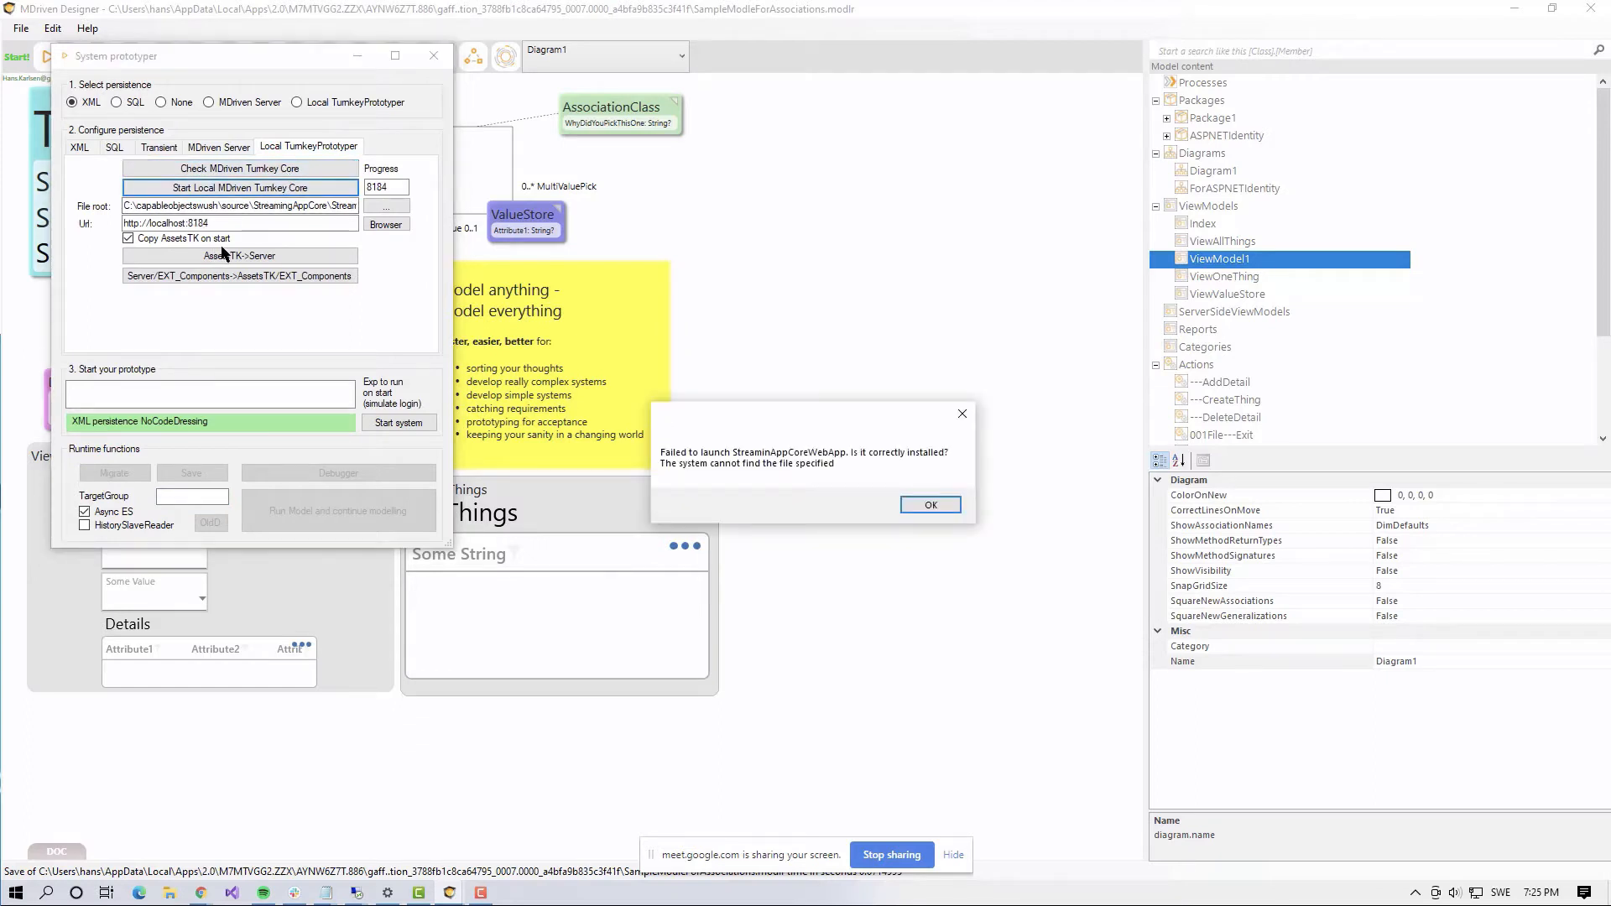
{"action": "left_click", "coordinate": [930, 505]}
{"action": "left_click", "coordinate": [292, 188]}
{"action": "left_click", "coordinate": [943, 510]}
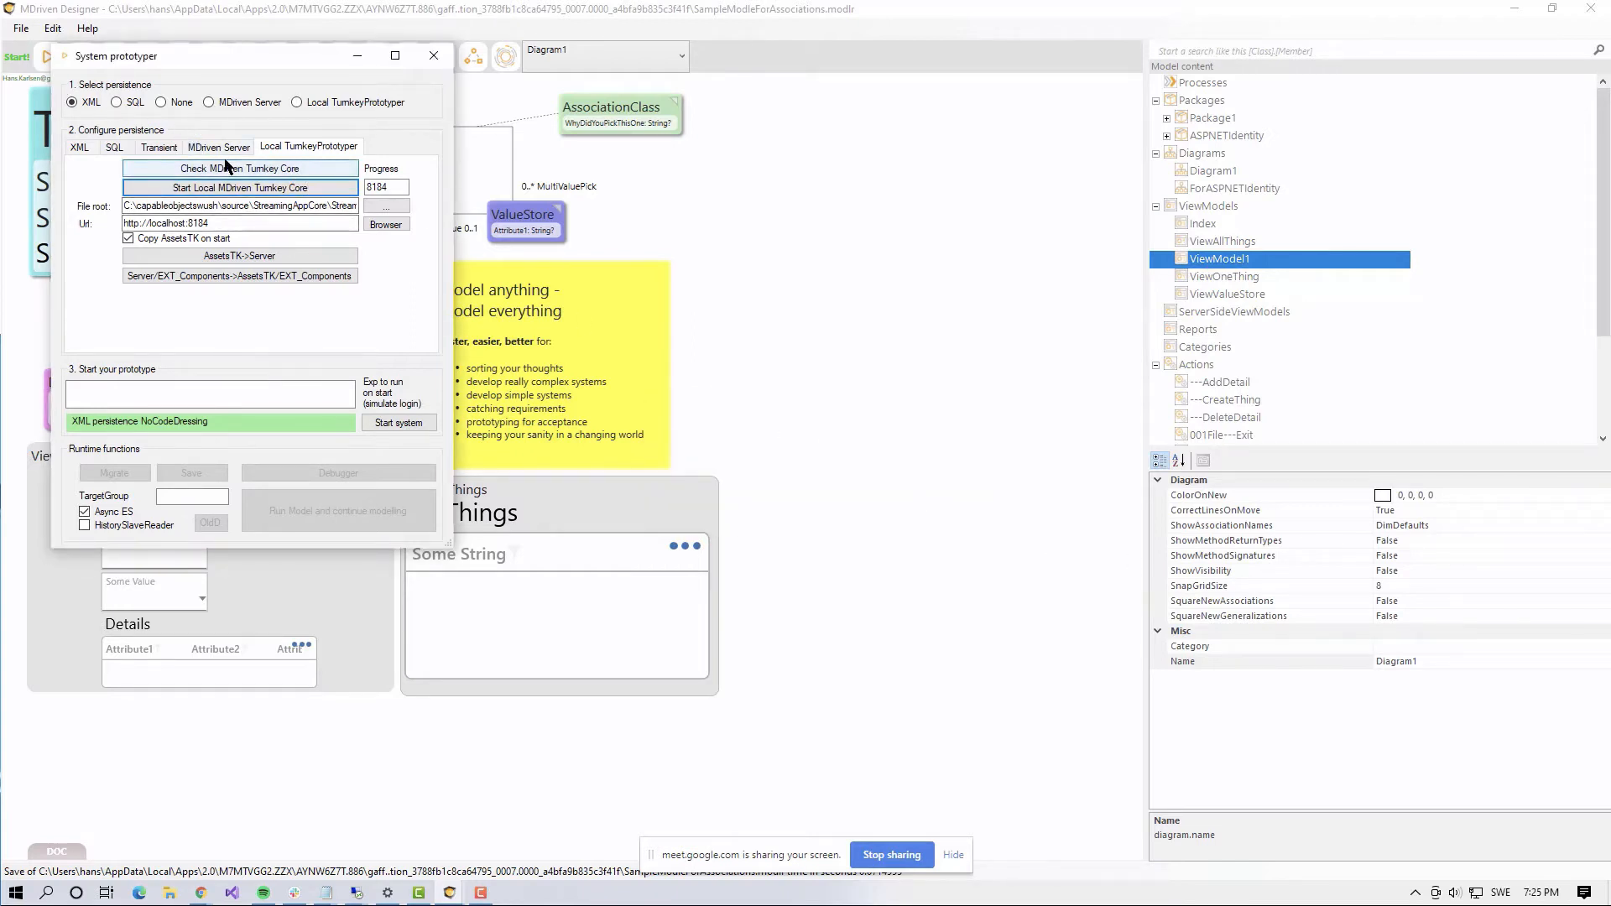
Step: Check MDriven Turnkey Core for a newer version and accept installing the latest one, 20210210
{"action": "left_click", "coordinate": [216, 168]}
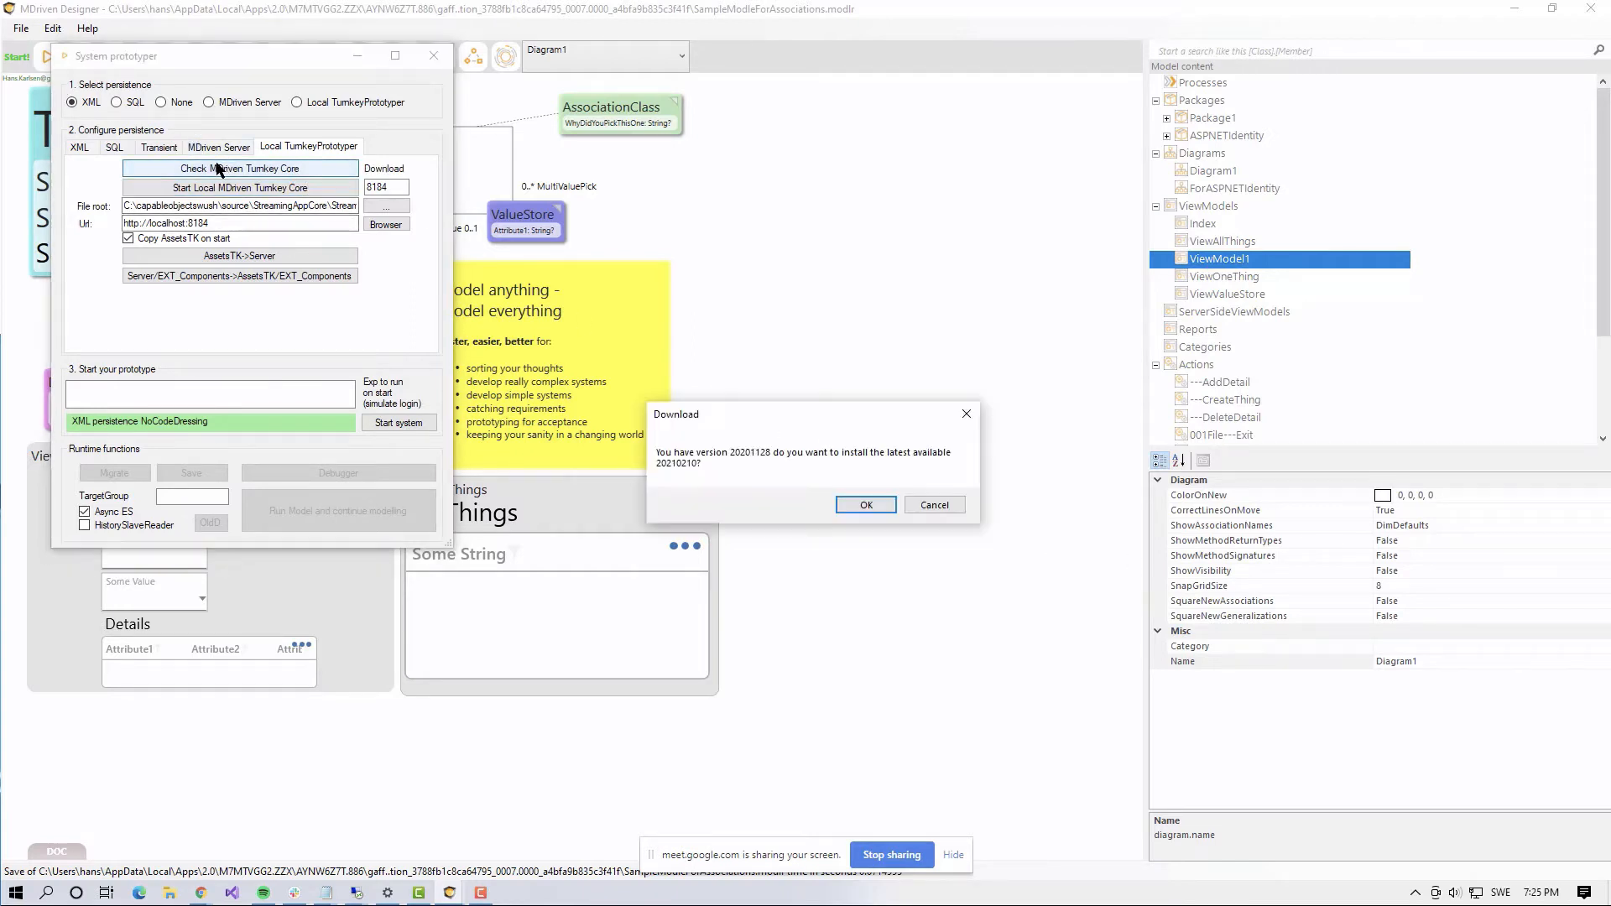
{"action": "left_click", "coordinate": [865, 504]}
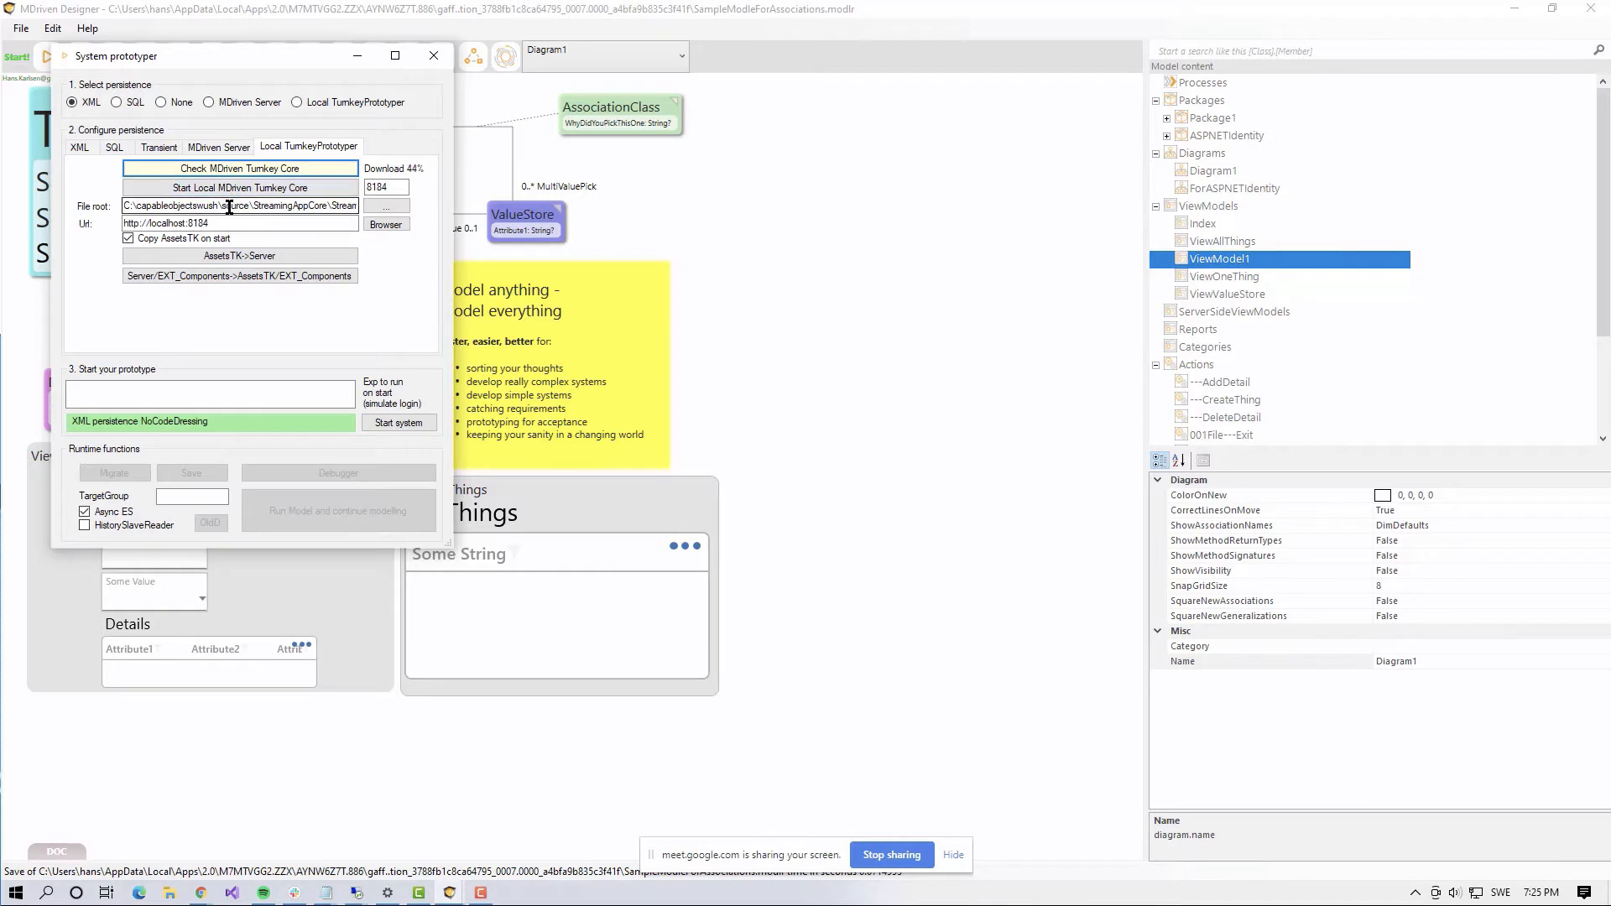
Step: Clear the file root so it falls back to the MDrivenTurnkeyCoreLocal folder, and start the local MDriven Turnkey Core
{"action": "triple_click", "coordinate": [271, 210]}
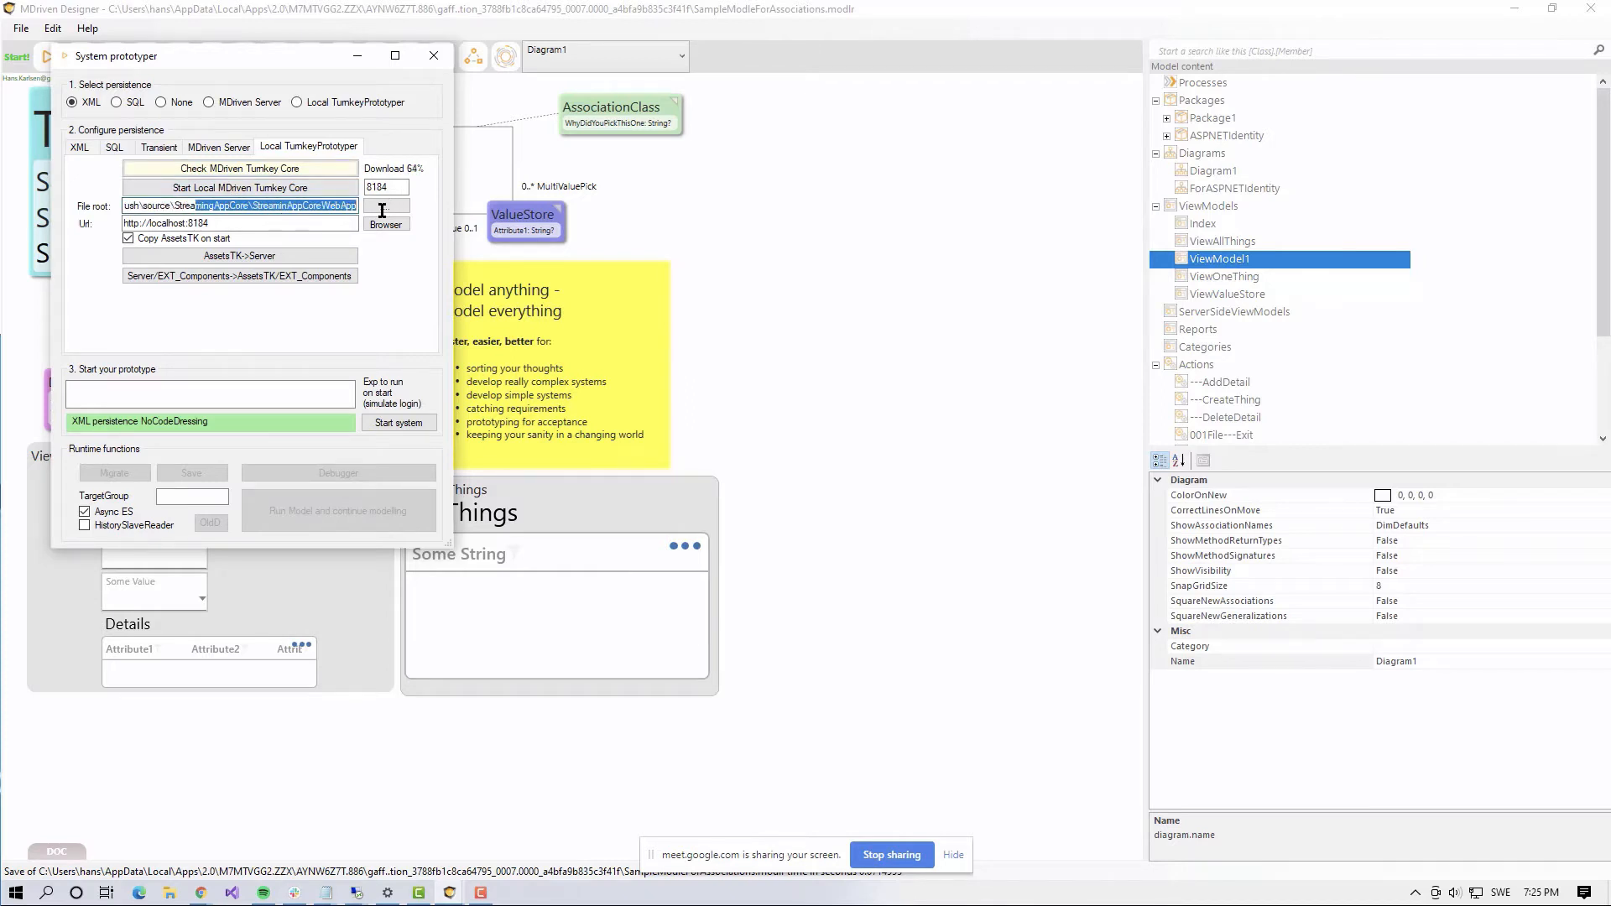
{"action": "key", "text": "BackSpace"}
{"action": "key", "text": "ctrl+z"}
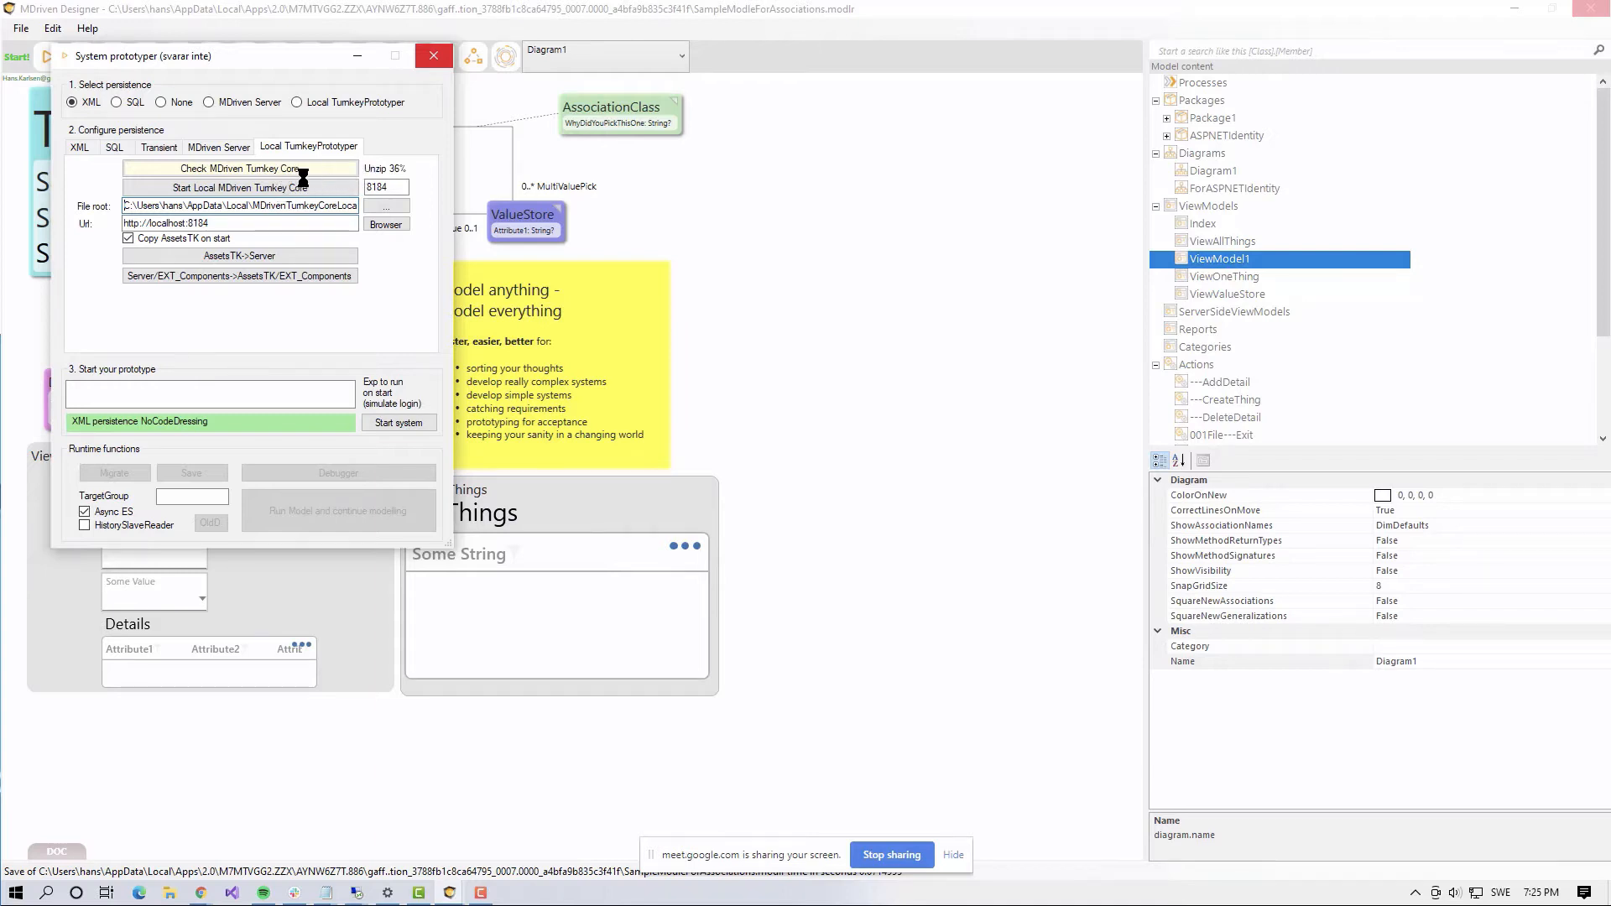
{"action": "left_click", "coordinate": [260, 190]}
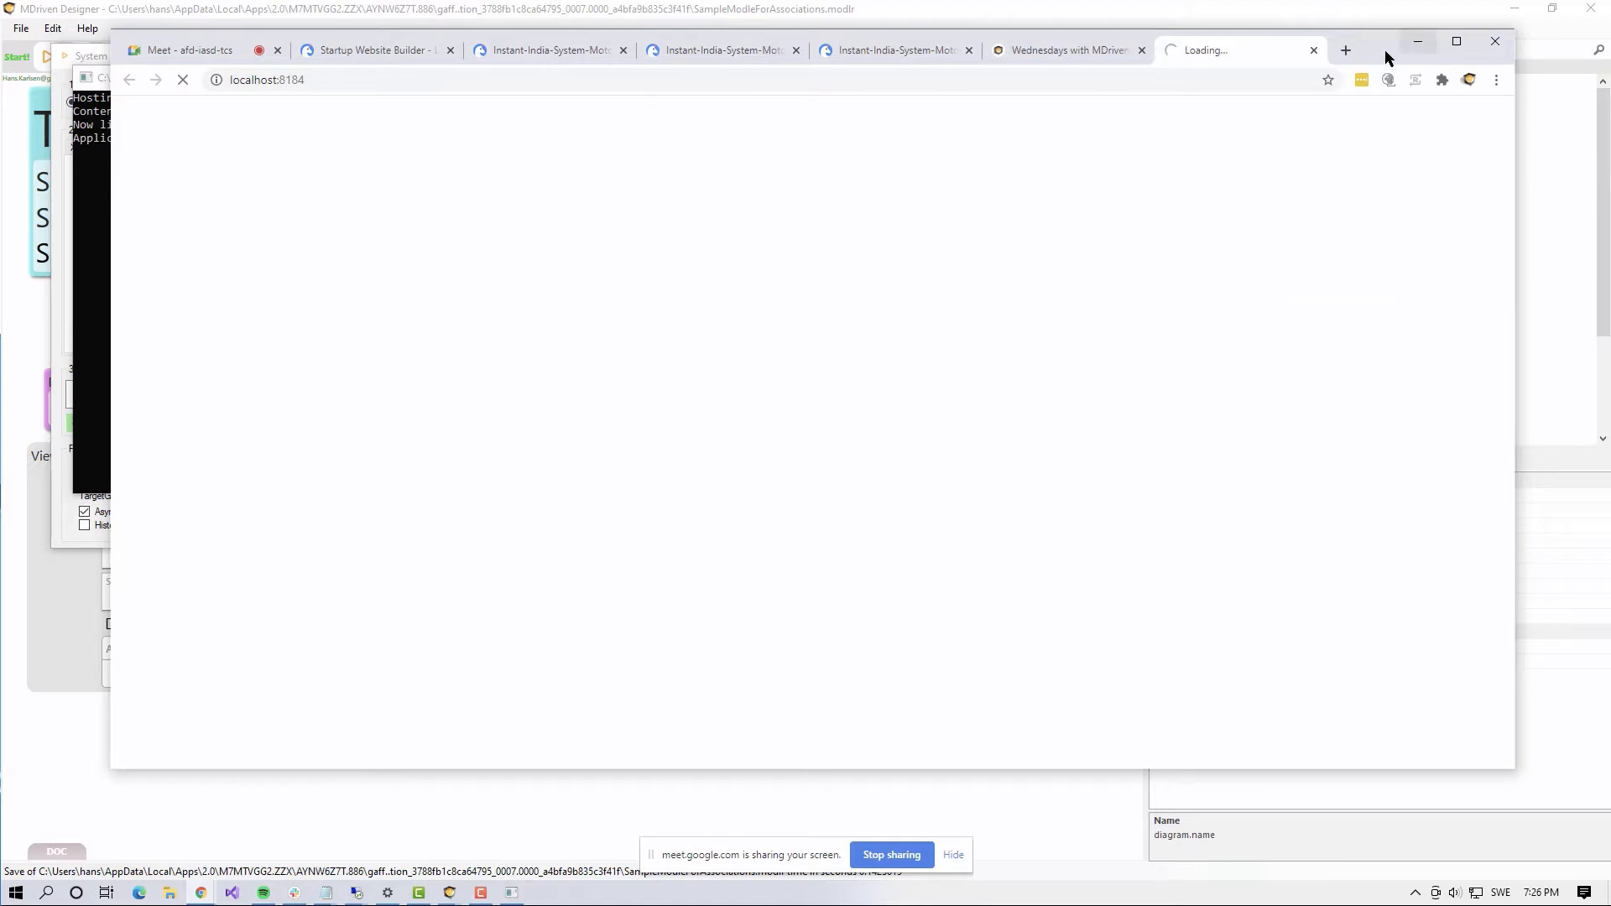
Step: Shrink the browser window showing the local Turnkey app, and open the listed Thing from All Things in ViewOneThing
{"action": "left_click_drag", "start_coordinate": [1386, 57], "coordinate": [1348, 119]}
{"action": "left_click_drag", "start_coordinate": [1479, 215], "coordinate": [868, 220]}
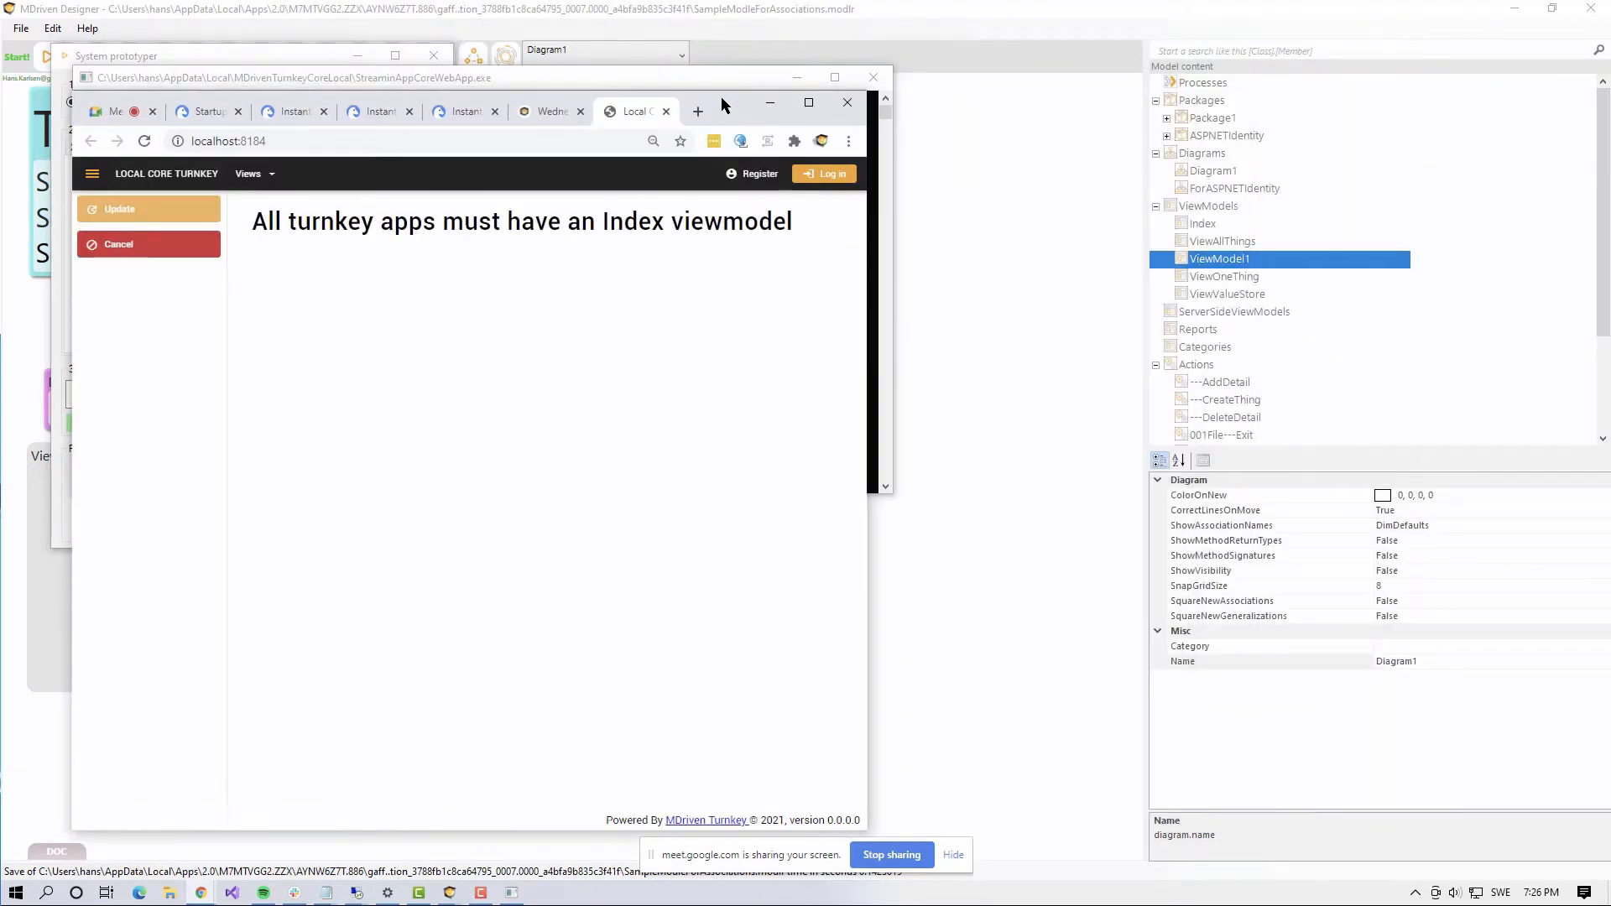
{"action": "left_click", "coordinate": [250, 174]}
{"action": "left_click", "coordinate": [278, 207]}
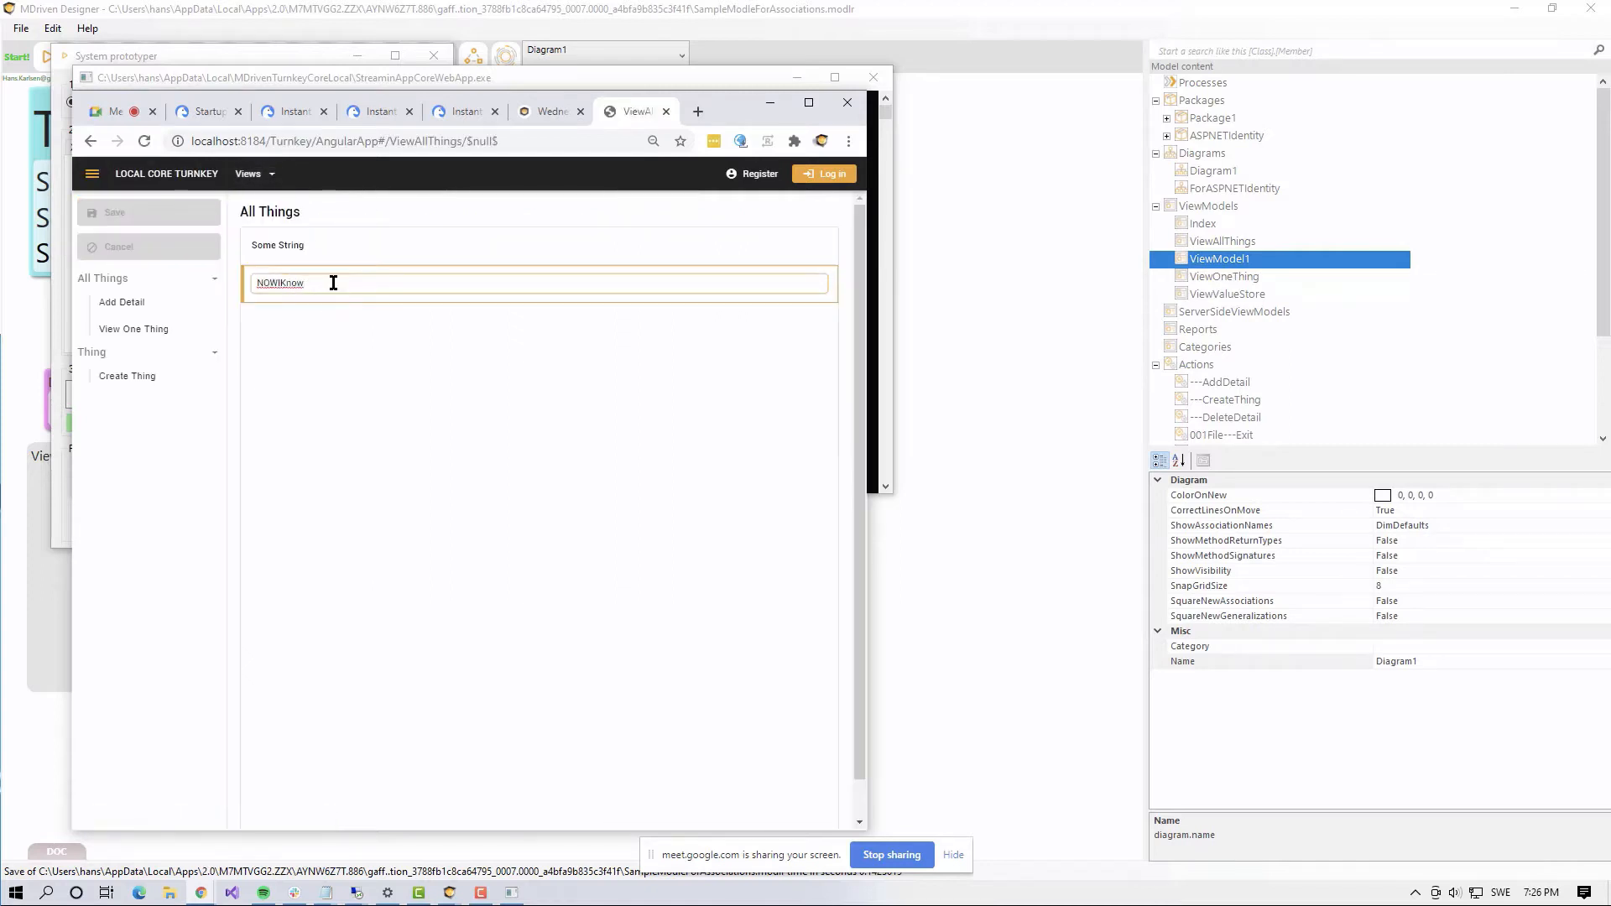
{"action": "left_click", "coordinate": [158, 333]}
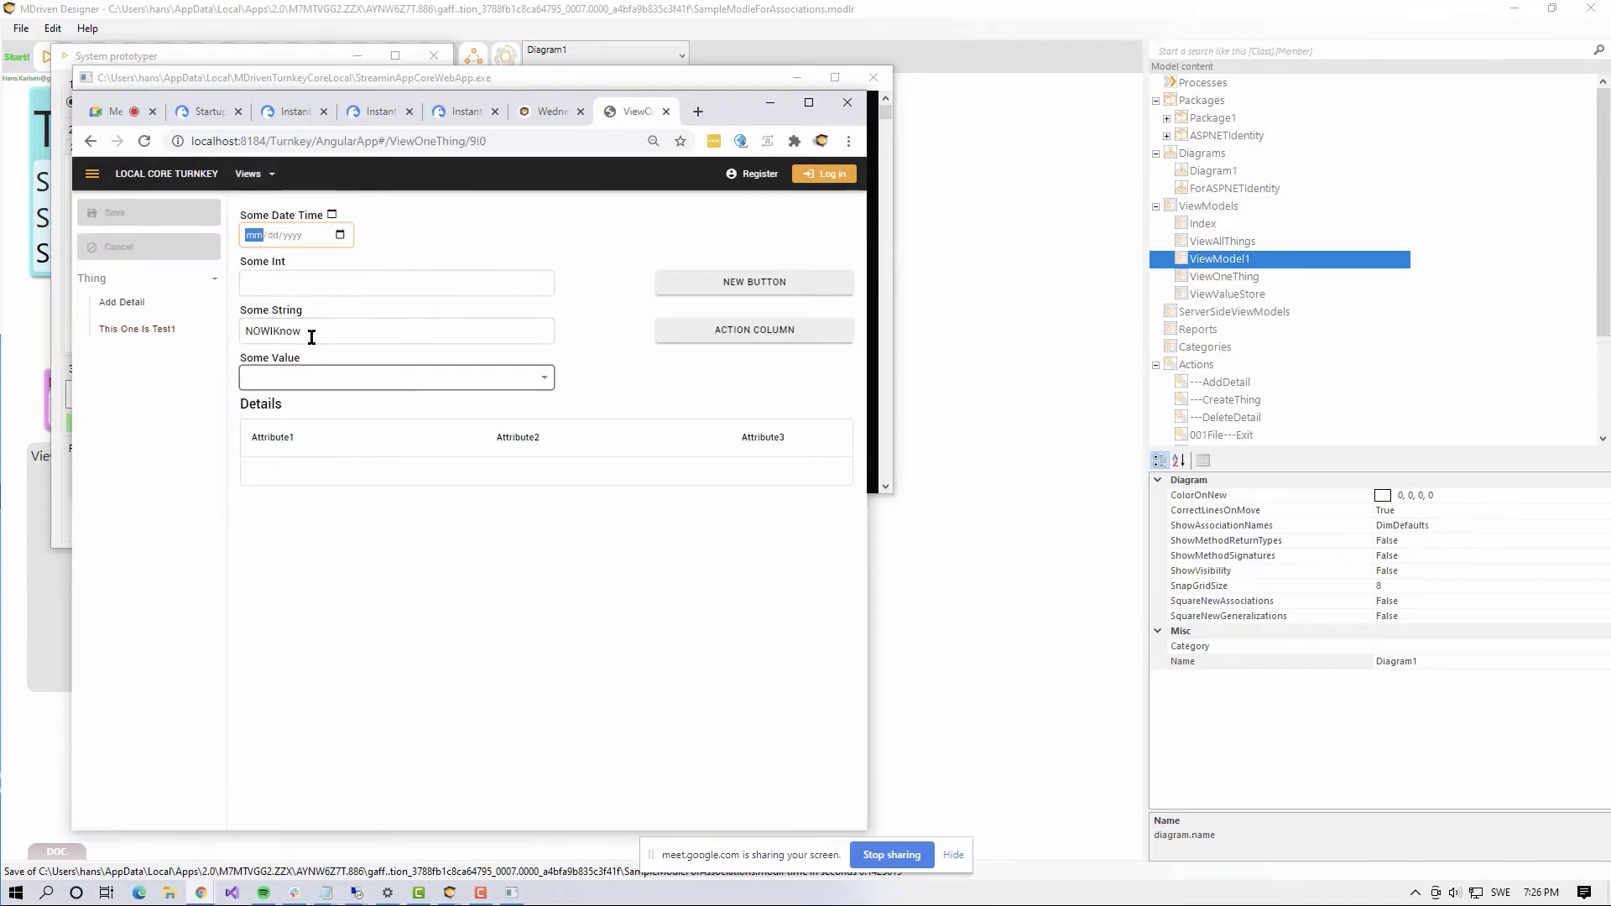
Step: Run This One Is Test1 in the web app, shorten Some String to NOW in the modal, and accept it
{"action": "left_click", "coordinate": [149, 334]}
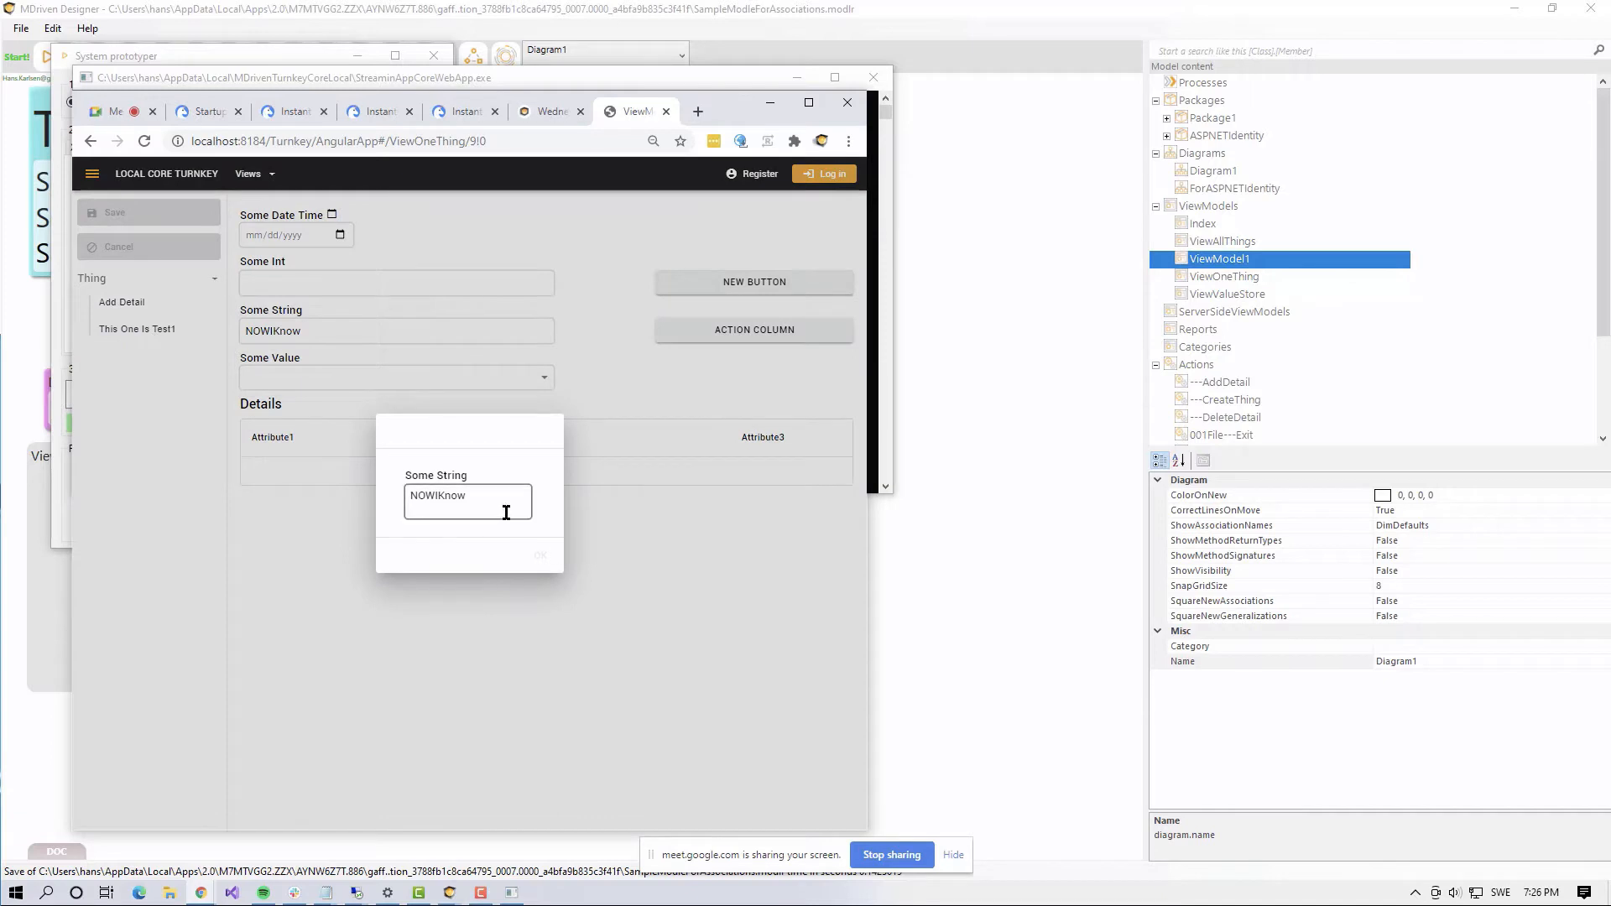
{"action": "left_click", "coordinate": [496, 502]}
{"action": "key", "text": "BackSpace"}
{"action": "key", "text": "BackSpace"}
{"action": "key", "text": "BackSpace"}
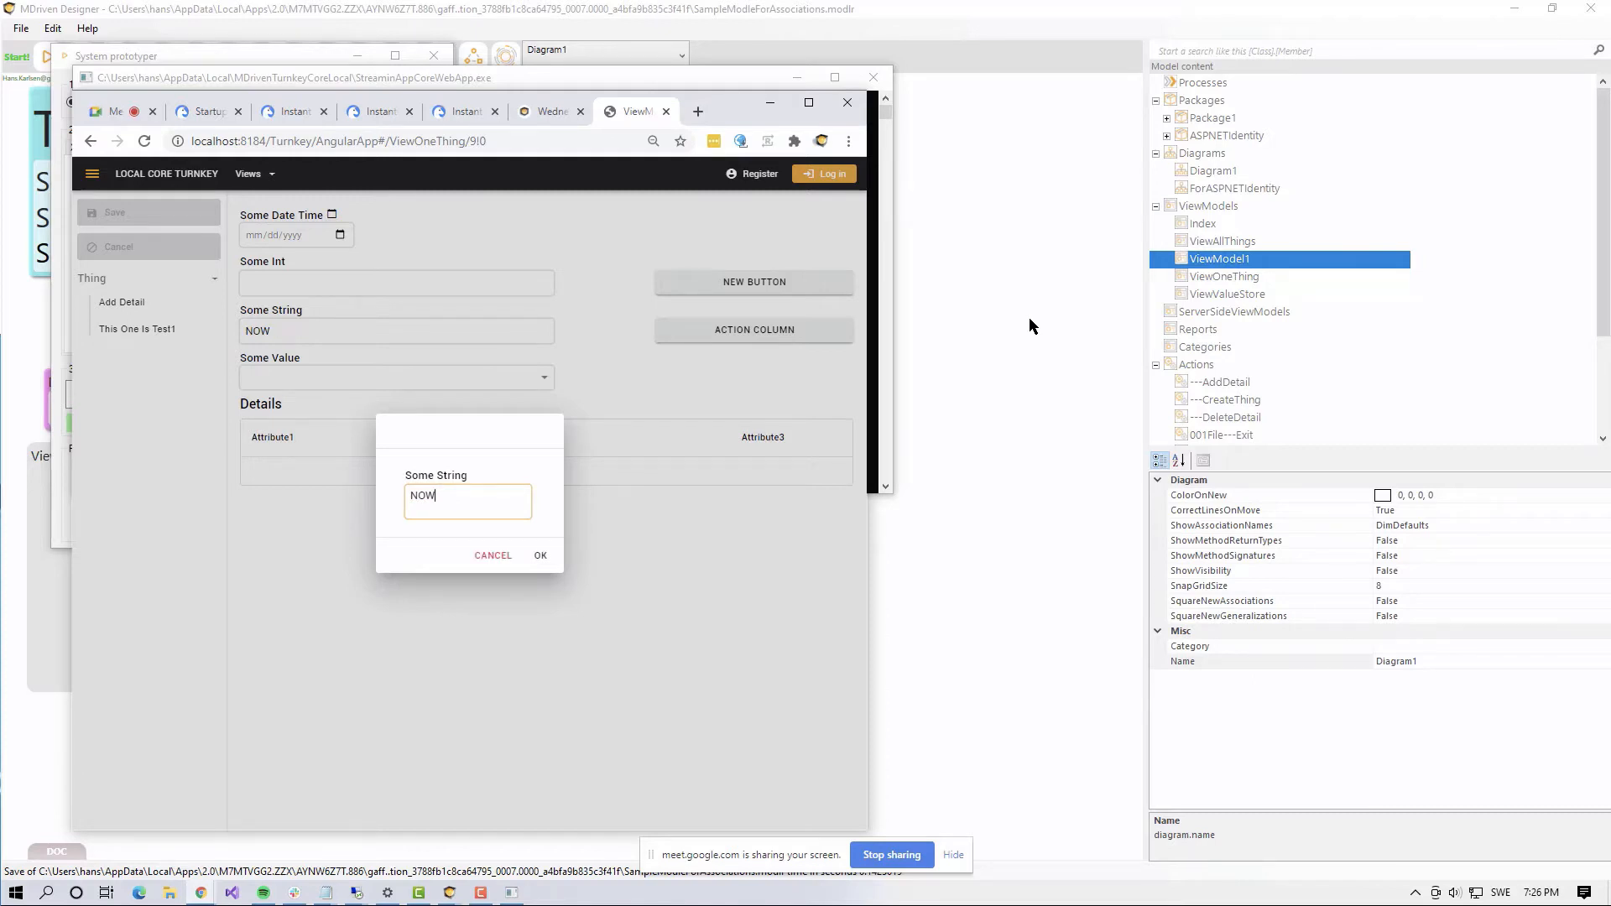
{"action": "left_click", "coordinate": [541, 556]}
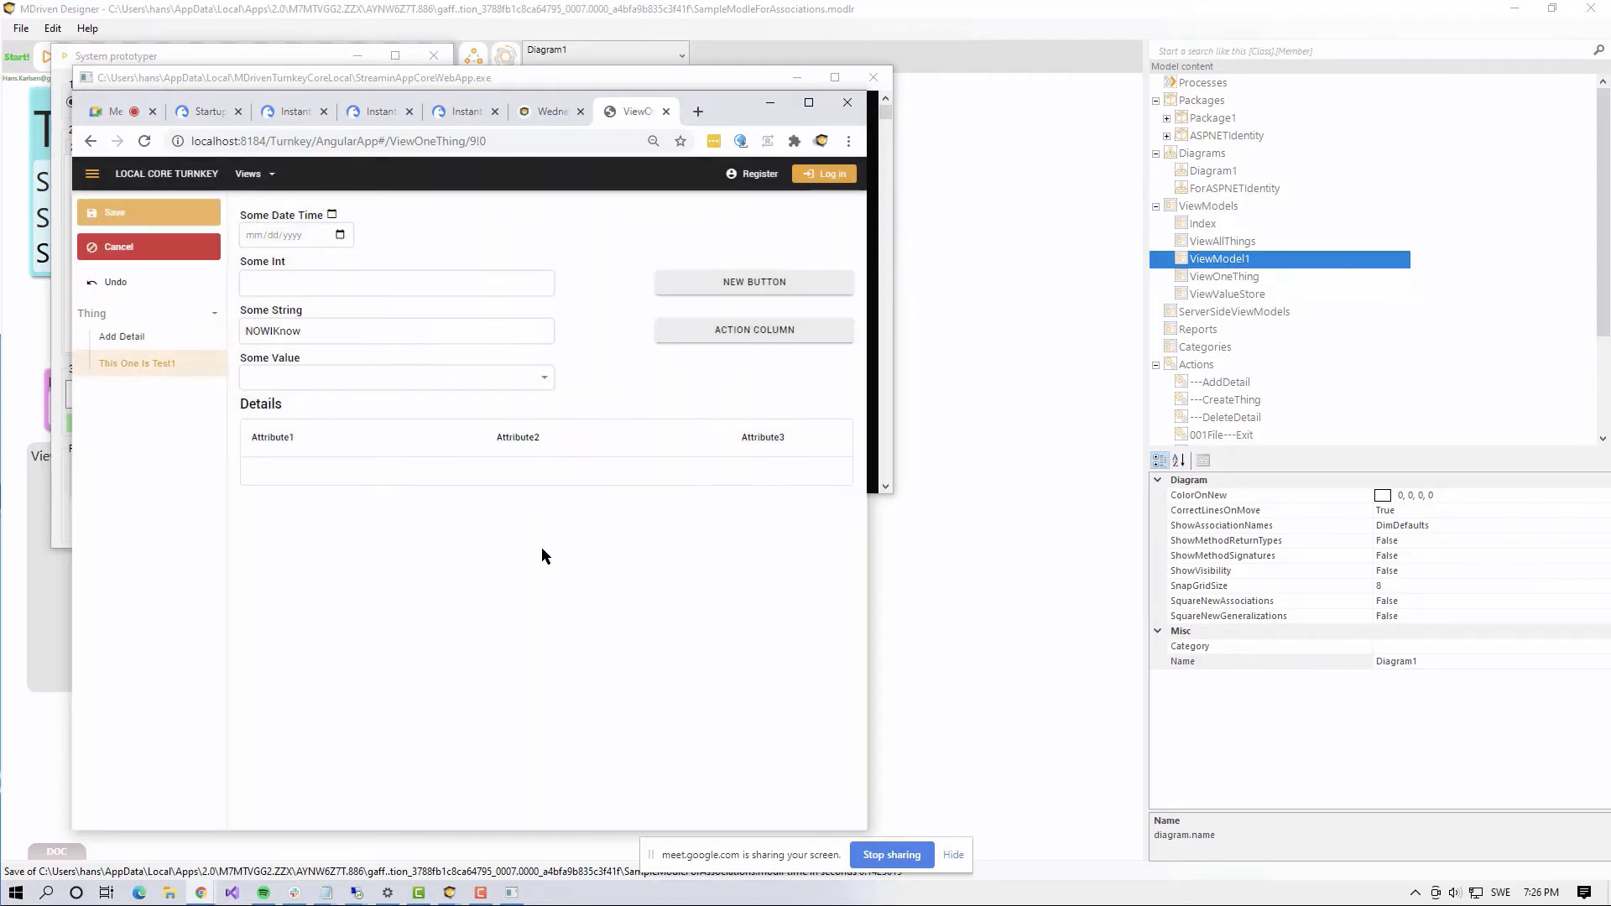
Step: Check the Thing's Some String, save the Thing in the web app, and move the browser window aside
{"action": "left_click", "coordinate": [334, 332]}
{"action": "left_click", "coordinate": [99, 218]}
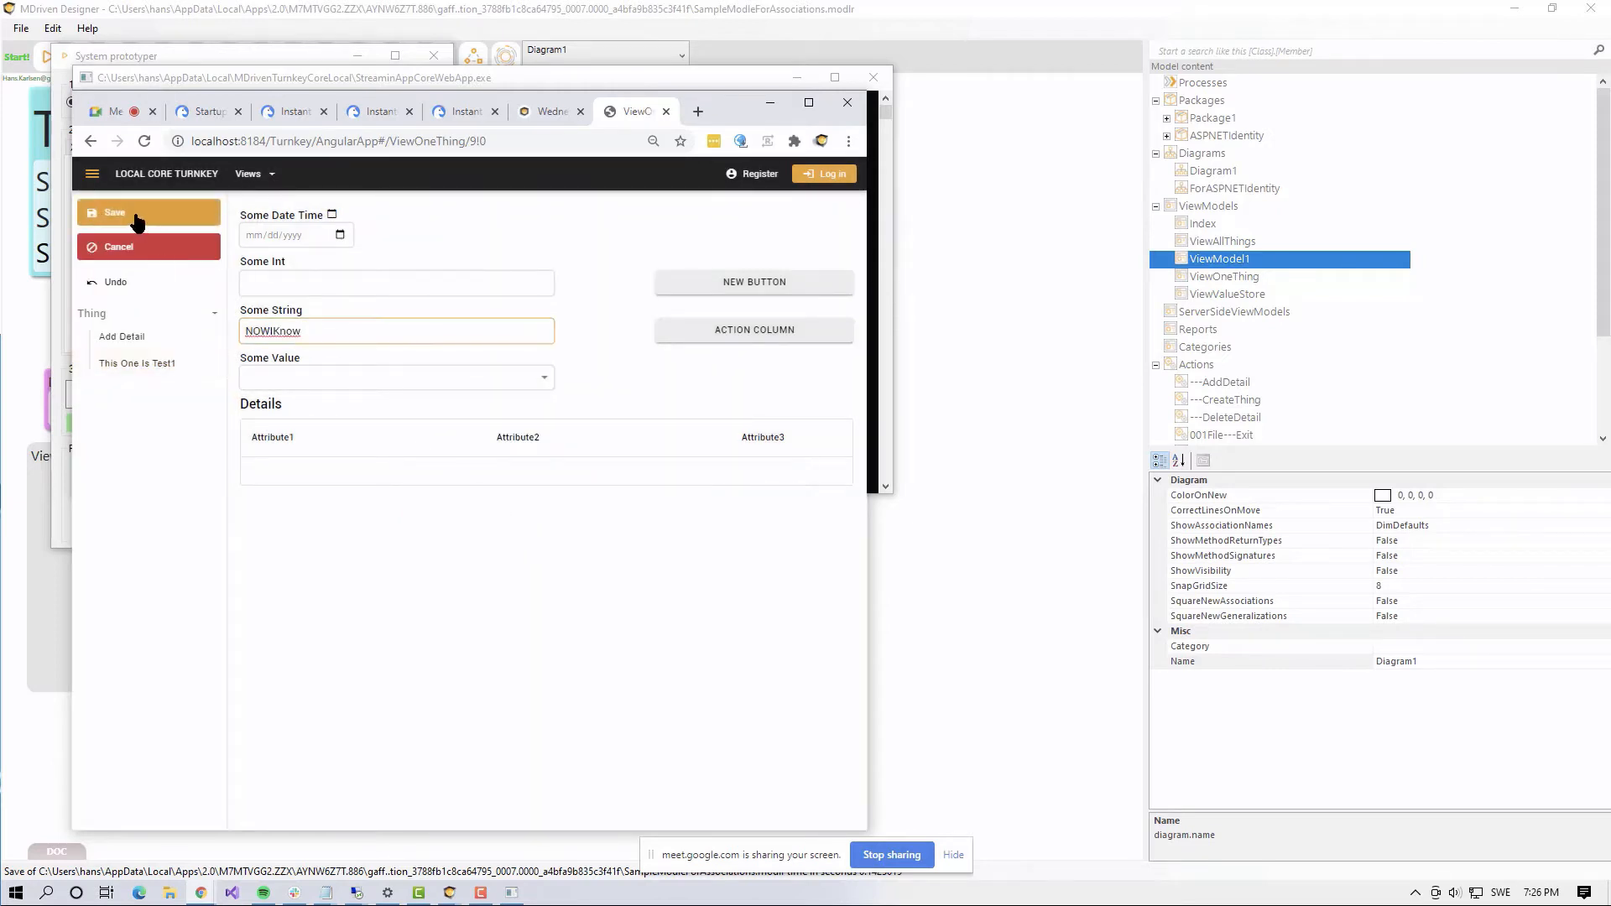
{"action": "left_click_drag", "start_coordinate": [749, 111], "coordinate": [1300, 69]}
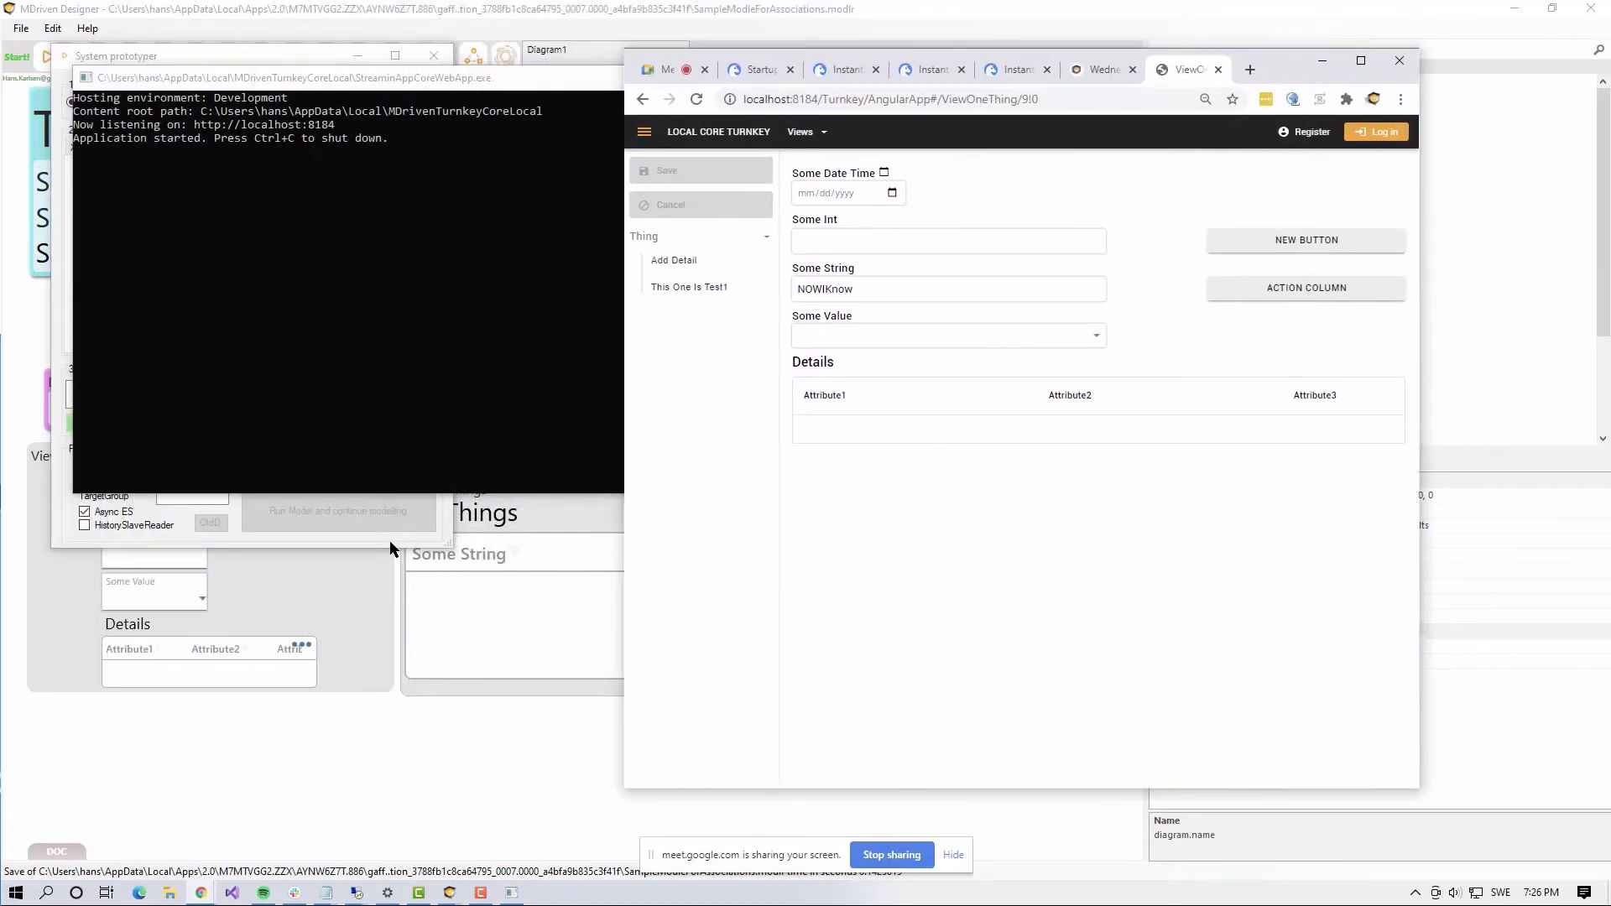
Step: Review ThisOneIsTest1's modal settings in the ViewOneThing actions window, and close the System prototyper window
{"action": "key", "text": "alt+Tab"}
{"action": "key", "text": "Tab"}
{"action": "key", "text": "Tab"}
{"action": "key", "text": "Tab"}
{"action": "key", "text": "Tab"}
{"action": "key", "text": "Tab"}
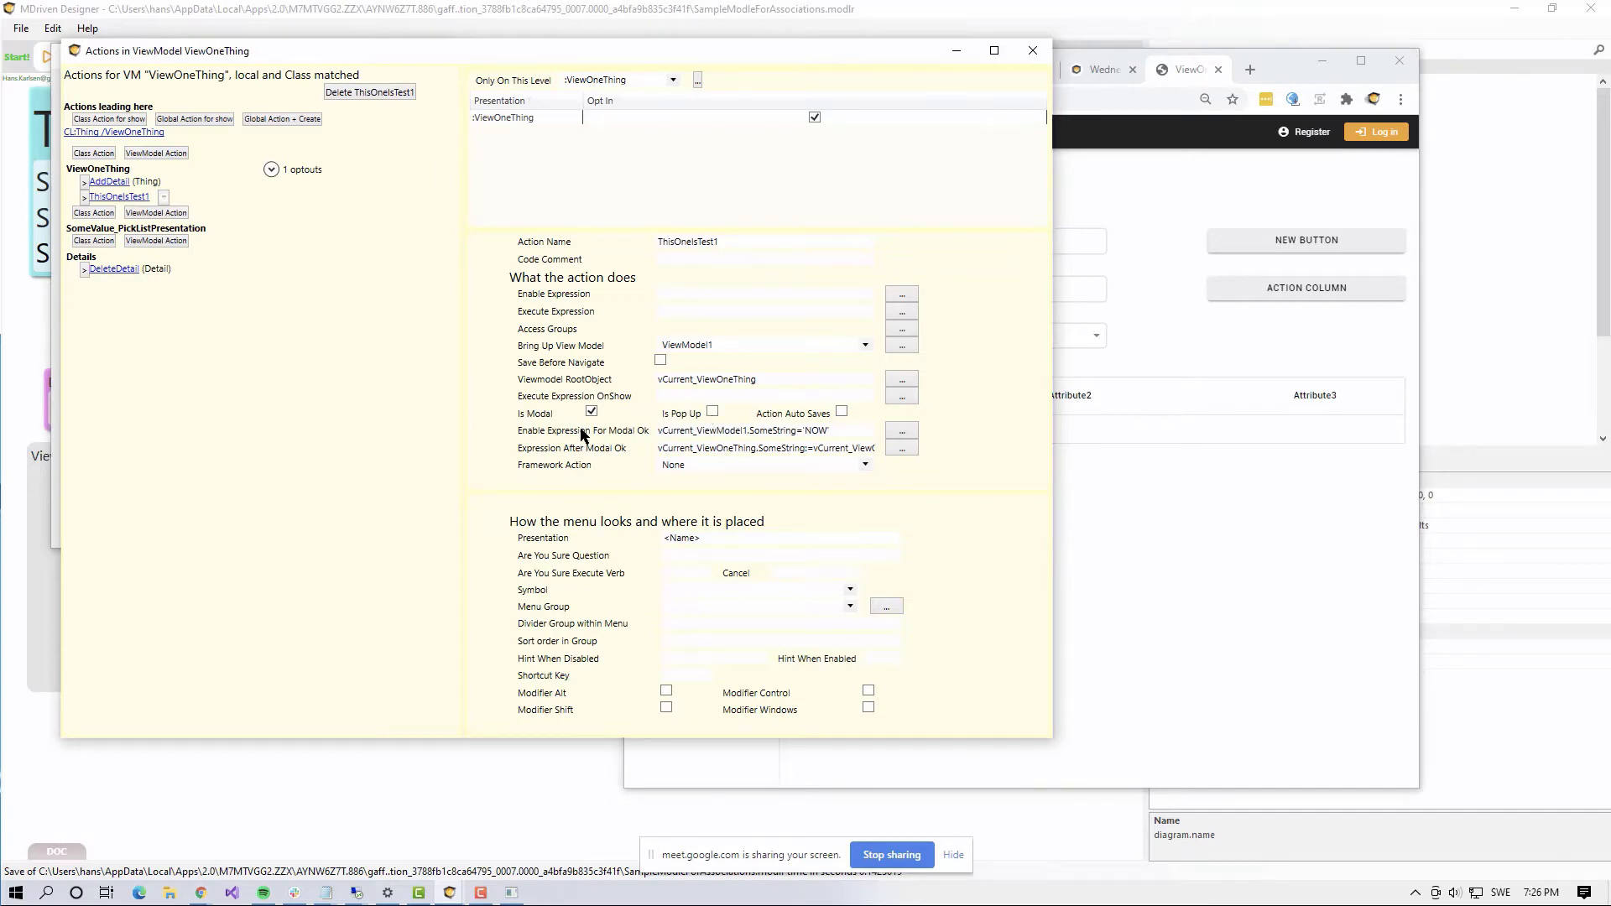
{"action": "key", "text": "alt+Tab"}
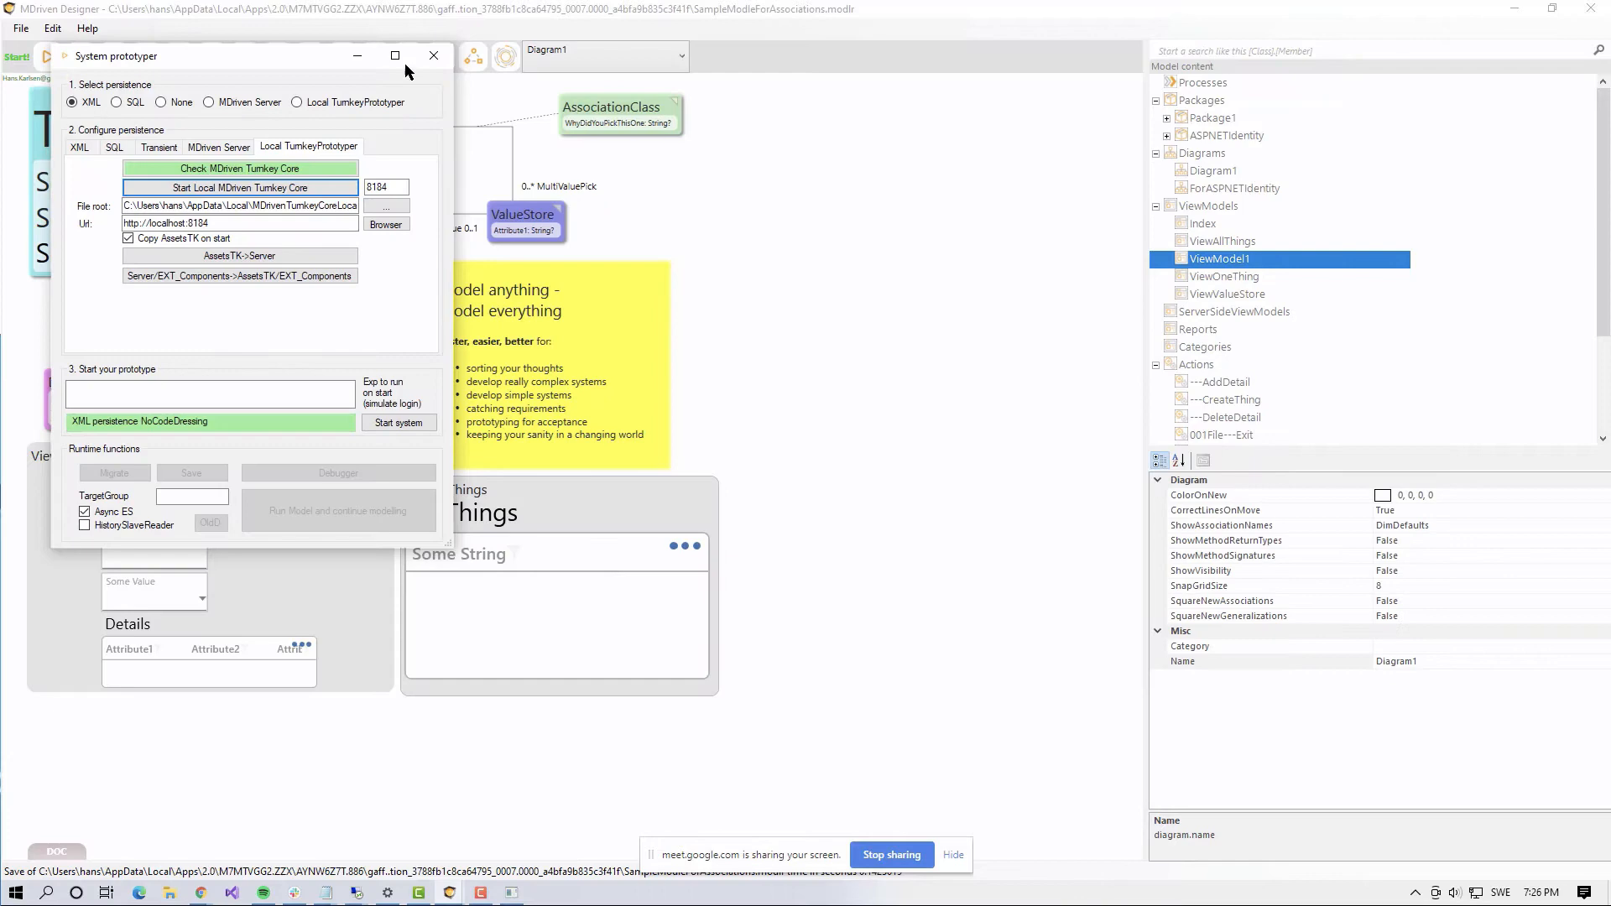
{"action": "left_click", "coordinate": [434, 57]}
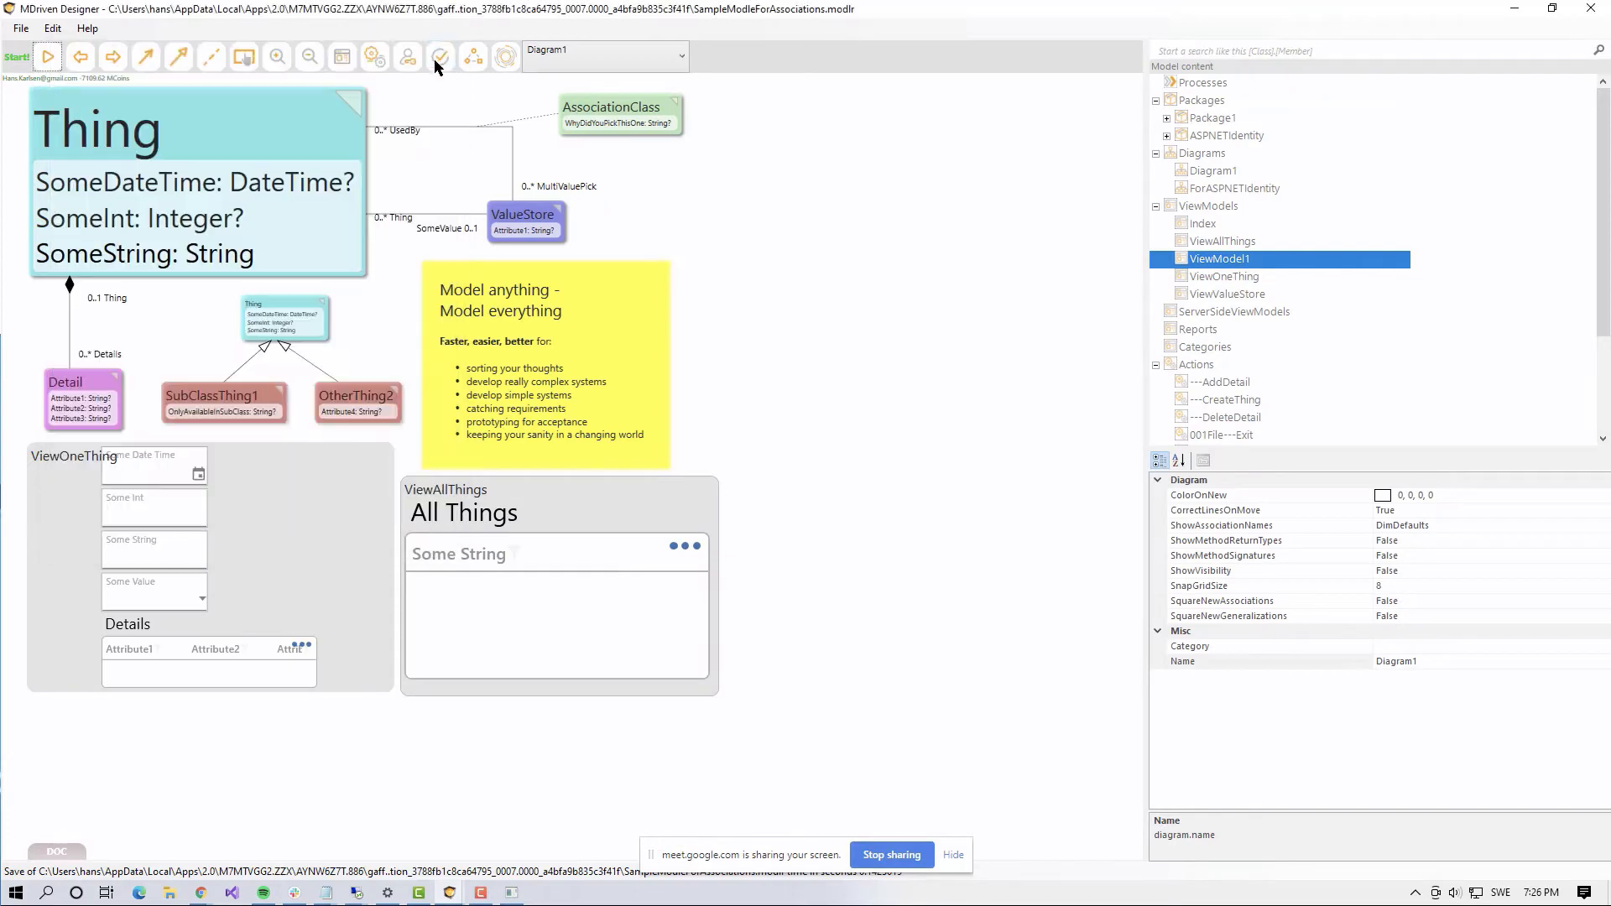
Step: Change ThisOneIsTest1 from modal to pop-up in the ViewOneThing actions window
{"action": "key", "text": "alt+Tab"}
{"action": "key", "text": "alt+Tab"}
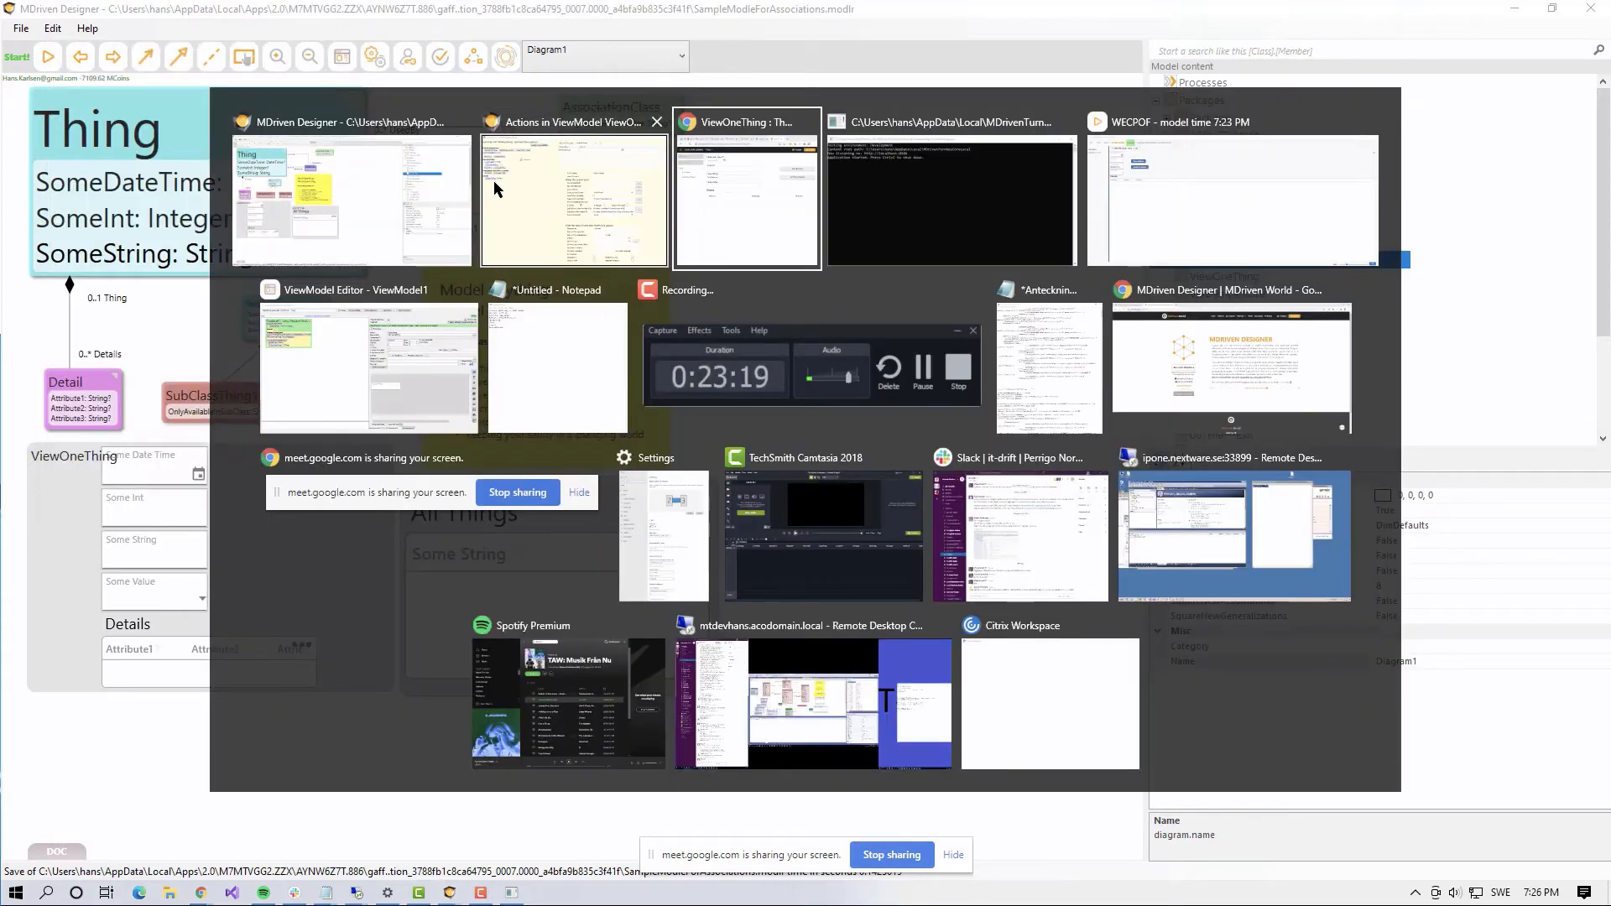
{"action": "left_click", "coordinate": [488, 216]}
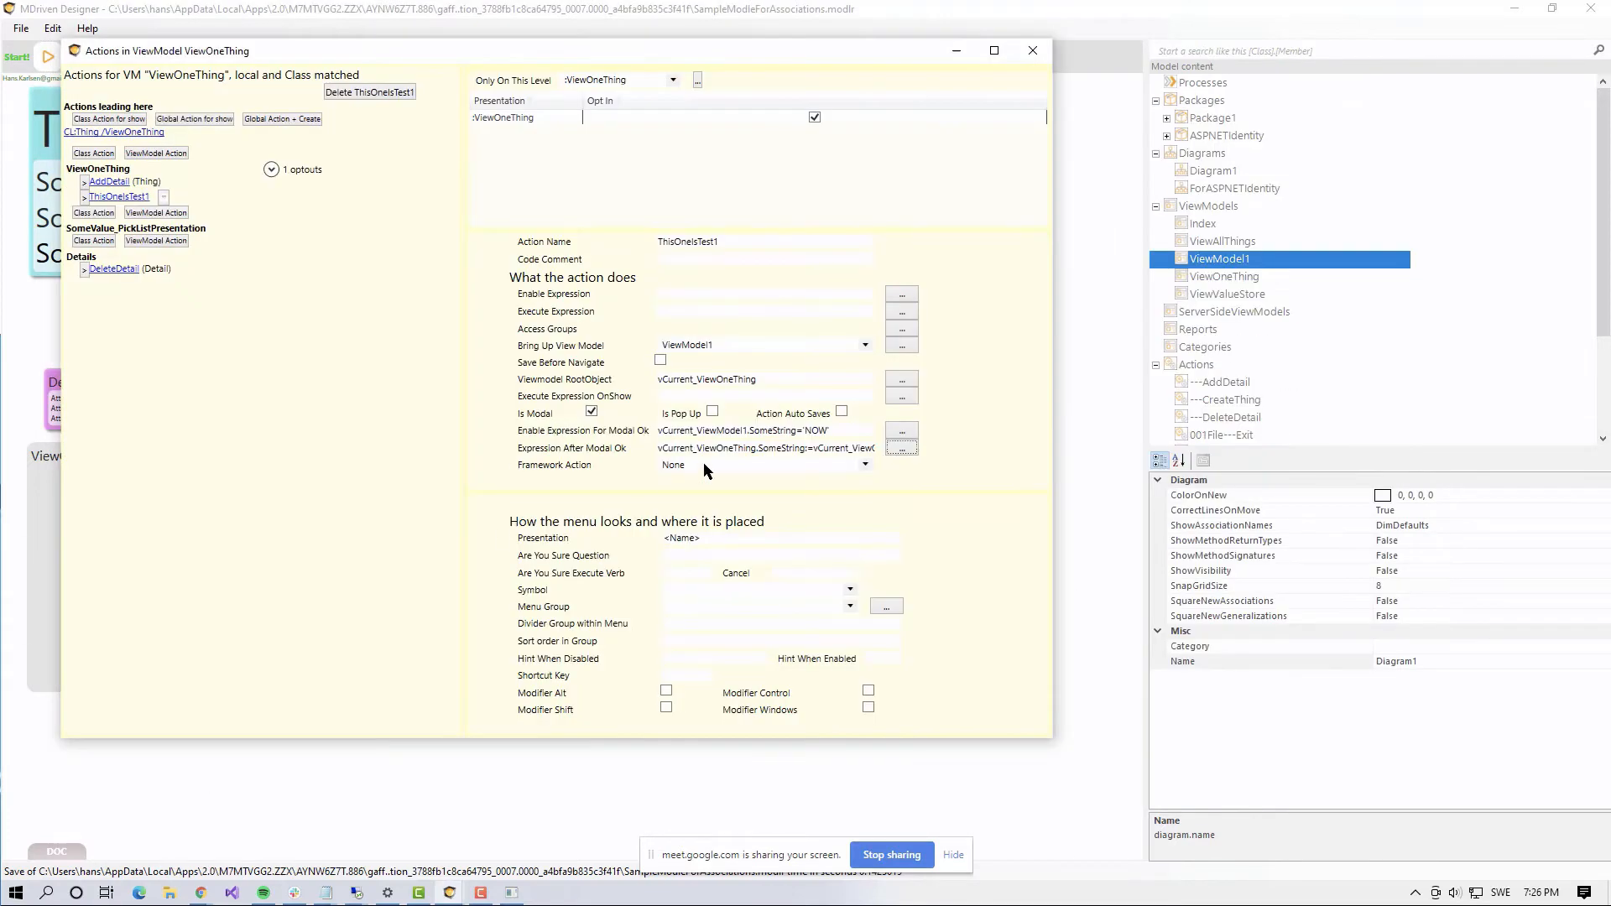
{"action": "left_click", "coordinate": [592, 411]}
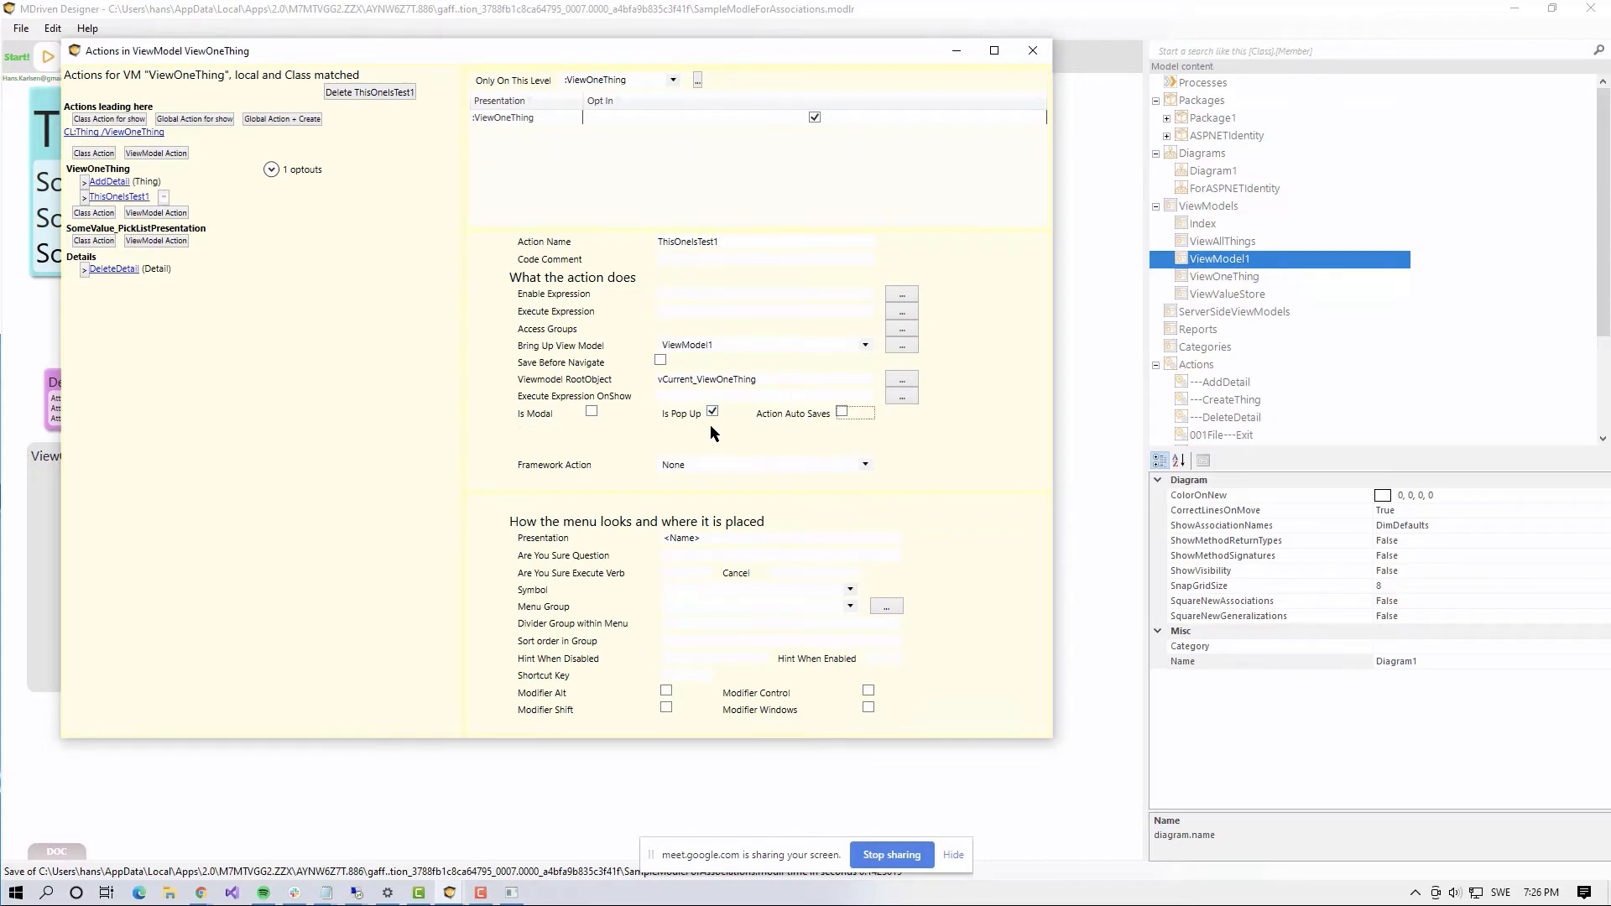
Step: Test This One Is Test1 repeatedly in the WECPOF prototype, dismissing its ViewModel1 pop-up by selecting outside it
{"action": "key", "text": "alt+Tab"}
{"action": "key", "text": "alt+Tab"}
{"action": "key", "text": "alt+Tab"}
{"action": "key", "text": "alt+Tab"}
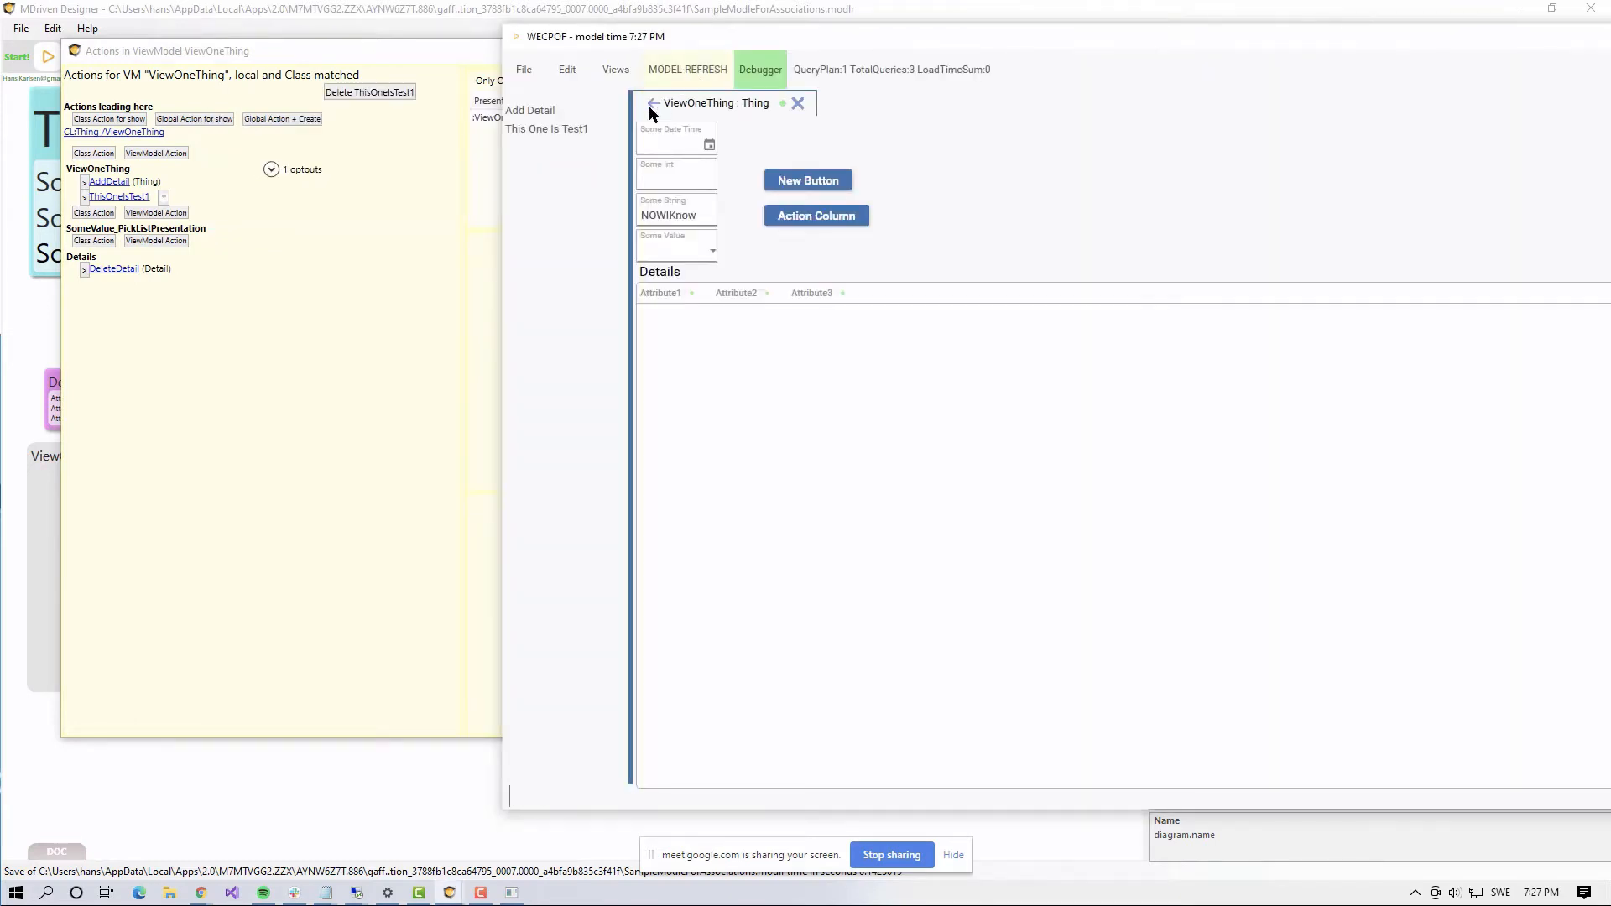
{"action": "left_click", "coordinate": [561, 131]}
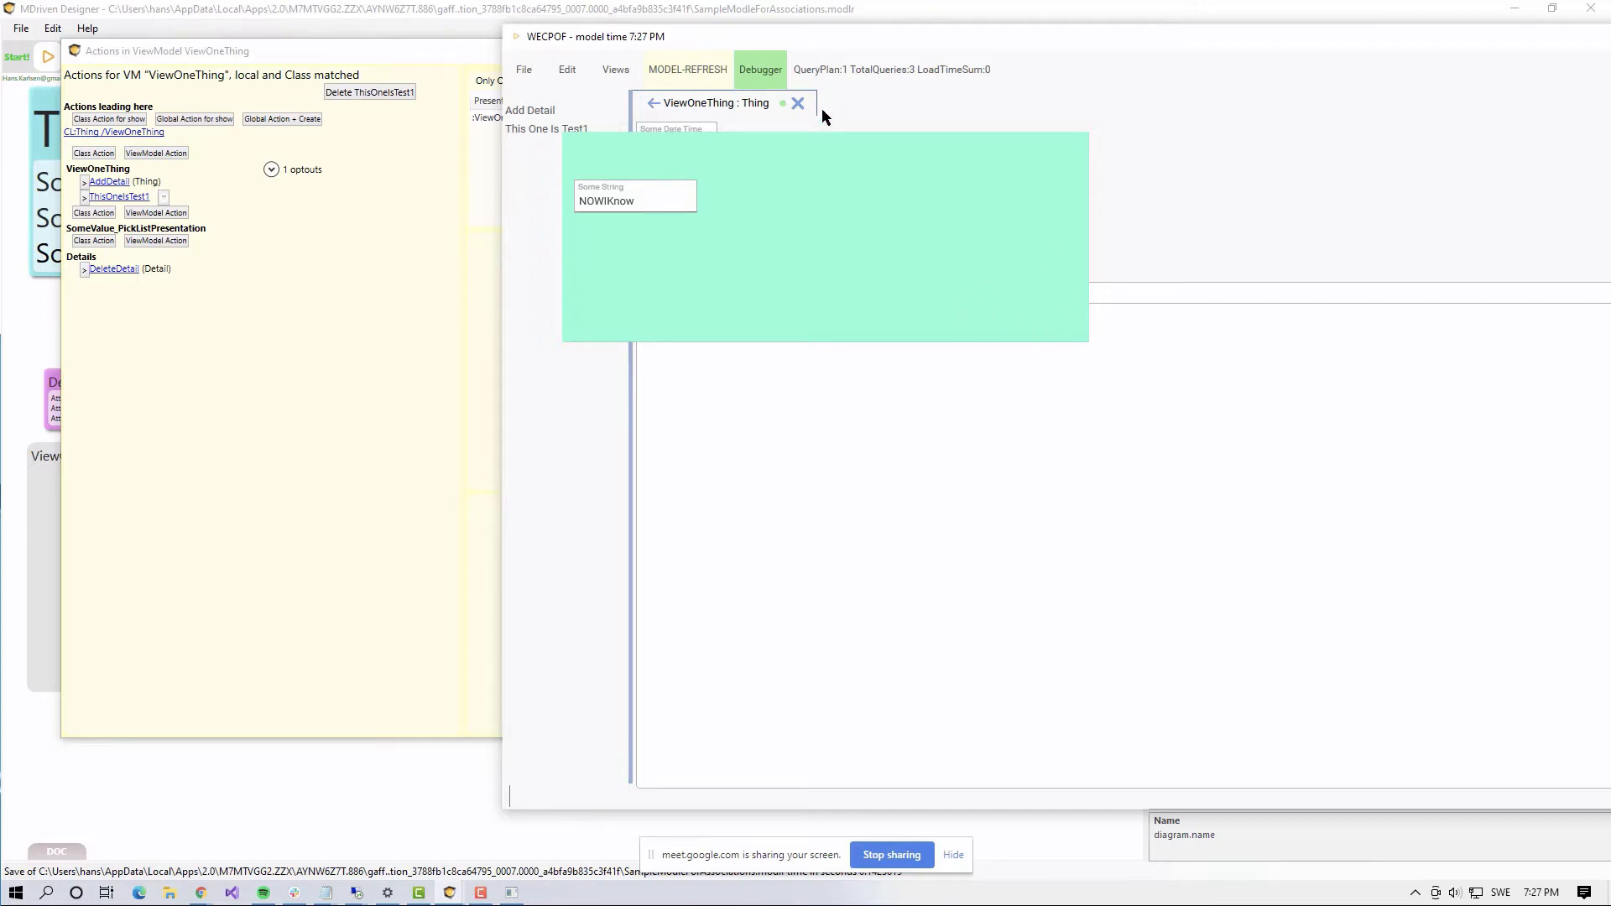
{"action": "left_click", "coordinate": [864, 114]}
{"action": "left_click", "coordinate": [566, 129]}
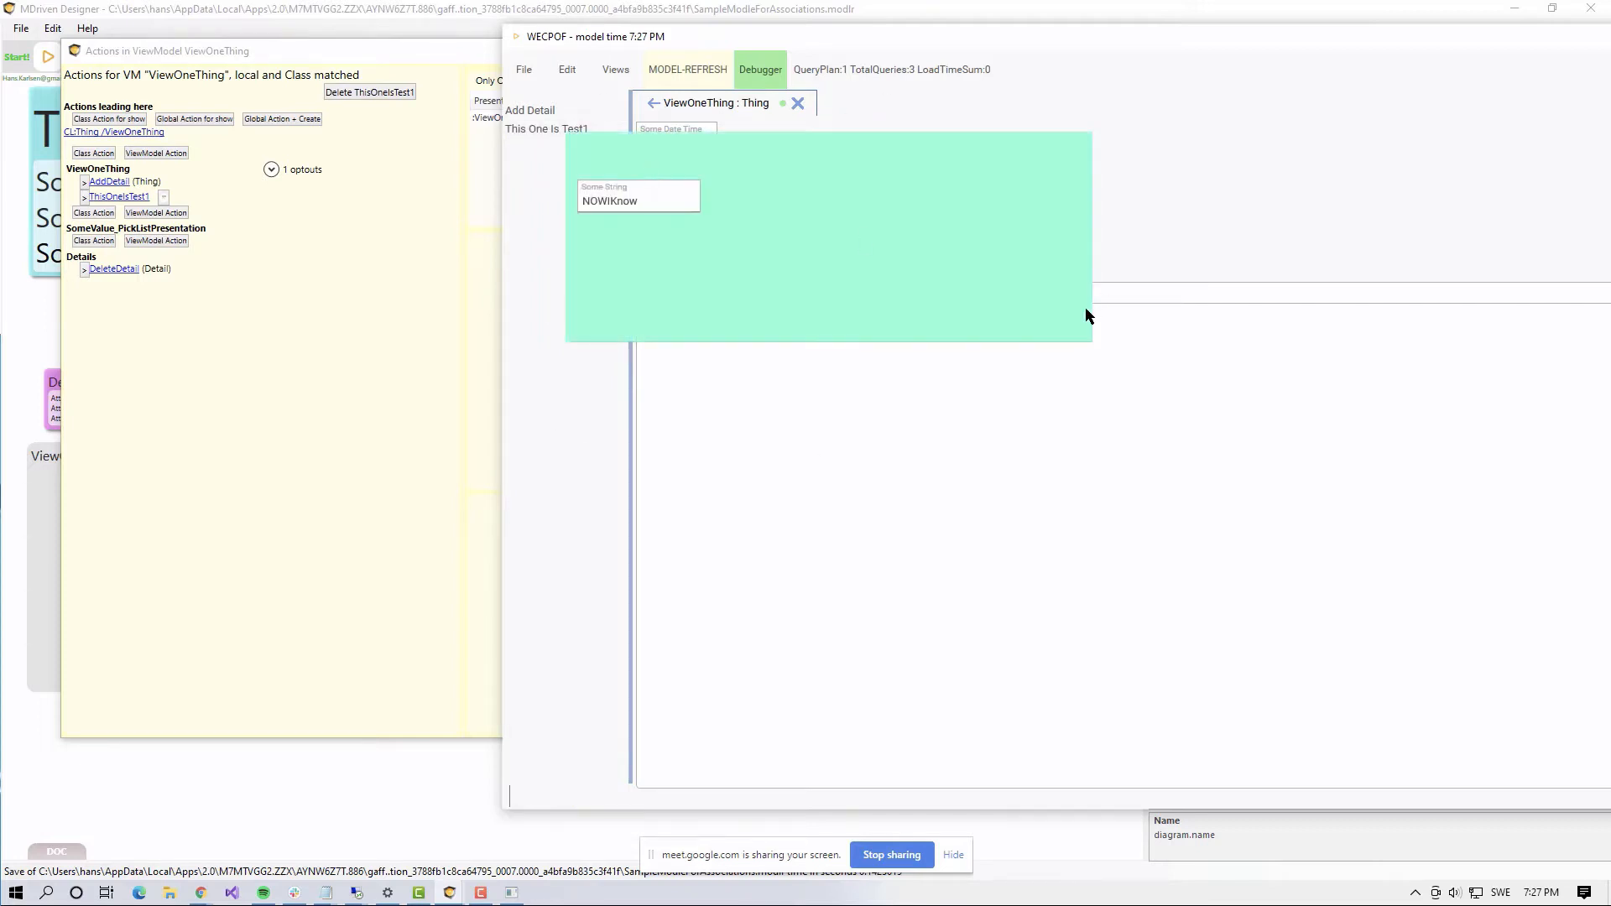
{"action": "left_click", "coordinate": [525, 146]}
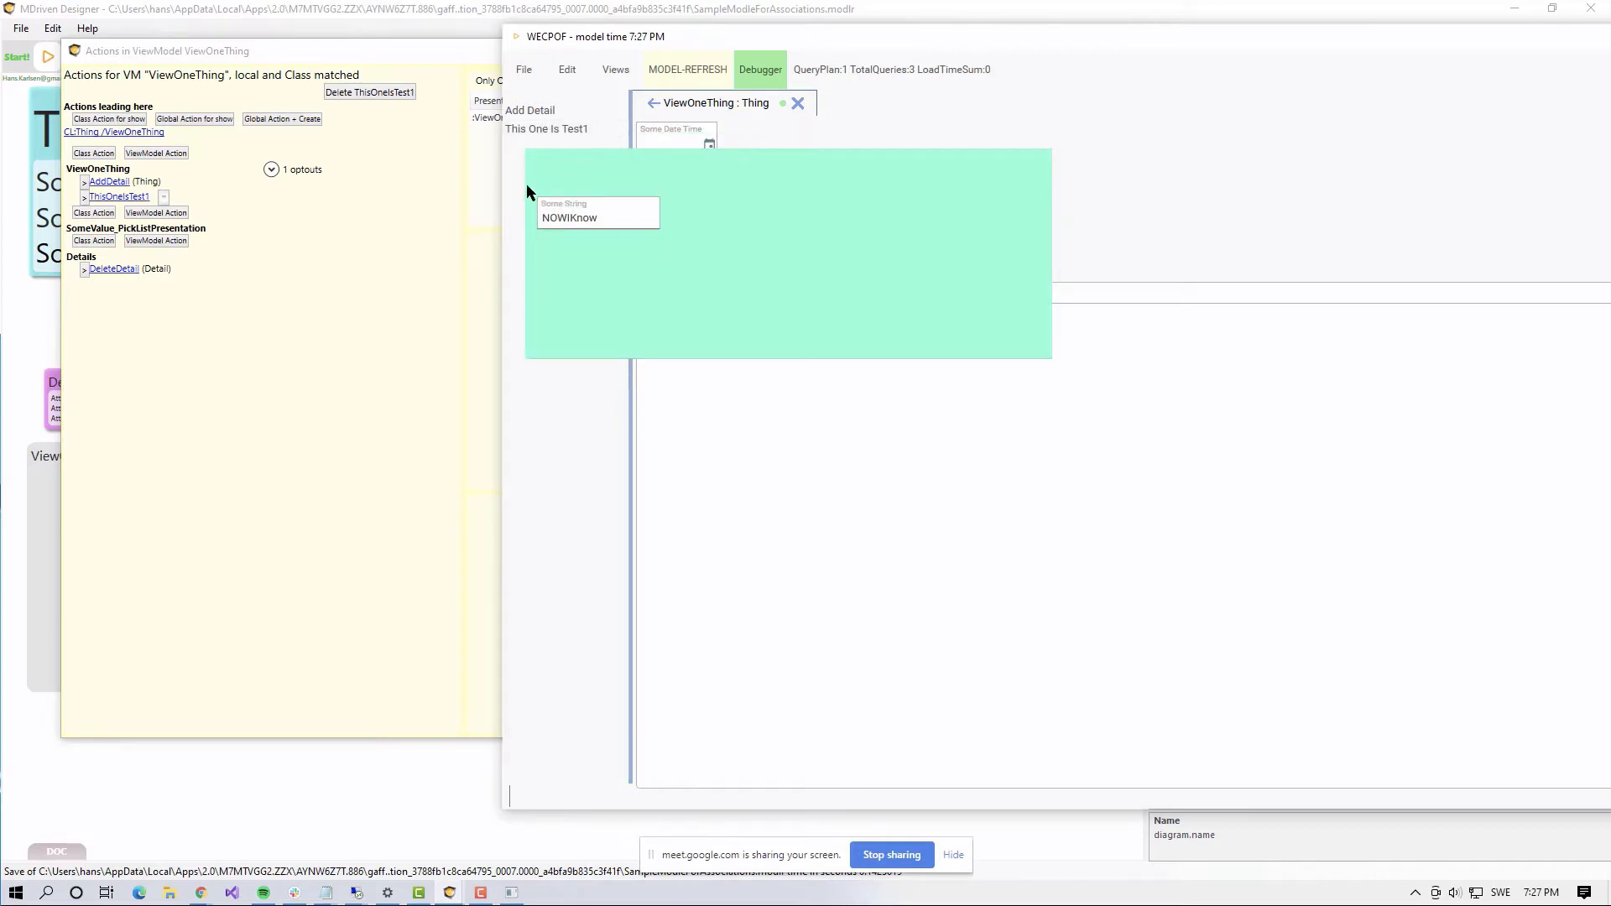
{"action": "left_click", "coordinate": [533, 431]}
Step: Switch to the browser, reload the local Turnkey app, run This One Is Test1, and dismiss its dialog
{"action": "key", "text": "alt+Tab"}
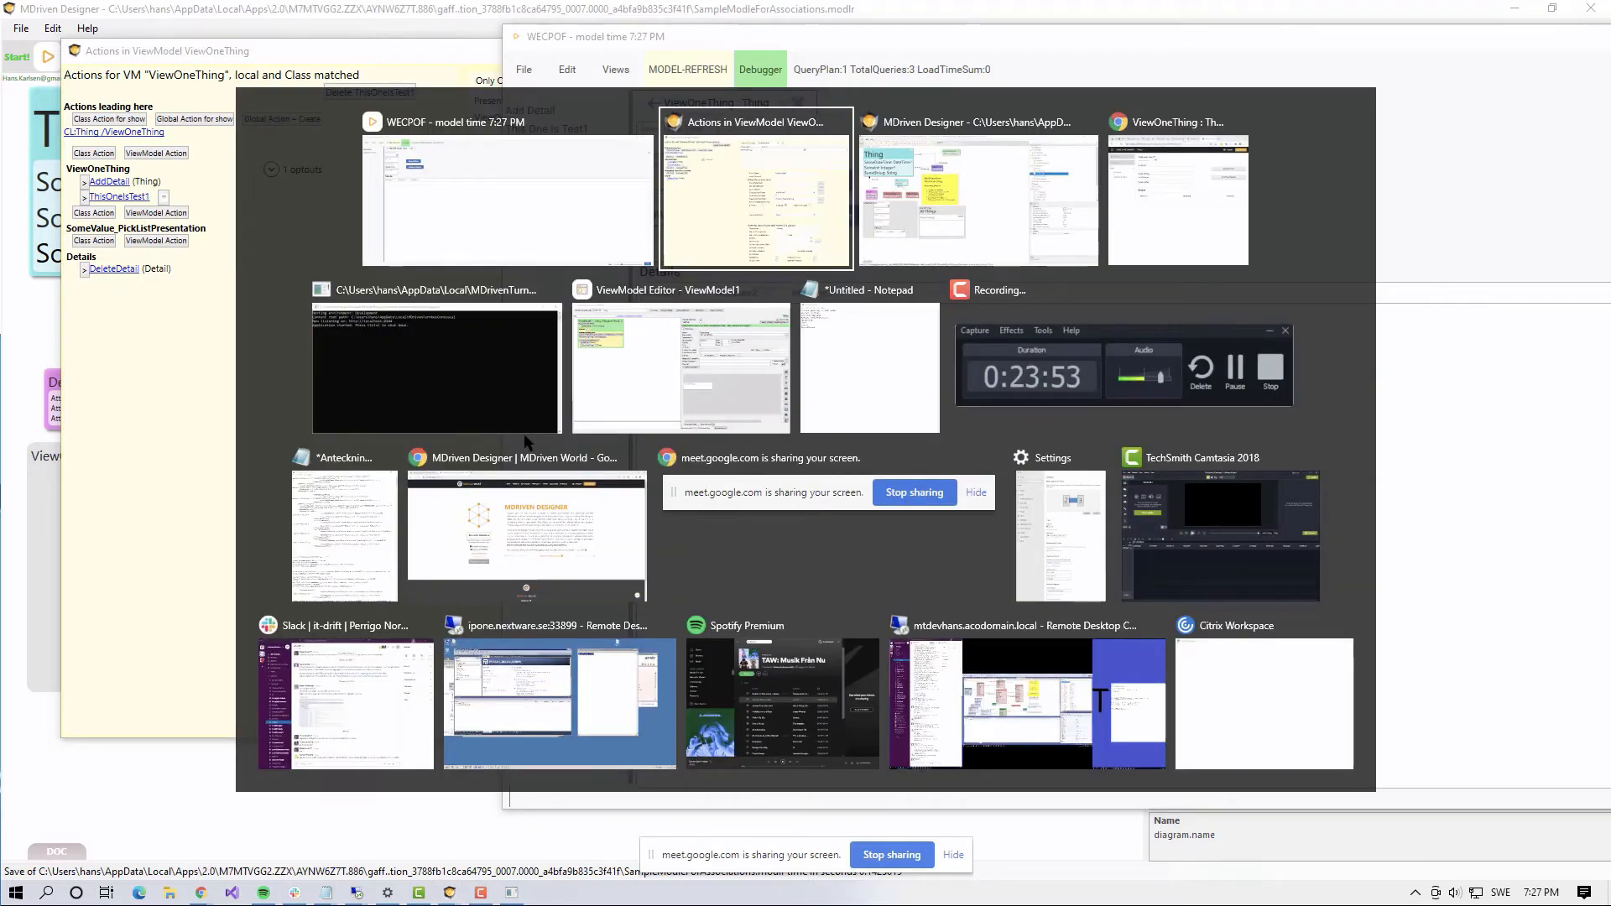
{"action": "key", "text": "Return"}
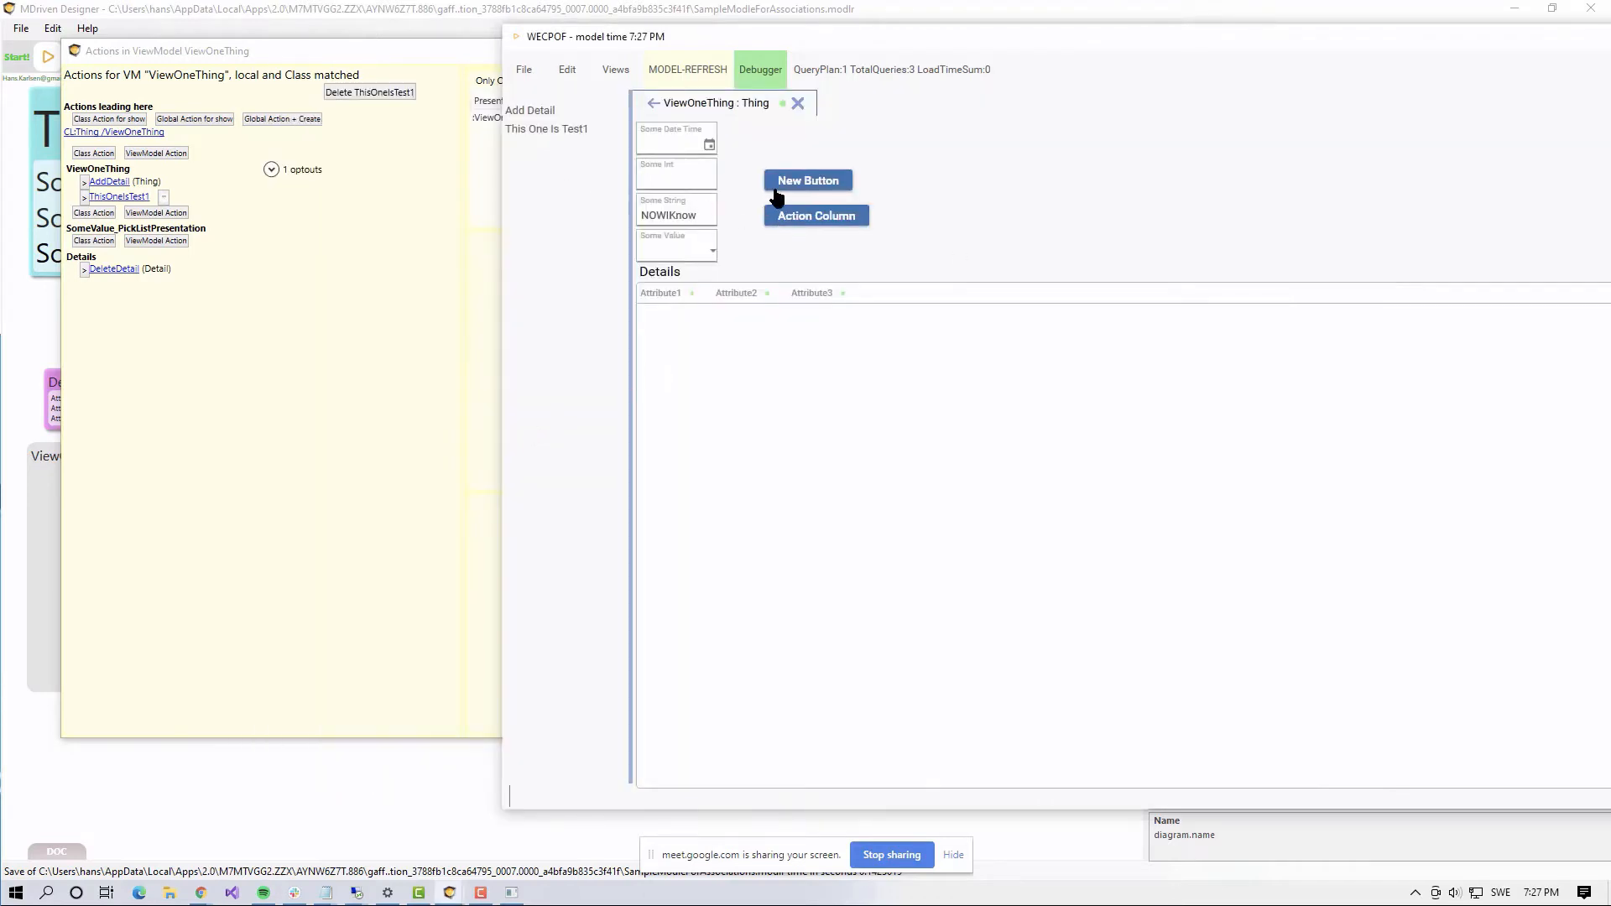
{"action": "key", "text": "alt+Tab"}
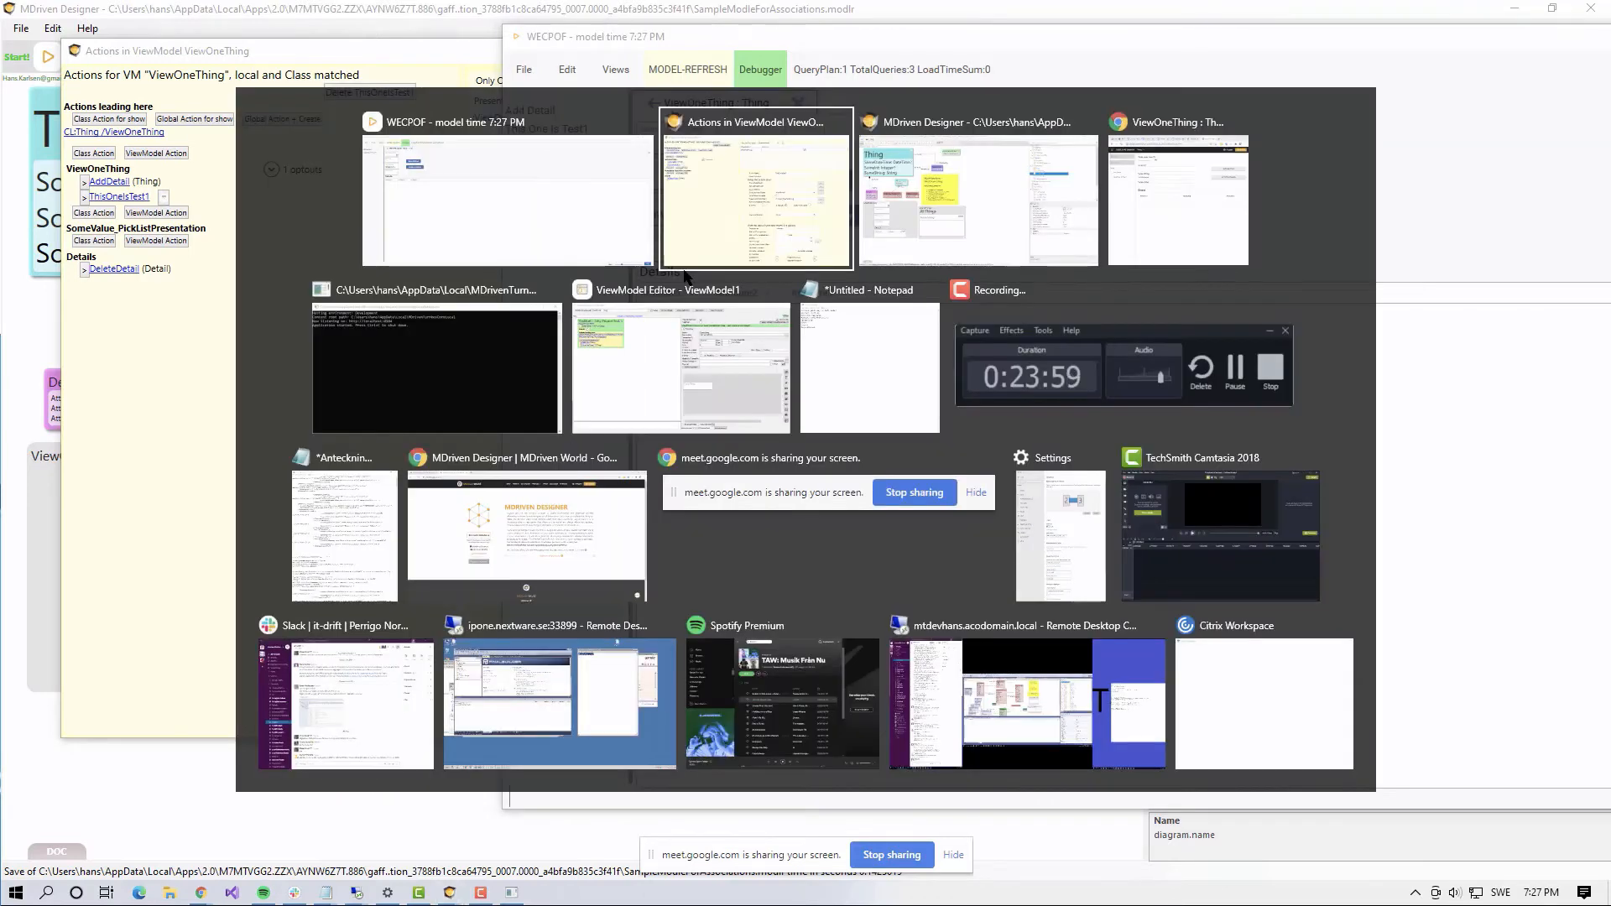
{"action": "key", "text": "Tab"}
{"action": "key", "text": "Tab"}
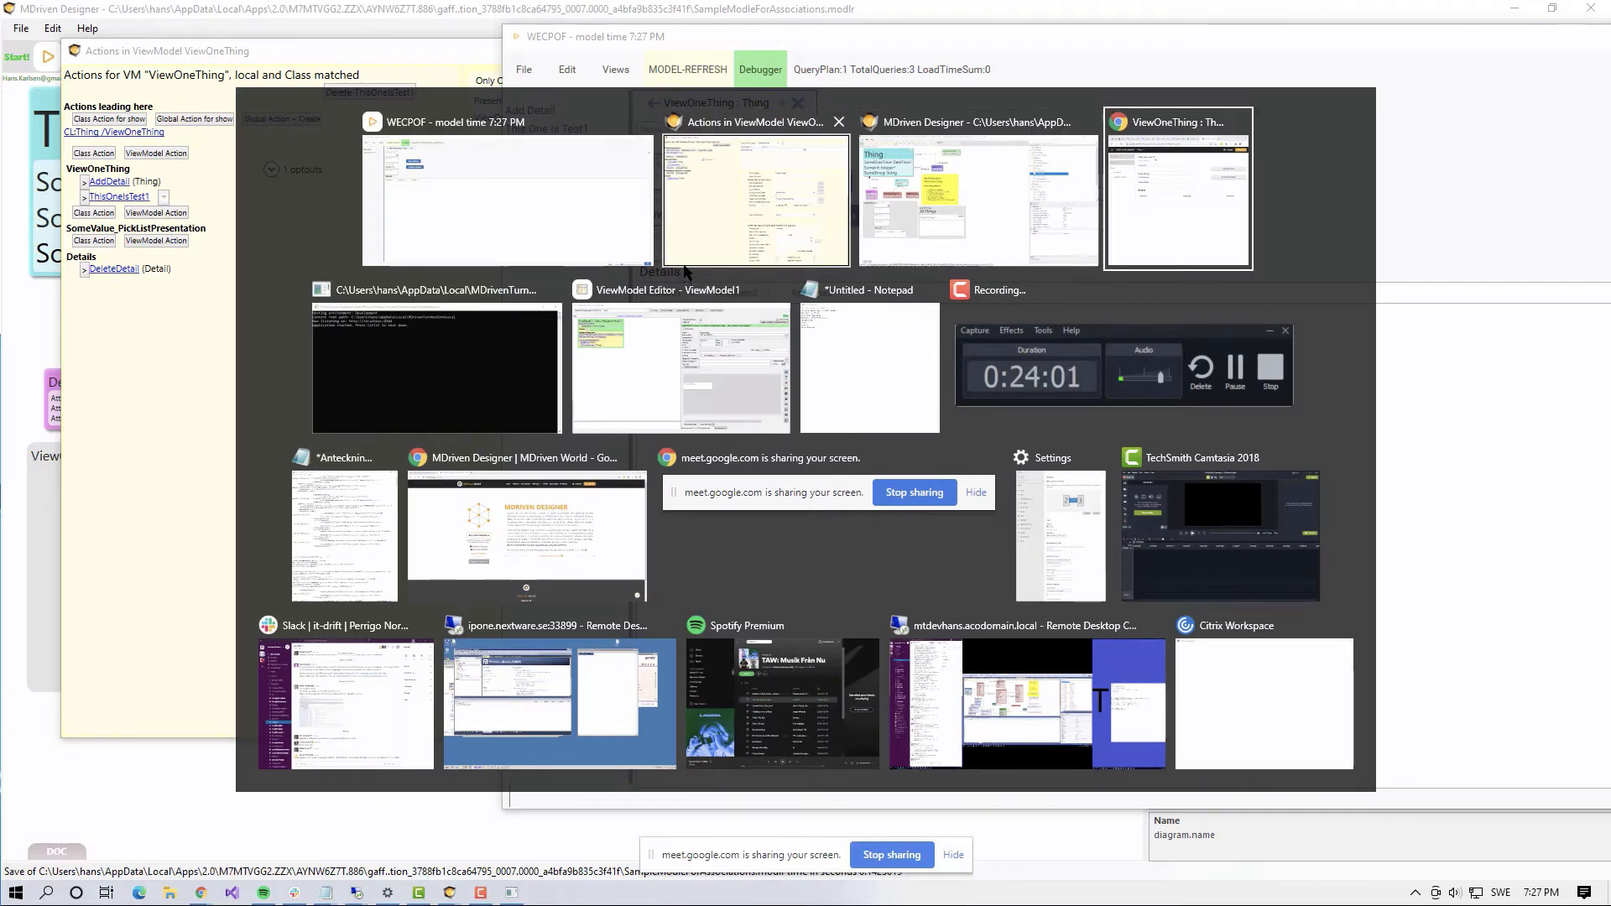
{"action": "left_click", "coordinate": [697, 100]}
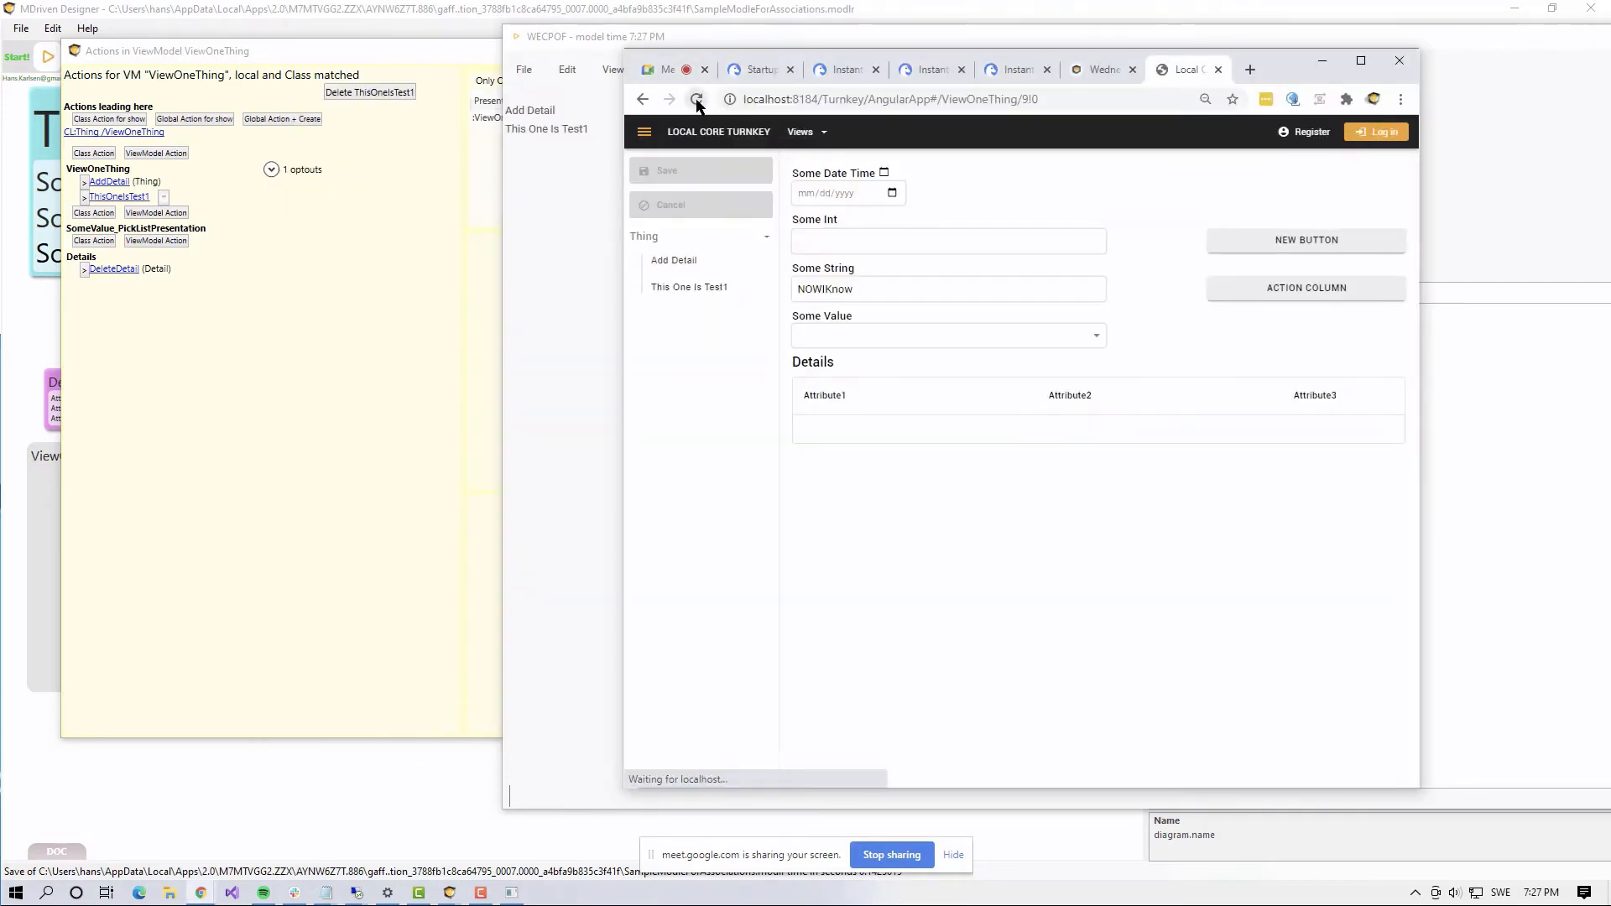
{"action": "left_click", "coordinate": [701, 288]}
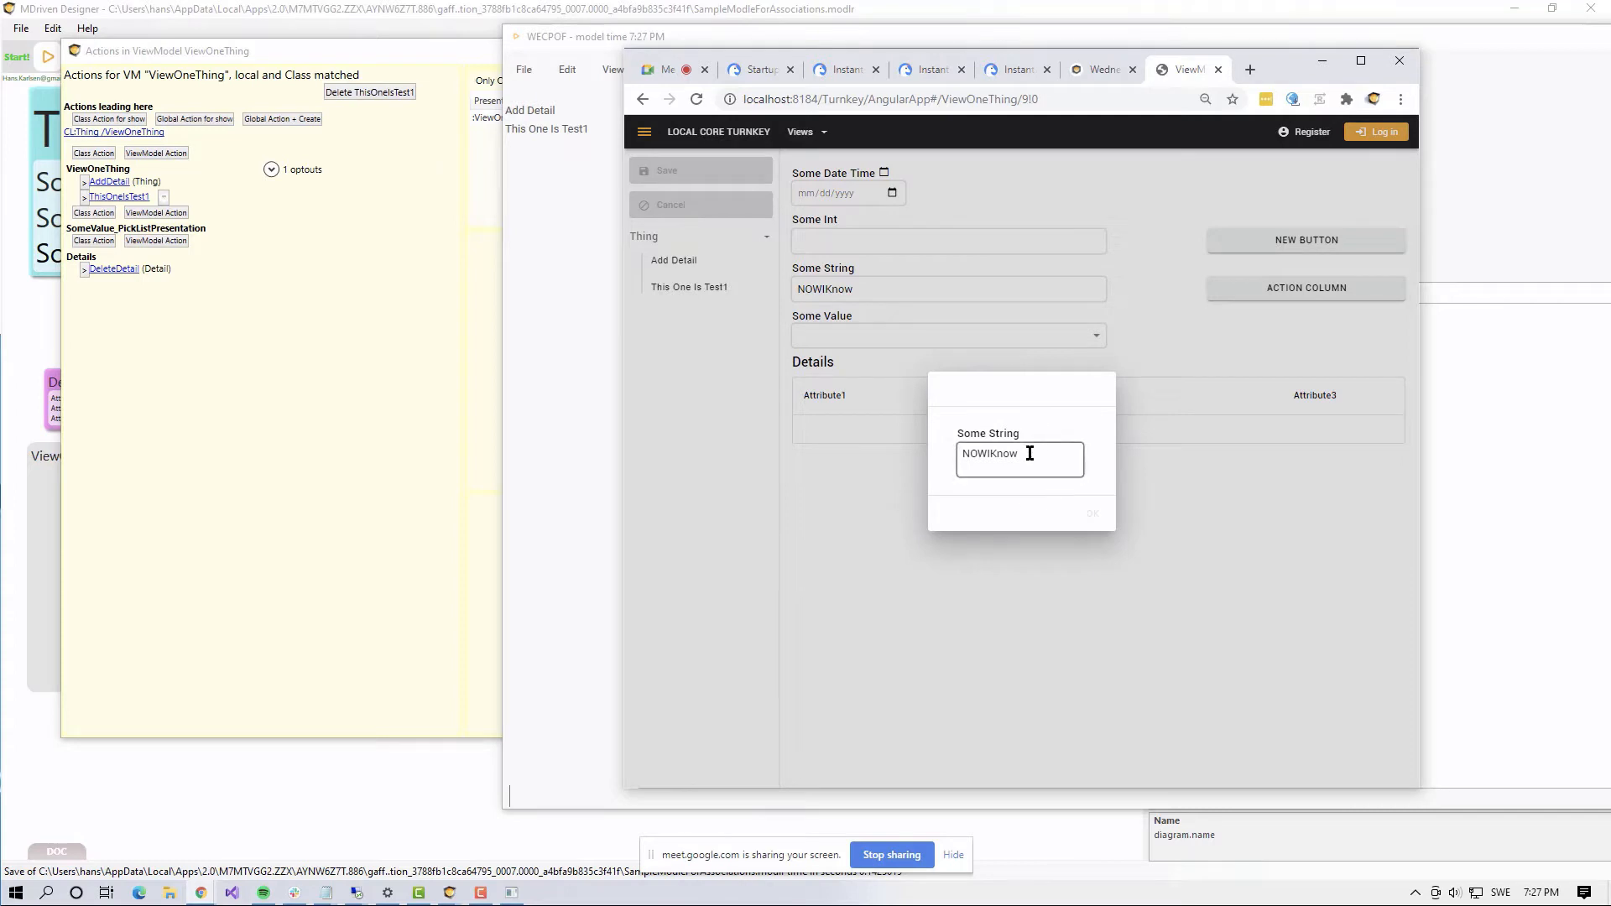
{"action": "left_click", "coordinate": [1099, 395]}
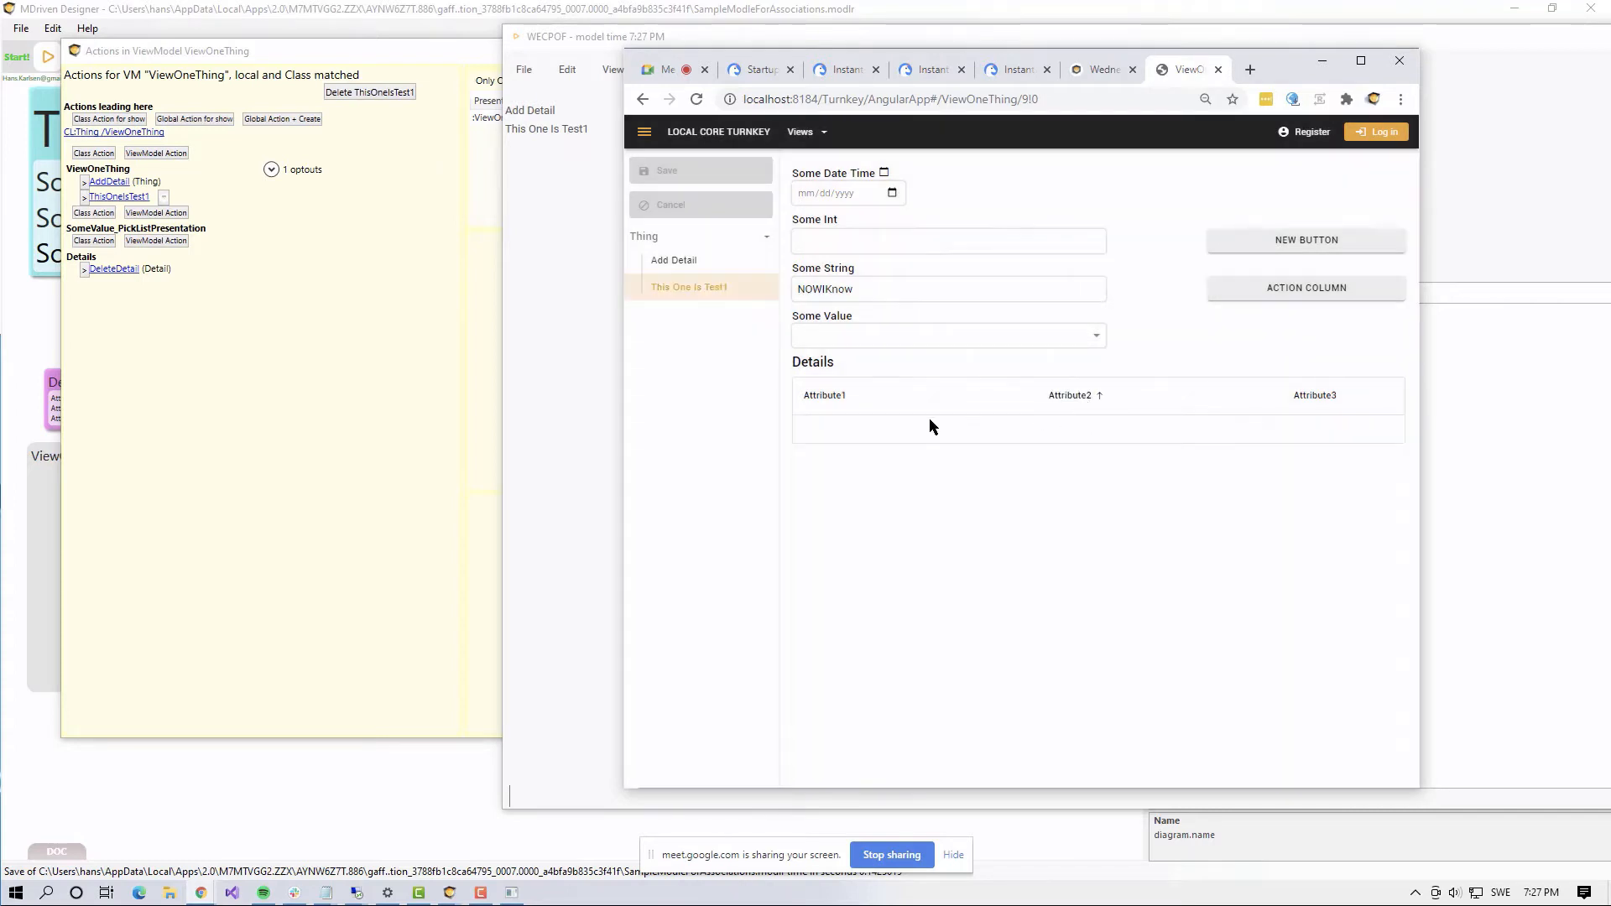
Step: Open ViewOneThing in the ViewModel Editor and assign ThisOneIsTest1 as the action of the NewButton column
{"action": "key", "text": "alt+Tab"}
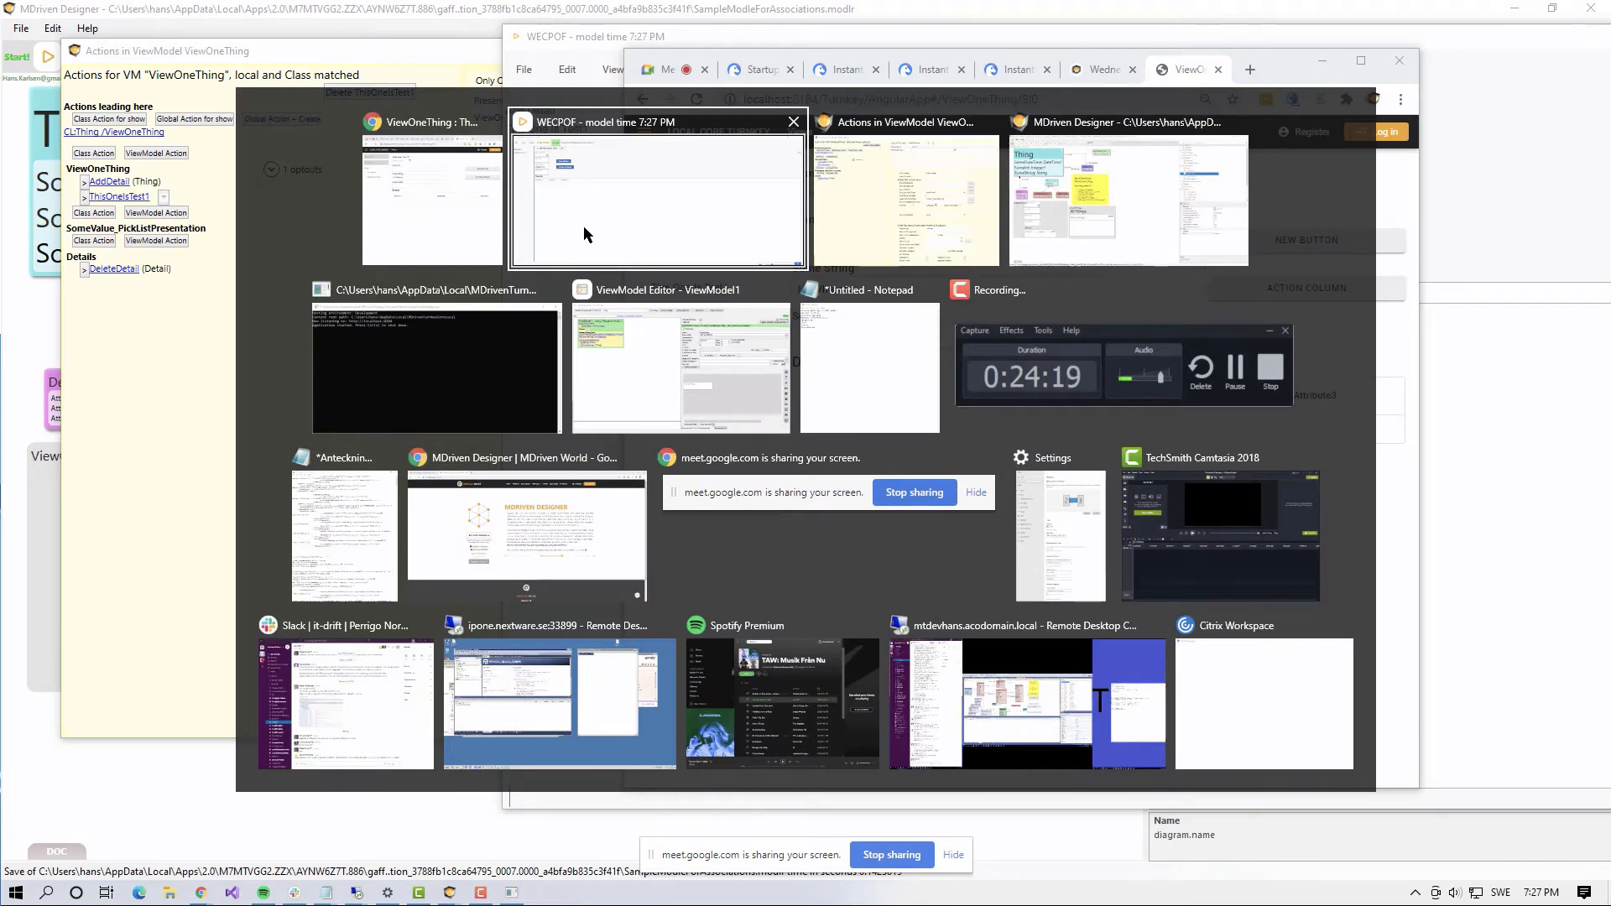
{"action": "key", "text": "alt+Tab"}
{"action": "key", "text": "alt+Tab"}
{"action": "key", "text": "alt+Tab"}
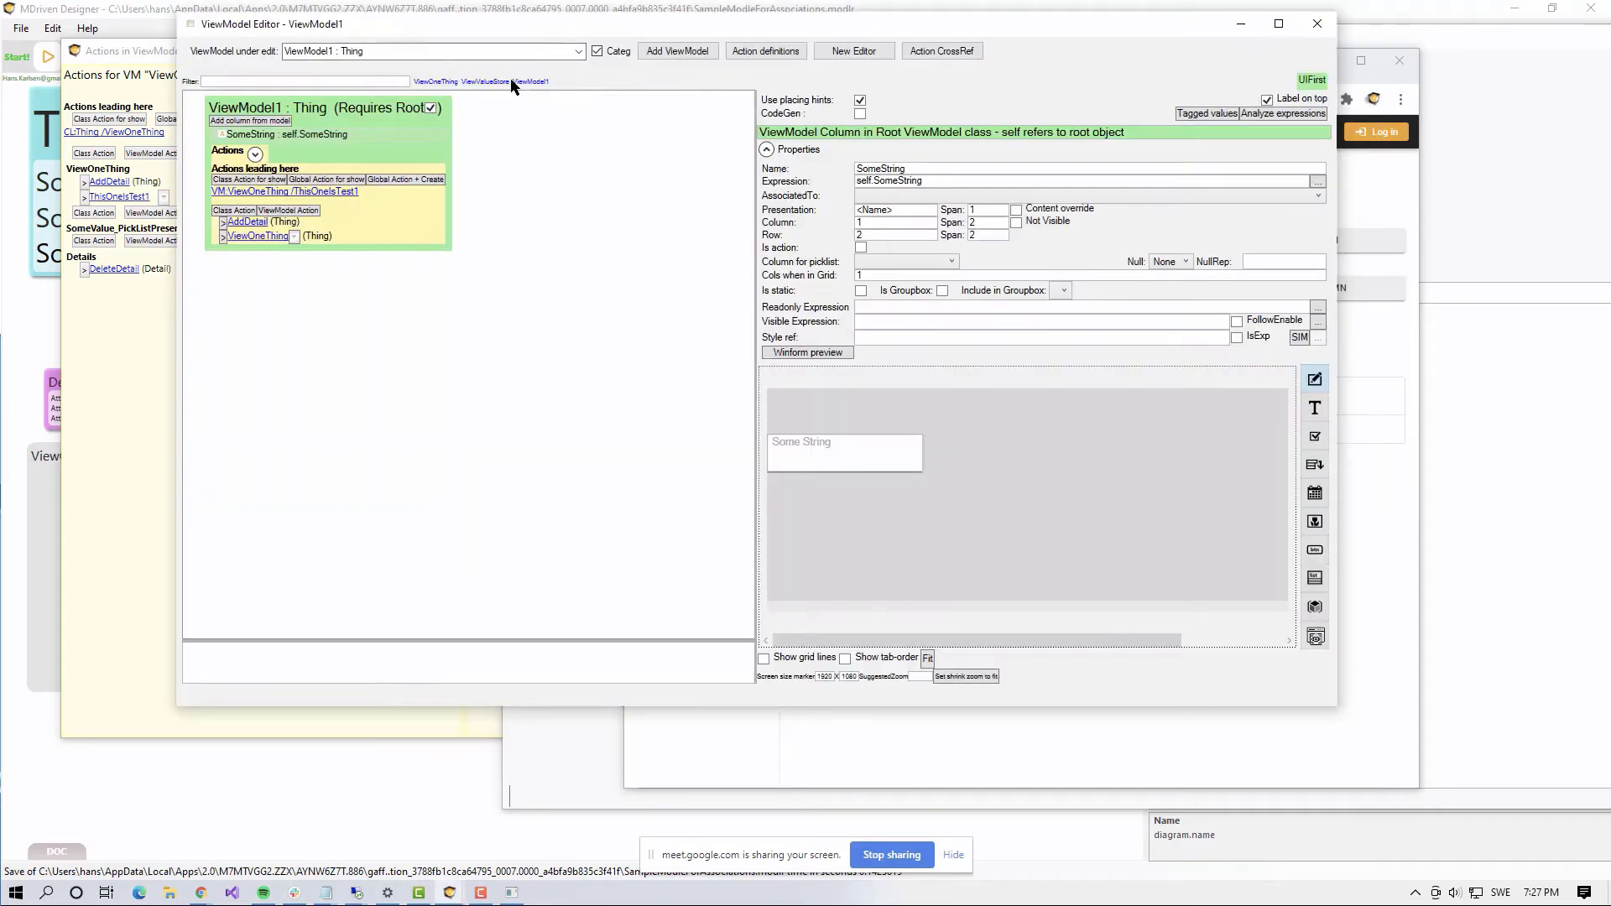
{"action": "left_click", "coordinate": [435, 82]}
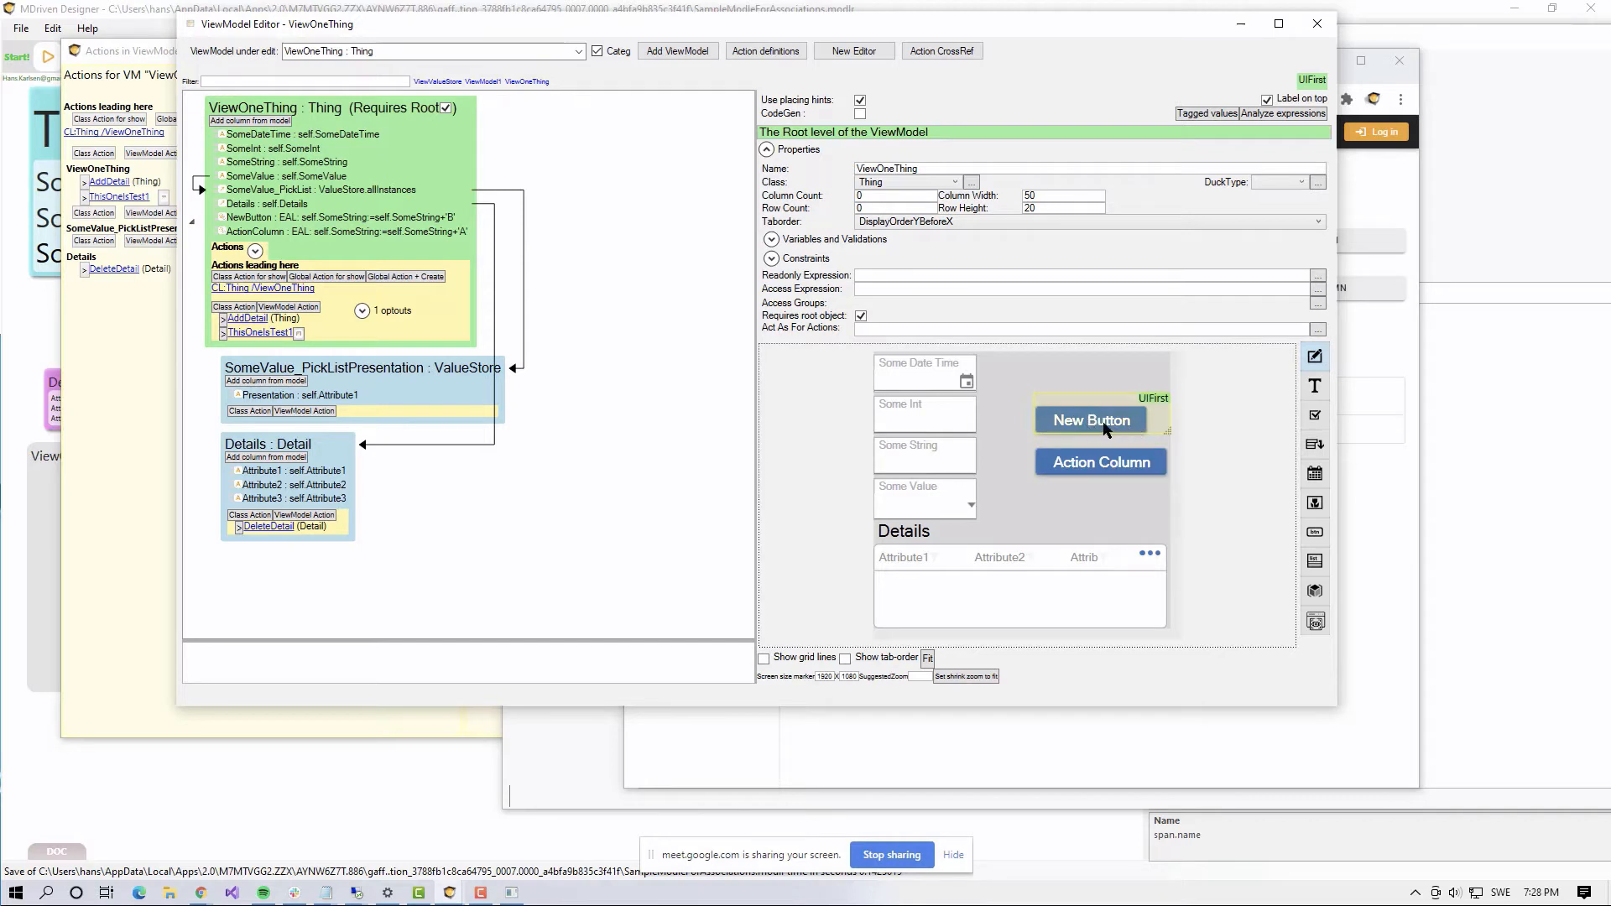
{"action": "left_click", "coordinate": [1105, 423]}
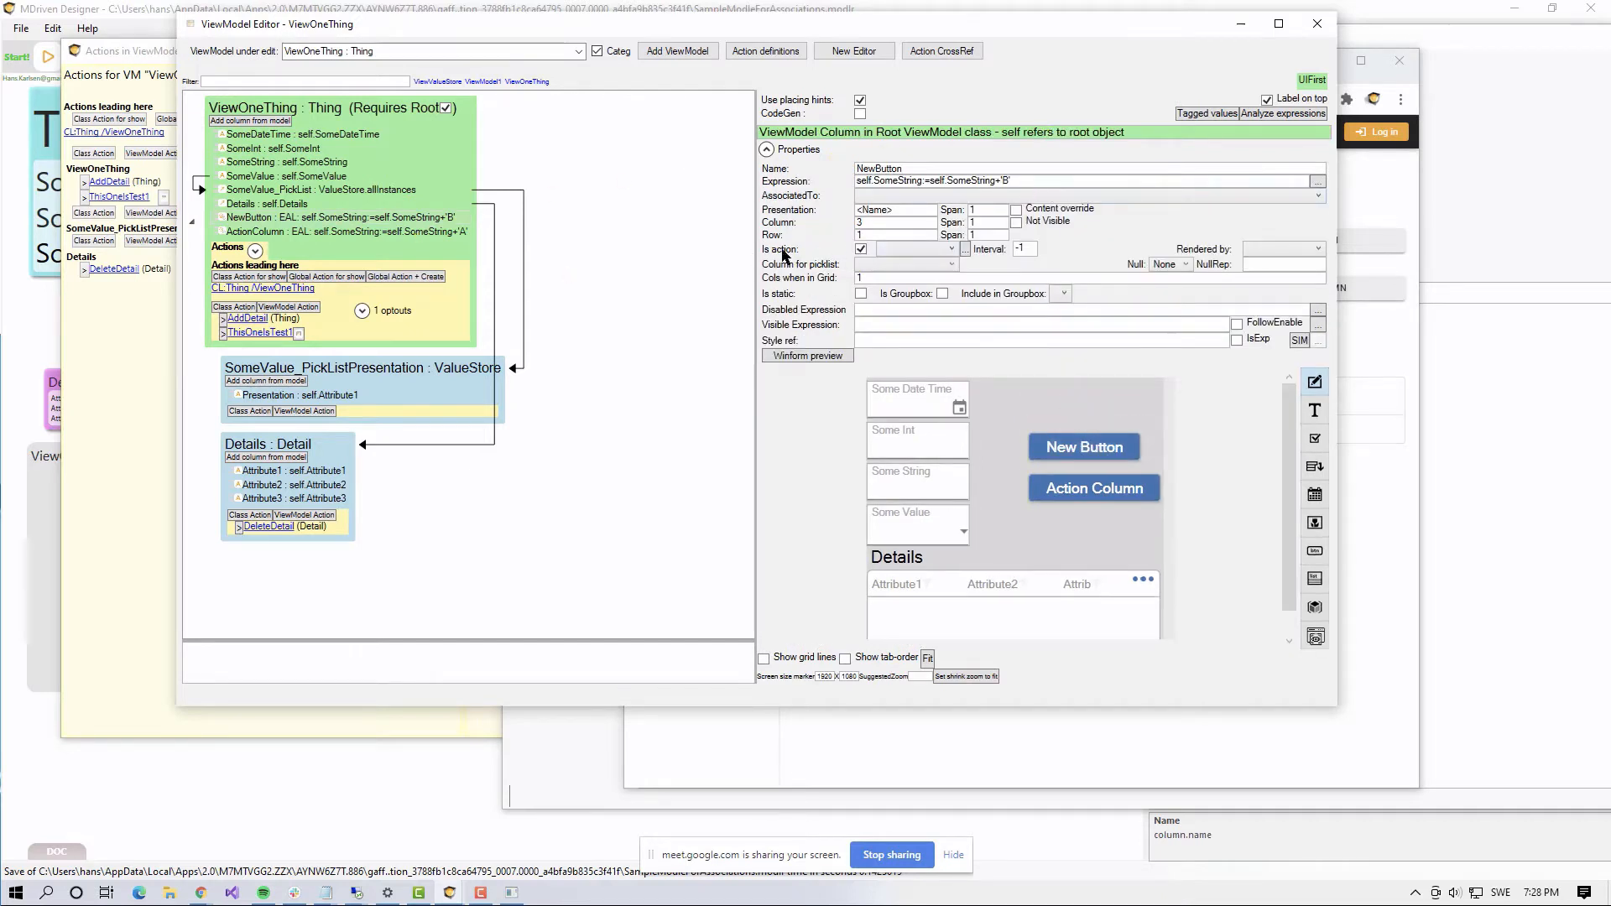
{"action": "left_click", "coordinate": [936, 250]}
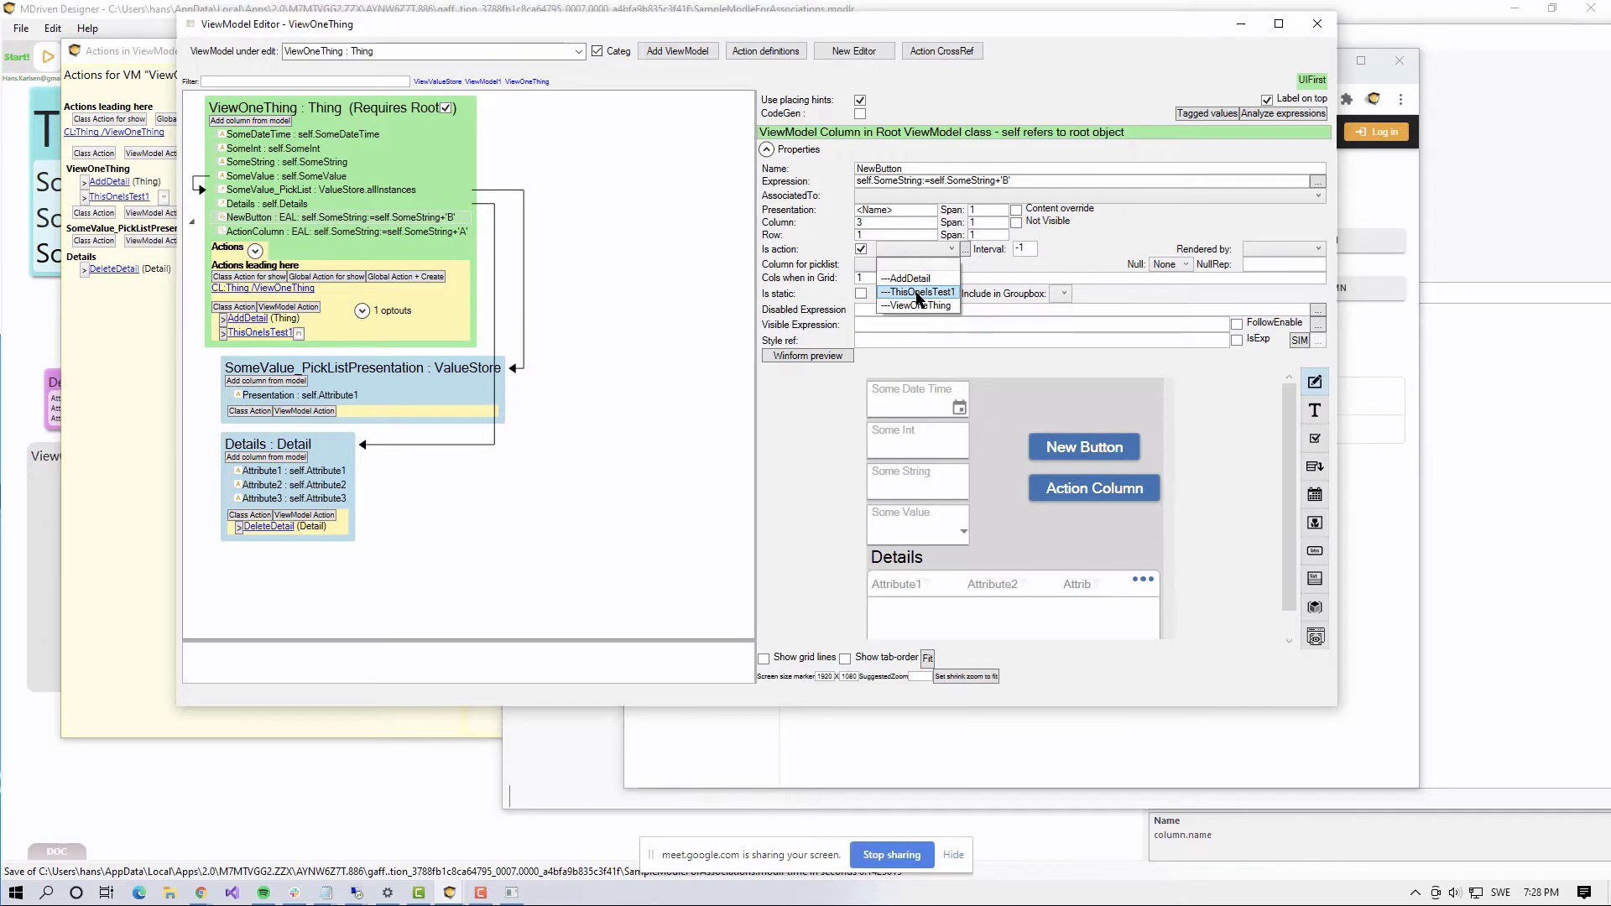
{"action": "left_click", "coordinate": [919, 295]}
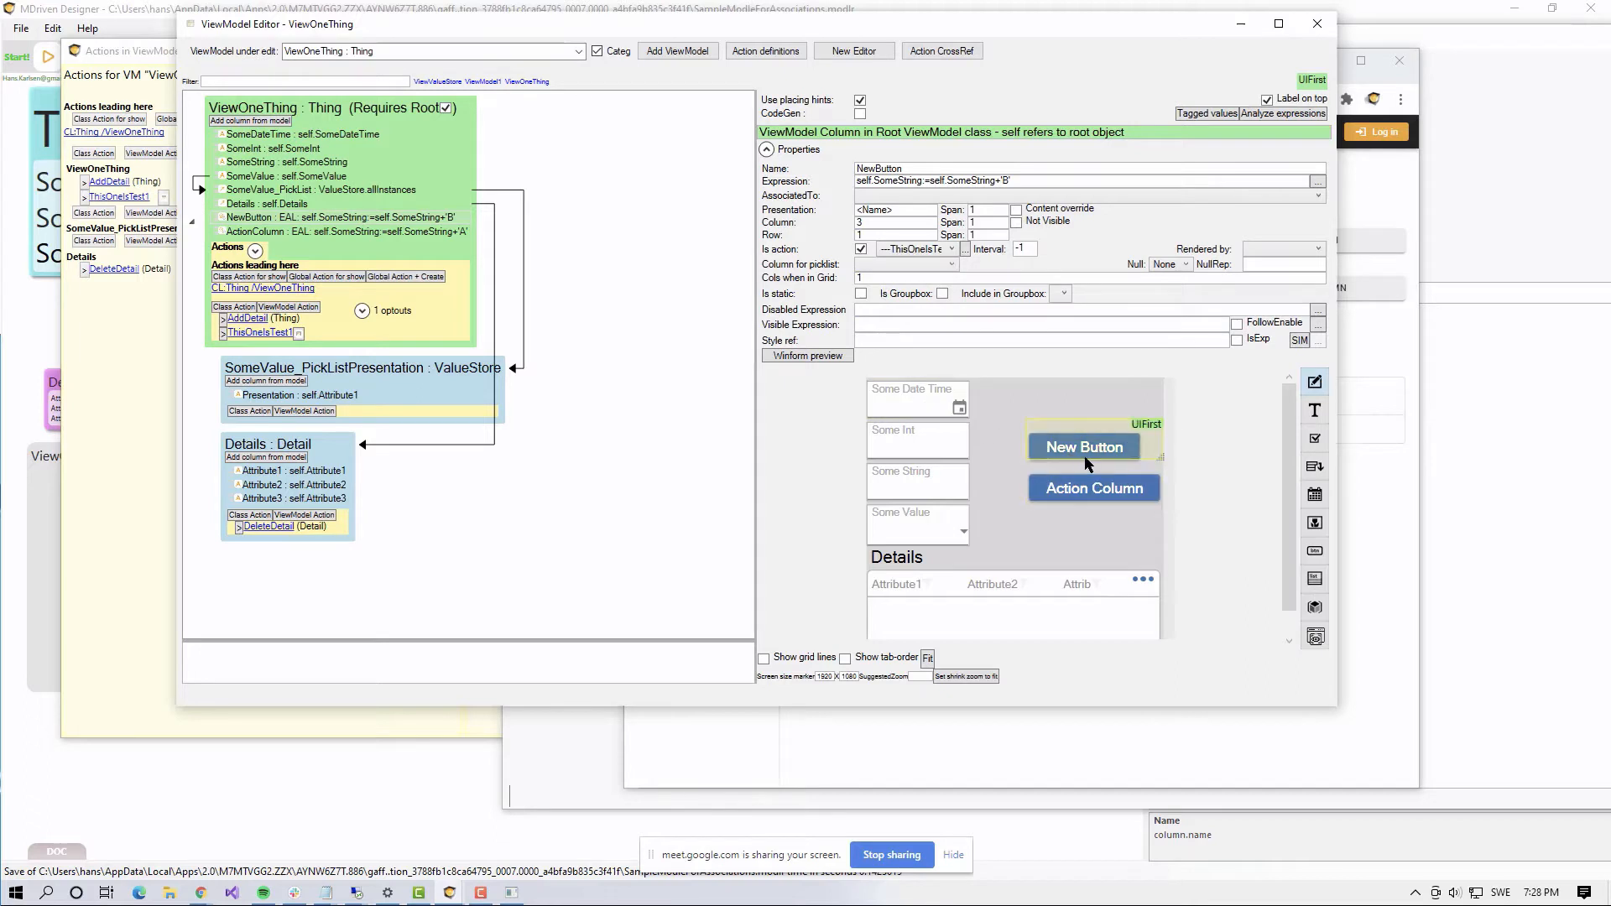
Step: Clear the expression of the NewButton column in ViewOneThing so that only its ThisOneIsTest1 action remains
{"action": "left_click_drag", "start_coordinate": [1028, 182], "coordinate": [760, 179]}
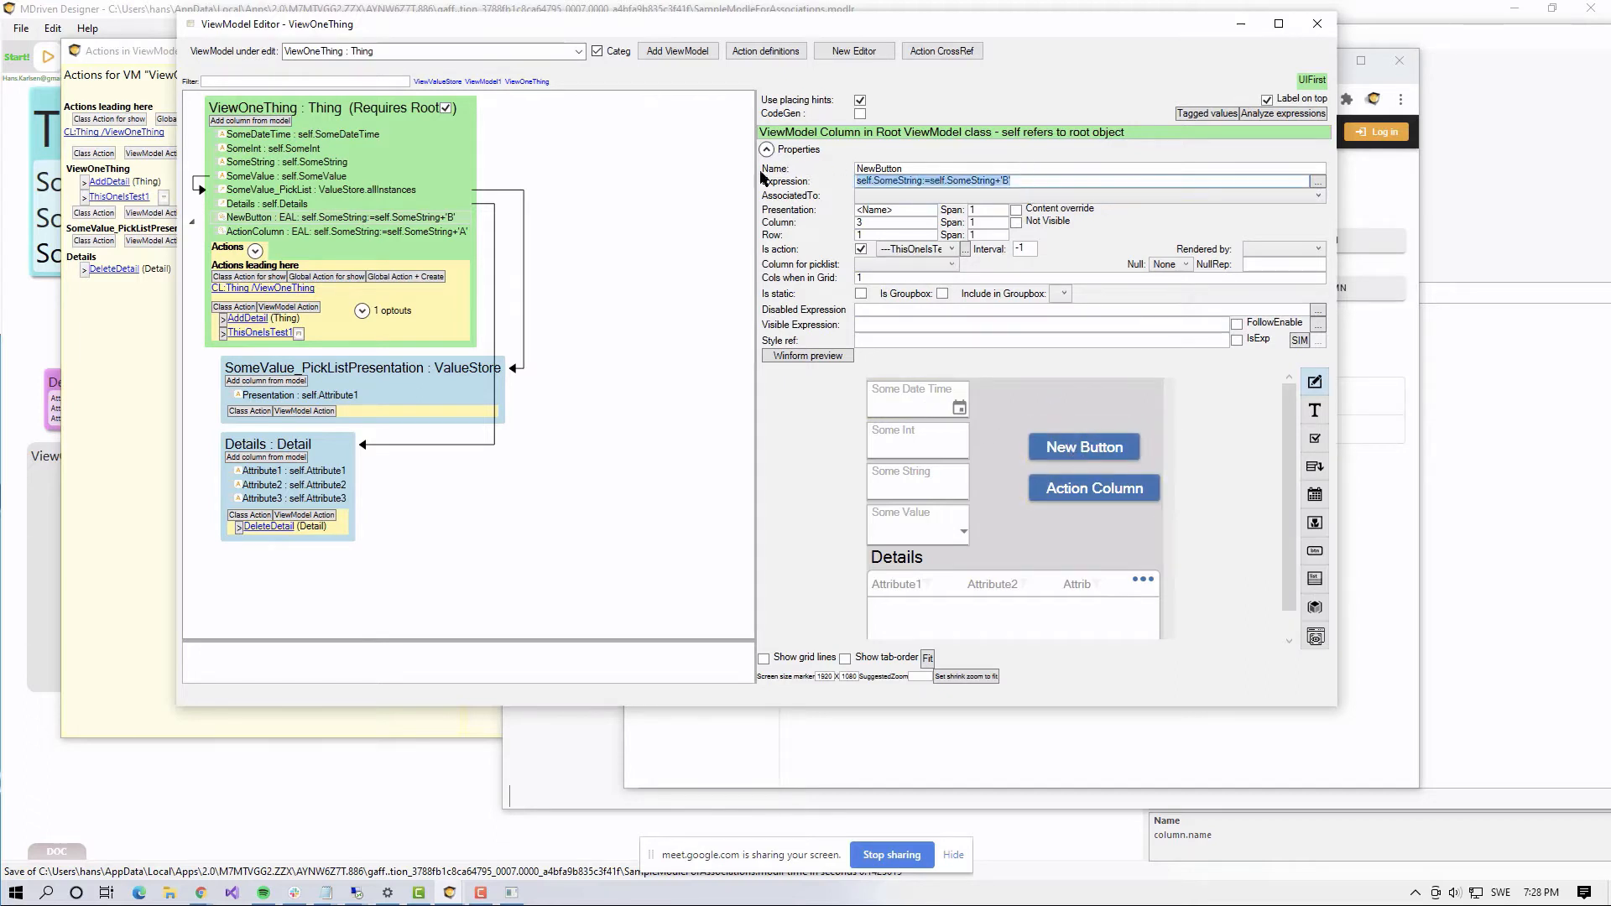
{"action": "key", "text": "Delete"}
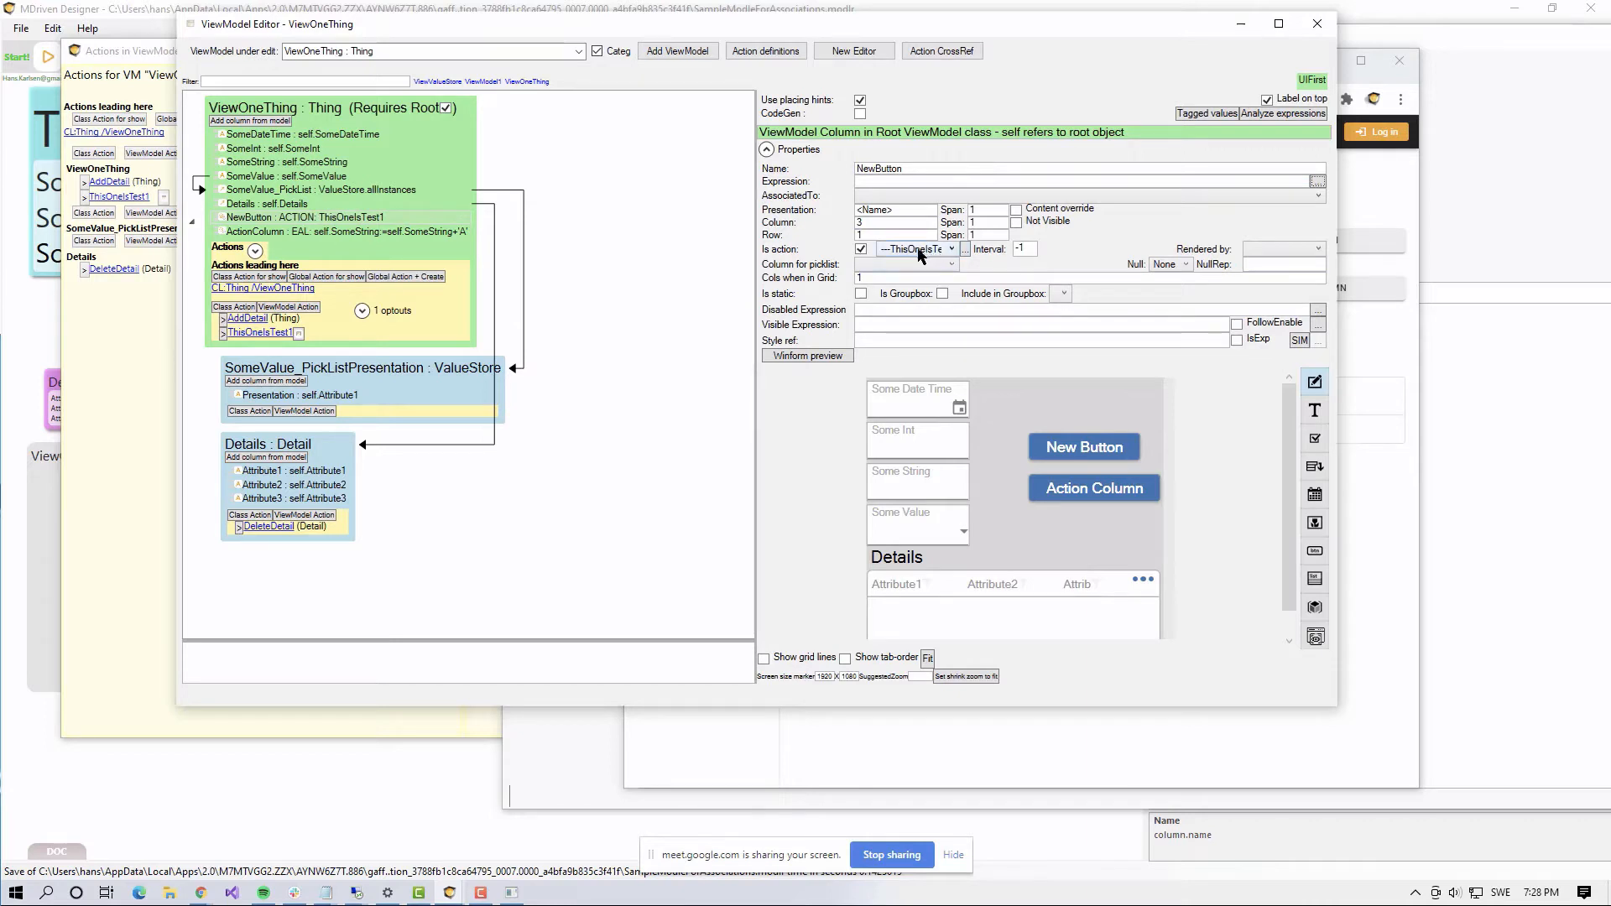
{"action": "left_click", "coordinate": [1074, 461]}
{"action": "left_click", "coordinate": [1093, 409]}
Step: Switch to the WECPOF prototype, refresh the model, and test New Button twice to bring up its pop-up
{"action": "key", "text": "alt+Tab"}
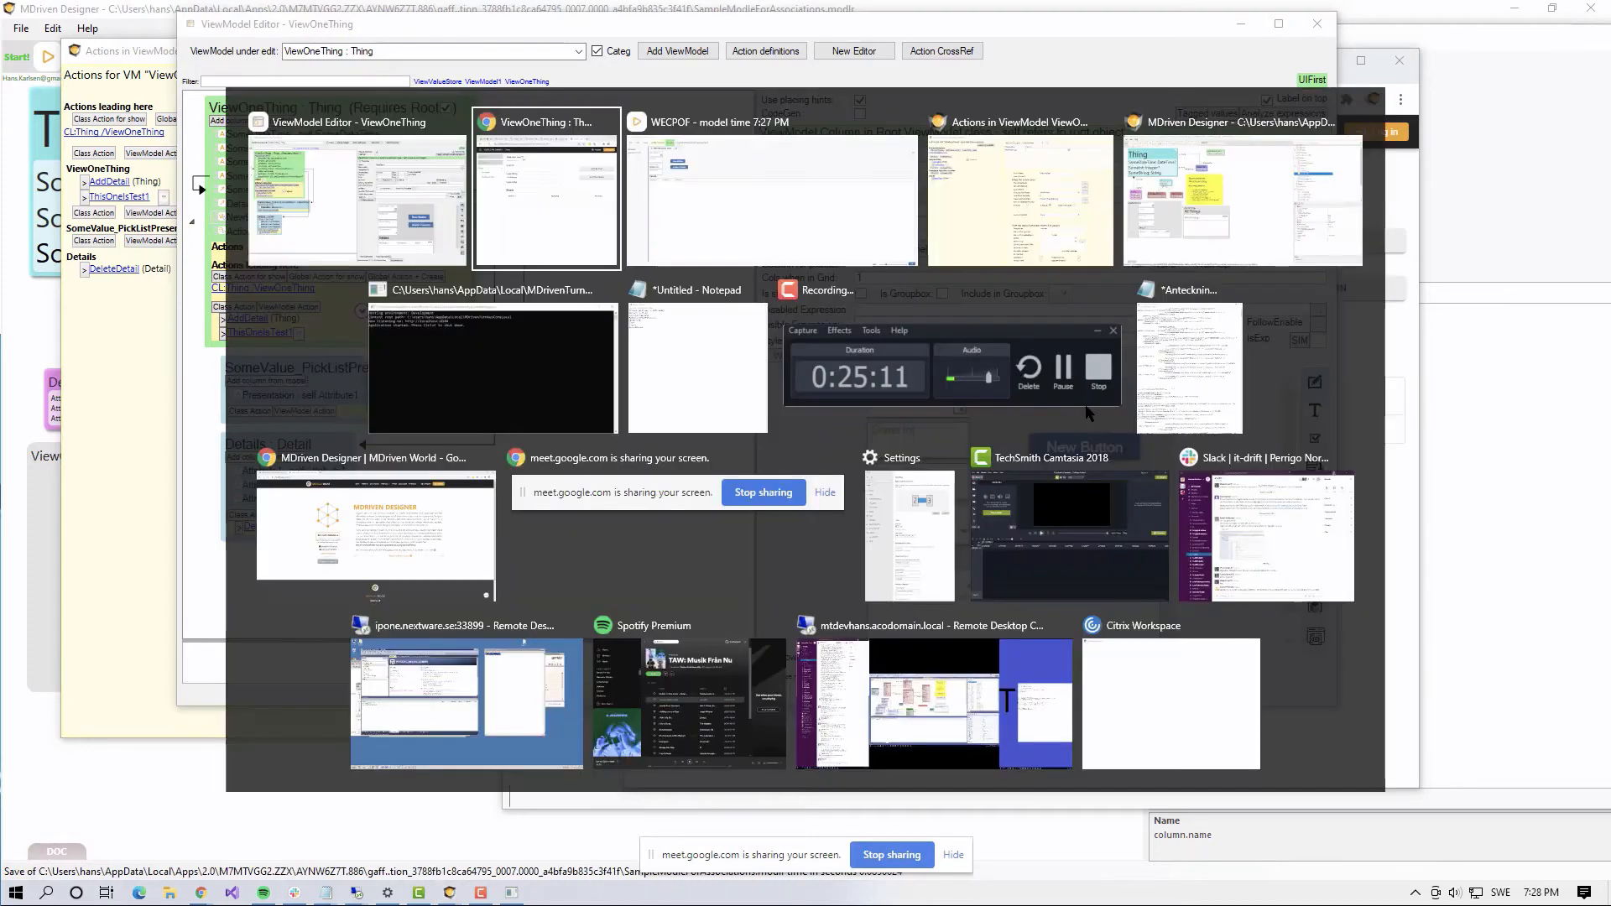
{"action": "key", "text": "alt+Tab"}
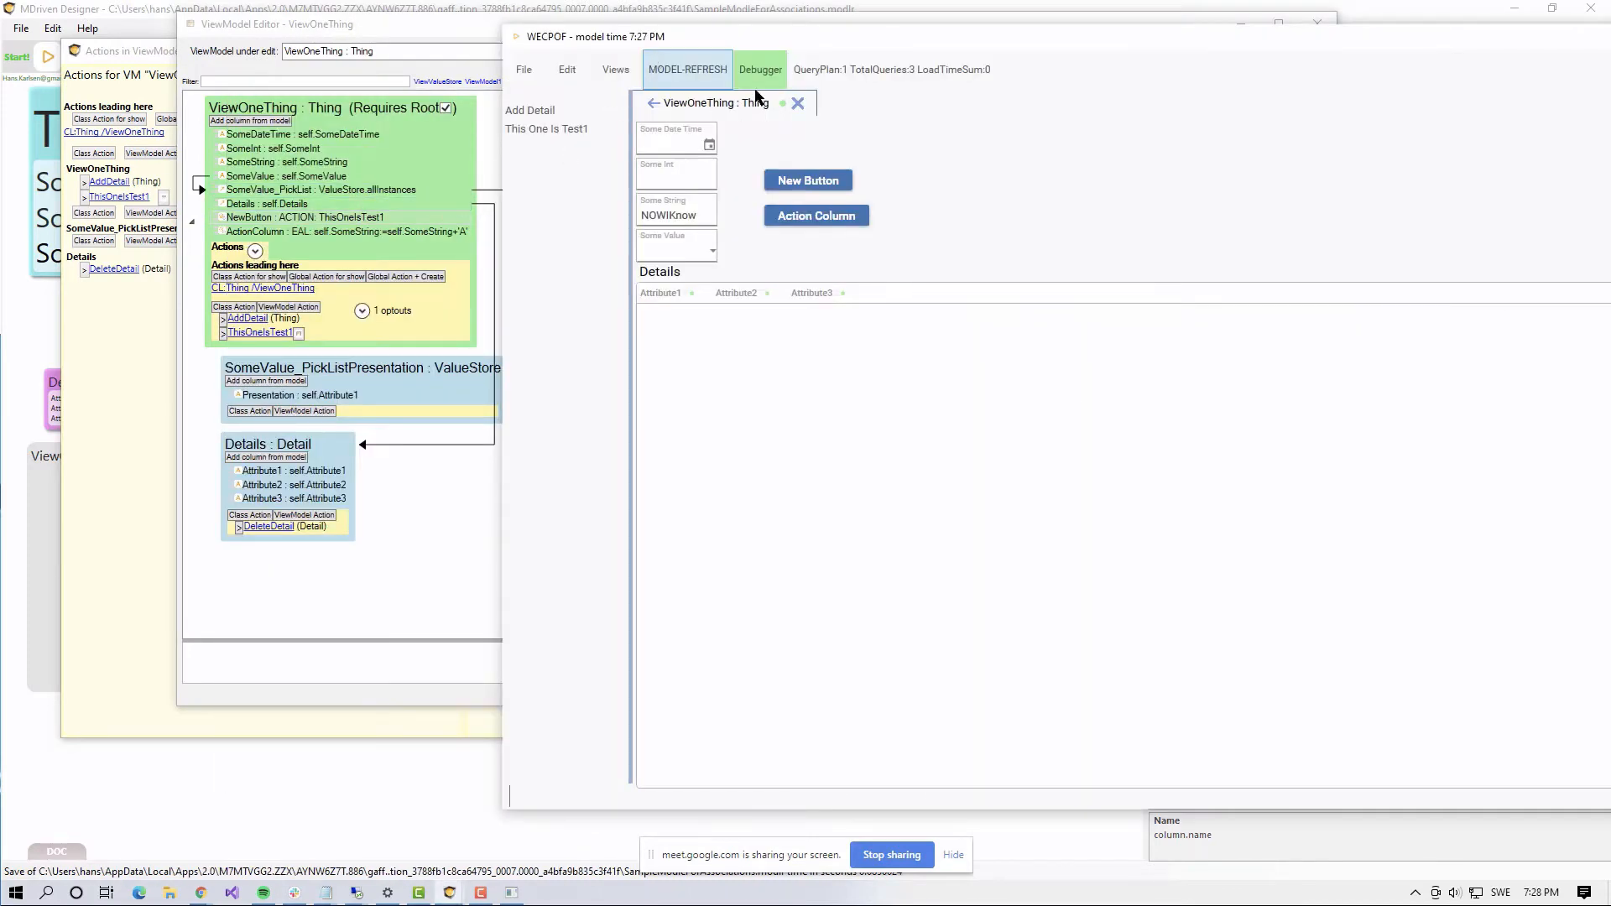
{"action": "left_click", "coordinate": [693, 74]}
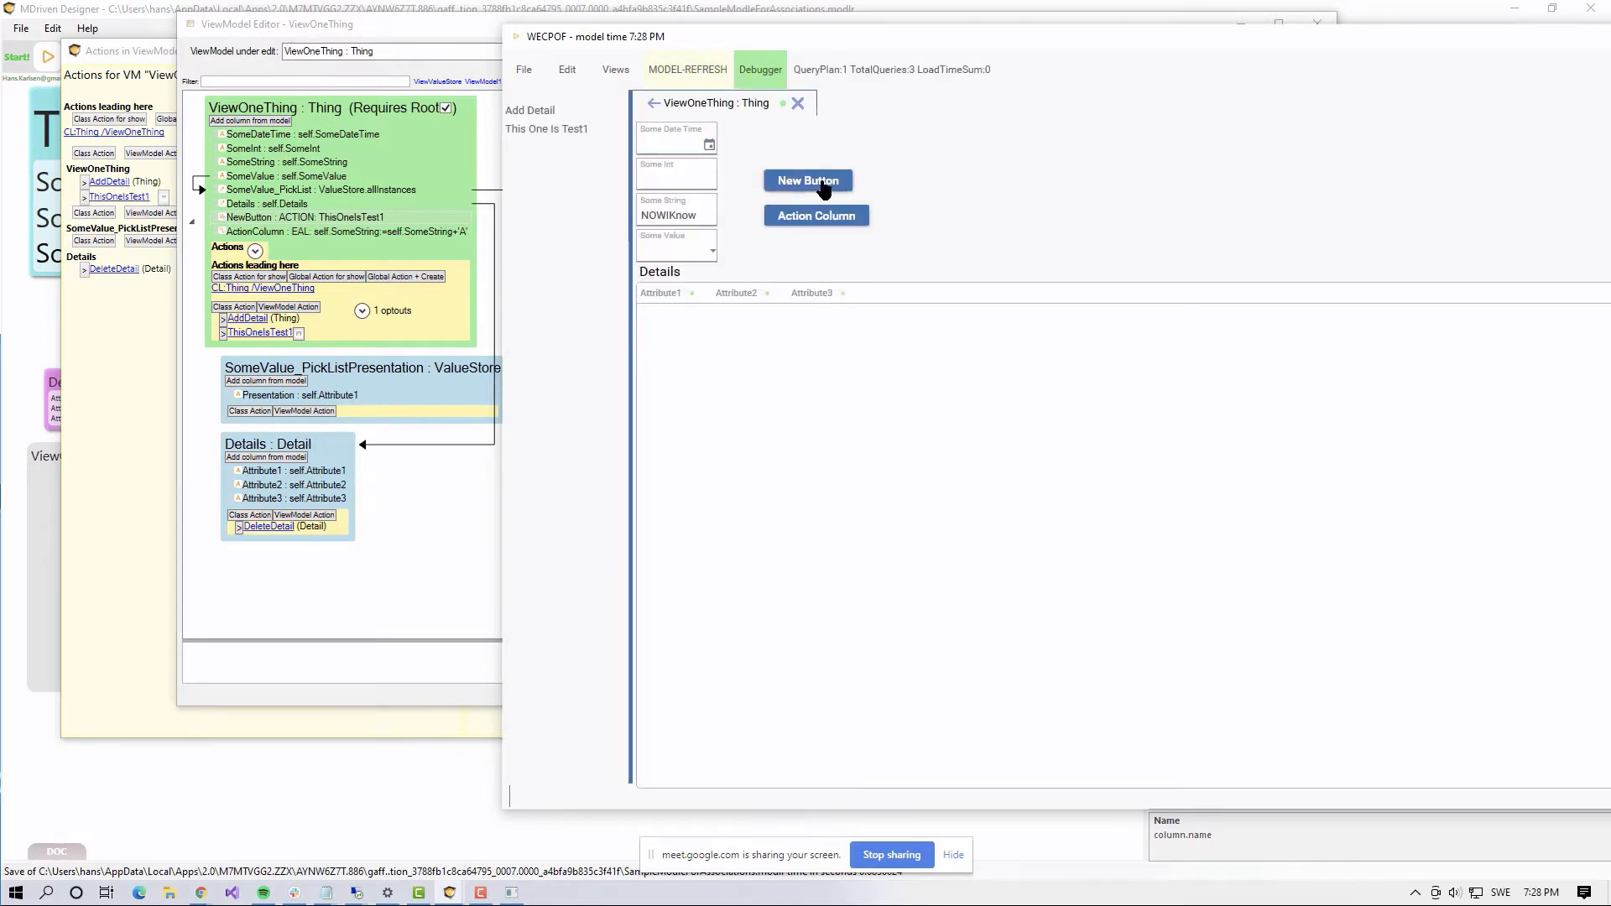
{"action": "left_click", "coordinate": [822, 187]}
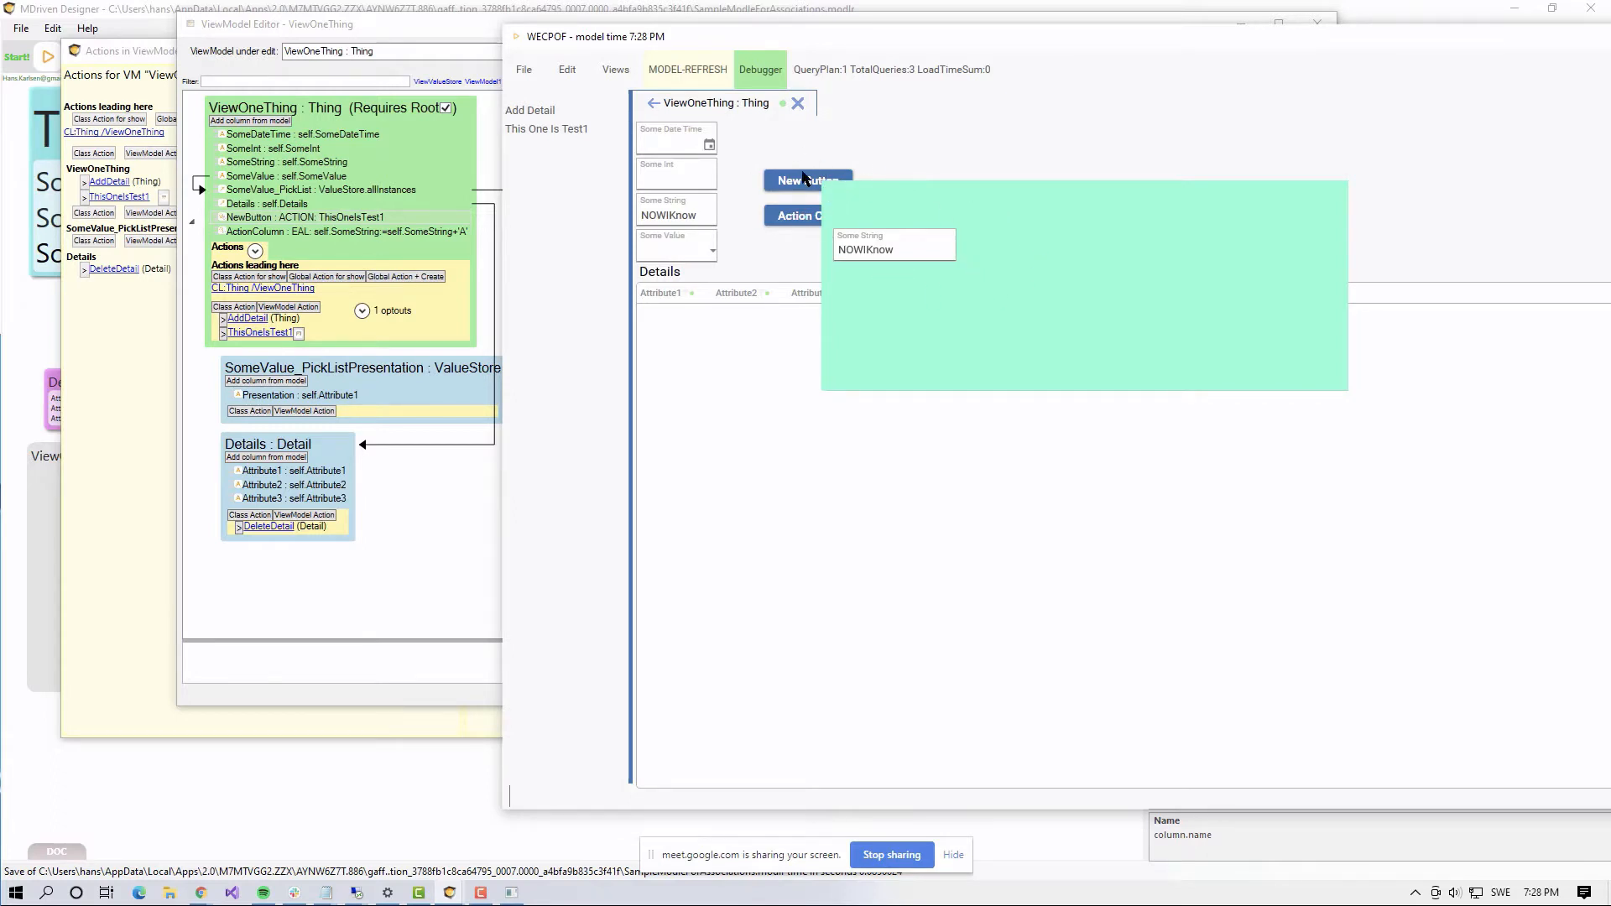
{"action": "left_click", "coordinate": [793, 186]}
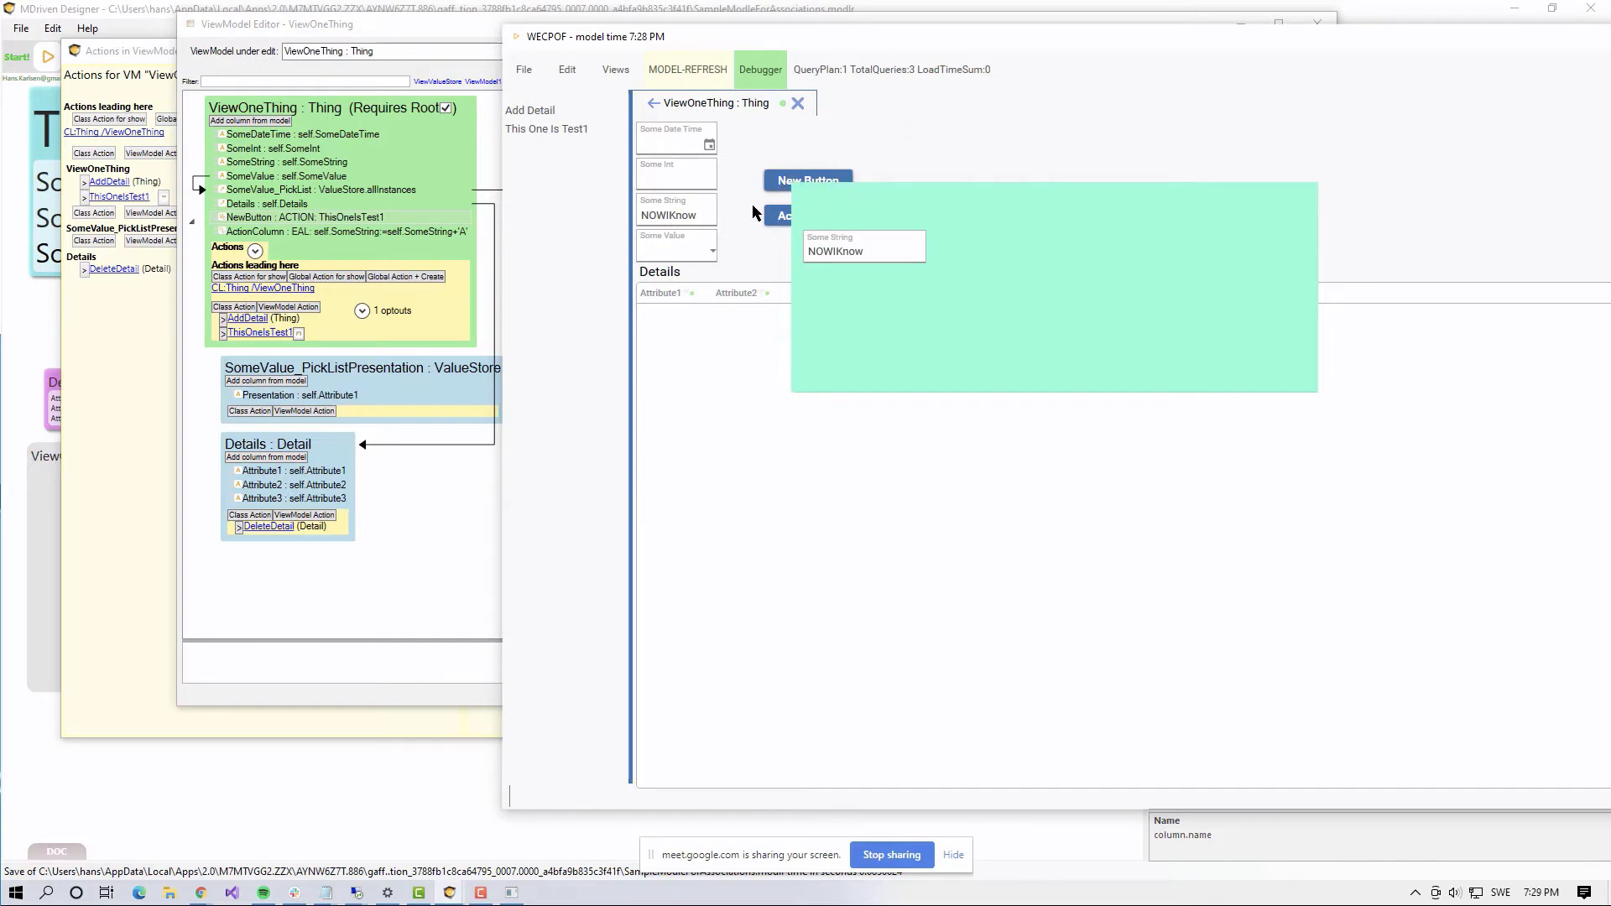
Step: Switch to the browser, reload the local Turnkey app, and test New Button repeatedly, widening the window to show its full pop-up
{"action": "key", "text": "alt+Tab"}
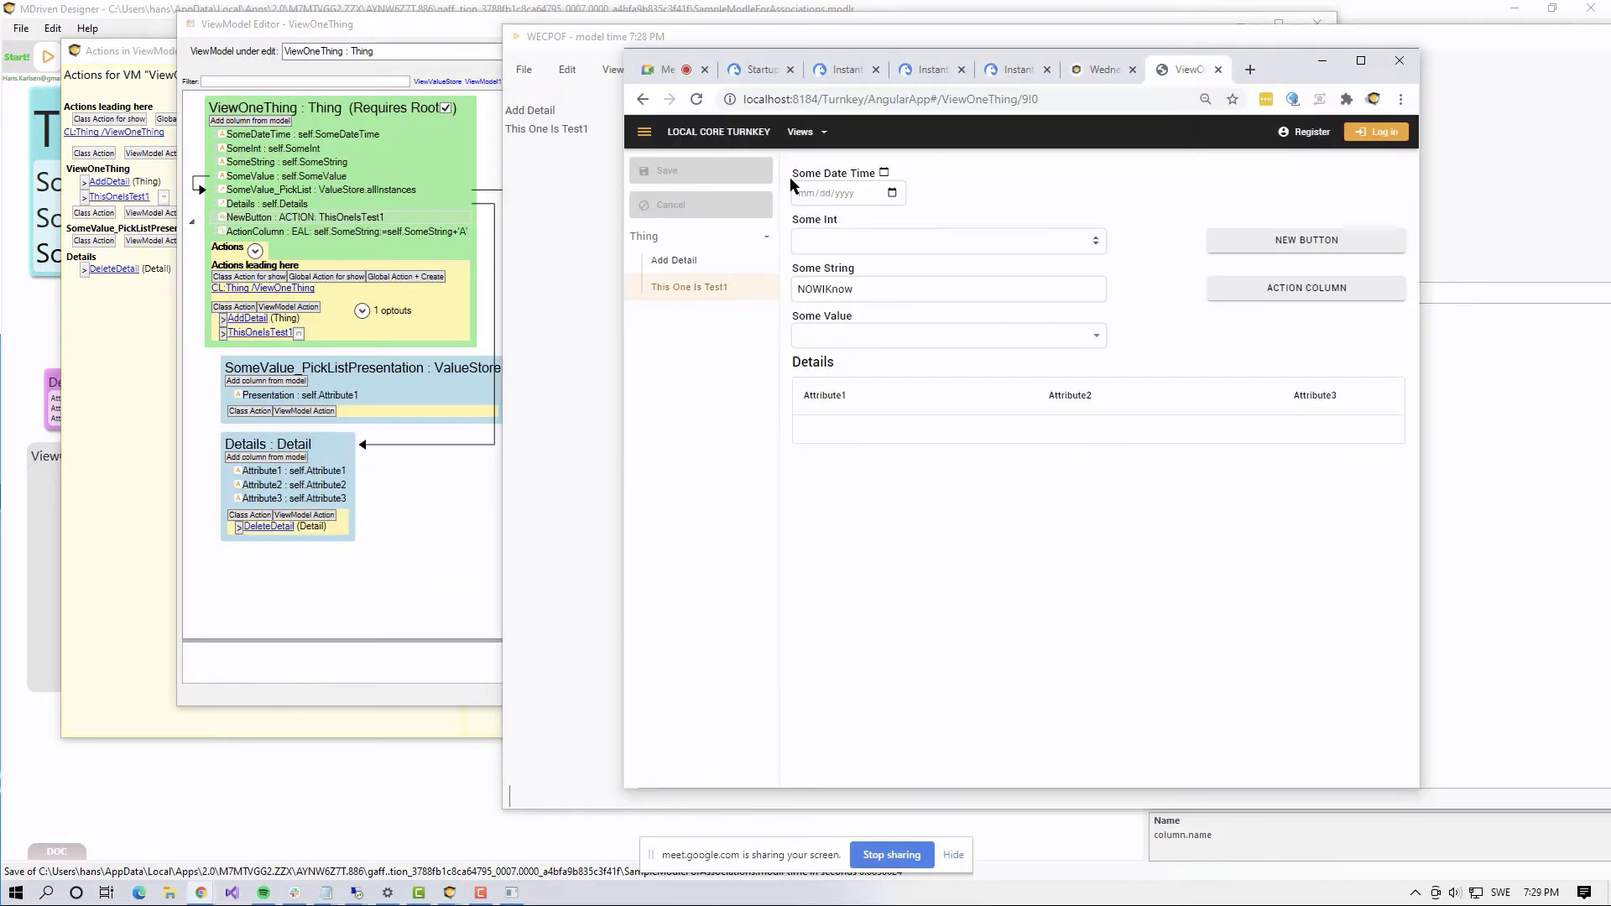
{"action": "left_click", "coordinate": [697, 100]}
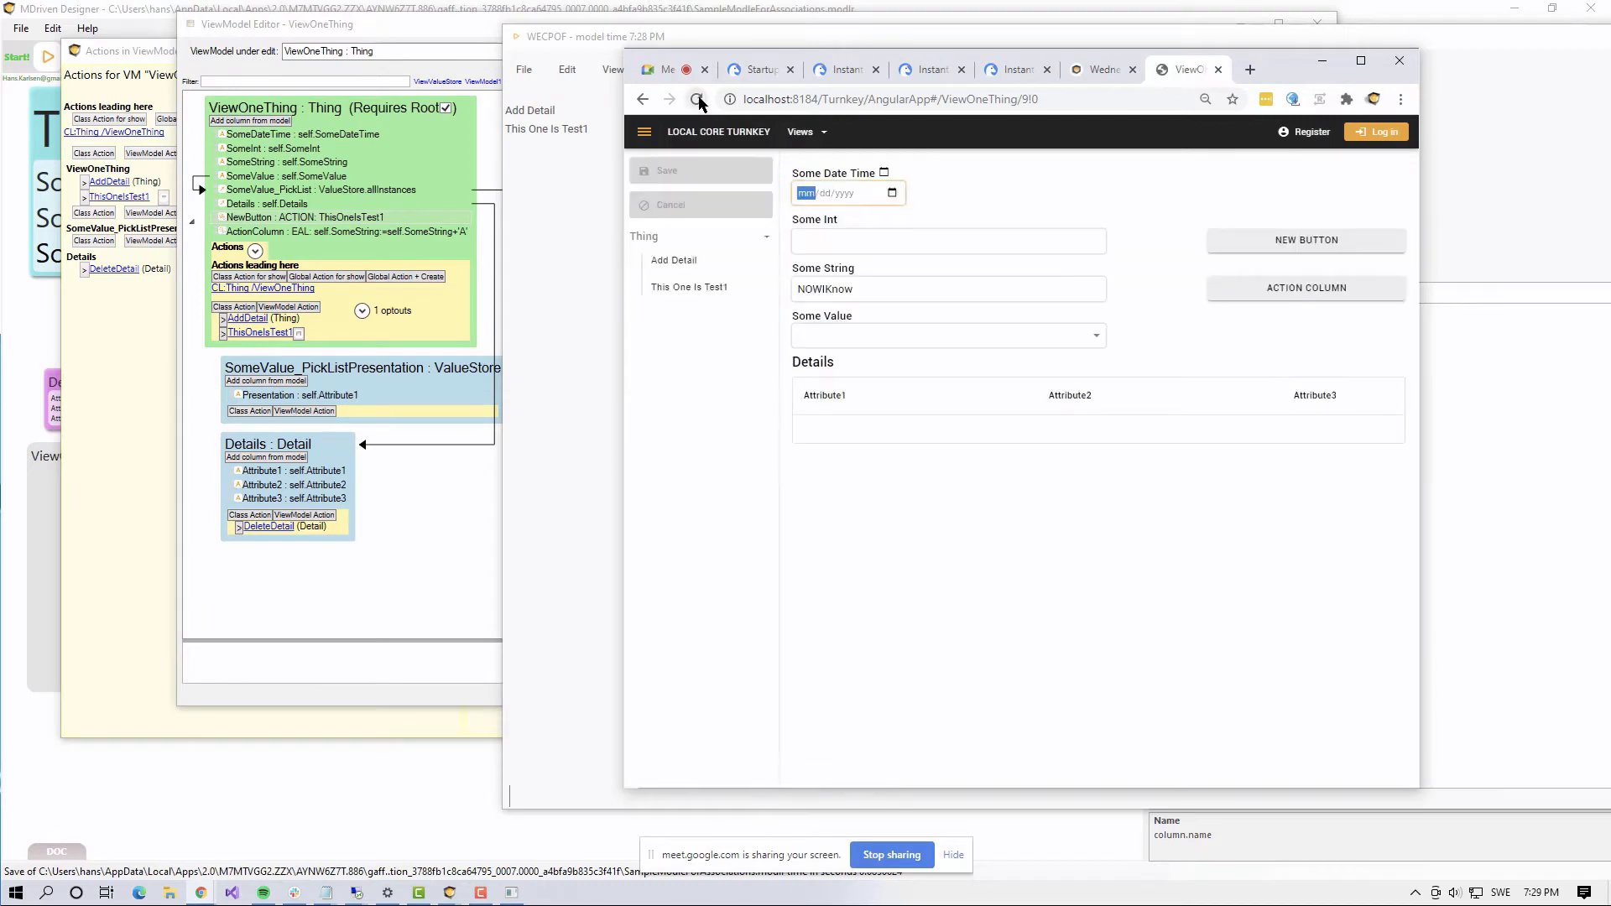
{"action": "left_click", "coordinate": [1282, 244]}
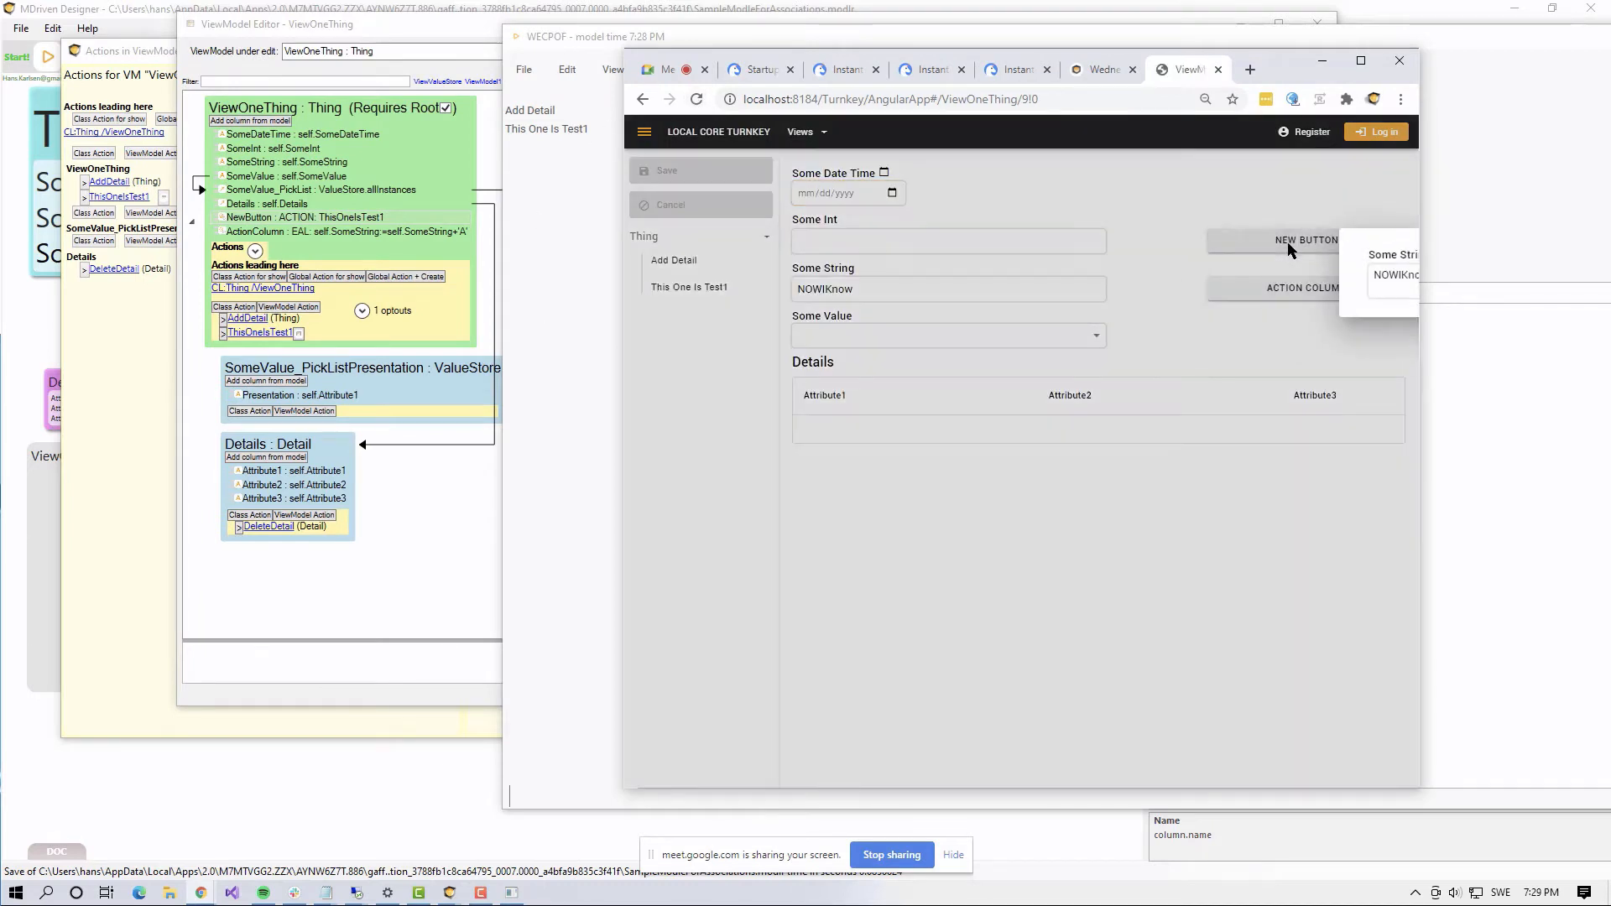
{"action": "left_click", "coordinate": [1298, 225]}
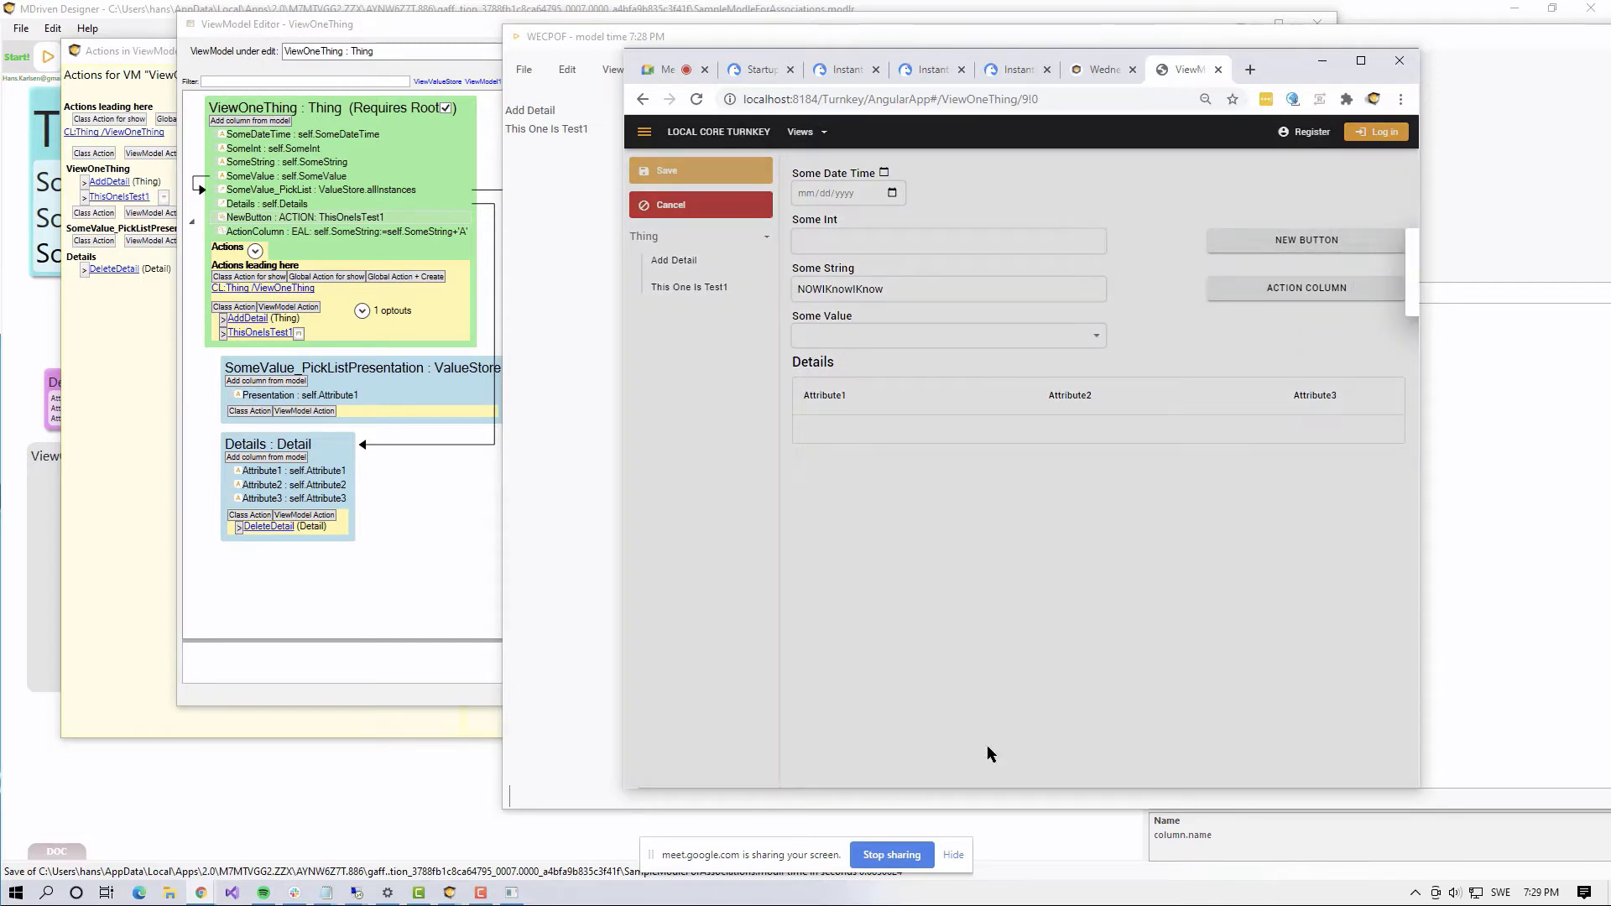
{"action": "left_click_drag", "start_coordinate": [1420, 474], "coordinate": [1607, 440]}
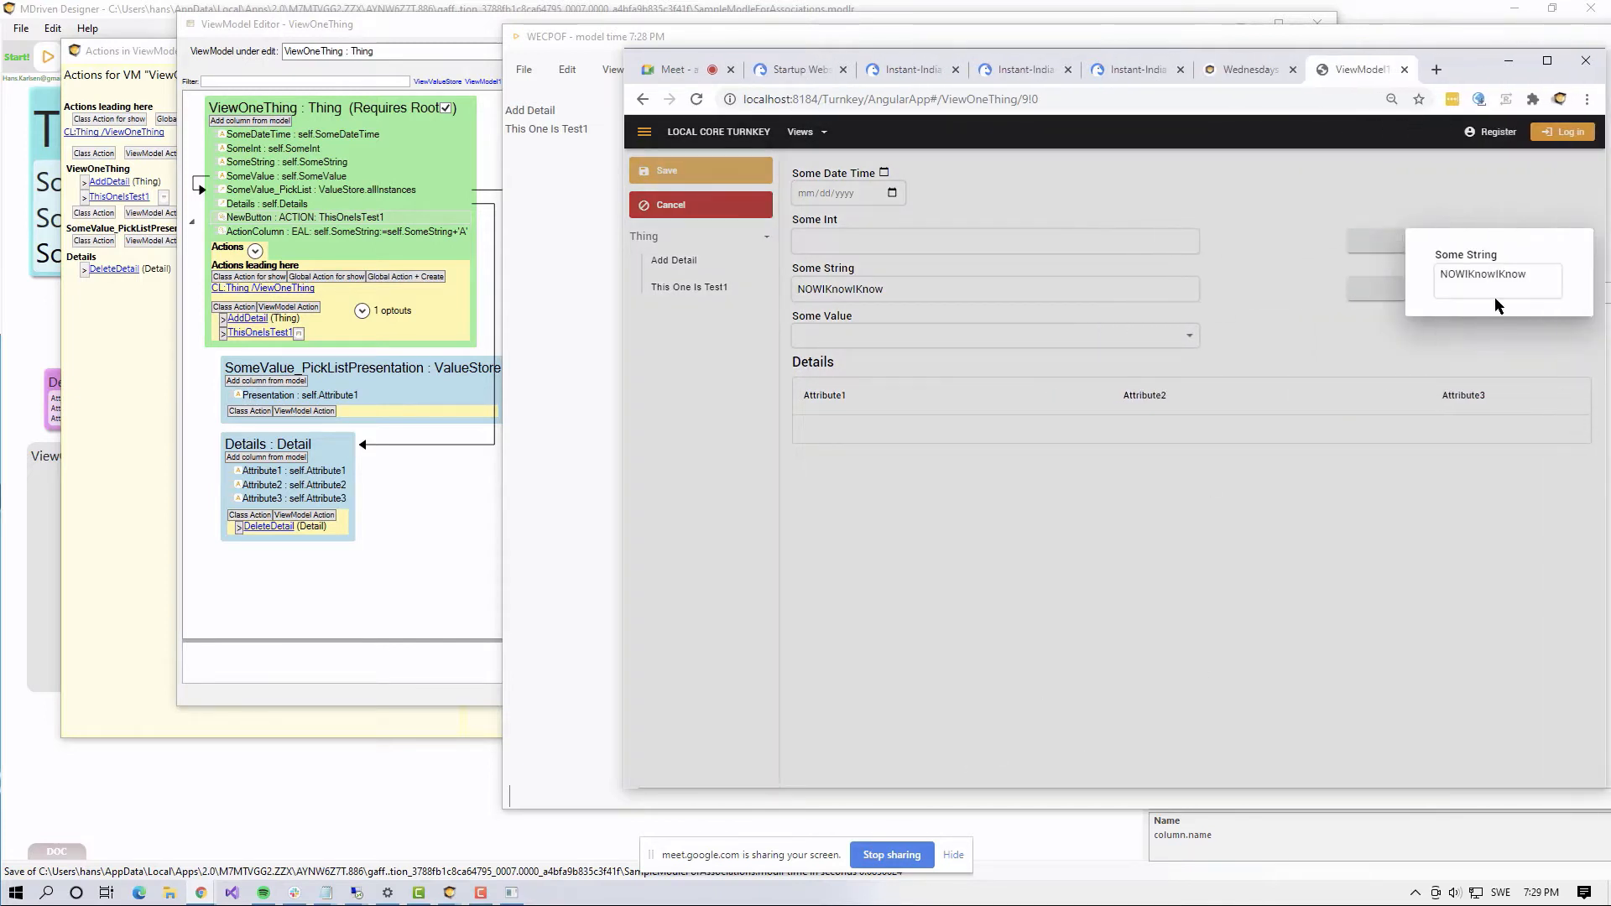
{"action": "left_click", "coordinate": [1408, 187]}
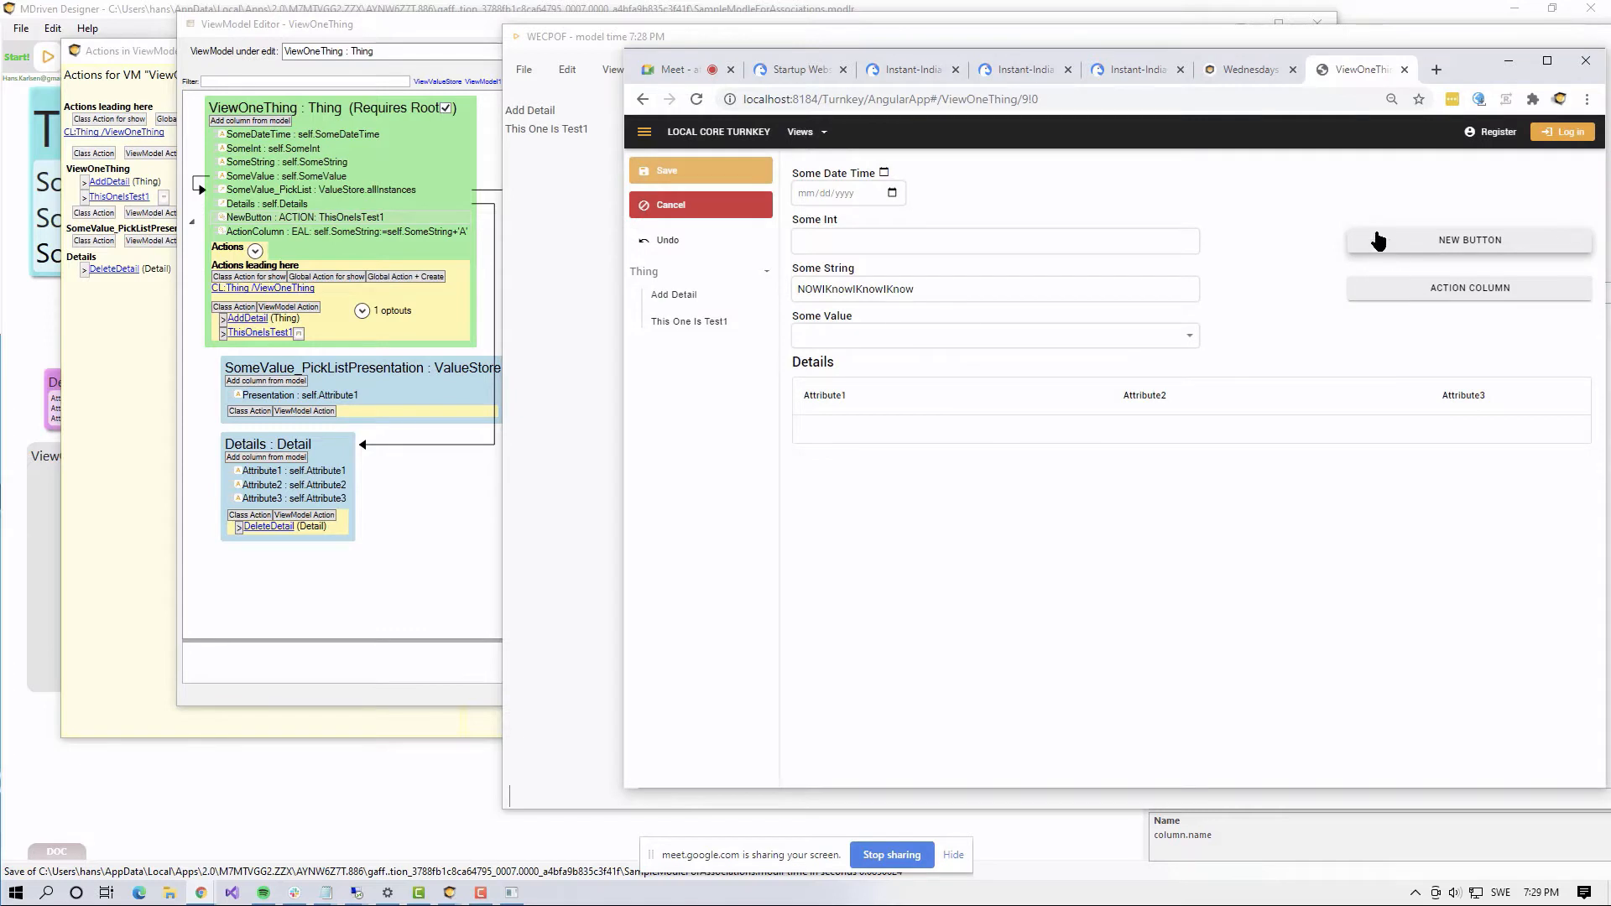
{"action": "left_click", "coordinate": [1358, 251]}
{"action": "left_click", "coordinate": [1393, 249]}
Step: Reposition the browser window and replace the Some String value in the Turnkey form with NOw
{"action": "left_click_drag", "start_coordinate": [1018, 291], "coordinate": [785, 284]}
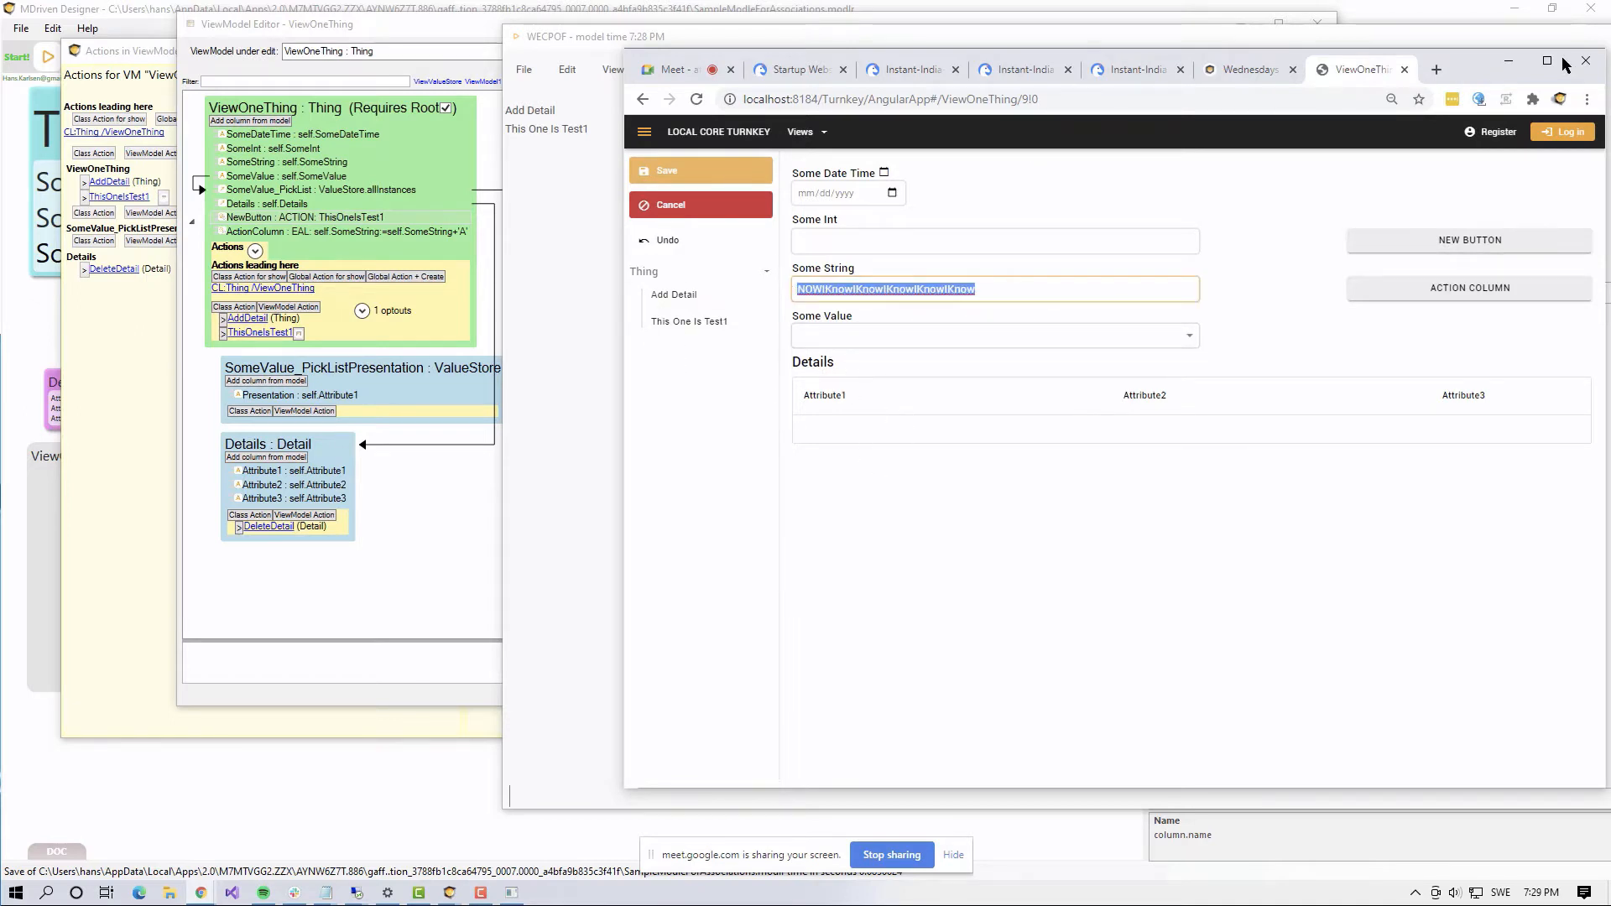
{"action": "left_click_drag", "start_coordinate": [1418, 72], "coordinate": [1303, 59]}
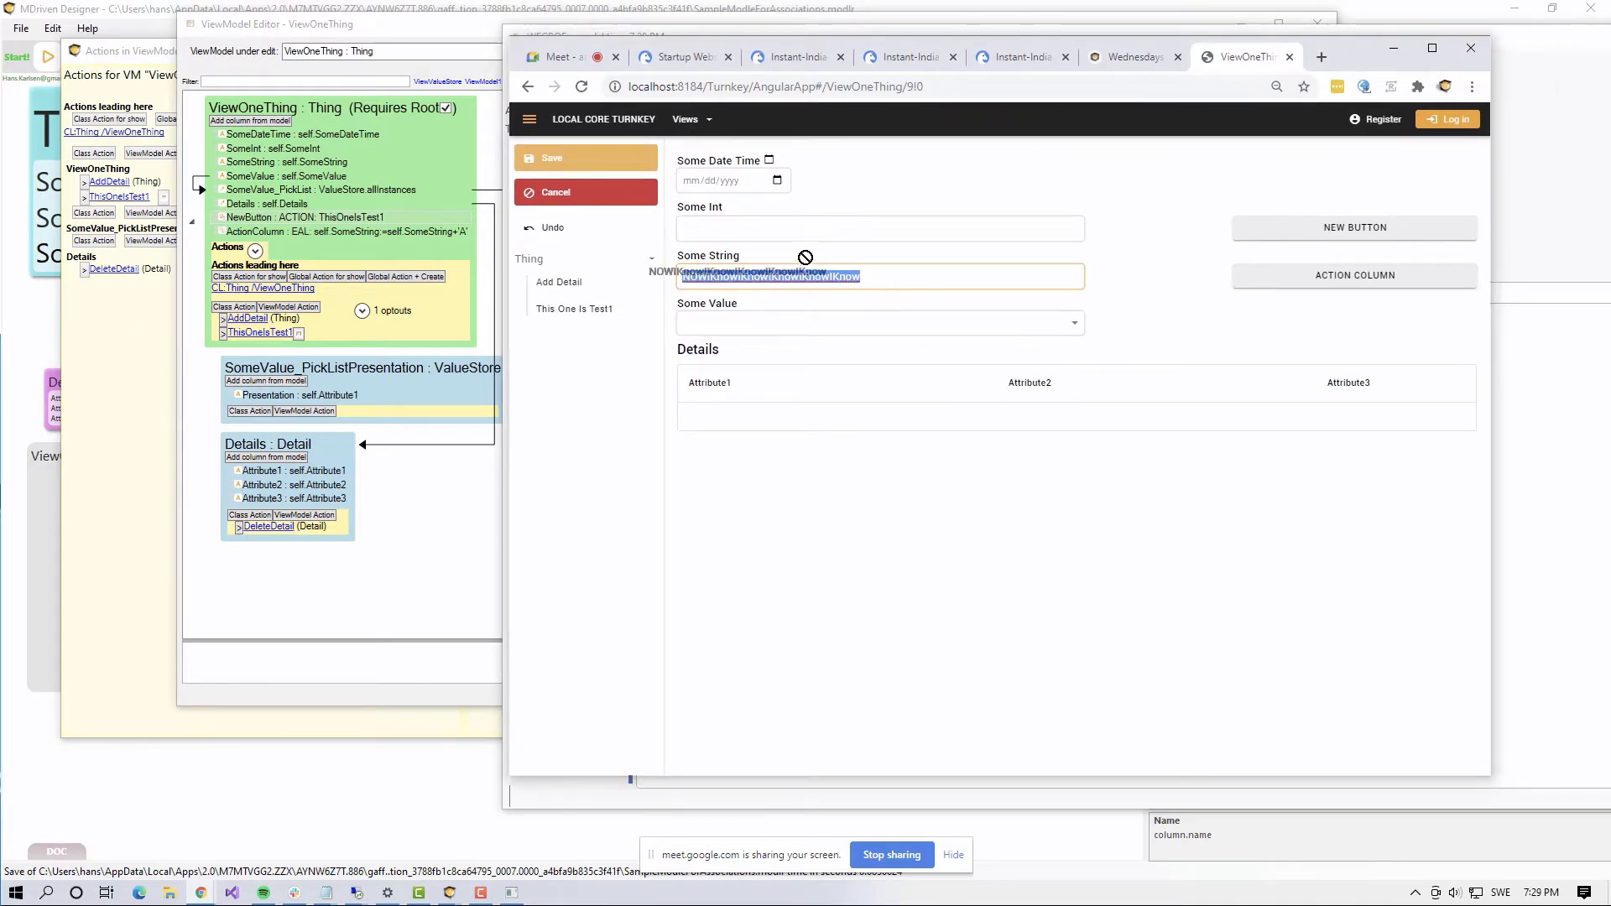
{"action": "left_click_drag", "start_coordinate": [889, 272], "coordinate": [706, 275]}
{"action": "key", "text": "BackSpace"}
{"action": "key", "text": "BackSpace"}
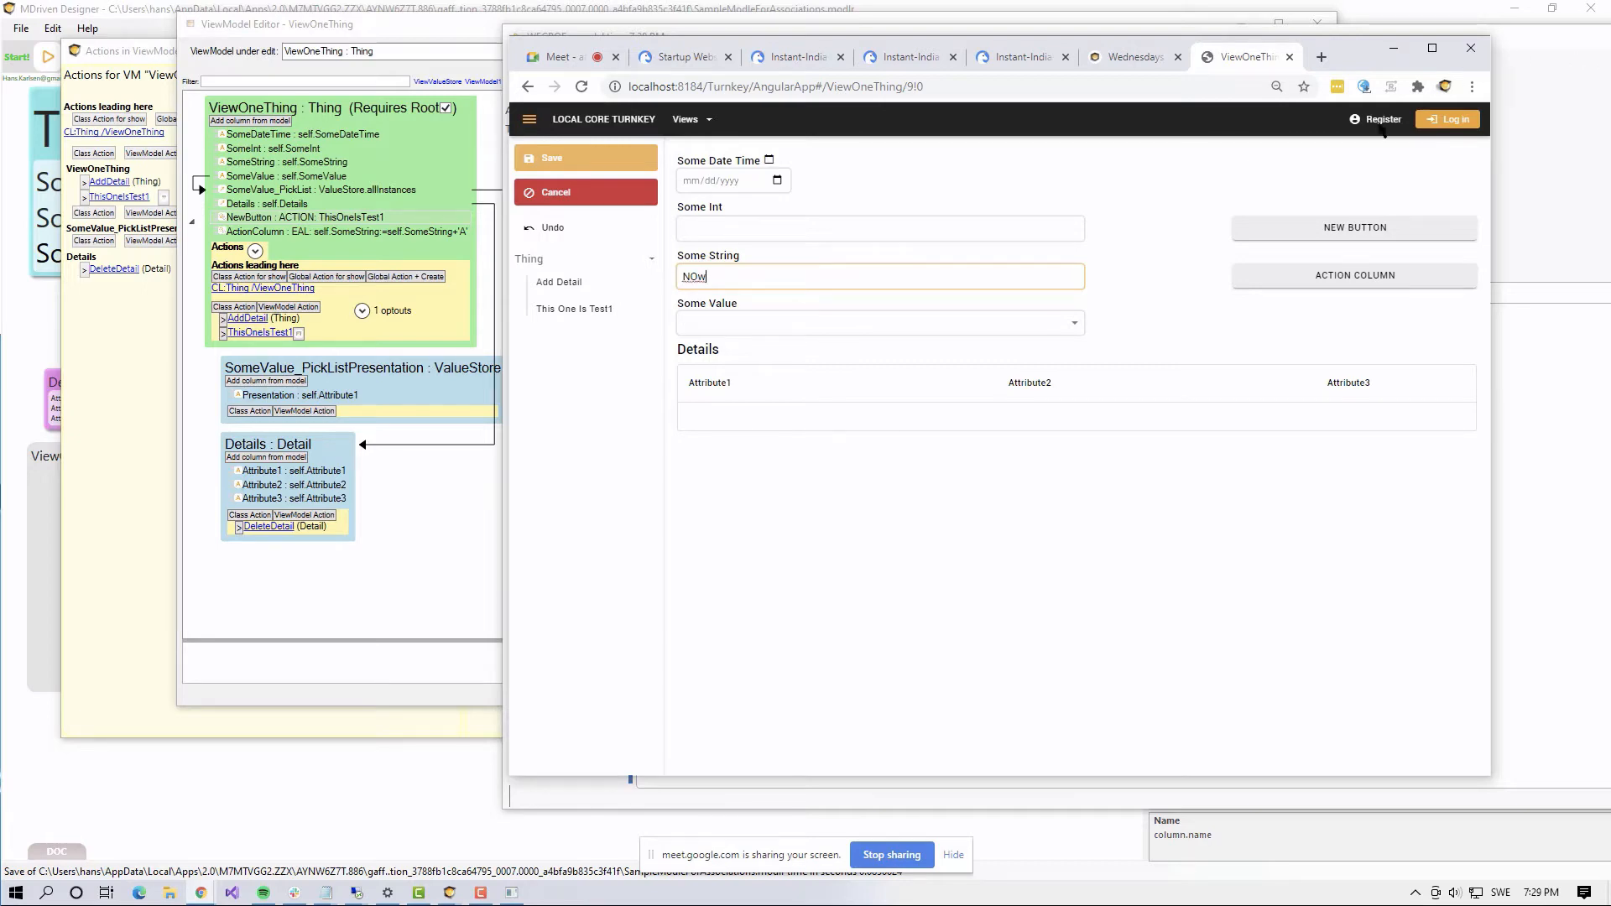
Step: Switch back to MDriven Designer and review the Framework Action options of ThisOneIsTest1 in the ViewOneThing actions window
{"action": "key", "text": "alt+Tab"}
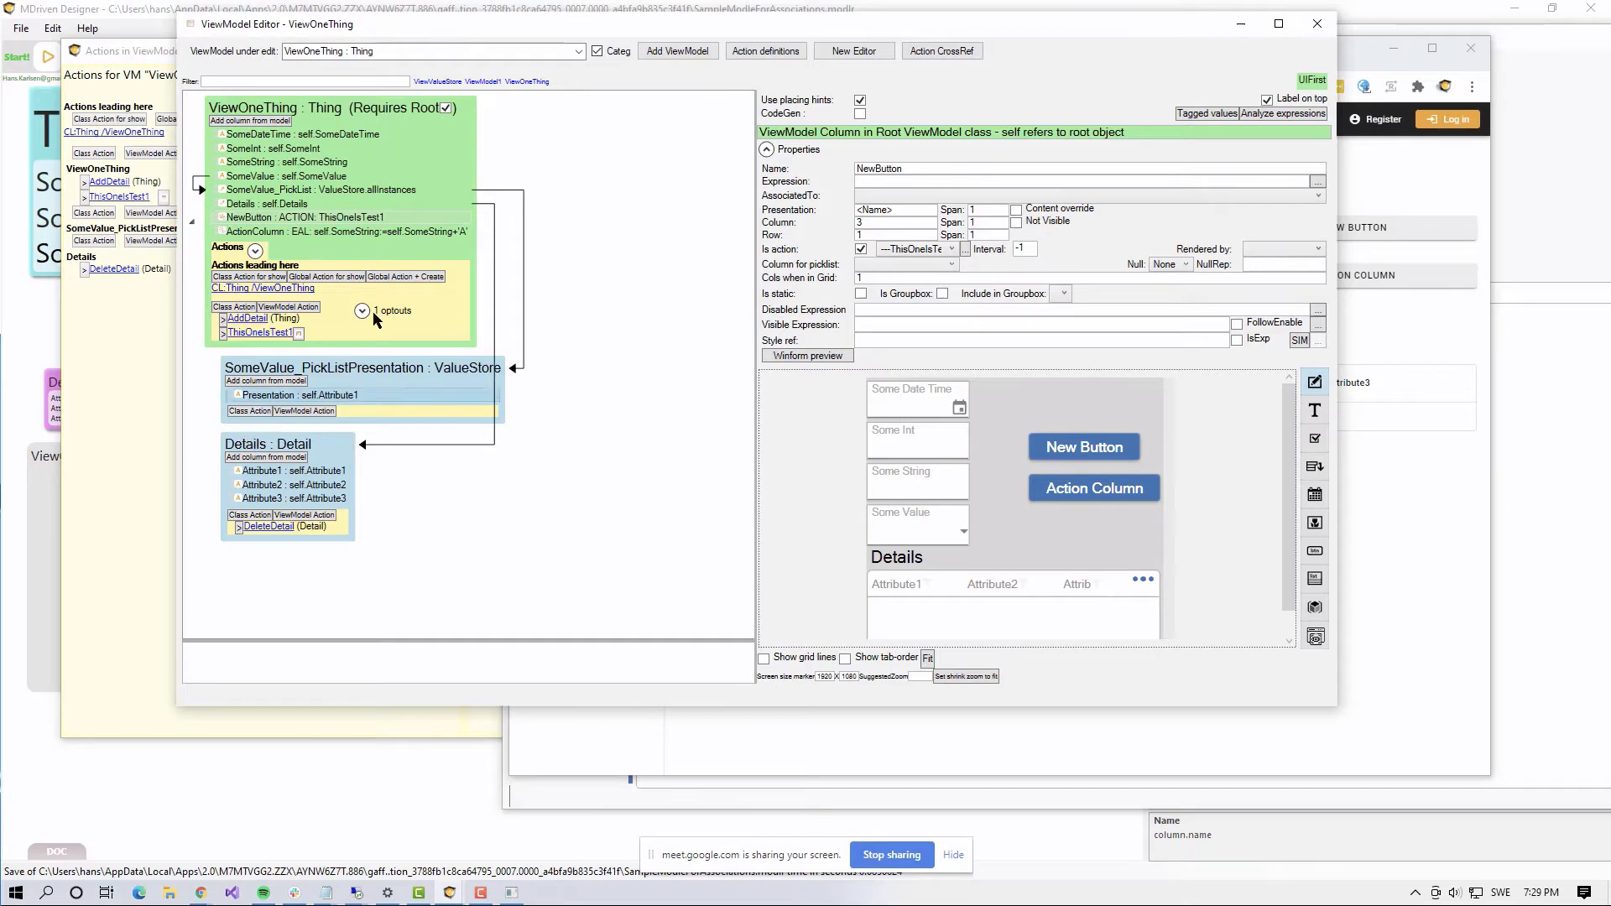
{"action": "left_click", "coordinate": [110, 409]}
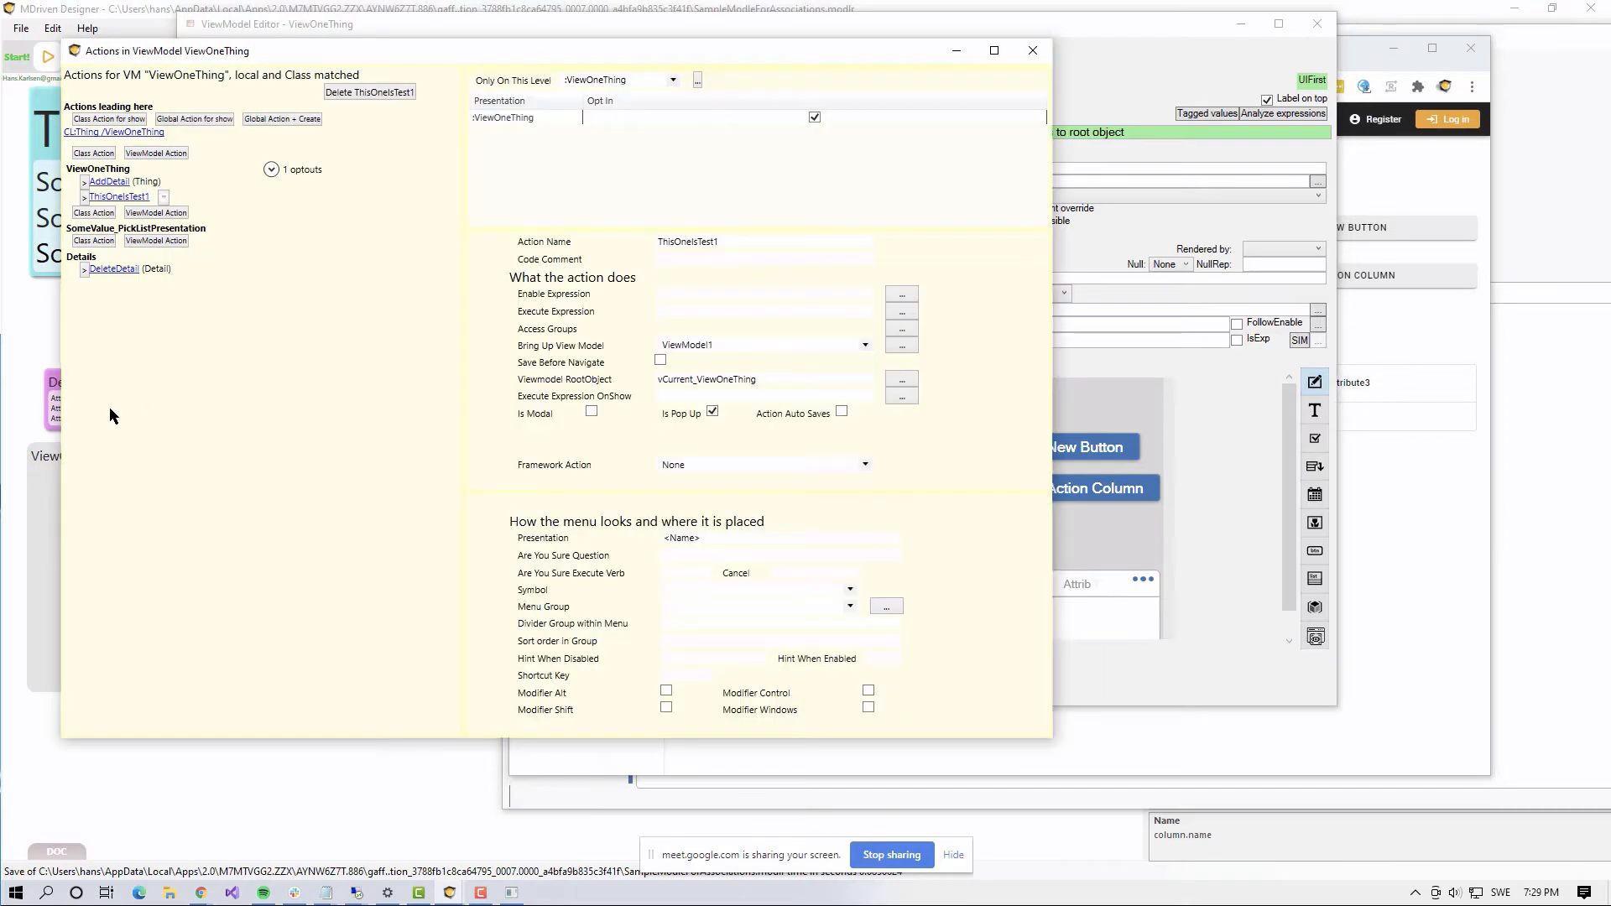
{"action": "left_click", "coordinate": [726, 470]}
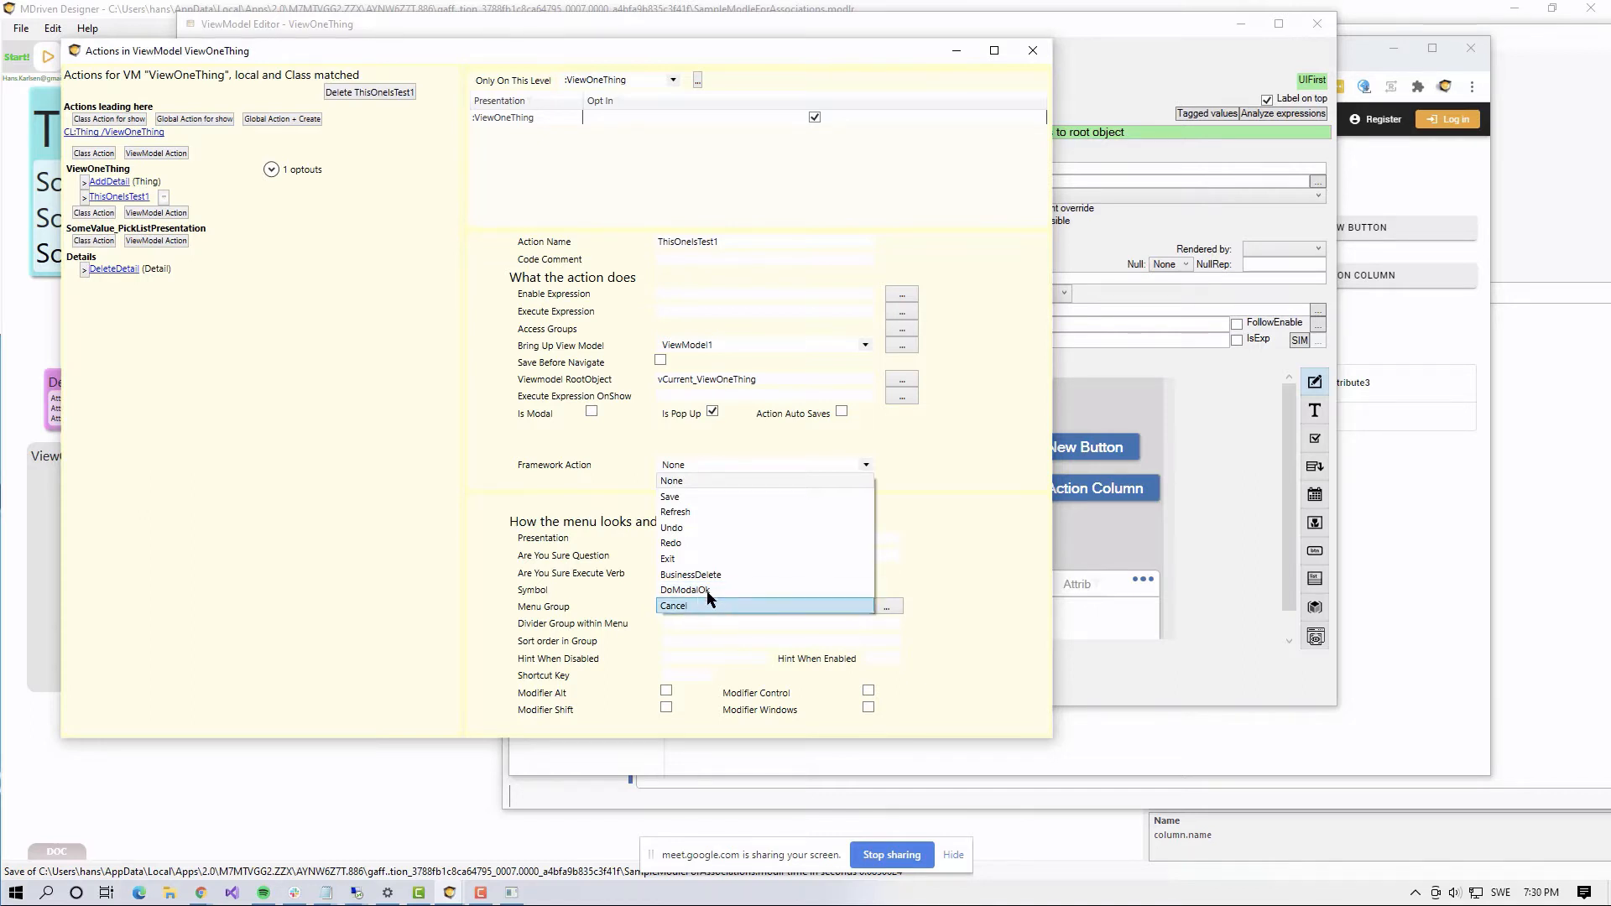
{"action": "left_click", "coordinate": [758, 442]}
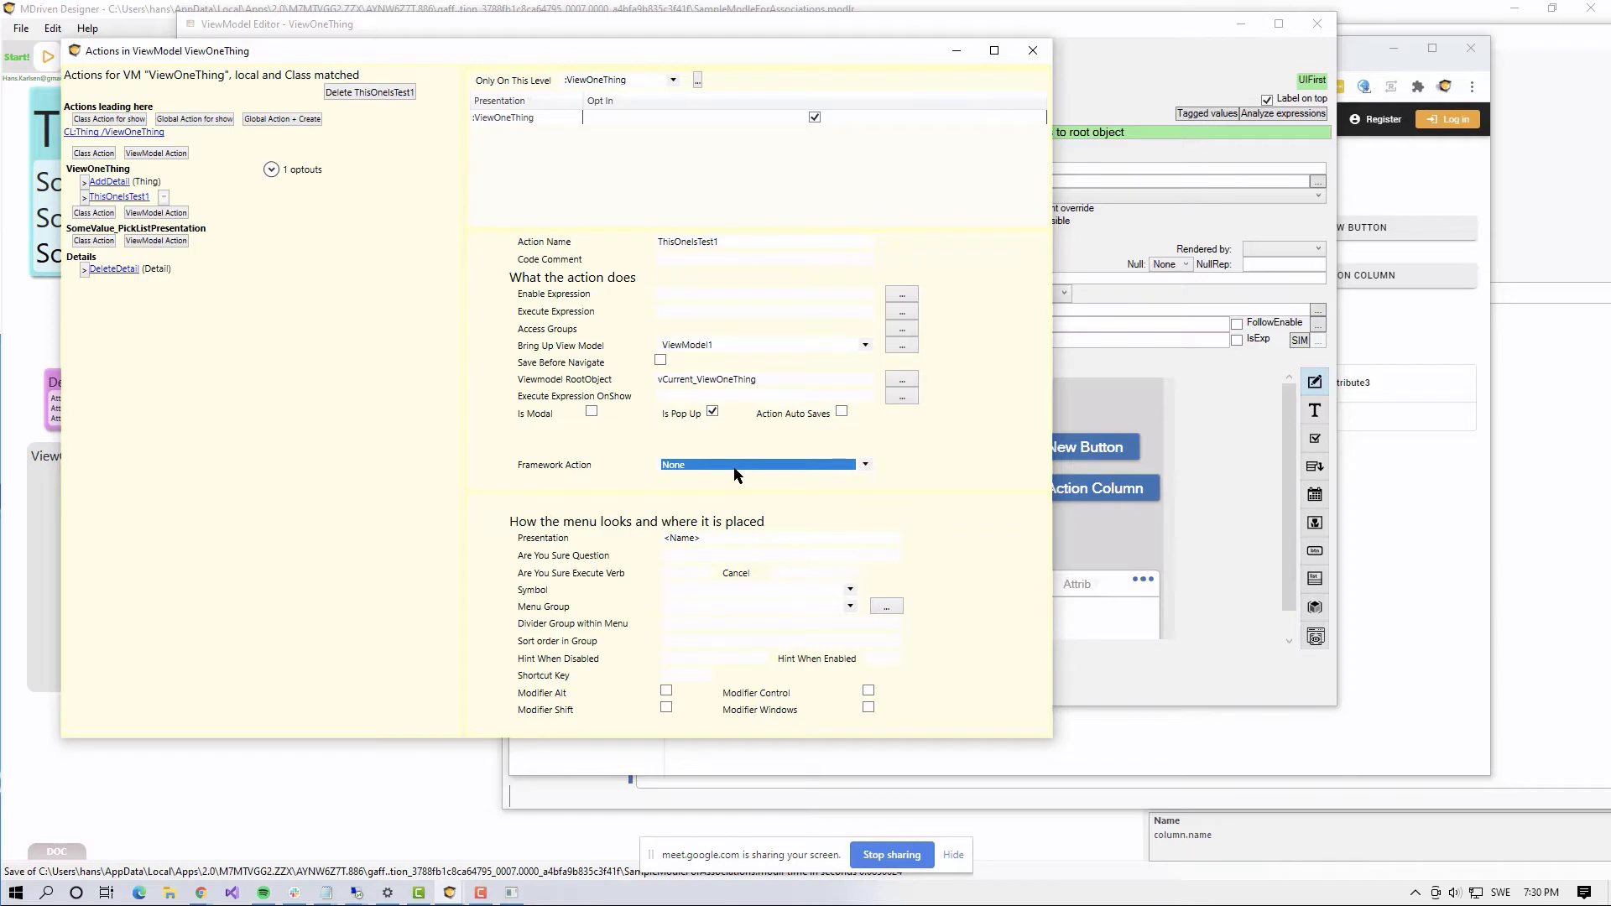
{"action": "left_click", "coordinate": [723, 243]}
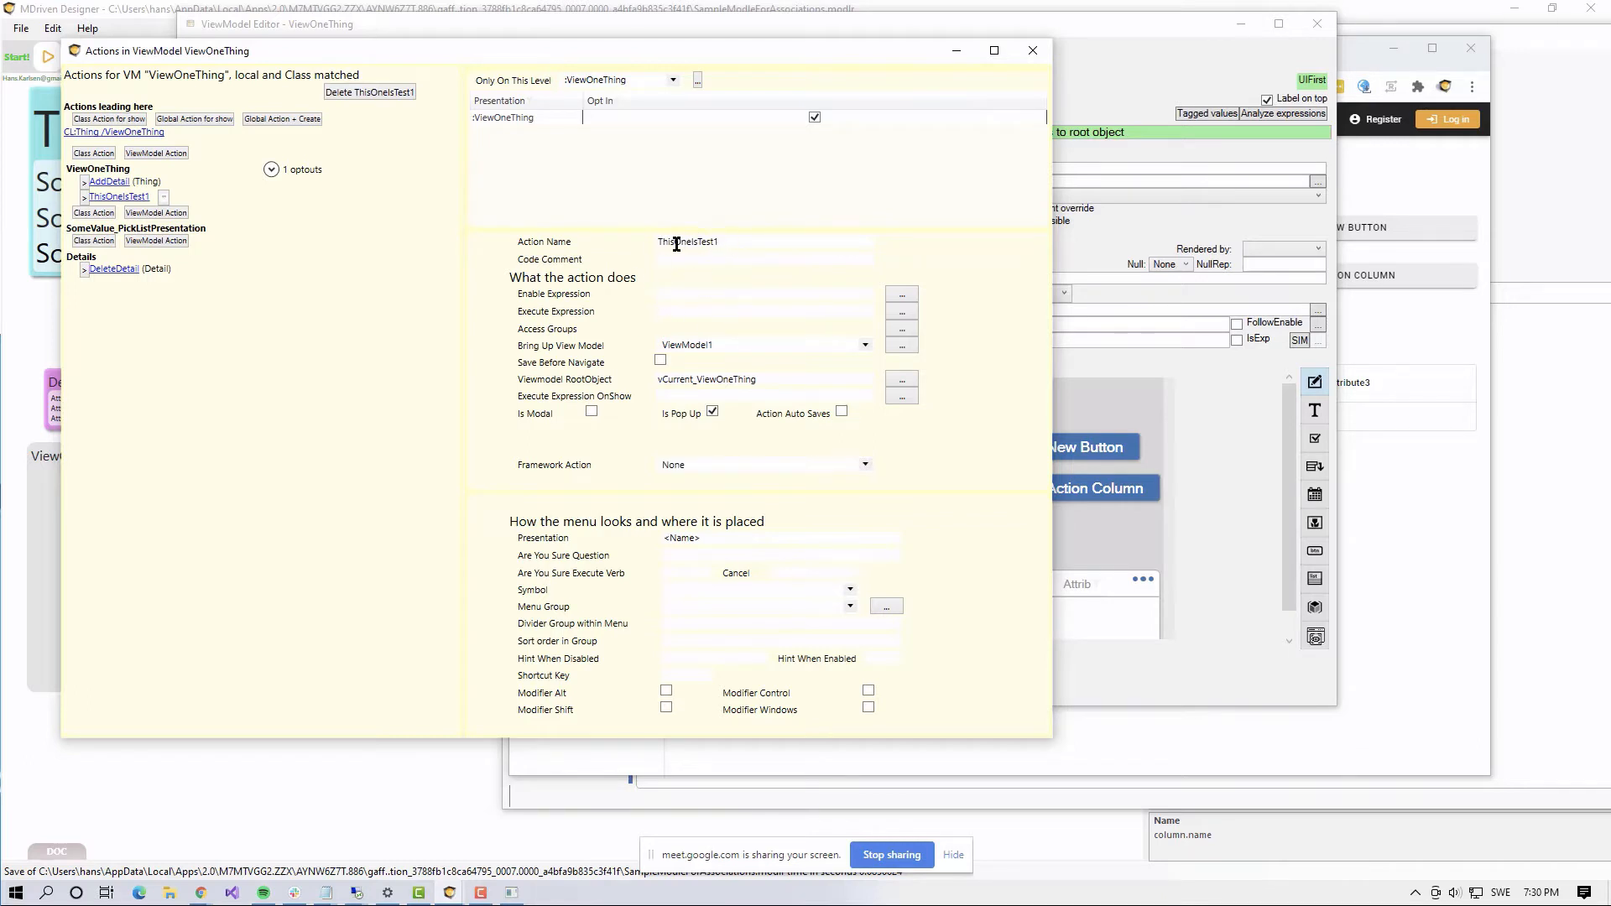
{"action": "left_click", "coordinate": [668, 294]}
Step: Open the ActionColumn expression from the ViewModel Editor in the Action Editor and replace it with selfVM.Save
{"action": "left_click", "coordinate": [1082, 401]}
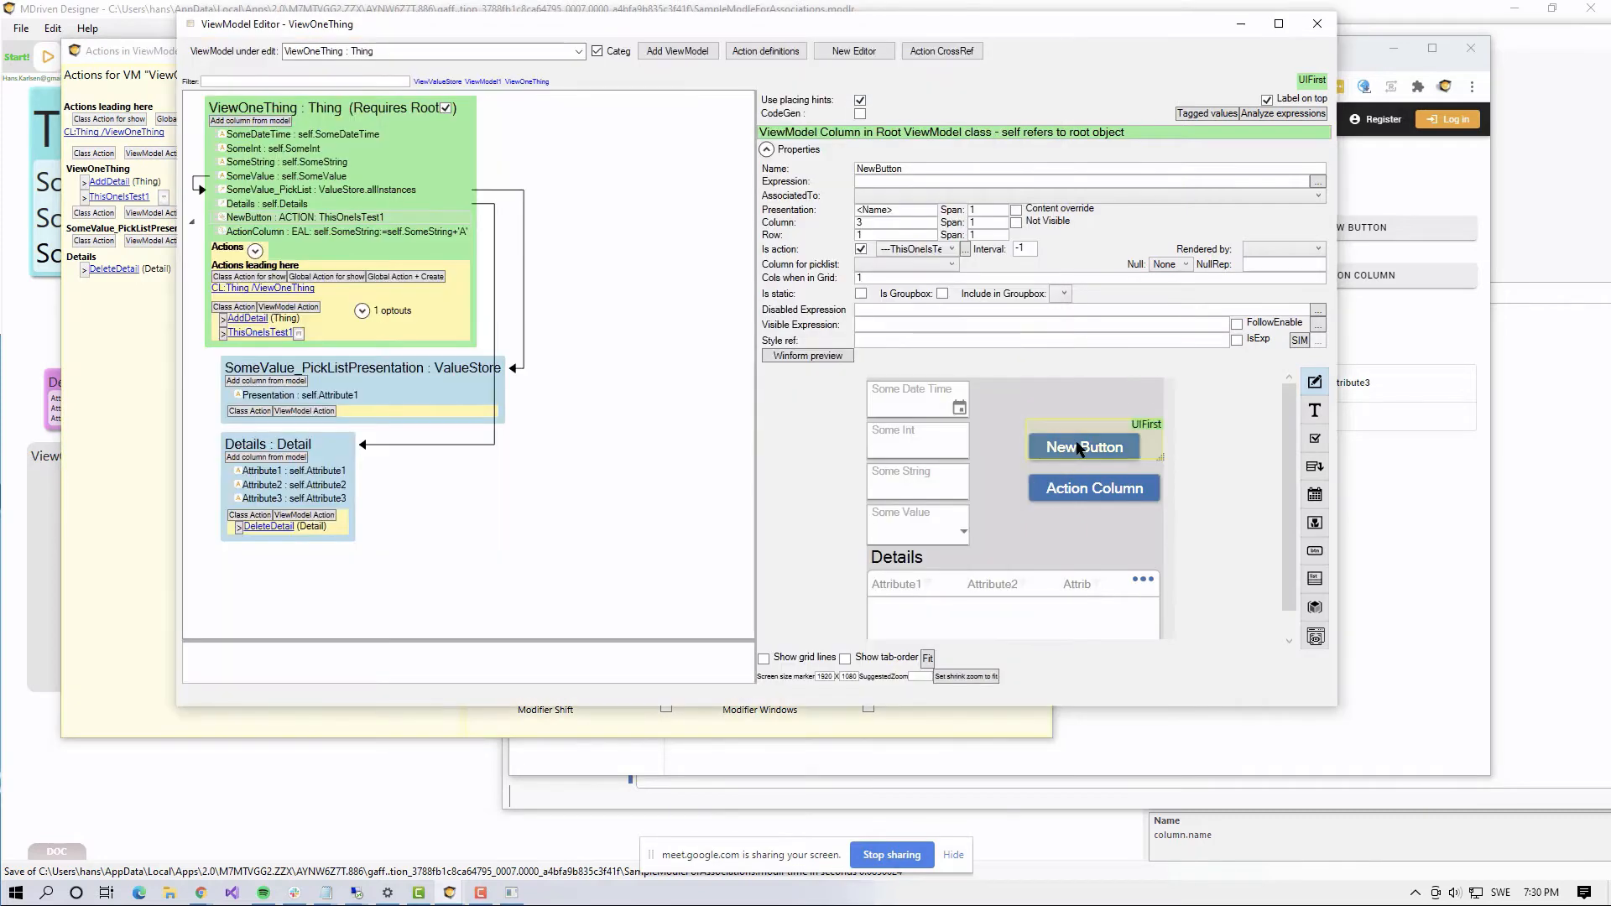
{"action": "left_click", "coordinate": [1070, 491]}
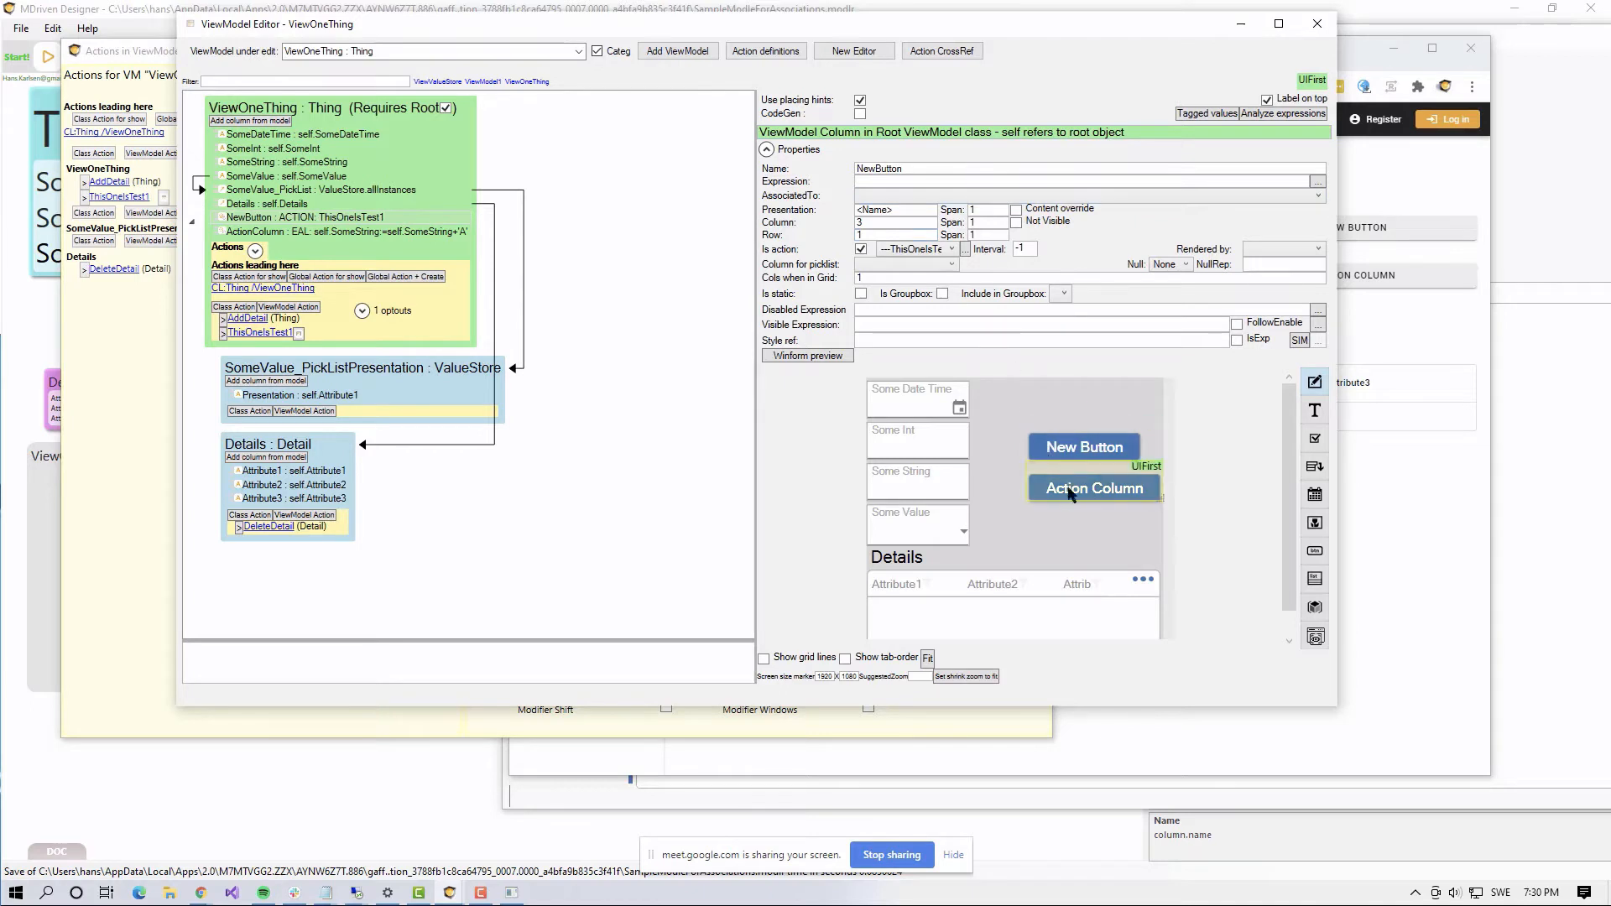
{"action": "left_click", "coordinate": [1318, 182]}
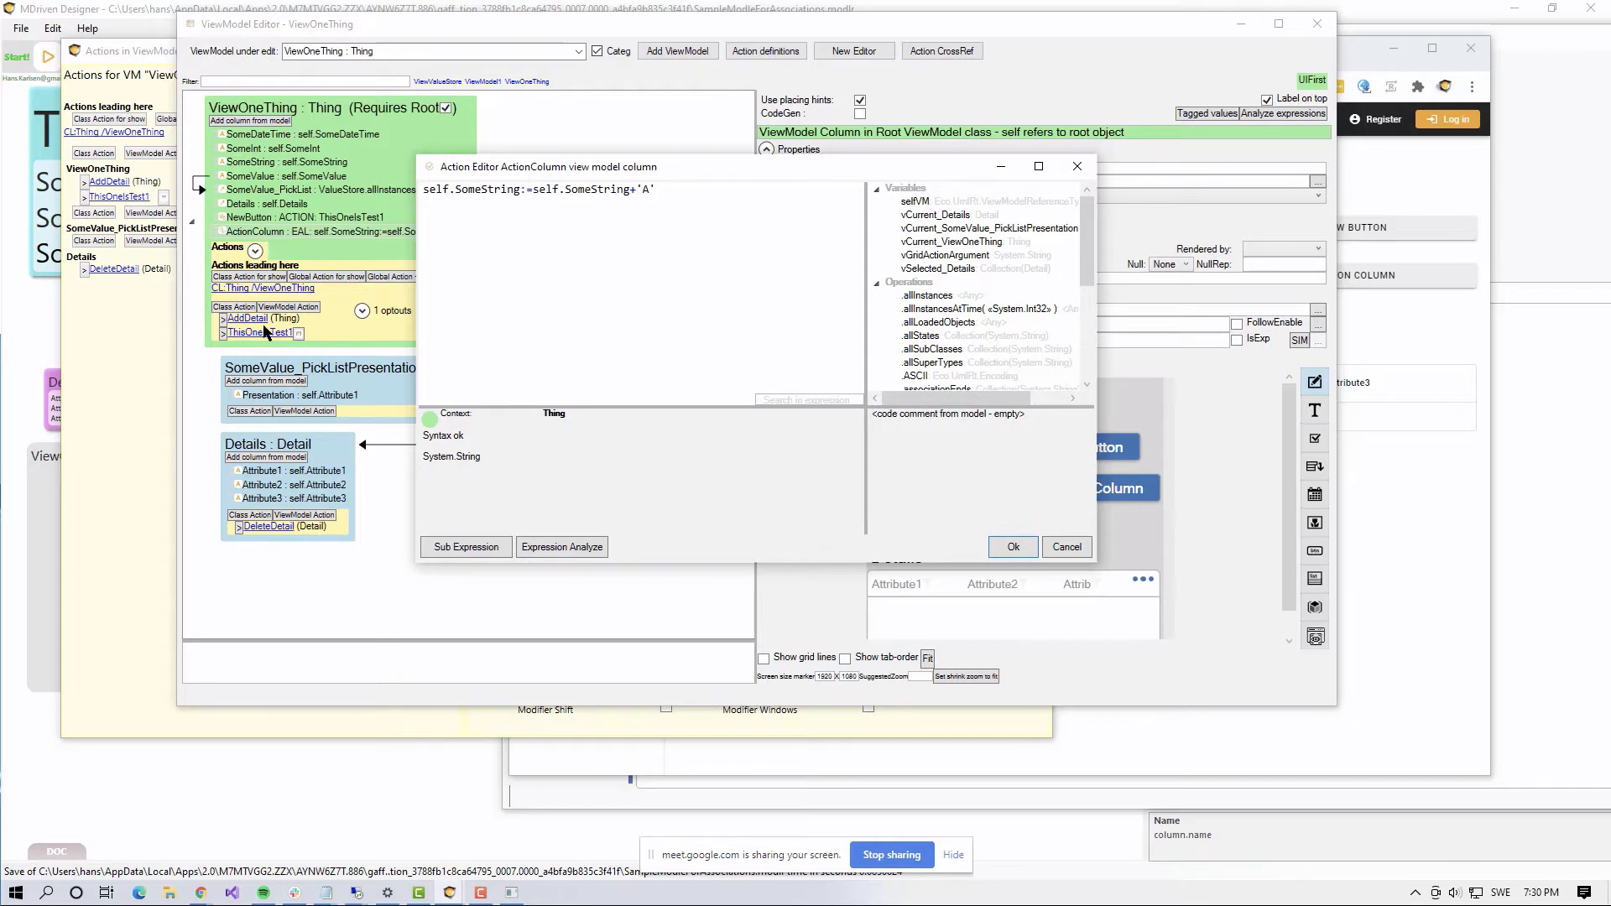
{"action": "key", "text": "ctrl+a"}
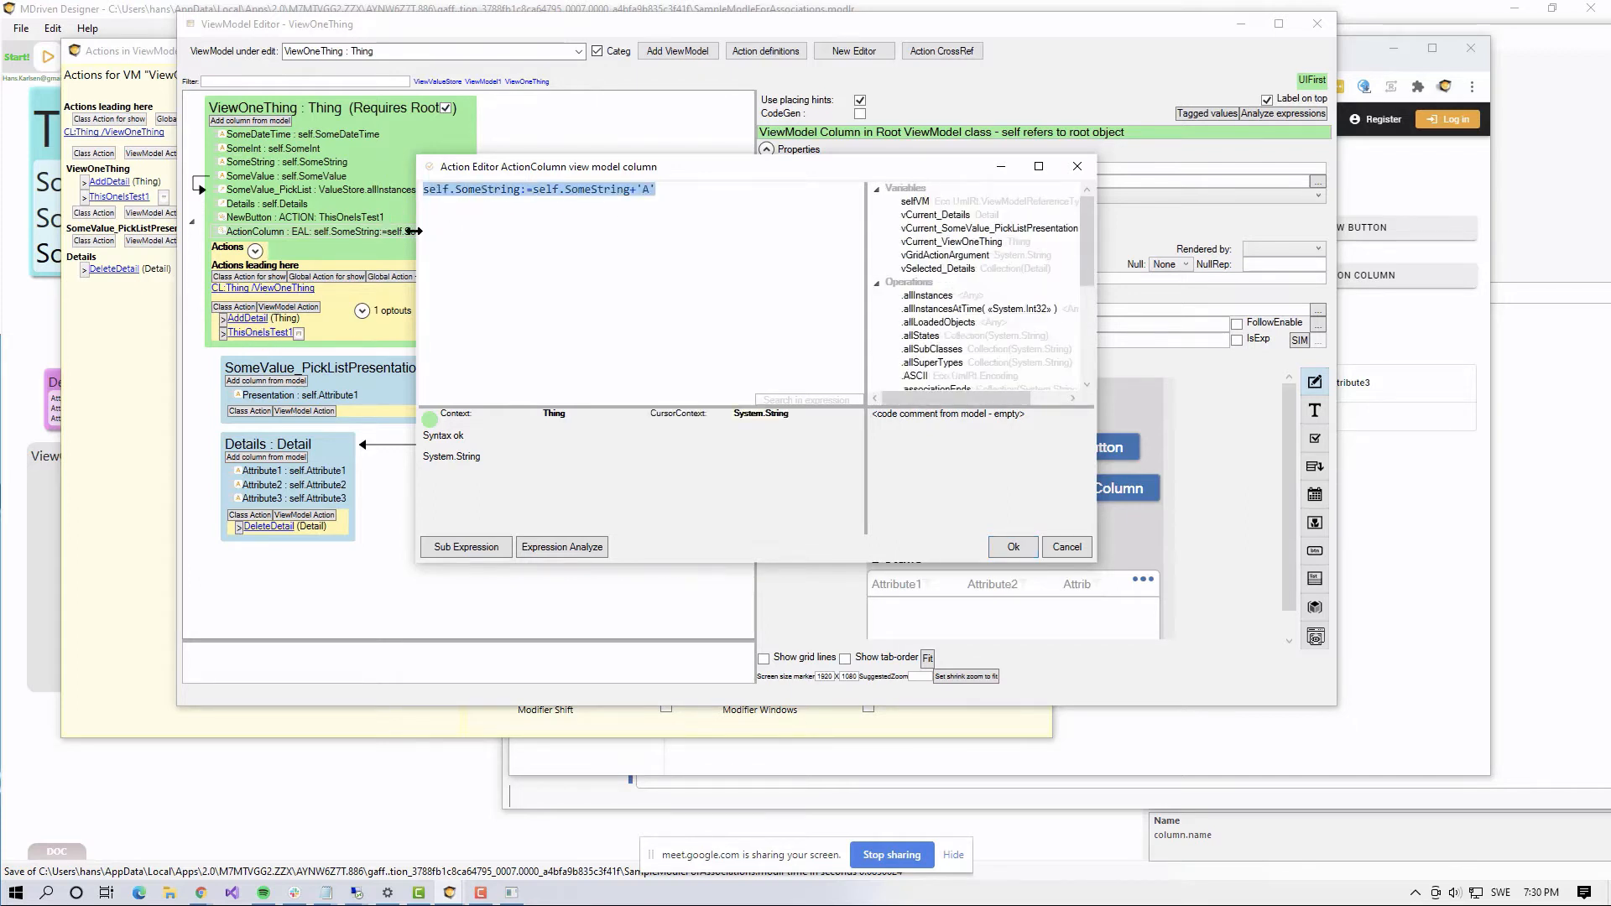
{"action": "type", "text": "self"}
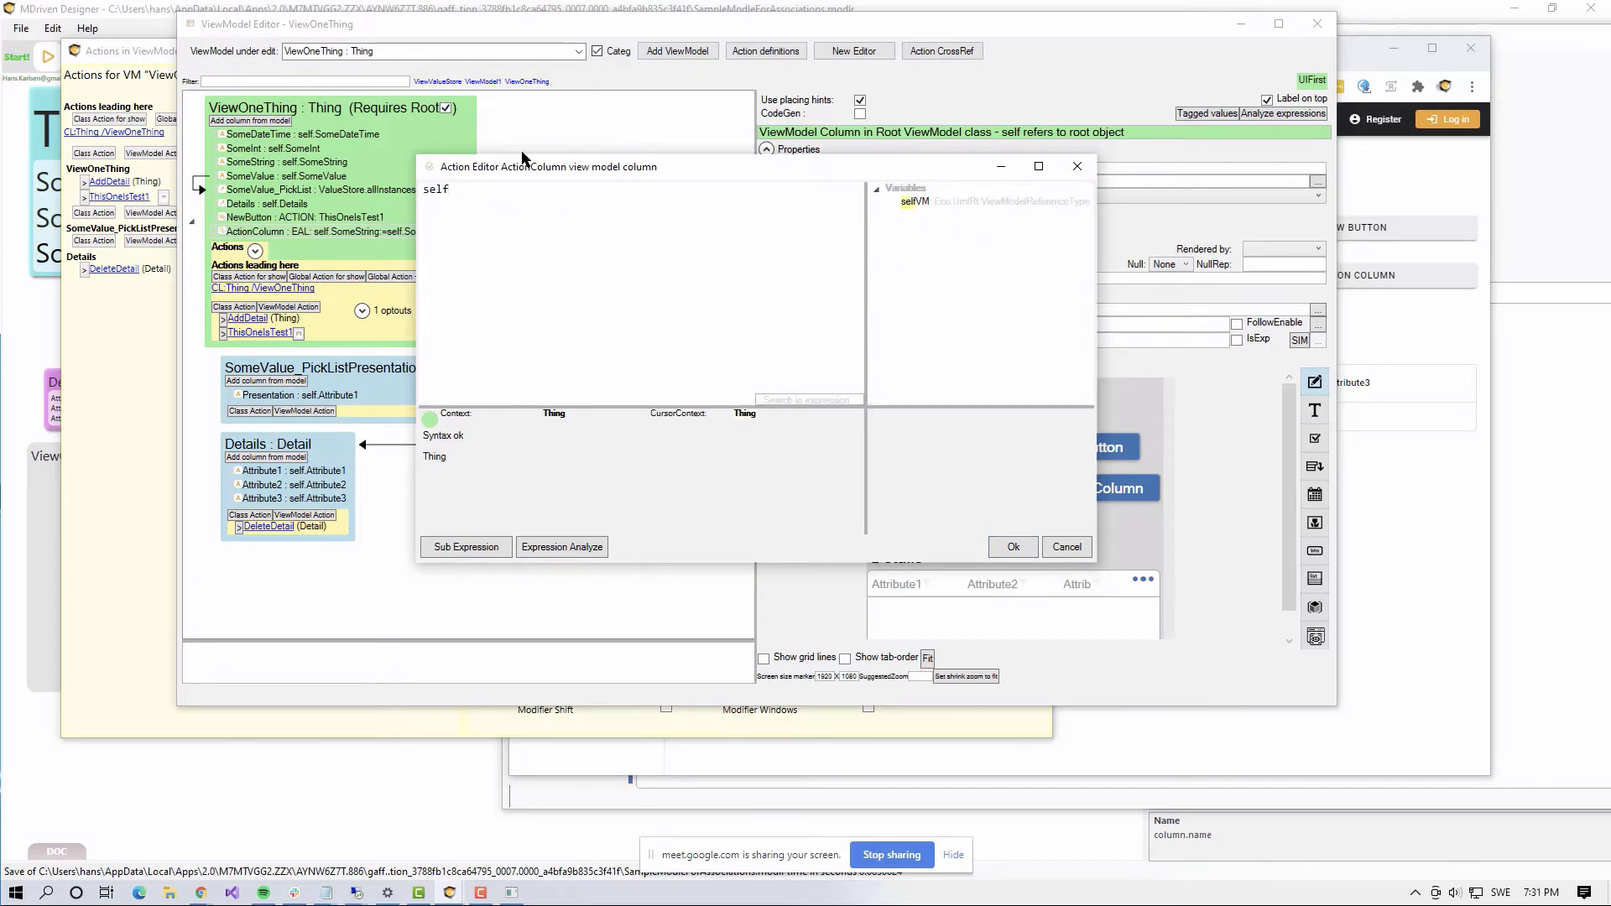
{"action": "type", "text": "VM"}
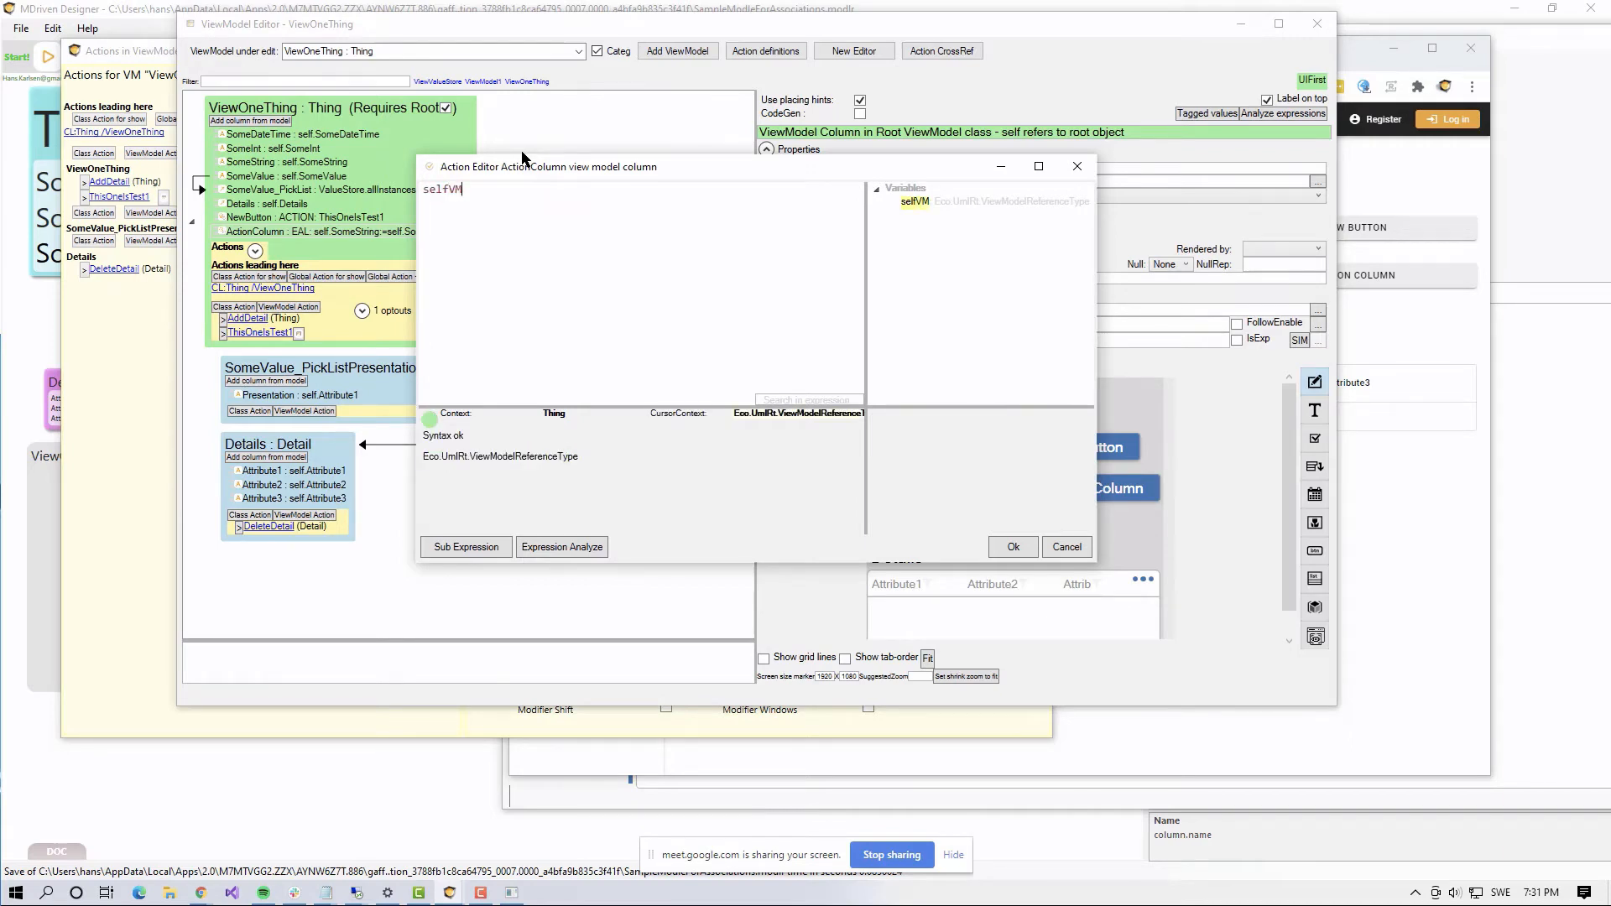
{"action": "type", "text": "."}
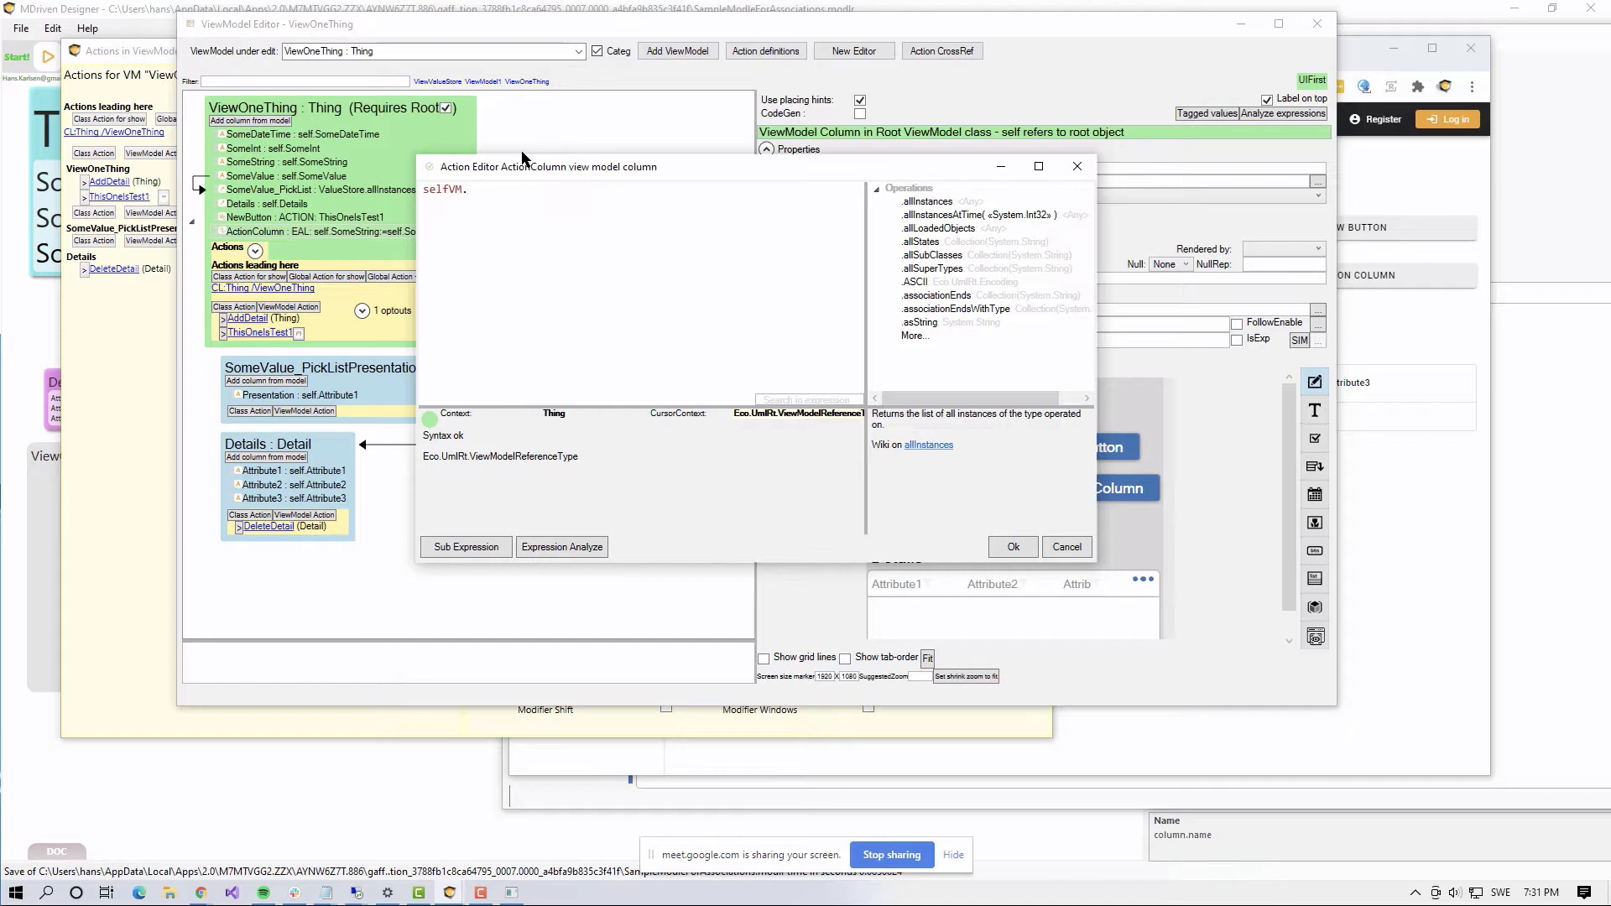
{"action": "type", "text": "Sa"}
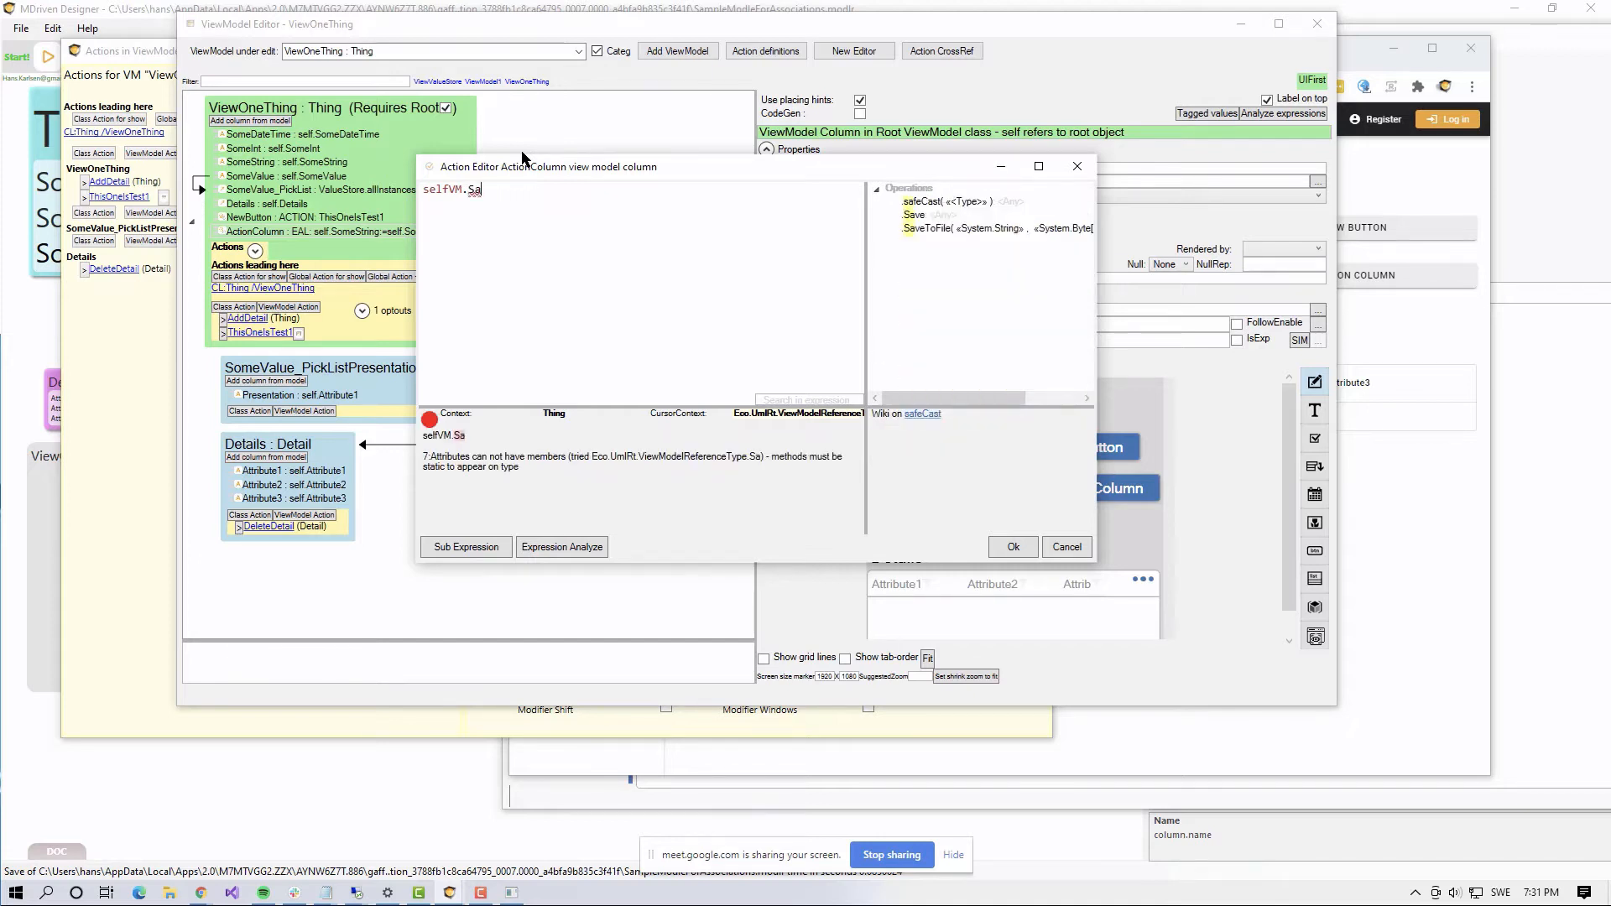
{"action": "type", "text": "ve"}
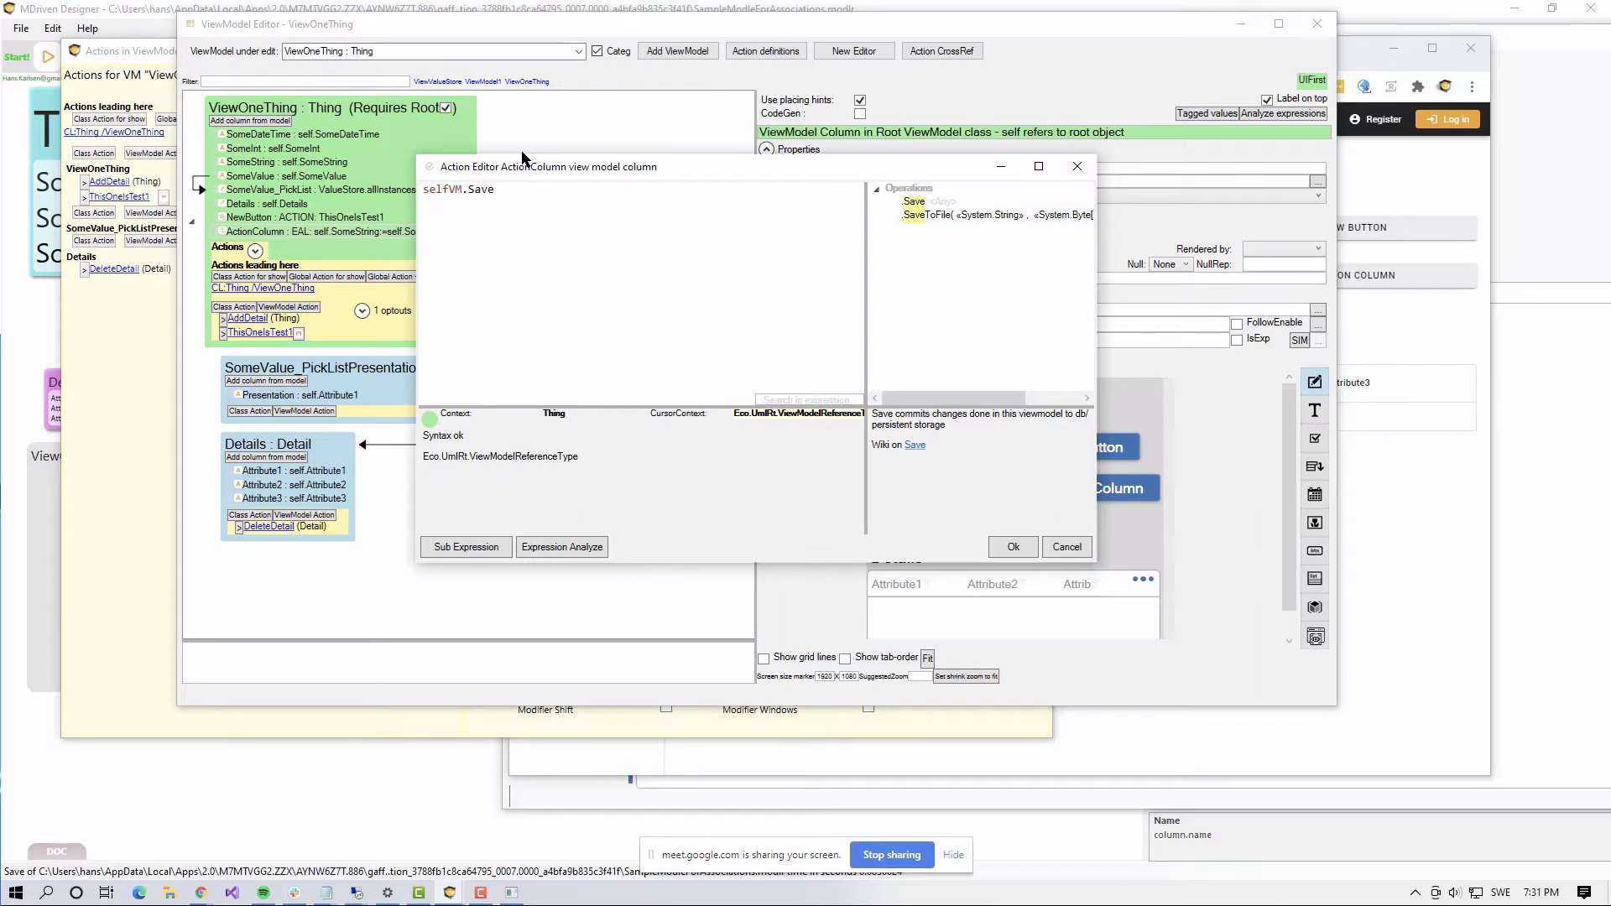
Step: Remove Save from the ActionColumn expression and browse the operations available on selfVM
{"action": "key", "text": "ctrl+shift+Left"}
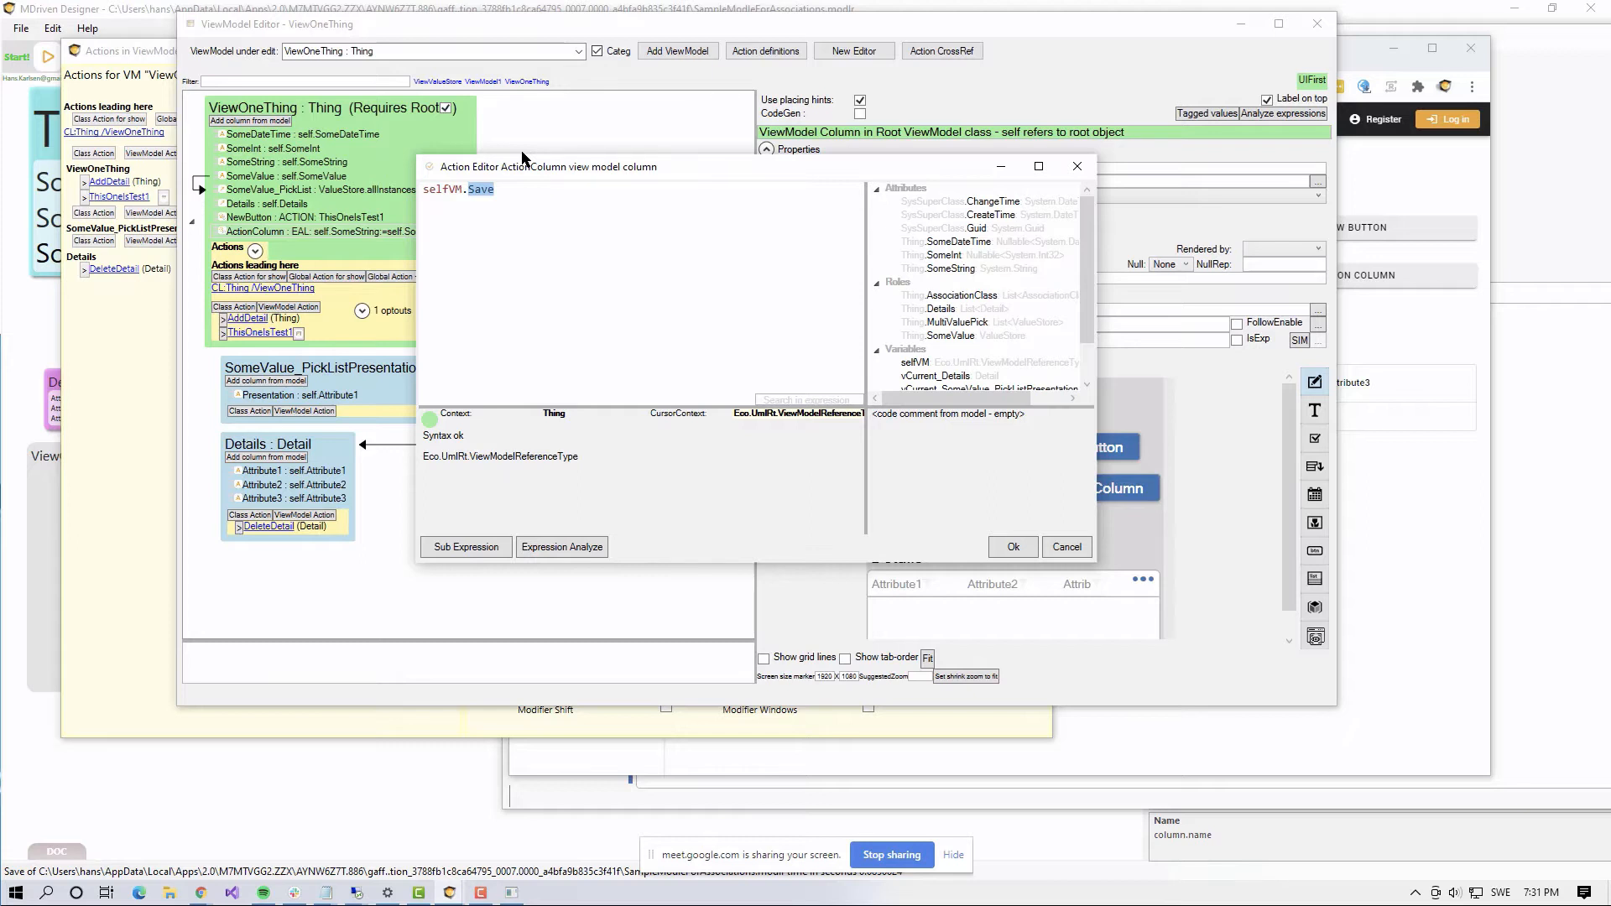
{"action": "key", "text": "BackSpace"}
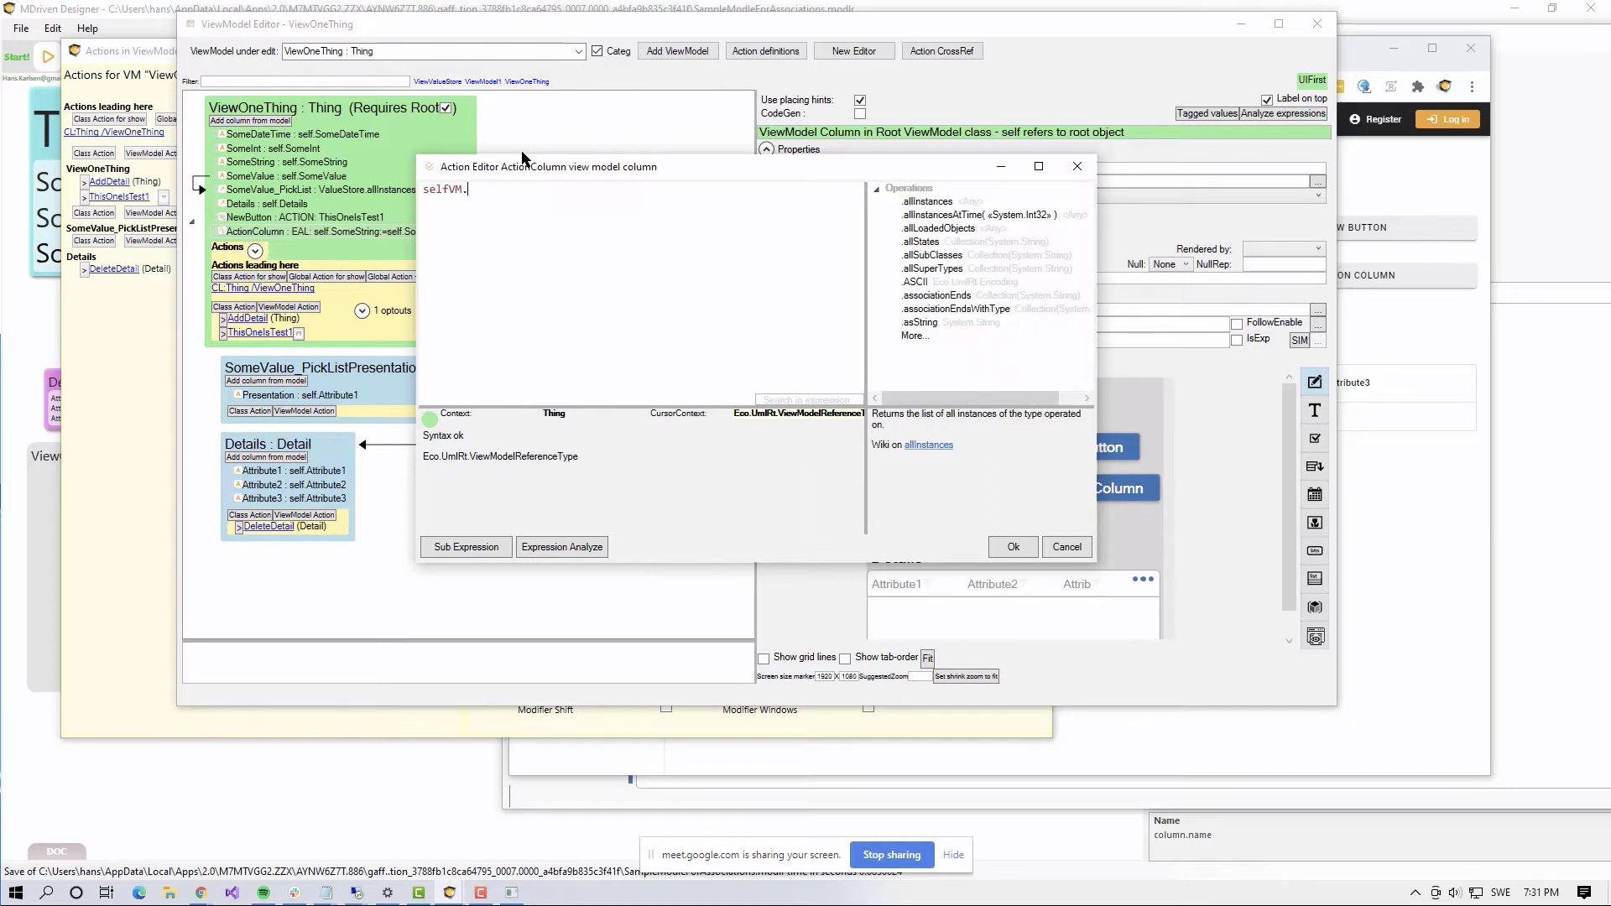
{"action": "left_click", "coordinate": [915, 323]}
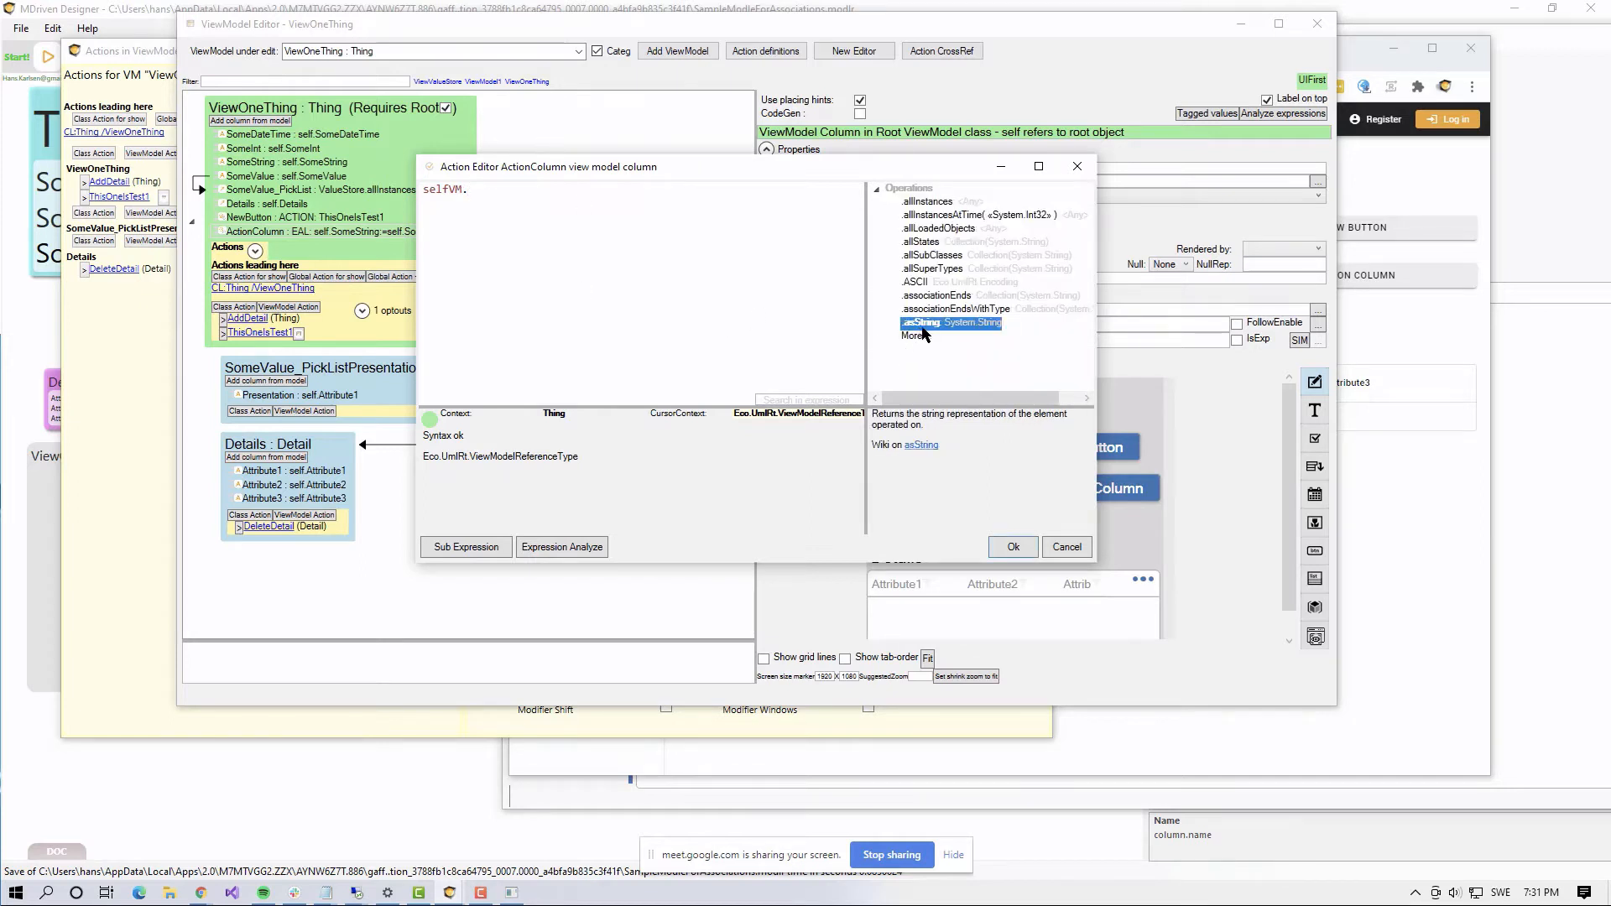
{"action": "left_click", "coordinate": [913, 336]}
{"action": "scroll", "coordinate": [927, 315], "scroll_direction": "down", "scroll_amount": 2}
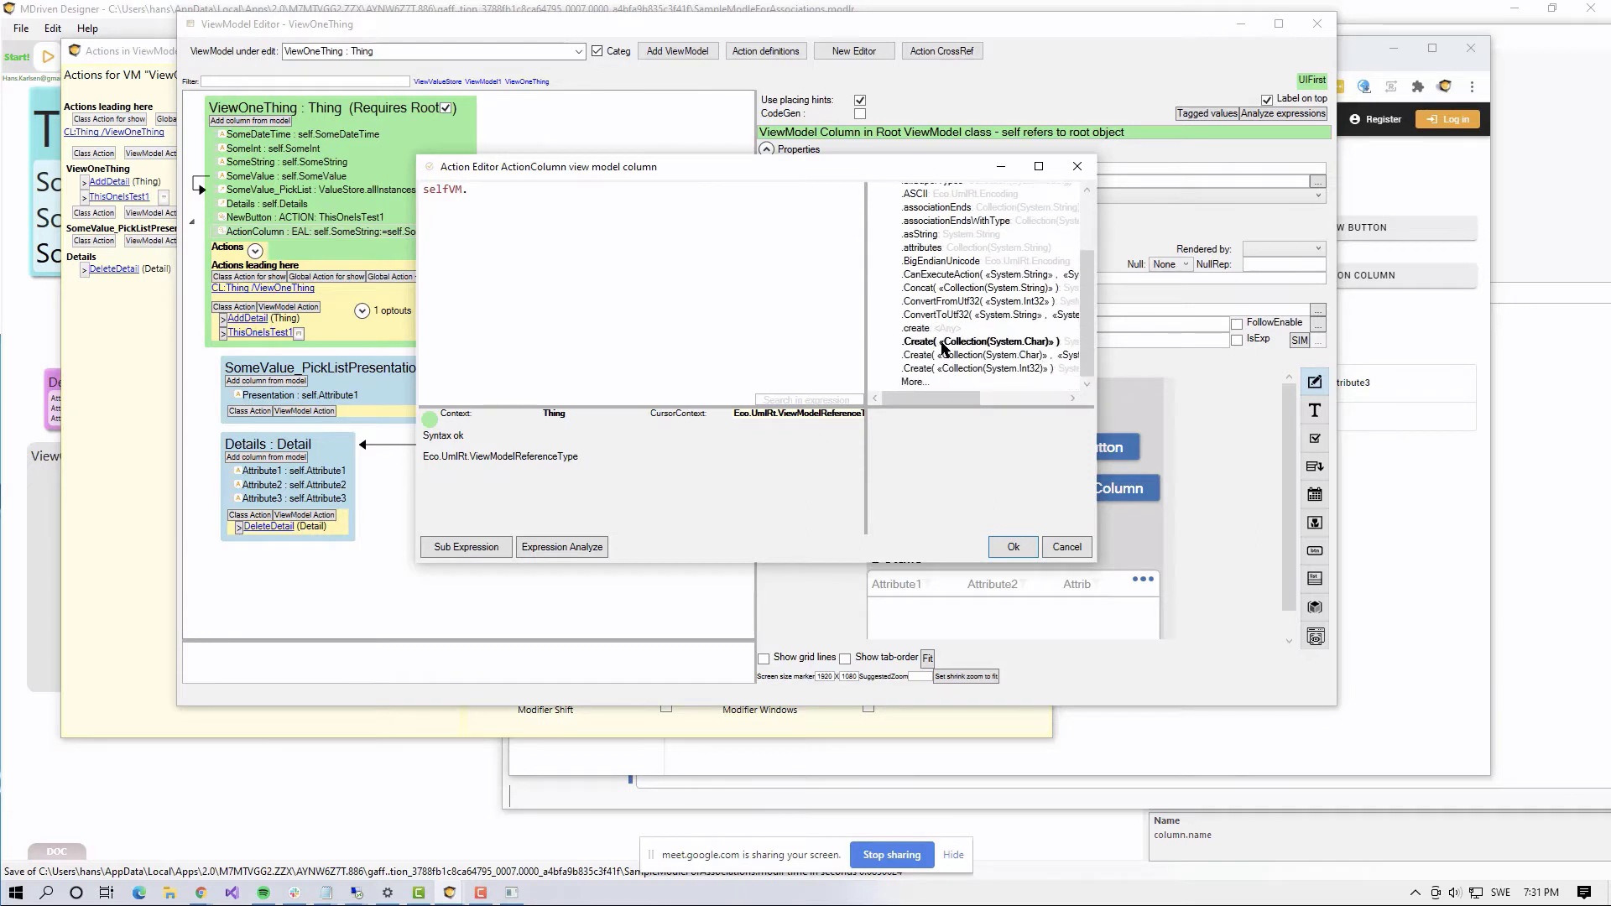
{"action": "scroll", "coordinate": [931, 369], "scroll_direction": "down", "scroll_amount": 3}
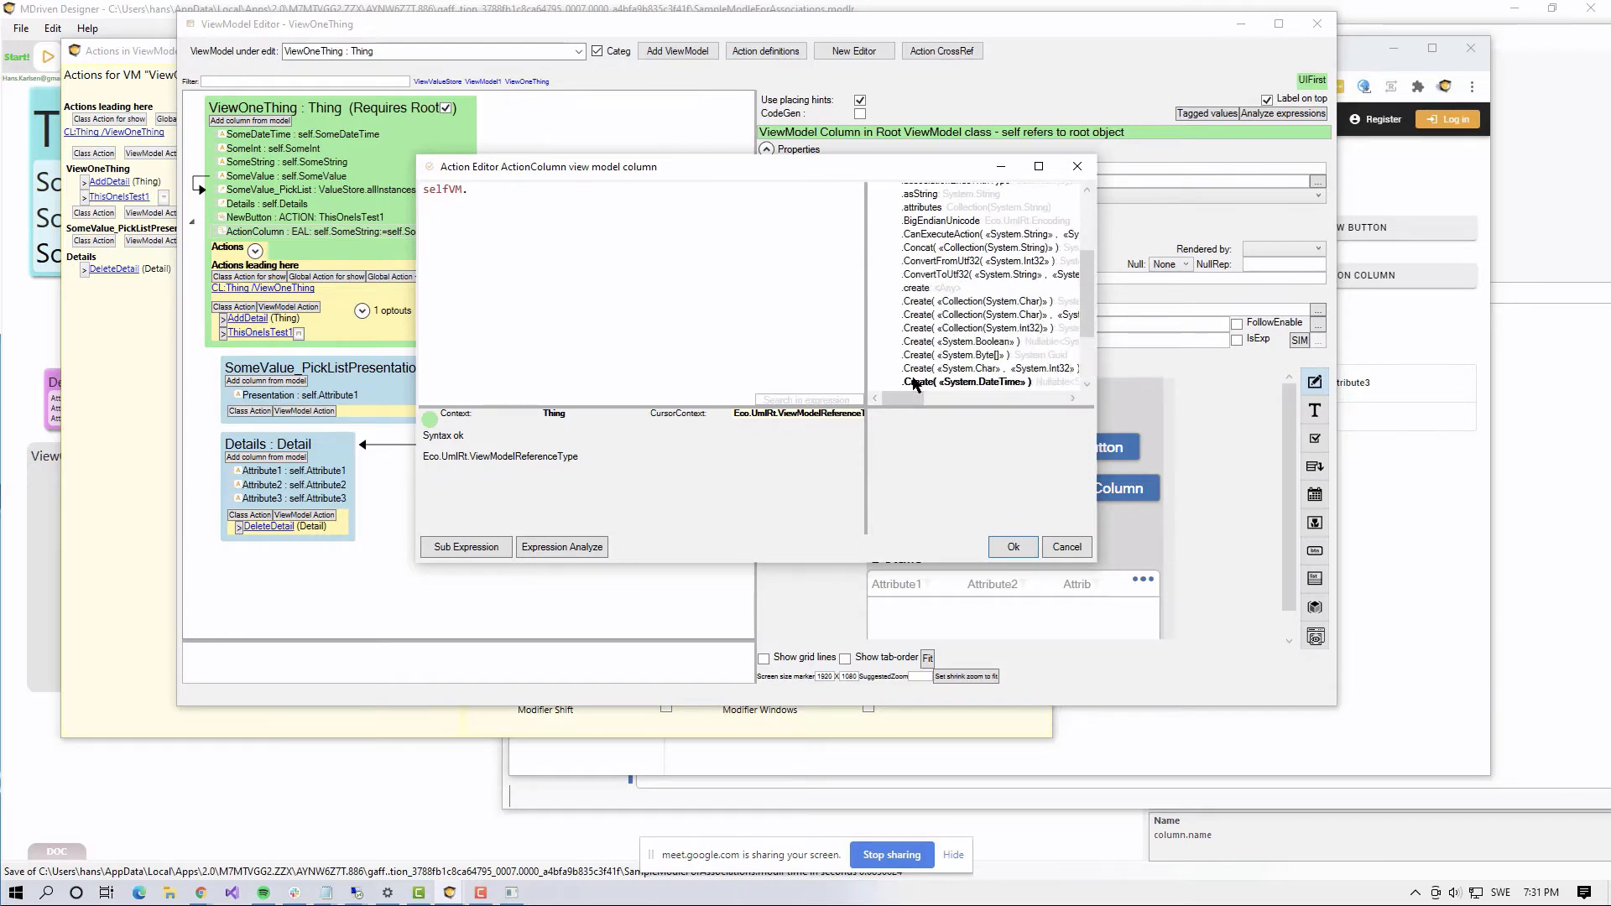
{"action": "scroll", "coordinate": [919, 384], "scroll_direction": "down", "scroll_amount": 3}
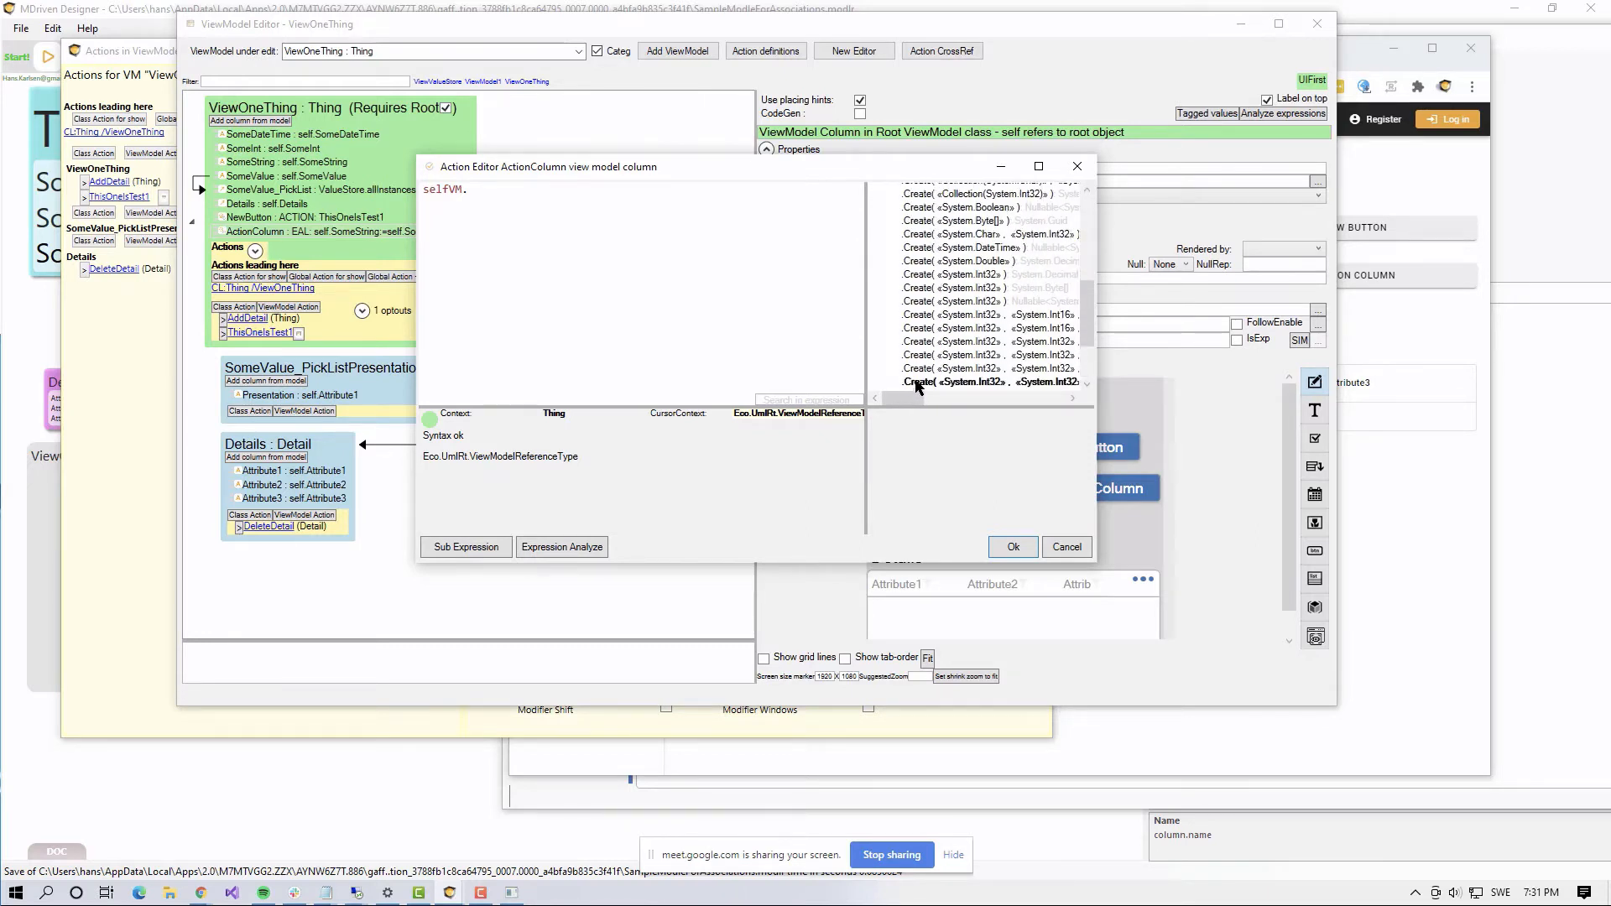
{"action": "scroll", "coordinate": [916, 384], "scroll_direction": "down", "scroll_amount": 1}
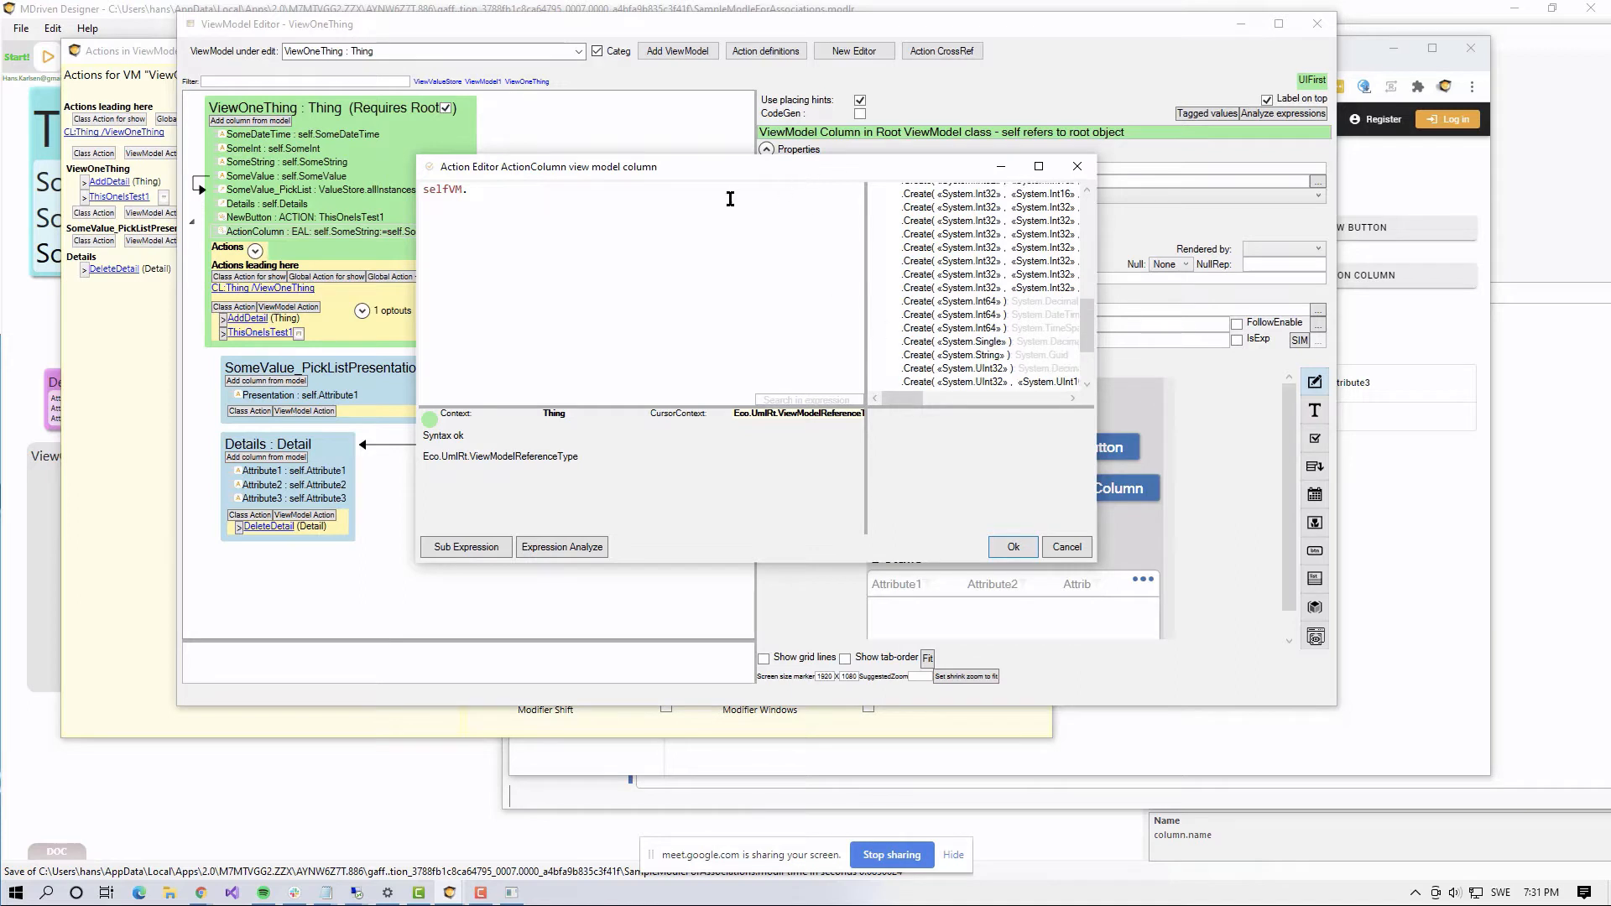
{"action": "left_click", "coordinate": [464, 190]}
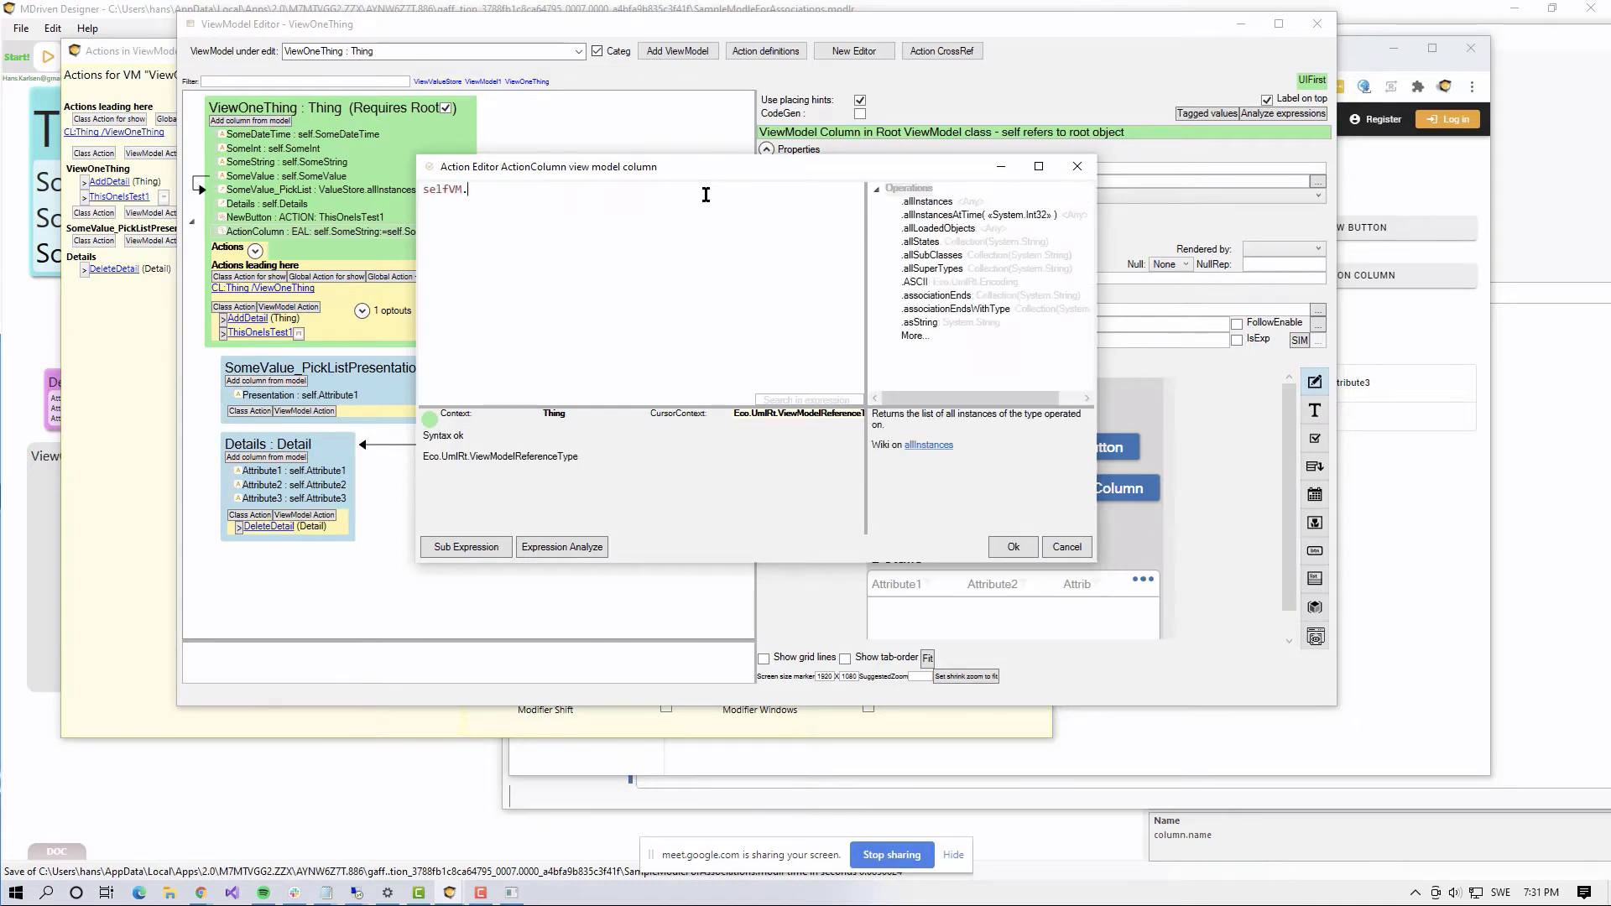
Step: Look up selfVM operations matching Res in the enlarged Action Editor, then close it without applying the expression
{"action": "type", "text": "Res"}
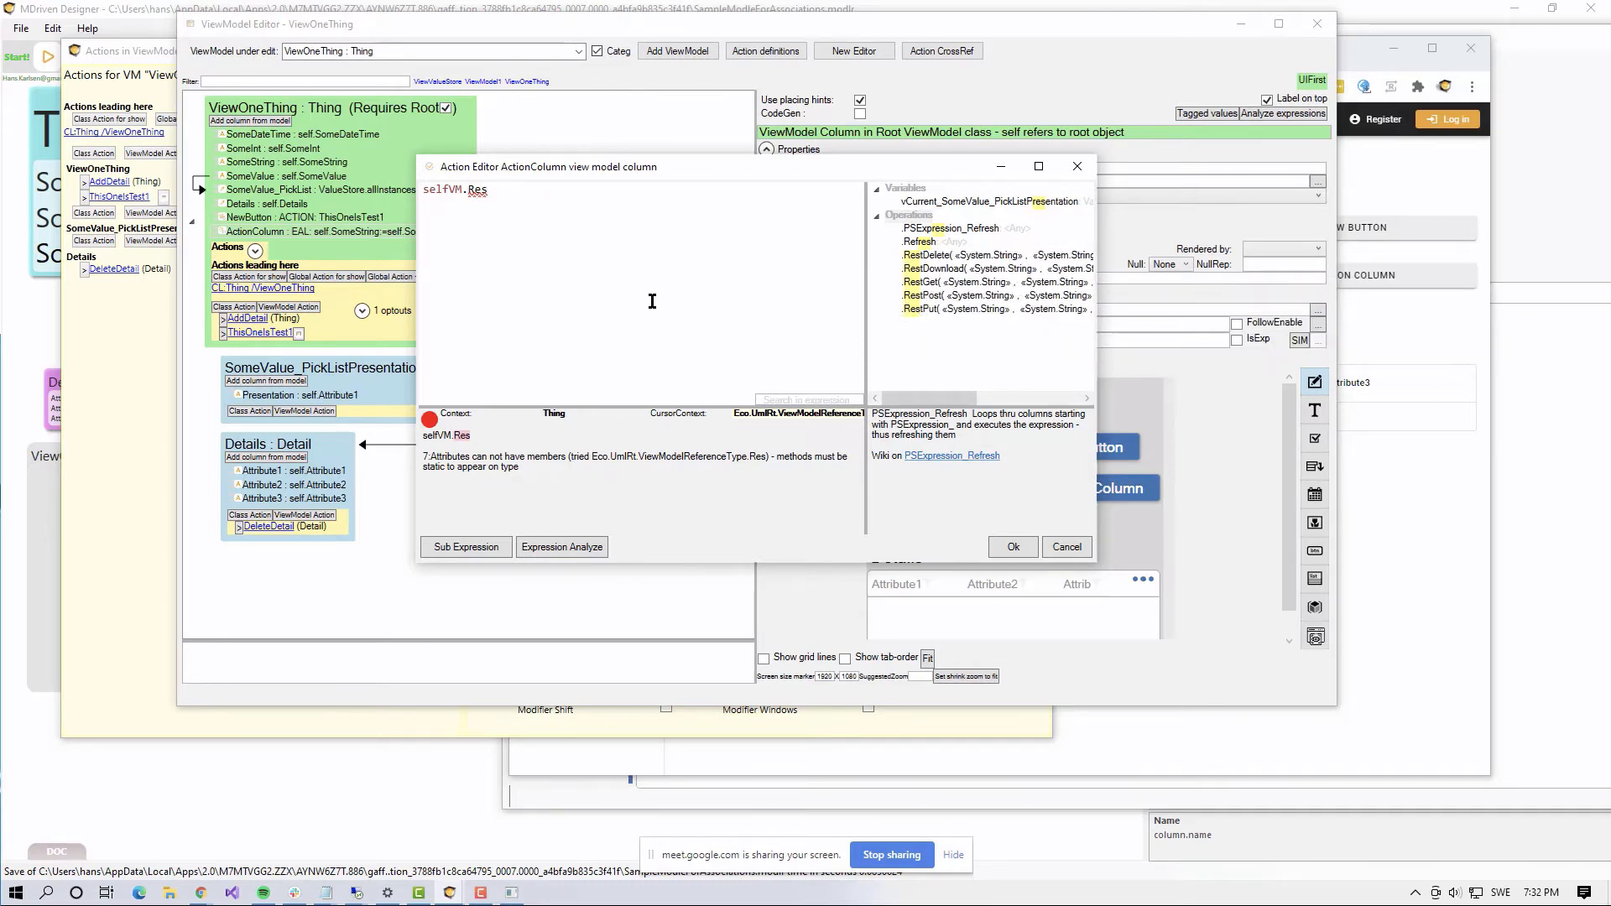
{"action": "left_click_drag", "start_coordinate": [651, 168], "coordinate": [709, 151]}
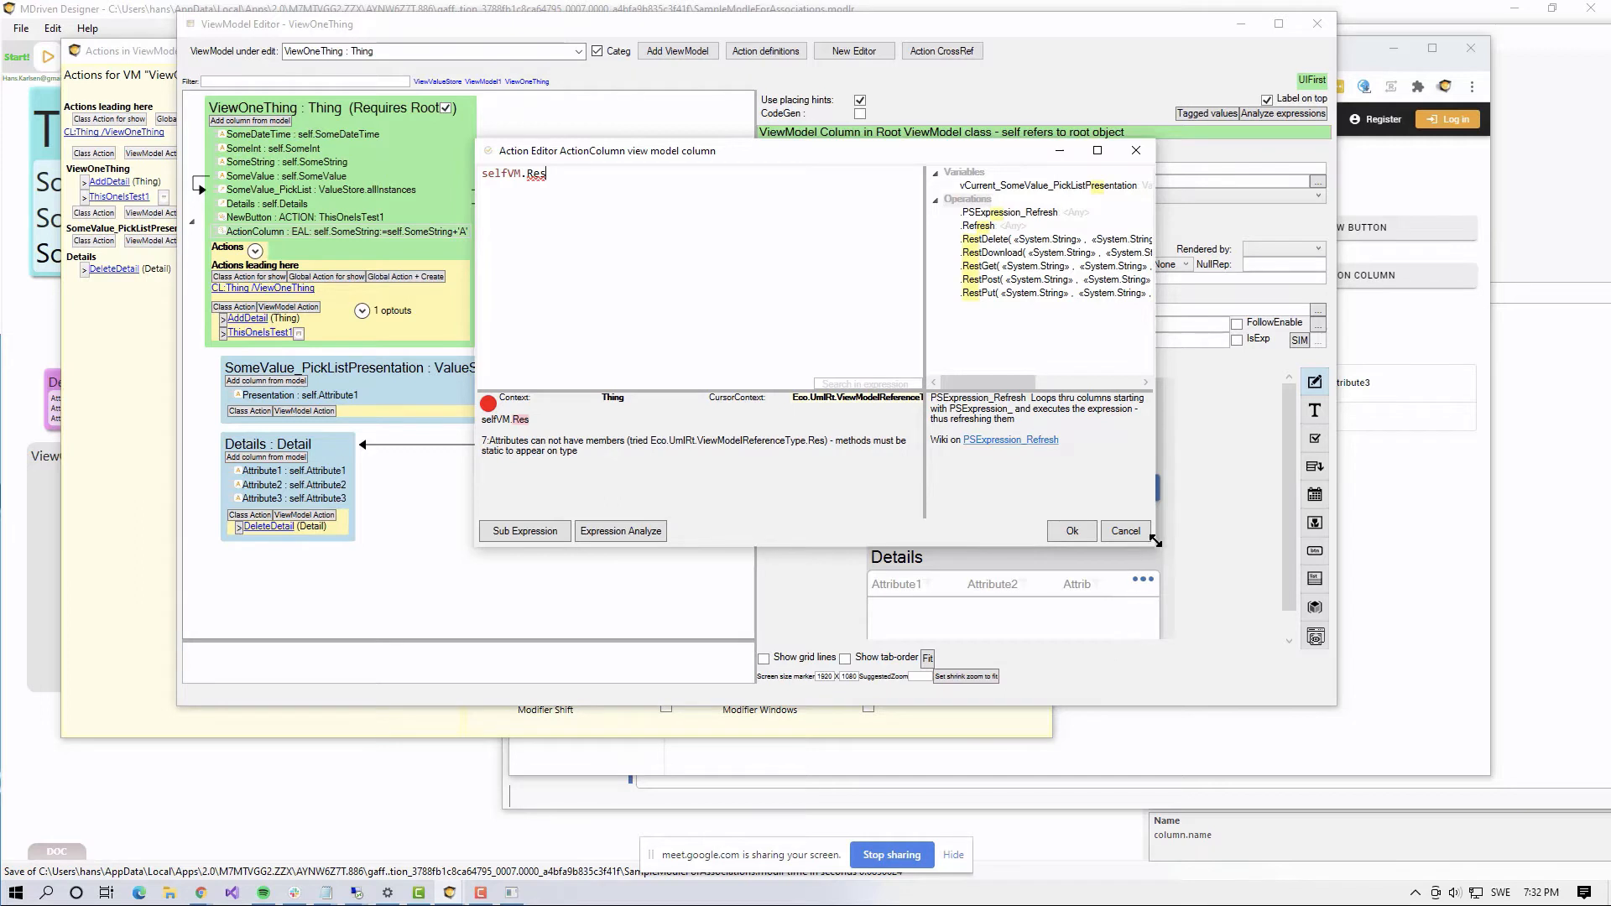
{"action": "left_click_drag", "start_coordinate": [1155, 541], "coordinate": [1260, 640]}
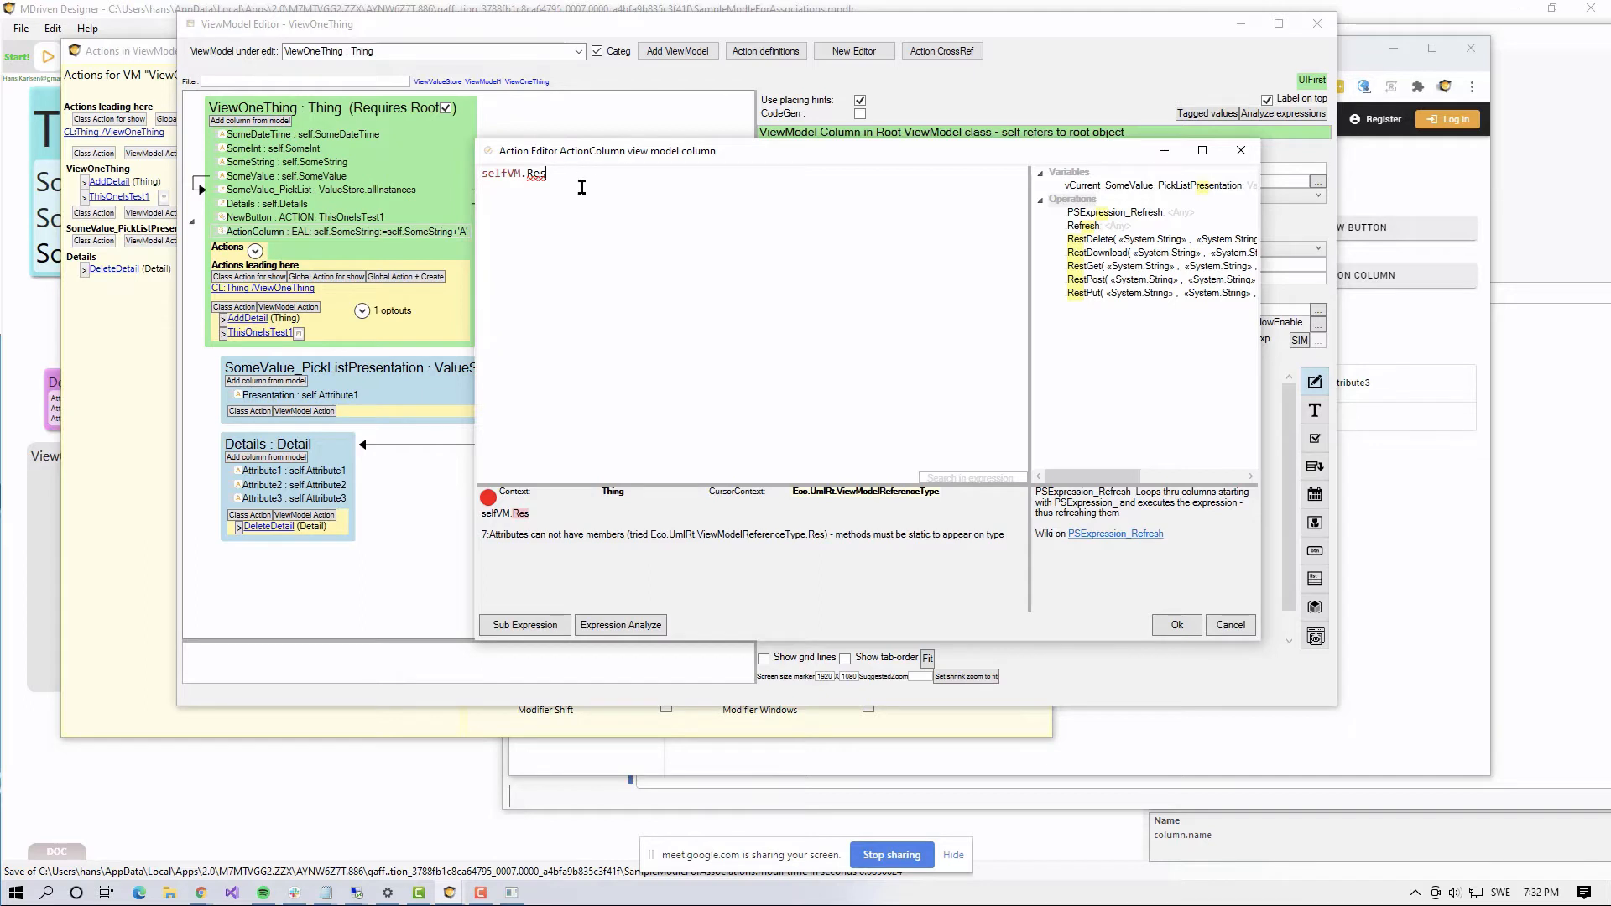
{"action": "left_click", "coordinate": [1240, 154]}
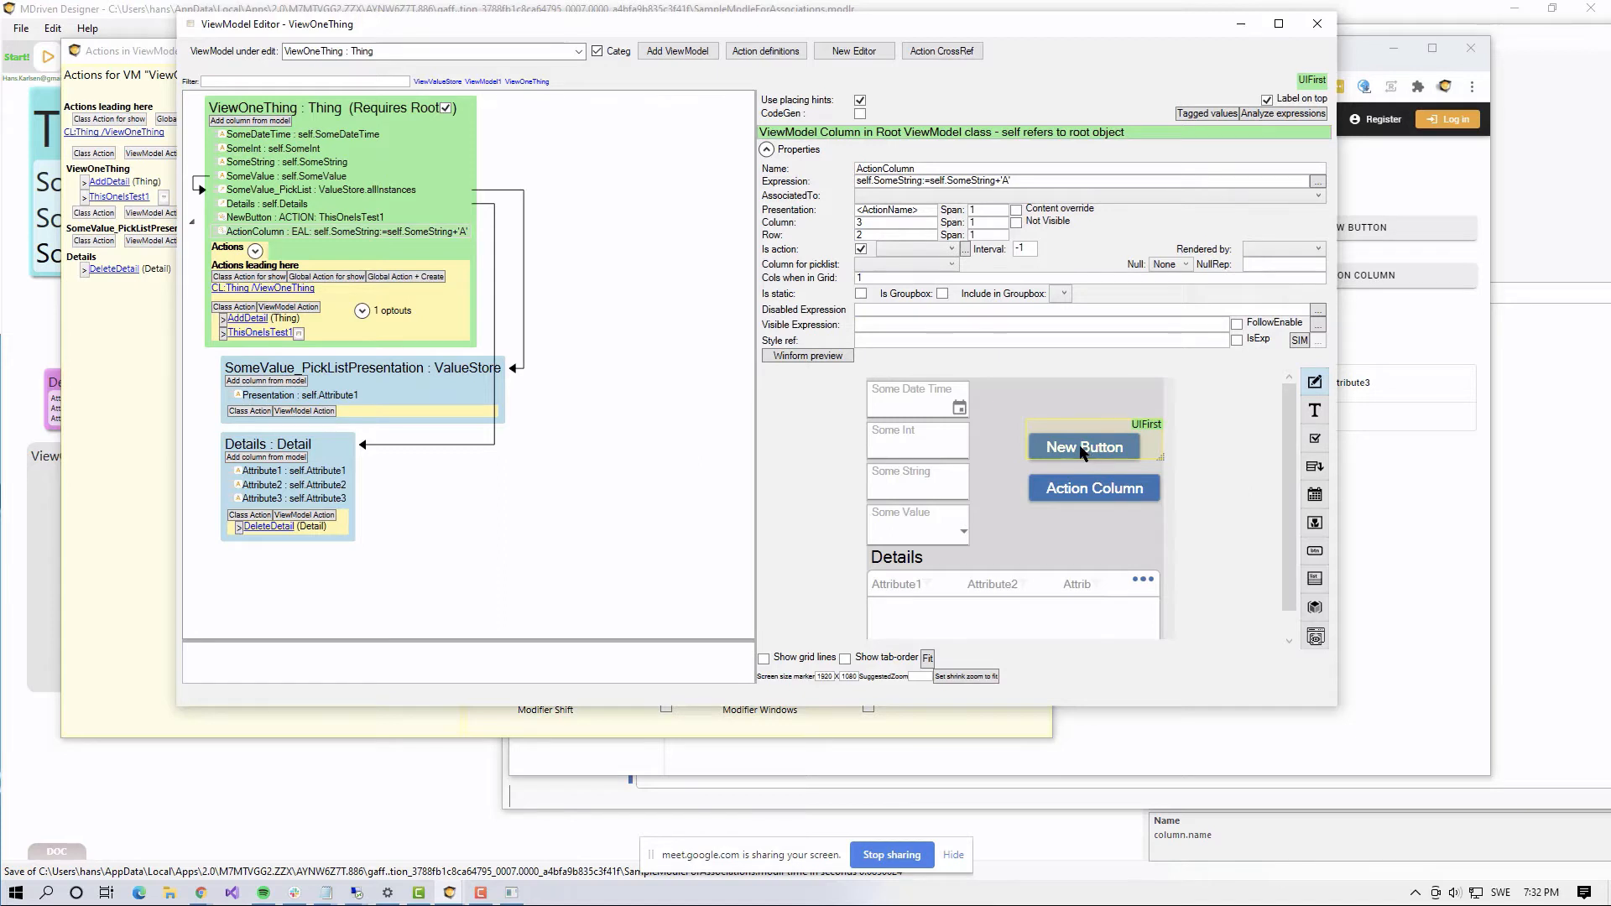
Step: Move NewButton and ActionColumn to column 2 of the ViewOneThing layout
{"action": "left_click_drag", "start_coordinate": [1080, 450], "coordinate": [1019, 501]}
{"action": "left_click", "coordinate": [1074, 484]}
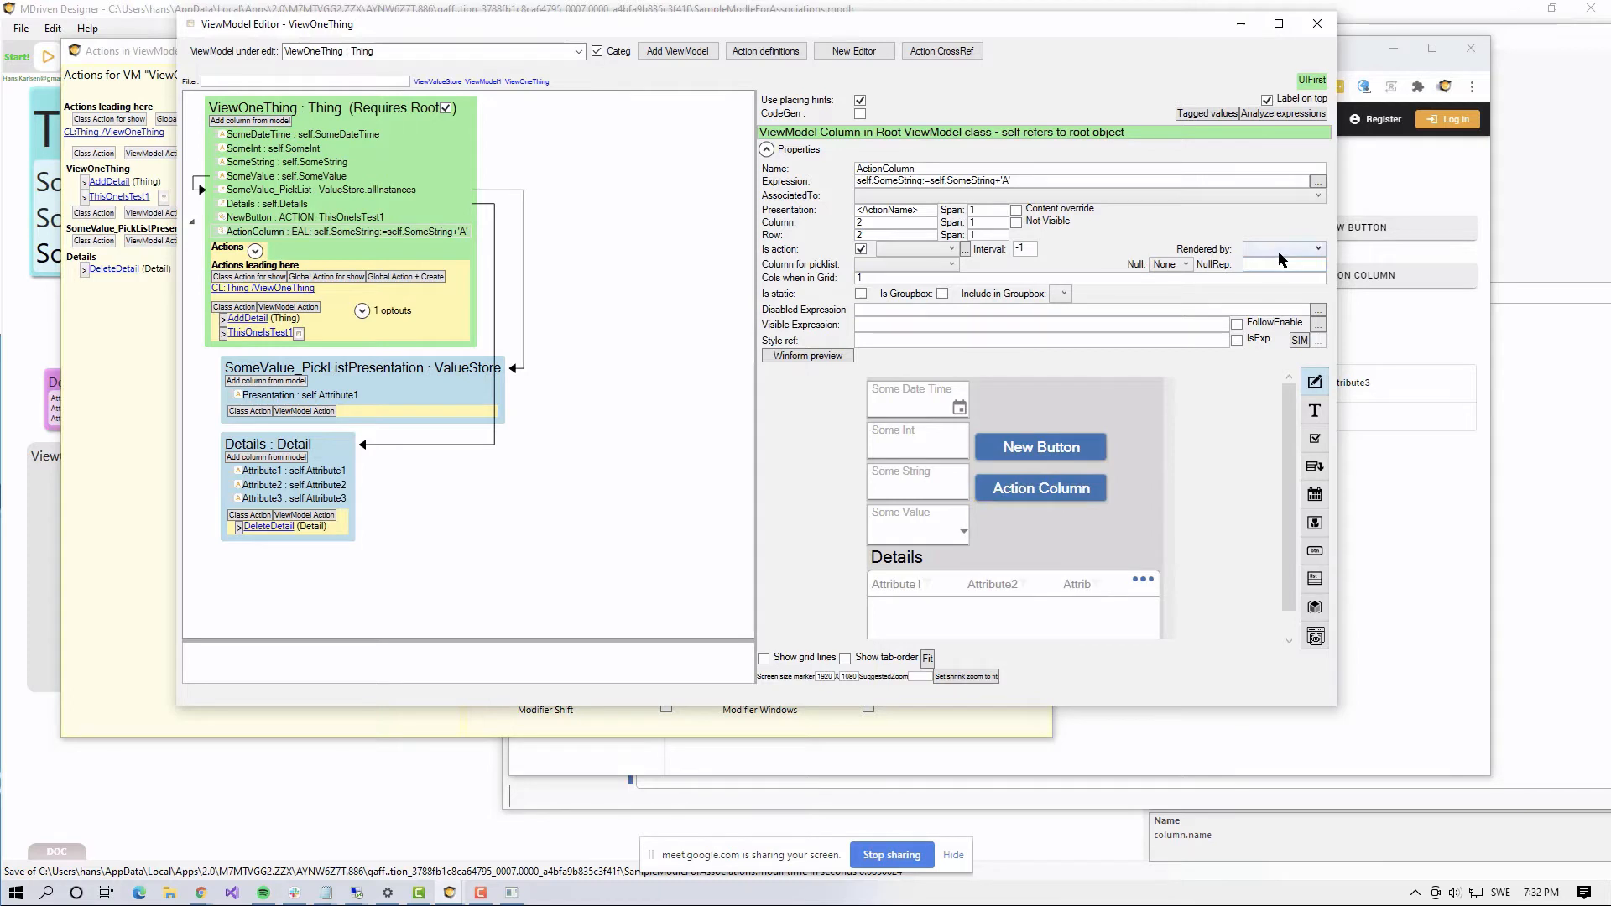
Step: Make the SomeString column static and move it to column 4 of the ViewOneThing layout
{"action": "left_click", "coordinate": [932, 485]}
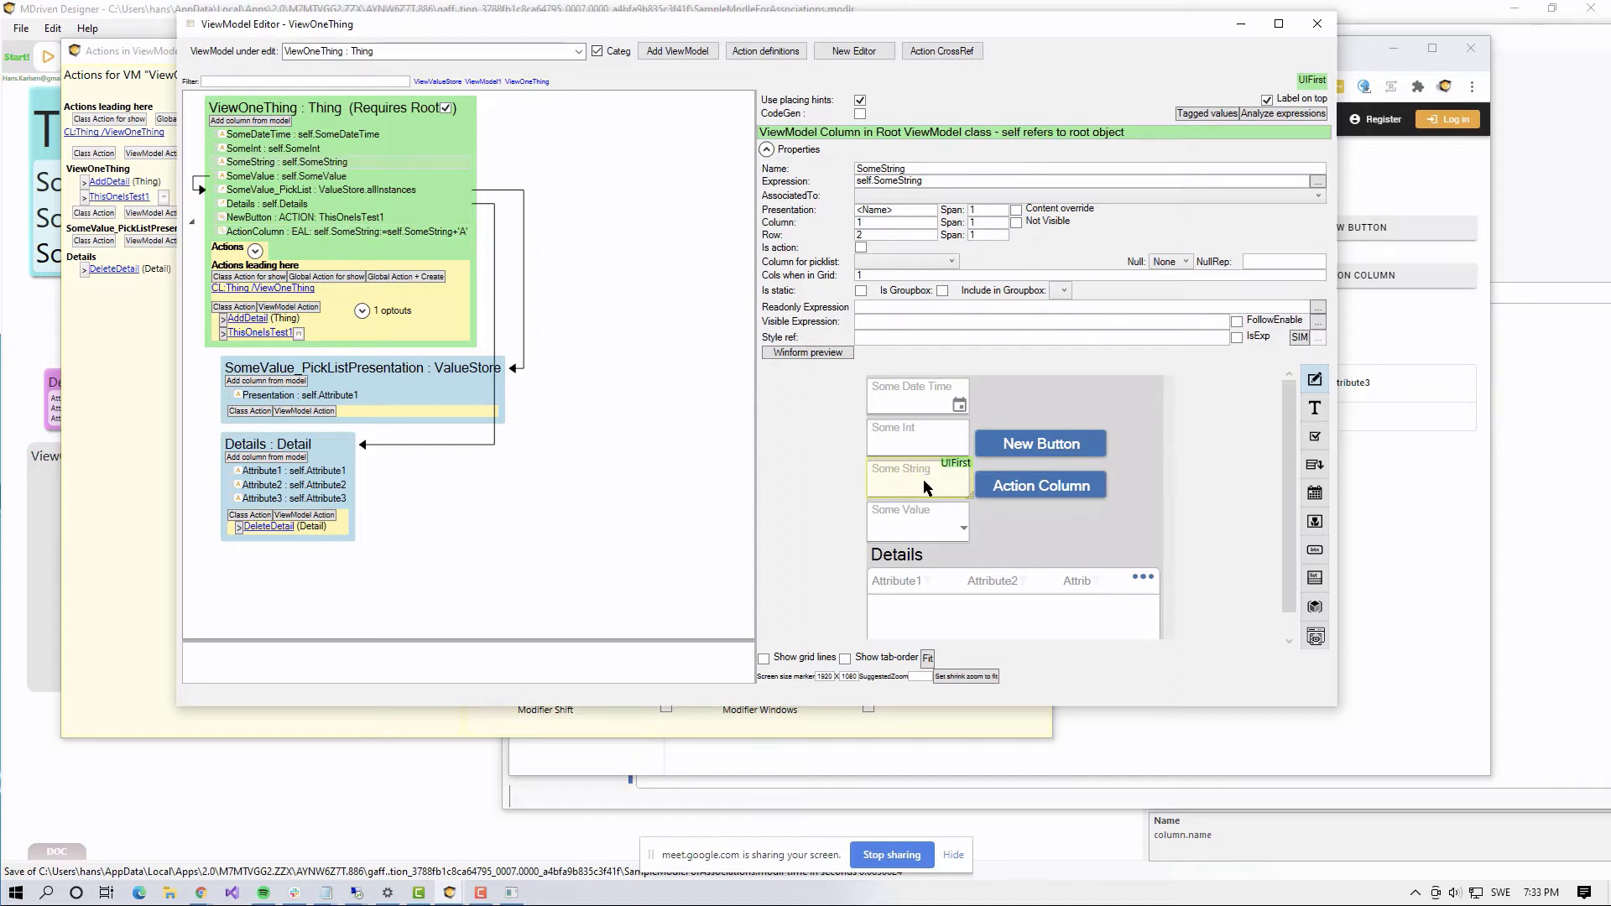
{"action": "left_click", "coordinate": [861, 291]}
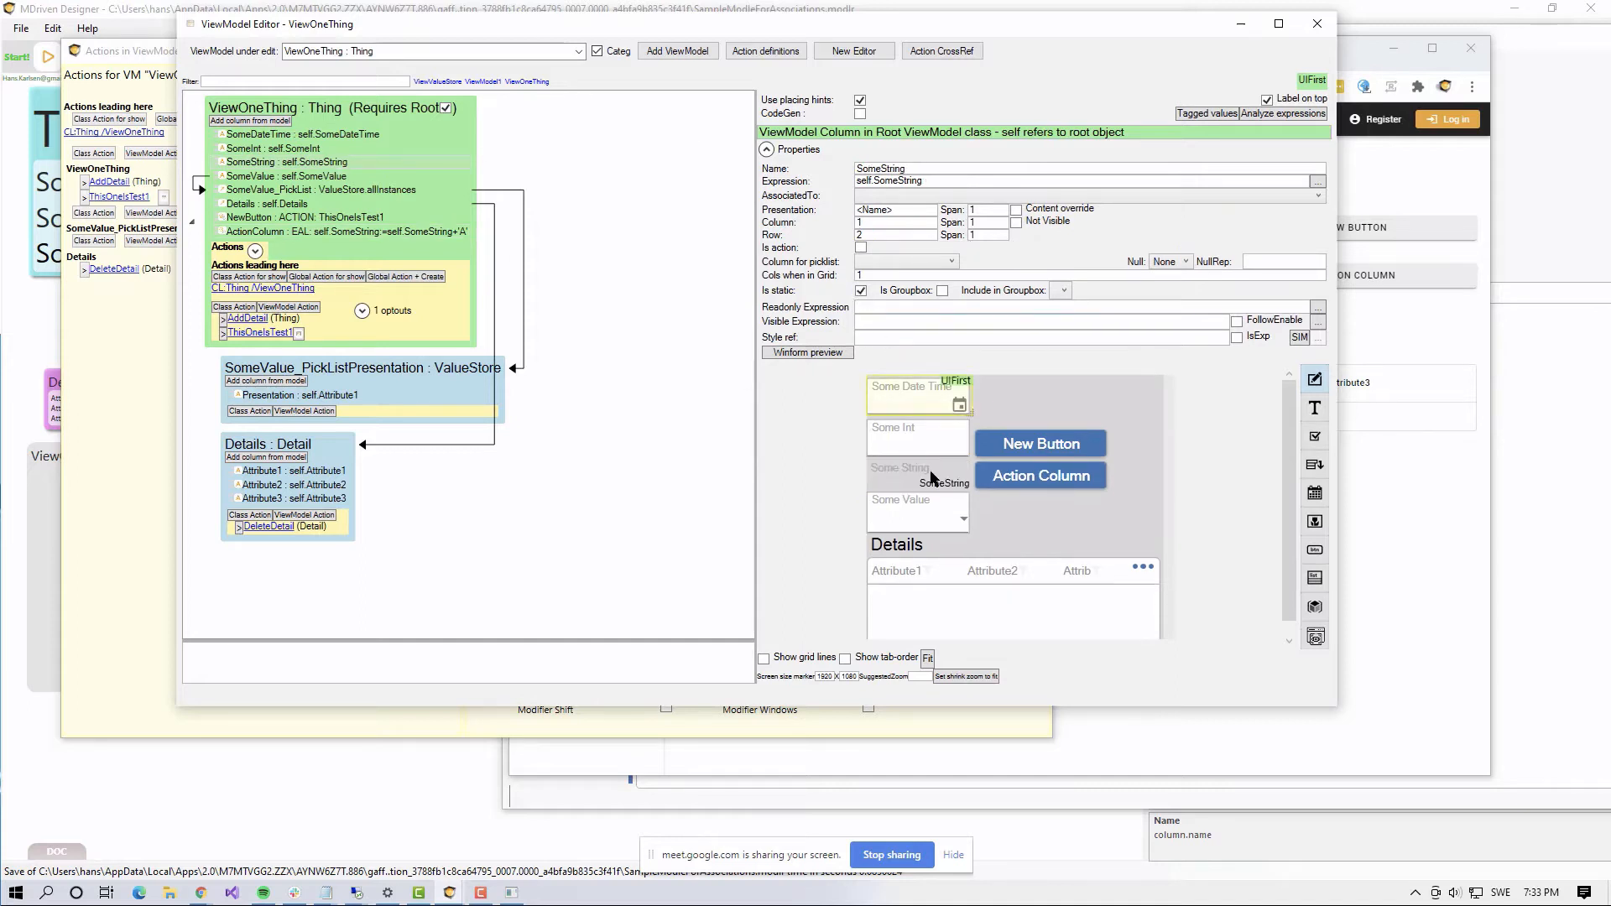
{"action": "left_click_drag", "start_coordinate": [931, 477], "coordinate": [1152, 478]}
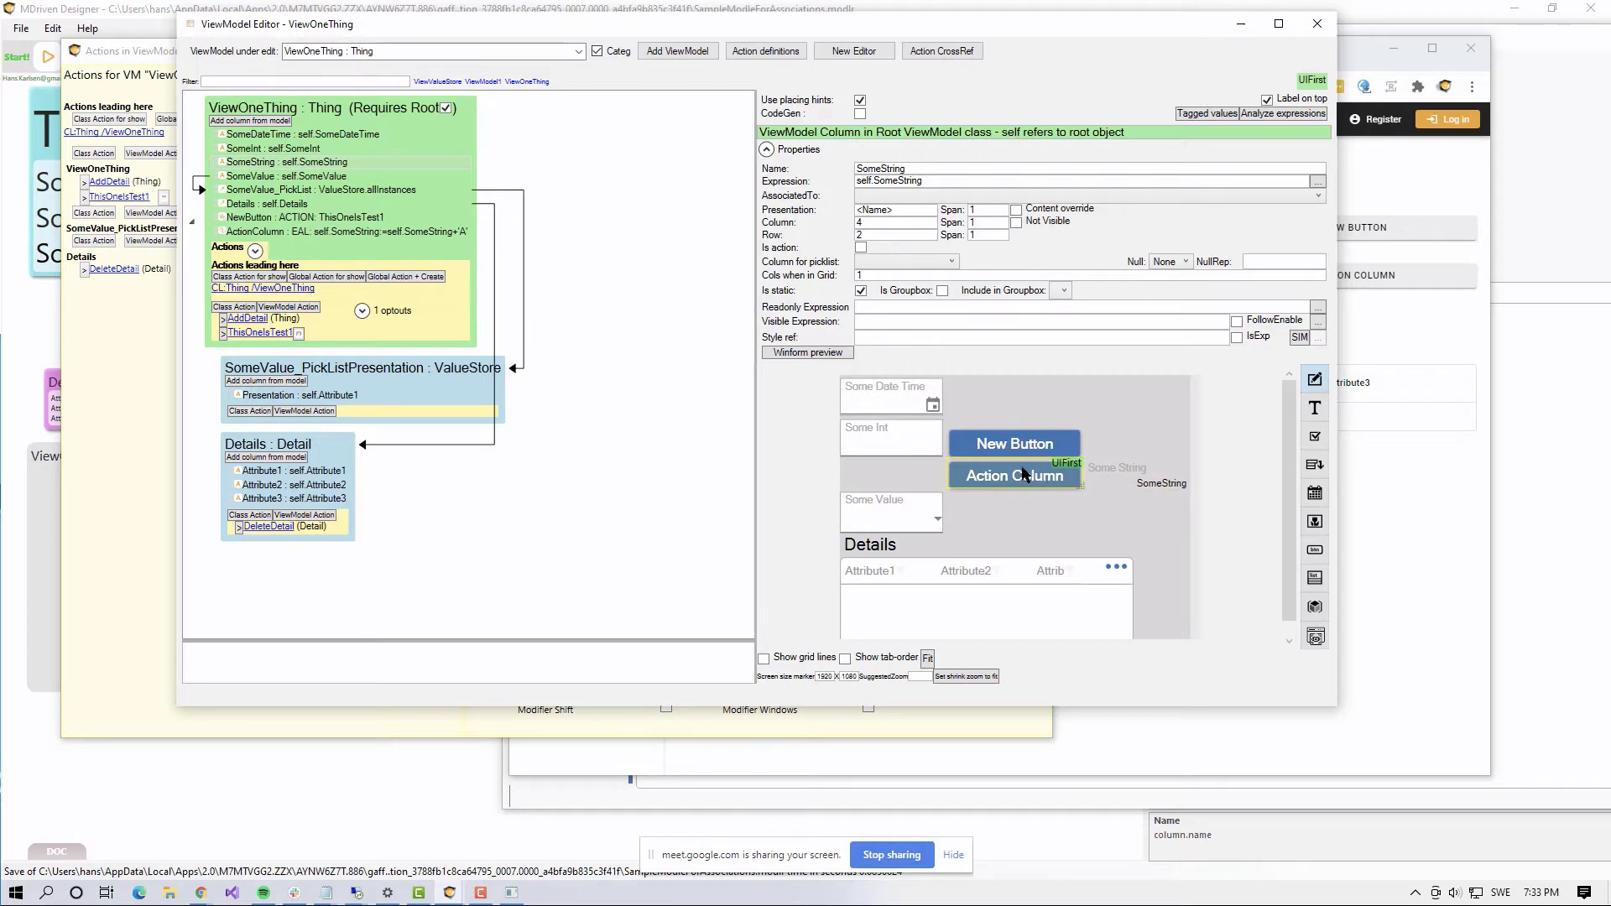
Step: Set the NewButton action column to be rendered by SomeString
{"action": "left_click", "coordinate": [1038, 448]}
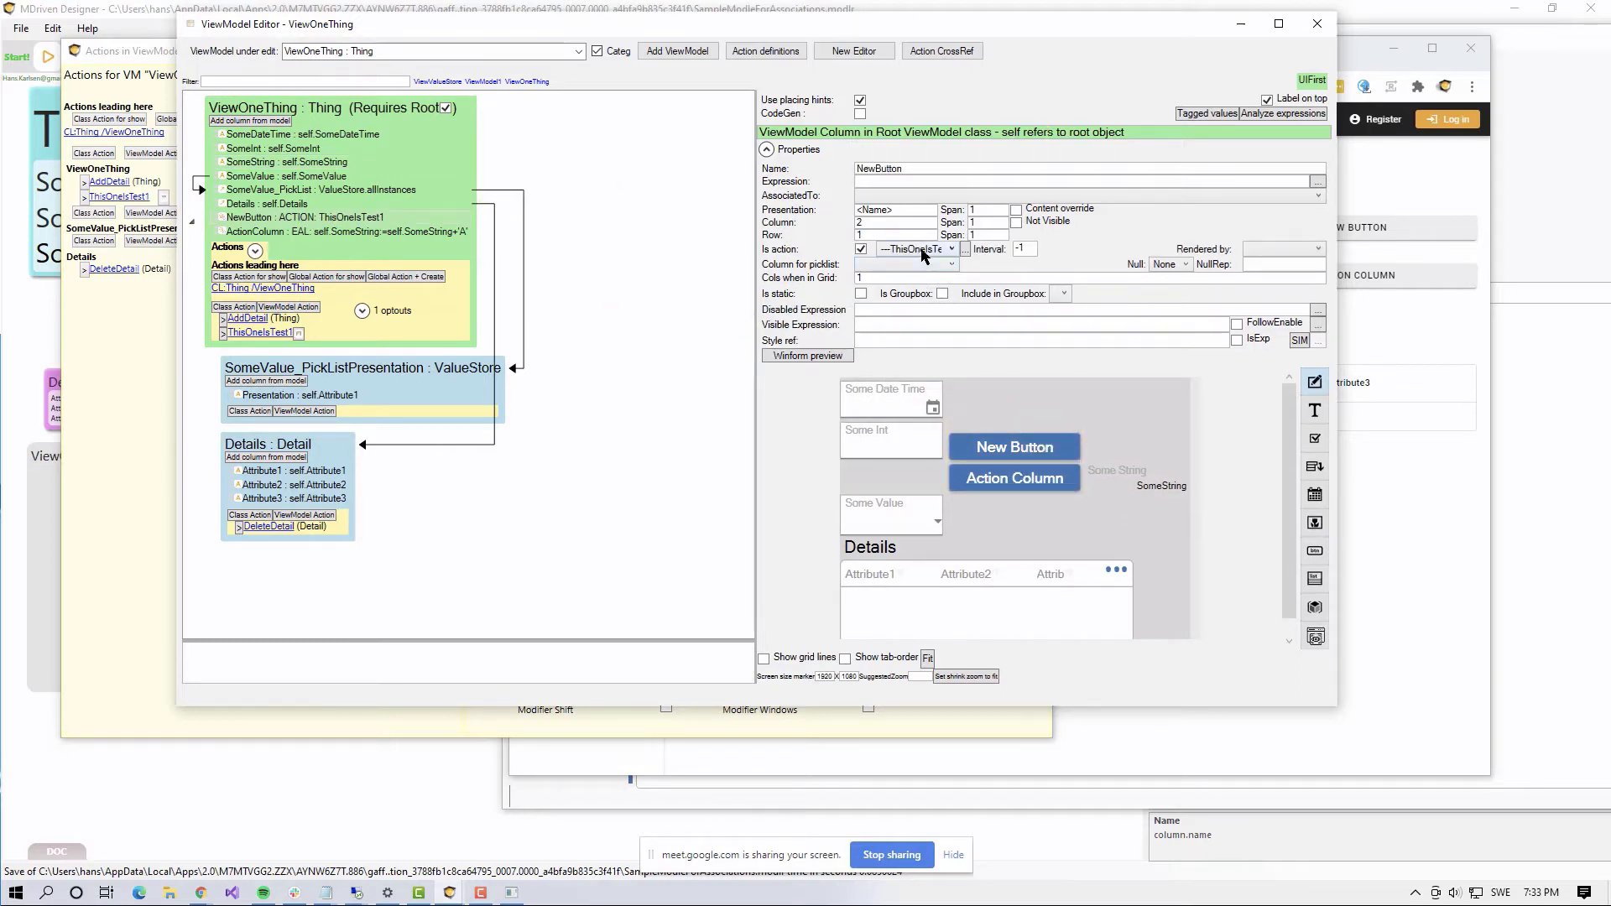
{"action": "left_click", "coordinate": [1275, 249]}
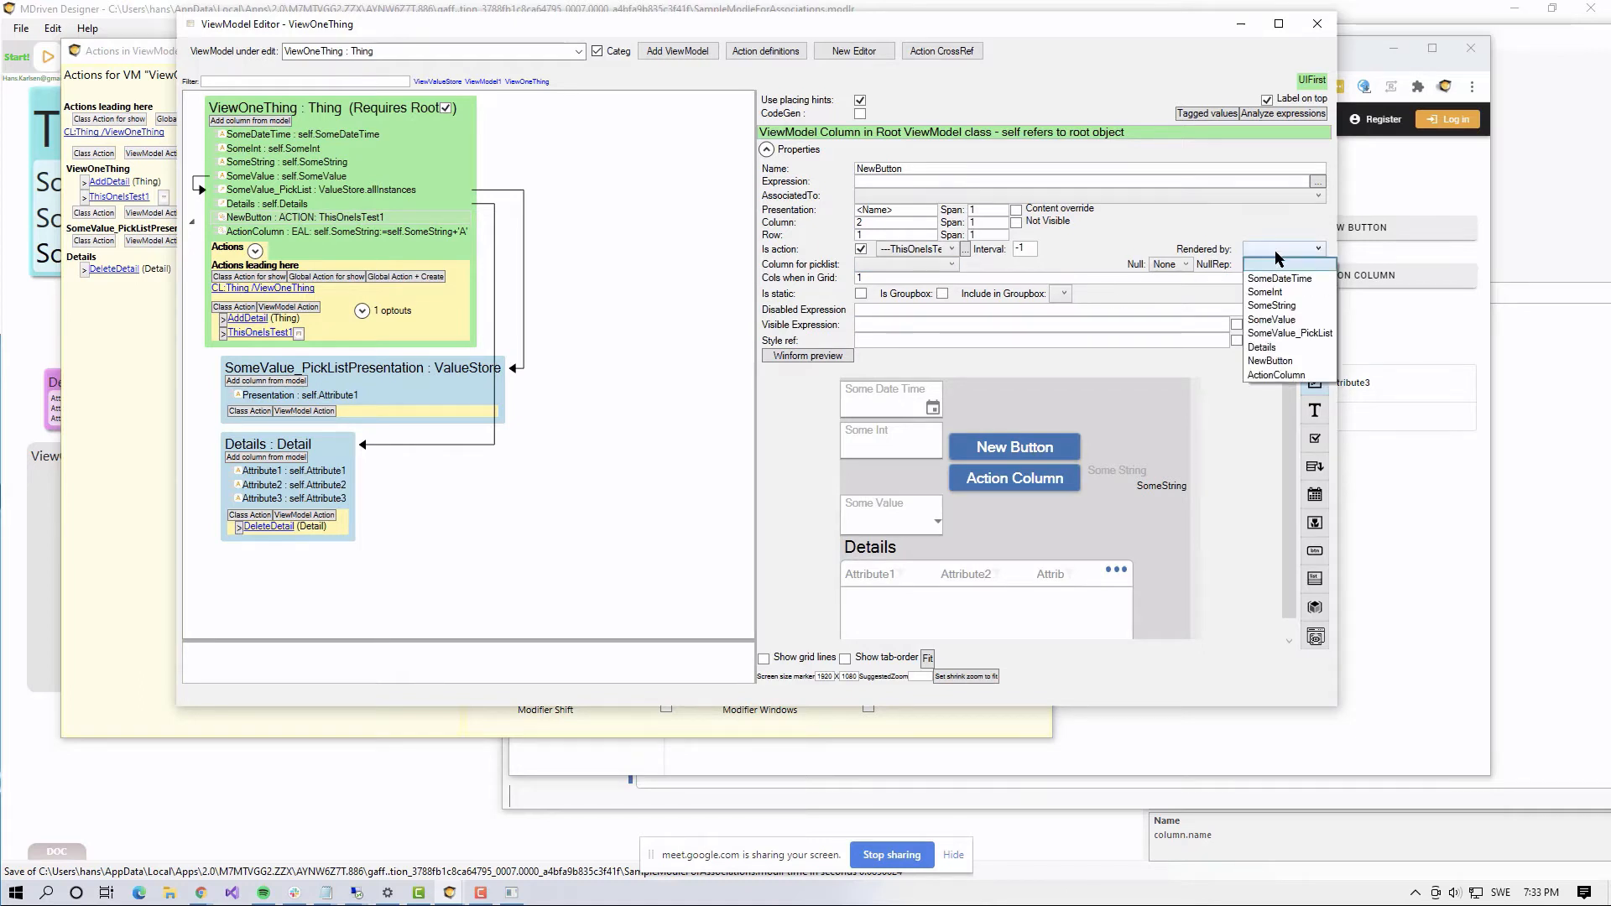
{"action": "left_click", "coordinate": [1268, 306]}
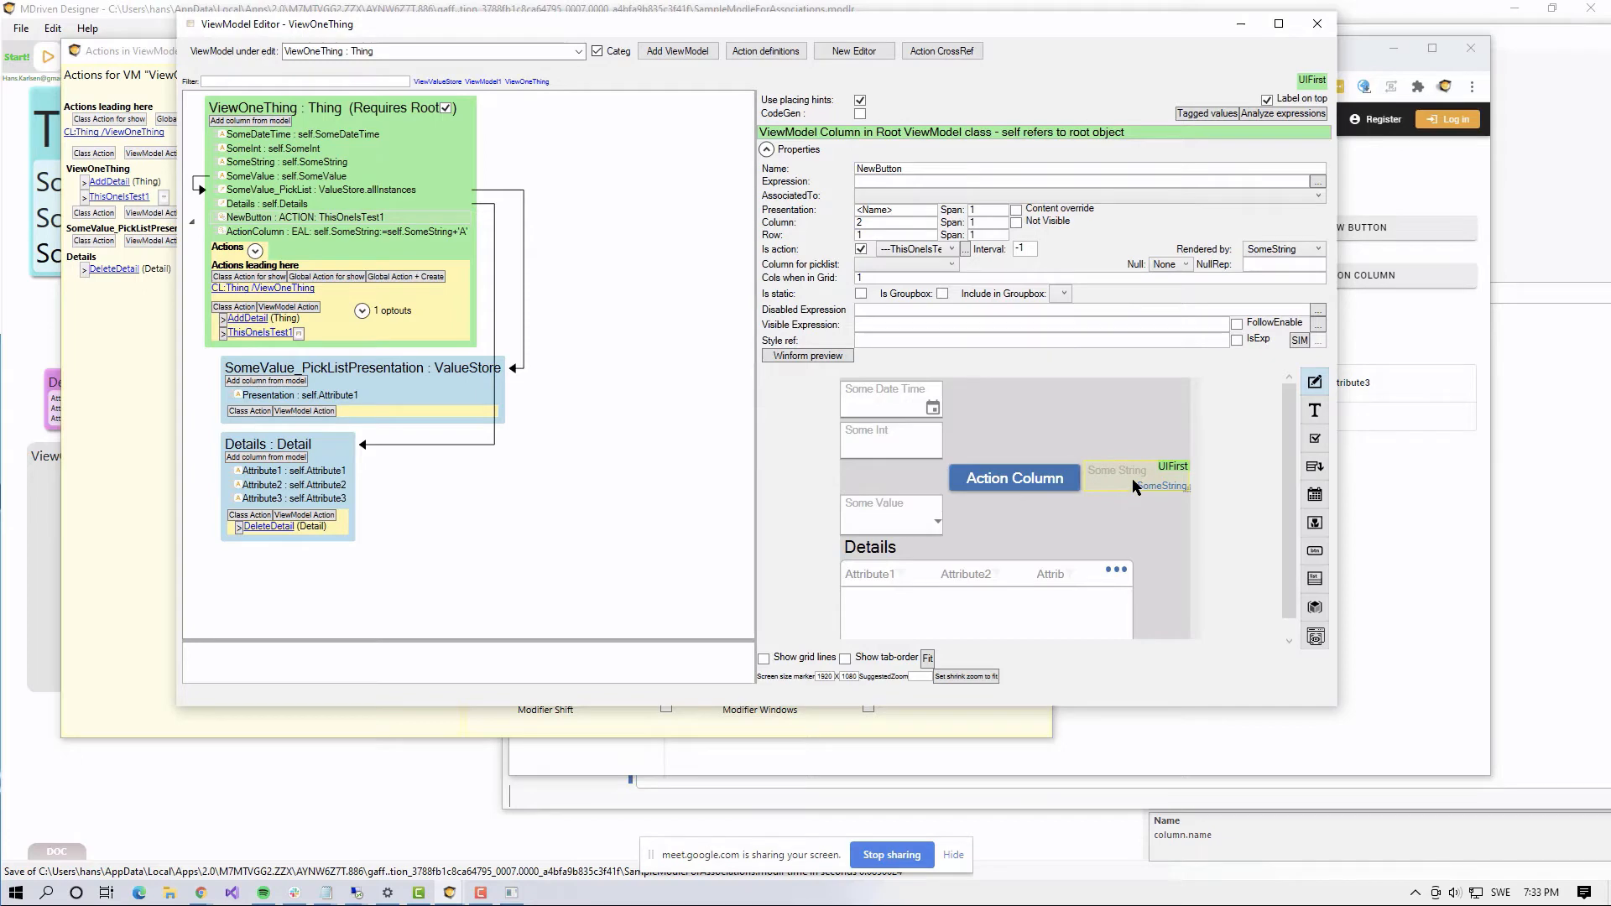
Step: Switch to WECPOF, refresh its model, narrow the window, and test the Some String link in ViewOneThing
{"action": "key", "text": "alt+Tab"}
{"action": "key", "text": "alt+Tab"}
{"action": "key", "text": "alt+Tab"}
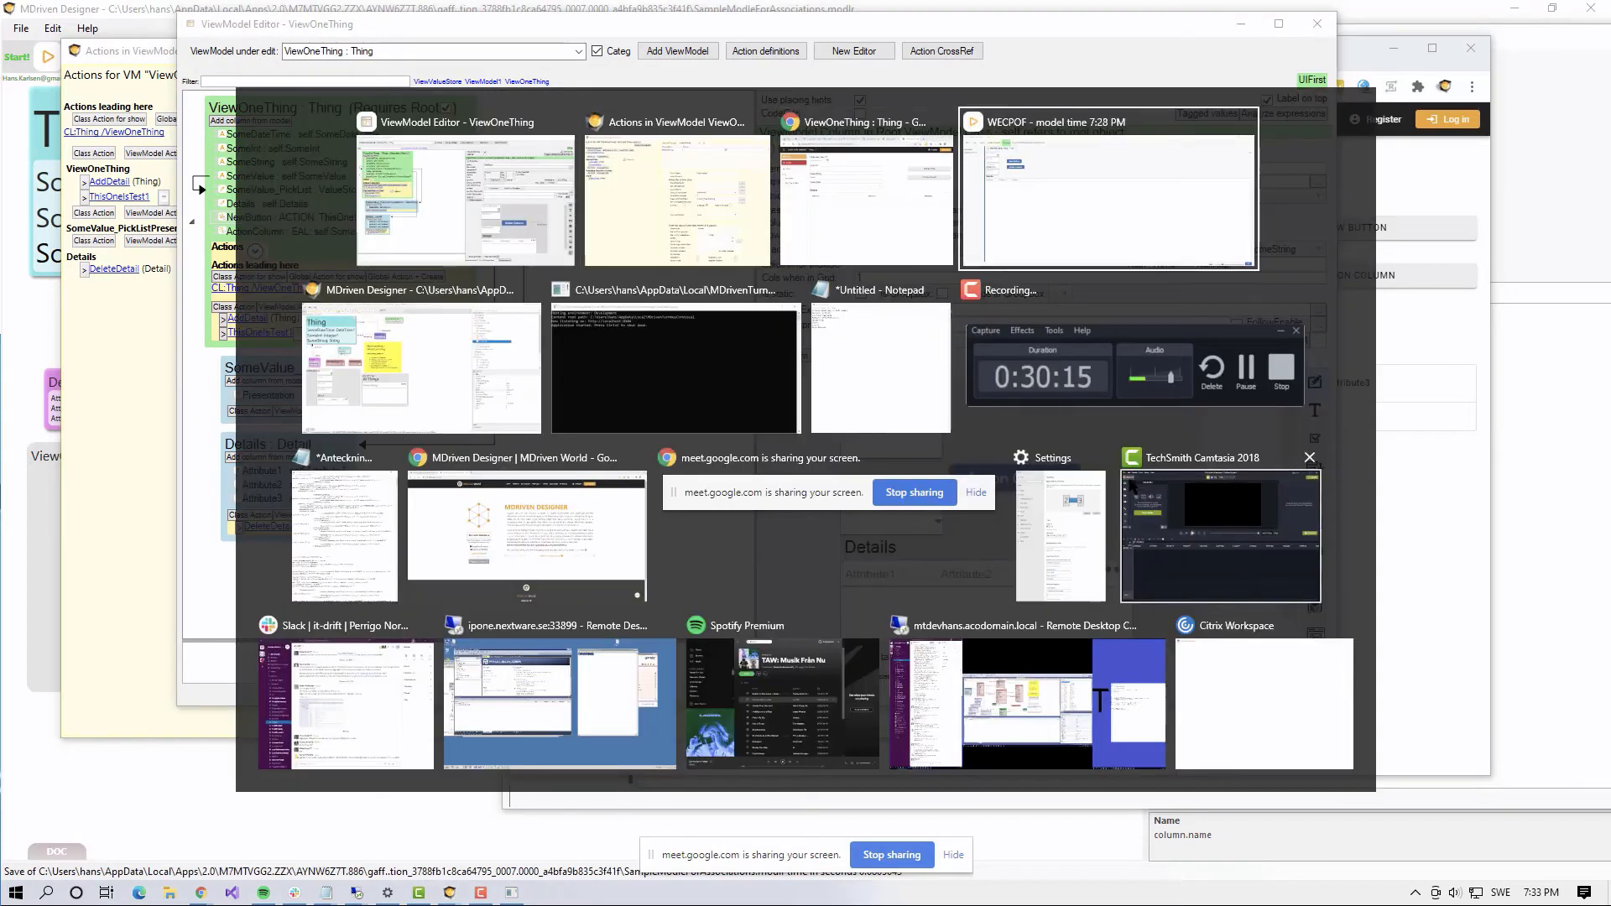
{"action": "left_click", "coordinate": [704, 72]}
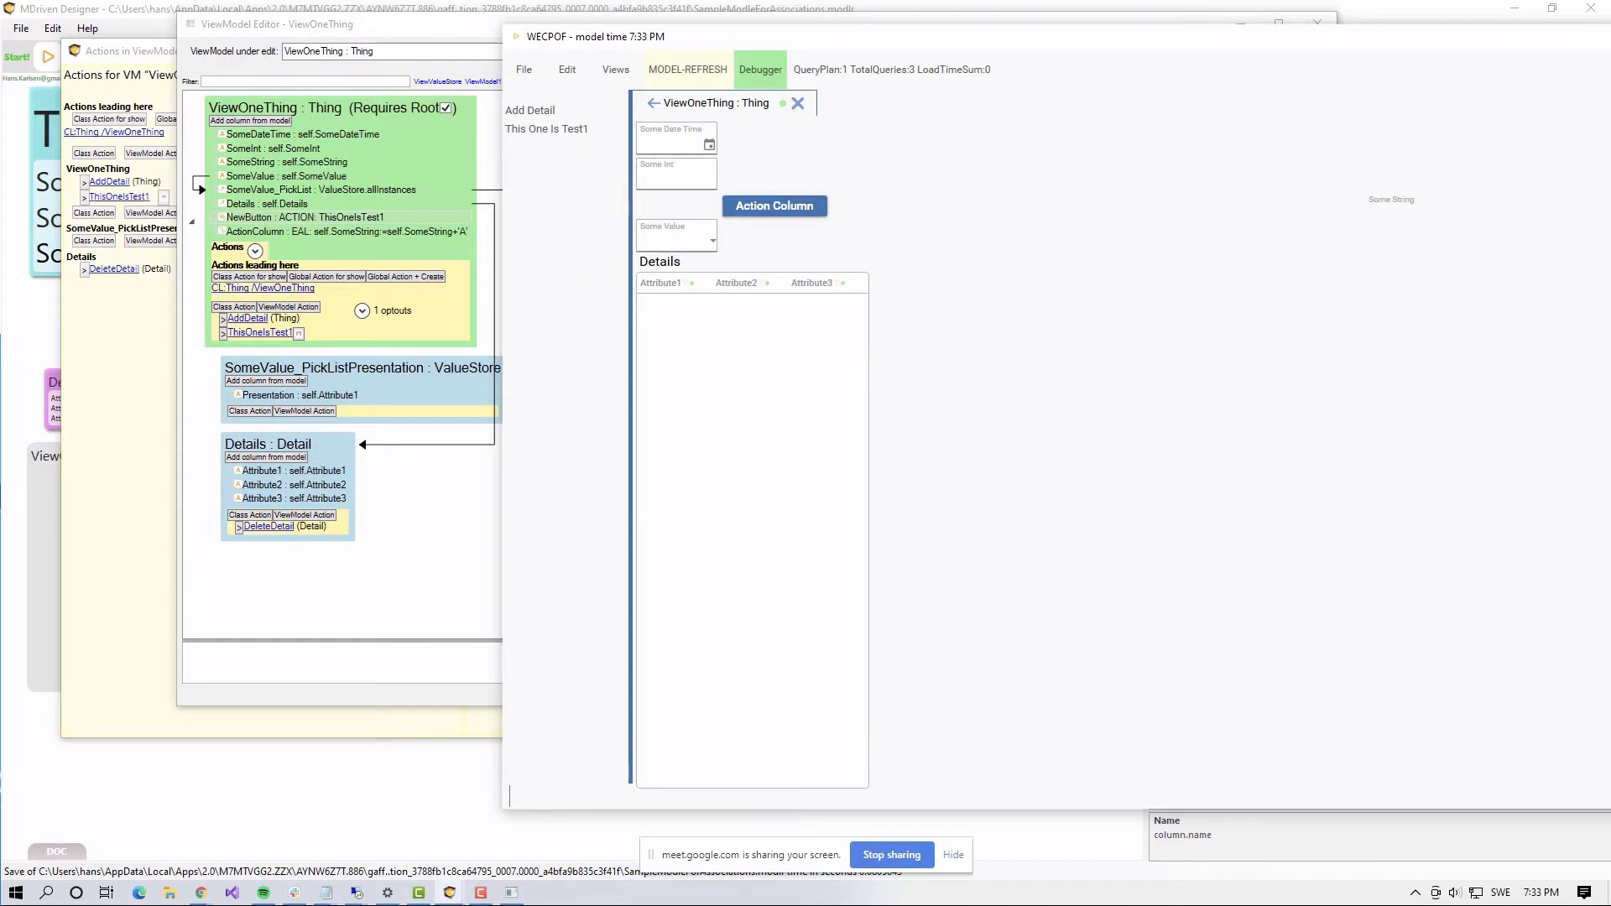
{"action": "left_click_drag", "start_coordinate": [1607, 340], "coordinate": [1088, 336]}
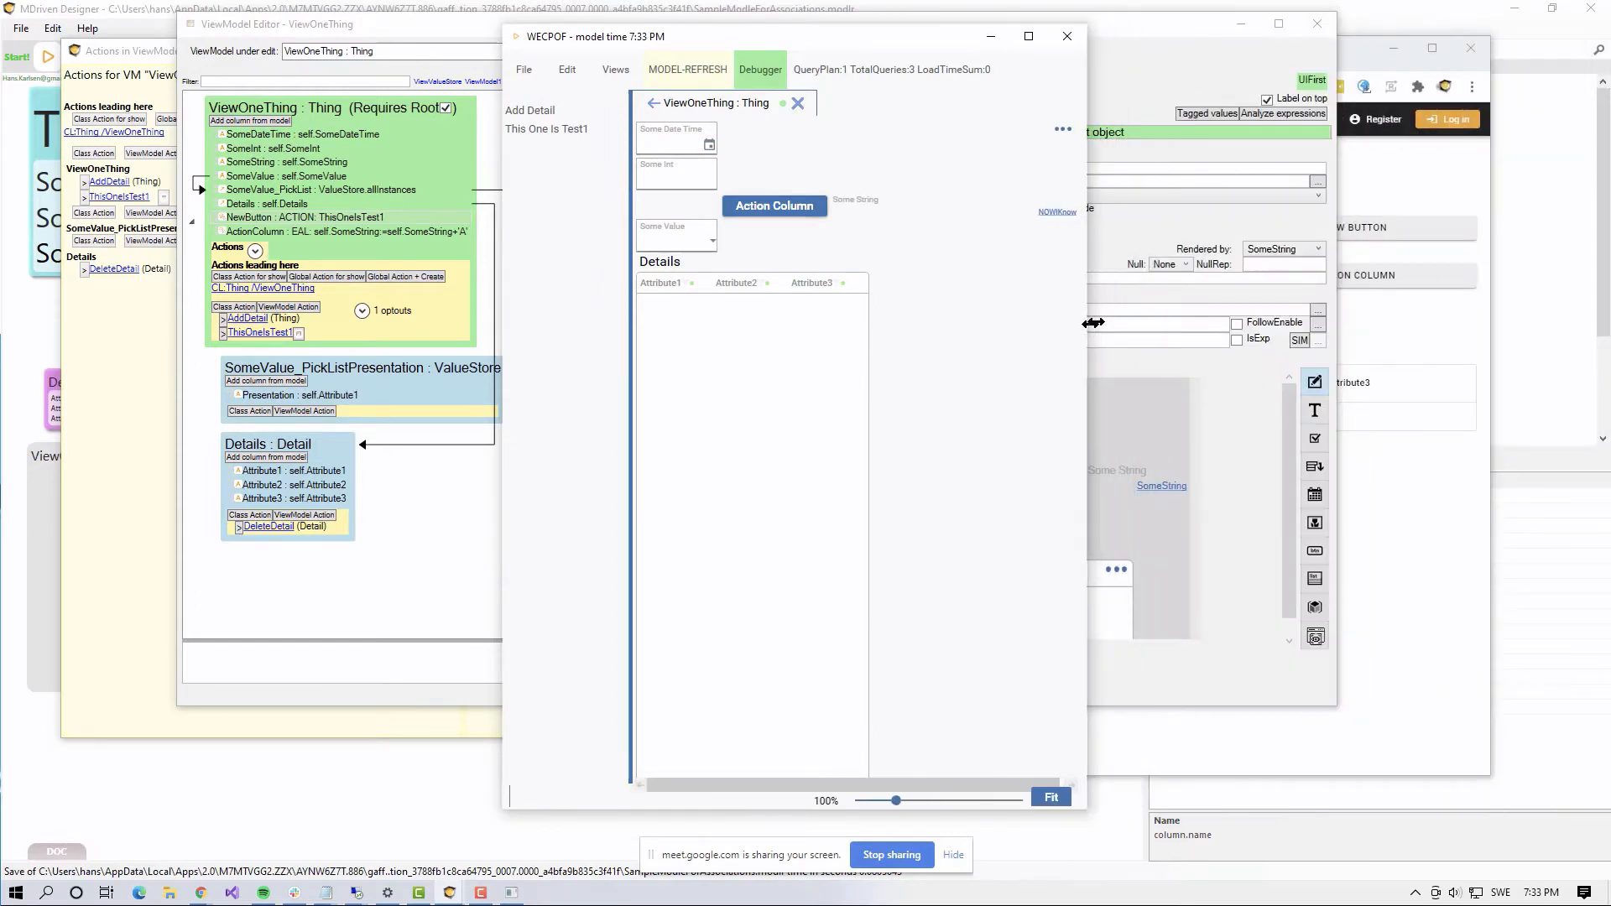
{"action": "left_click", "coordinate": [1055, 215]}
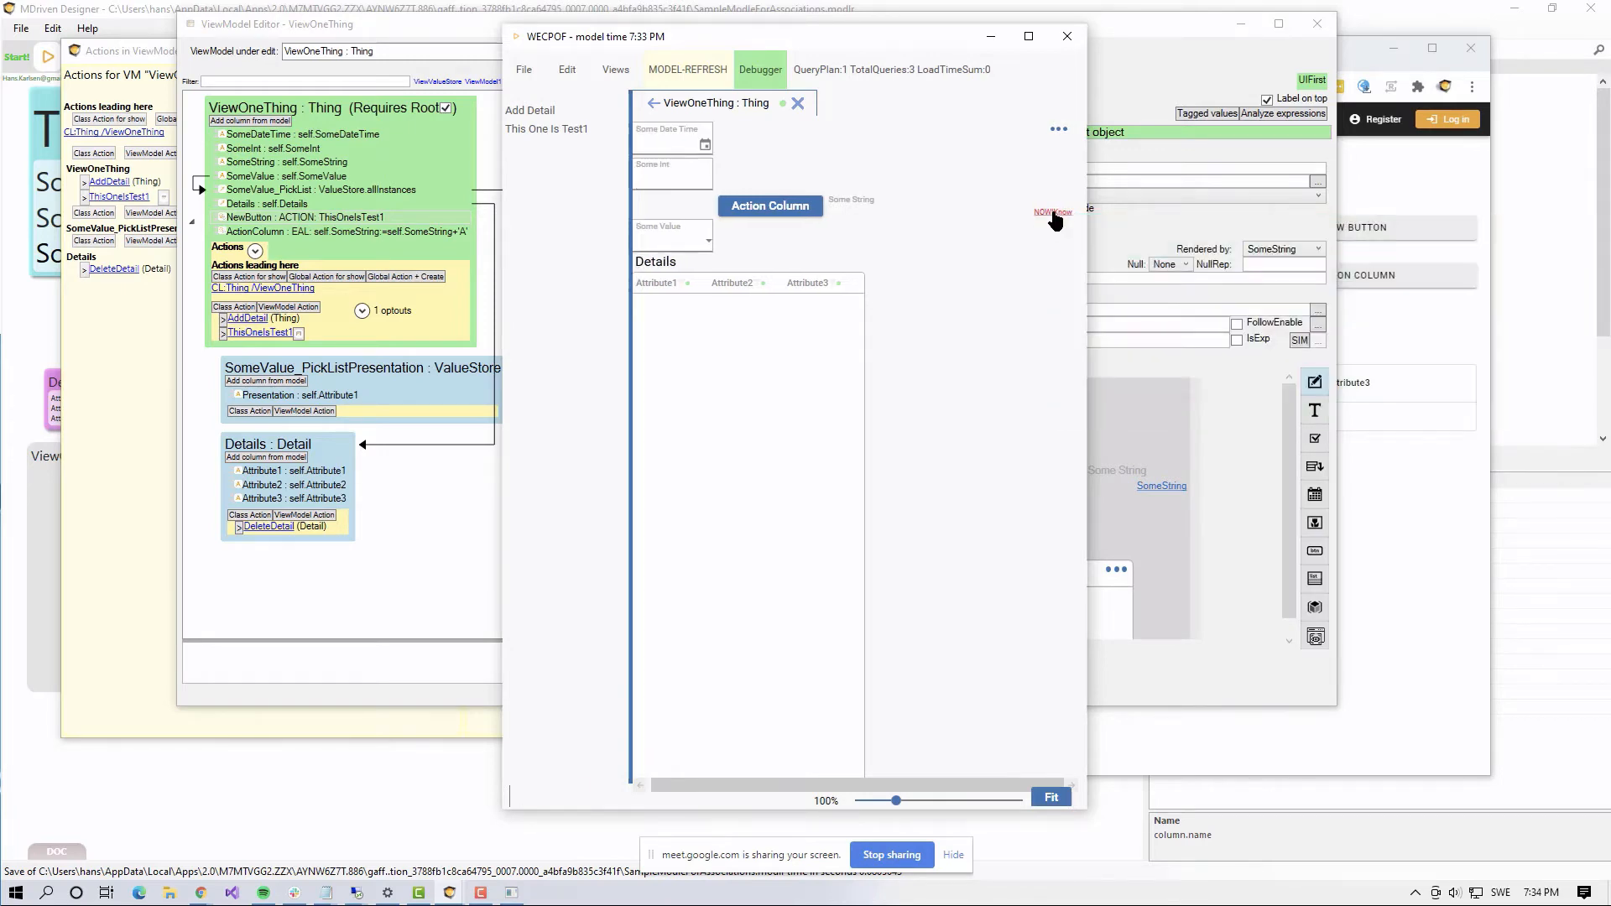
Step: Switch to the main MDriven Designer window and add a new attribute to the Thing class in Diagram1
{"action": "key", "text": "alt+Tab"}
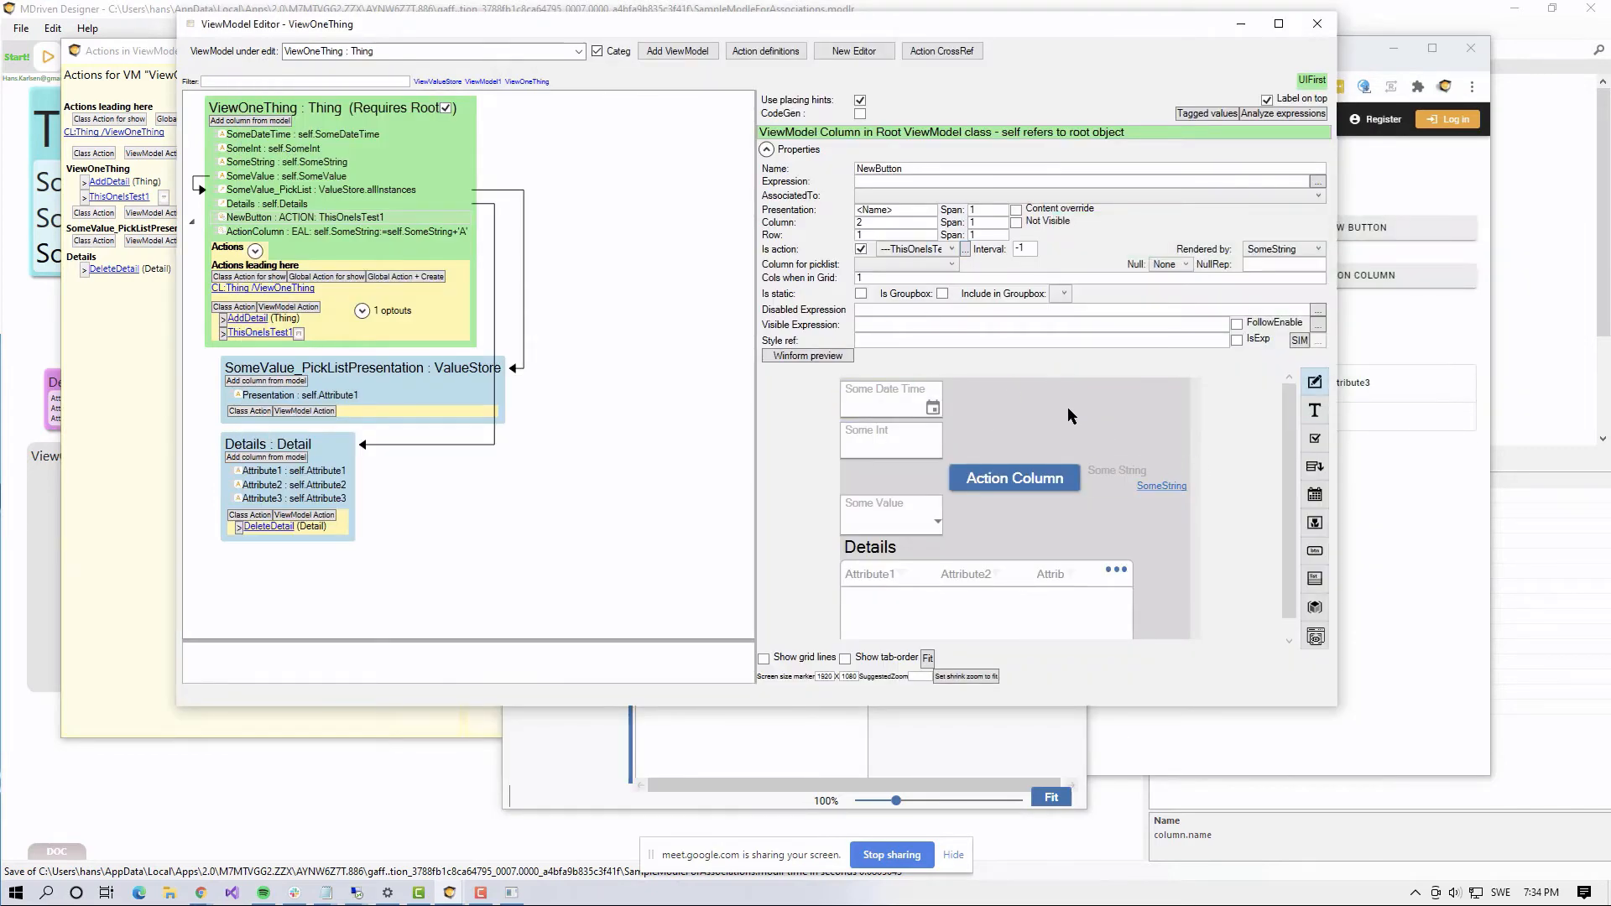
{"action": "key", "text": "alt+Tab"}
{"action": "key", "text": "alt+Tab"}
{"action": "key", "text": "alt+Tab"}
{"action": "key", "text": "alt+Tab"}
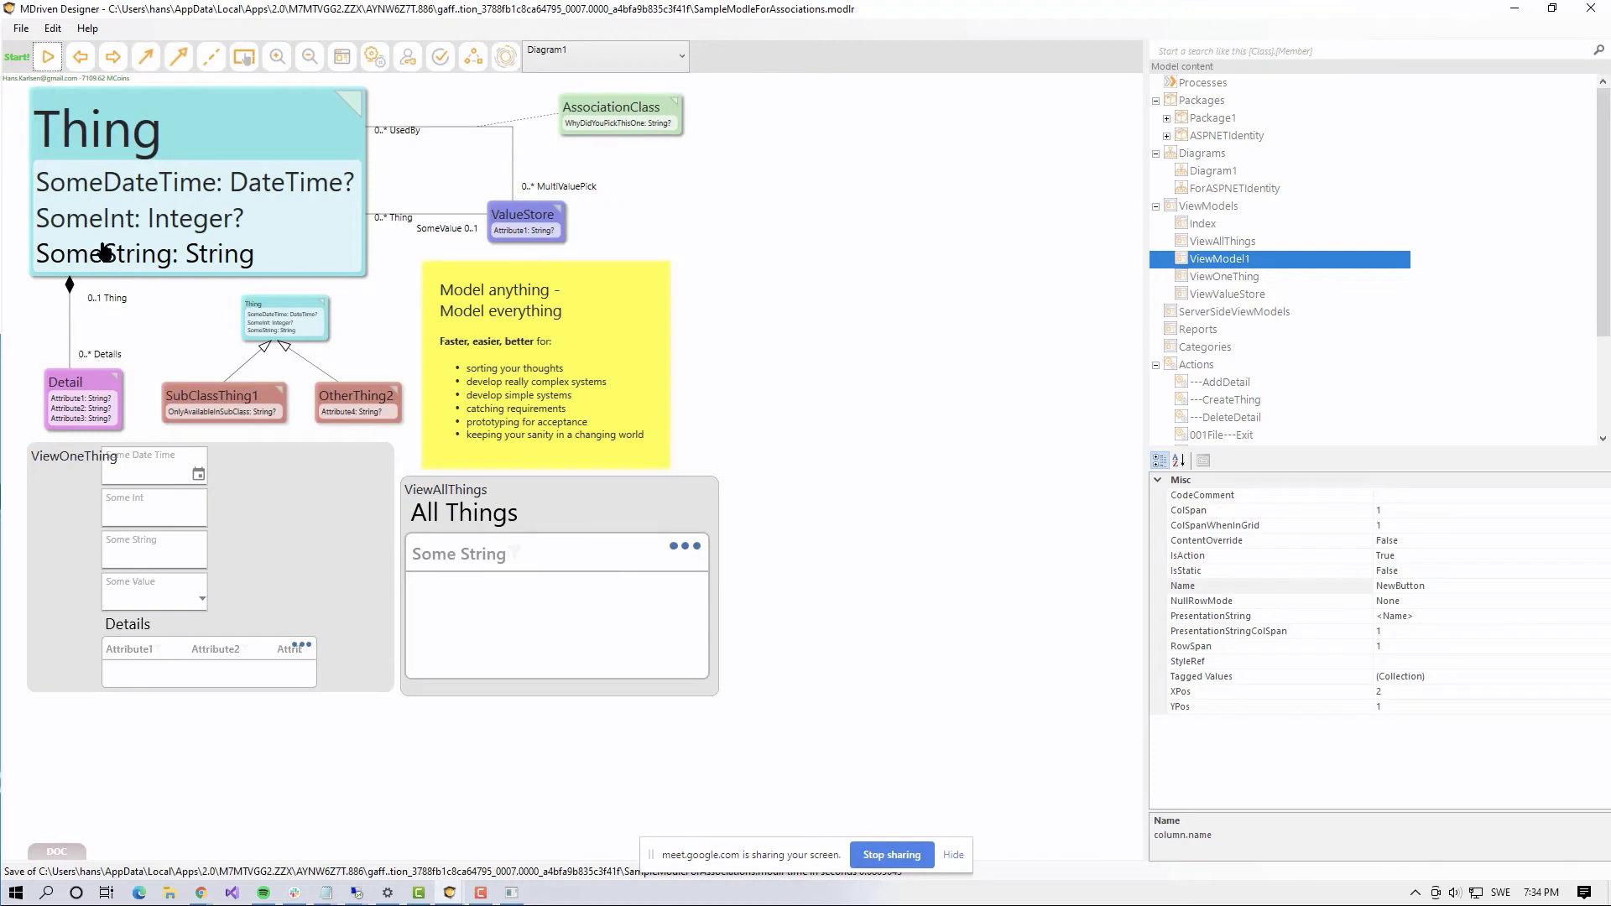
{"action": "left_click", "coordinate": [102, 255]}
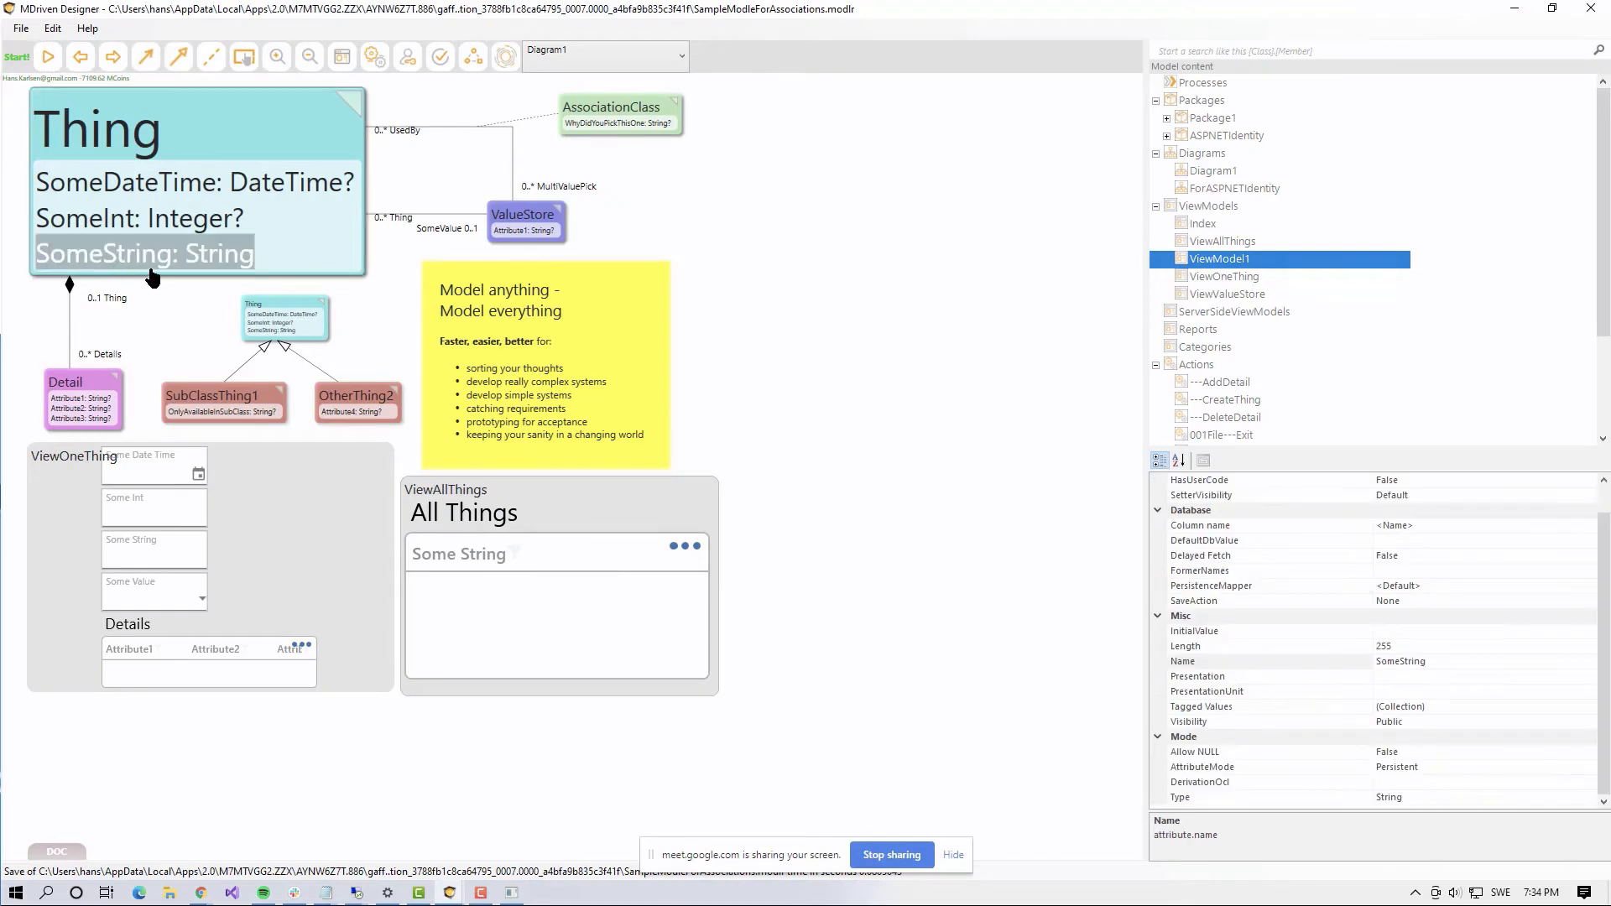
{"action": "key", "text": "Insert"}
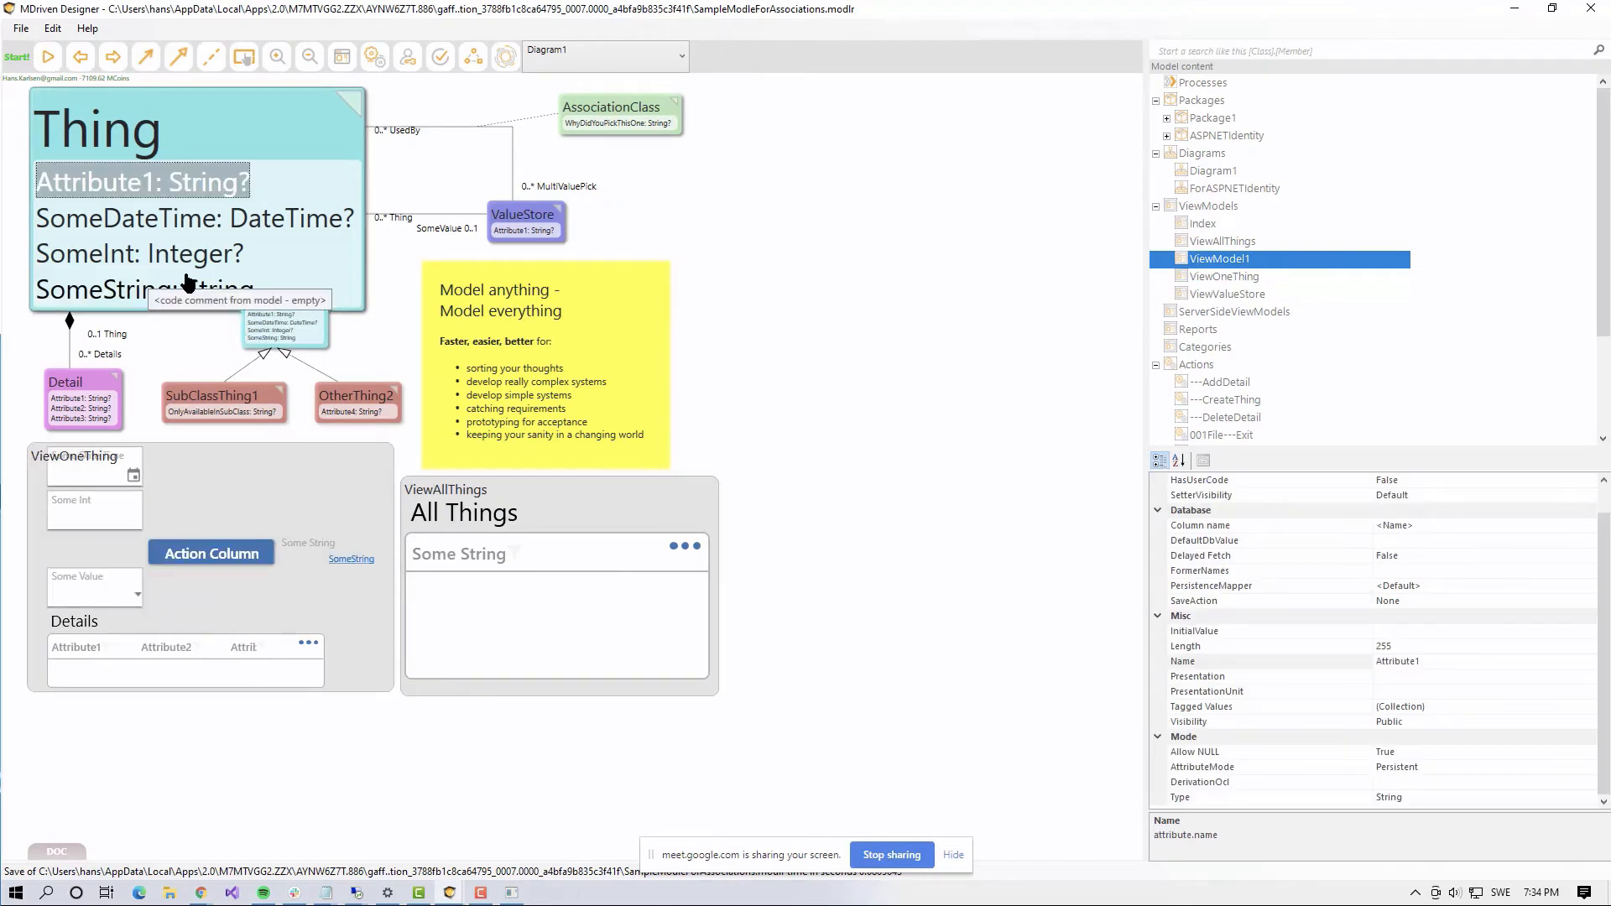
{"action": "key", "text": "Escape"}
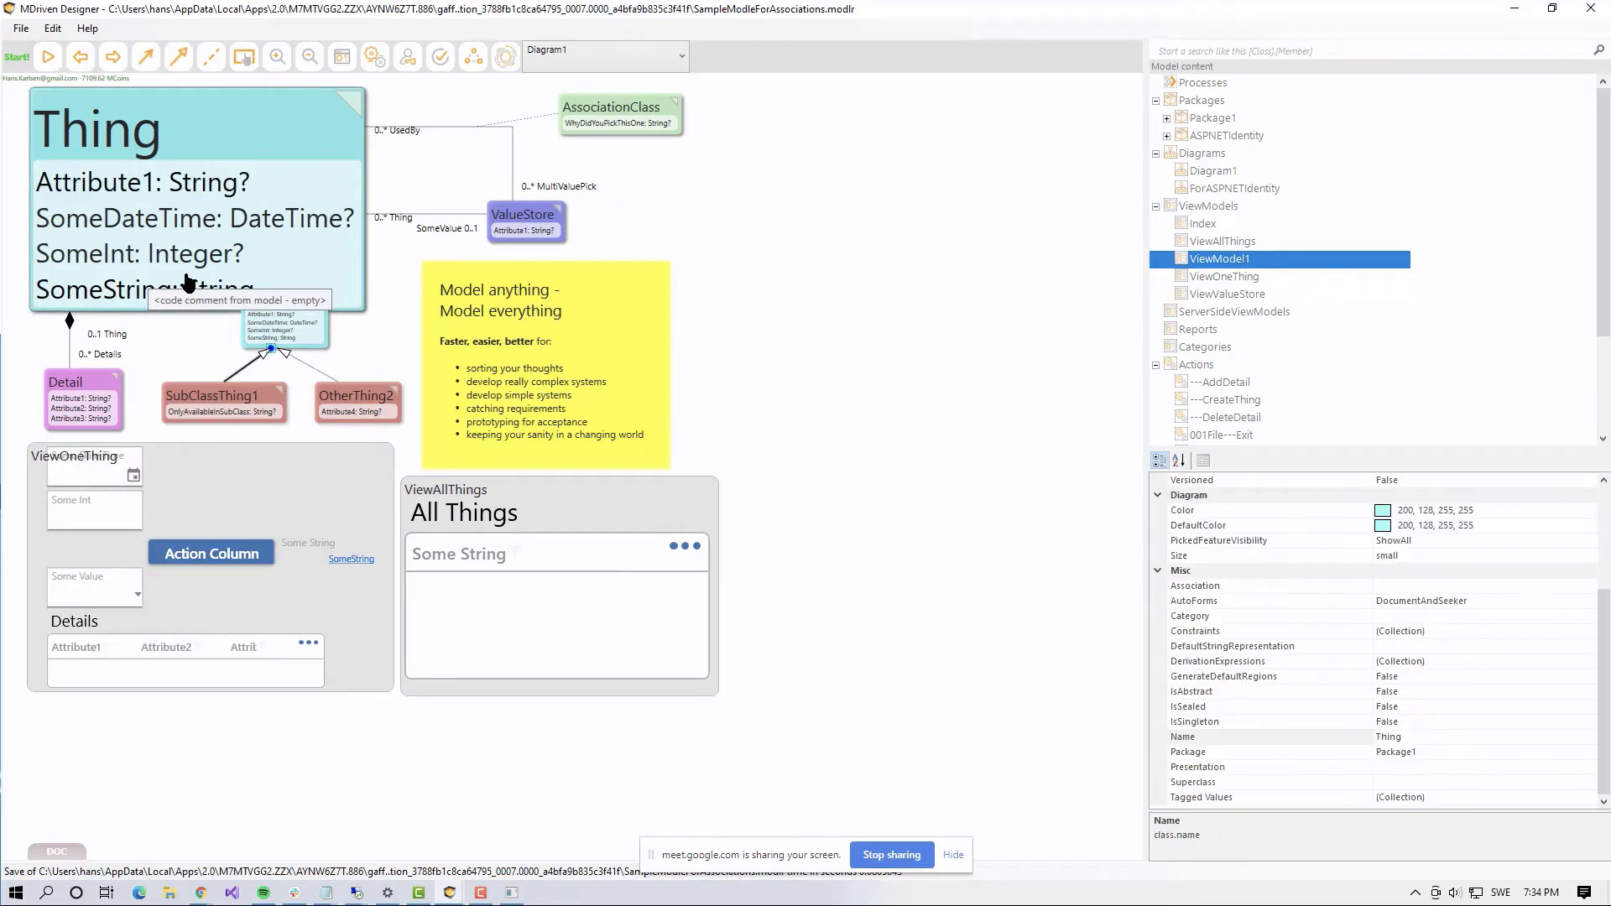
Step: Change the type of Attribute1 in the Thing class to Image
{"action": "left_click", "coordinate": [206, 191]}
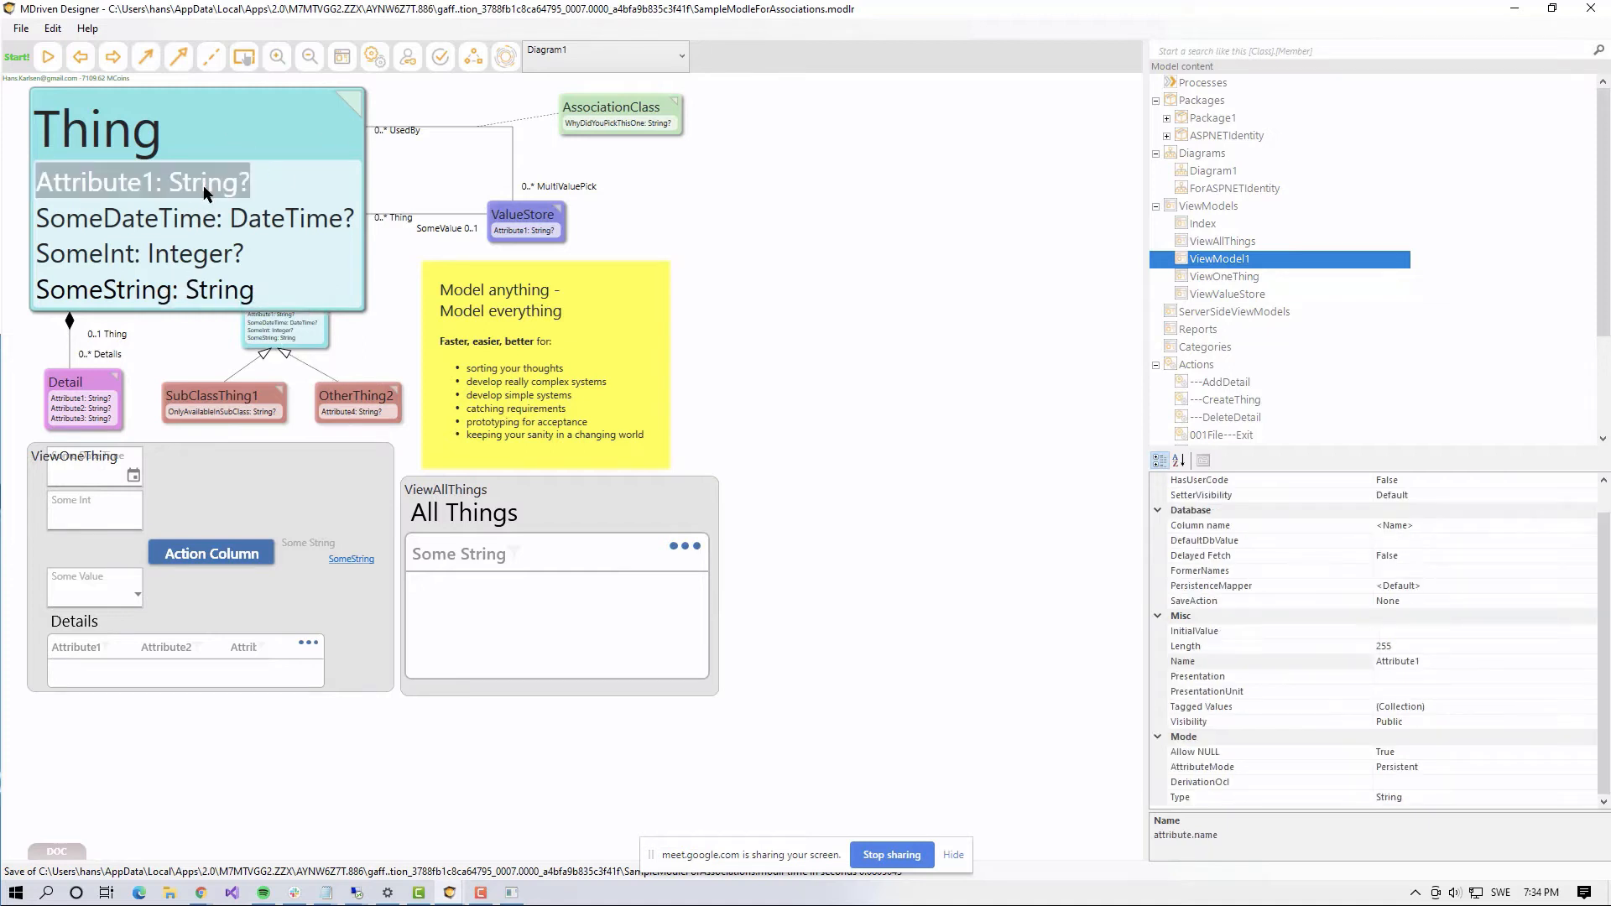
{"action": "left_click", "coordinate": [205, 191]}
{"action": "double_click", "coordinate": [210, 186]}
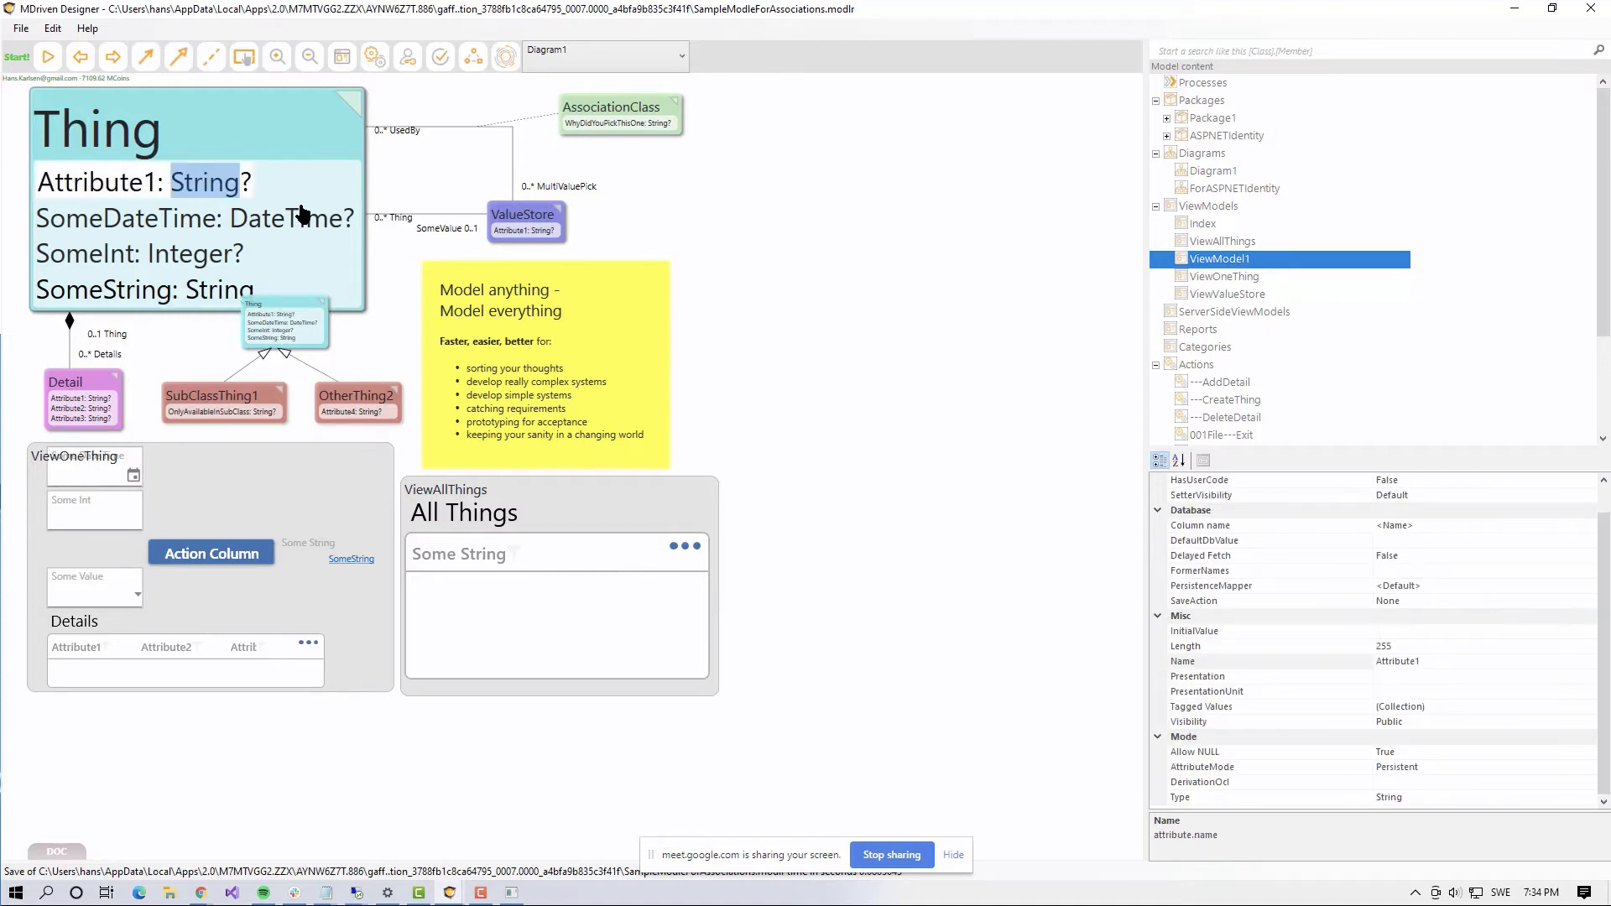
{"action": "type", "text": "Image"}
{"action": "key", "text": "Return"}
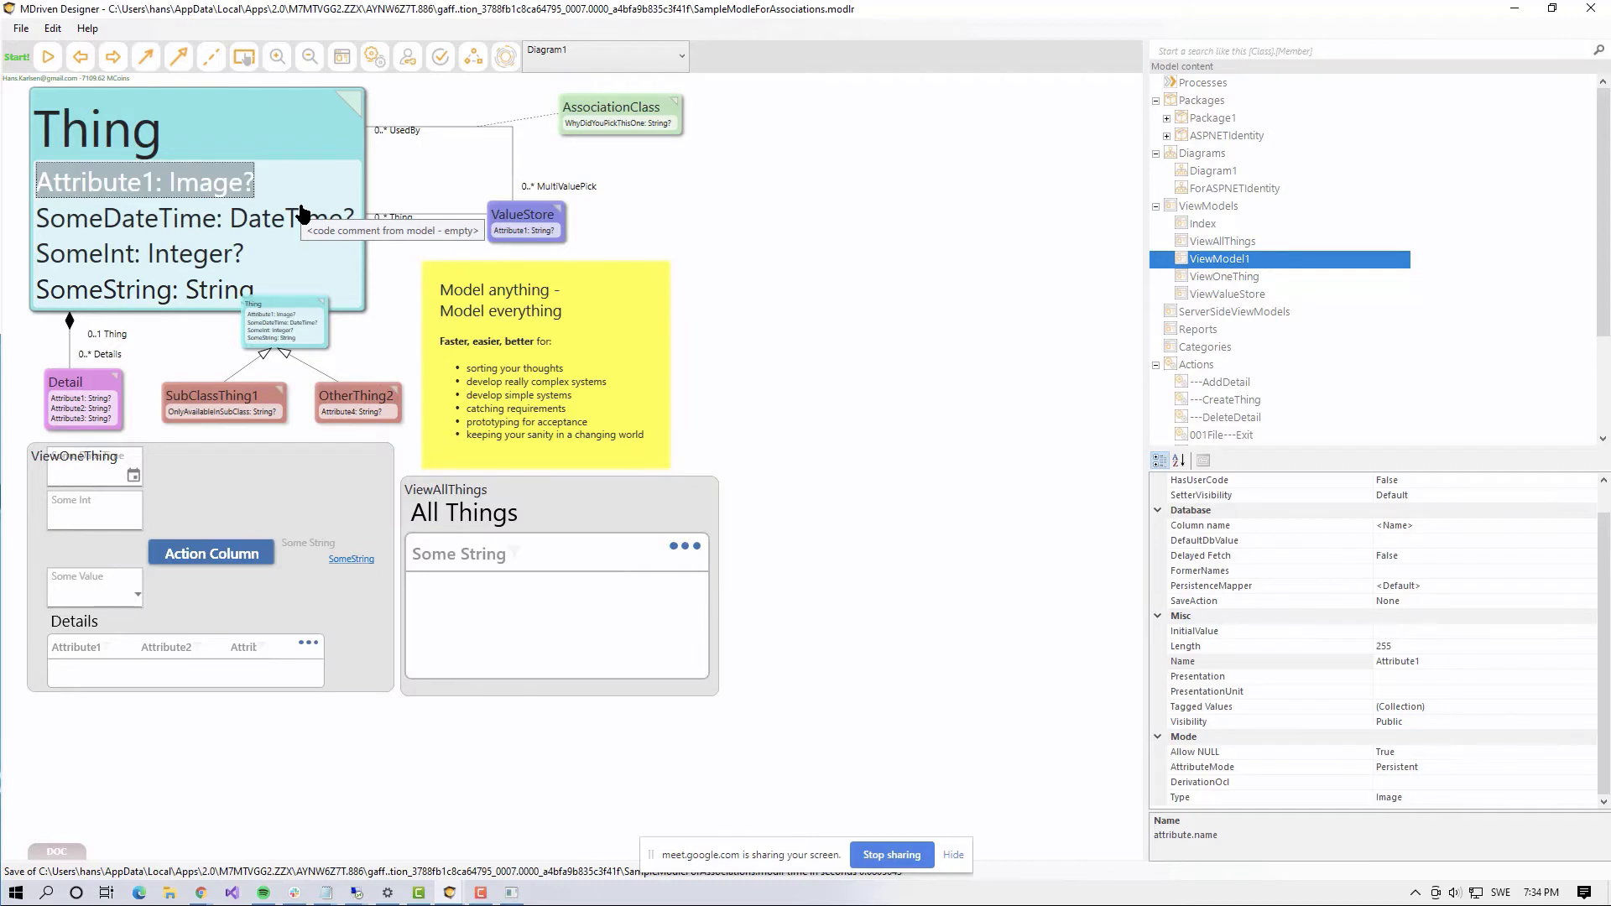
Step: Examine the code, database, and mode properties of Attribute1 in the Thing class
{"action": "left_click", "coordinate": [230, 186]}
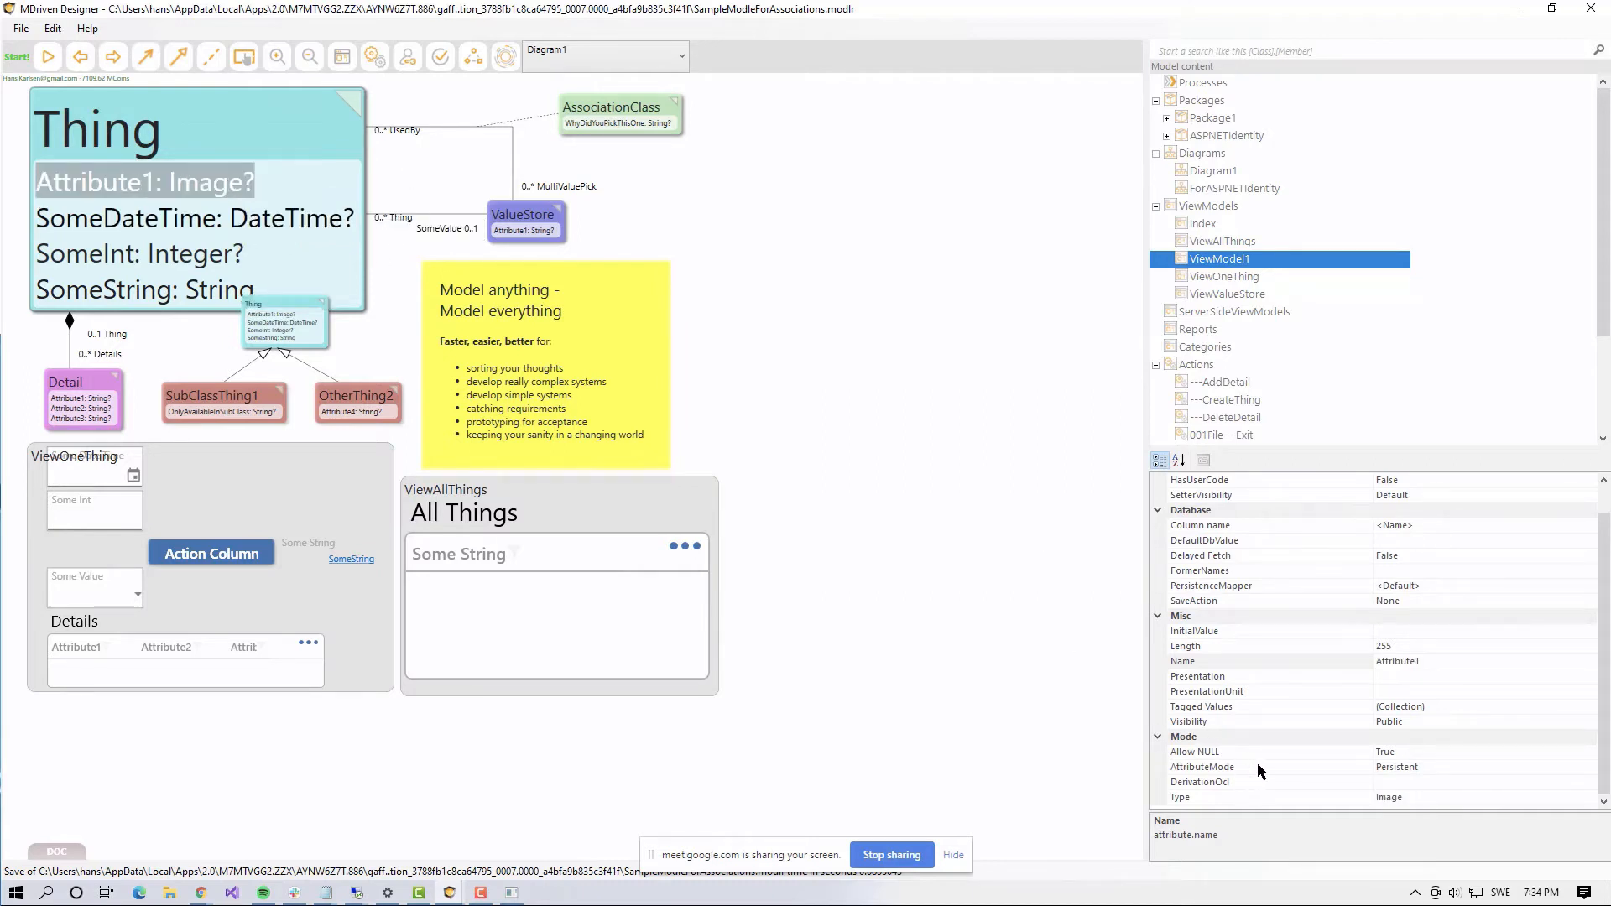
{"action": "scroll", "coordinate": [1248, 638], "scroll_direction": "up", "scroll_amount": 1}
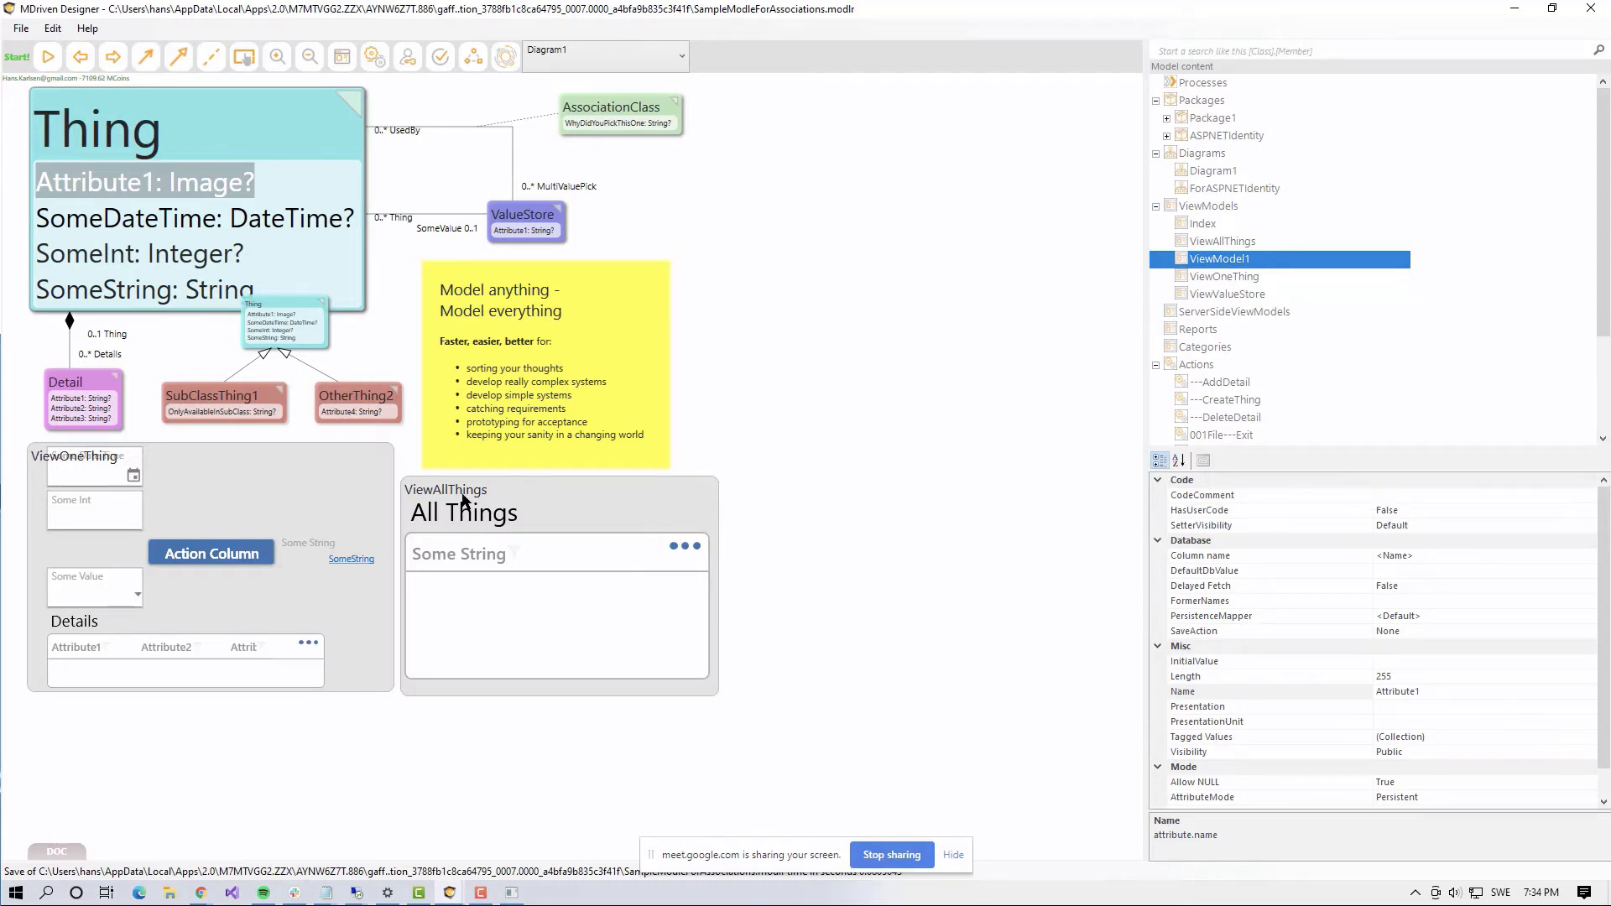
{"action": "left_click", "coordinate": [78, 220]}
{"action": "left_click", "coordinate": [99, 185]}
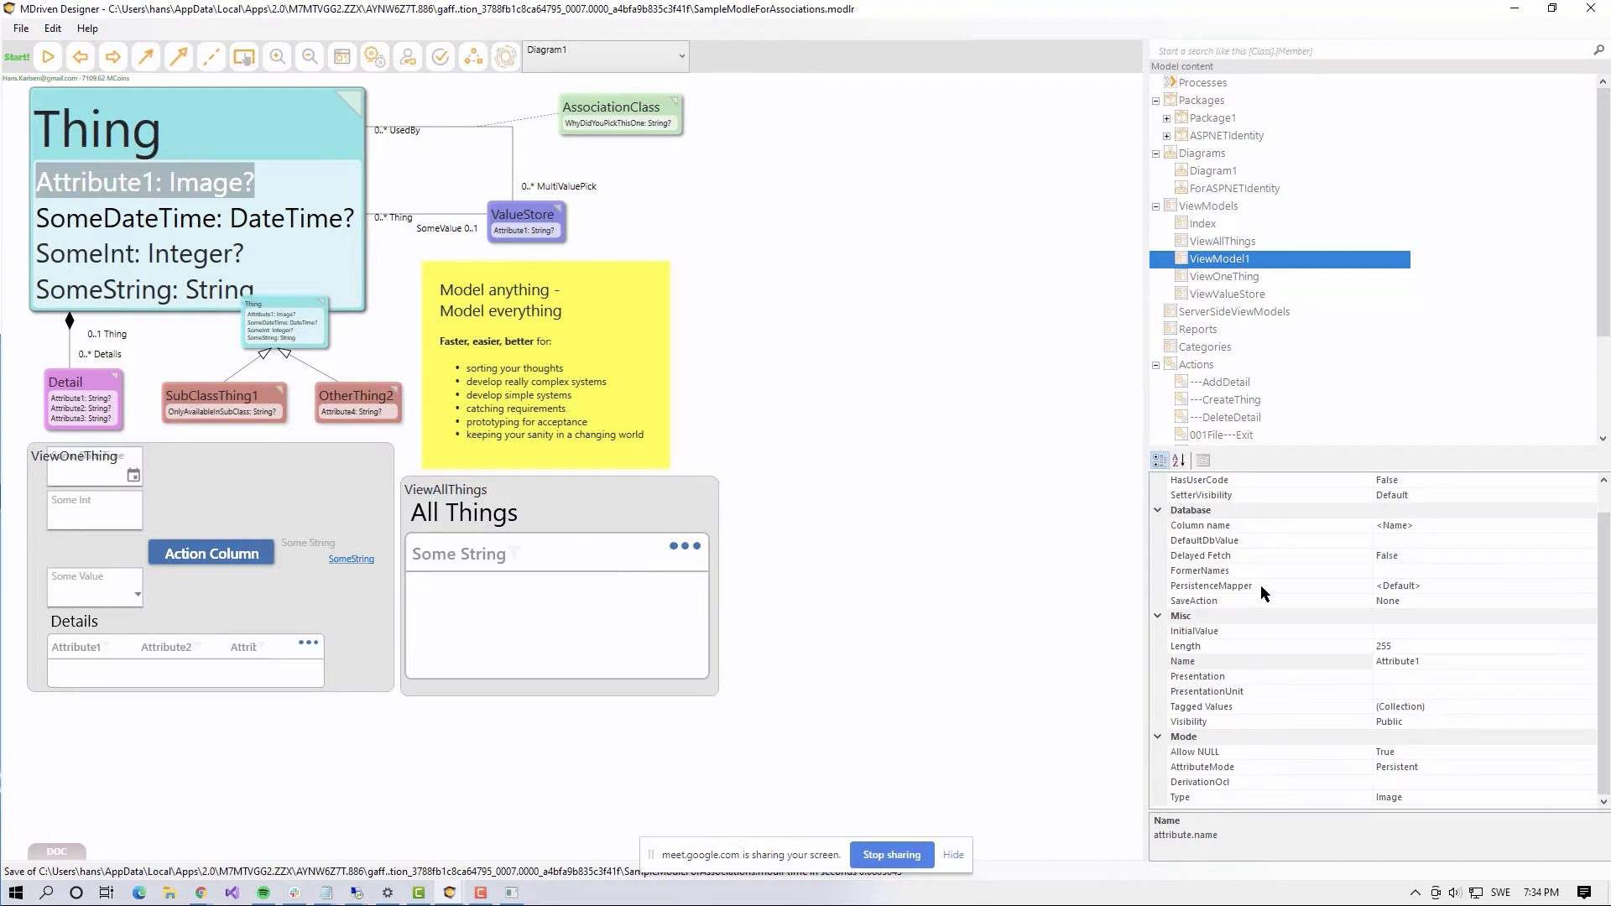
{"action": "scroll", "coordinate": [1261, 583], "scroll_direction": "up", "scroll_amount": 1}
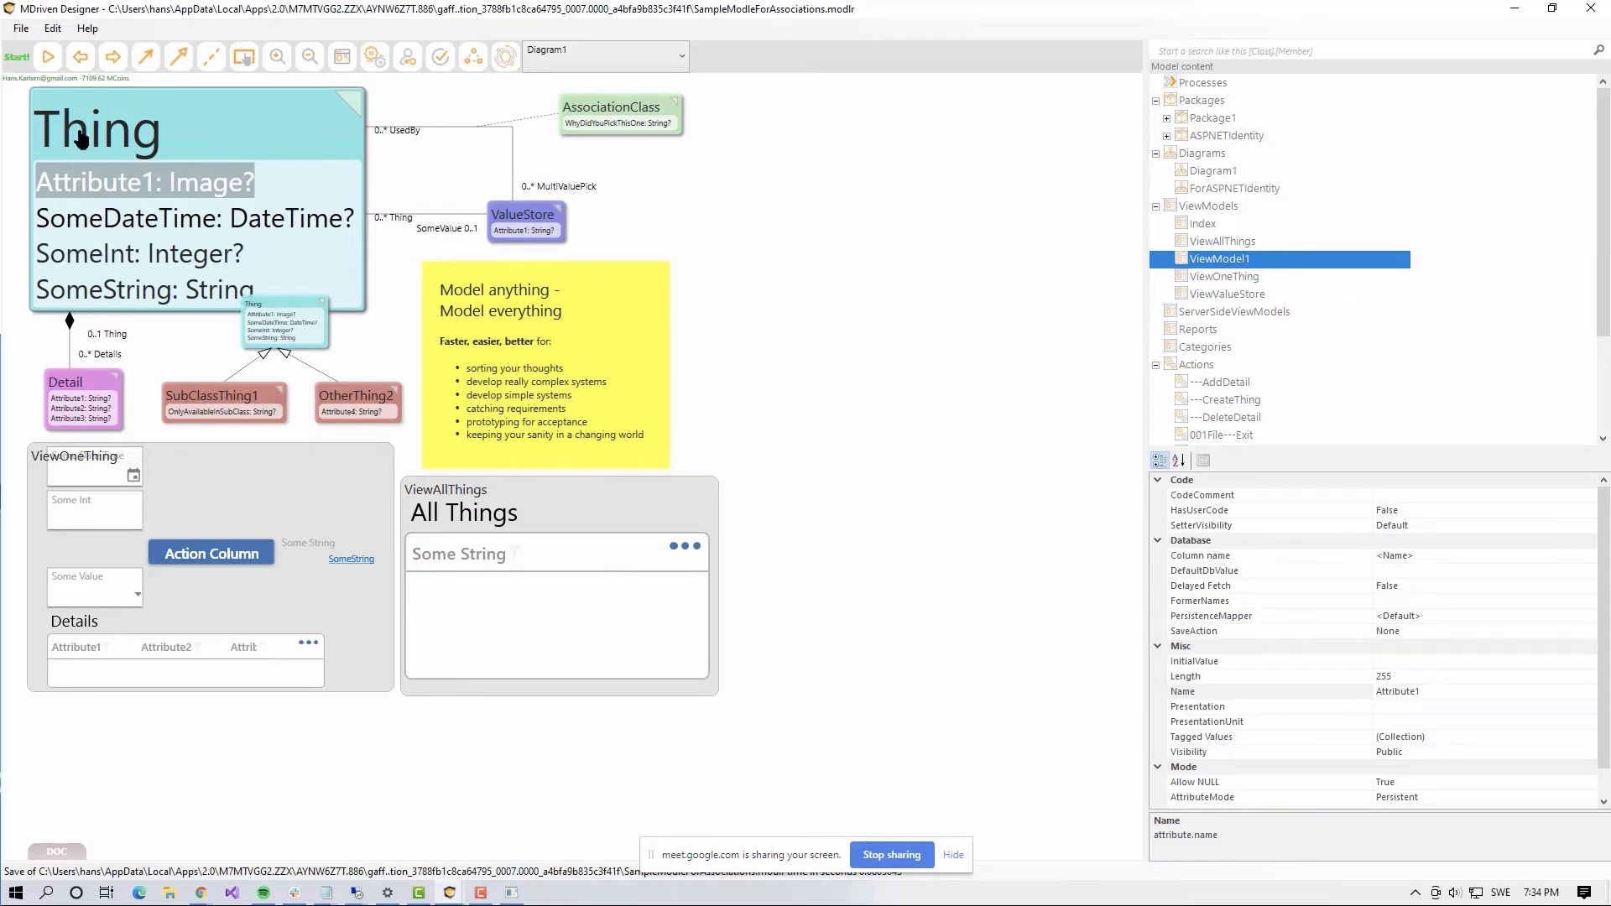
{"action": "left_click", "coordinate": [196, 181]}
{"action": "left_click", "coordinate": [195, 181]}
{"action": "double_click", "coordinate": [196, 181]}
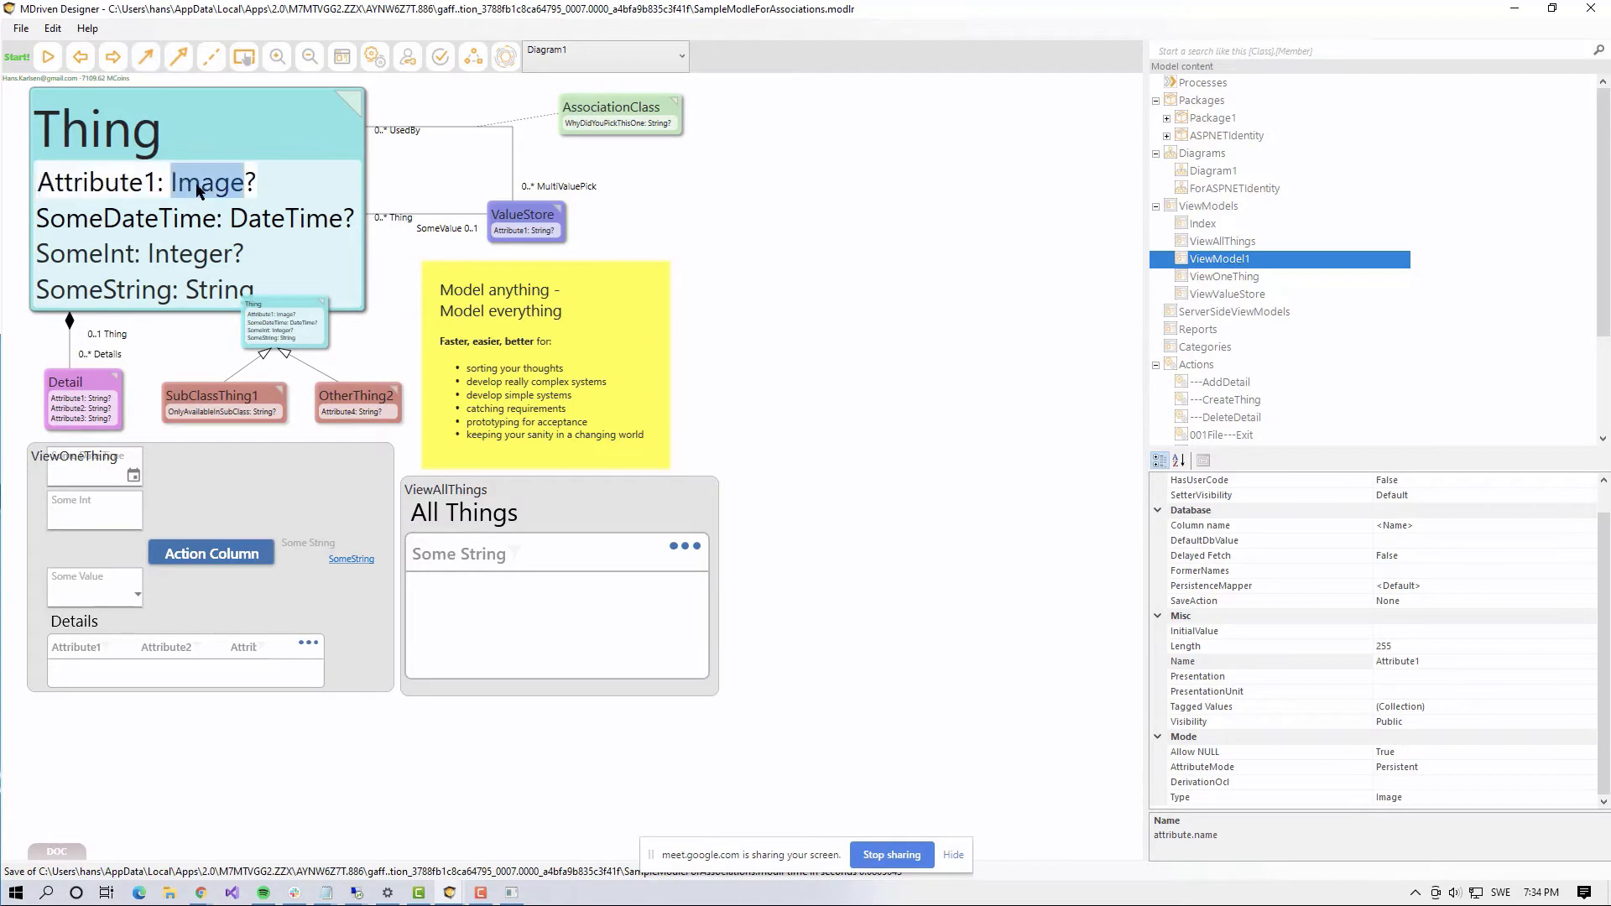
{"action": "left_click", "coordinate": [123, 181]}
{"action": "left_click", "coordinate": [137, 210]}
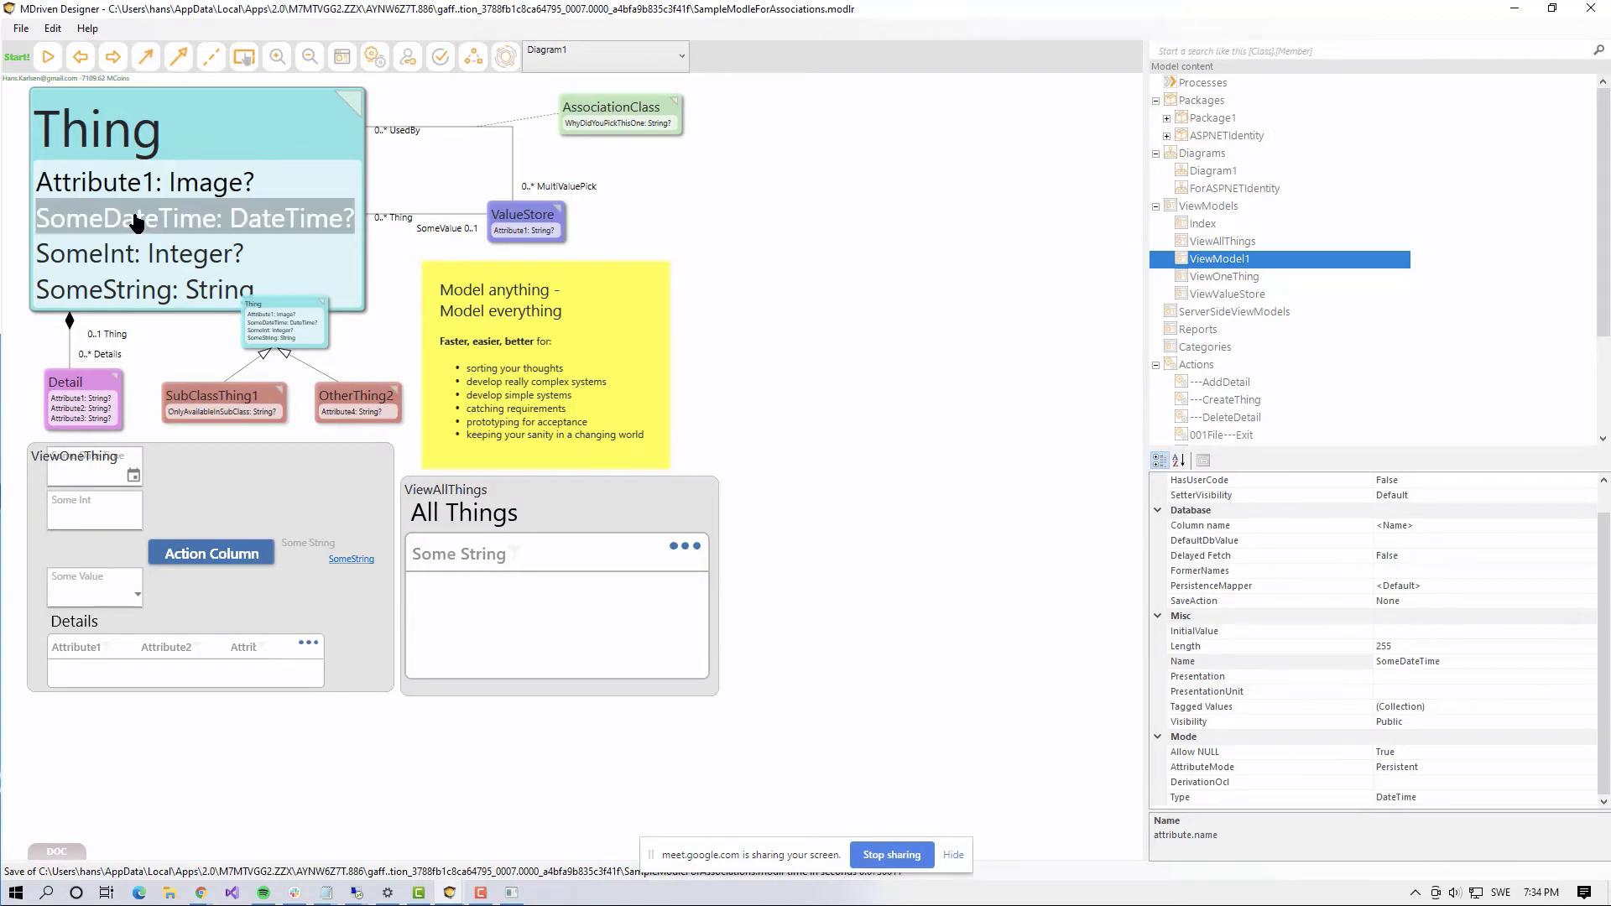
Step: Switch to the ViewModel Editor, add the Attribute1 : Image column to ViewOneThing, and place it above Some String at column 4, row 0
{"action": "key", "text": "alt+Tab"}
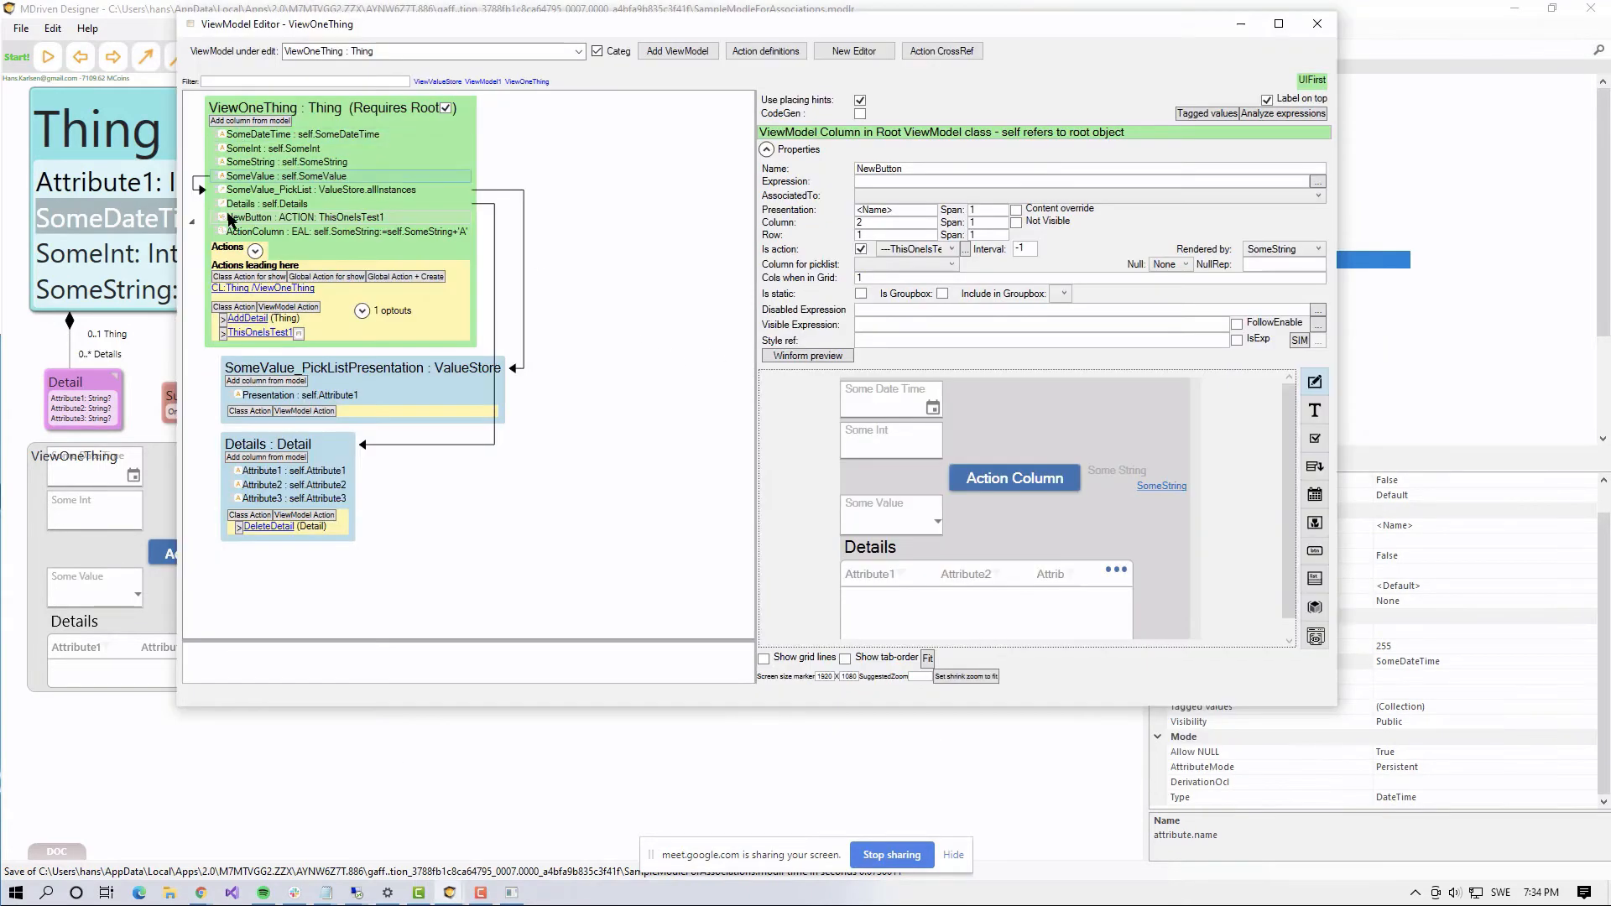
{"action": "right_click", "coordinate": [262, 233]}
{"action": "mouse_move", "coordinate": [362, 294]}
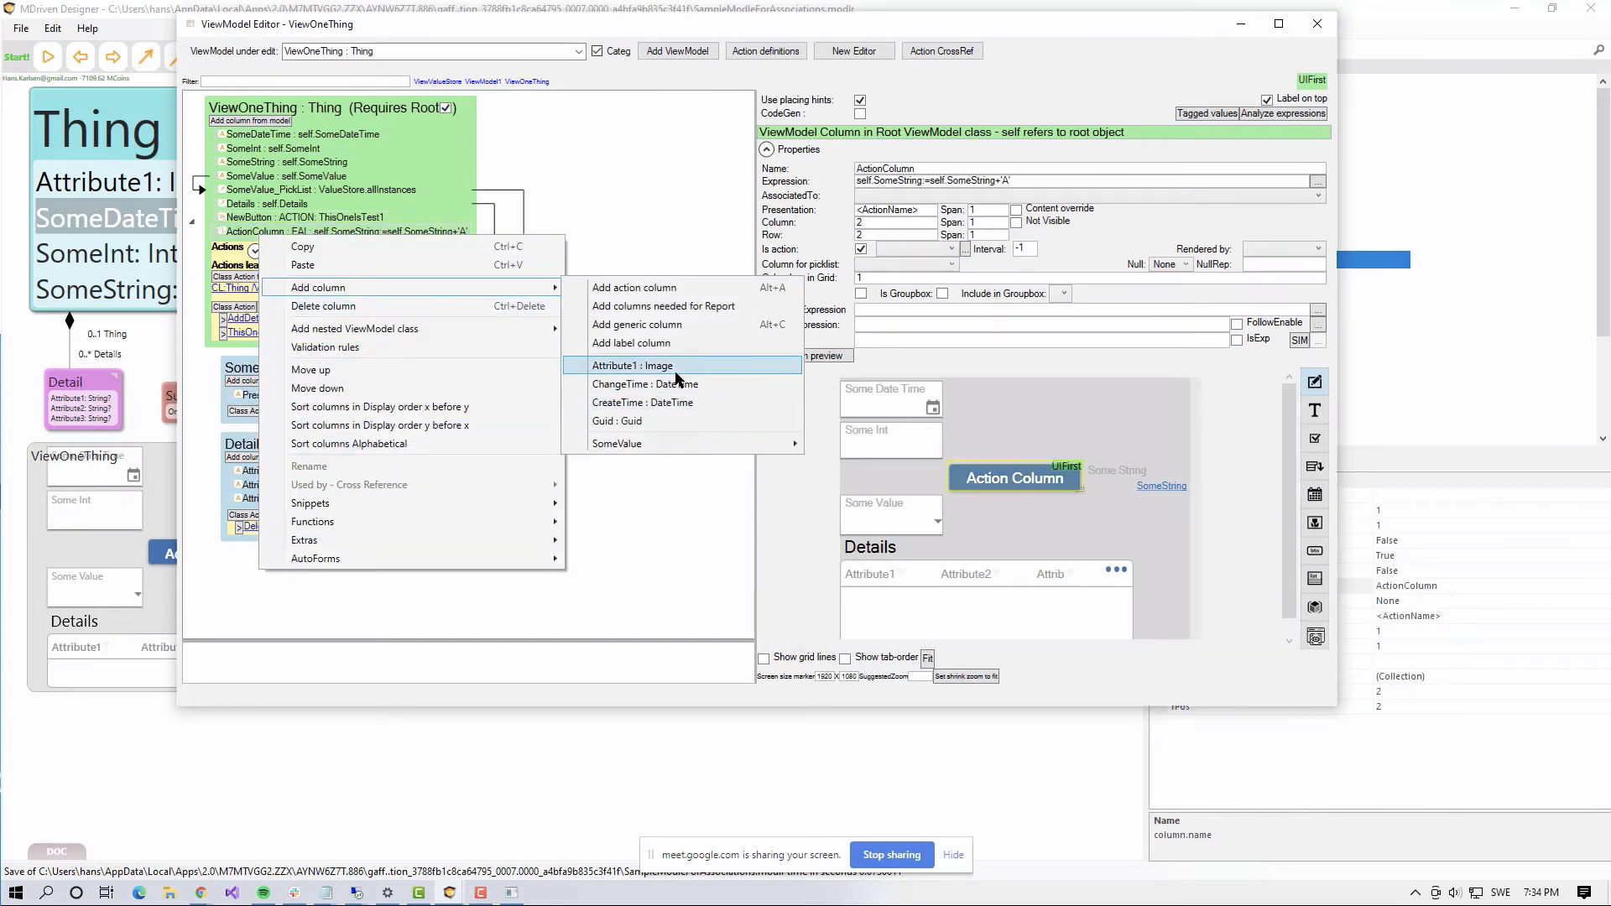
{"action": "left_click", "coordinate": [675, 368]}
{"action": "left_click_drag", "start_coordinate": [875, 561], "coordinate": [1176, 453]}
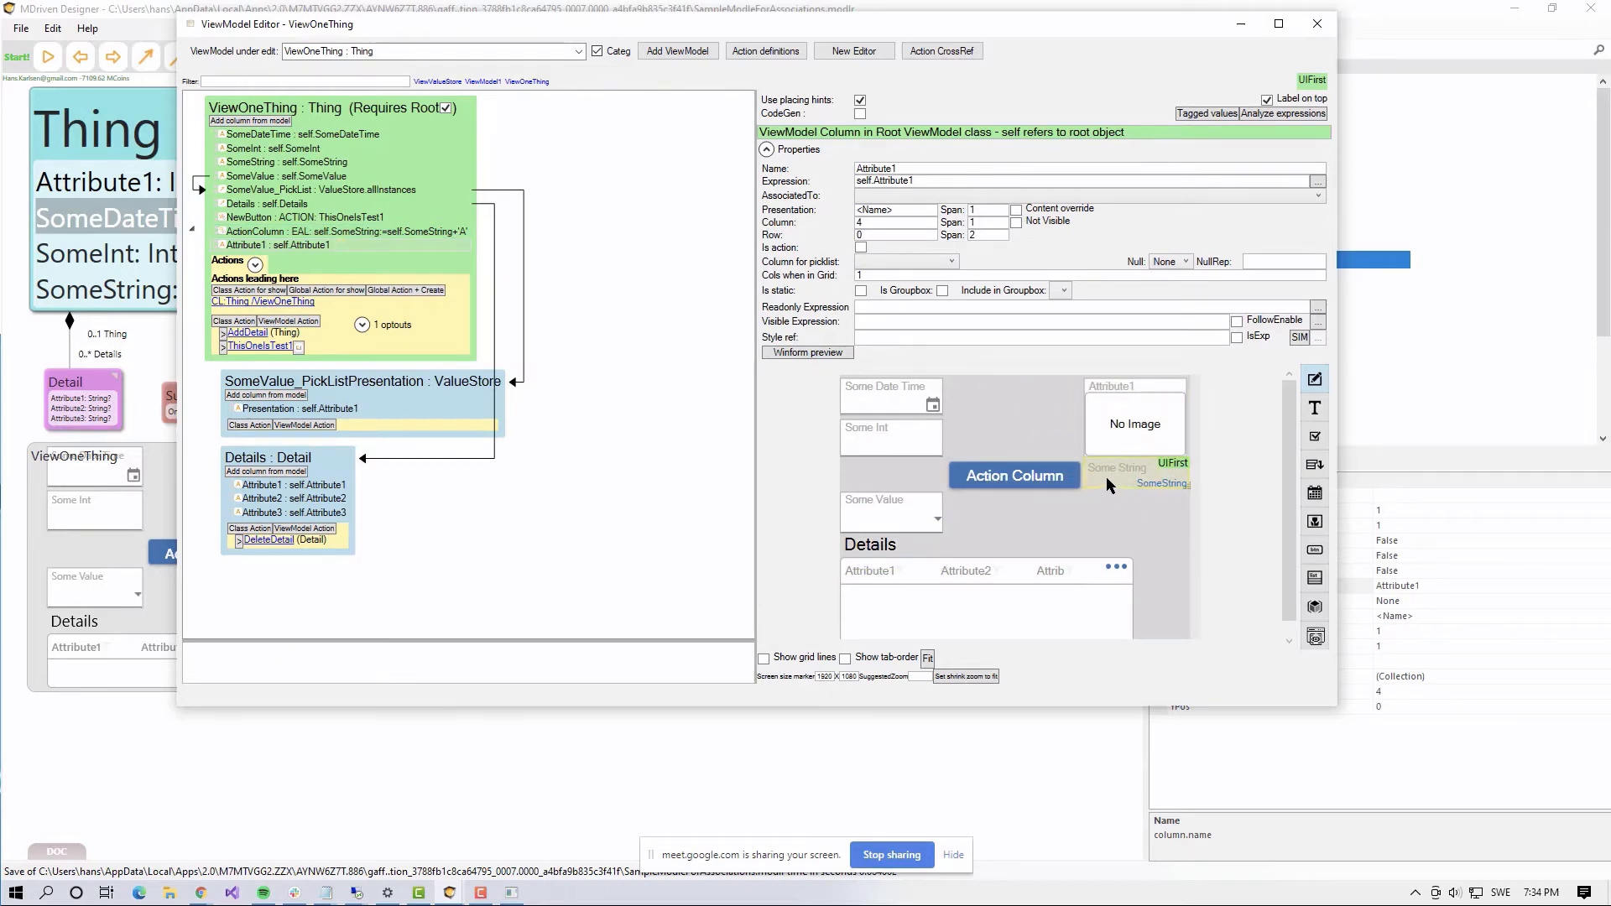
Step: Switch to WECPOF and refresh its model to load the changed ViewOneThing layout
{"action": "key", "text": "alt+Tab"}
{"action": "key", "text": "alt+Tab"}
{"action": "key", "text": "alt+Tab"}
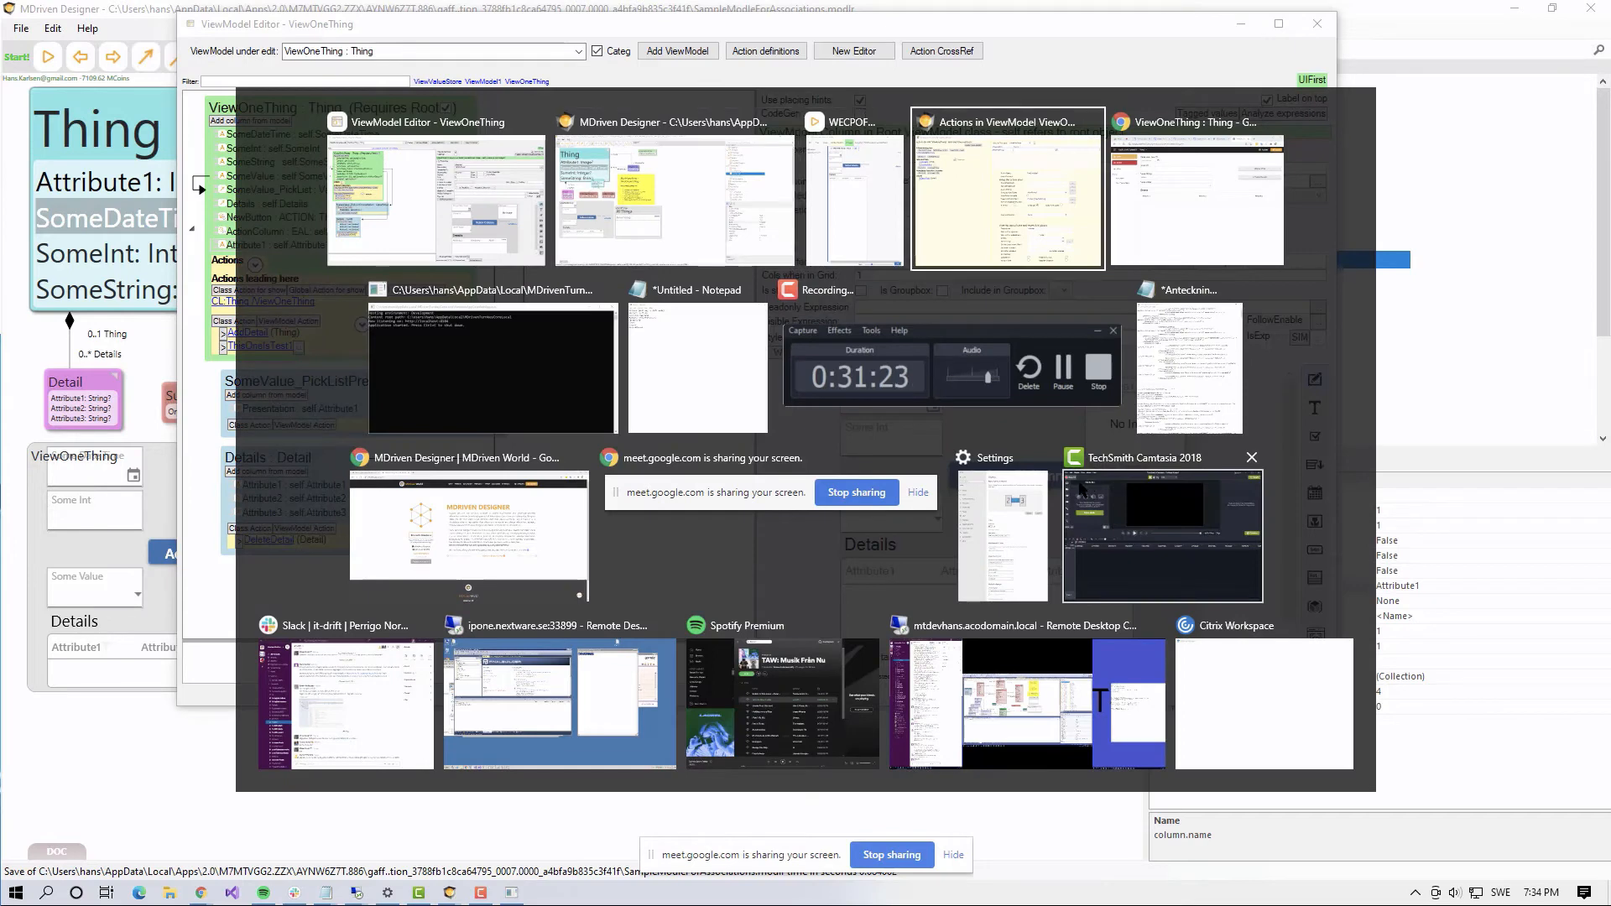
{"action": "left_click", "coordinate": [851, 193]}
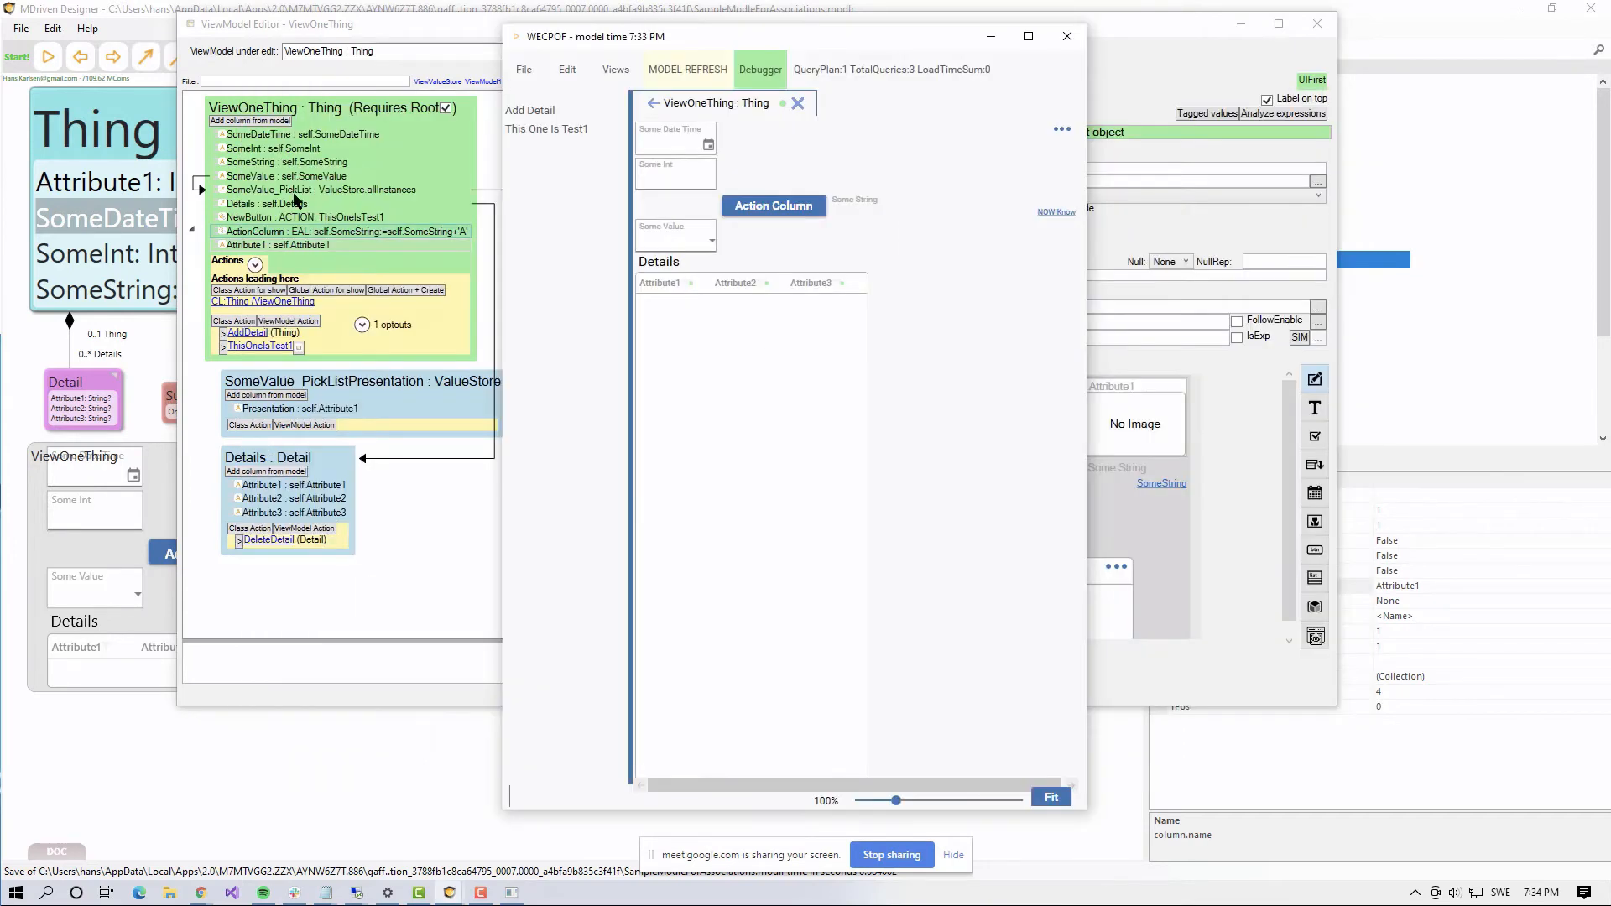
{"action": "left_click", "coordinate": [703, 78]}
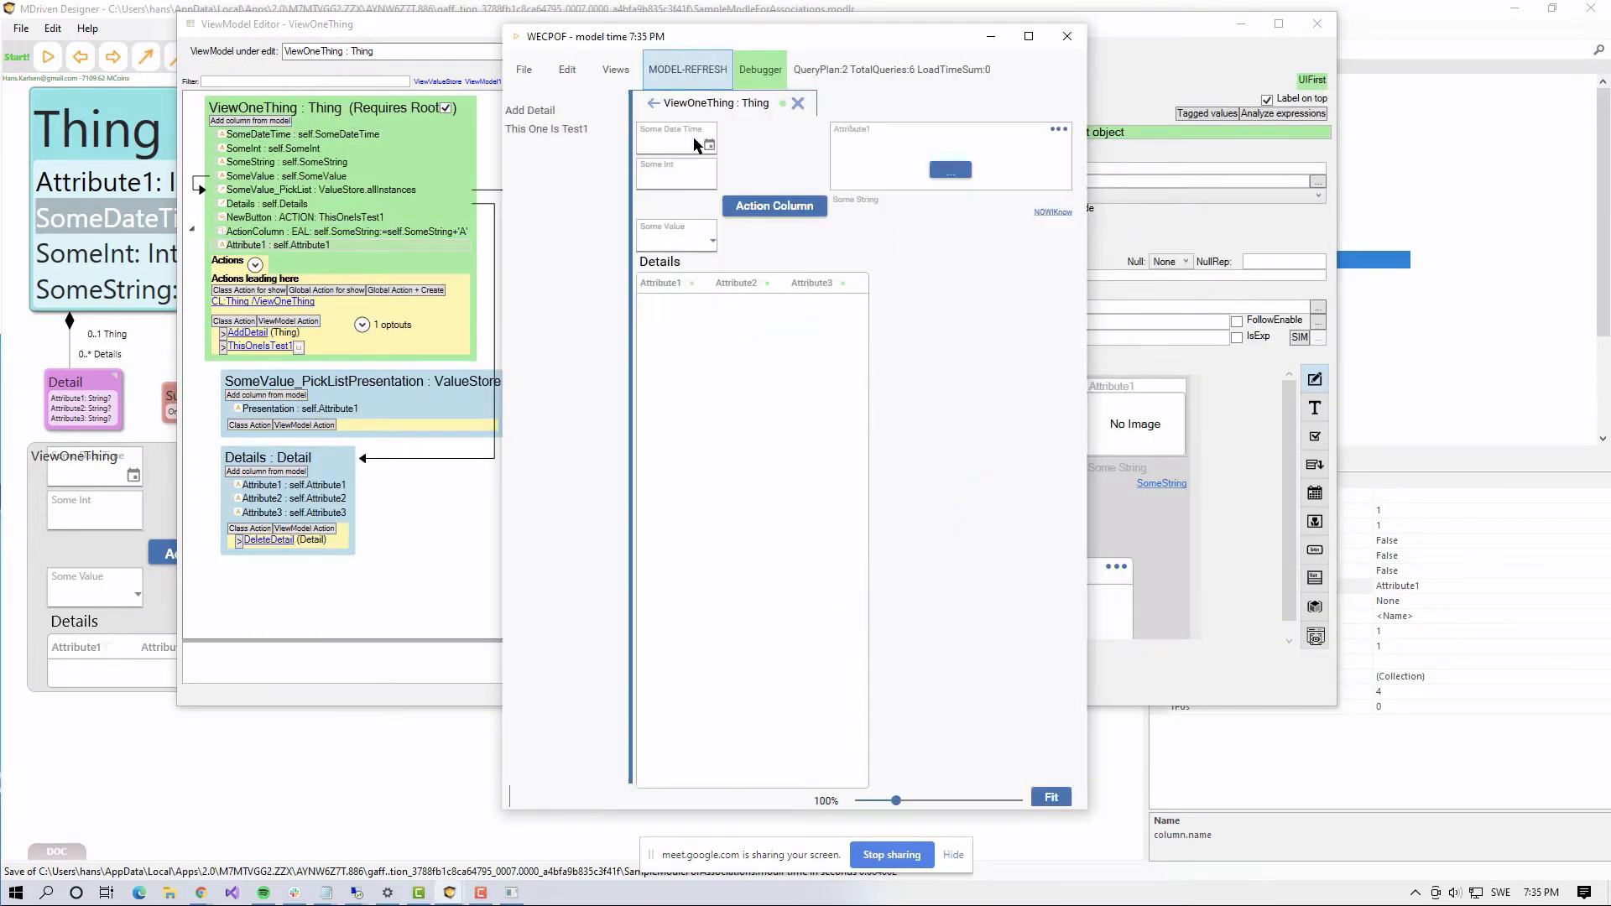
Step: Load GetVMImage.jpg from C:\temp into the Thing's Attribute1 image field and widen the WECPOF window
{"action": "left_click", "coordinate": [957, 181]}
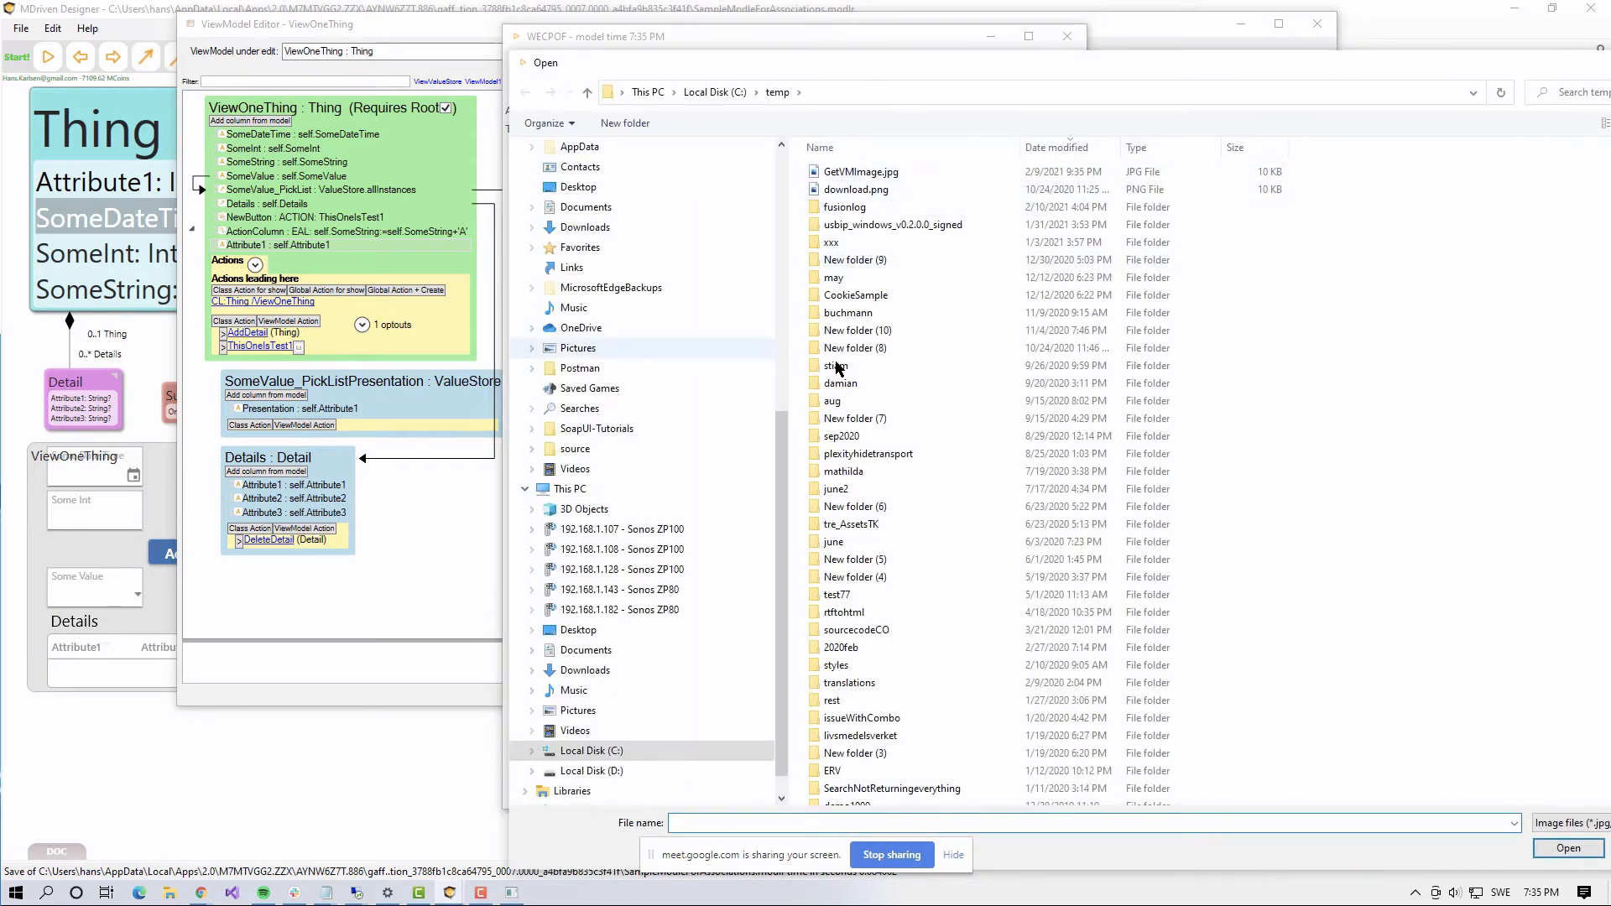
{"action": "double_click", "coordinate": [855, 172]}
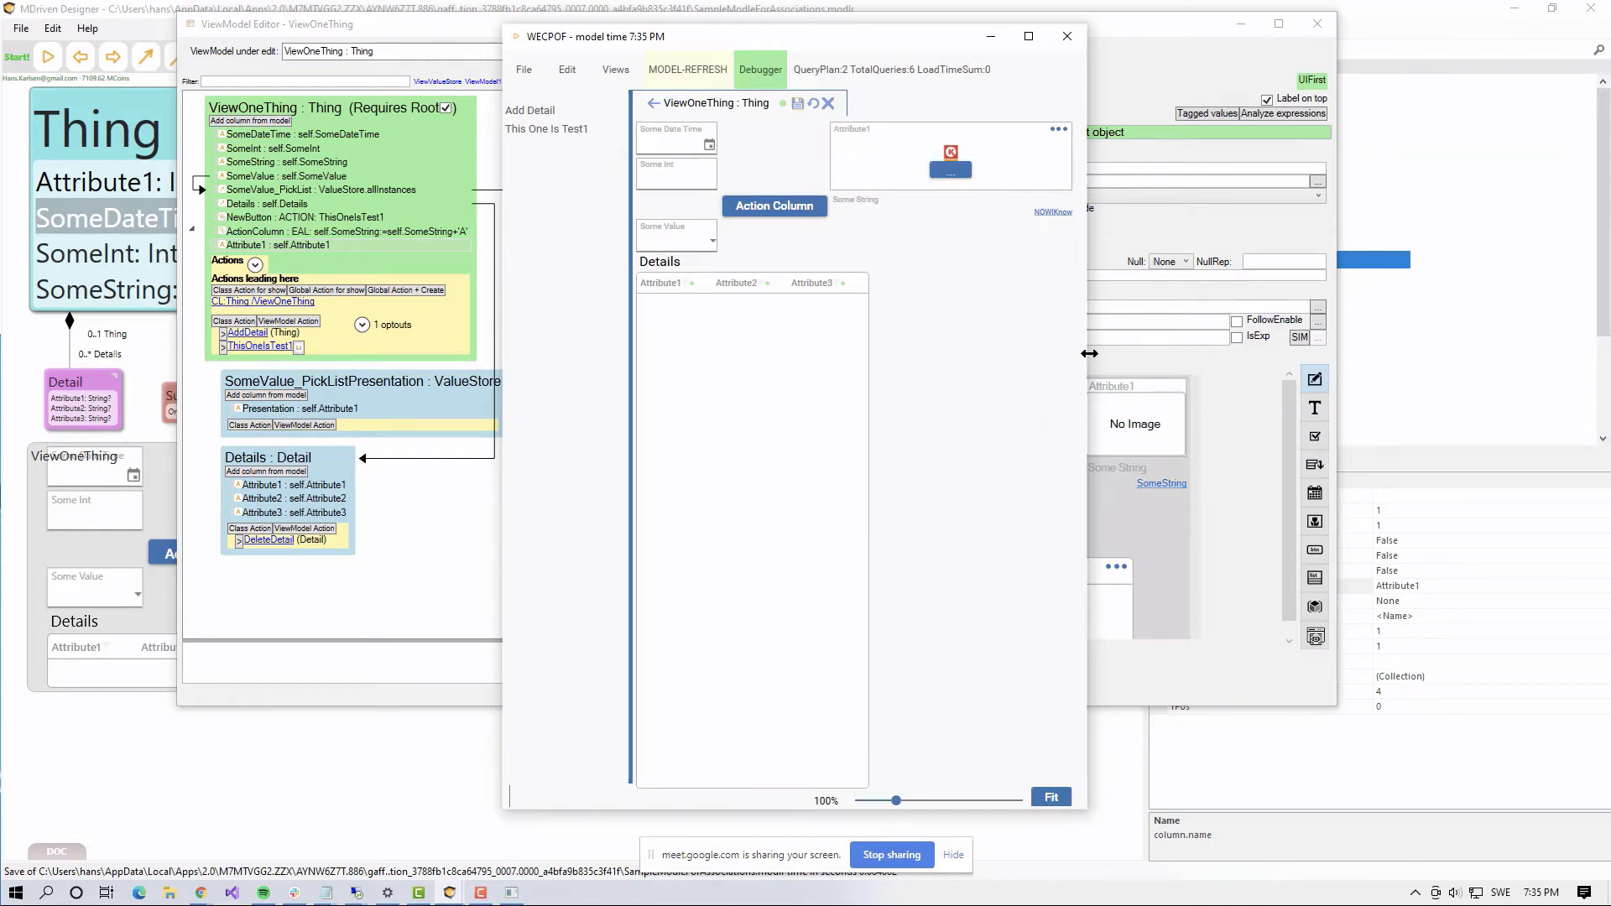
{"action": "left_click_drag", "start_coordinate": [1087, 370], "coordinate": [1365, 336]}
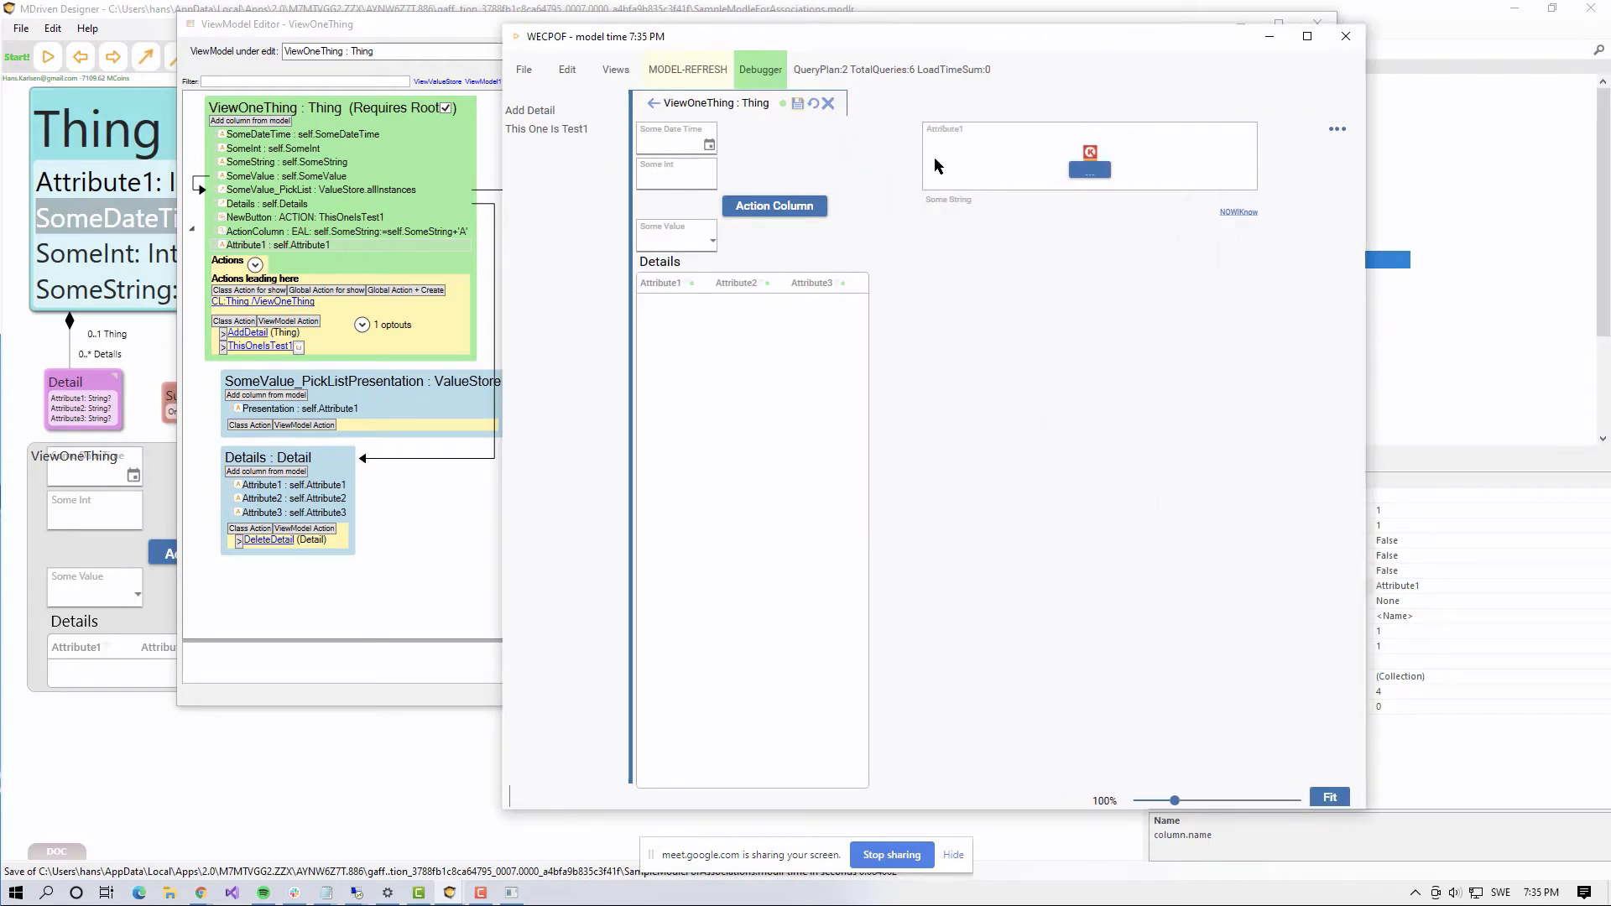
Step: Return to the ViewModel Editor and set the Readonly Expression of the Attribute1 column to true
{"action": "key", "text": "alt+Tab"}
{"action": "key", "text": "Tab"}
{"action": "key", "text": "Tab"}
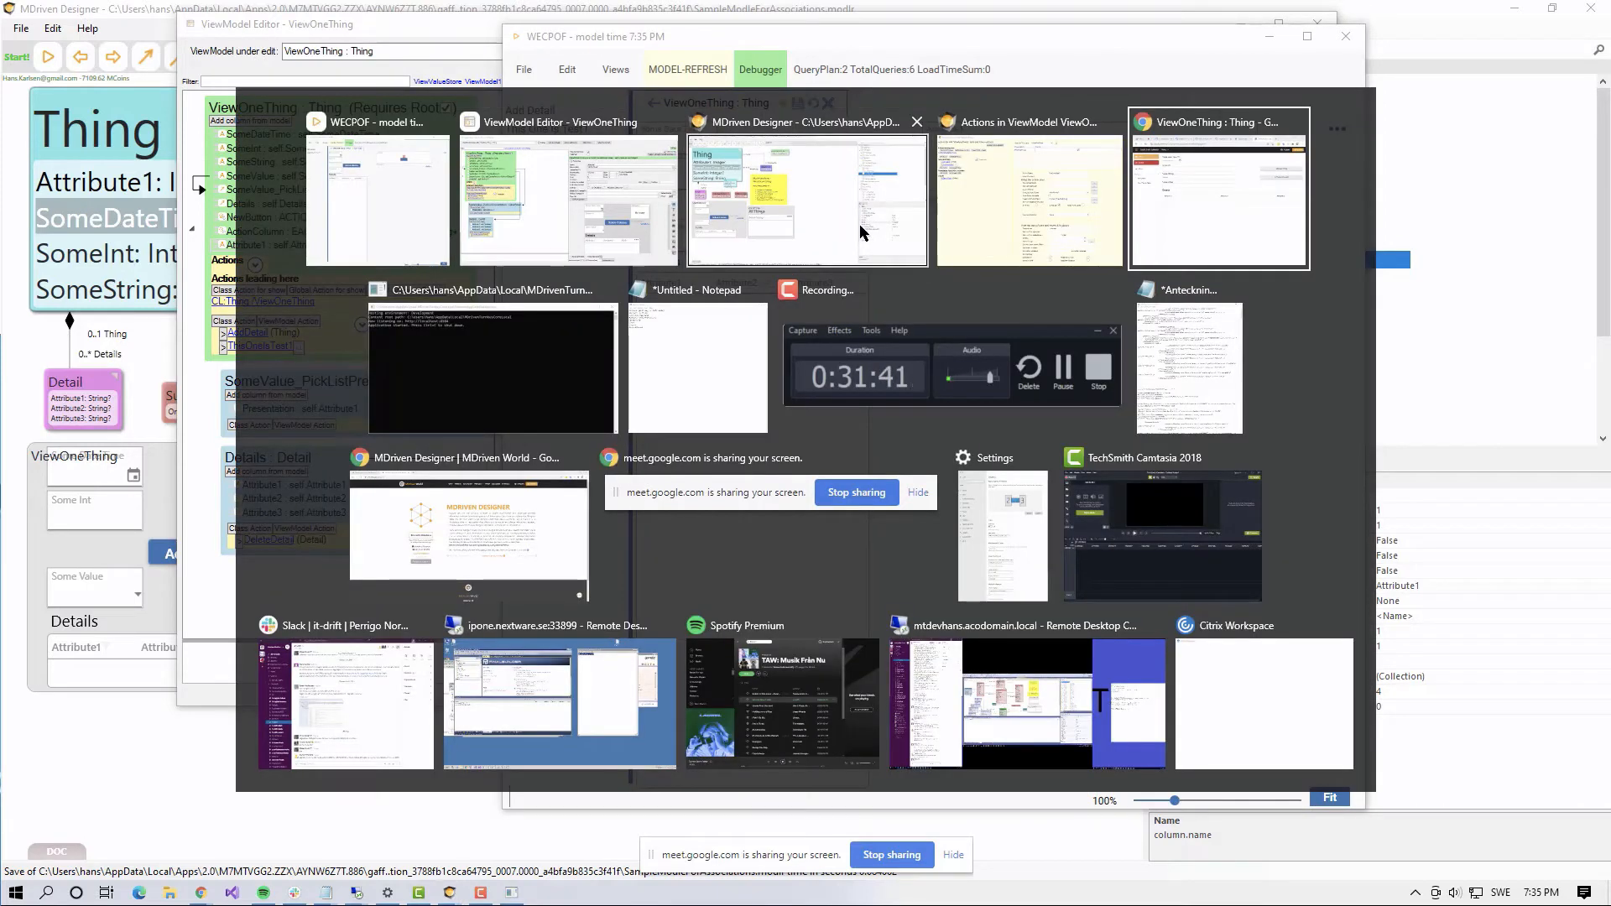
{"action": "key", "text": "alt+shift+Tab"}
{"action": "key", "text": "alt+shift+Tab"}
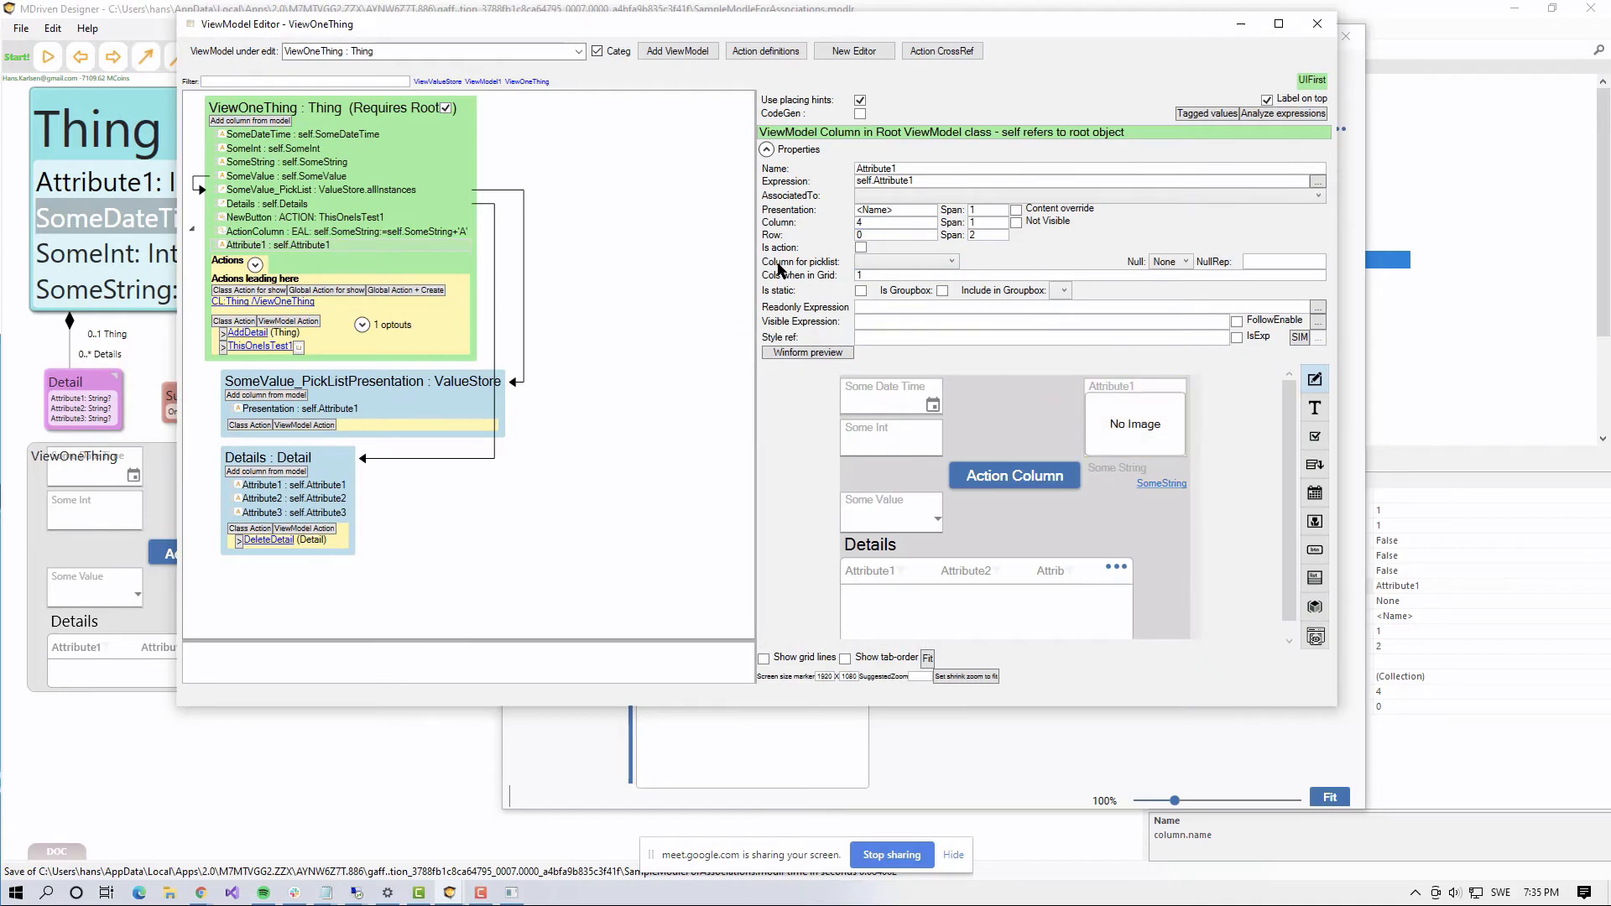
{"action": "left_click", "coordinate": [877, 307]}
{"action": "type", "text": "re"}
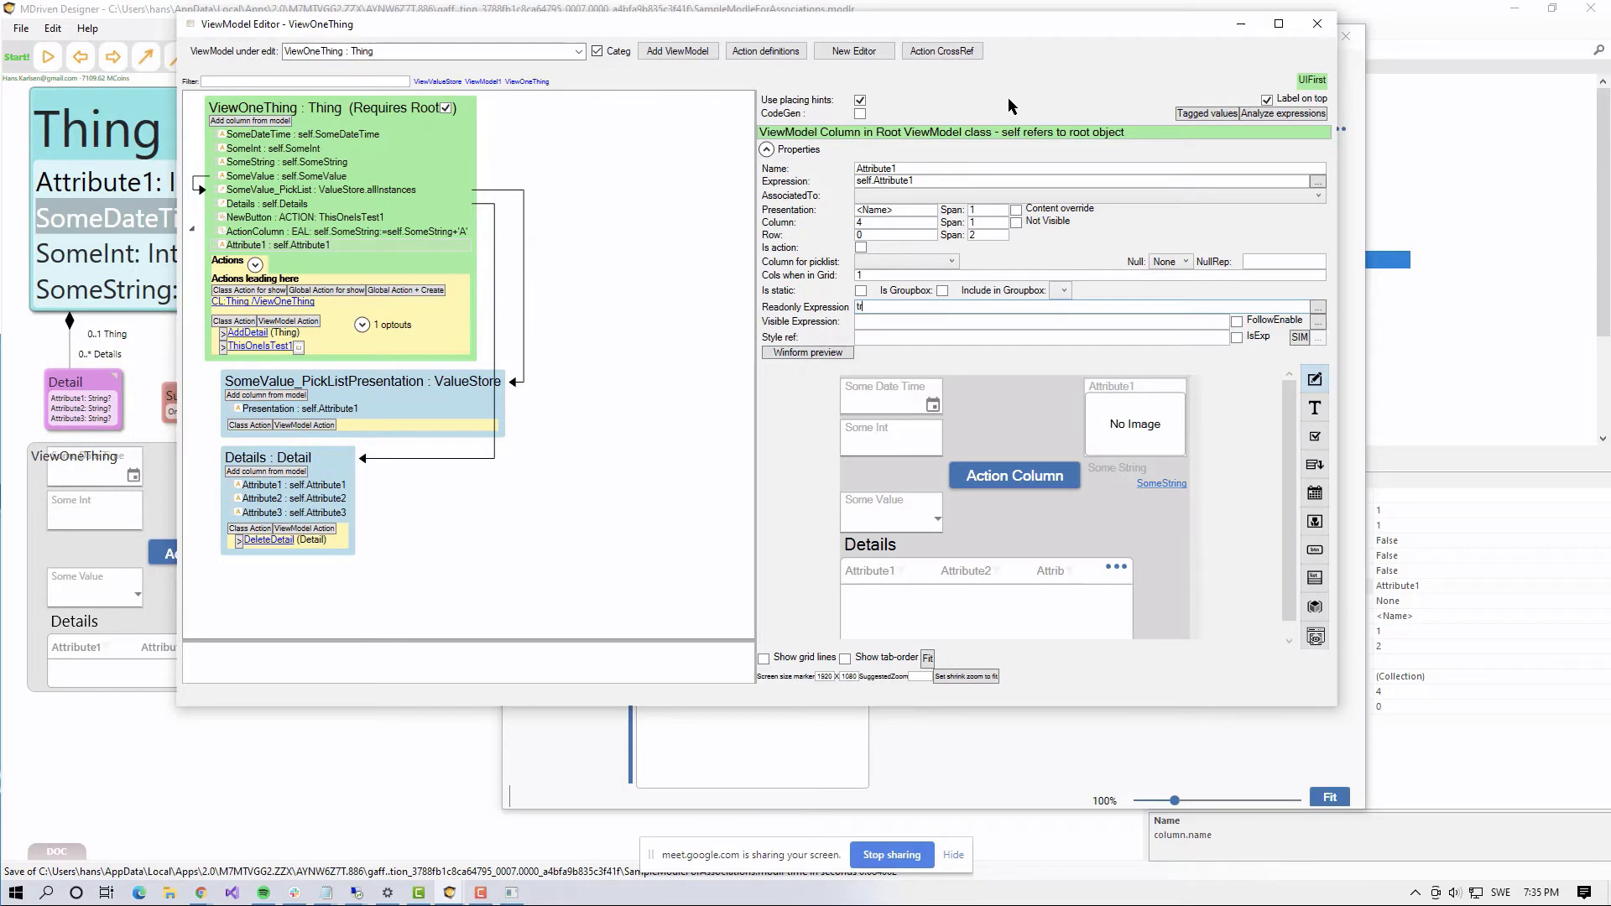
{"action": "type", "text": "ue"}
{"action": "key", "text": "Tab"}
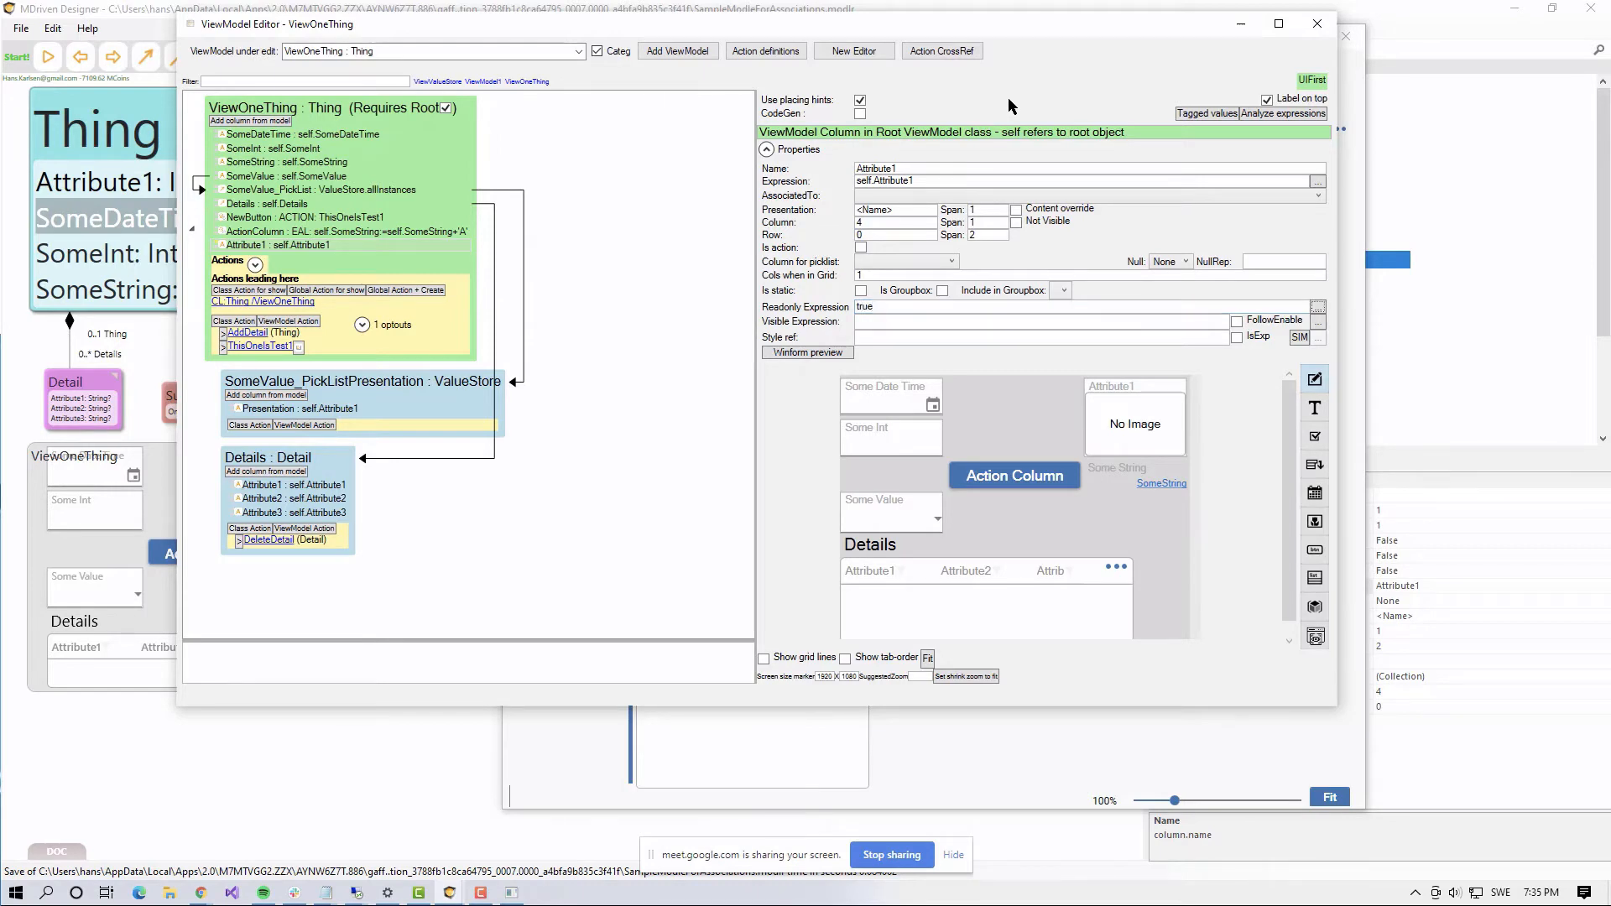
Step: Switch to WECPOF, save the Thing's changes, and refresh the model
{"action": "key", "text": "alt+Tab"}
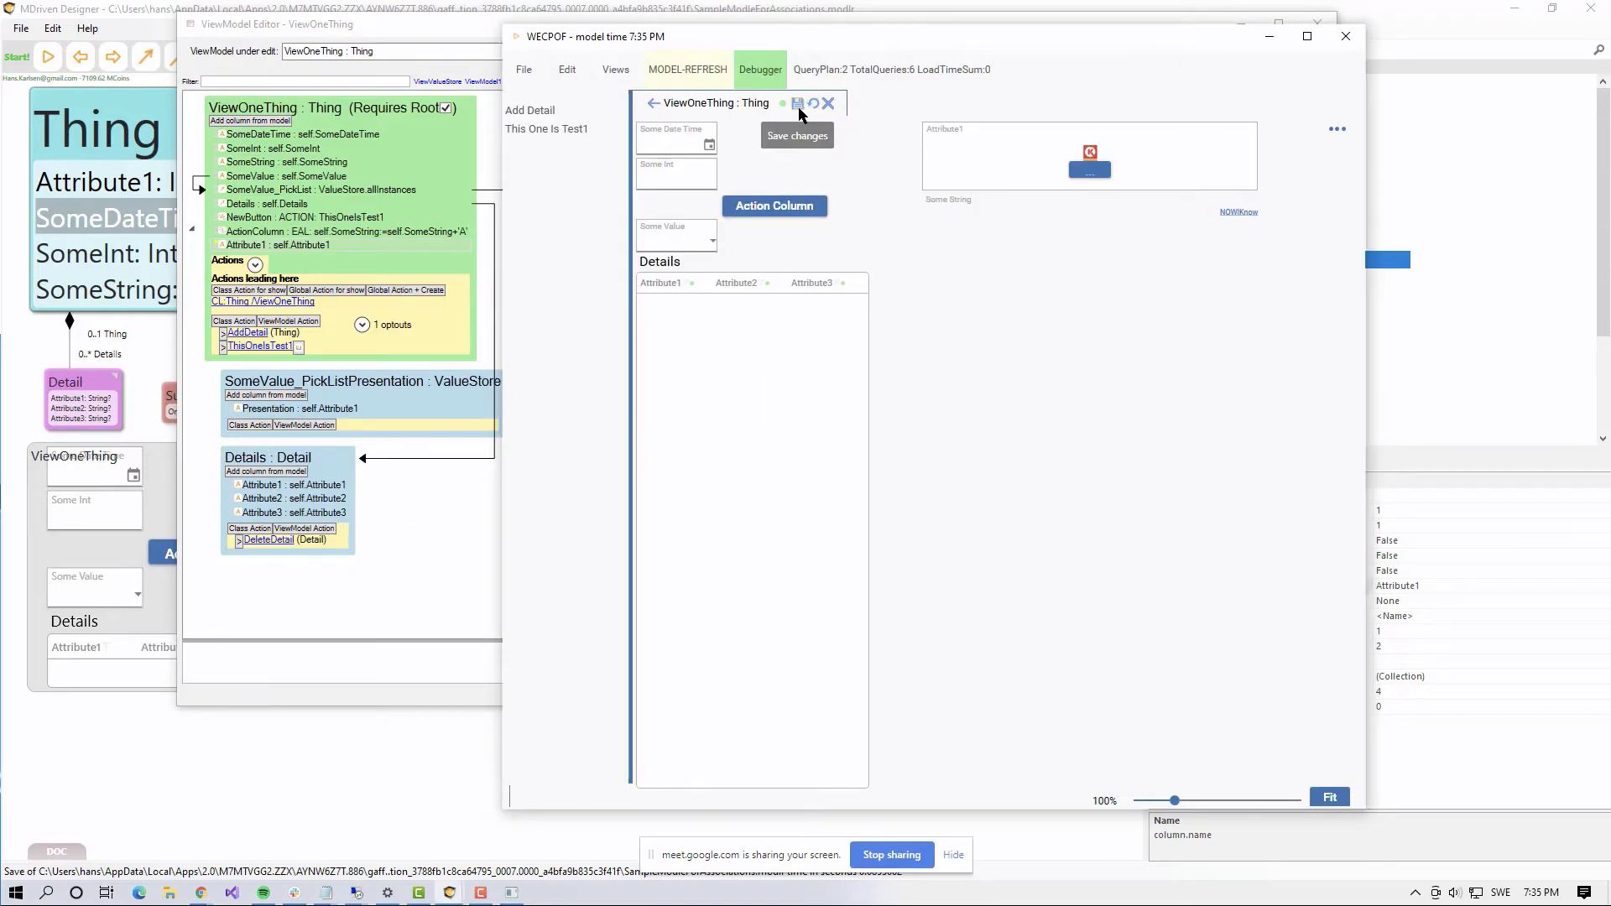
{"action": "left_click", "coordinate": [798, 105]}
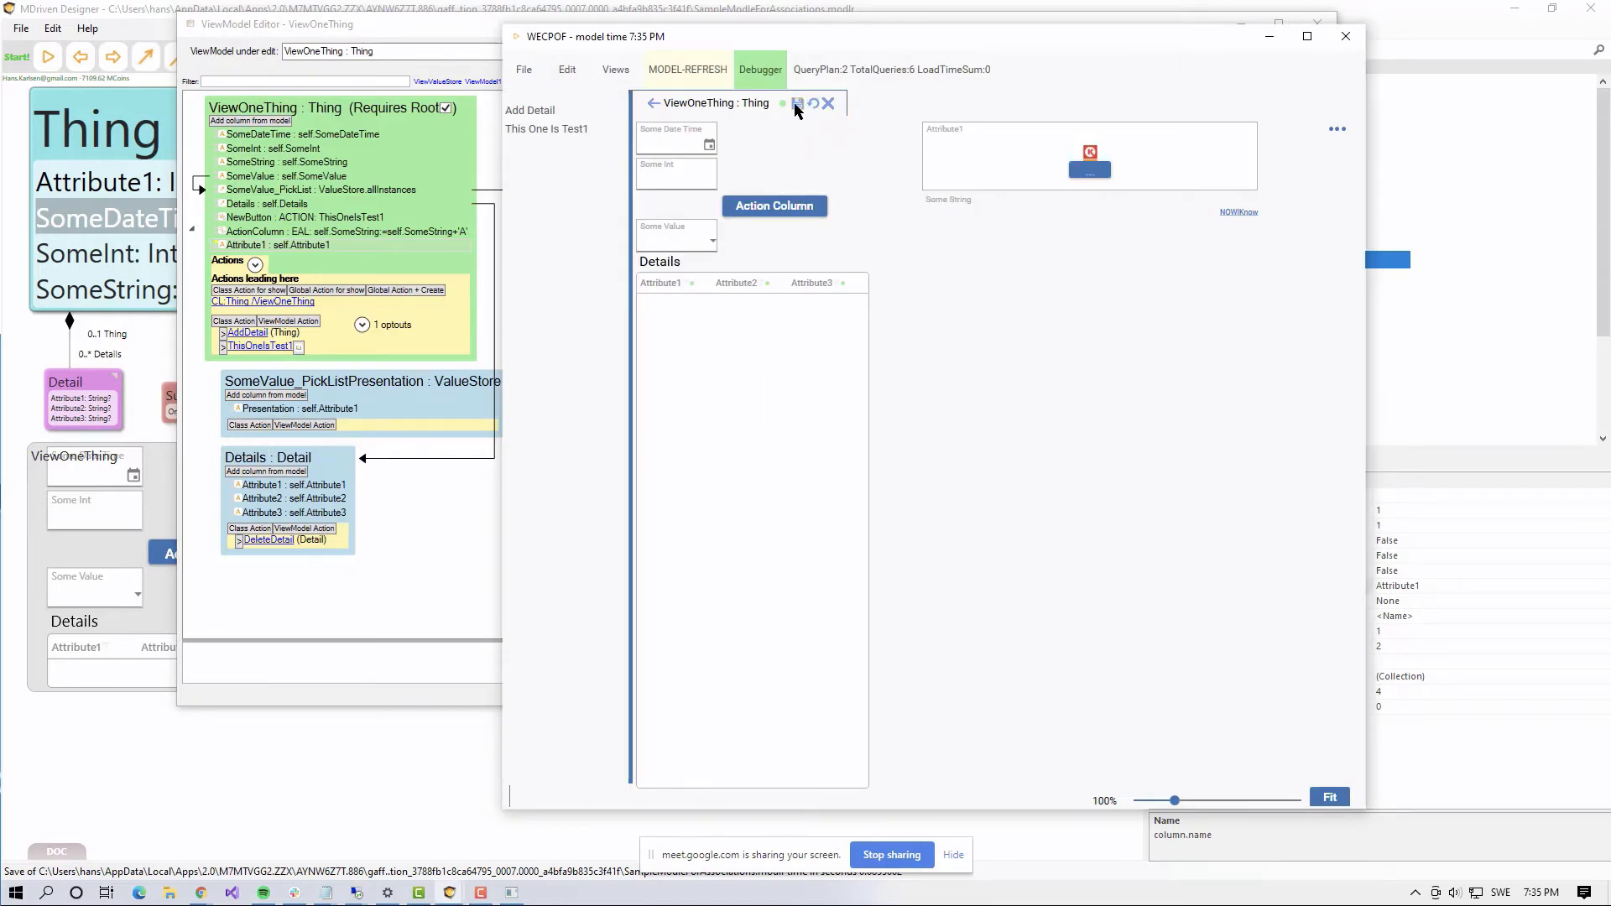
{"action": "left_click", "coordinate": [681, 69]}
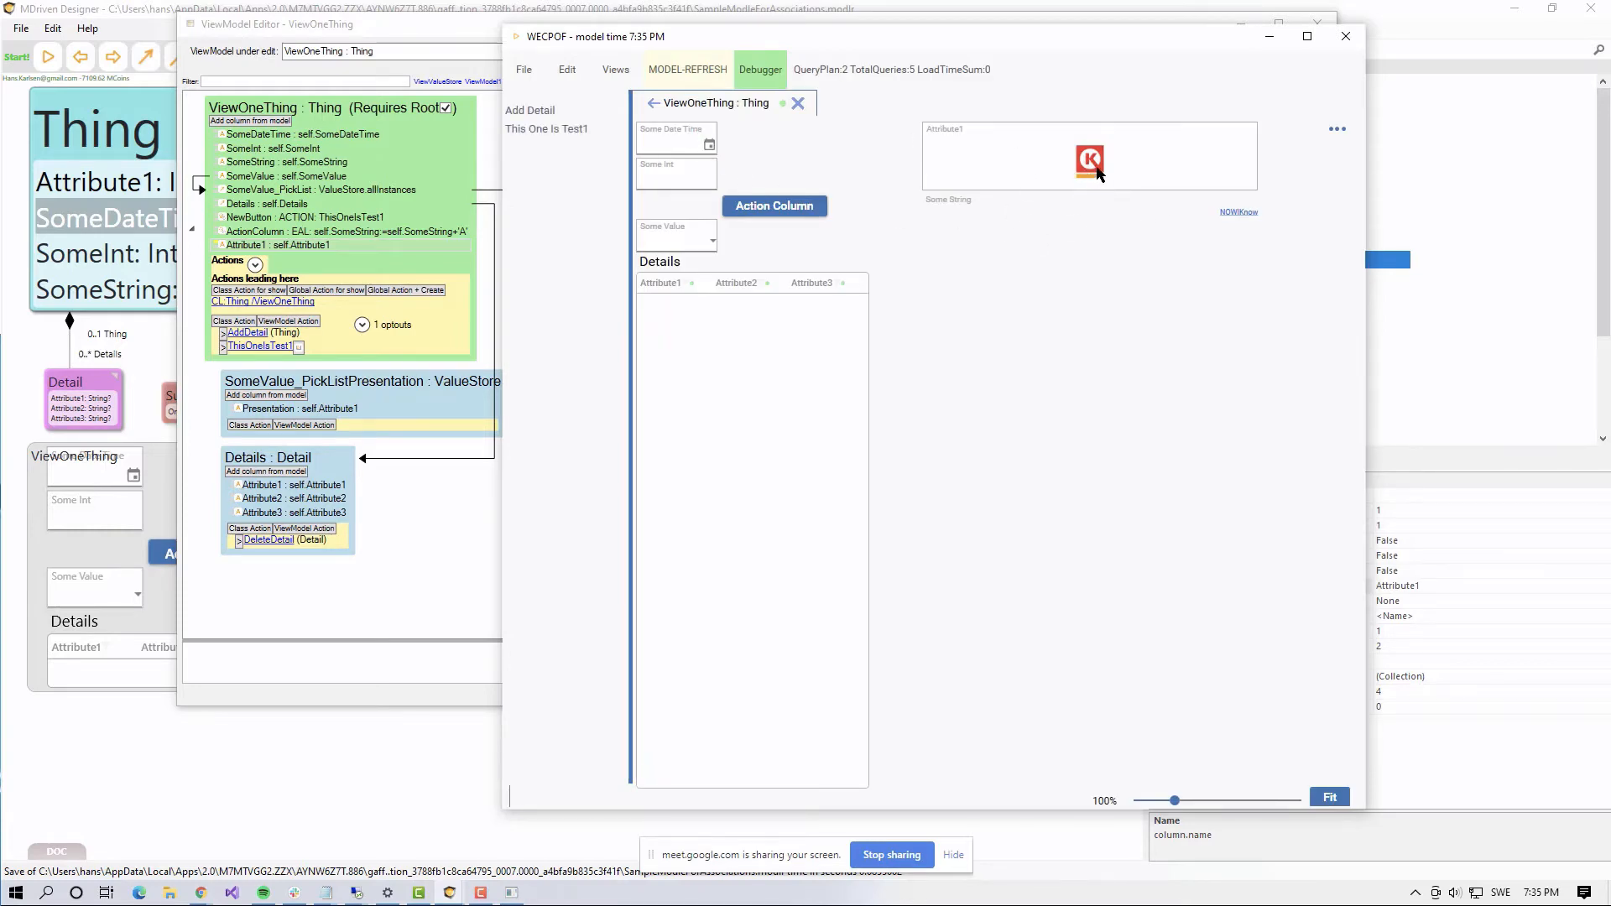
Step: Switch to the ViewModel Editor and set the NewButton action column in ViewOneThing to be rendered by Attribute1
{"action": "key", "text": "alt+Tab"}
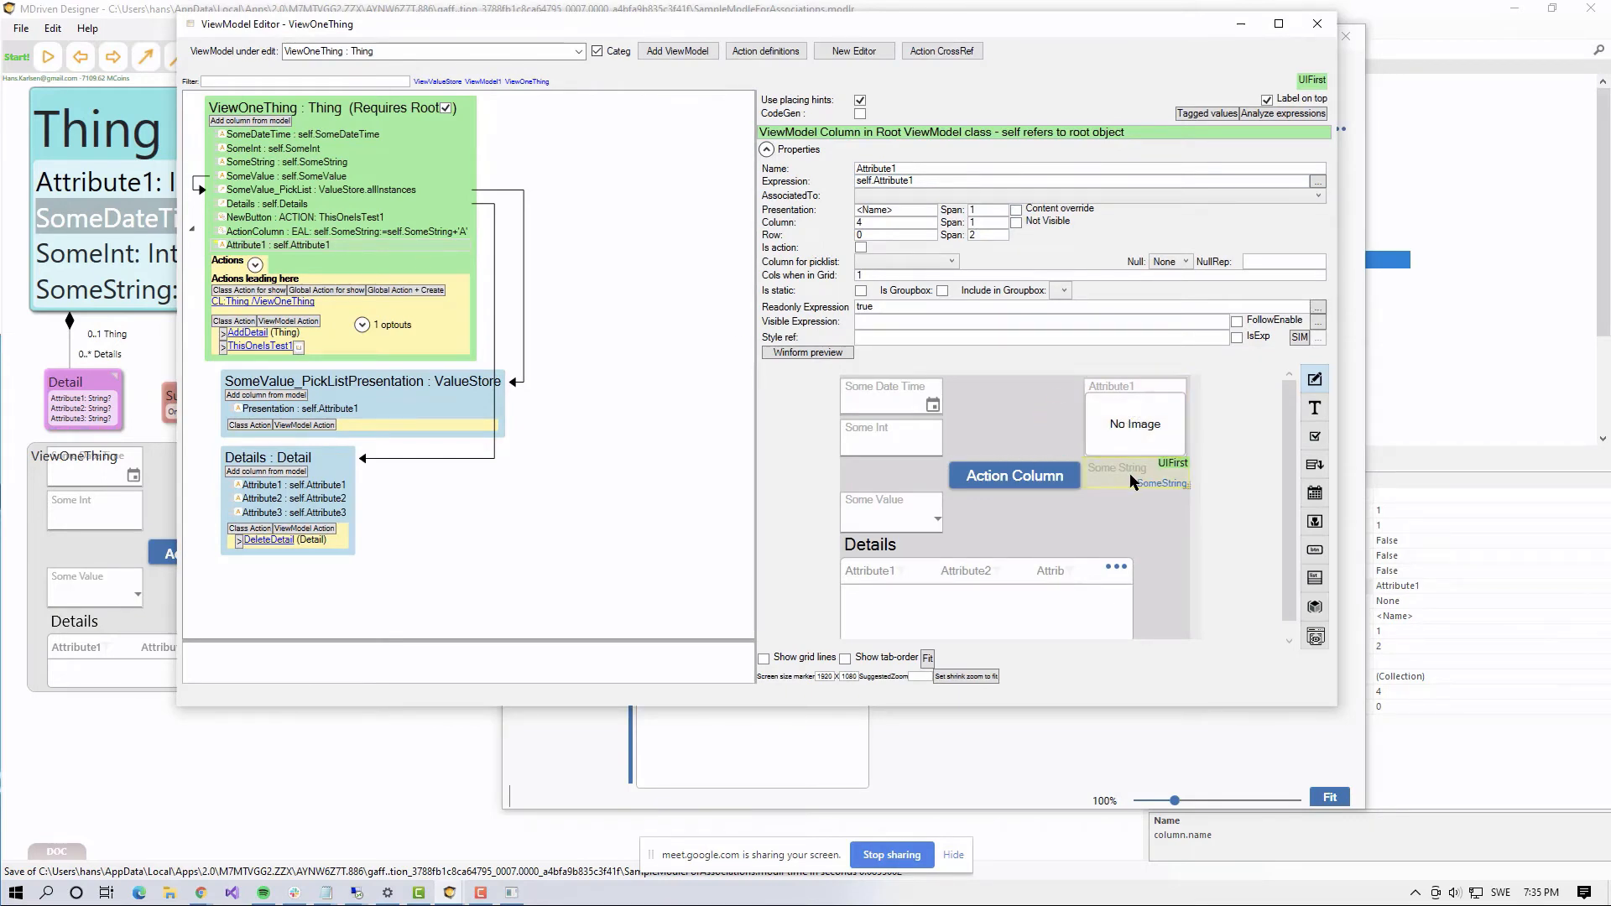
{"action": "left_click", "coordinate": [247, 218]}
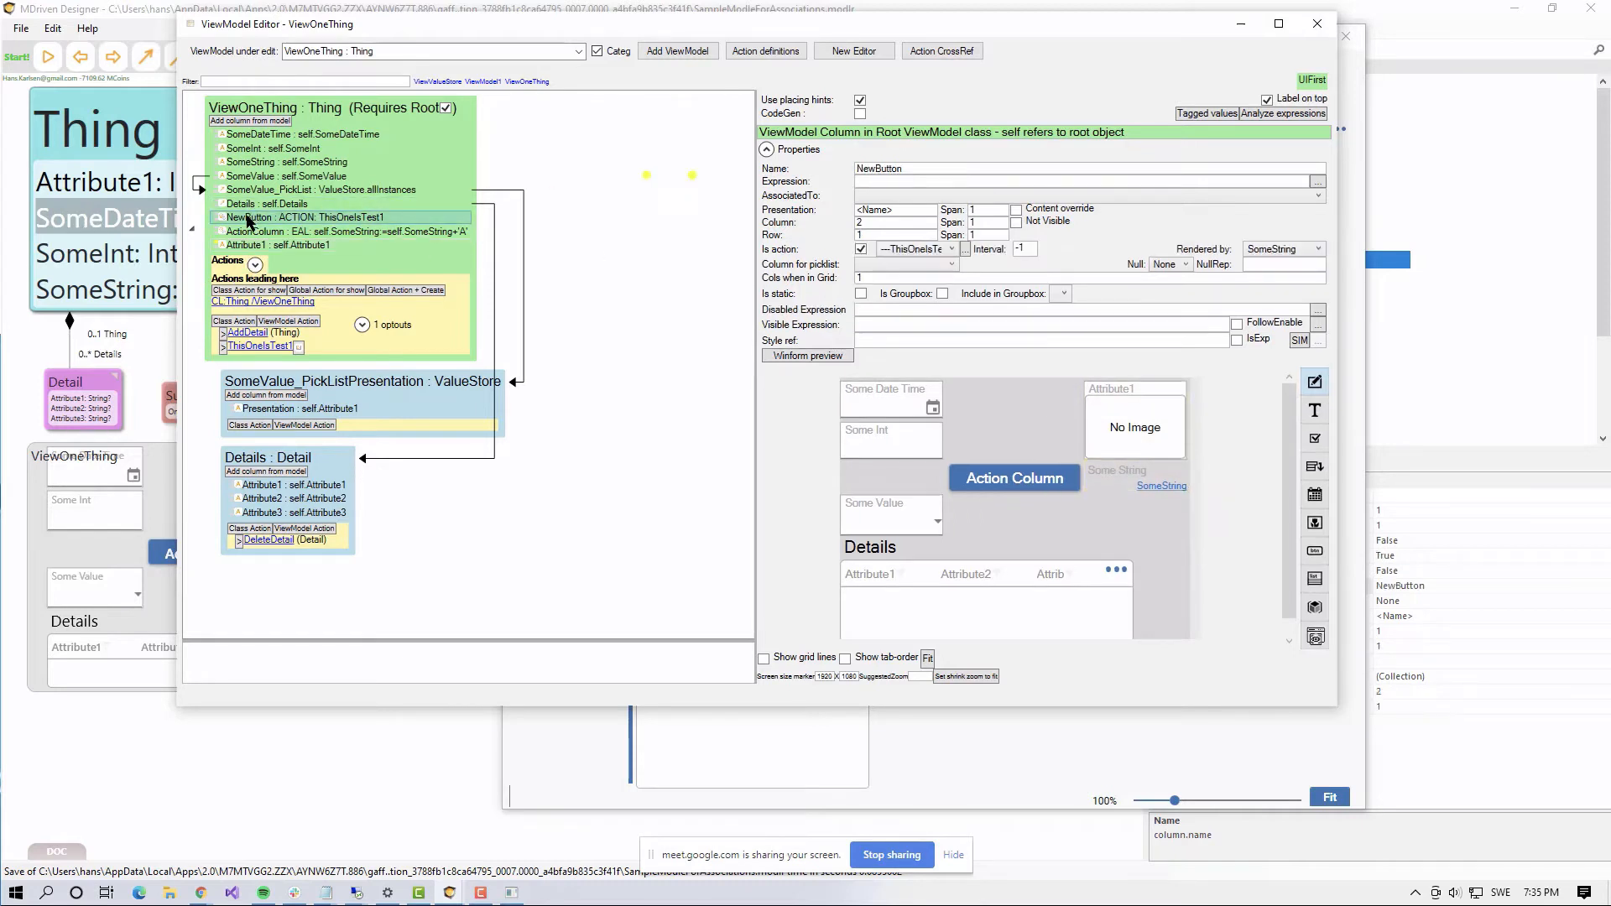
{"action": "left_click", "coordinate": [1275, 250]}
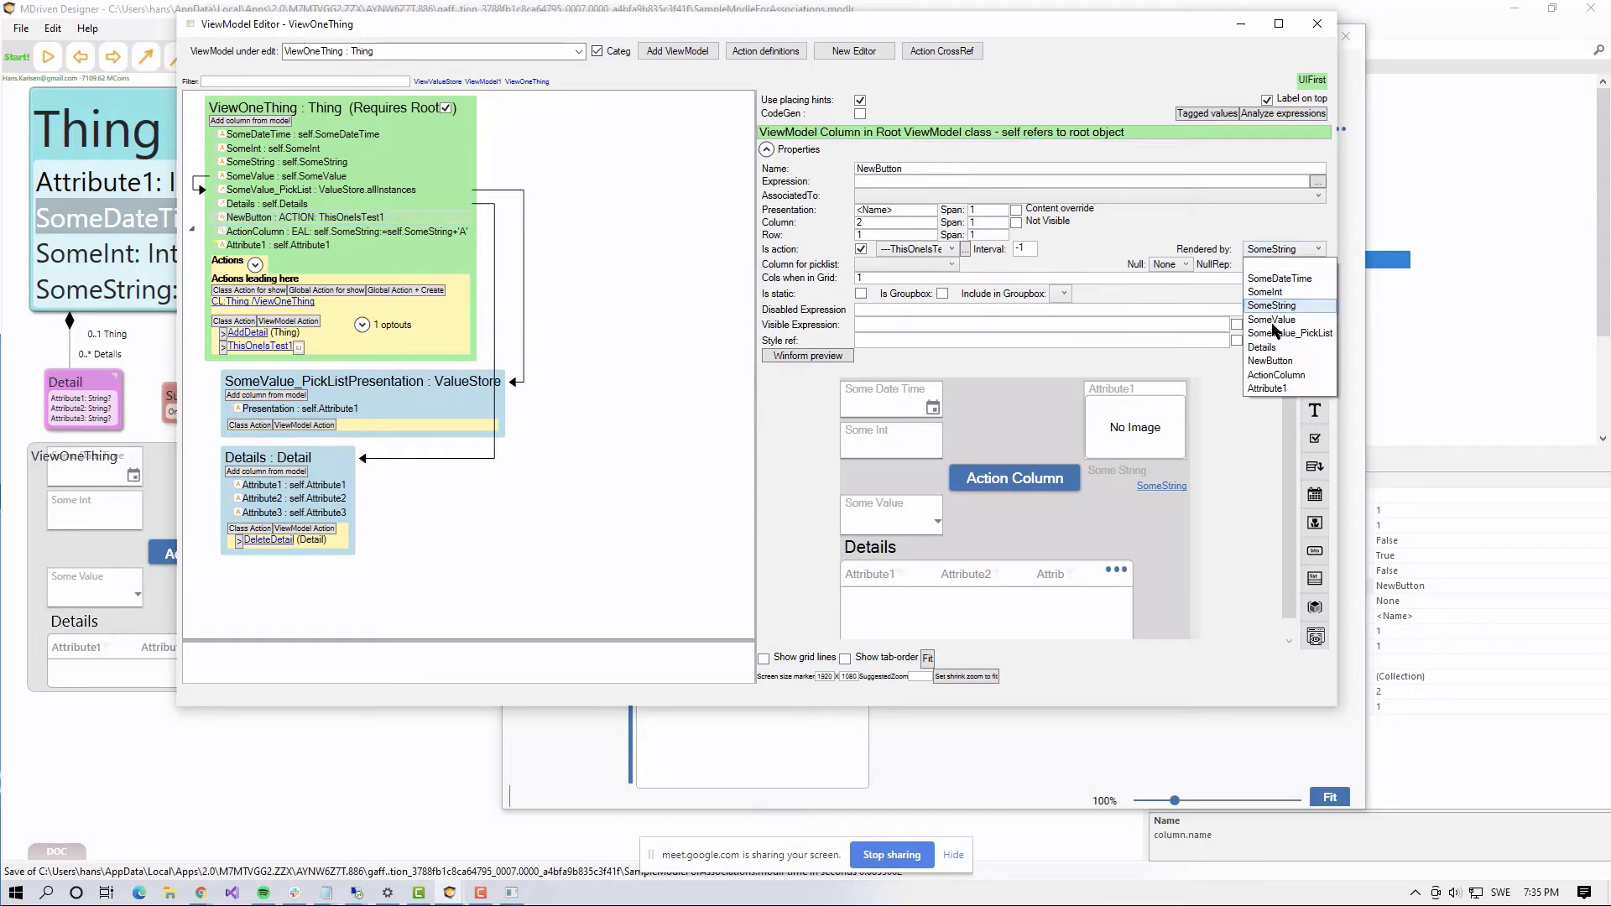
{"action": "left_click", "coordinate": [1267, 390]}
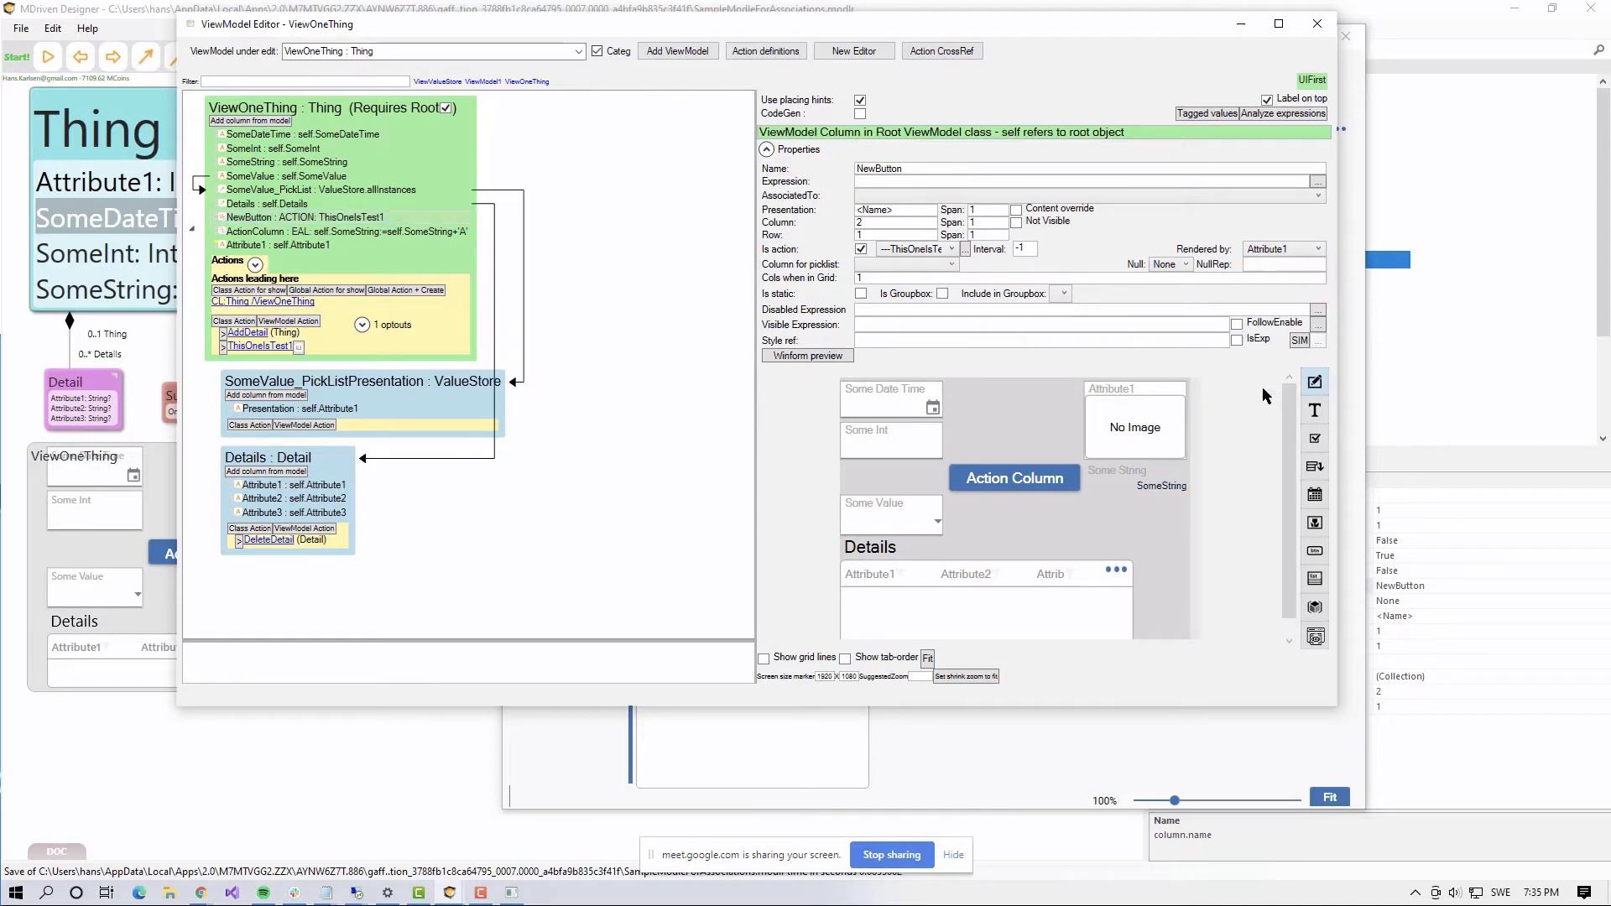
{"action": "left_click", "coordinate": [1143, 419]}
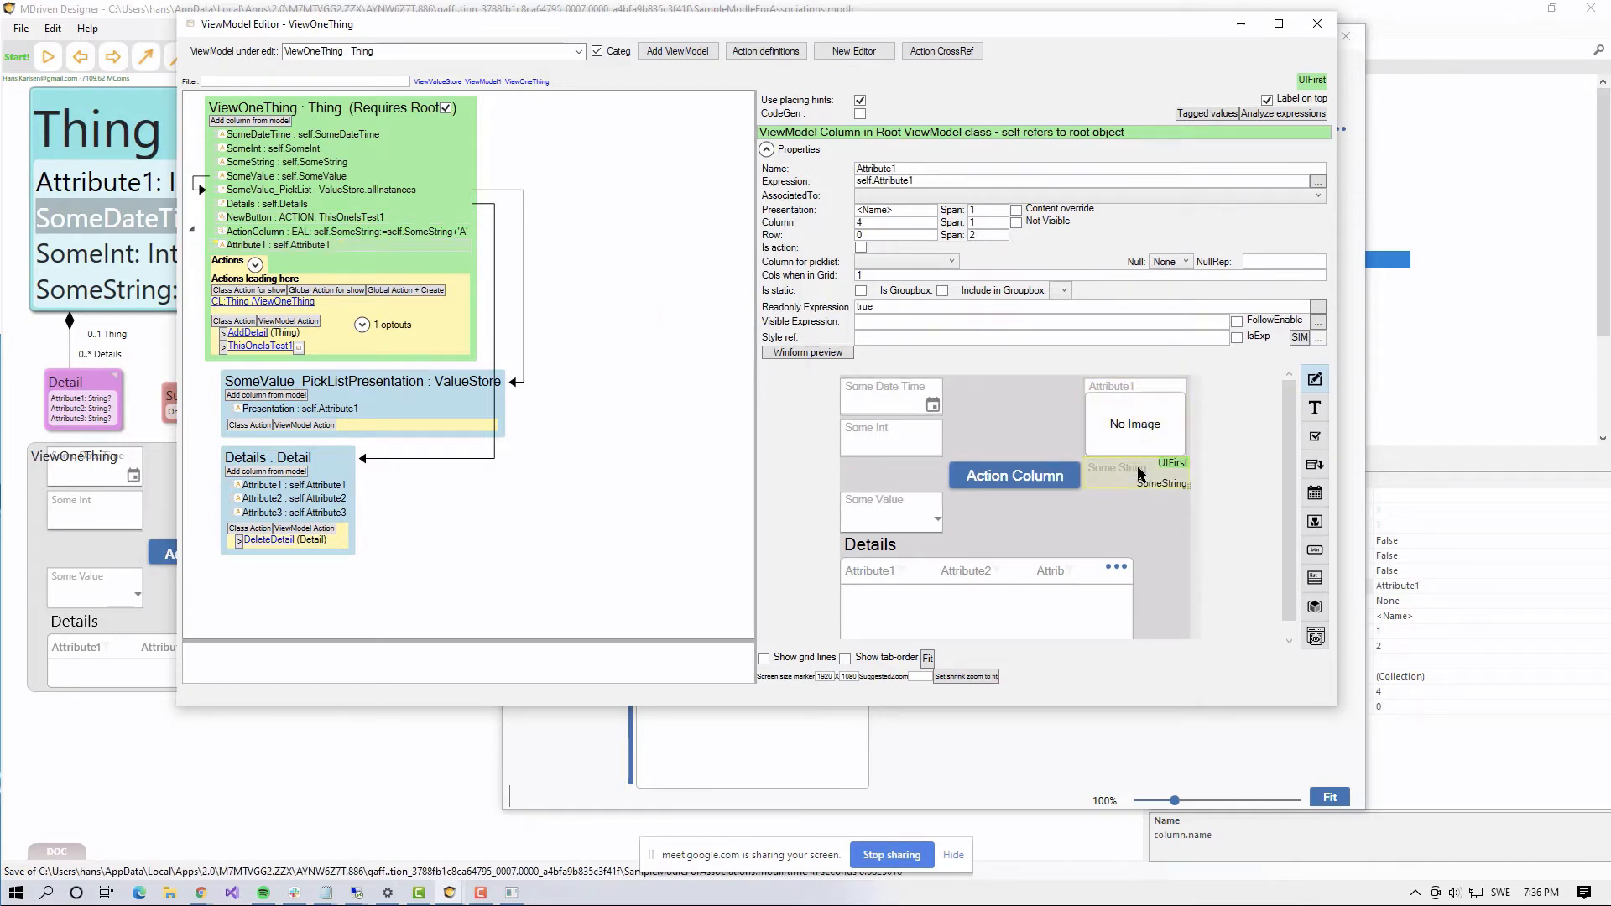
{"action": "left_click", "coordinate": [1030, 410]}
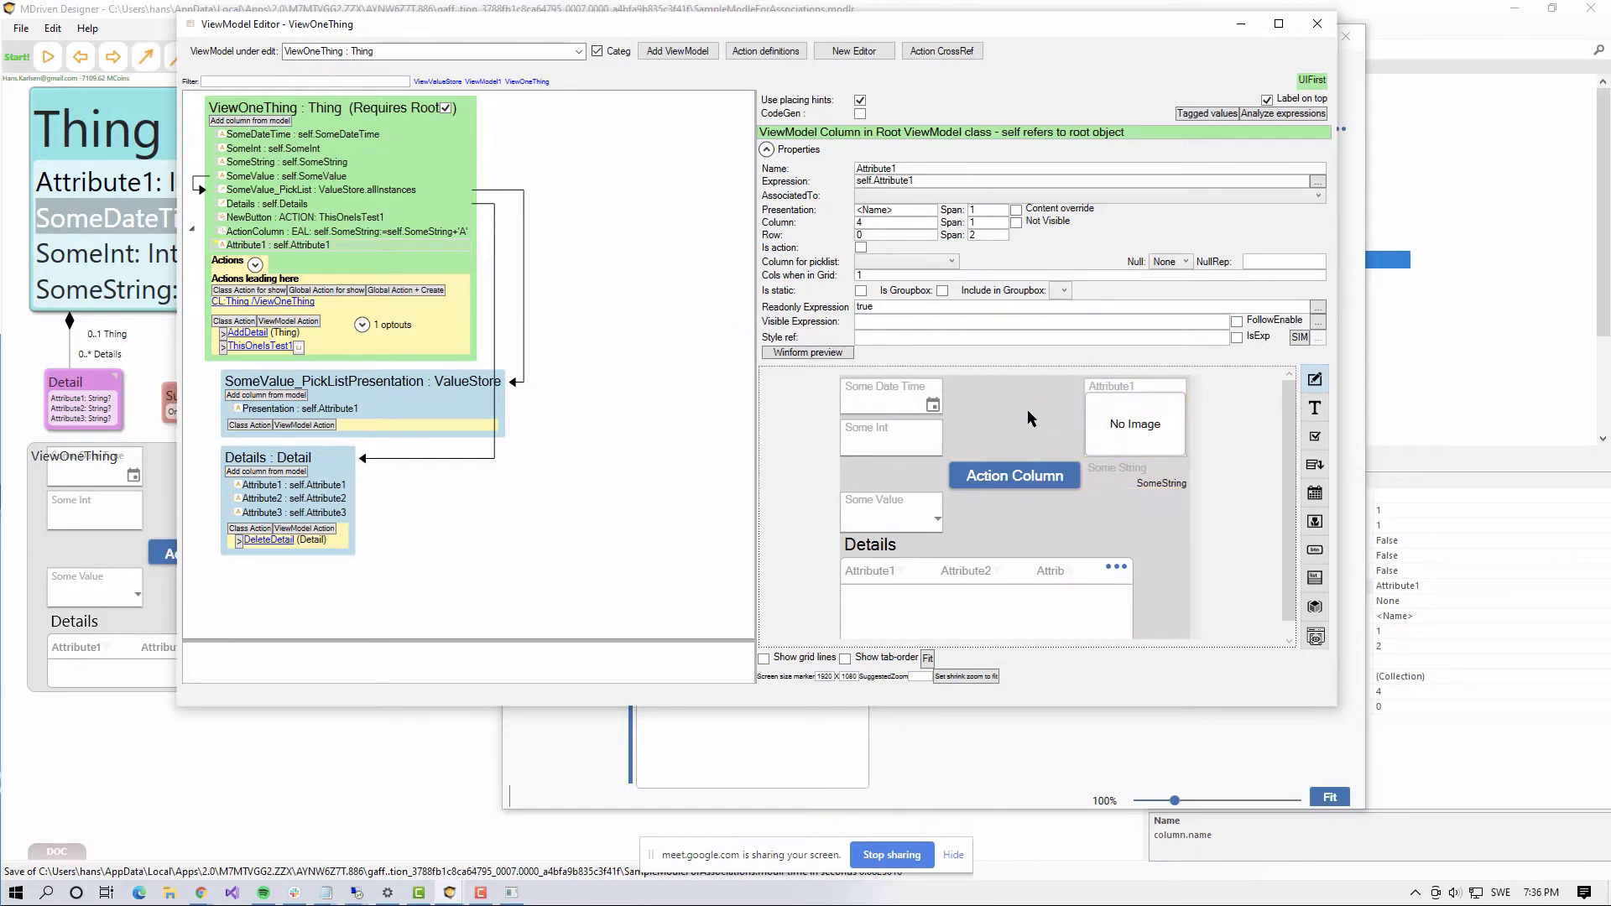
{"action": "left_click", "coordinate": [267, 219]}
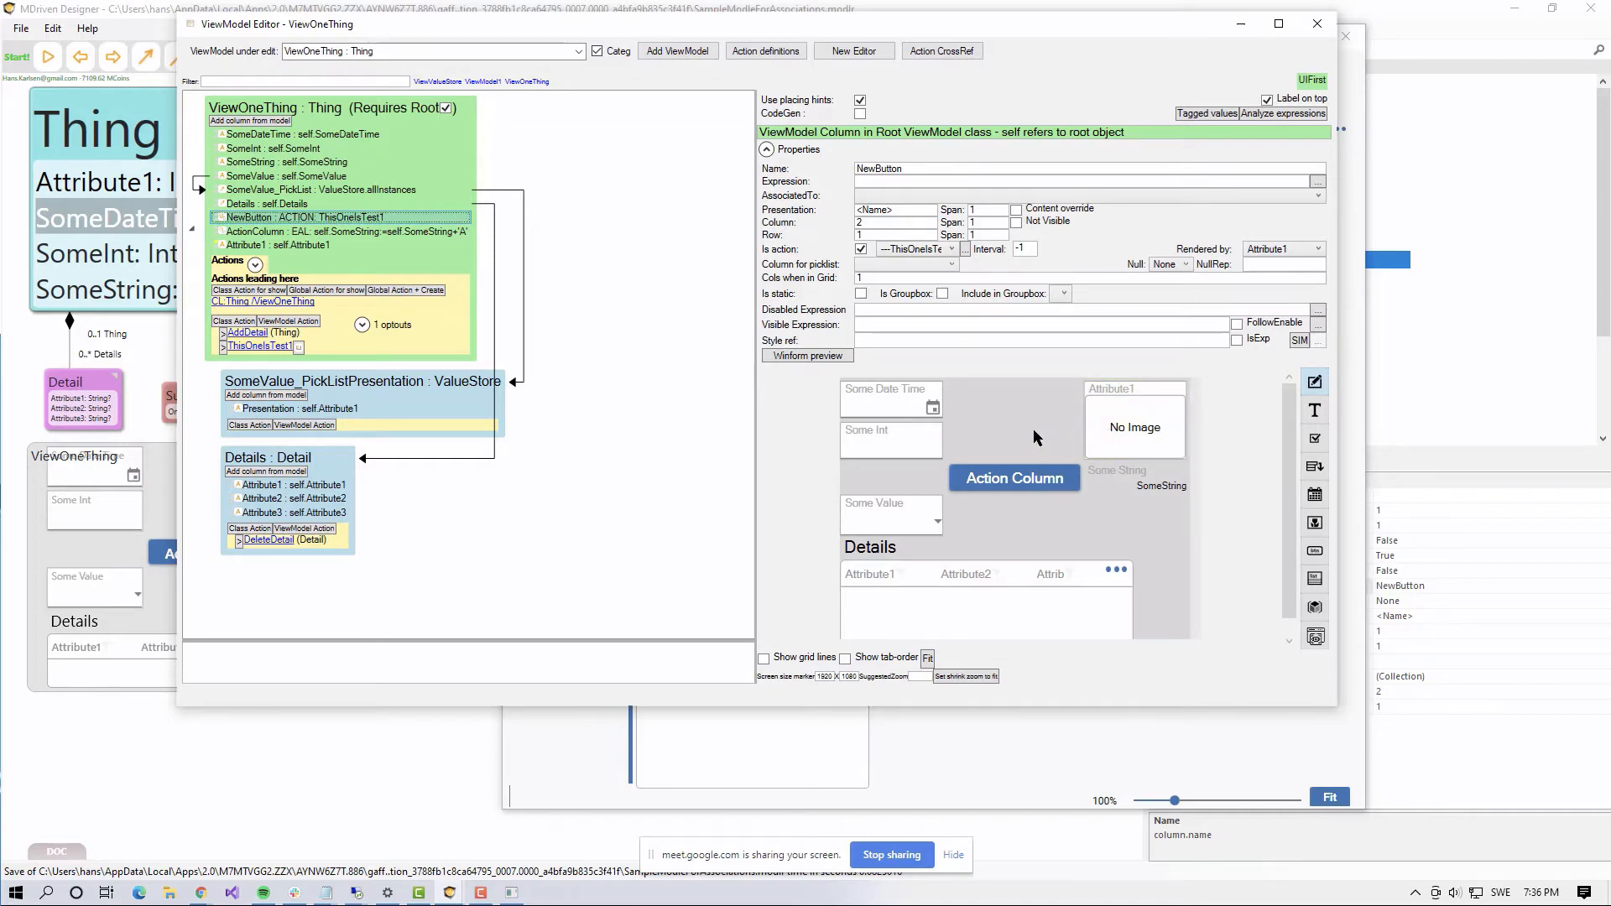
Step: Refresh the model in WECPOF and test the action on the Attribute1 image in ViewOneThing
{"action": "key", "text": "alt+Tab"}
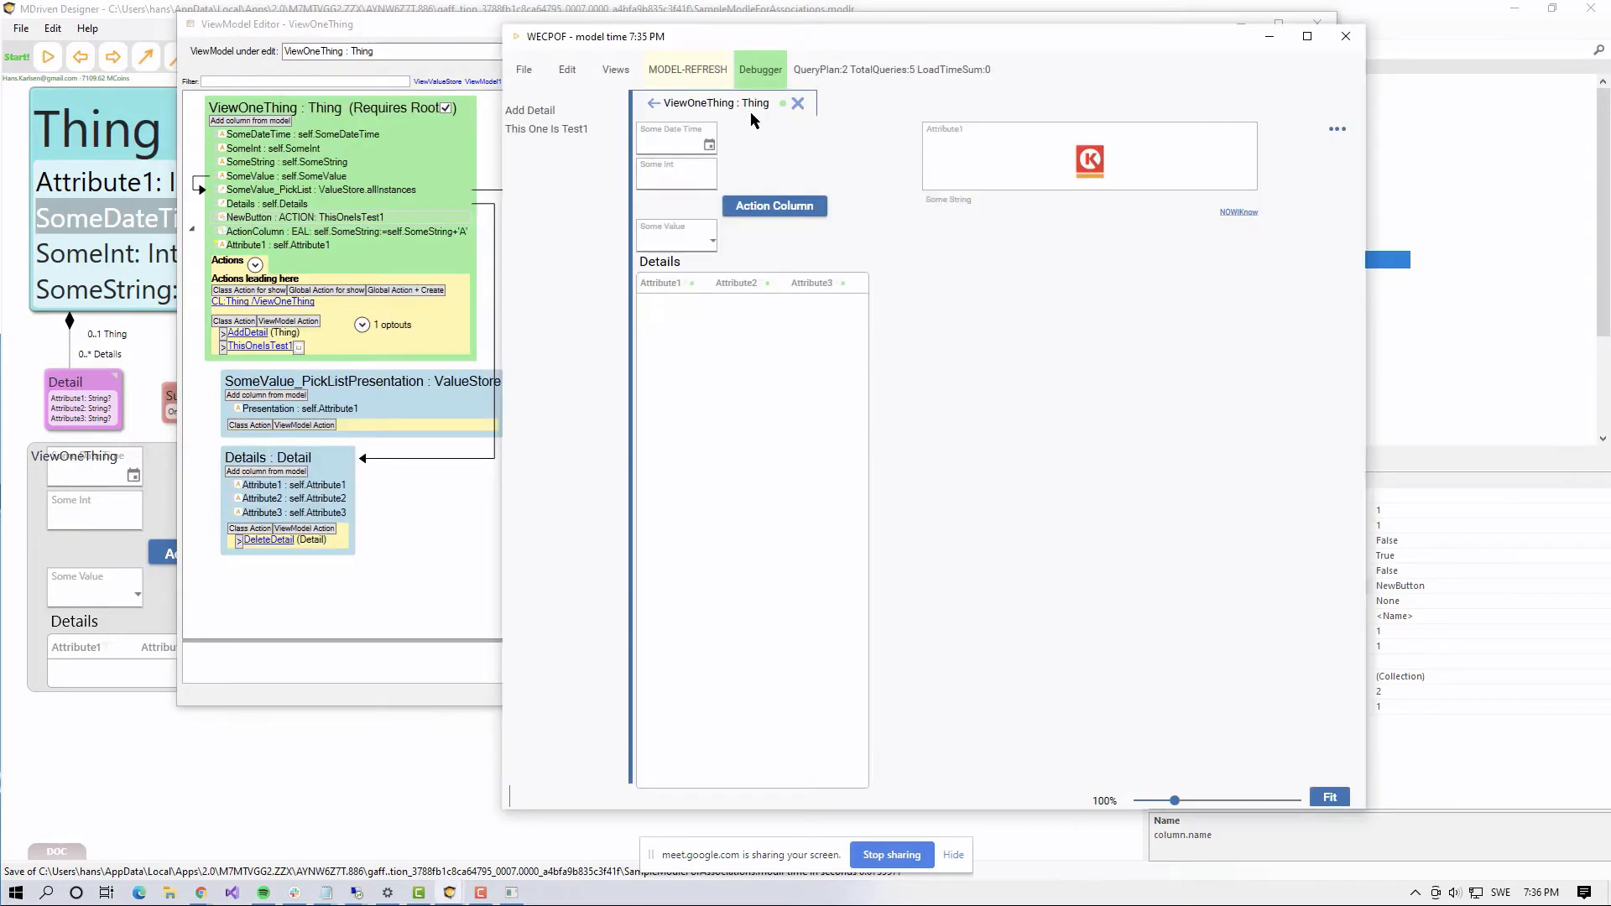
{"action": "left_click", "coordinate": [690, 69]}
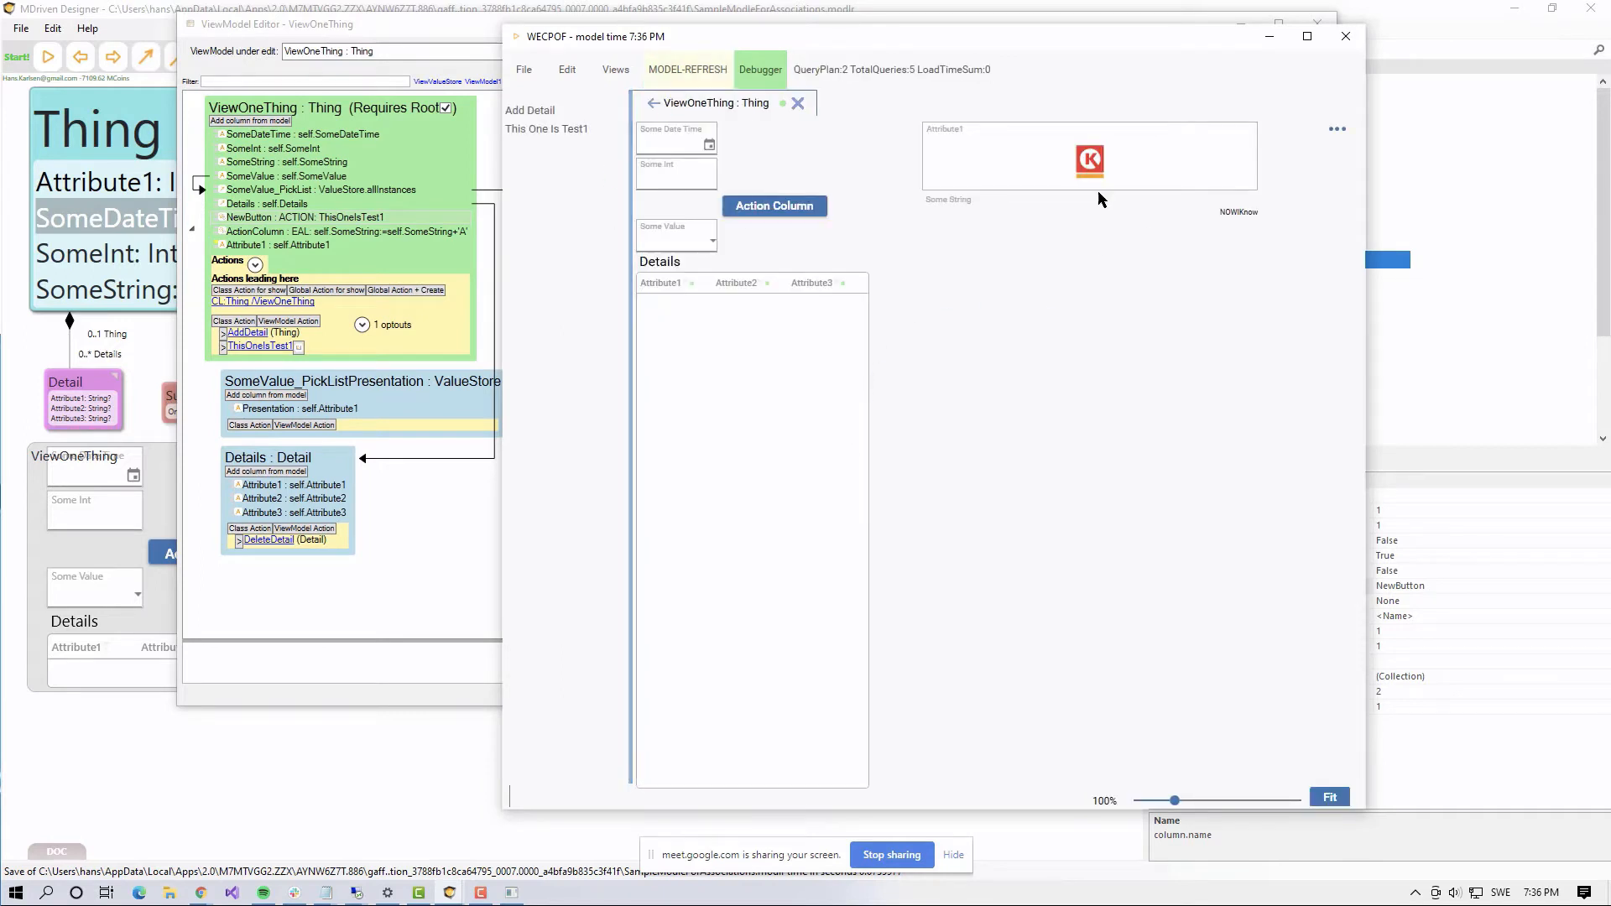
{"action": "mouse_move", "coordinate": [1091, 172]}
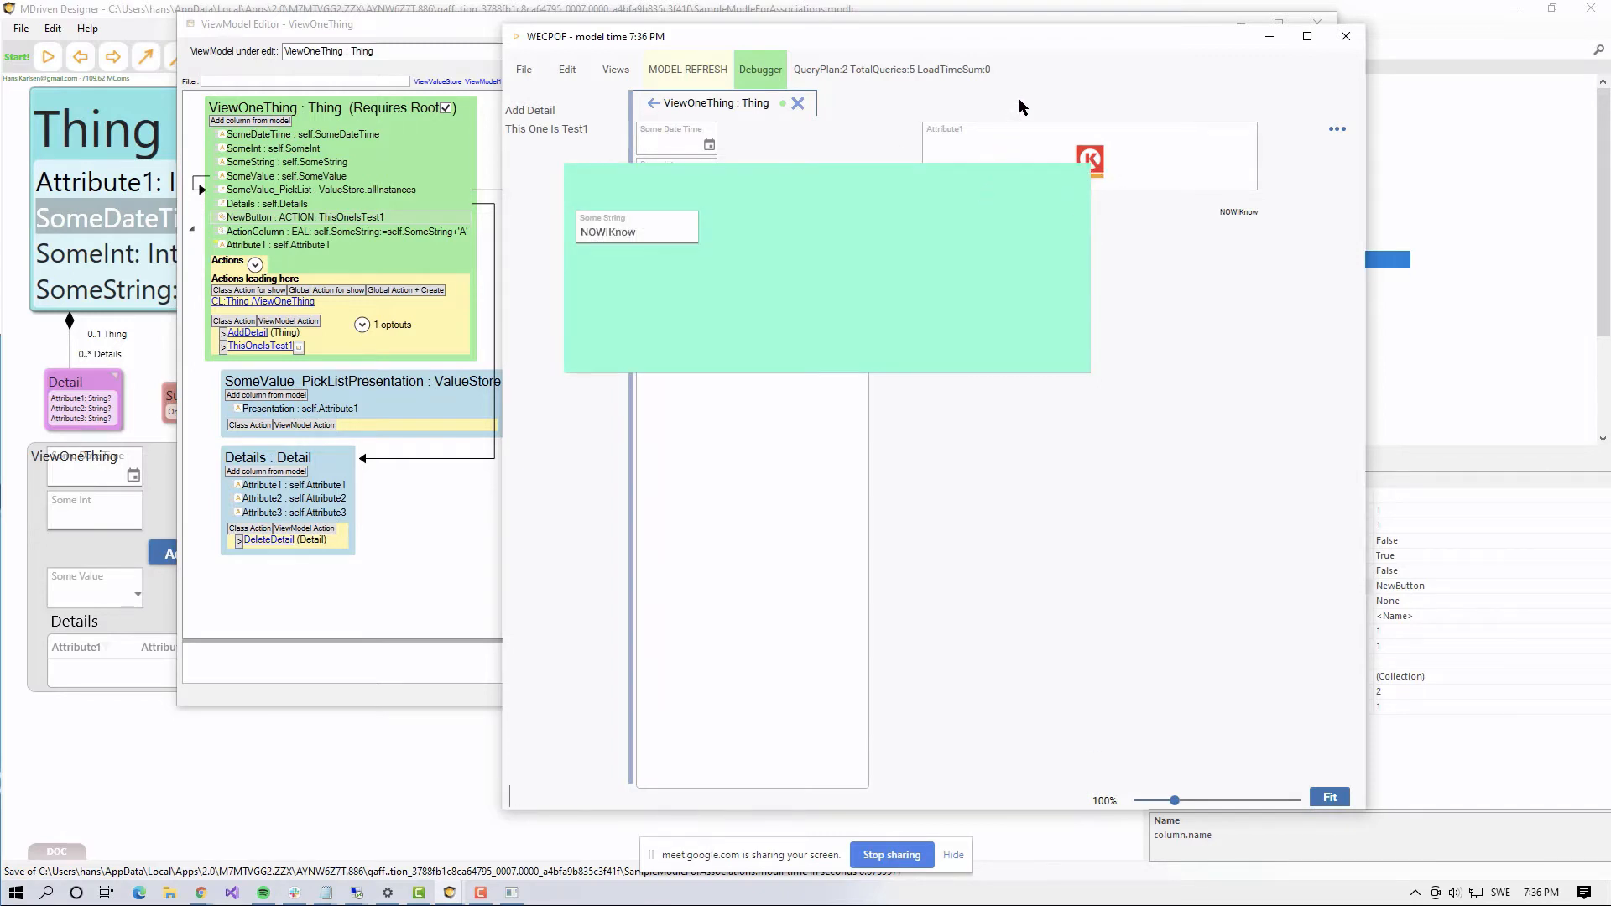
{"action": "key", "text": "alt+Tab"}
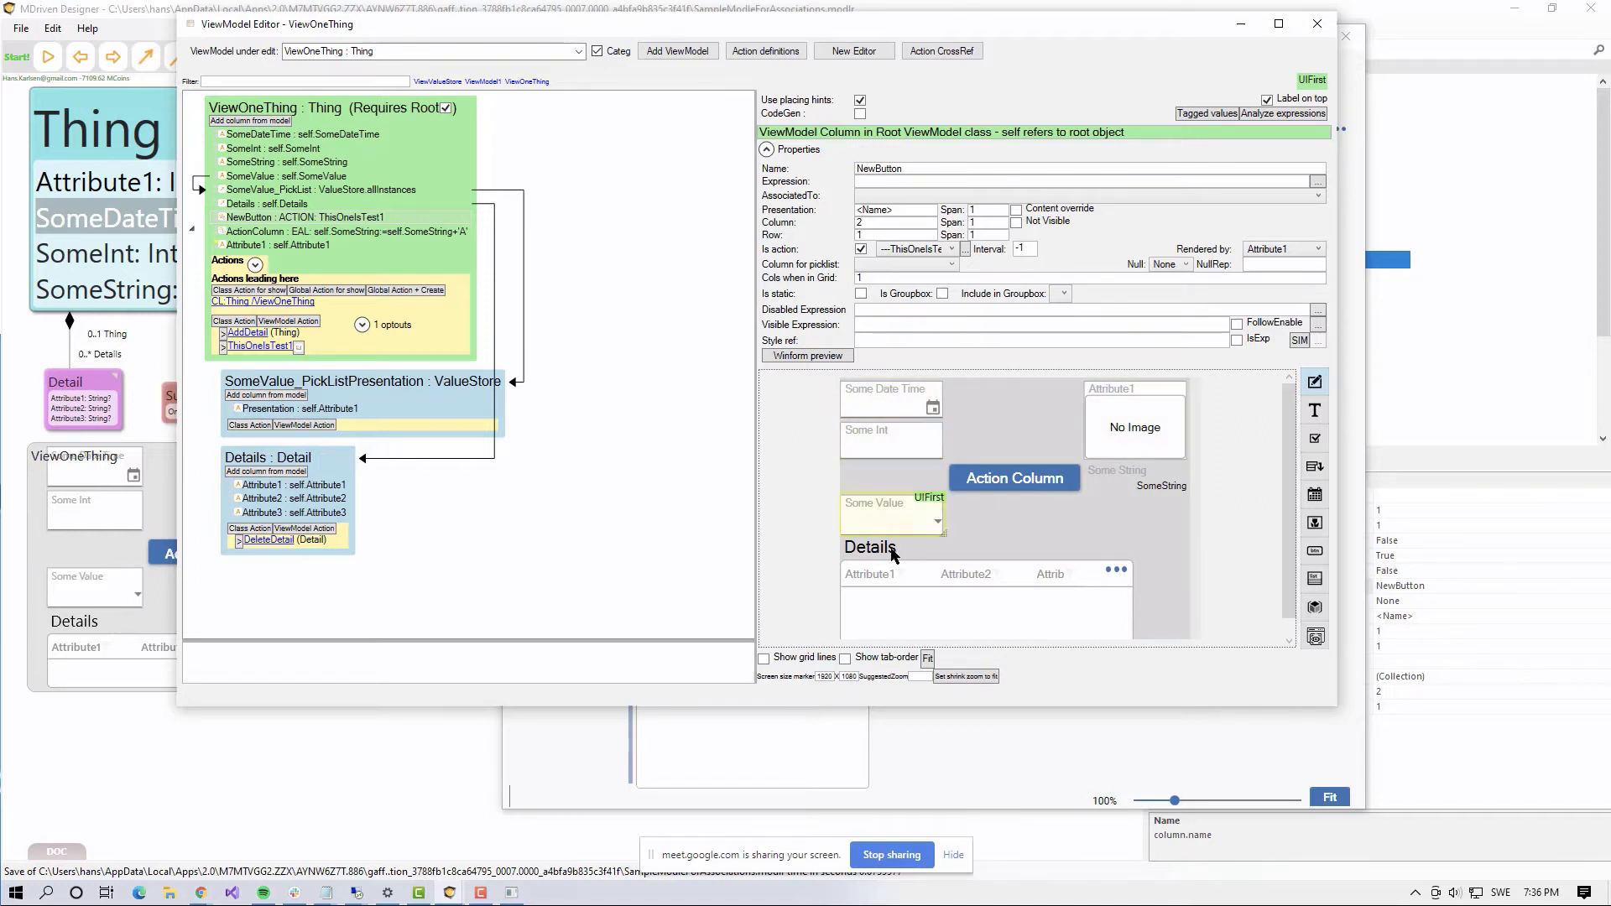
{"action": "scroll", "coordinate": [1017, 561], "scroll_direction": "down", "scroll_amount": 1}
{"action": "scroll", "coordinate": [1002, 567], "scroll_direction": "up", "scroll_amount": 1}
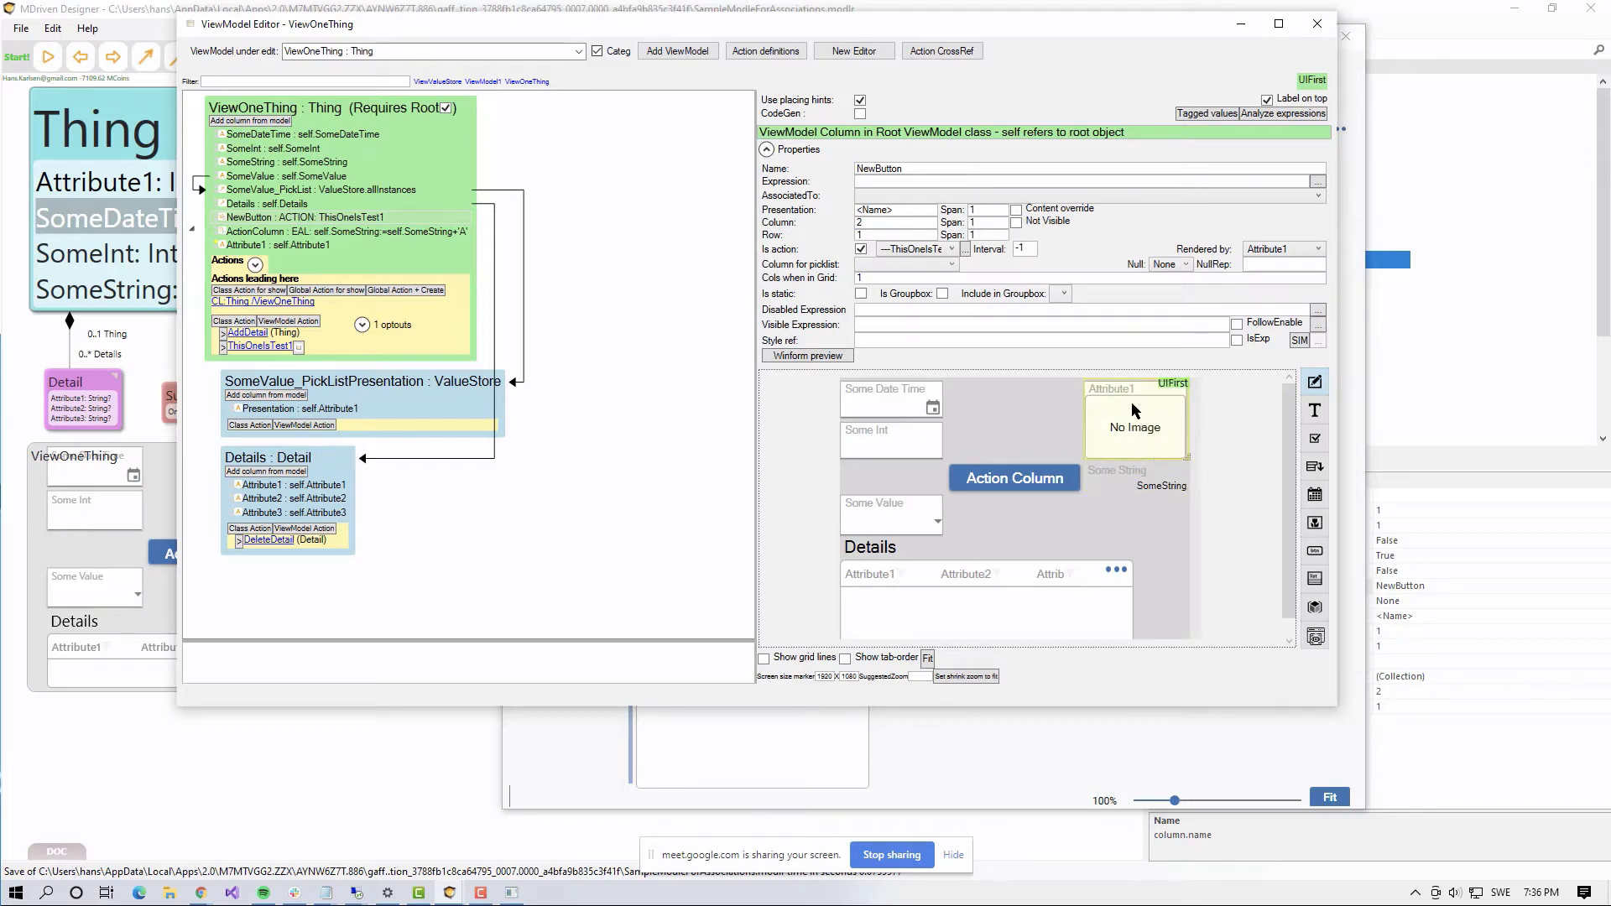
Step: Switch to the Turnkey web app in Chrome and save the pending changes in ViewOneThing
{"action": "key", "text": "alt+Tab"}
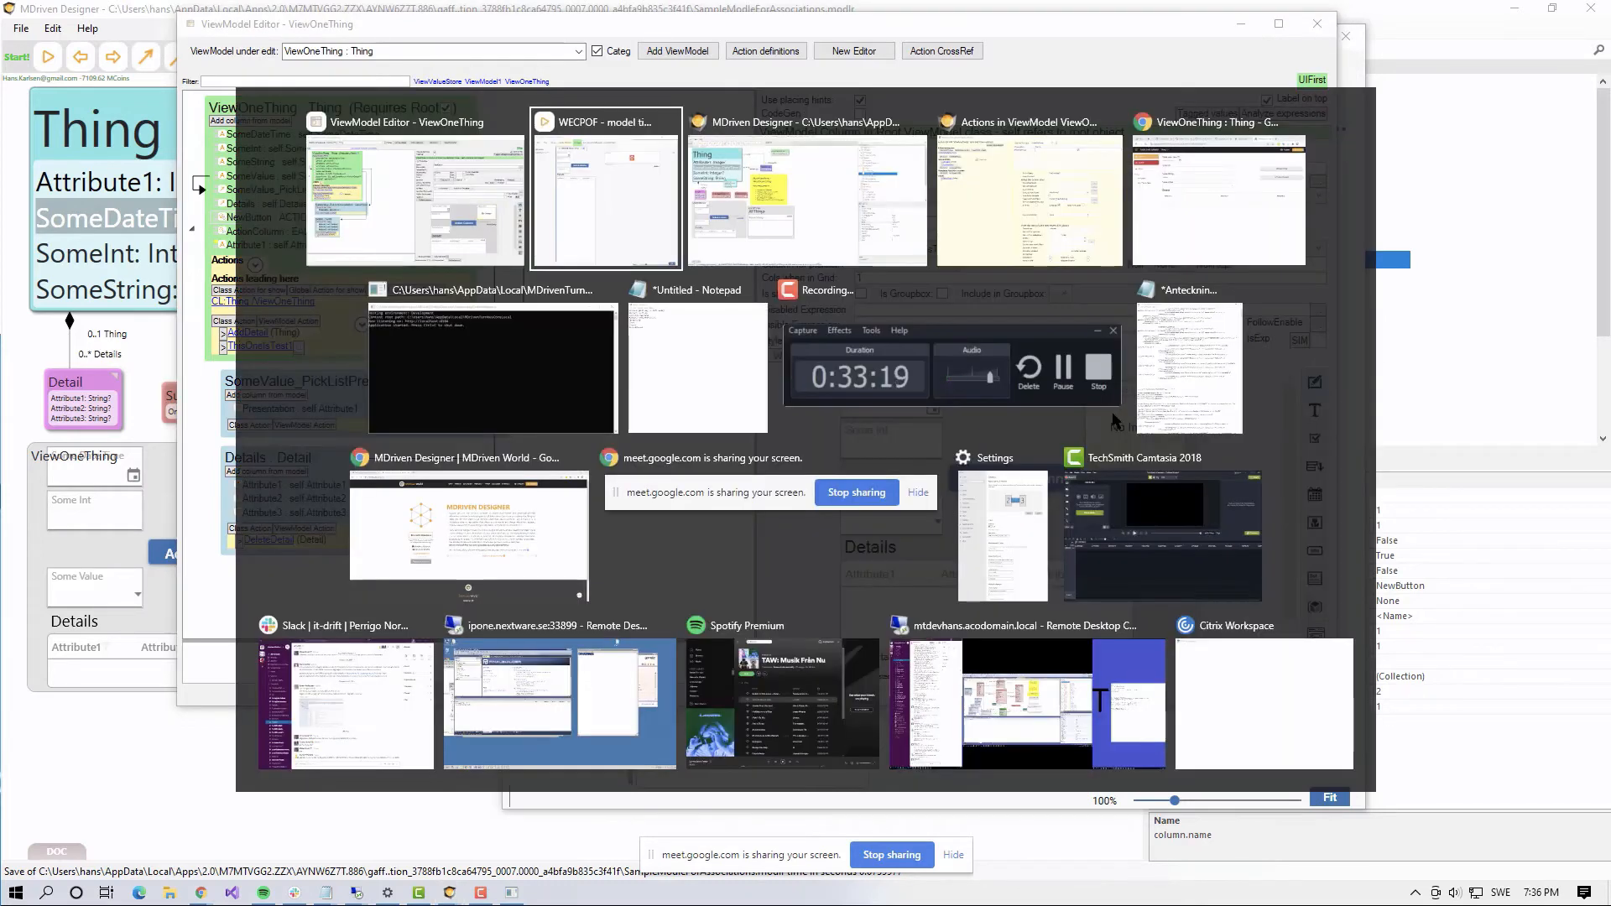
{"action": "key", "text": "alt+Tab"}
{"action": "key", "text": "alt+Tab"}
{"action": "key", "text": "alt+Tab"}
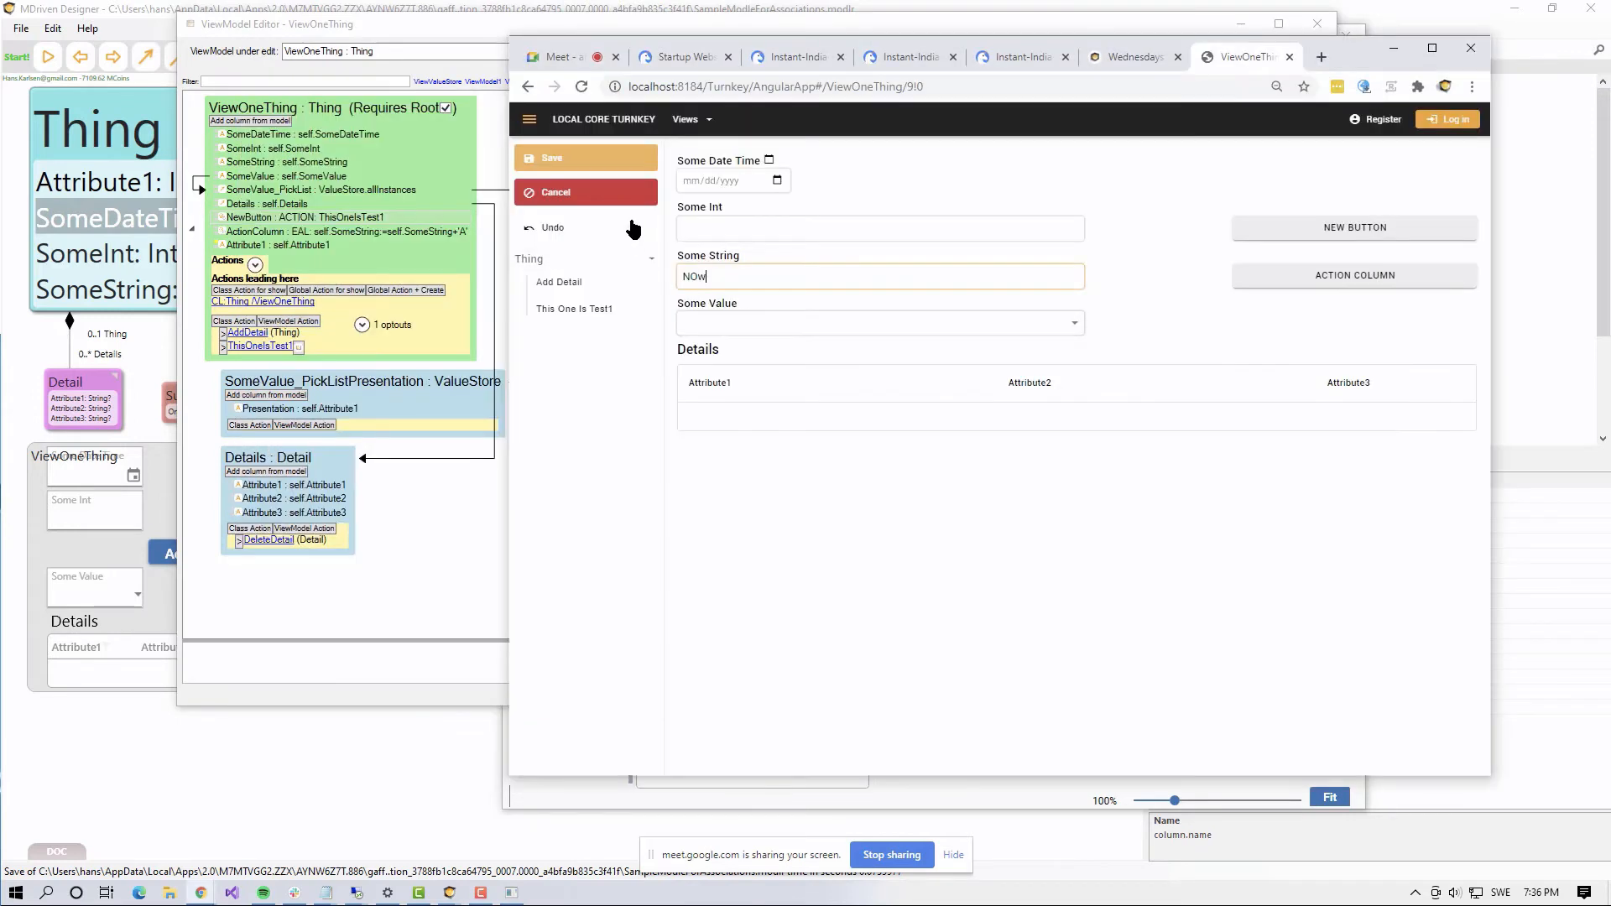
{"action": "left_click", "coordinate": [588, 158]}
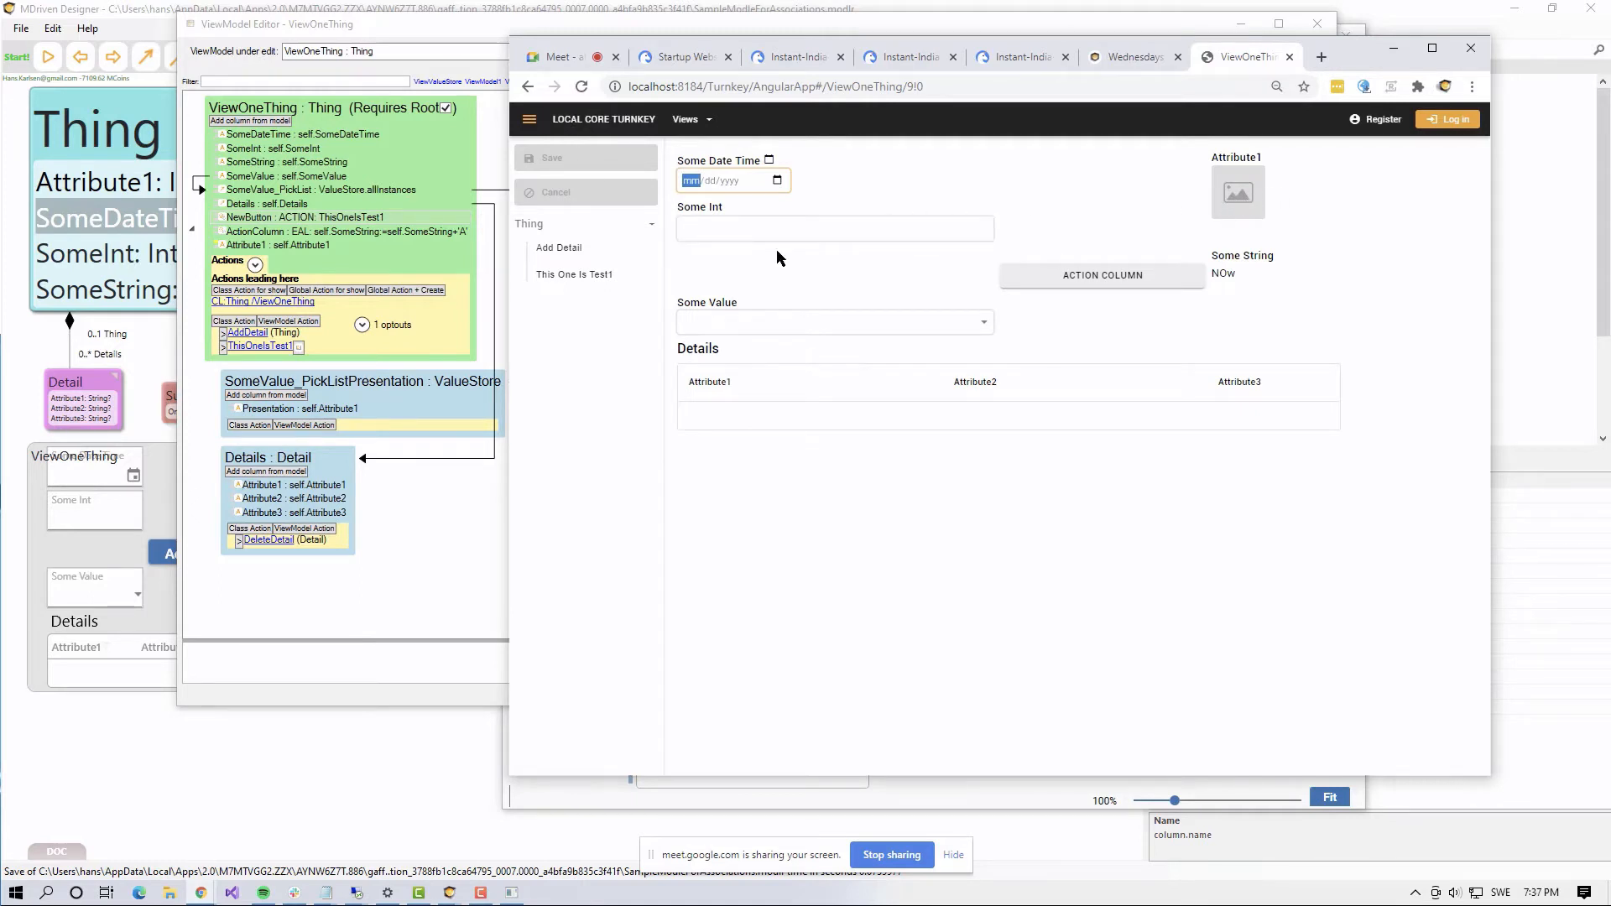
Step: Open the ViewAllThings view in the Turnkey web app and go back to the Thing in ViewOneThing
{"action": "left_click", "coordinate": [689, 119]}
{"action": "left_click", "coordinate": [706, 151]}
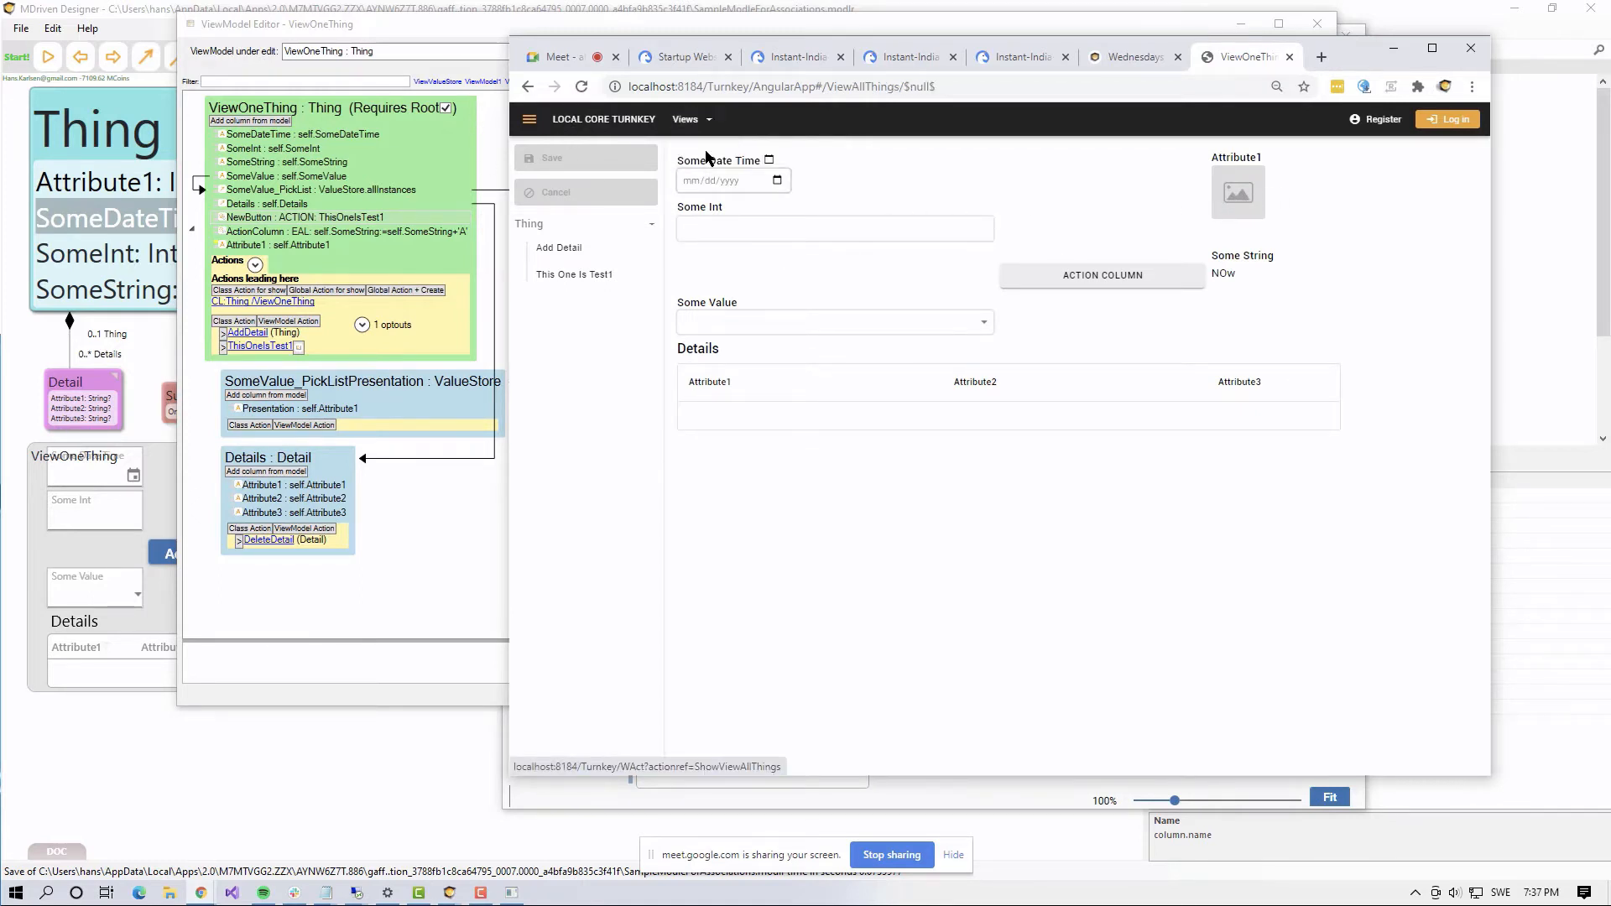
{"action": "left_click", "coordinate": [583, 278]}
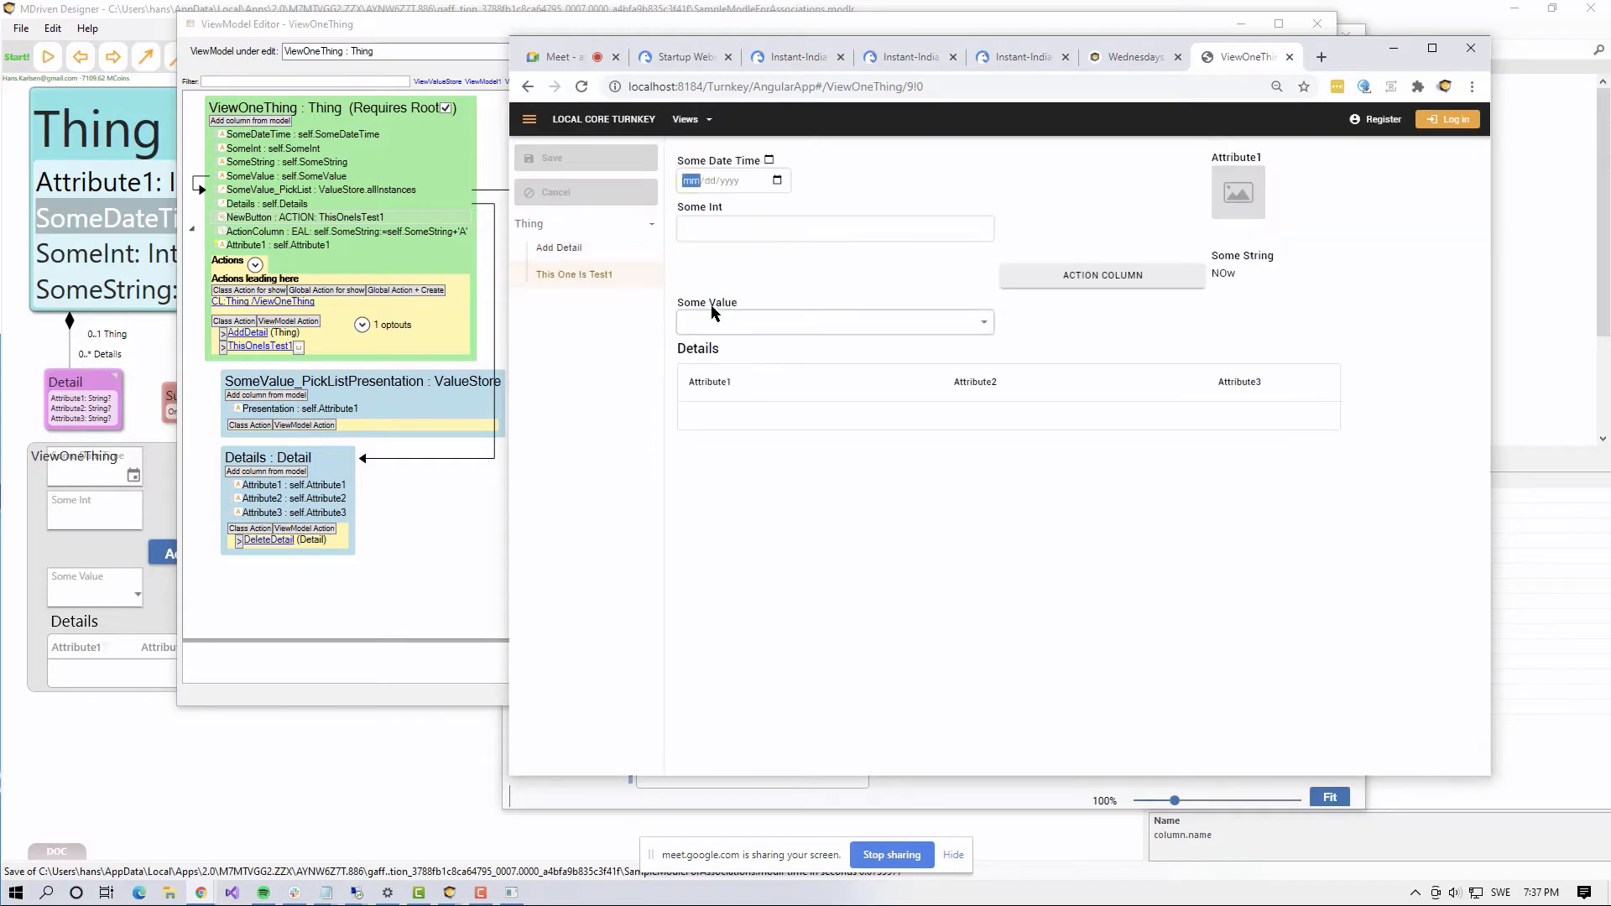
Step: Try the action on the Attribute1 image in the Turnkey web app and compare with This One Is Test1 in WECPOF
{"action": "left_click", "coordinate": [1236, 200]}
{"action": "key", "text": "alt+Tab"}
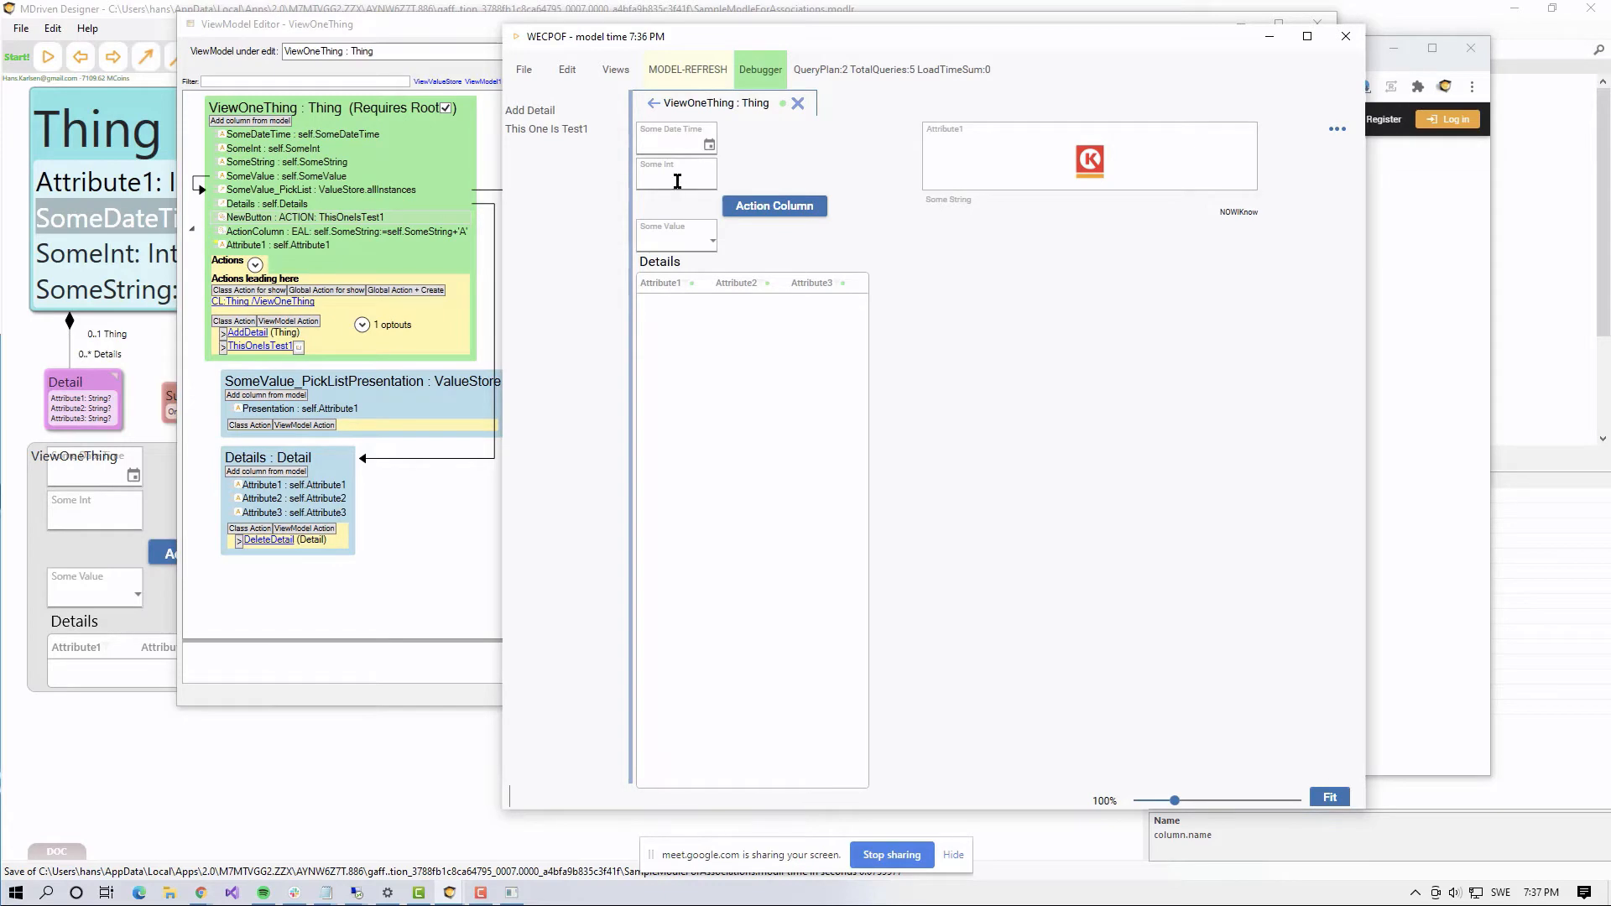
{"action": "left_click", "coordinate": [554, 131]}
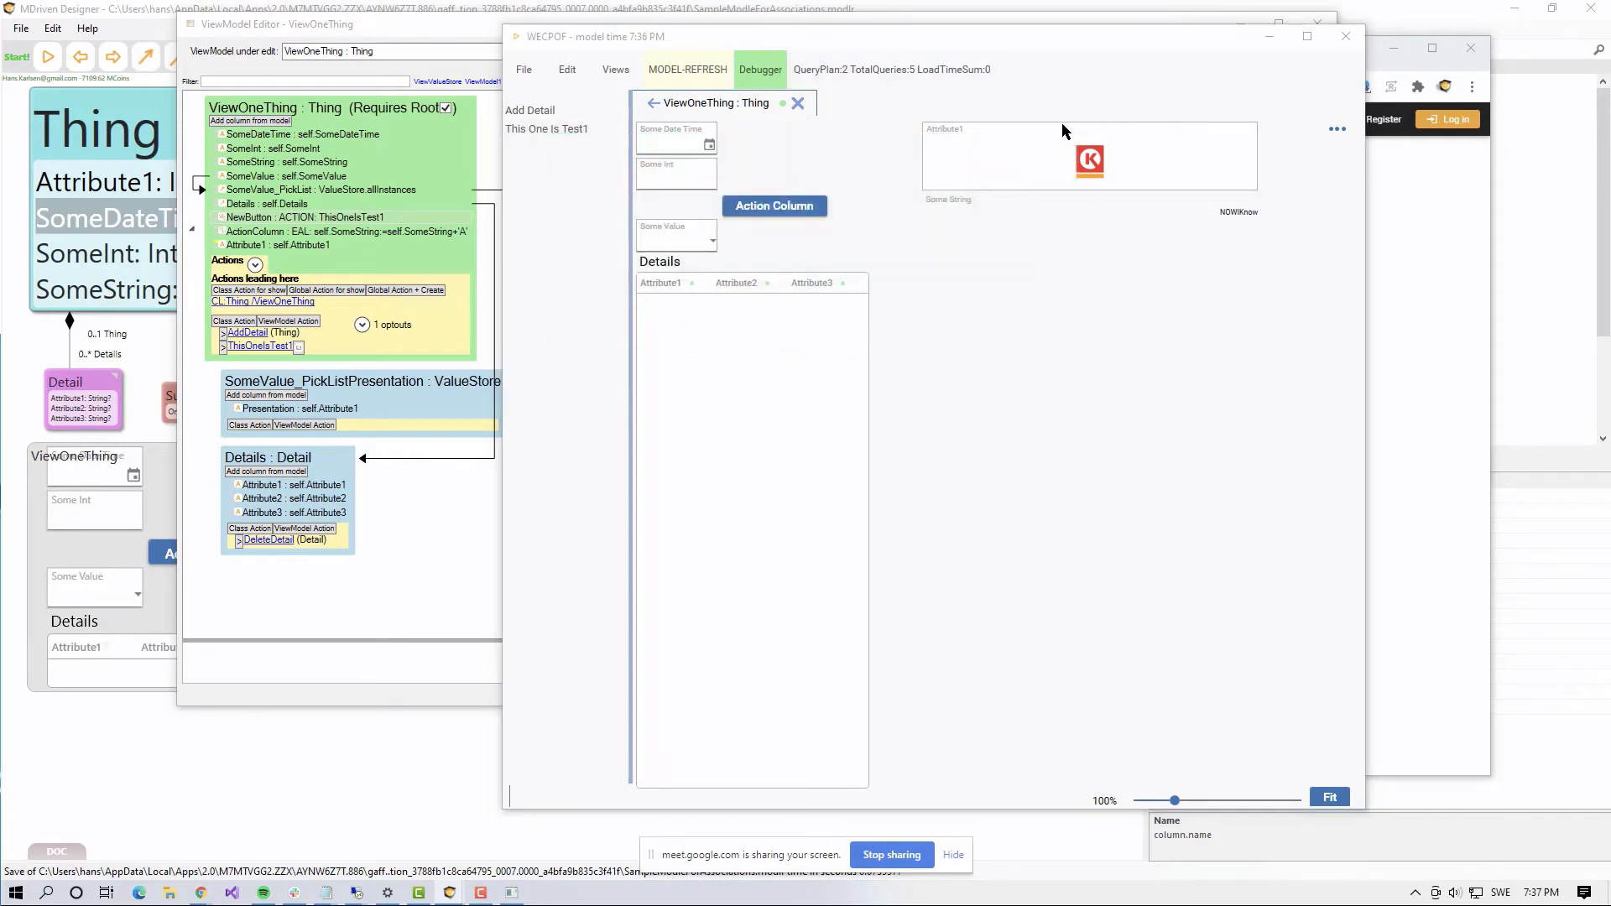
{"action": "key", "text": "alt+Tab"}
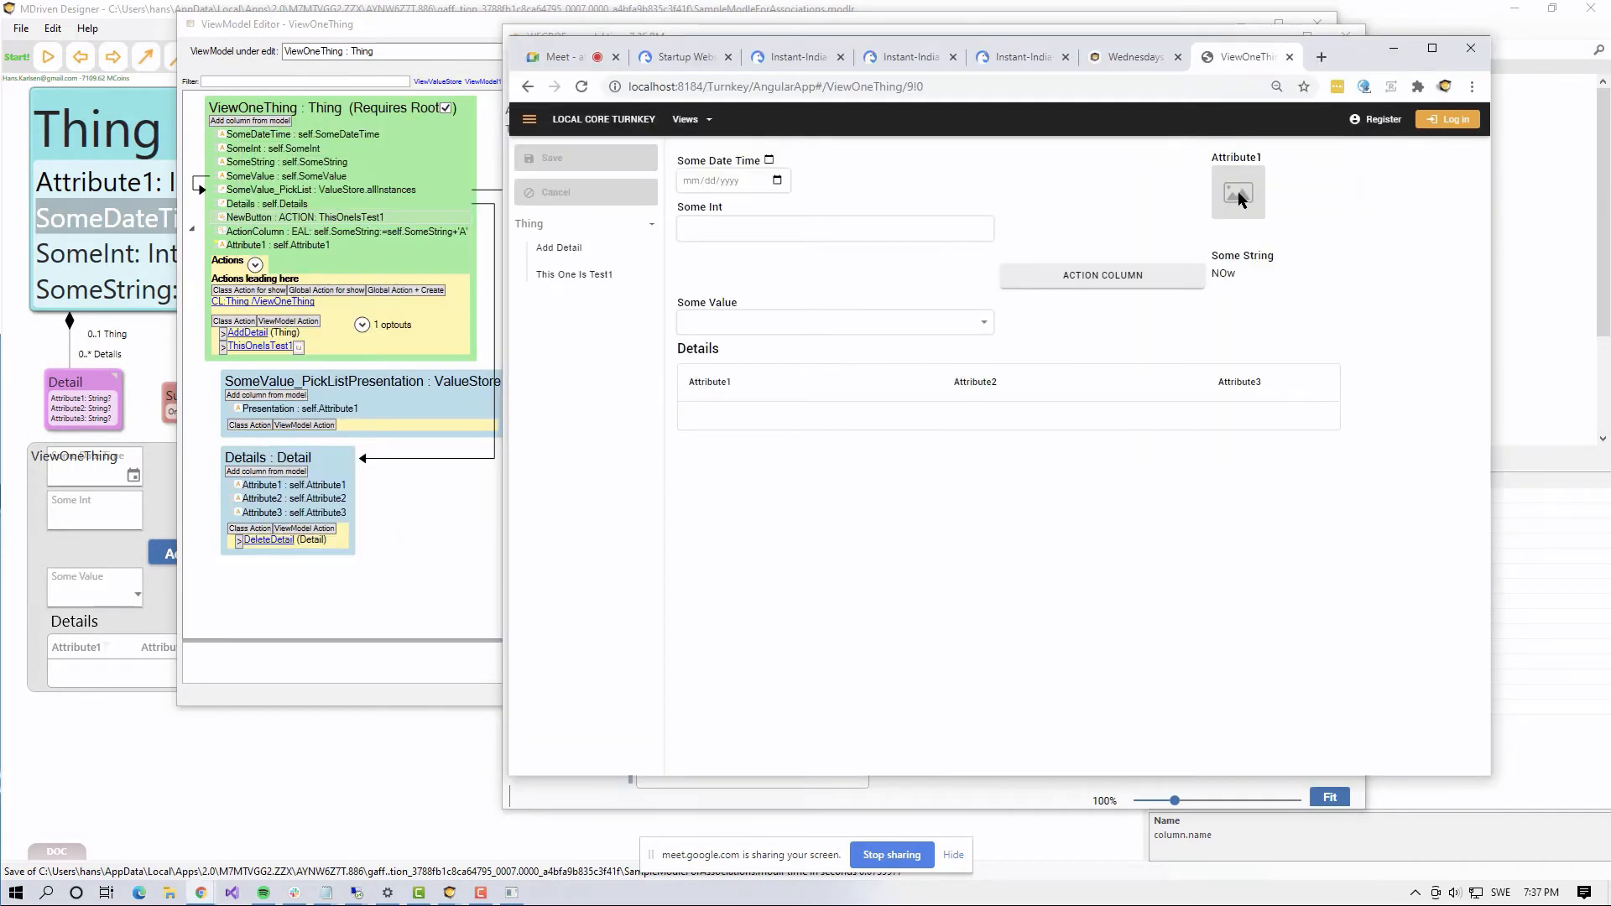
Step: Switch to the ViewModel Editor and clear the Readonly Expression of the Attribute1 column in ViewOneThing
{"action": "key", "text": "alt+Tab"}
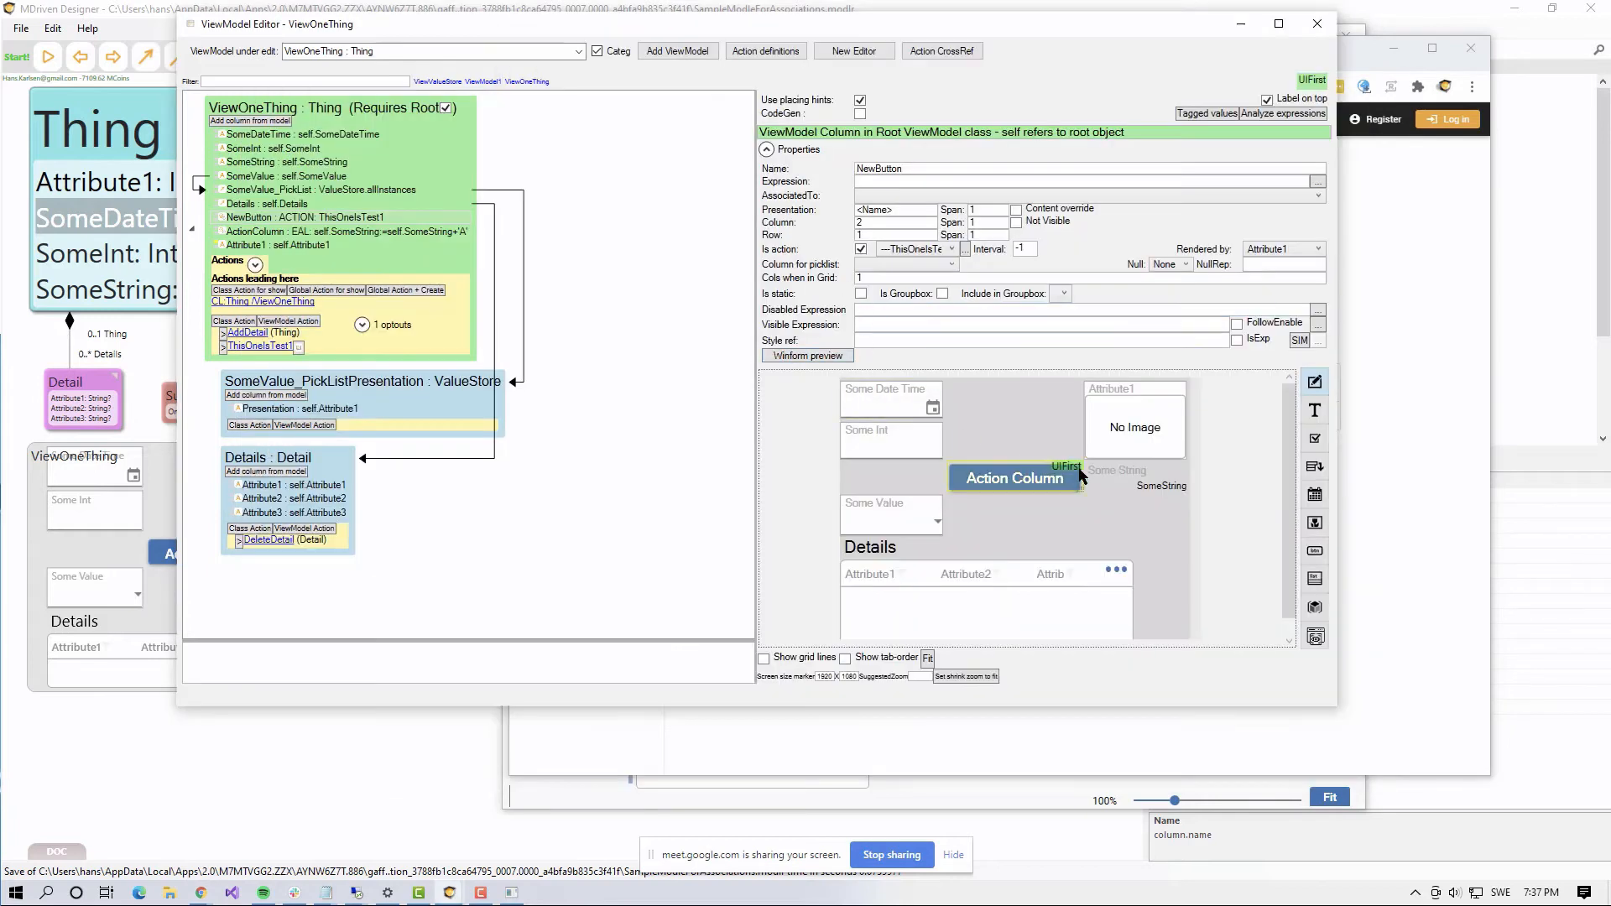
{"action": "left_click", "coordinate": [1091, 453]}
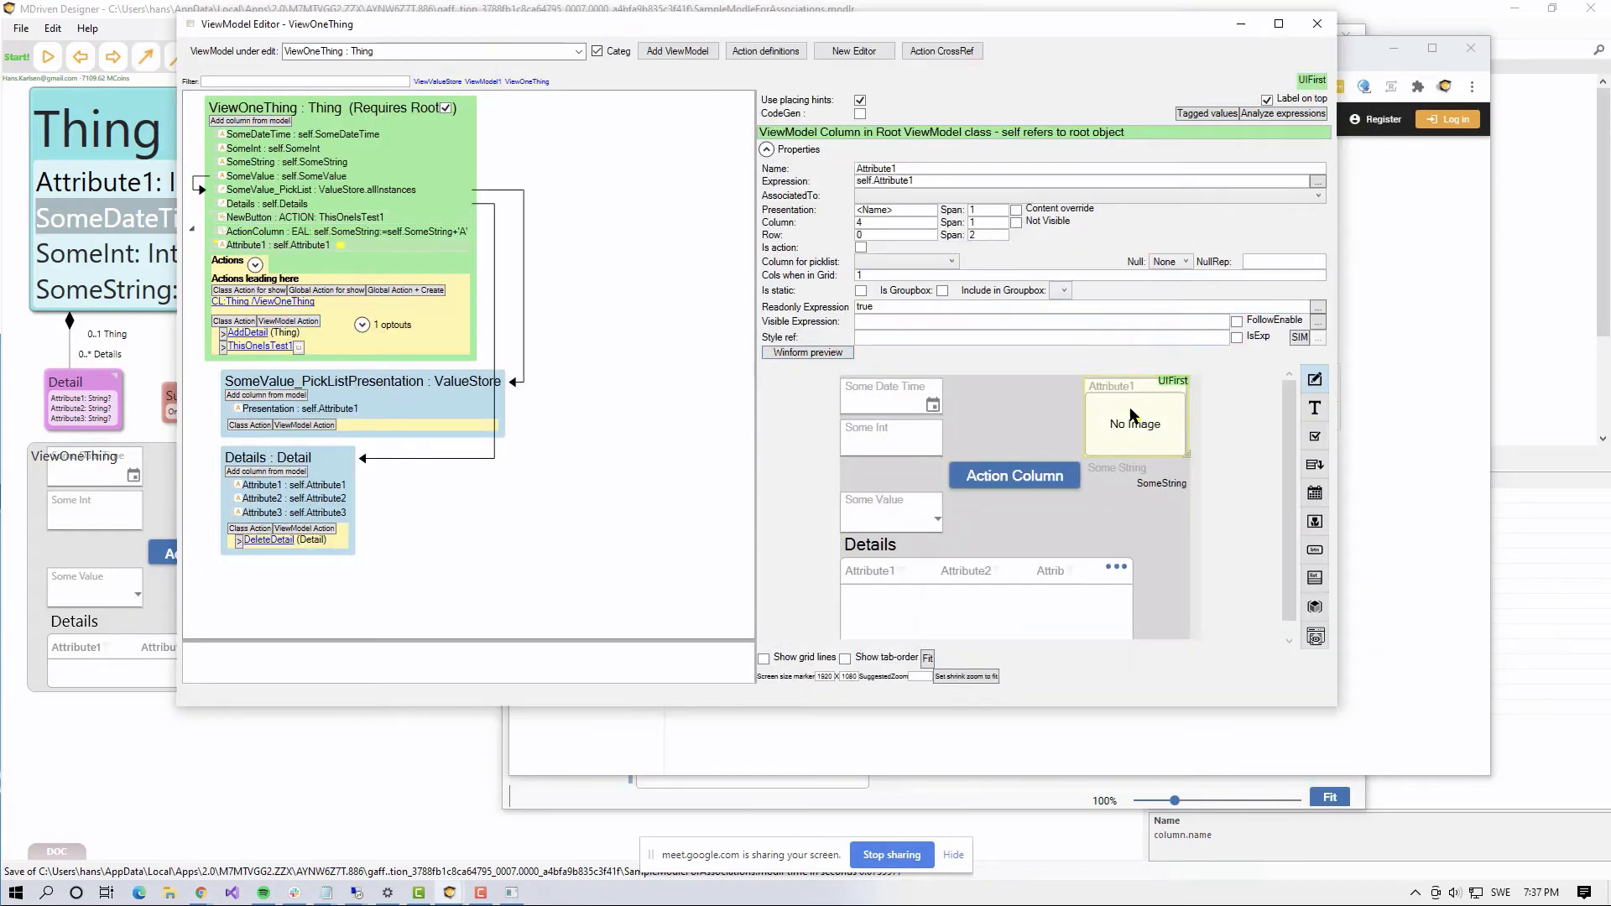
{"action": "left_click", "coordinate": [913, 309]}
{"action": "type", "text": "true"}
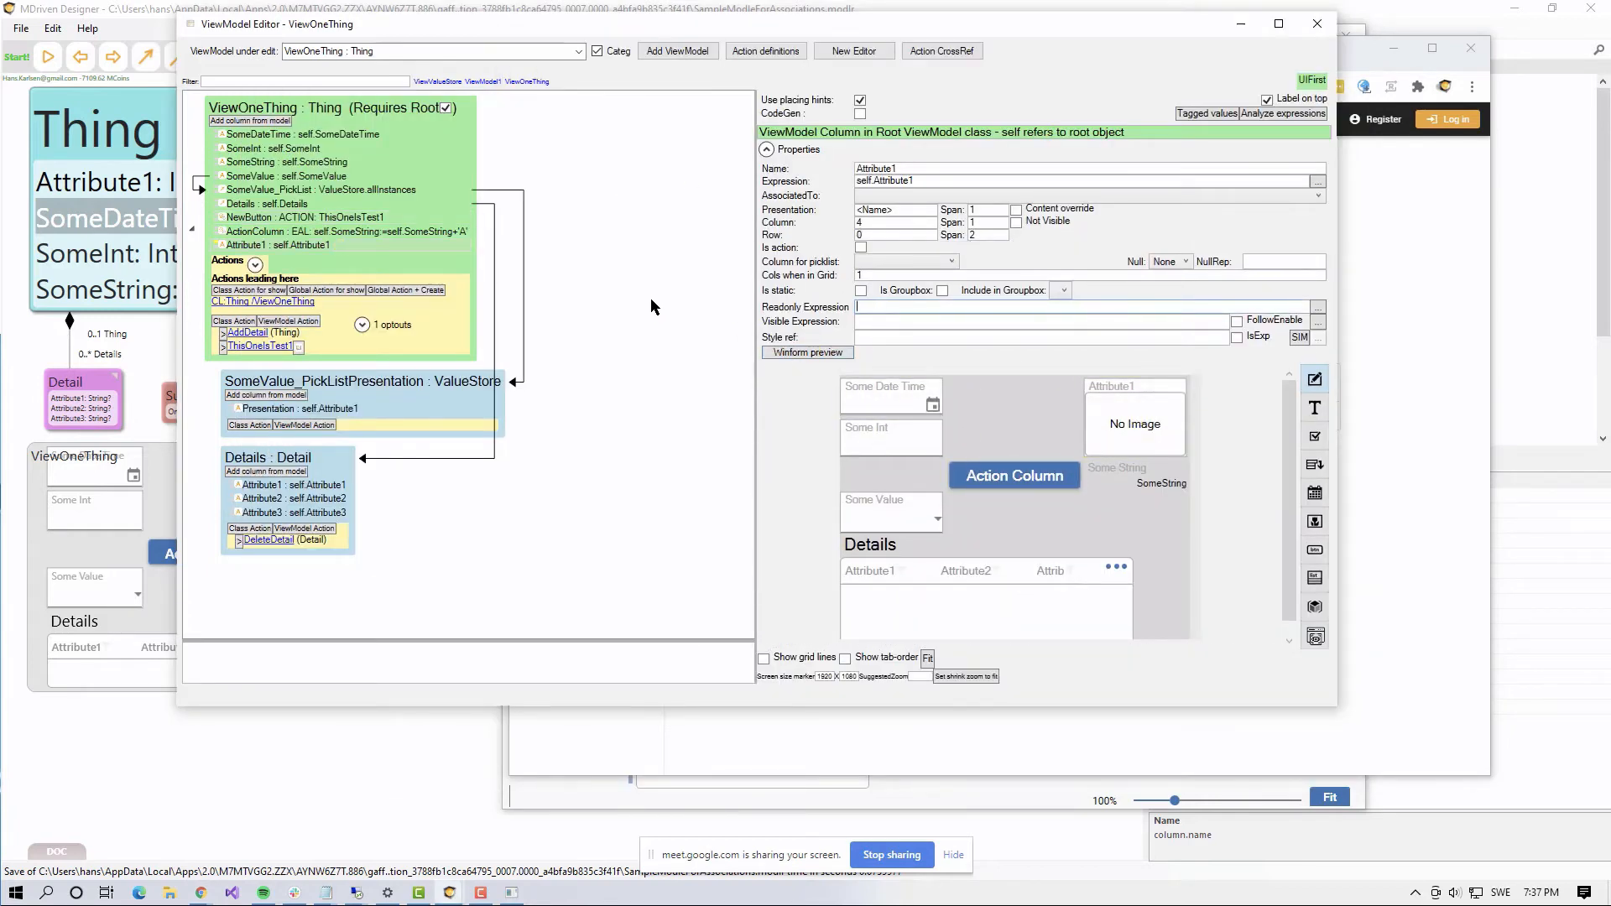
Step: Reload ViewOneThing in the Turnkey web app, upload GetVMImage.jpg from c:\temp as the Attribute1 image, and save the Thing
{"action": "key", "text": "alt+Tab"}
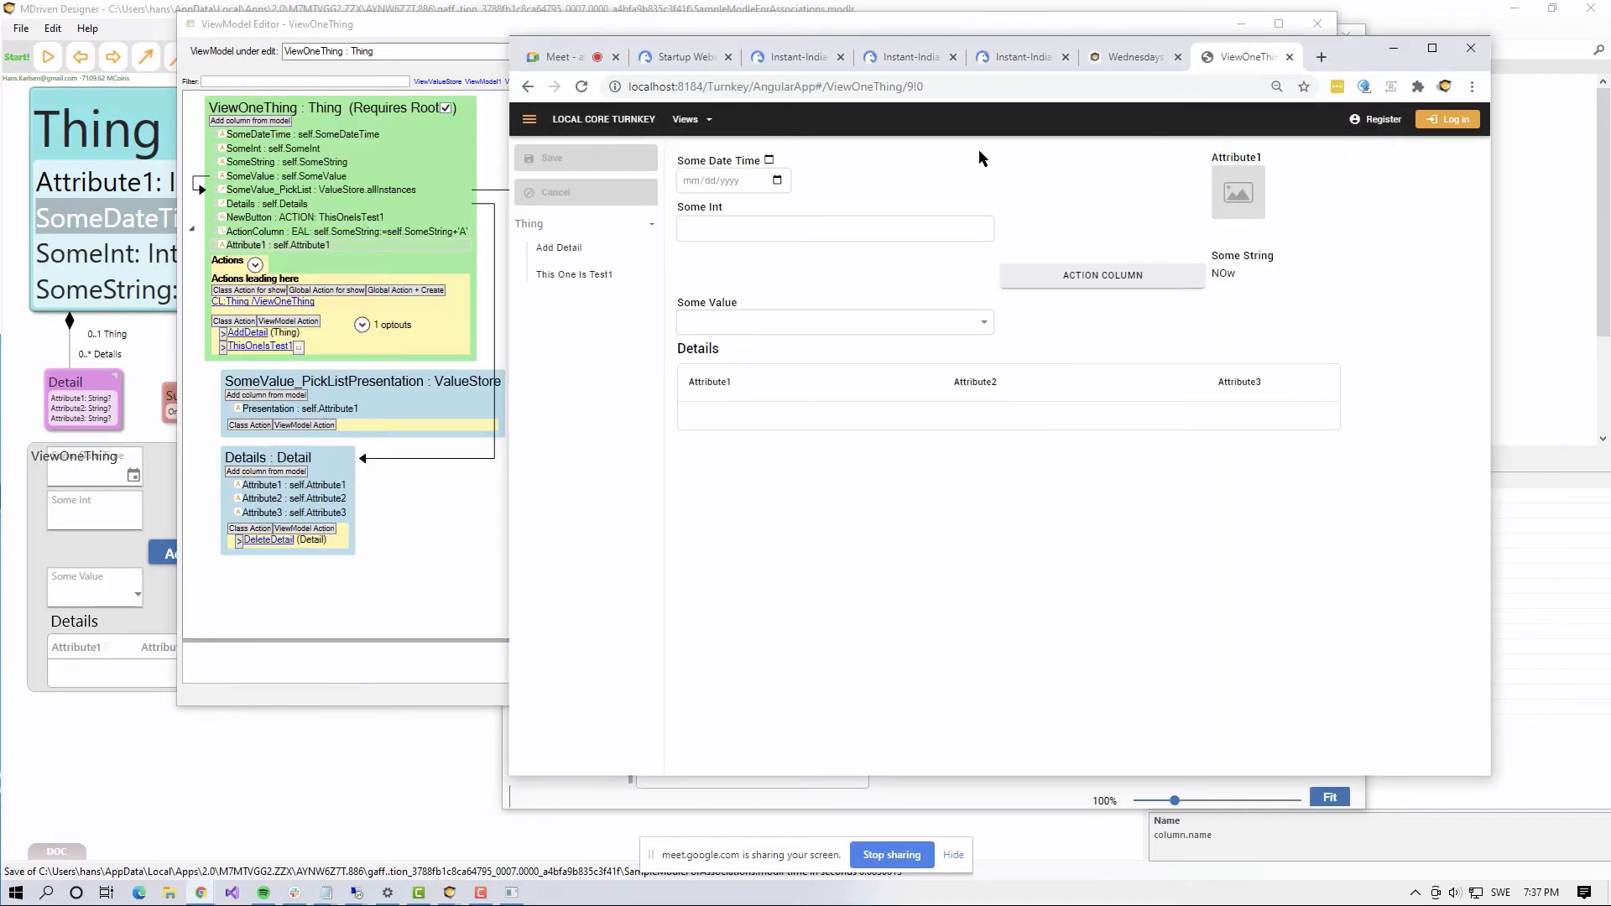
{"action": "left_click", "coordinate": [582, 87]}
{"action": "left_click", "coordinate": [1237, 194]}
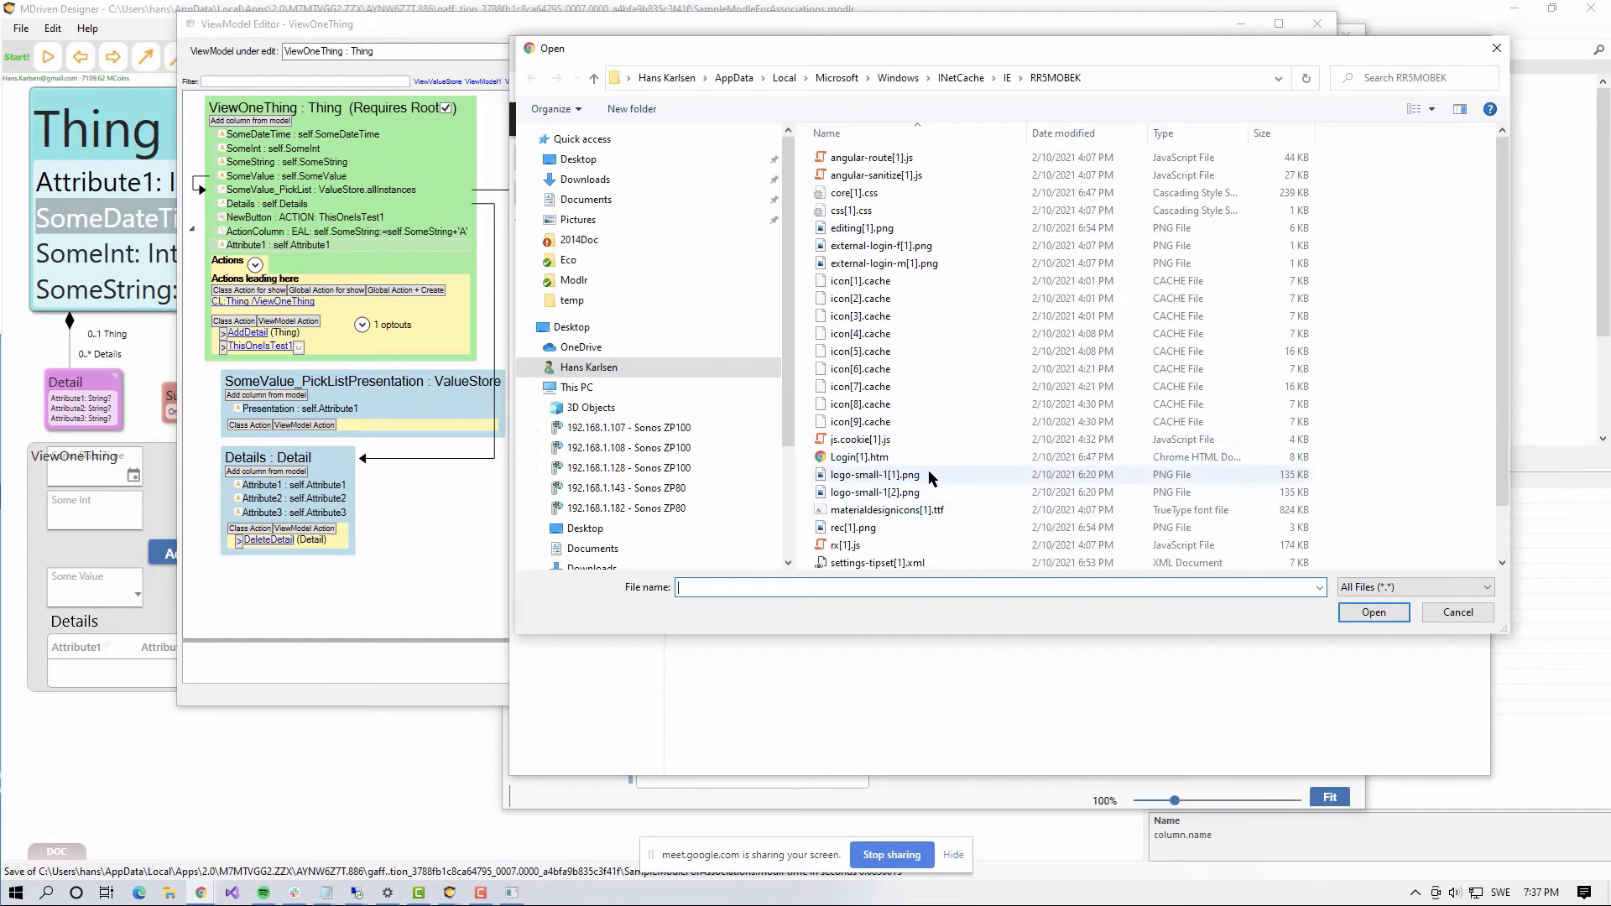
{"action": "type", "text": "c:\\temp\\"}
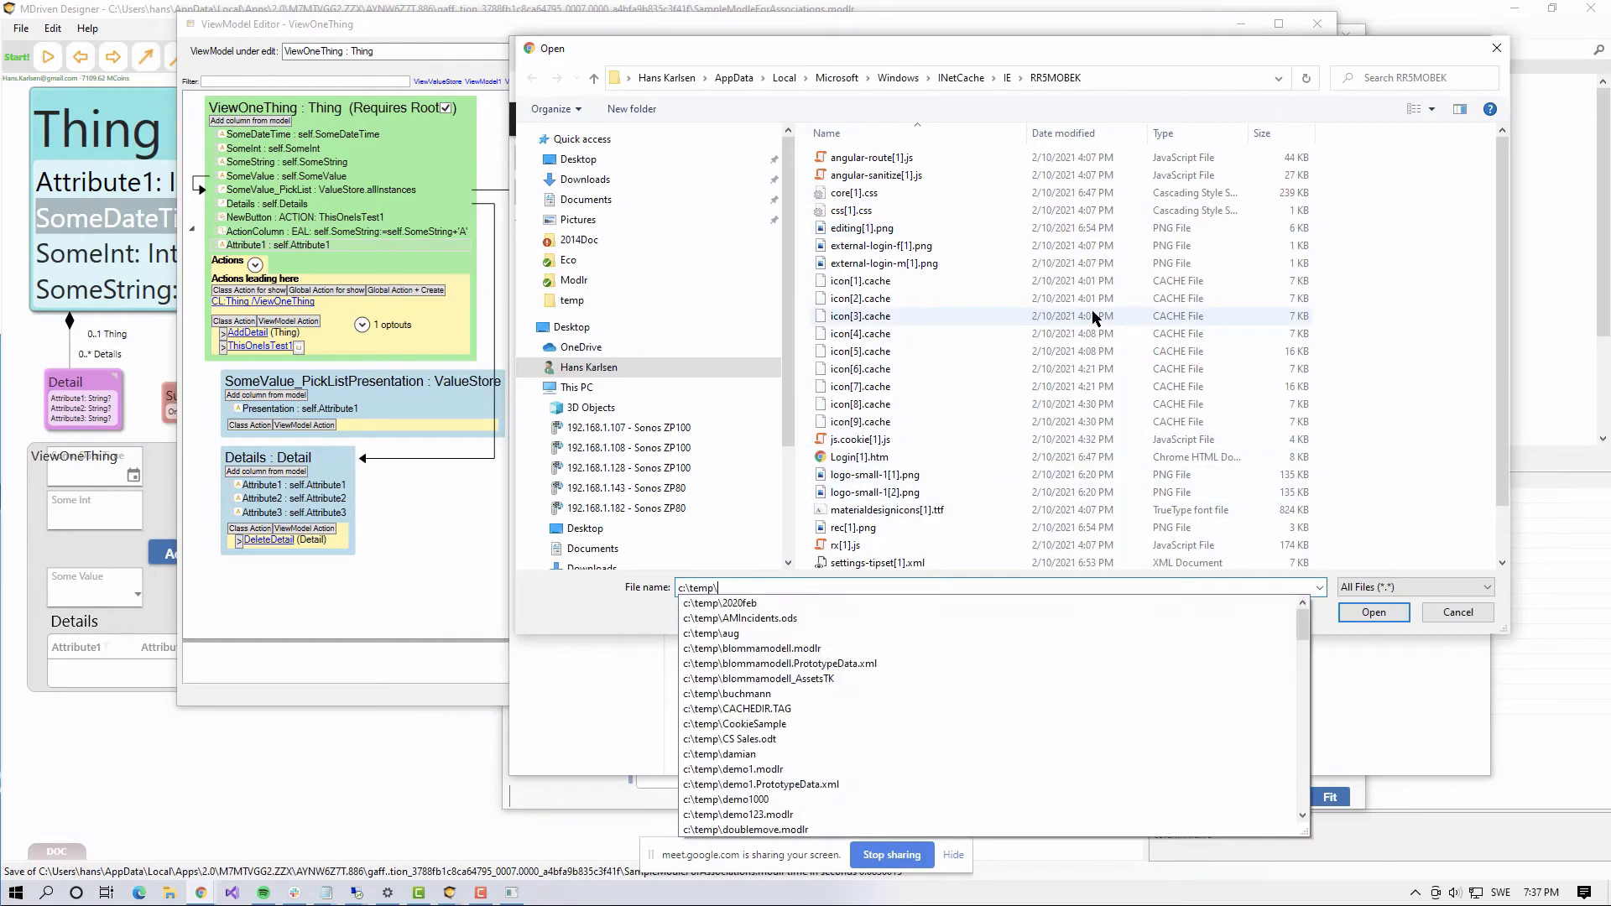
{"action": "key", "text": "Return"}
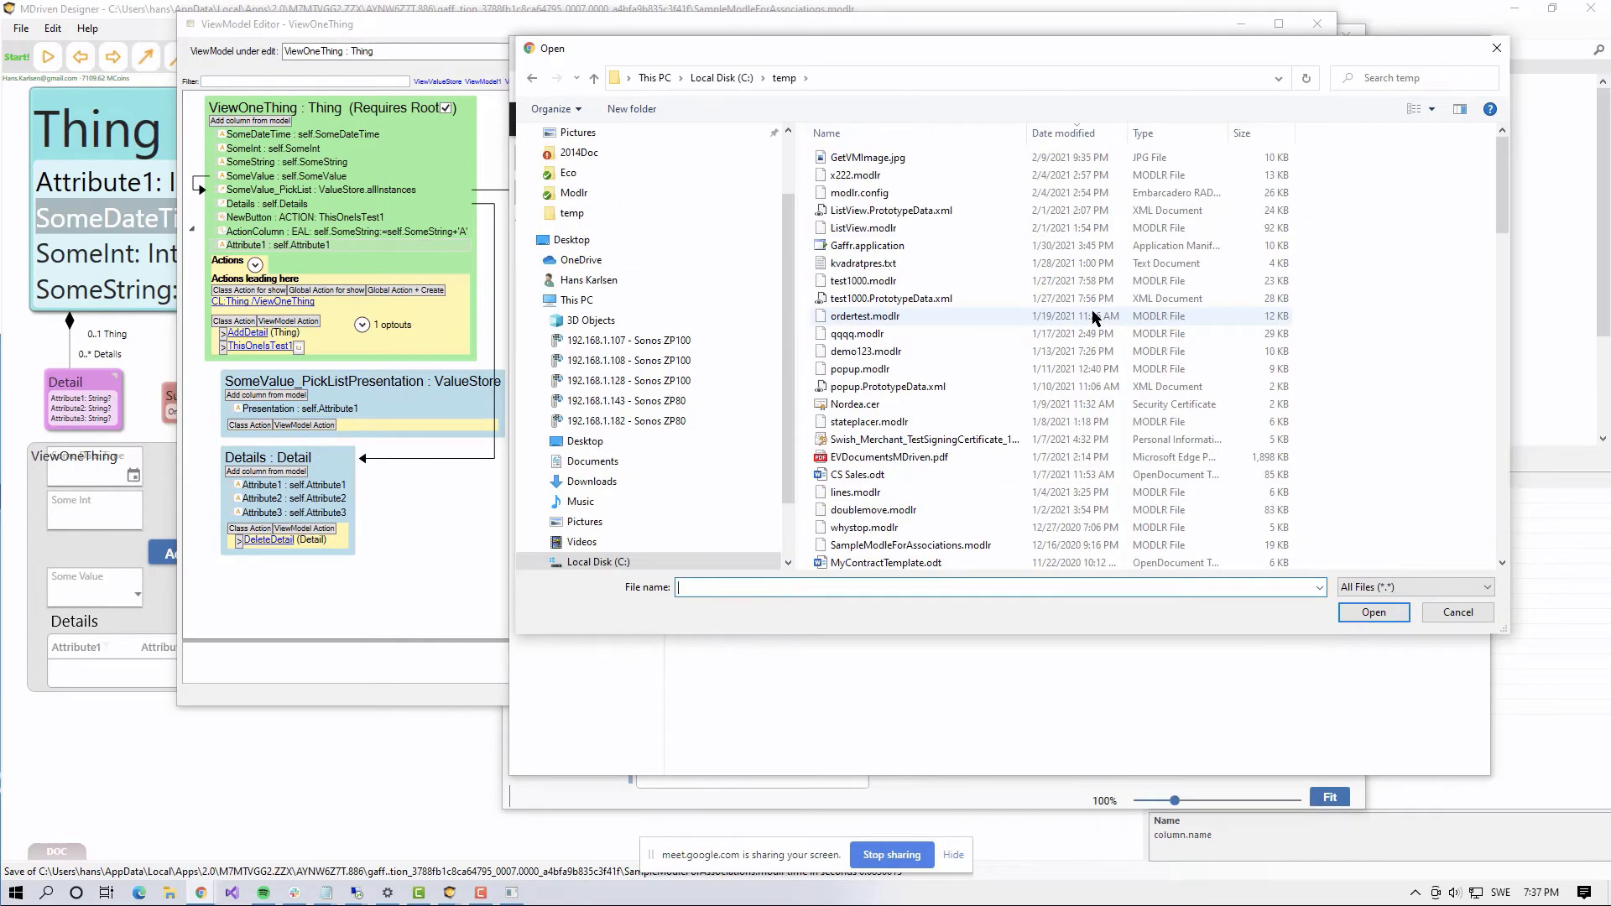
{"action": "left_click", "coordinate": [868, 158]}
{"action": "double_click", "coordinate": [906, 161]}
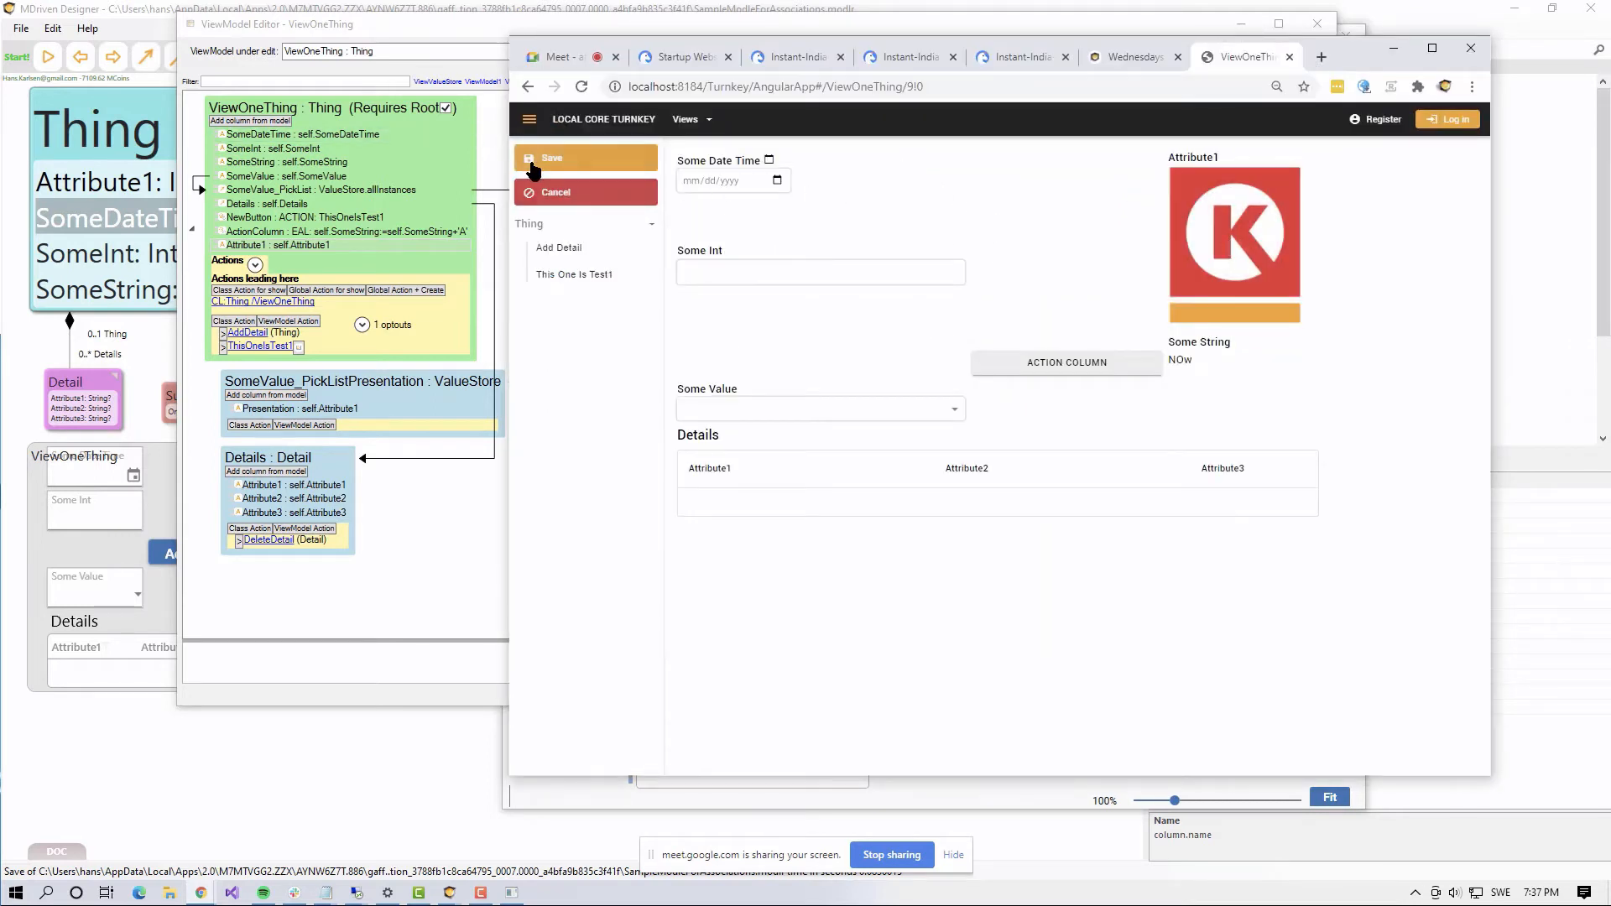
{"action": "left_click", "coordinate": [534, 165]}
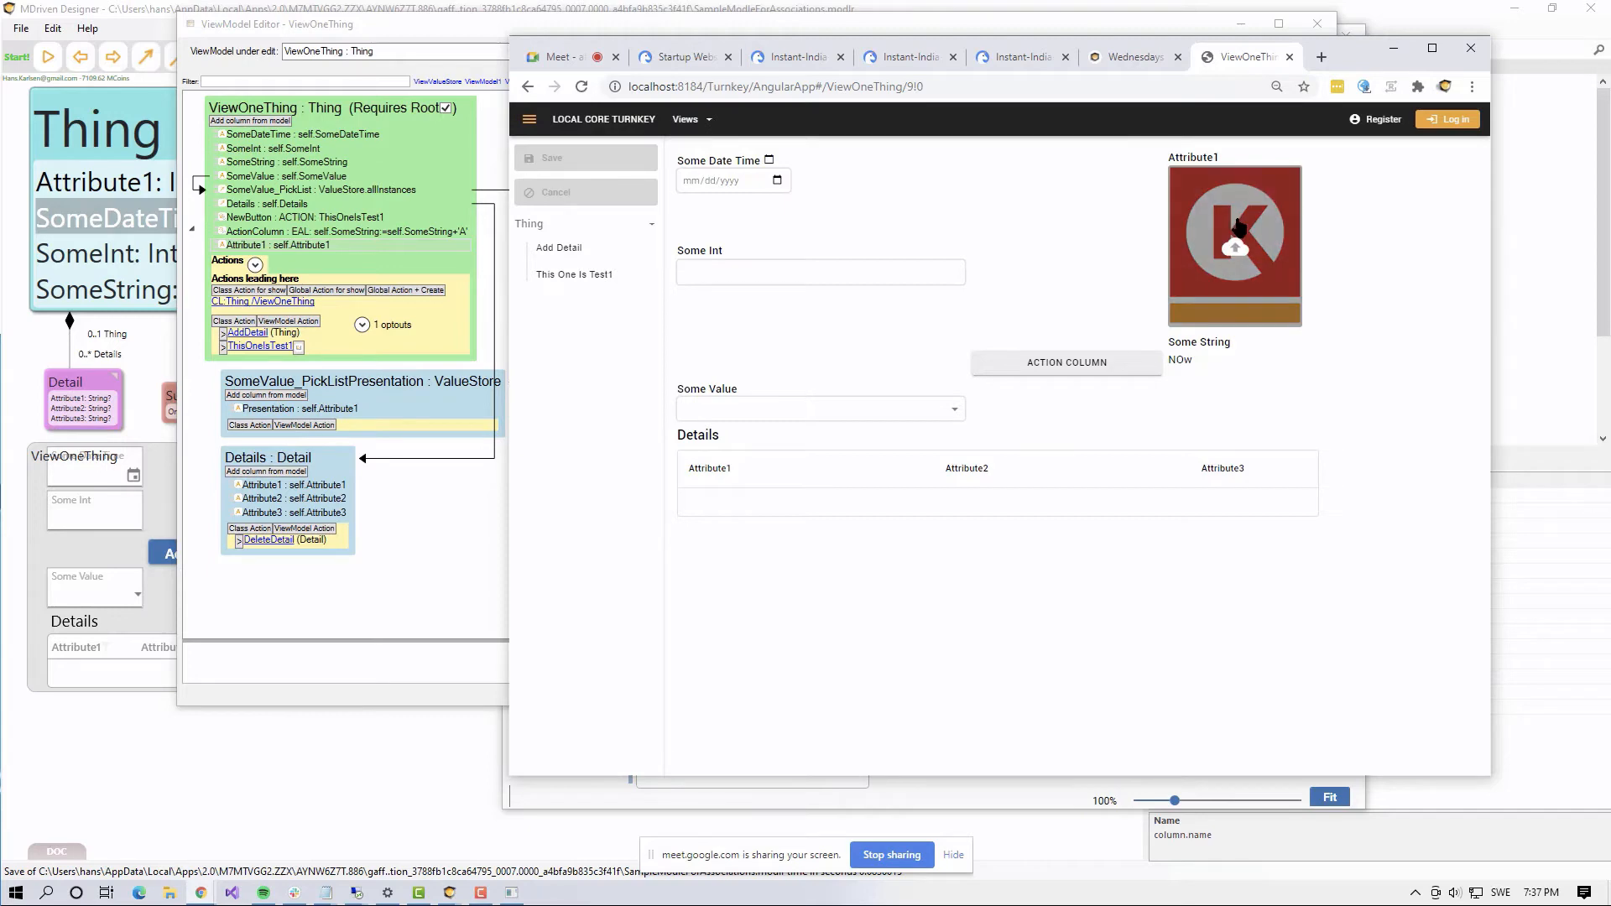
Step: Go back to ViewAllThings in Turnkey and, in the ViewModel Editor, set the Readonly Expression of Attribute1 to true
{"action": "left_click", "coordinate": [526, 87]}
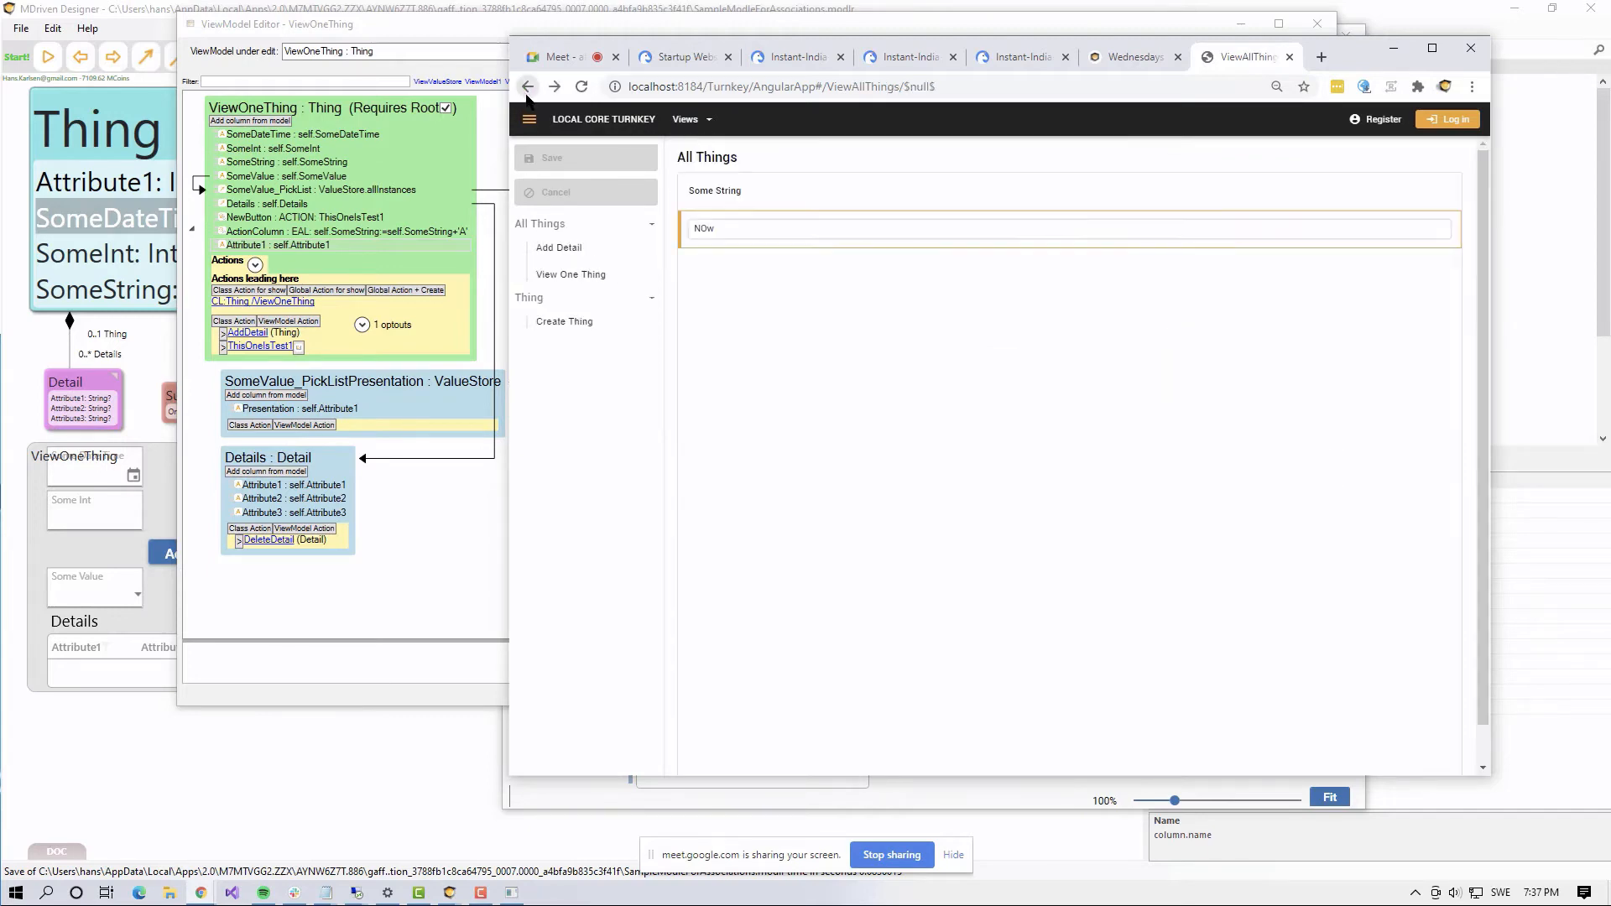
{"action": "key", "text": "alt+Tab"}
{"action": "key", "text": "alt+Tab"}
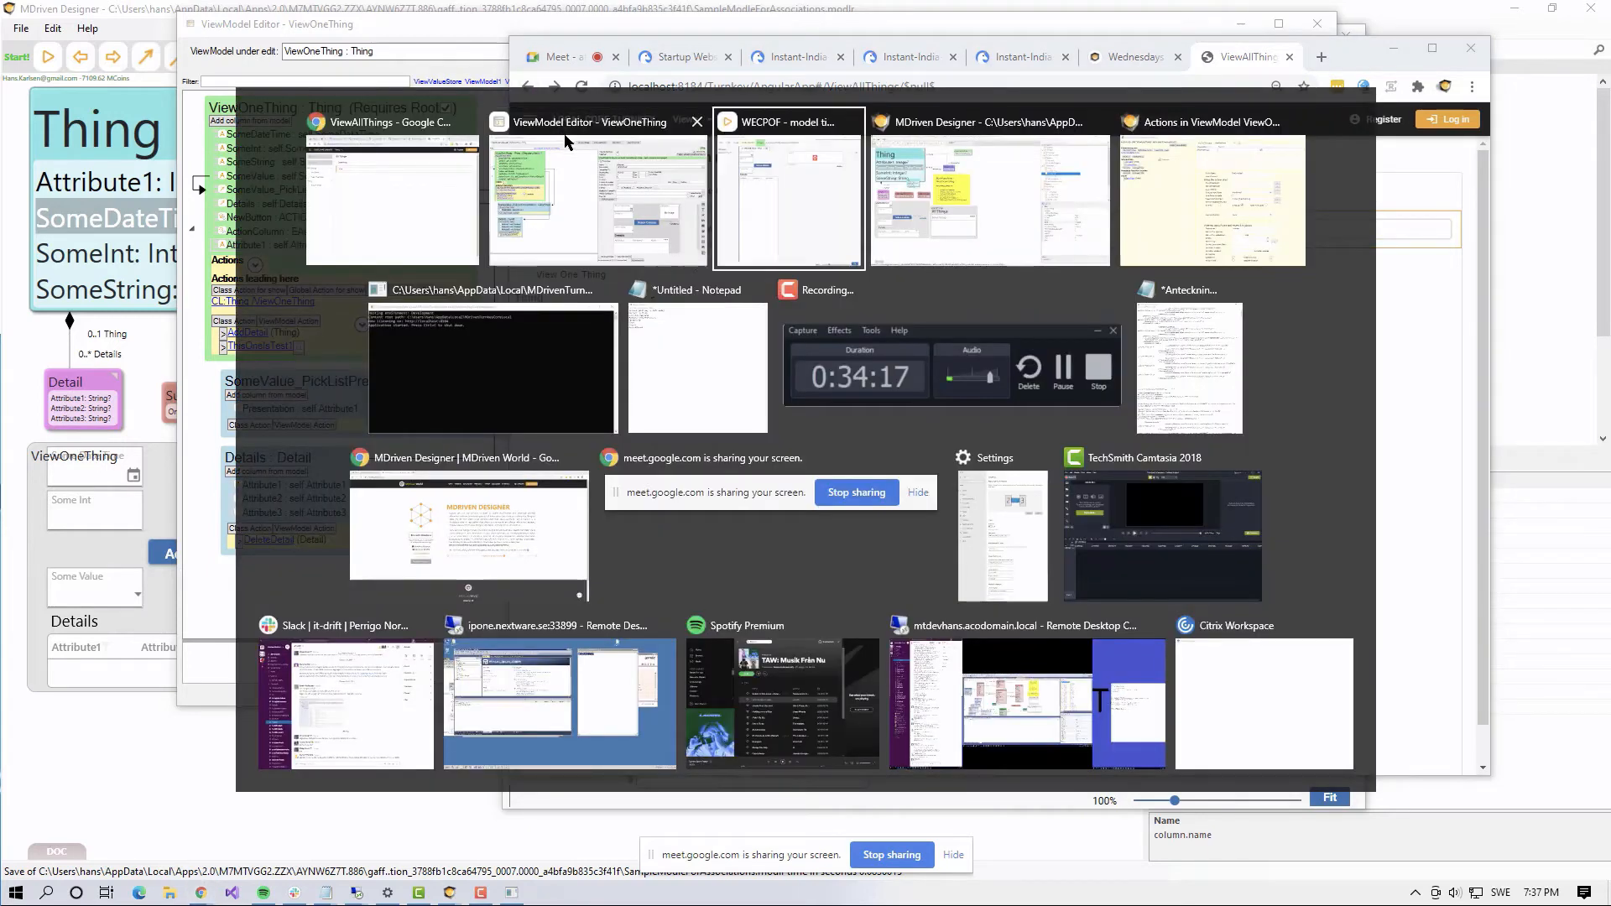
{"action": "key", "text": "alt+Tab"}
{"action": "key", "text": "alt+Tab"}
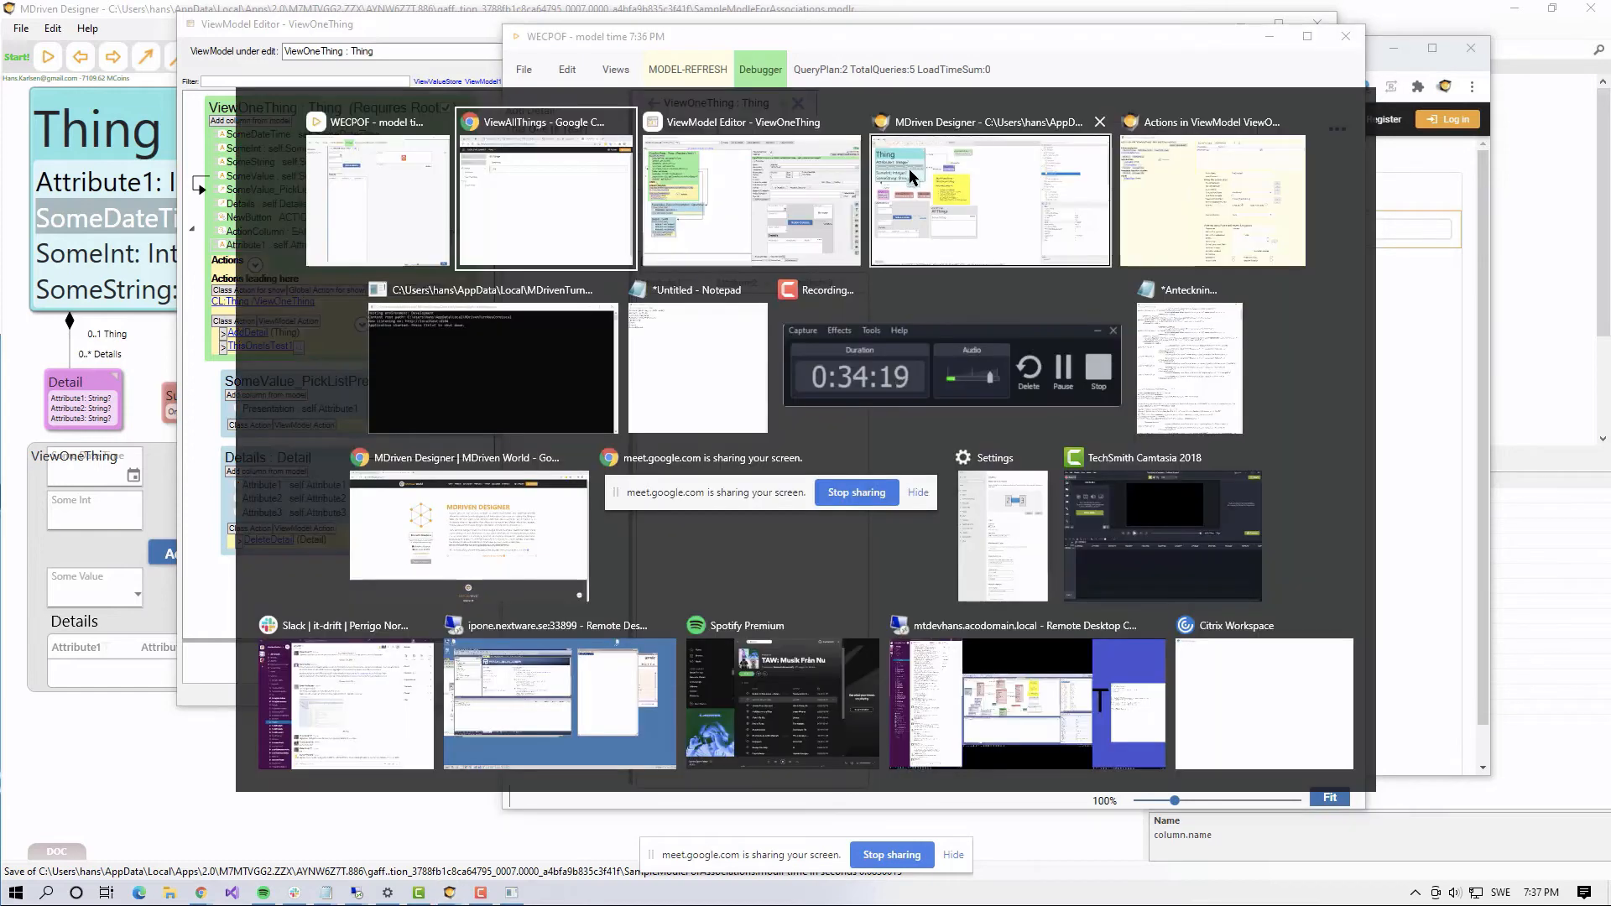
{"action": "left_click", "coordinate": [870, 308]}
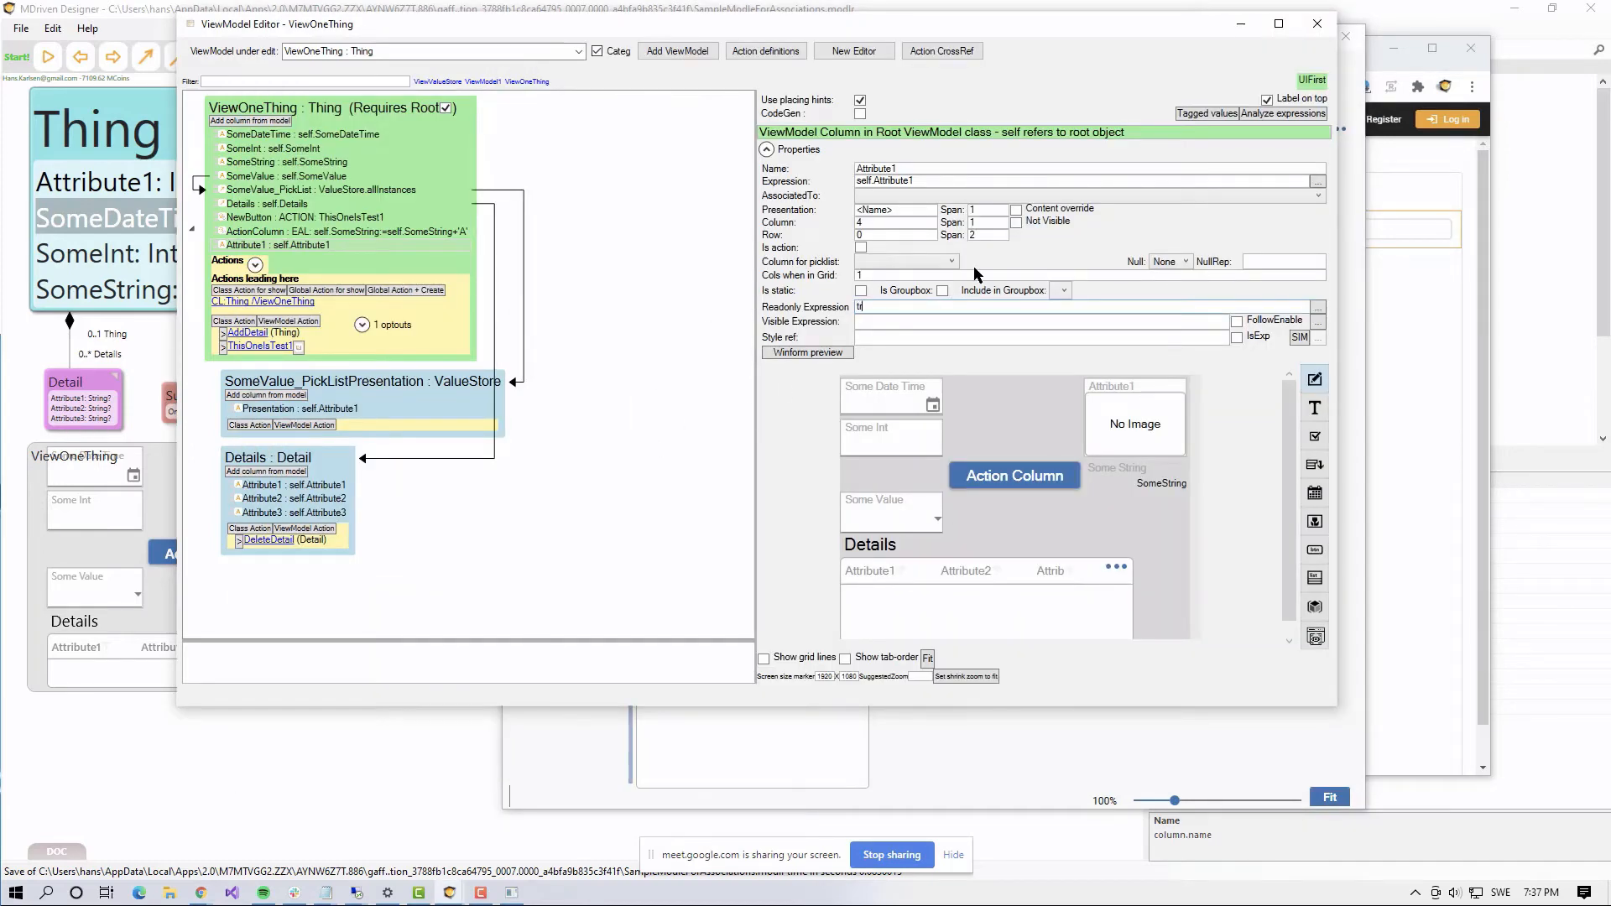
{"action": "key", "text": "Tab"}
{"action": "left_click", "coordinate": [900, 307]}
Step: Reopen the Thing in ViewOneThing in the Turnkey web app, test the Attribute1 image, and reload the page
{"action": "key", "text": "alt+Tab"}
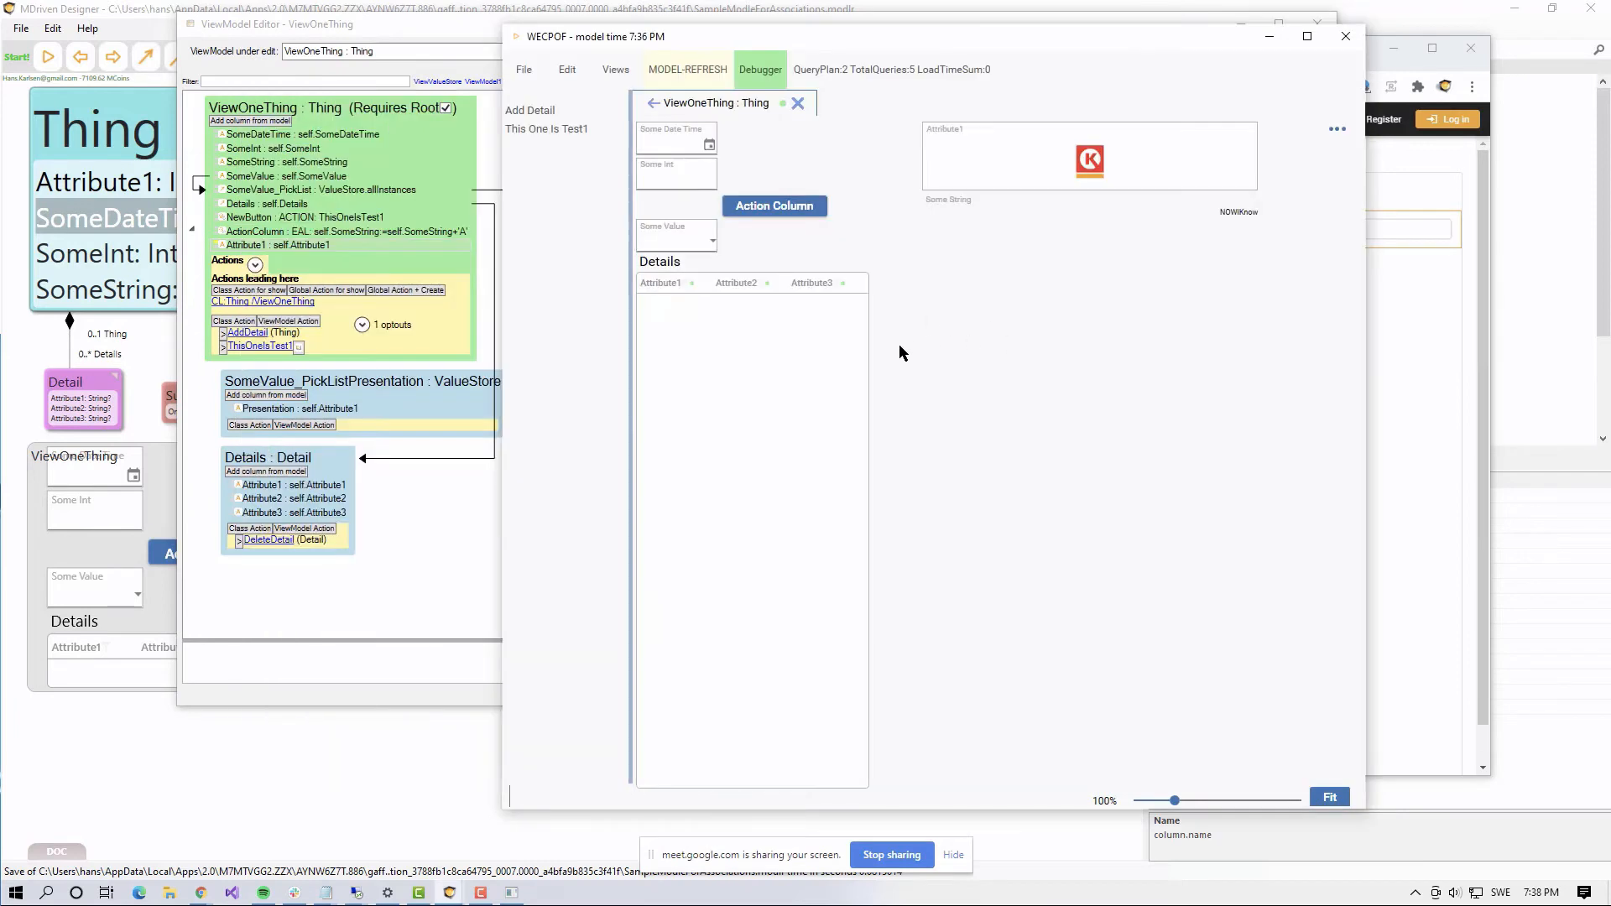
{"action": "key", "text": "alt+Tab"}
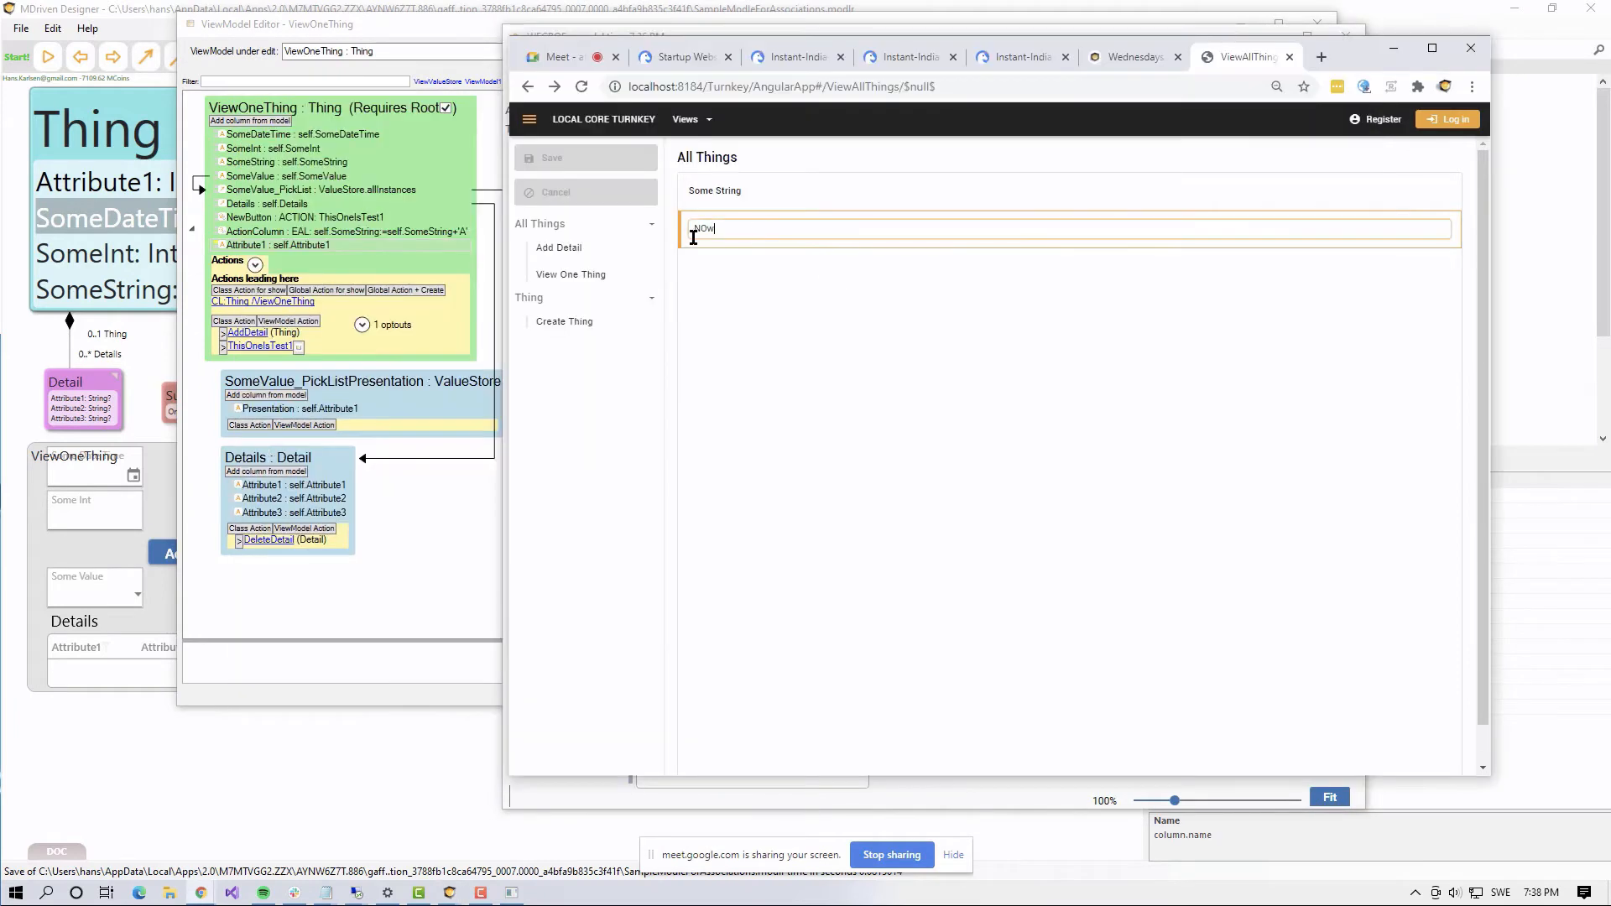
{"action": "left_click", "coordinate": [577, 274]}
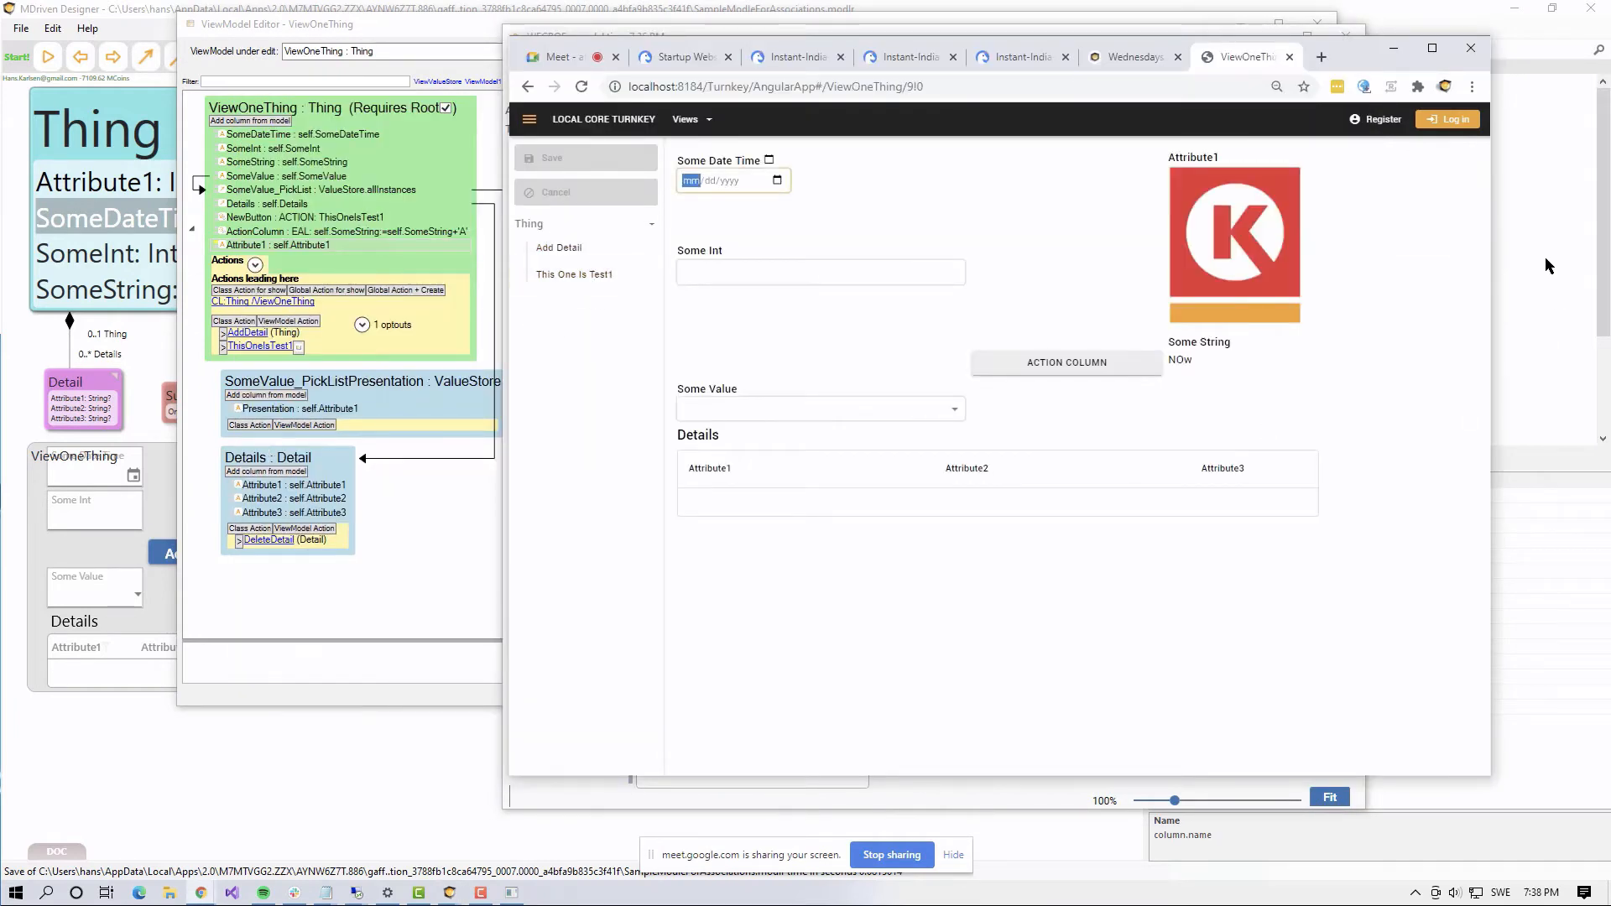
{"action": "left_click", "coordinate": [1183, 267]}
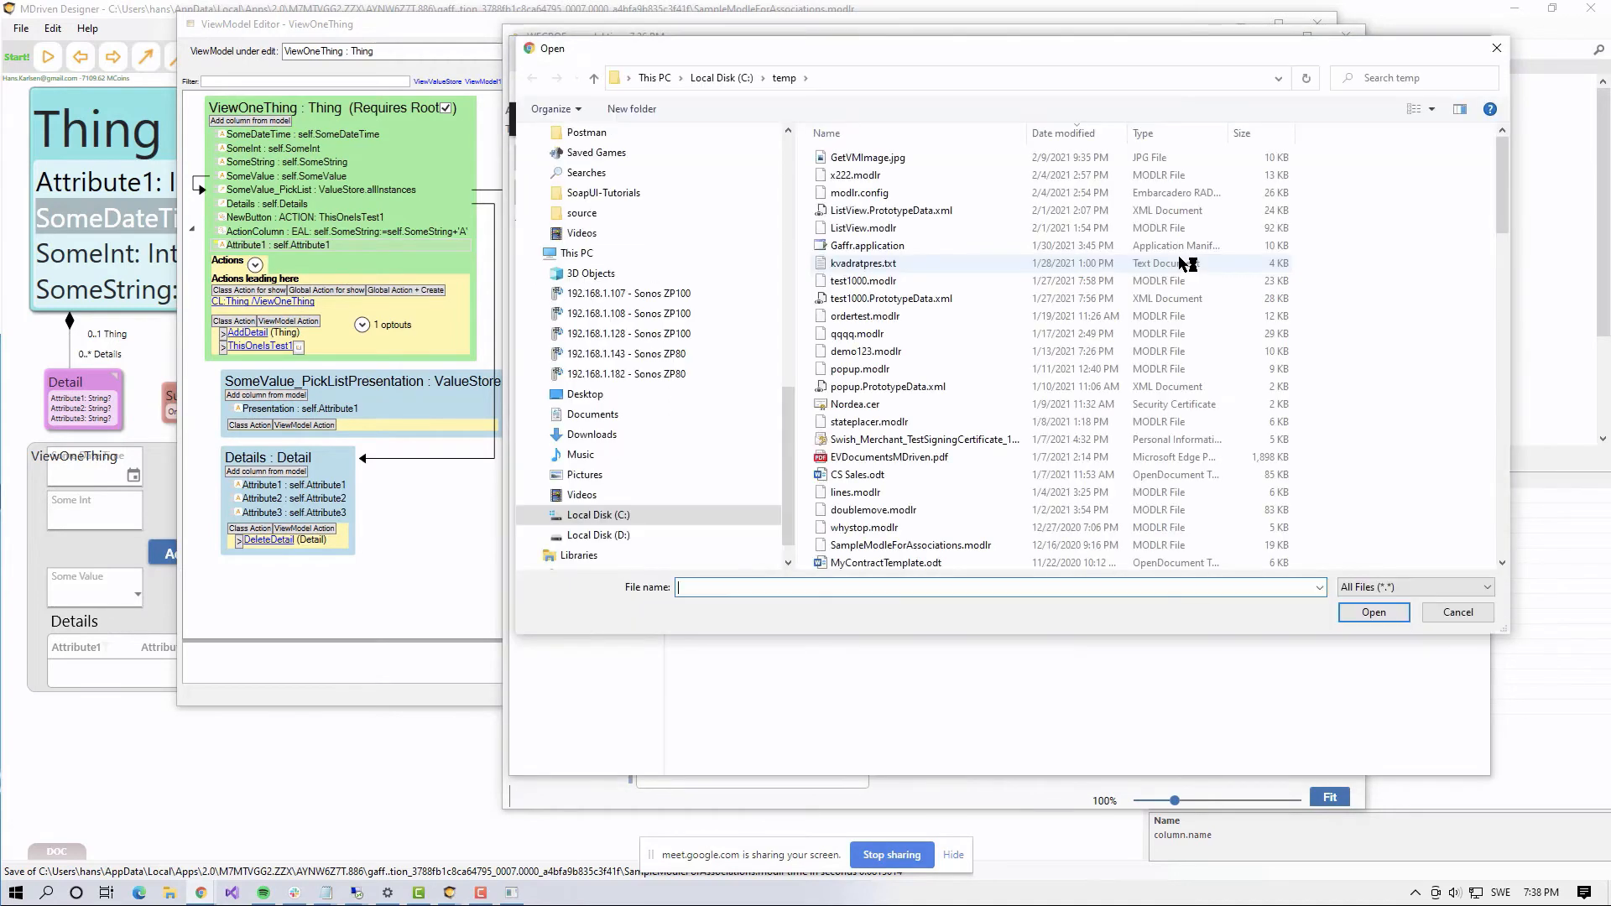
{"action": "double_click", "coordinate": [1183, 265]}
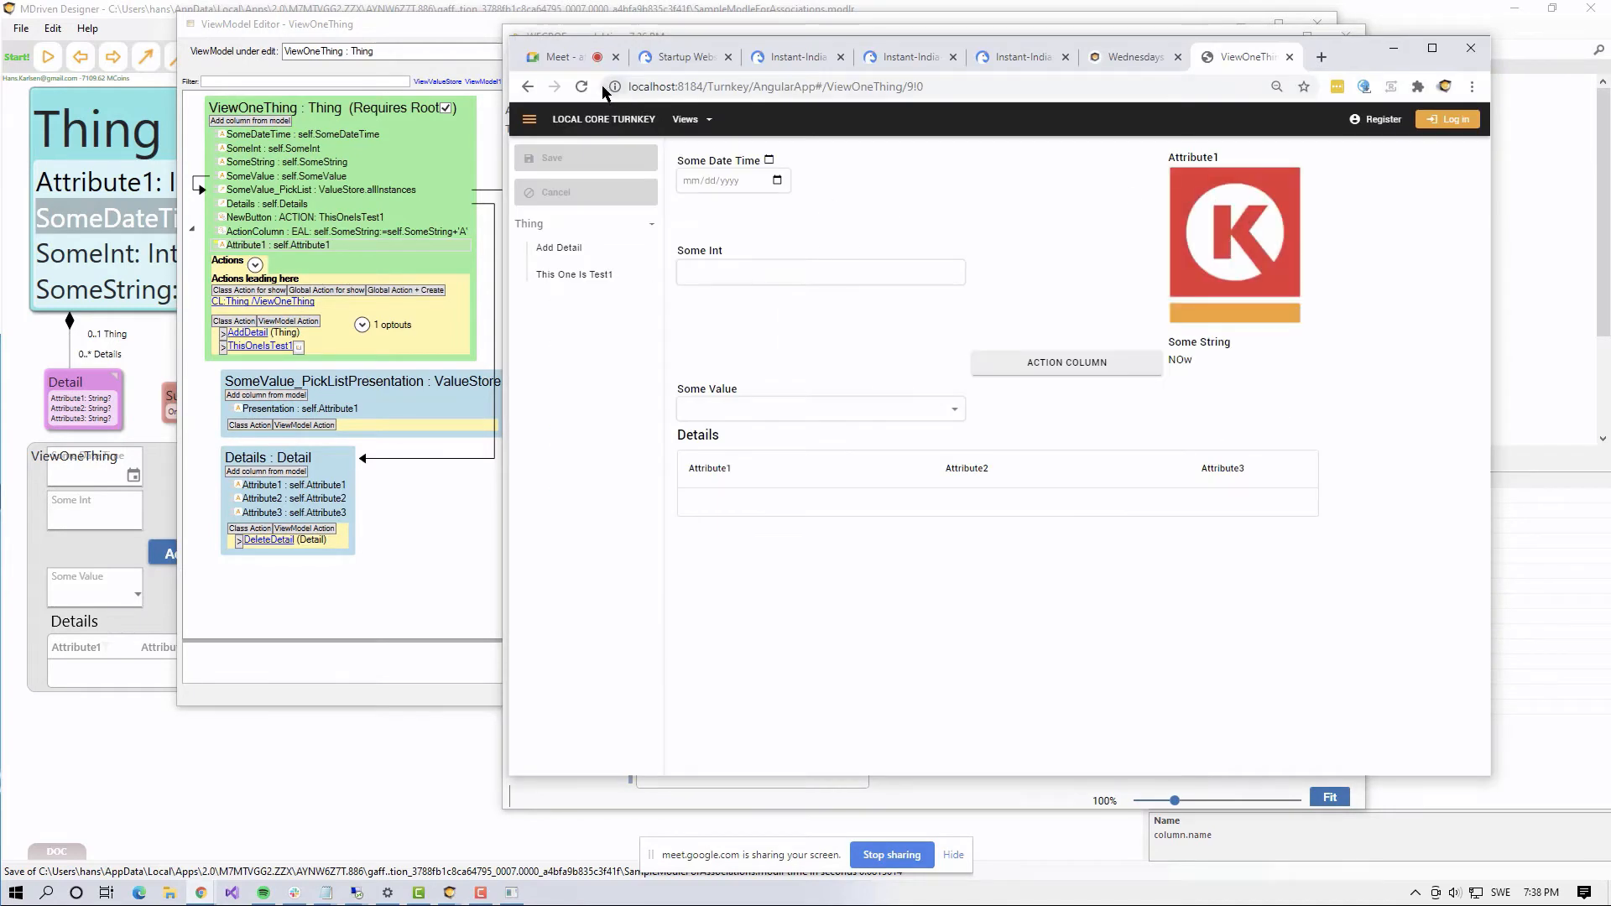
{"action": "left_click", "coordinate": [581, 86]}
{"action": "left_click_drag", "start_coordinate": [1491, 241], "coordinate": [1527, 237]}
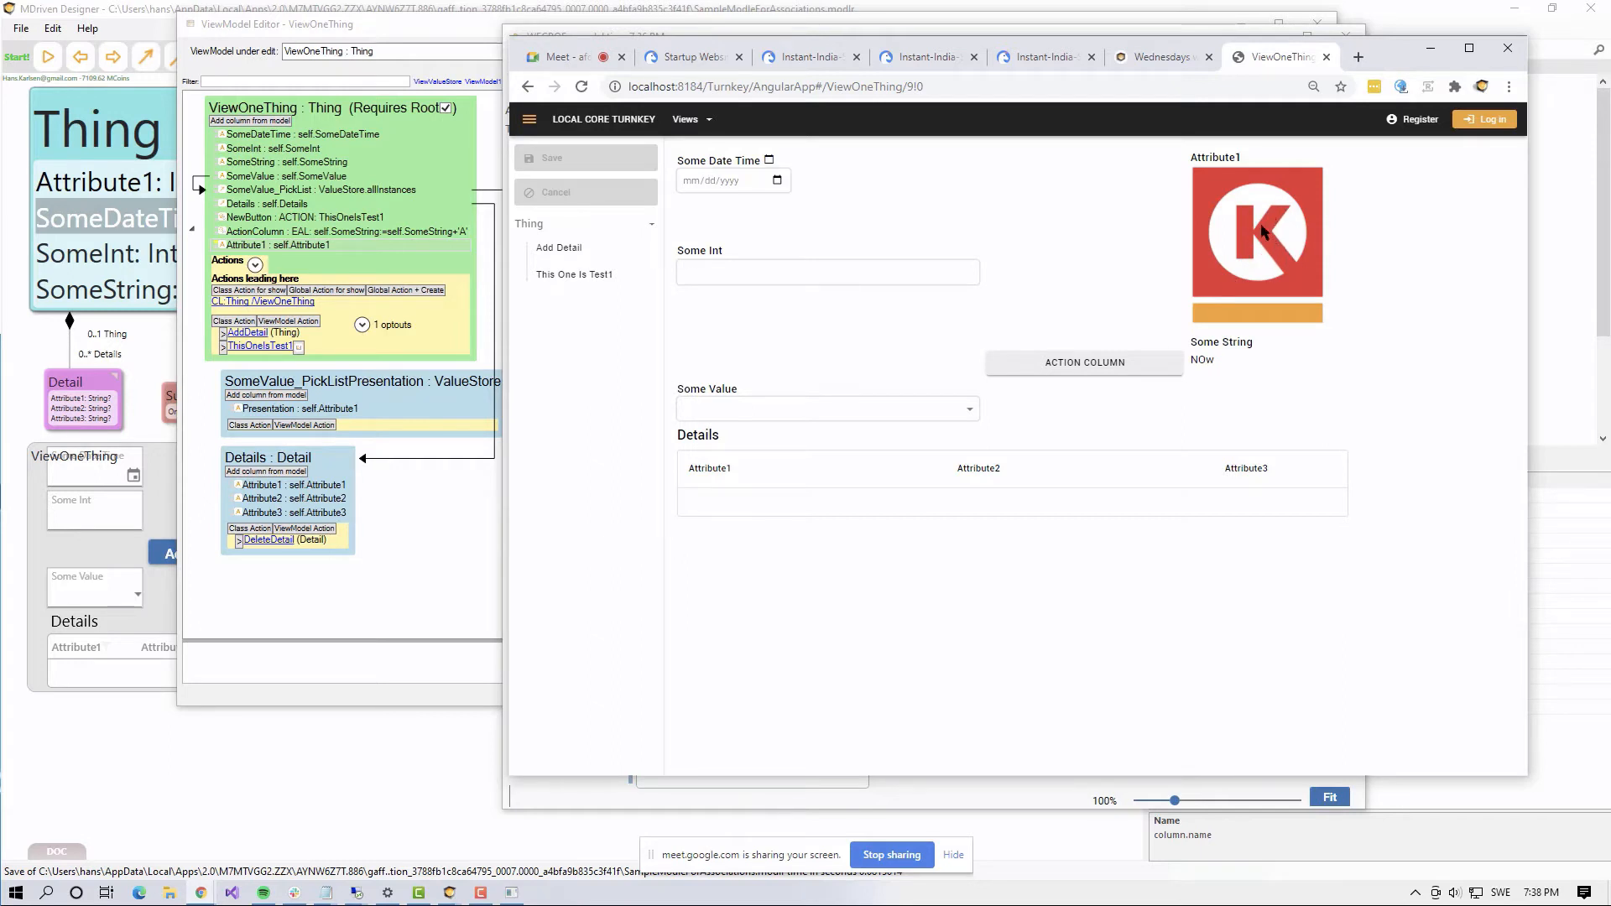
Step: Switch to the topic list in Notepad and mark the "Actions (Buttons, vs left side)" line with an x in front
{"action": "key", "text": "alt+Tab"}
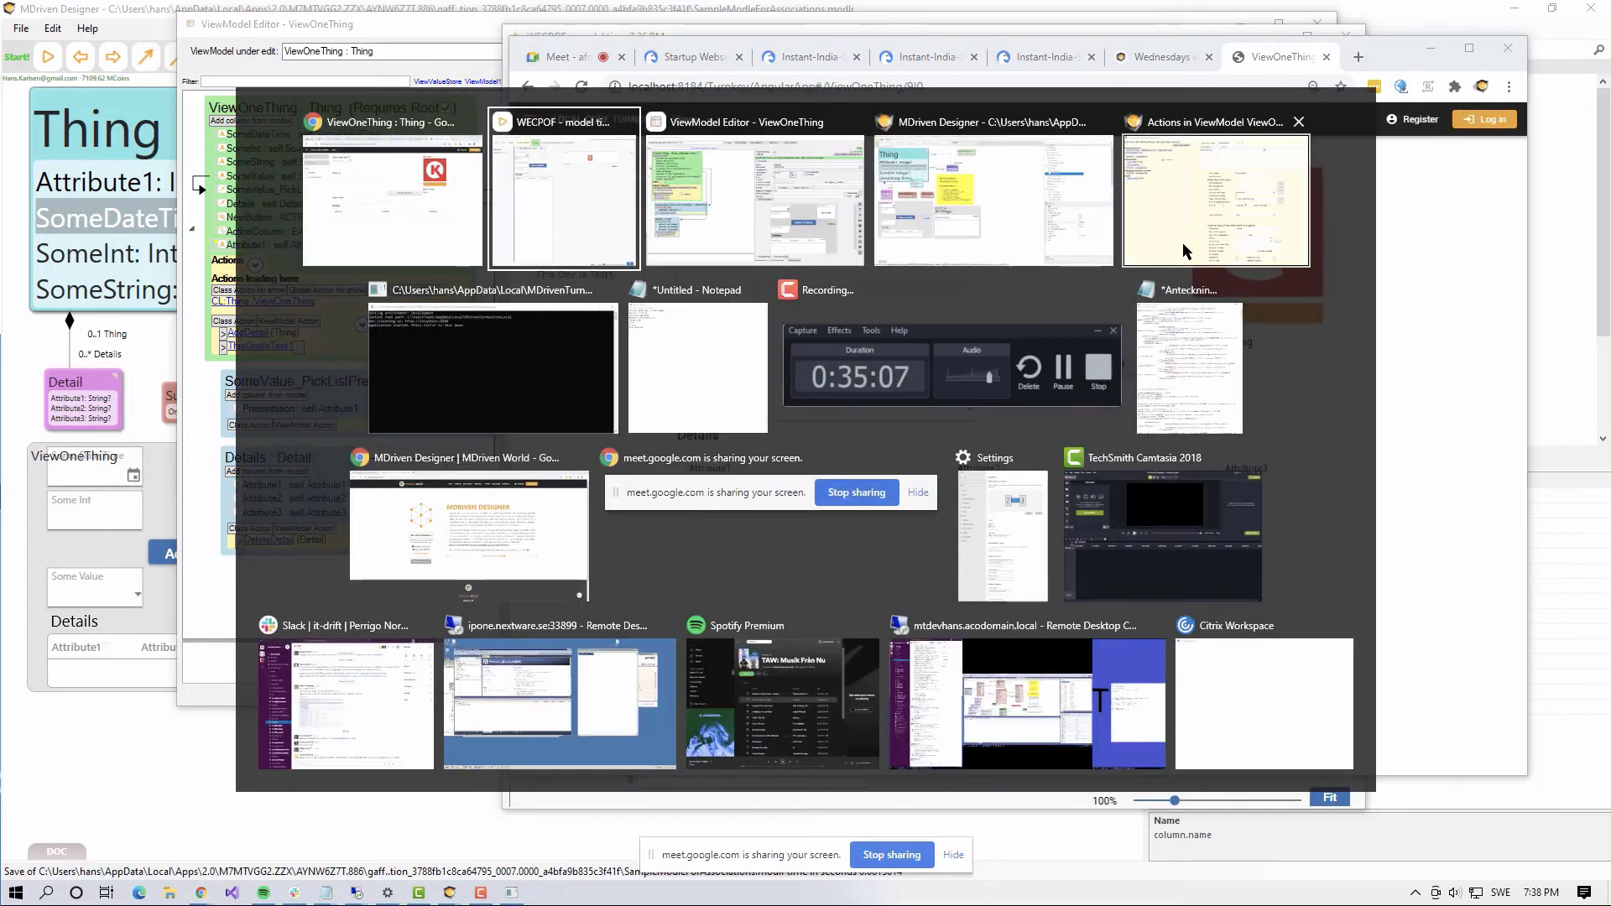
{"action": "key", "text": "alt+Tab"}
{"action": "key", "text": "alt+Tab"}
{"action": "key", "text": "alt+Tab"}
{"action": "key", "text": "alt+Tab"}
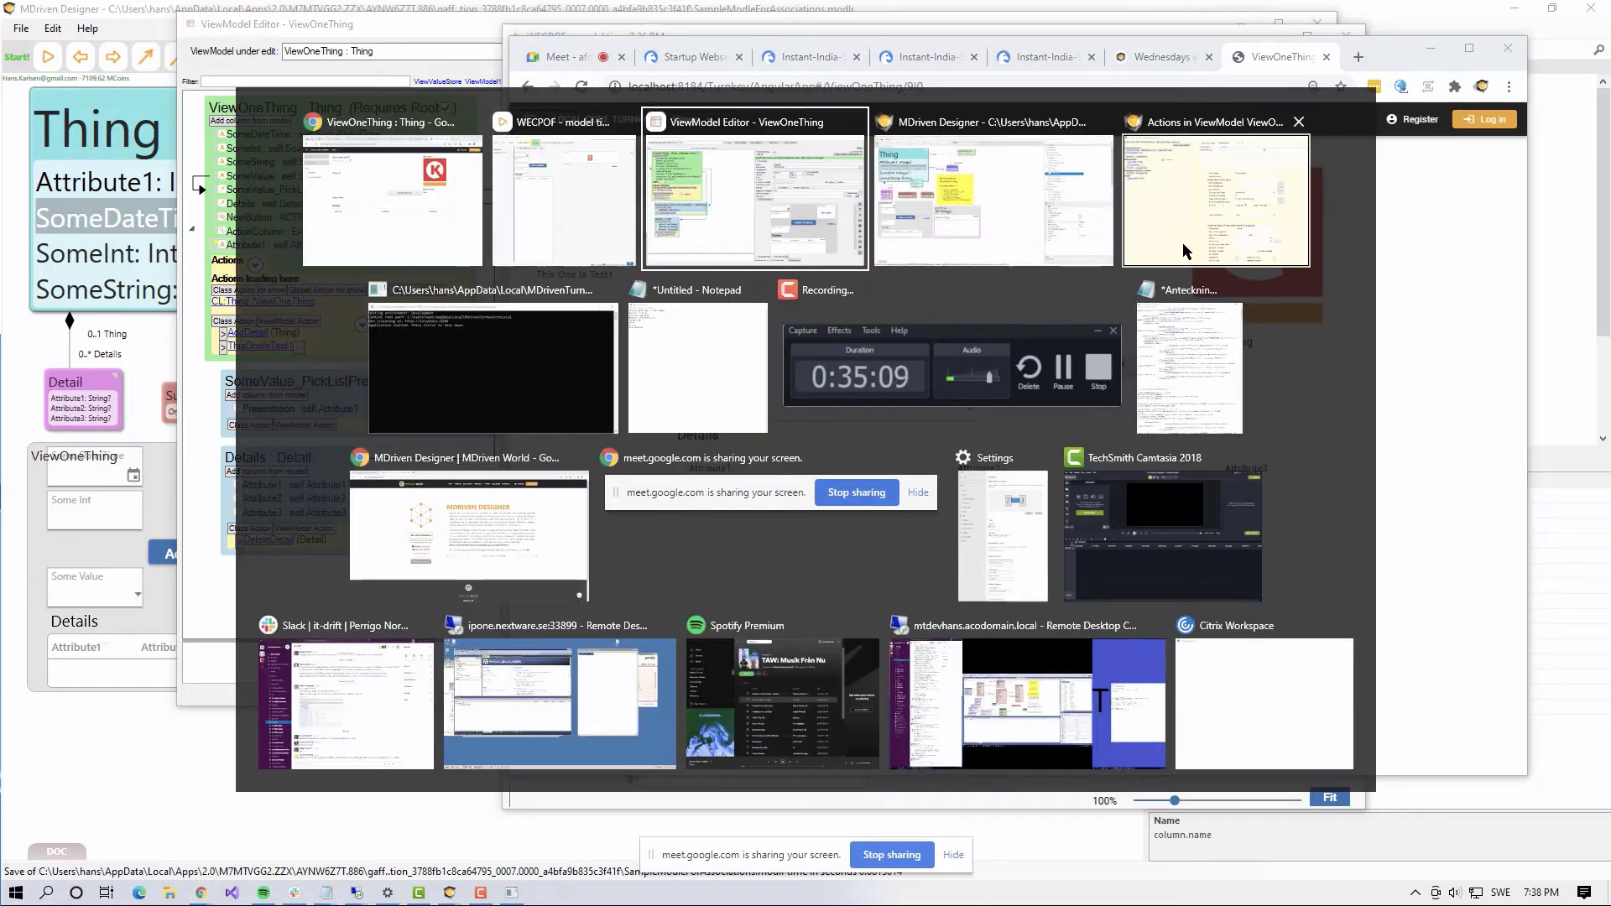
{"action": "left_click", "coordinate": [751, 302]}
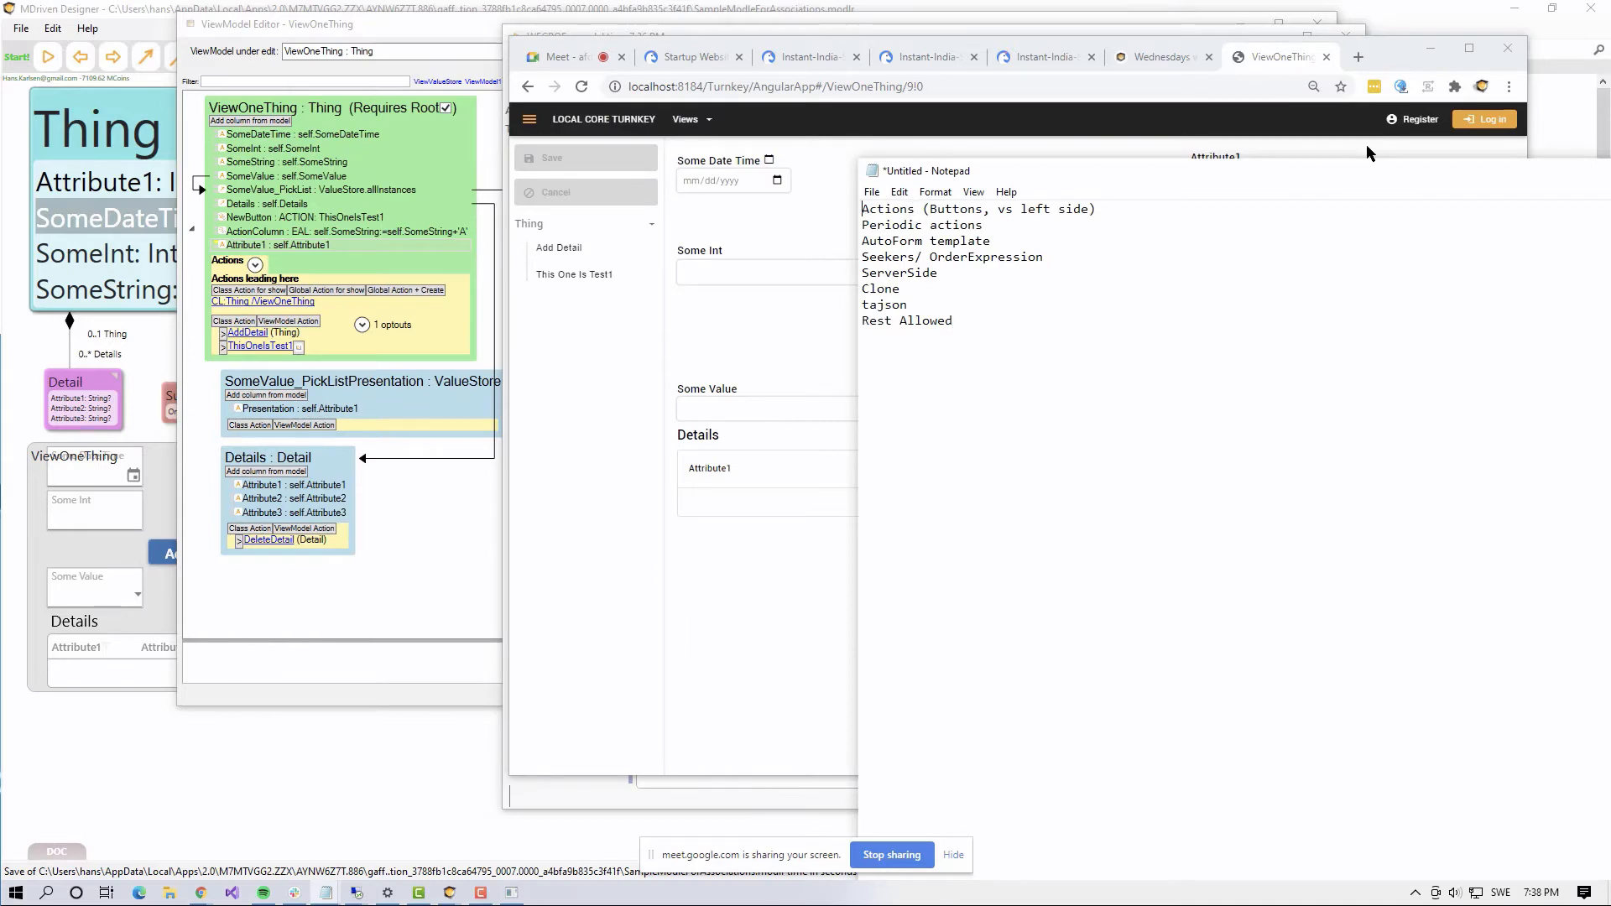
{"action": "type", "text": "x"}
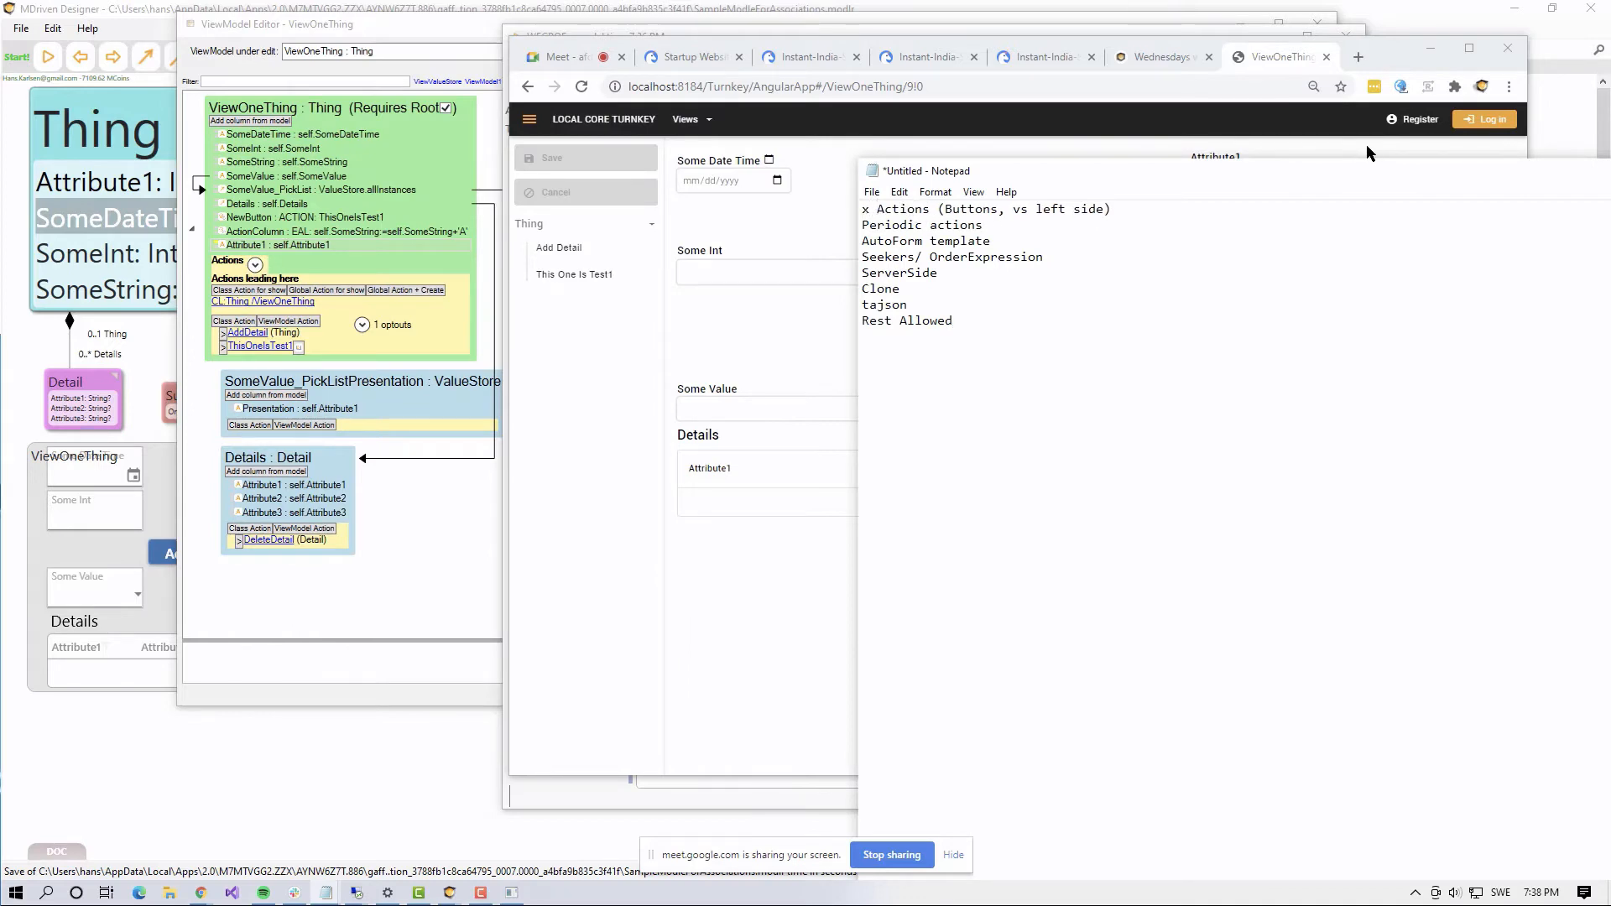
Step: Move the ViewModel Editor window clear of the browser tabs and view the Google Meet call in Chrome
{"action": "key", "text": "alt+Tab"}
{"action": "key", "text": "alt+Tab"}
{"action": "key", "text": "alt+Tab"}
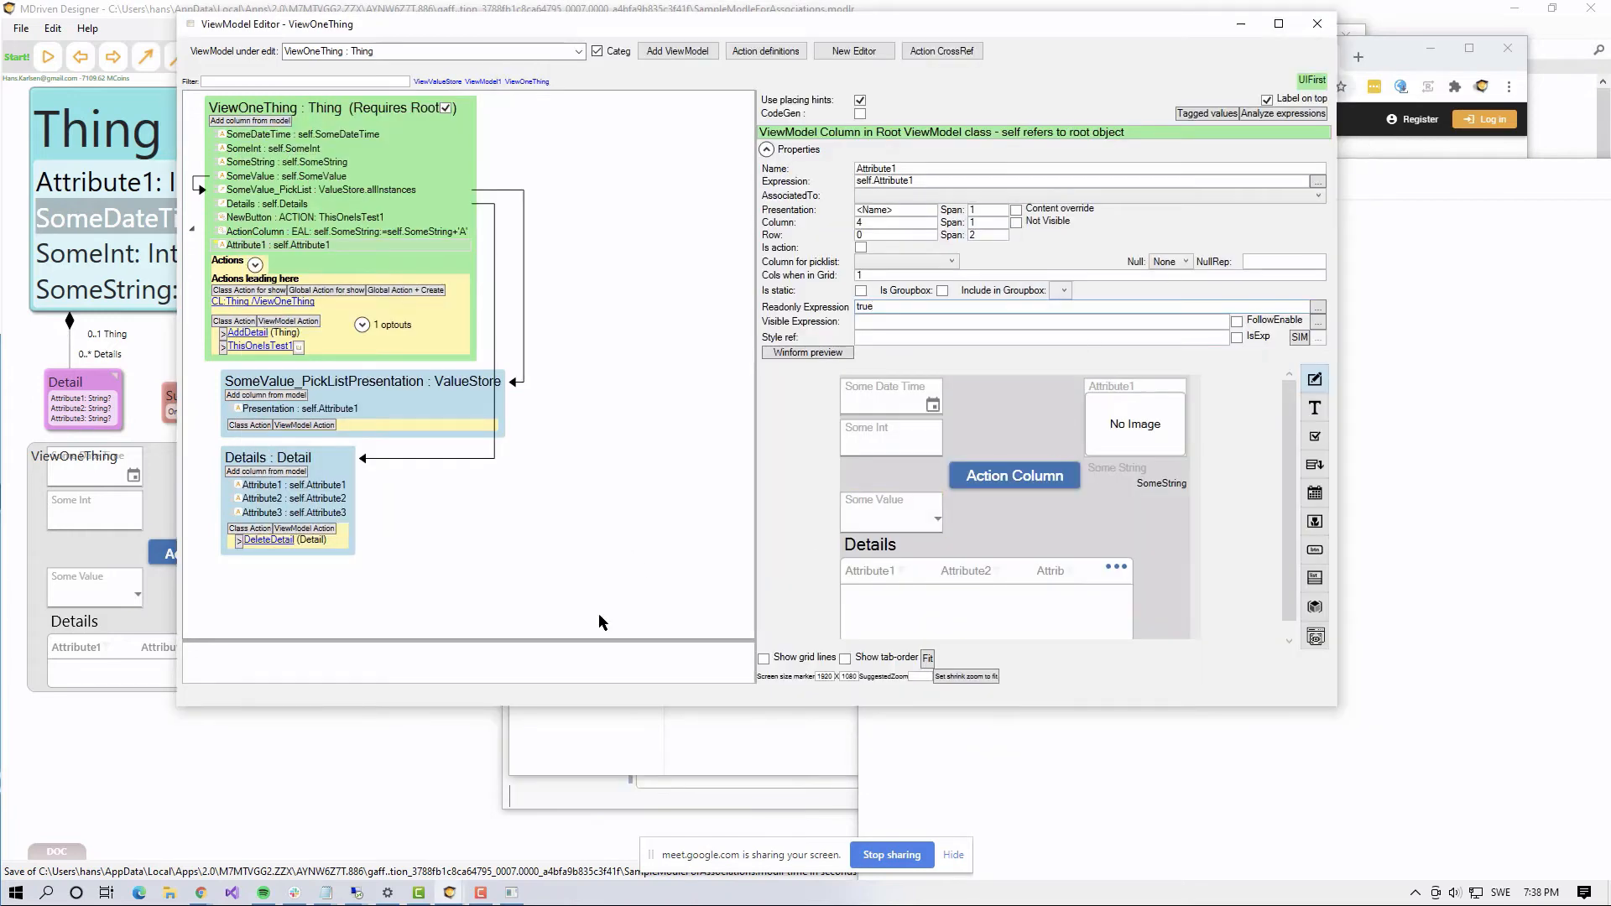
{"action": "mouse_move", "coordinate": [421, 900]}
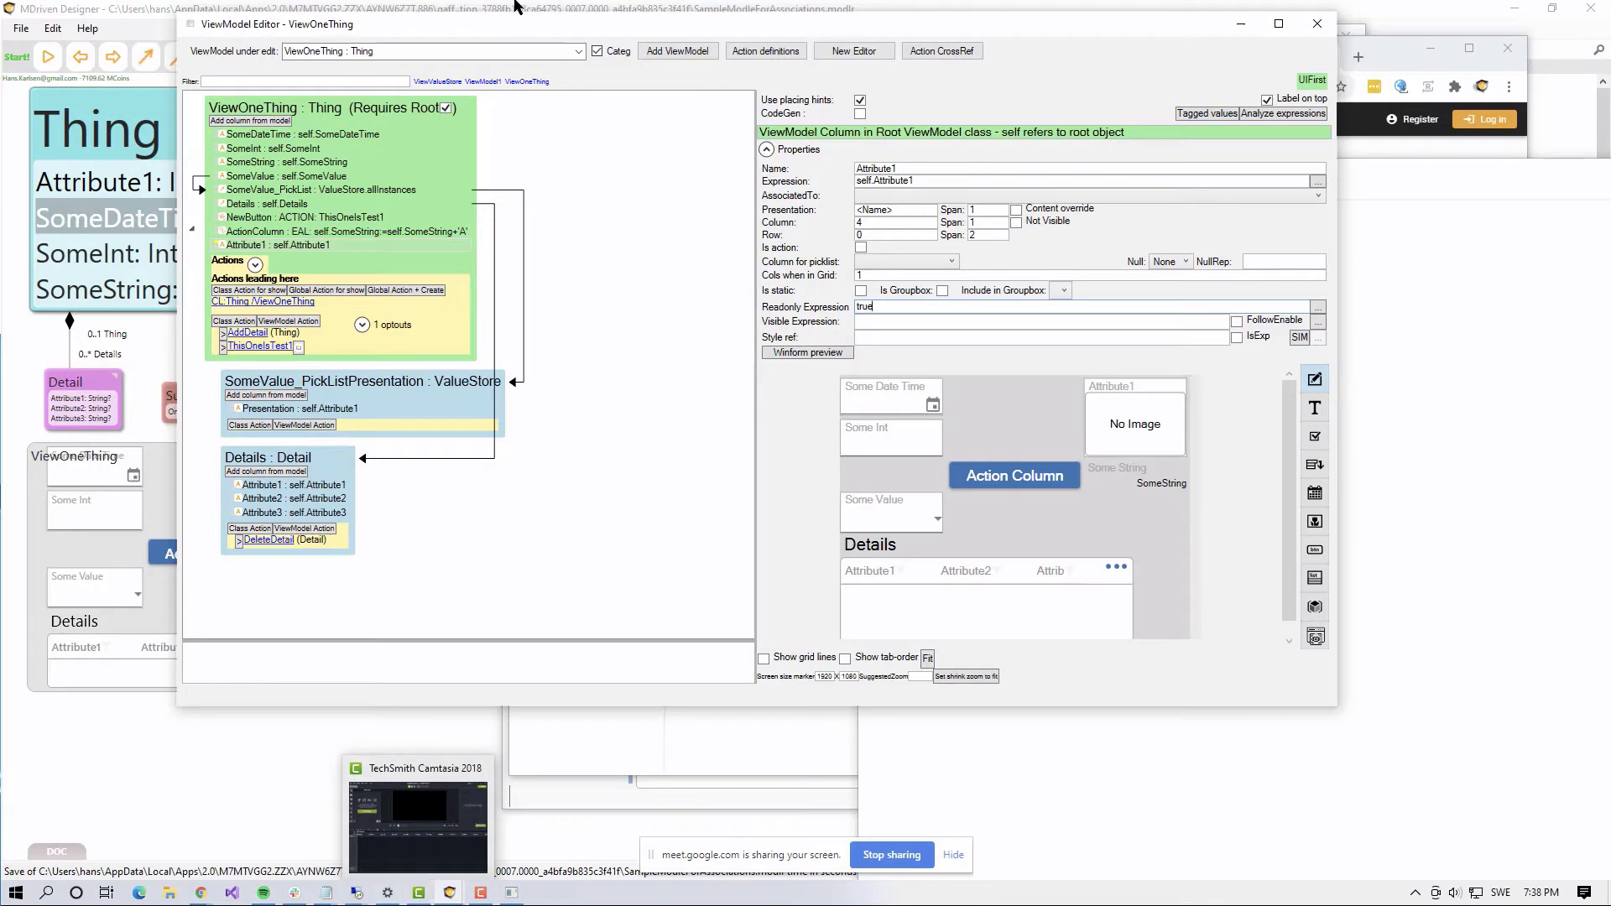
{"action": "left_click_drag", "start_coordinate": [534, 24], "coordinate": [453, 122]}
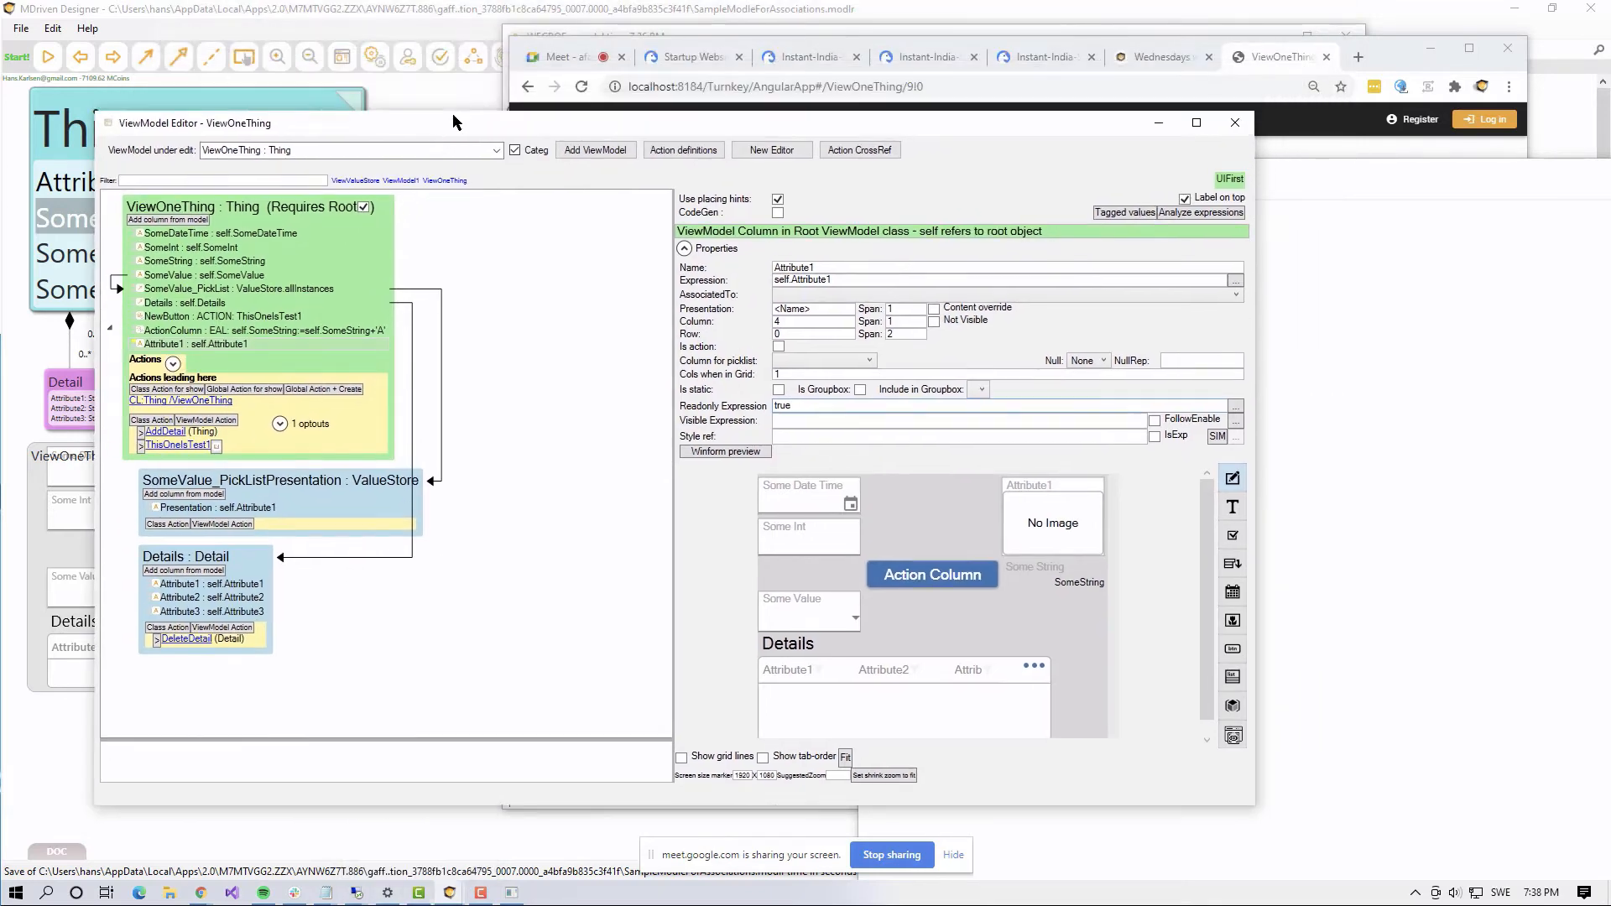
{"action": "left_click", "coordinate": [557, 58]}
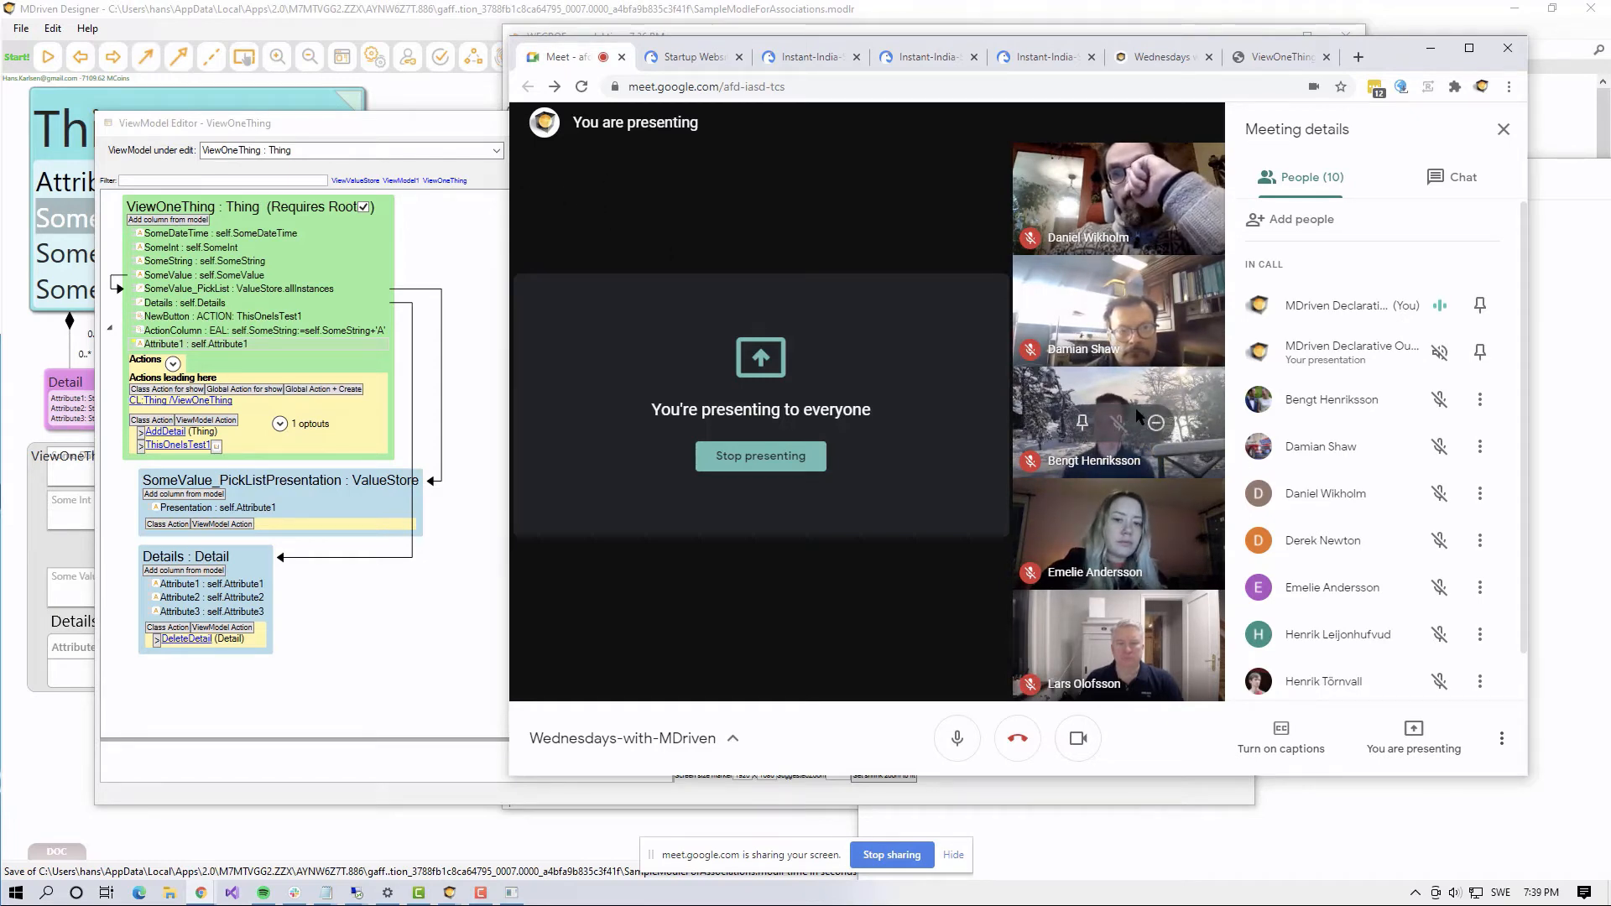
Step: Return to the ViewModel Editor, enlarge its window, and inspect the Attribute1 and SomeString columns of ViewOneThing
{"action": "left_click", "coordinate": [394, 131]}
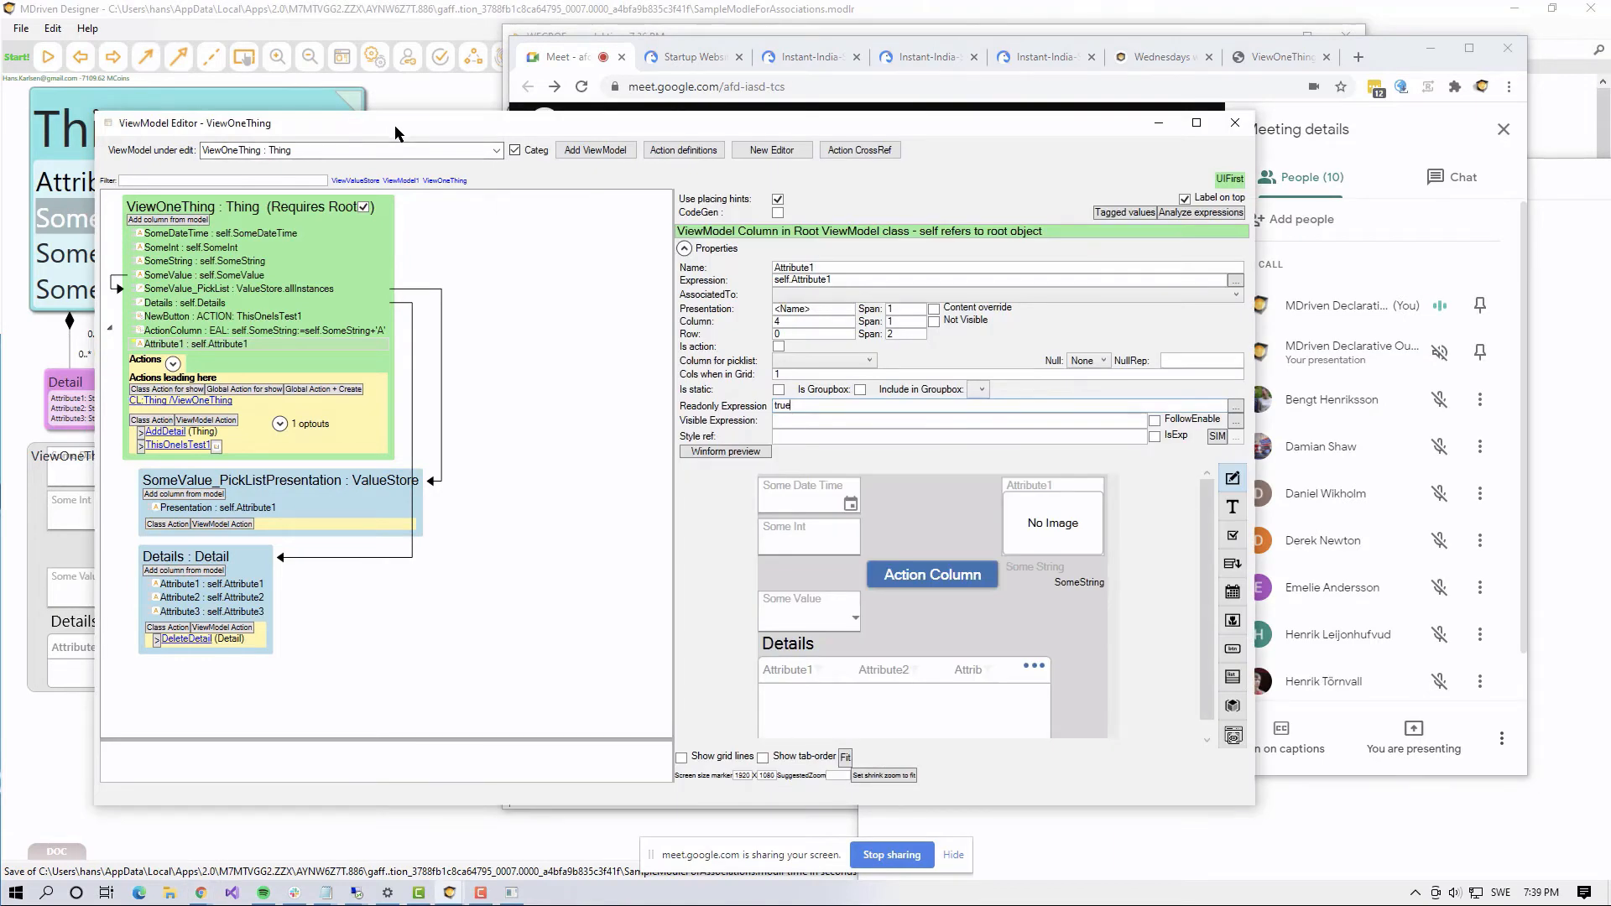
{"action": "left_click_drag", "start_coordinate": [395, 127], "coordinate": [399, 34]}
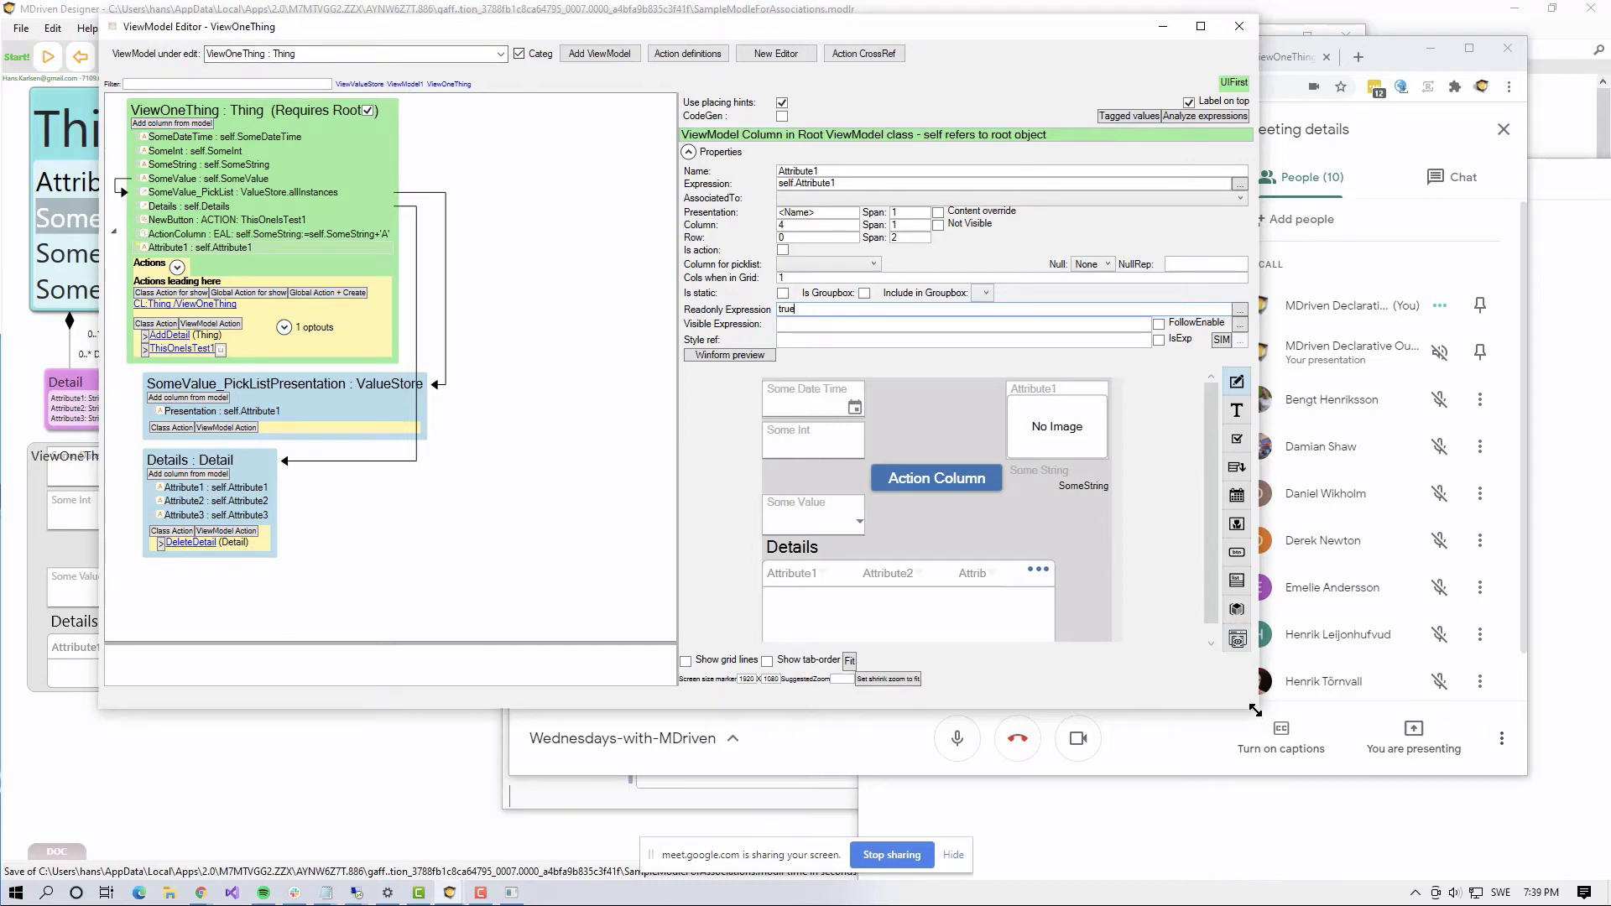
{"action": "left_click_drag", "start_coordinate": [1255, 711], "coordinate": [1295, 803]}
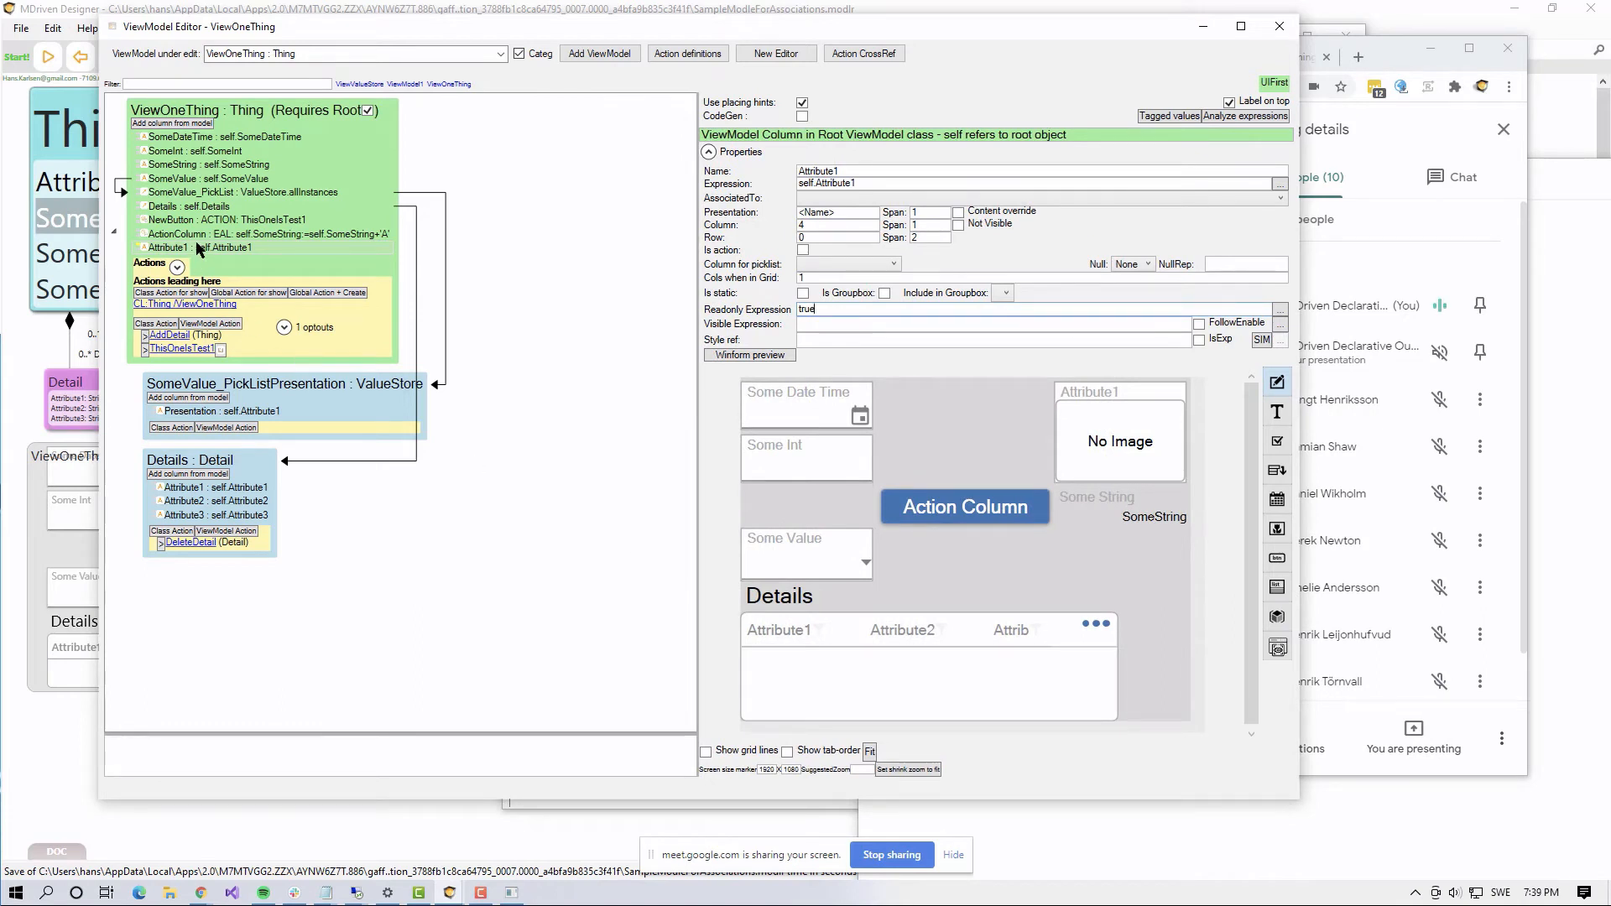
{"action": "left_click", "coordinate": [177, 250]}
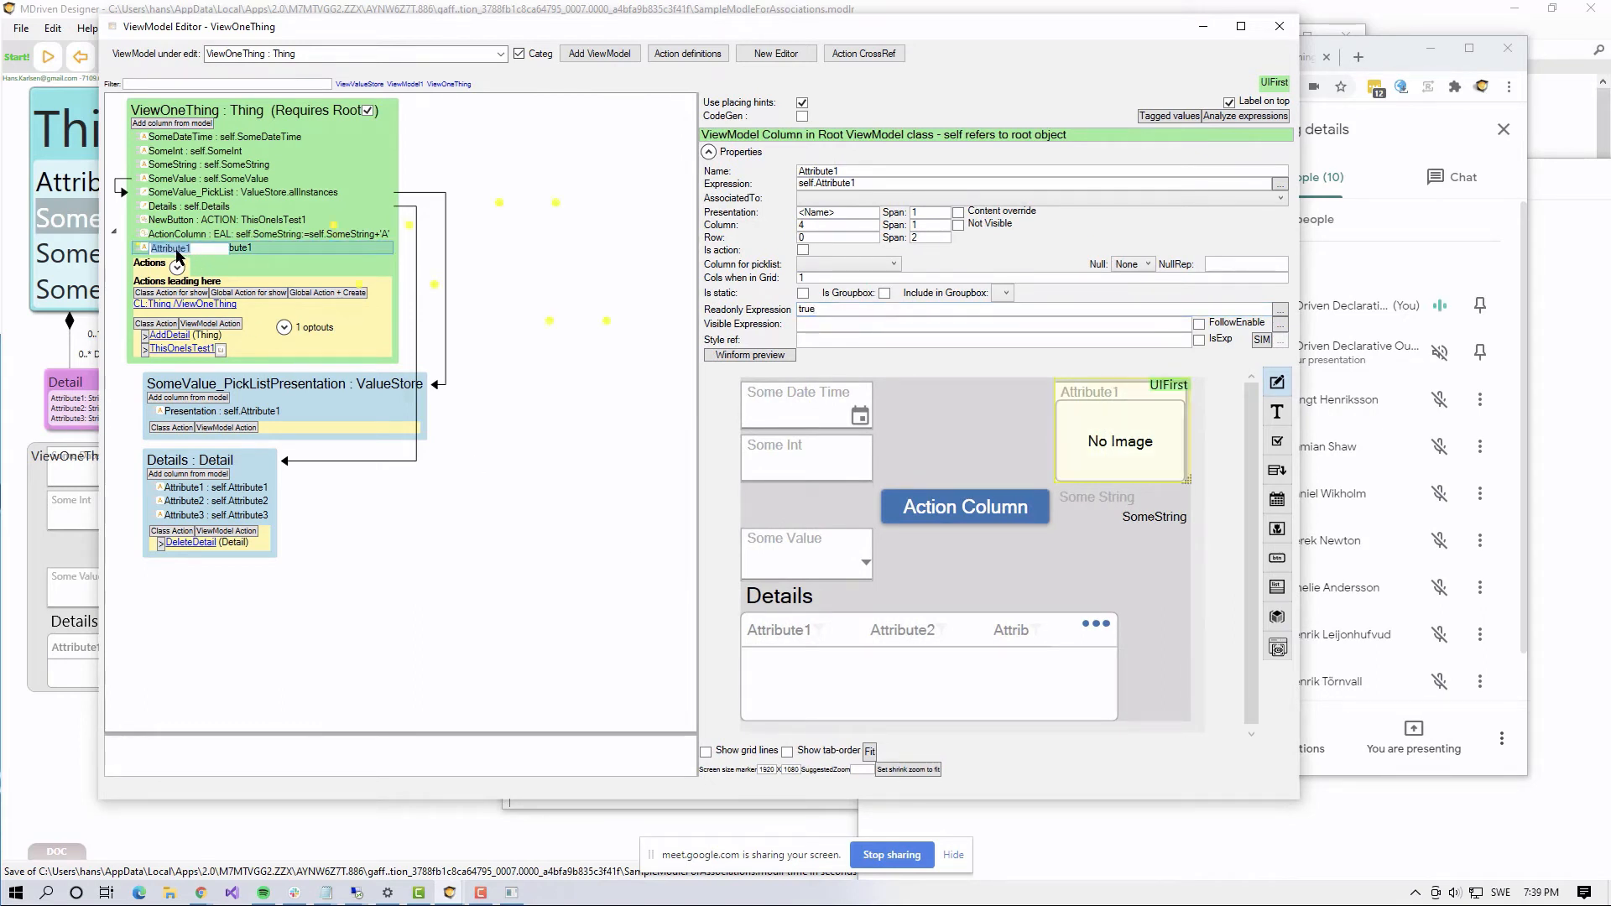
{"action": "left_click", "coordinate": [144, 249]}
{"action": "left_click", "coordinate": [165, 170]}
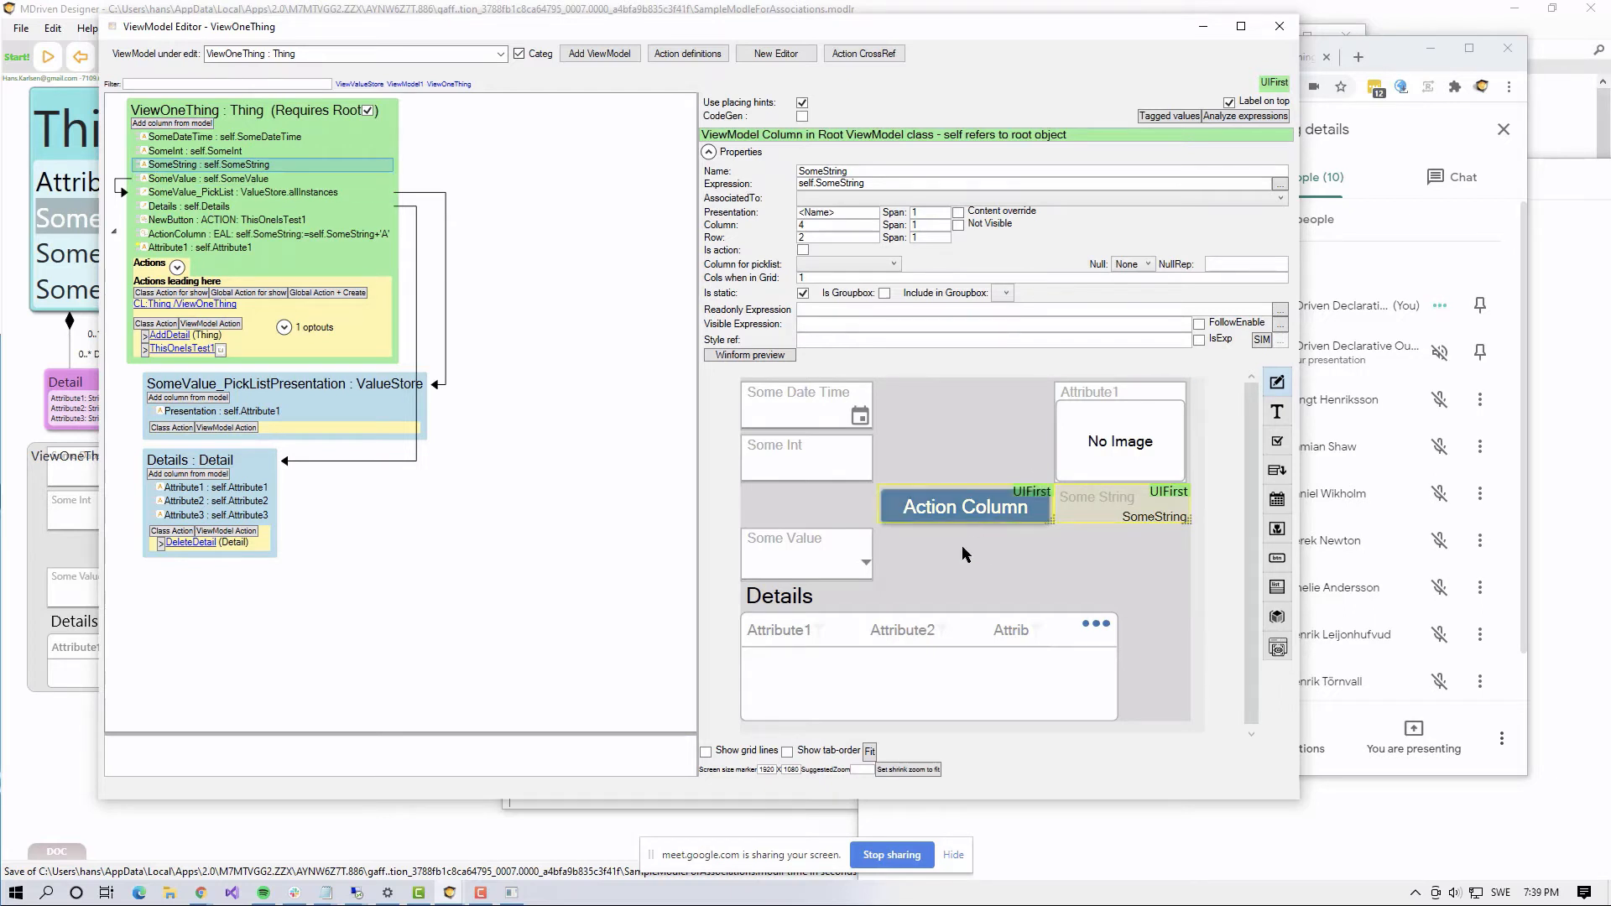
Step: Select the Action Column button in the ViewOneThing layout and set its action interval to 100
{"action": "left_click", "coordinate": [986, 518]}
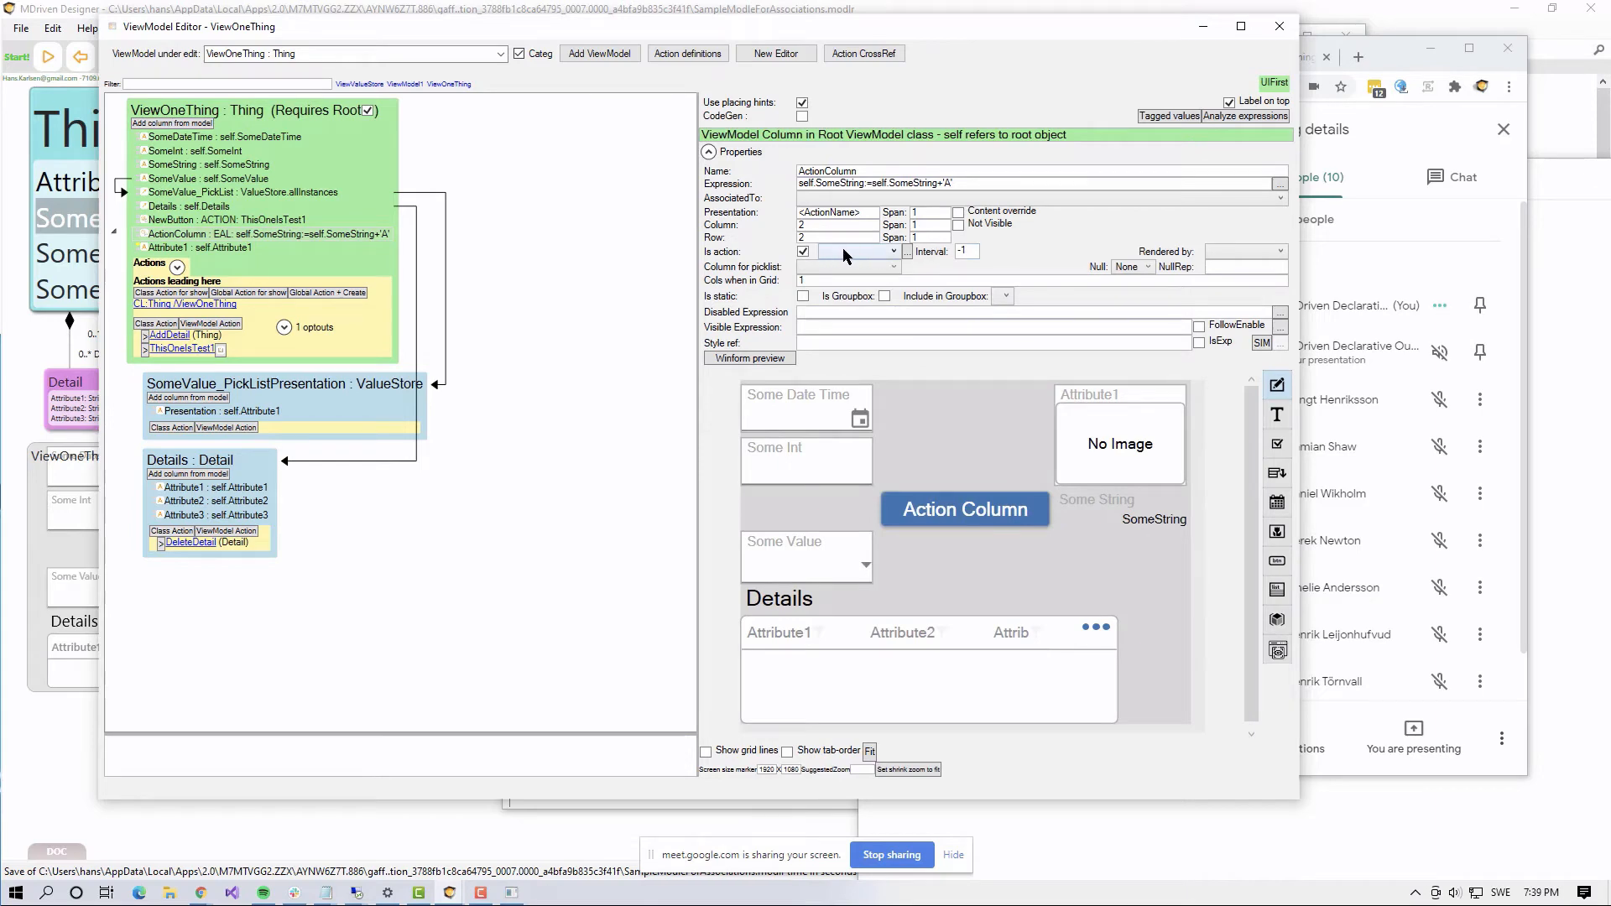
{"action": "double_click", "coordinate": [971, 251]}
{"action": "key", "text": "Tab"}
Step: Reuse self.SomeString from ActionColumn's expression as its disabled expression and extend it to self.SomeString->size in the OCL editor
{"action": "left_click", "coordinate": [833, 313]}
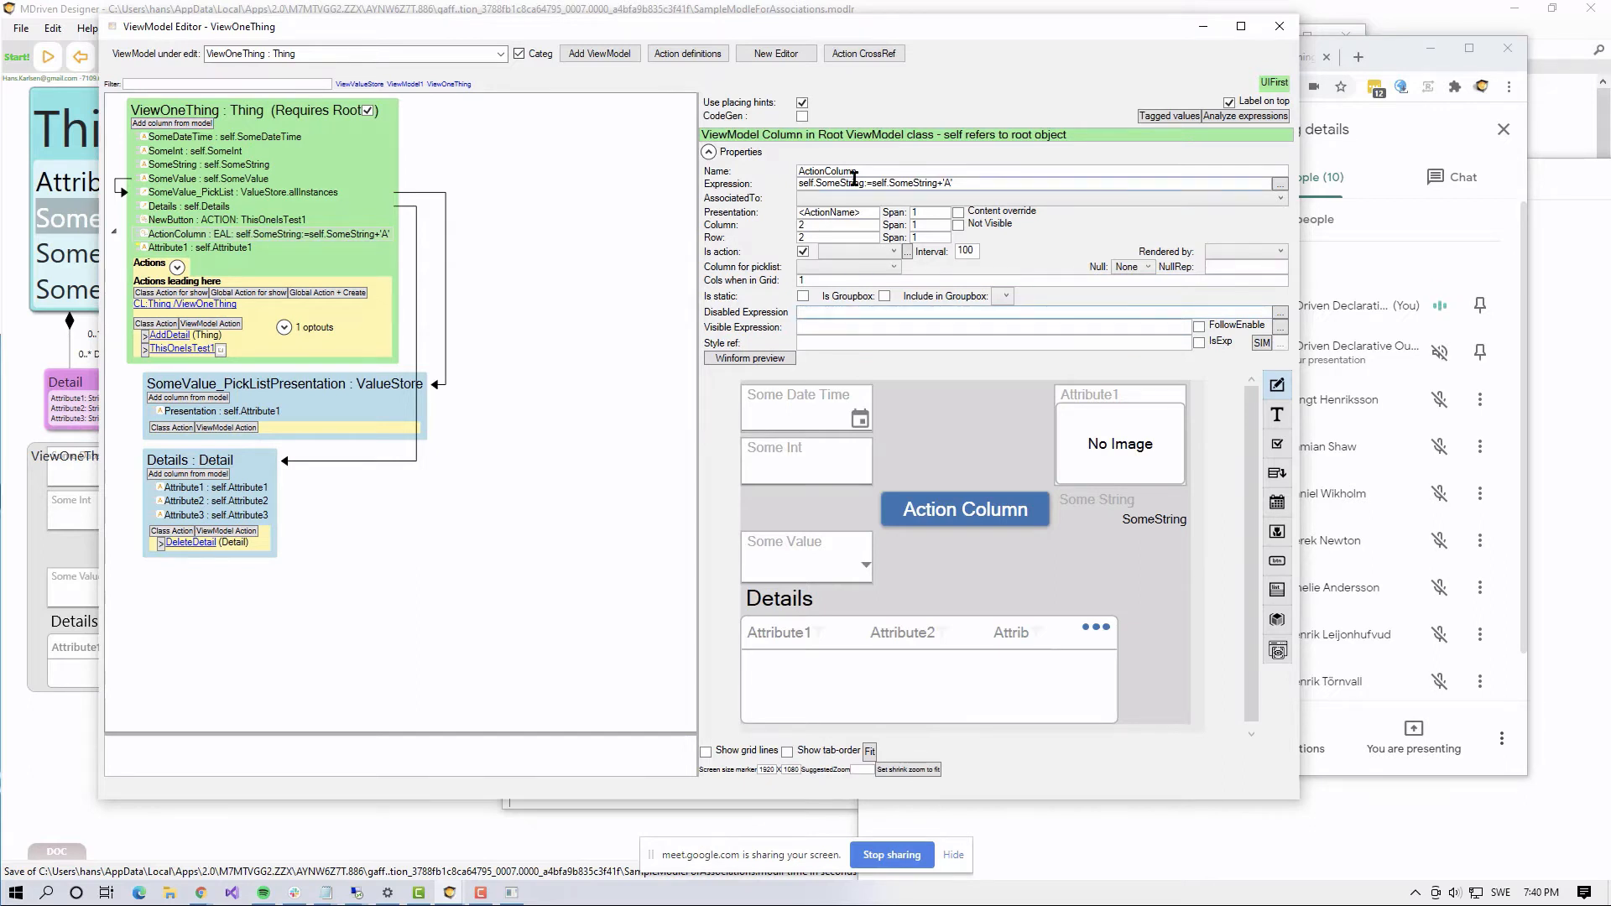
{"action": "left_click_drag", "start_coordinate": [862, 185], "coordinate": [753, 193]}
{"action": "key", "text": "ctrl+c"}
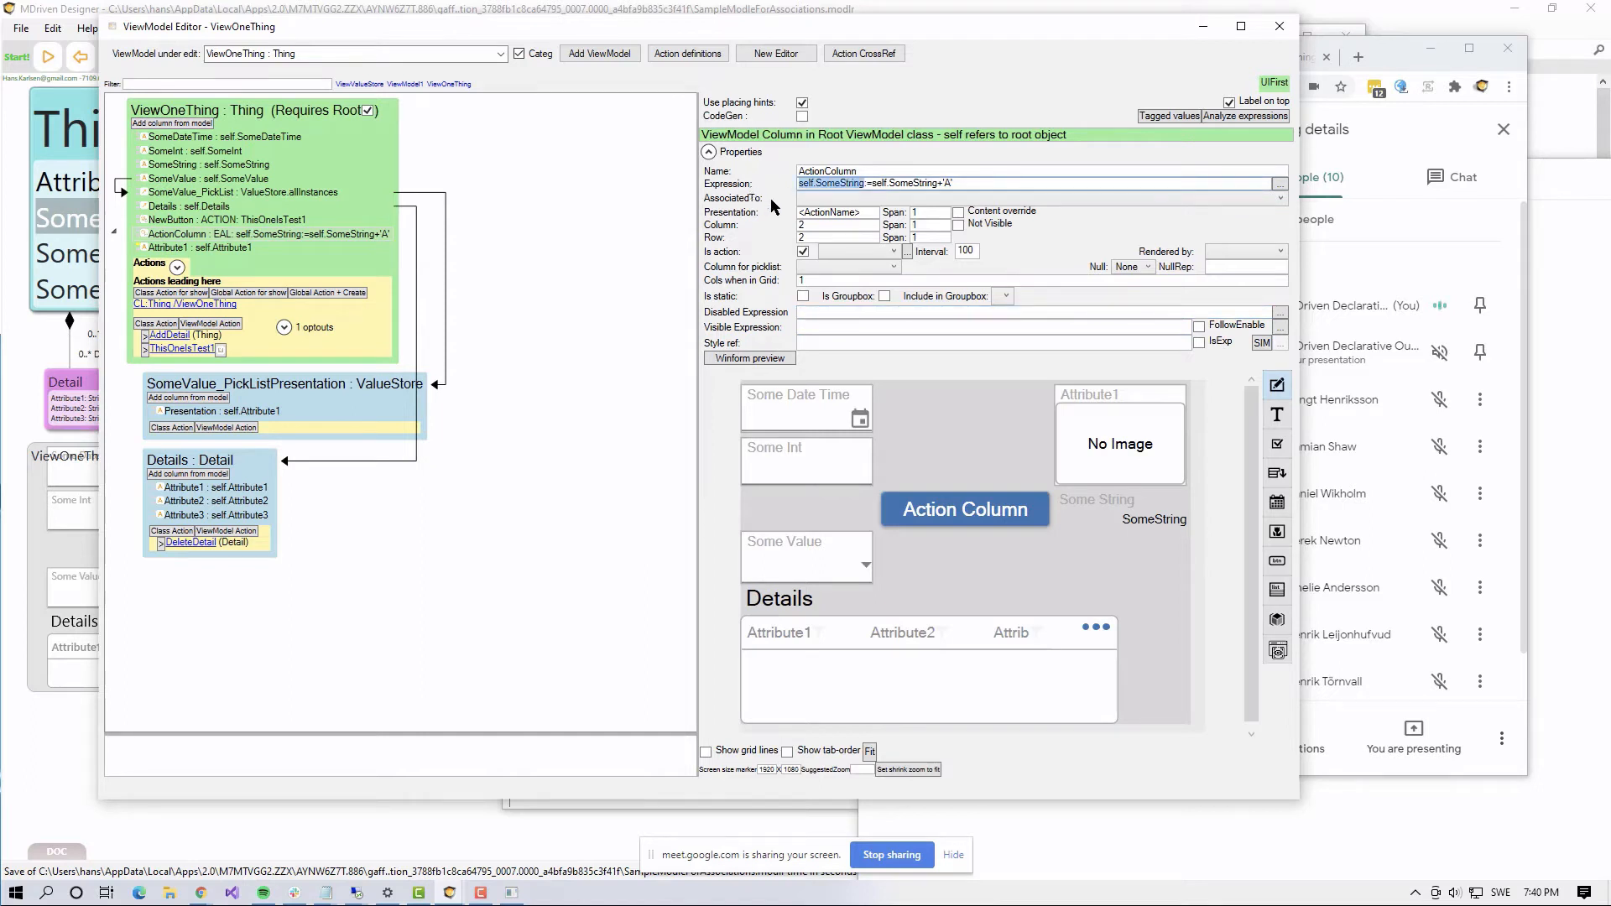
{"action": "left_click", "coordinate": [838, 315]}
{"action": "key", "text": "ctrl+v"}
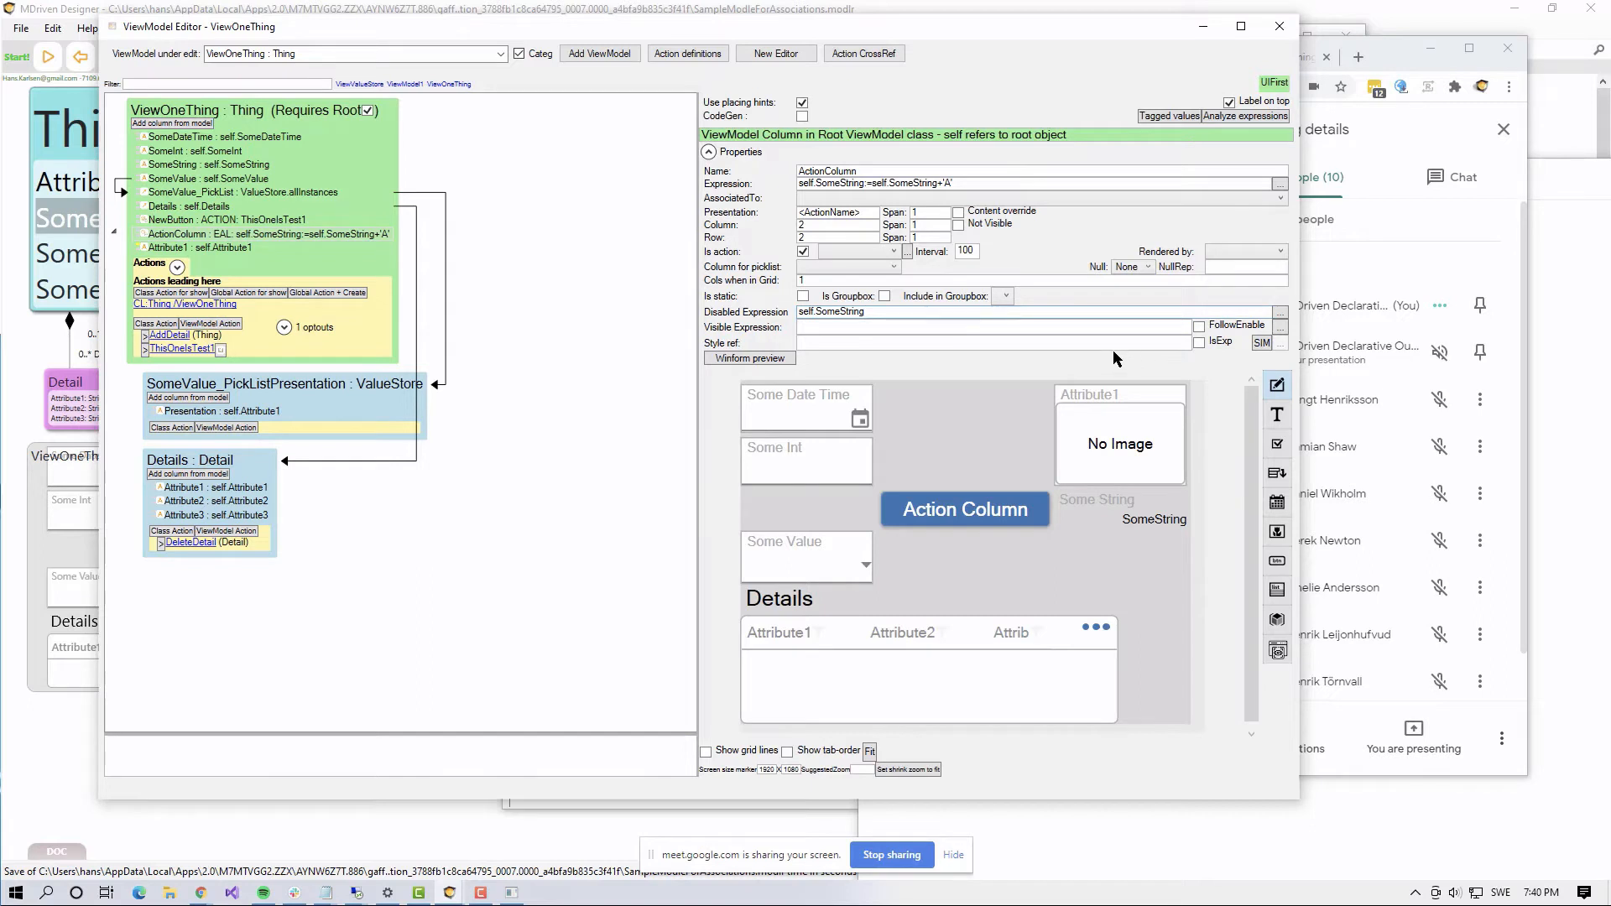
{"action": "left_click", "coordinate": [1280, 317]}
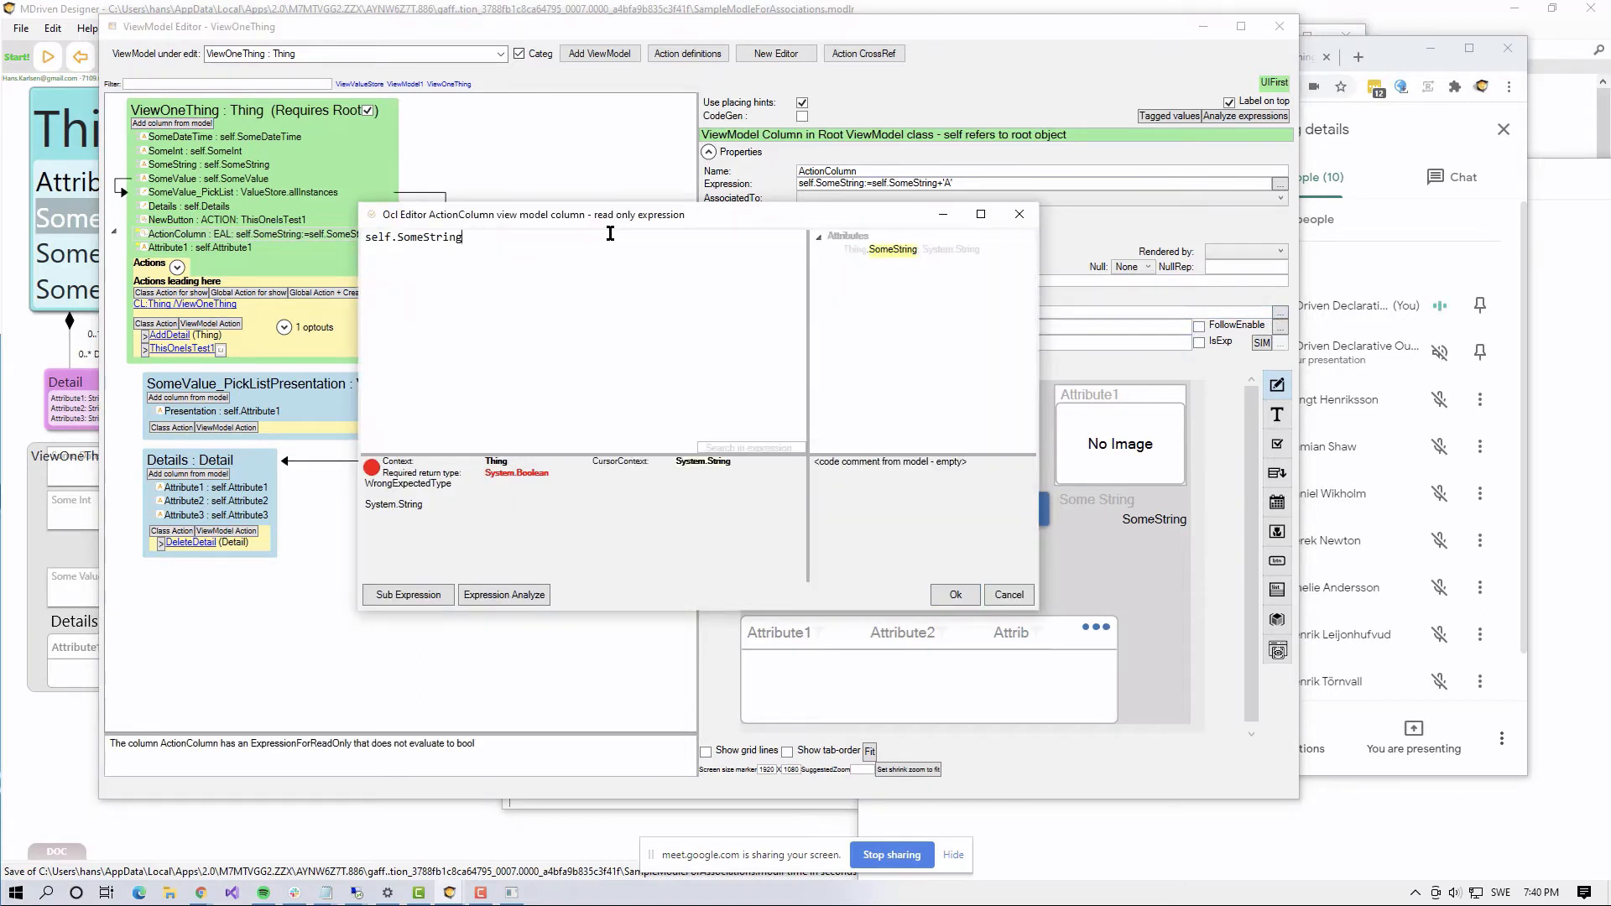
{"action": "type", "text": "->size"}
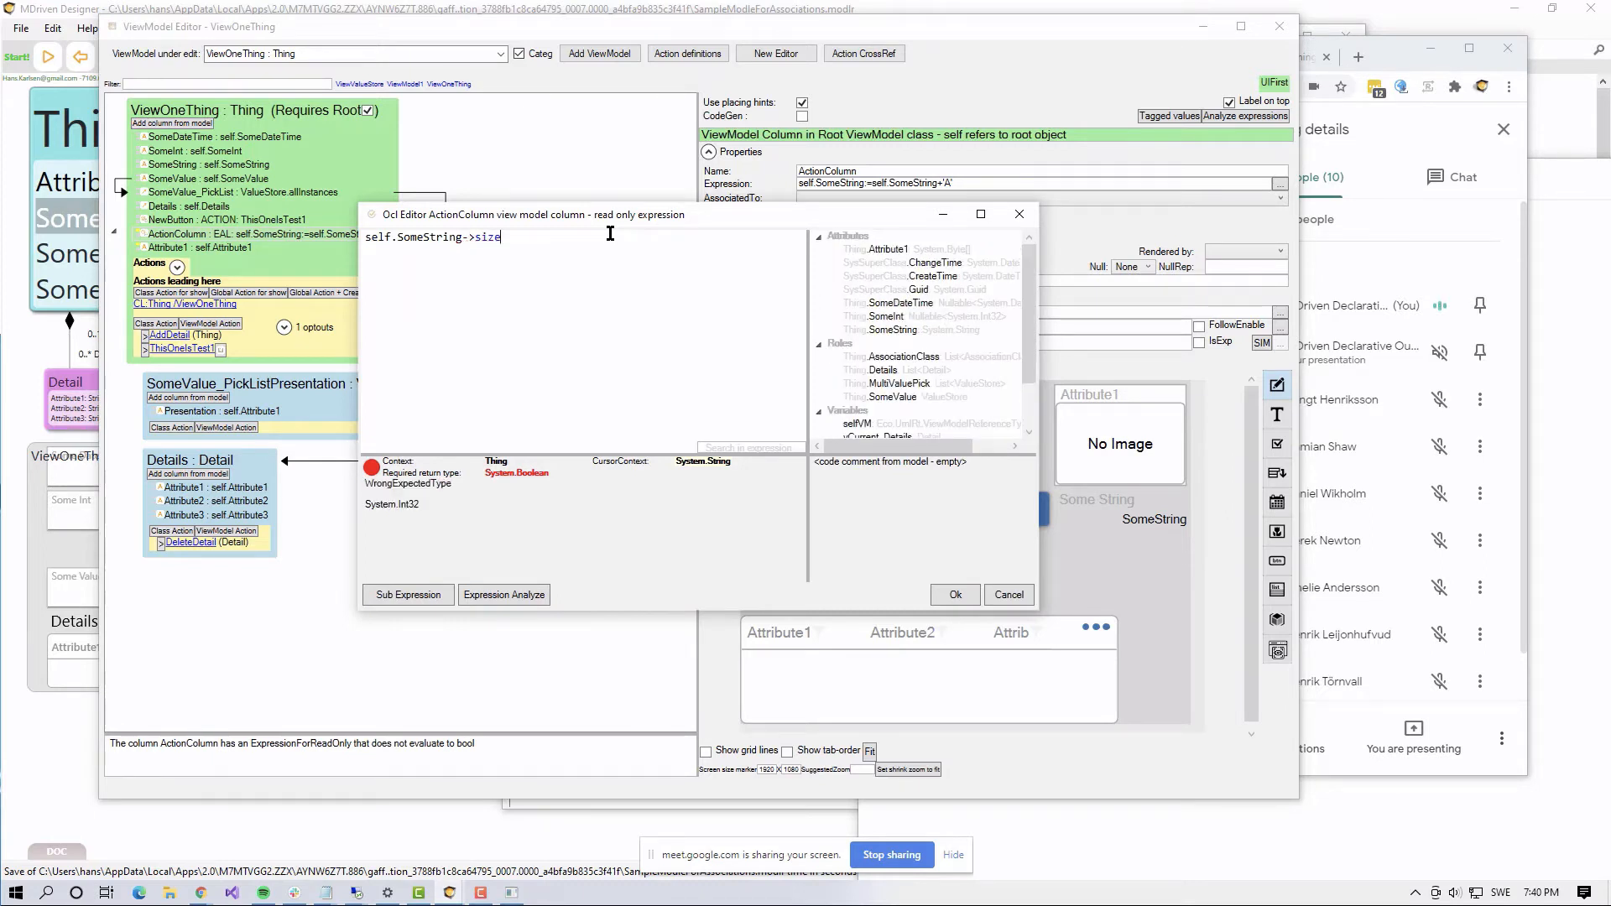
Step: Complete the ActionColumn's disabled expression as self.SomeString->size>5 and turn on FollowEnable for its visibility
{"action": "type", "text": ">"}
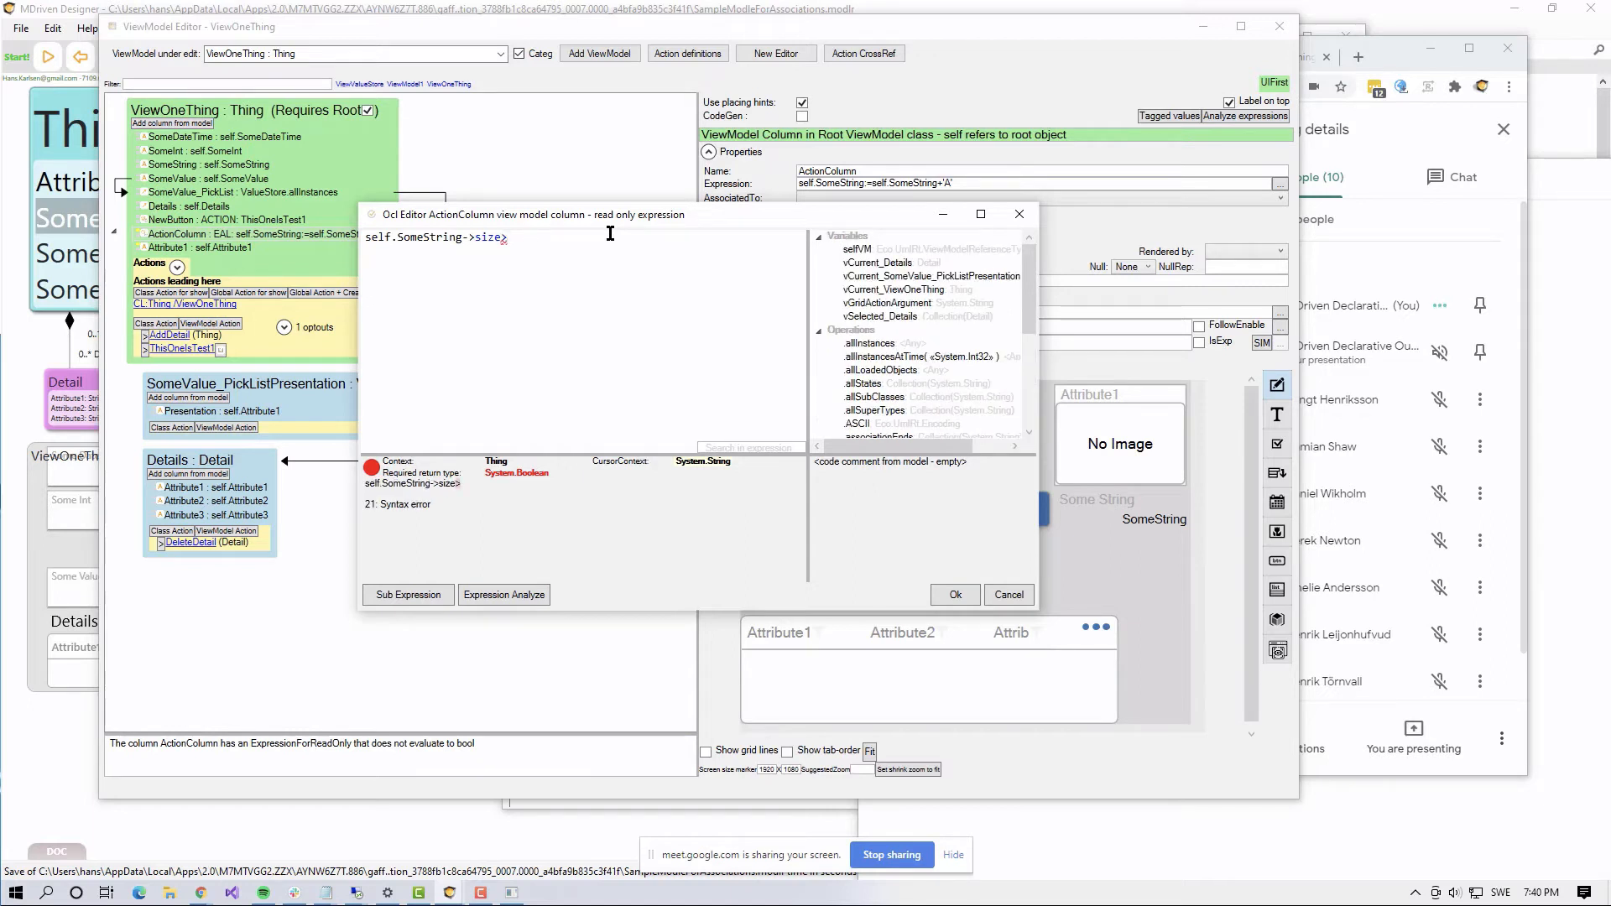
{"action": "type", "text": "5"}
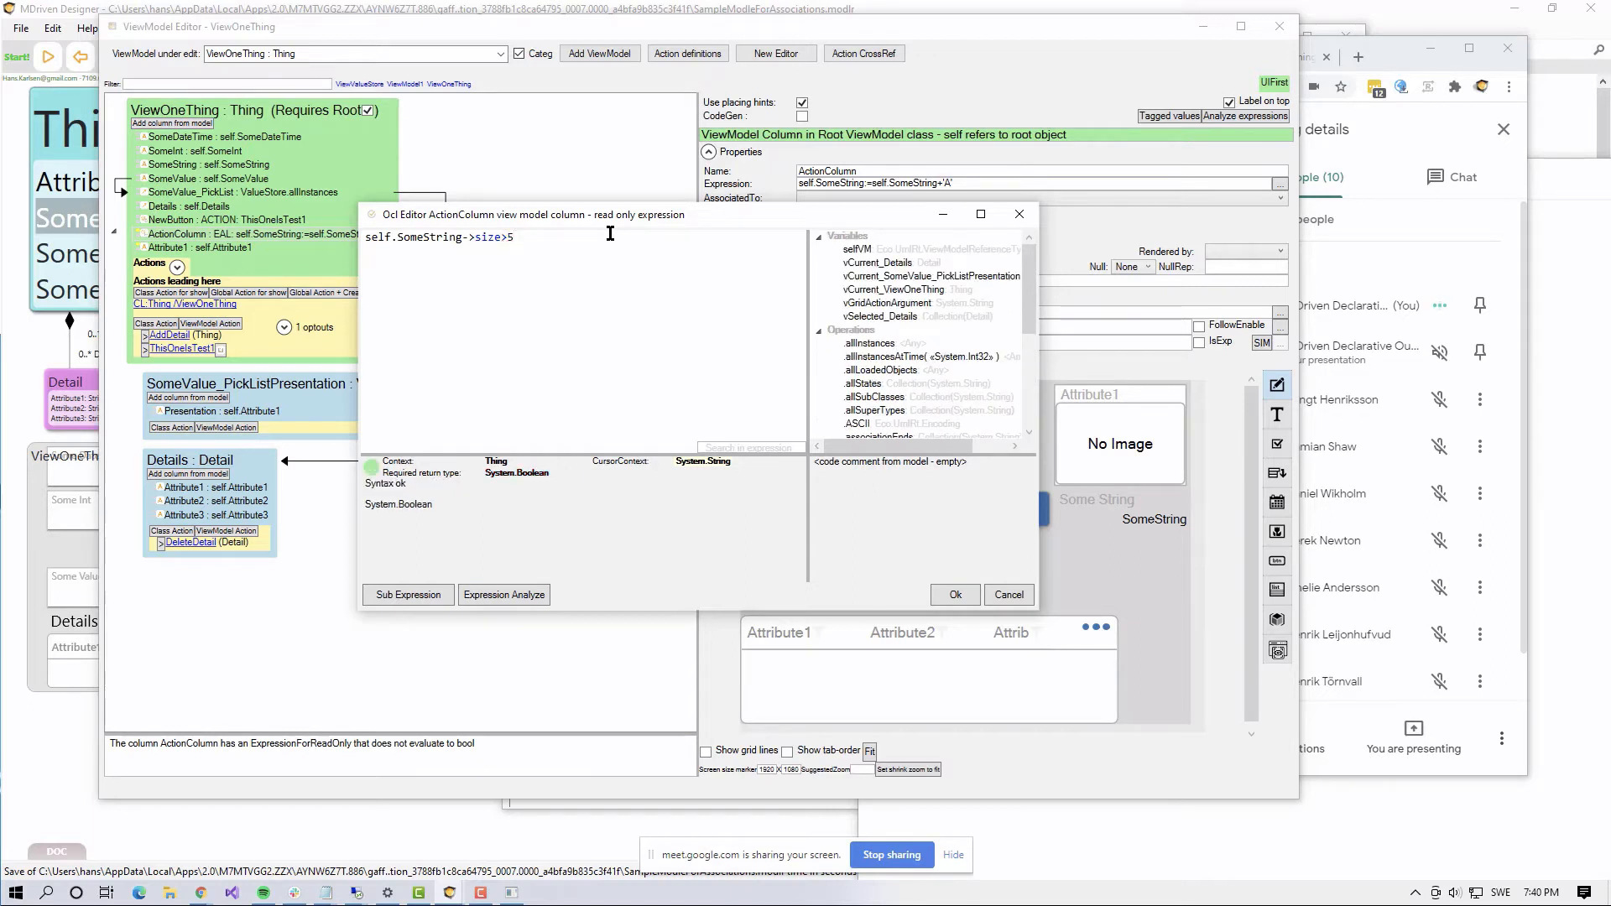
{"action": "left_click", "coordinate": [964, 598]}
{"action": "left_click_drag", "start_coordinate": [914, 308], "coordinate": [797, 306]}
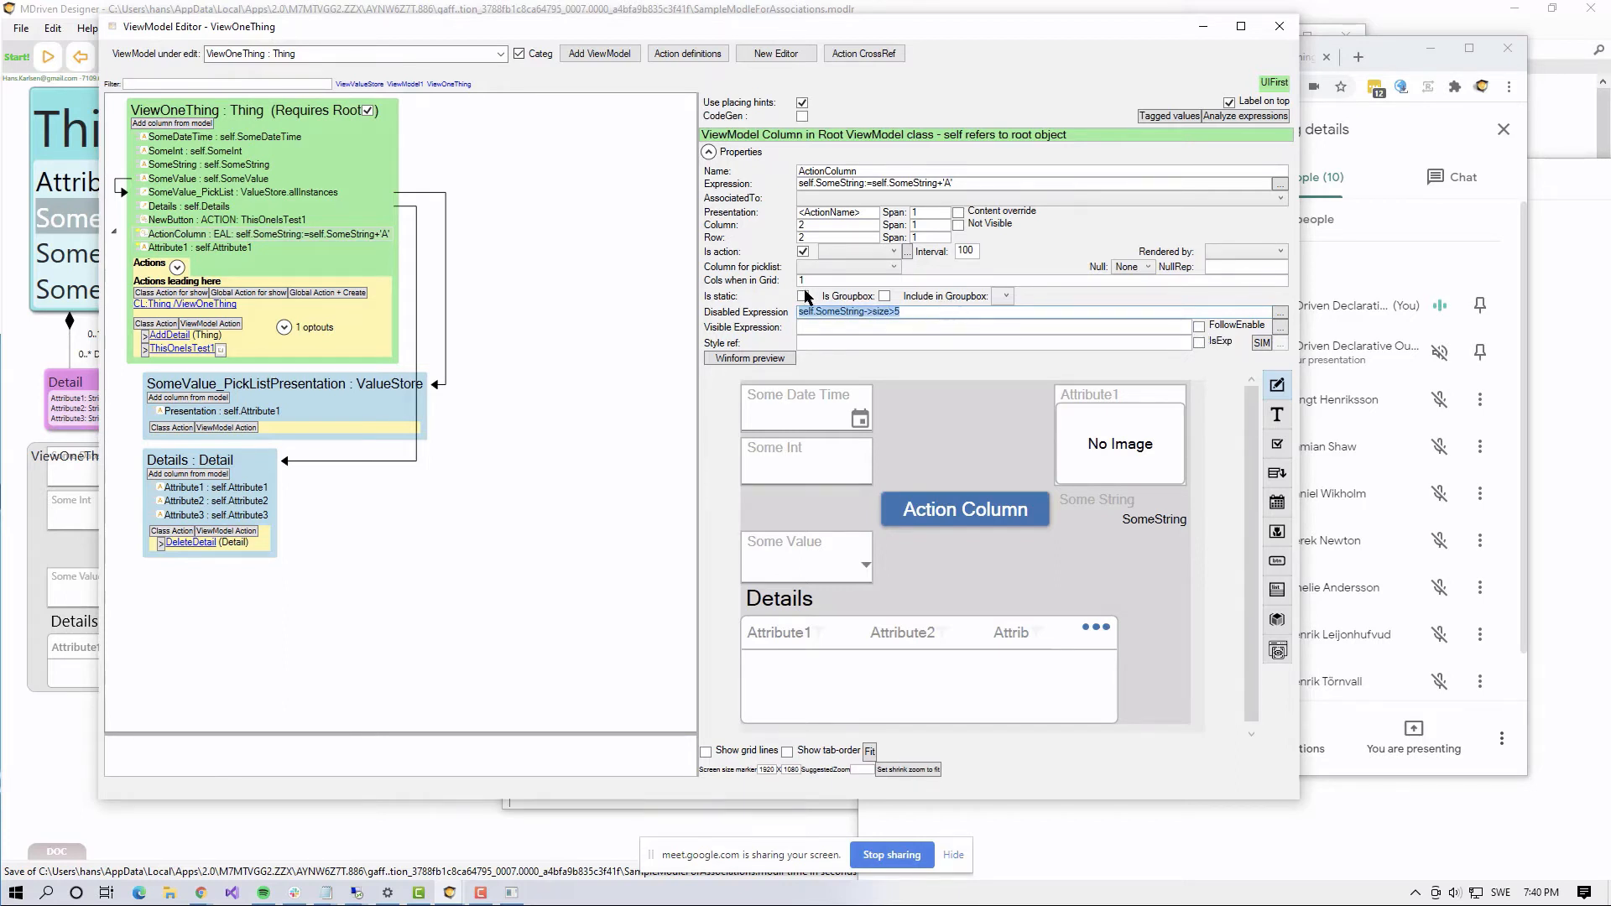
{"action": "left_click", "coordinate": [1204, 323]}
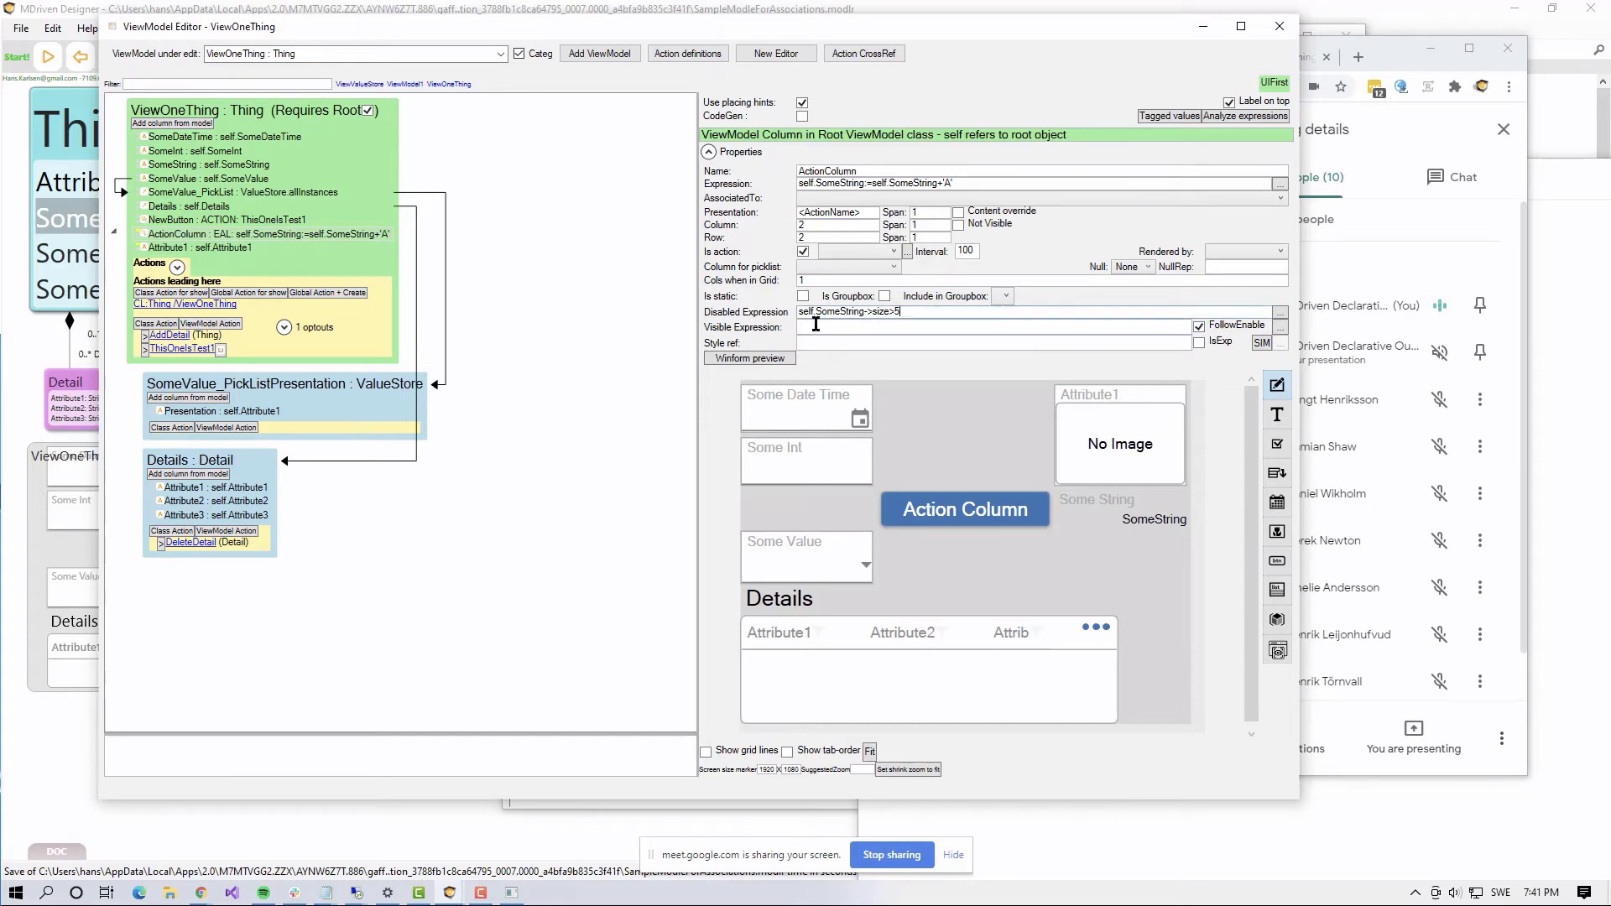
{"action": "left_click", "coordinate": [1042, 317]}
{"action": "left_click_drag", "start_coordinate": [912, 317], "coordinate": [780, 321]}
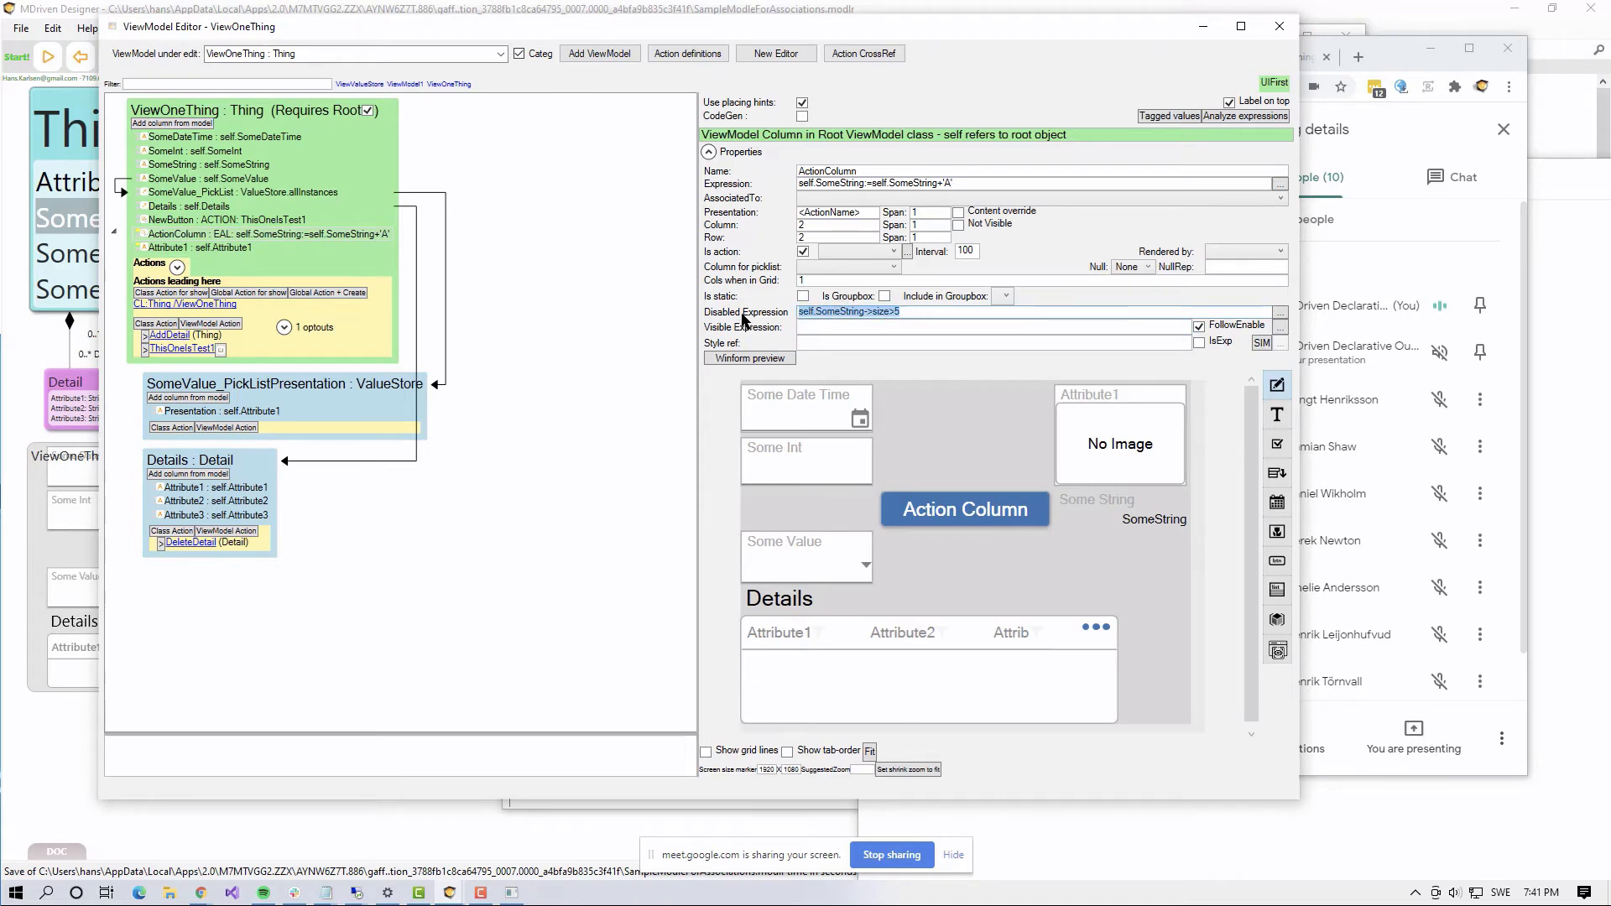
{"action": "left_click", "coordinate": [836, 328]}
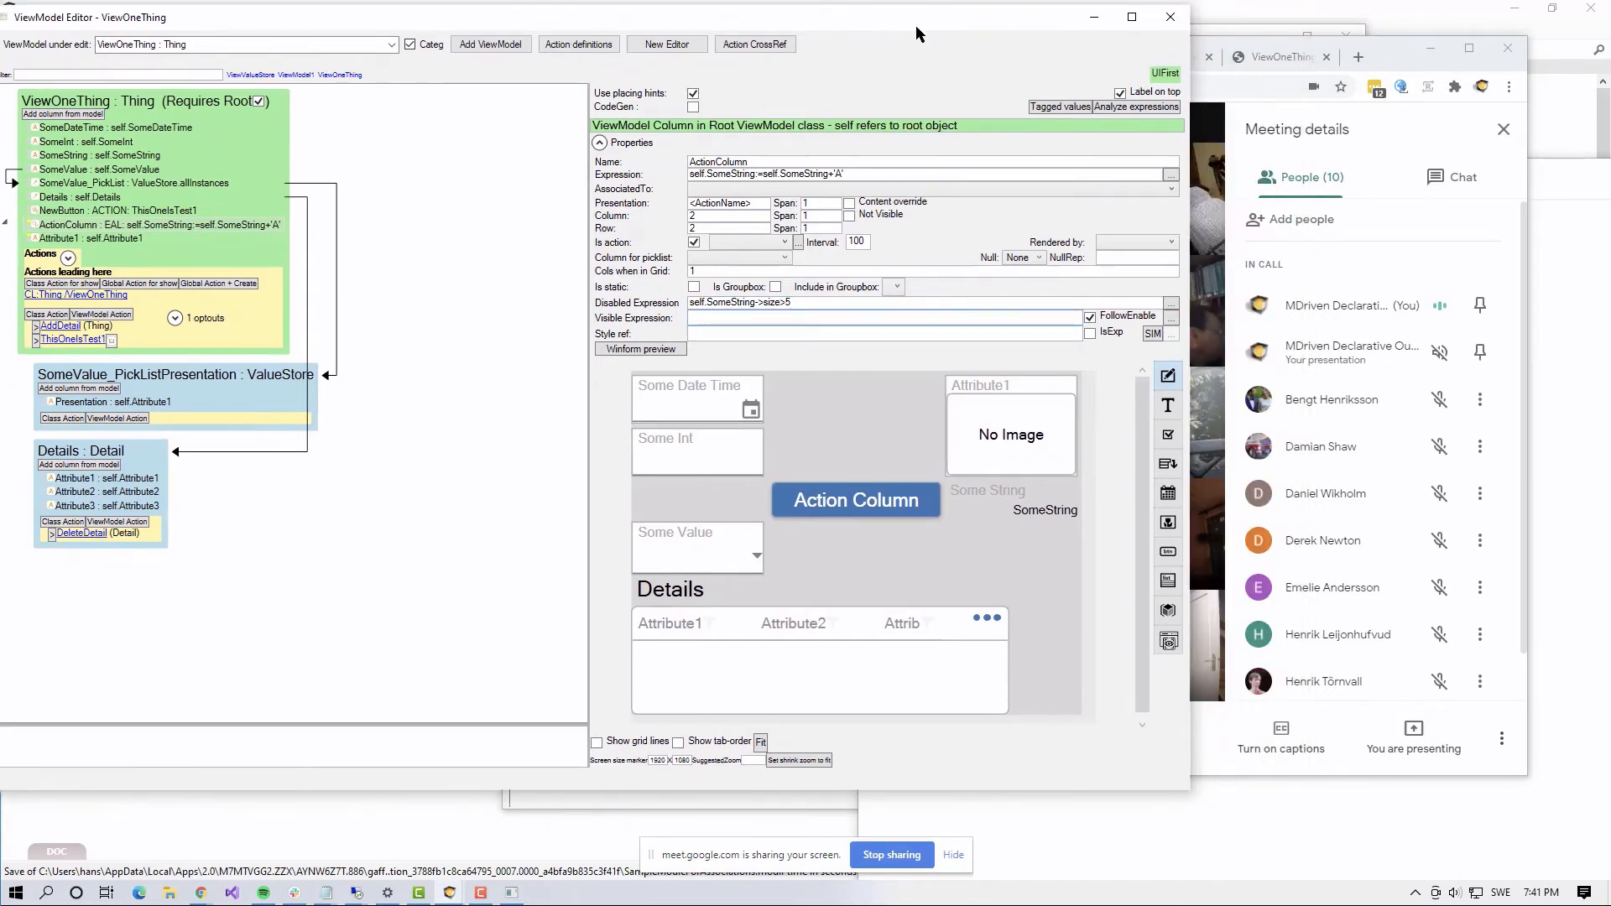
{"action": "left_click_drag", "start_coordinate": [978, 30], "coordinate": [868, 21]}
{"action": "left_click", "coordinate": [853, 176]}
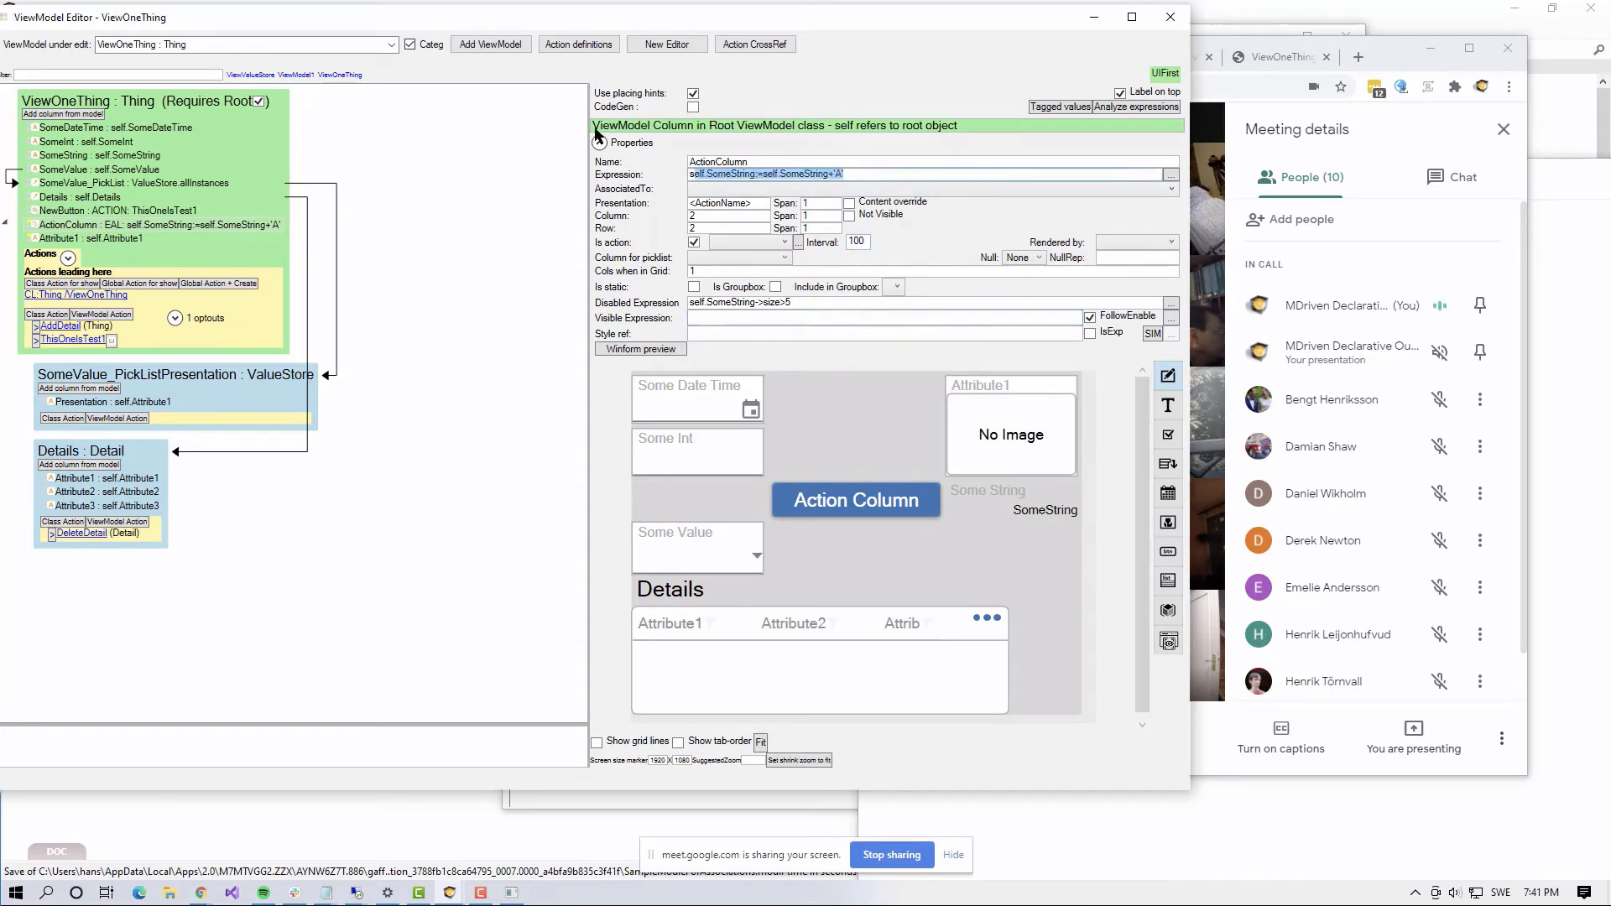
{"action": "left_click", "coordinate": [804, 302]}
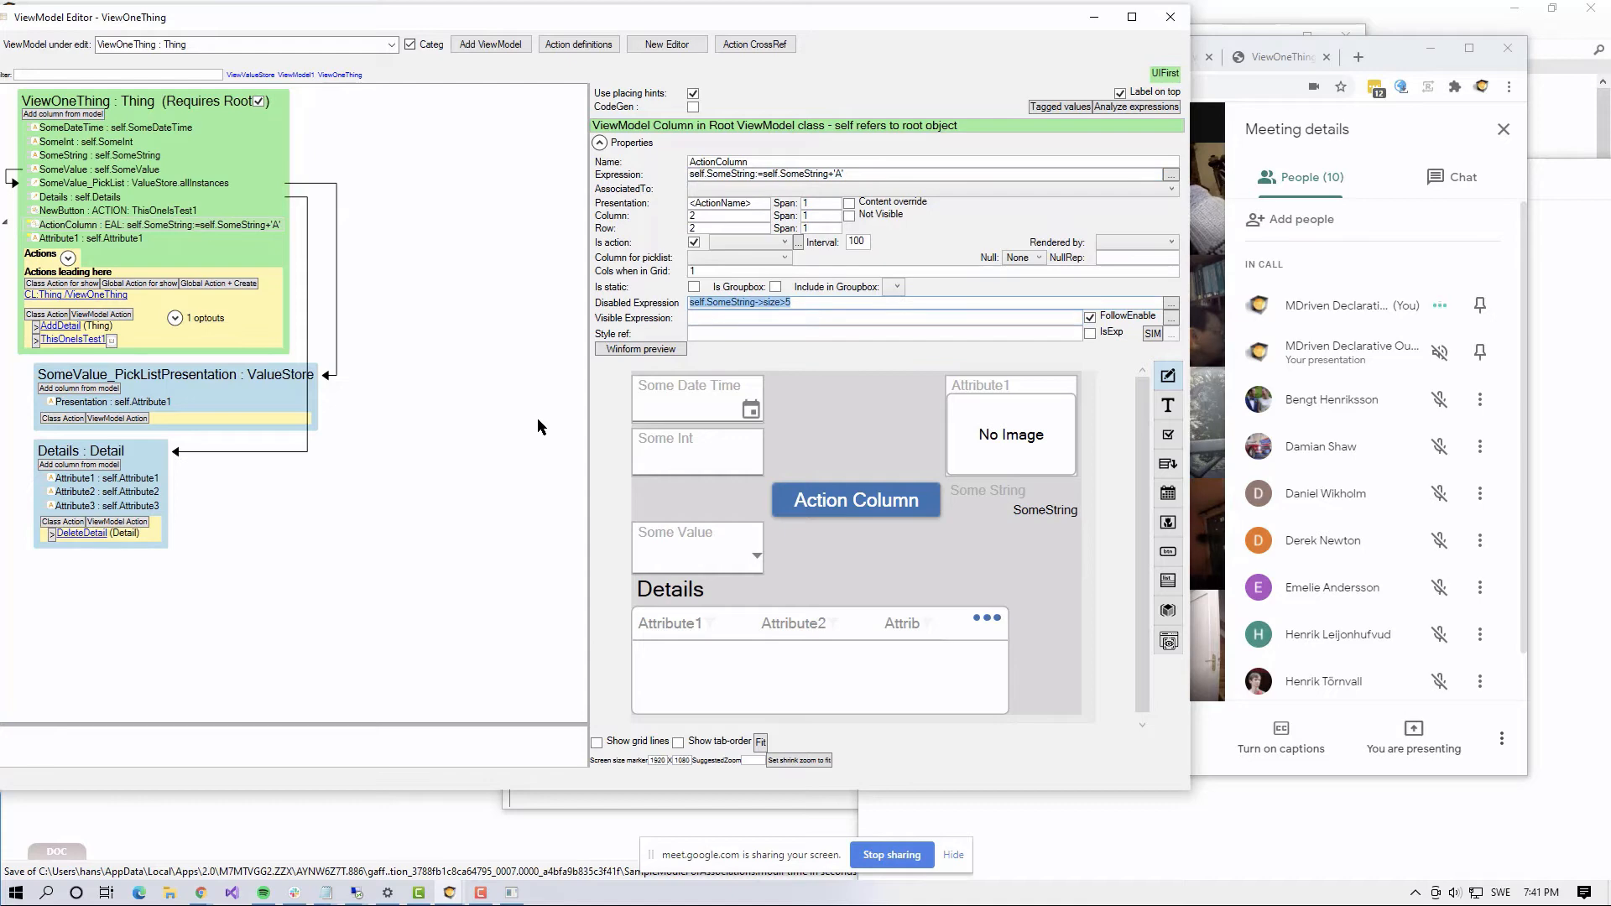
Step: Switch to the running WECPOF application and reload the model to test the action column
{"action": "key", "text": "alt+Tab"}
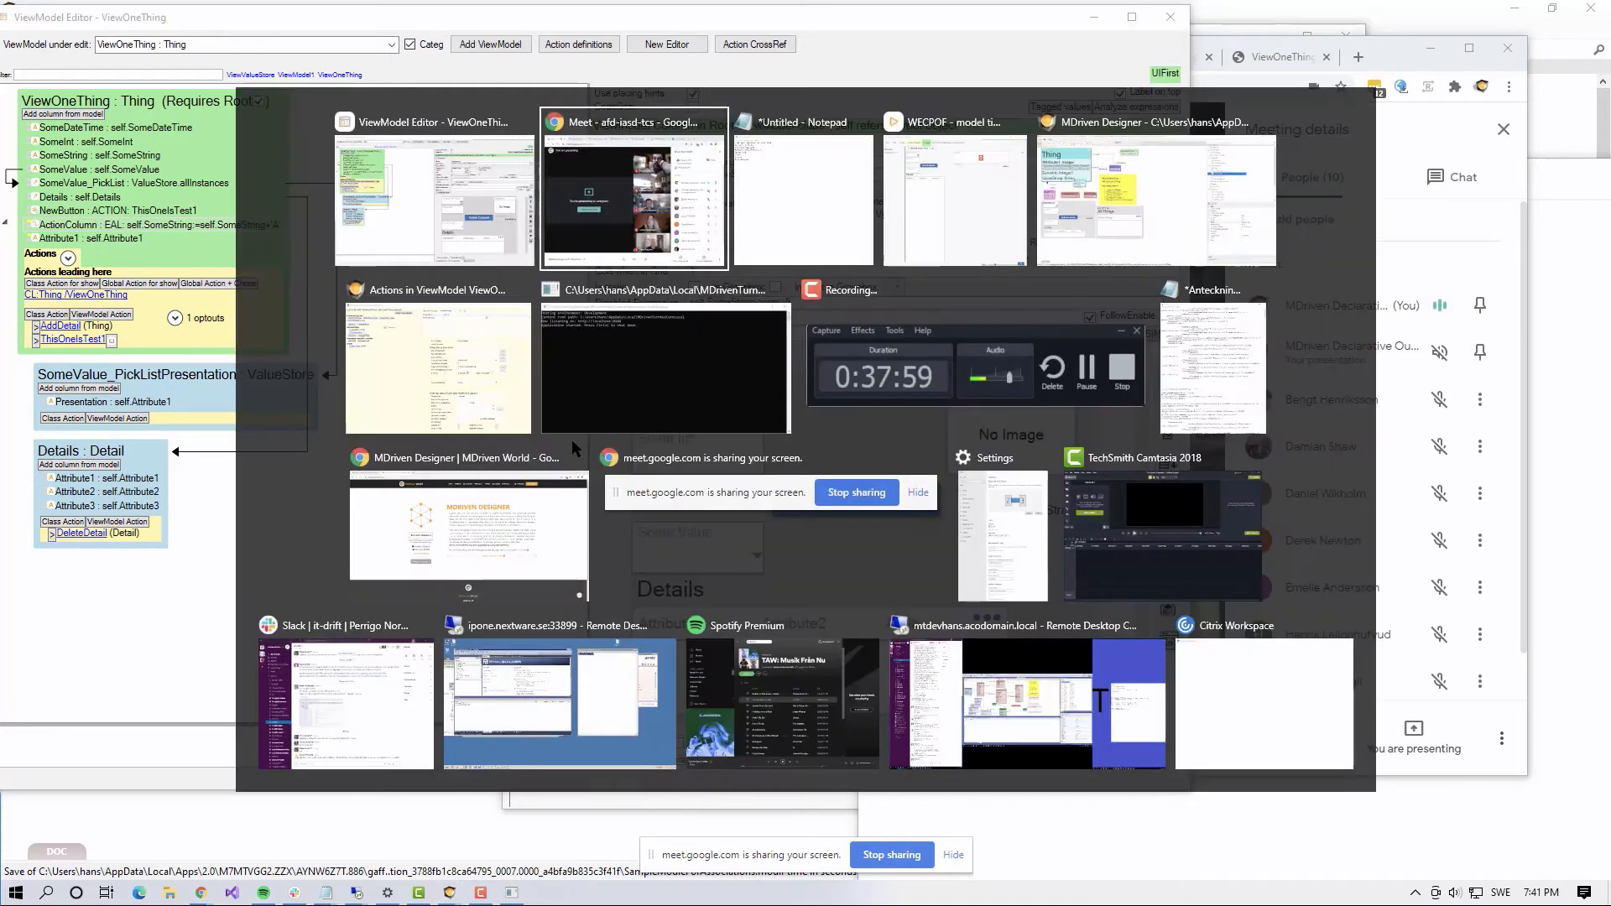
{"action": "key", "text": "alt+Tab"}
{"action": "key", "text": "alt+Tab"}
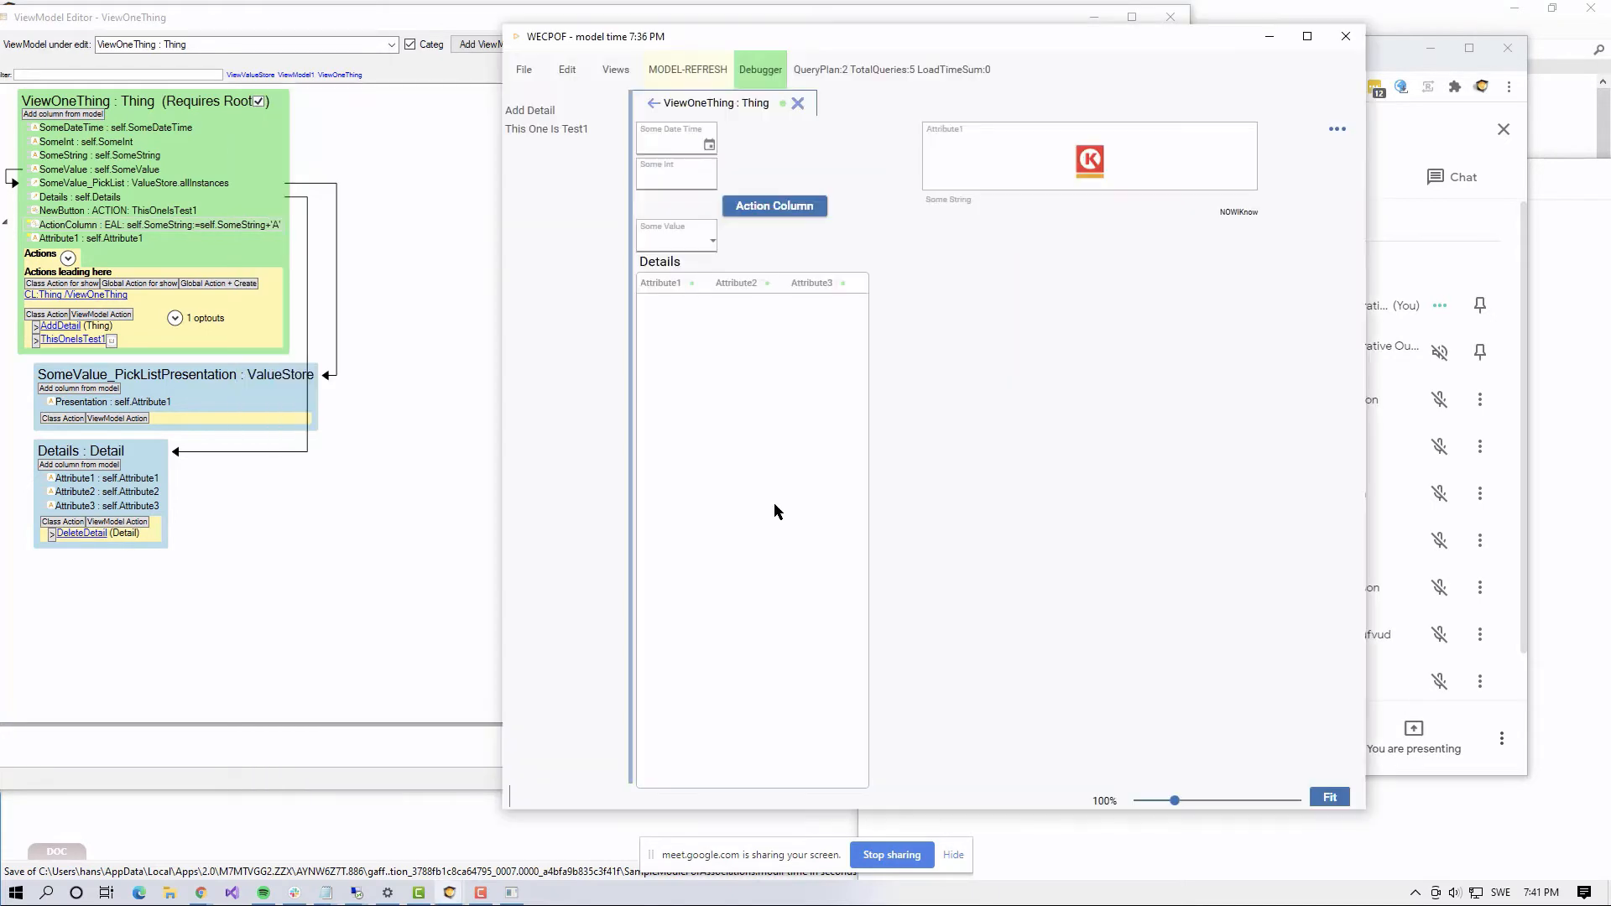
{"action": "left_click", "coordinate": [711, 73]}
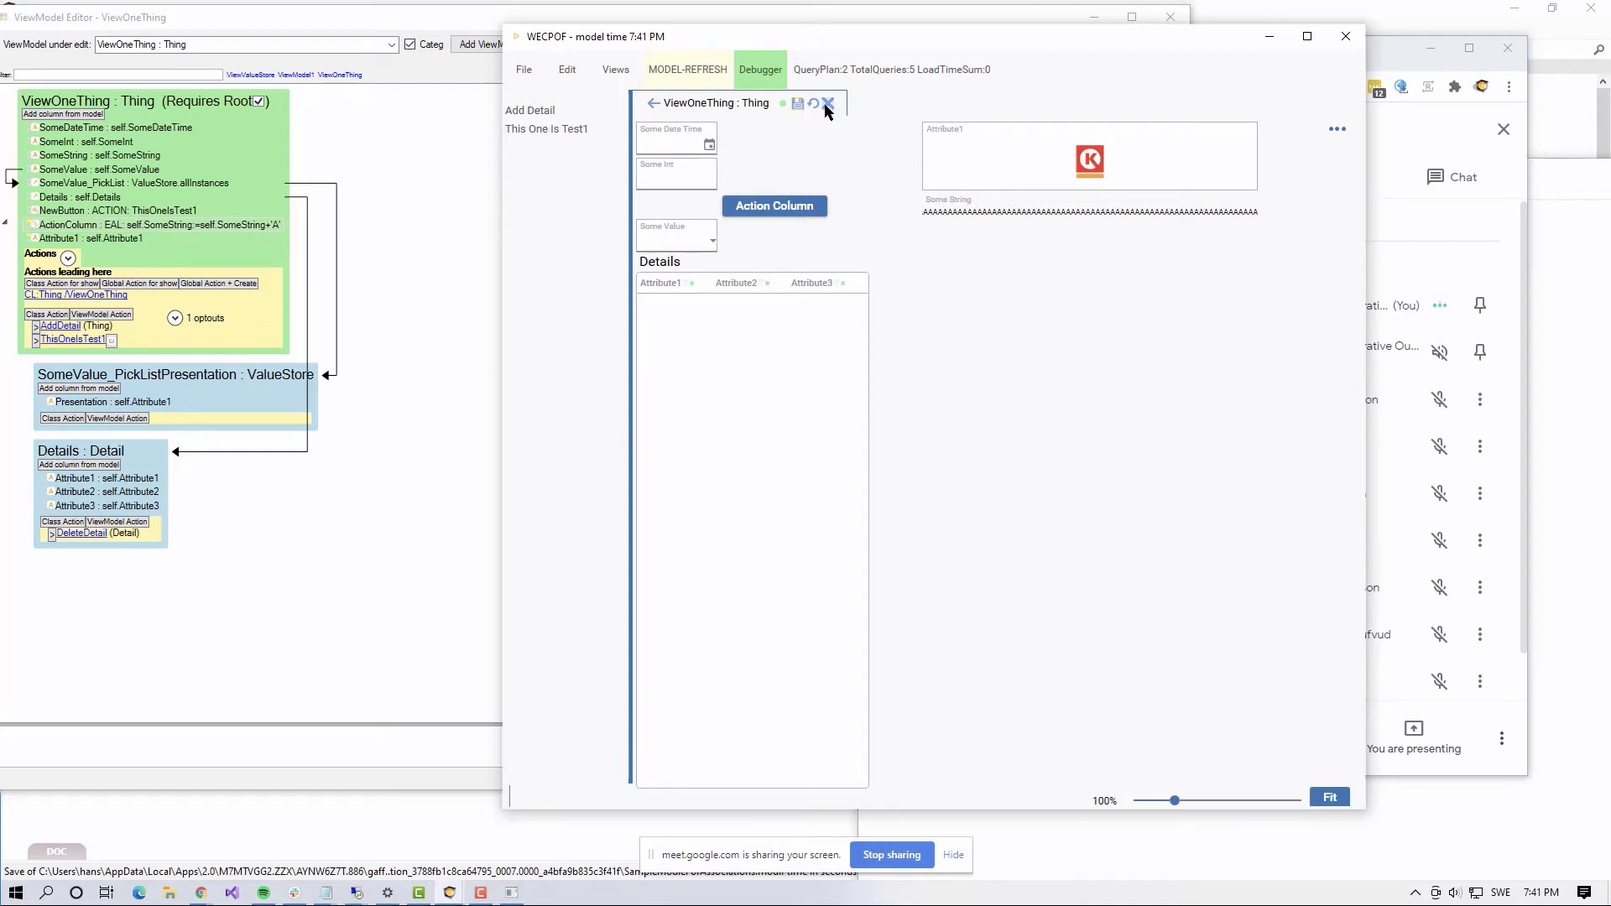
Step: Back in the ViewModel Editor, change the ActionColumn's disabled expression to self.SomeString->length>5
{"action": "key", "text": "alt+Tab"}
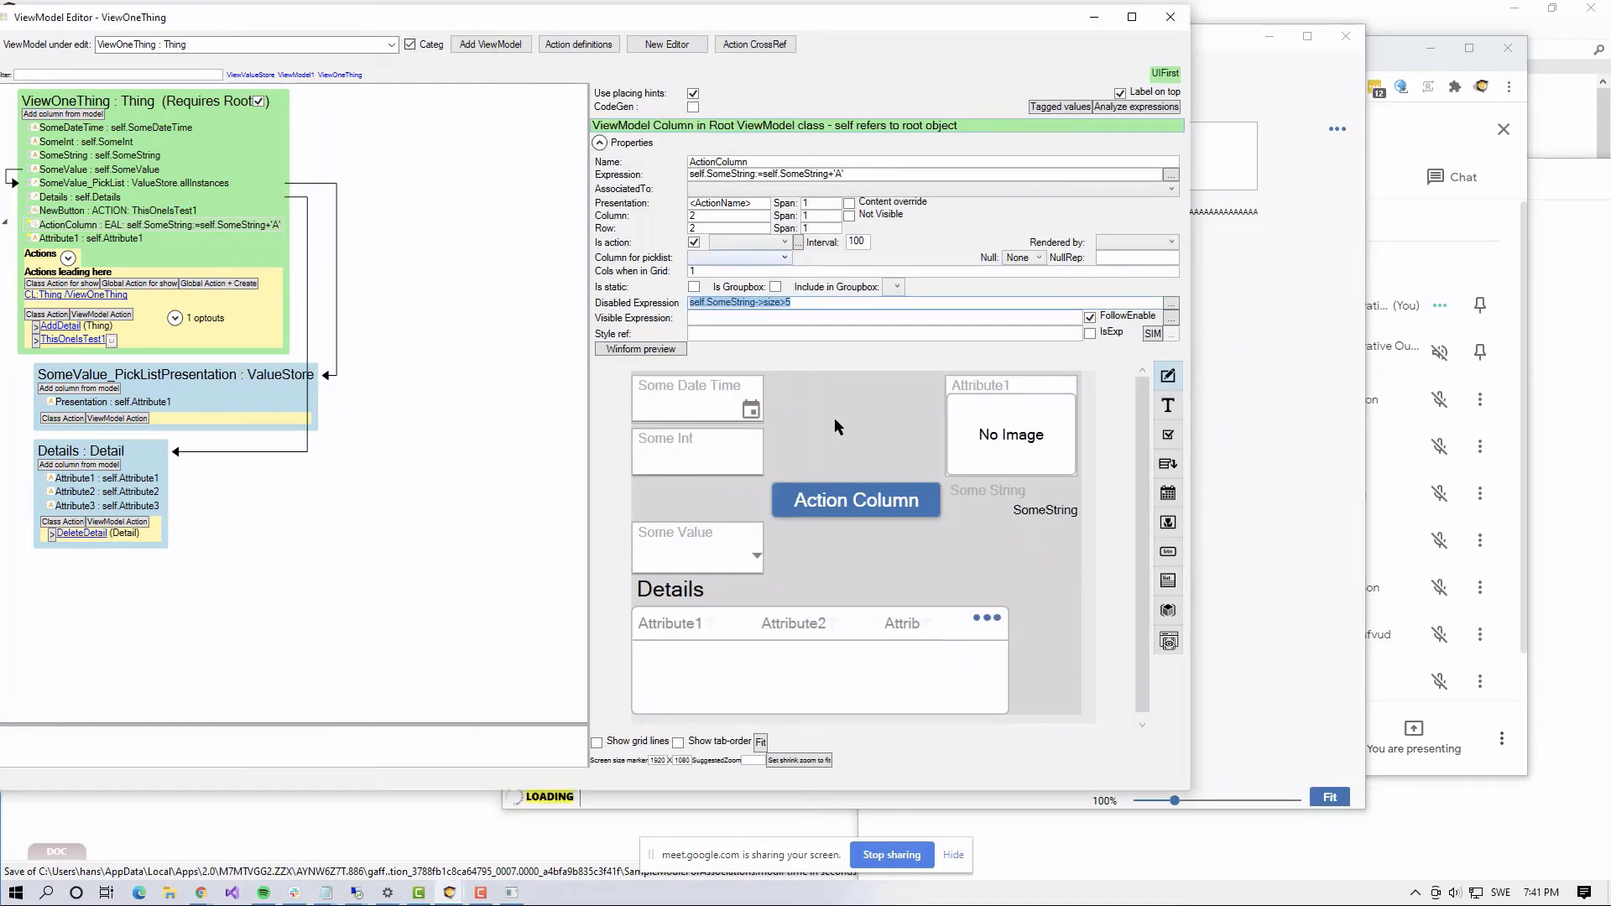
{"action": "left_click", "coordinate": [803, 303]}
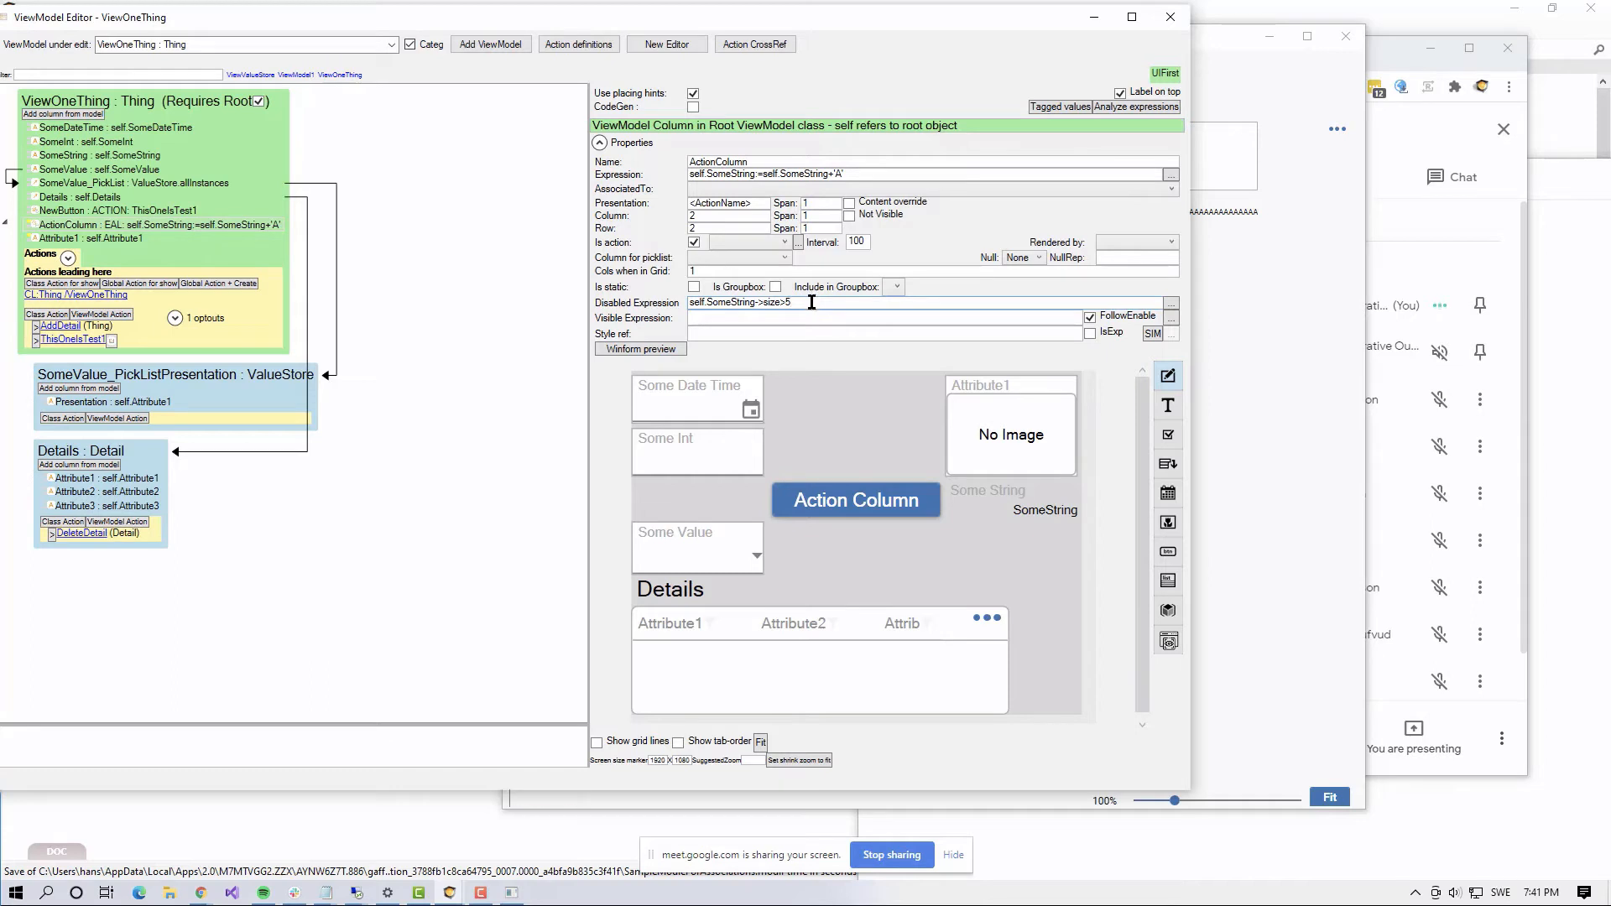
{"action": "left_click", "coordinate": [1172, 303]}
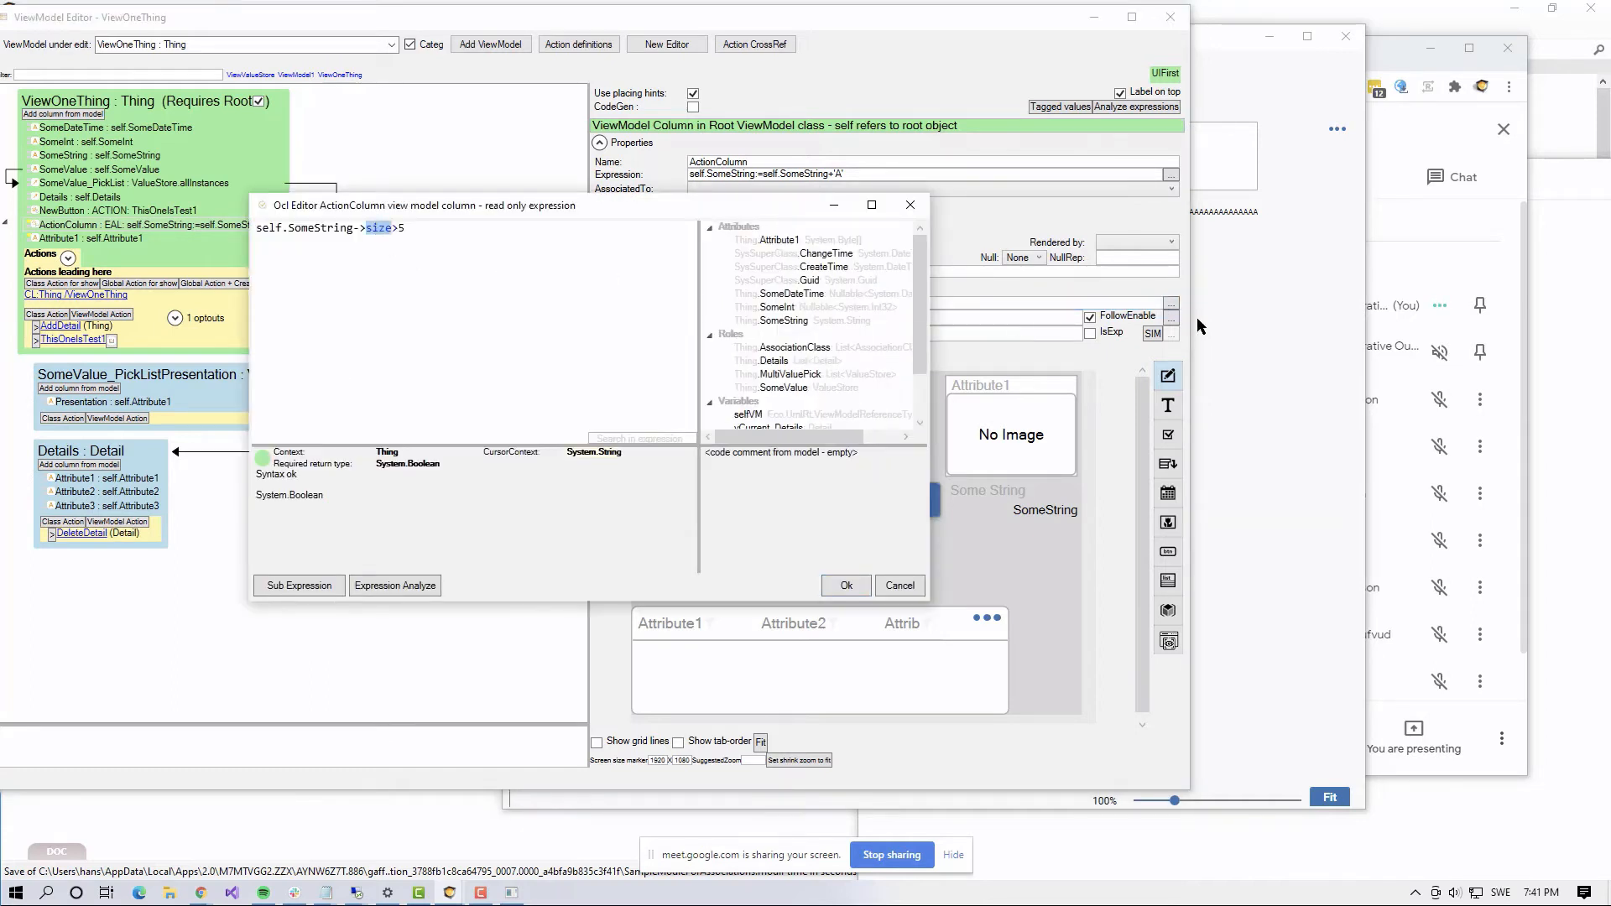
{"action": "type", "text": "length"}
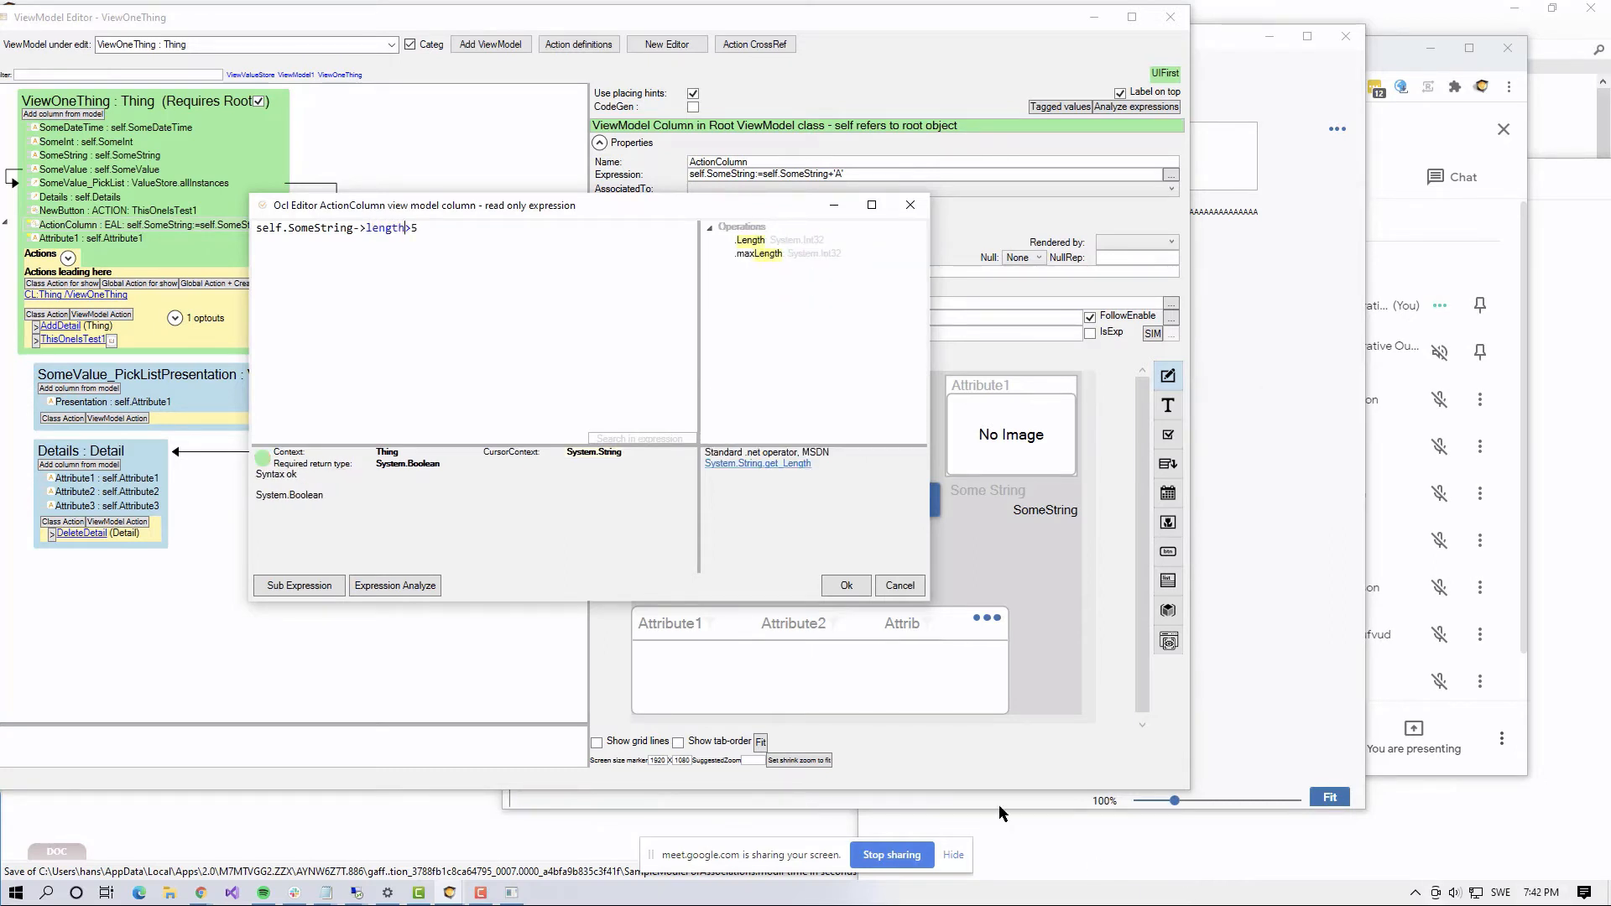
{"action": "left_click", "coordinate": [845, 586]}
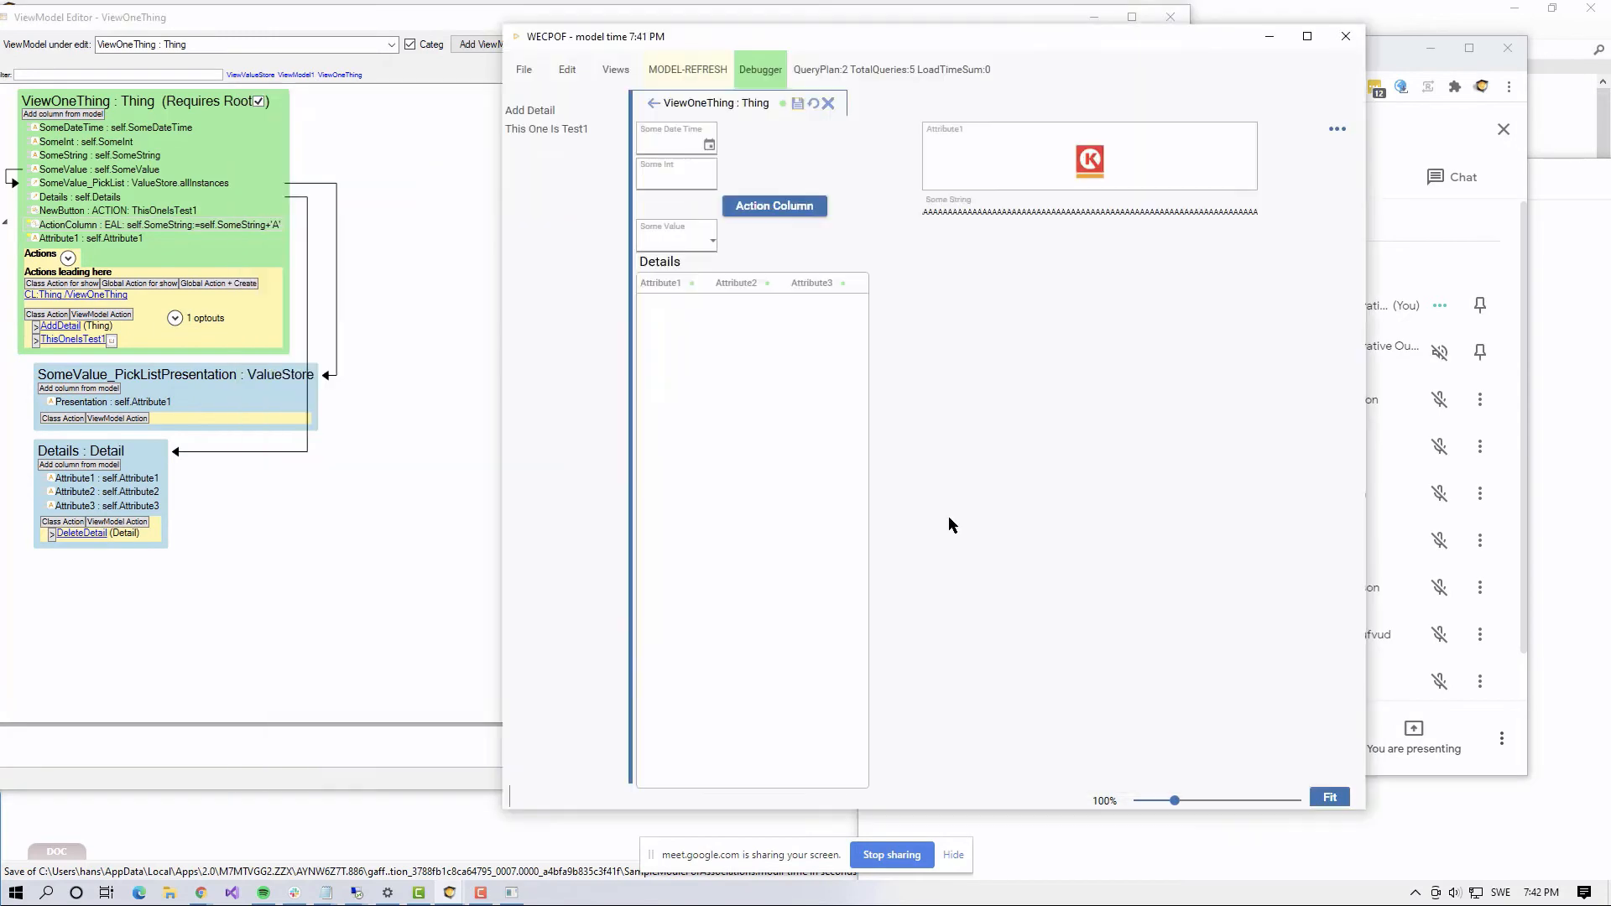
Step: Reload the model in the running WECPOF application, saving the changed data
{"action": "left_click", "coordinate": [707, 72]}
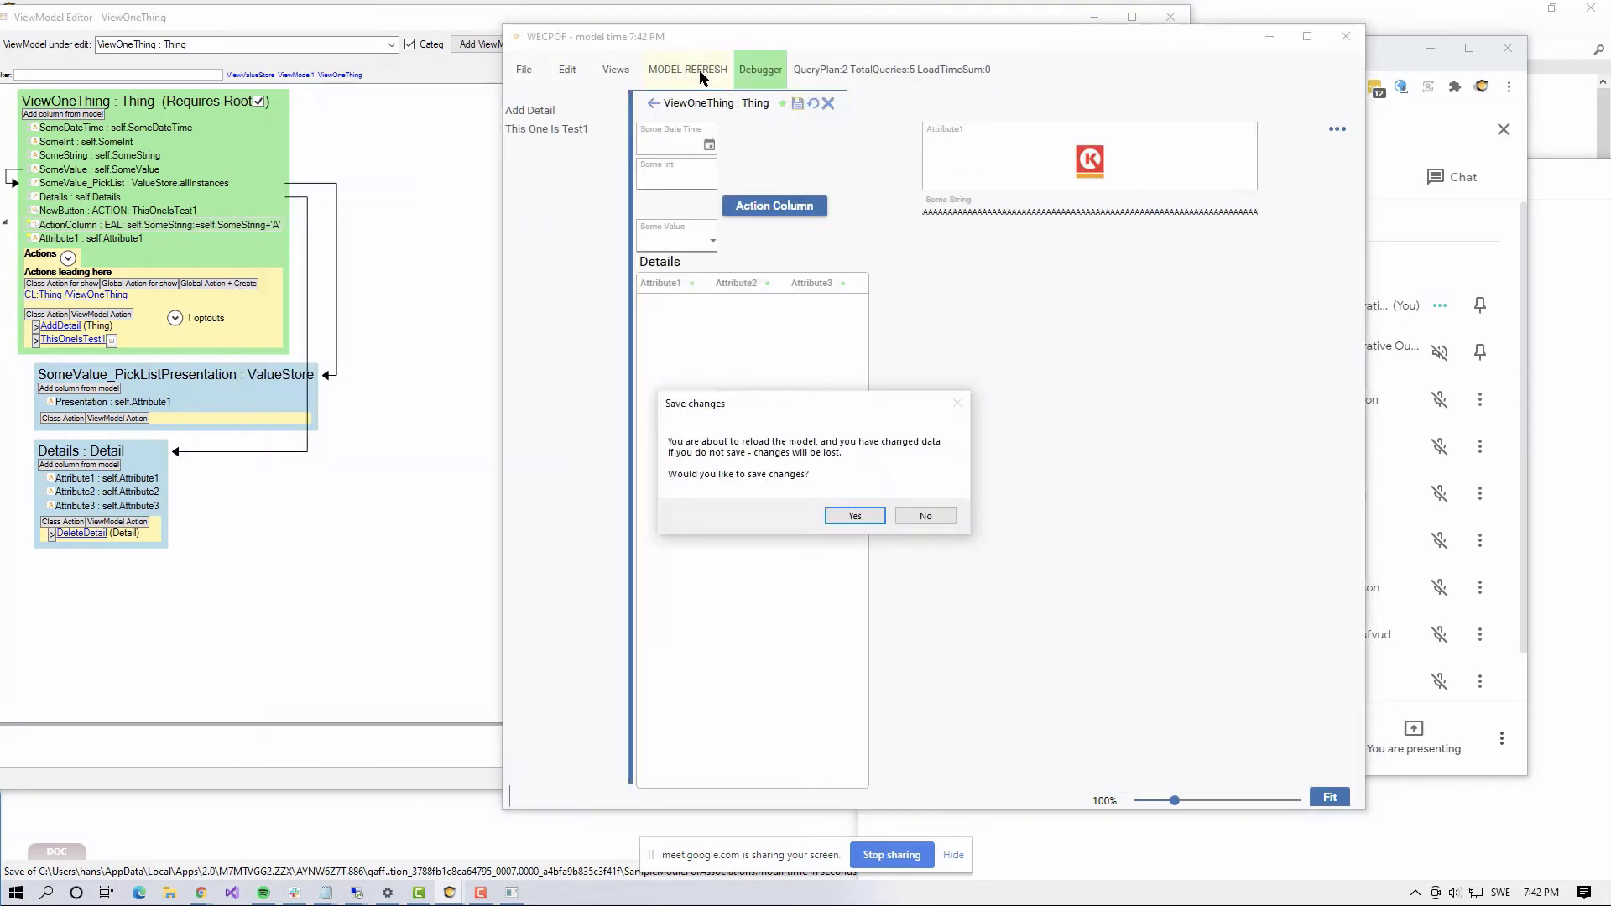
{"action": "left_click", "coordinate": [859, 515]}
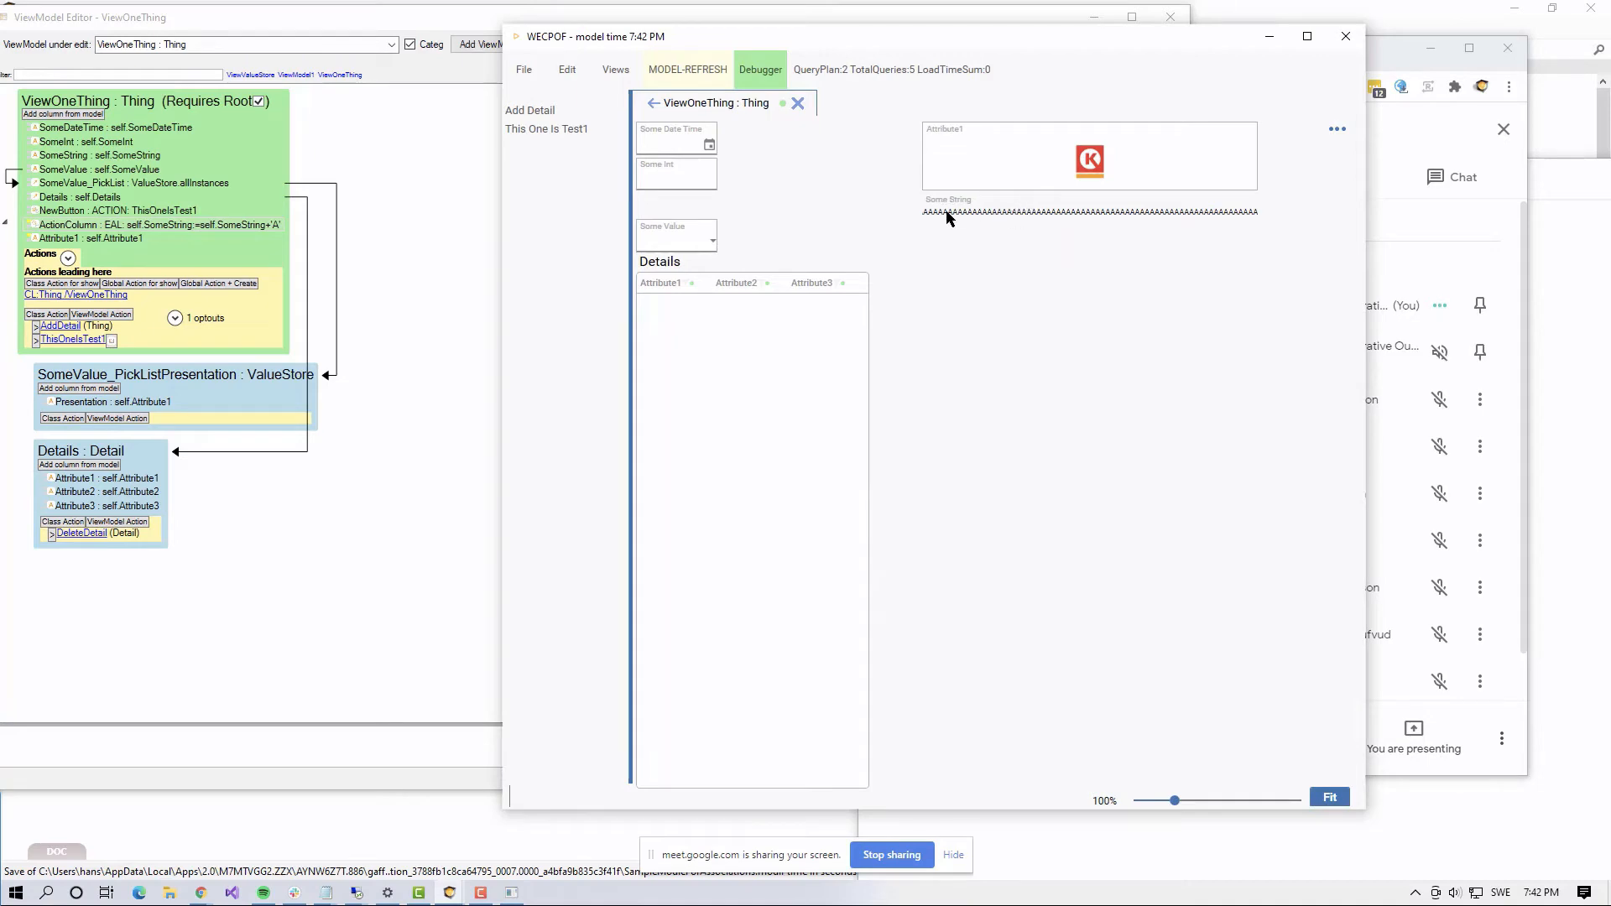
Step: In the ViewModel Editor, turn off Is static for the SomeString column and place it in column 1 below Some Int
{"action": "key", "text": "alt+Tab"}
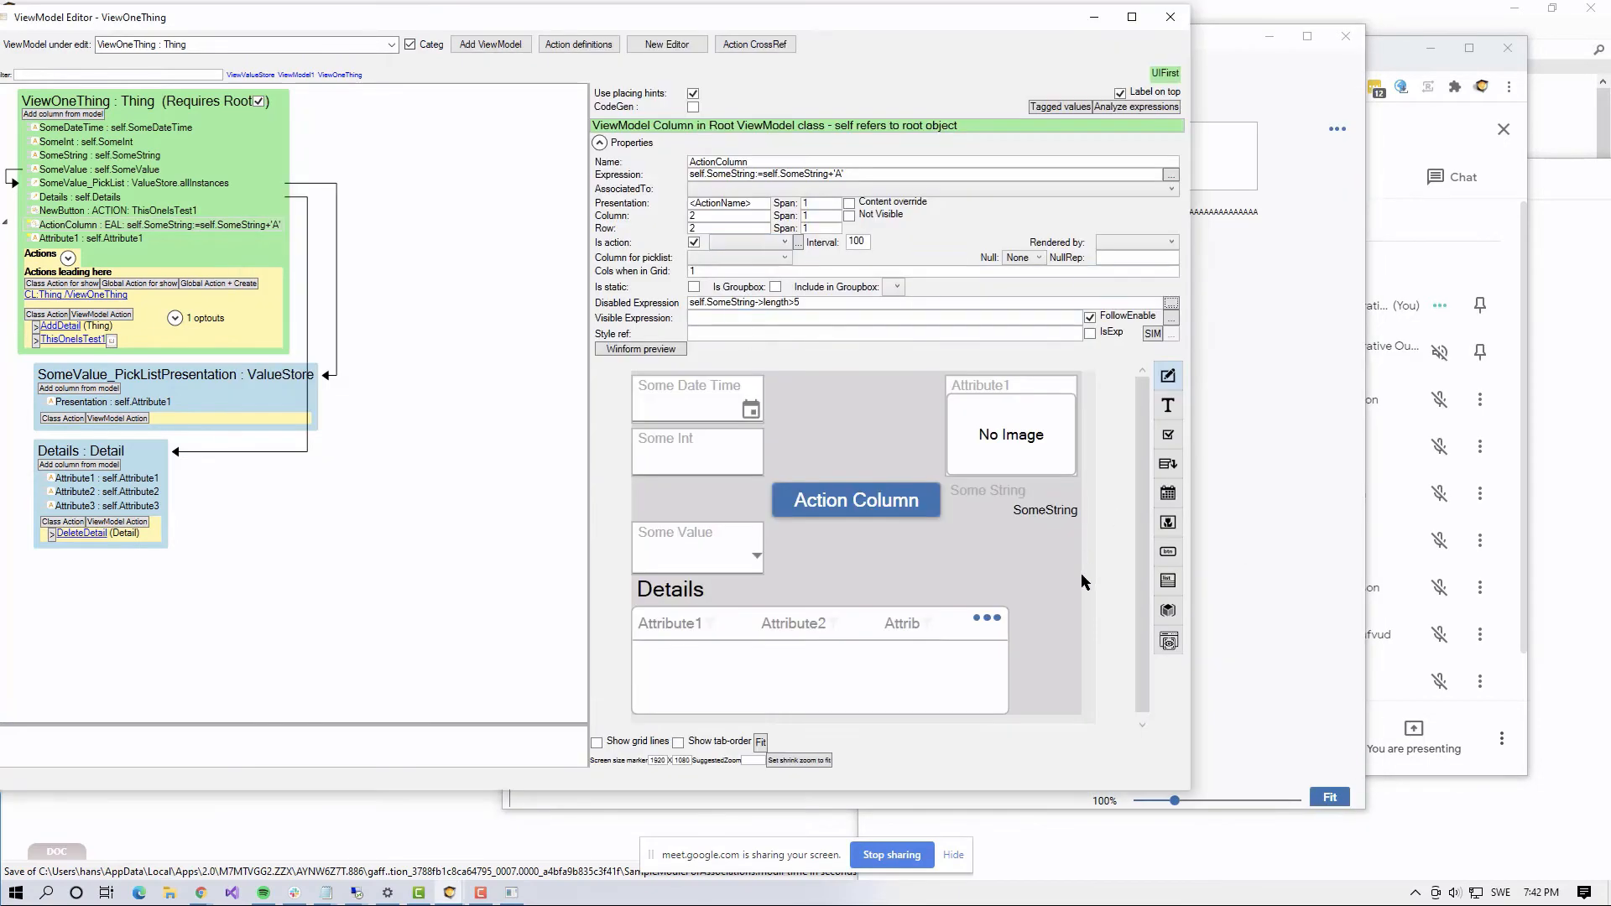
{"action": "left_click", "coordinate": [1040, 509]}
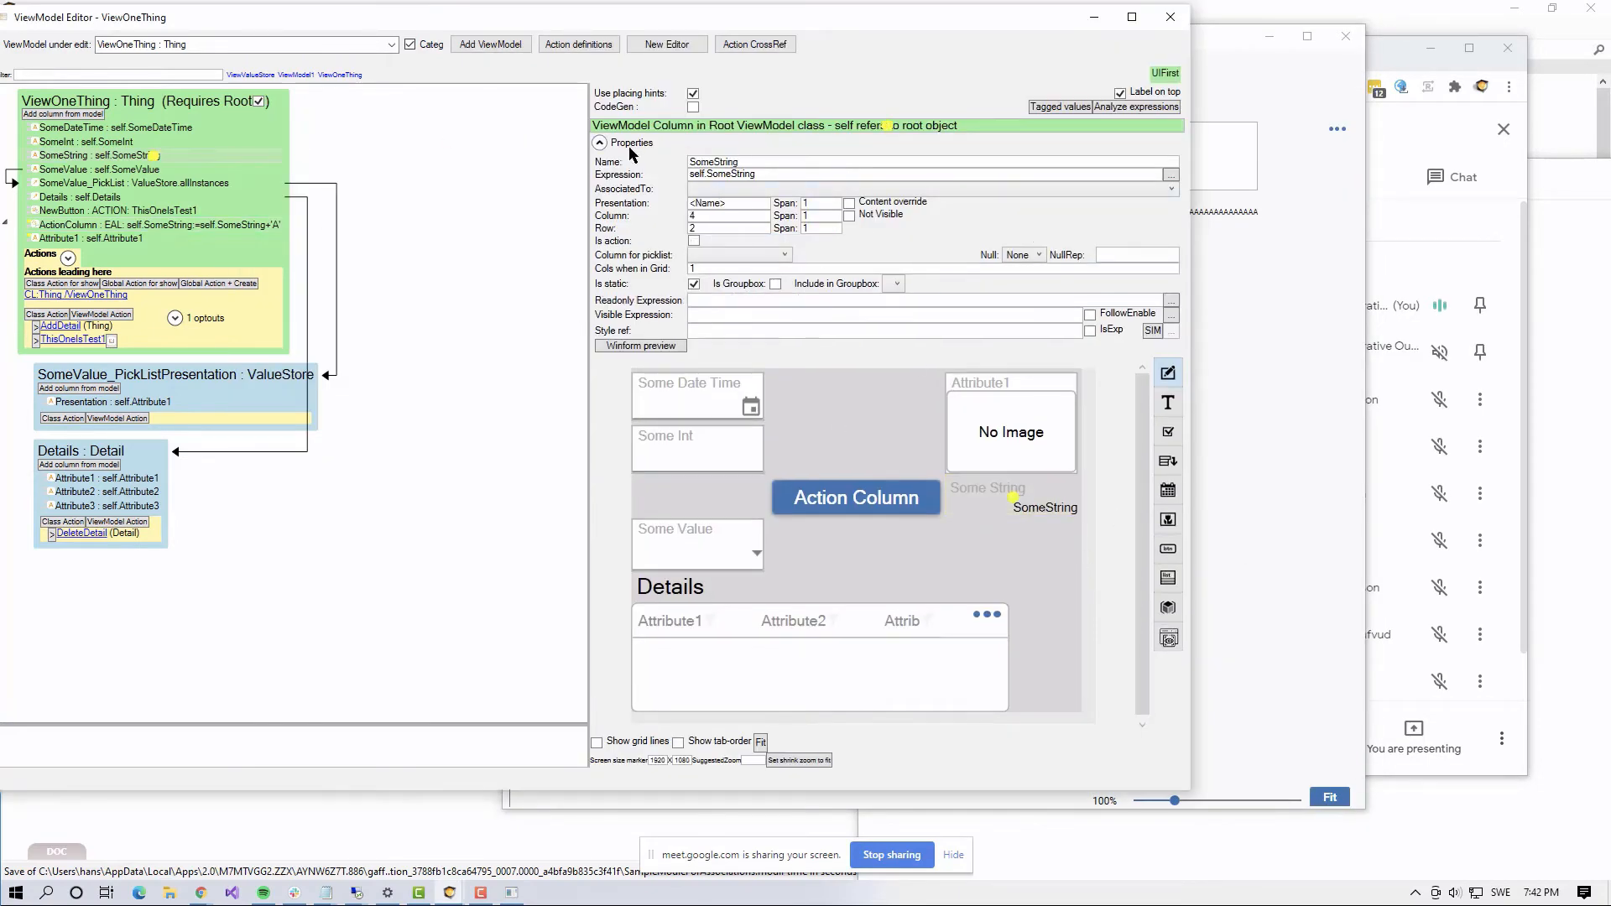
{"action": "left_click", "coordinate": [694, 285]}
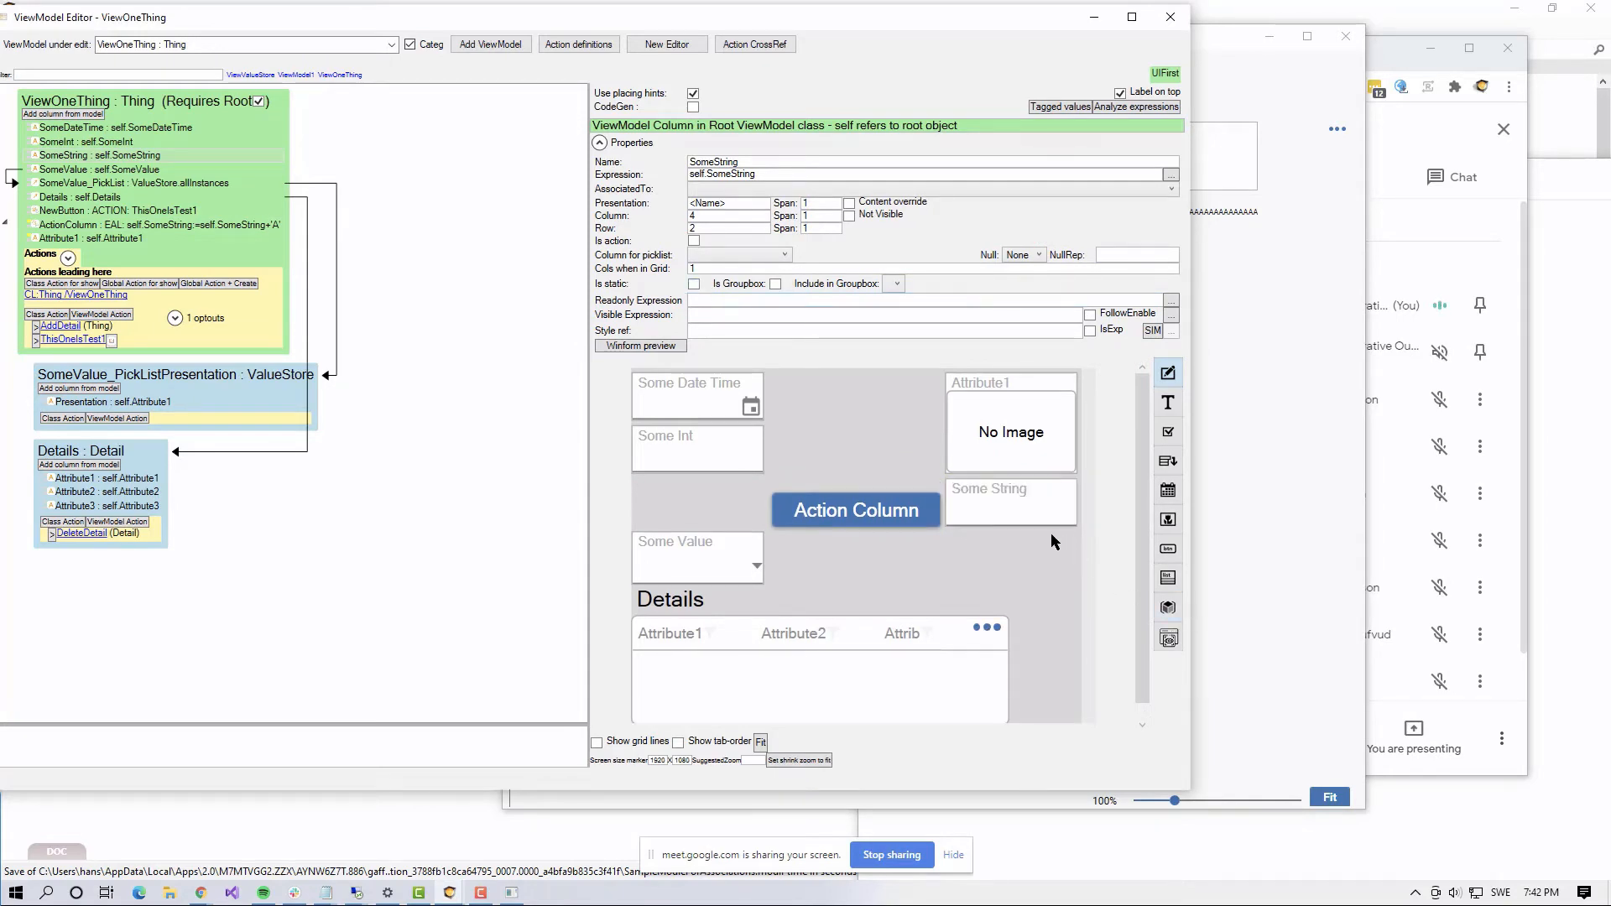
Step: Reload the model in WECPOF and replace the Some String text with 1AAAAA
{"action": "key", "text": "alt+Tab"}
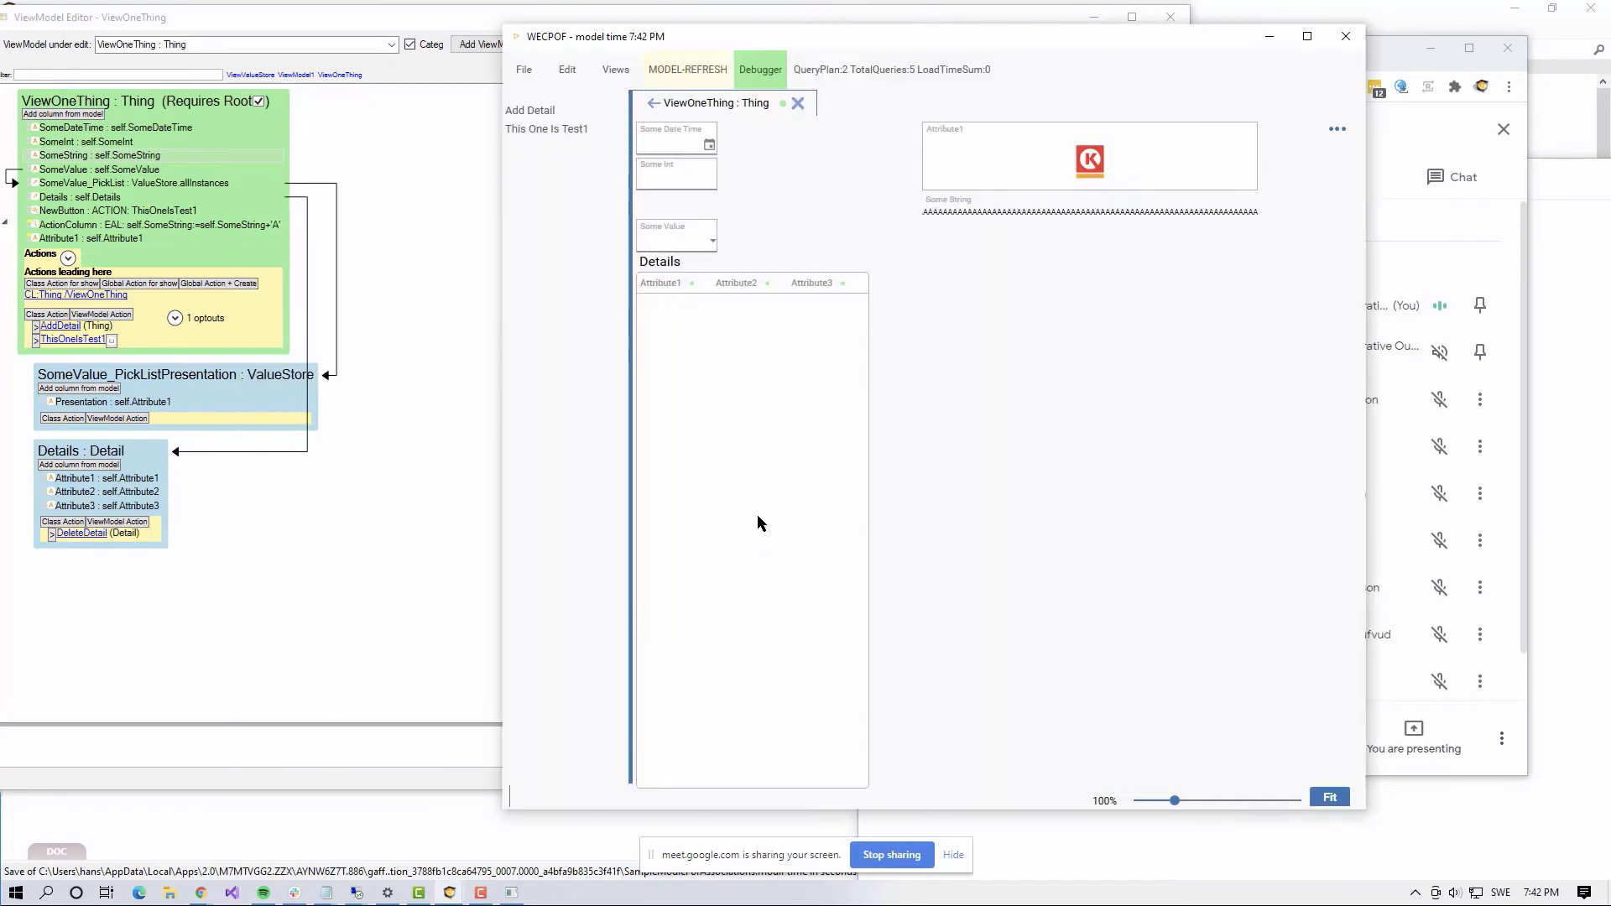
{"action": "left_click", "coordinate": [700, 70]}
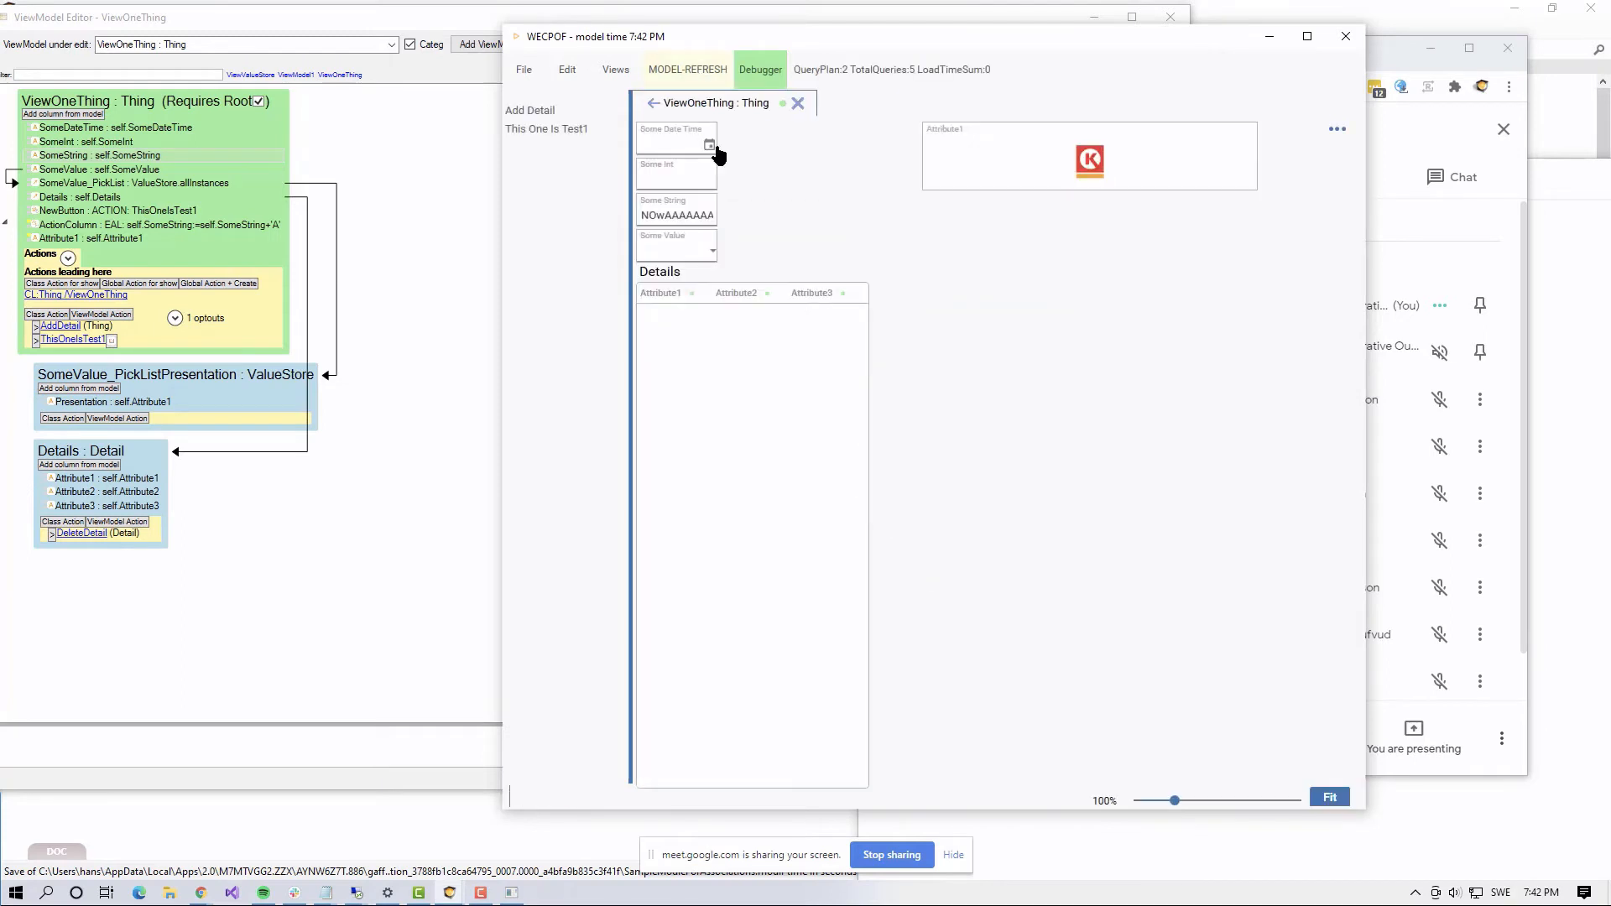
{"action": "left_click", "coordinate": [689, 212]}
{"action": "double_click", "coordinate": [696, 215]}
{"action": "type", "text": "1AAAAA"}
Step: Return to the ViewModel Editor and examine the ActionColumn's disabled expression and action expression
{"action": "key", "text": "alt+Tab"}
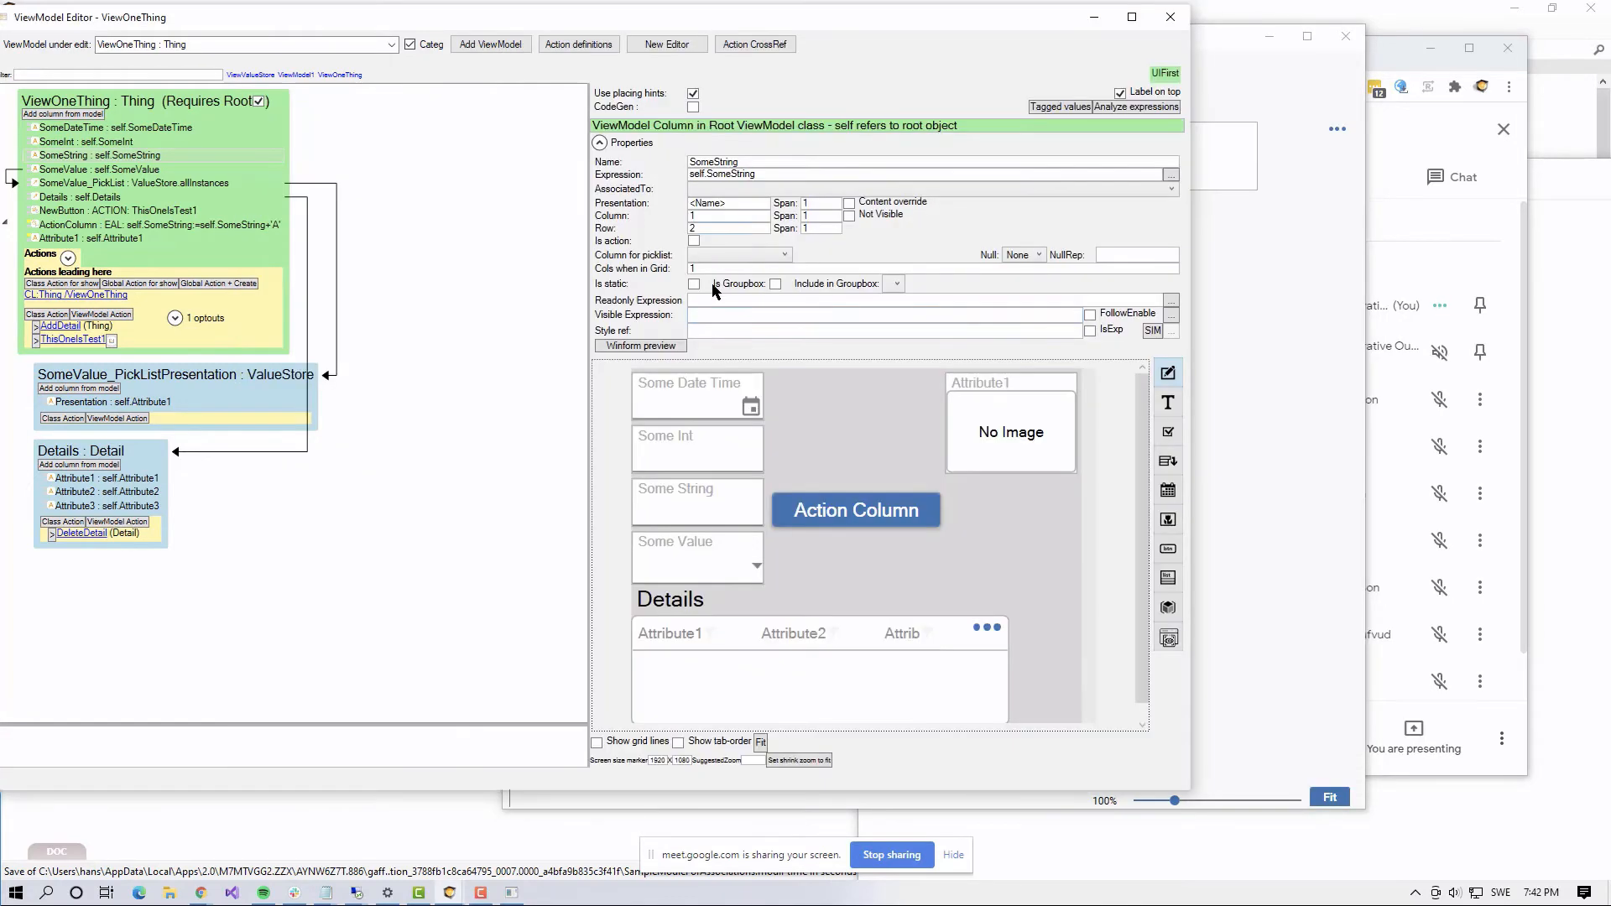
{"action": "left_click", "coordinate": [879, 514]}
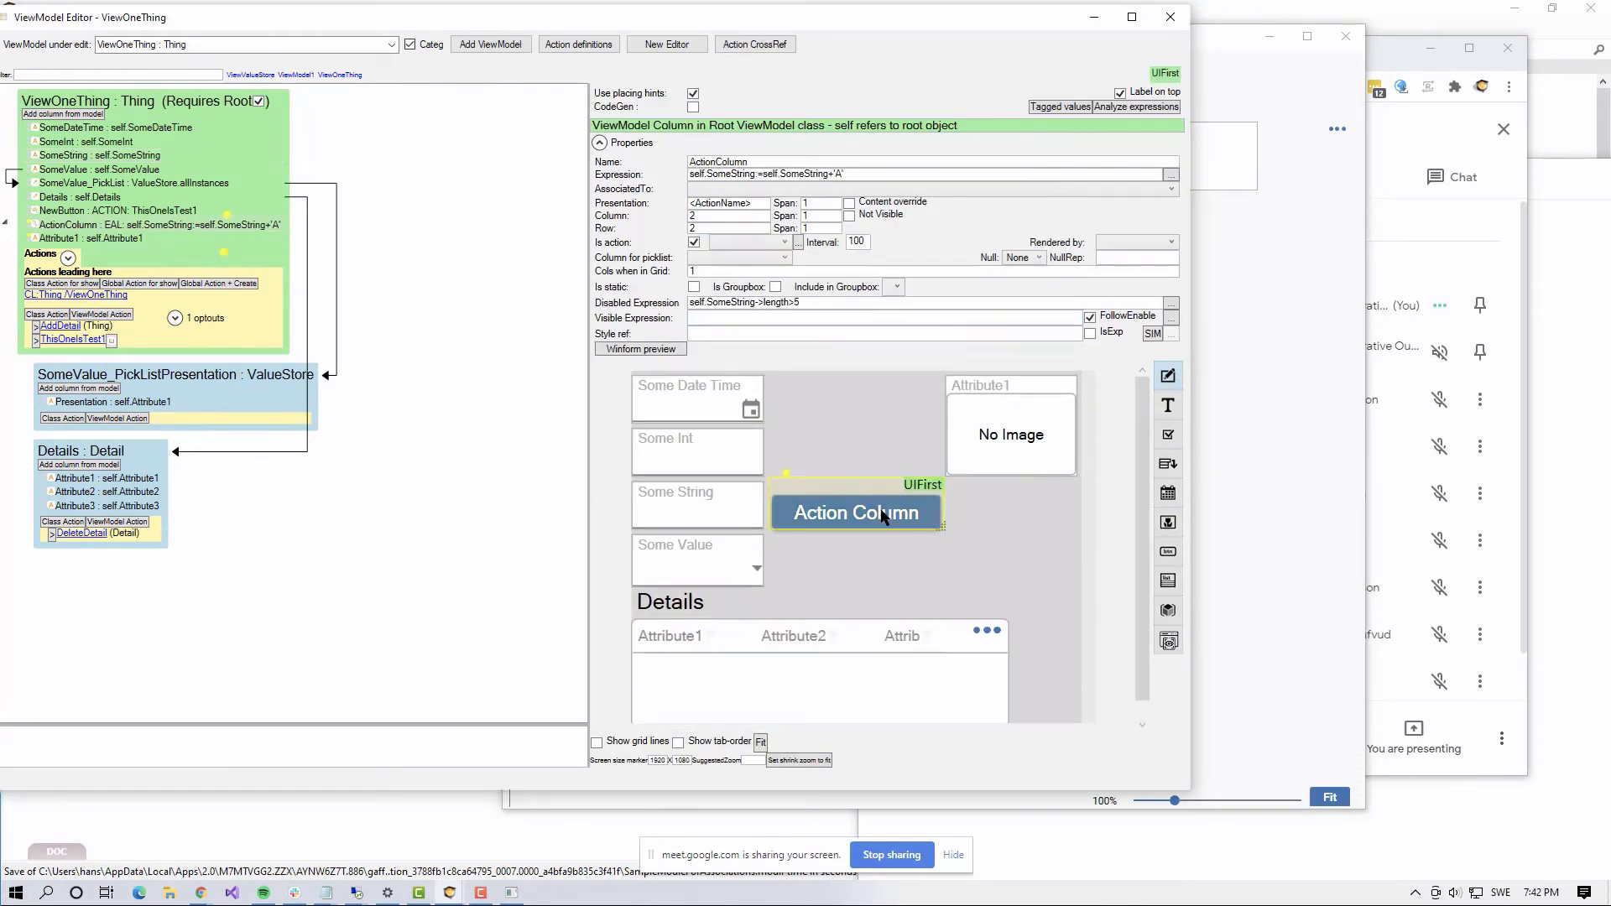
{"action": "left_click_drag", "start_coordinate": [802, 304], "coordinate": [560, 246]}
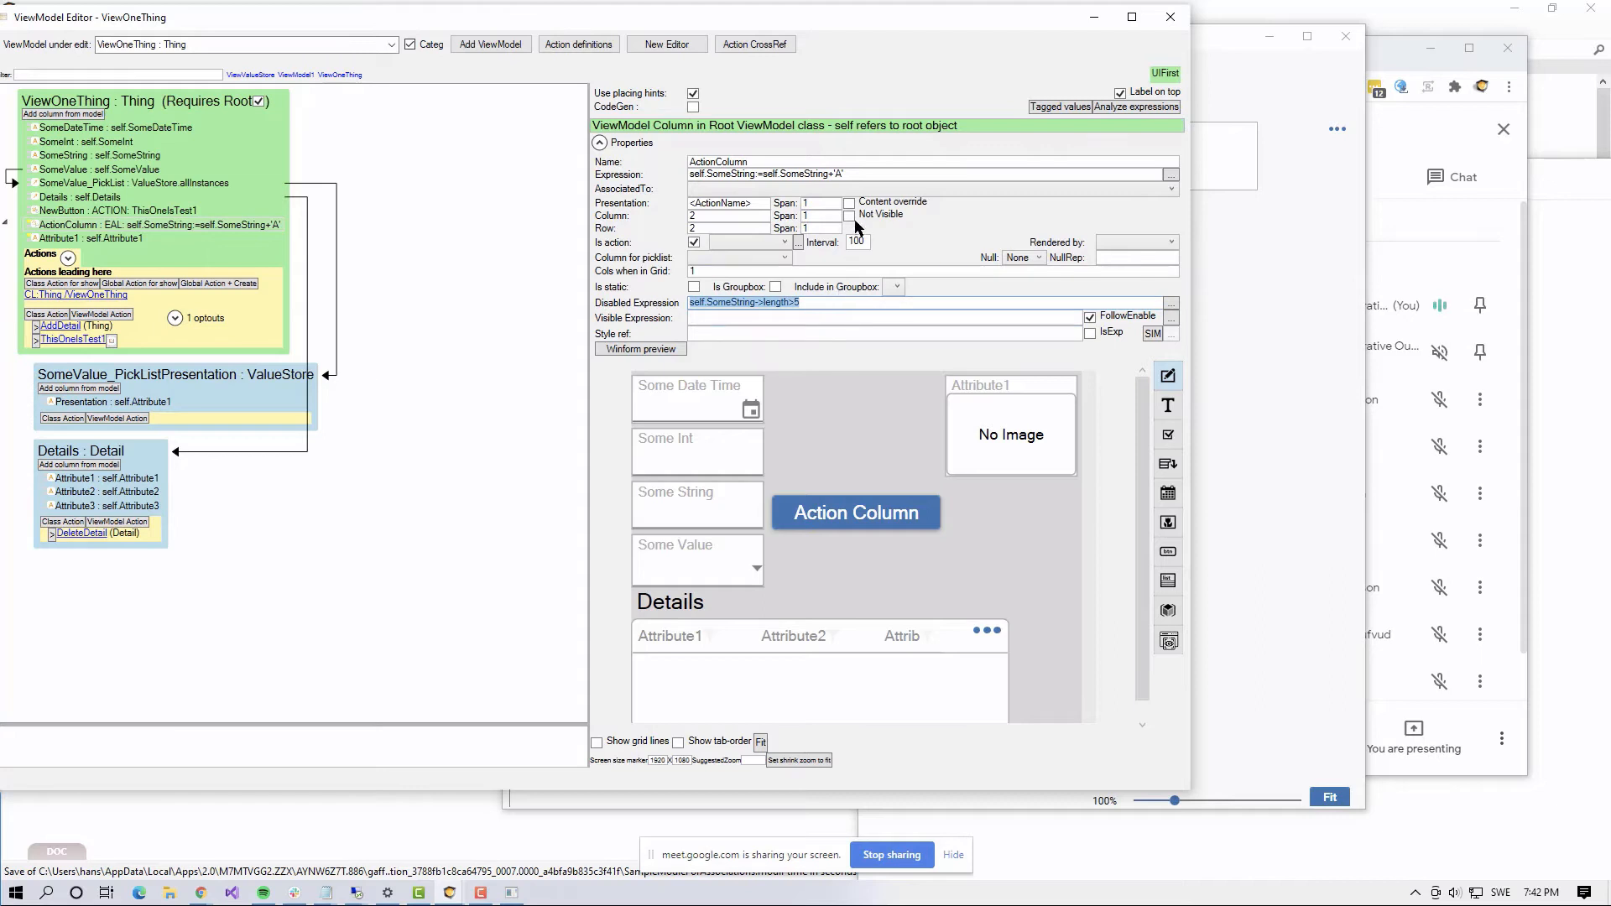
{"action": "left_click", "coordinate": [864, 173]}
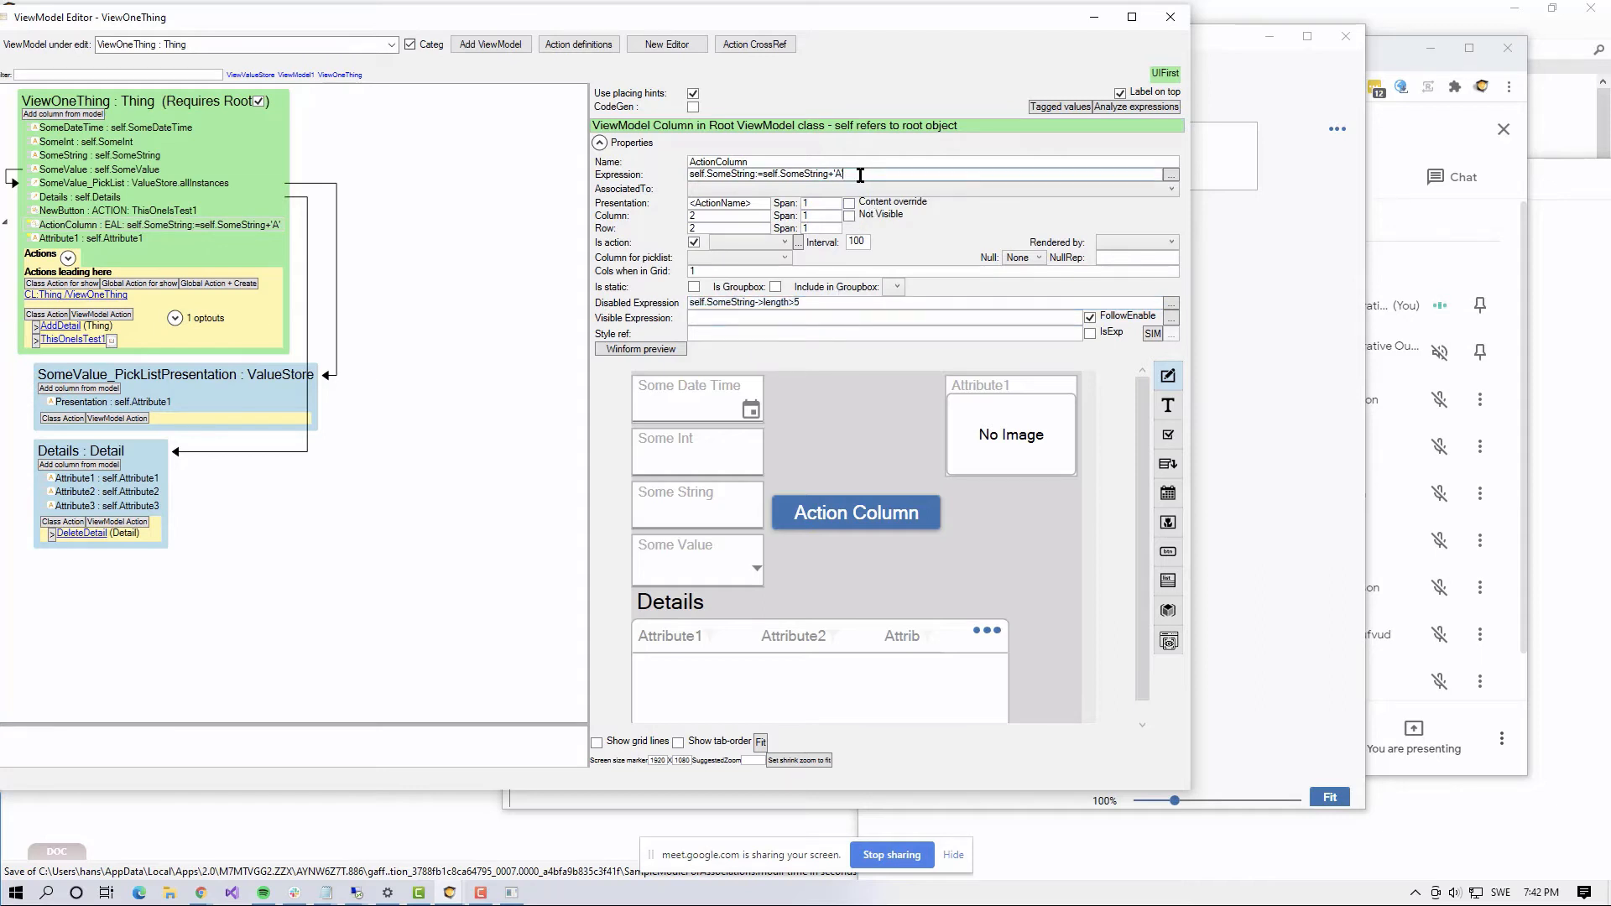
Step: Add a new variable to the ViewOneThing root class and copy the variable's name
{"action": "left_click", "coordinate": [83, 108]}
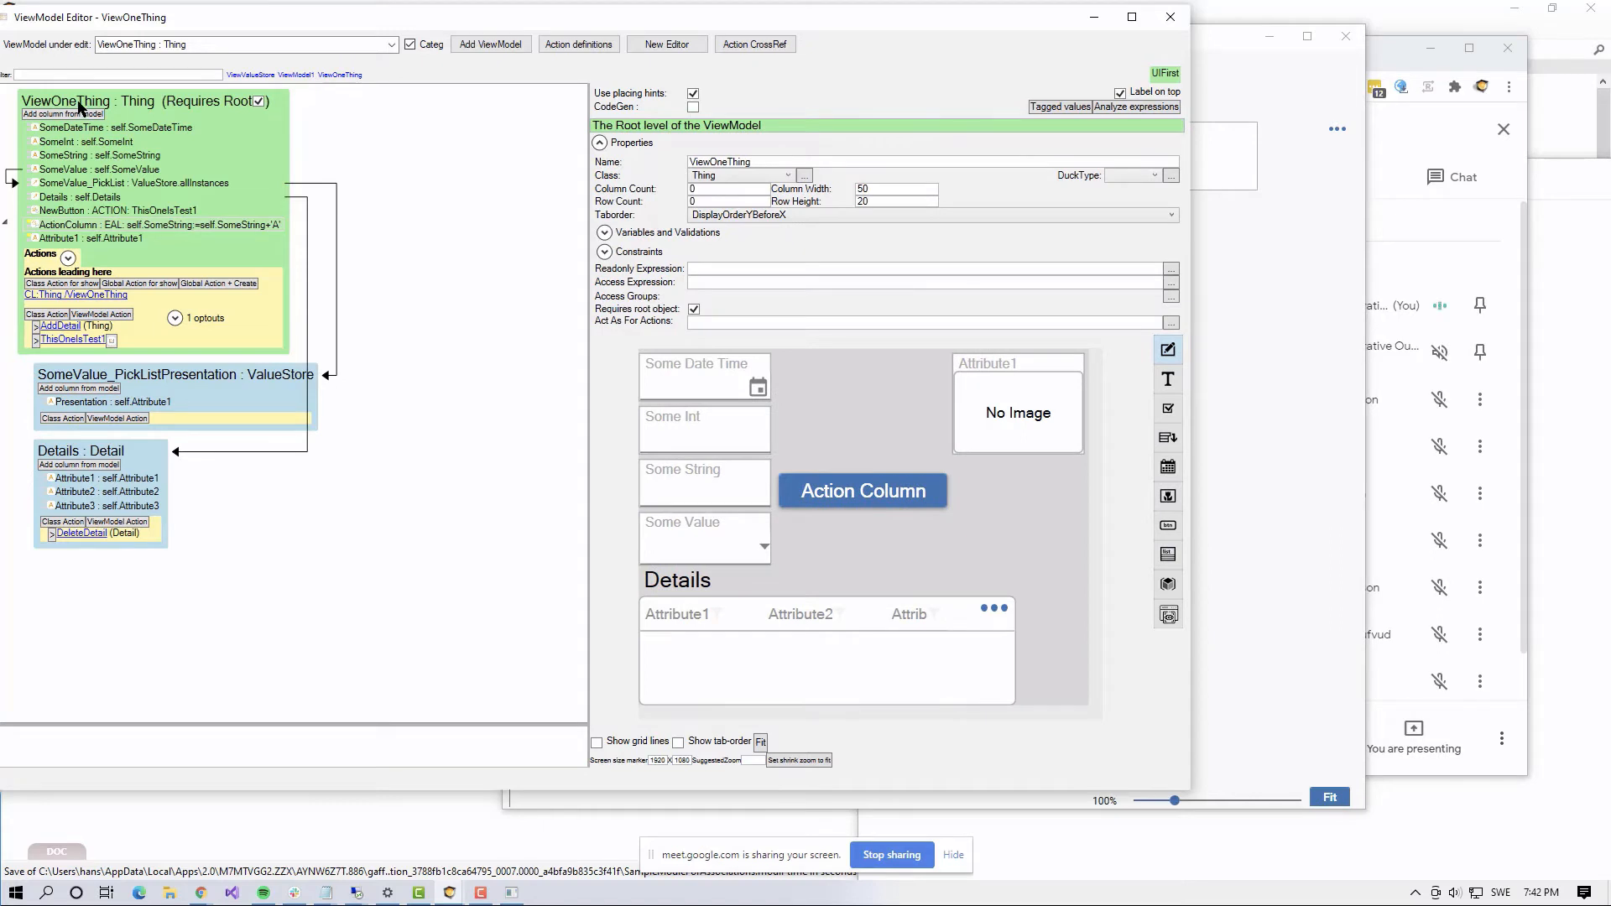
{"action": "left_click", "coordinate": [605, 233]}
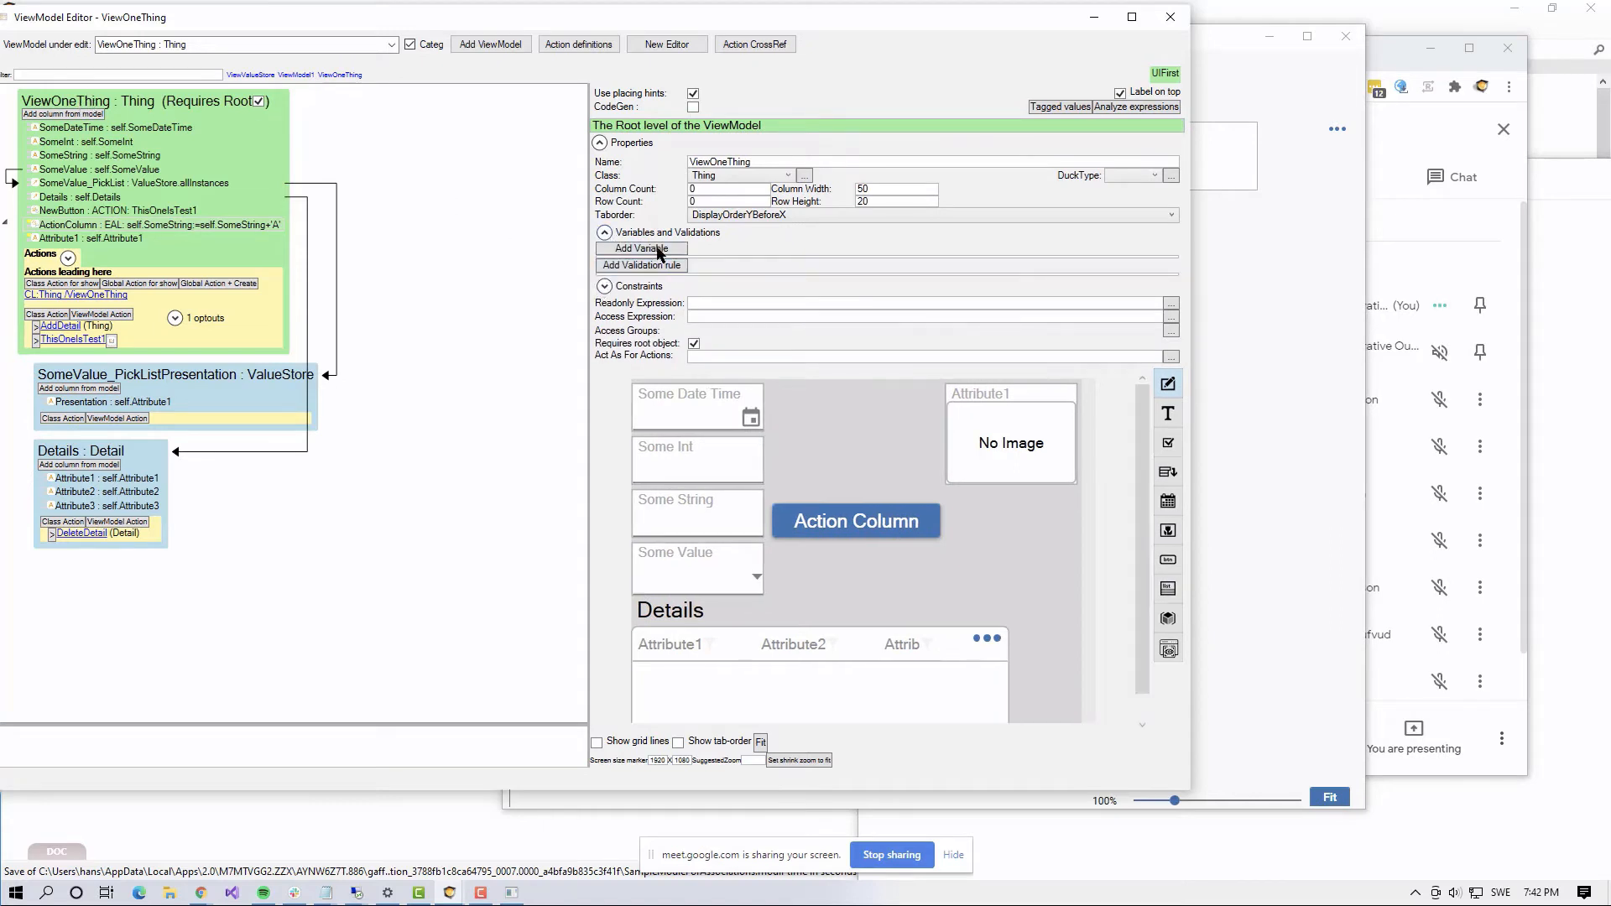
{"action": "left_click", "coordinate": [659, 249]}
{"action": "double_click", "coordinate": [628, 265]}
{"action": "key", "text": "ctrl+c"}
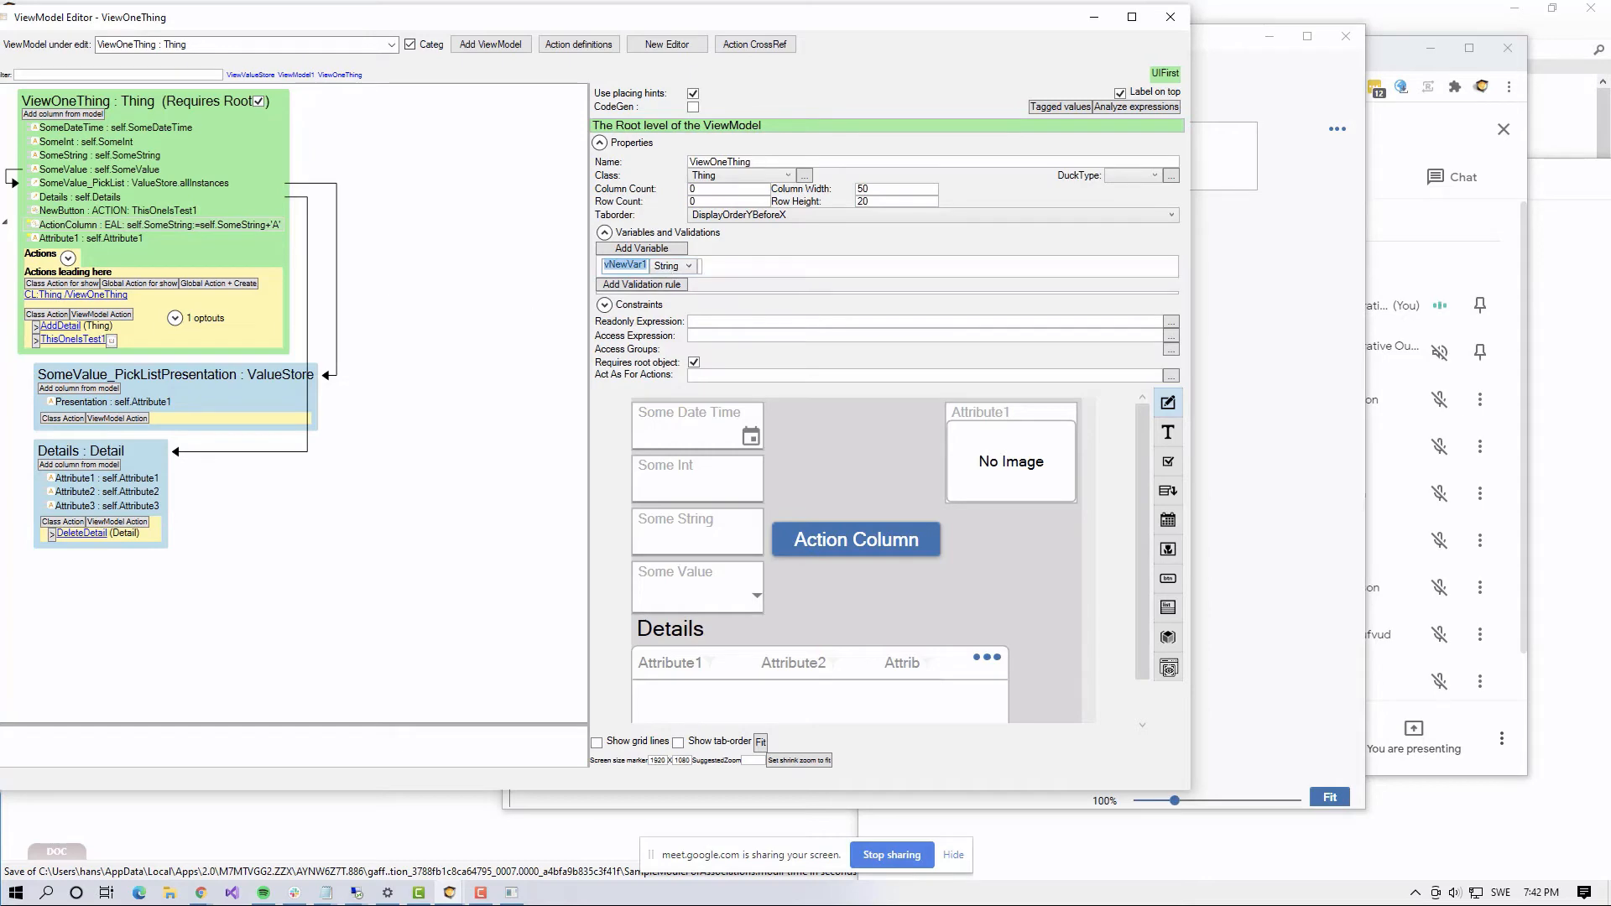
Step: Add a new action column to the ViewOneThing root class and select it
{"action": "left_click", "coordinate": [74, 239]}
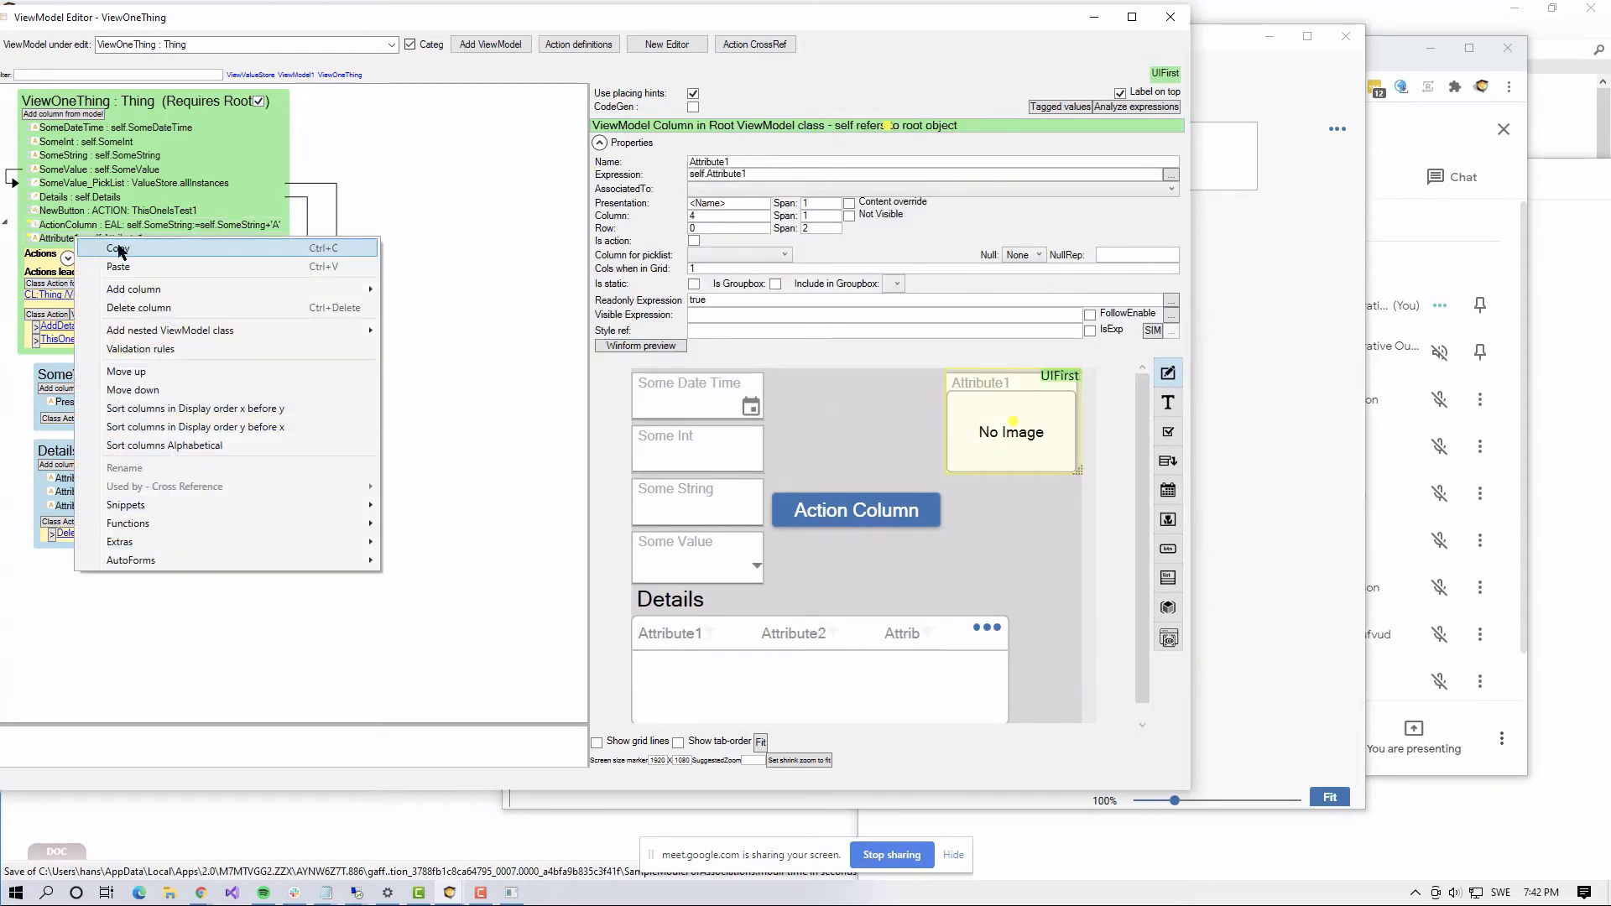
{"action": "right_click", "coordinate": [75, 238]}
{"action": "mouse_move", "coordinate": [172, 294]}
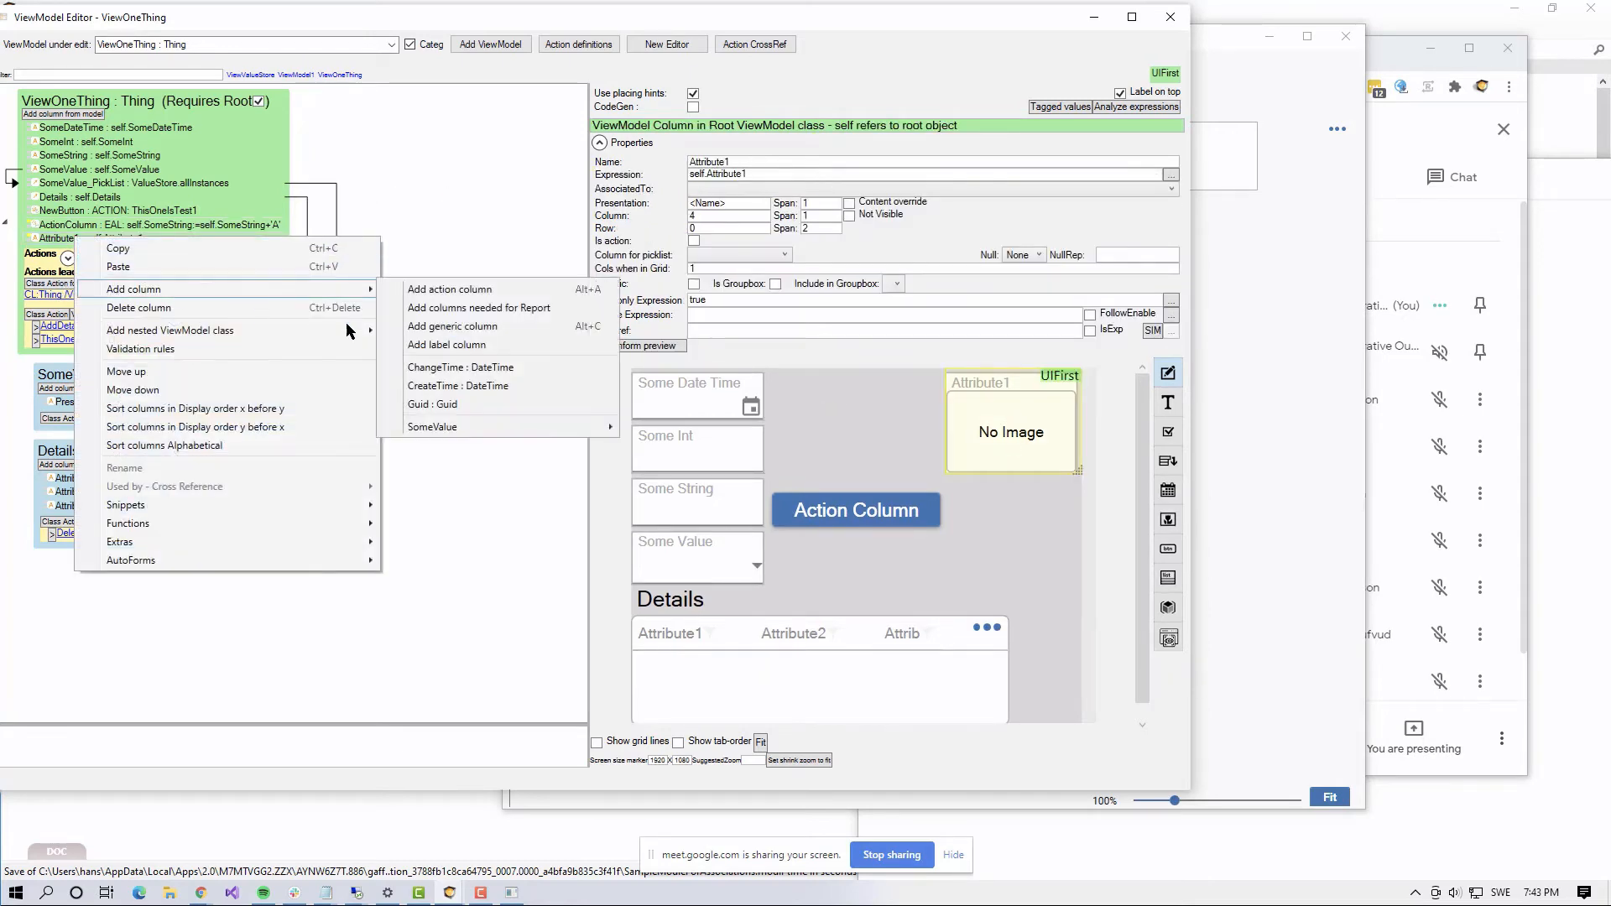
{"action": "left_click", "coordinate": [476, 286]}
{"action": "left_click", "coordinate": [92, 252]}
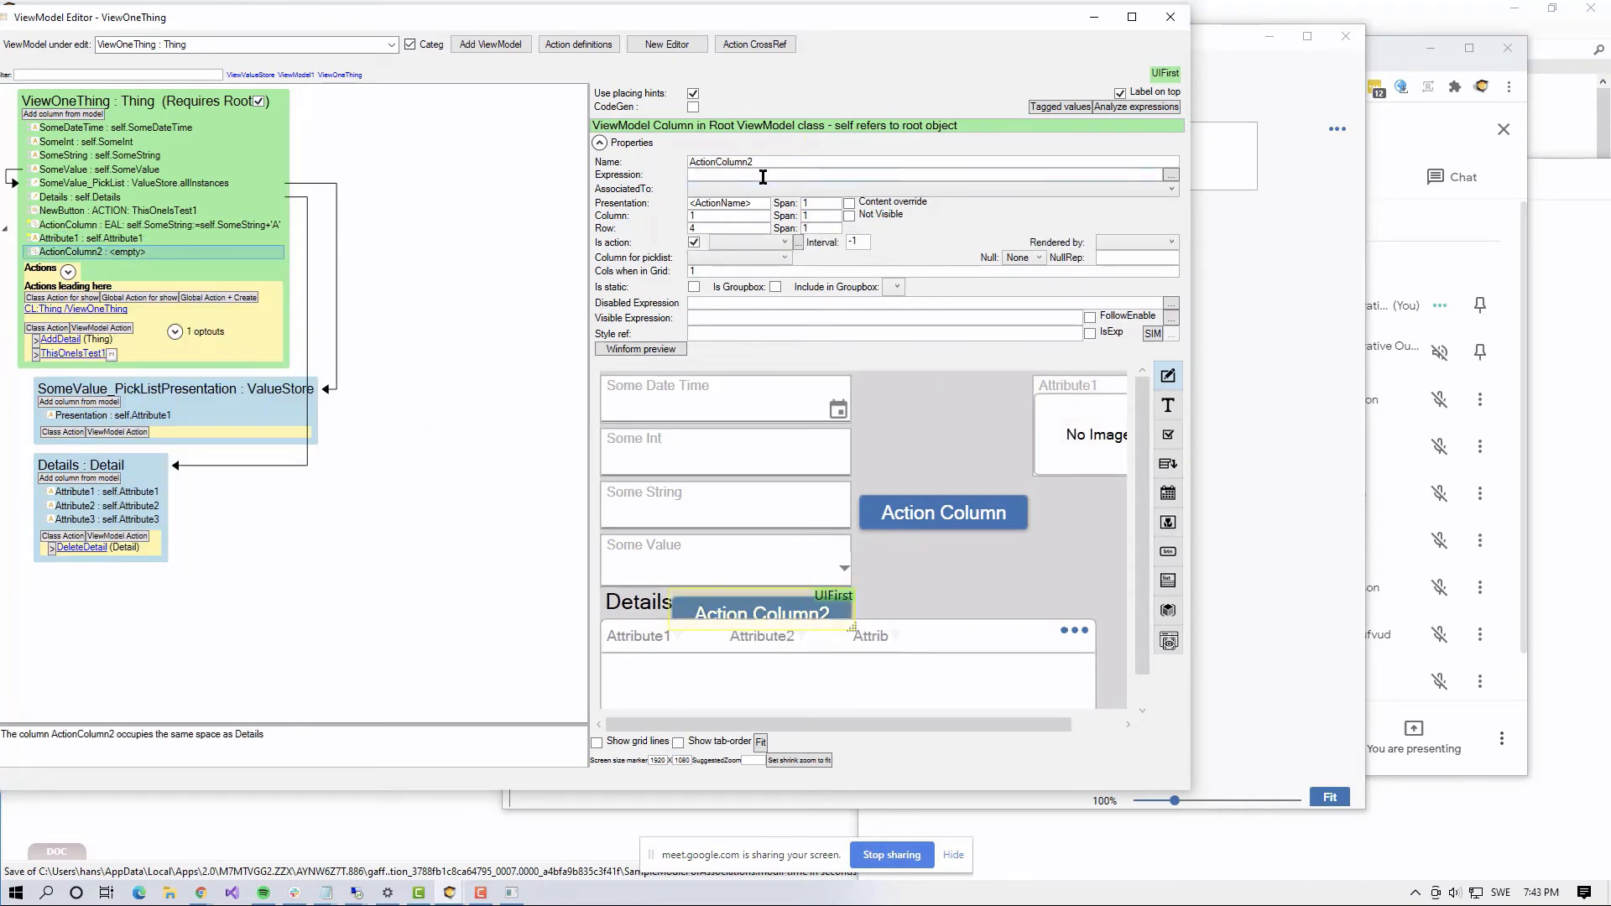
Step: Set both the expression and the name of the new action column to vNewVar1
{"action": "left_click", "coordinate": [765, 177]}
{"action": "key", "text": "ctrl+v"}
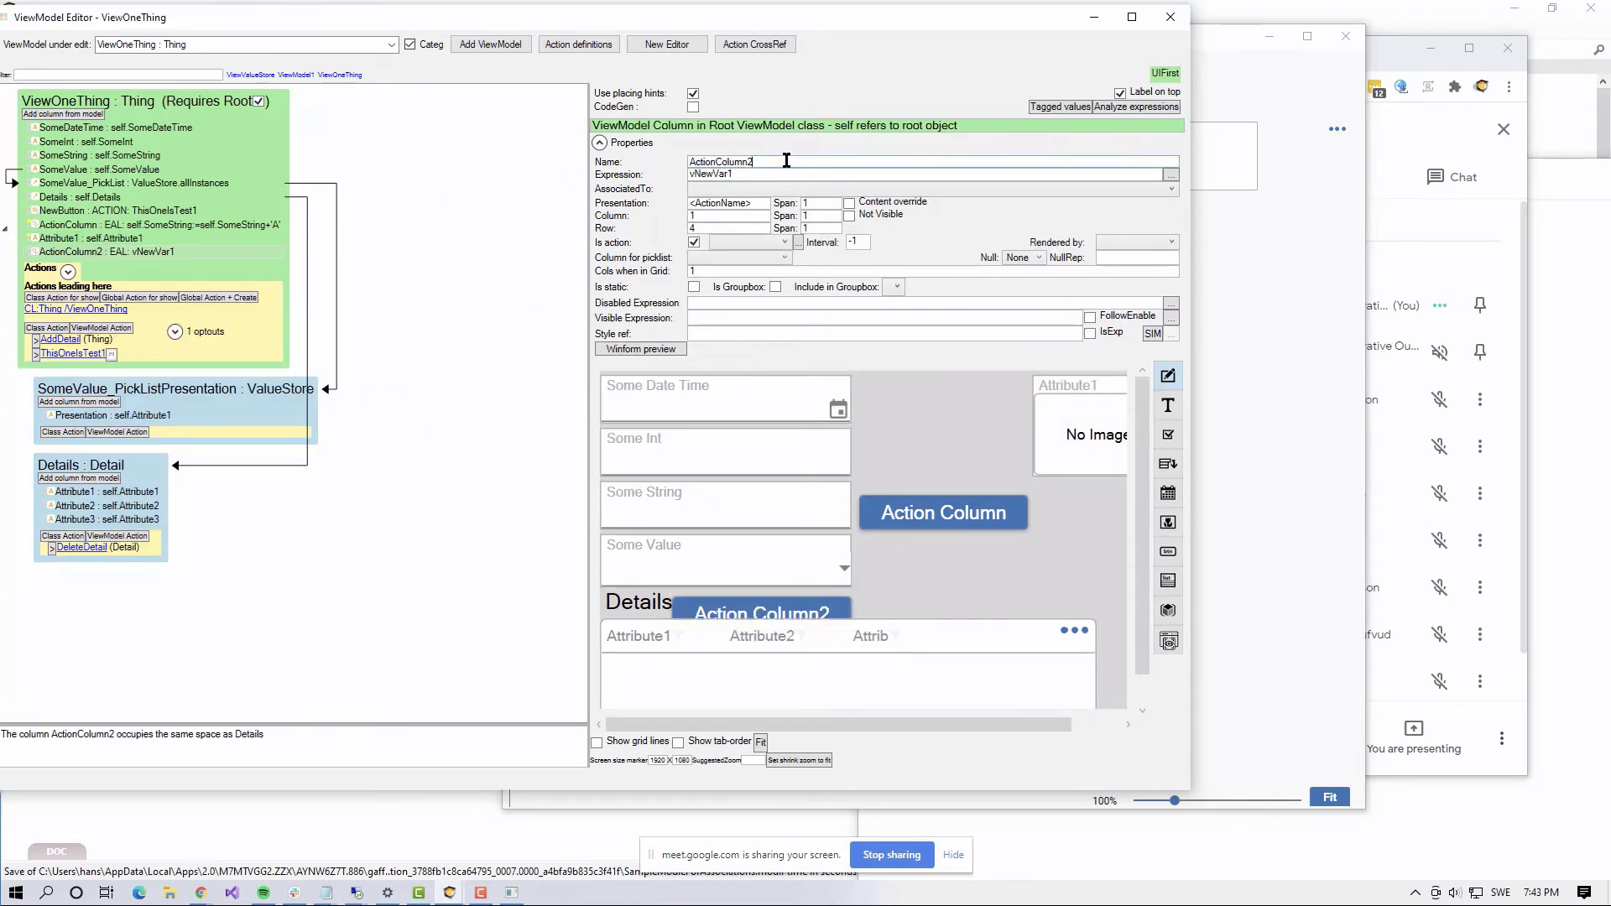
{"action": "key", "text": "shift+Tab"}
{"action": "key", "text": "ctrl+v"}
{"action": "key", "text": "Tab"}
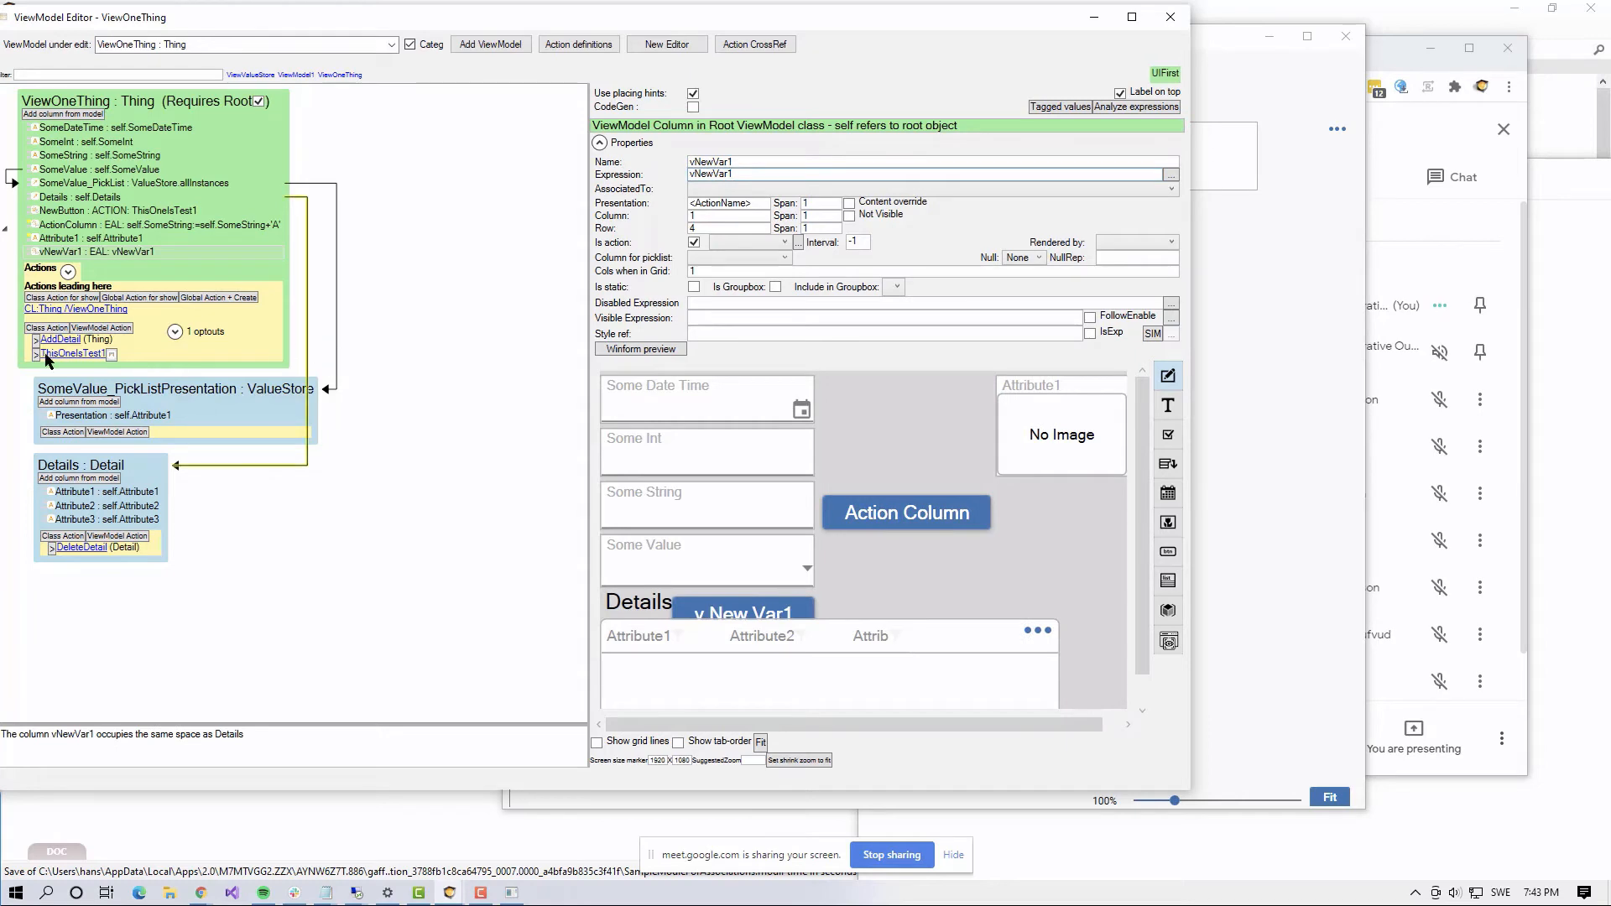
Step: Turn the vNewVar1 action column into a regular column at column 4, row 3, with its presentation reset to <Name>
{"action": "left_click_drag", "start_coordinate": [742, 610], "coordinate": [1031, 579]}
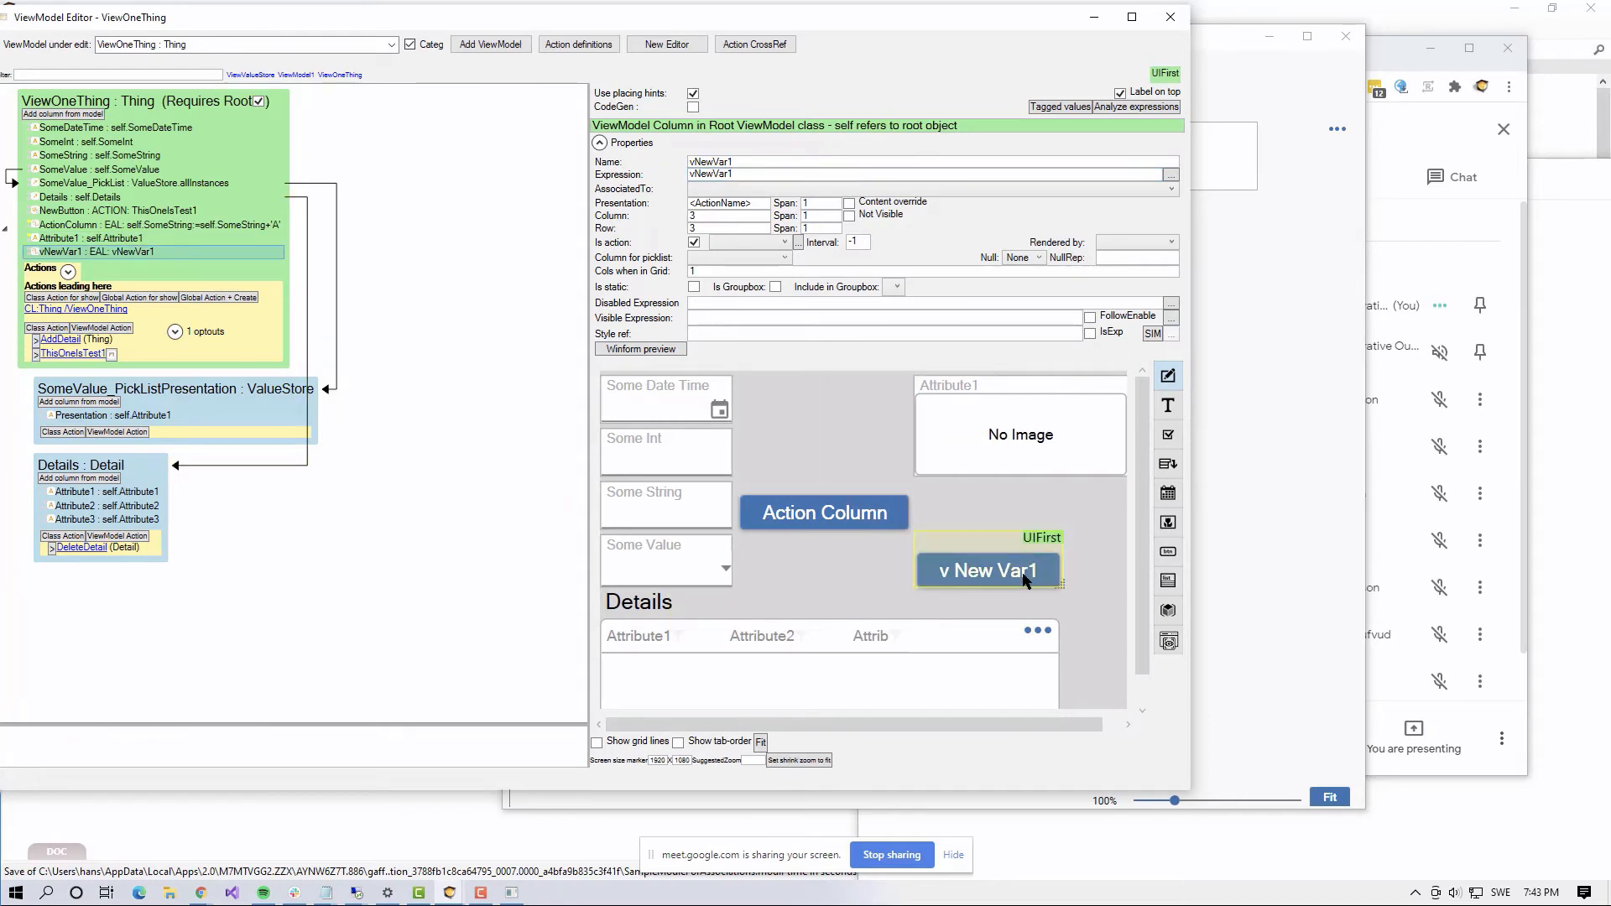
{"action": "left_click", "coordinate": [694, 243]}
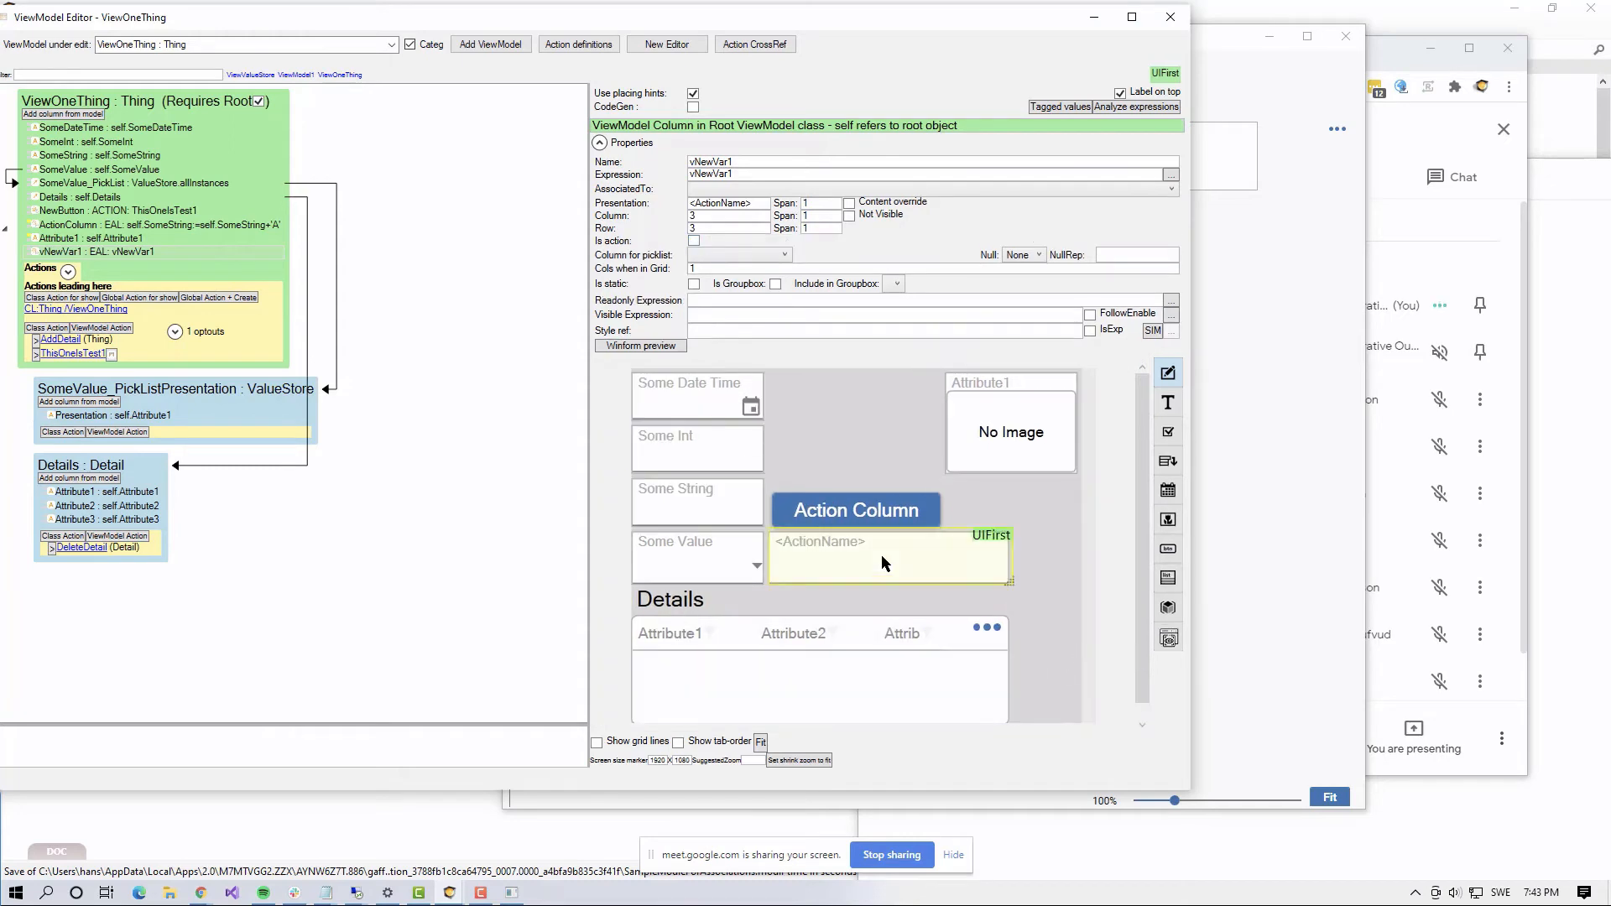
{"action": "left_click_drag", "start_coordinate": [896, 568], "coordinate": [957, 575]}
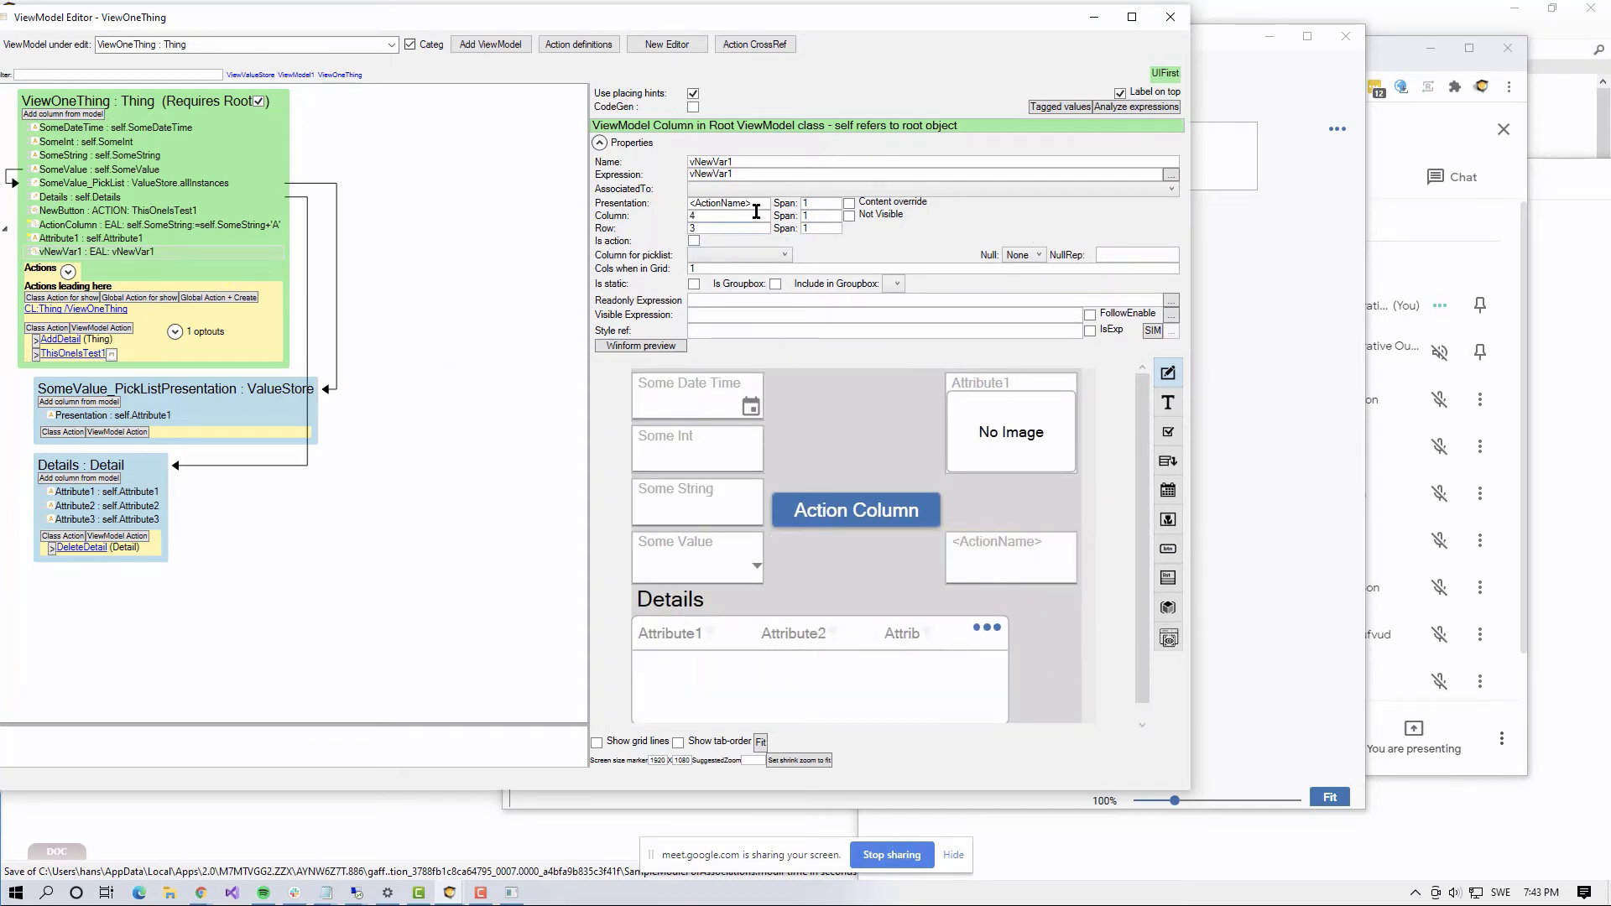
{"action": "double_click", "coordinate": [722, 205]}
{"action": "key", "text": "Delete"}
{"action": "key", "text": "Tab"}
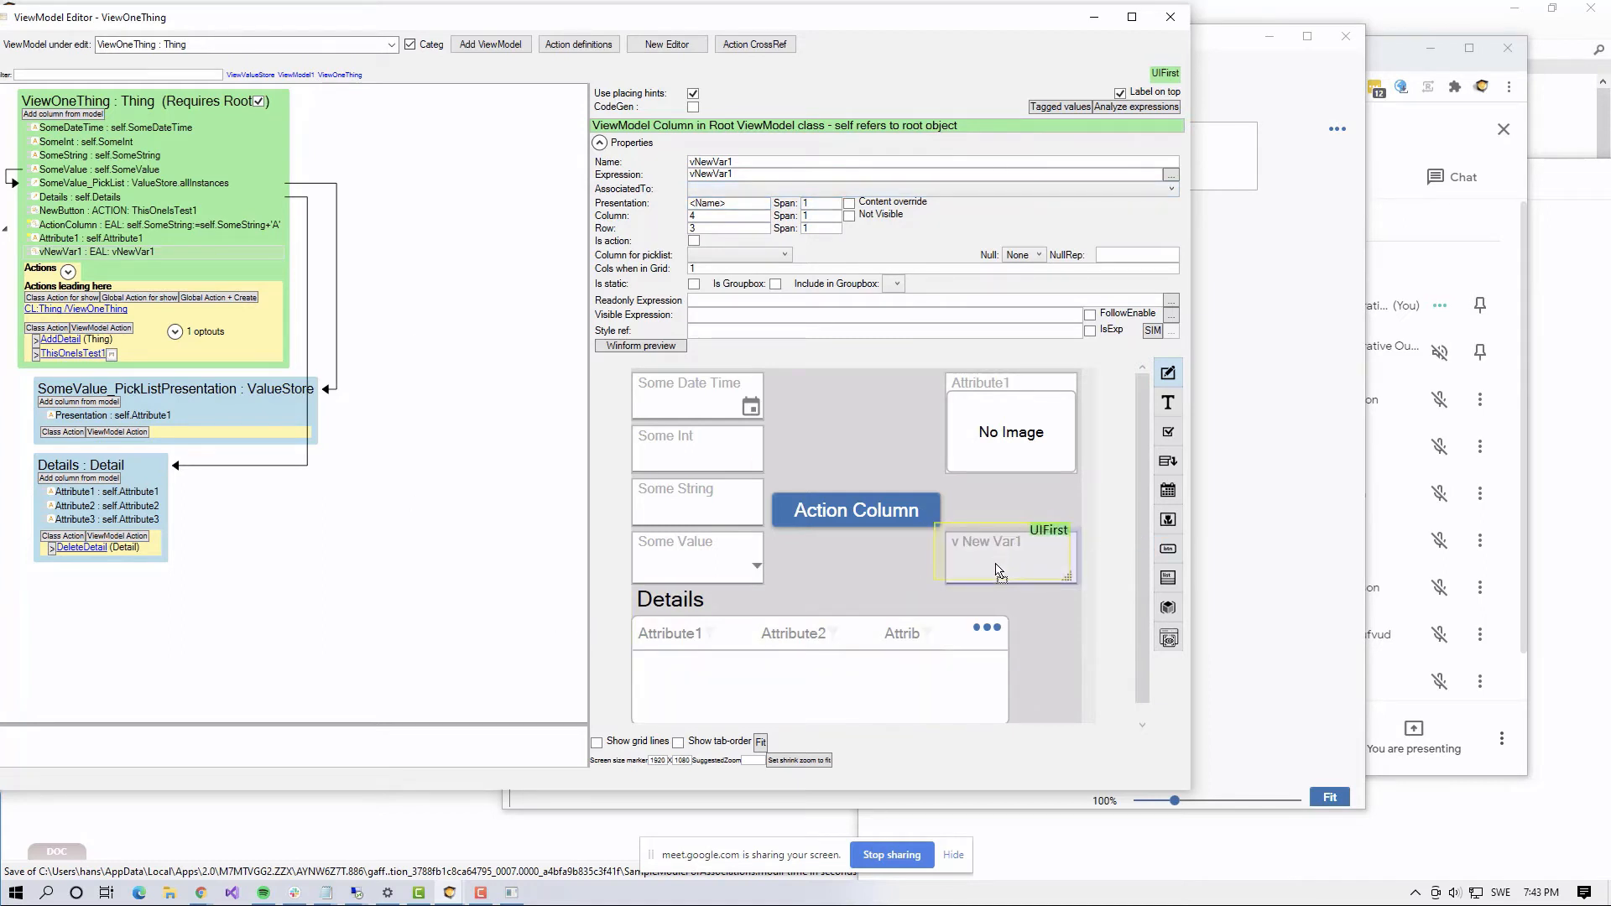
{"action": "left_click_drag", "start_coordinate": [759, 174], "coordinate": [491, 172]}
Step: Extend ActionColumn's expression with a second statement, vNewVar1:=self.SomeString->size.asstring, and accept it
{"action": "left_click", "coordinate": [864, 512]}
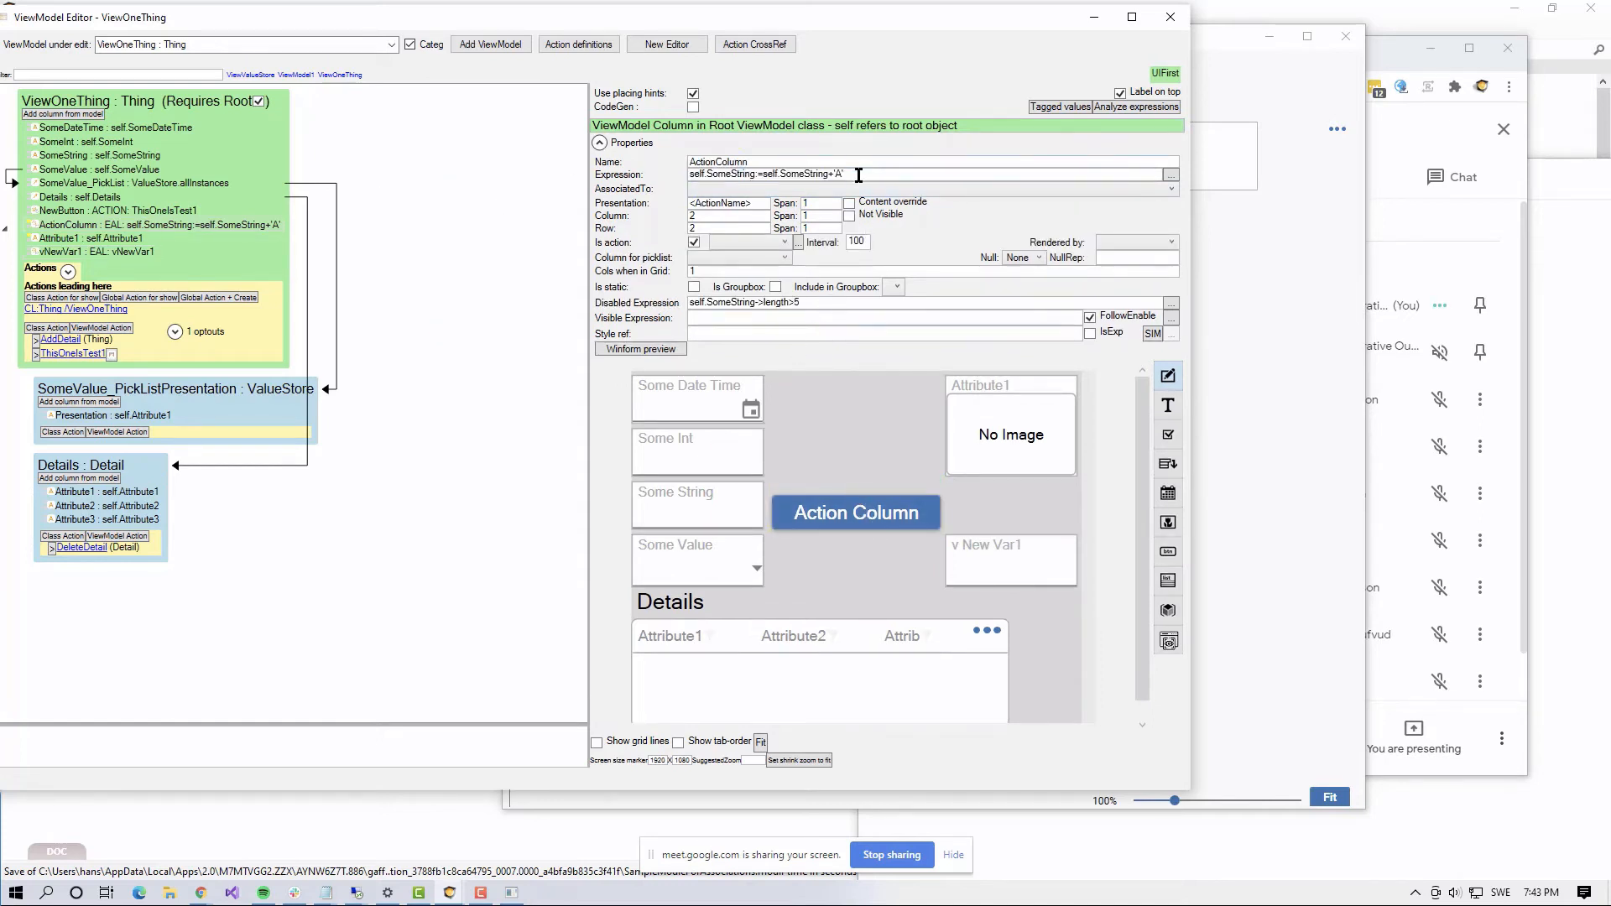
{"action": "left_click", "coordinate": [1171, 175]}
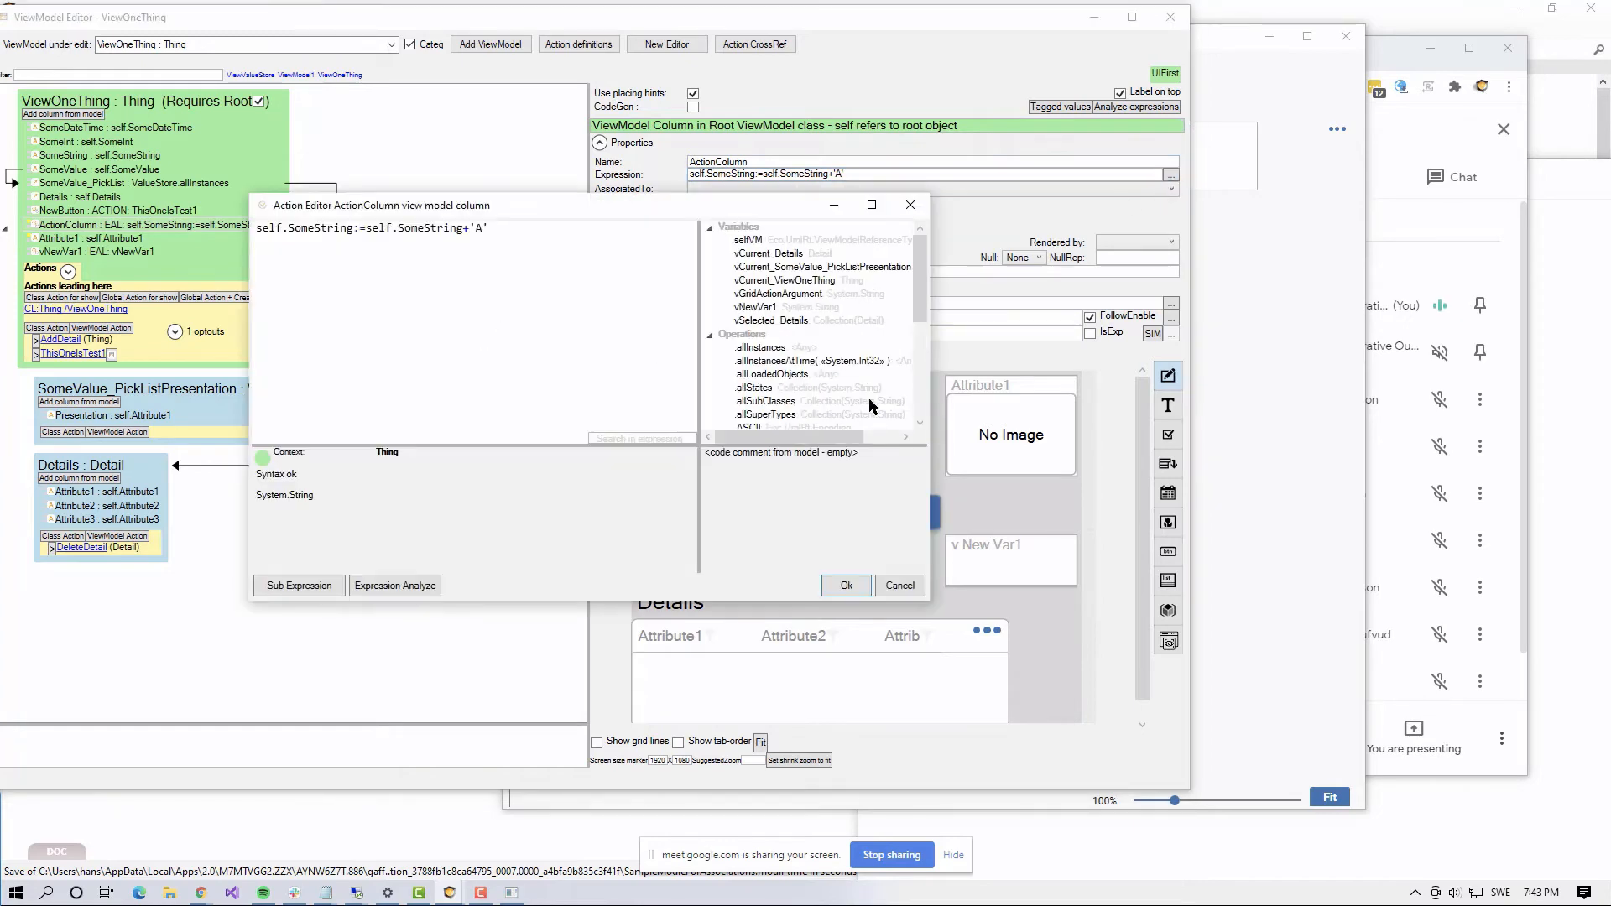
{"action": "left_click_drag", "start_coordinate": [932, 366], "coordinate": [1057, 366]}
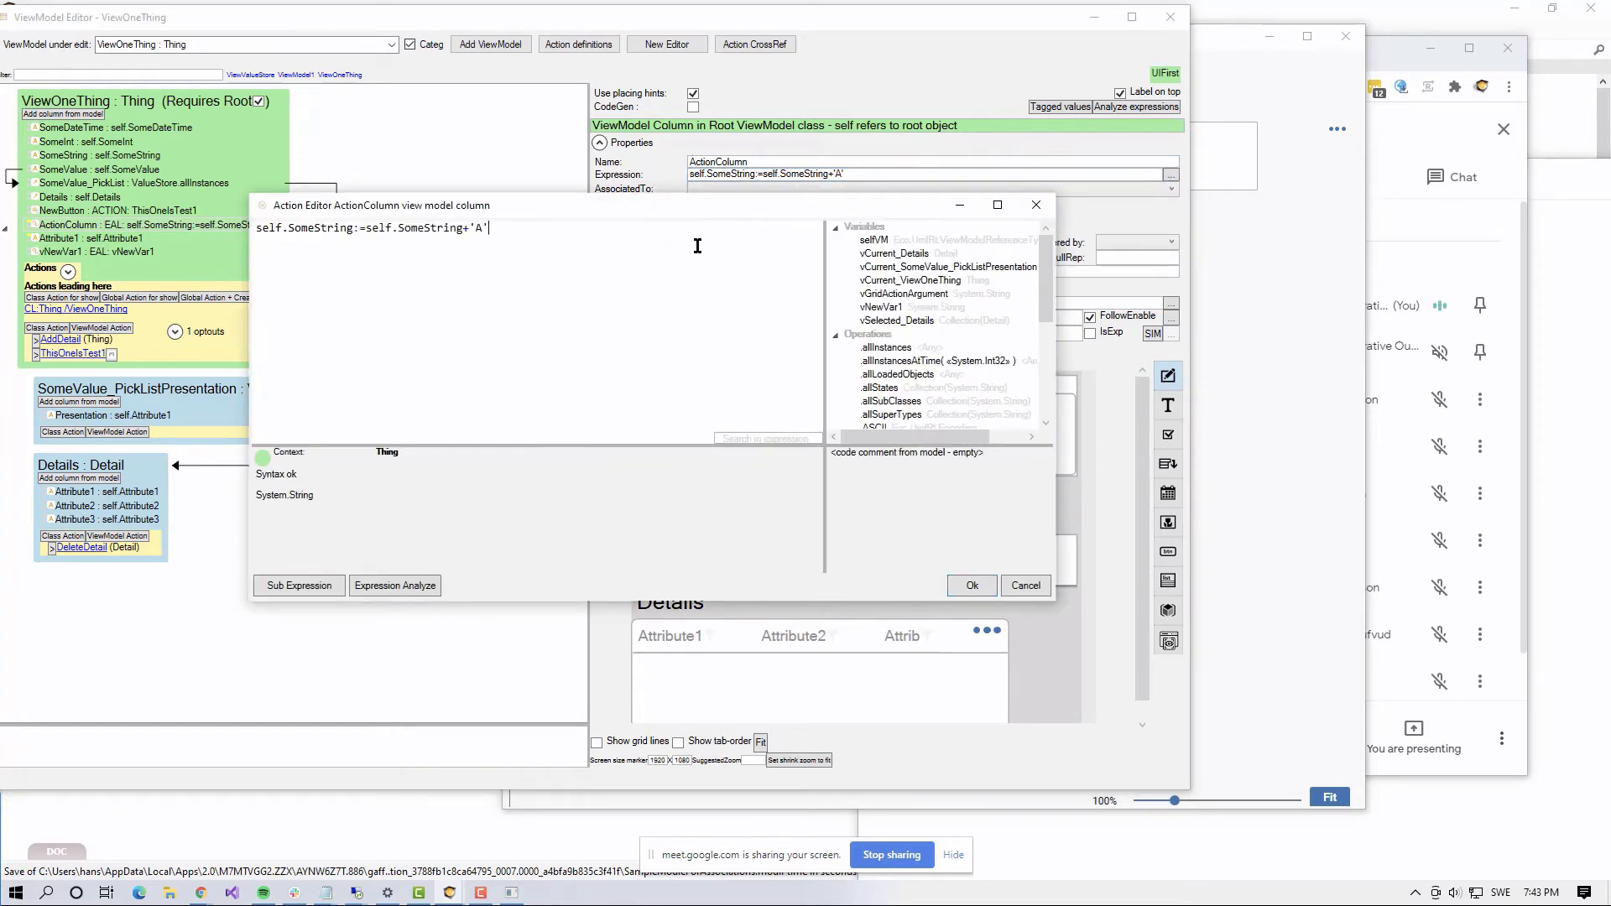
{"action": "type", "text": "; "}
{"action": "type", "text": "vNewVar1:="}
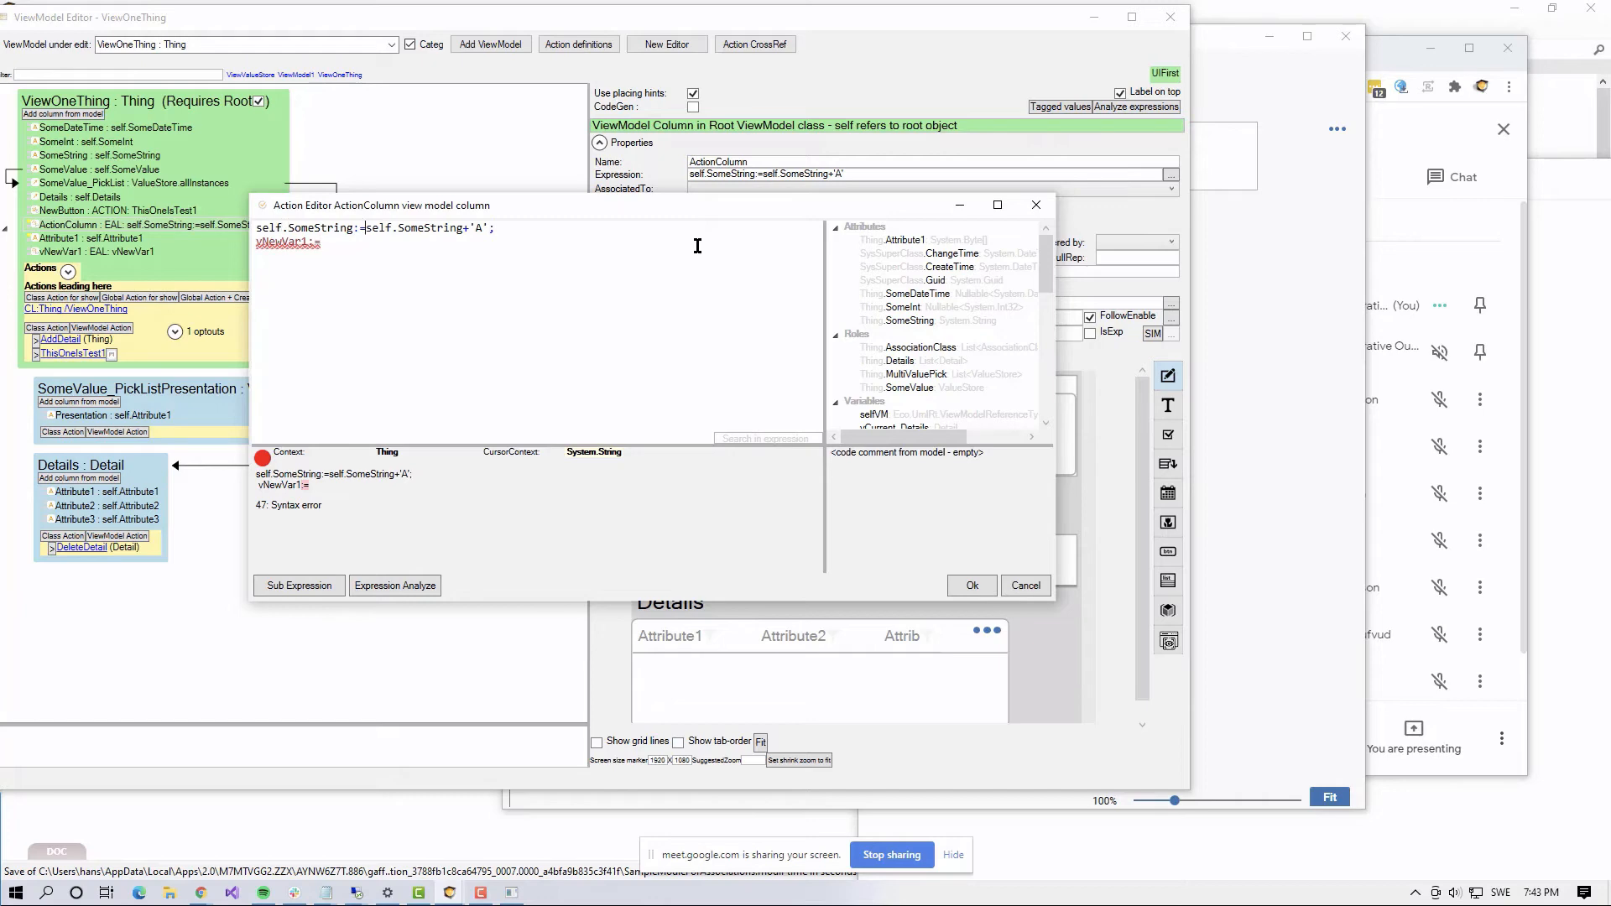
{"action": "key", "text": "ctrl+shift+Right"}
{"action": "key", "text": "ctrl+shift+Right"}
{"action": "key", "text": "ctrl+shift+Right"}
{"action": "key", "text": "ctrl+c"}
{"action": "key", "text": "ctrl+End"}
{"action": "key", "text": "ctrl+v"}
{"action": "type", "text": "->size"}
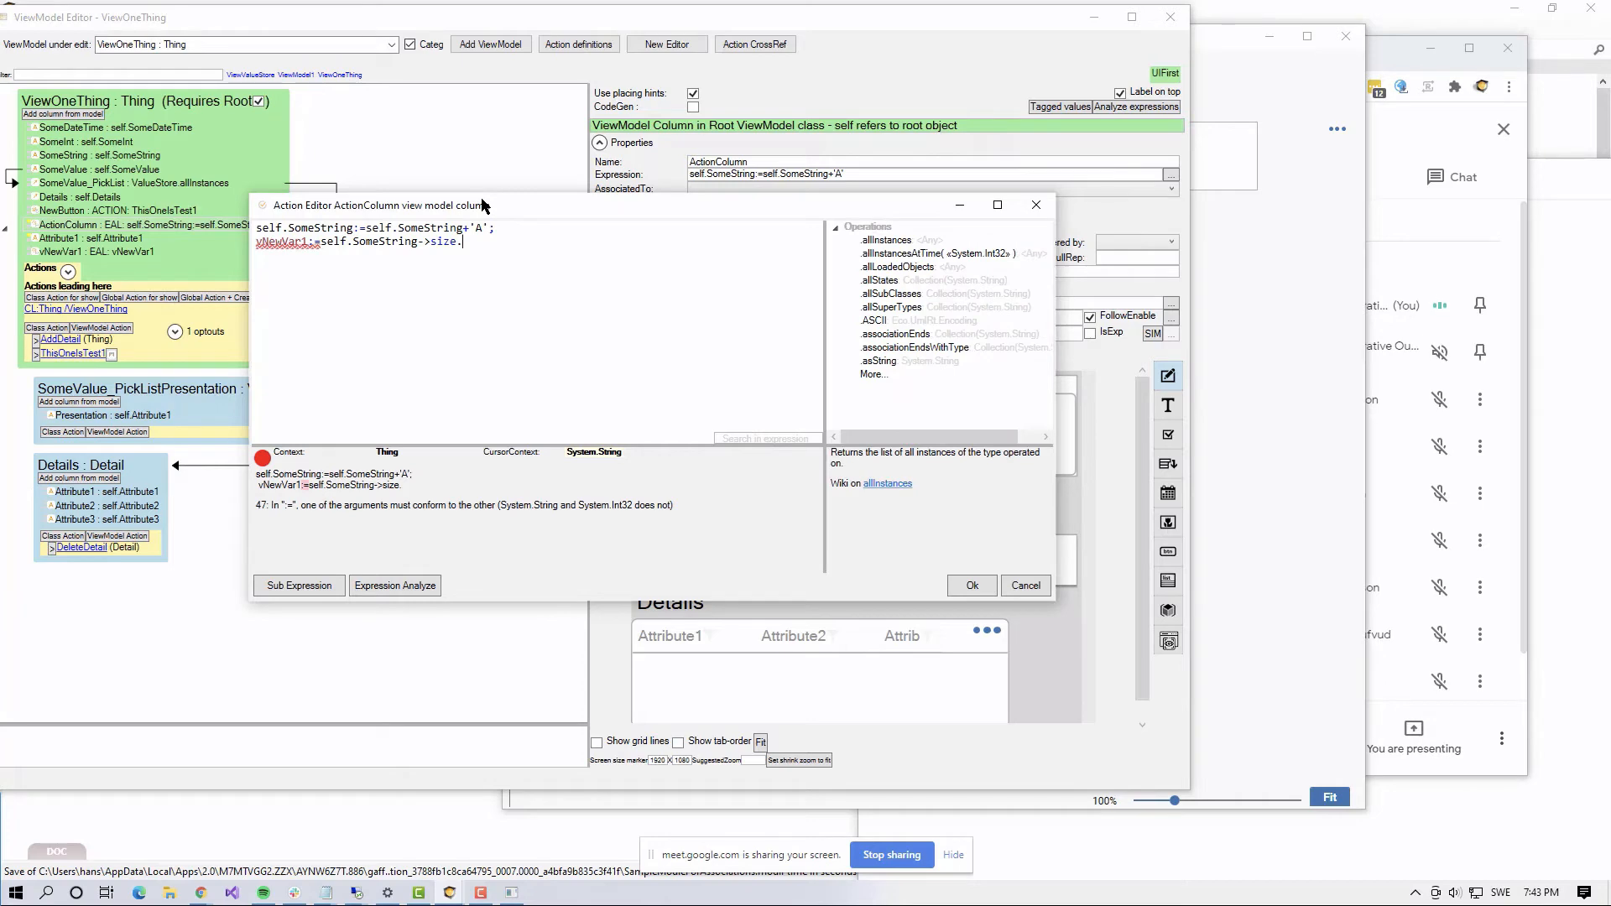
{"action": "type", "text": "as"}
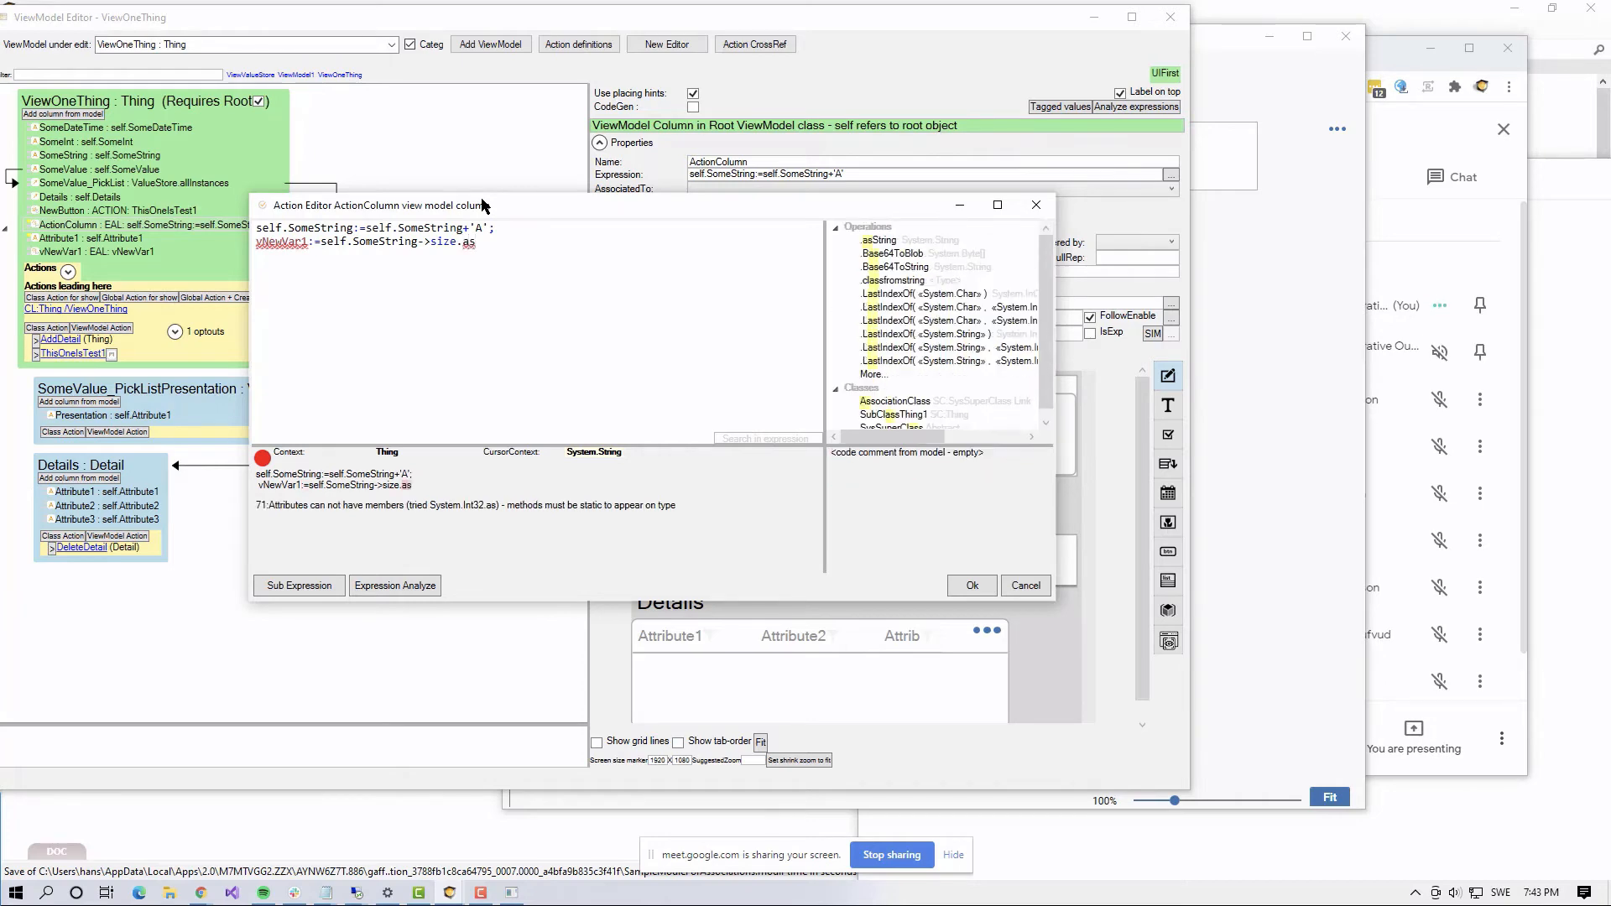
{"action": "type", "text": "string"}
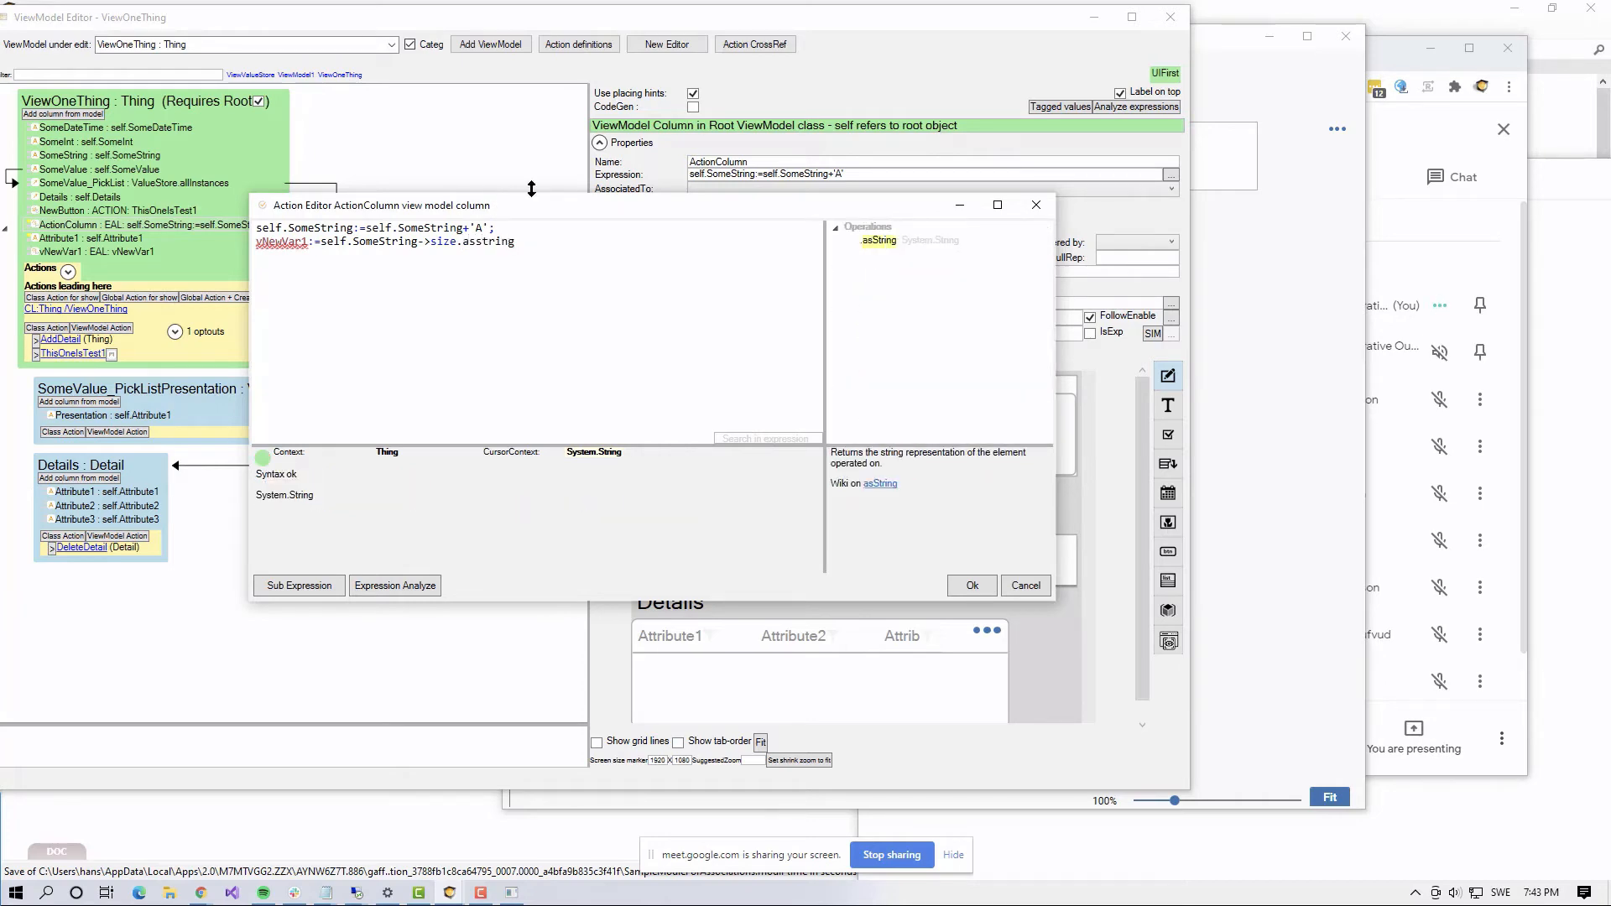
{"action": "left_click", "coordinate": [971, 587]}
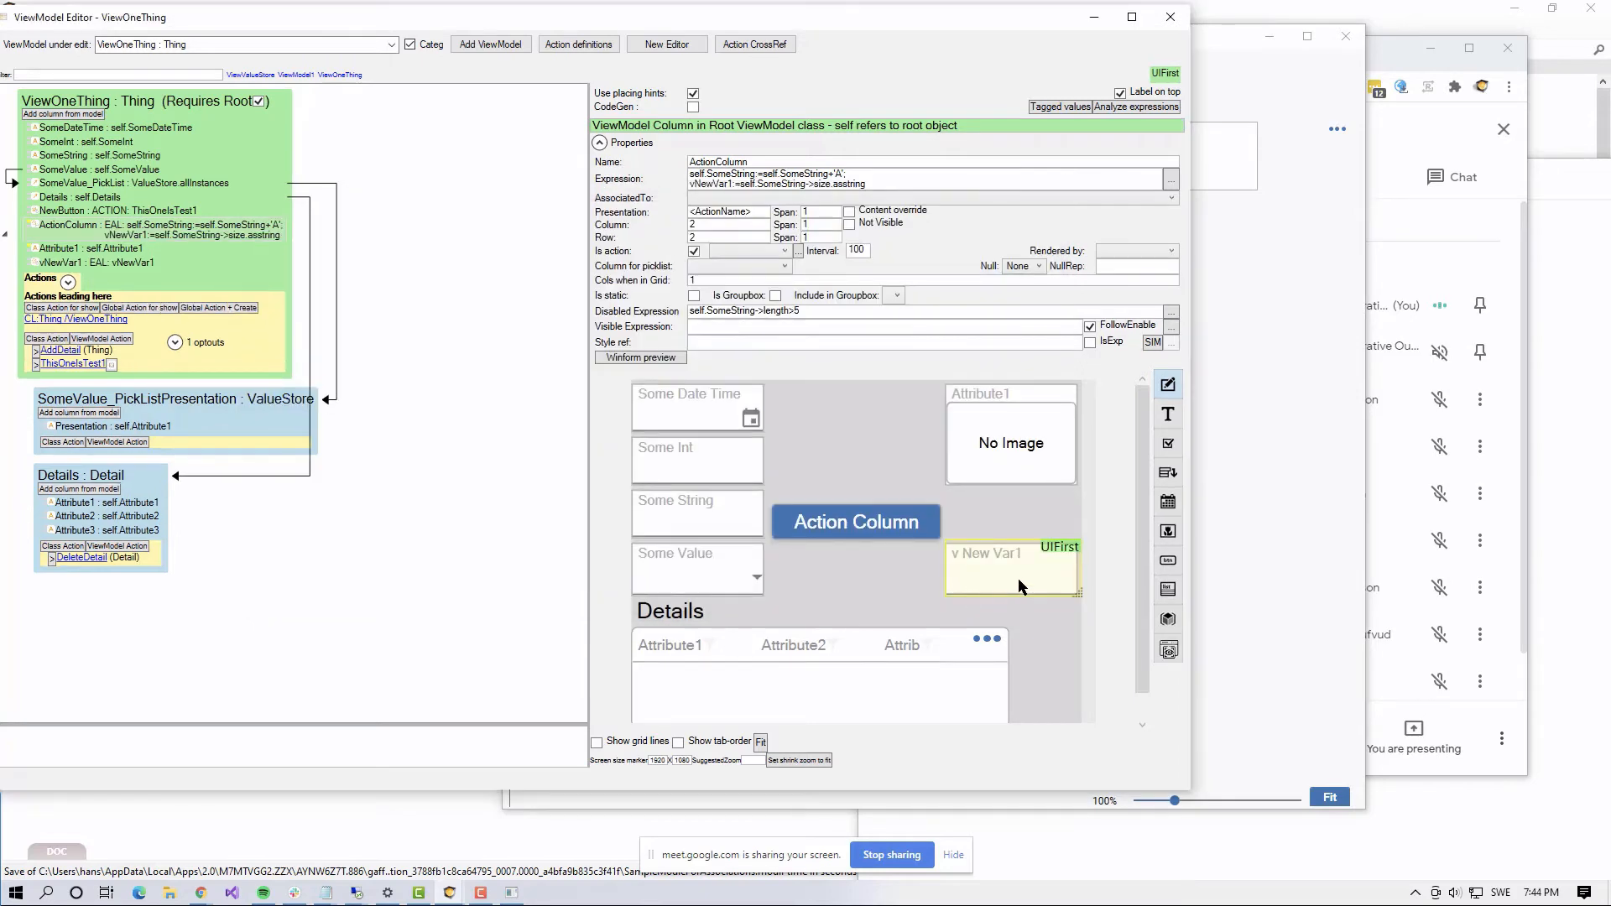
Step: Switch to WECPOF, save the open Thing and refresh the model
{"action": "key", "text": "alt+Tab"}
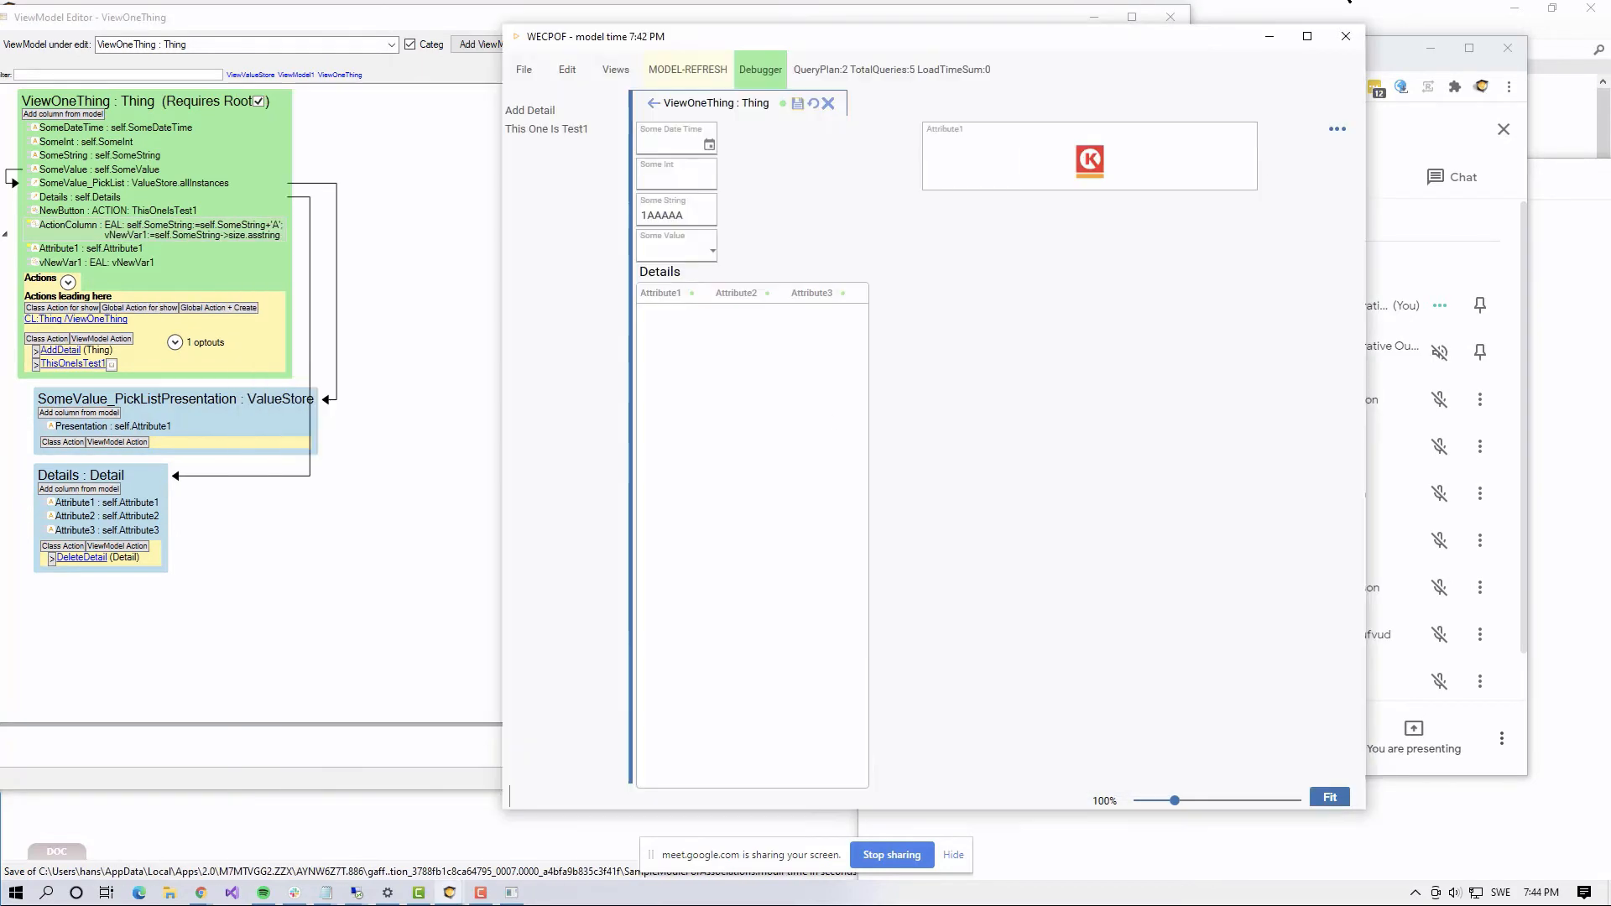
{"action": "left_click", "coordinate": [798, 105]}
{"action": "left_click", "coordinate": [672, 70]}
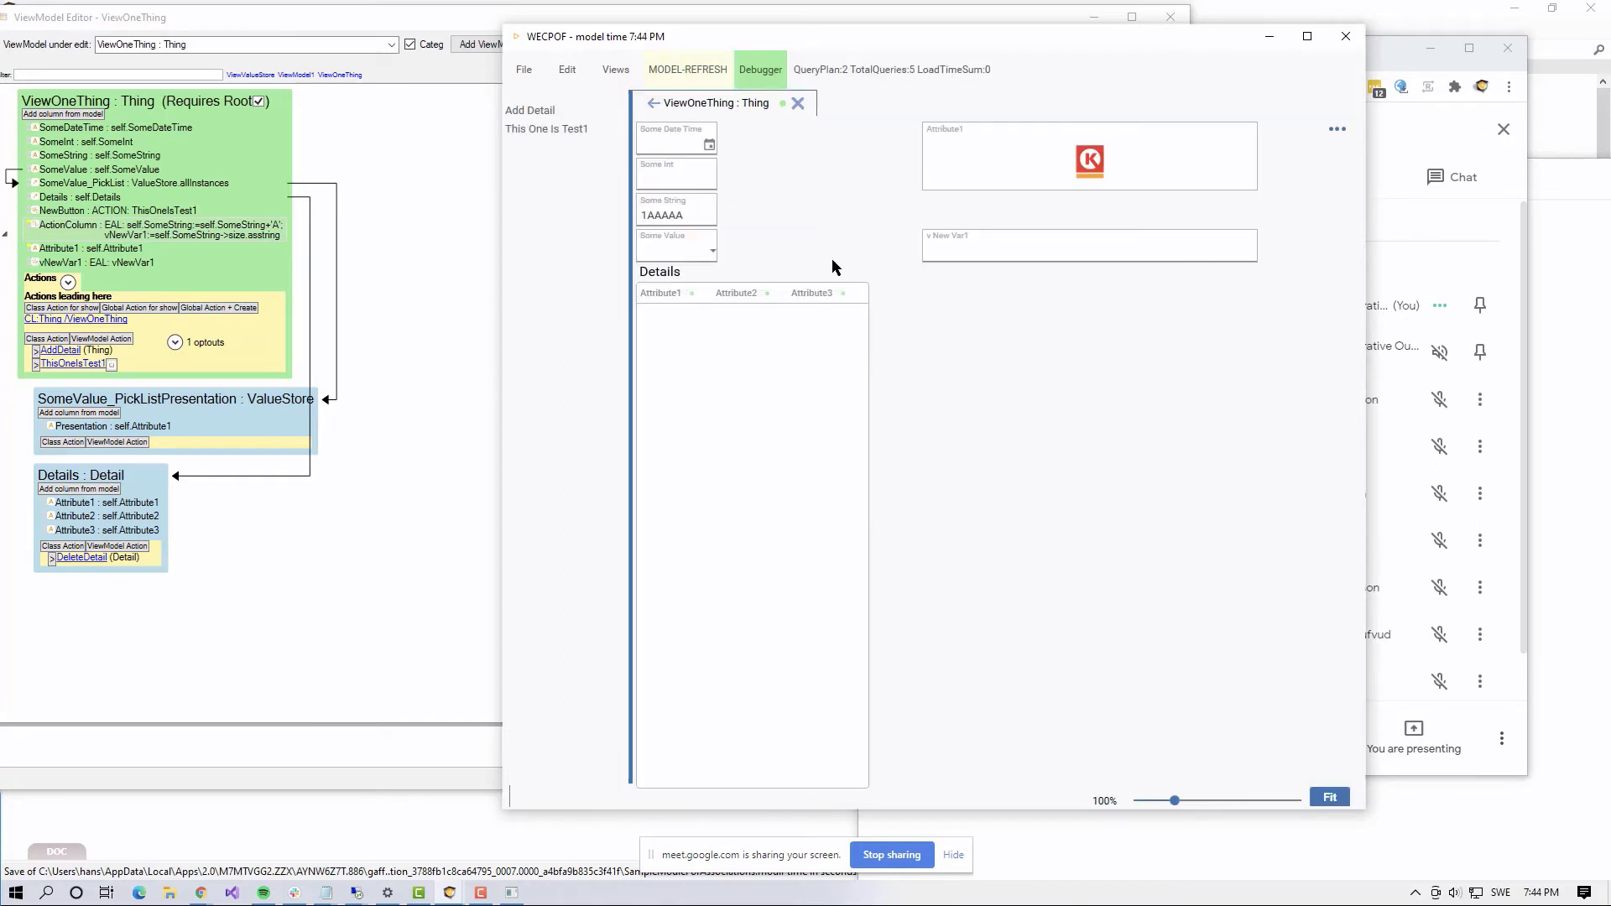
Step: Test the interval action by entering new short Some String values, lastly s, and check the vNewVar1 field
{"action": "left_click", "coordinate": [664, 216]}
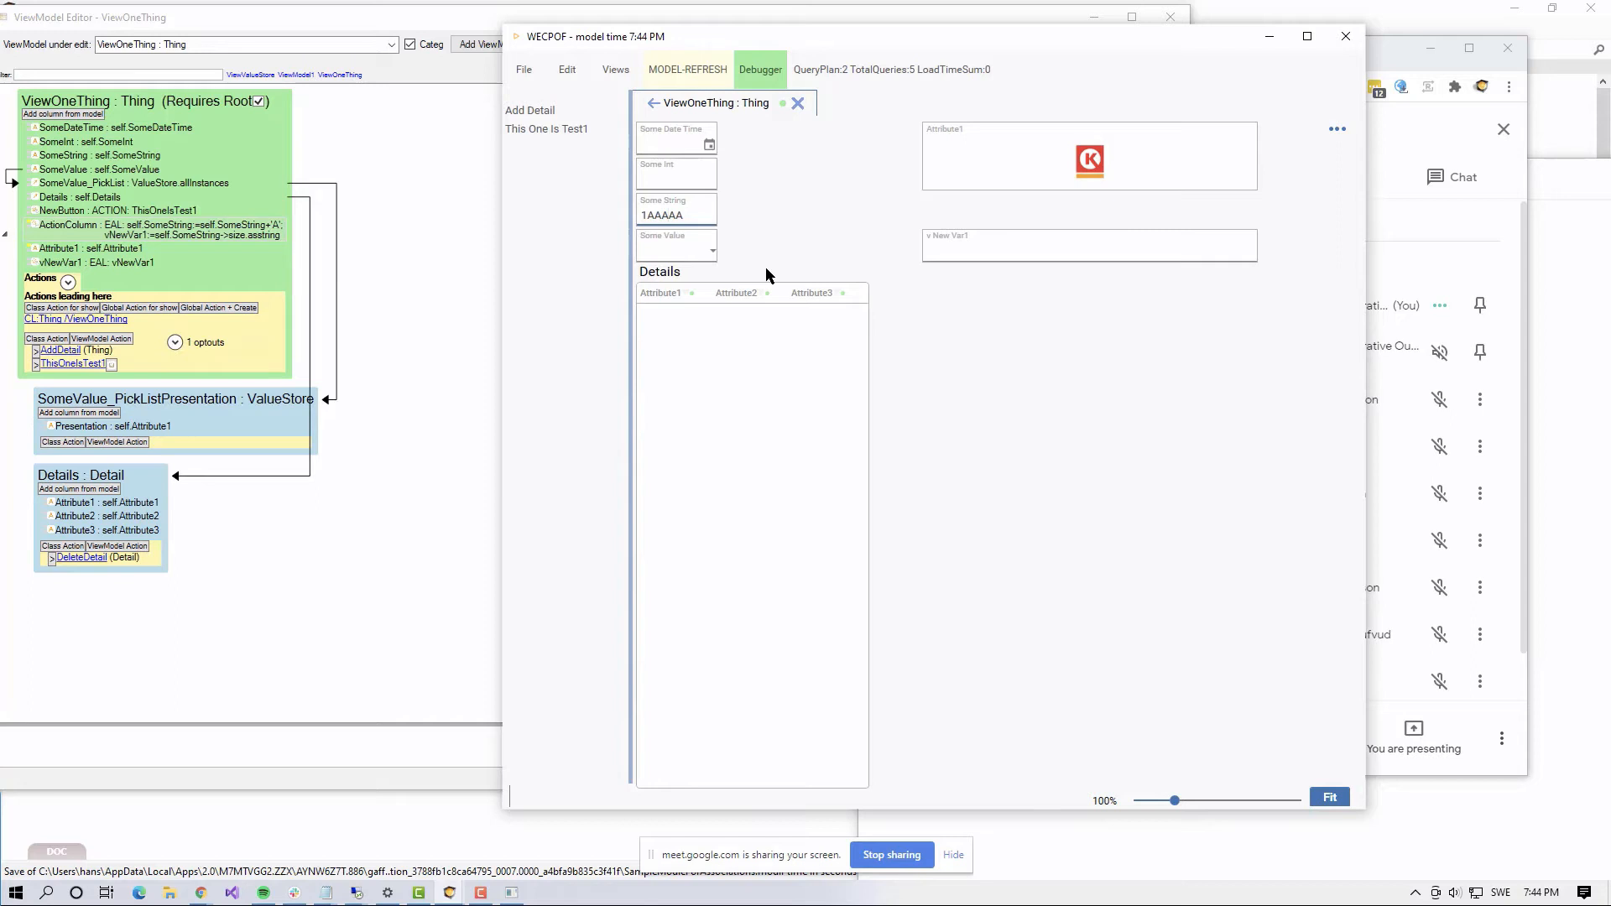
{"action": "type", "text": "A"}
{"action": "key", "text": "Tab"}
{"action": "left_click", "coordinate": [959, 256]}
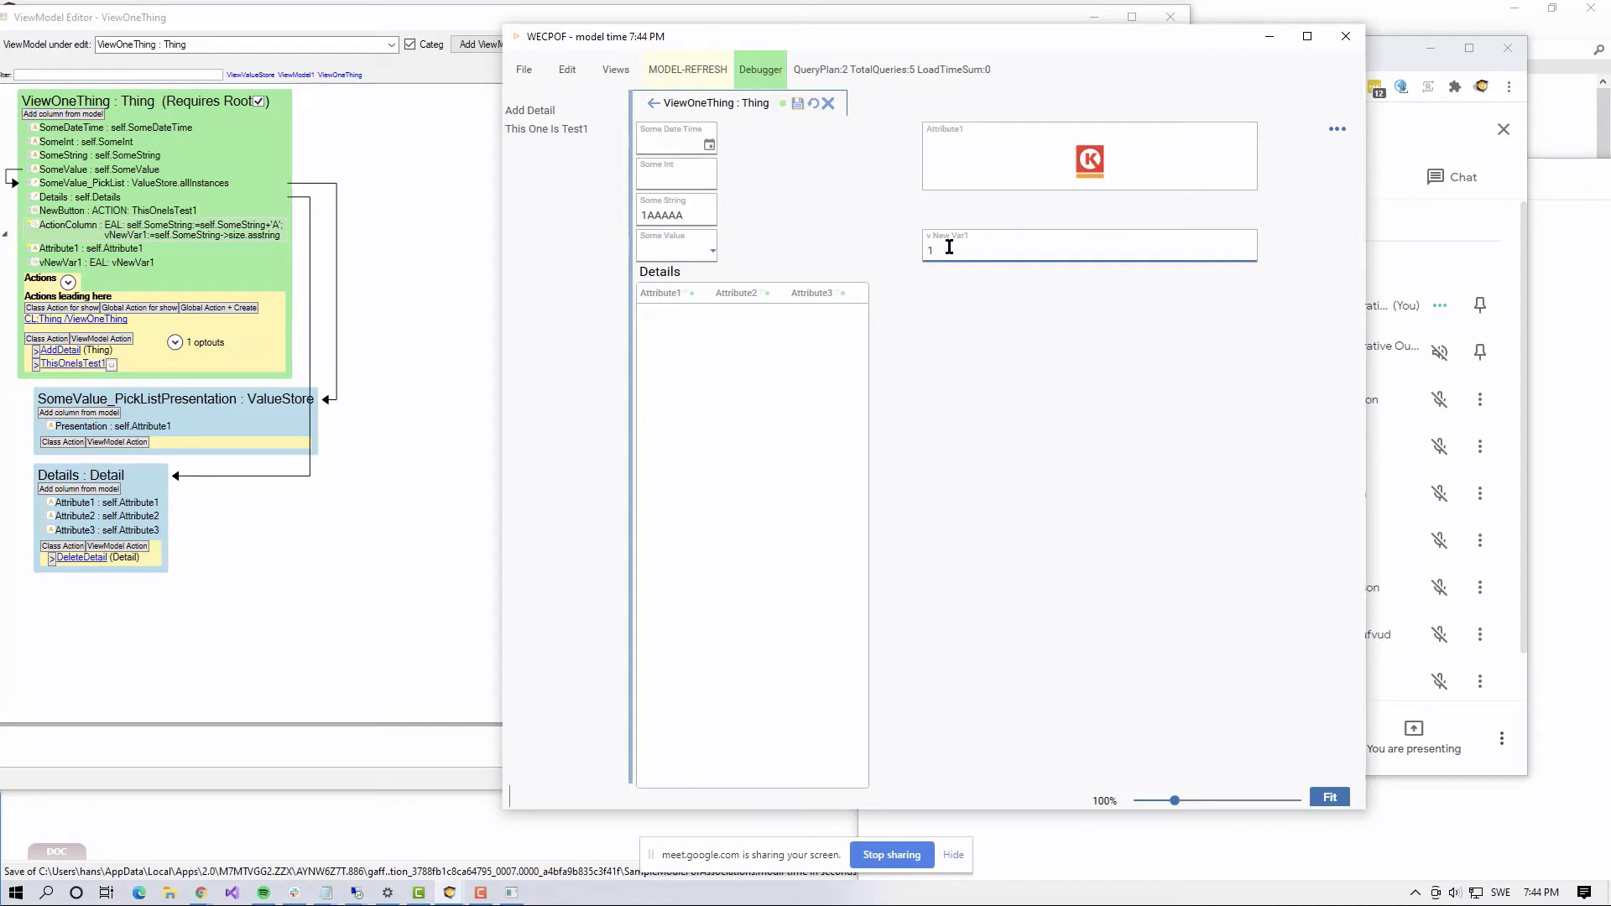
{"action": "left_click", "coordinate": [678, 209]}
{"action": "double_click", "coordinate": [648, 215]}
{"action": "type", "text": "sAAAAA"}
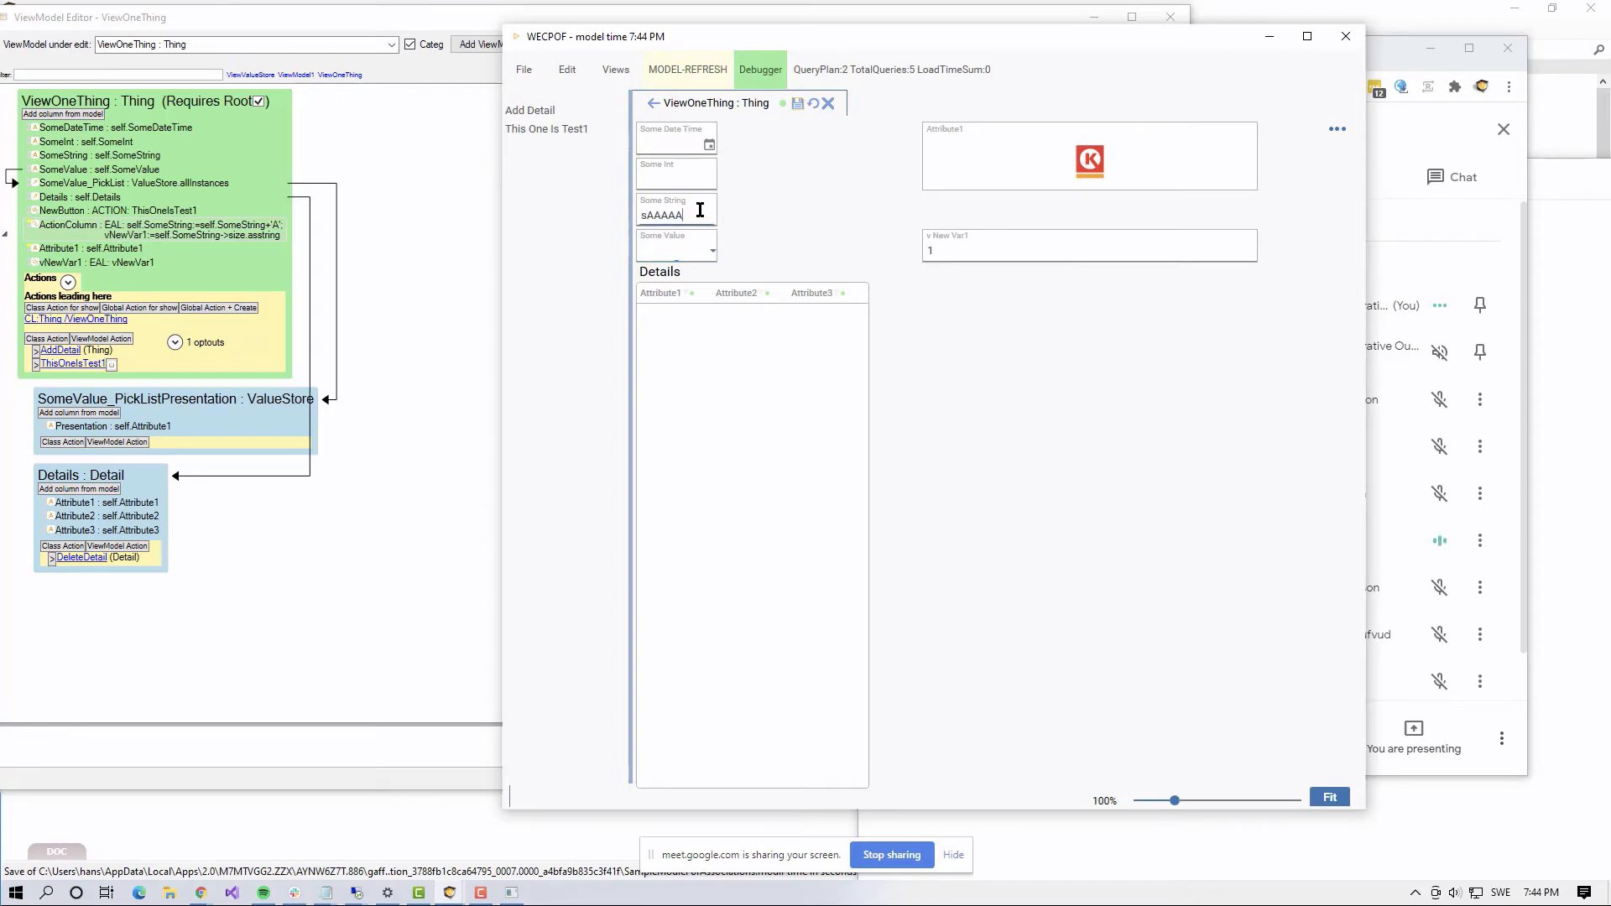
Step: Return to the ViewModel Editor and replace size with length in ActionColumn's vNewVar1 assignment
{"action": "key", "text": "alt+Tab"}
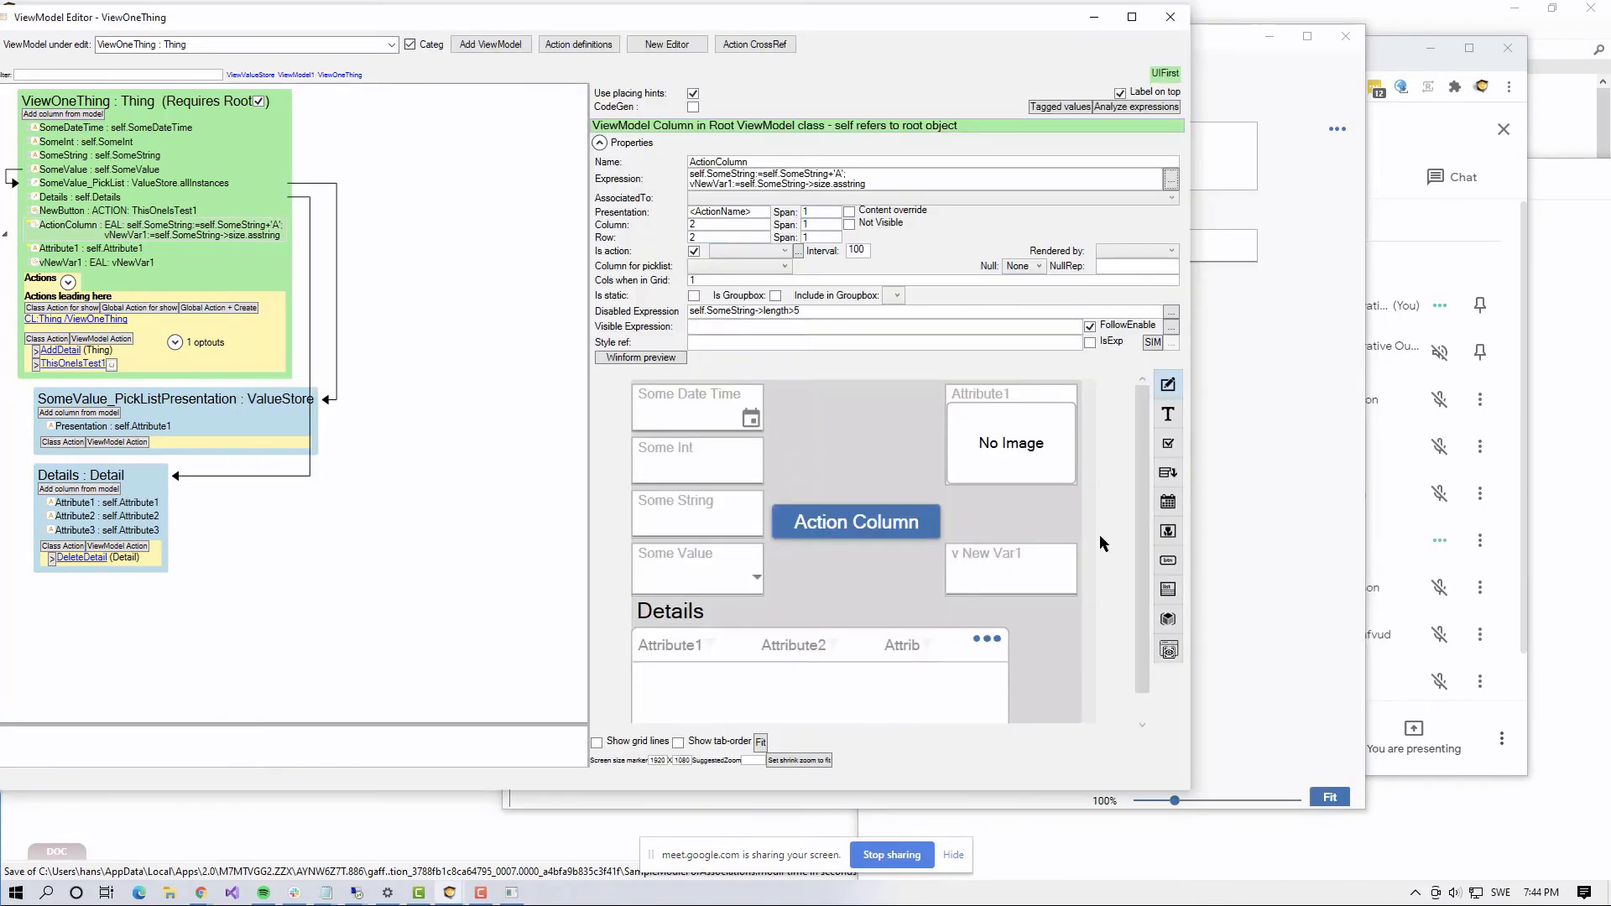
{"action": "double_click", "coordinate": [822, 184]}
{"action": "type", "text": "length"}
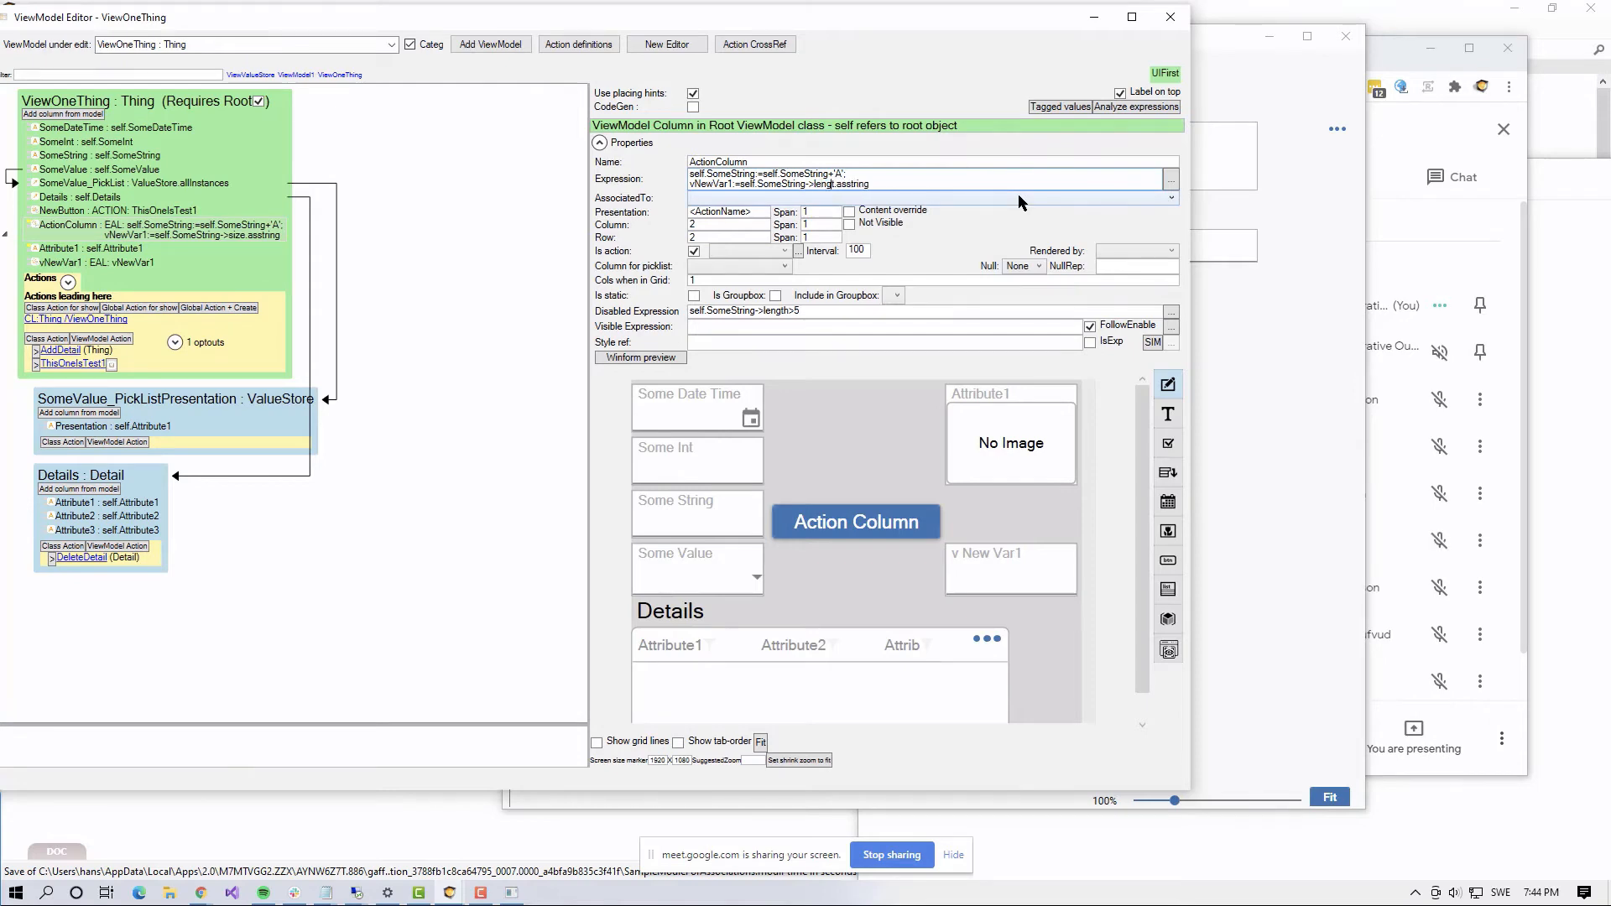
{"action": "key", "text": "Tab"}
Step: Switch to WECPOF, refresh the model and retest the action by replacing Some String with d
{"action": "key", "text": "alt+Tab"}
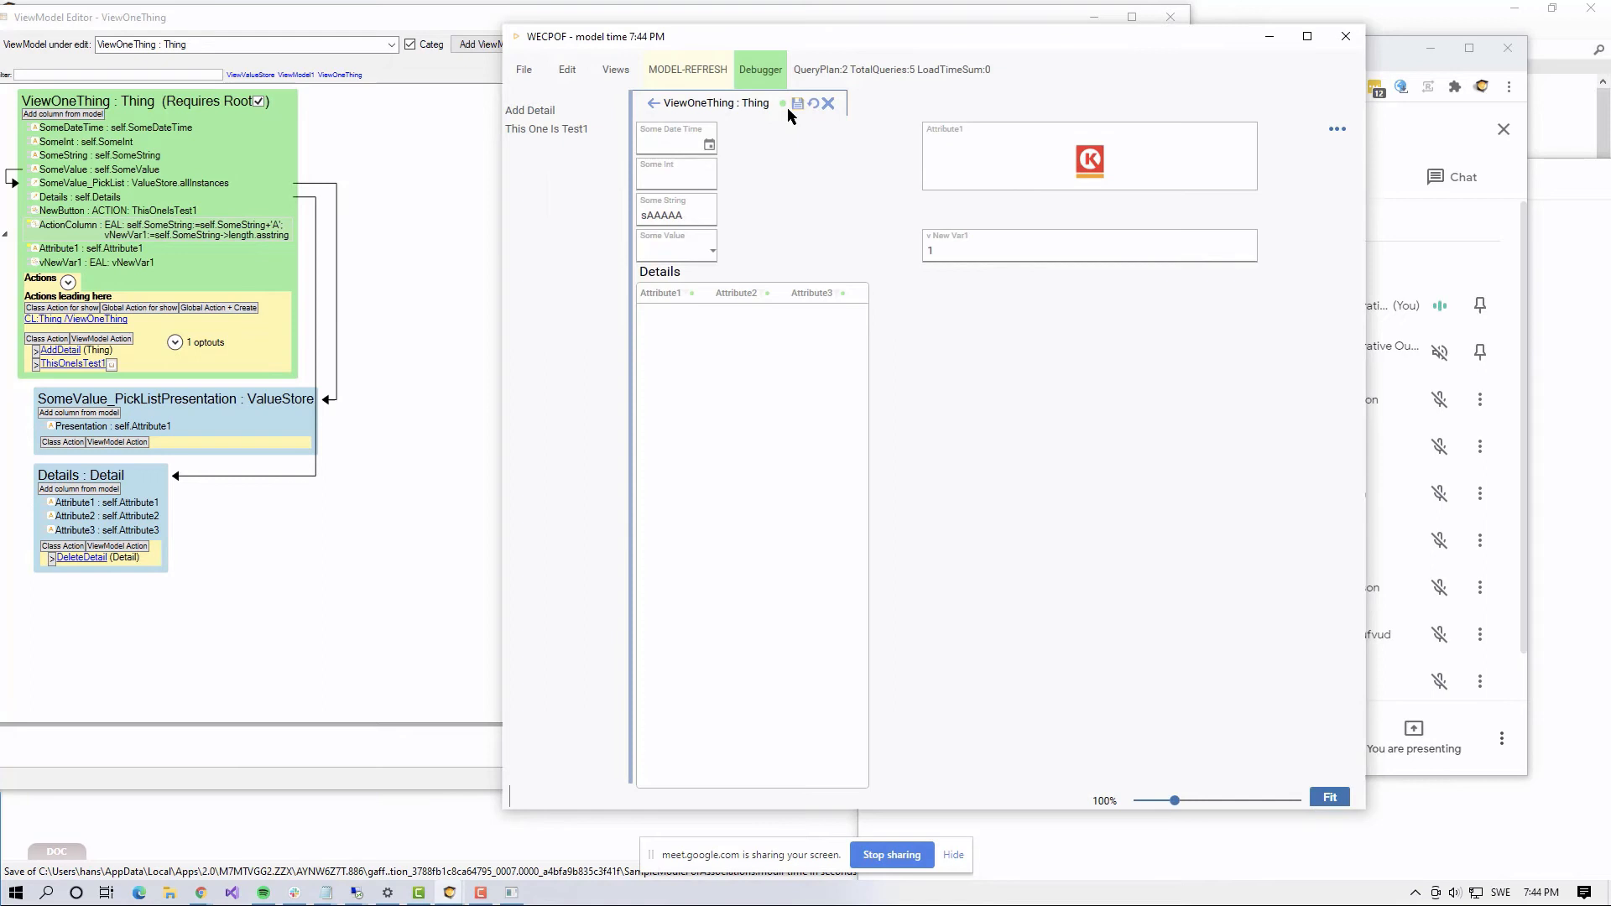
{"action": "left_click", "coordinate": [672, 71]}
{"action": "left_click", "coordinate": [854, 514]}
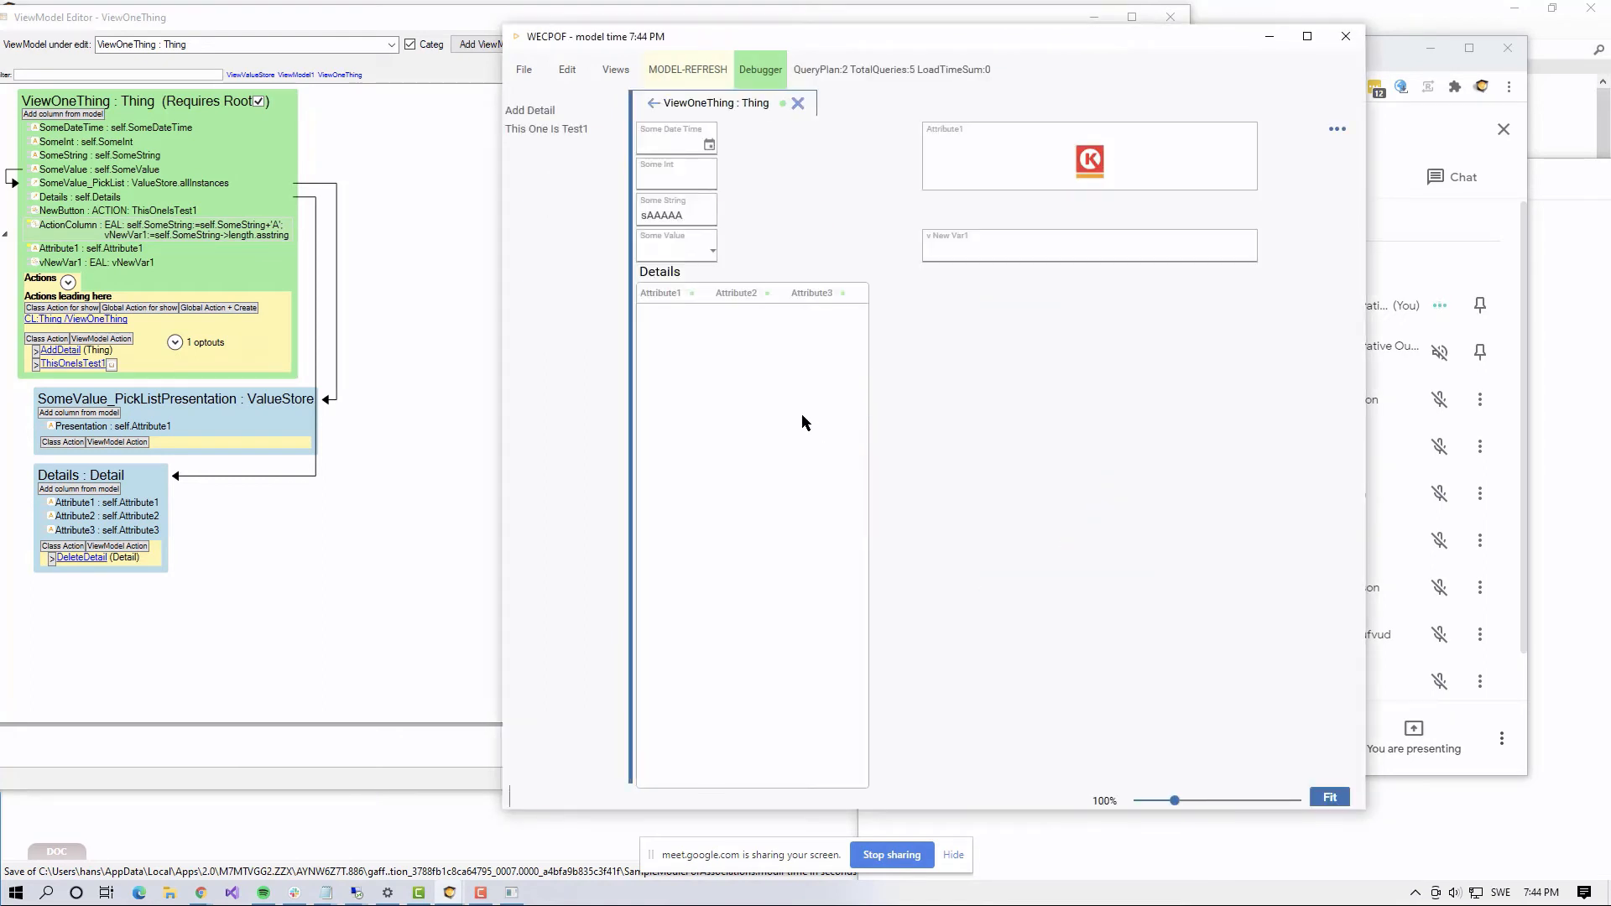
{"action": "left_click_drag", "start_coordinate": [684, 214], "coordinate": [563, 219]}
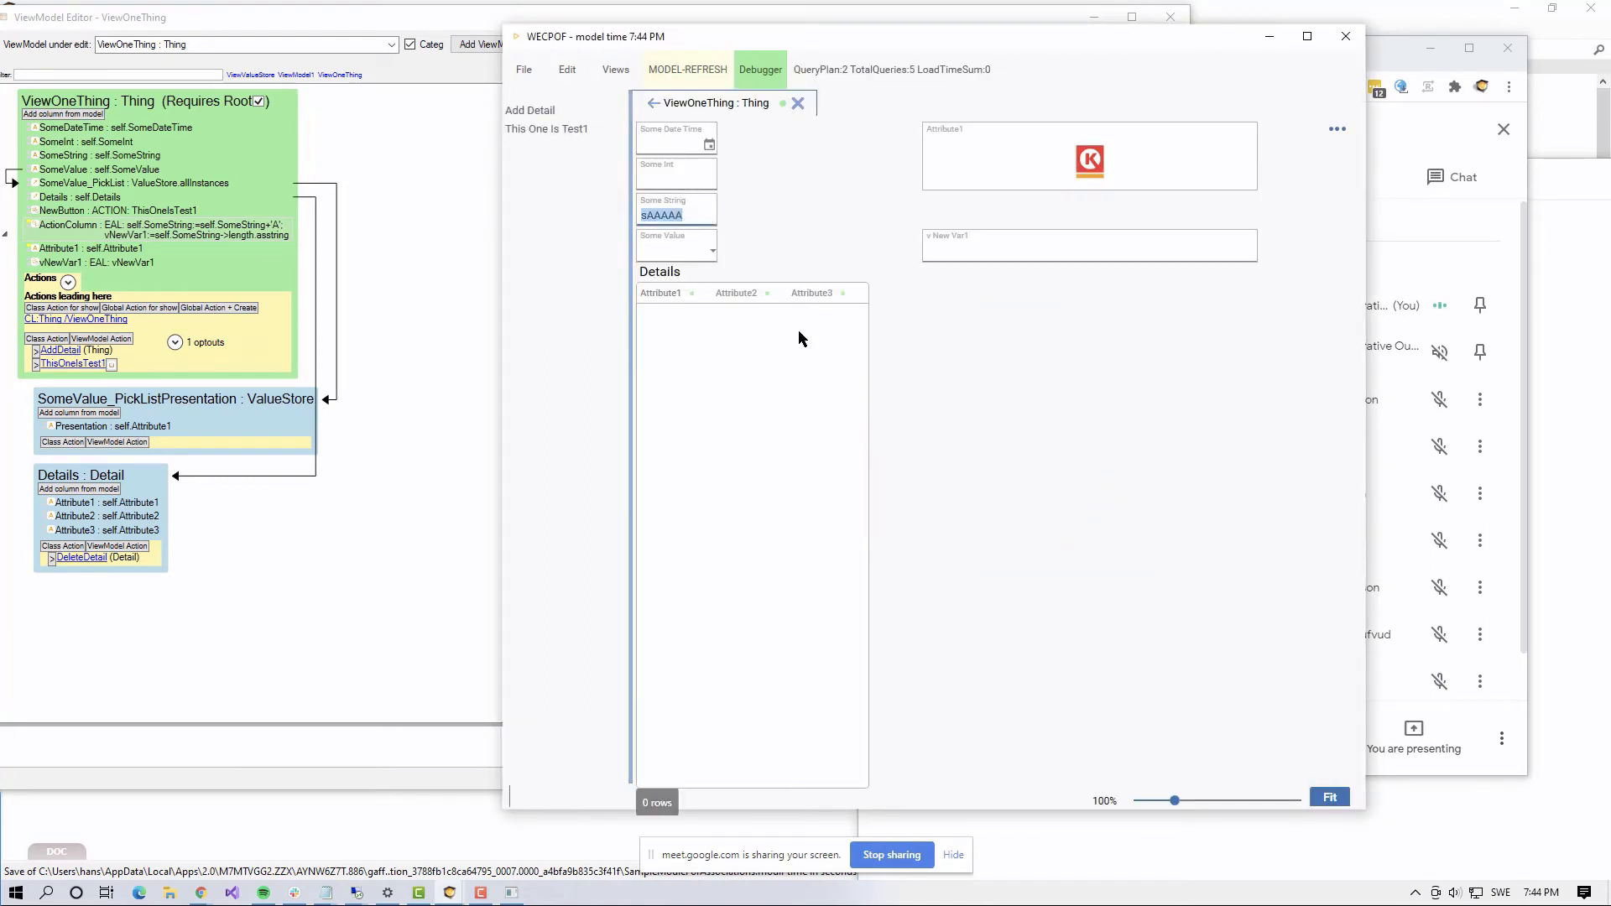
{"action": "type", "text": "d"}
{"action": "key", "text": "Tab"}
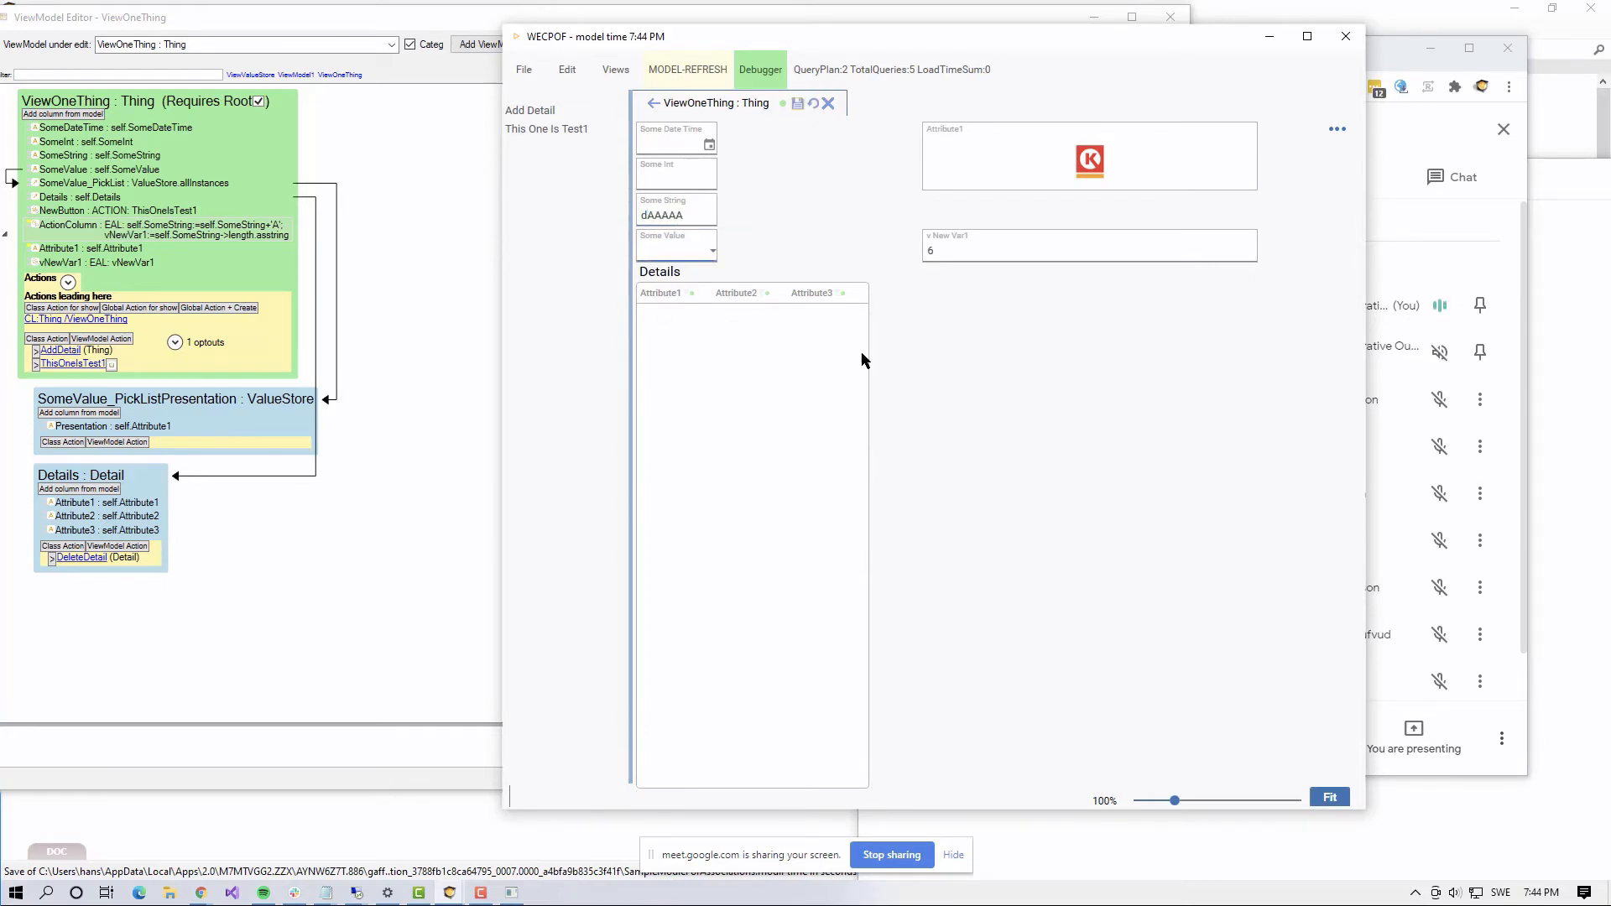
{"action": "left_click_drag", "start_coordinate": [947, 254], "coordinate": [907, 250]}
Step: Save the changed Thing and move the WECPOF window away from ActionColumn's properties in the editor
{"action": "left_click_drag", "start_coordinate": [994, 38], "coordinate": [992, 83]}
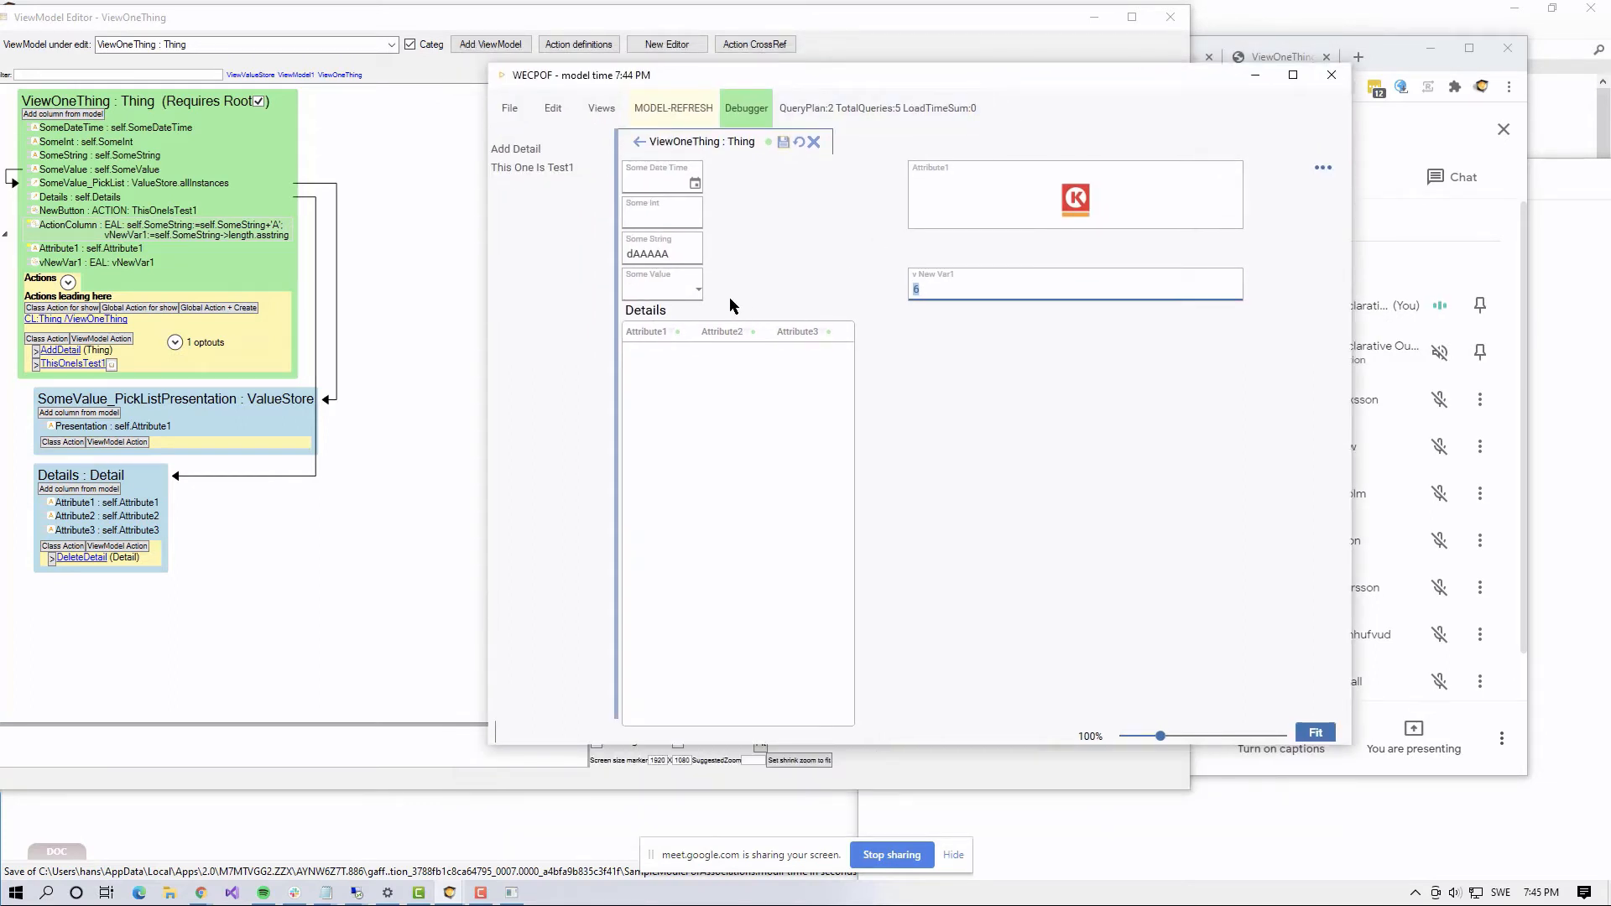
{"action": "left_click", "coordinate": [784, 144]}
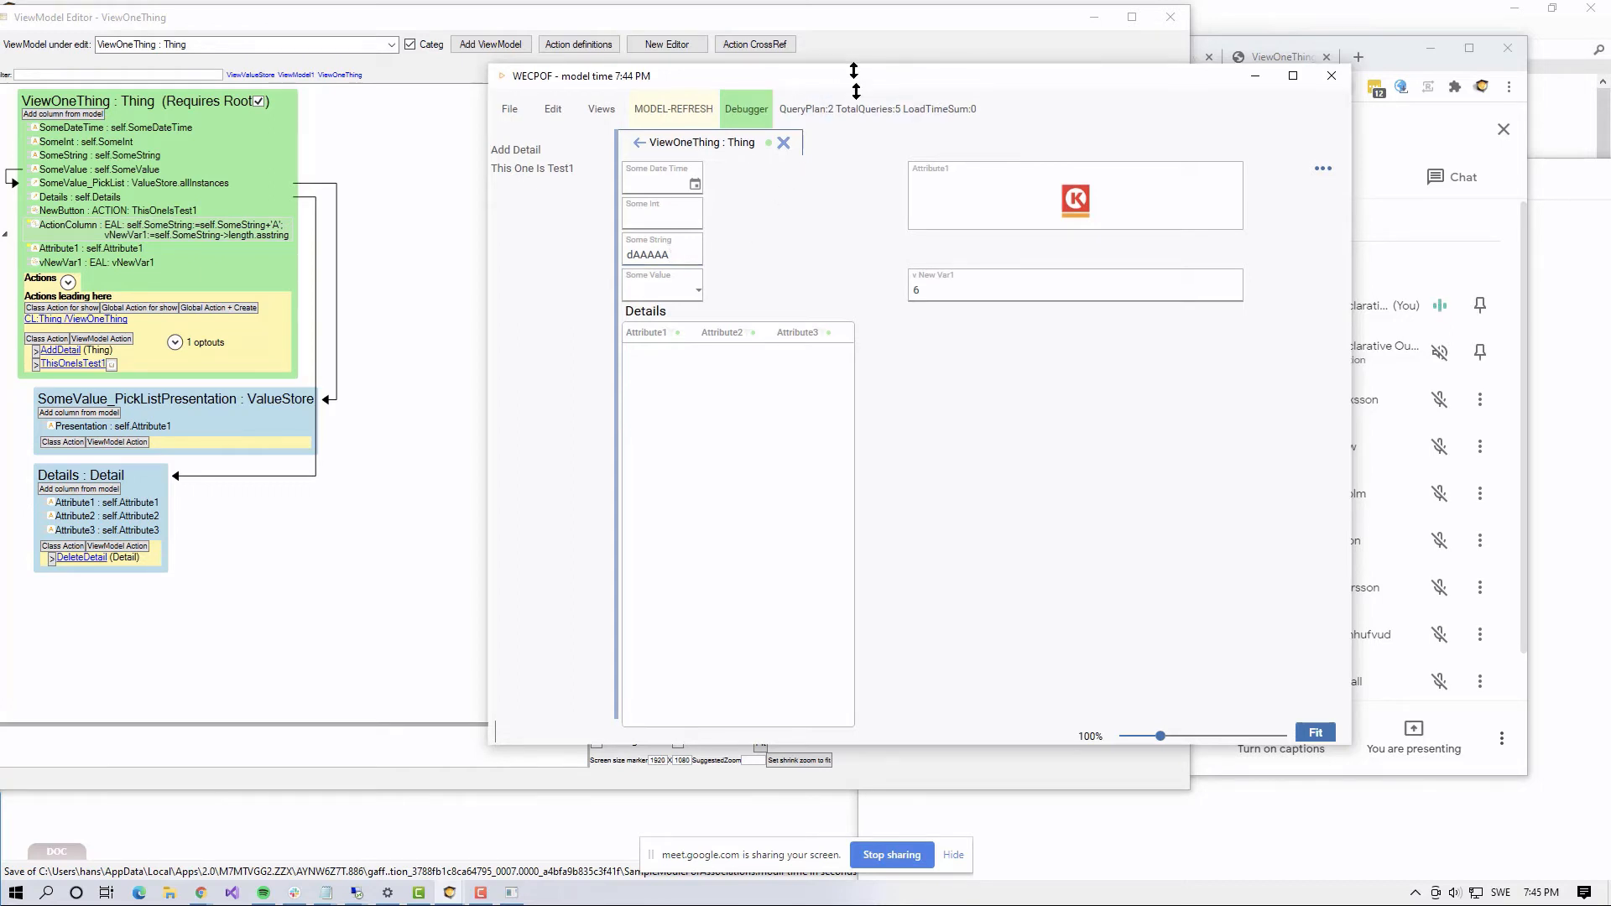
{"action": "left_click_drag", "start_coordinate": [846, 78], "coordinate": [864, 370]}
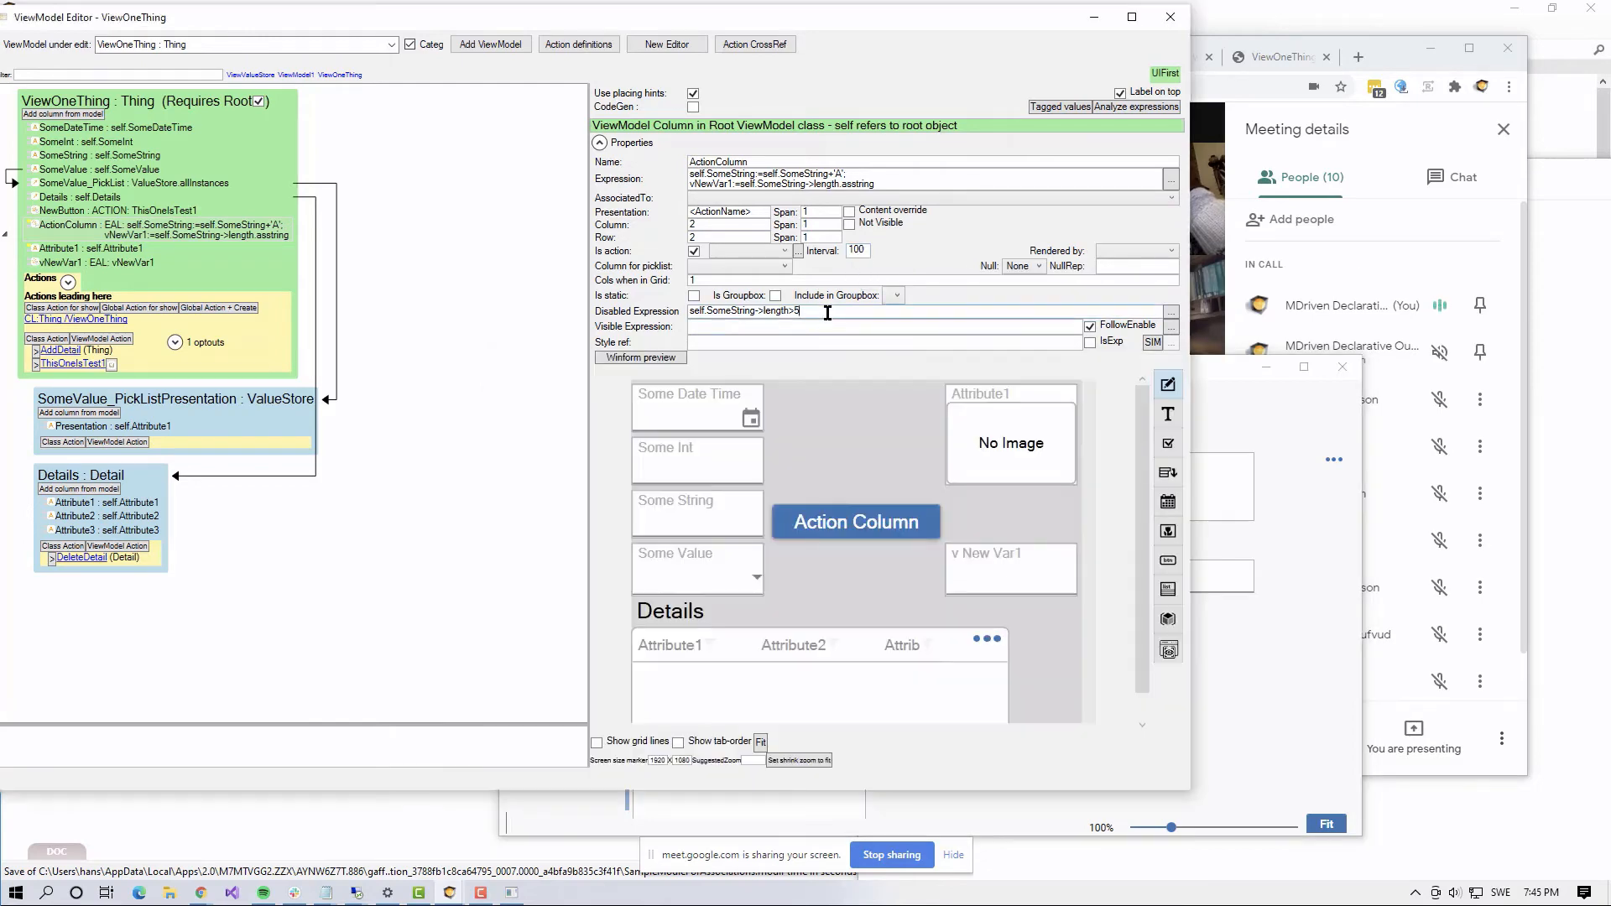
Step: Compare ActionColumn's disabled expression in the editor with the Some String and vNewVar1 values in the WECPOF view
{"action": "left_click", "coordinate": [827, 312]}
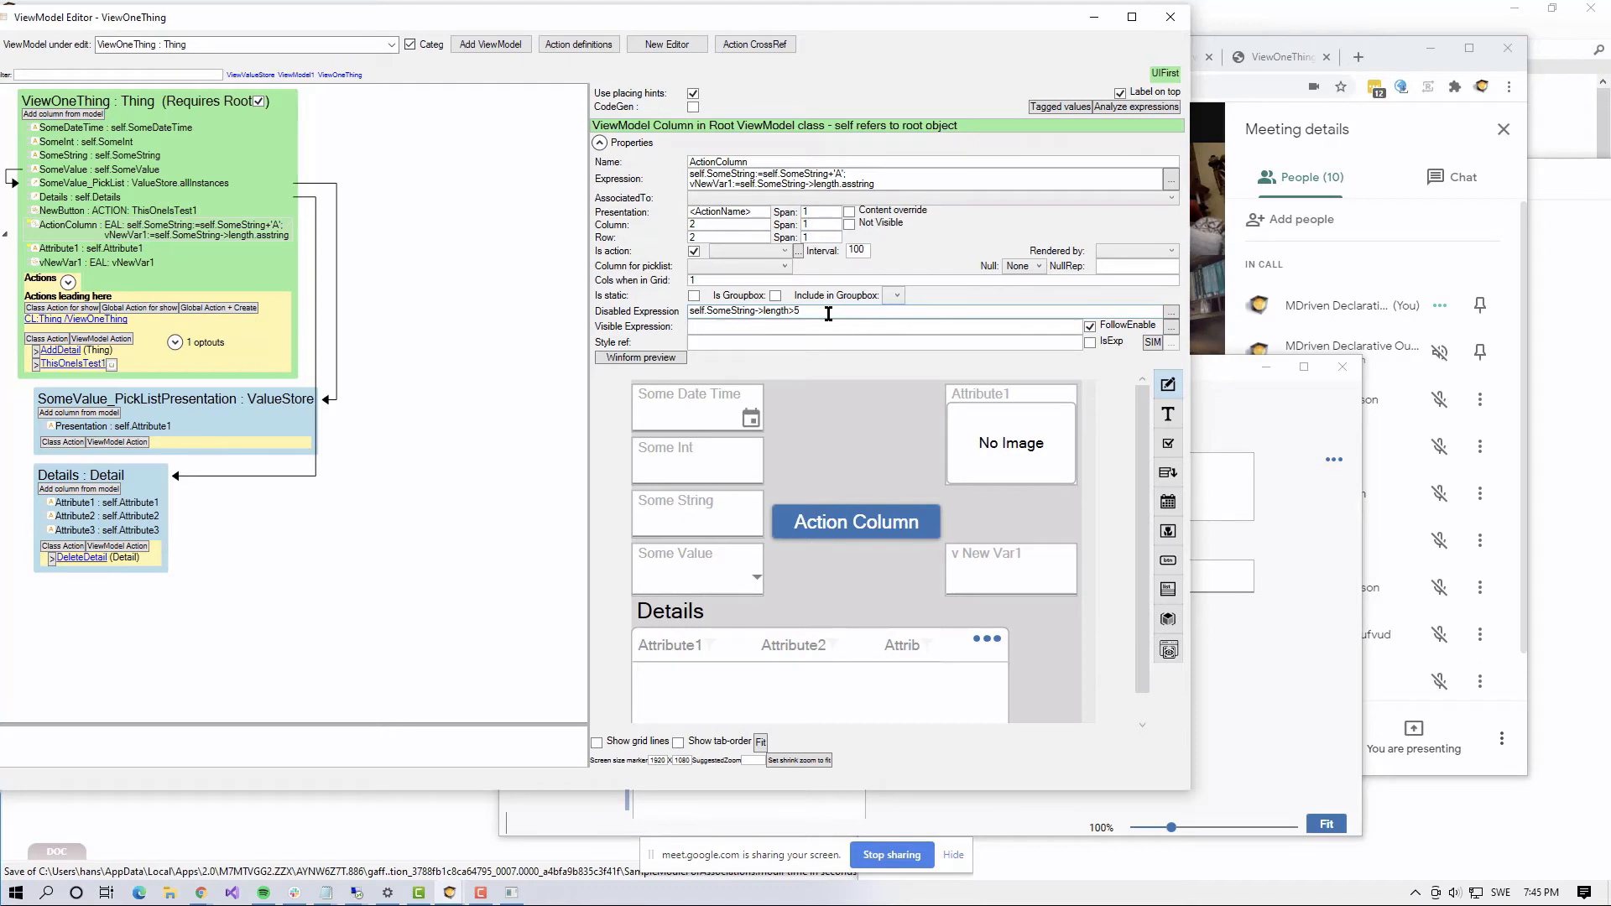
{"action": "left_click", "coordinate": [1259, 424]}
{"action": "key", "text": "alt+Tab"}
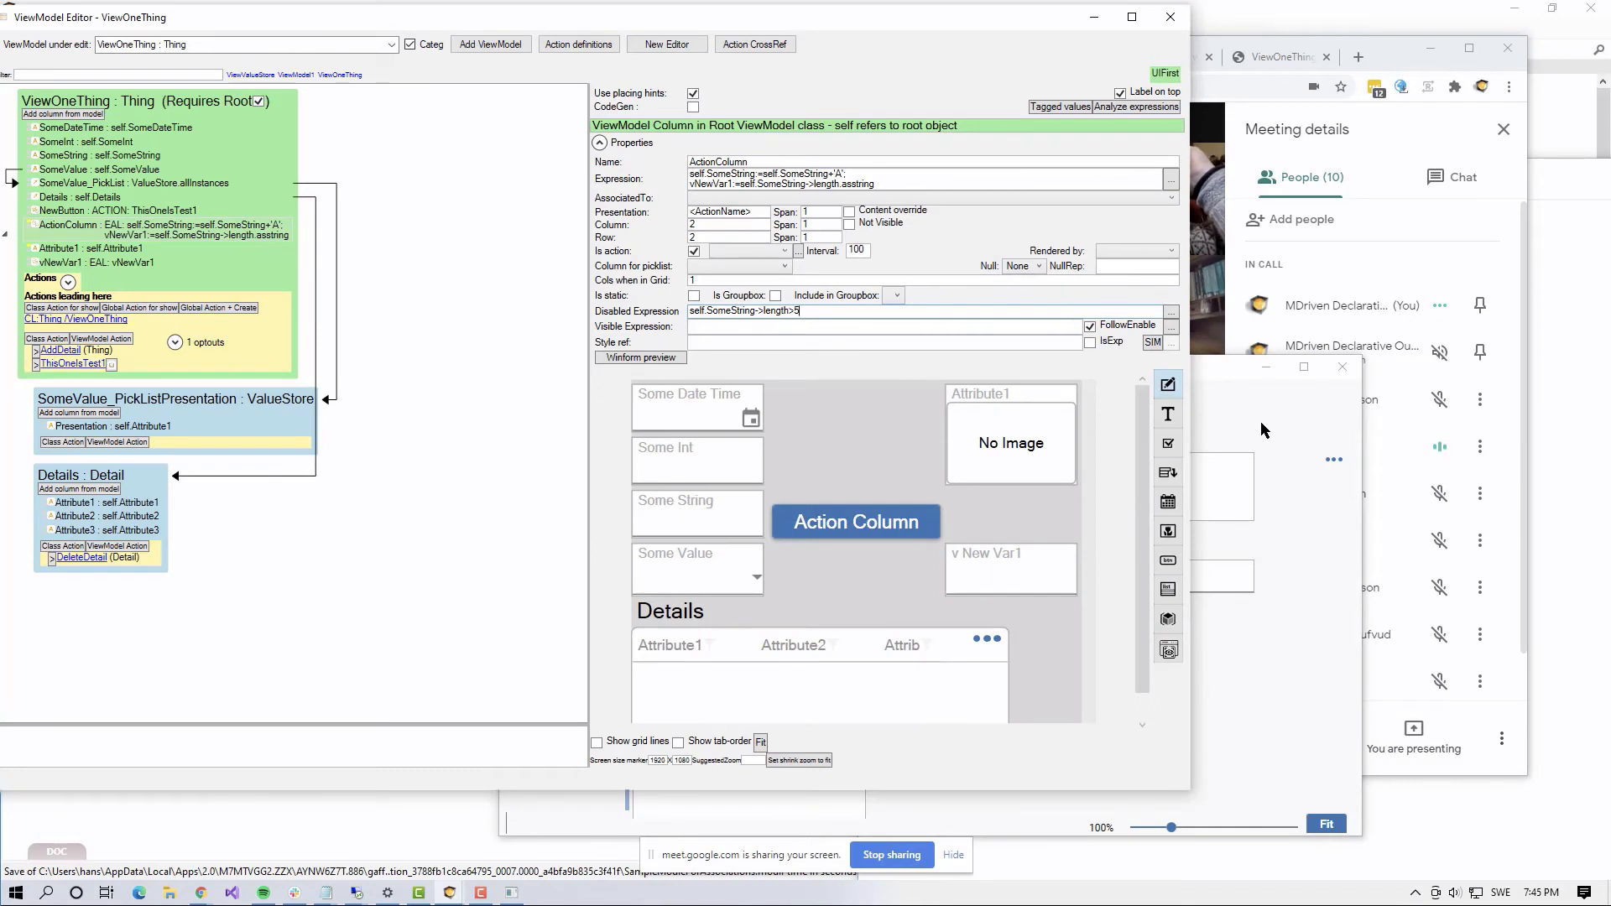
{"action": "left_click", "coordinate": [1260, 421]}
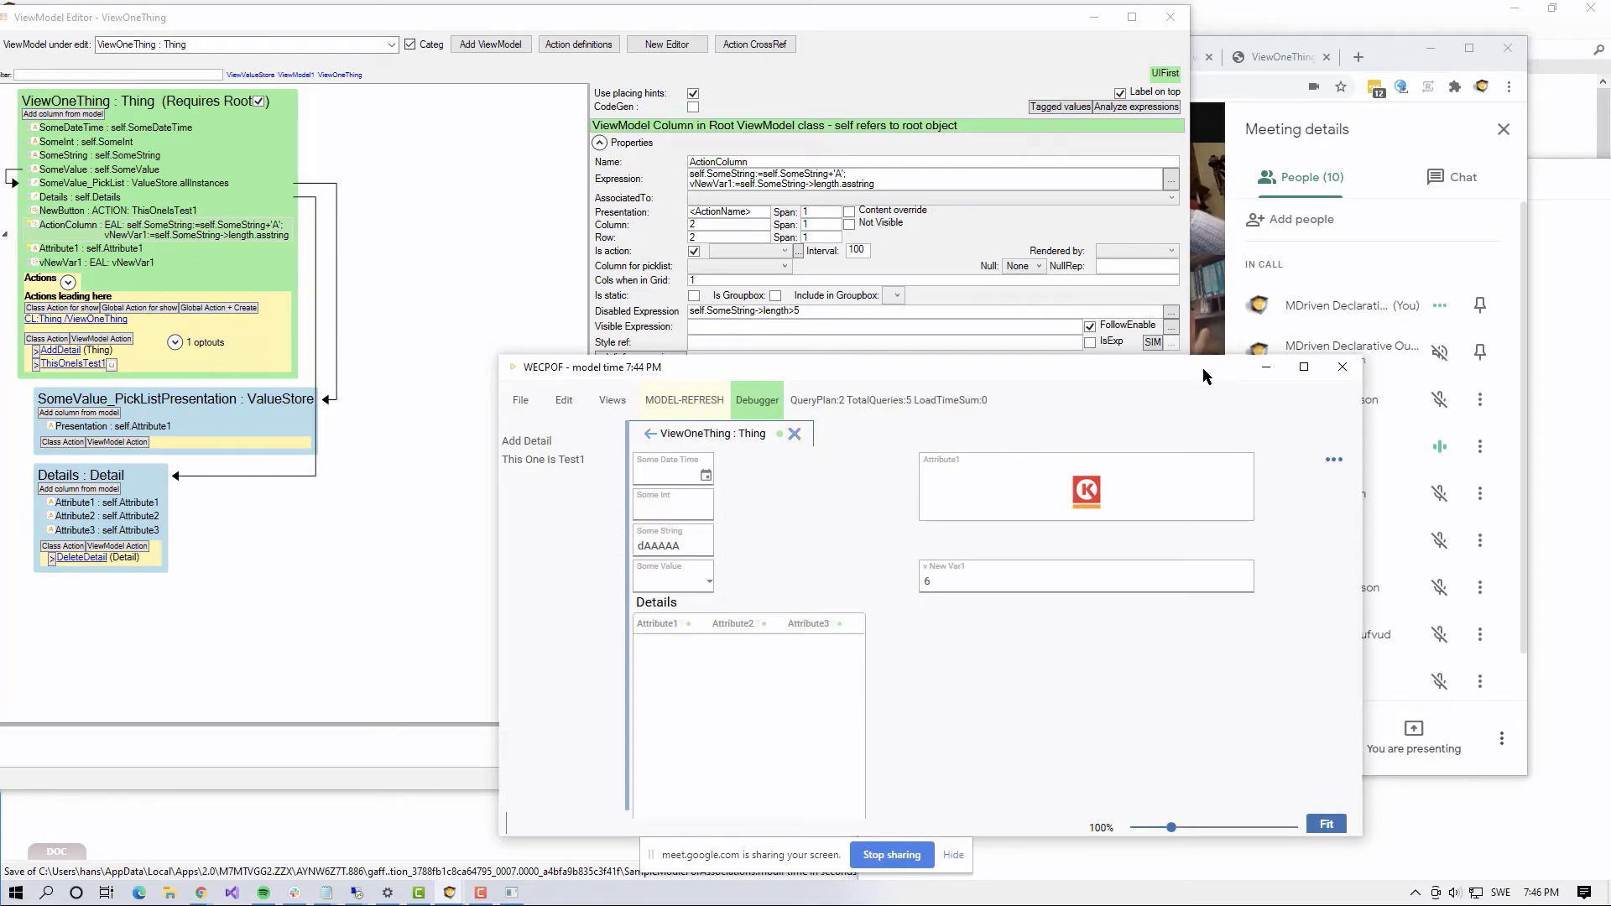
{"action": "left_click_drag", "start_coordinate": [1200, 369], "coordinate": [1211, 296]}
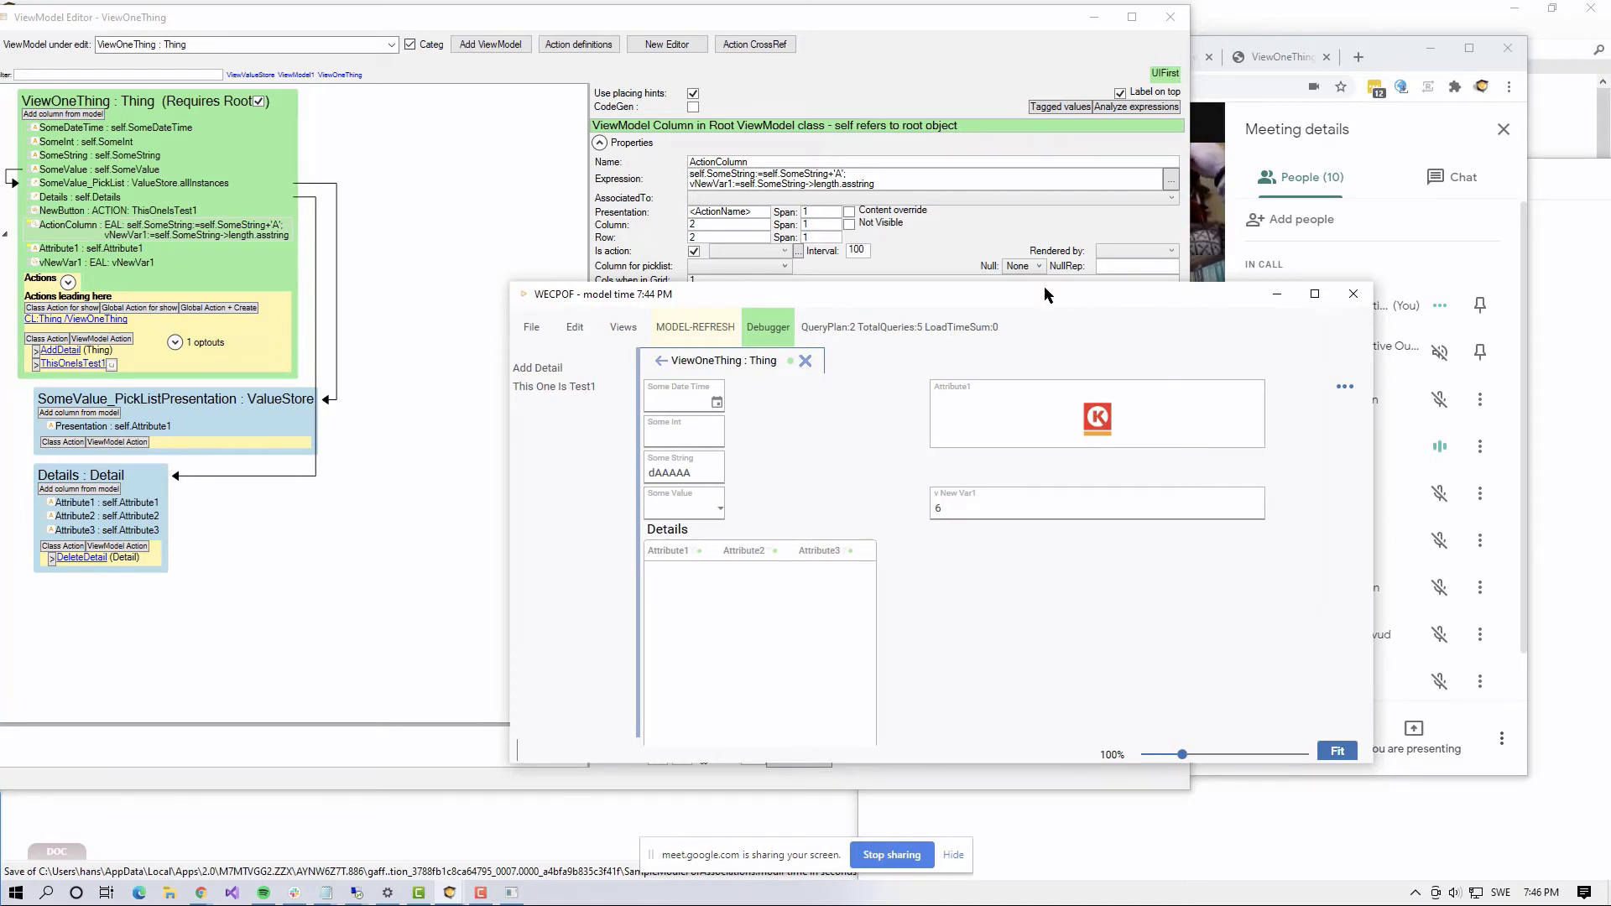
{"action": "left_click", "coordinate": [679, 475]}
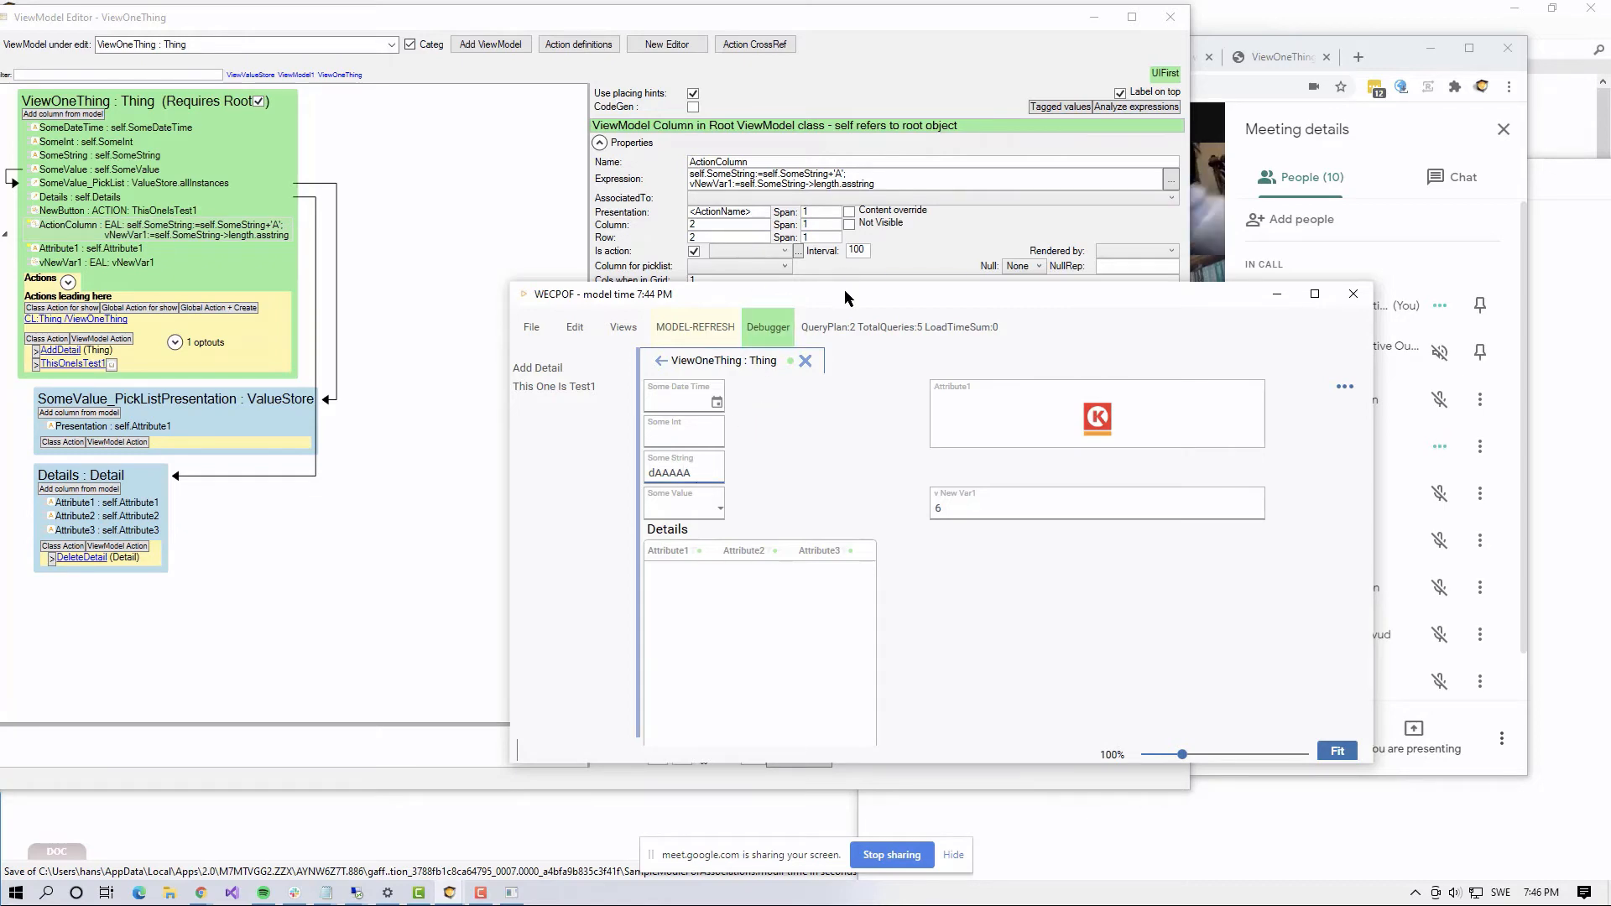
{"action": "left_click_drag", "start_coordinate": [849, 295], "coordinate": [866, 359]}
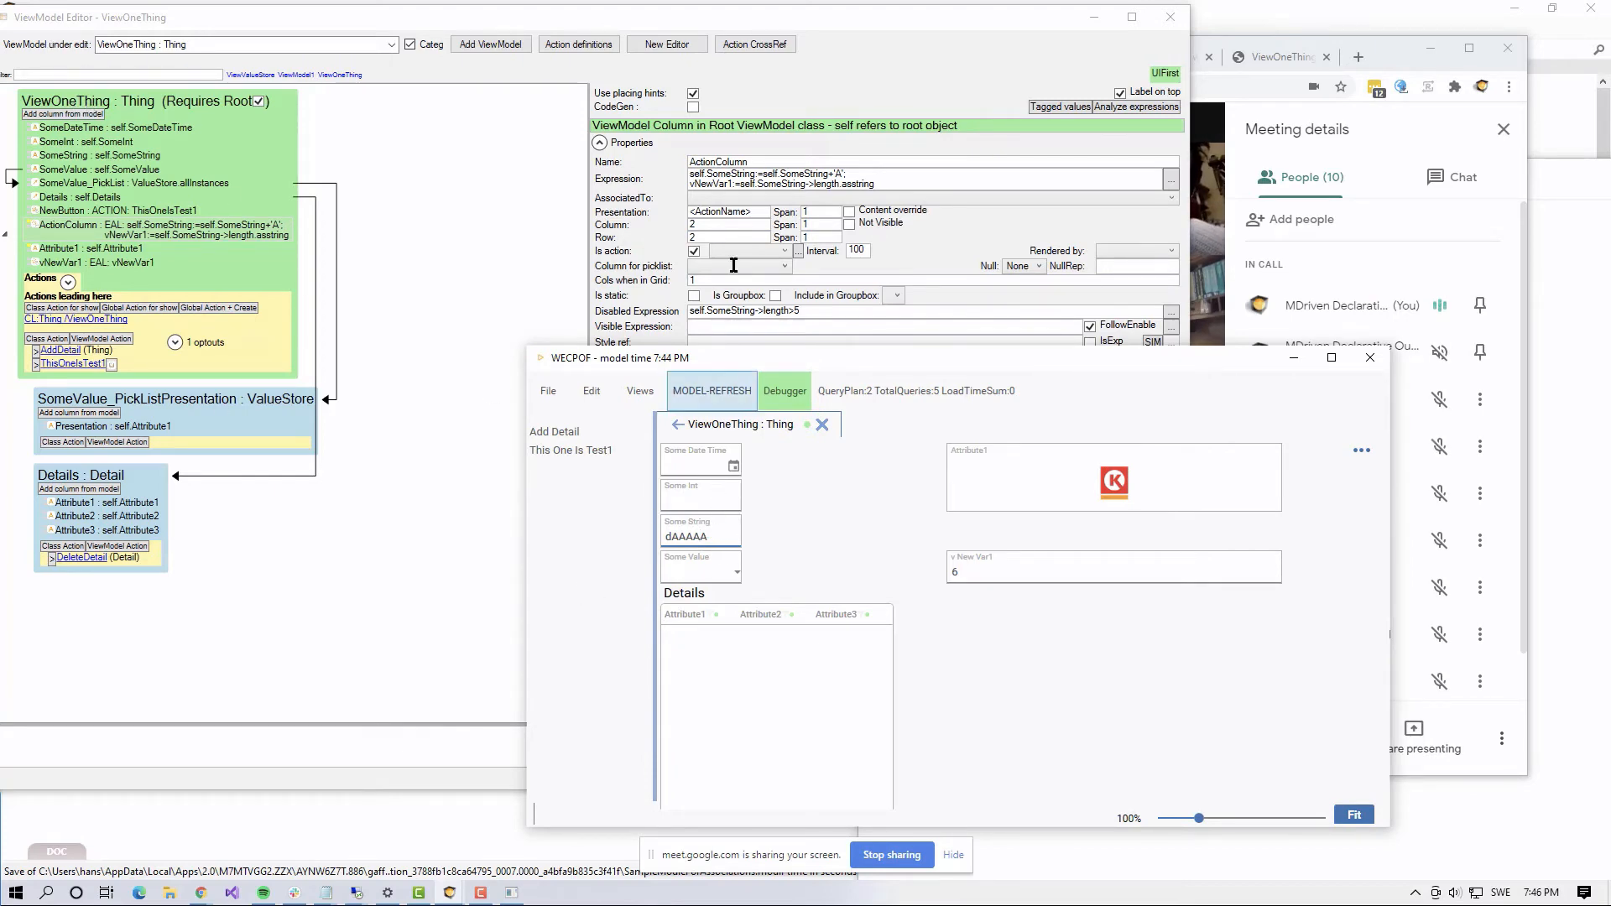
Step: Return to the ViewModel Editor and inspect the SomeString column's properties and the ViewOneThing root class's variables
{"action": "left_click", "coordinate": [843, 68]}
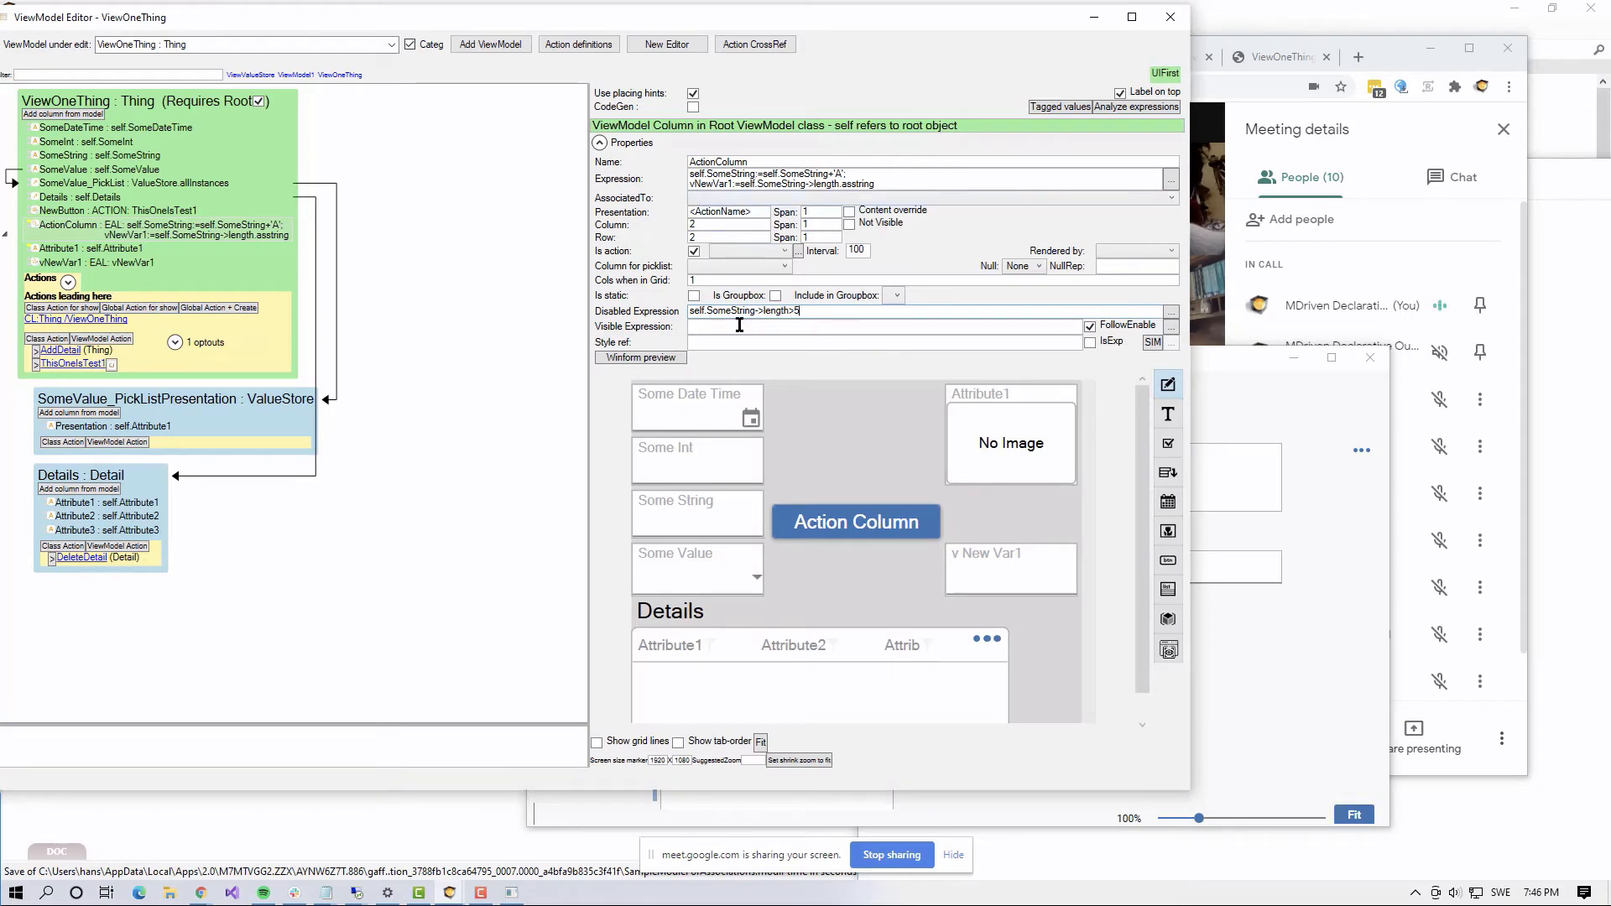
{"action": "left_click", "coordinate": [697, 512]}
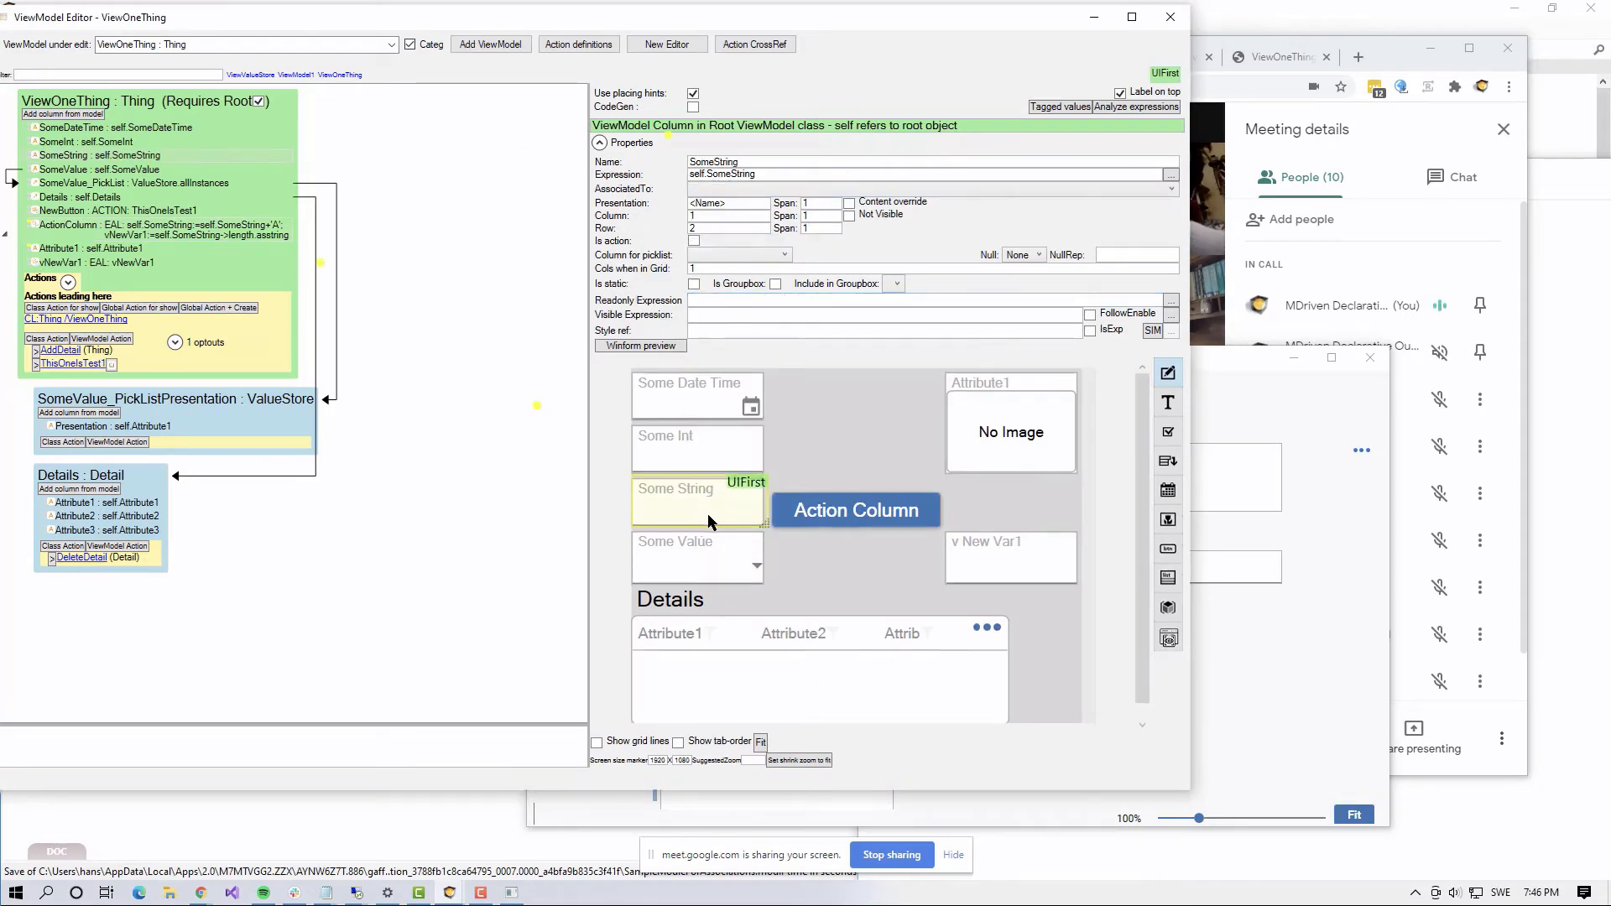
{"action": "left_click", "coordinate": [85, 100]}
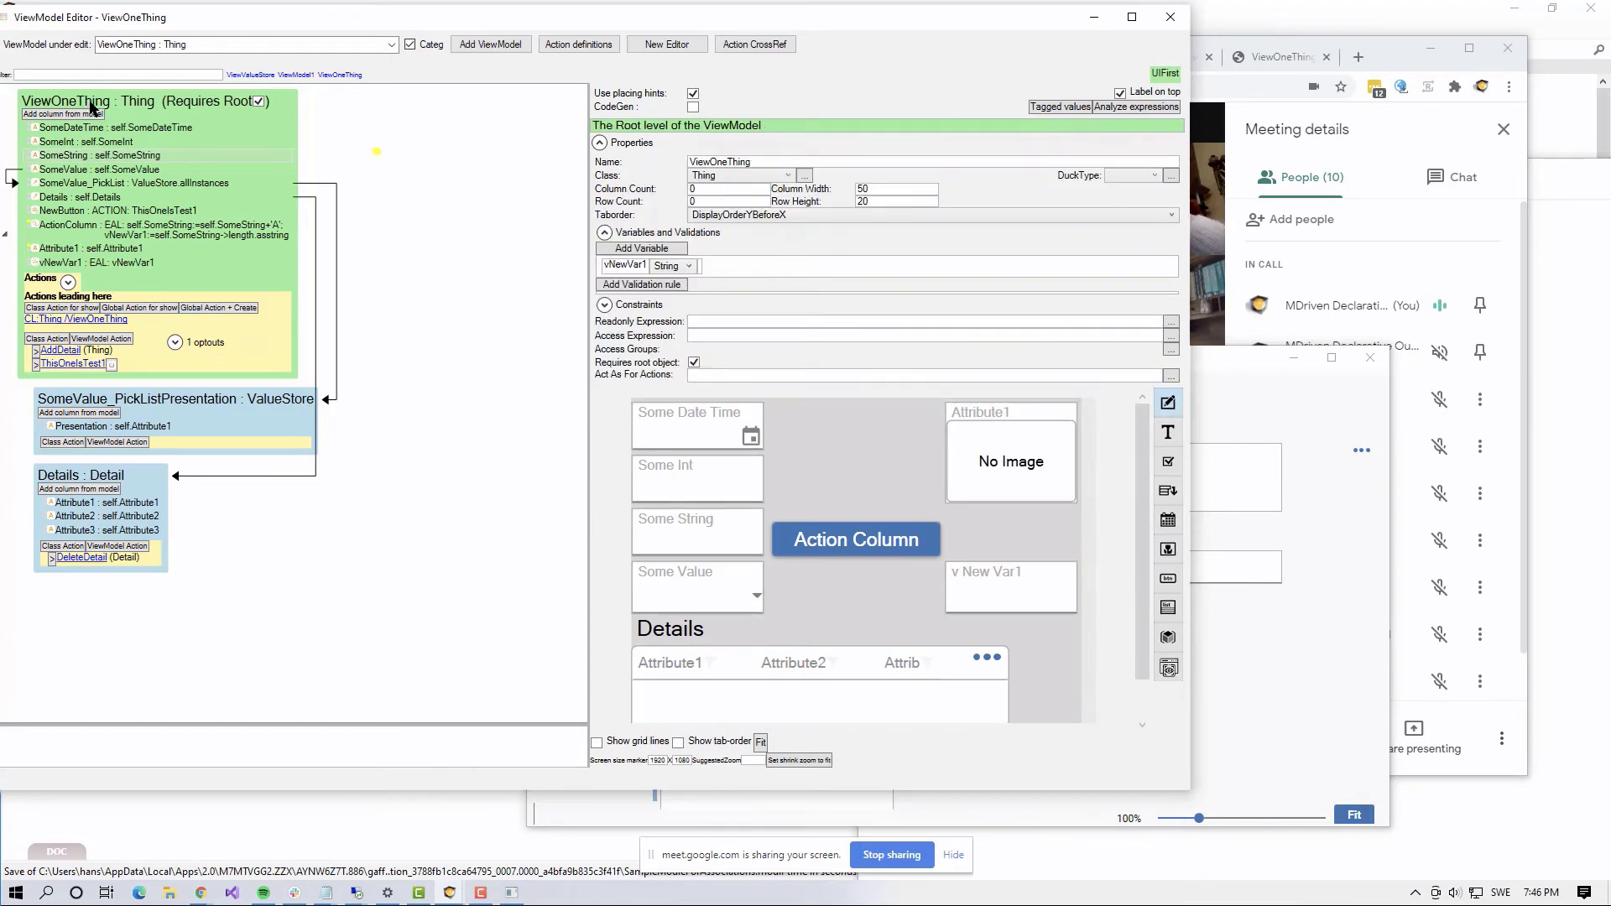
Step: Add a validation rule to the ViewOneThing root class and copy ActionColumn's disabled expression, self.SomeString->length>5, into it
{"action": "left_click", "coordinate": [643, 288]}
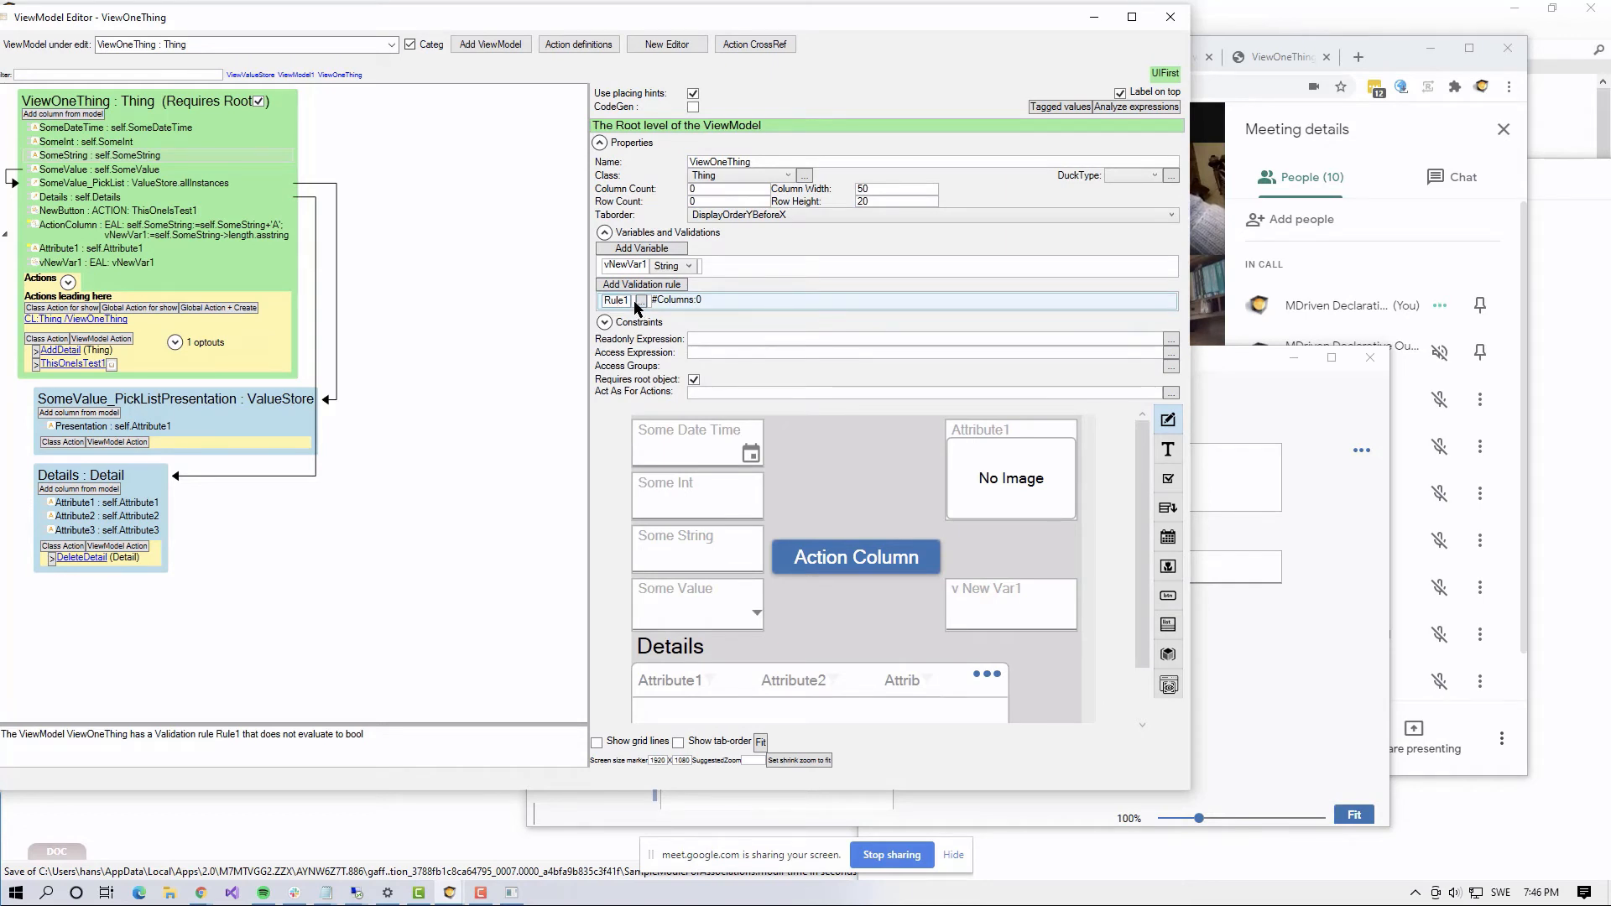
{"action": "left_click", "coordinate": [724, 552]}
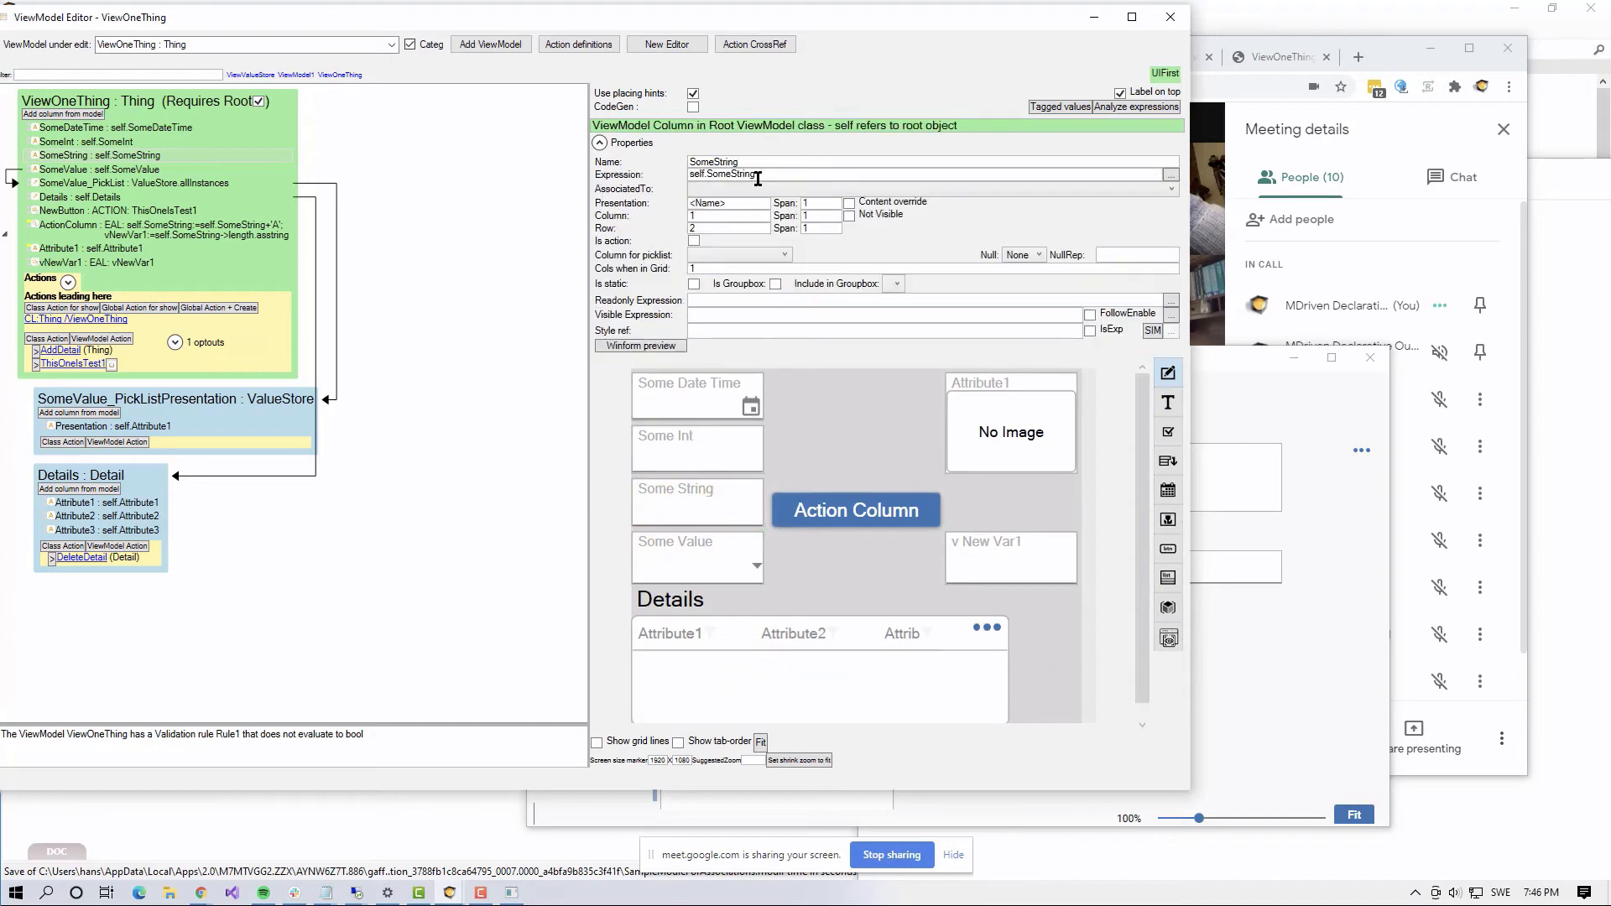
{"action": "left_click", "coordinate": [849, 503]}
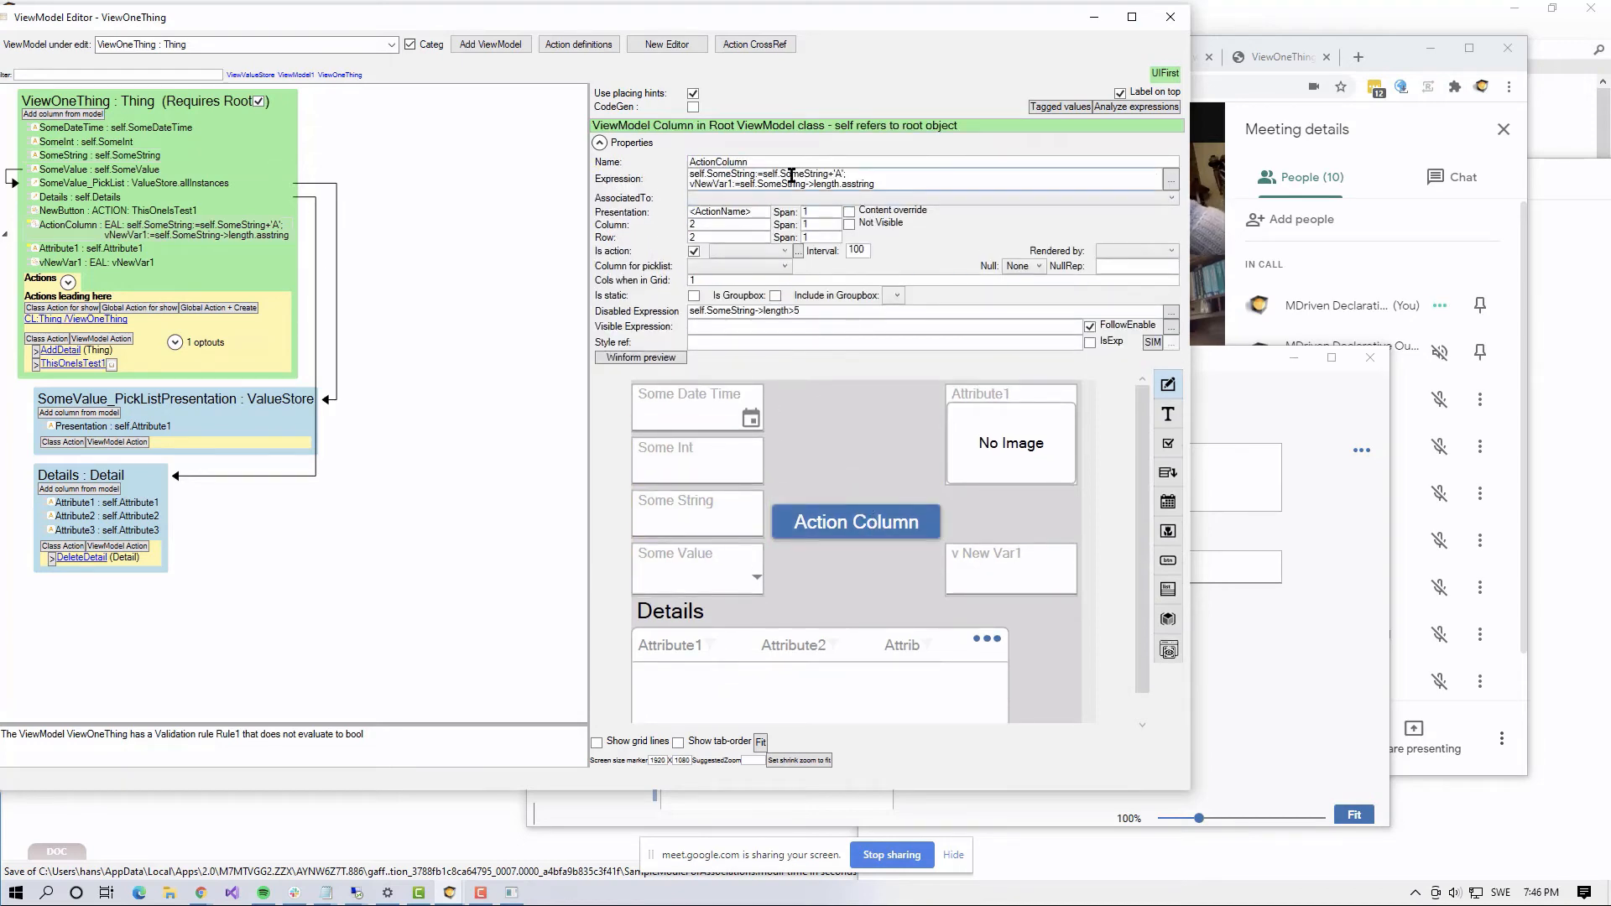
{"action": "left_click_drag", "start_coordinate": [812, 315], "coordinate": [684, 313]}
{"action": "key", "text": "ctrl+c"}
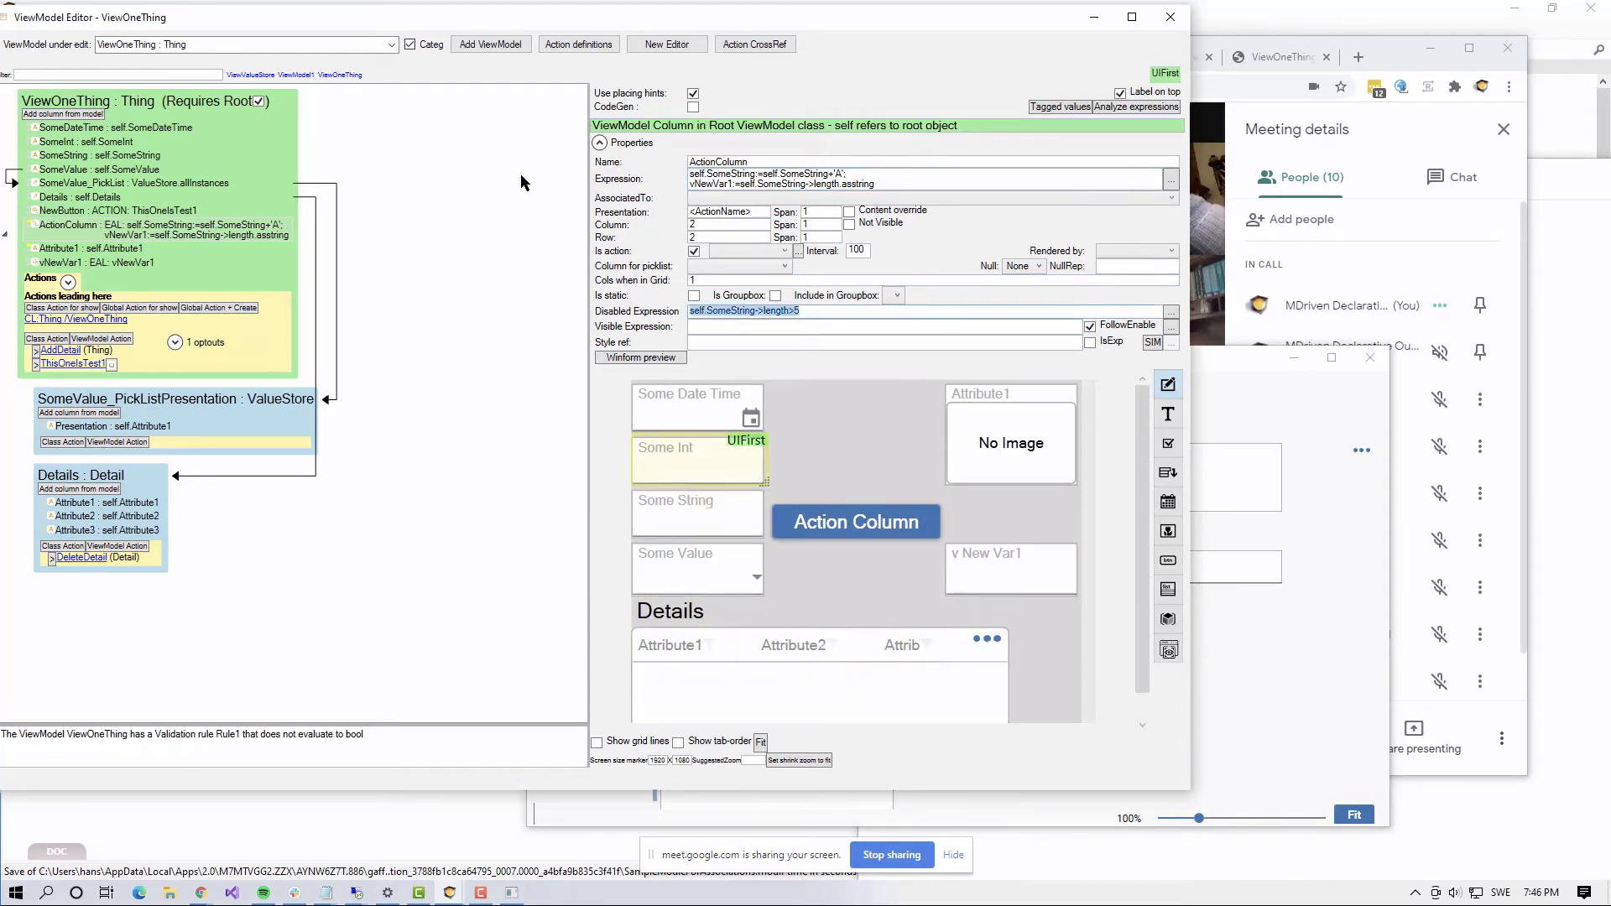
{"action": "left_click", "coordinate": [132, 106]}
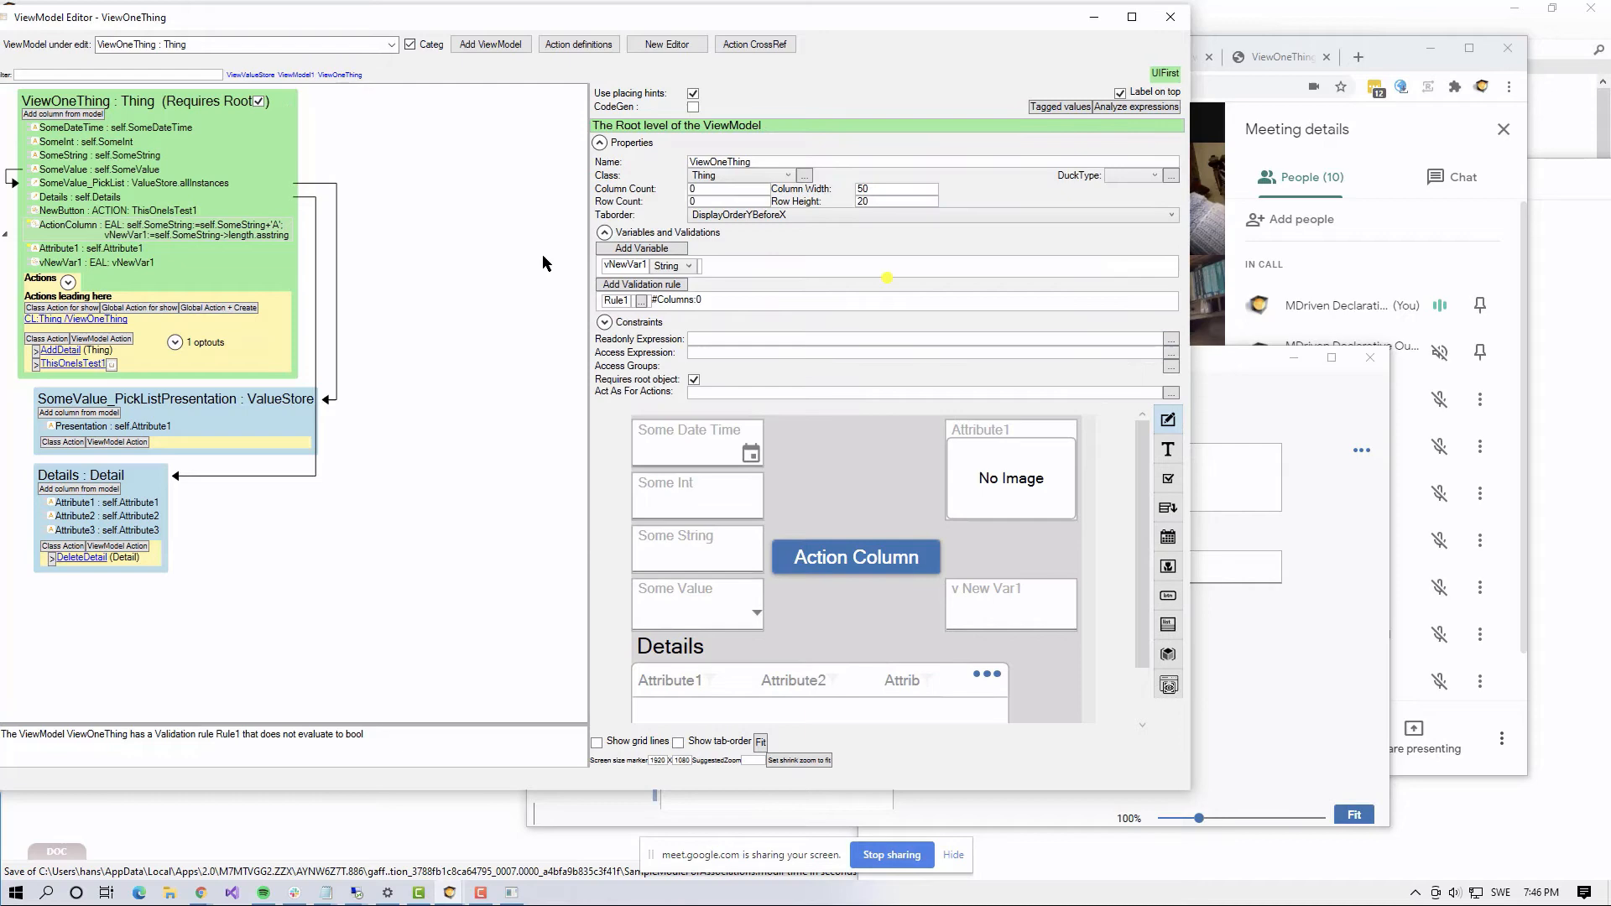
{"action": "left_click", "coordinate": [642, 301]}
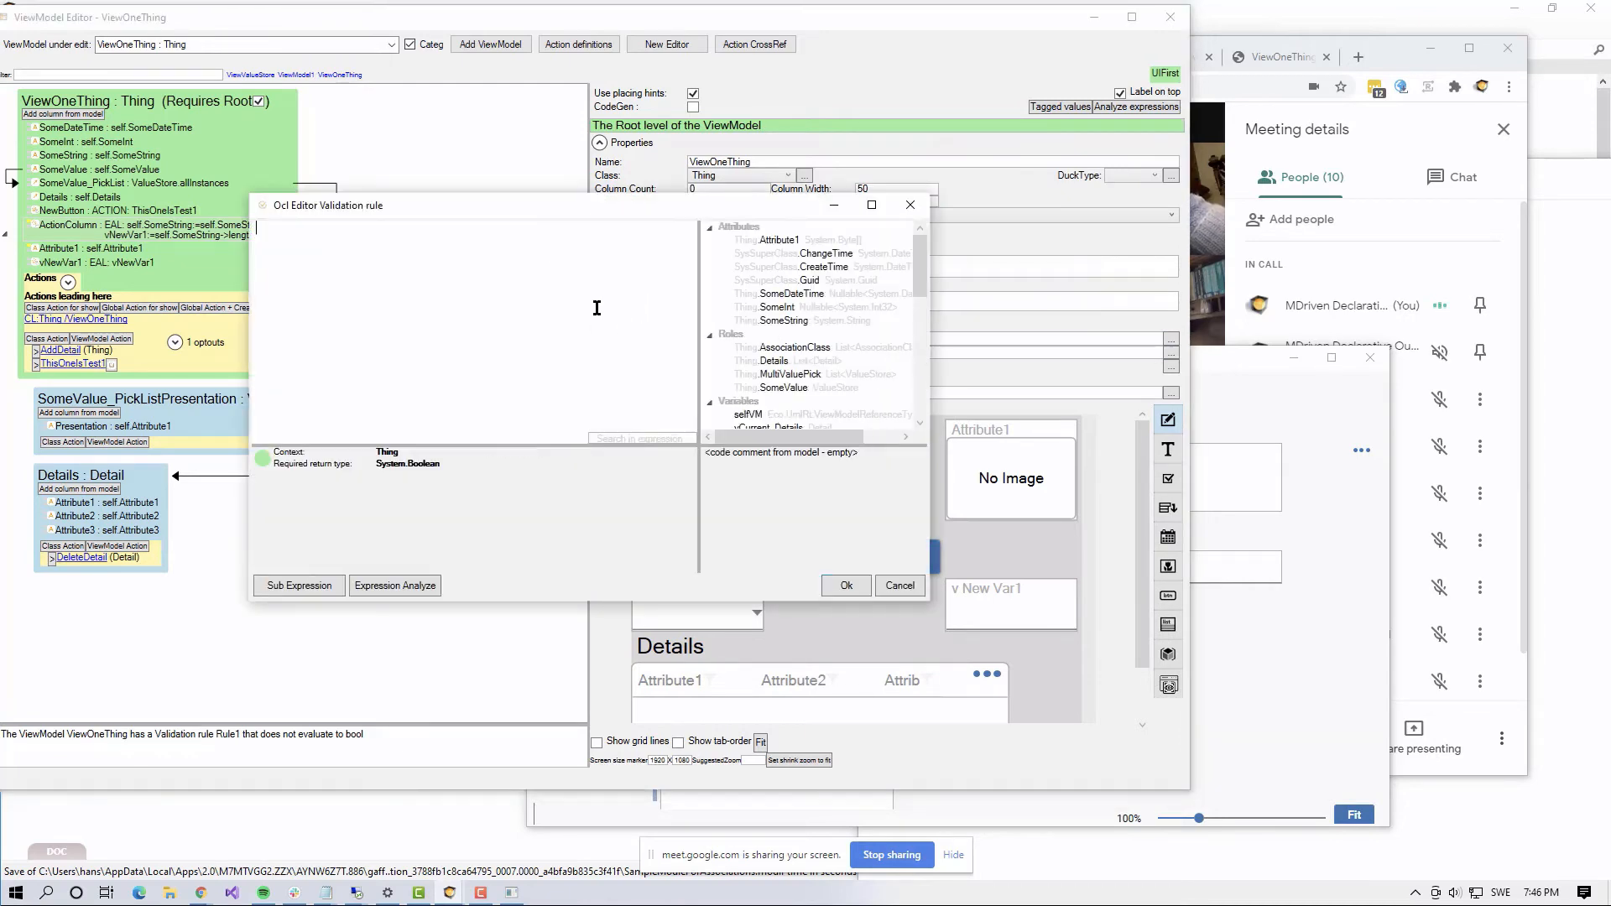
{"action": "key", "text": "ctrl+v"}
Step: Try the comparison =5 at the end of the validation rule's expression
{"action": "key", "text": "Left"}
{"action": "key", "text": "Left"}
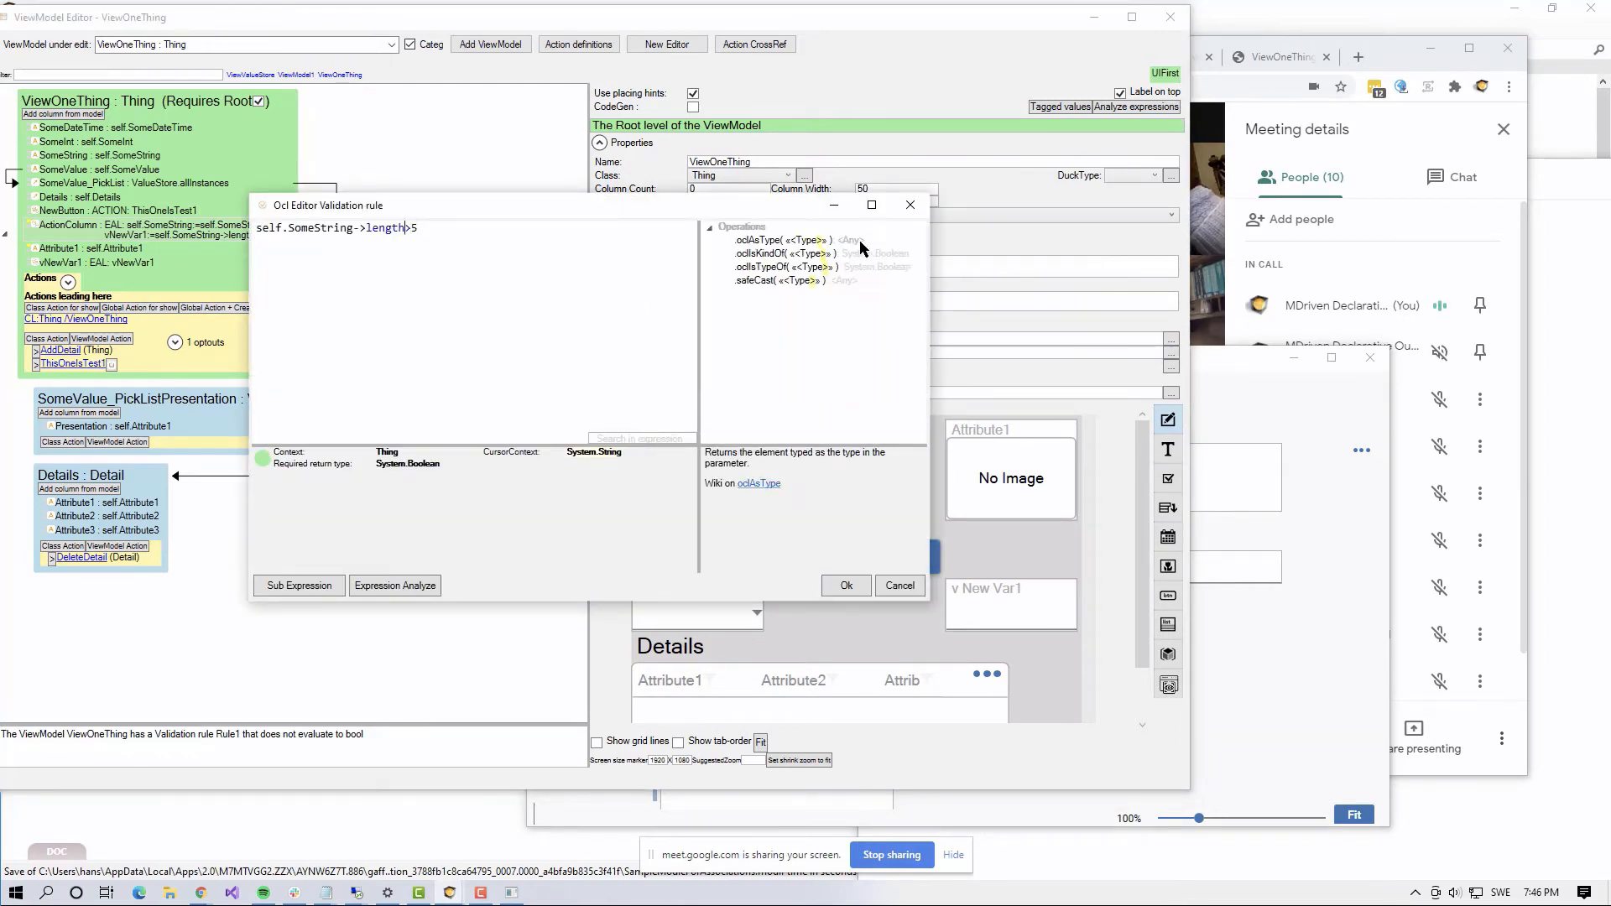
{"action": "key", "text": "Right"}
{"action": "key", "text": "Right"}
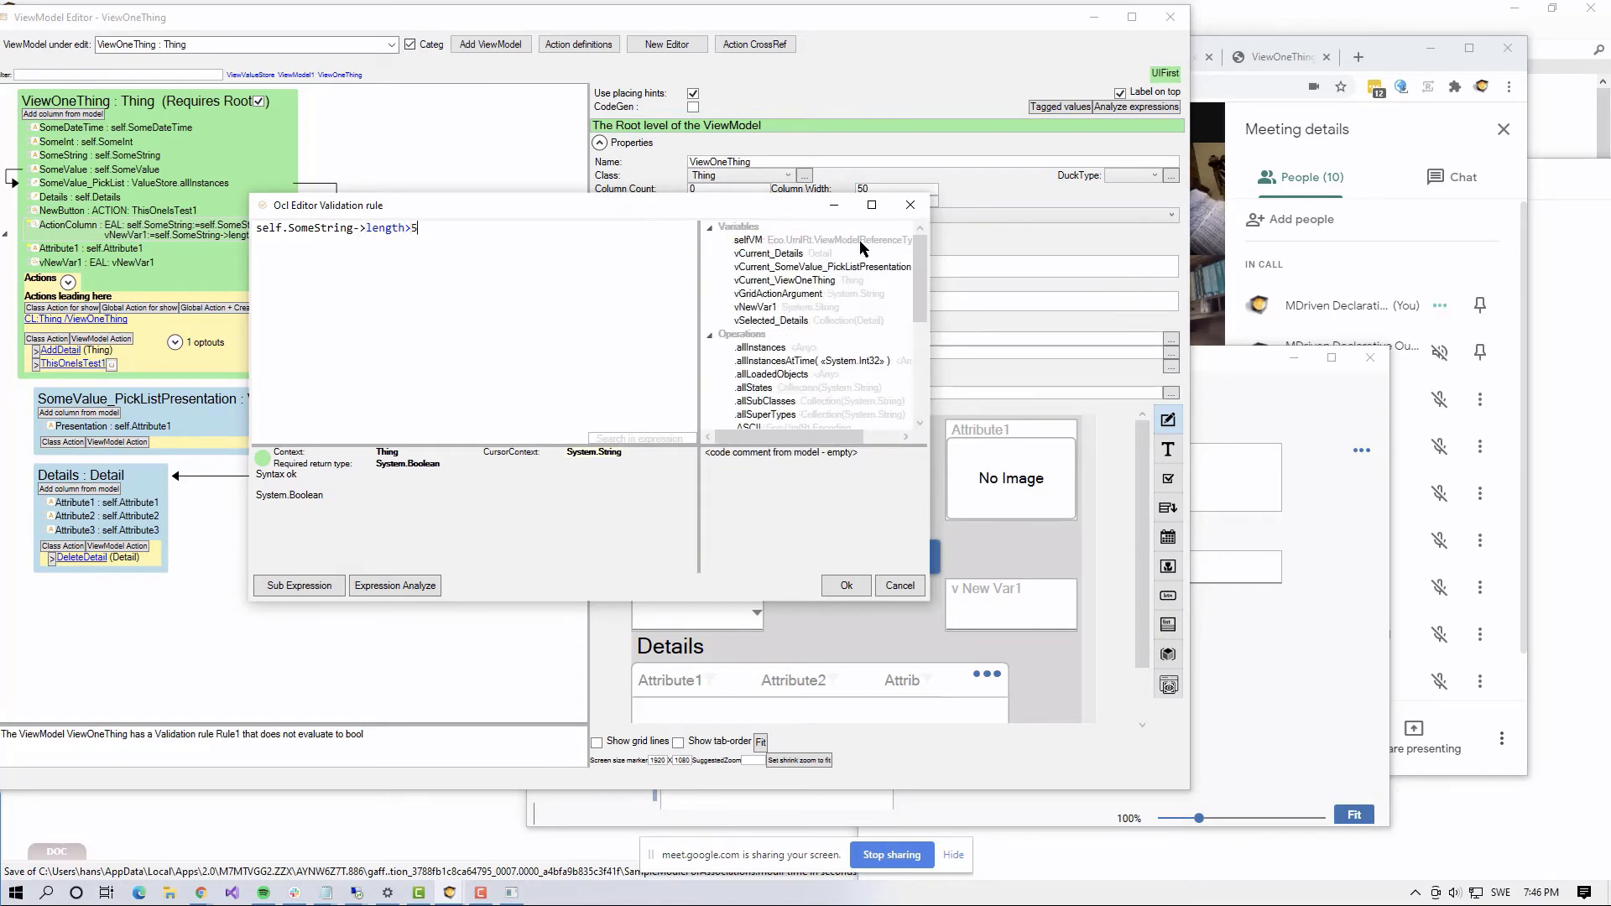
{"action": "key", "text": "shift+Left"}
{"action": "key", "text": "shift+Left"}
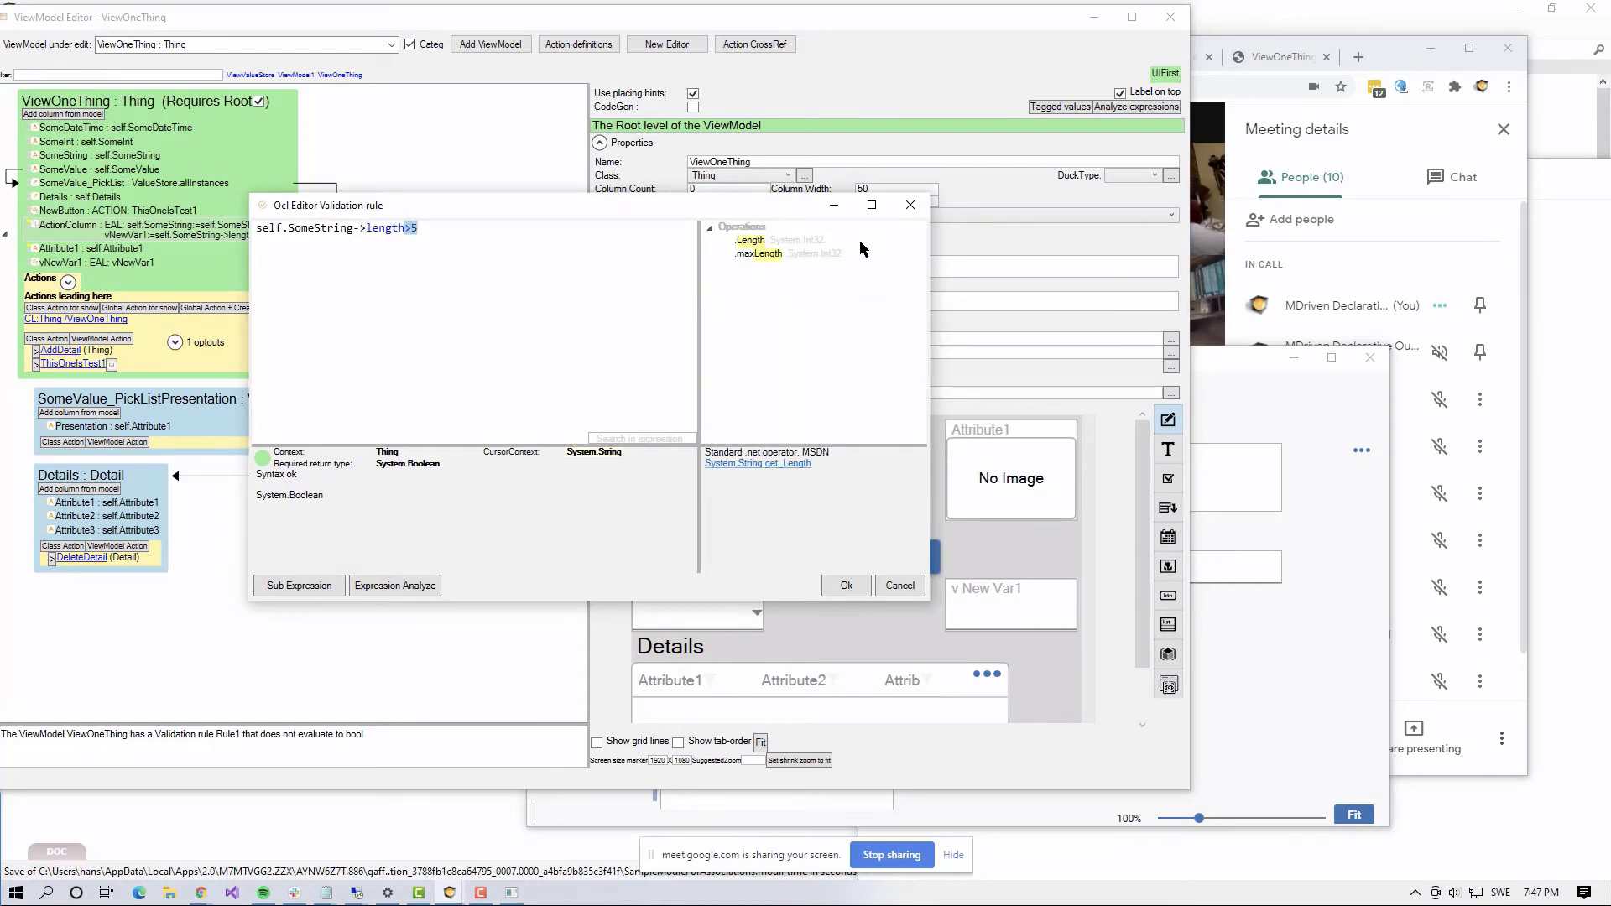
{"action": "type", "text": "=5"}
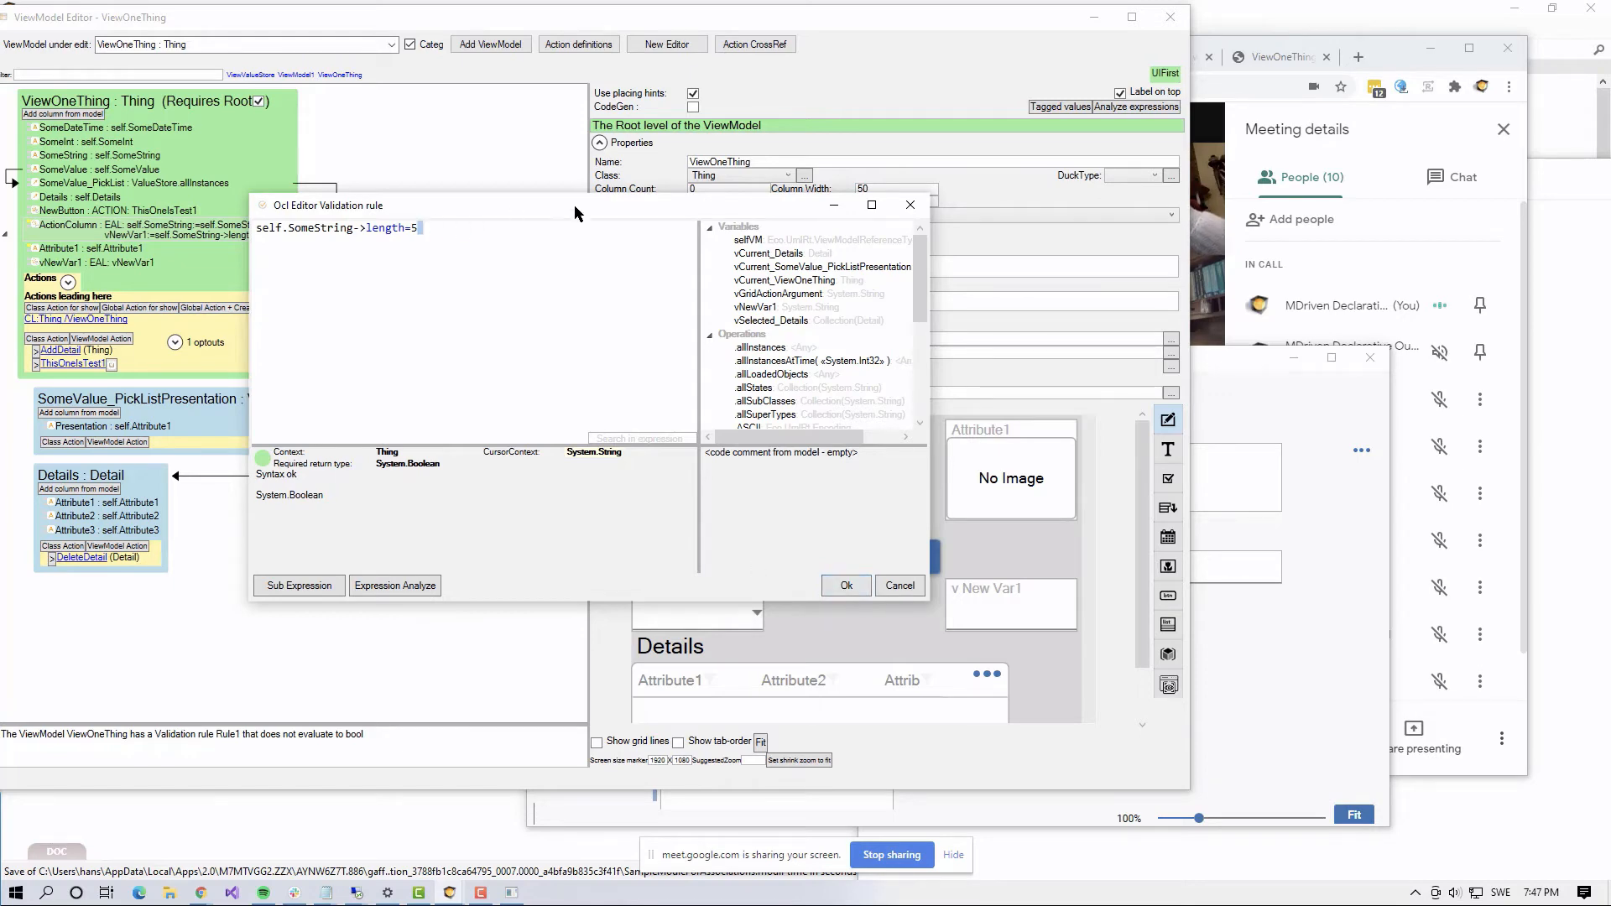
Step: Change the rule's comparison operator to > and confirm the expression self.SomeString->length>5
{"action": "key", "text": "Left"}
{"action": "key", "text": "Left"}
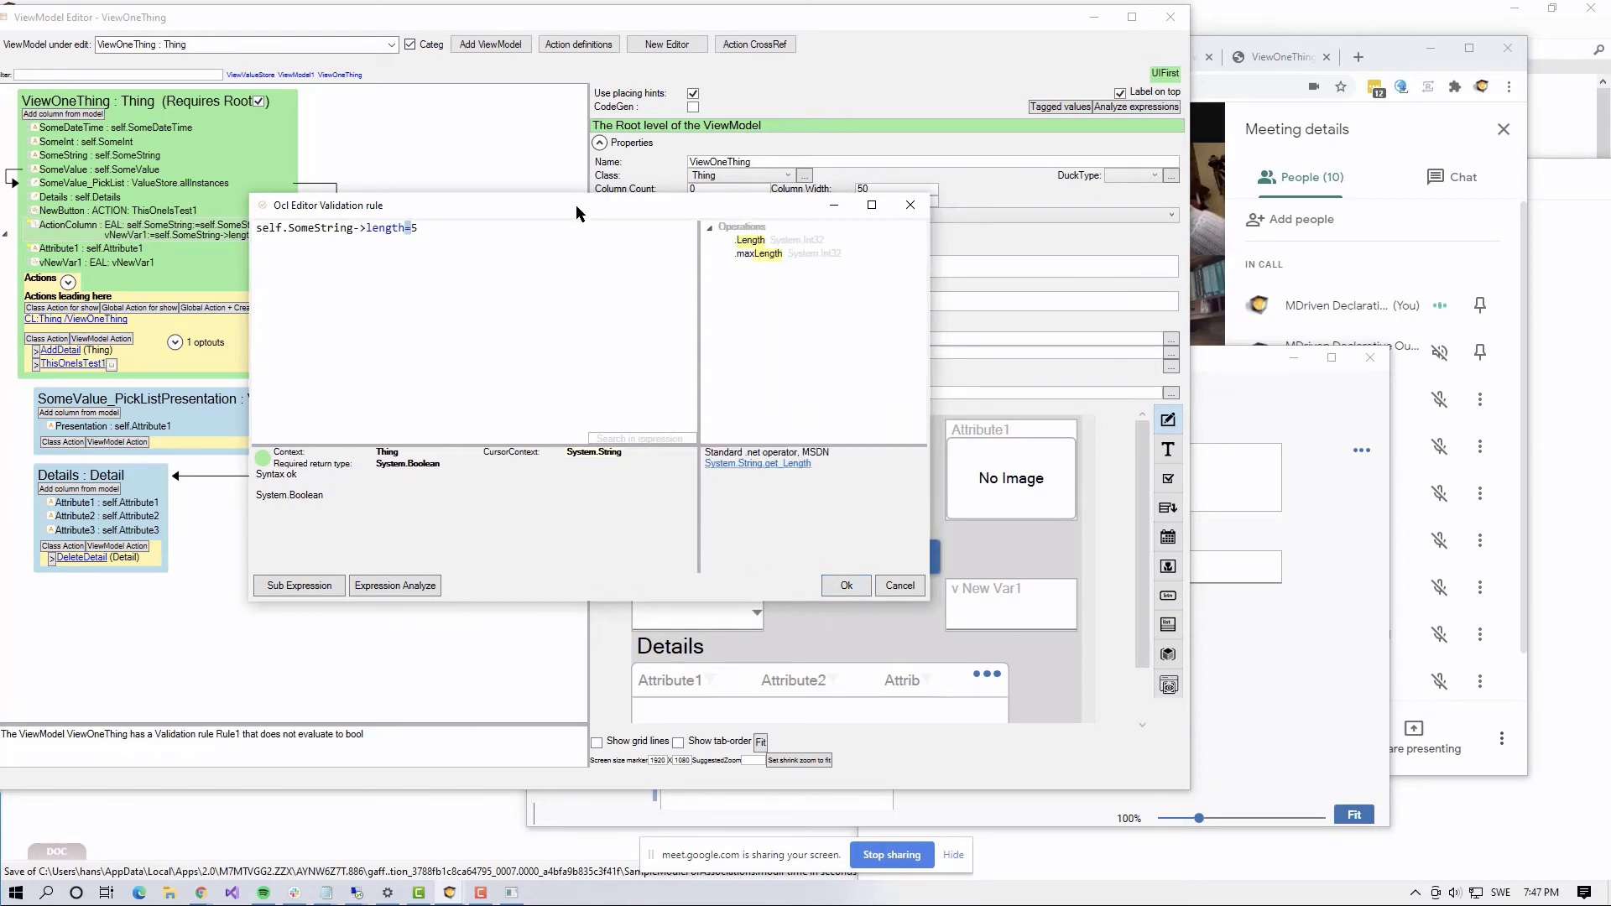
{"action": "type", "text": ">"}
{"action": "left_click", "coordinate": [860, 588]}
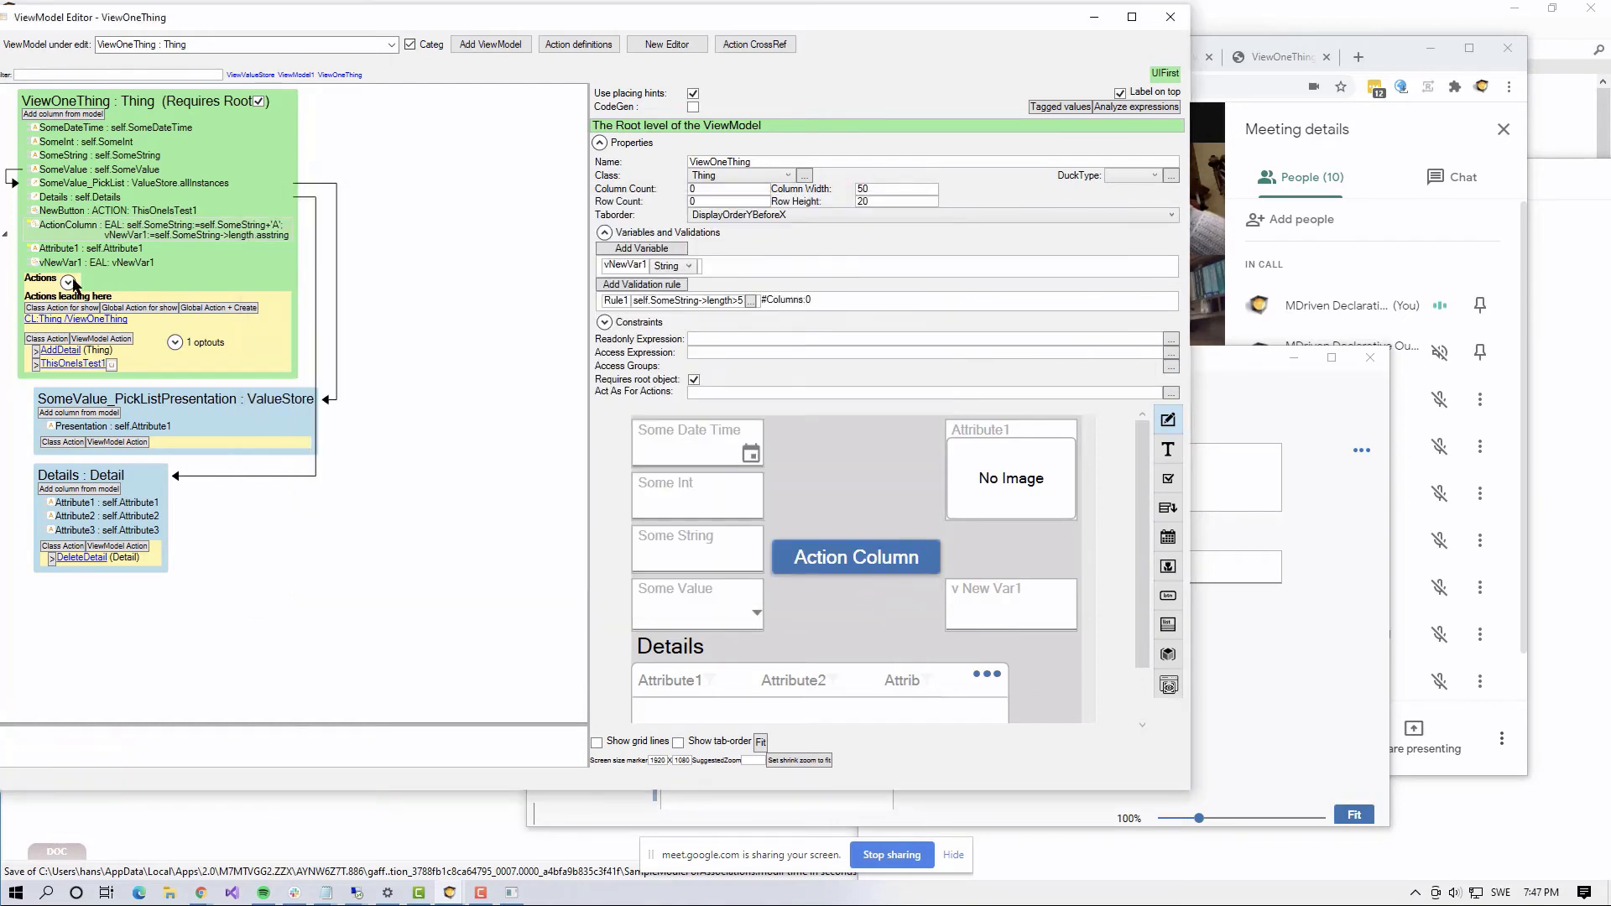
Step: Enter the text "This must be at least 5" beside the vNewVar1 variable
{"action": "left_click", "coordinate": [701, 265]}
{"action": "type", "text": "T"}
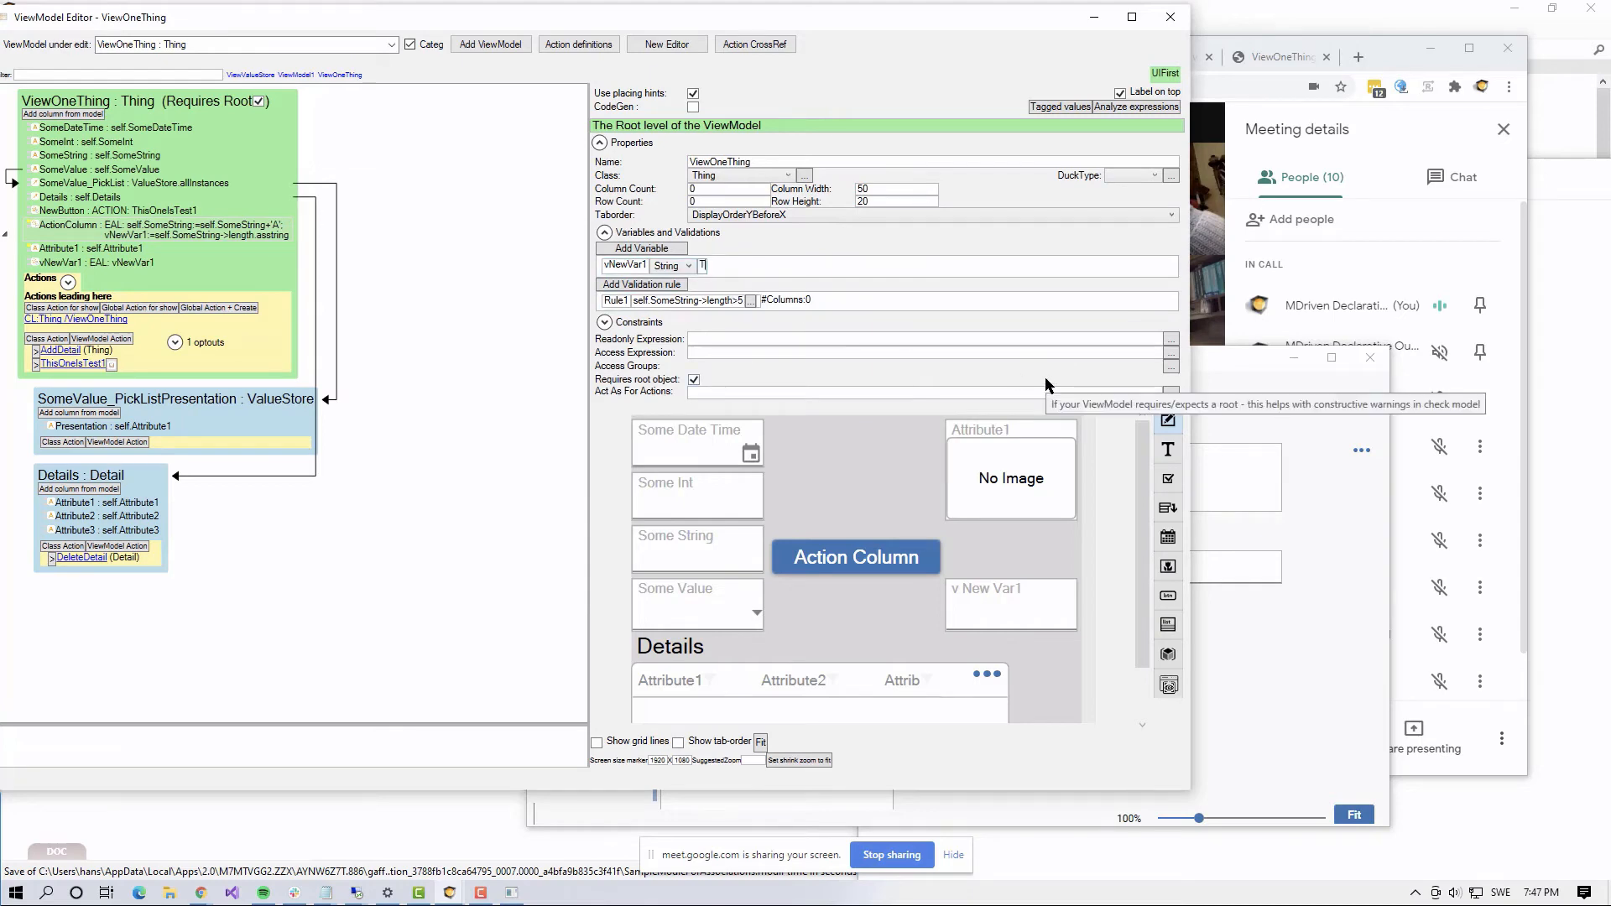
{"action": "type", "text": "his must"}
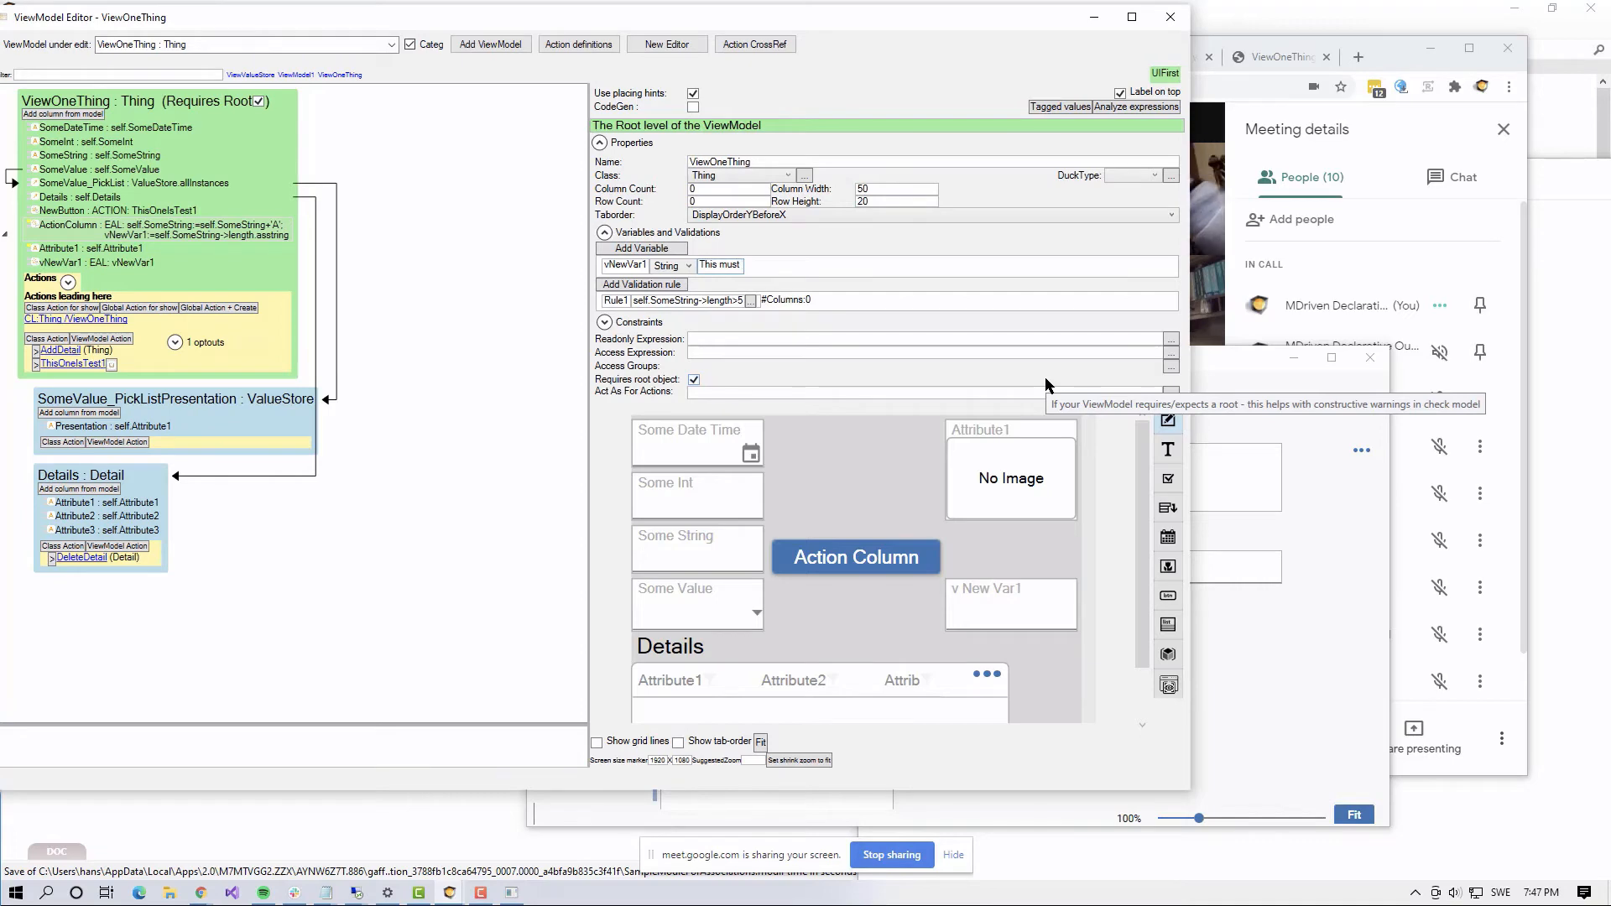
{"action": "type", "text": " be at lest"}
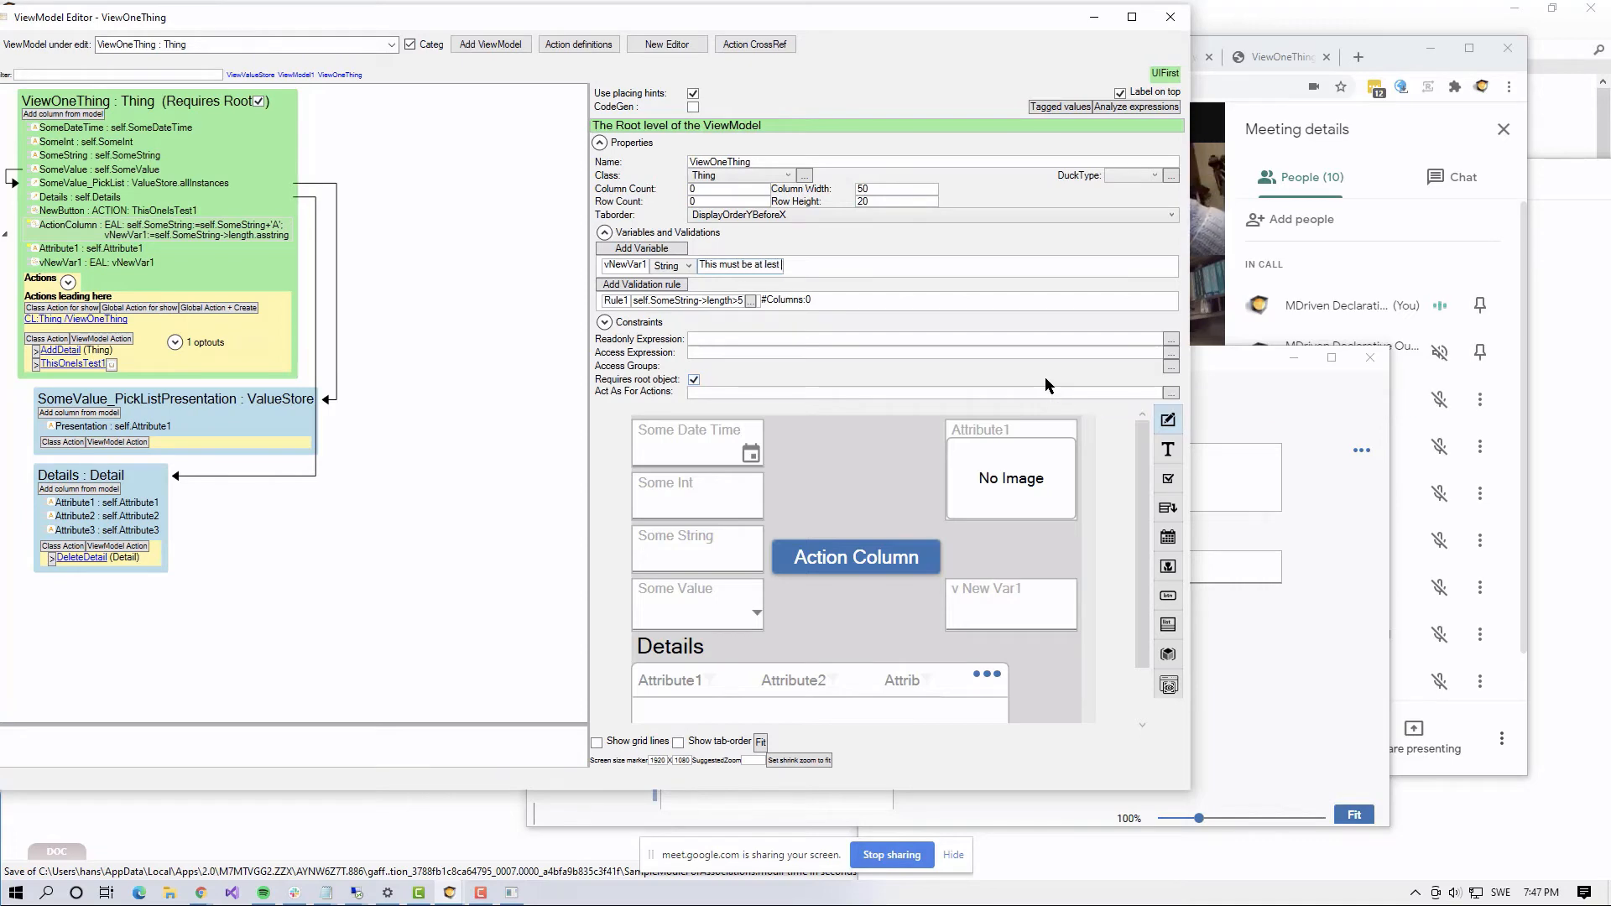
{"action": "key", "text": "BackSpace"}
{"action": "key", "text": "BackSpace"}
{"action": "type", "text": "ast 5"}
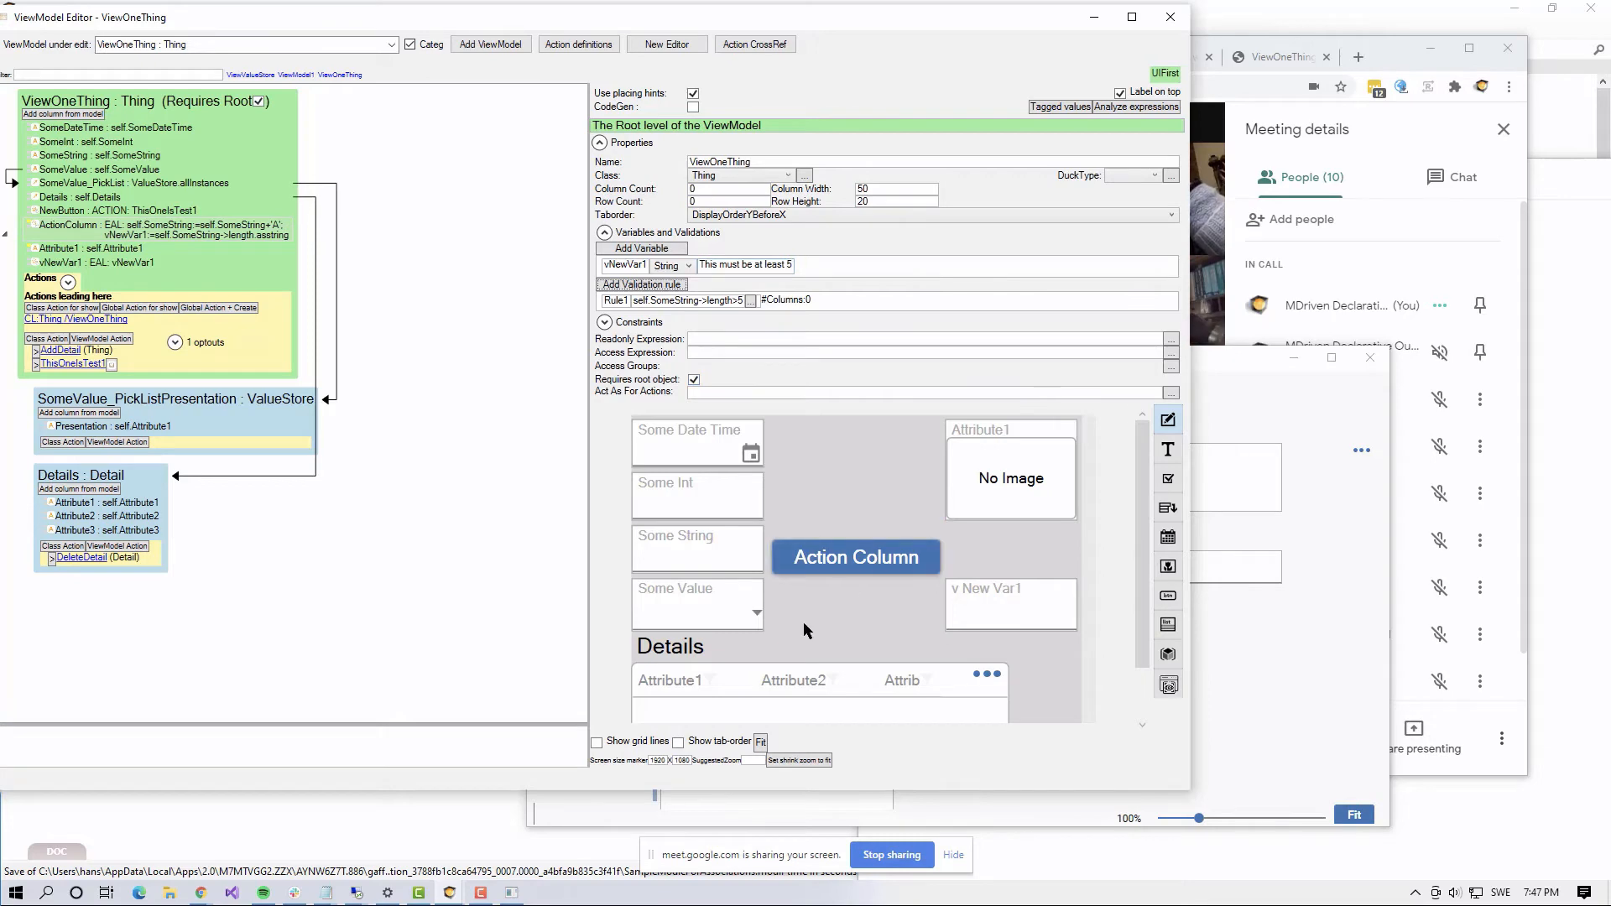
{"action": "left_click", "coordinate": [873, 562]}
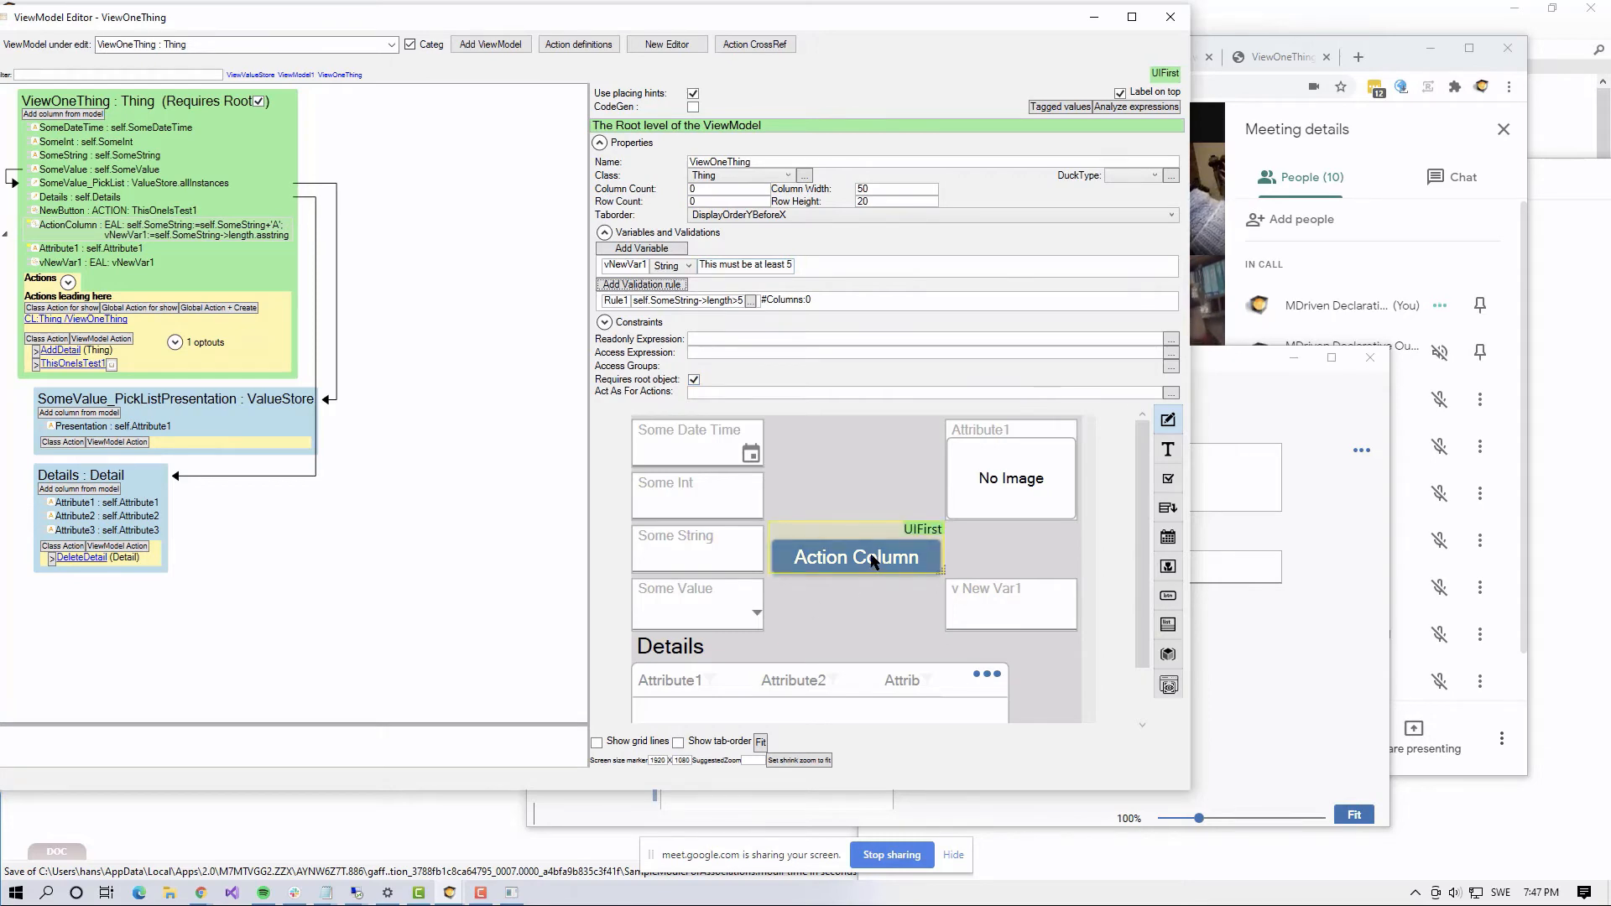
{"action": "left_click", "coordinate": [618, 266]}
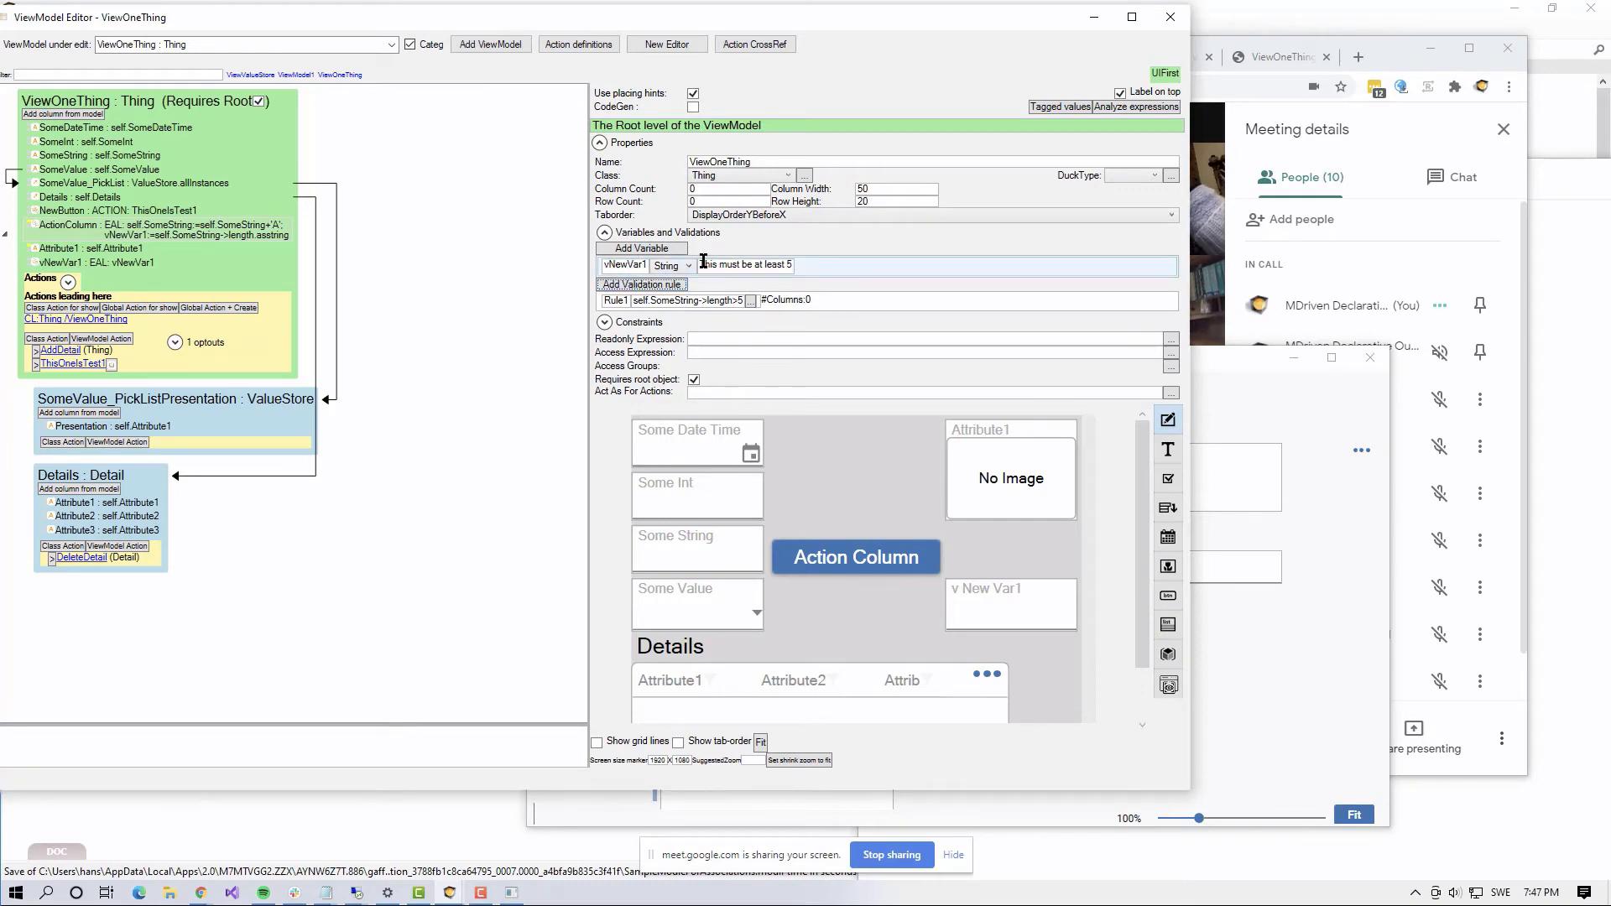
Step: Move the text "This must be at least 5" from the vNewVar1 variable to Rule1 as its validation message
{"action": "left_click_drag", "start_coordinate": [702, 264], "coordinate": [817, 266]}
{"action": "key", "text": "ctrl+c"}
{"action": "left_click", "coordinate": [926, 301]}
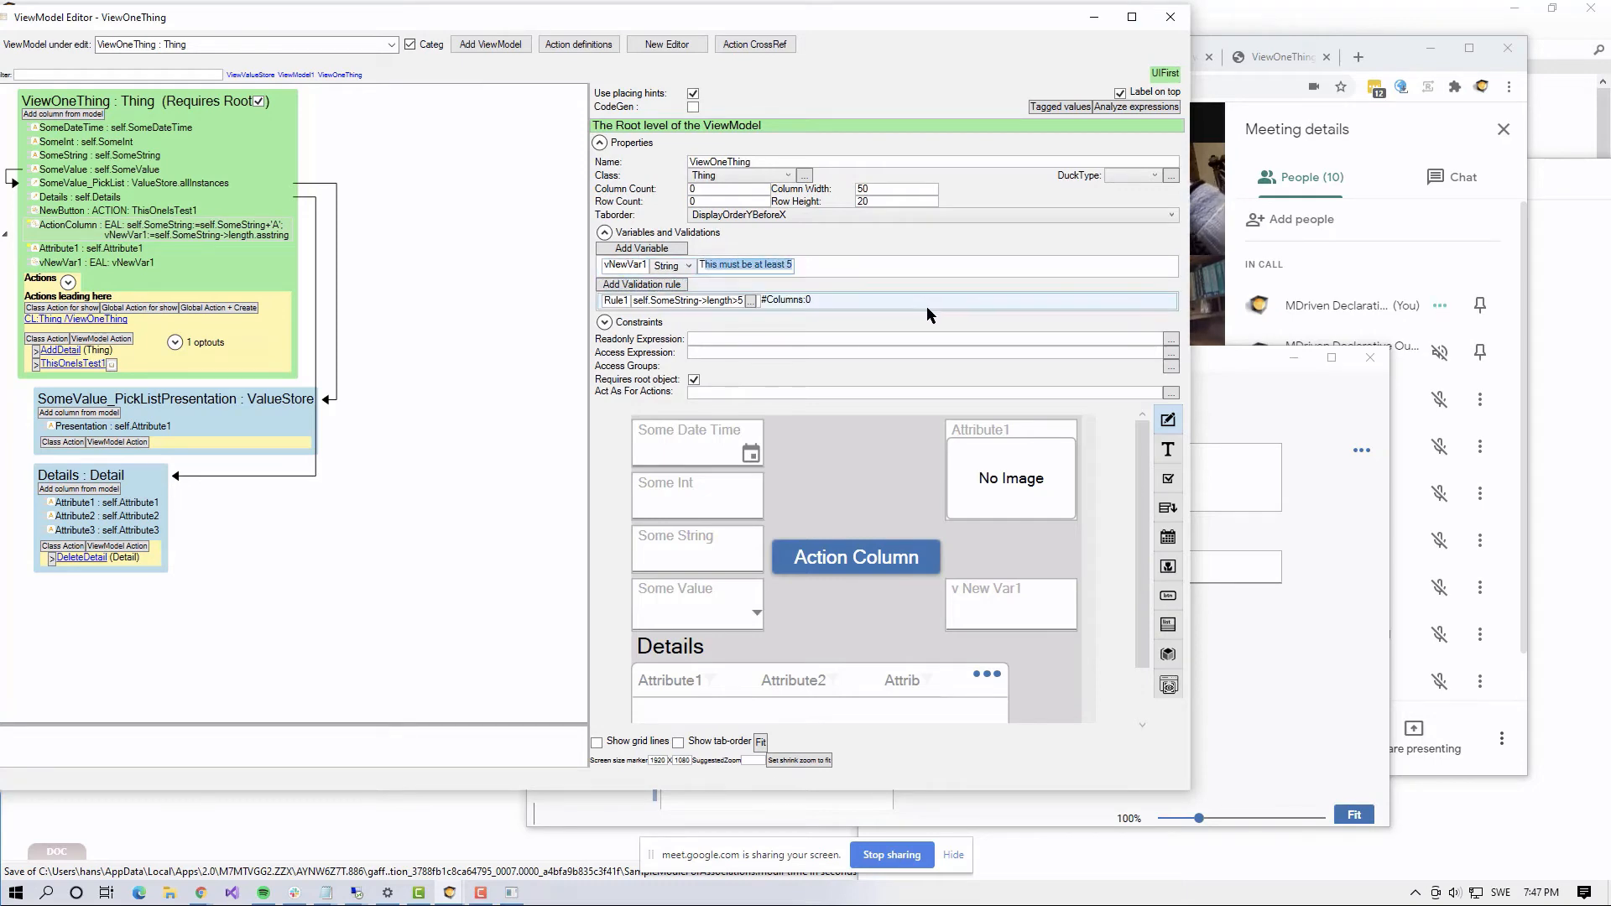
{"action": "key", "text": "Delete"}
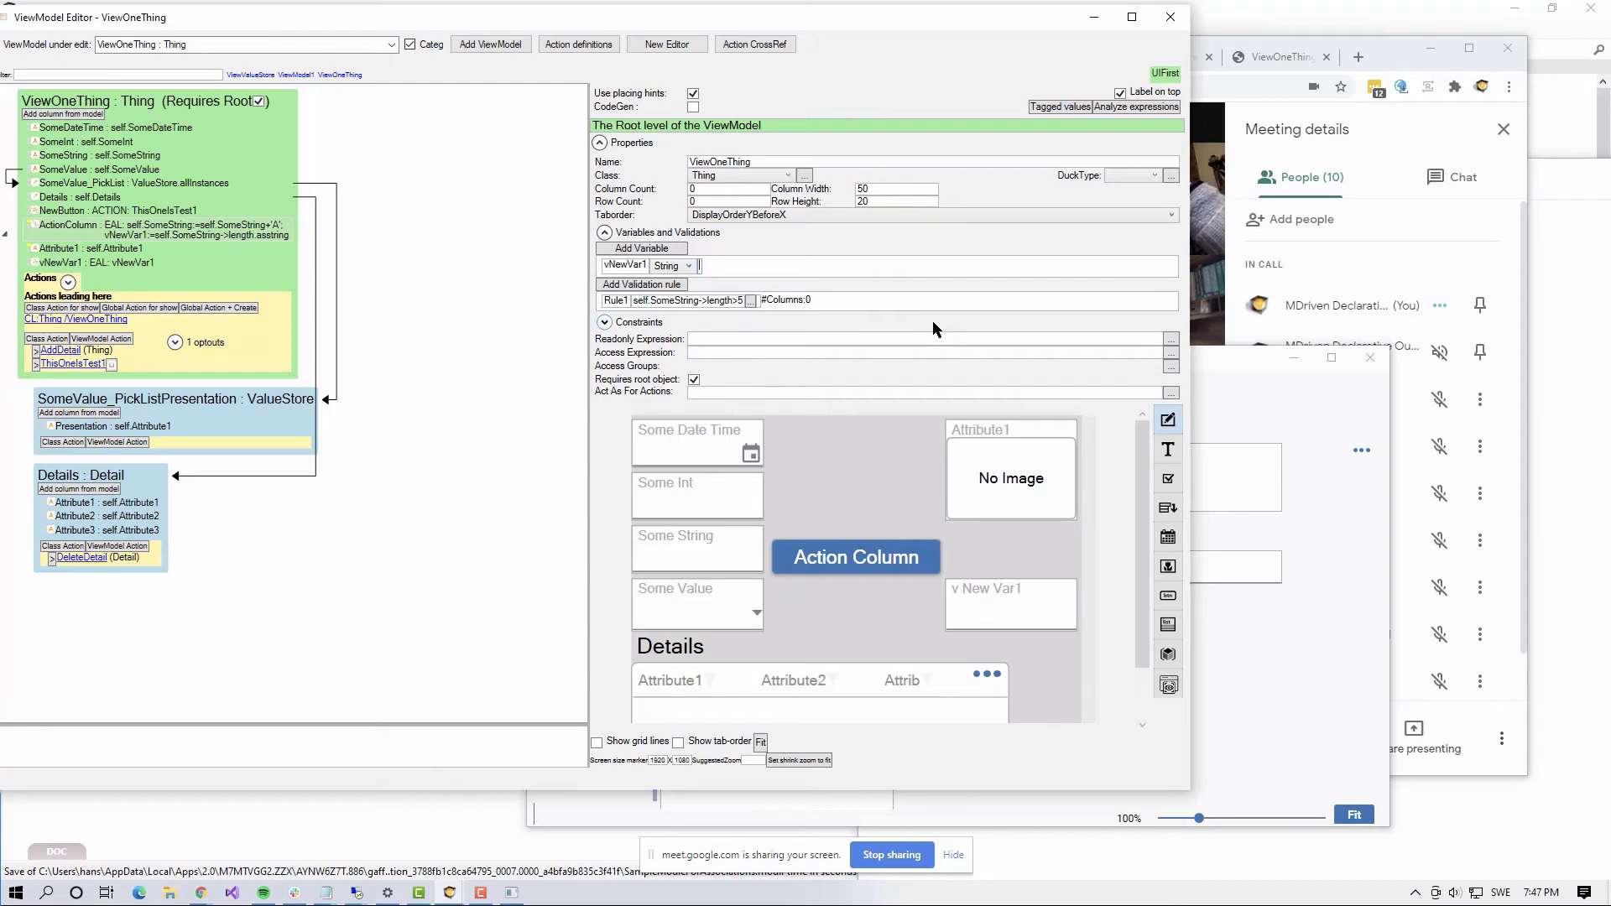
{"action": "key", "text": "Tab"}
{"action": "left_click", "coordinate": [761, 300]}
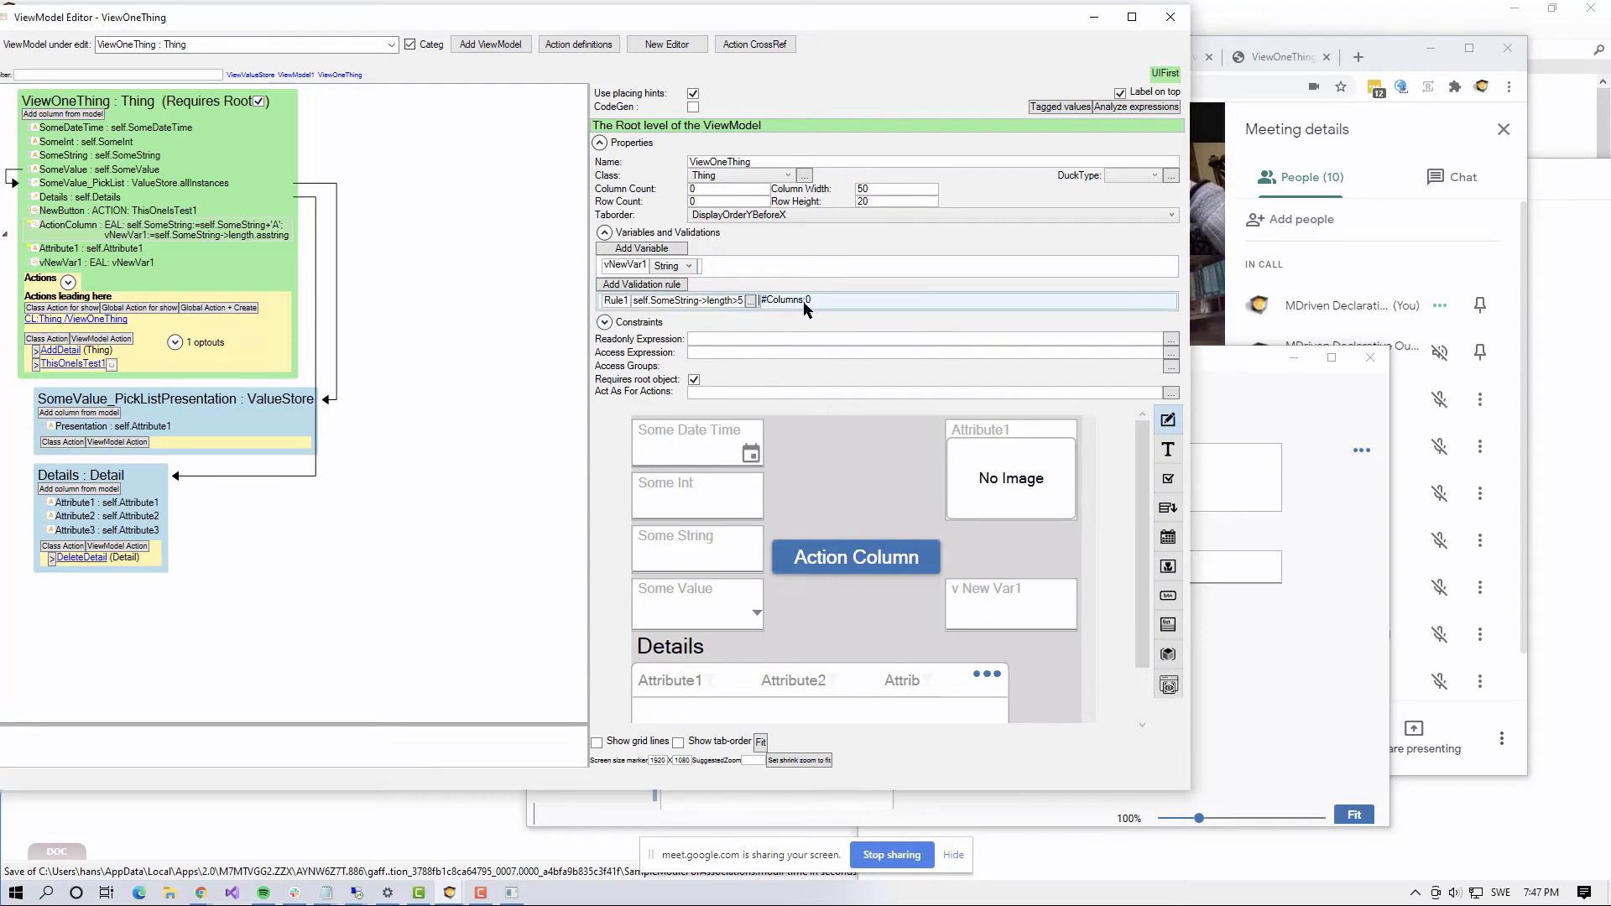
{"action": "key", "text": "ctrl+v"}
{"action": "key", "text": "Tab"}
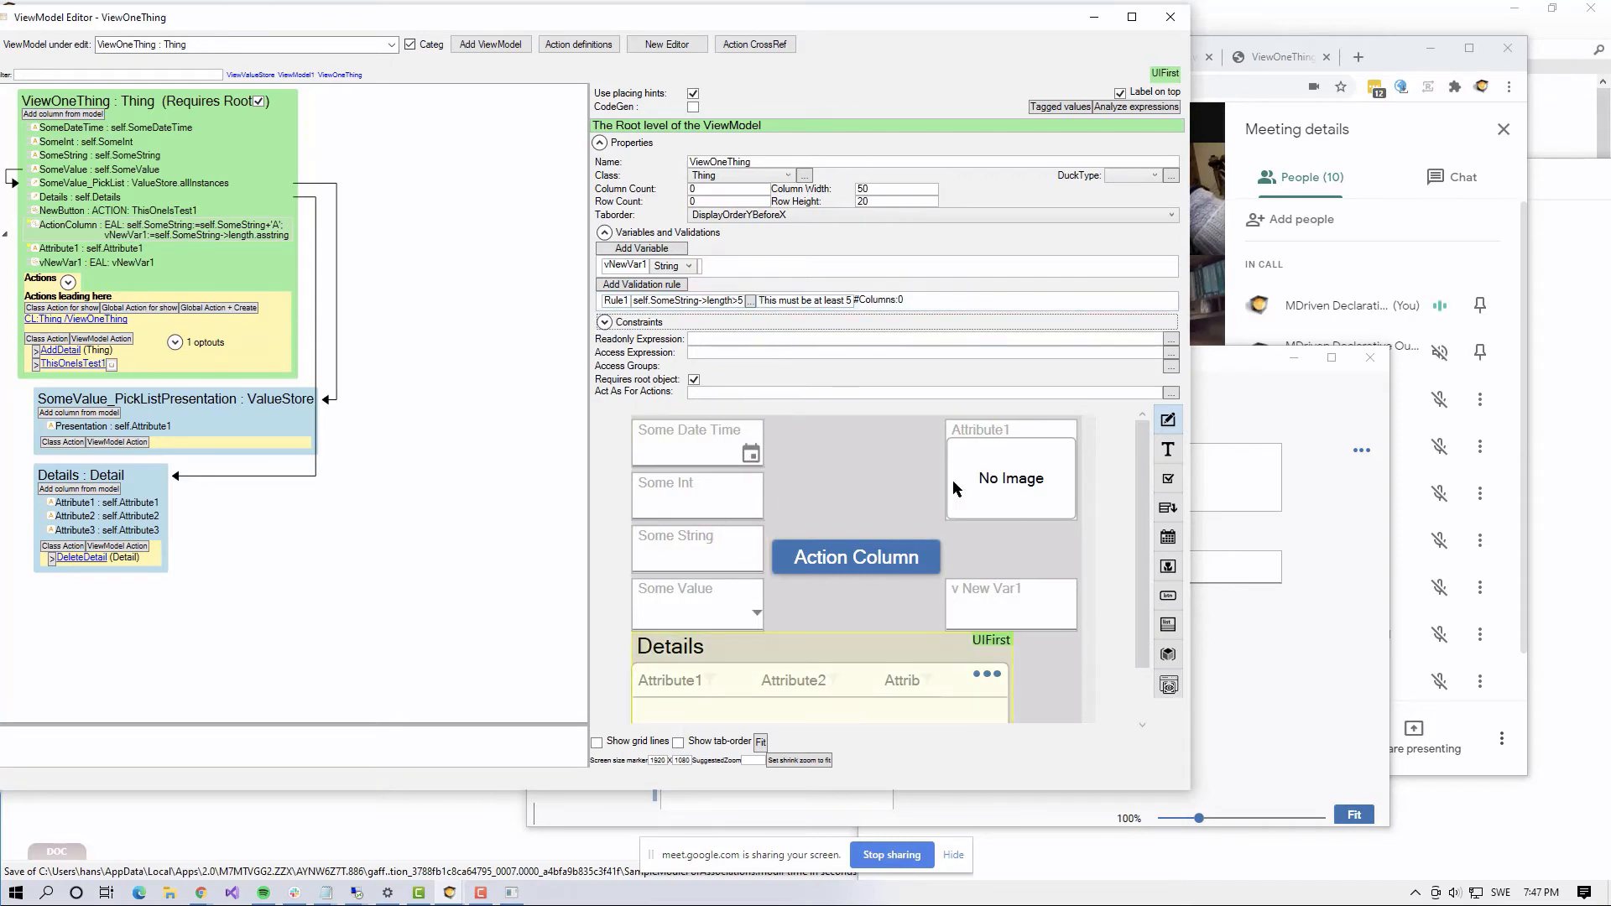
Step: Attach validation rule Rule1 to the SomeString column and check that the rule is assigned there
{"action": "left_click", "coordinate": [707, 546]}
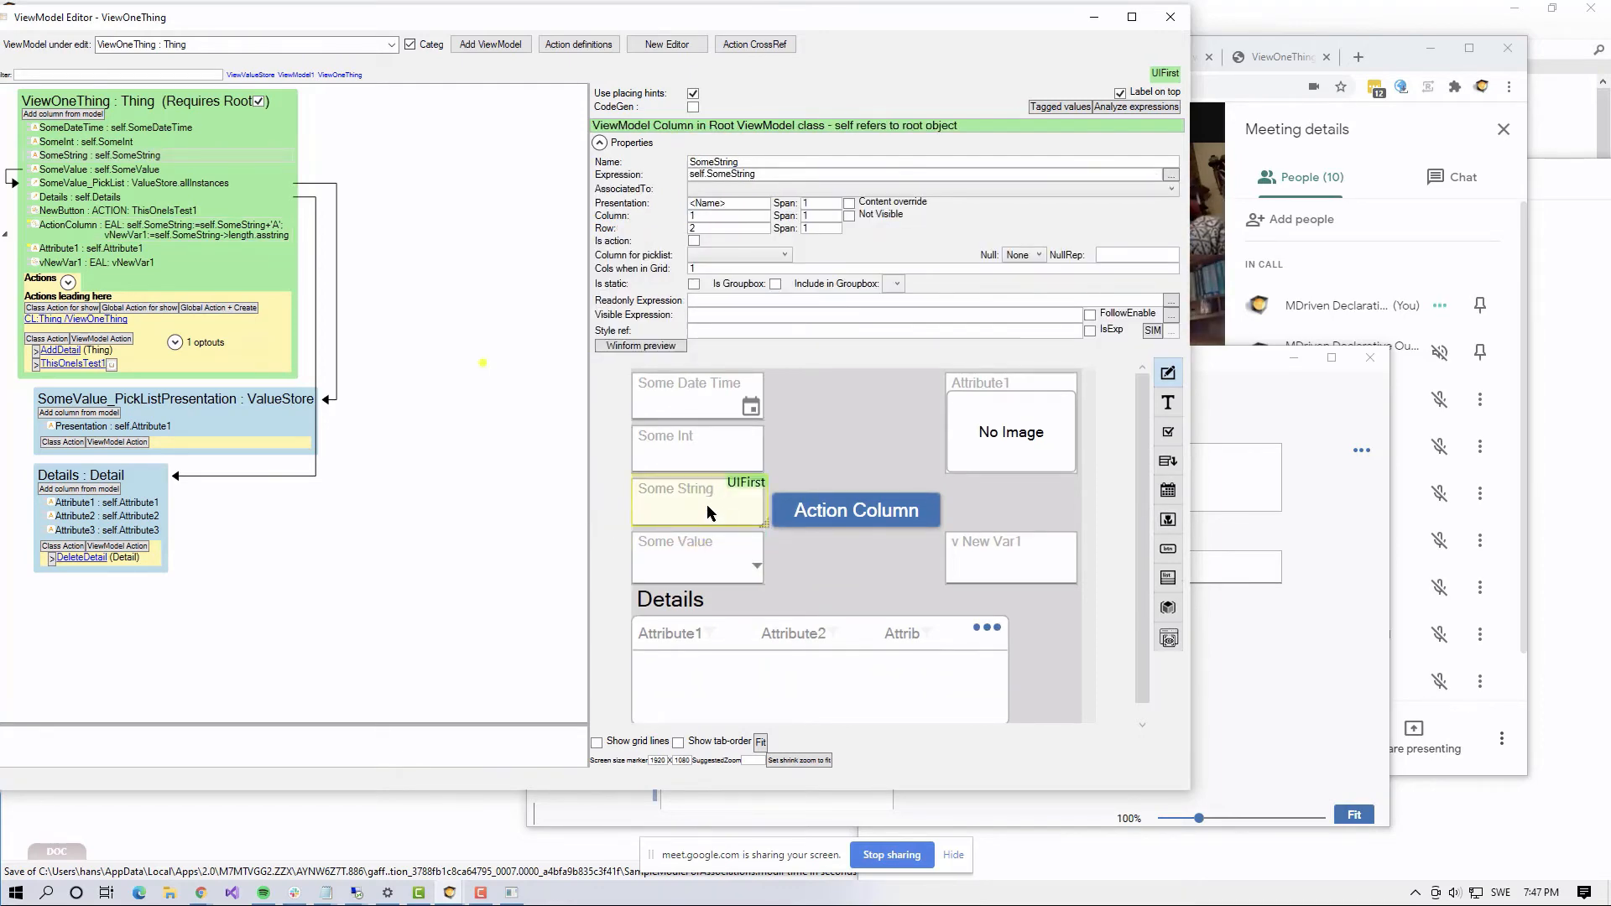
{"action": "left_click", "coordinate": [78, 159]}
{"action": "right_click", "coordinate": [88, 155]}
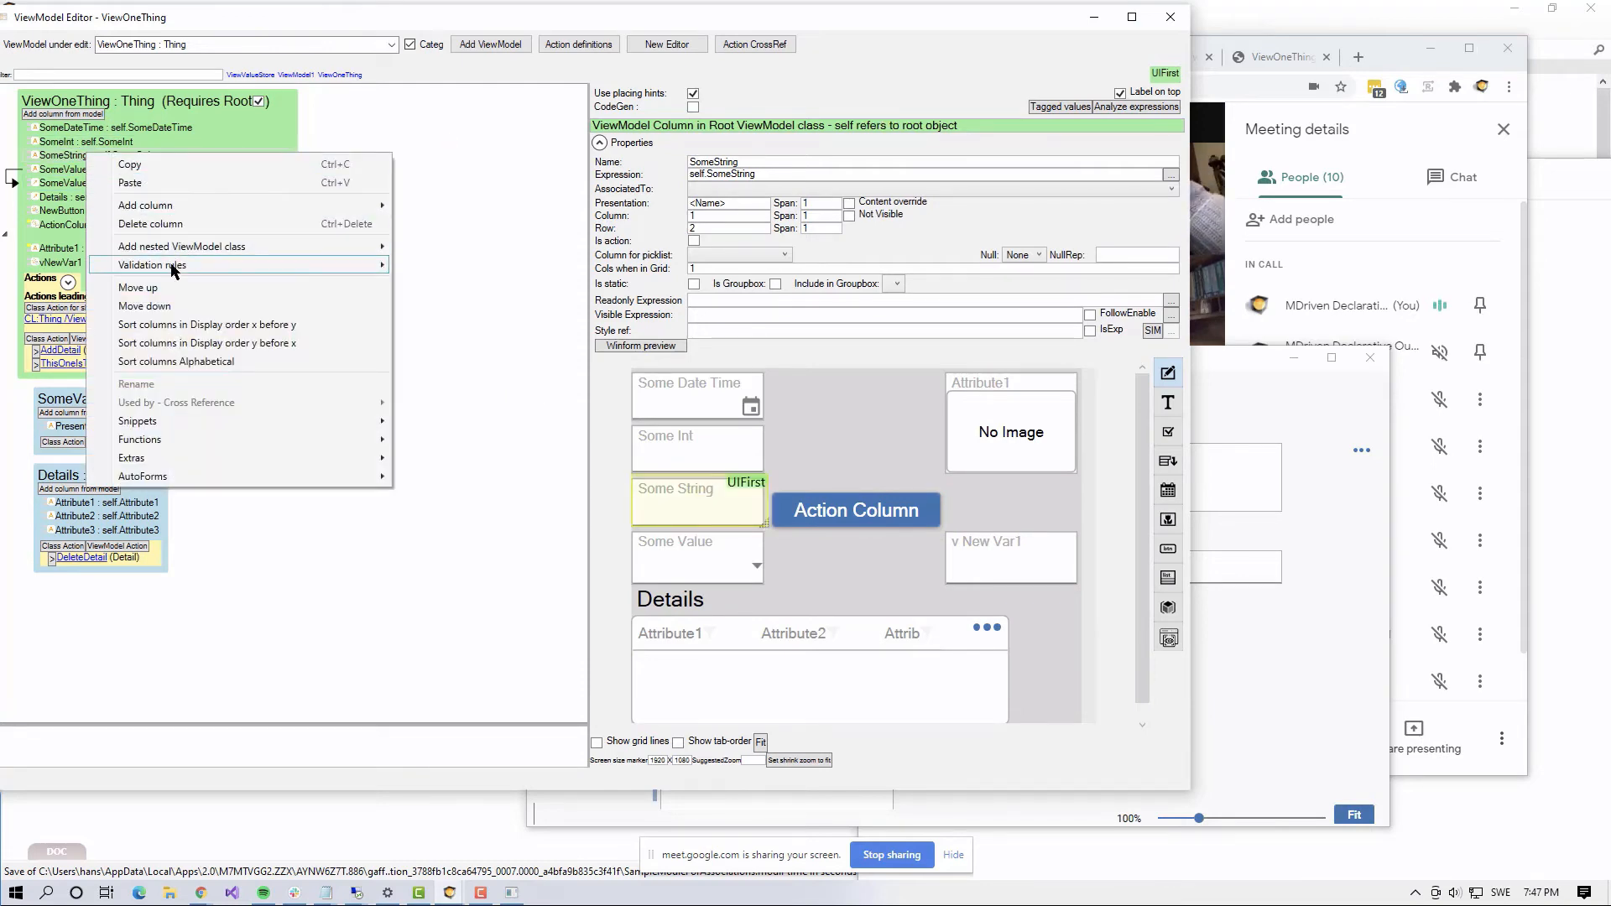
{"action": "mouse_move", "coordinate": [178, 266]}
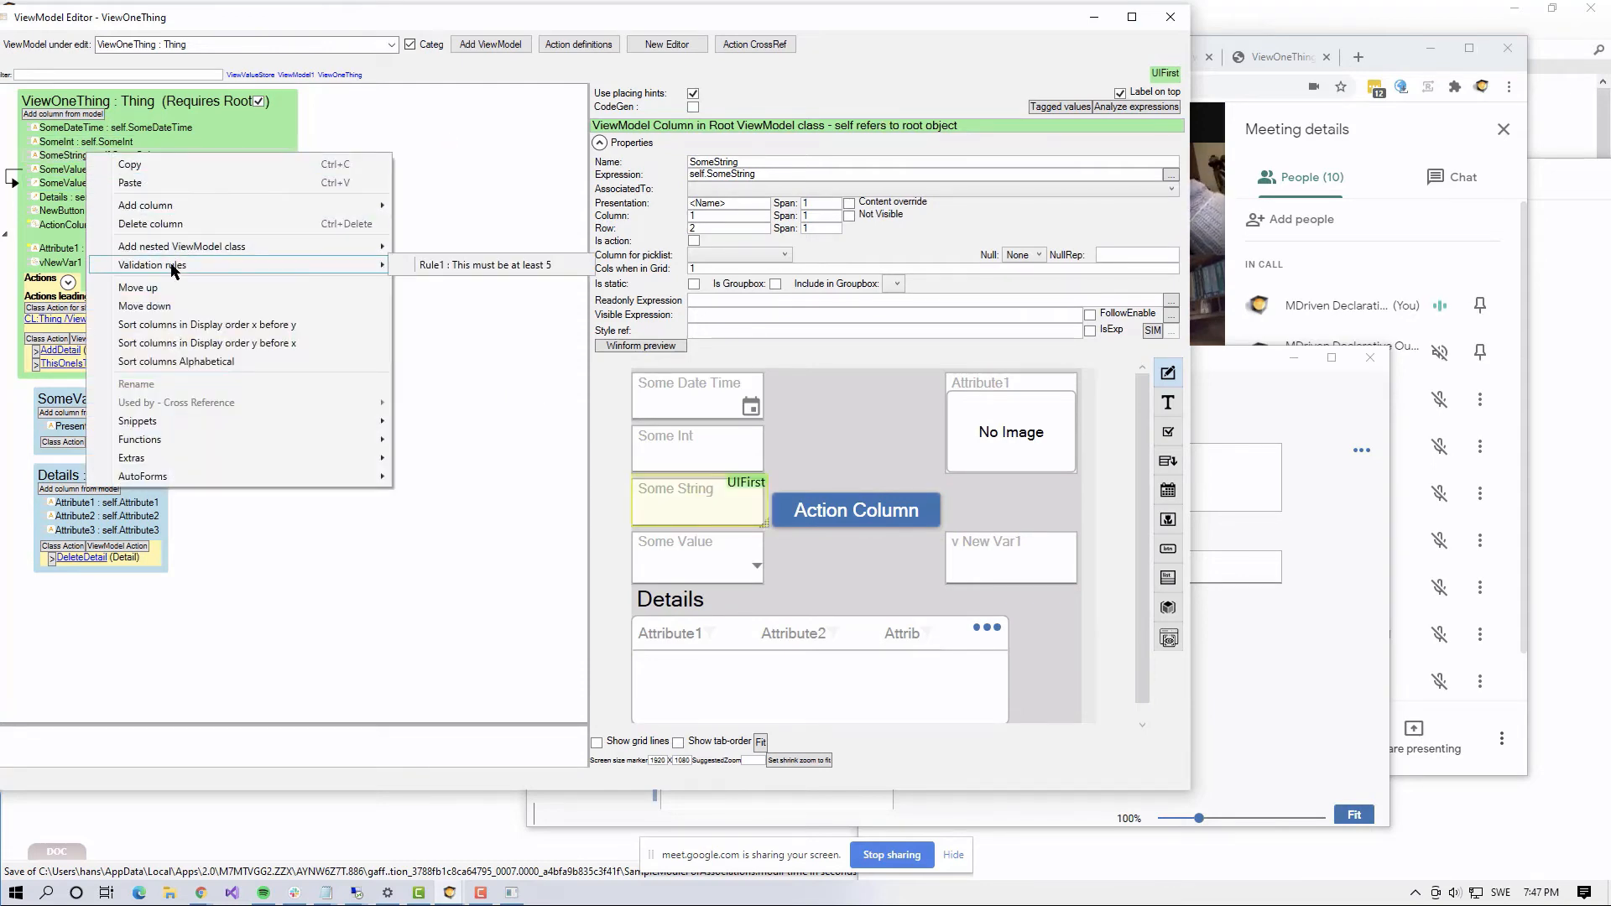
{"action": "left_click", "coordinate": [500, 265]}
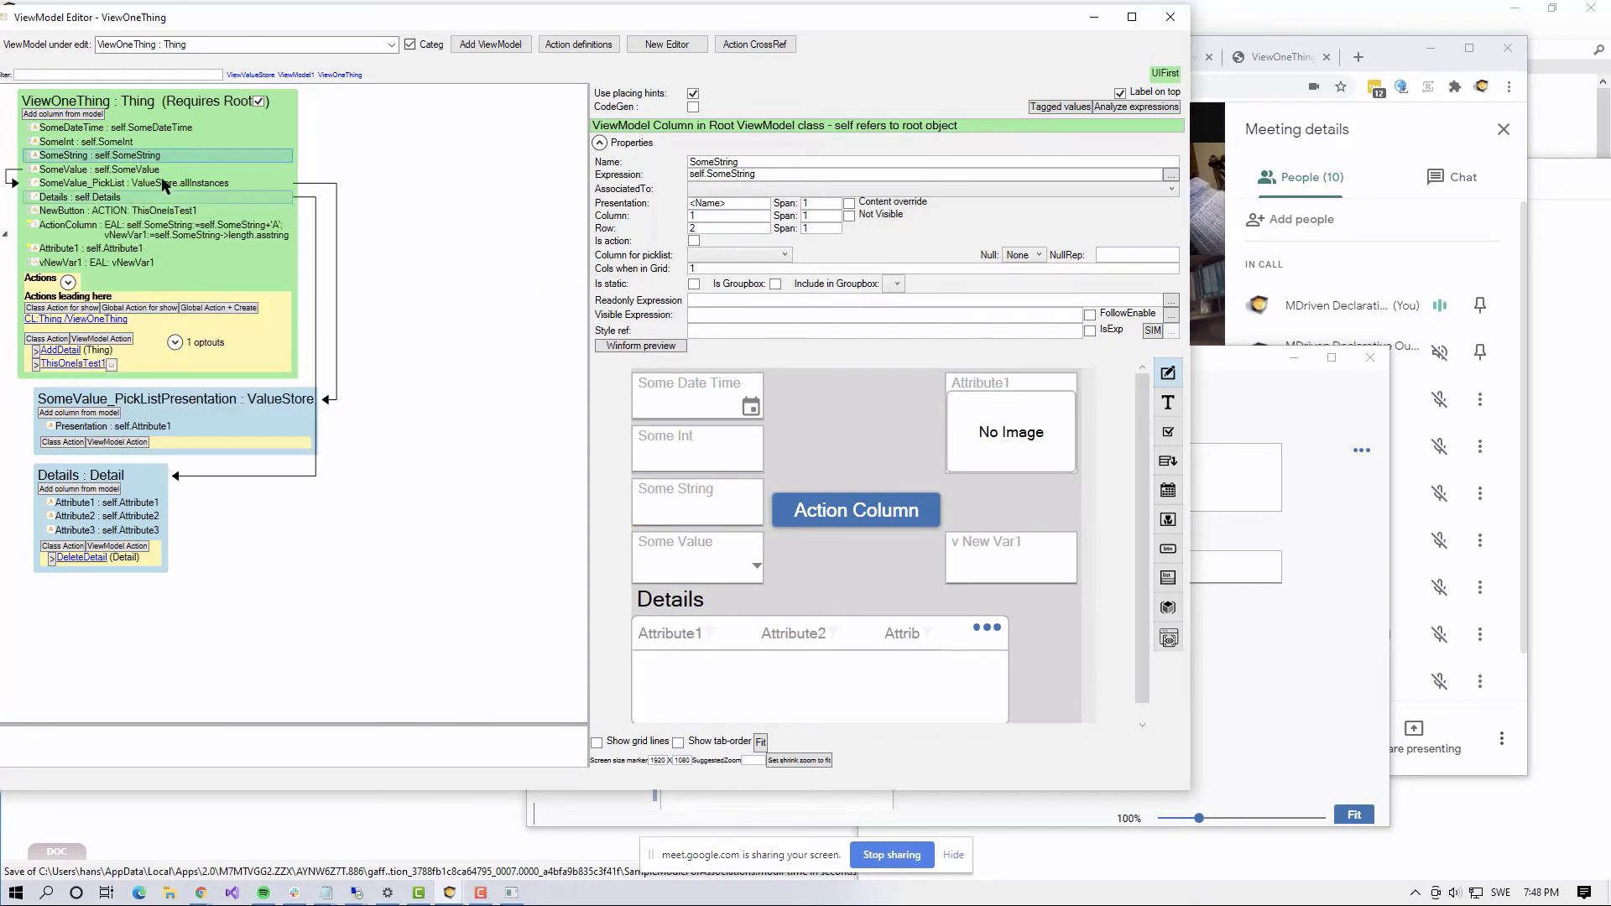
{"action": "right_click", "coordinate": [149, 156]}
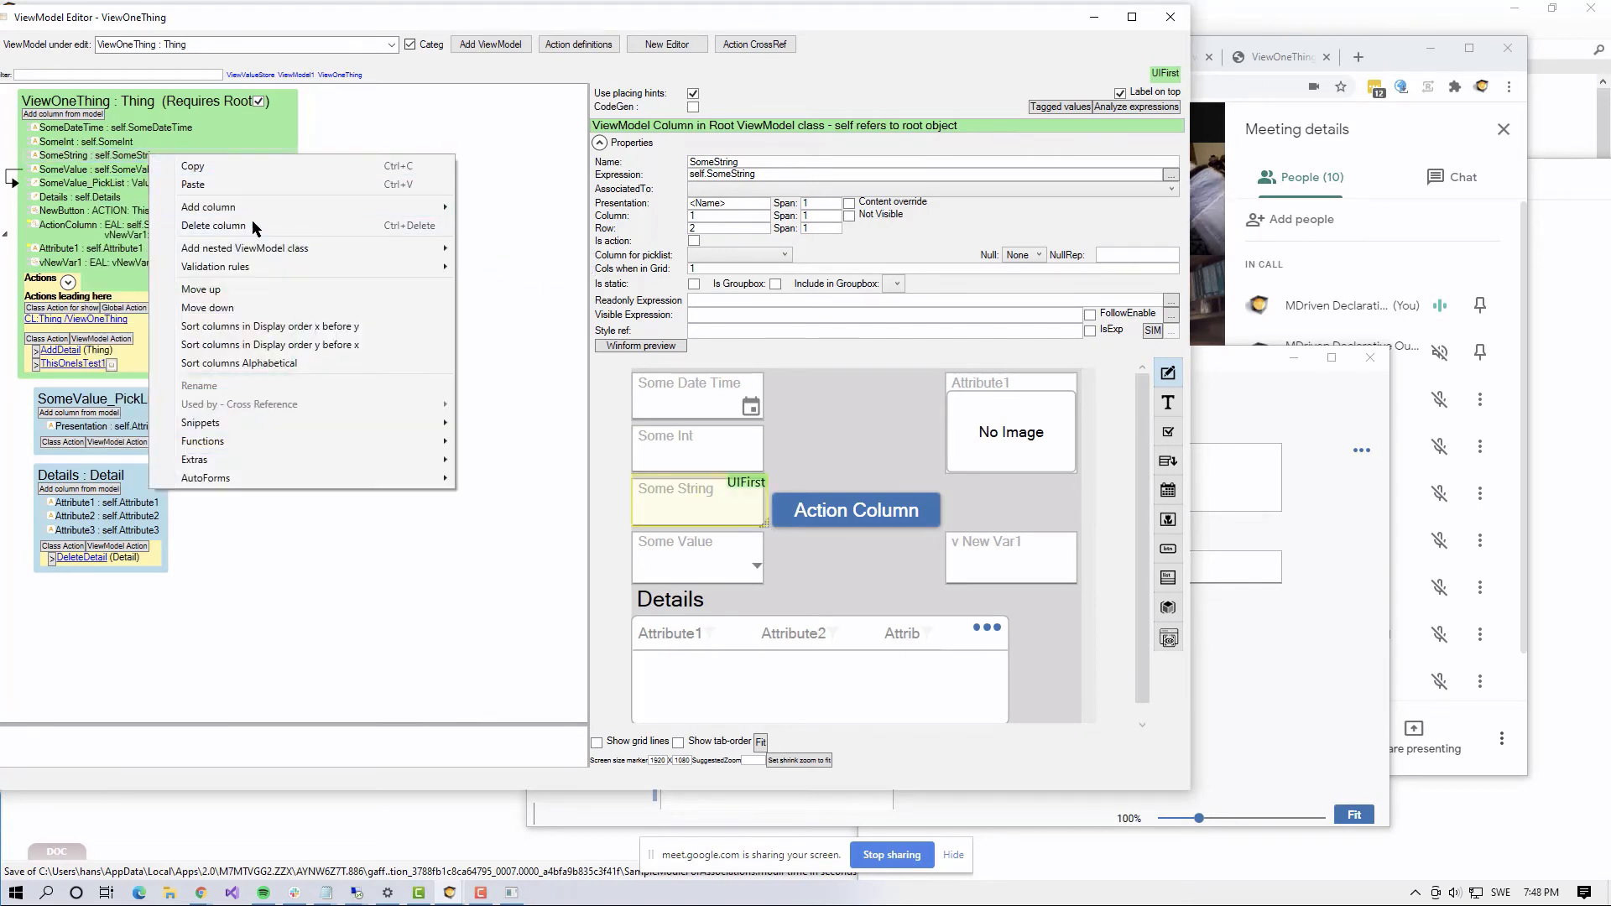
{"action": "mouse_move", "coordinate": [275, 262]}
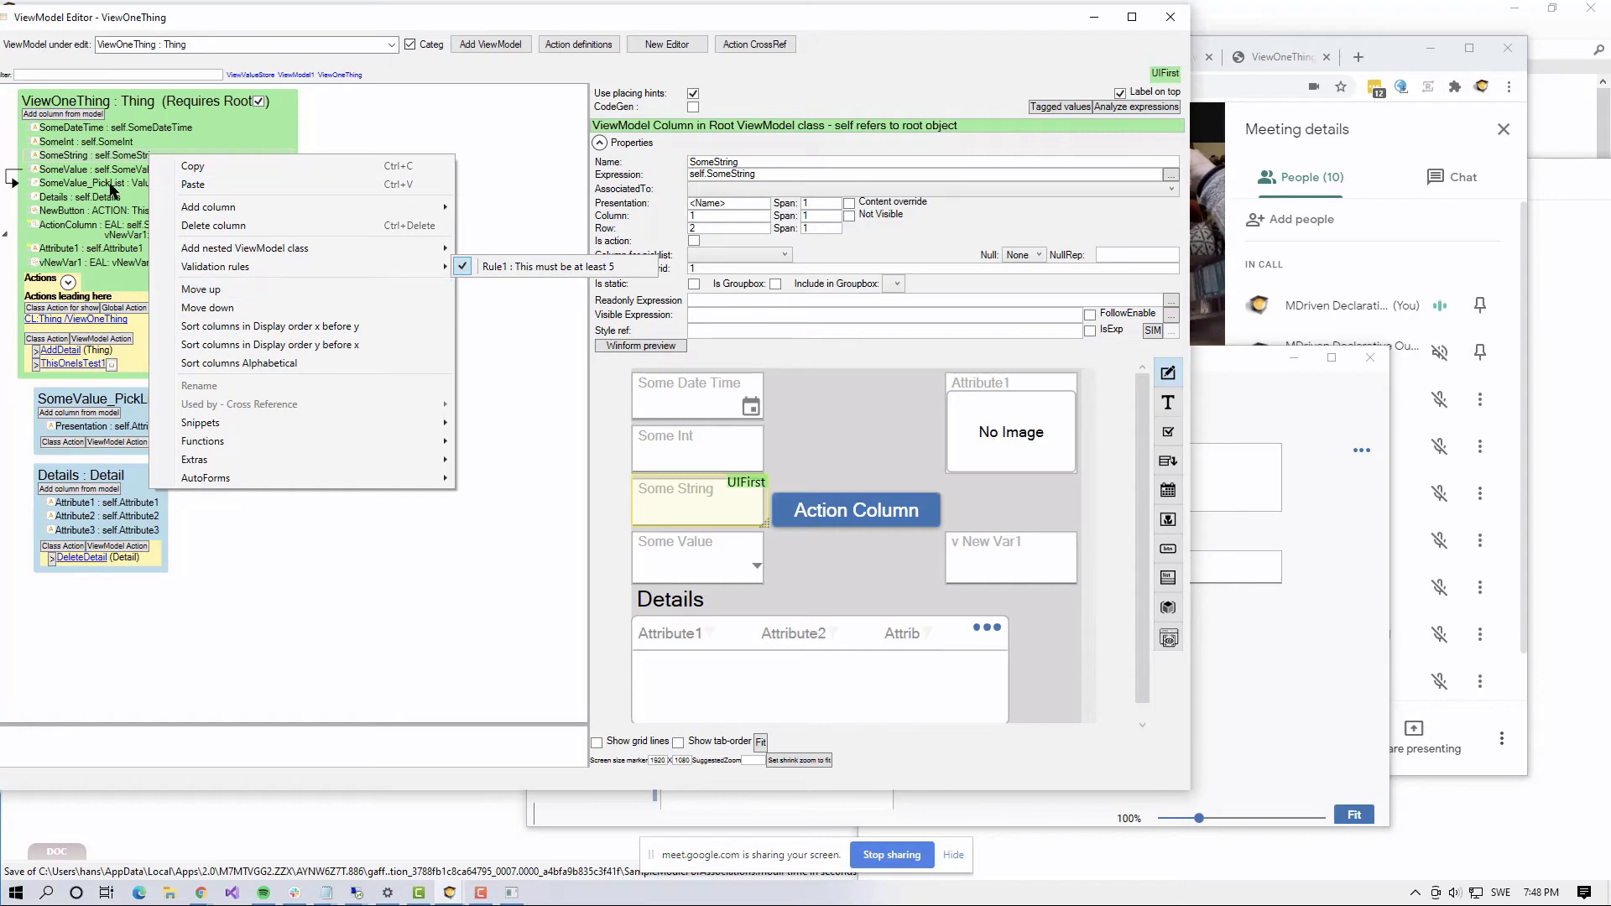
{"action": "left_click", "coordinate": [832, 446]}
Step: Switch to WECPOF, refresh the model and shorten Some String to dAAA to test the validation rule
{"action": "left_click", "coordinate": [1292, 456]}
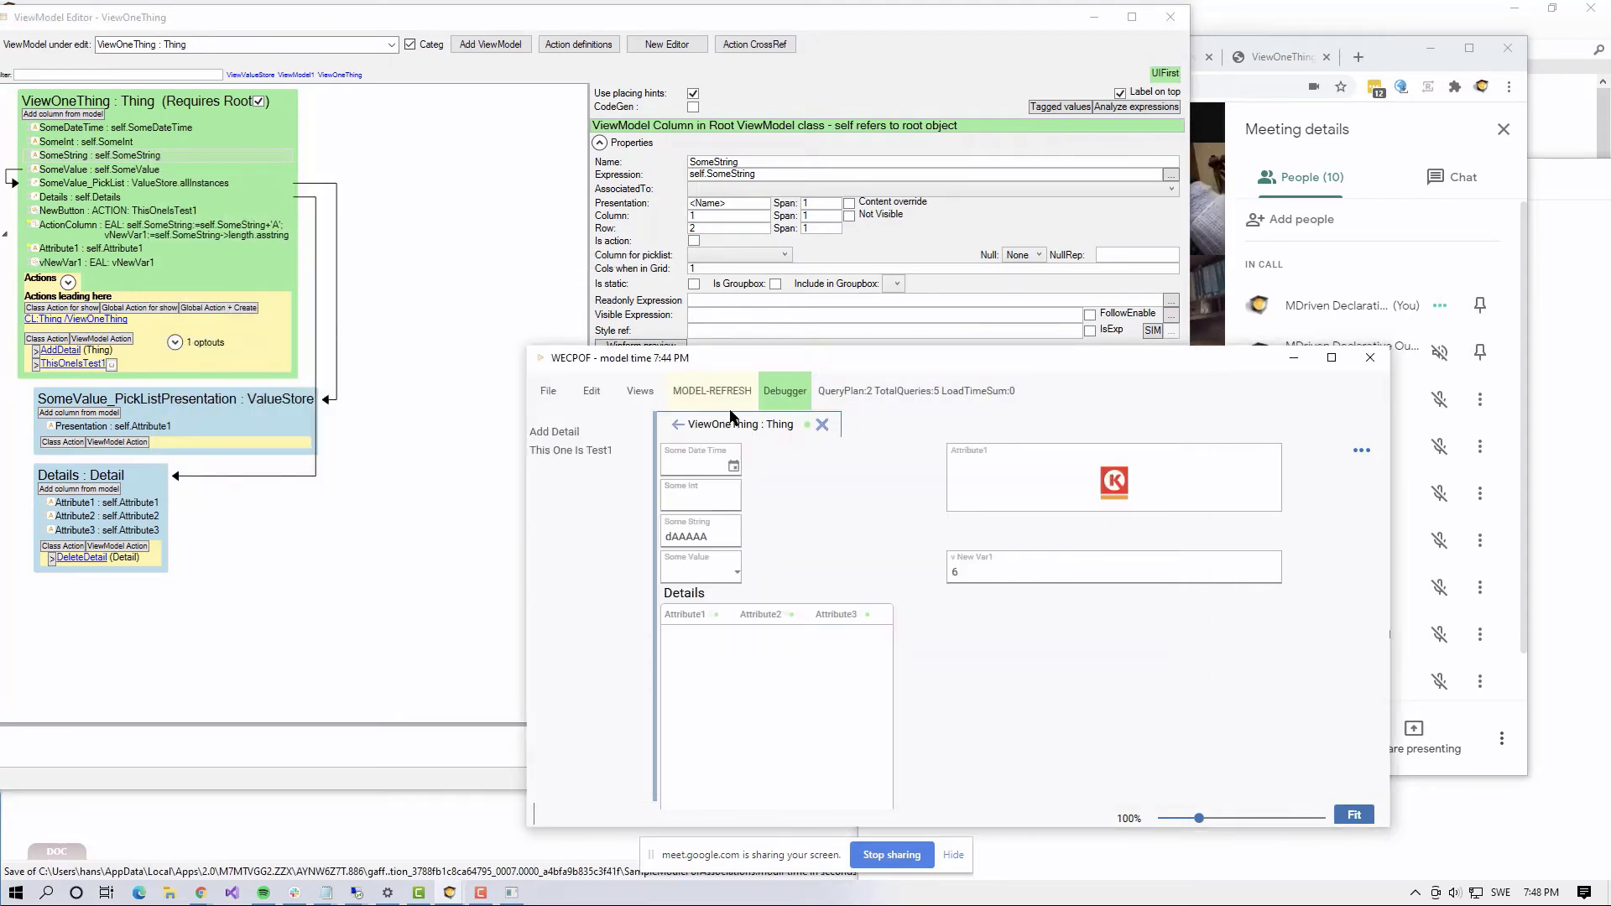
{"action": "left_click", "coordinate": [712, 391]}
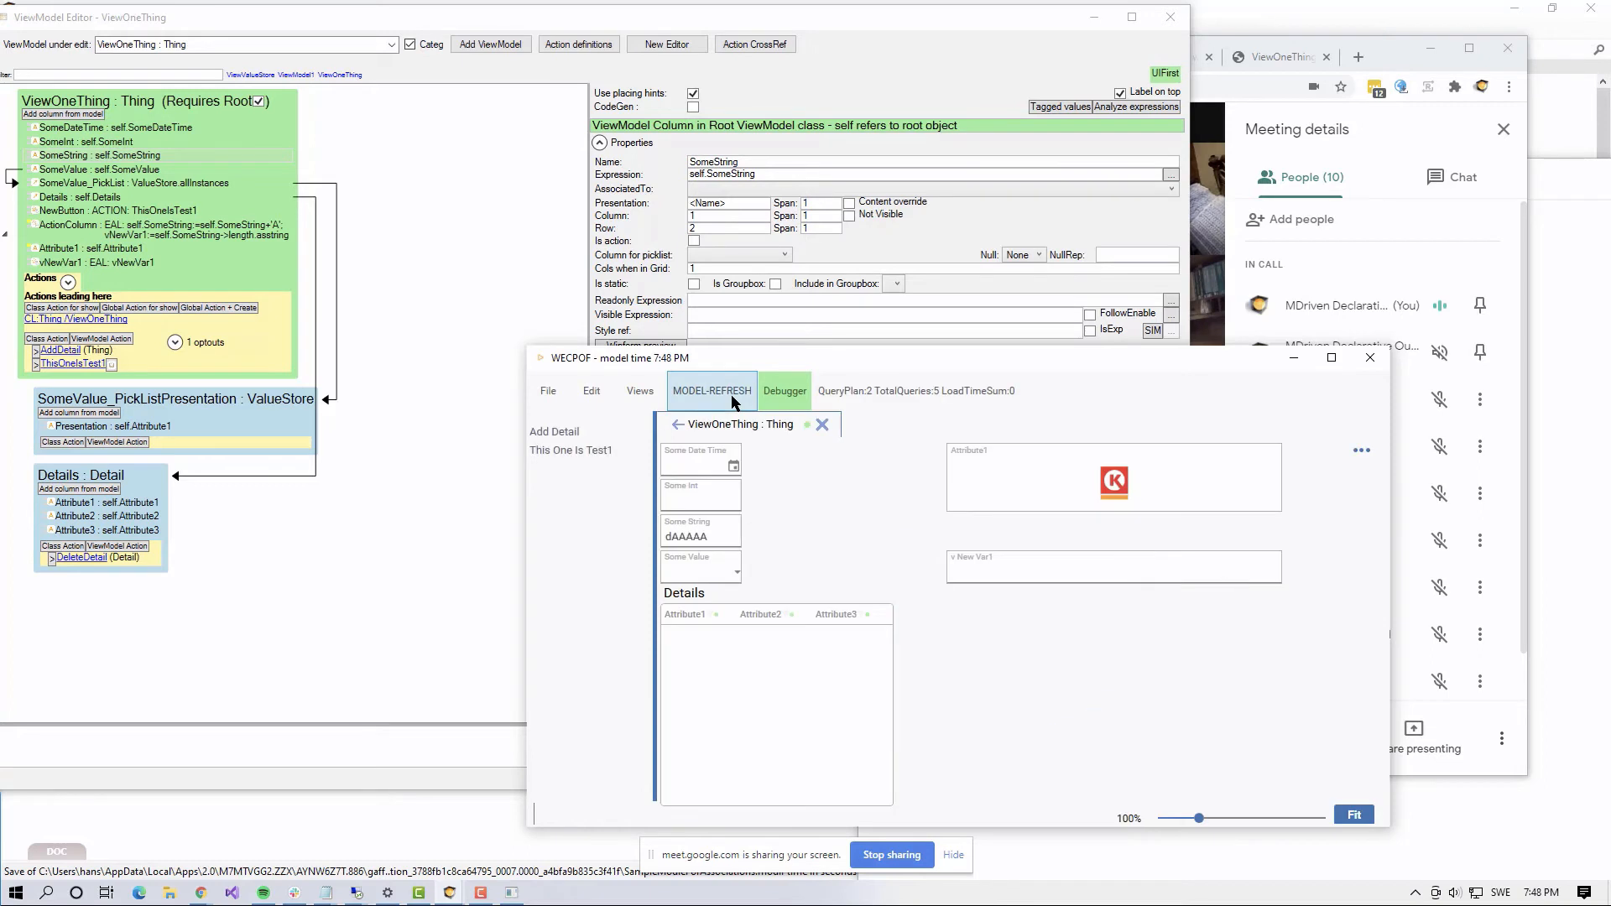
{"action": "left_click", "coordinate": [699, 535]}
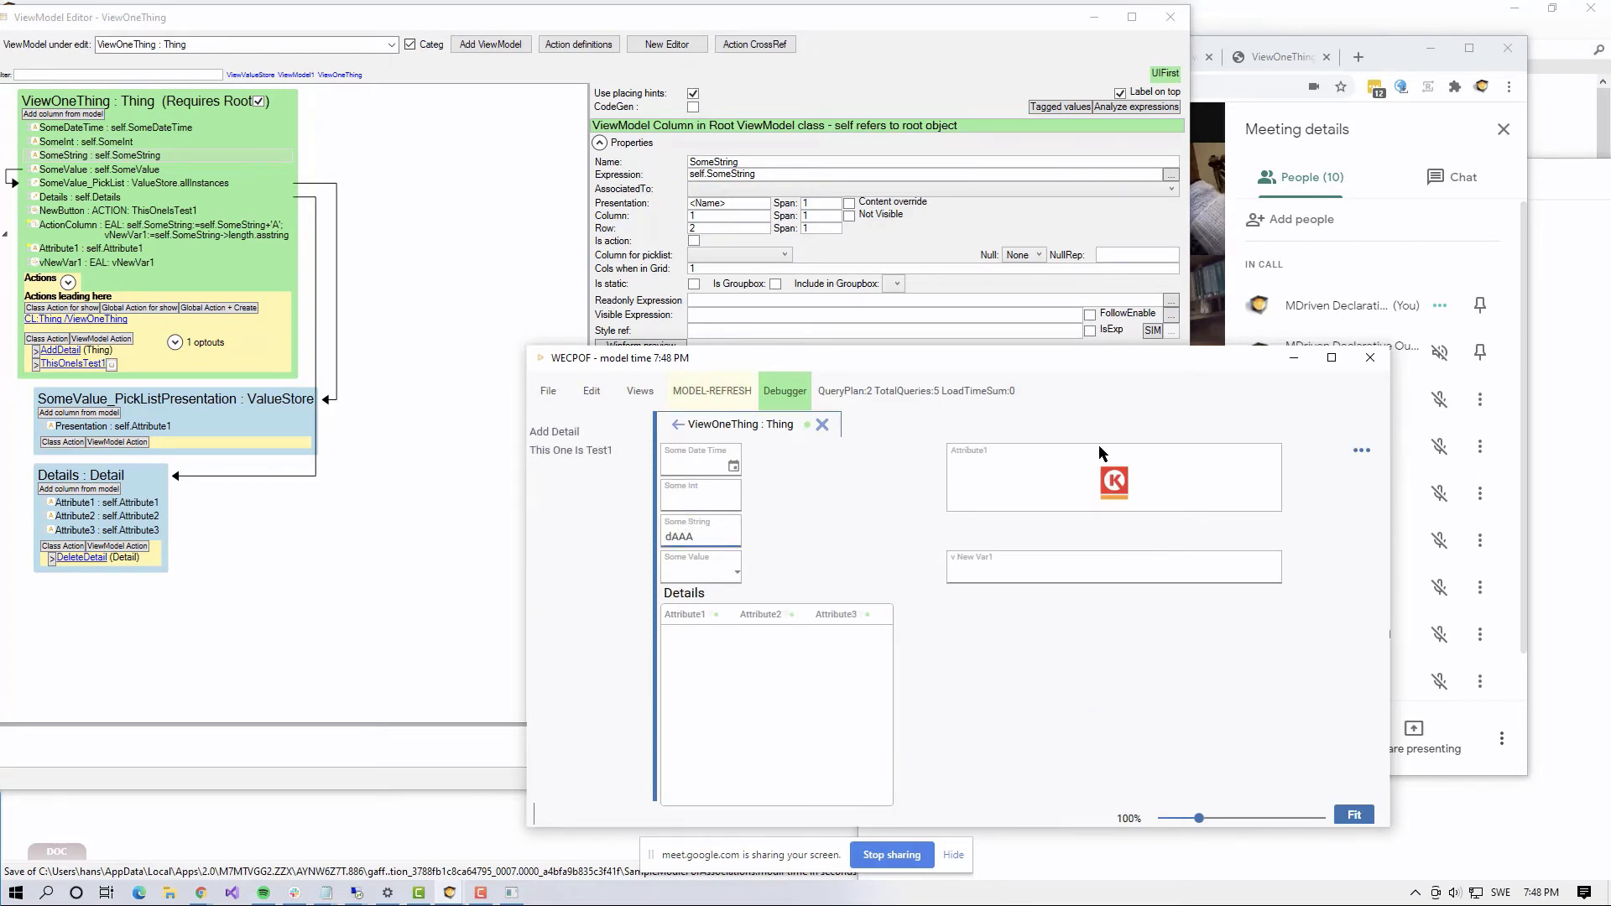
{"action": "key", "text": "Tab"}
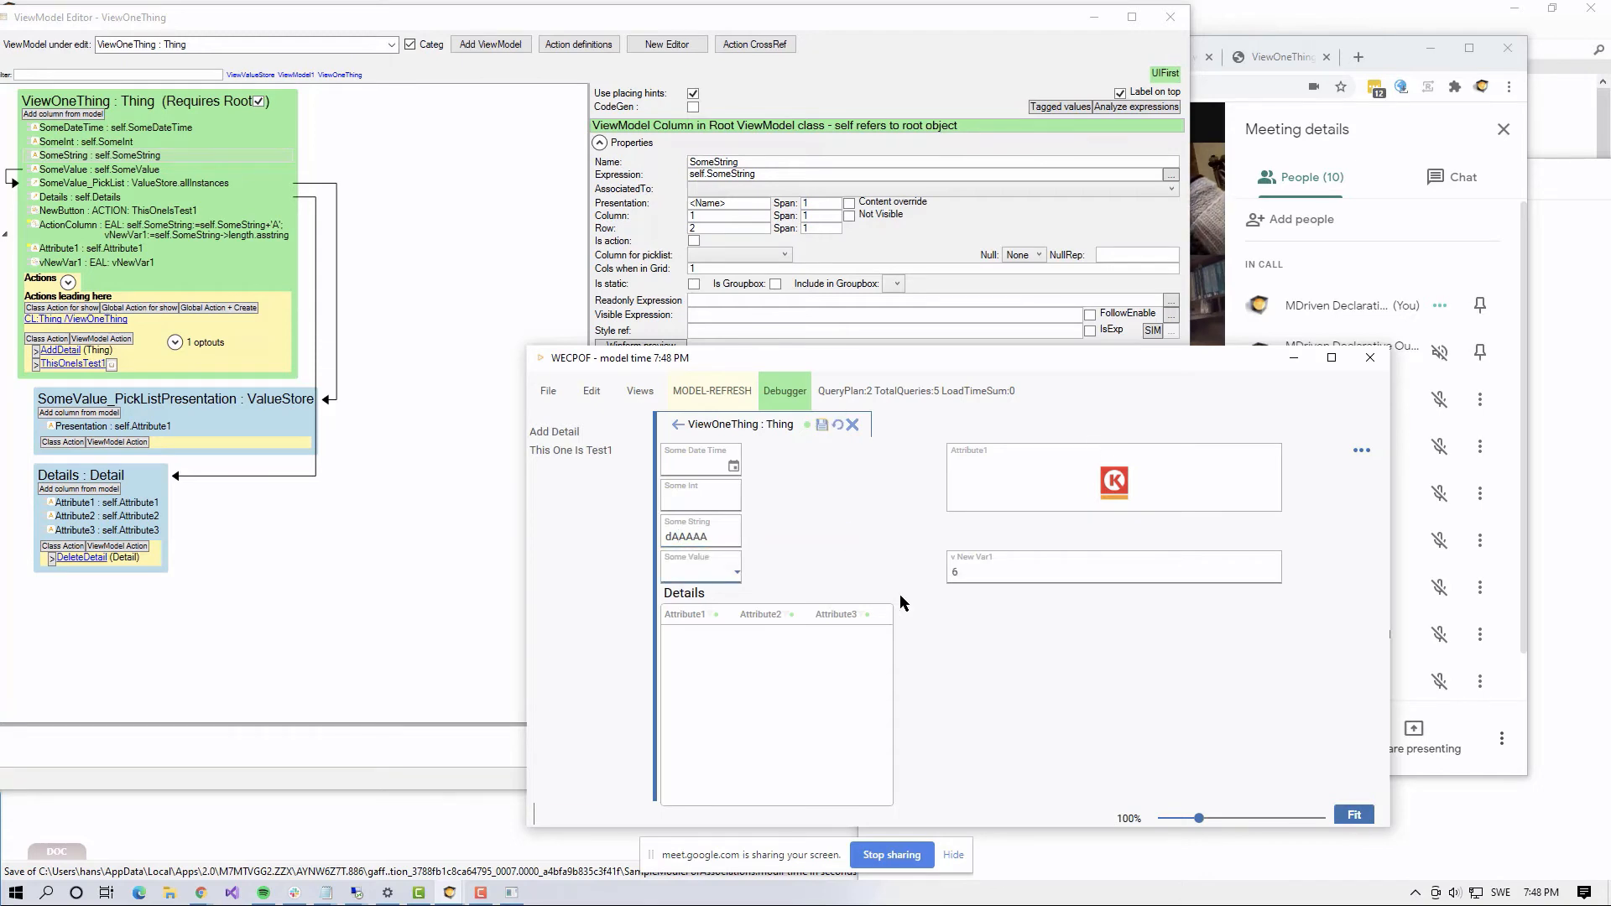
Step: Return to the ViewModel Editor and set ActionColumn's interval to -1
{"action": "key", "text": "alt+Tab"}
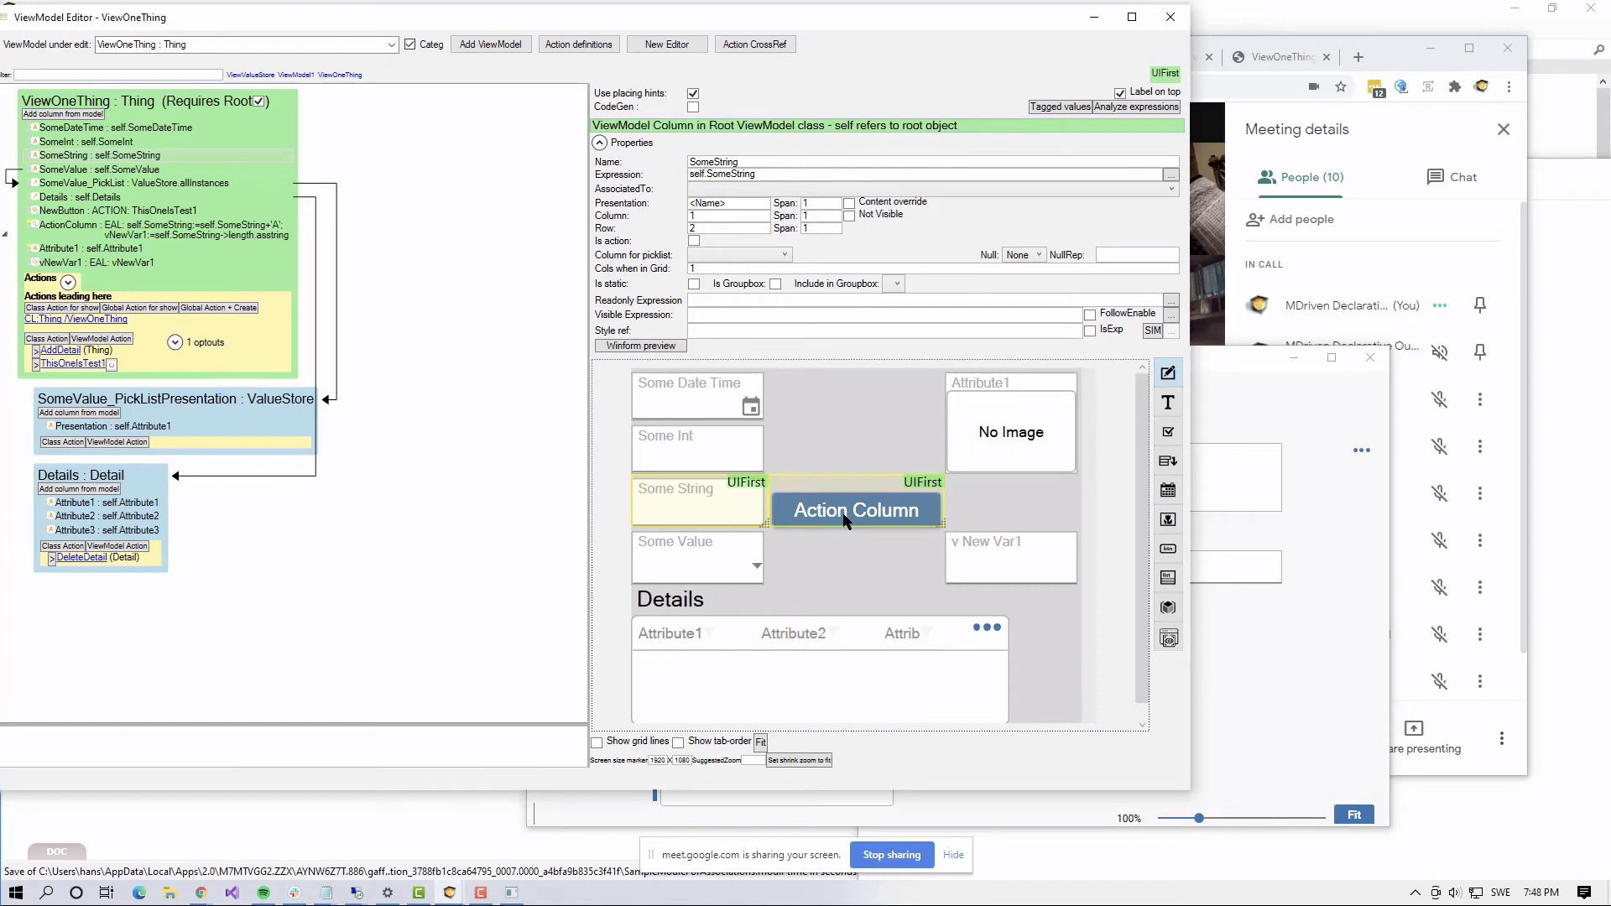
{"action": "left_click", "coordinate": [845, 520]}
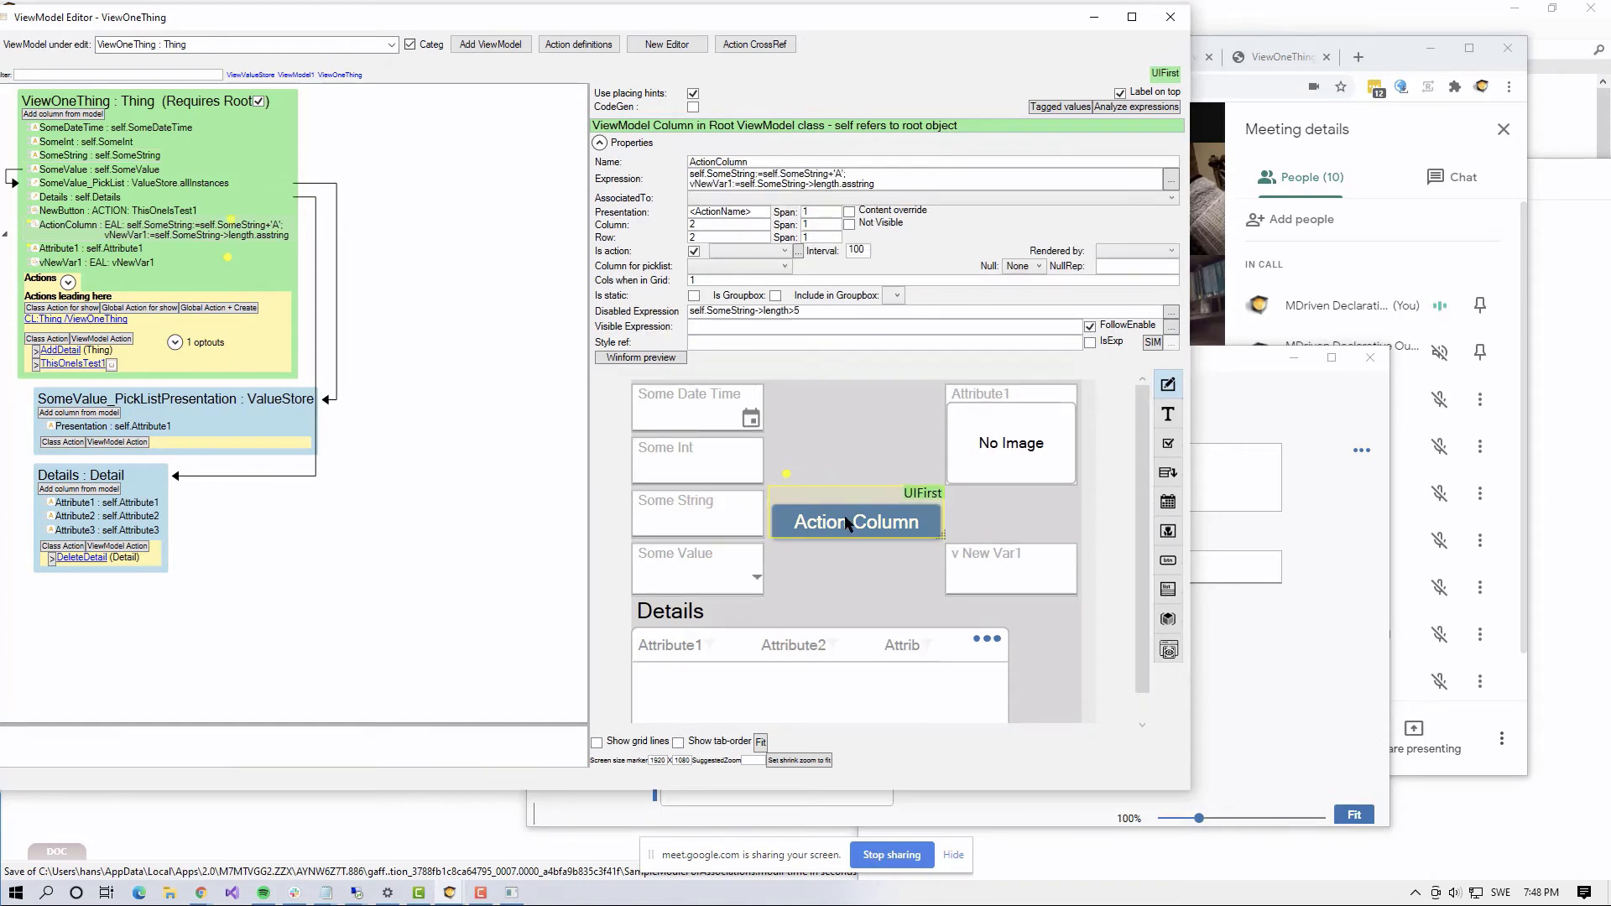
{"action": "double_click", "coordinate": [864, 252]}
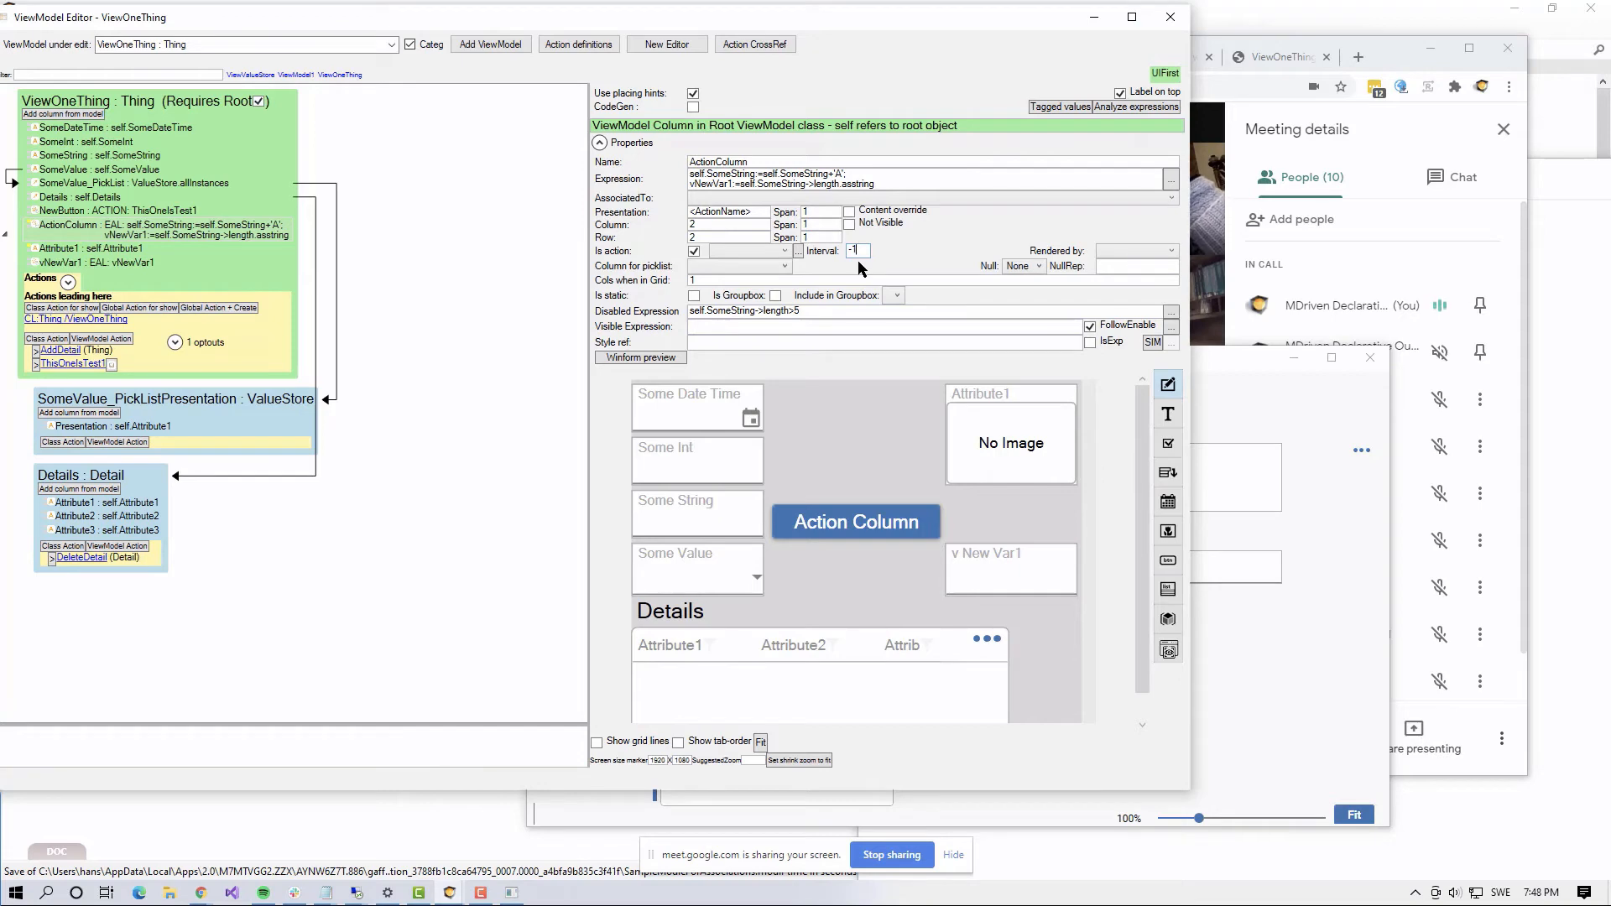
Step: Confirm ActionColumn's interval, switch to WECPOF and refresh the model, saving the changed data
{"action": "key", "text": "Tab"}
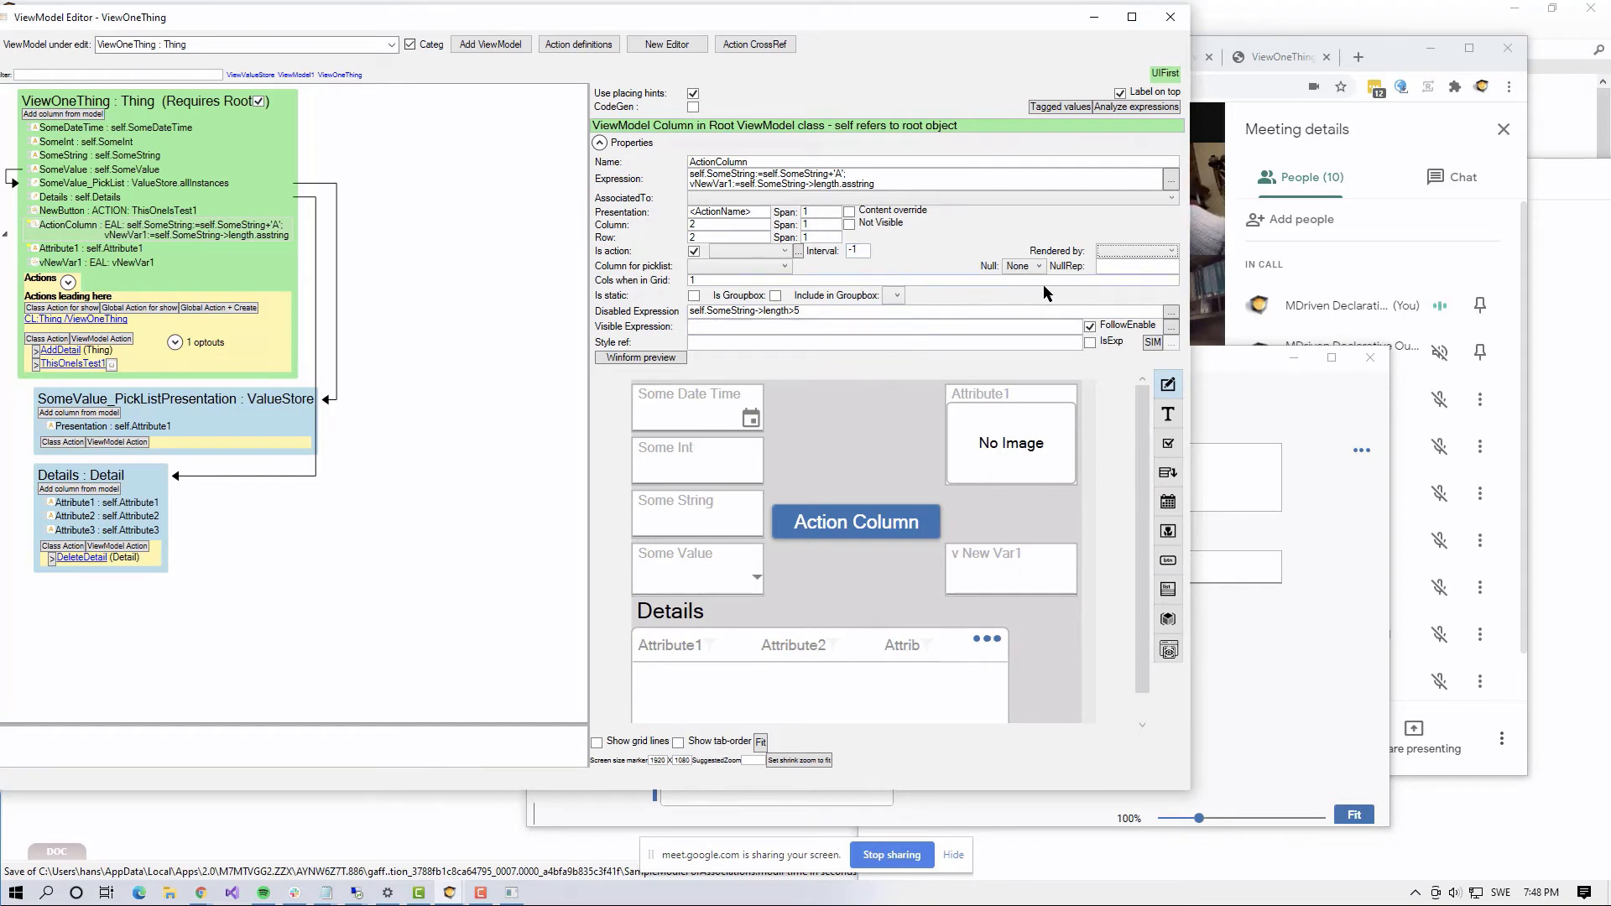
{"action": "key", "text": "alt+Tab"}
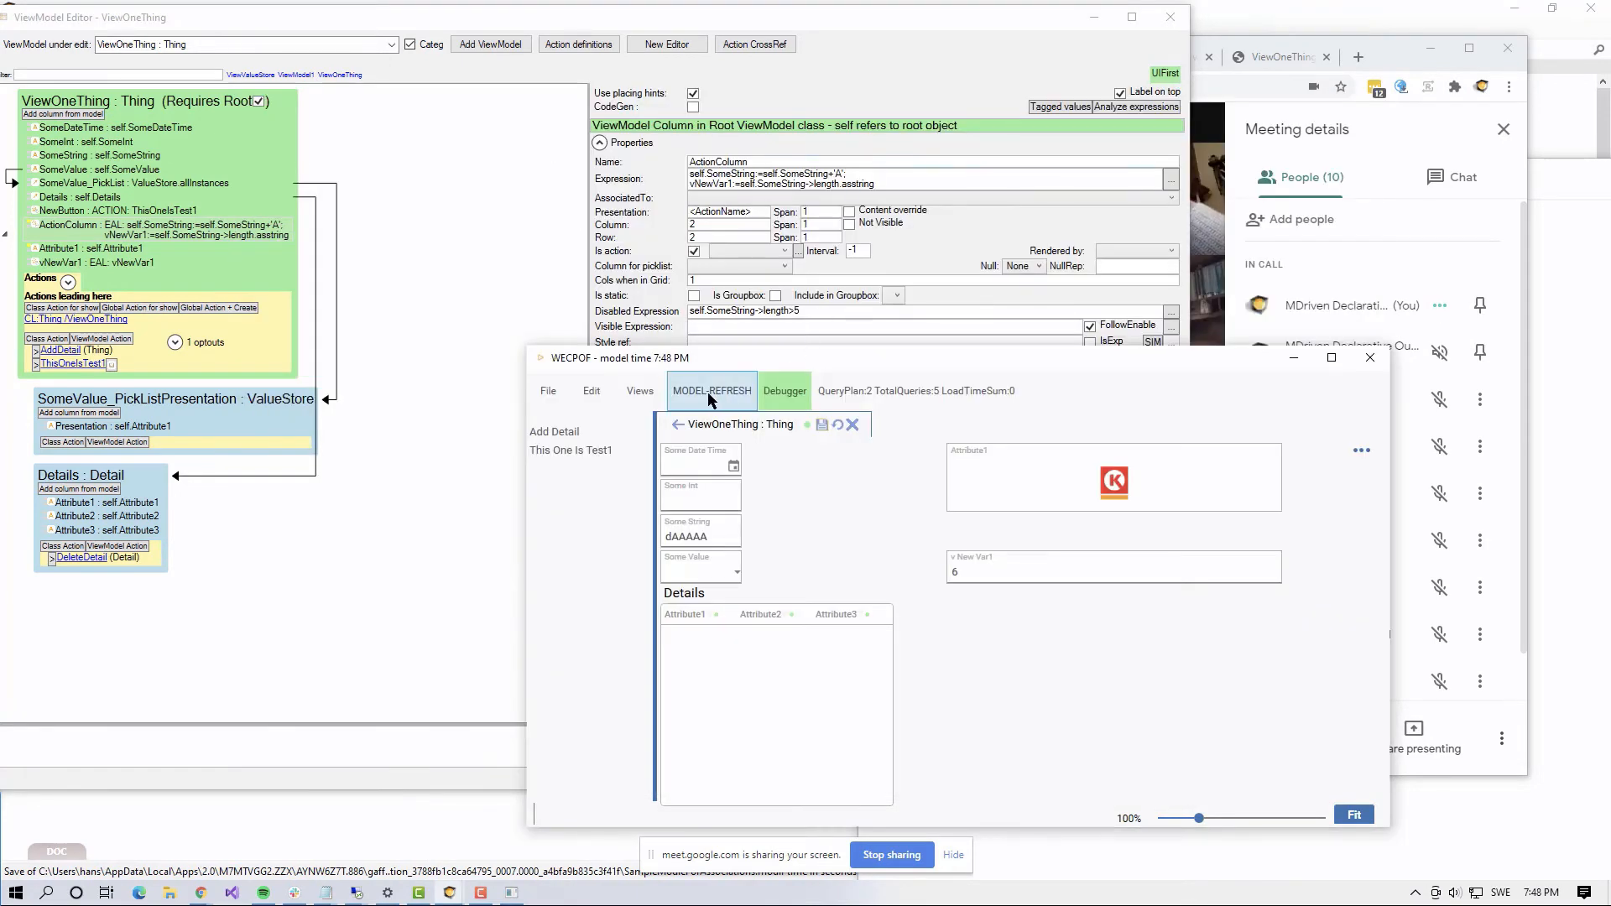
{"action": "left_click", "coordinate": [709, 400]}
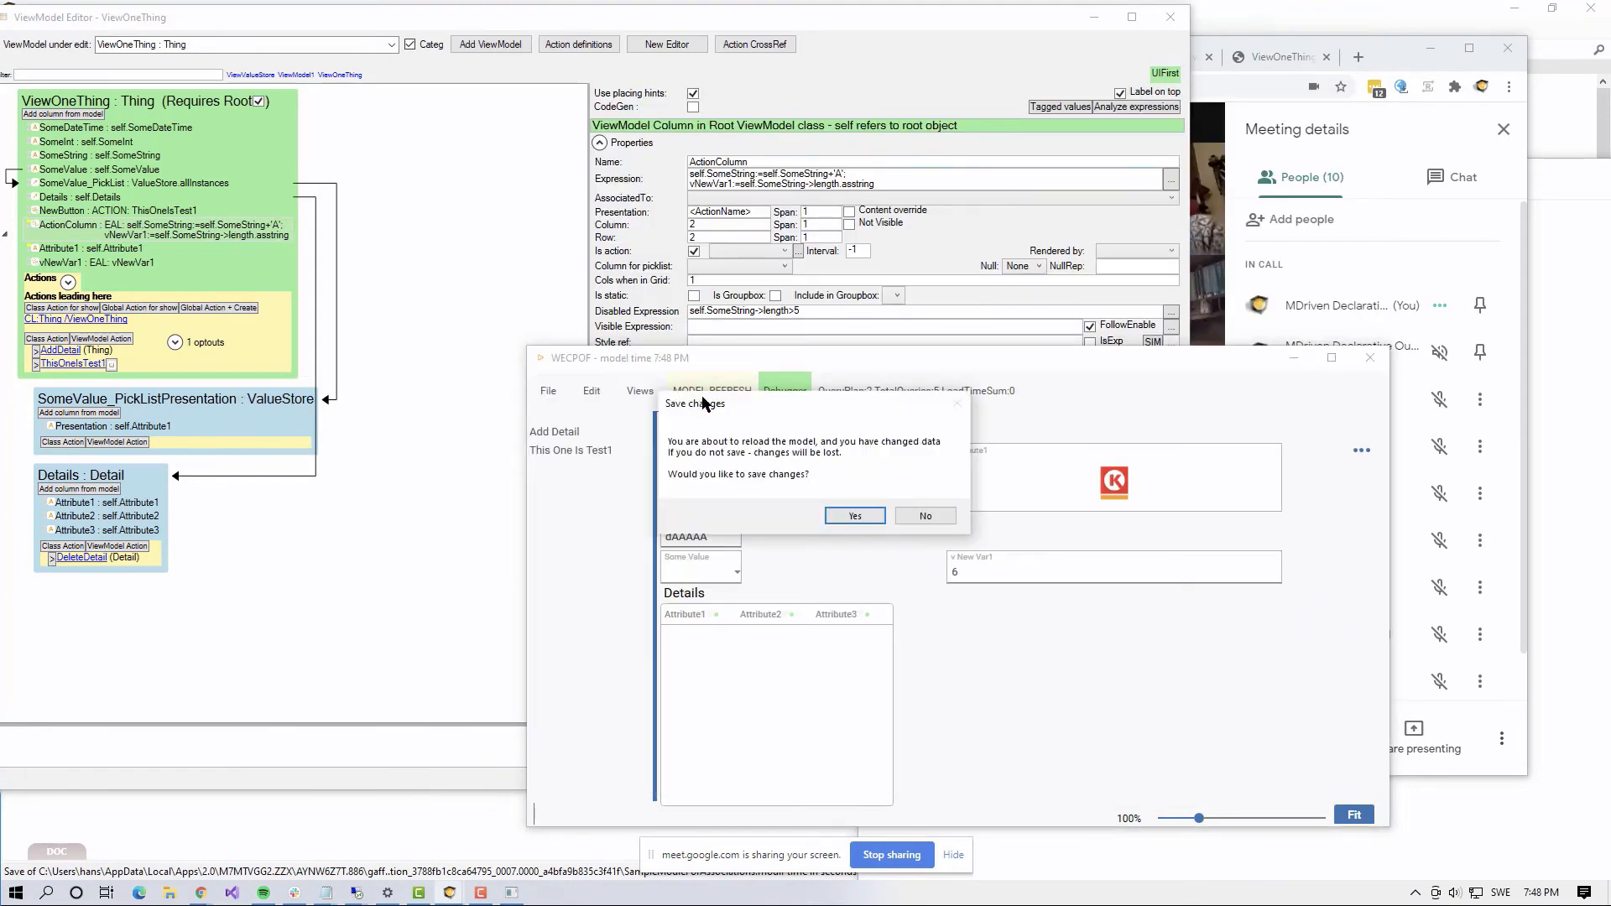
{"action": "left_click", "coordinate": [864, 514]}
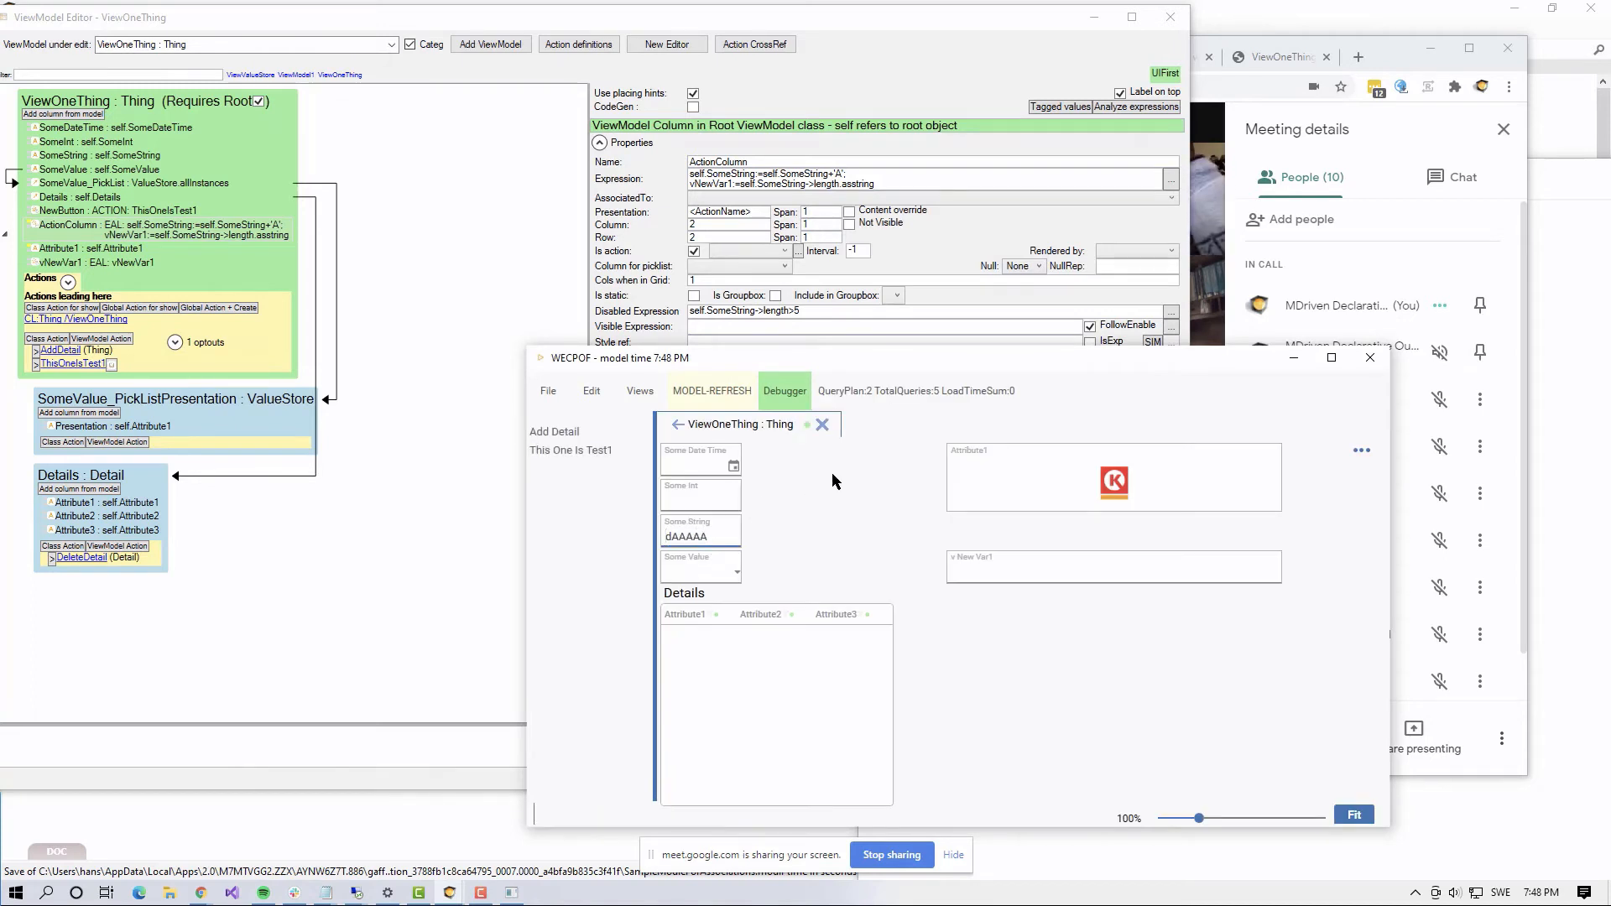
Step: Shorten Some String to dAA and save the Thing
{"action": "key", "text": "BackSpace"}
{"action": "key", "text": "BackSpace"}
{"action": "key", "text": "BackSpace"}
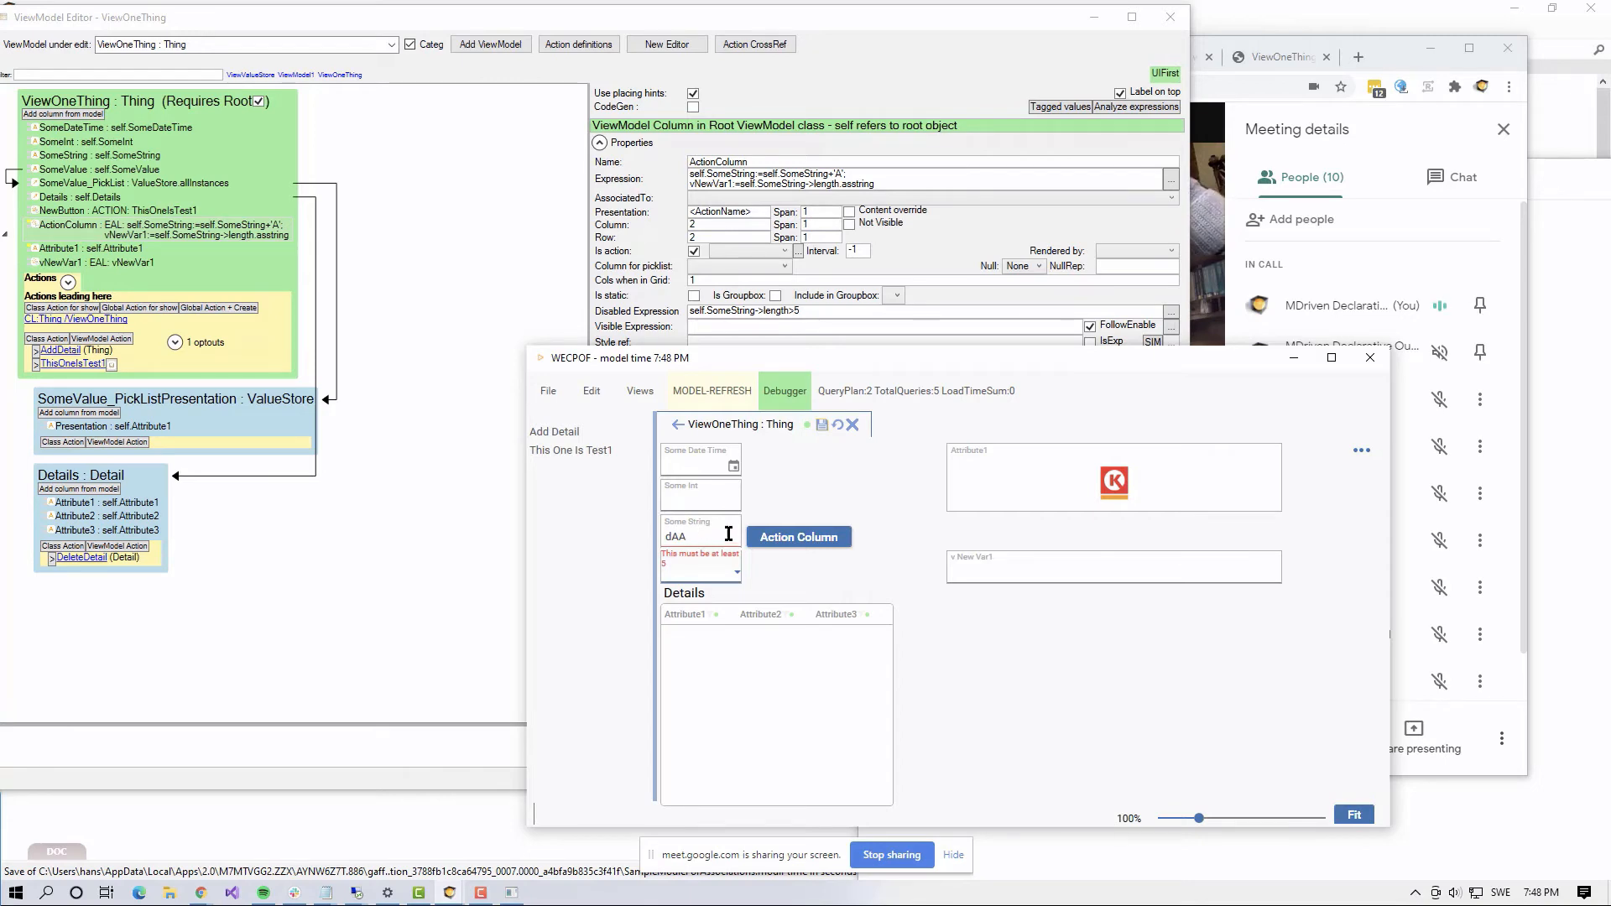
{"action": "left_click", "coordinate": [824, 424]}
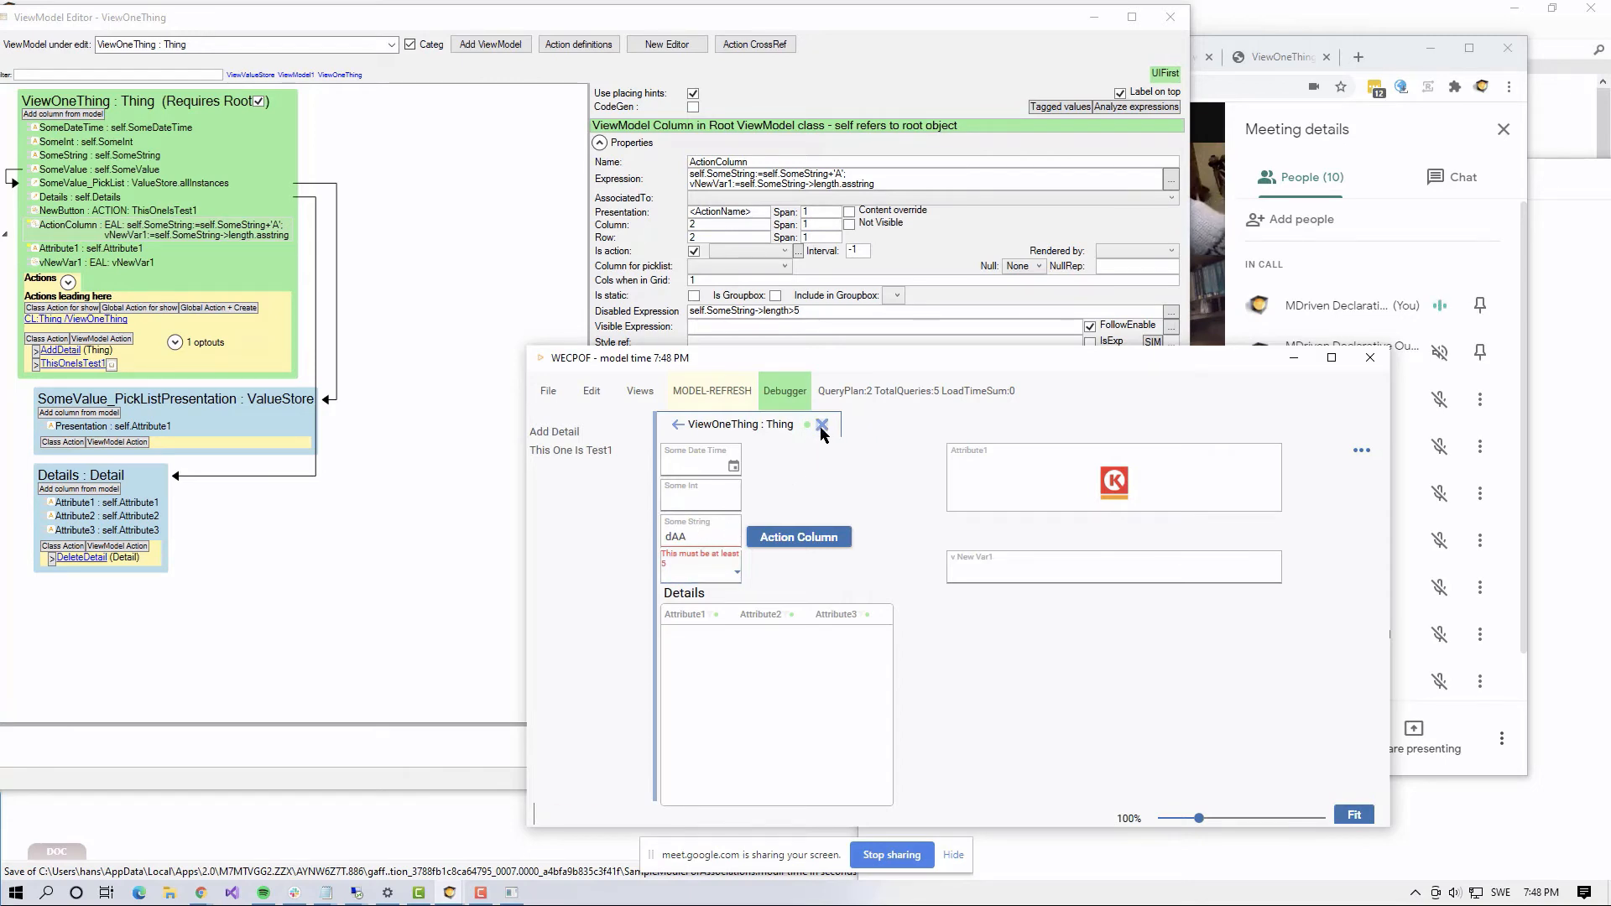
Step: Test the length rule by extending Some String to dAAsss and then cutting it back to dAAs
{"action": "left_click", "coordinate": [693, 540]}
{"action": "type", "text": "ss"}
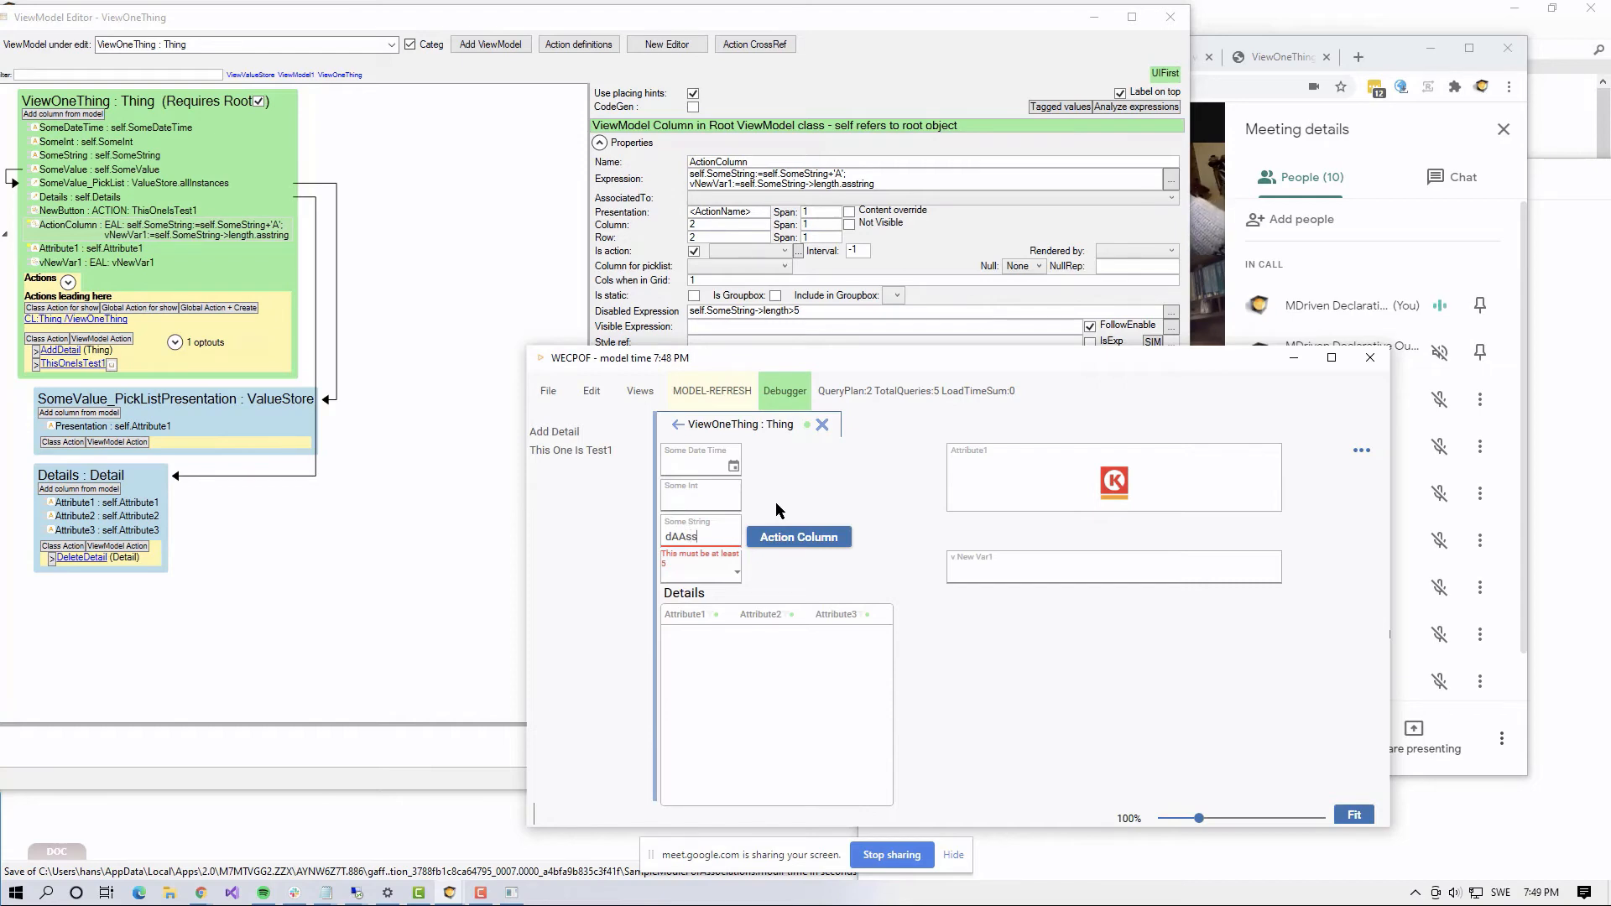
{"action": "type", "text": "s"}
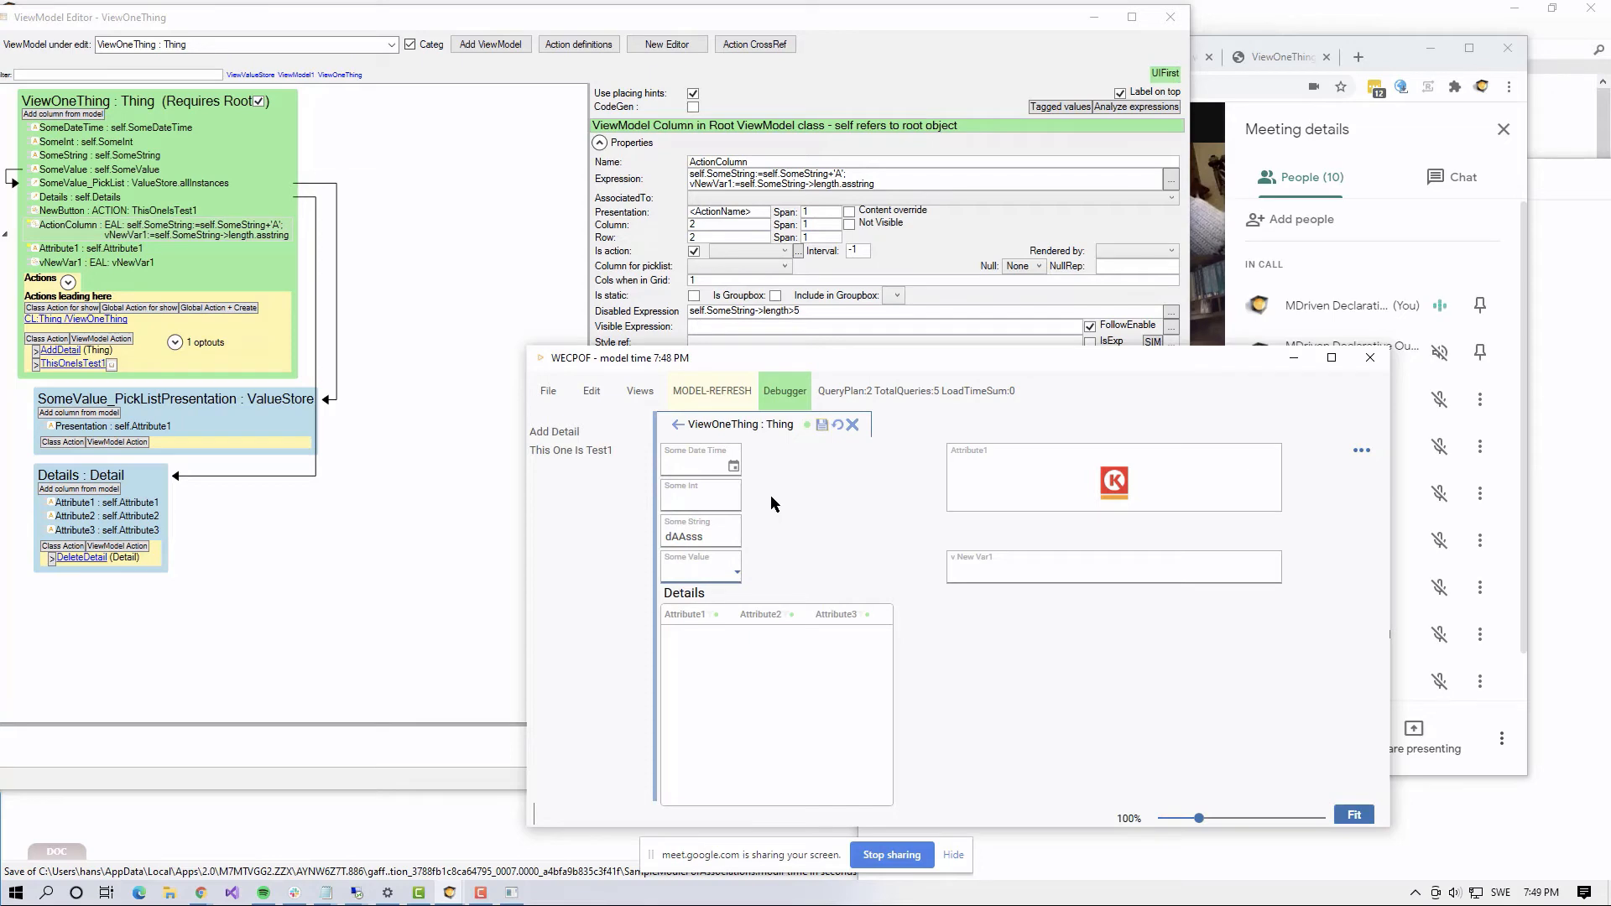
{"action": "key", "text": "BackSpace"}
{"action": "type", "text": "s"}
{"action": "key", "text": "Tab"}
{"action": "left_click", "coordinate": [713, 537]}
{"action": "key", "text": "BackSpace"}
{"action": "key", "text": "BackSpace"}
Step: Switch to Chrome, reload the Turnkey ViewOneThing page and change Some String to dAA11
{"action": "key", "text": "alt+Tab"}
{"action": "key", "text": "alt+Tab"}
{"action": "key", "text": "alt+Tab"}
{"action": "key", "text": "alt+Tab"}
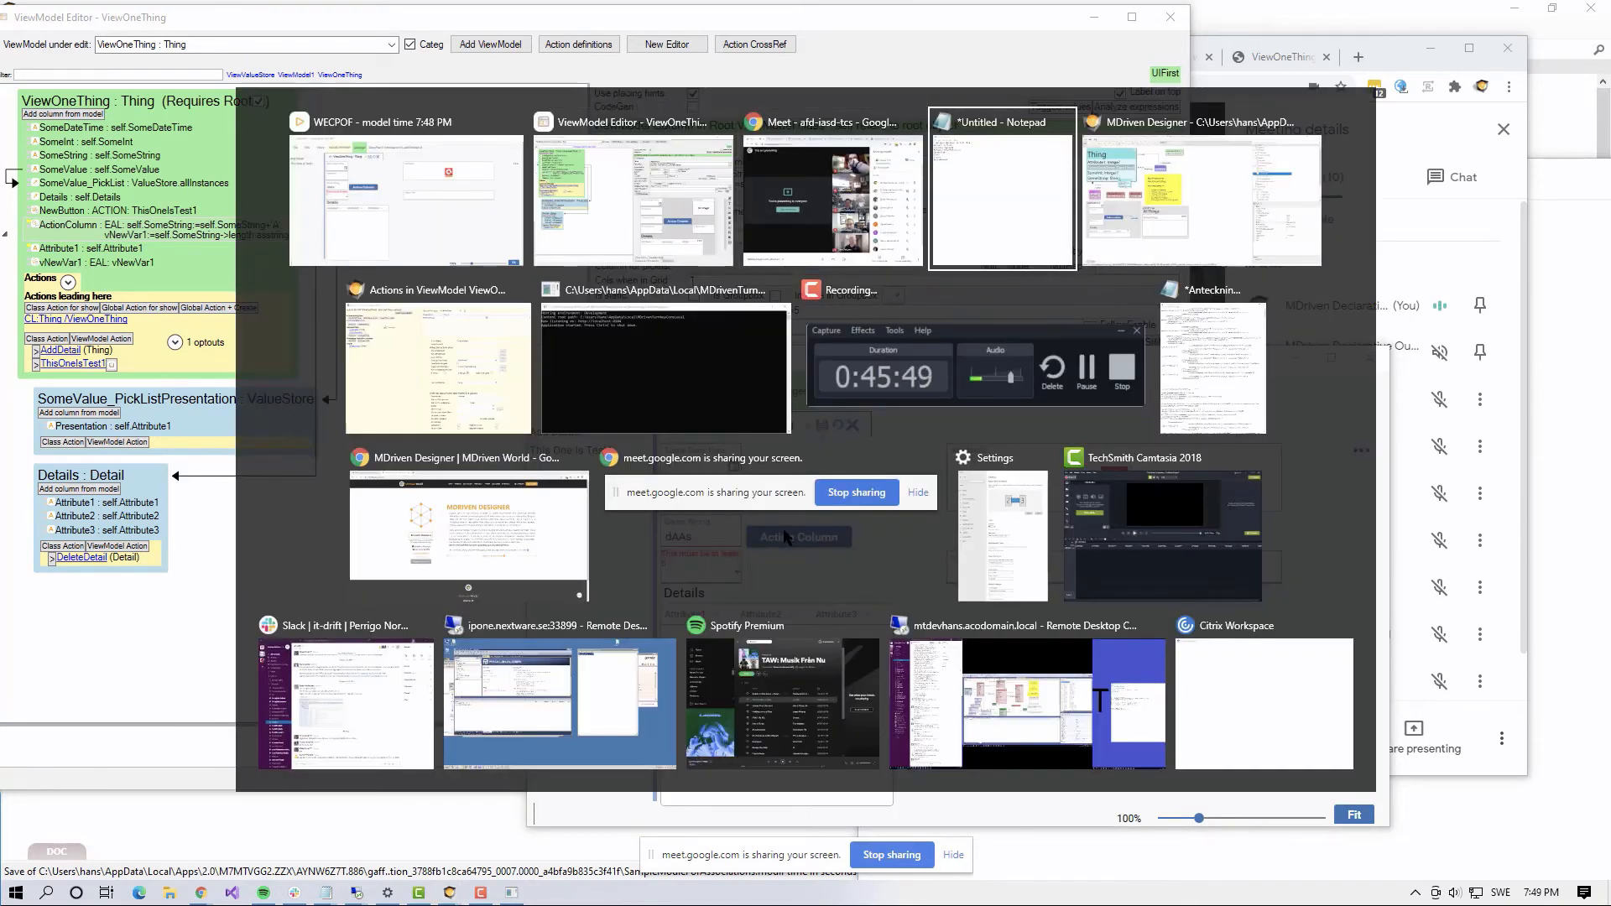
{"action": "key", "text": "alt+shift+Tab"}
{"action": "key", "text": "alt+shift+Tab"}
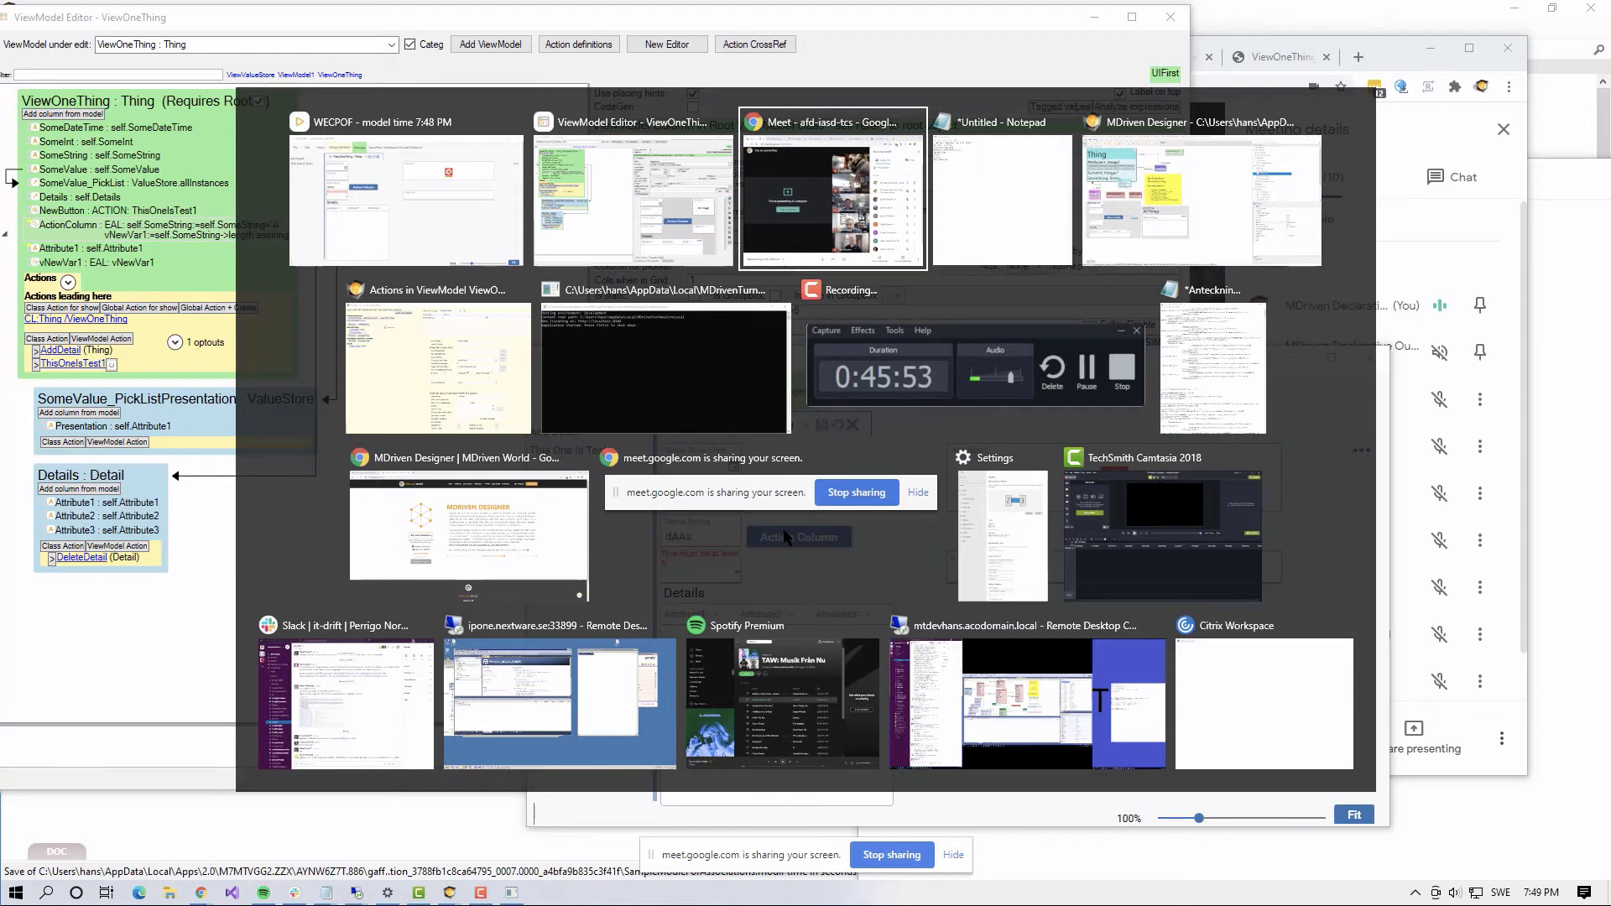
{"action": "left_click_drag", "start_coordinate": [1291, 44], "coordinate": [1287, 51]}
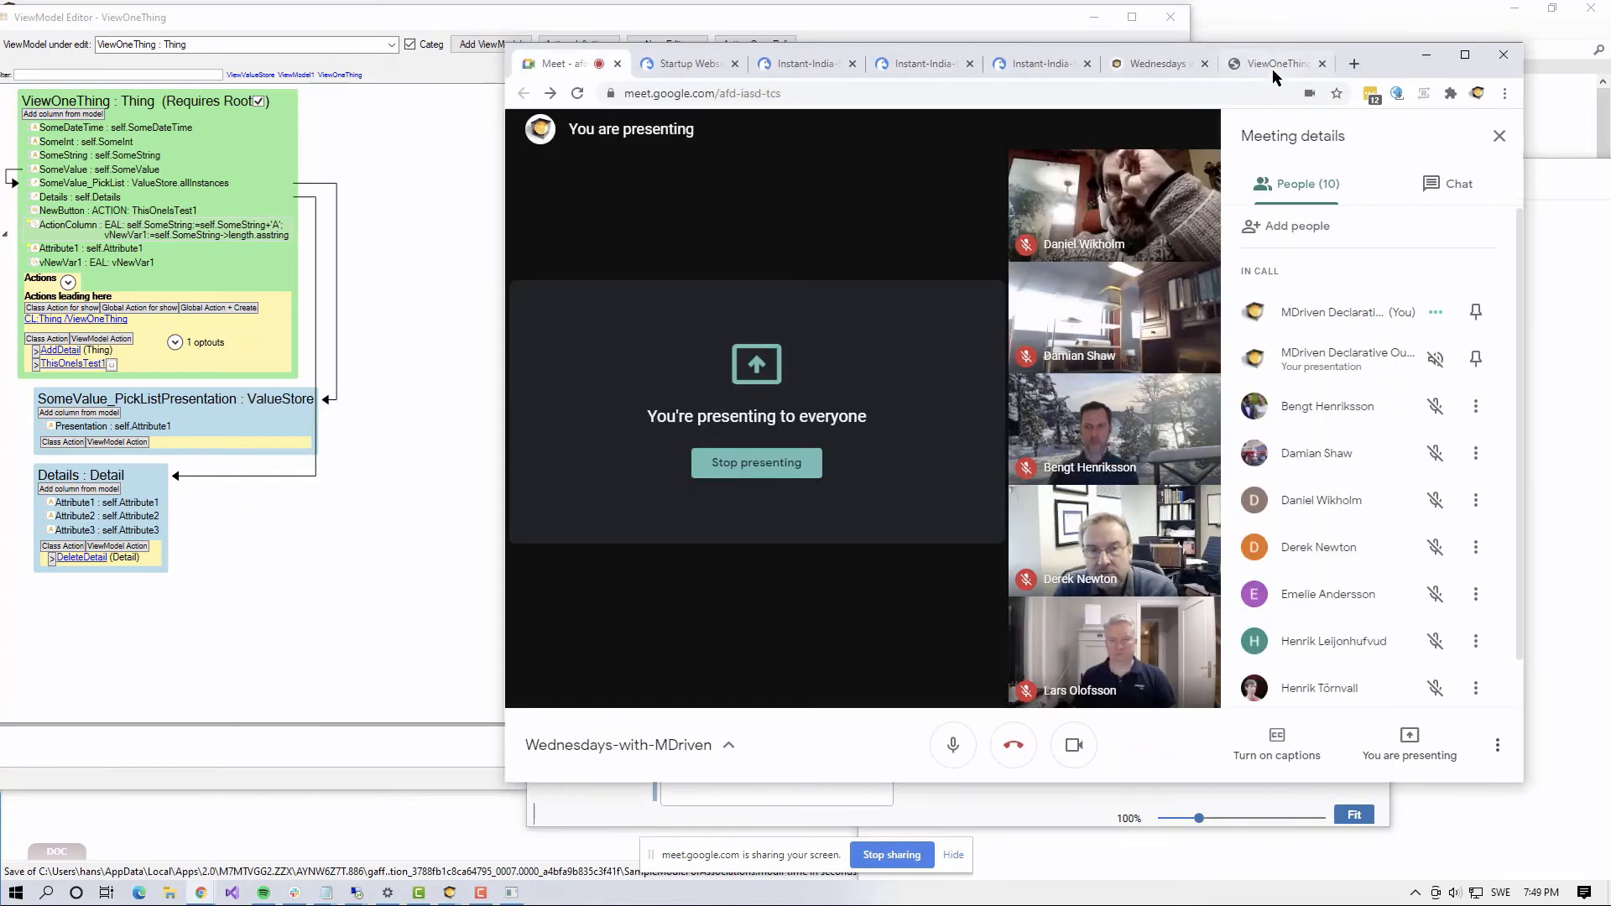
{"action": "left_click", "coordinate": [1275, 66]}
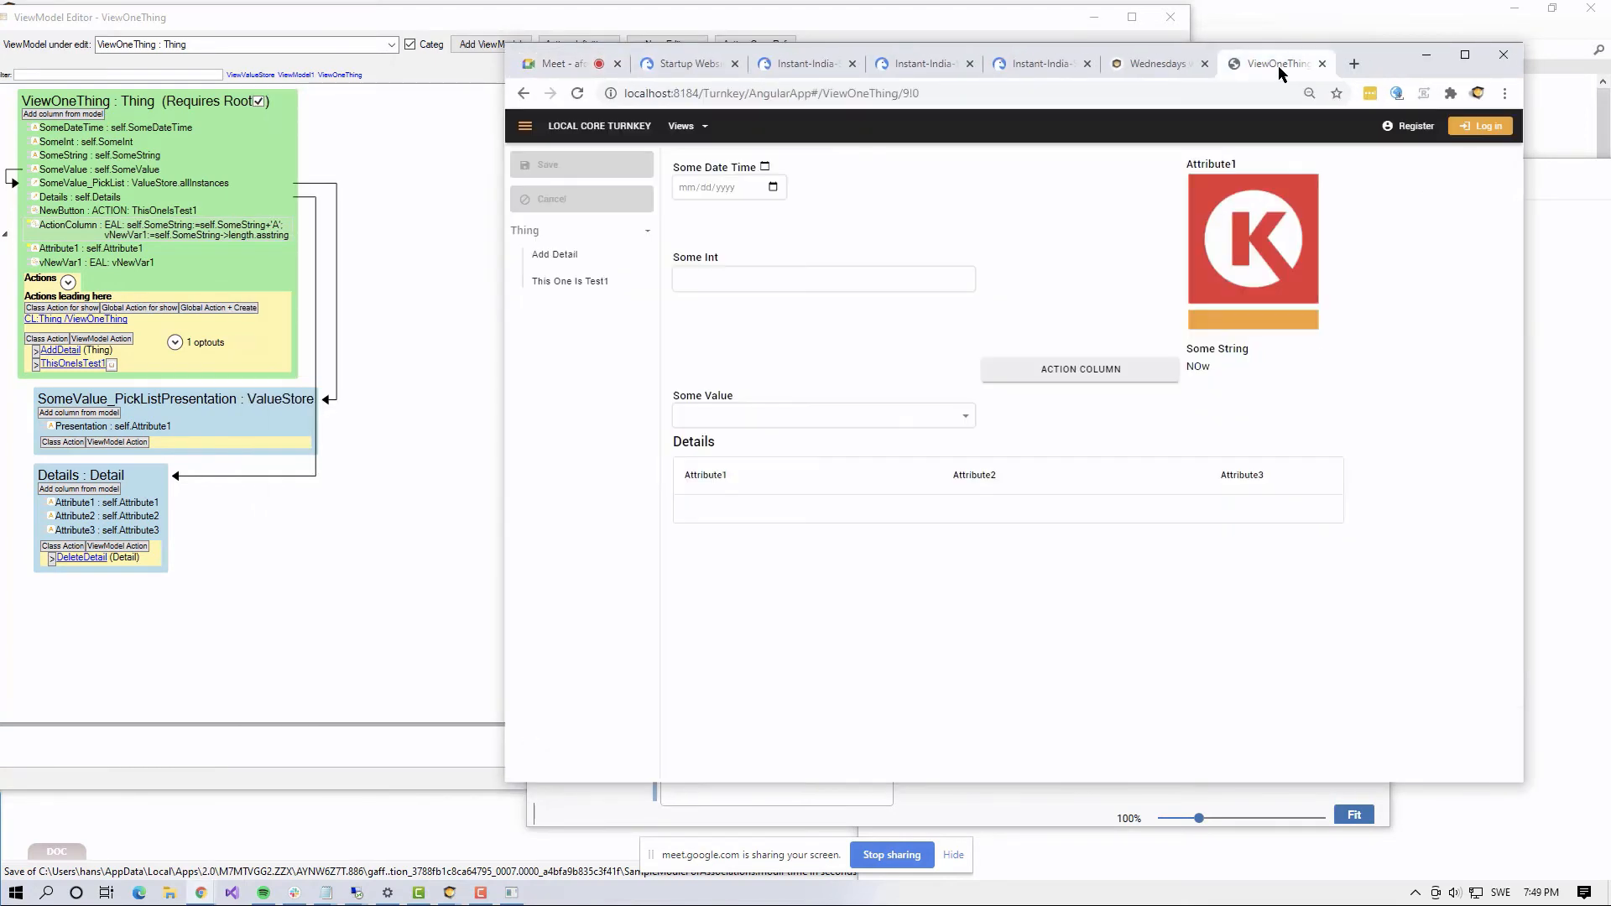
{"action": "left_click", "coordinate": [578, 93]}
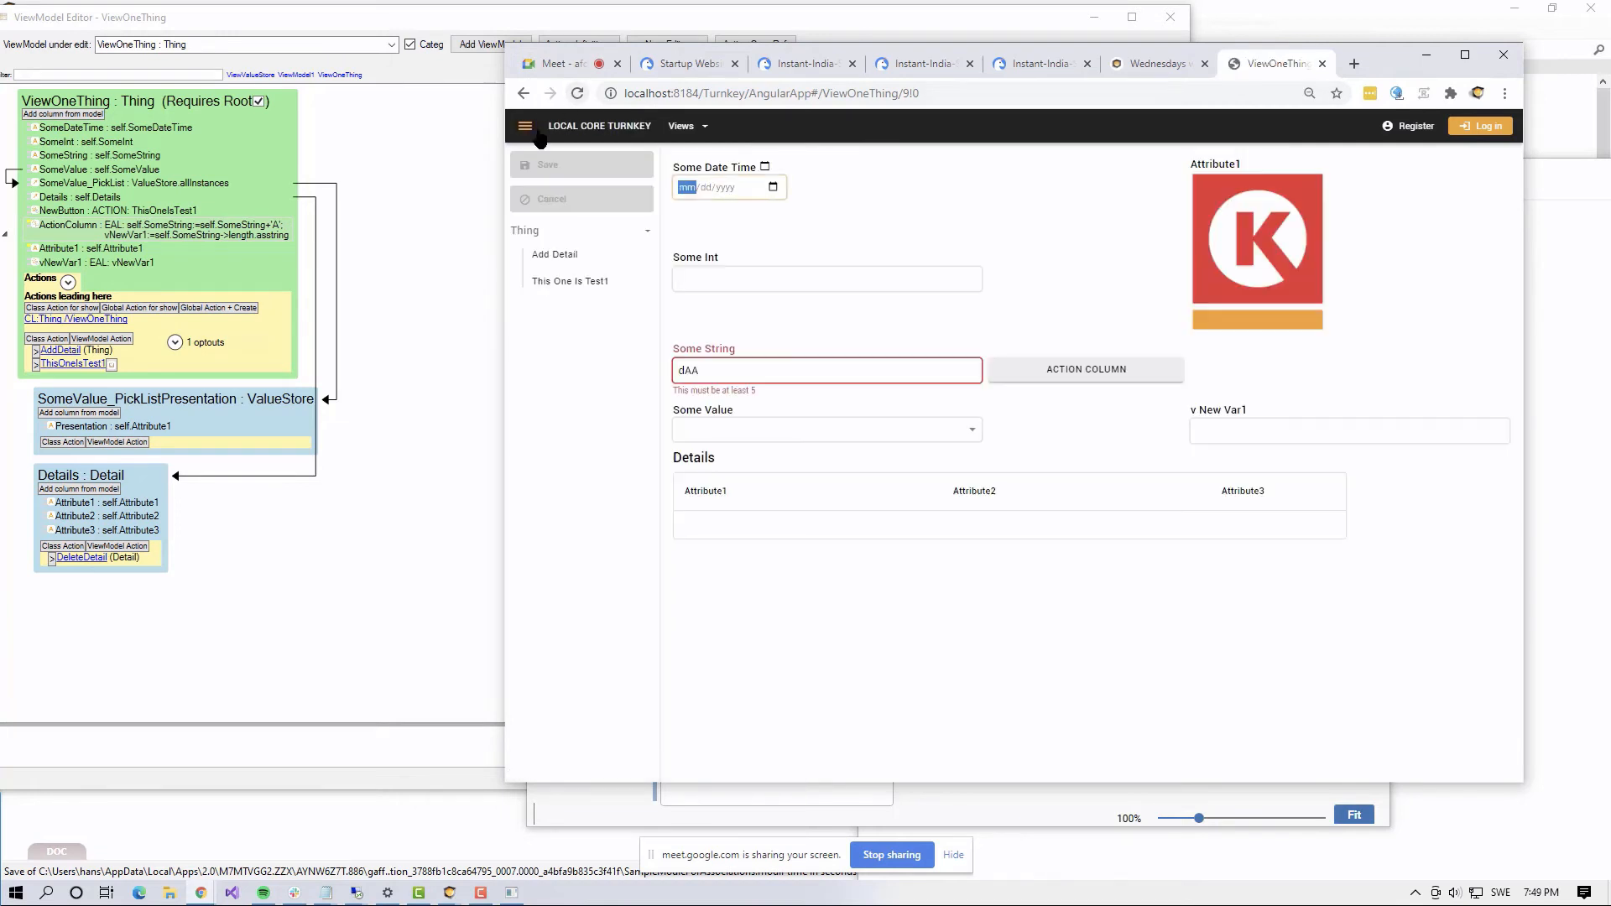
{"action": "left_click", "coordinate": [710, 369]}
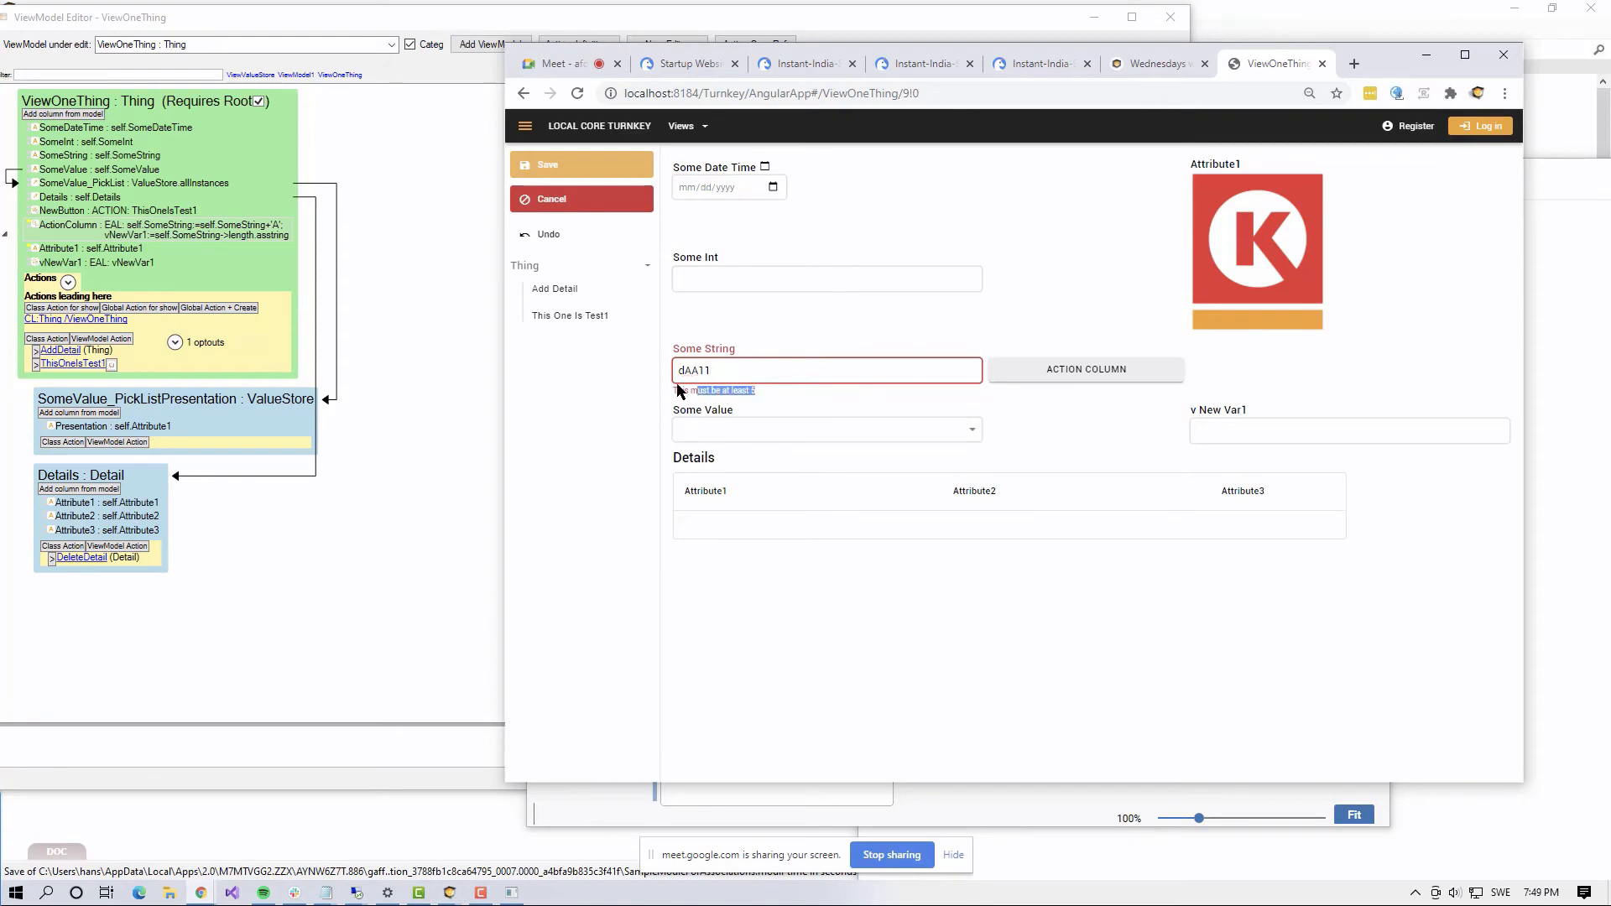
Step: Save the Thing in WECPOF with dAAs, and save the Turnkey page in Chrome with dAA11
{"action": "key", "text": "alt+Tab"}
{"action": "key", "text": "Escape"}
{"action": "key", "text": "alt+Tab"}
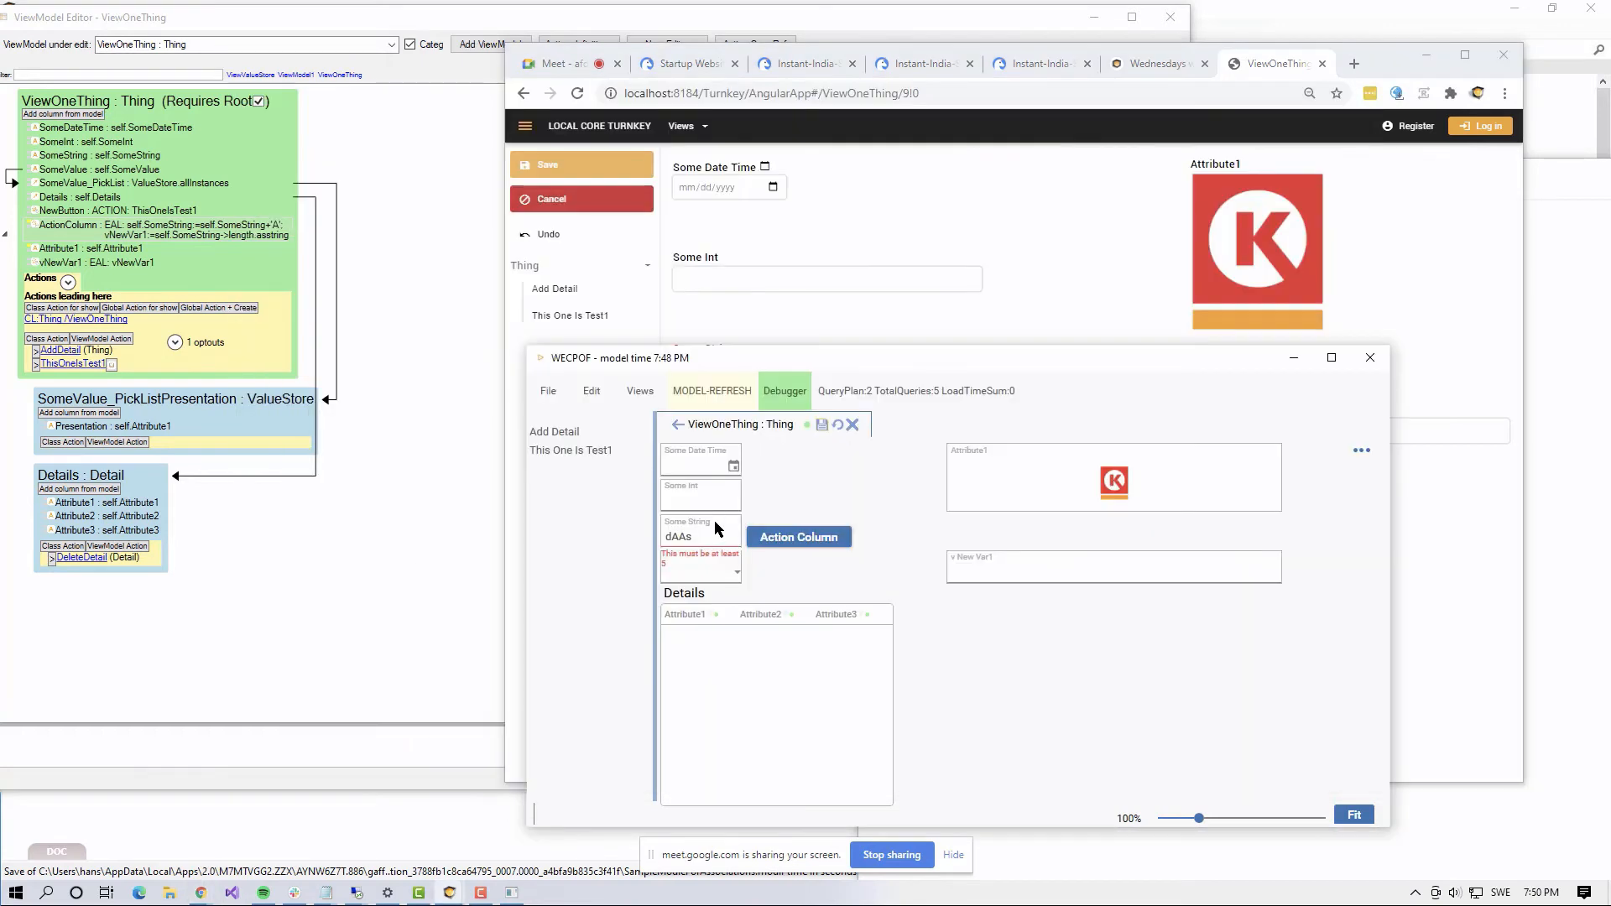
{"action": "left_click", "coordinate": [822, 425]}
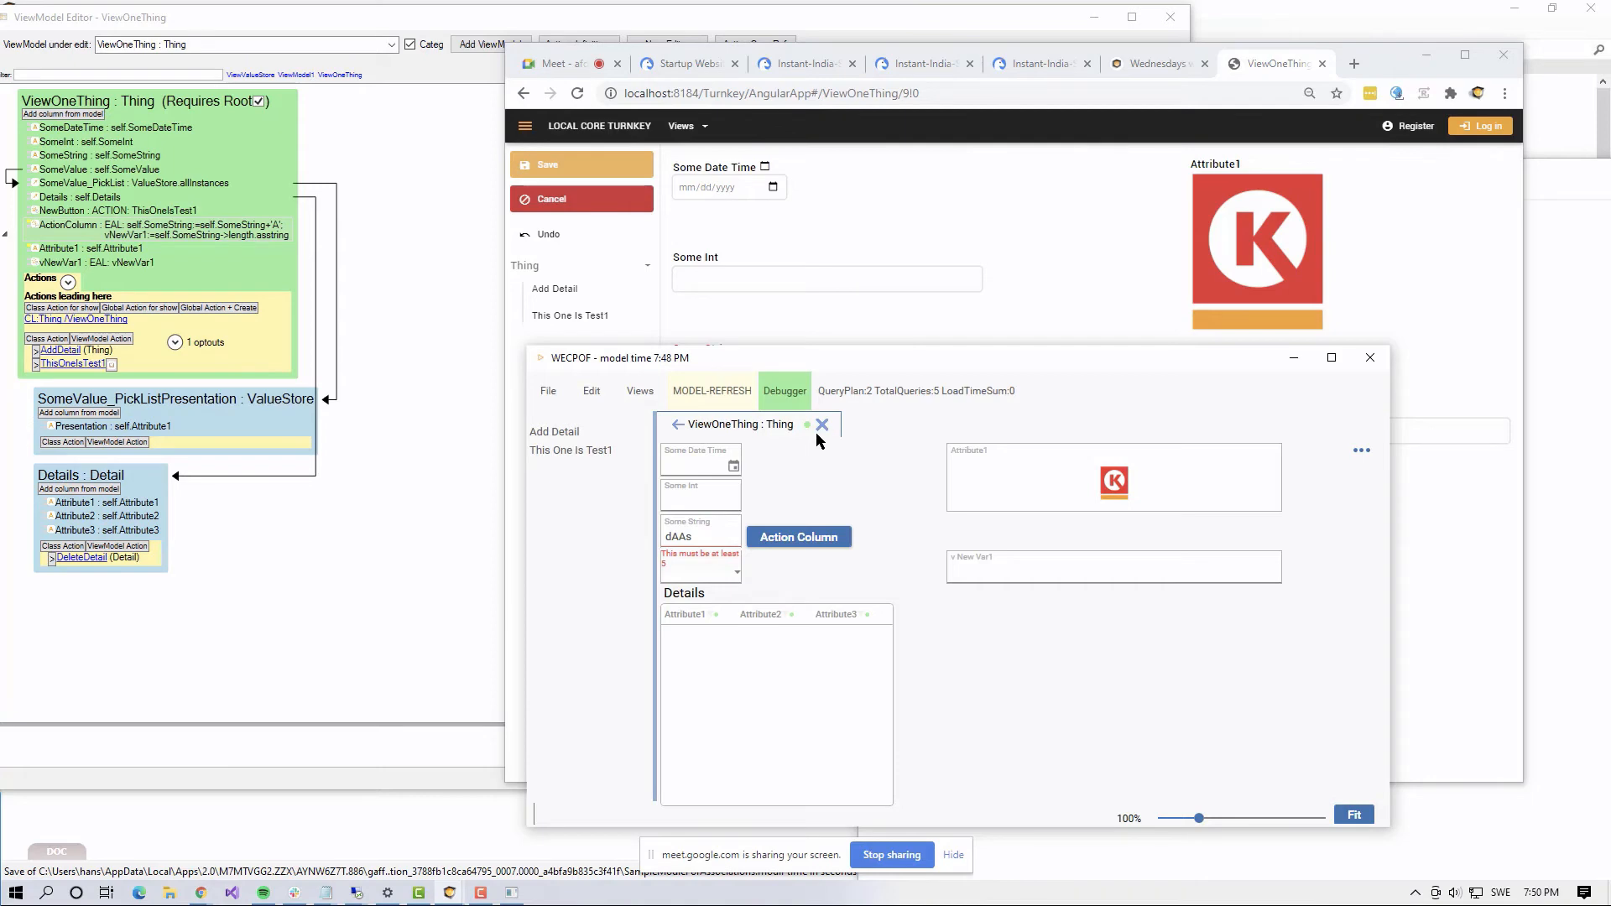
{"action": "left_click", "coordinate": [599, 186]}
Step: Switch to the ViewModel Editor and copy ActionColumn's disabled expression self.SomeString->length>5
{"action": "key", "text": "alt+Tab"}
{"action": "key", "text": "alt+Tab"}
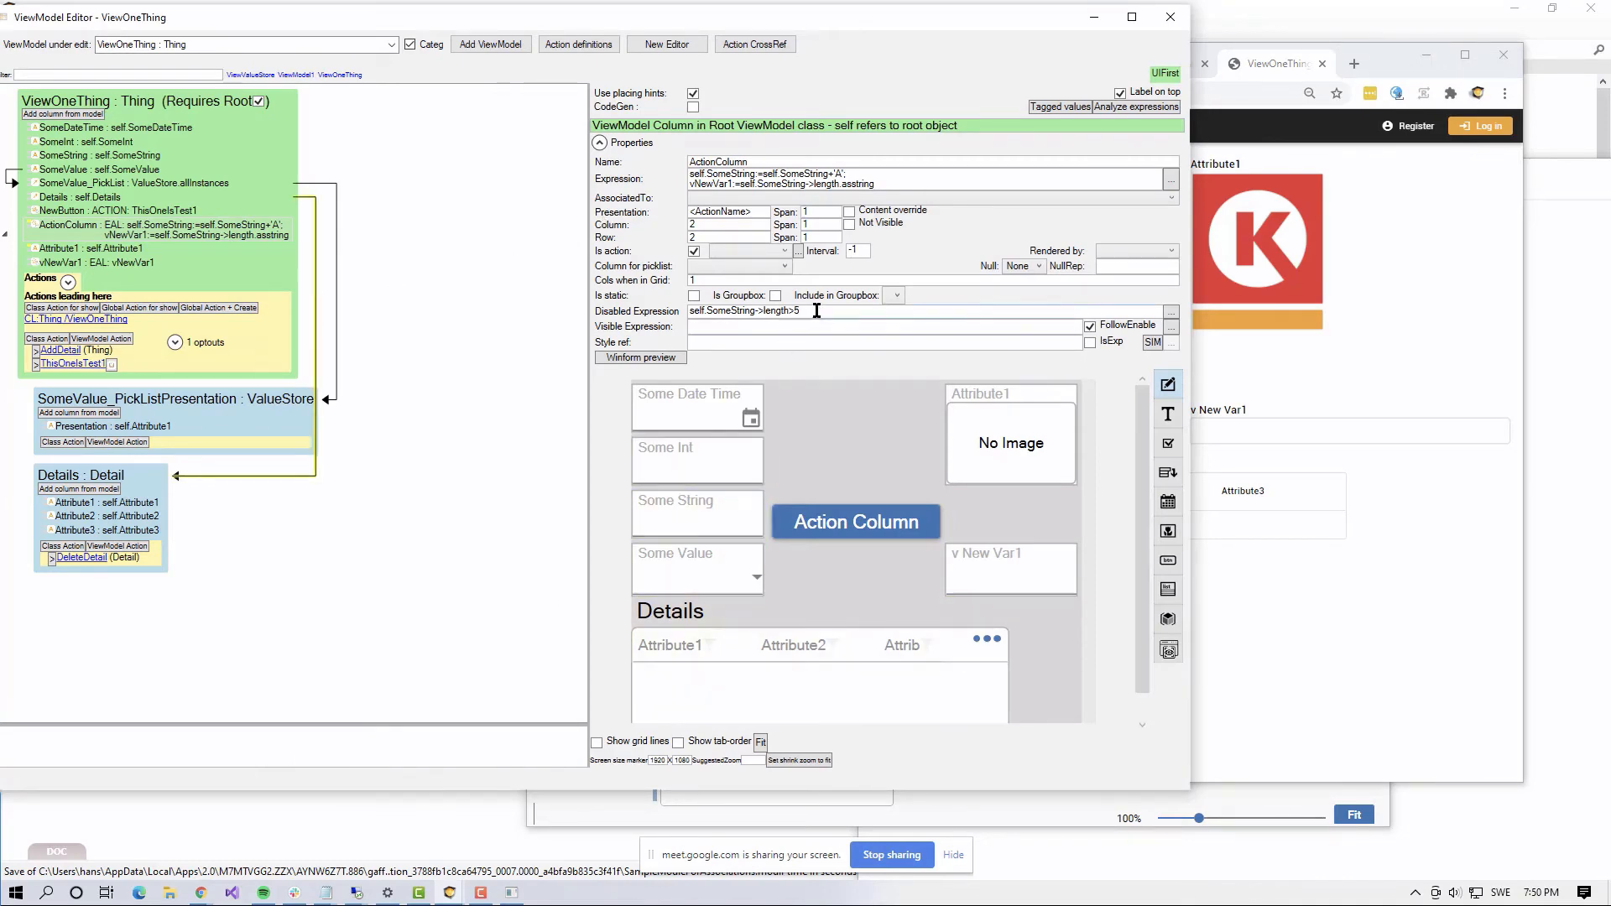
{"action": "left_click_drag", "start_coordinate": [817, 310], "coordinate": [540, 265]}
{"action": "key", "text": "ctrl+c"}
{"action": "key", "text": "alt+Tab"}
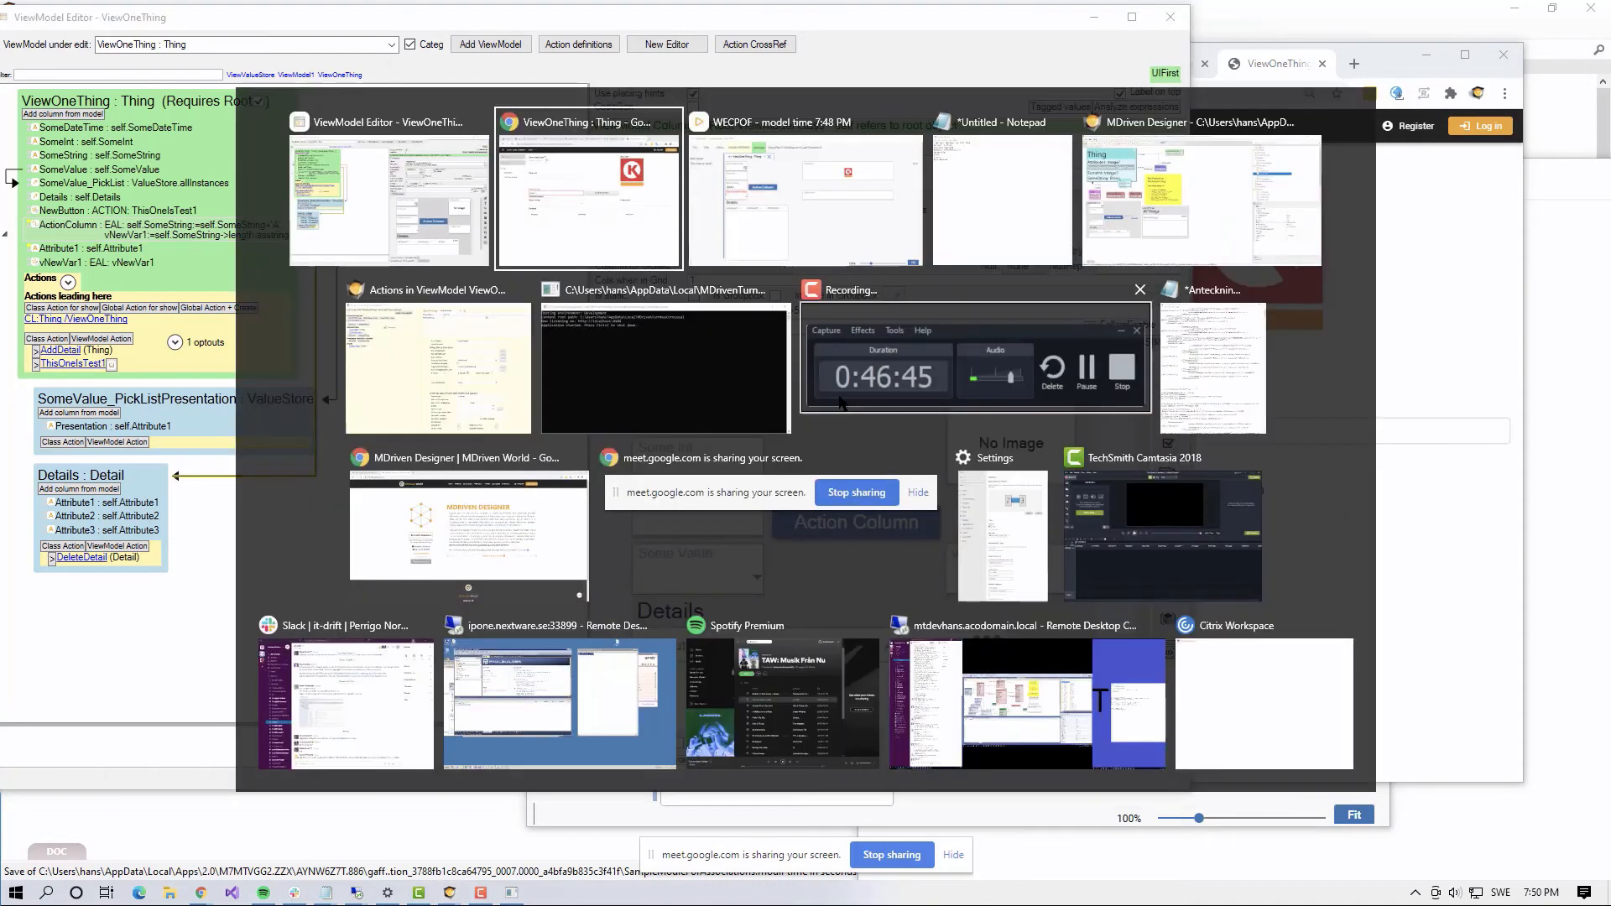
{"action": "key", "text": "Escape"}
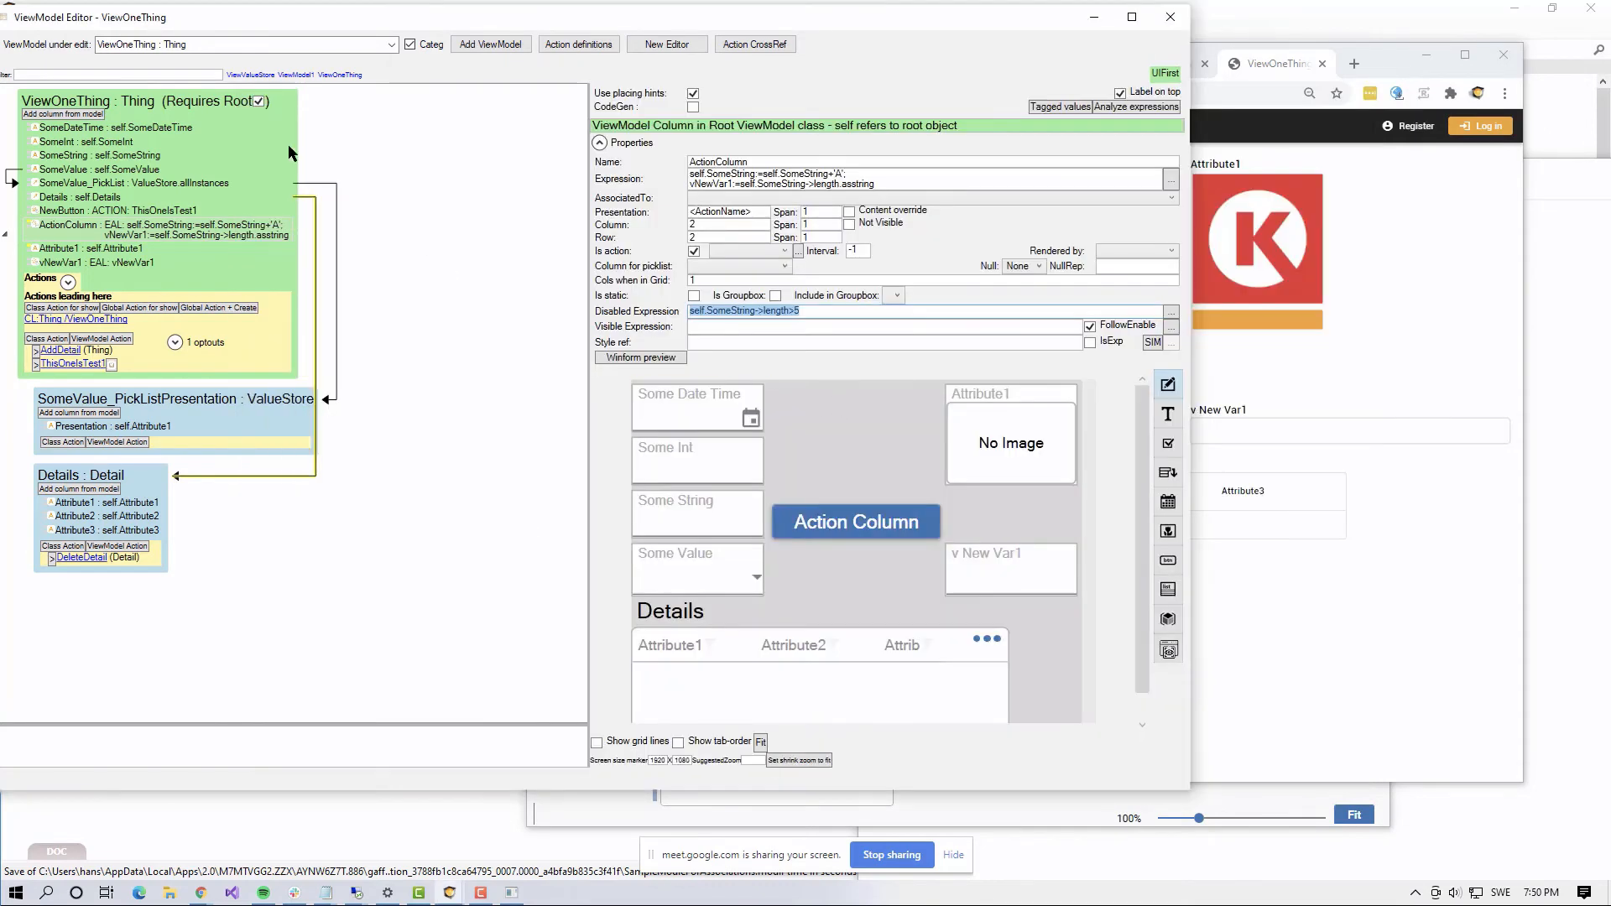
Step: Switch to MDriven Designer and create a constraint named Something on the Thing class
{"action": "key", "text": "alt+Tab"}
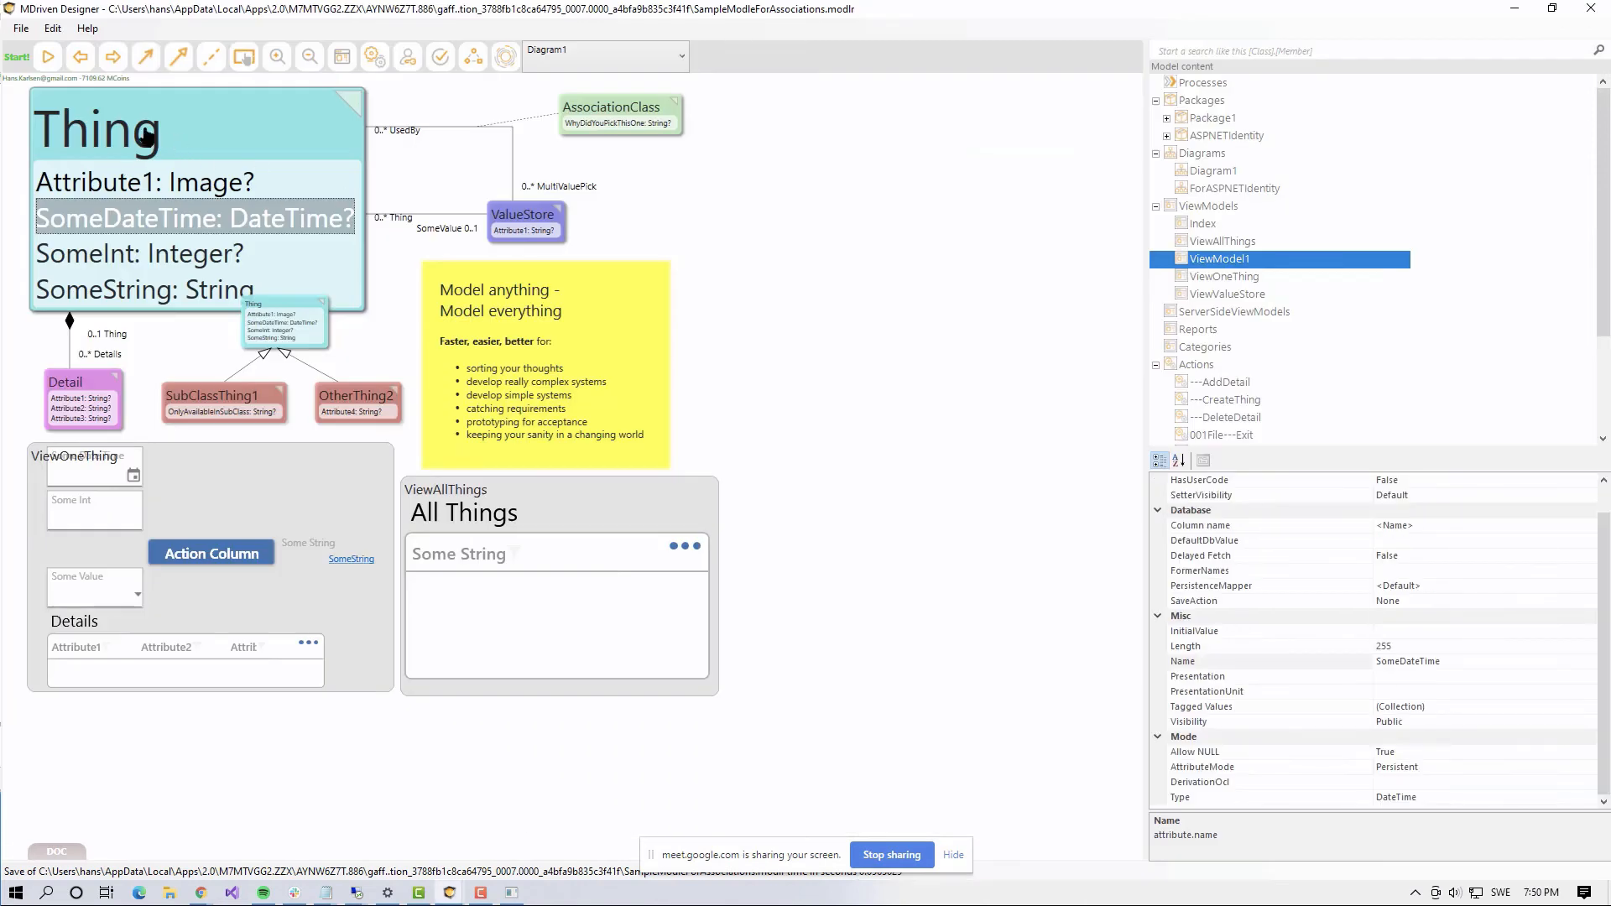
{"action": "left_click", "coordinate": [147, 134]}
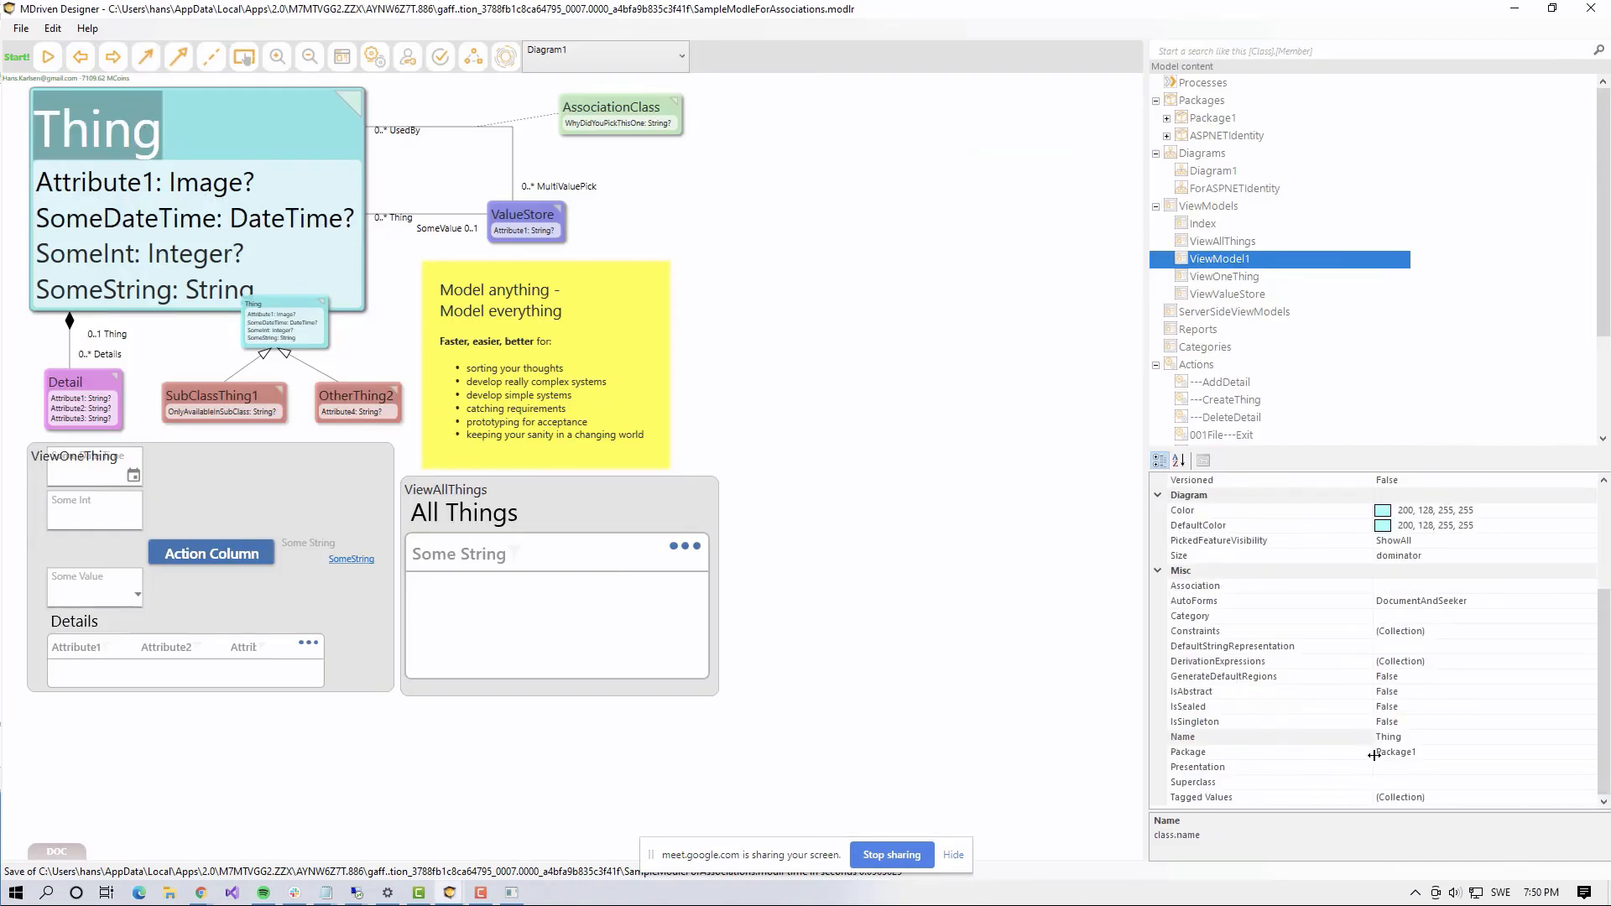
{"action": "left_click", "coordinate": [1429, 634]}
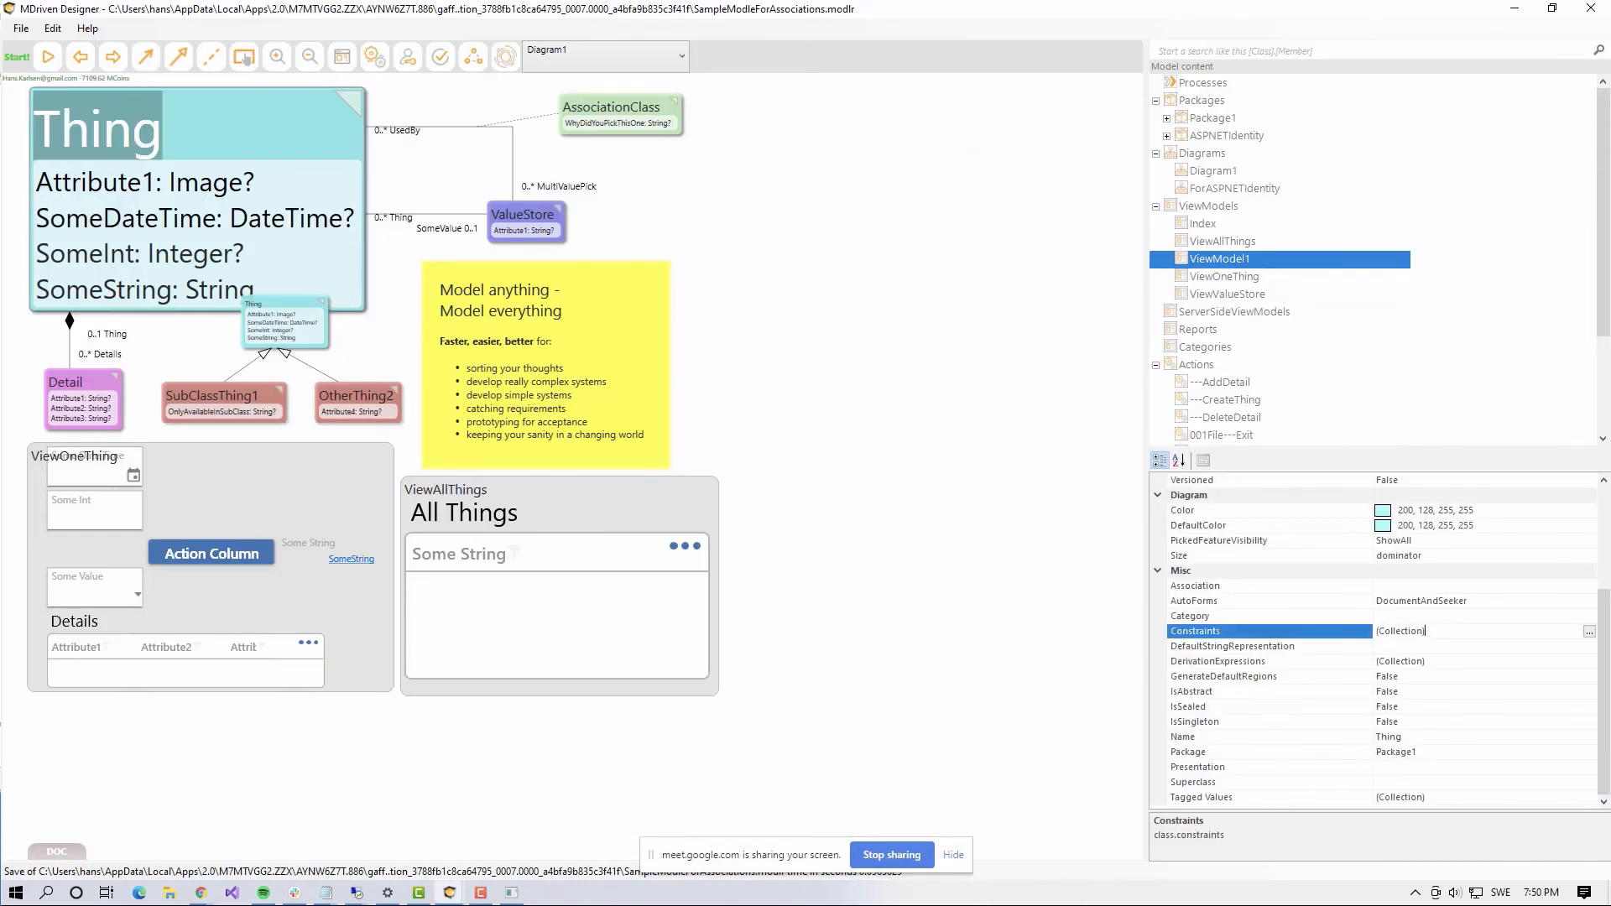
{"action": "left_click", "coordinate": [1589, 631]}
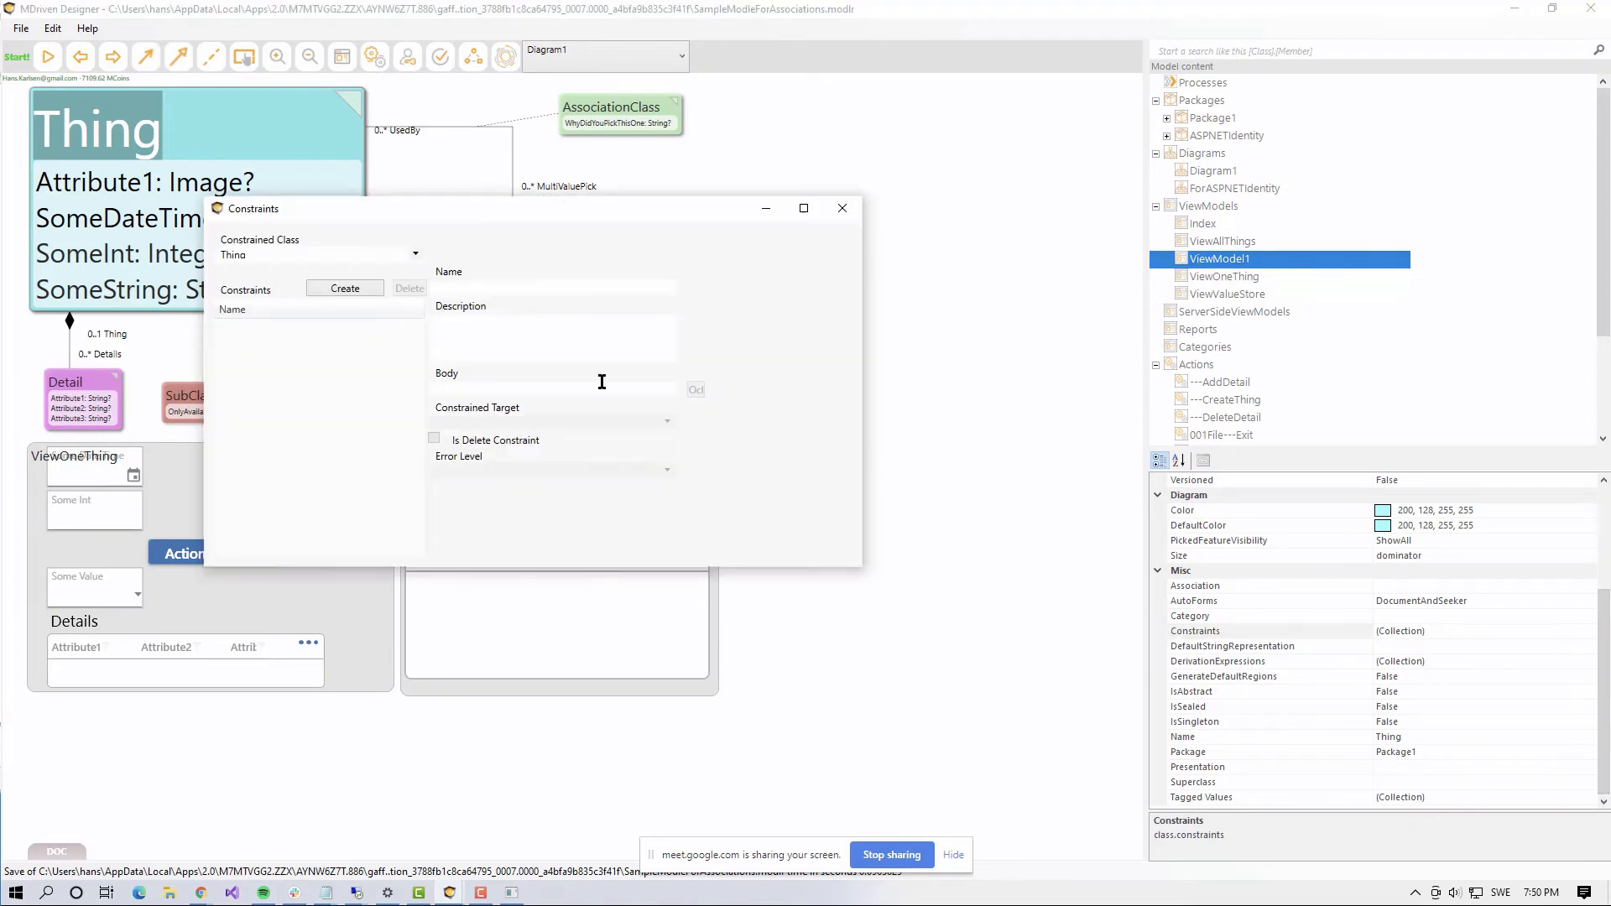
{"action": "left_click", "coordinate": [341, 288]}
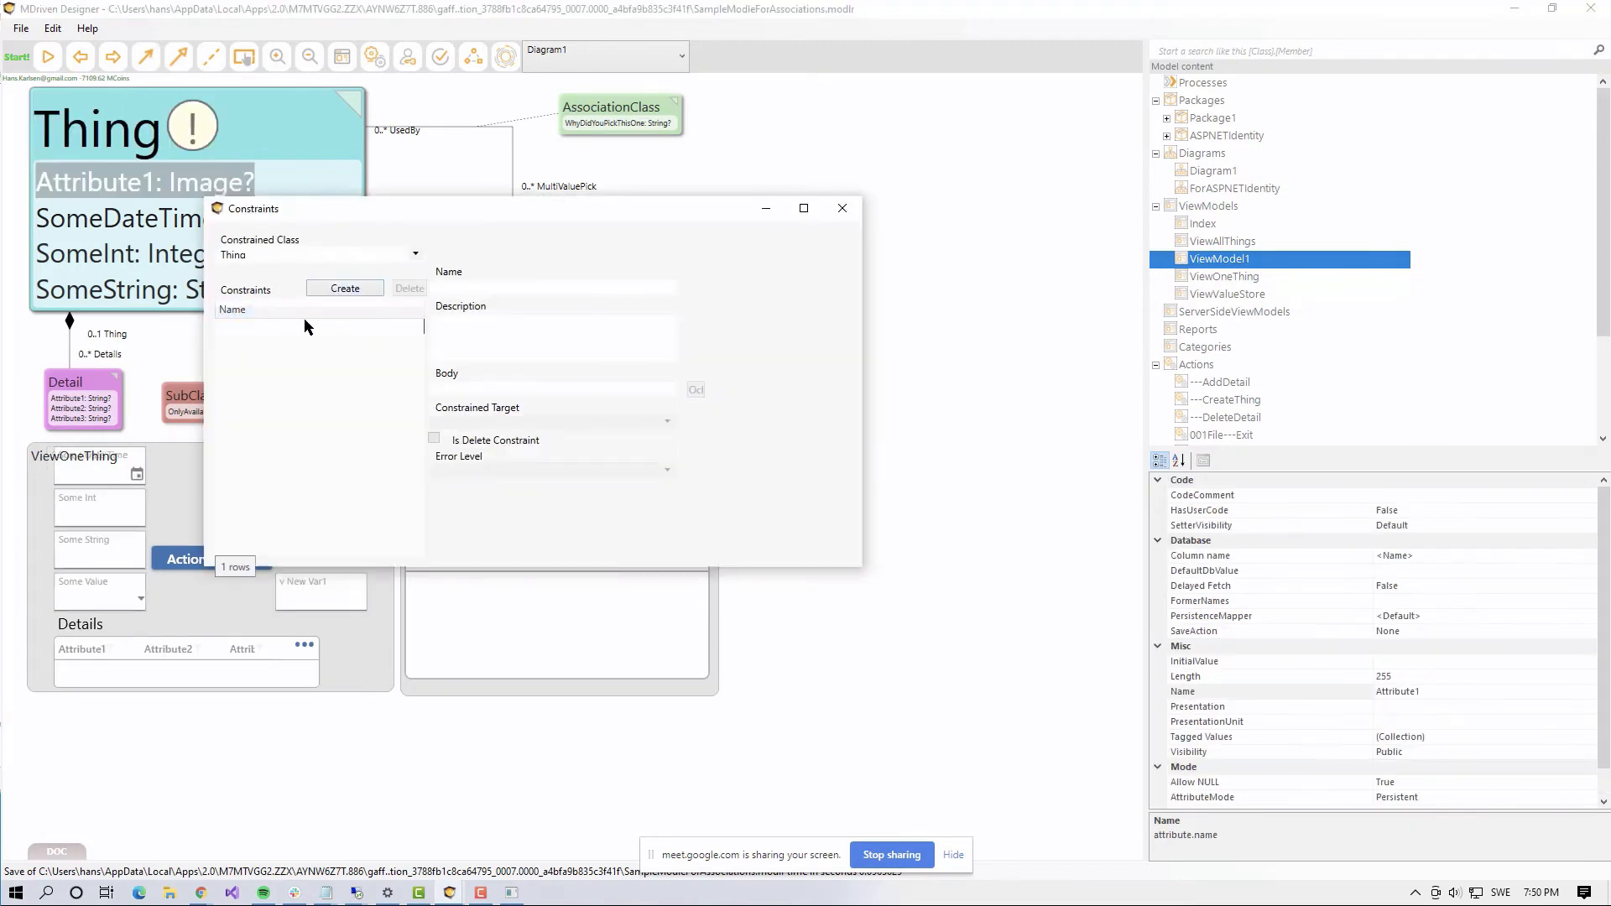
{"action": "left_click", "coordinate": [443, 288]}
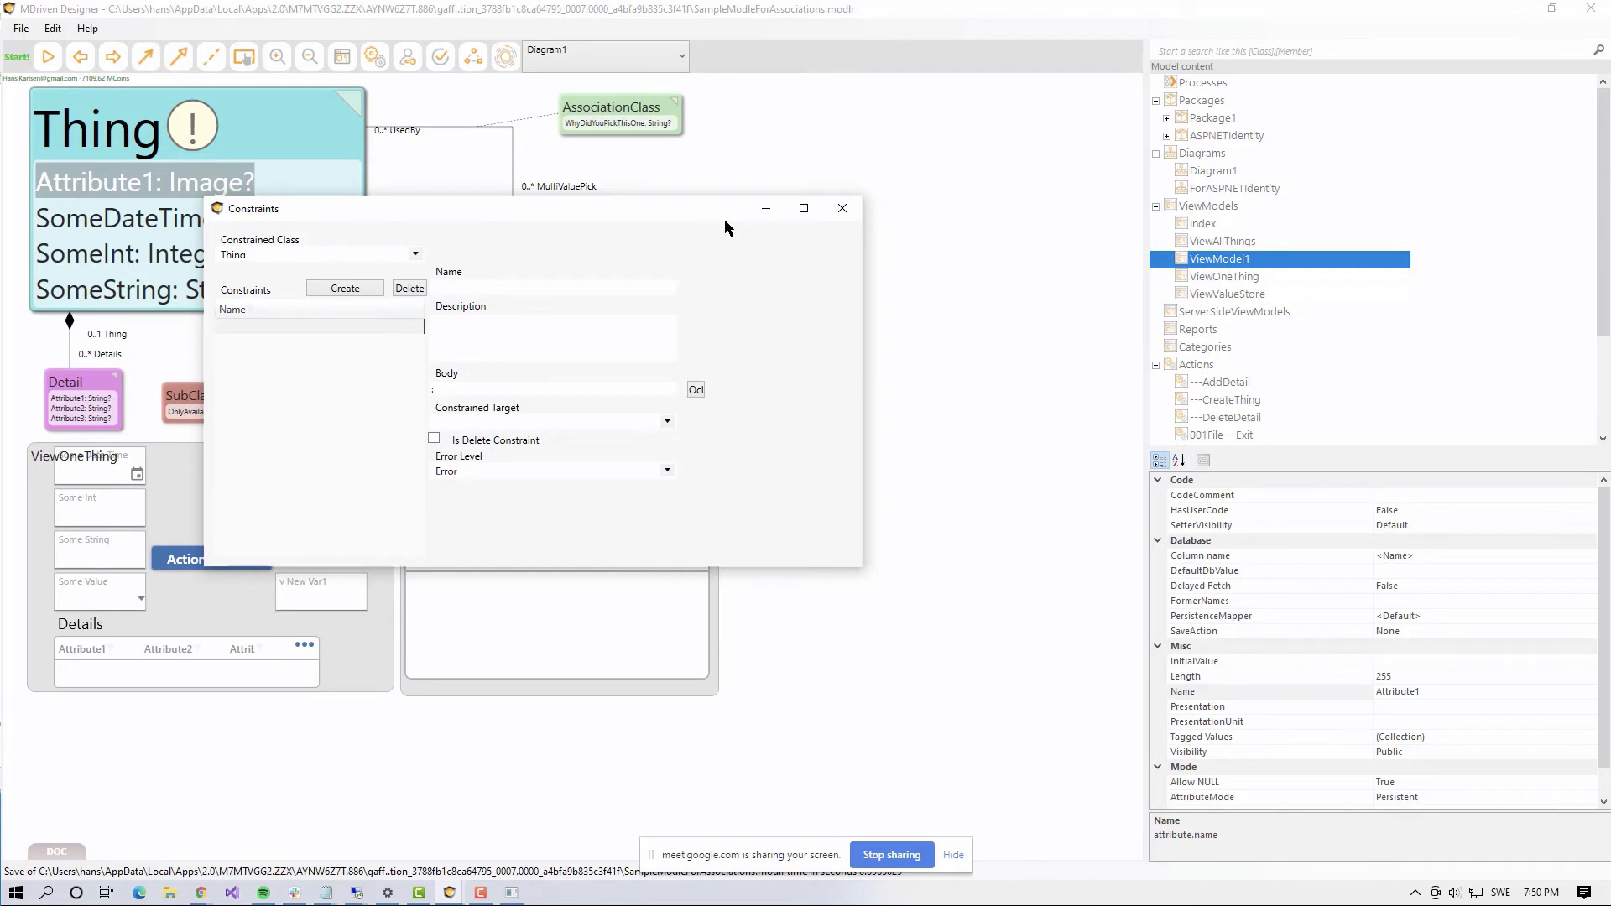
{"action": "type", "text": "Somethoing"}
{"action": "key", "text": "Delete"}
{"action": "key", "text": "Tab"}
Step: Paste the copied expression as the constraint's OCL body and change it to self.SomeString->length>6
{"action": "left_click", "coordinate": [695, 390]}
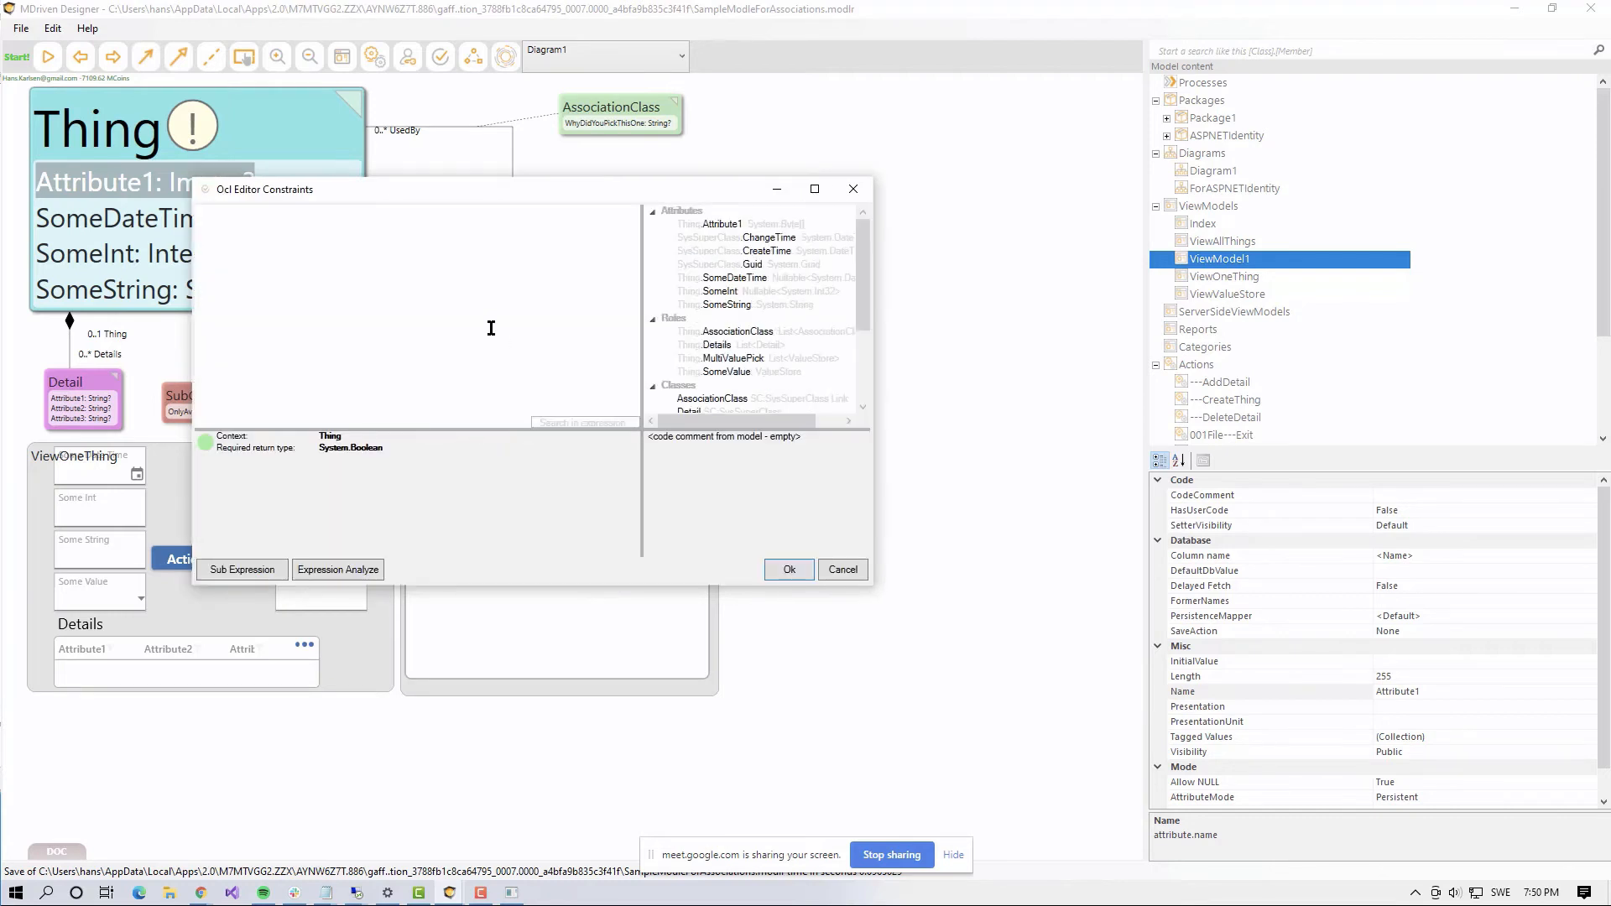
{"action": "key", "text": "ctrl+v"}
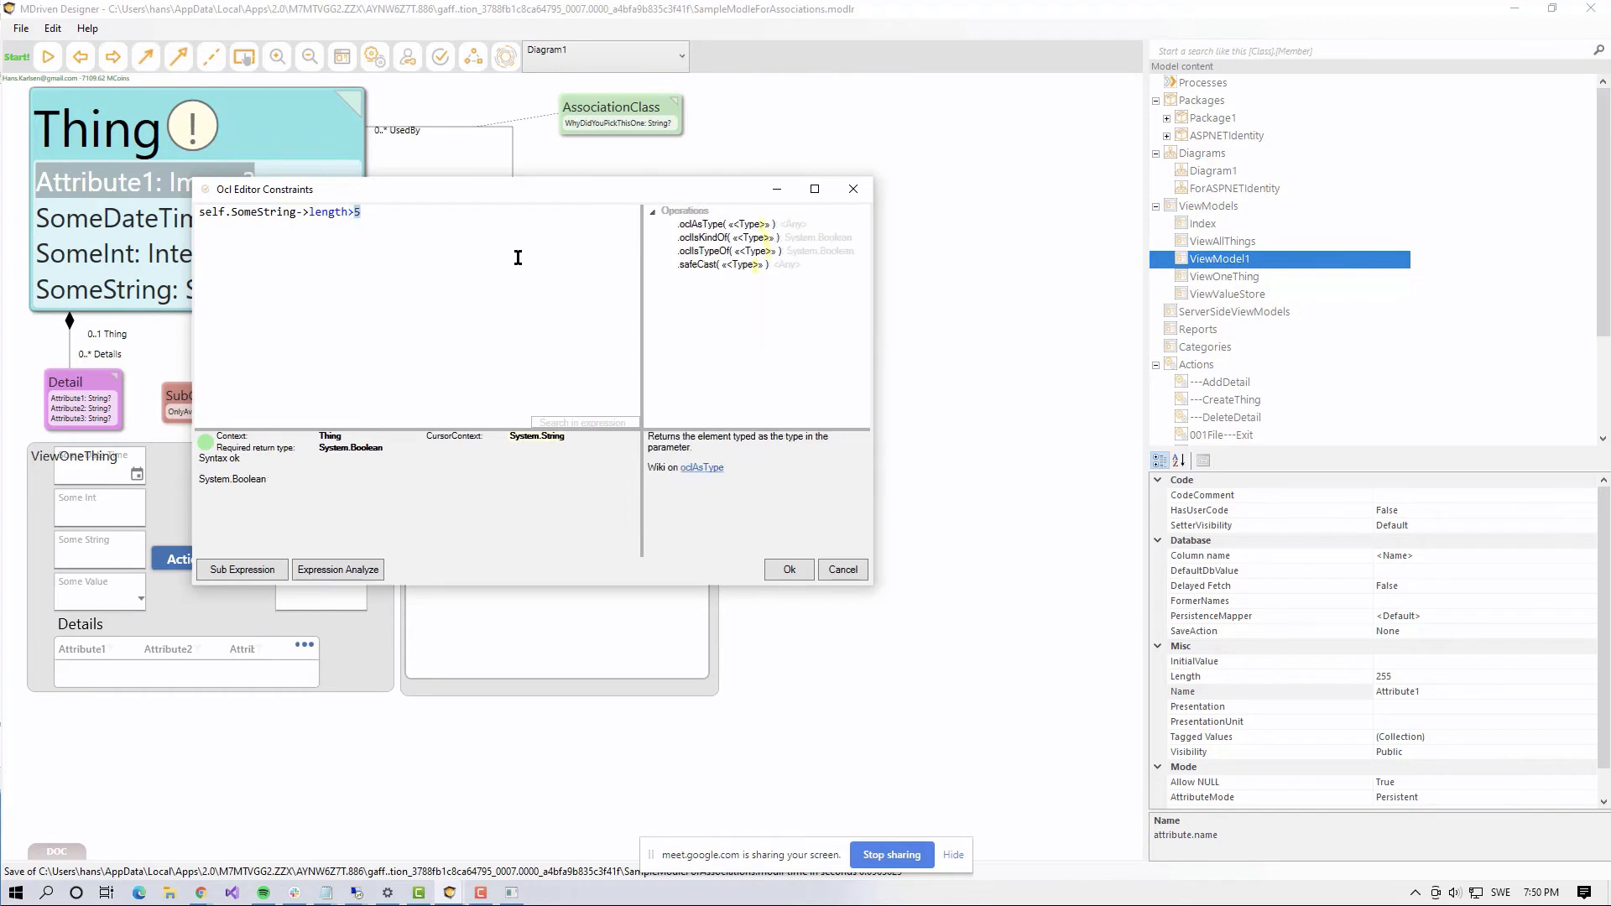
{"action": "type", "text": "6"}
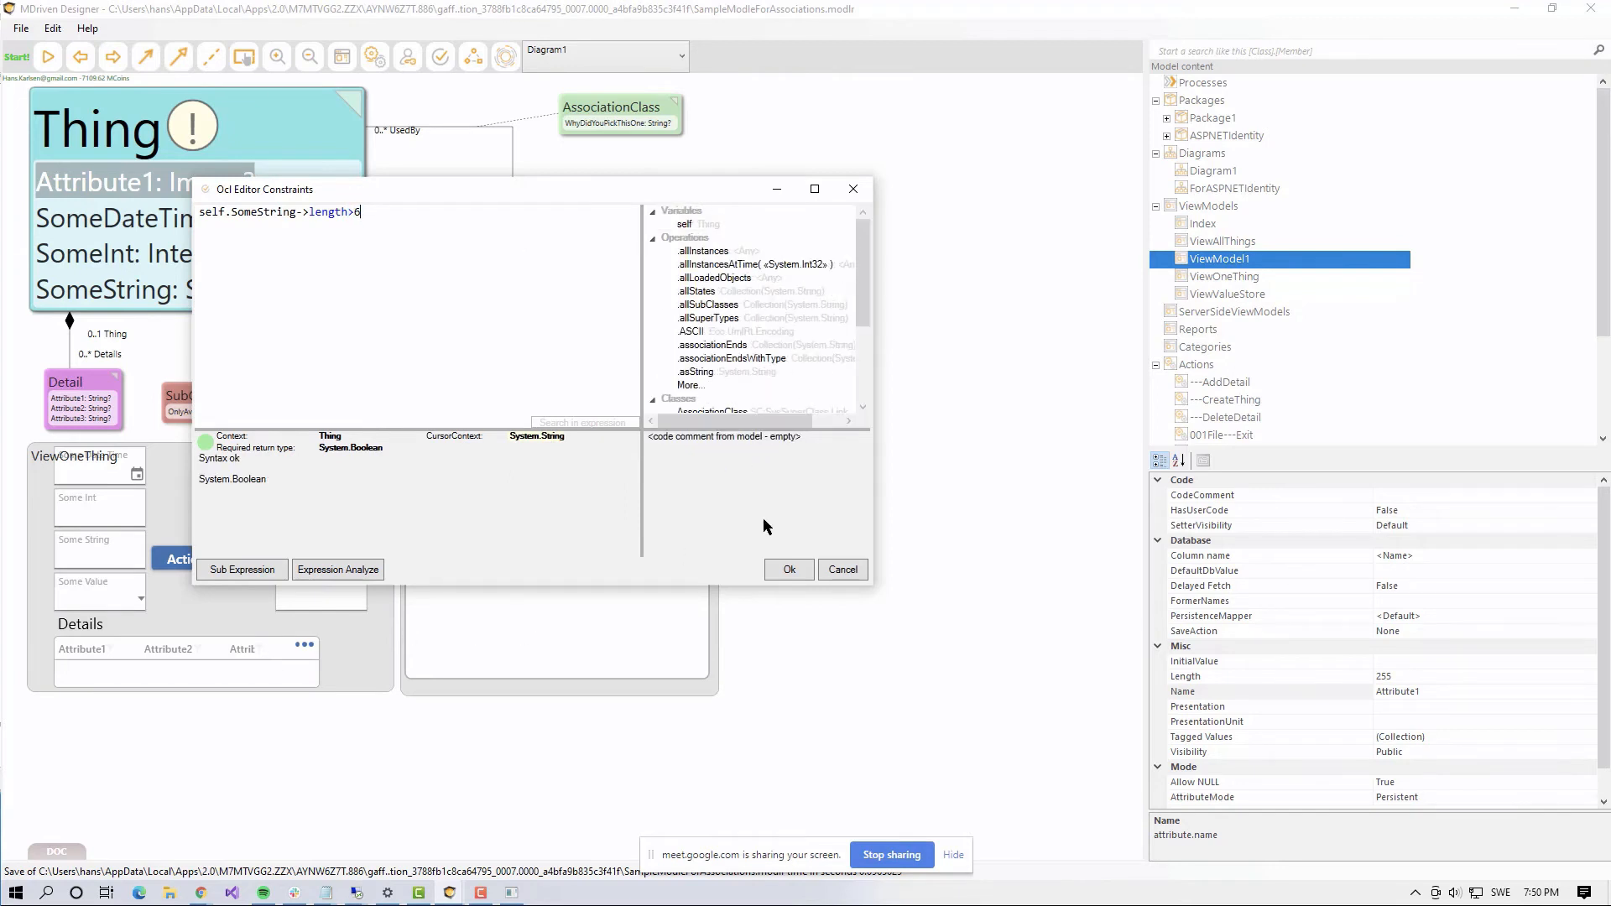
{"action": "left_click", "coordinate": [790, 567]}
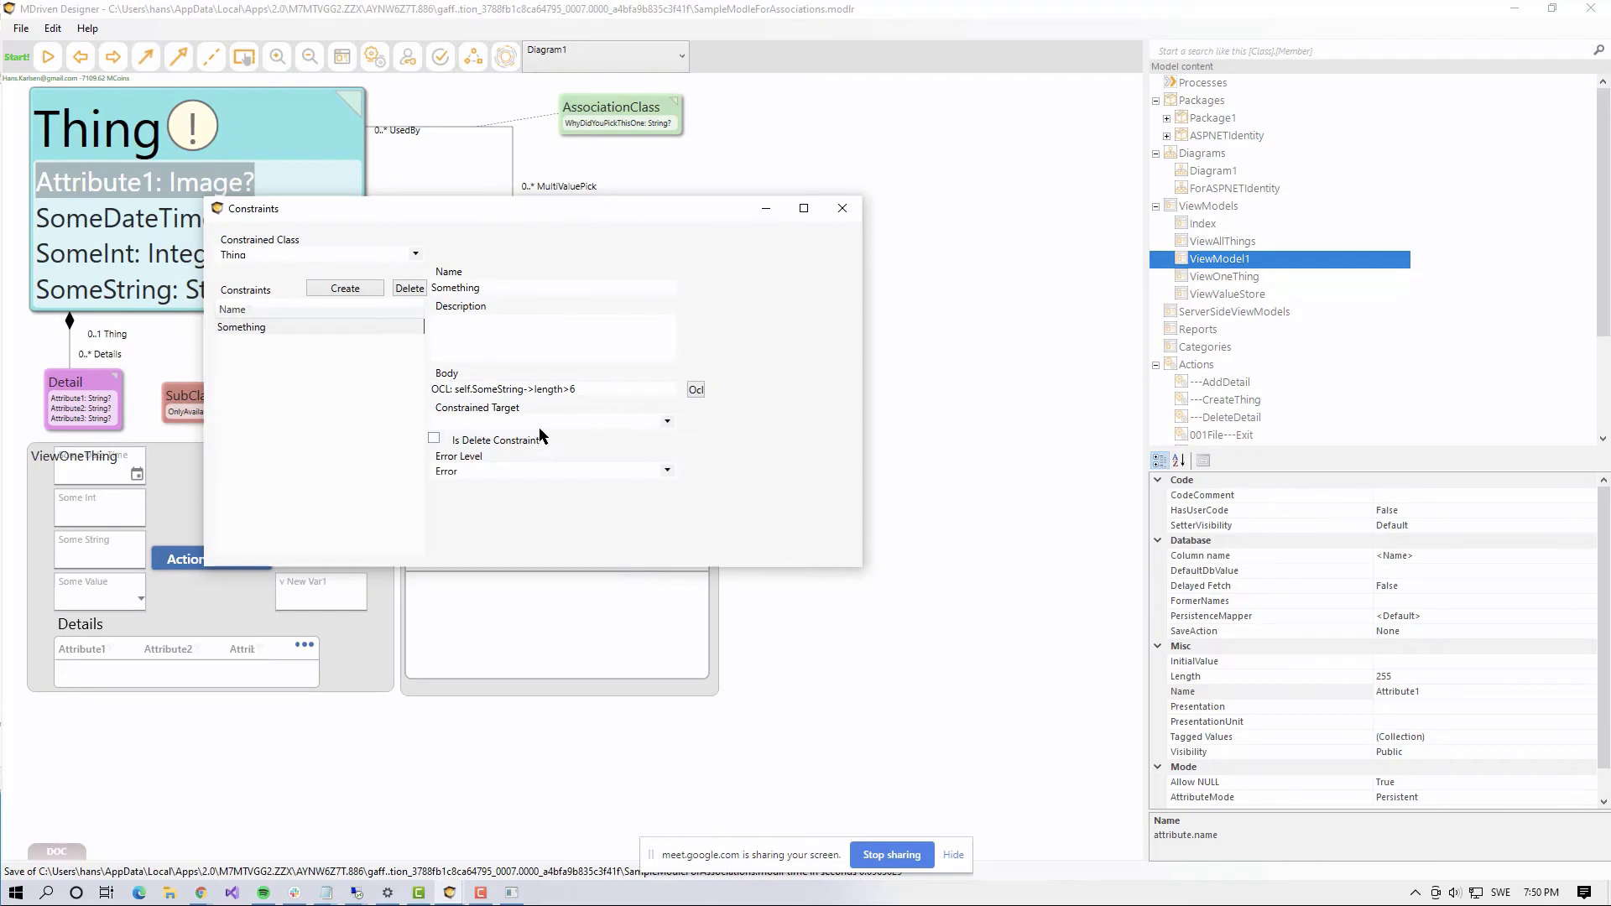
Step: Give the constraint the description "Must be 6" and close the Constraints window
{"action": "left_click", "coordinate": [481, 327]}
{"action": "type", "text": "Must be 5"}
{"action": "left_click_drag", "start_coordinate": [656, 211], "coordinate": [832, 209]}
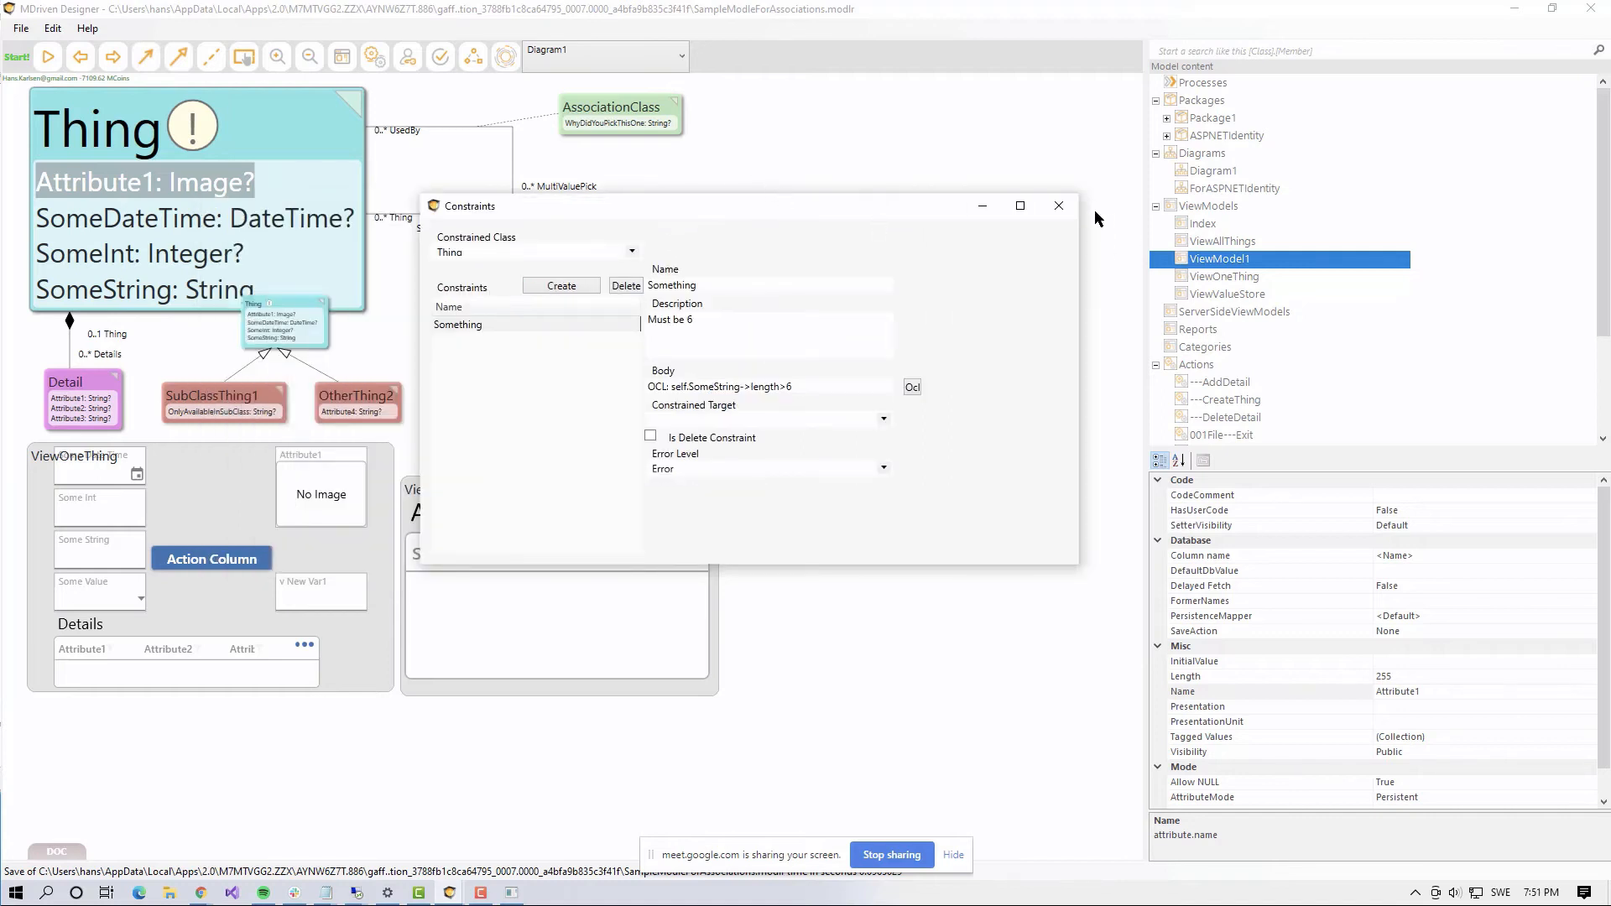
{"action": "left_click", "coordinate": [1058, 206]}
Step: Switch to WECPOF and refresh the model to load the new class constraint
{"action": "key", "text": "alt+Tab"}
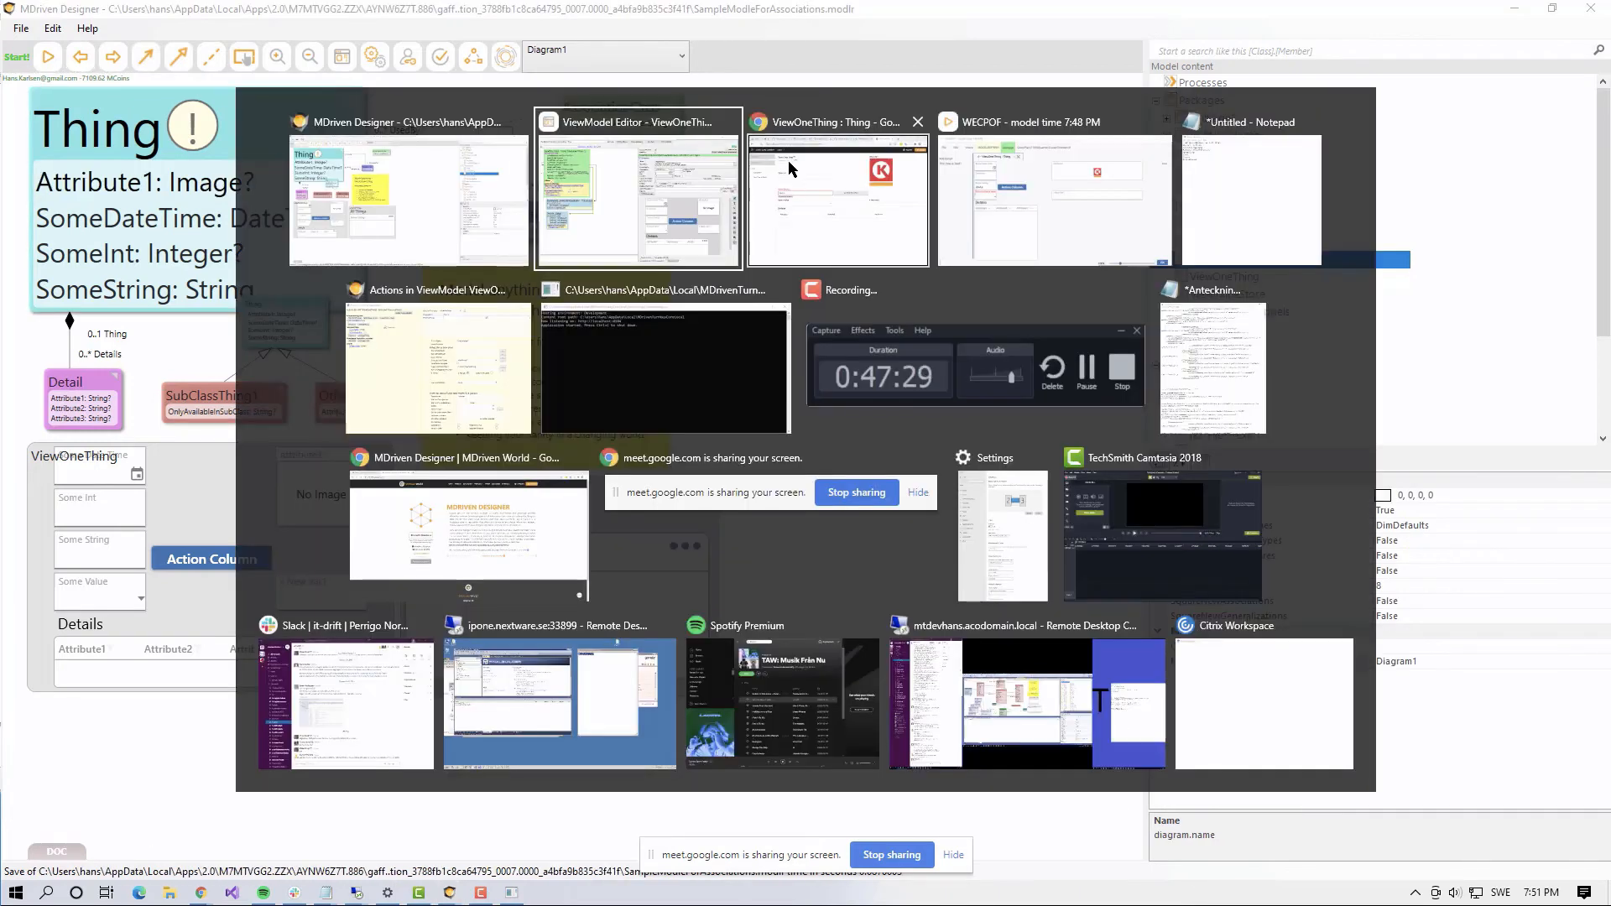
{"action": "key", "text": "alt+Tab"}
{"action": "key", "text": "alt+Tab"}
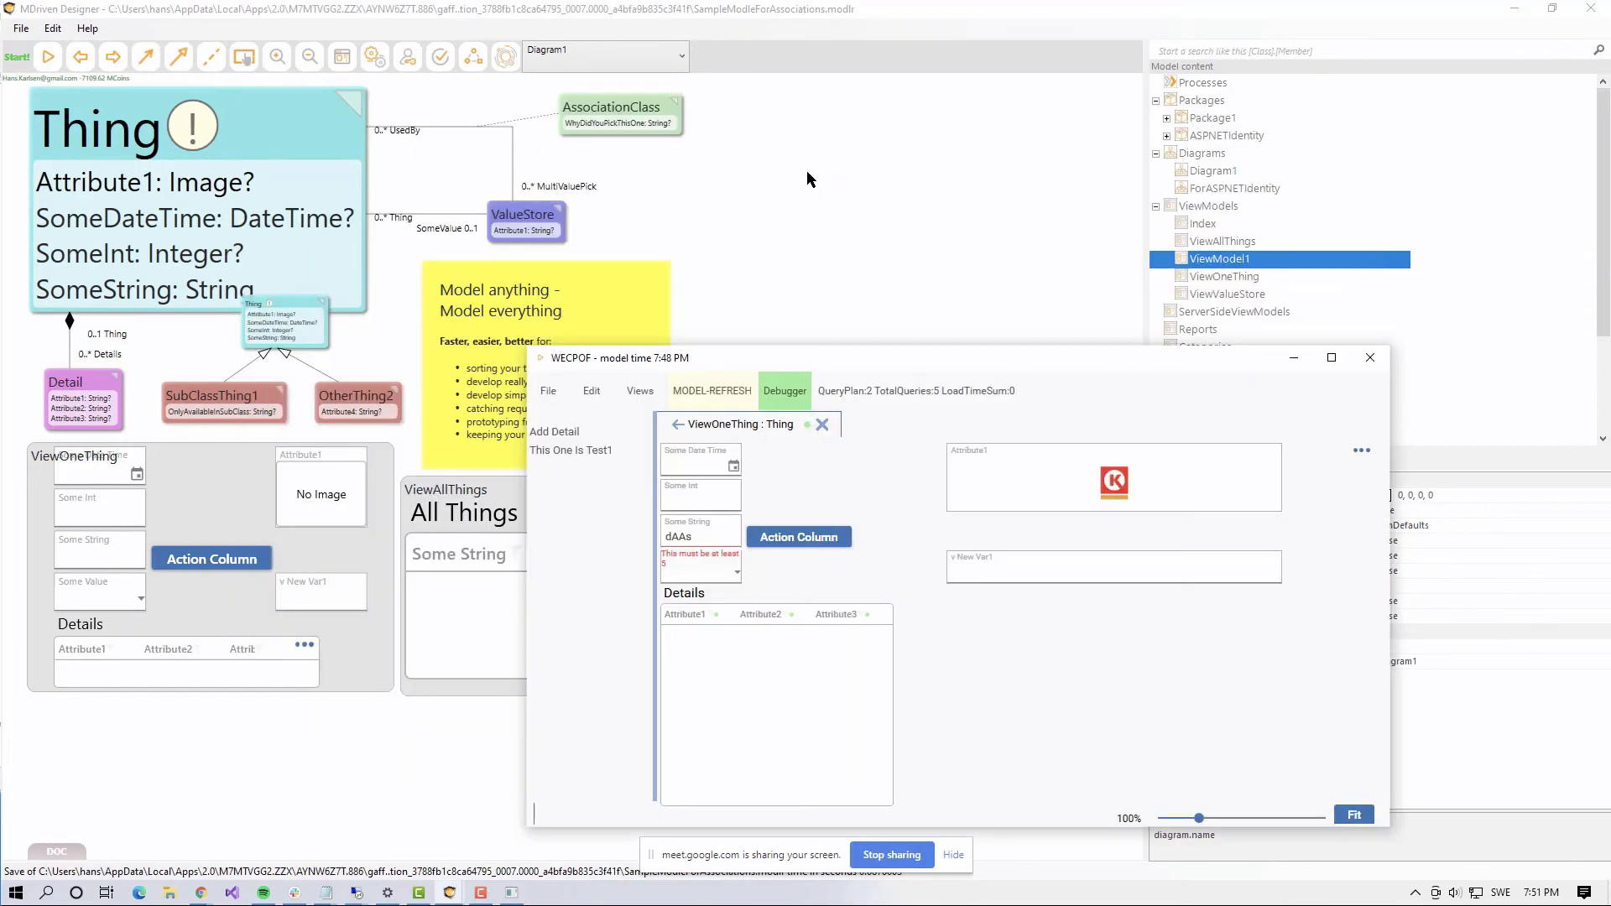
{"action": "left_click", "coordinate": [712, 392]}
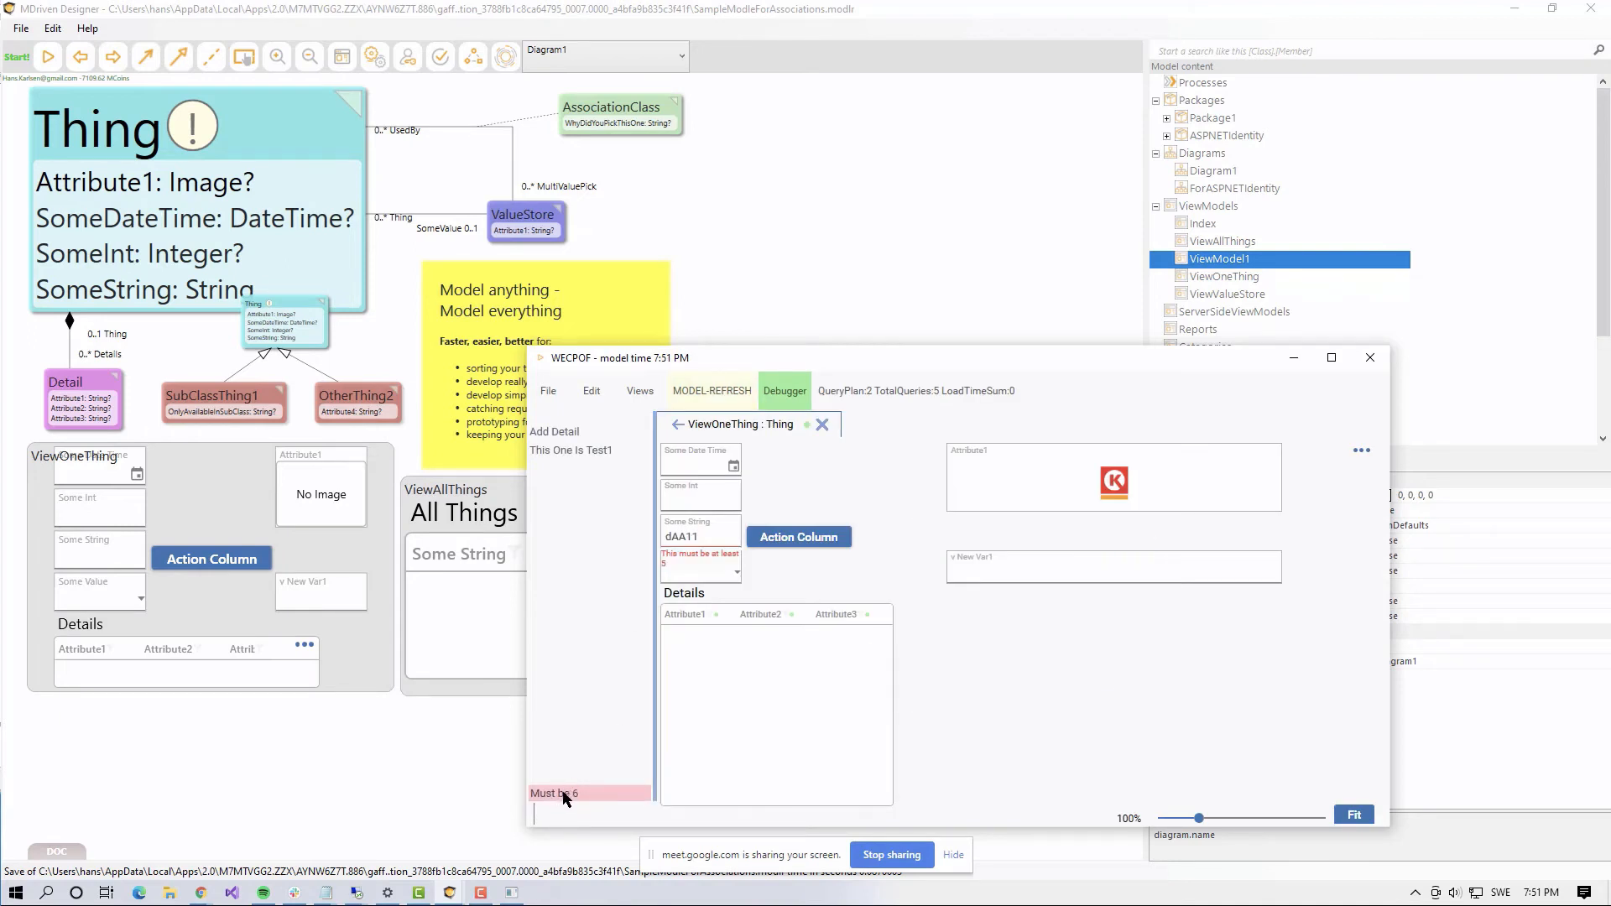
Step: Test the constraint by extending Some String to dAA11sss and then shortening it to dAA11s
{"action": "left_click", "coordinate": [707, 536]}
{"action": "type", "text": "sss"}
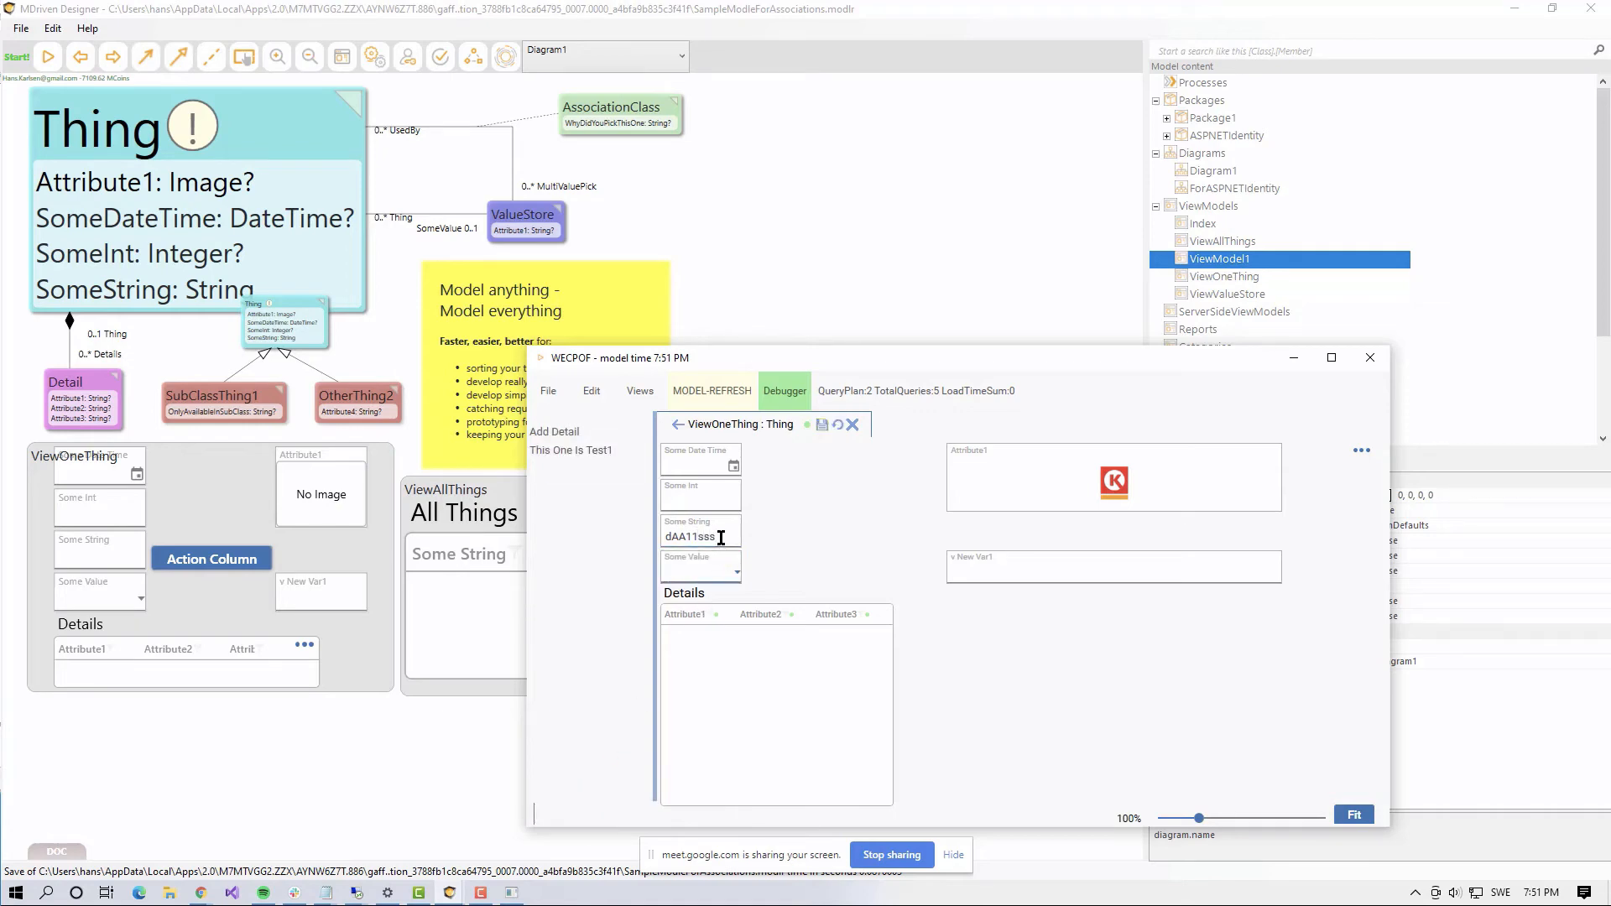
{"action": "key", "text": "BackSpace"}
{"action": "key", "text": "BackSpace"}
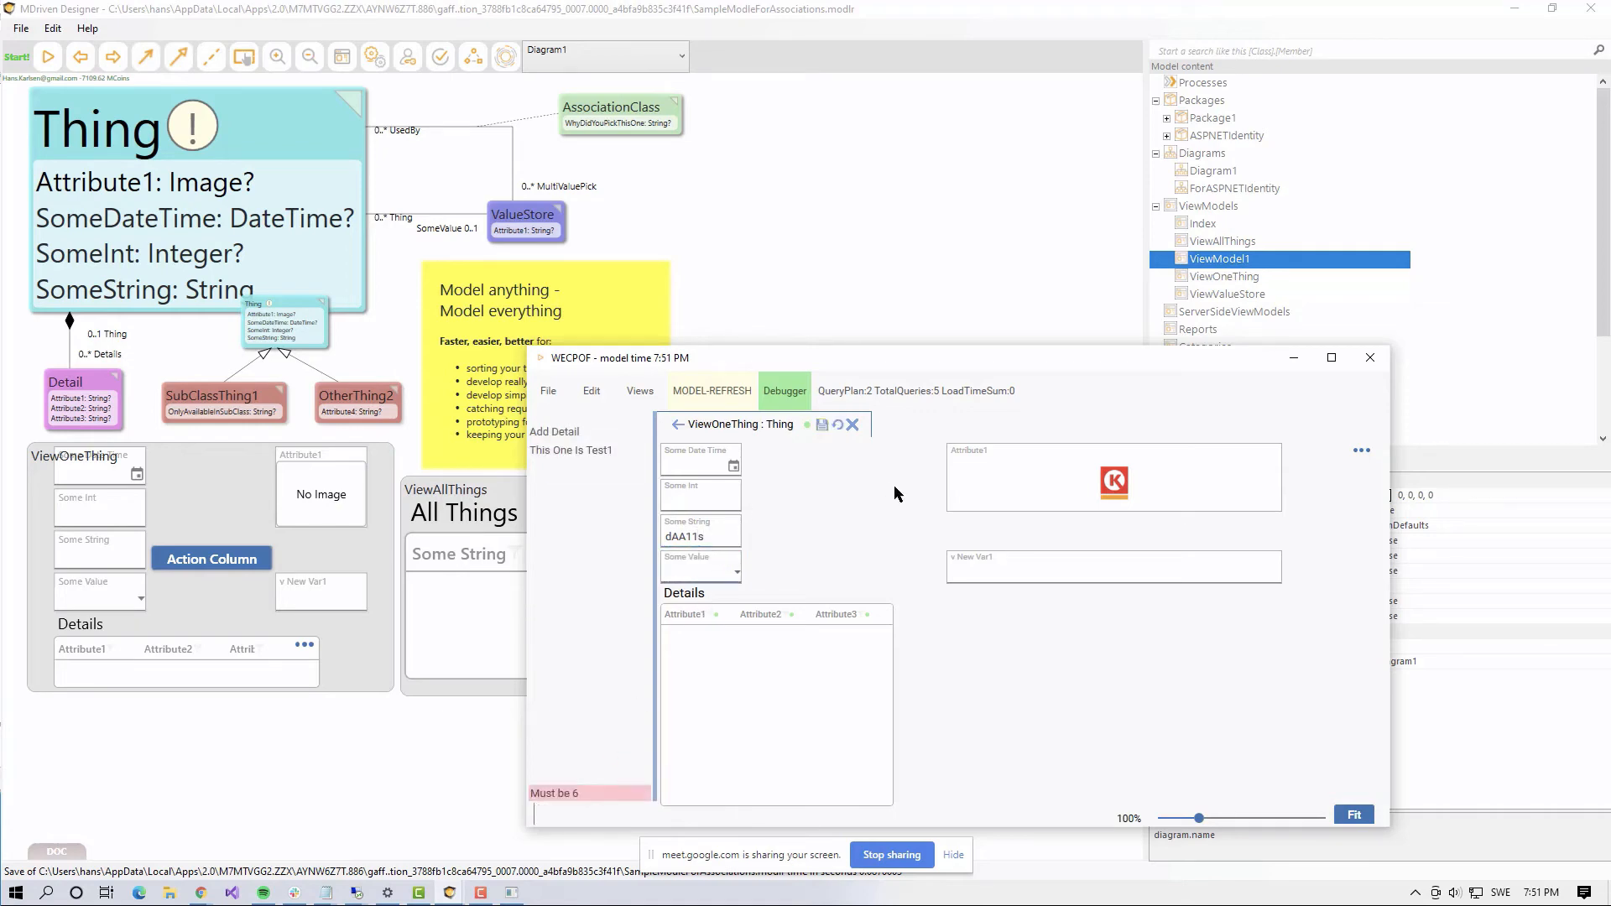
Step: Switch to the ViewModel Editor, select the ViewOneThing root and expand its Constraints section
{"action": "left_click_drag", "start_coordinate": [892, 361], "coordinate": [941, 202]}
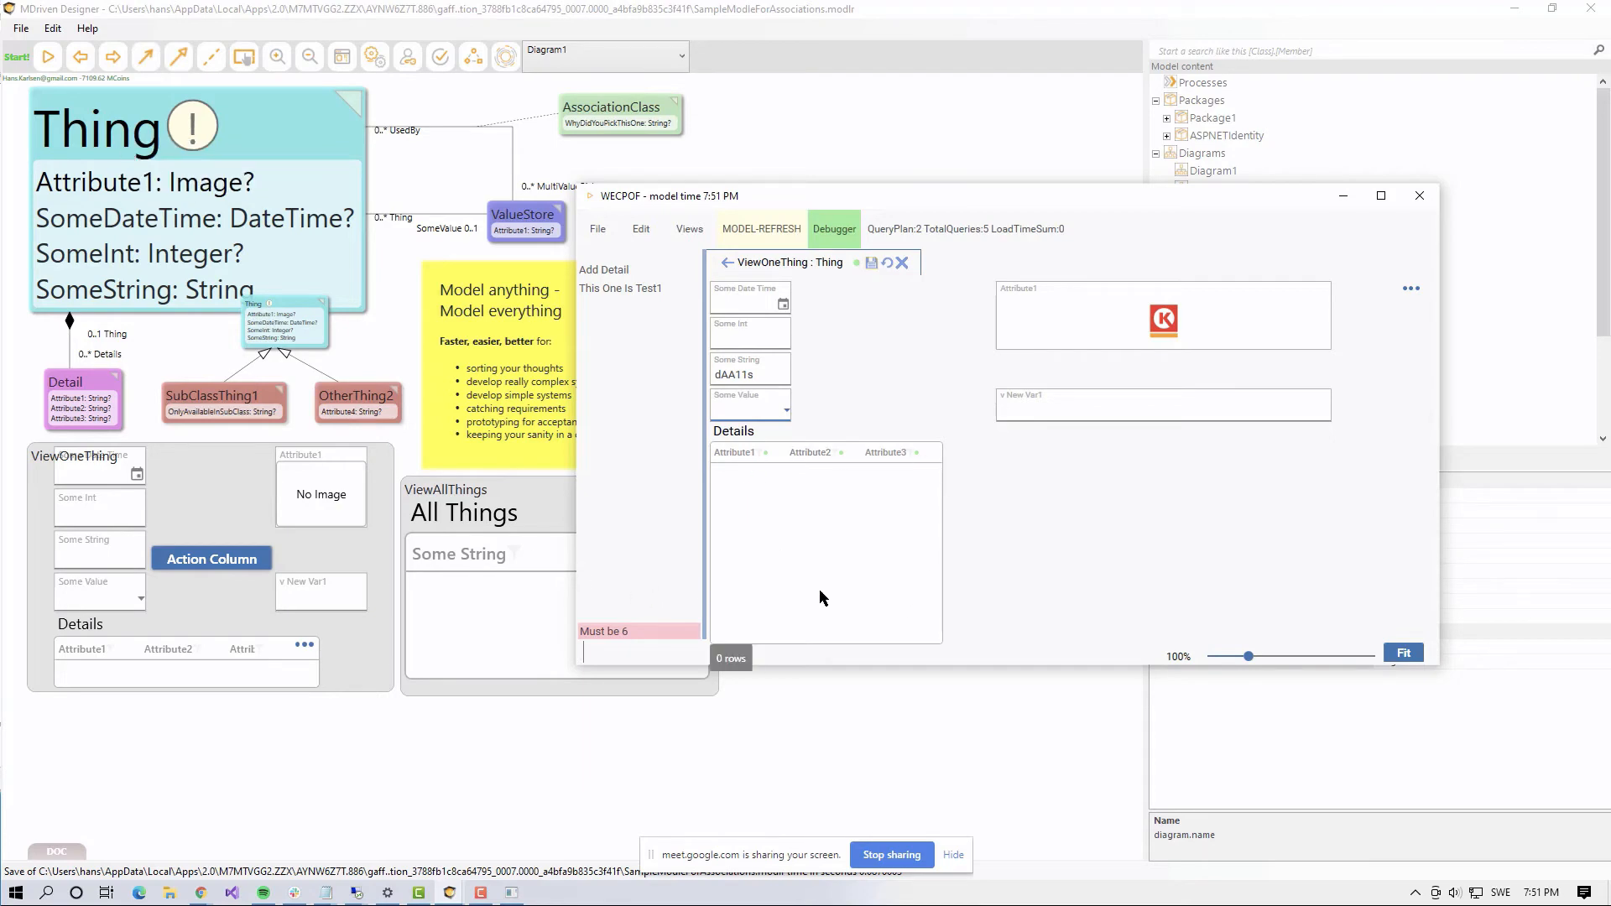
{"action": "key", "text": "alt+Tab"}
{"action": "key", "text": "alt+Tab"}
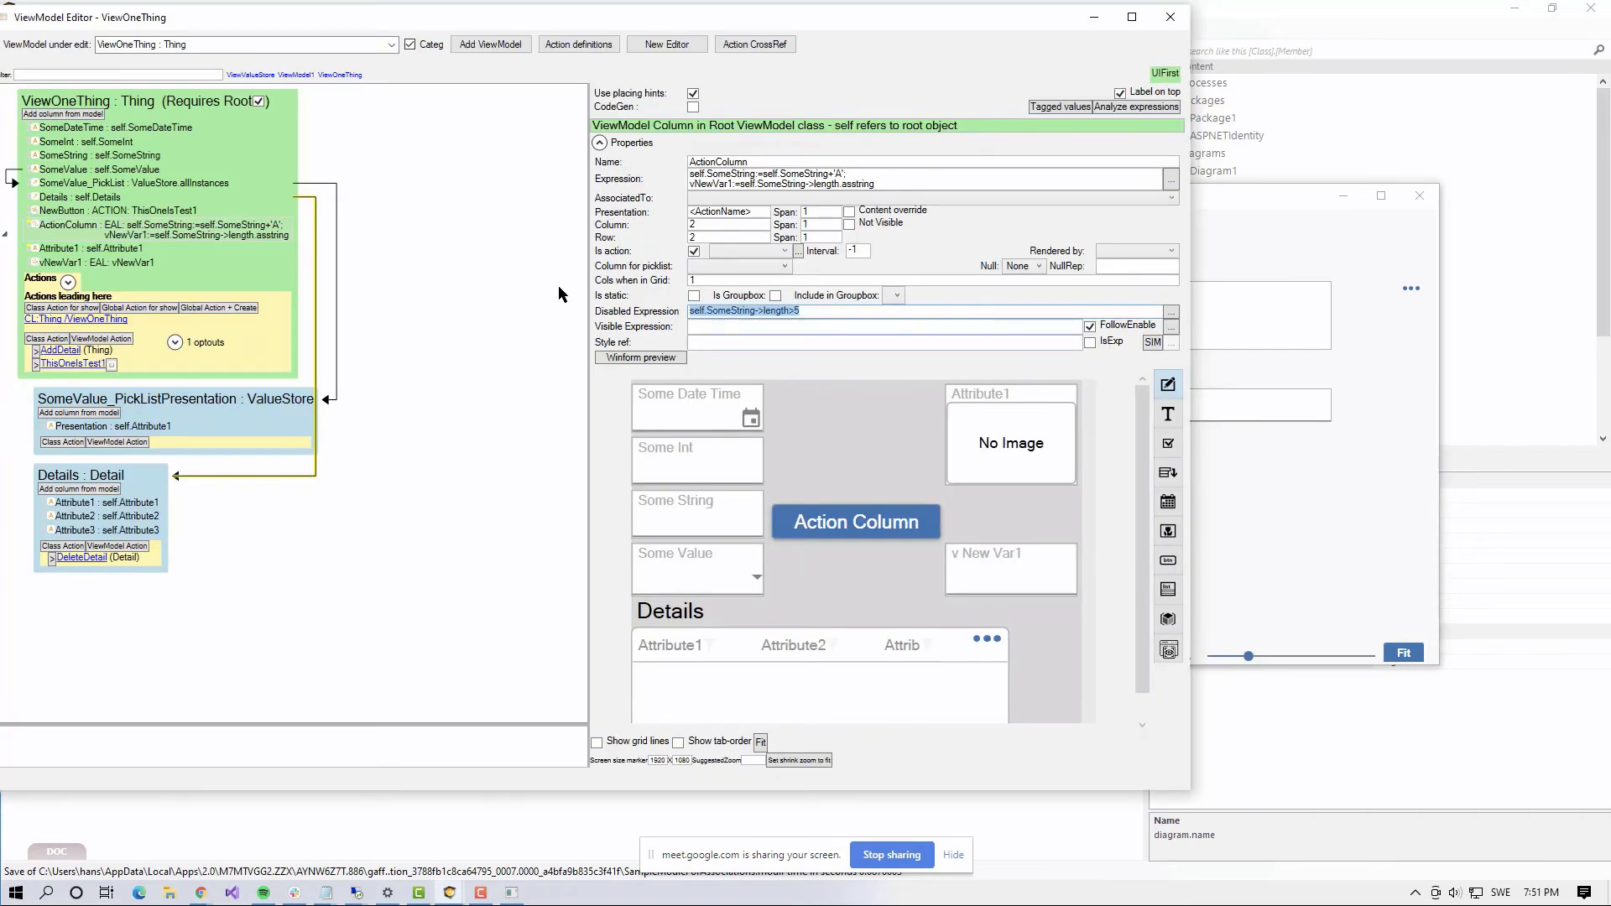
{"action": "left_click", "coordinate": [154, 104]}
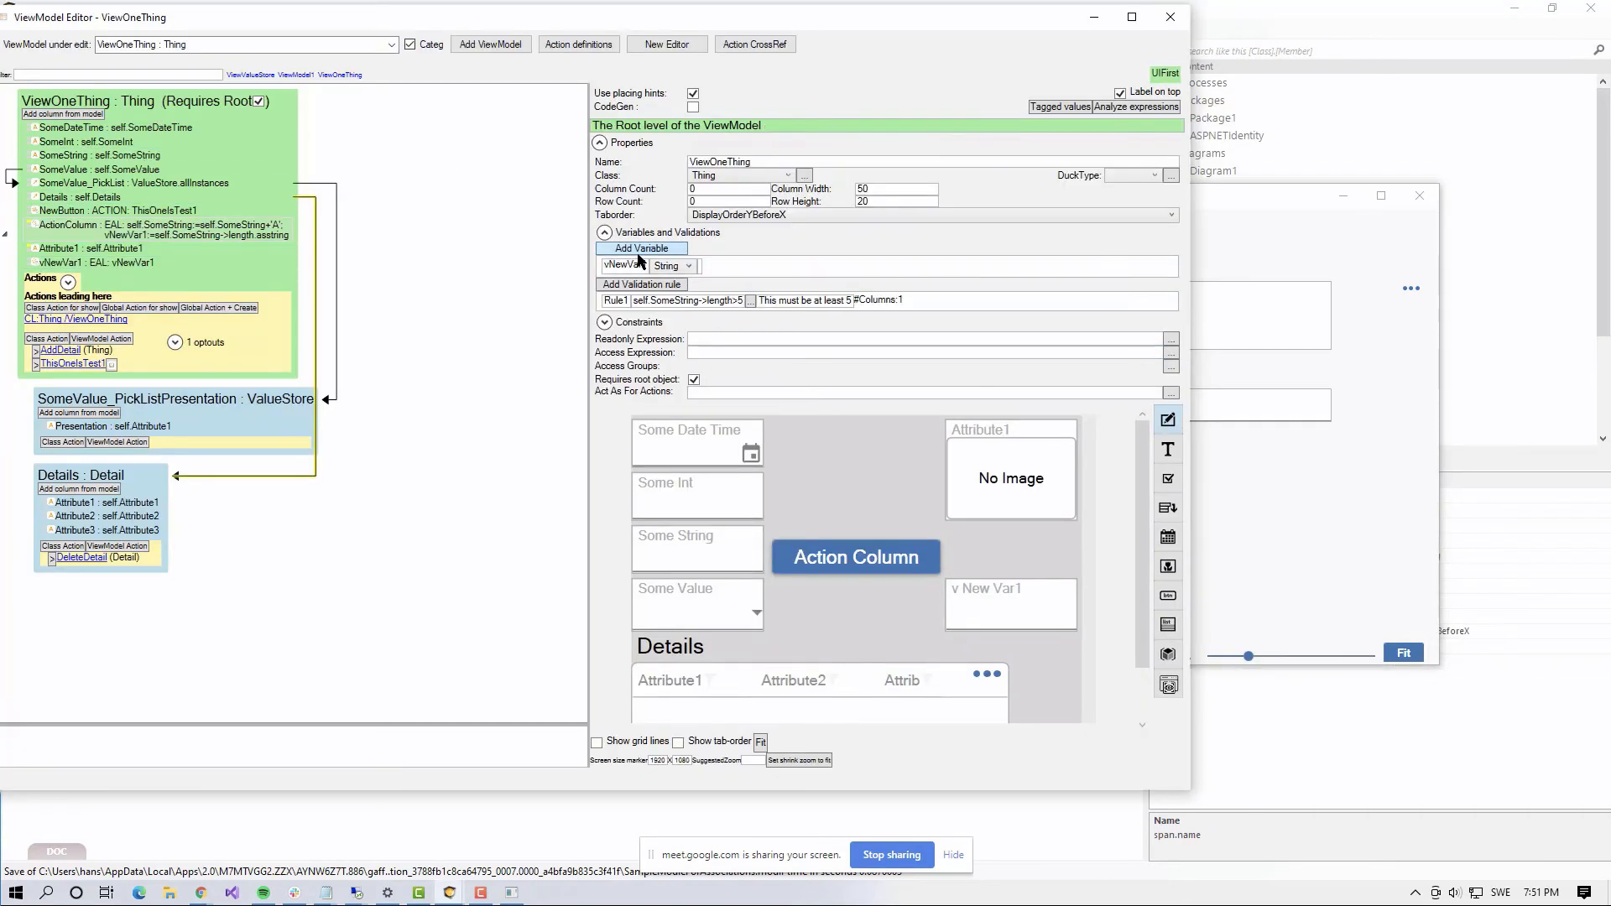
{"action": "left_click", "coordinate": [613, 302]}
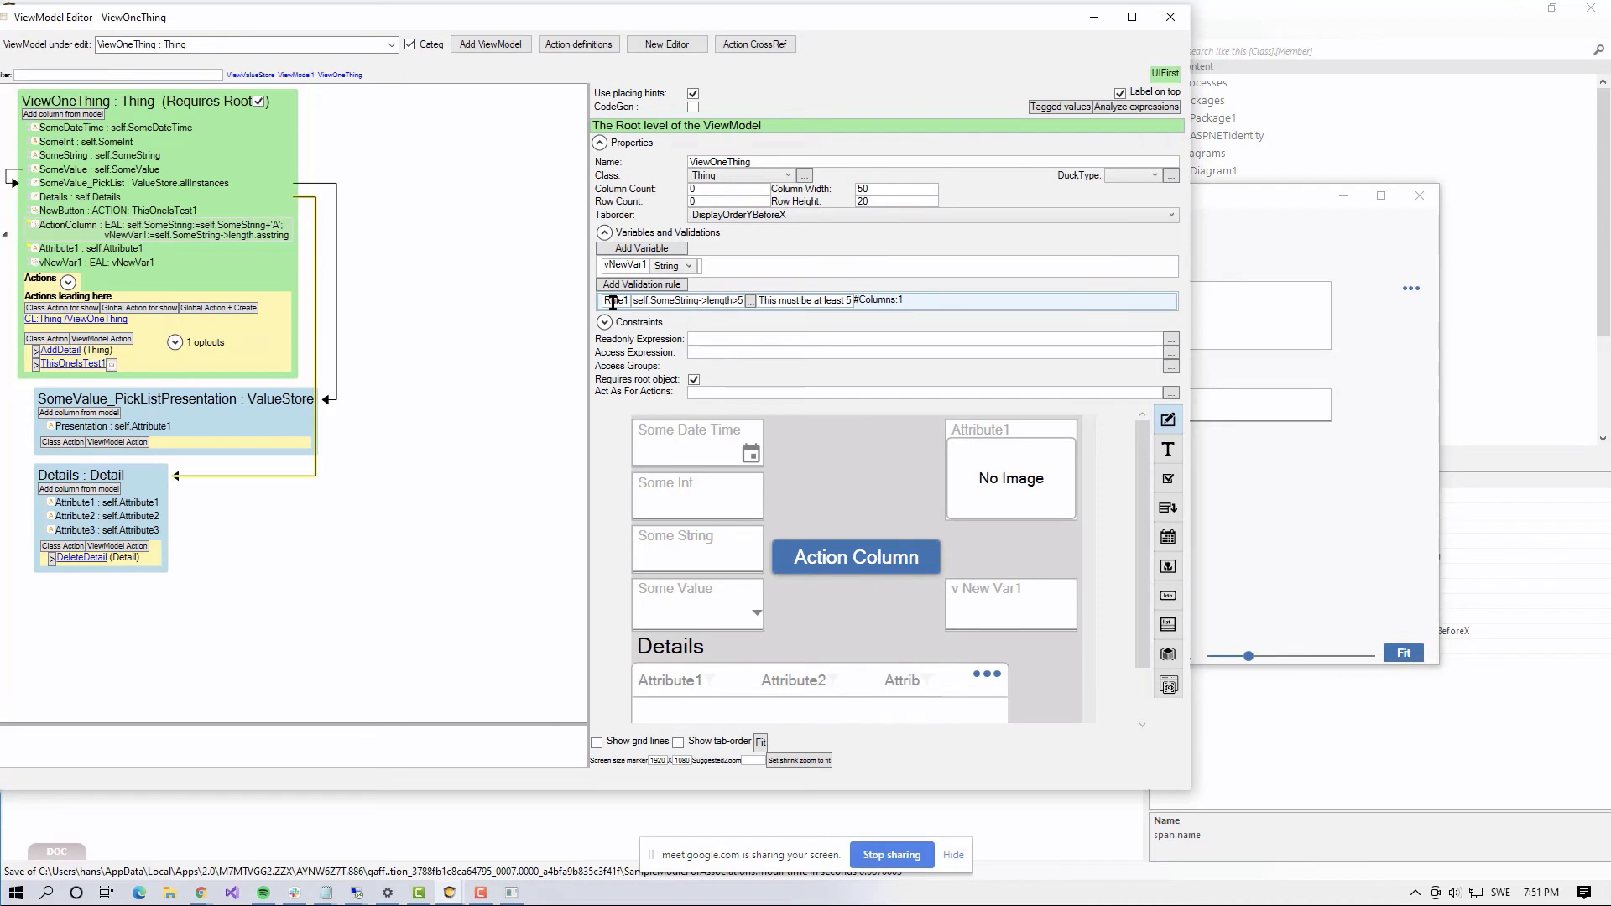
{"action": "left_click", "coordinate": [604, 322]}
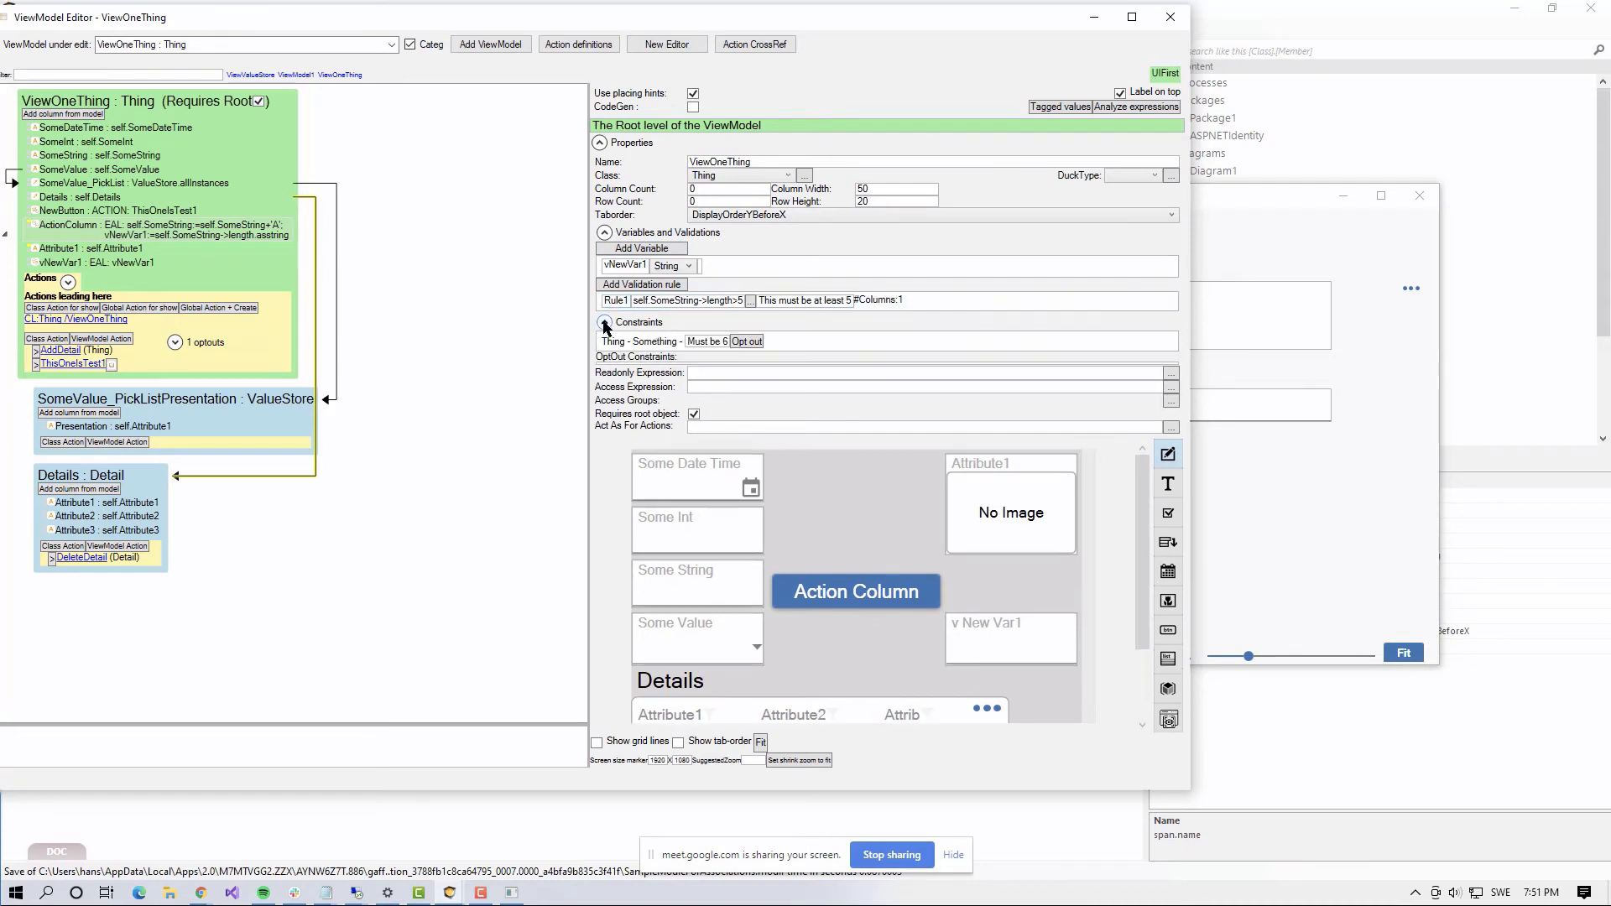
Step: Opt ViewOneThing out of Thing's Something constraint, then opt it back in
{"action": "left_click", "coordinate": [610, 344]}
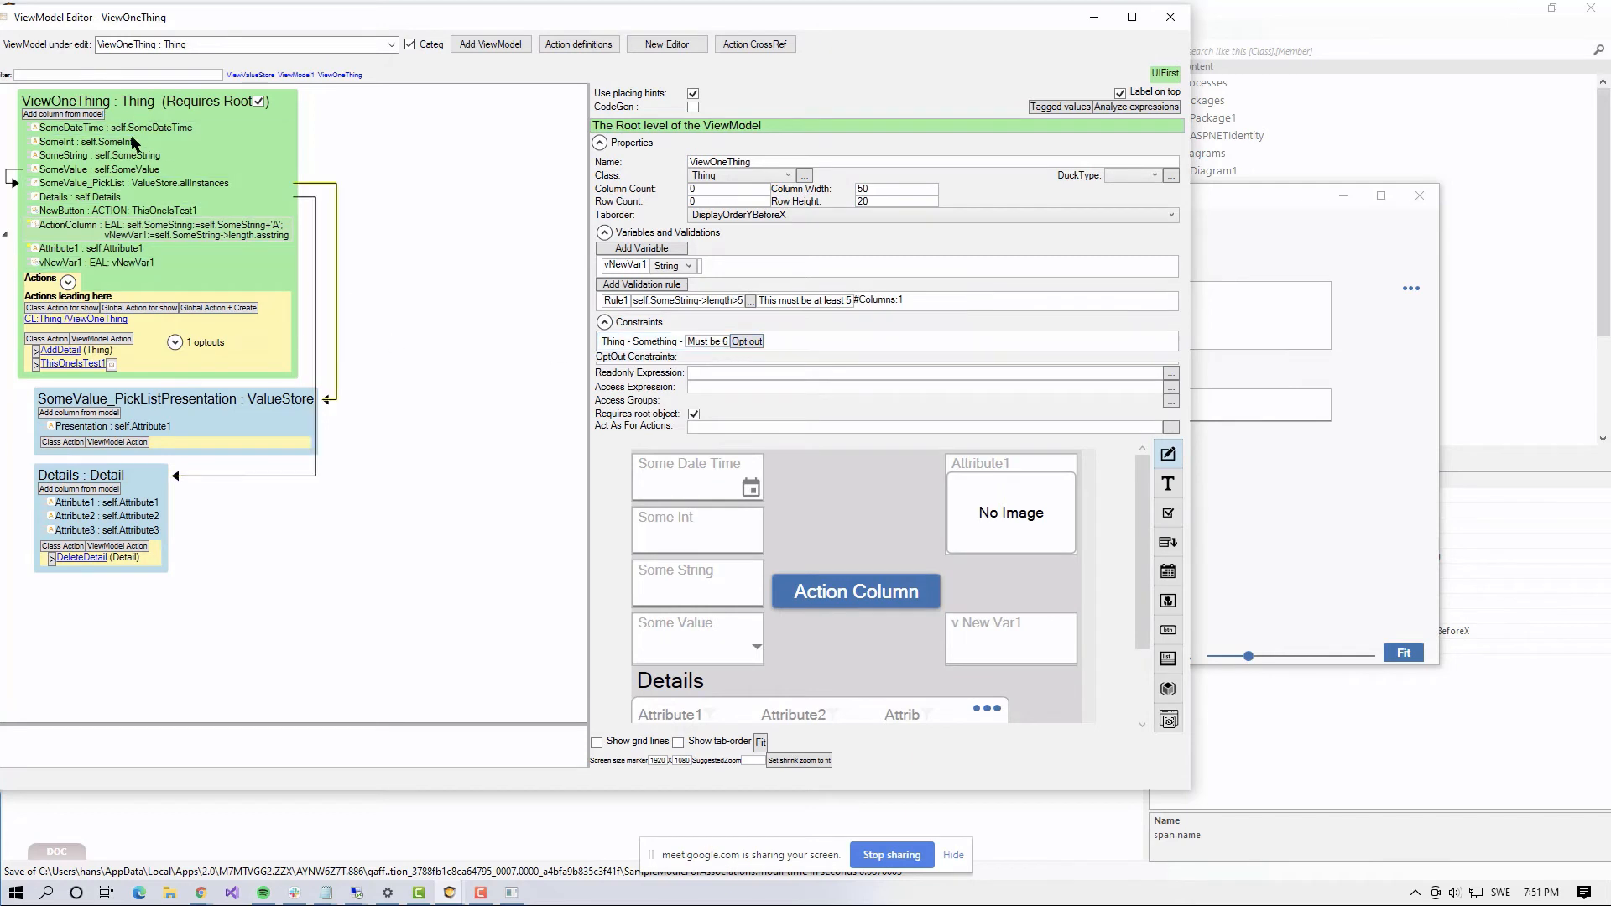
{"action": "left_click", "coordinate": [750, 343]}
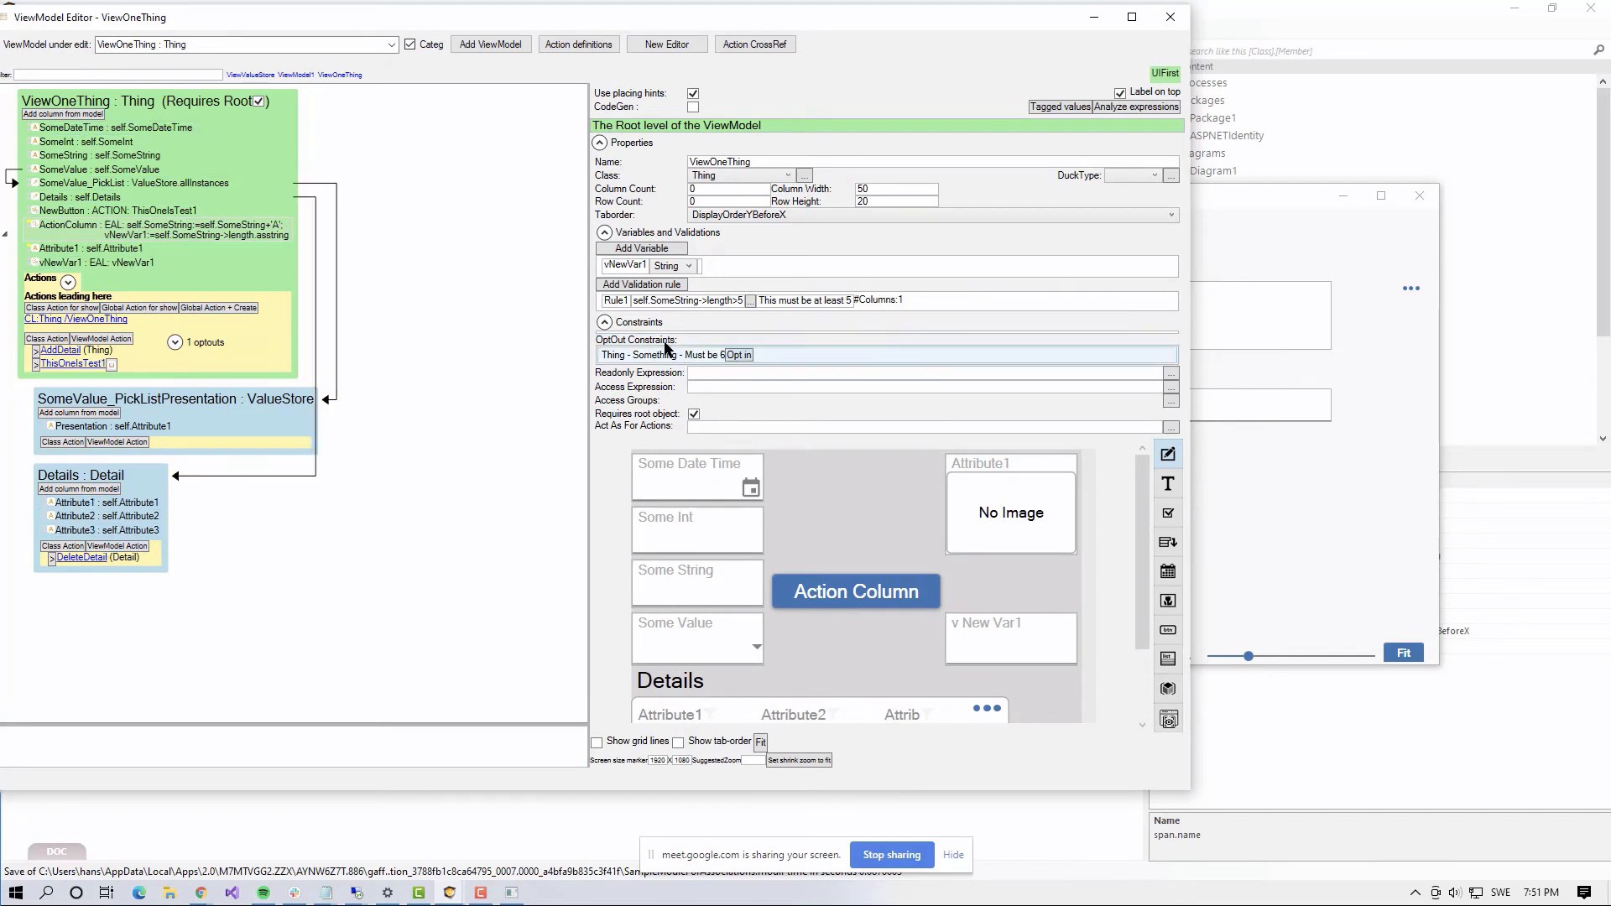
{"action": "left_click", "coordinate": [741, 356]}
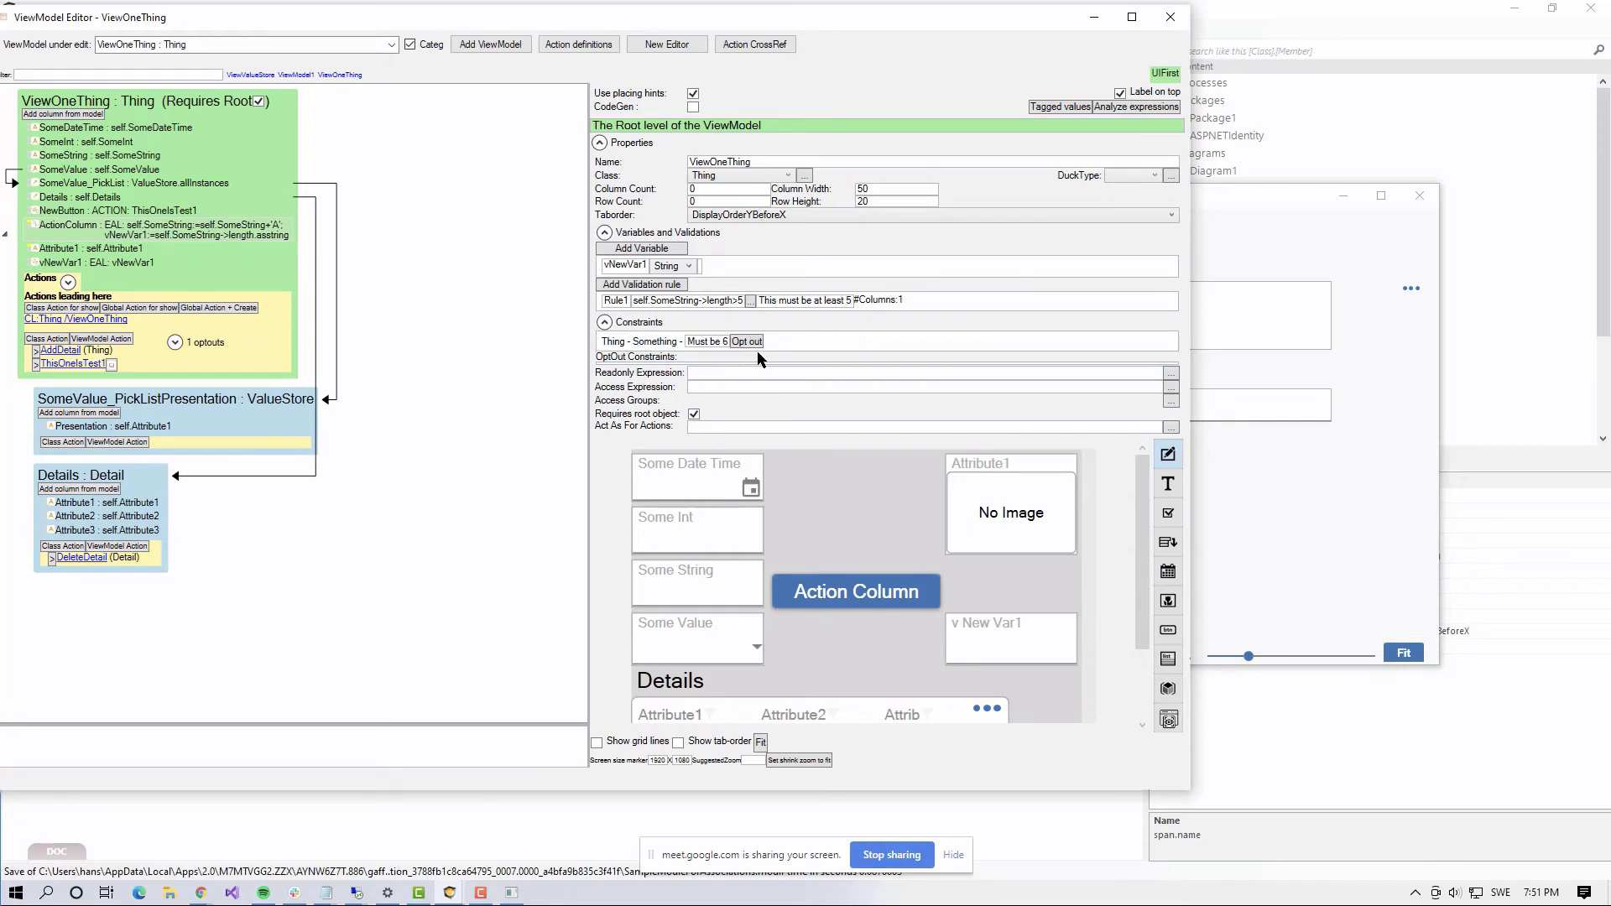
Step: Return to MDriven Designer and set the error level of class Thing's Something constraint to Warning, then close the Constraints window
{"action": "key", "text": "alt+Tab"}
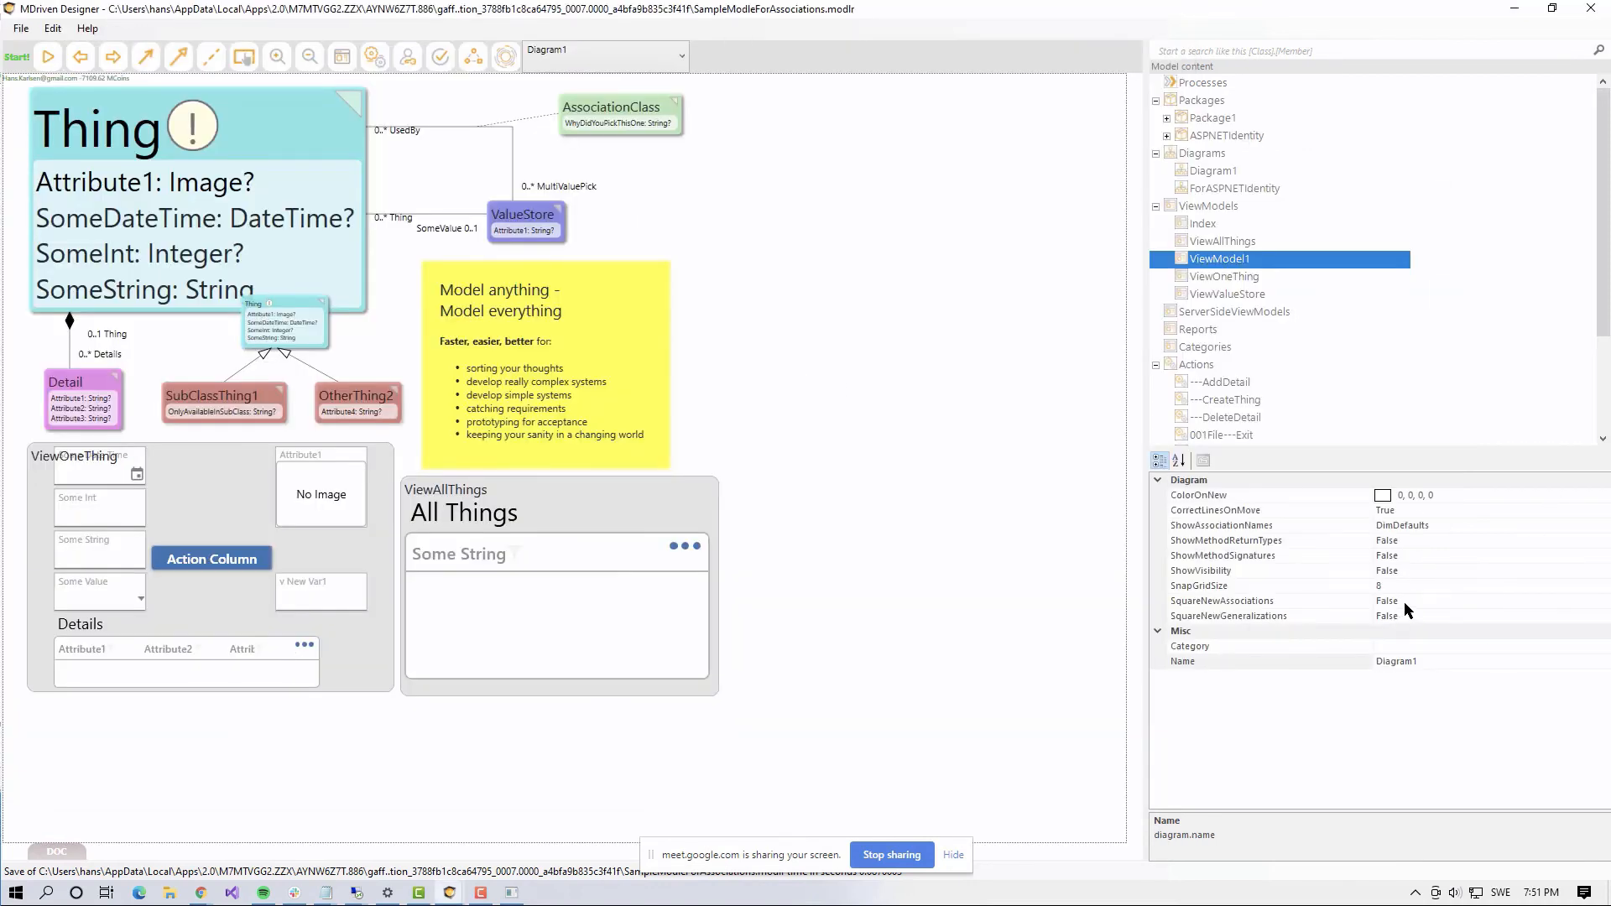
{"action": "left_click", "coordinate": [102, 134]}
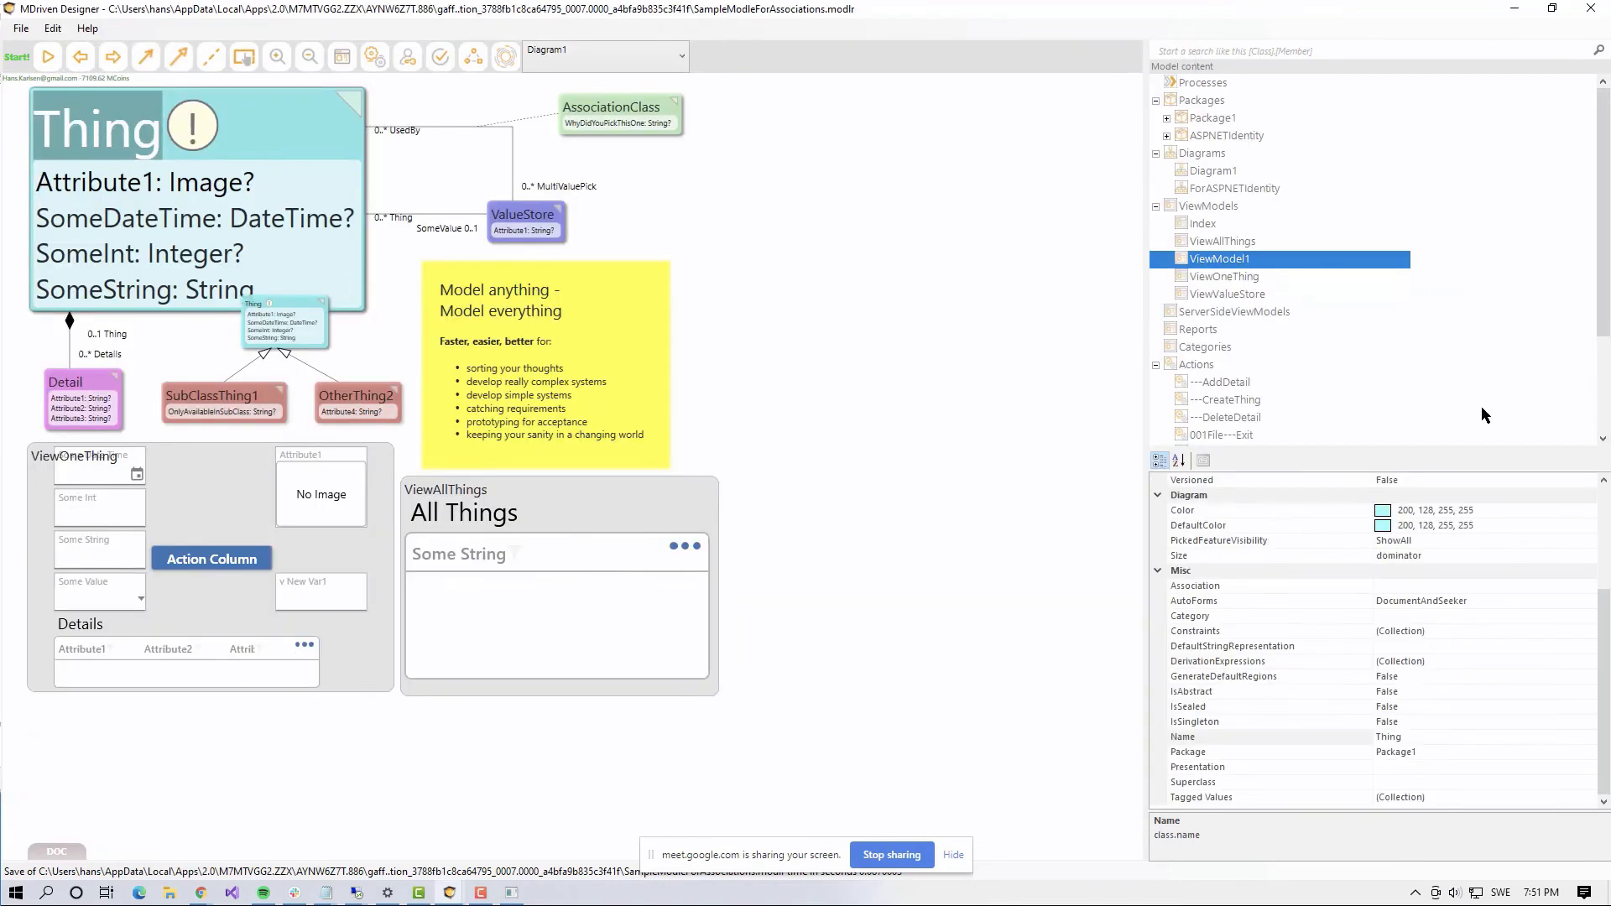
{"action": "left_click", "coordinate": [1512, 631]}
{"action": "left_click", "coordinate": [1589, 632]}
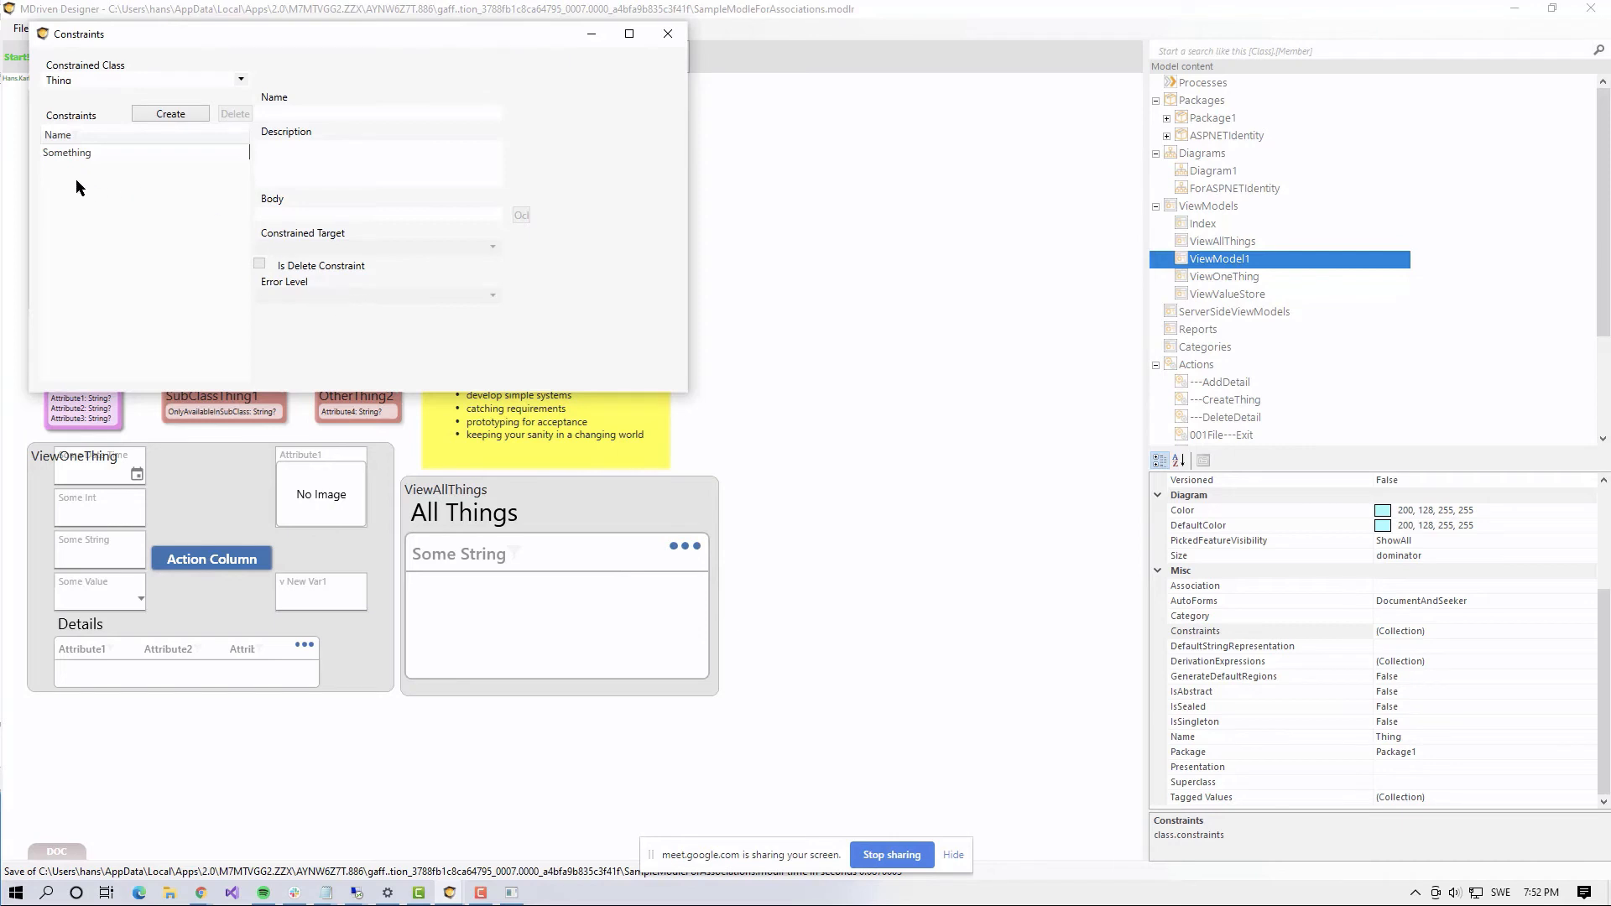
{"action": "left_click", "coordinate": [75, 153]}
{"action": "left_click", "coordinate": [310, 295]}
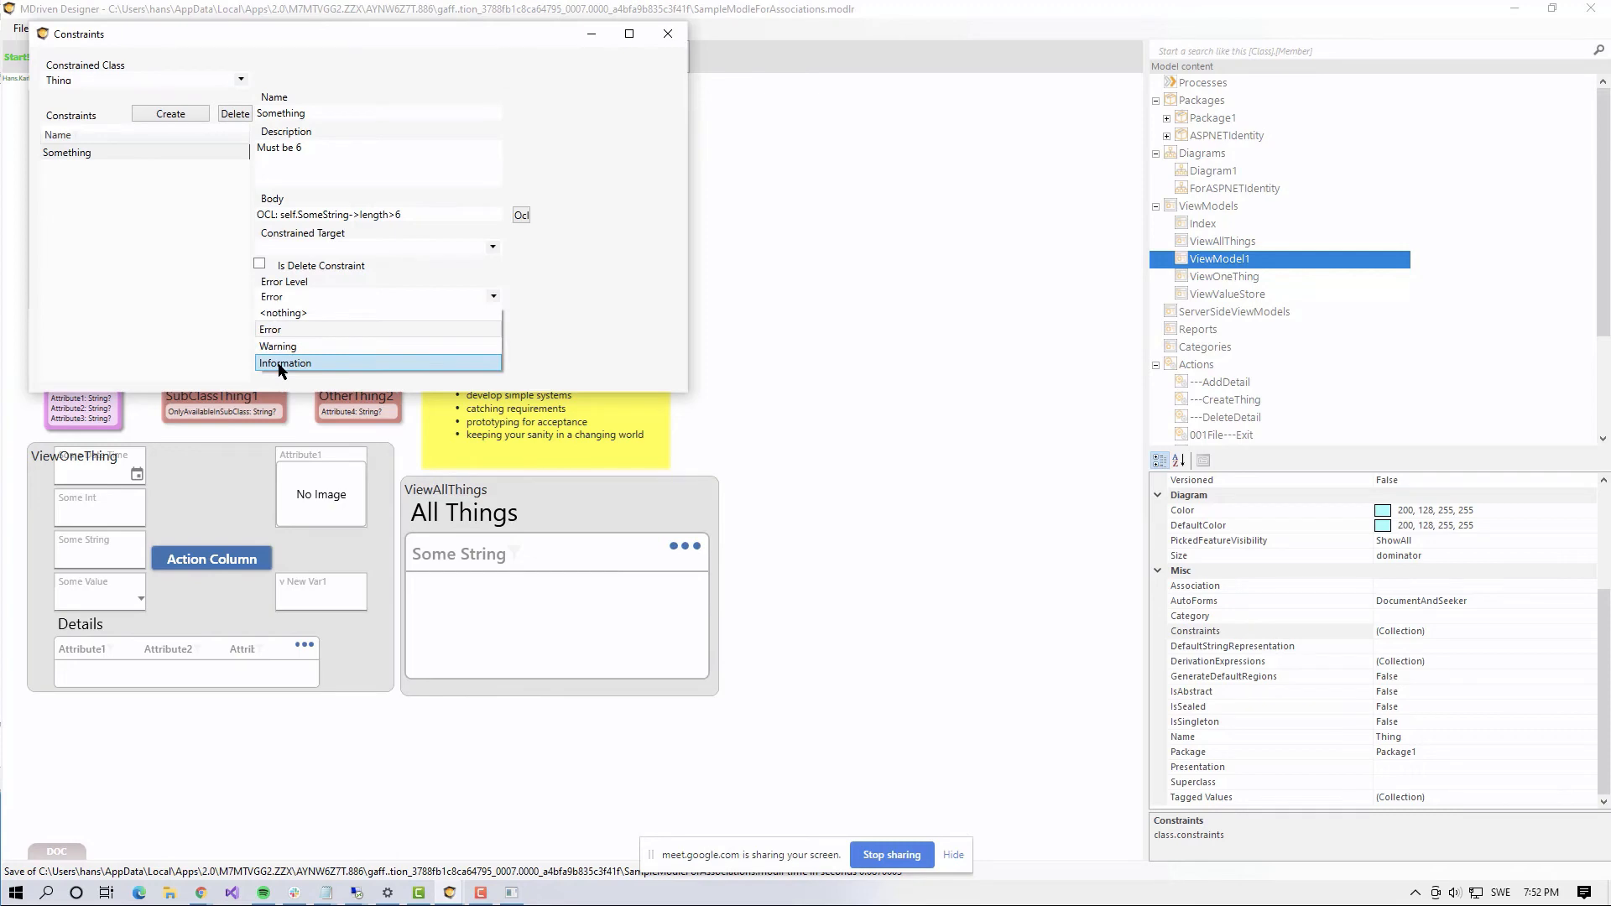
{"action": "left_click", "coordinate": [285, 346]}
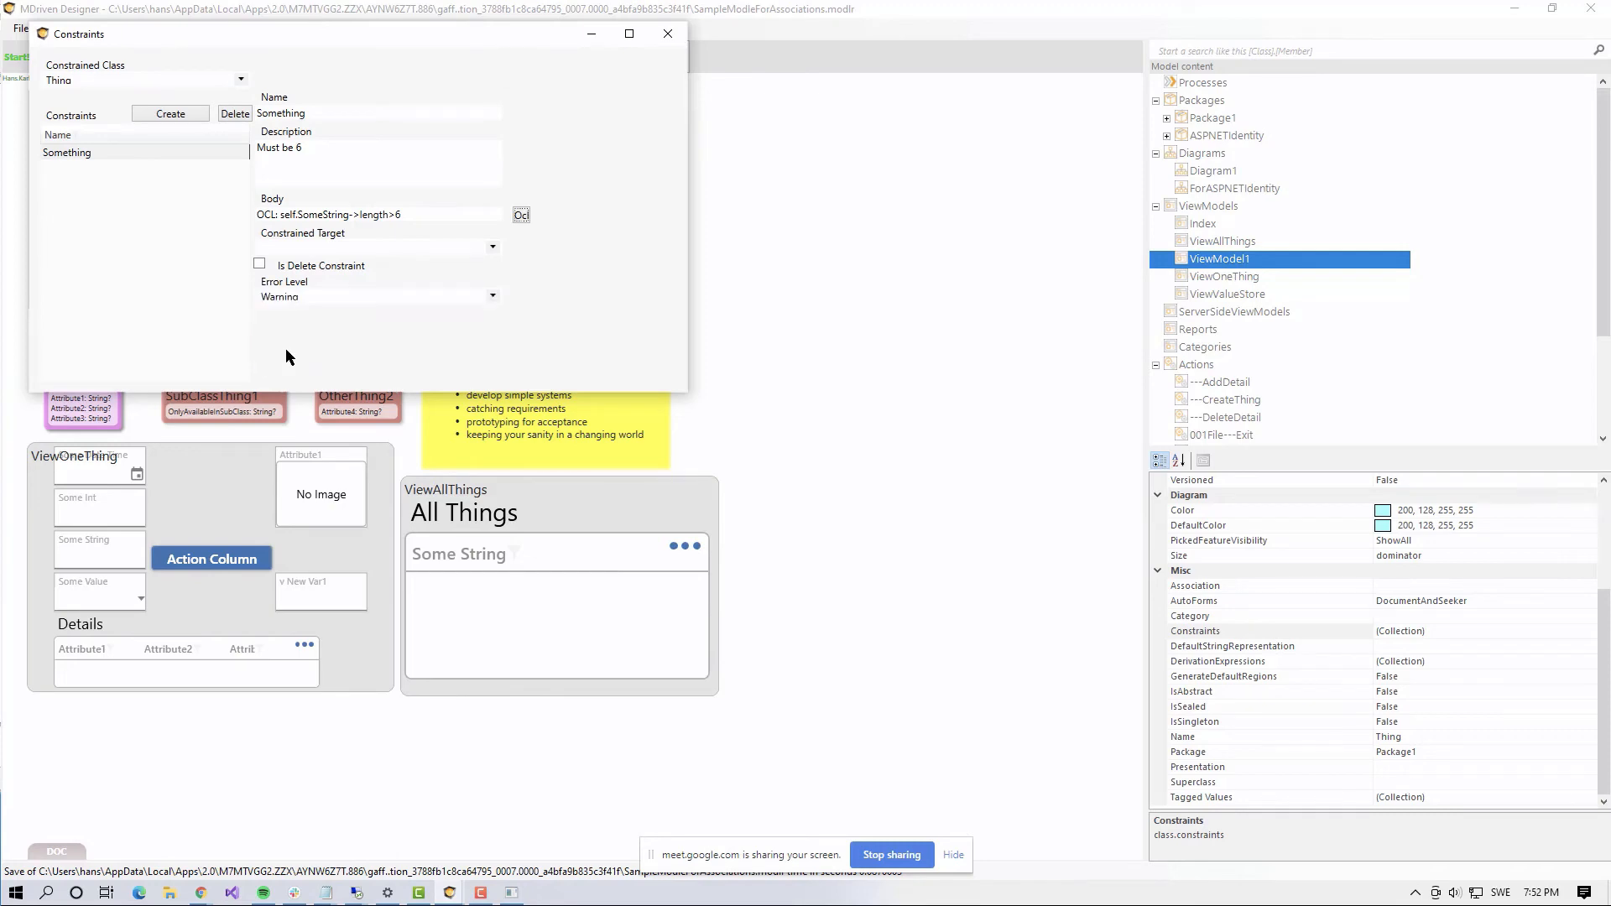
{"action": "left_click", "coordinate": [667, 33]}
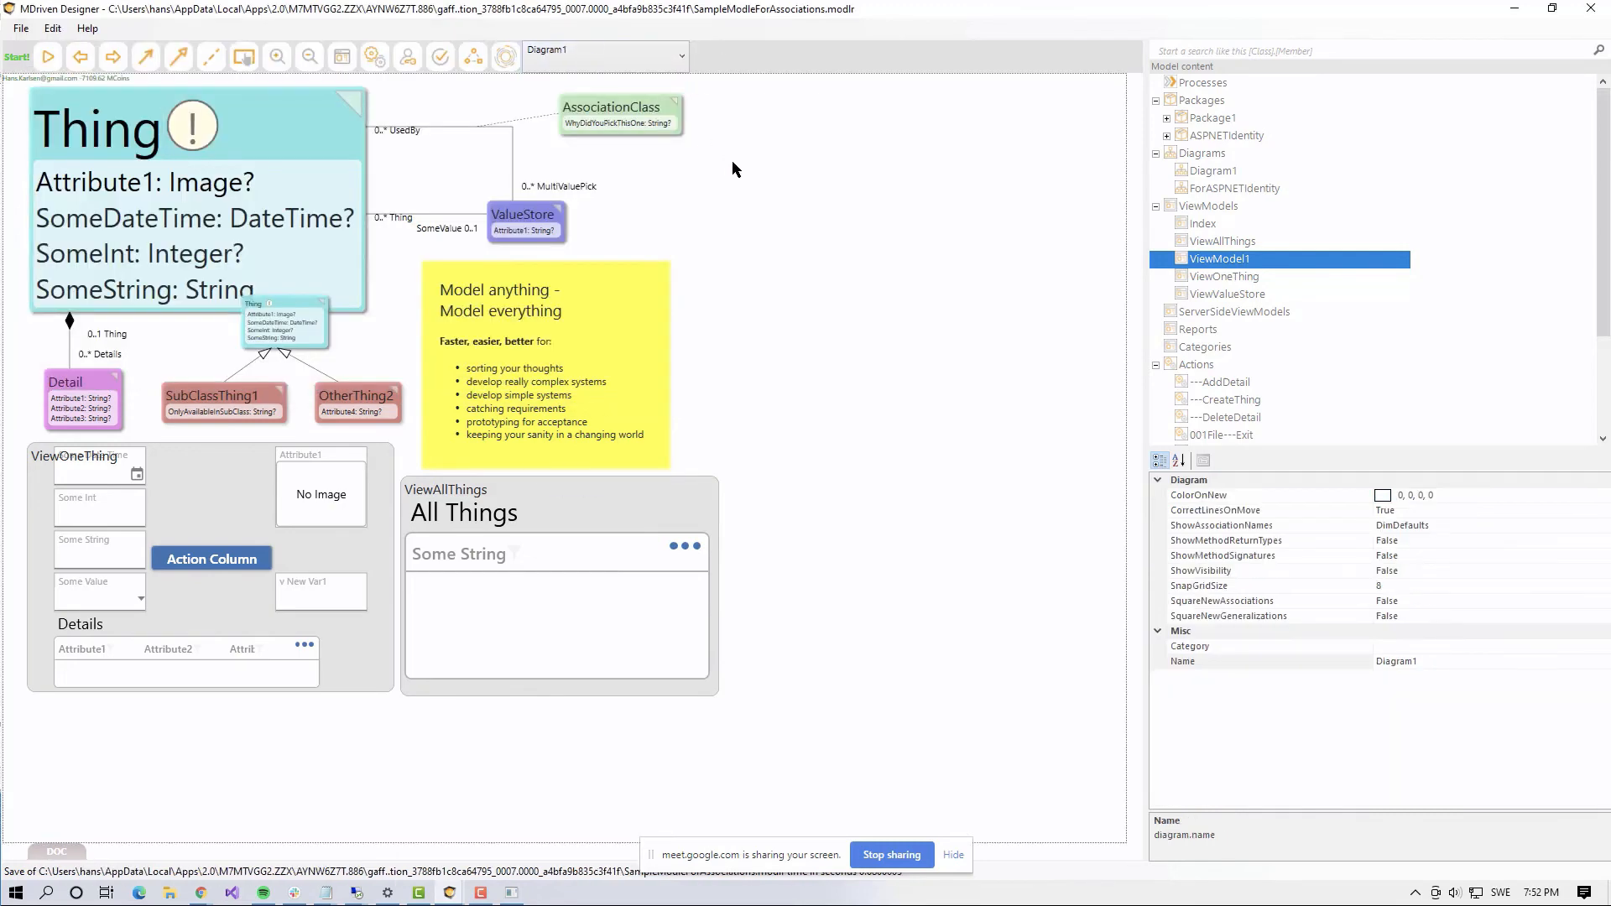
Step: Switch to WECPOF and refresh the model, saving the pending data changes
{"action": "key", "text": "alt+Tab"}
{"action": "left_click", "coordinate": [768, 233]}
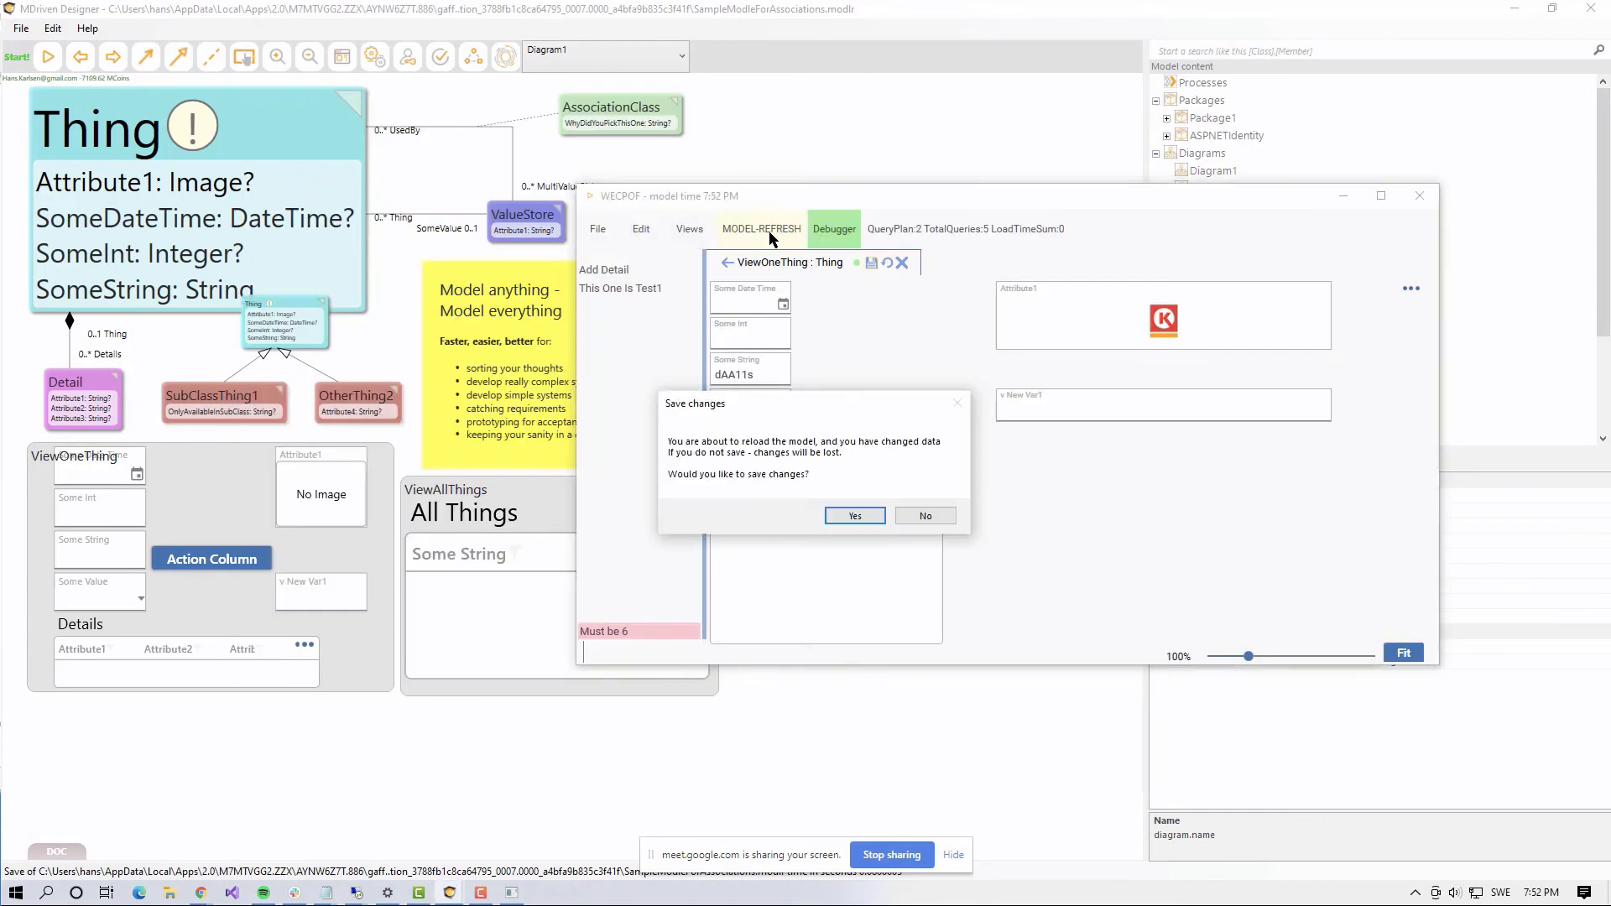
{"action": "left_click", "coordinate": [870, 516]}
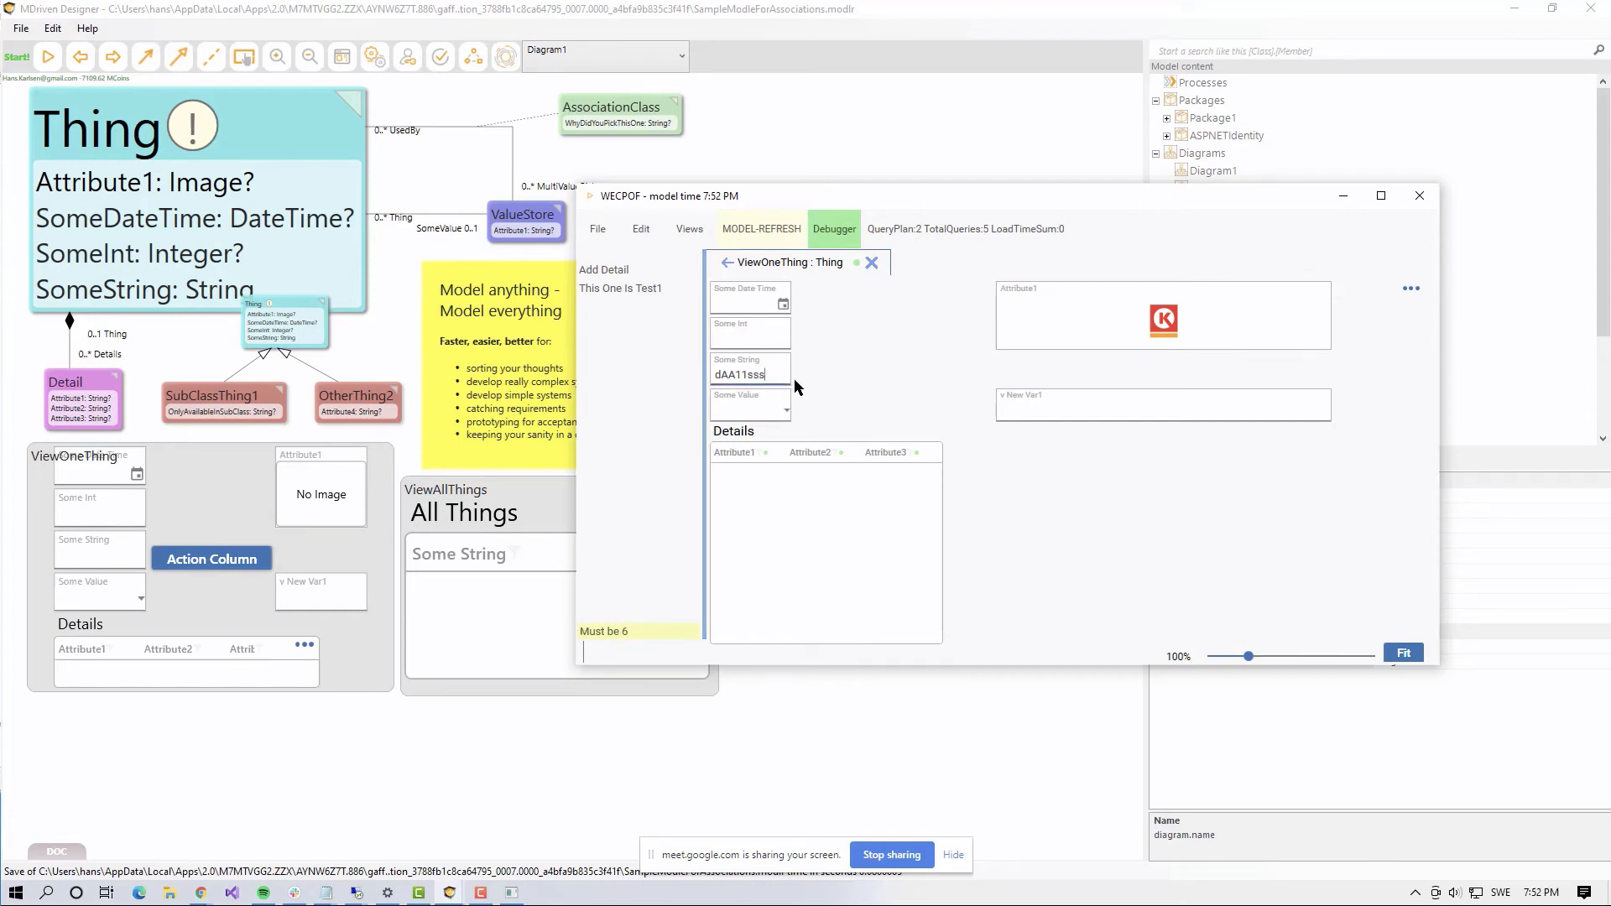
Step: Extend Some String to dAA11ssss and save the Thing object
{"action": "type", "text": "s"}
{"action": "key", "text": "Tab"}
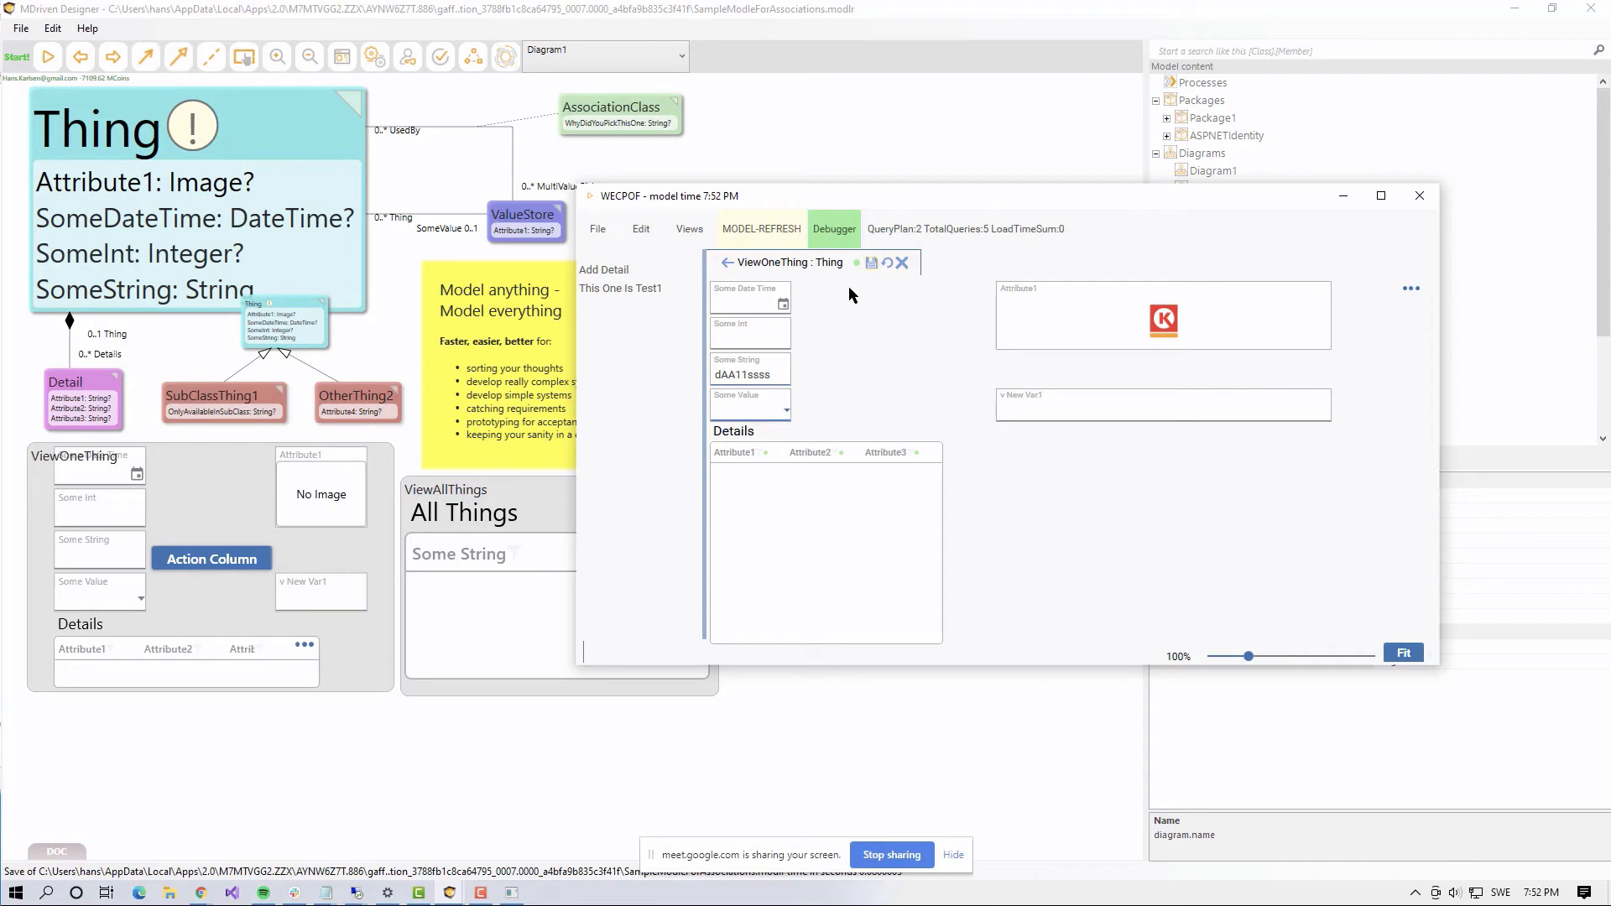
{"action": "left_click", "coordinate": [872, 262]}
Step: Switch to the Turnkey page in the browser, reload it, shorten Some String to dAA11 and save
{"action": "key", "text": "alt+Tab"}
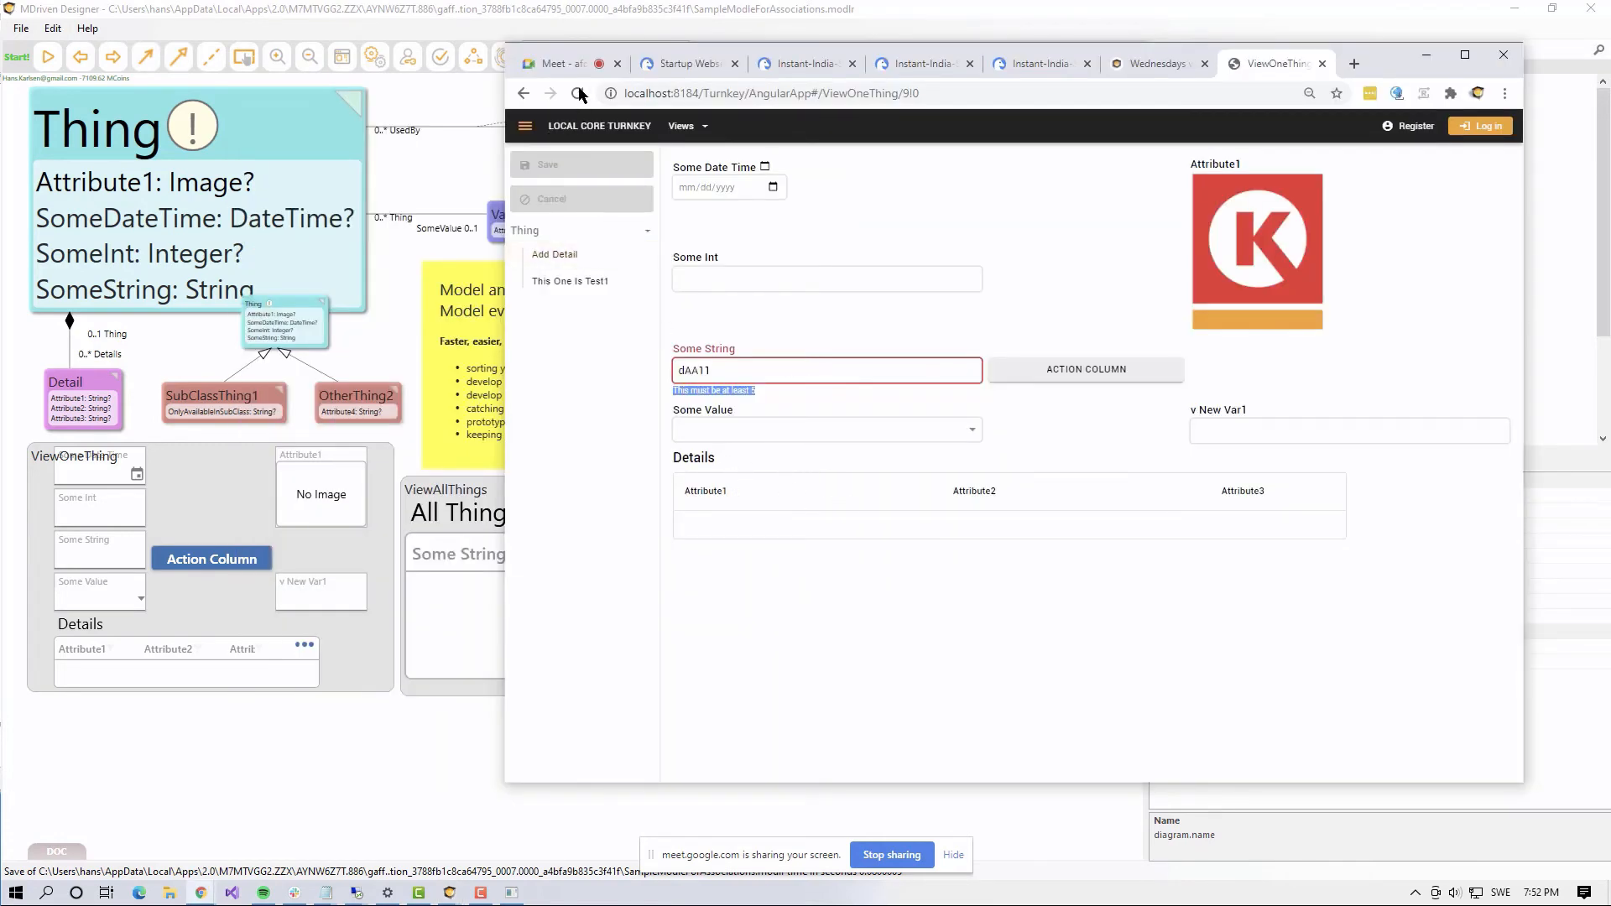
{"action": "left_click", "coordinate": [578, 93]}
{"action": "left_click", "coordinate": [767, 375]}
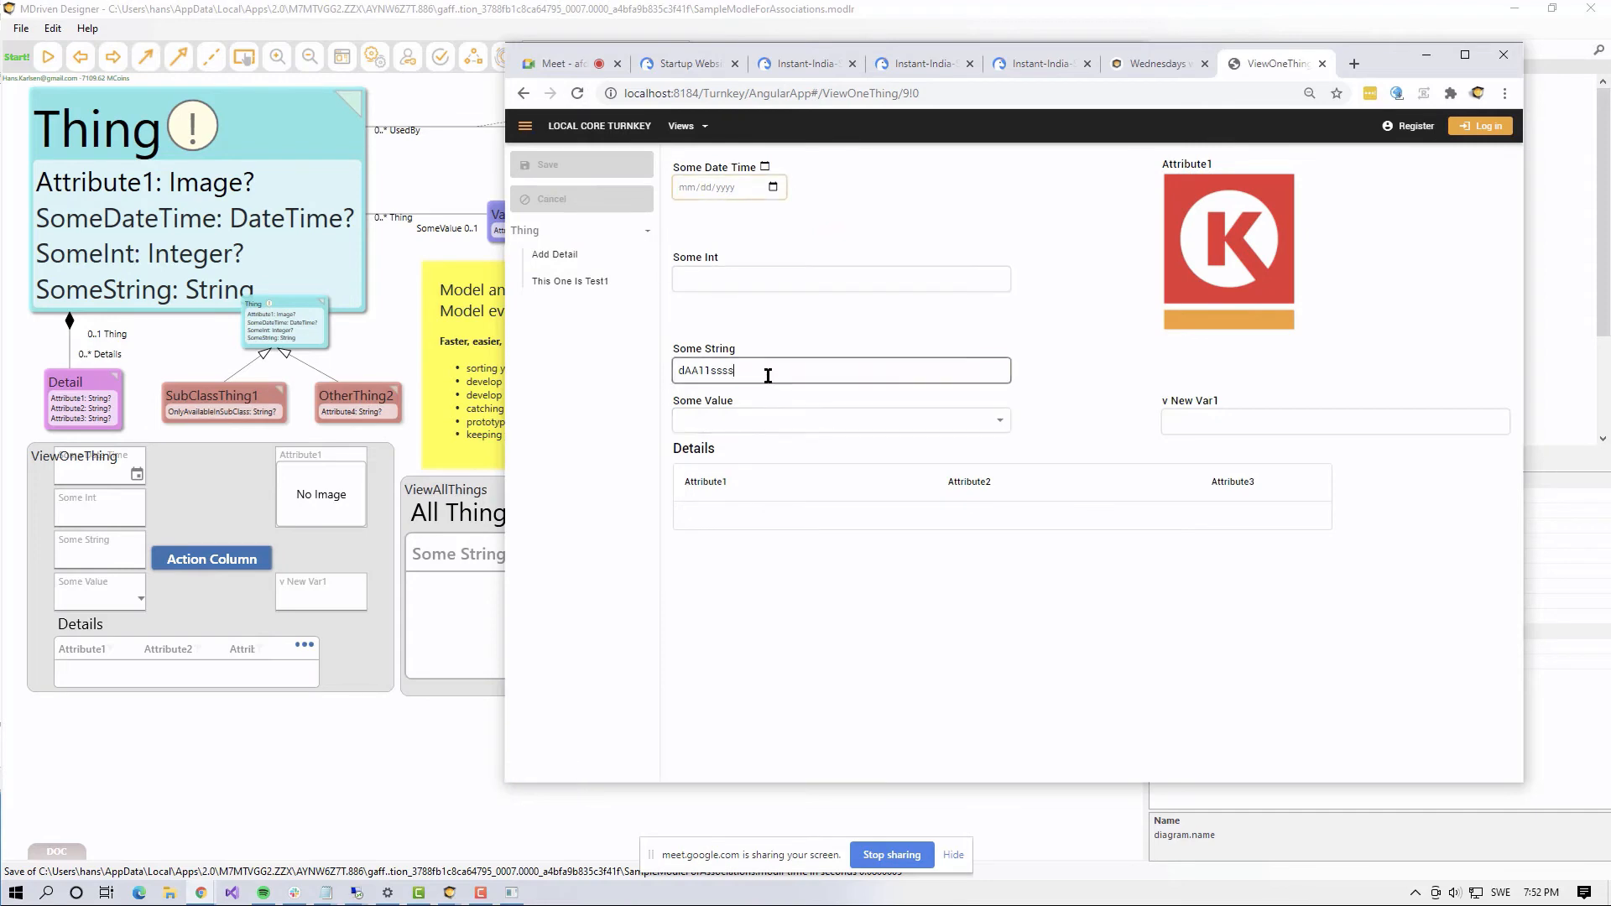
{"action": "left_click", "coordinate": [1056, 313]}
{"action": "key", "text": "BackSpace"}
{"action": "key", "text": "BackSpace"}
{"action": "key", "text": "BackSpace"}
{"action": "key", "text": "BackSpace"}
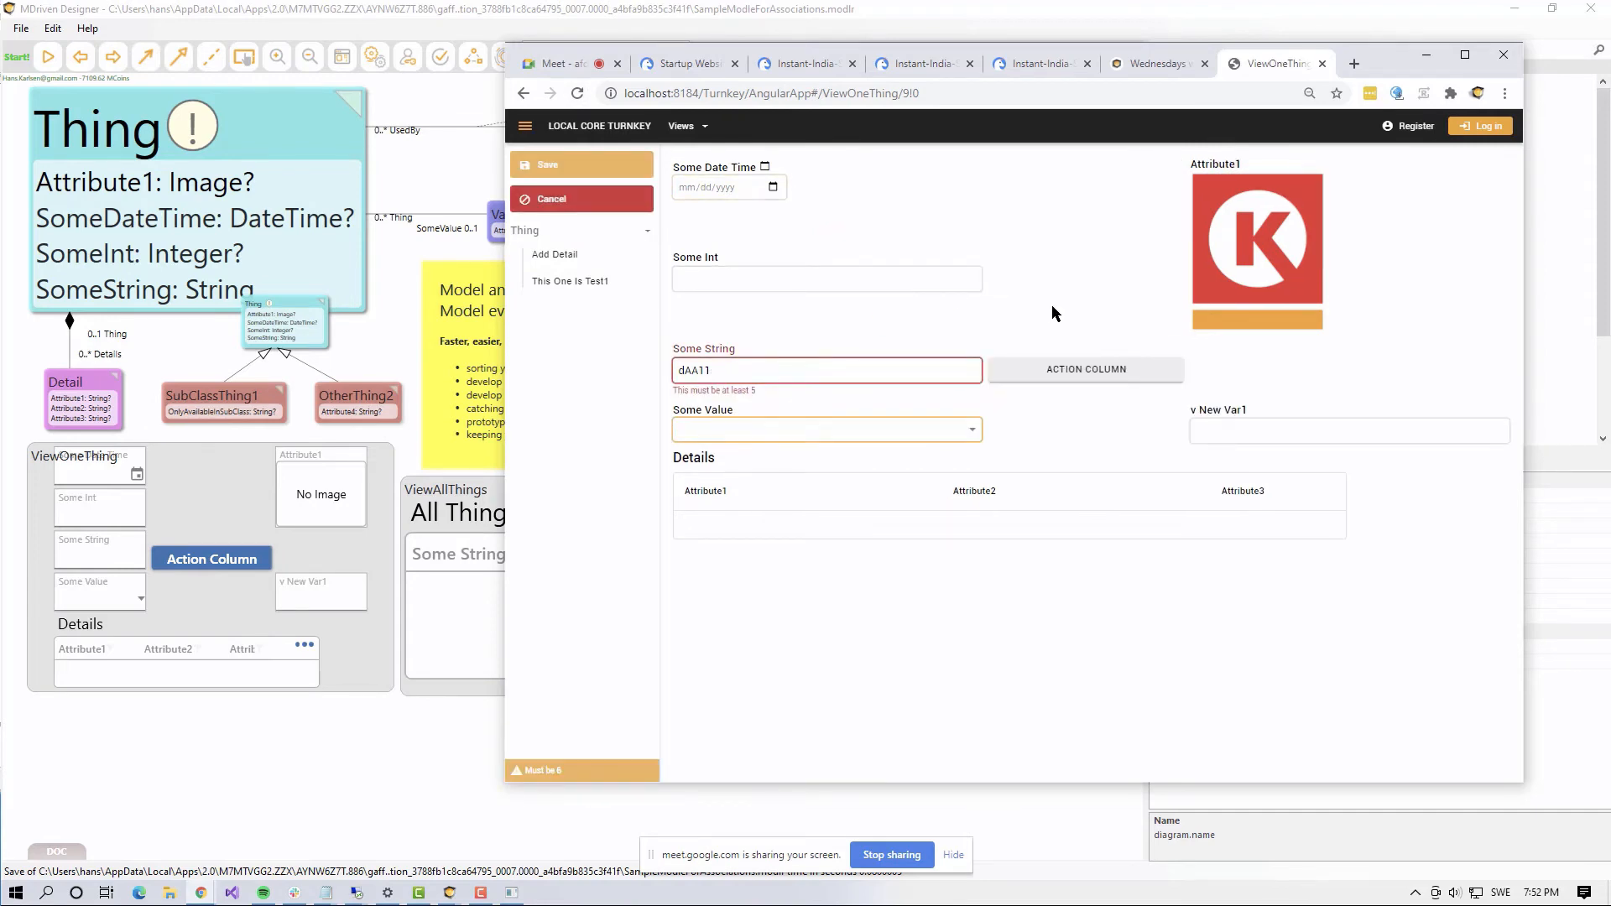
{"action": "left_click", "coordinate": [541, 168]}
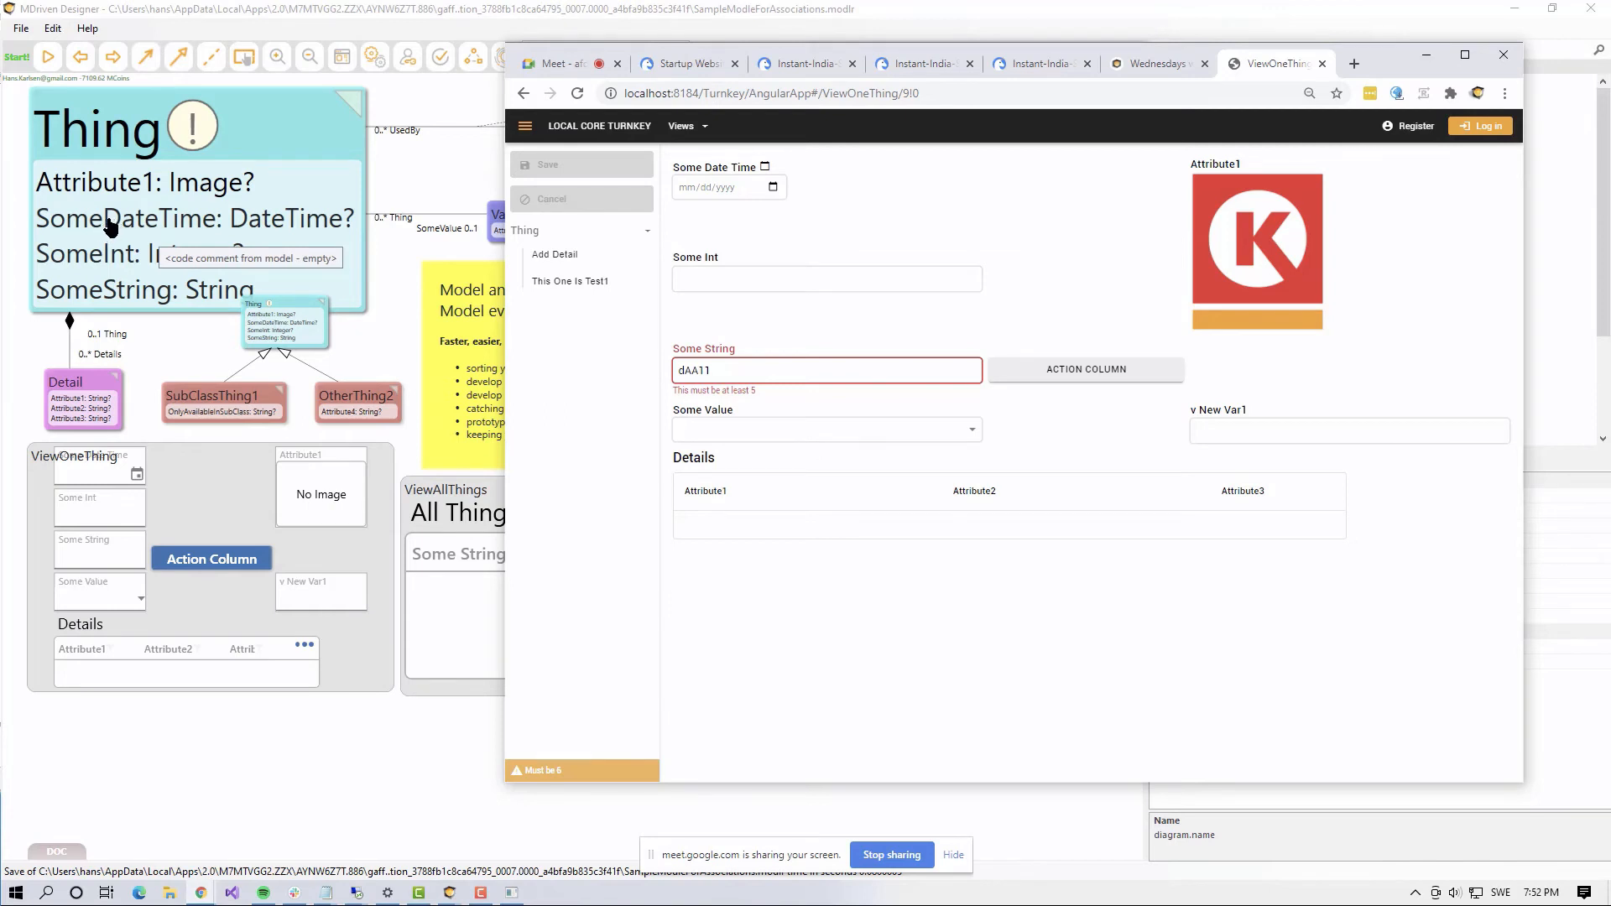
Step: Append ddd to the Some String value on the Turnkey page and commit the entry
{"action": "double_click", "coordinate": [741, 366]}
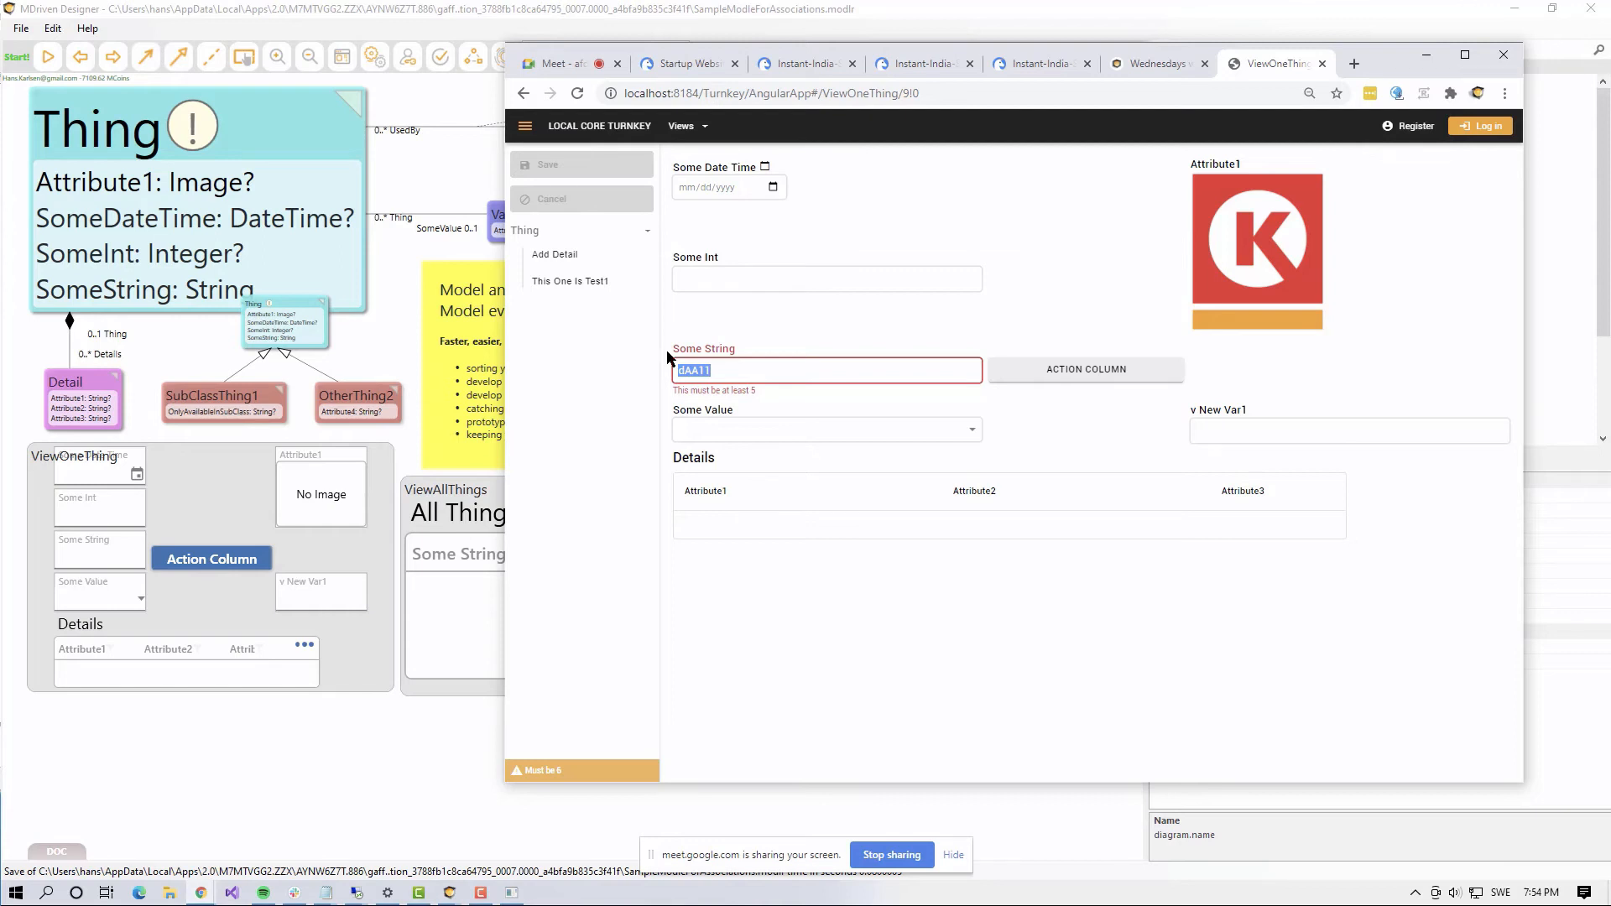
{"action": "left_click", "coordinate": [776, 370]}
{"action": "type", "text": "ddd"}
{"action": "key", "text": "Tab"}
Step: Switch to the Notepad topic list and mark the Periodic actions line with an x
{"action": "key", "text": "alt+Tab"}
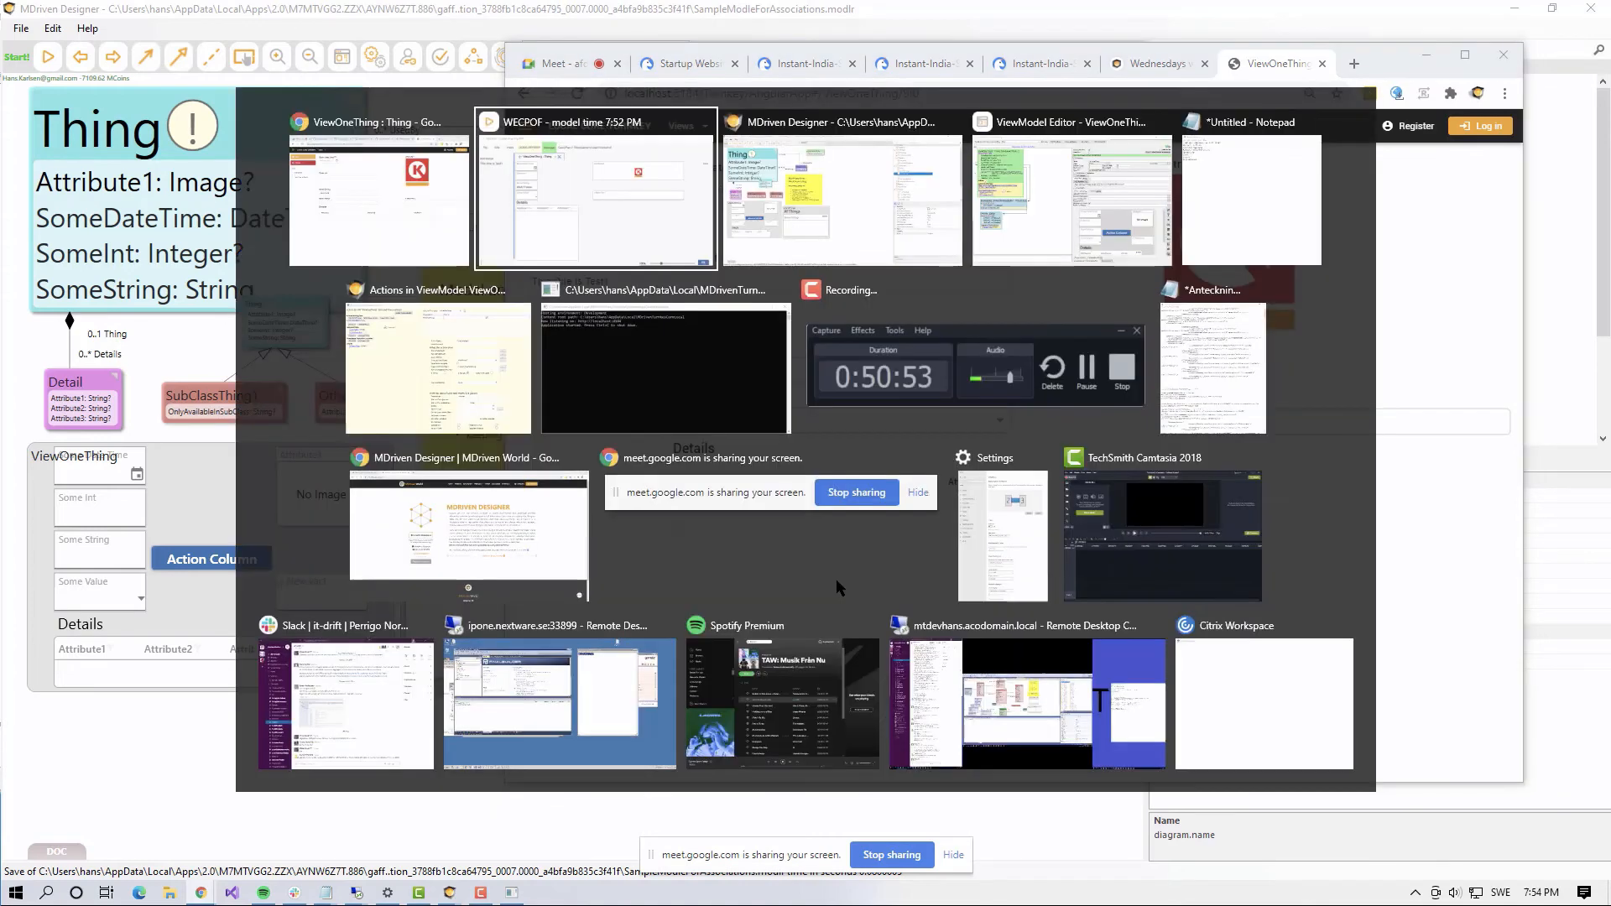
{"action": "key", "text": "alt+Tab"}
{"action": "key", "text": "alt+Tab"}
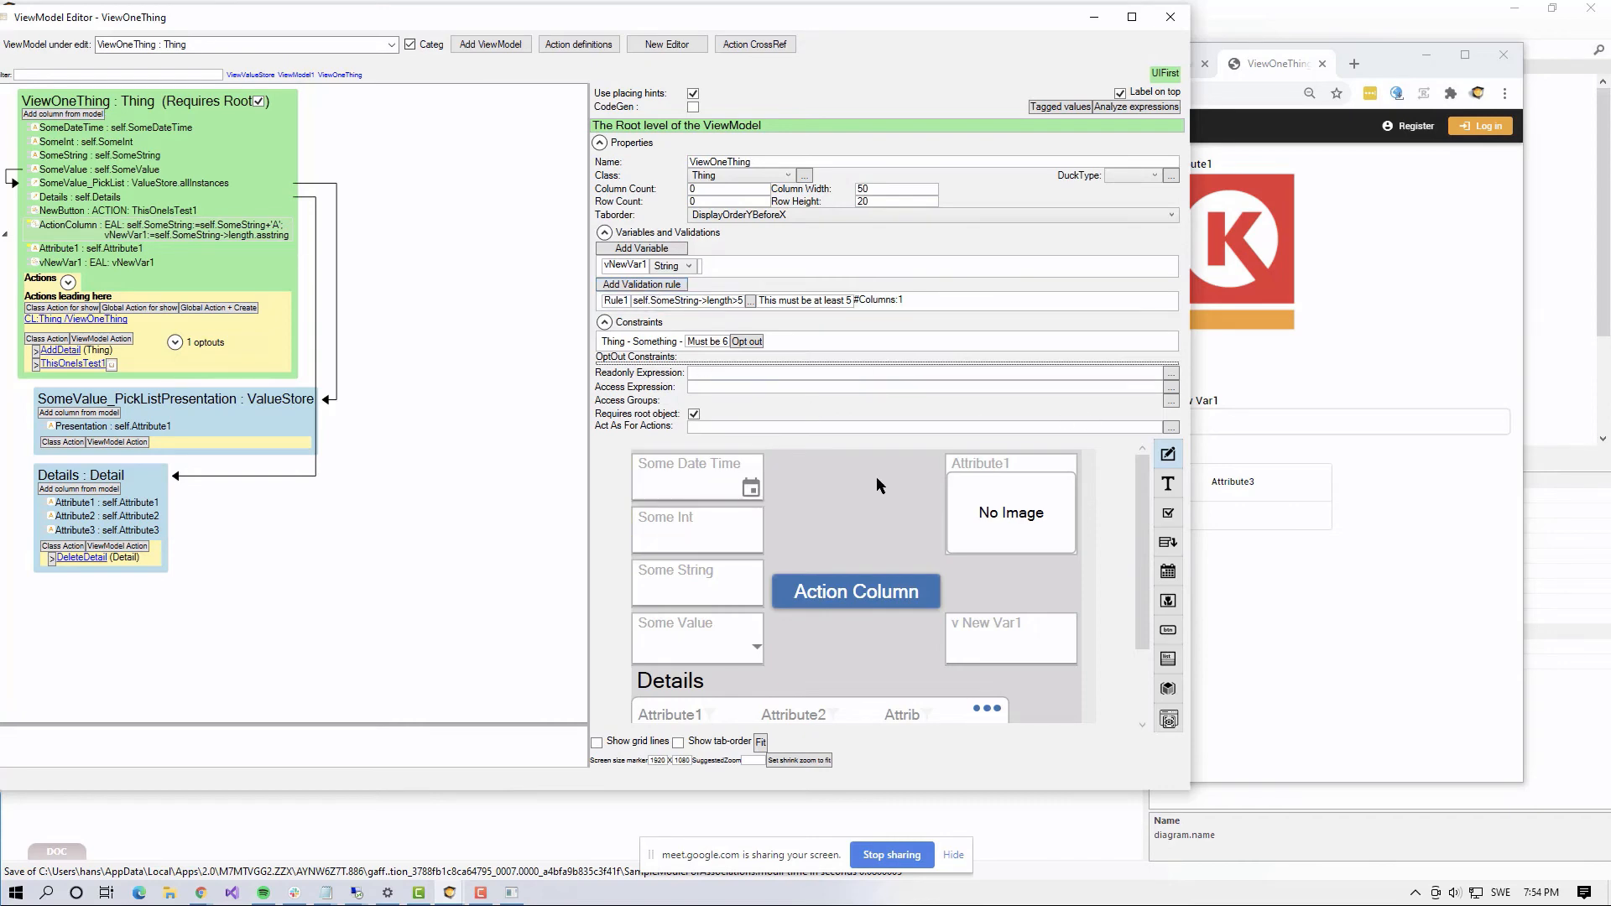
{"action": "scroll", "coordinate": [876, 476], "scroll_direction": "down", "scroll_amount": 1}
{"action": "scroll", "coordinate": [856, 474], "scroll_direction": "up", "scroll_amount": 1}
{"action": "key", "text": "alt+Tab"}
{"action": "key", "text": "alt+Tab"}
{"action": "key", "text": "alt+Tab"}
{"action": "key", "text": "alt+Tab"}
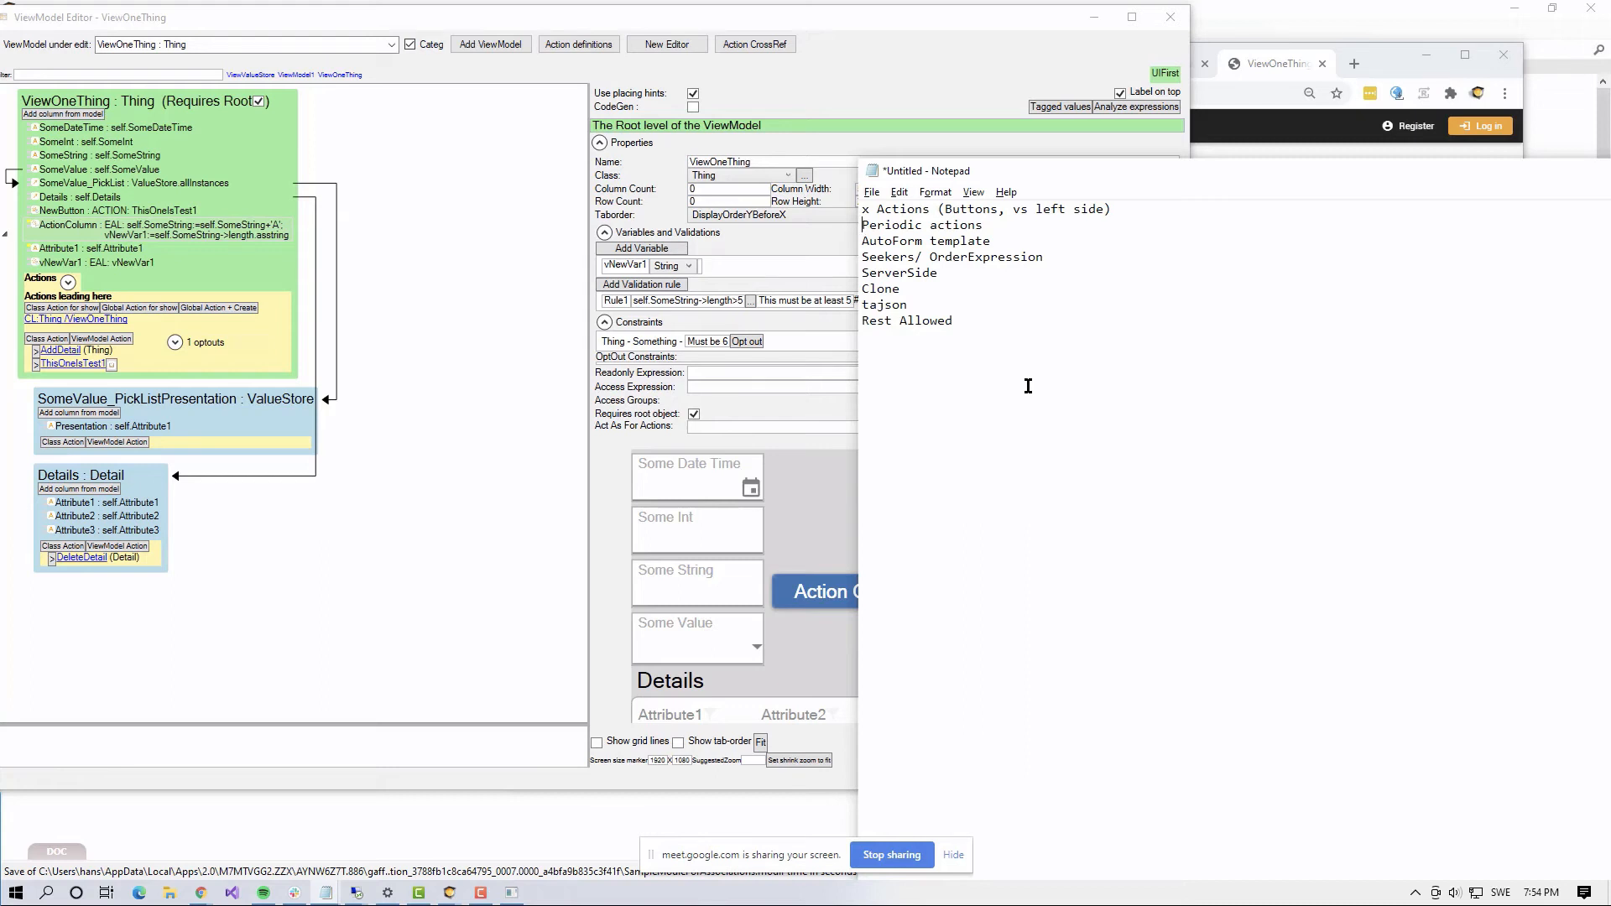
{"action": "type", "text": "x"}
Step: Return to the ViewModel Editor and review the variable and validation rule defined on the ViewOneThing root
{"action": "left_click", "coordinate": [733, 262]}
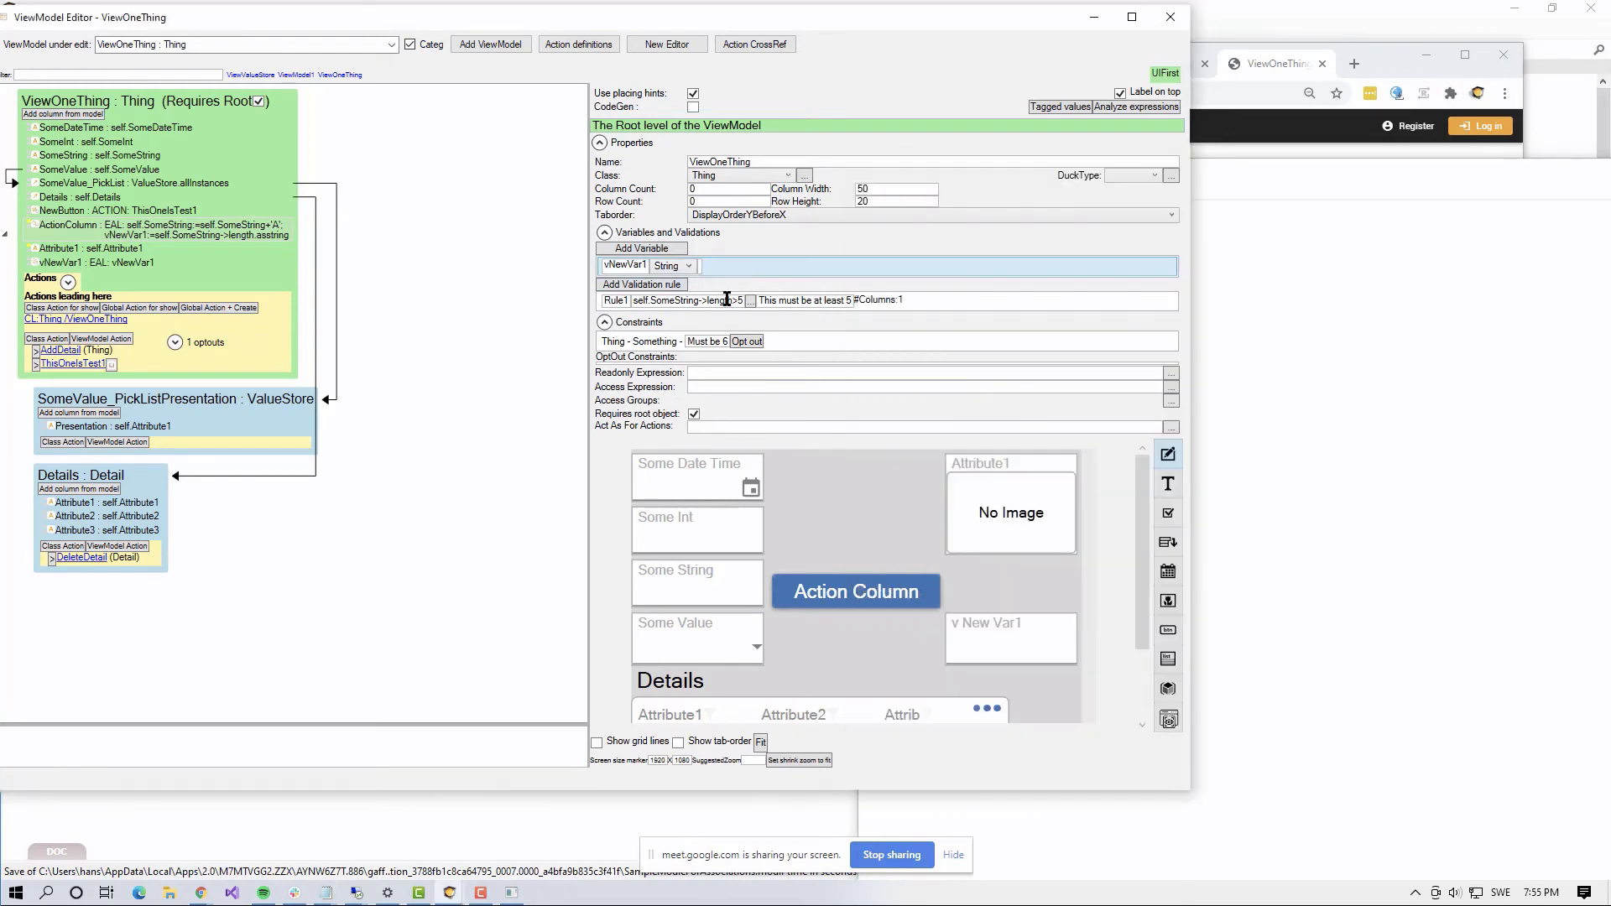
{"action": "left_click", "coordinate": [625, 300]}
{"action": "key", "text": "alt+Tab"}
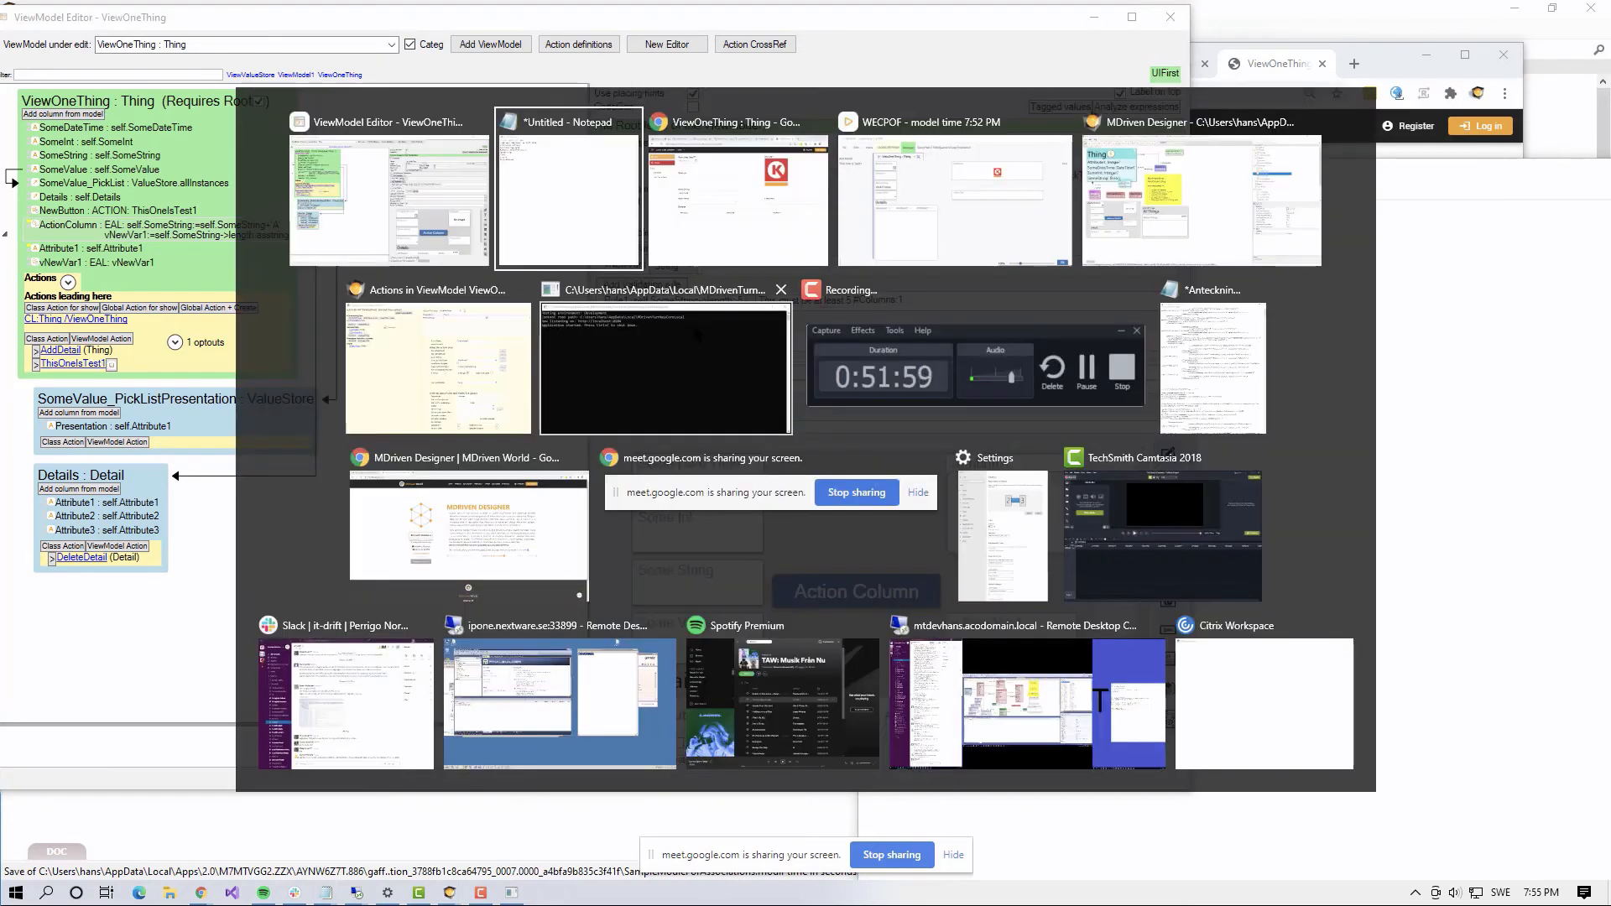
{"action": "key", "text": "alt+Tab"}
{"action": "key", "text": "alt+Tab"}
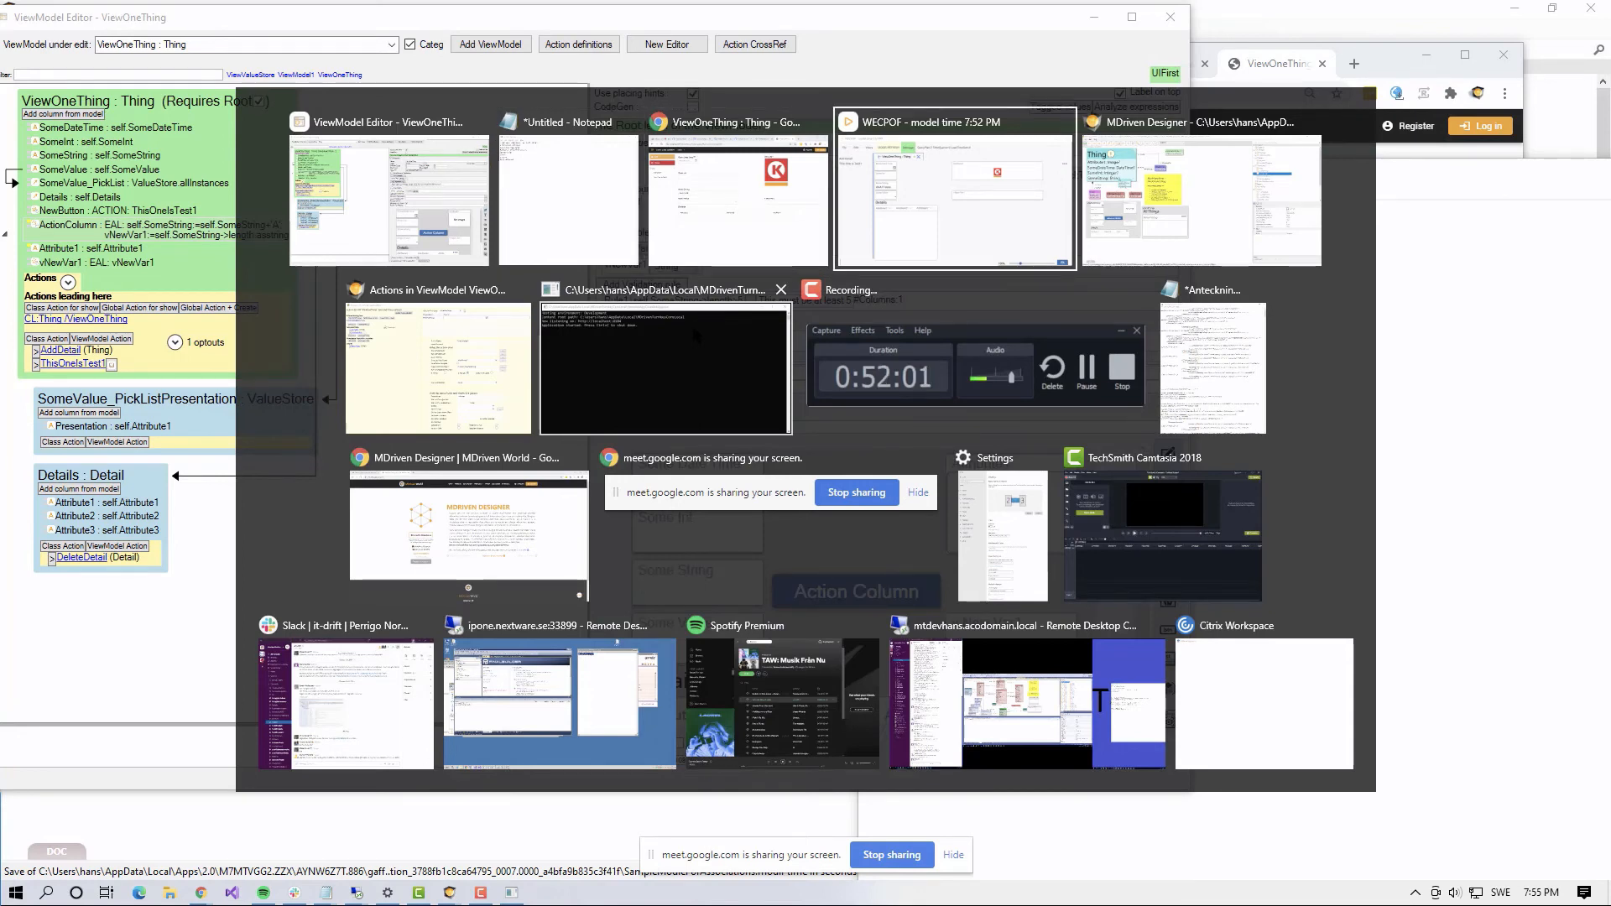
{"action": "key", "text": "alt+shift+Tab"}
{"action": "key", "text": "alt+shift+Tab"}
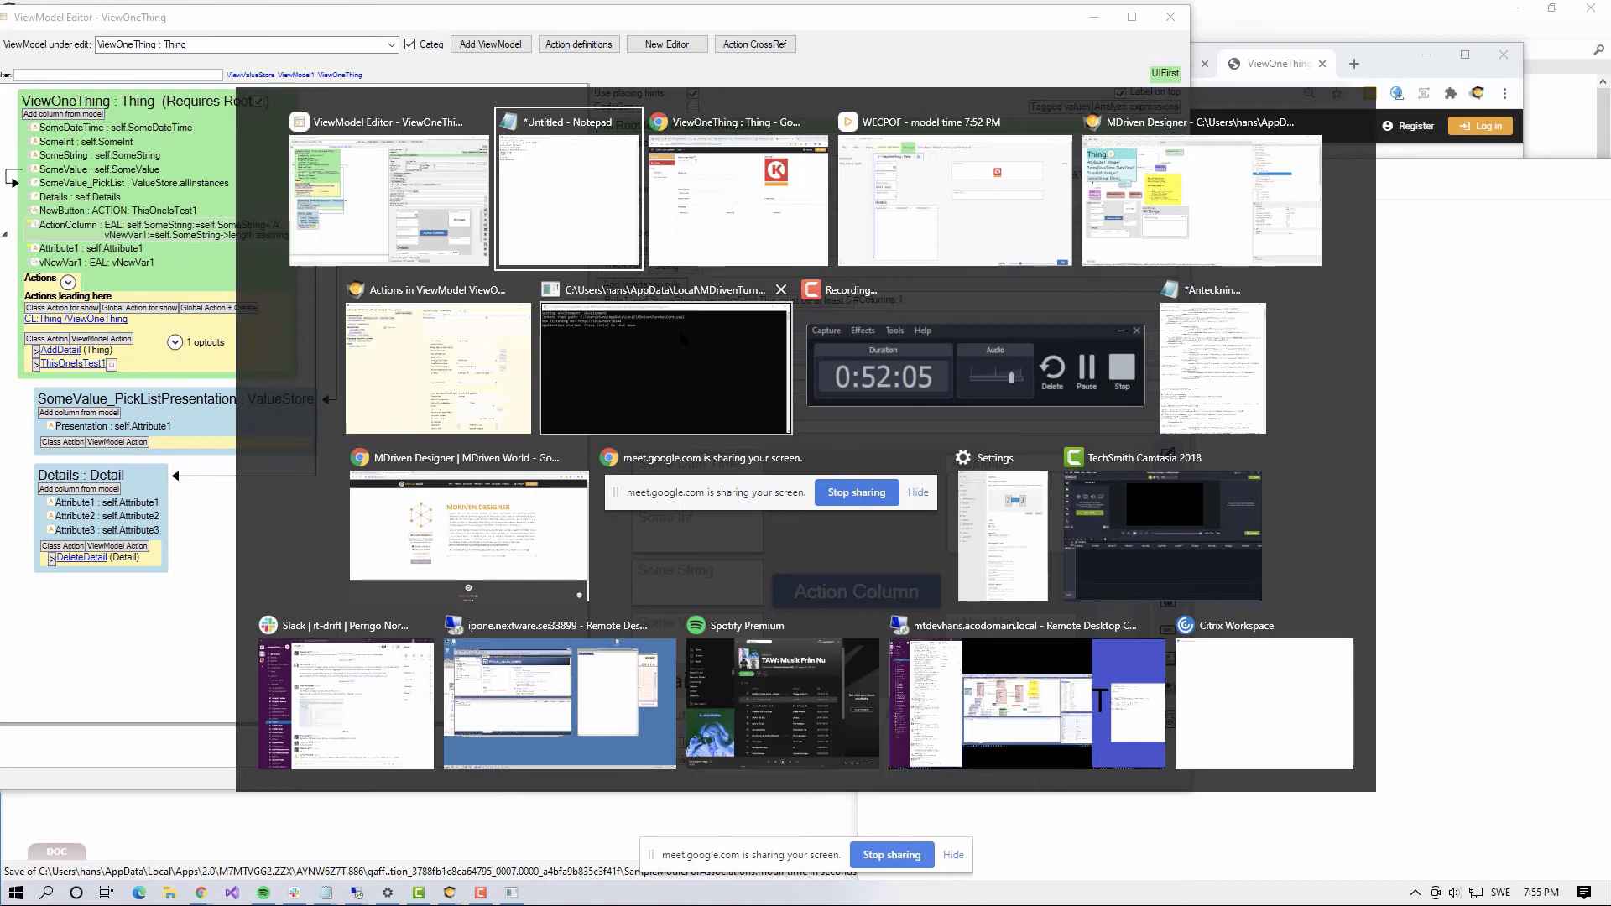
{"action": "key", "text": "alt+shift+Tab"}
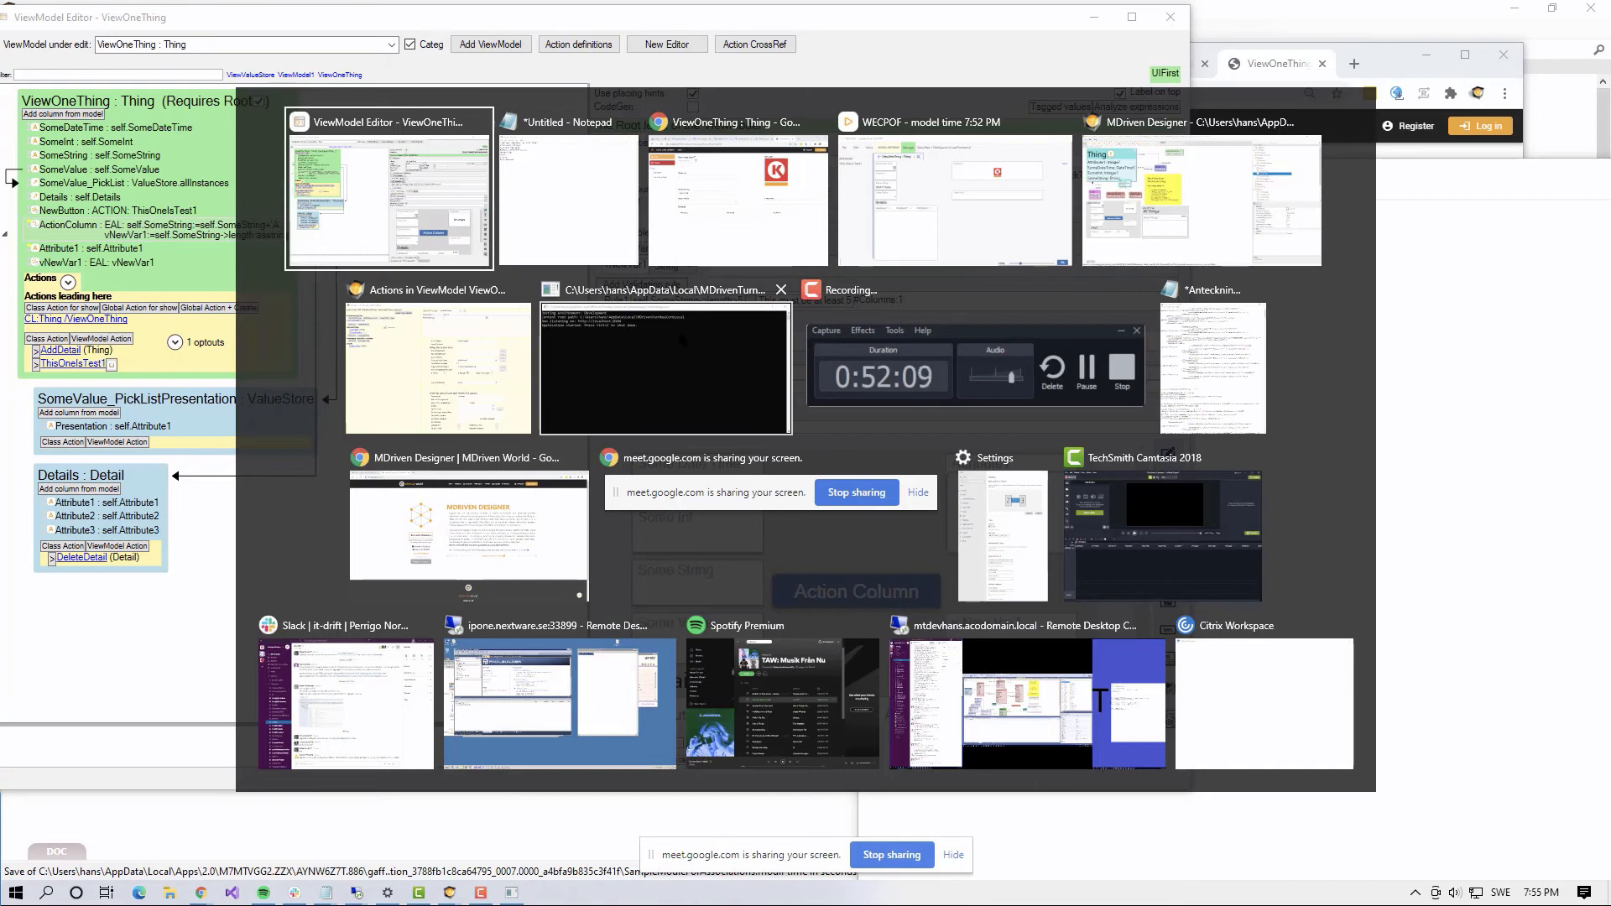
{"action": "key", "text": "alt"}
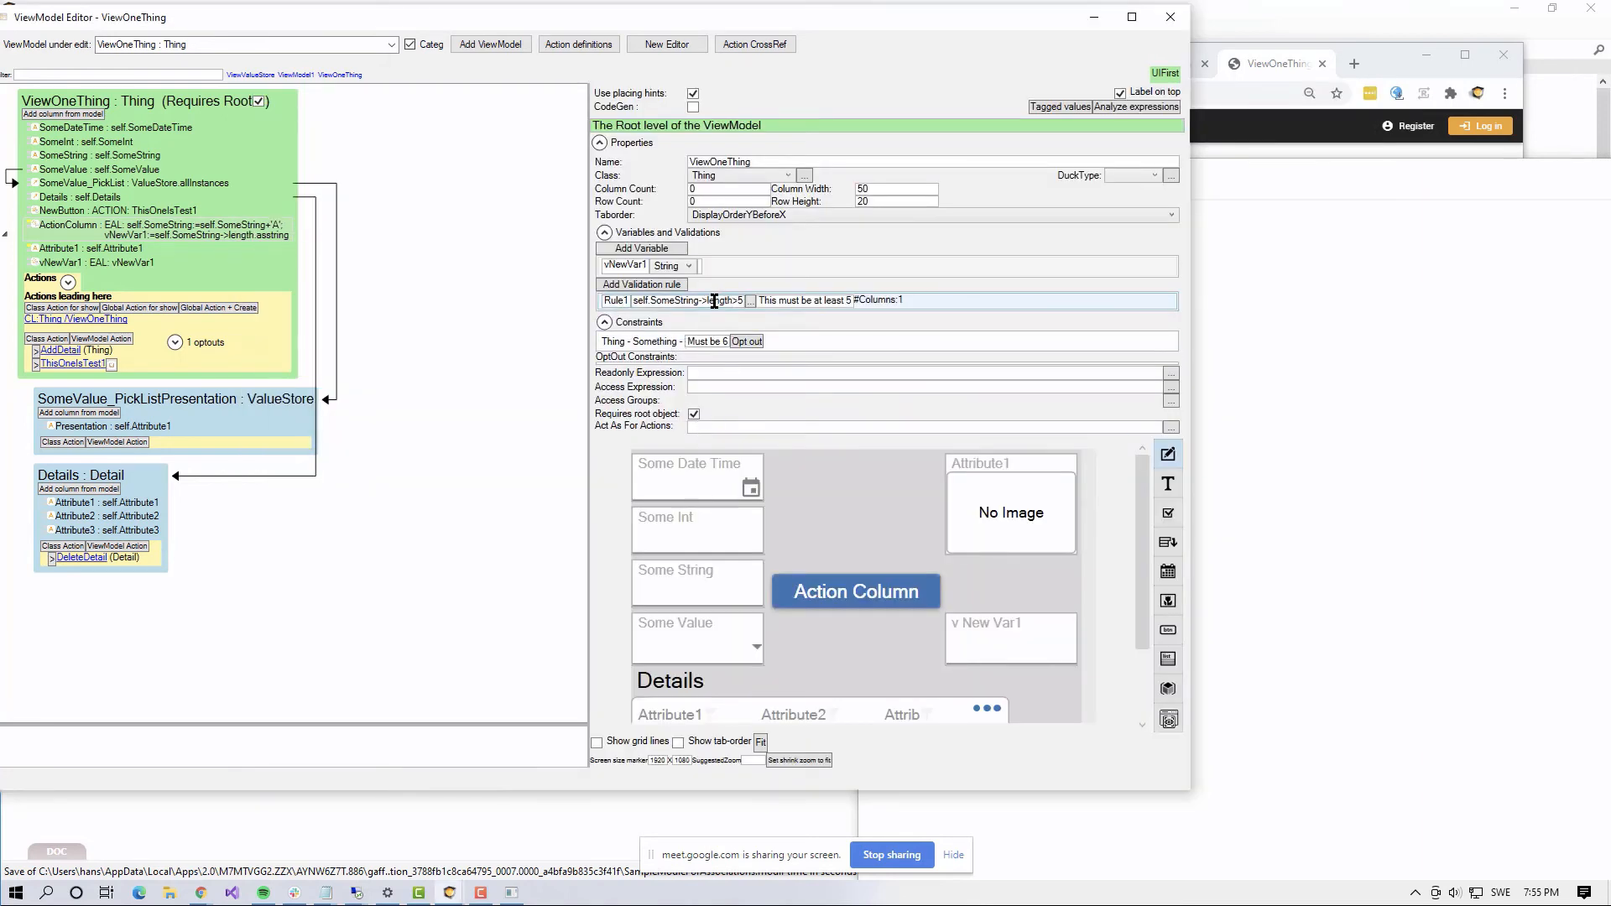
{"action": "left_click", "coordinate": [800, 300]}
{"action": "key", "text": "alt+Tab"}
{"action": "key", "text": "alt+Tab"}
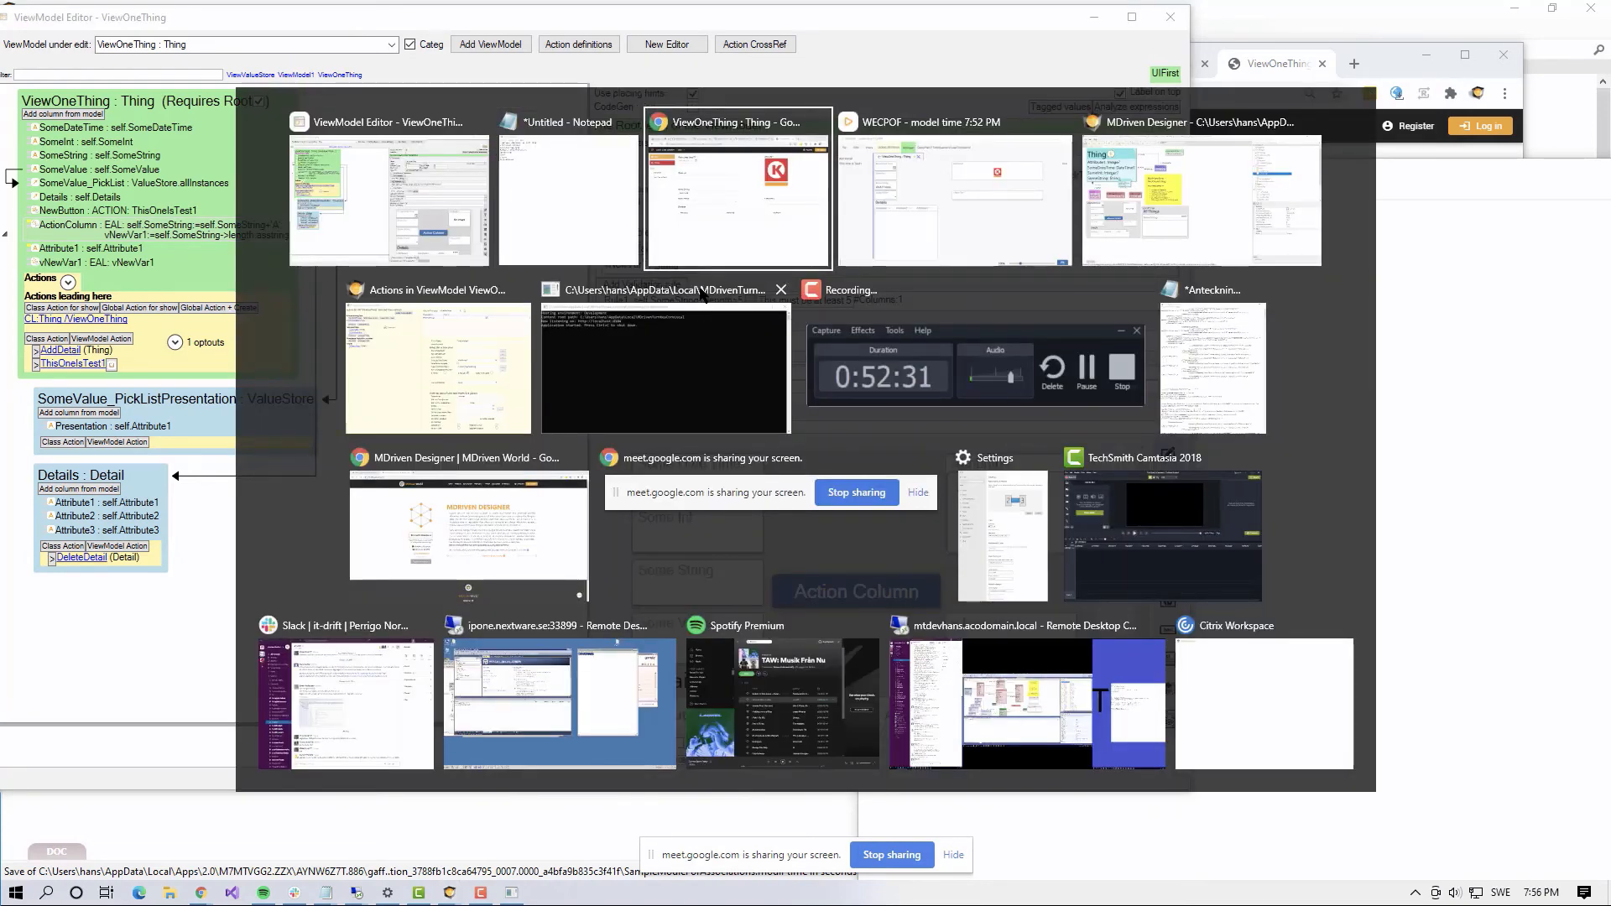
{"action": "key", "text": "Escape"}
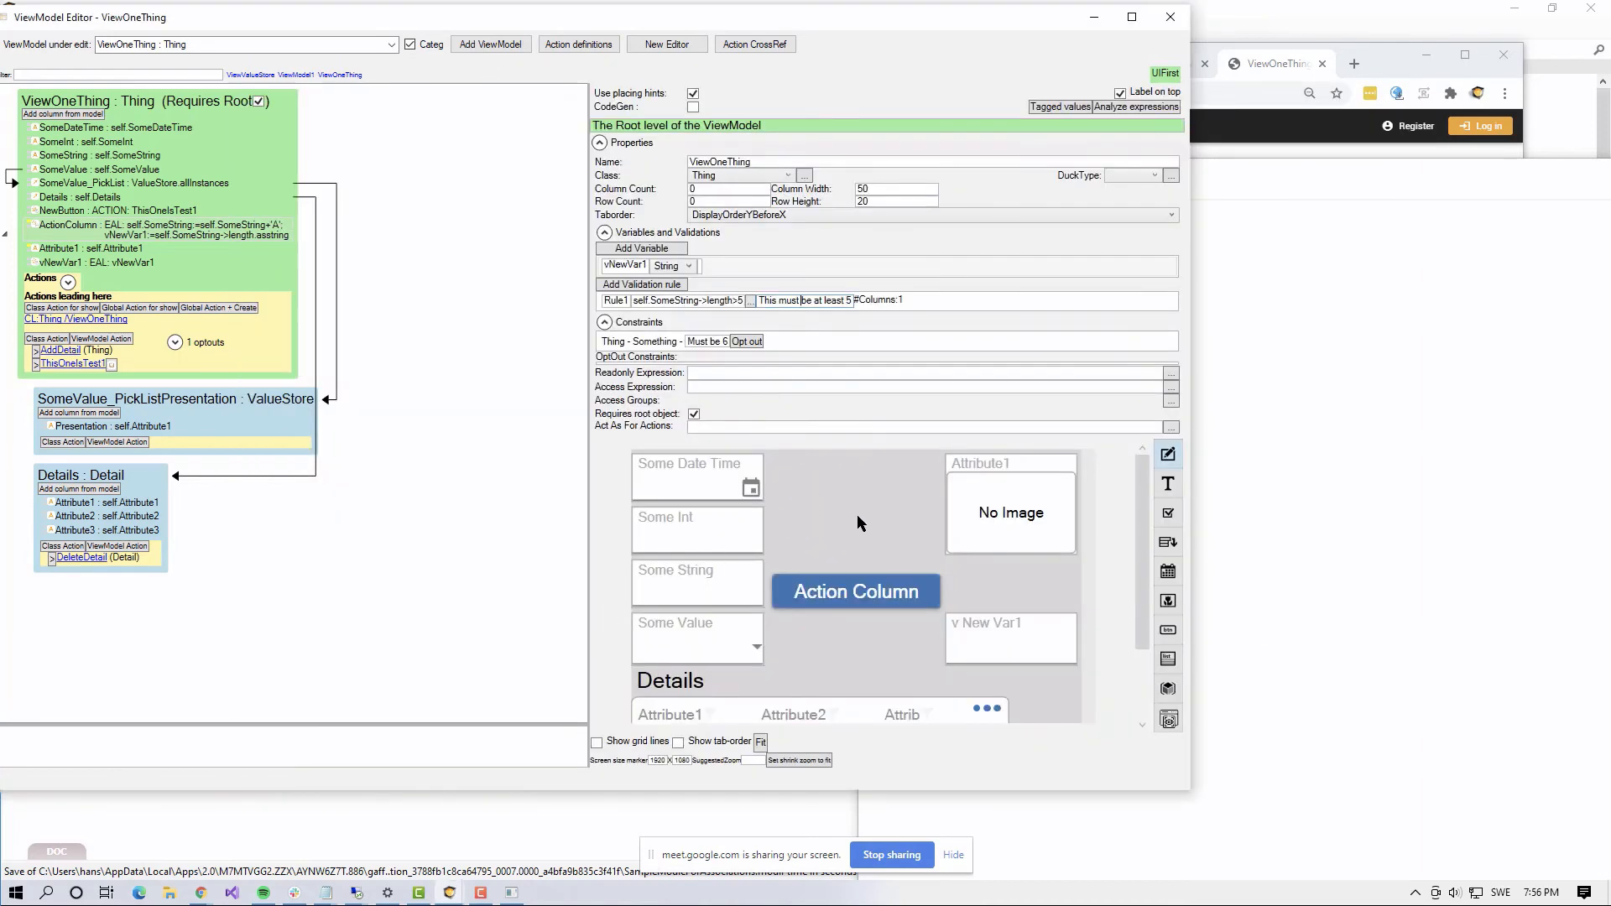
Step: Add a generic column to the ViewOneThing root, starting from the vNewVar1 column
{"action": "scroll", "coordinate": [857, 515], "scroll_direction": "down", "scroll_amount": 3}
{"action": "left_click", "coordinate": [113, 264]}
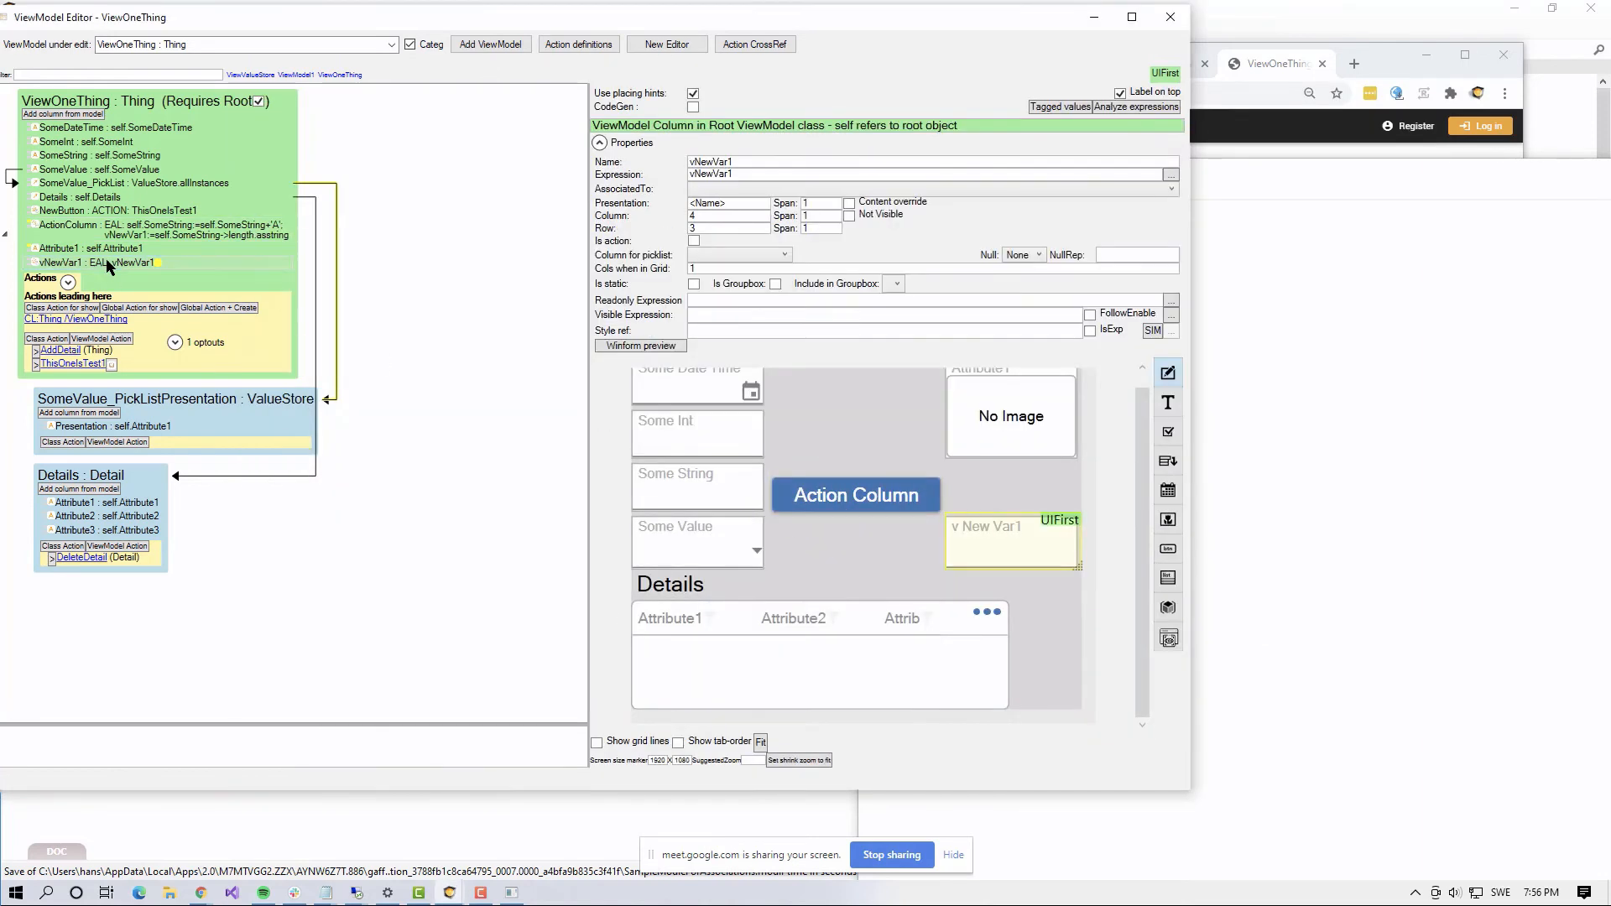
{"action": "right_click", "coordinate": [109, 262]}
{"action": "mouse_move", "coordinate": [215, 310]}
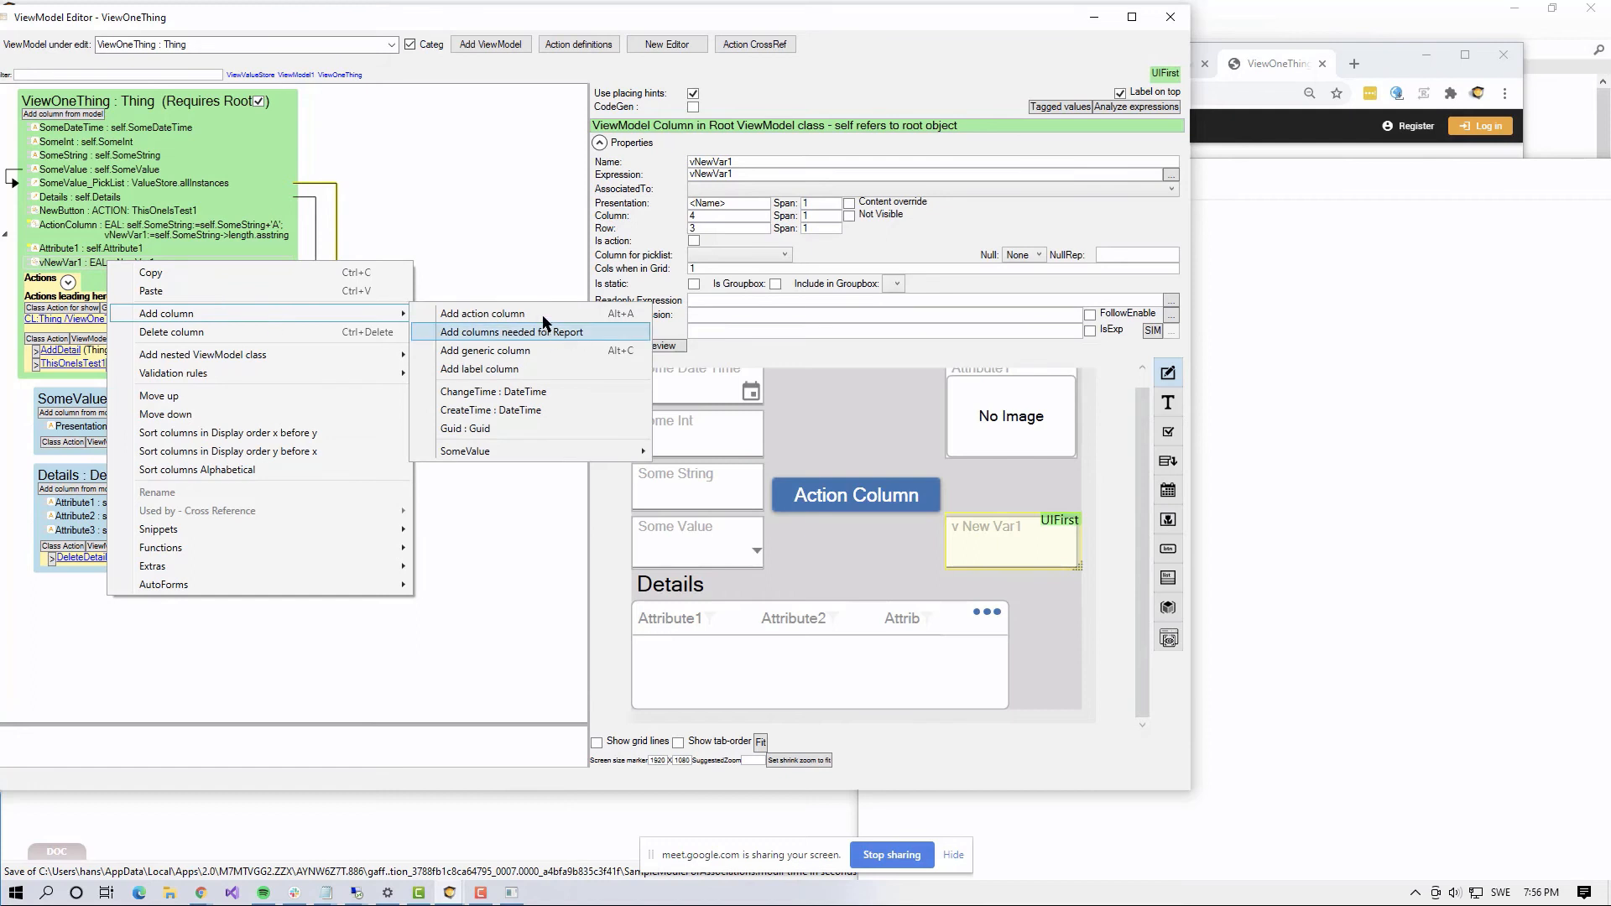
{"action": "left_click", "coordinate": [520, 352]}
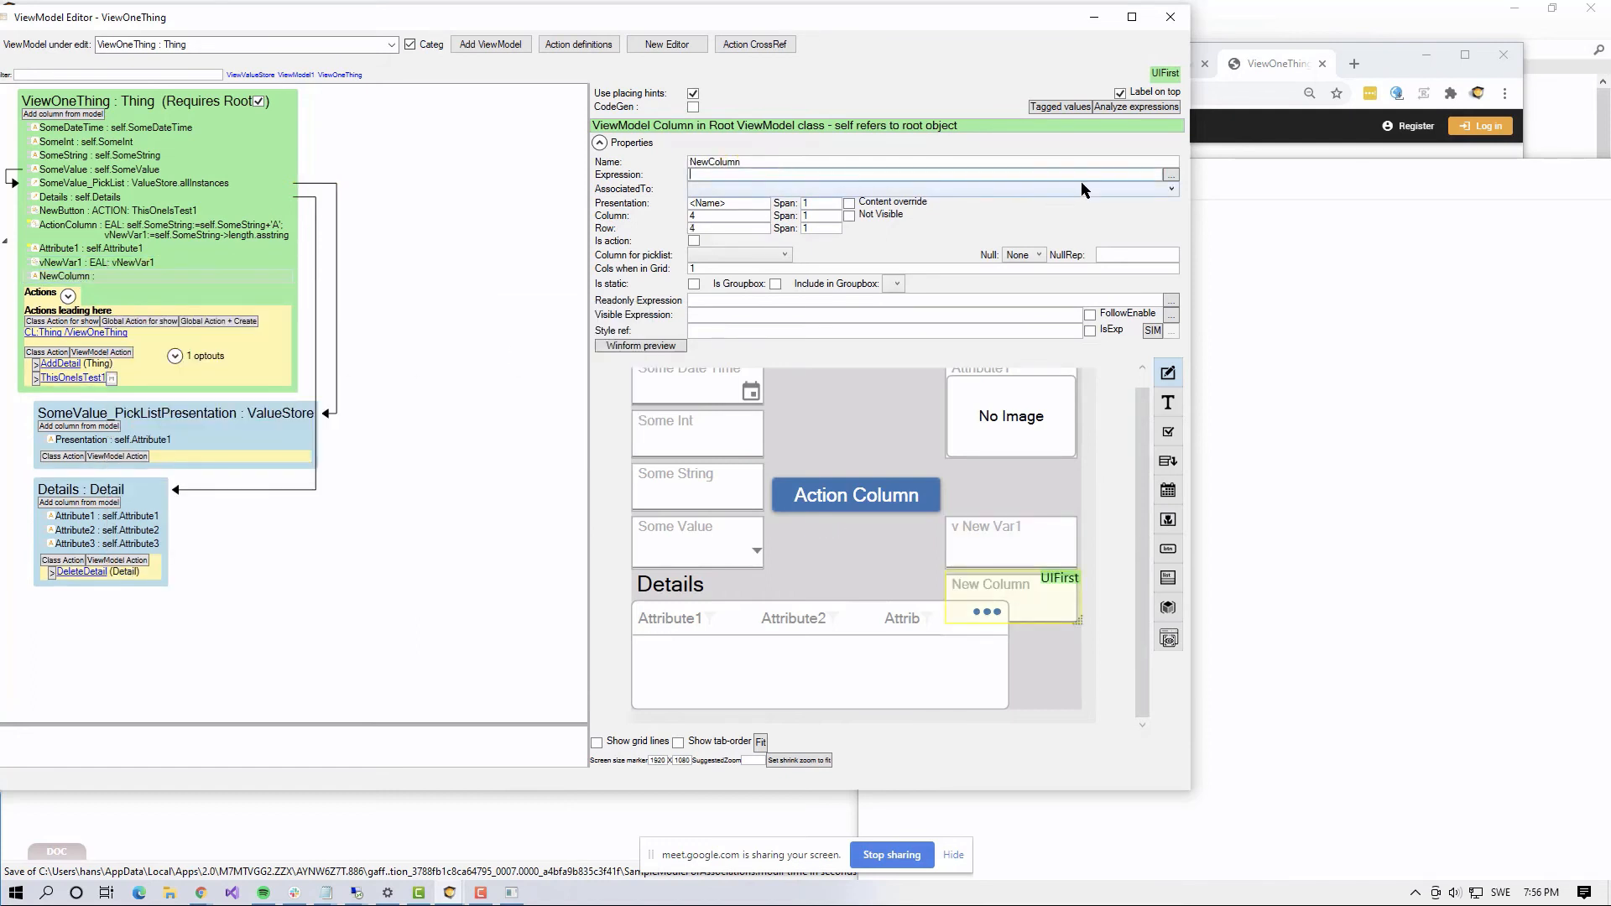
Step: Open the new column's expression in the OCL editor, enter self.constraints, and widen the editor and its expression area
{"action": "left_click", "coordinate": [1171, 174]}
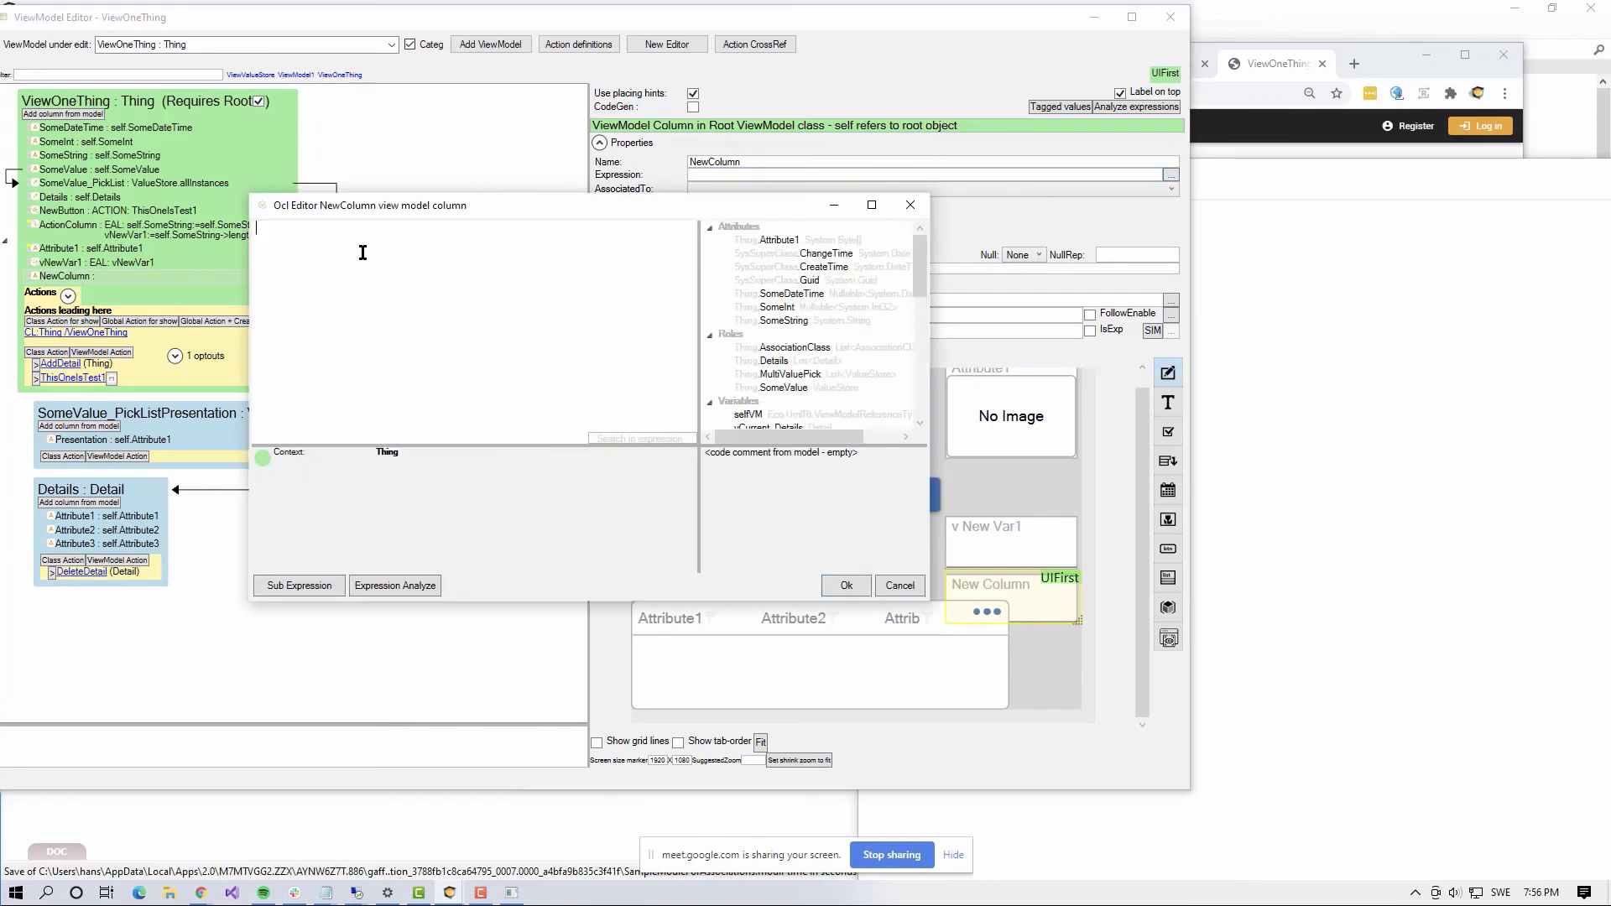
{"action": "type", "text": "self"}
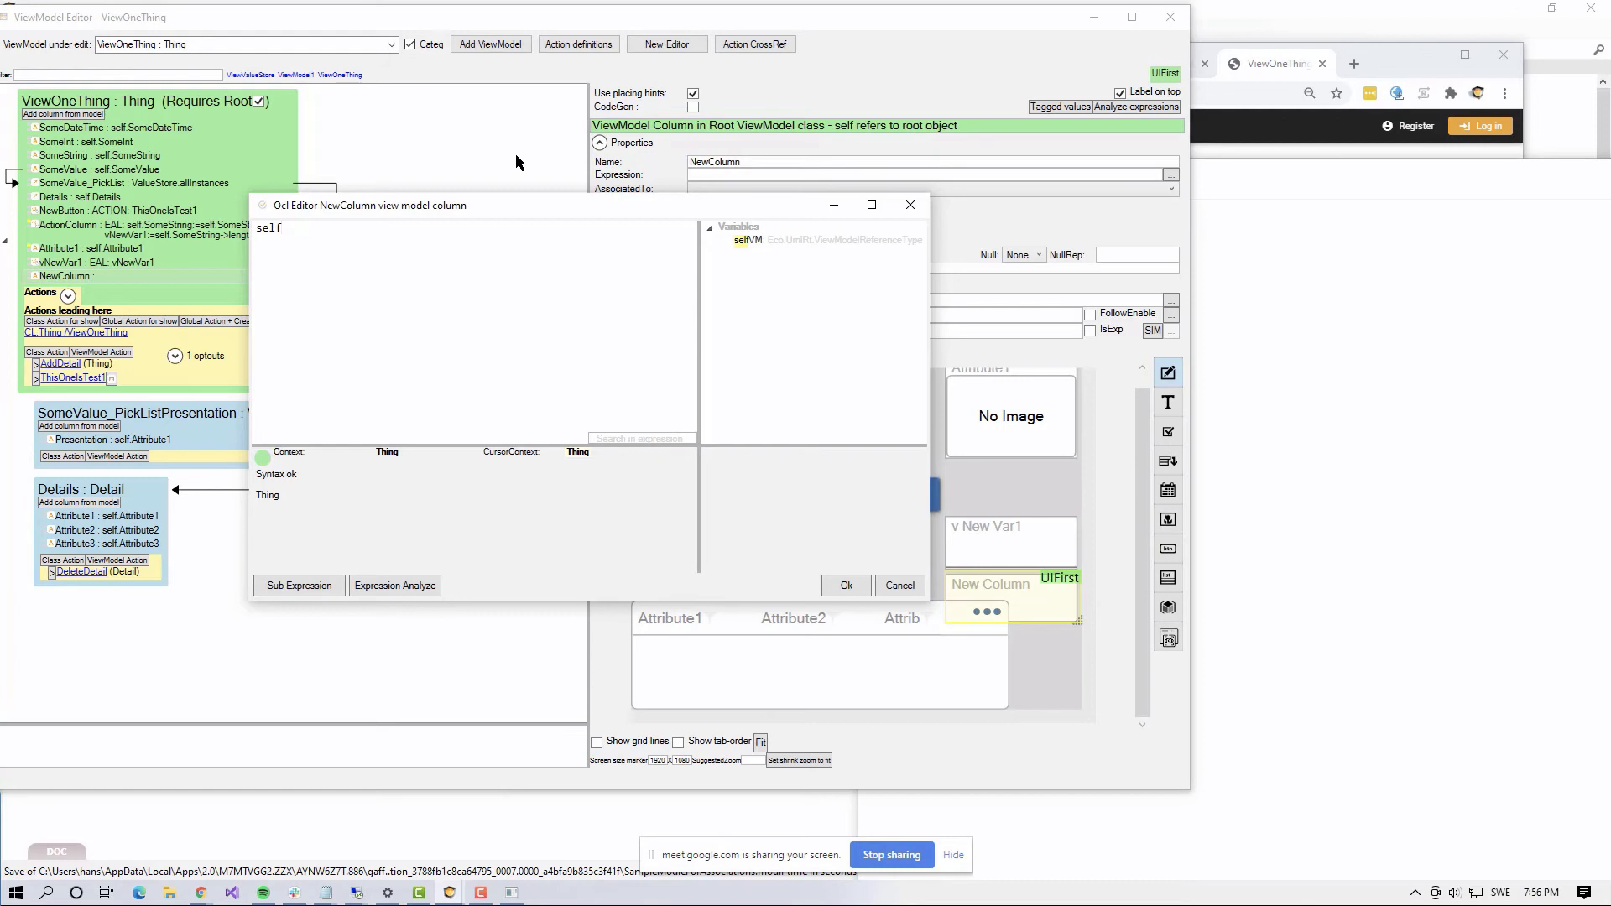
{"action": "type", "text": "VM"}
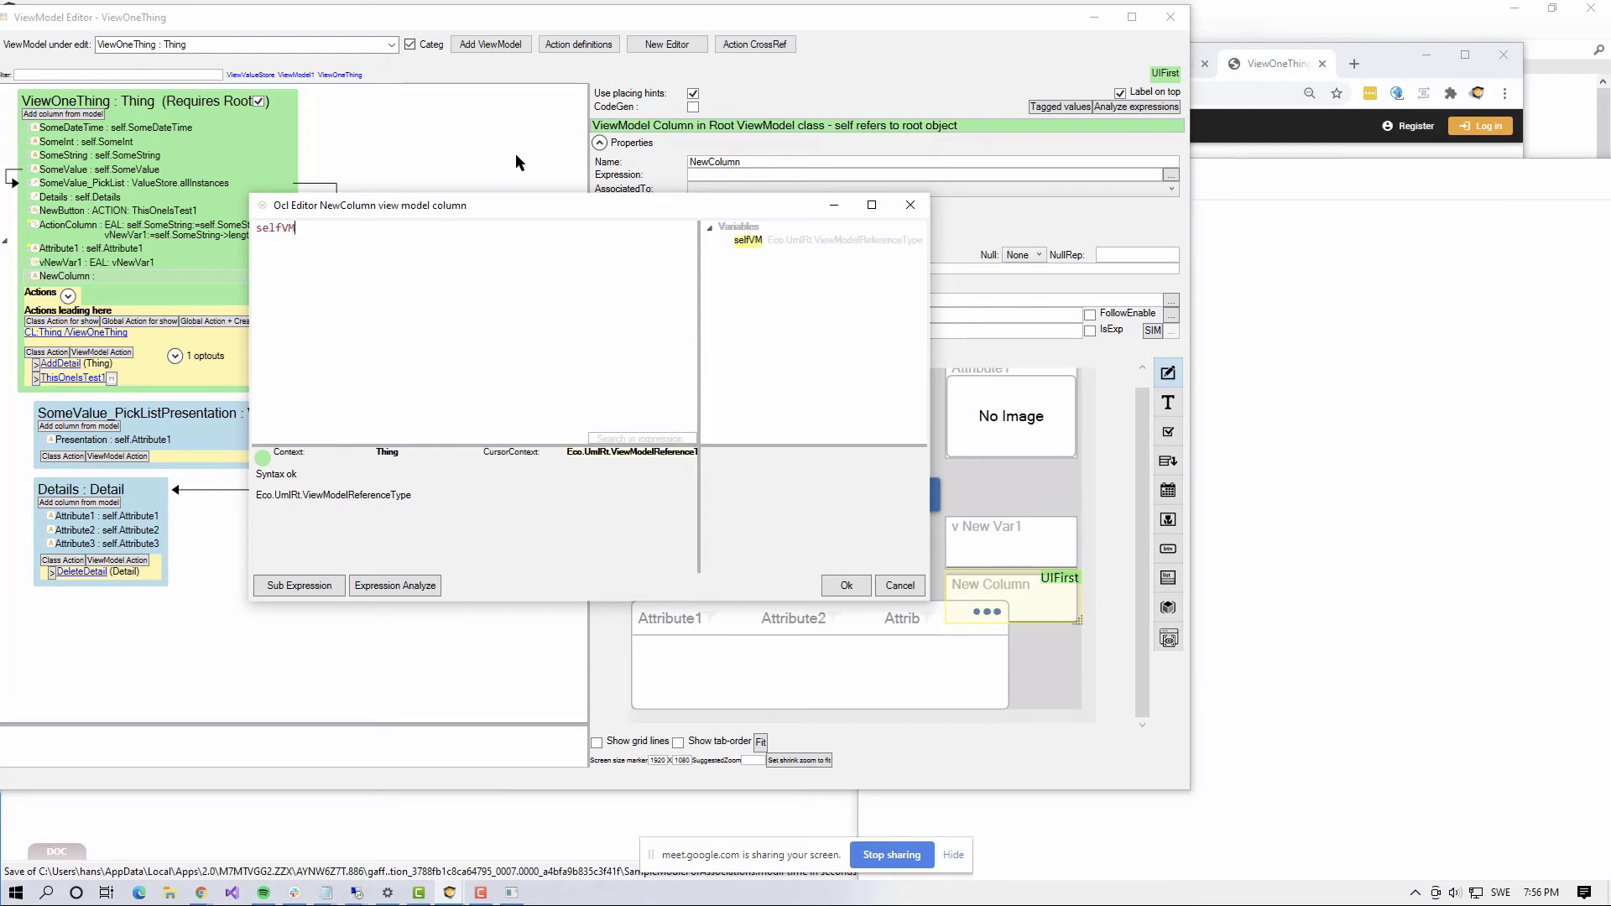
{"action": "key", "text": "BackSpace"}
{"action": "key", "text": "BackSpace"}
{"action": "type", "text": ".Constr"}
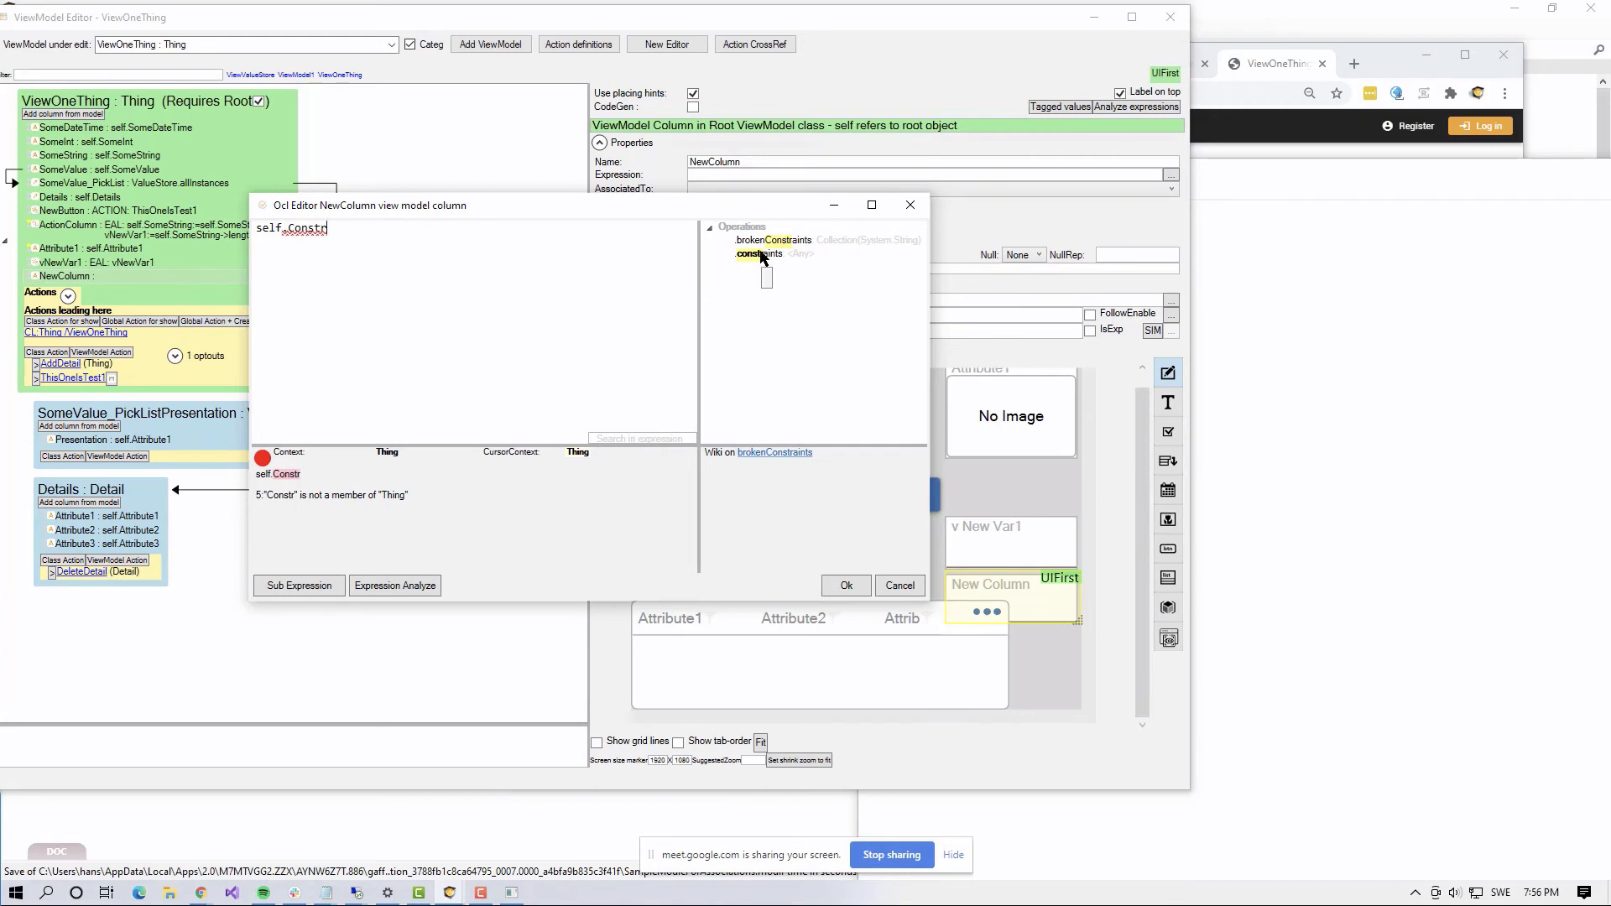
{"action": "double_click", "coordinate": [760, 254]}
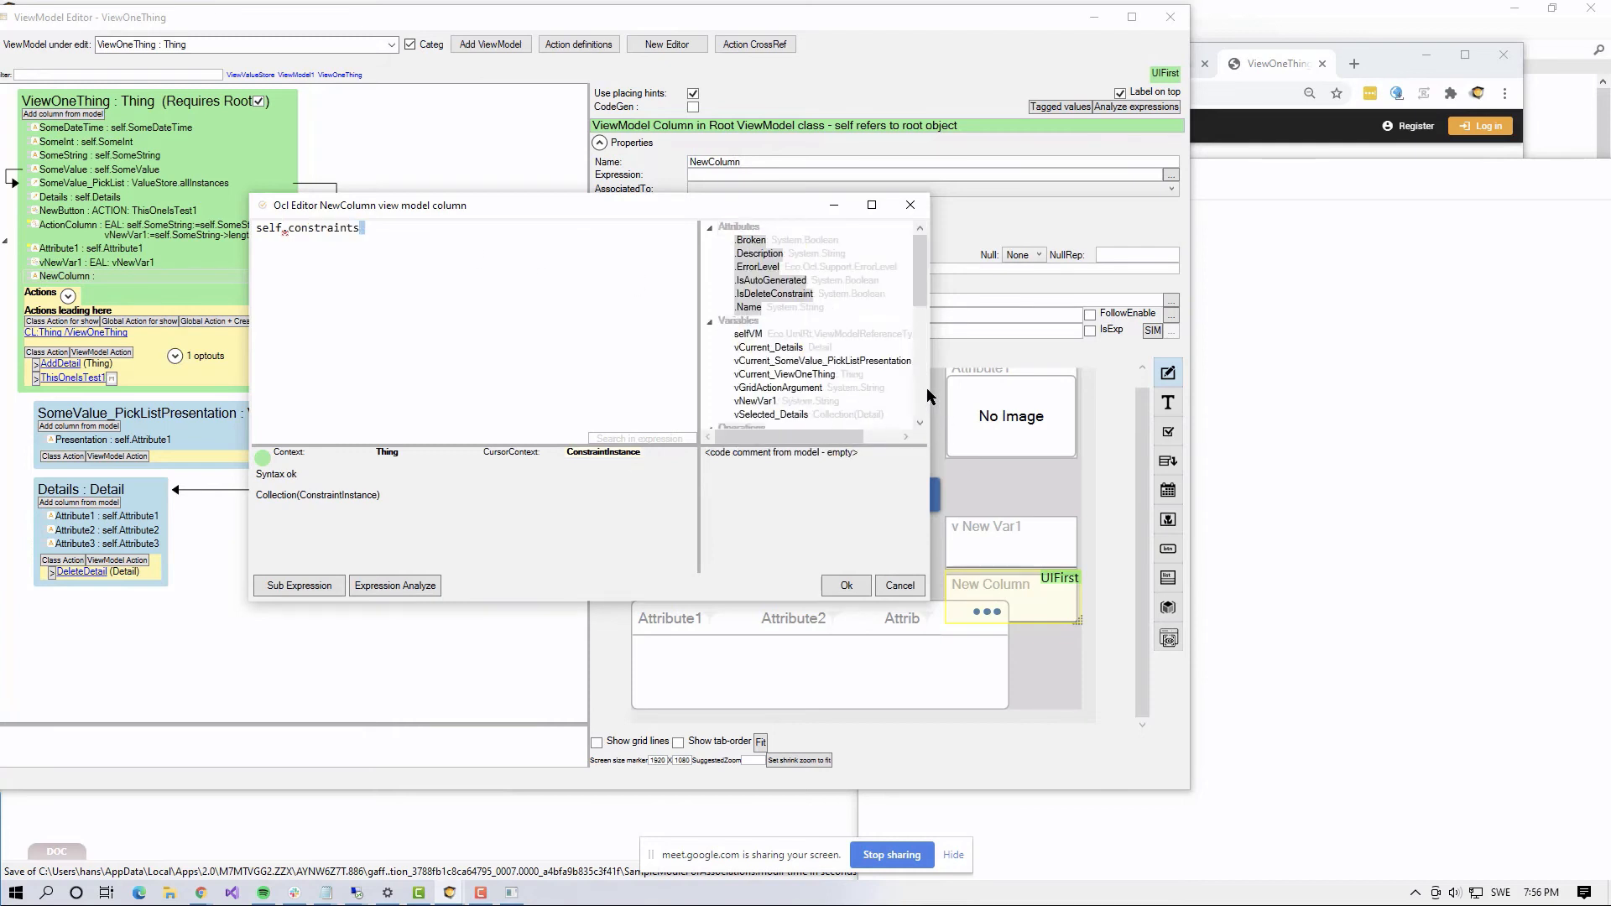
{"action": "left_click_drag", "start_coordinate": [929, 394], "coordinate": [985, 388]}
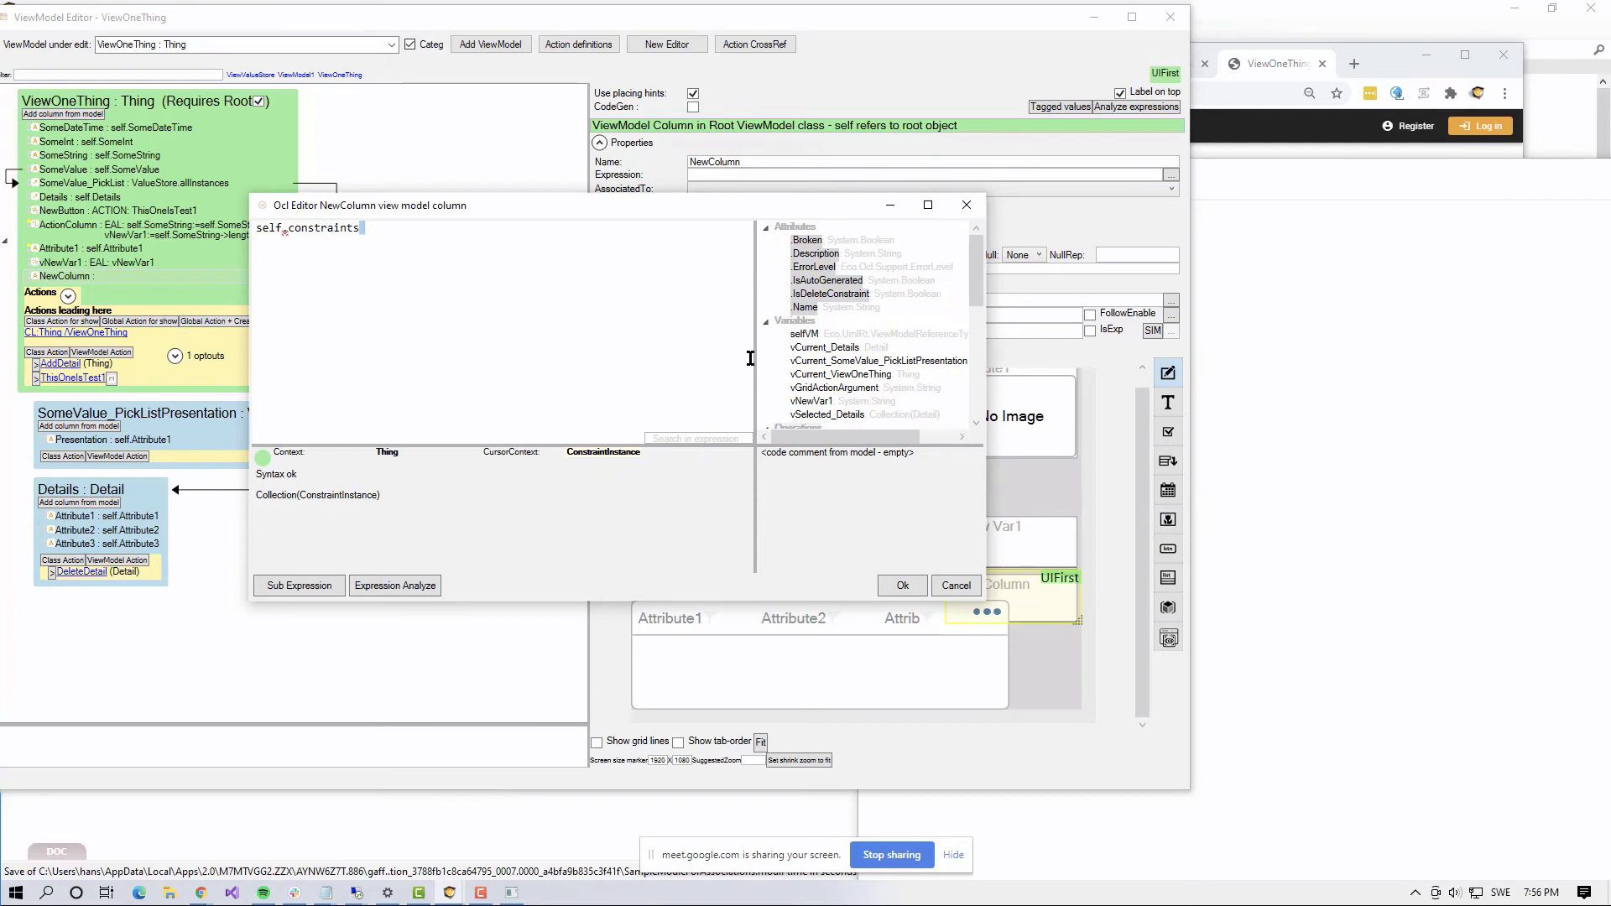
{"action": "left_click_drag", "start_coordinate": [755, 357], "coordinate": [729, 356]}
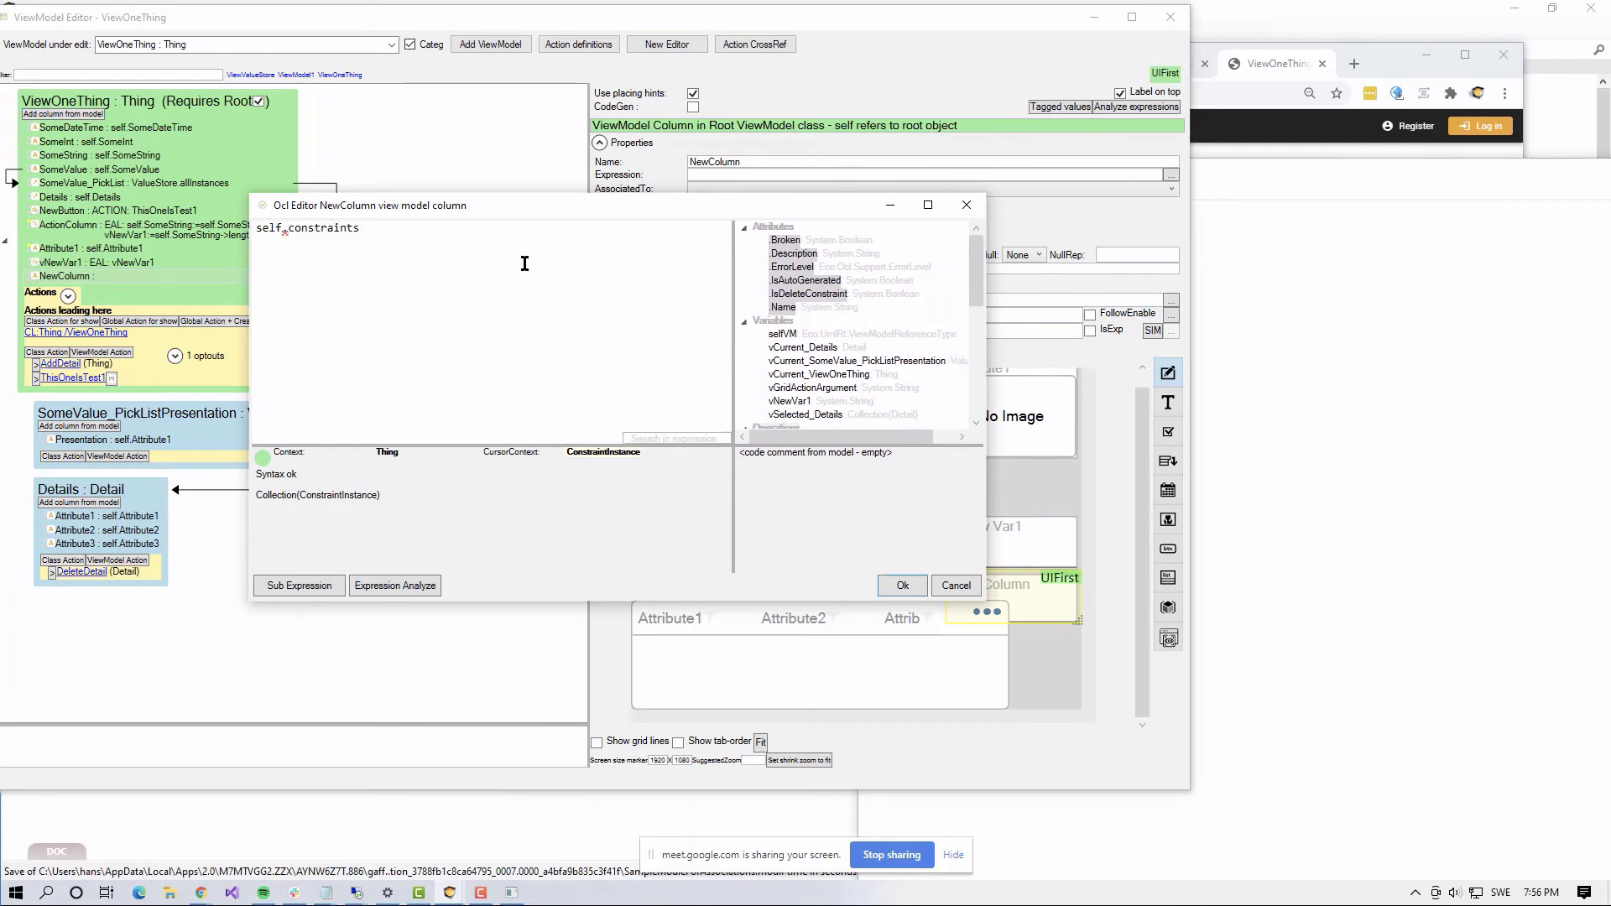
Step: Extend the expression with ->reject(a|a.broken) to leave out the broken constraints
{"action": "left_click", "coordinate": [373, 233]}
{"action": "type", "text": "->"}
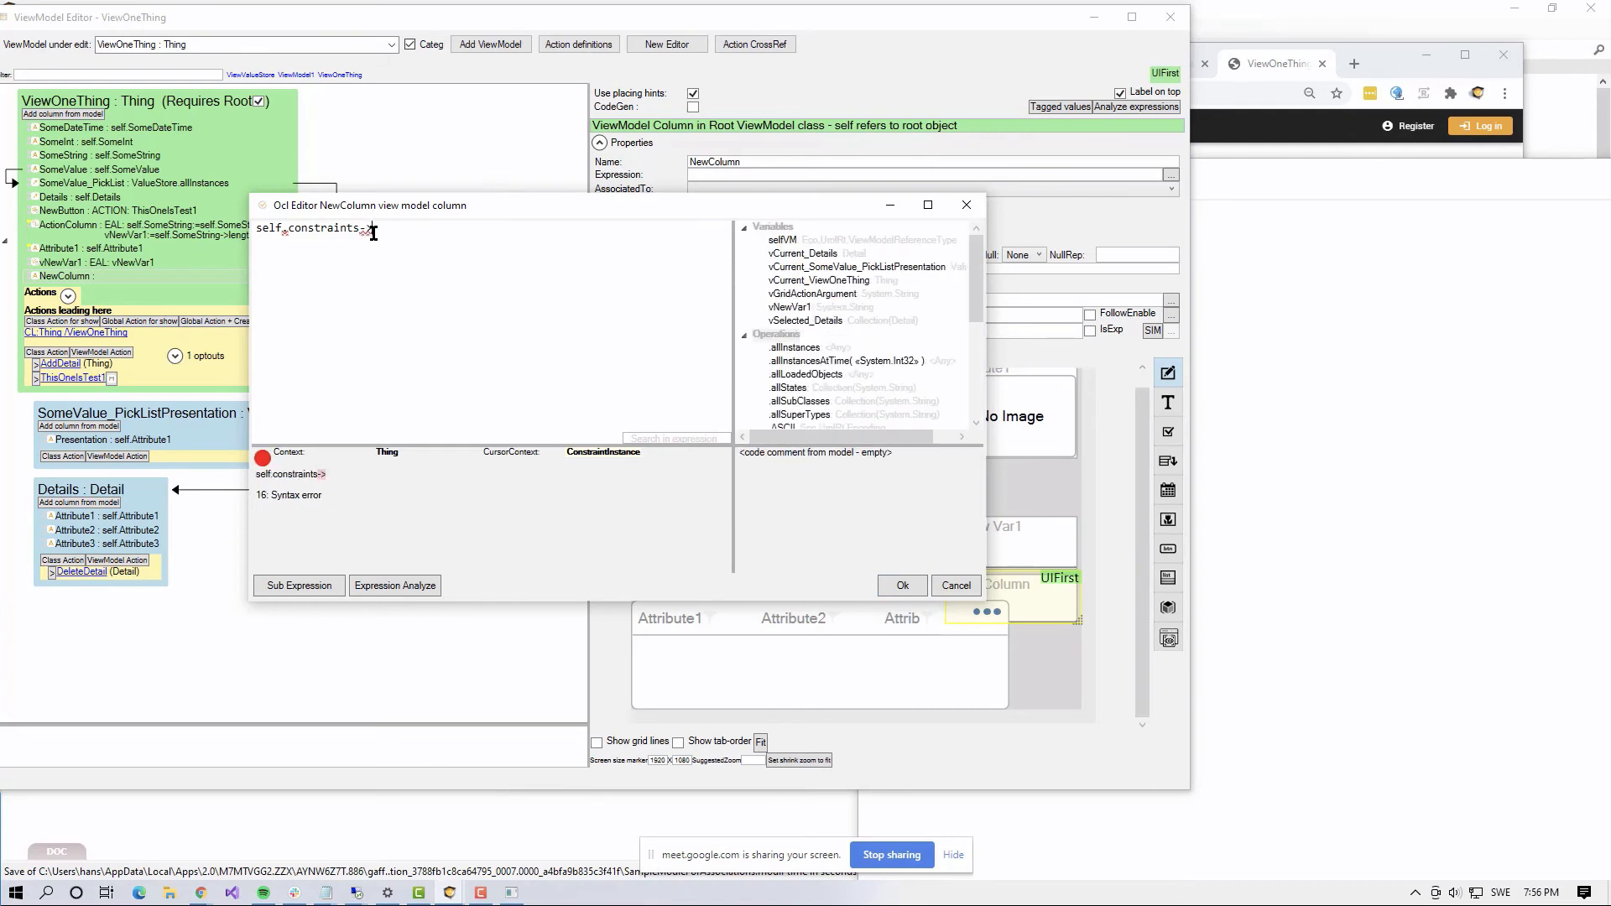
{"action": "type", "text": "reject"}
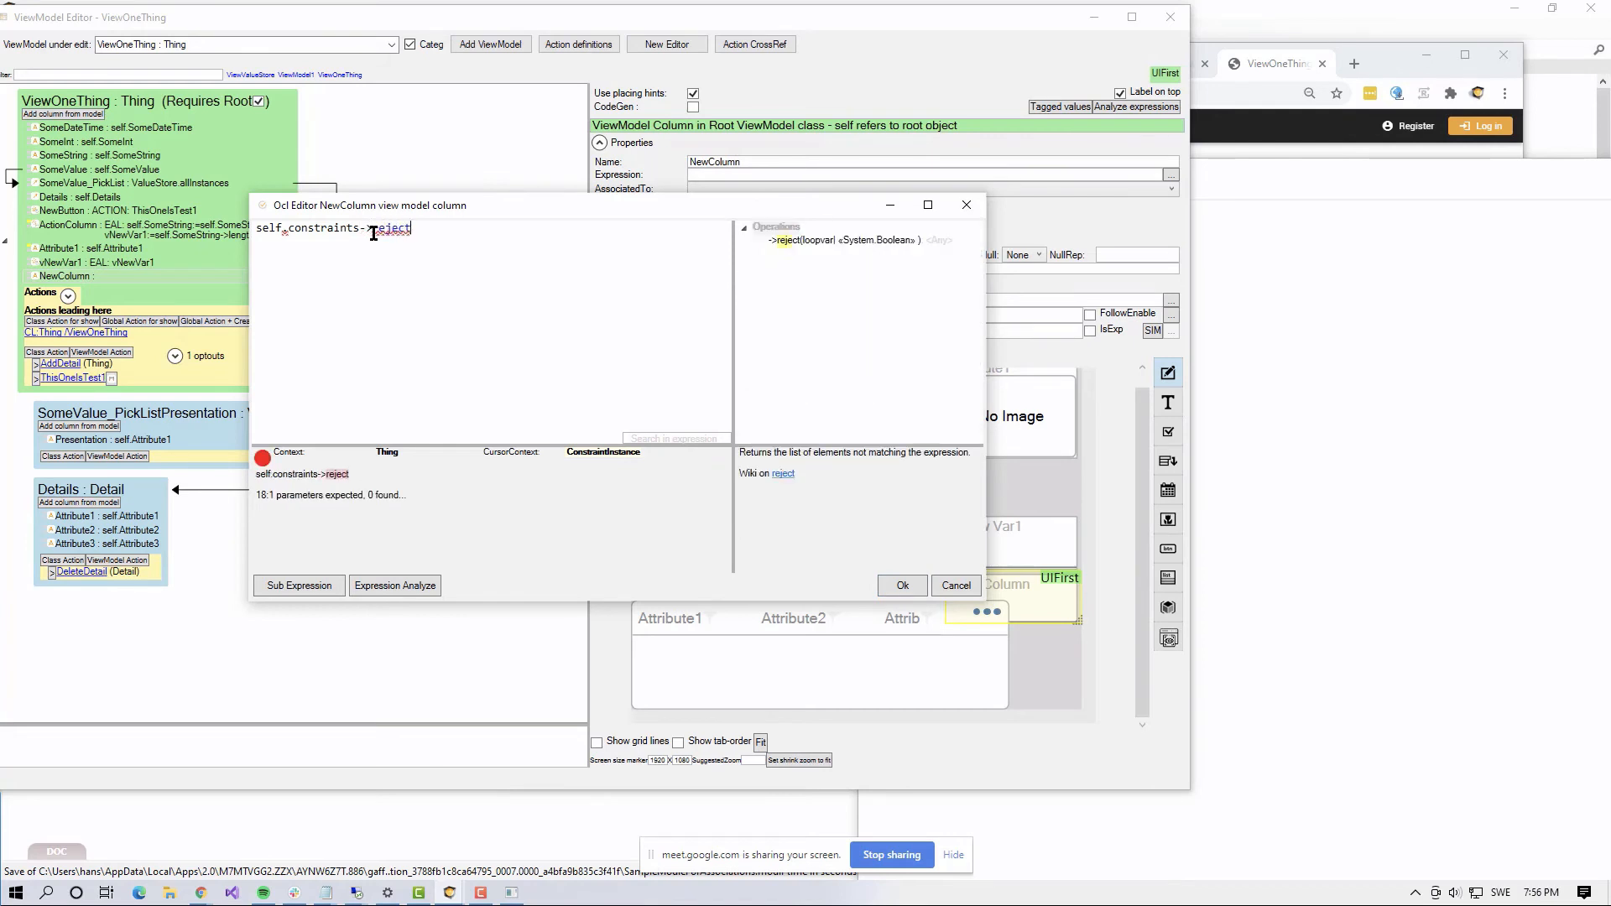
{"action": "type", "text": "("}
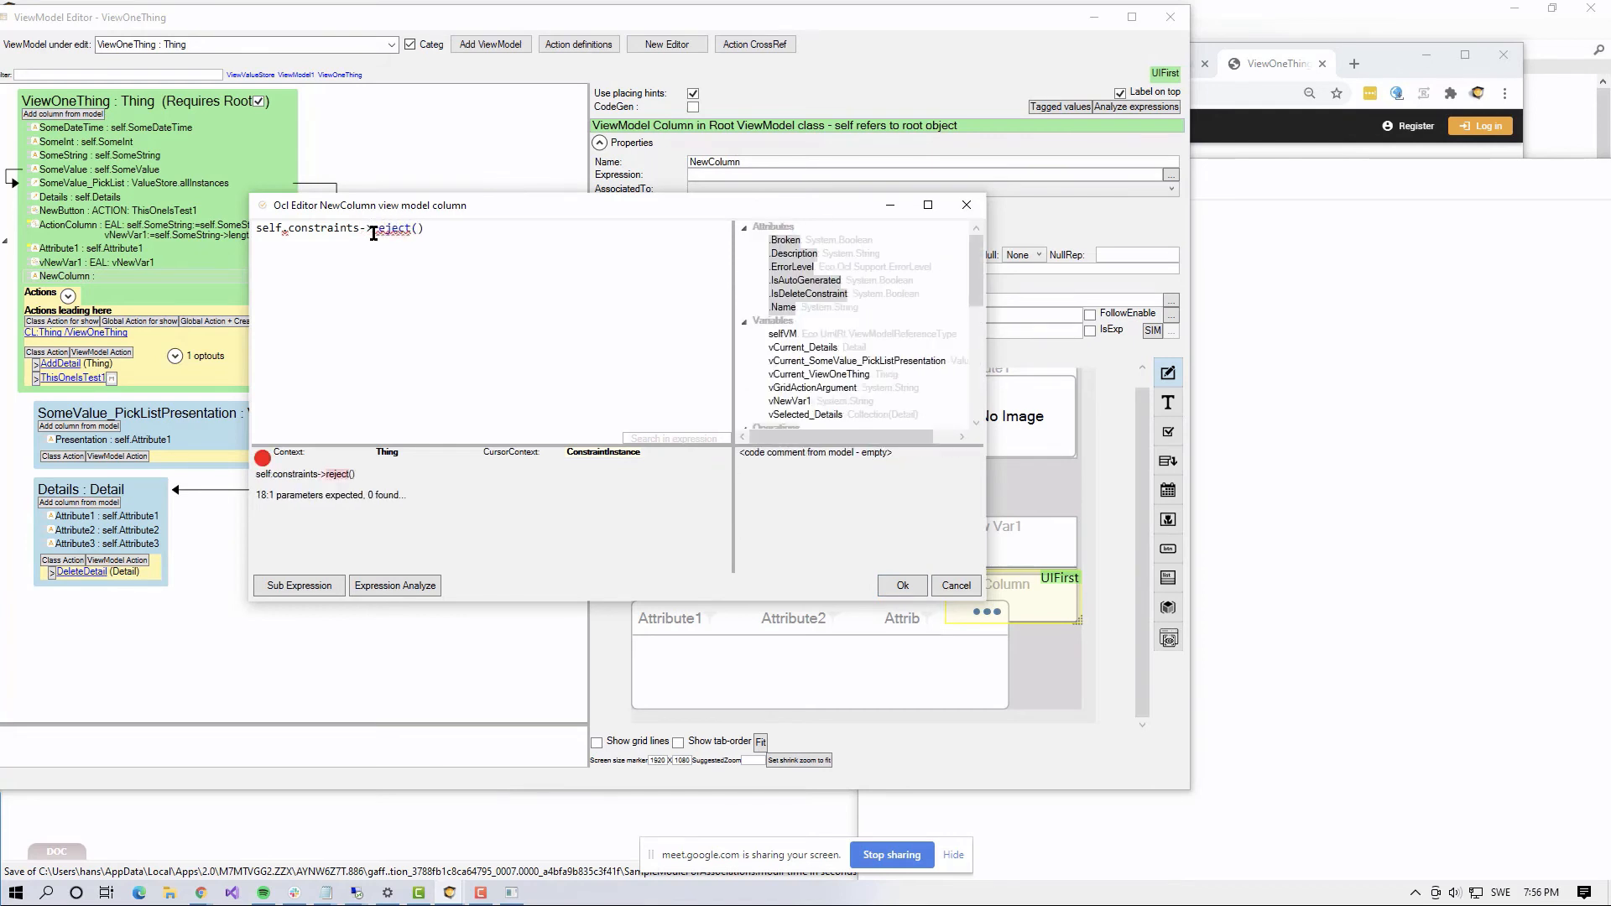
{"action": "type", "text": "broken"}
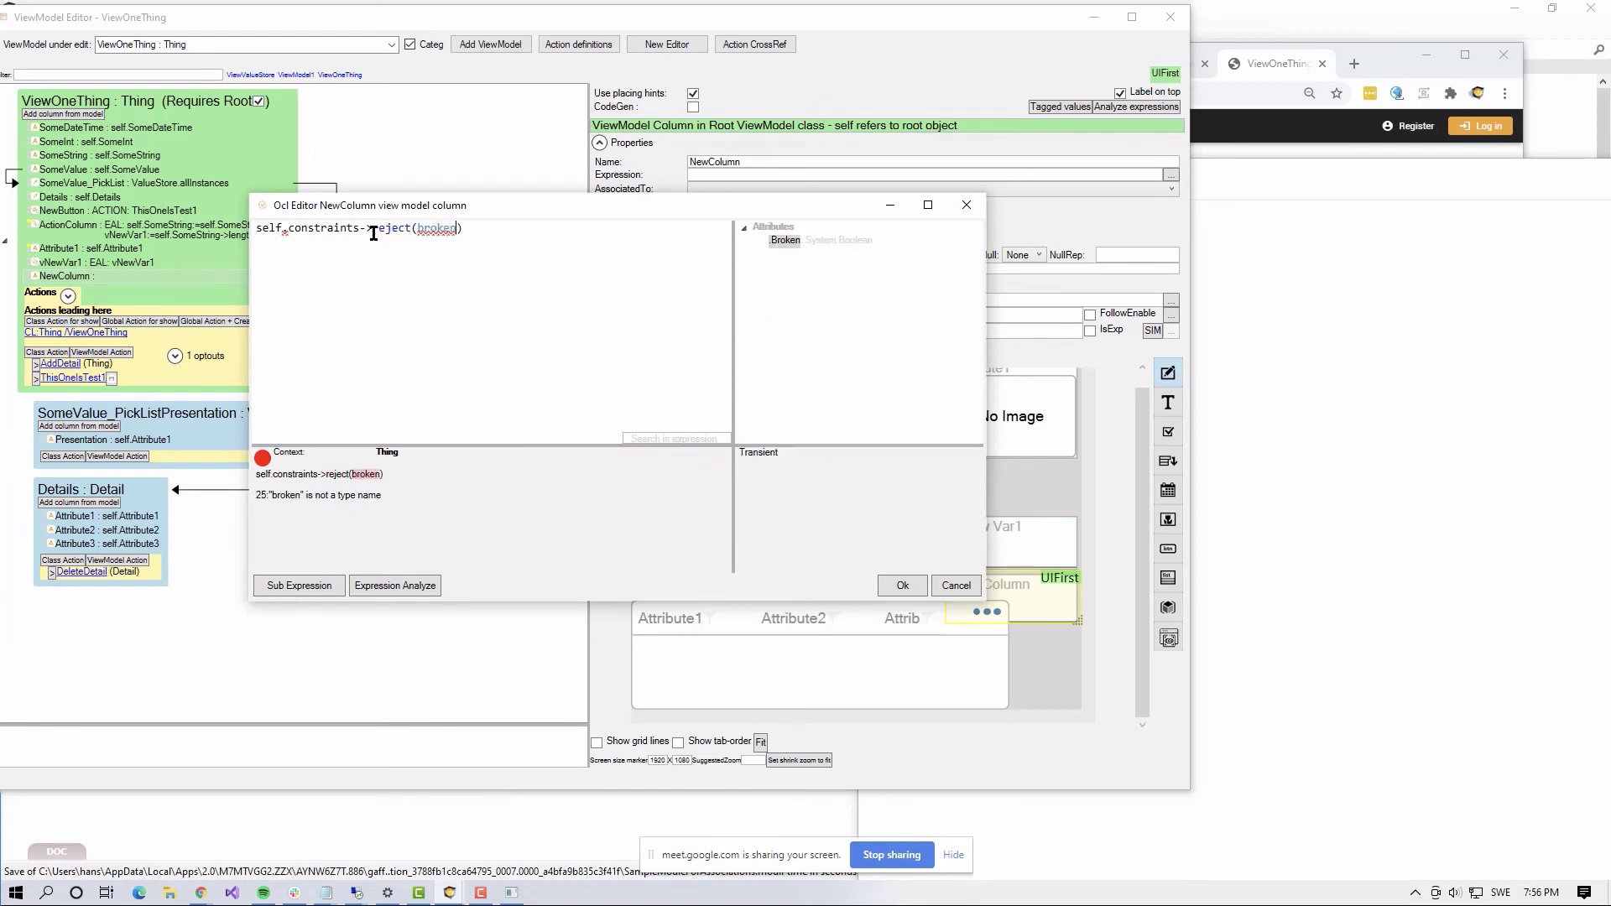
{"action": "key", "text": "ctrl+Left"}
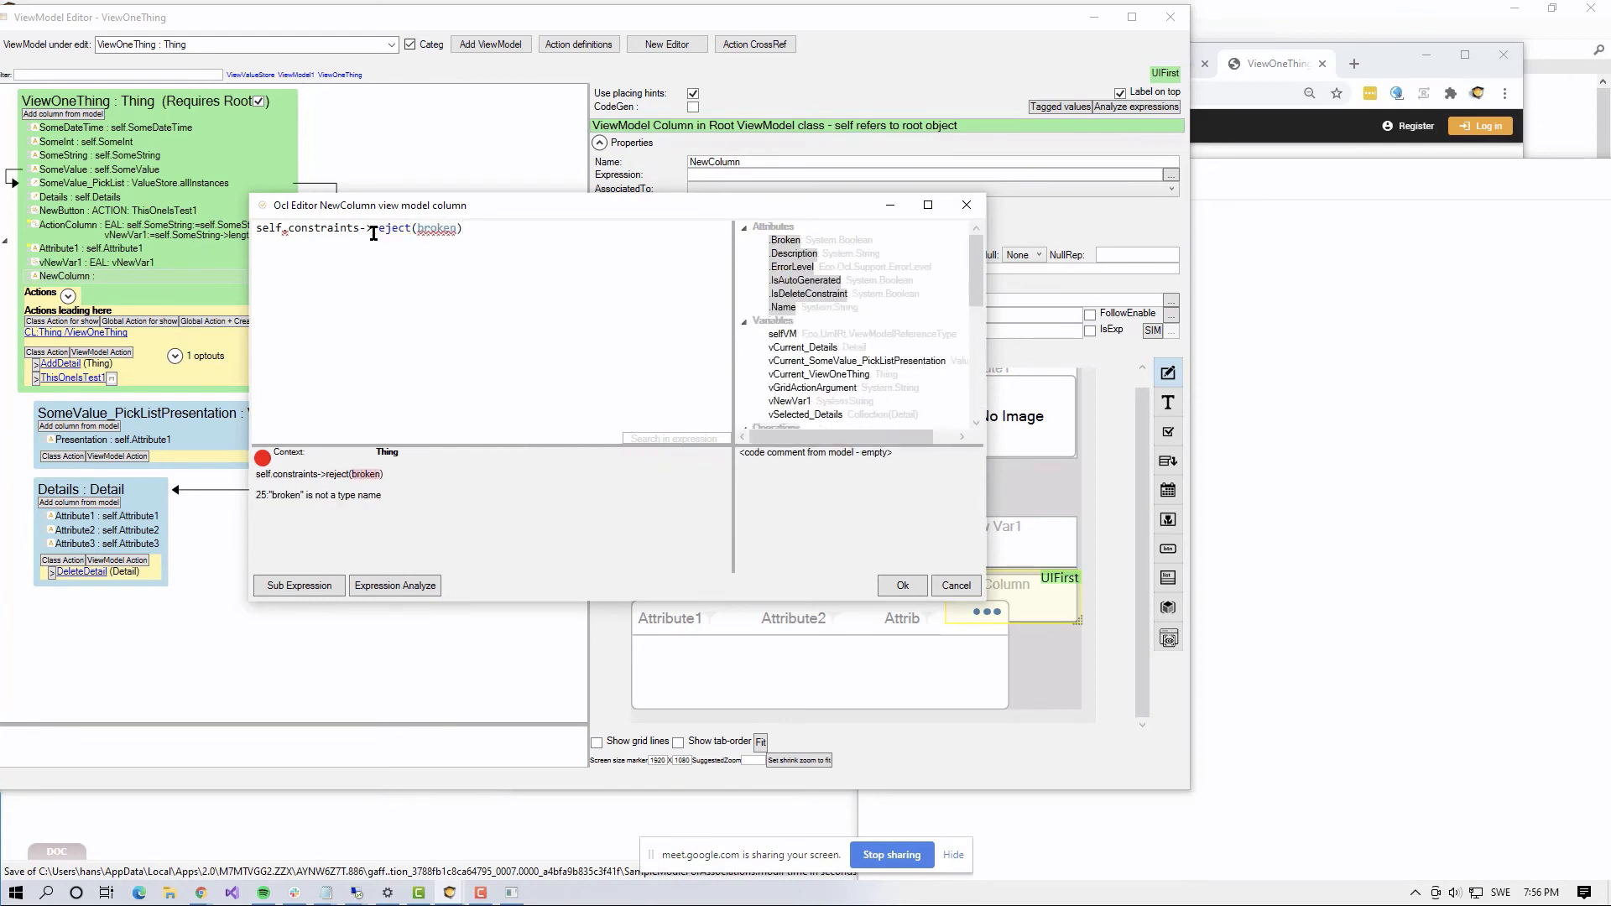
{"action": "key", "text": "Left"}
{"action": "key", "text": "Left"}
{"action": "type", "text": "a"}
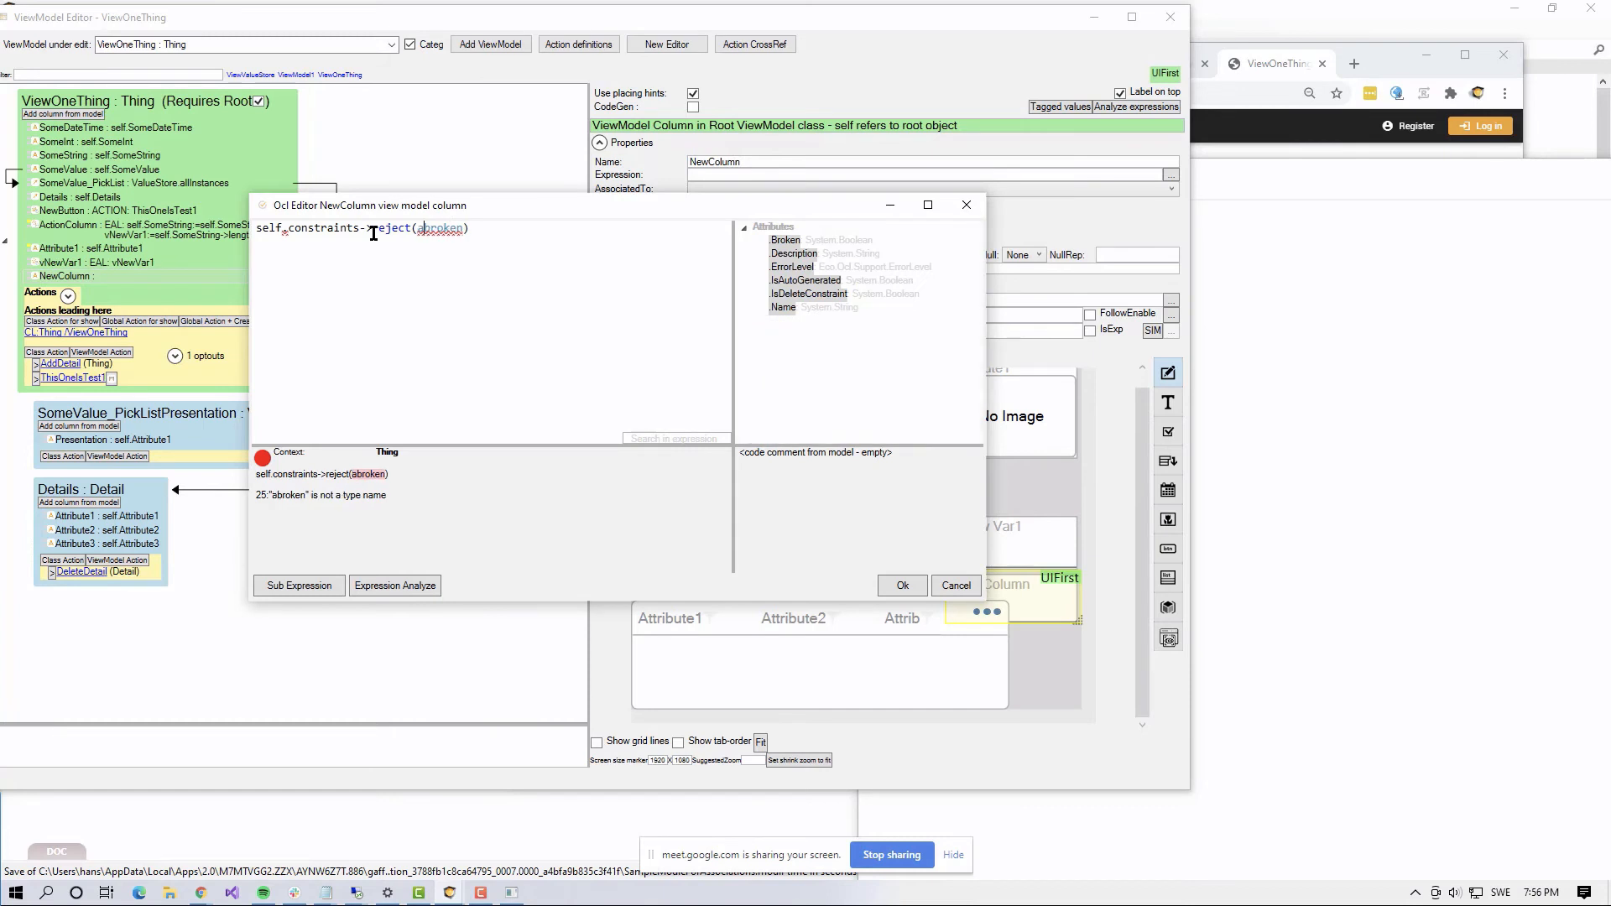
{"action": "type", "text": "|a."}
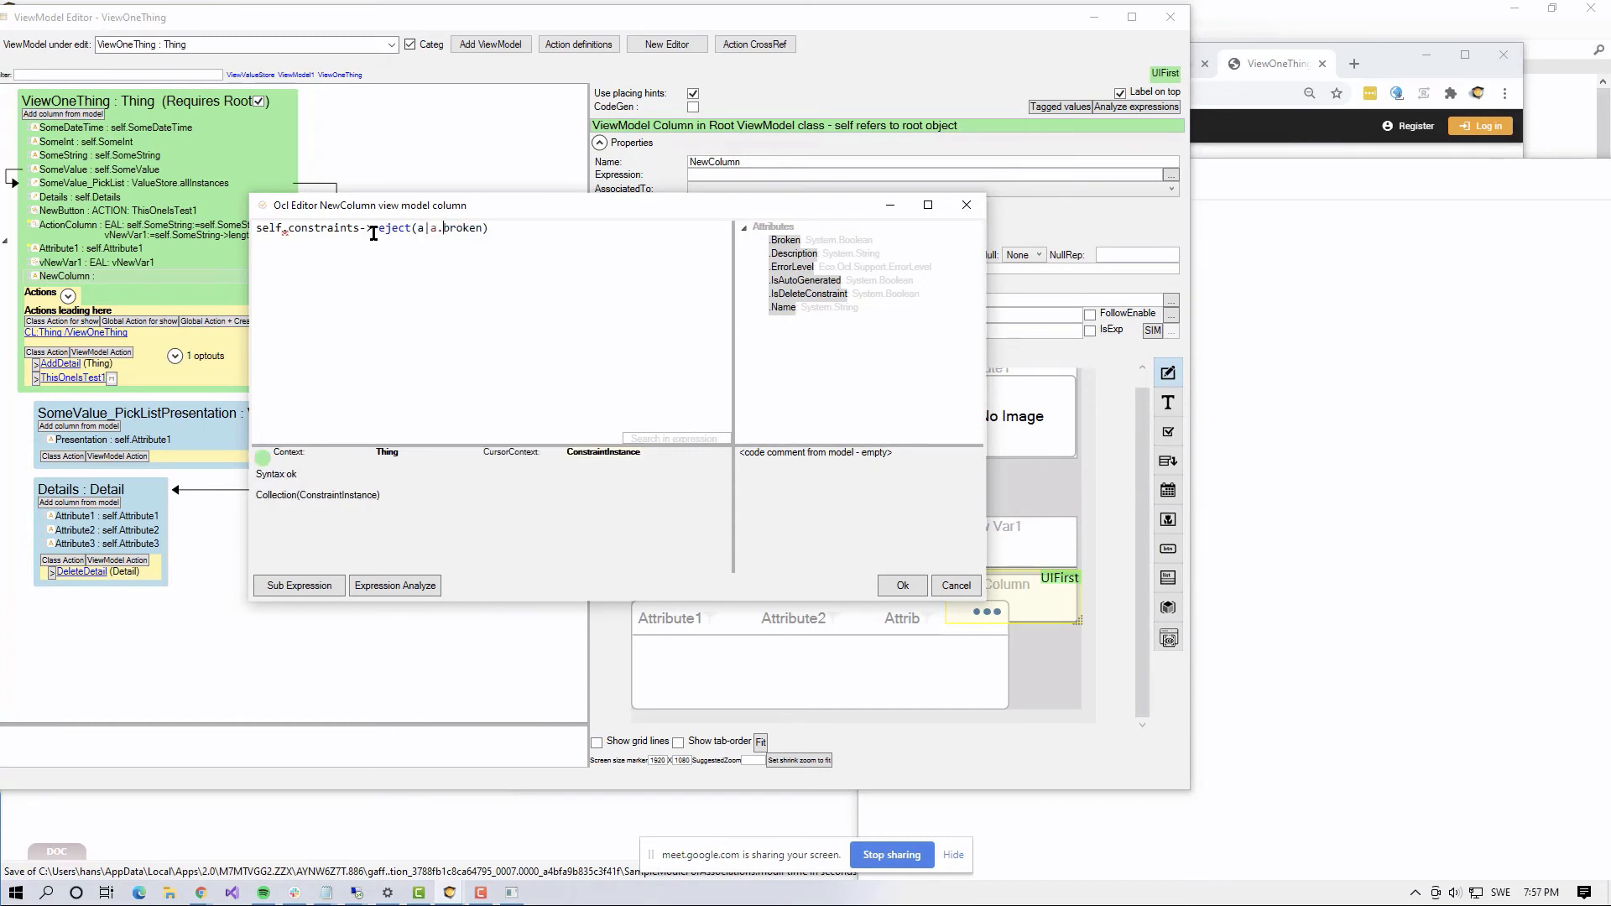
Step: Append .Name->asCommaList to the end of the expression and accept it for the new column
{"action": "key", "text": "Right"}
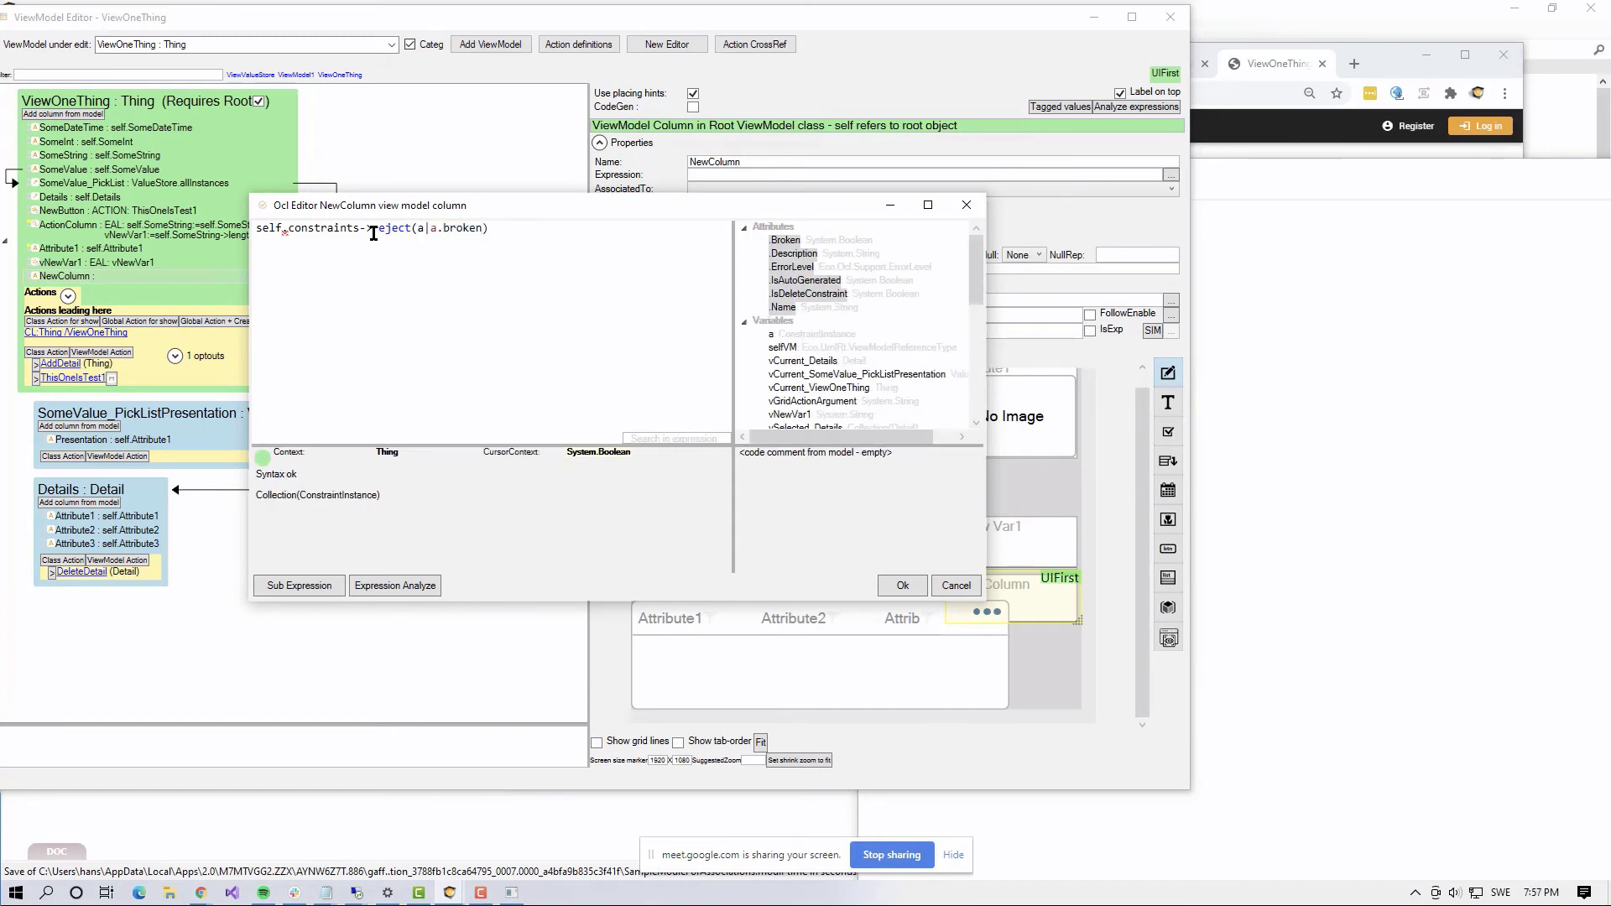
{"action": "type", "text": "."}
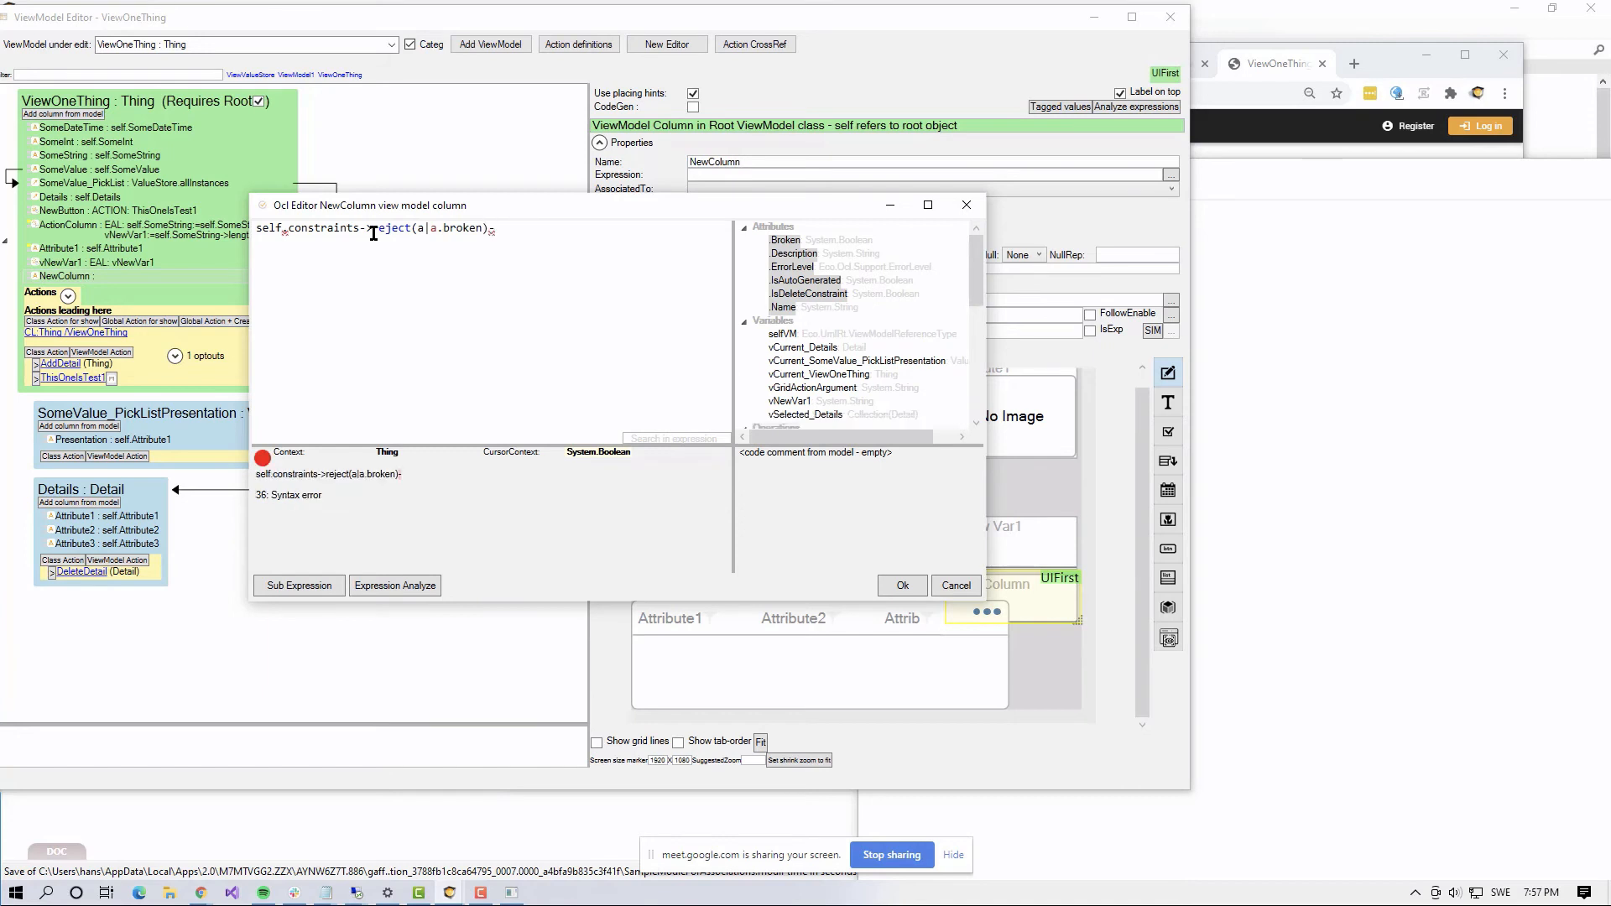
{"action": "key", "text": "BackSpace"}
{"action": "type", "text": "Nam"}
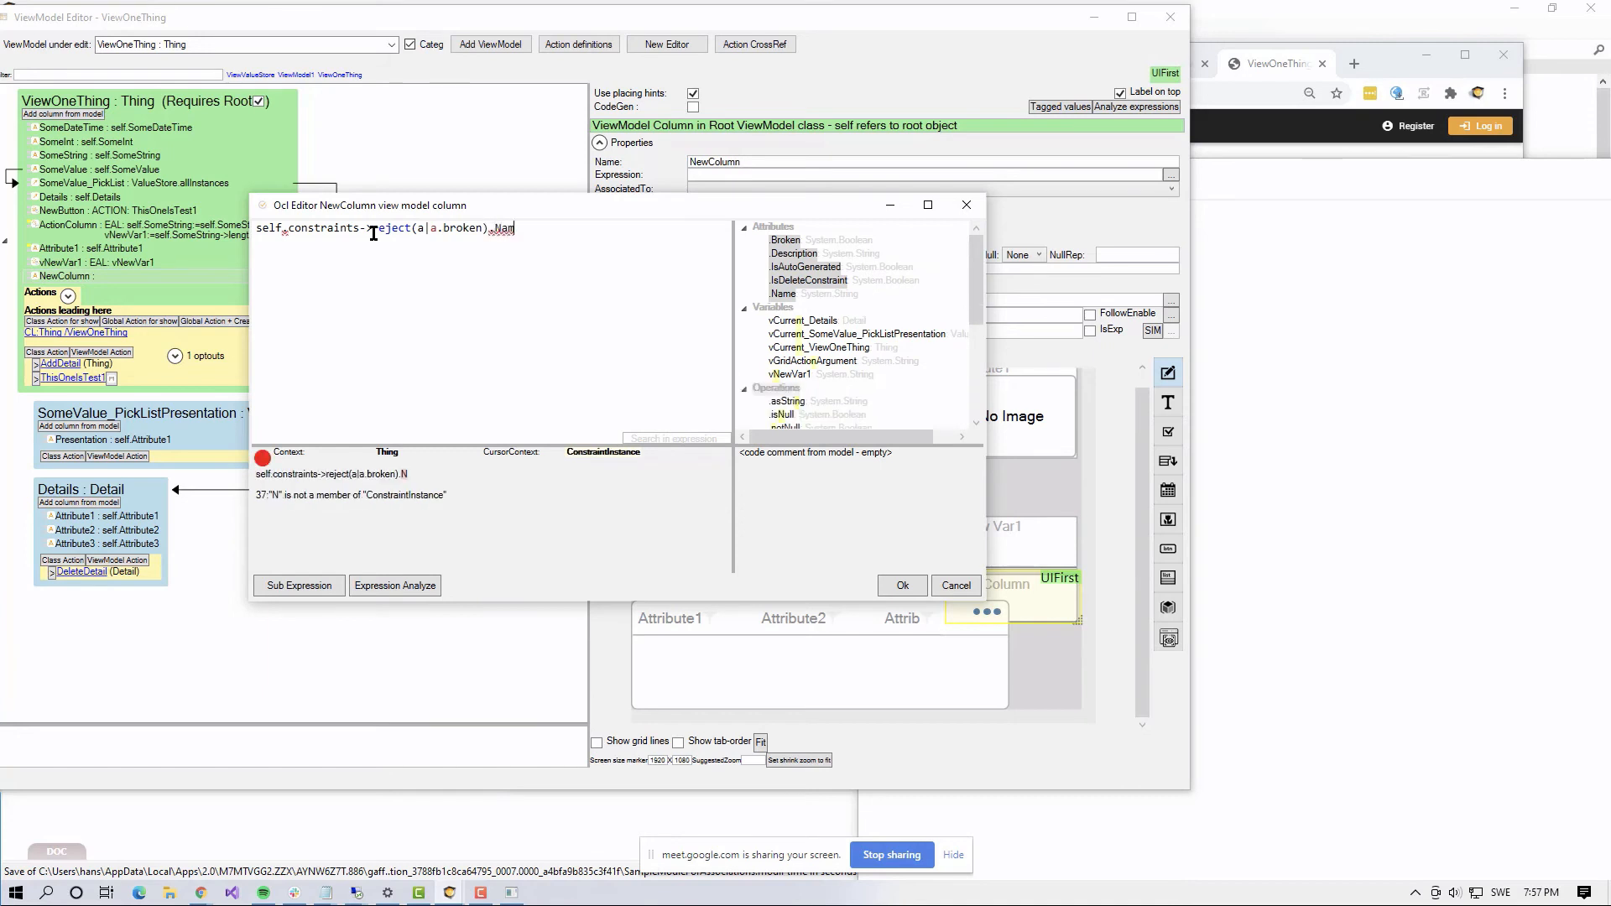
{"action": "type", "text": "e.As"}
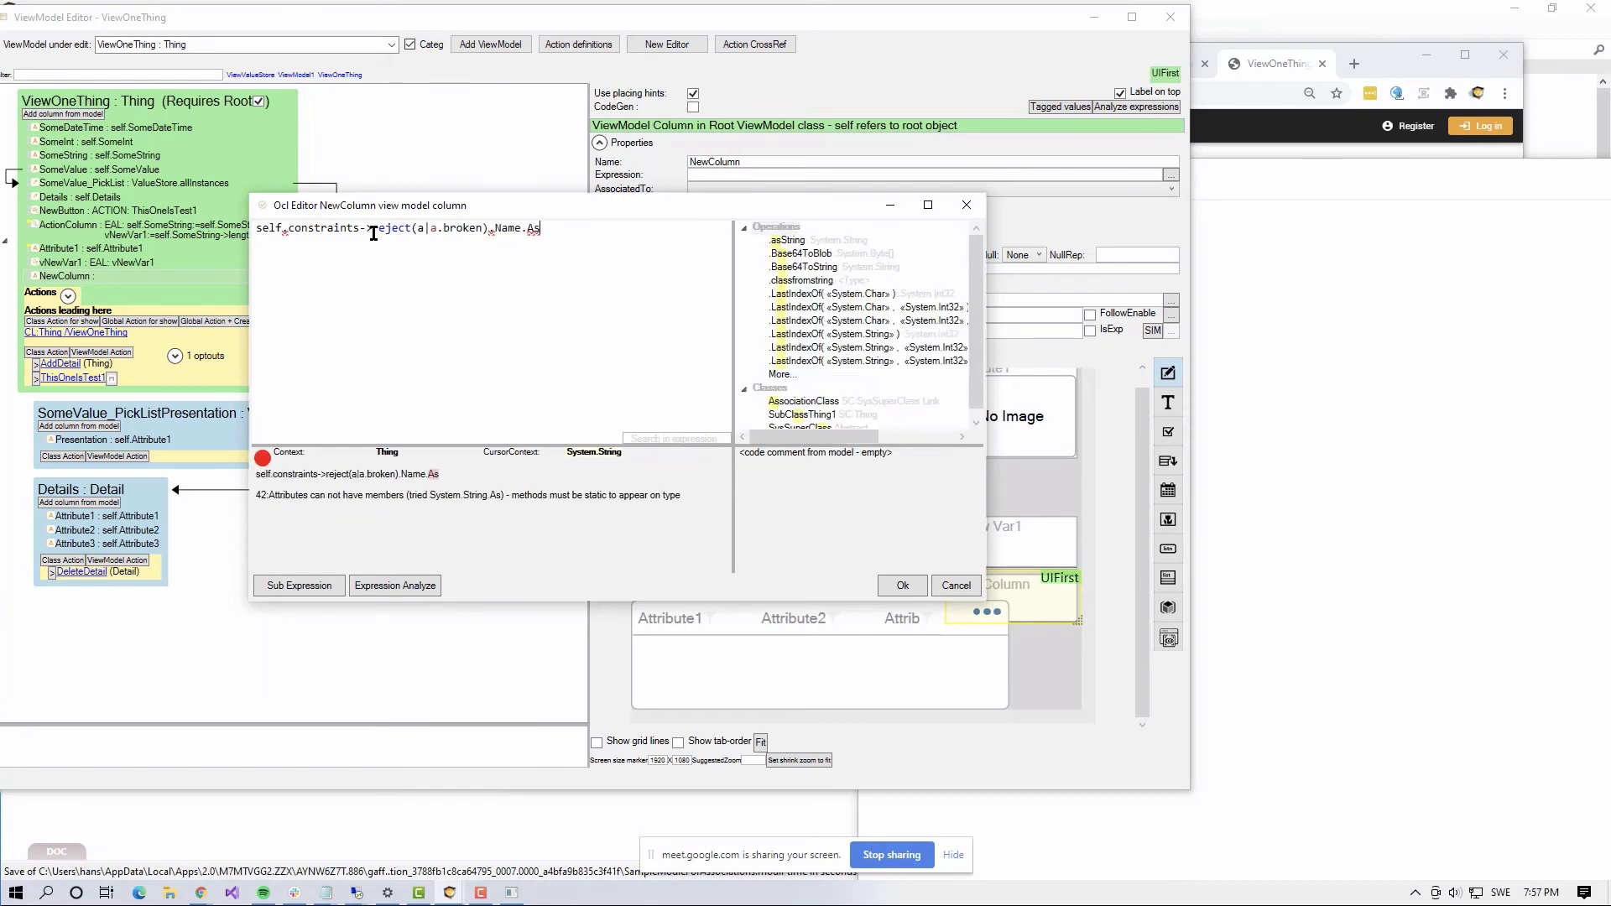
{"action": "type", "text": "Comma"}
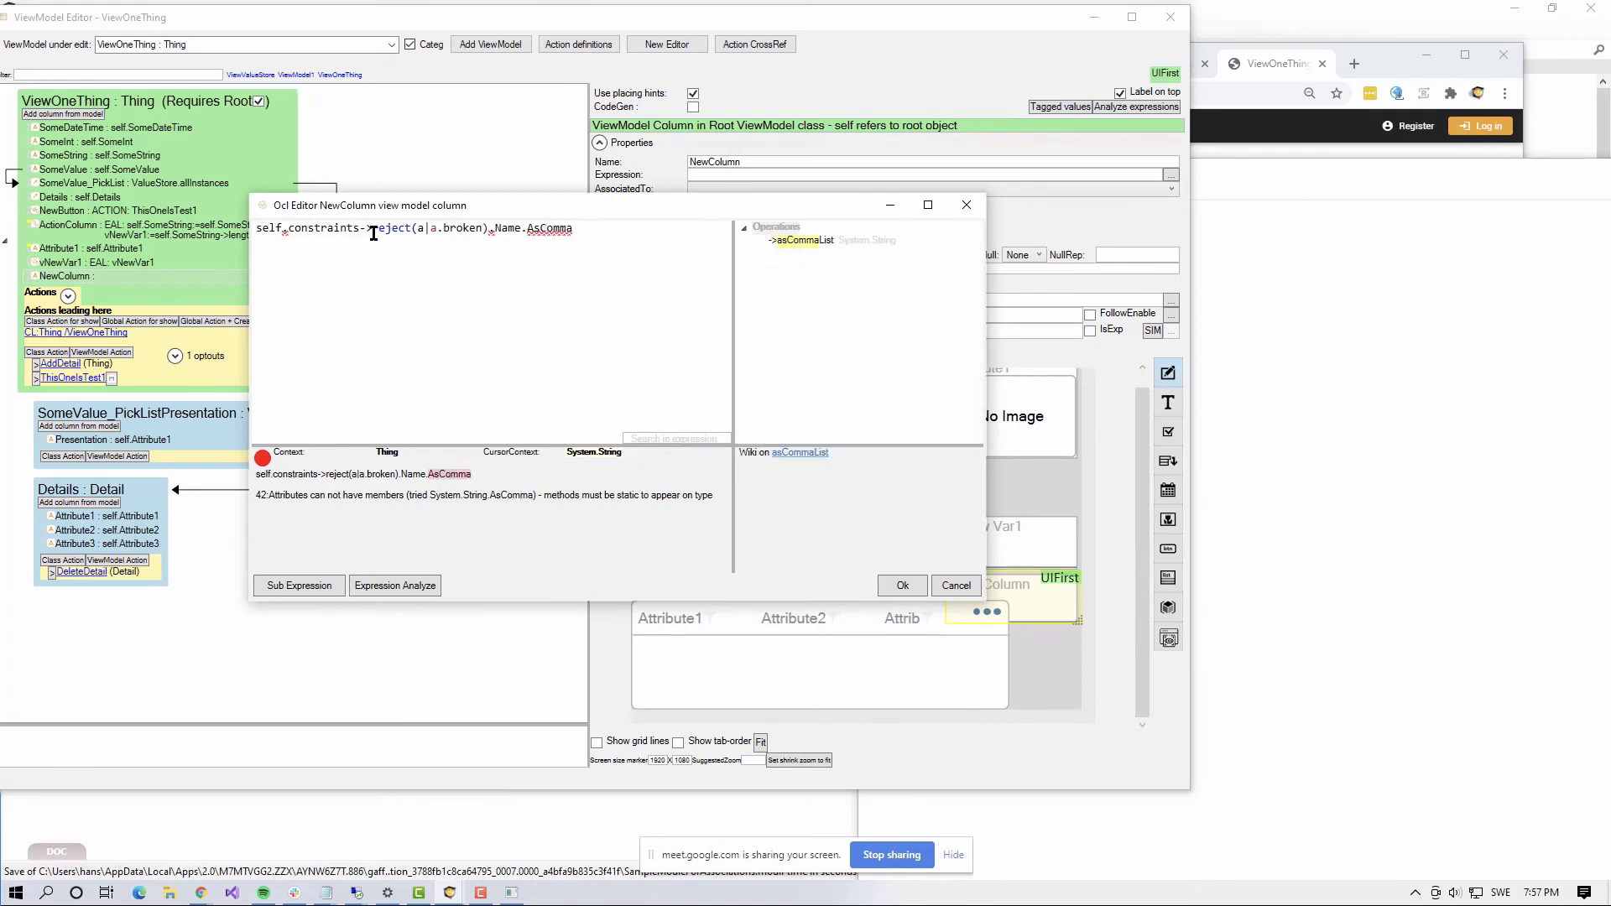
{"action": "left_click", "coordinate": [808, 249]}
{"action": "double_click", "coordinate": [808, 249]}
{"action": "left_click", "coordinate": [508, 303]}
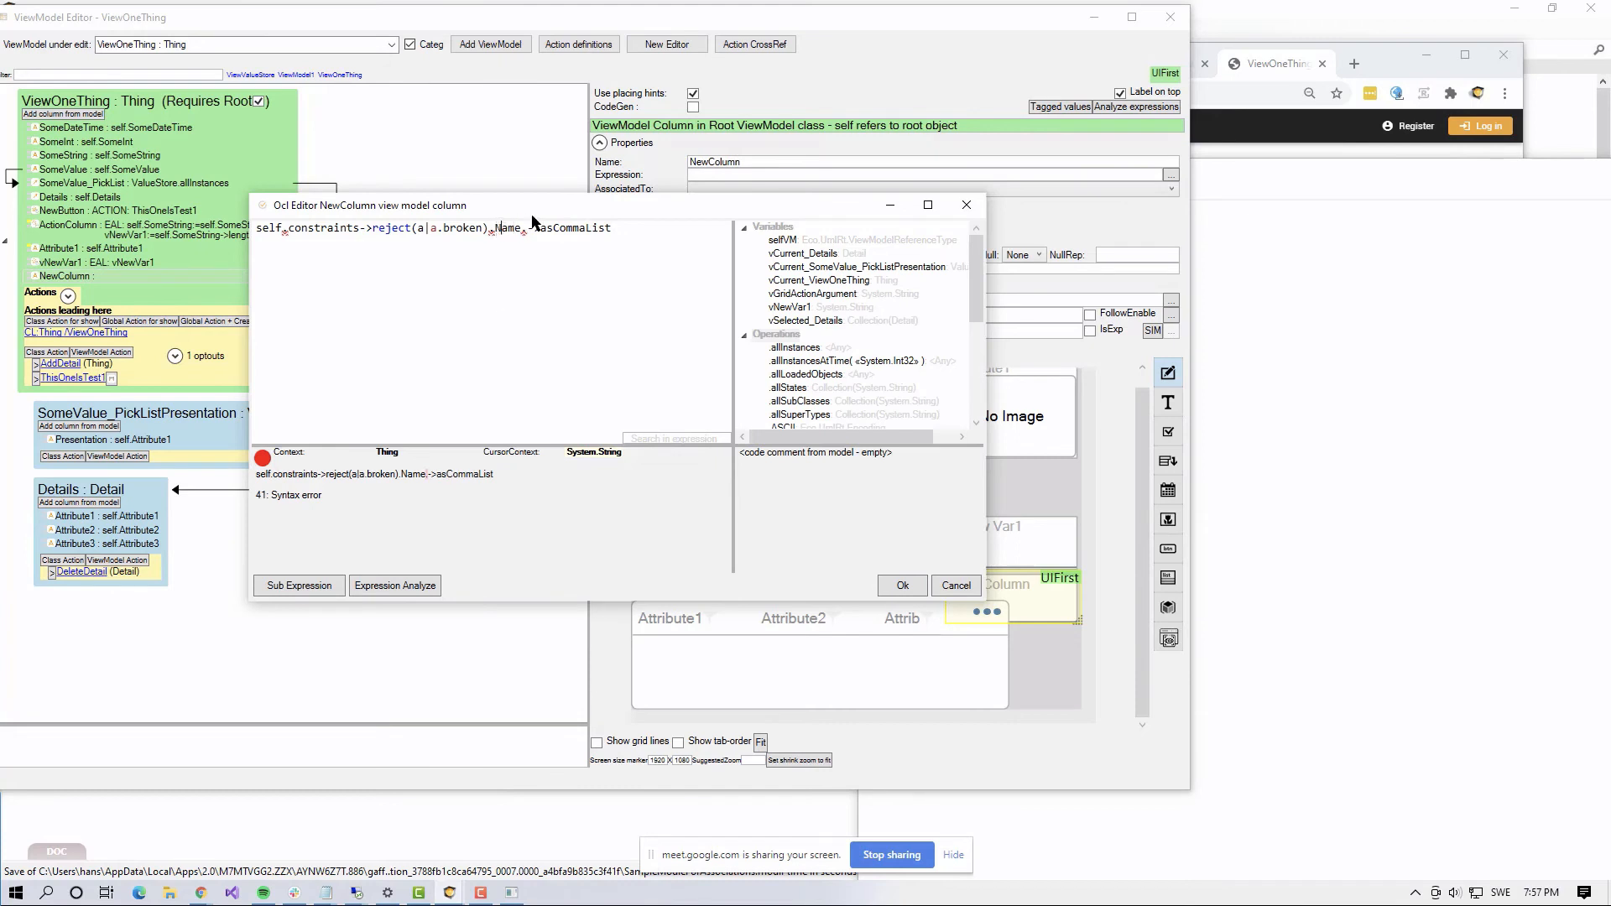
{"action": "key", "text": "Delete"}
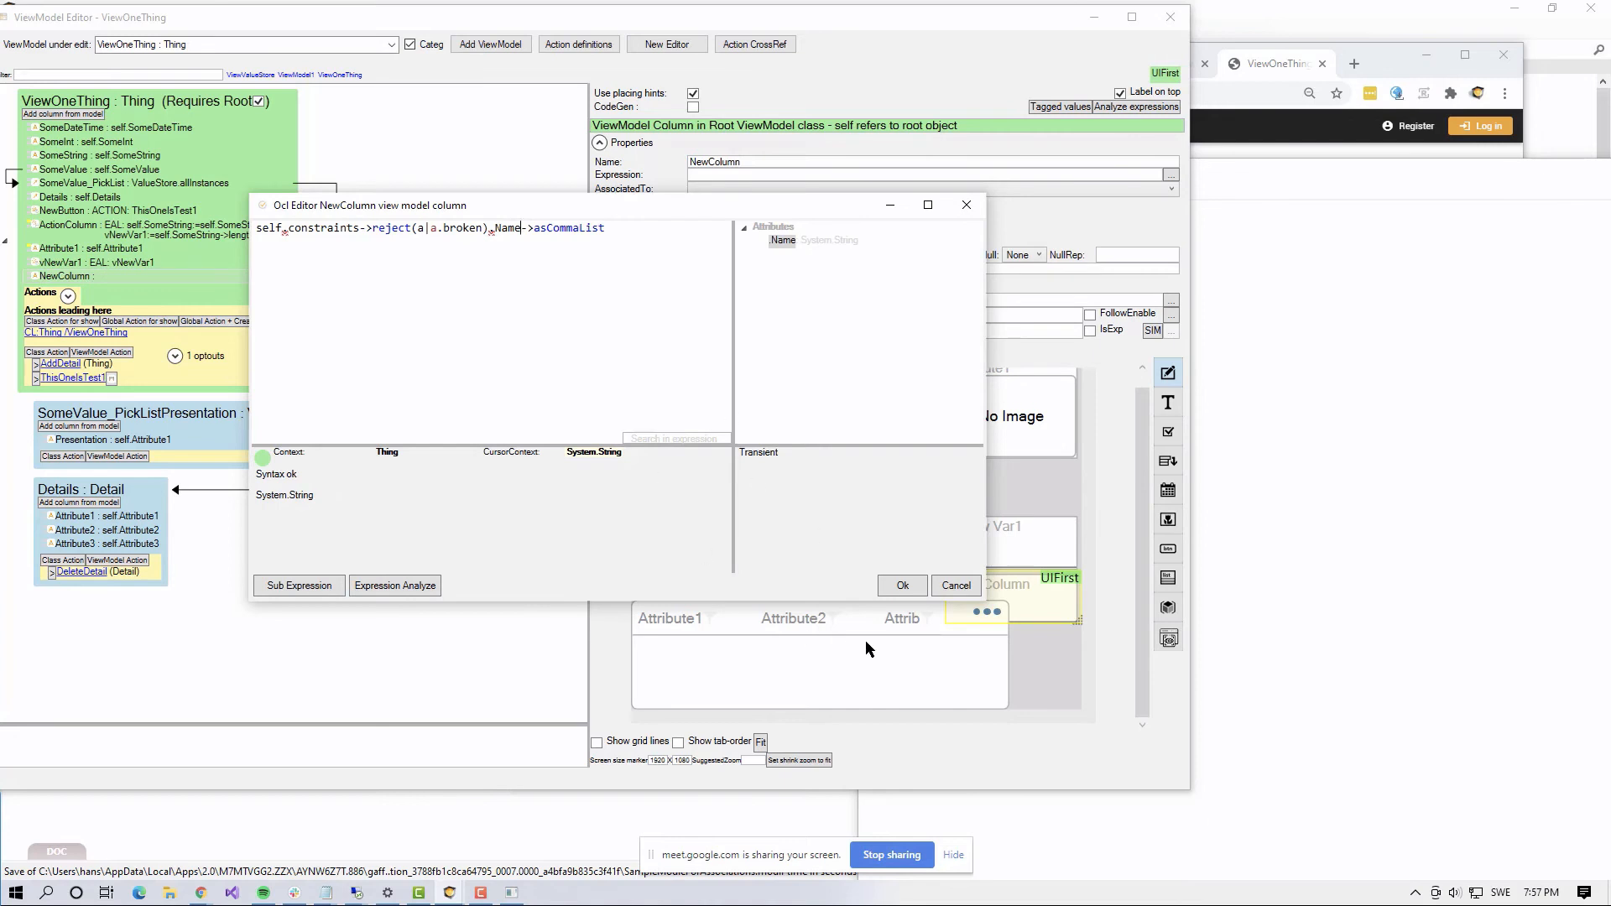
{"action": "left_click", "coordinate": [898, 585]}
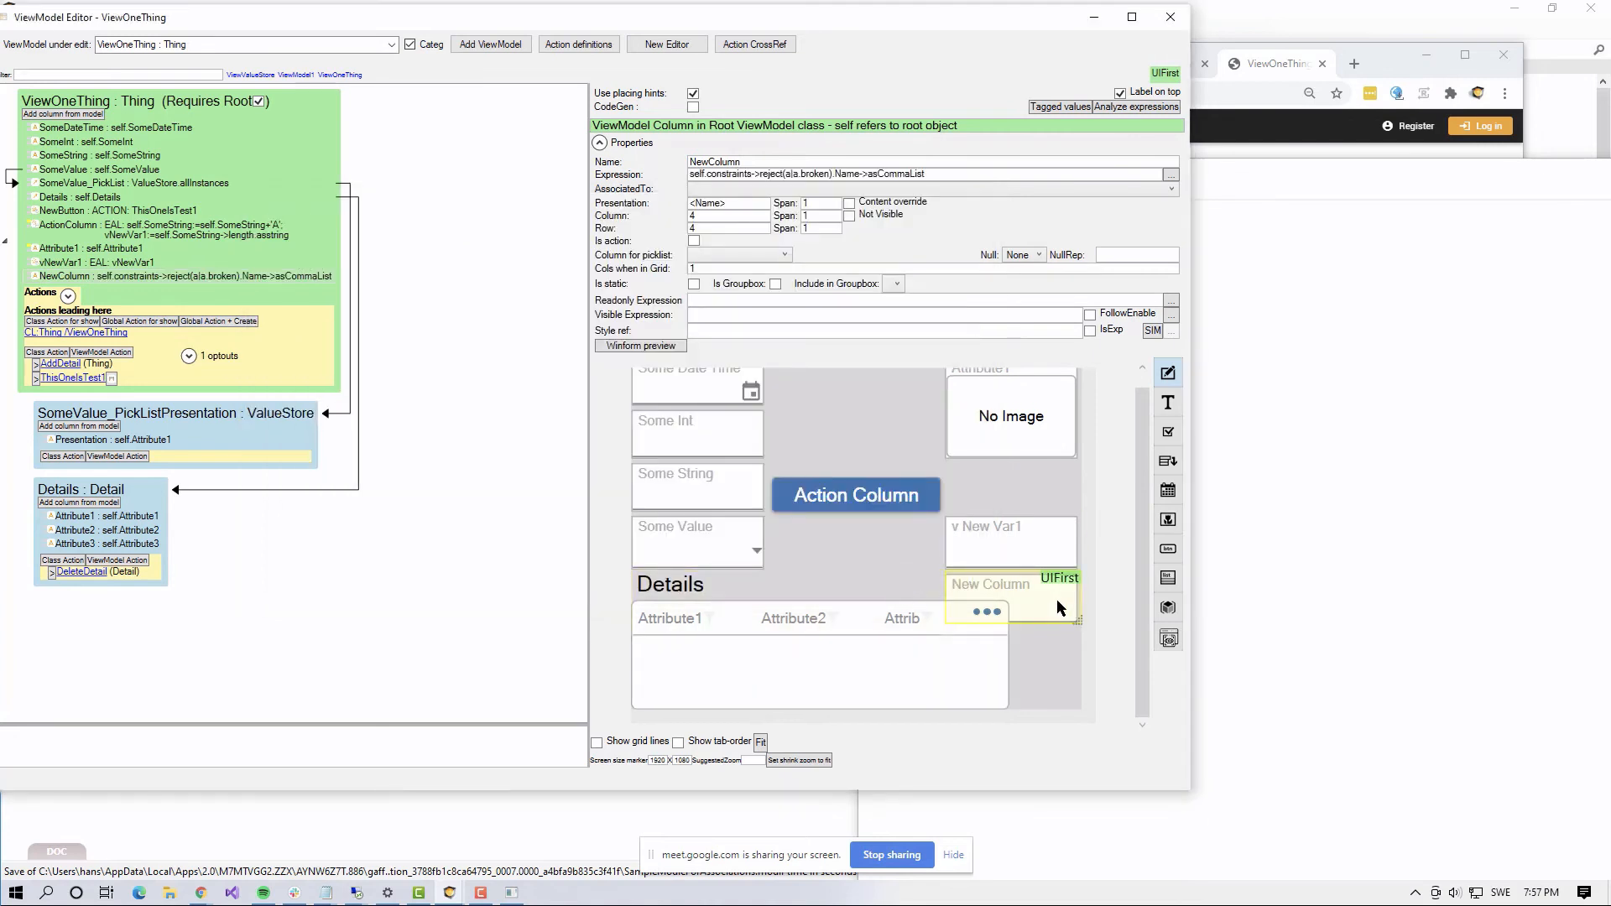
Step: Move the new column to row 2 above v New Var1 in the layout and rename it TheseAreOk
{"action": "left_click_drag", "start_coordinate": [1056, 599], "coordinate": [1056, 502]}
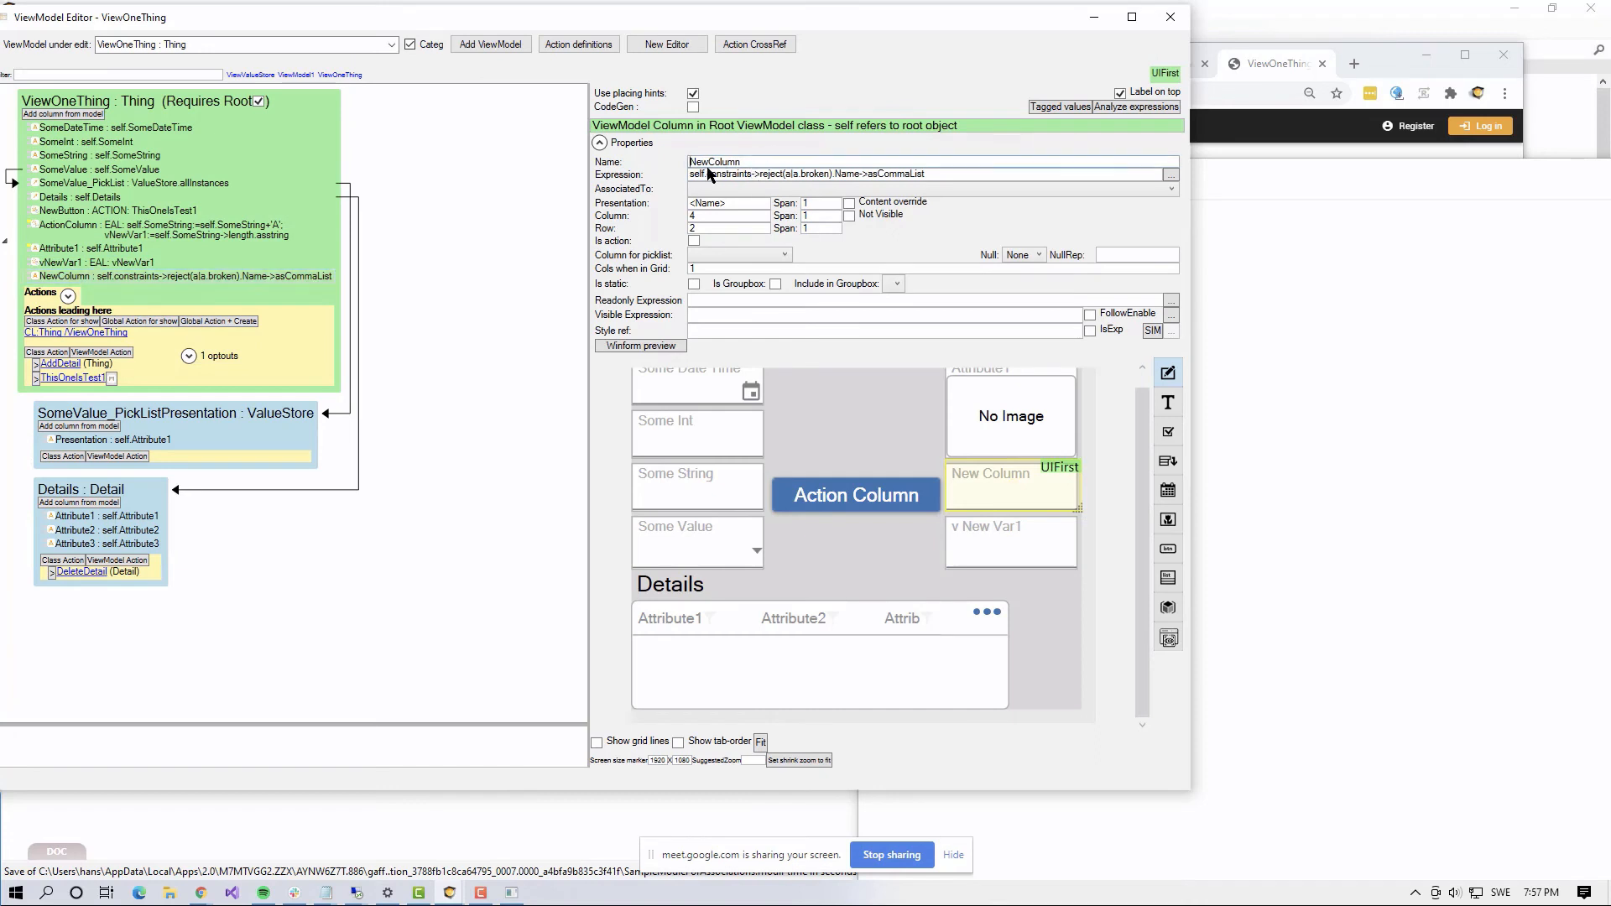
{"action": "left_click_drag", "start_coordinate": [753, 162], "coordinate": [662, 166]}
{"action": "type", "text": "TheseAreOk"}
{"action": "key", "text": "Tab"}
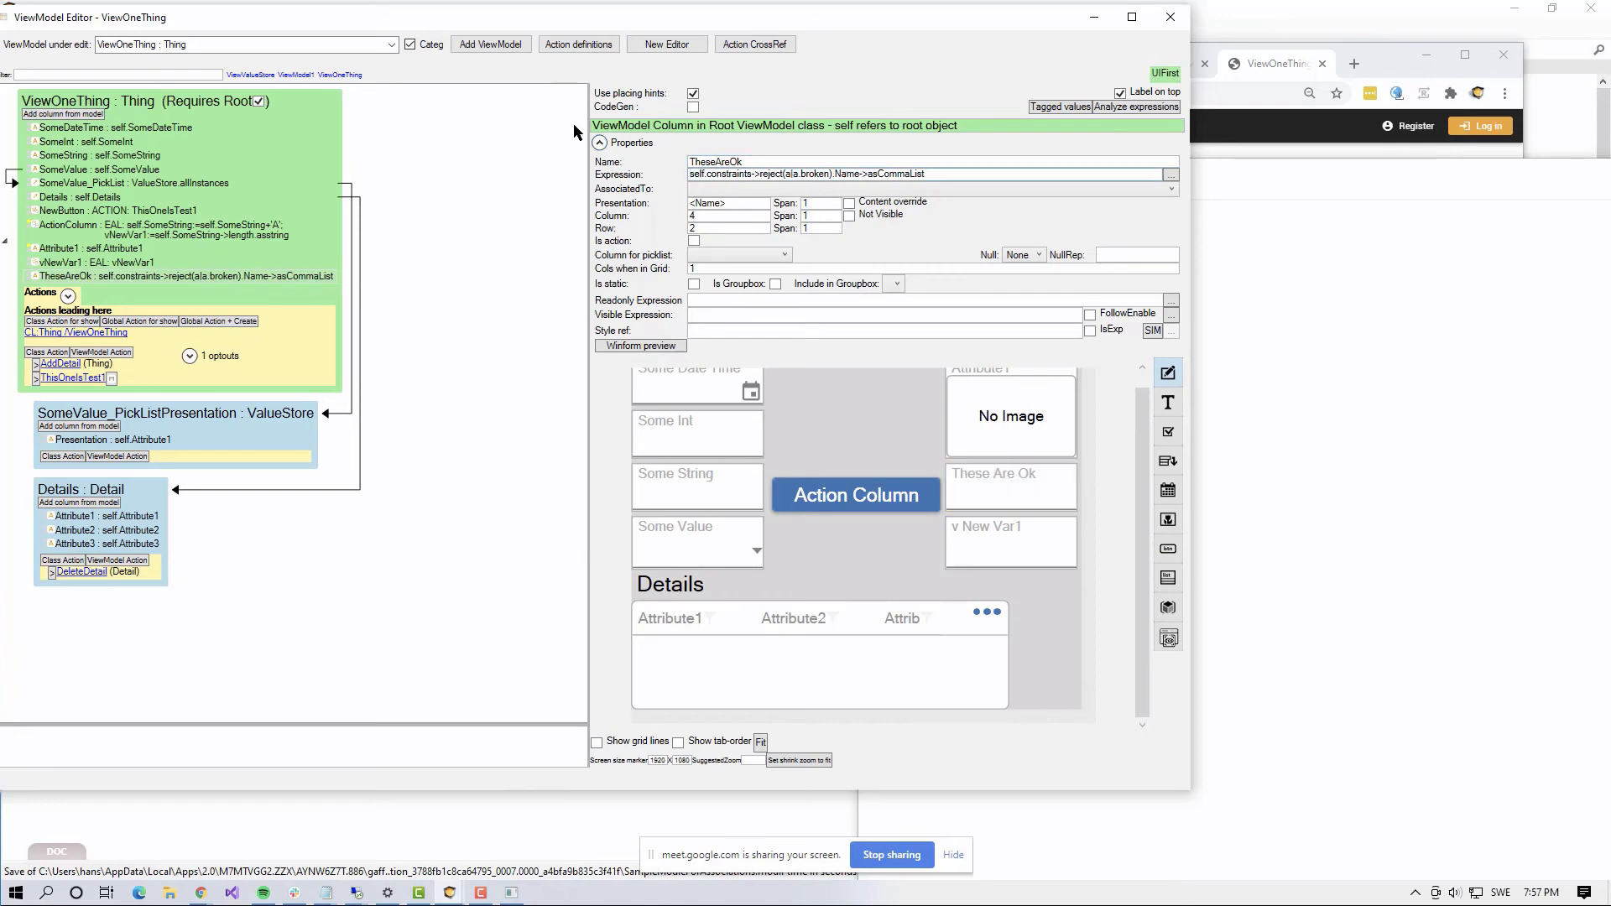
Step: Switch to the WECPOF window, refresh the model and append ssss to the Some String value
{"action": "key", "text": "alt+Tab"}
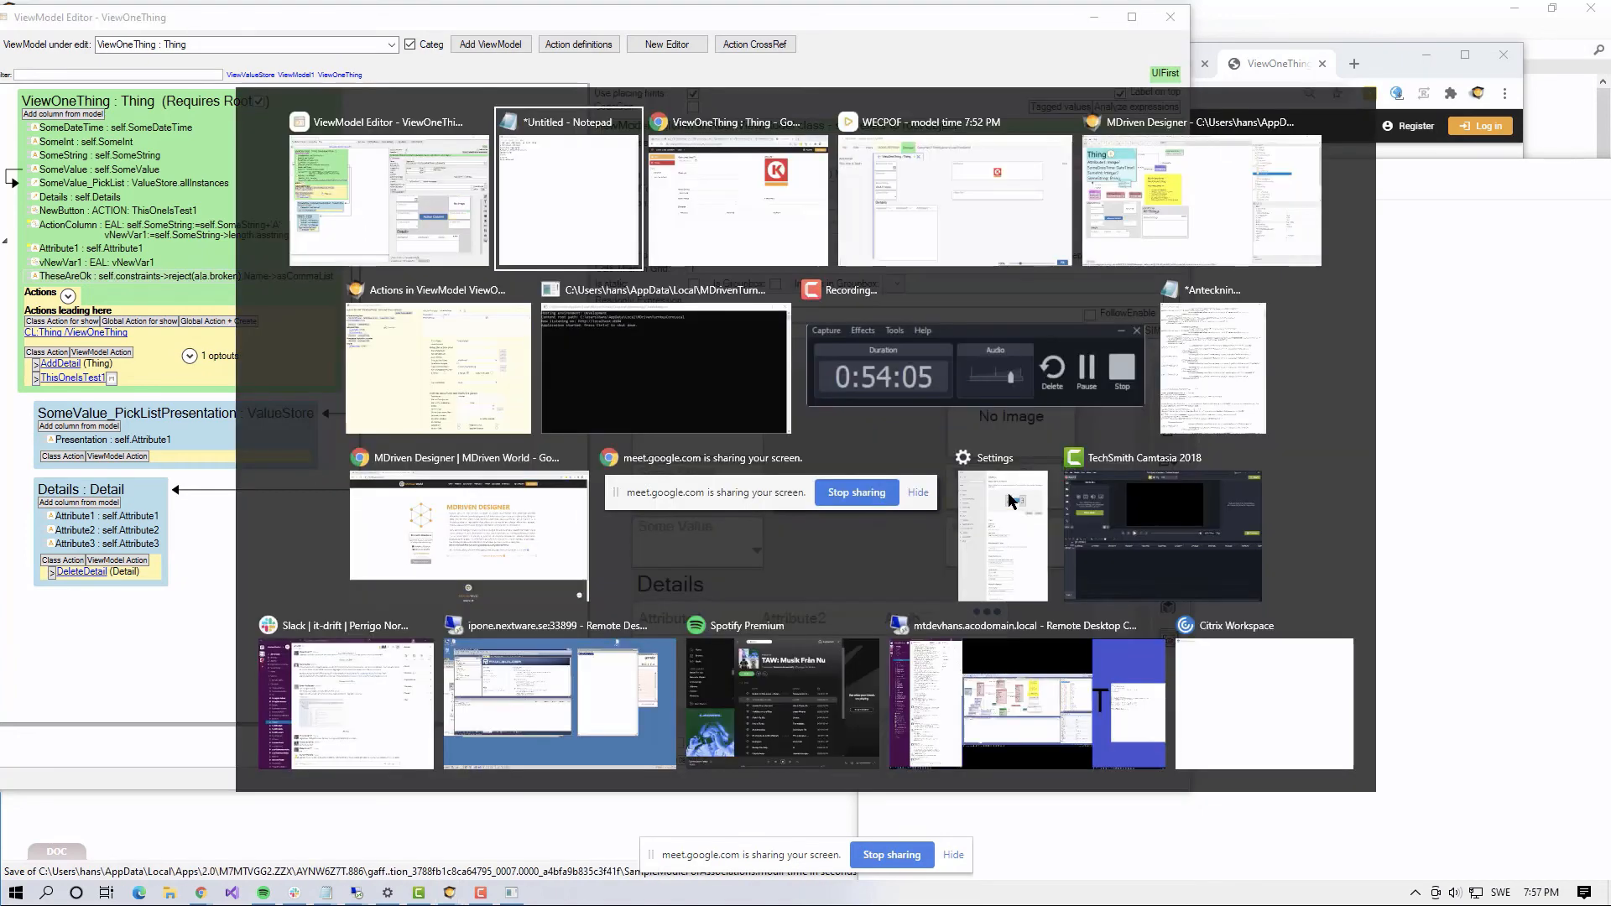
{"action": "left_click", "coordinate": [955, 197]}
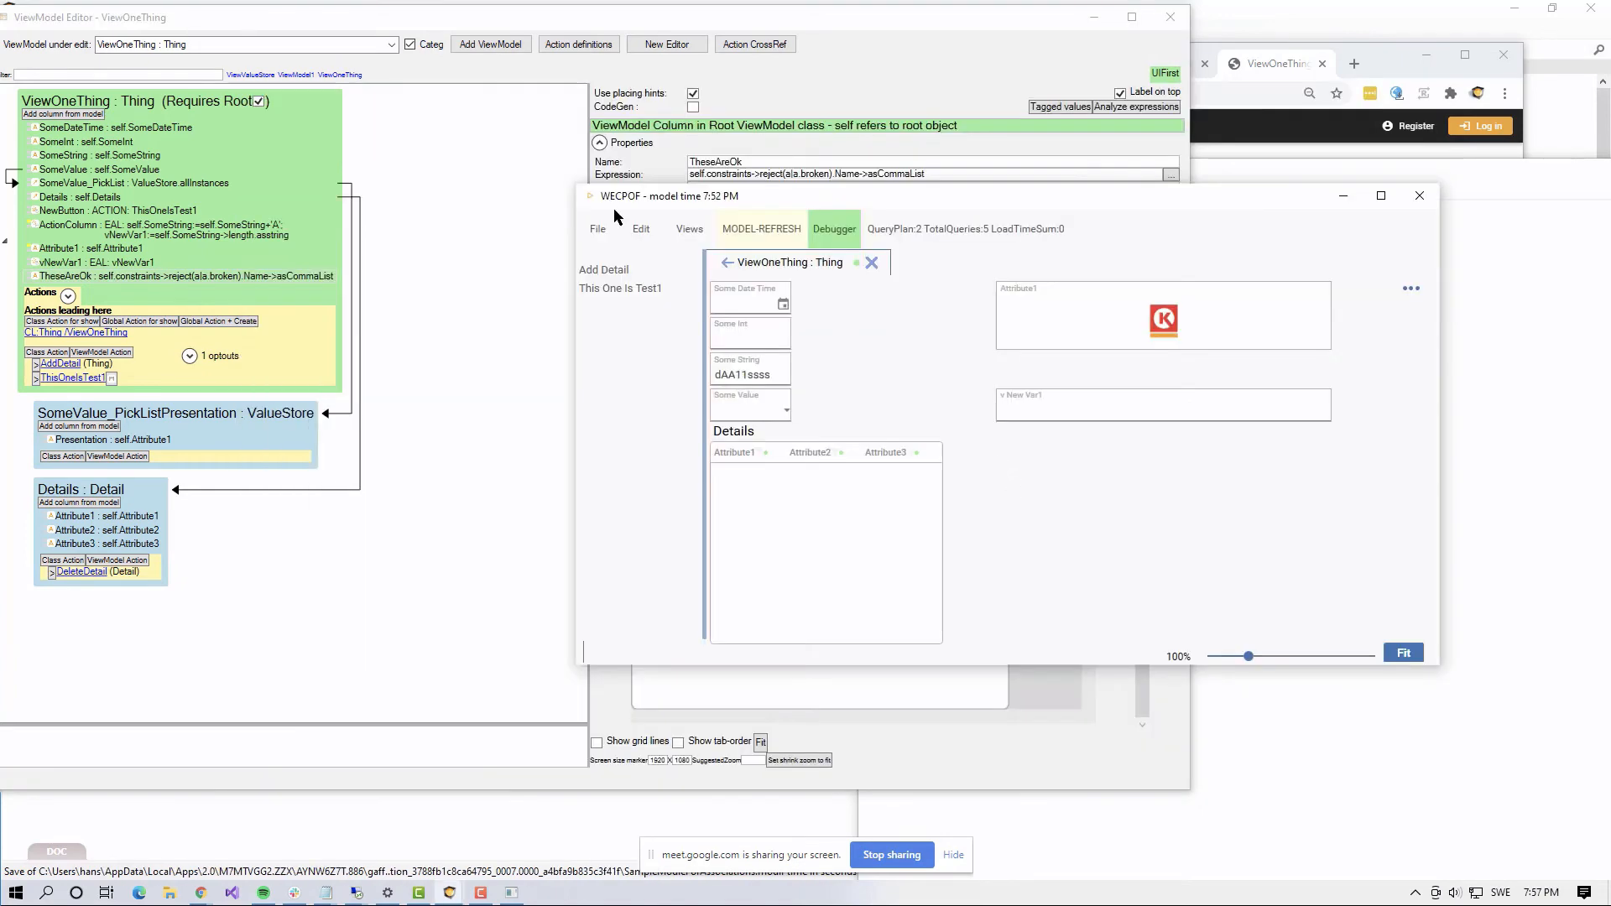
{"action": "left_click", "coordinate": [764, 227]}
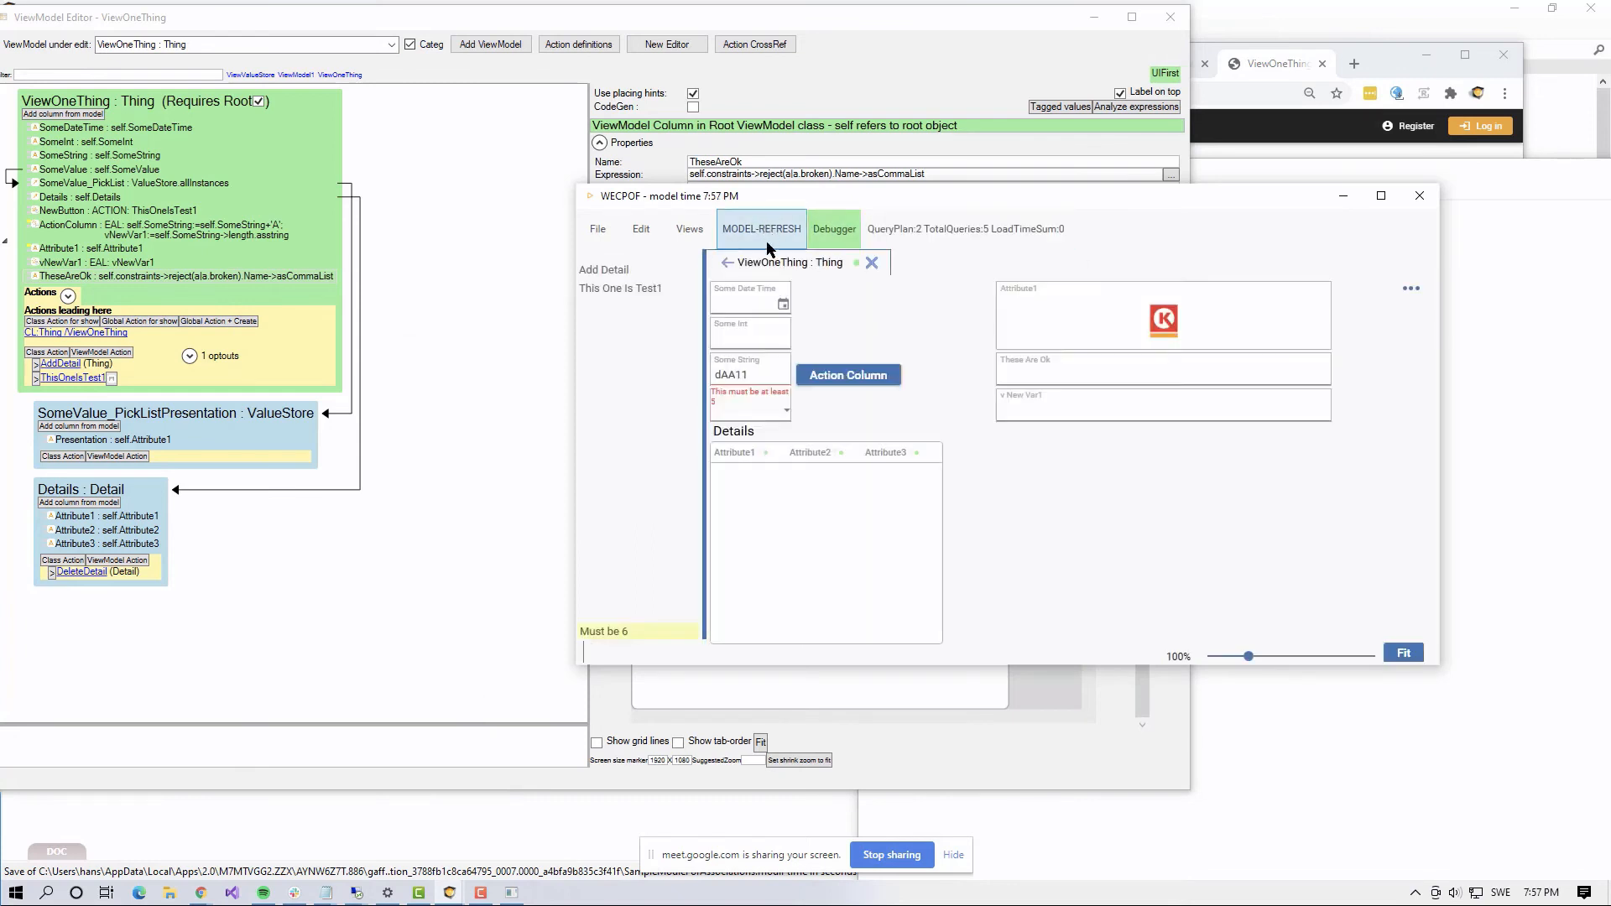
{"action": "left_click", "coordinate": [738, 374]}
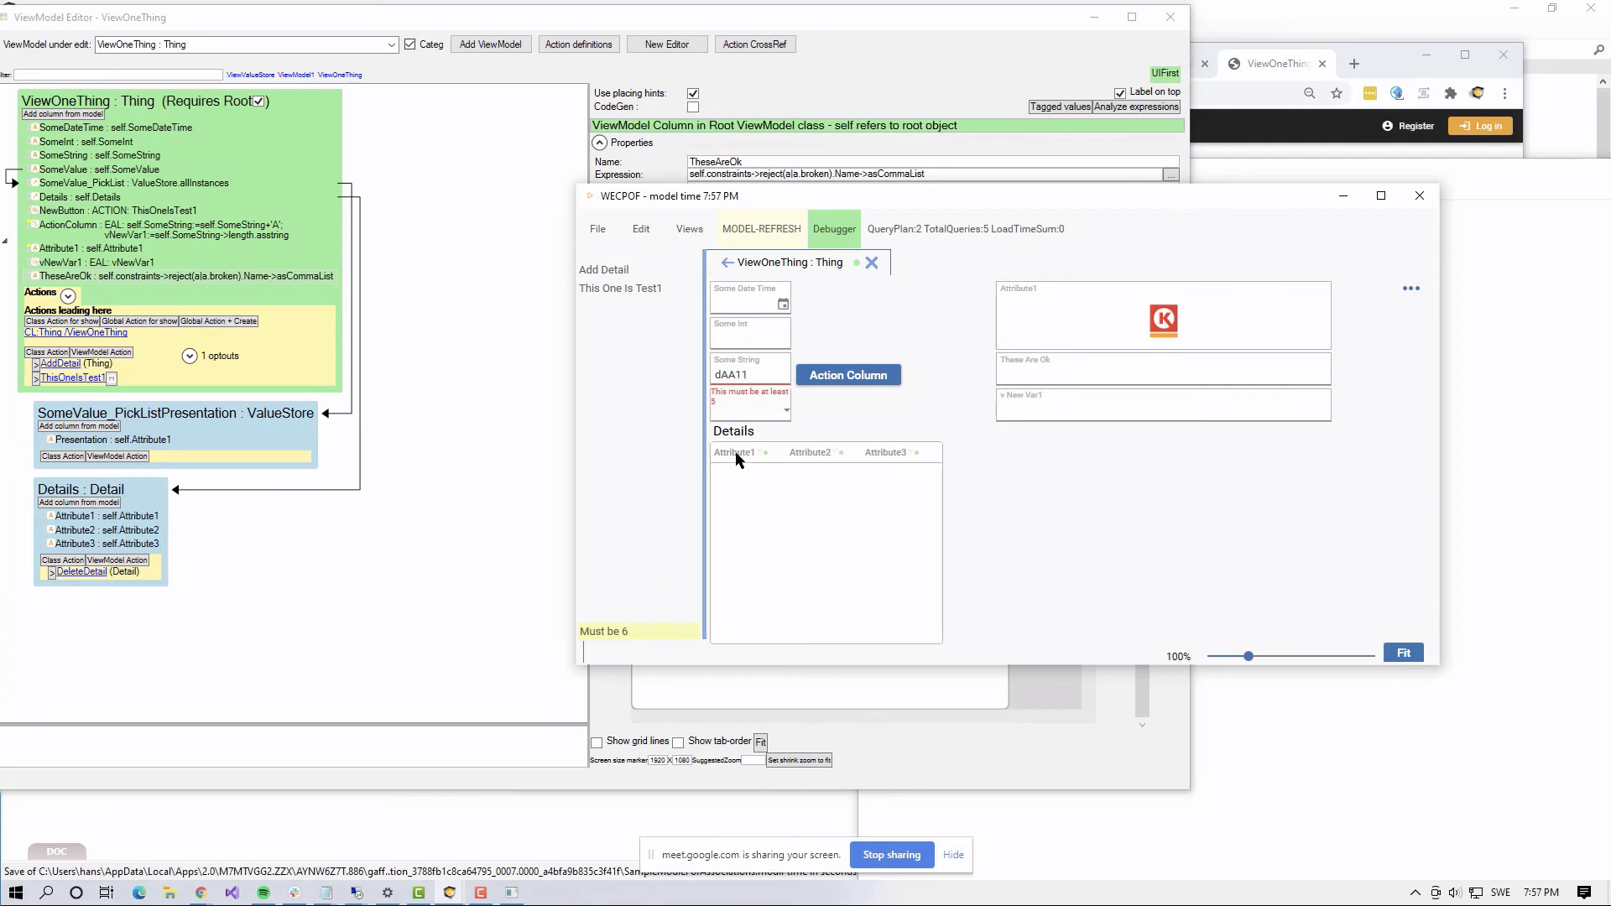
{"action": "type", "text": "ssss"}
{"action": "key", "text": "Tab"}
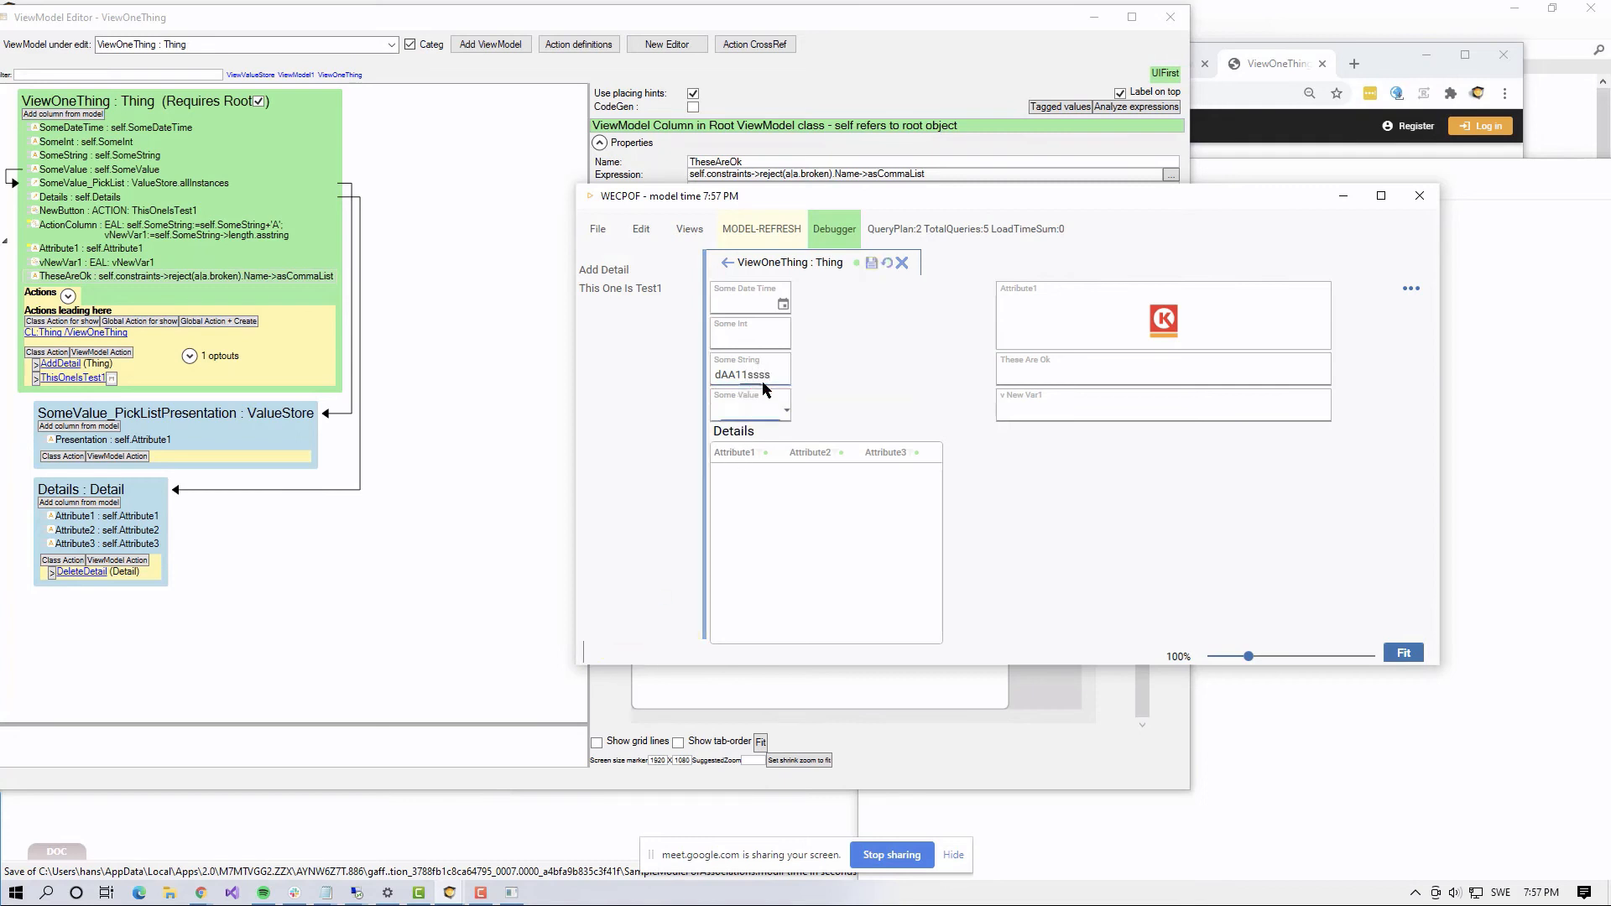
{"action": "left_click", "coordinate": [763, 376]}
Step: Copy the TheseAreOk column's expression from the ViewModel Editor and switch to the MDriven Designer window
{"action": "key", "text": "alt+Tab"}
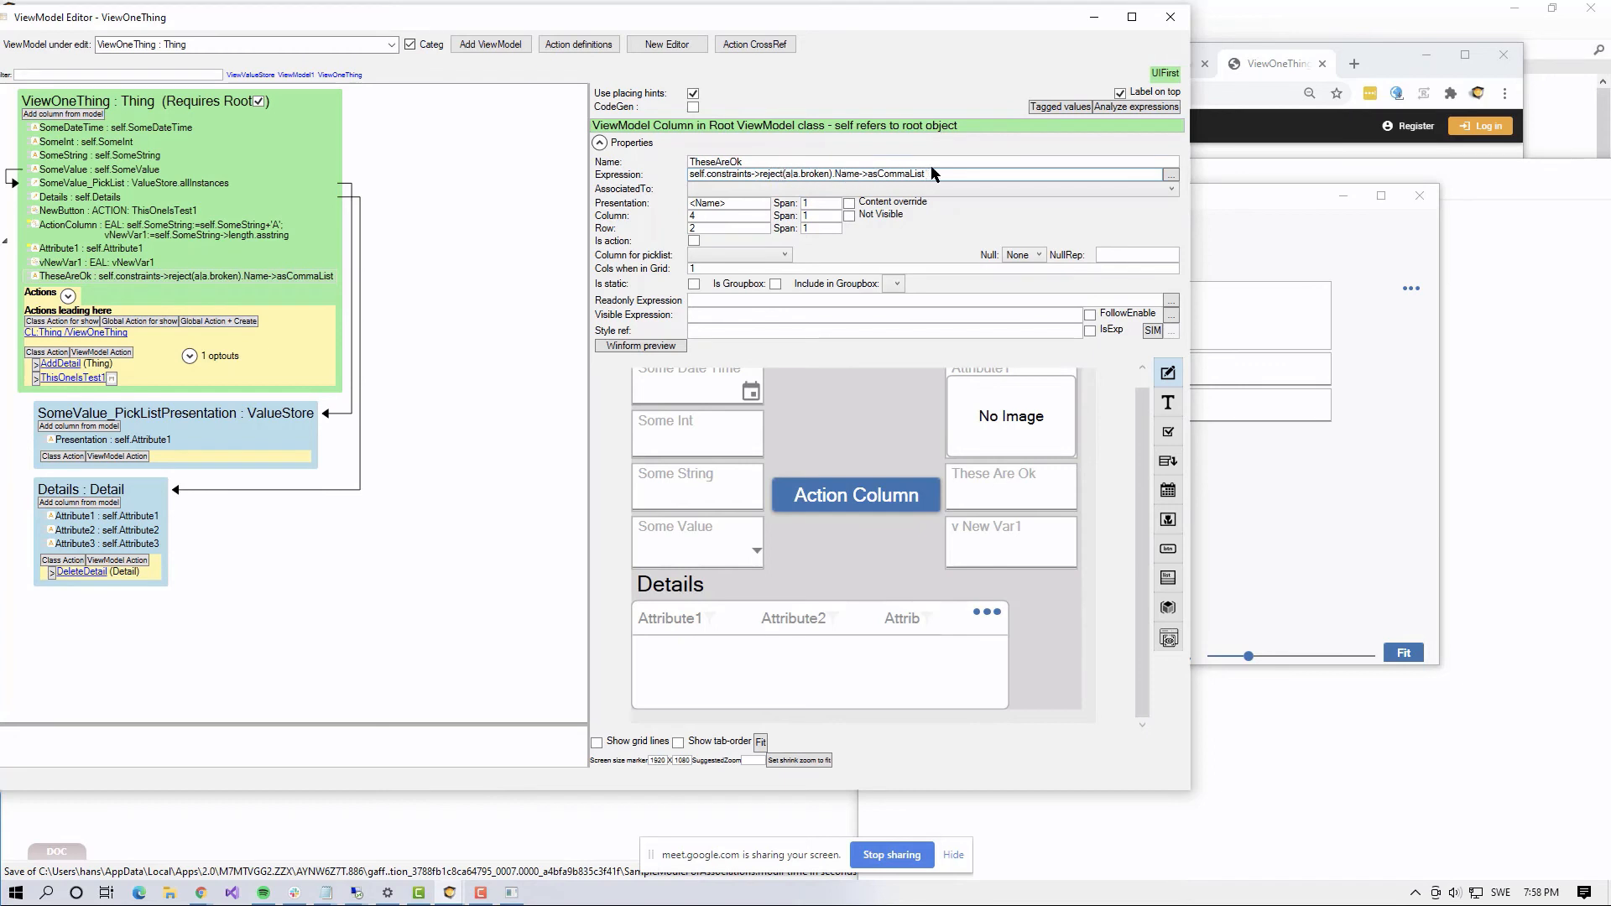
{"action": "double_click", "coordinate": [773, 173]}
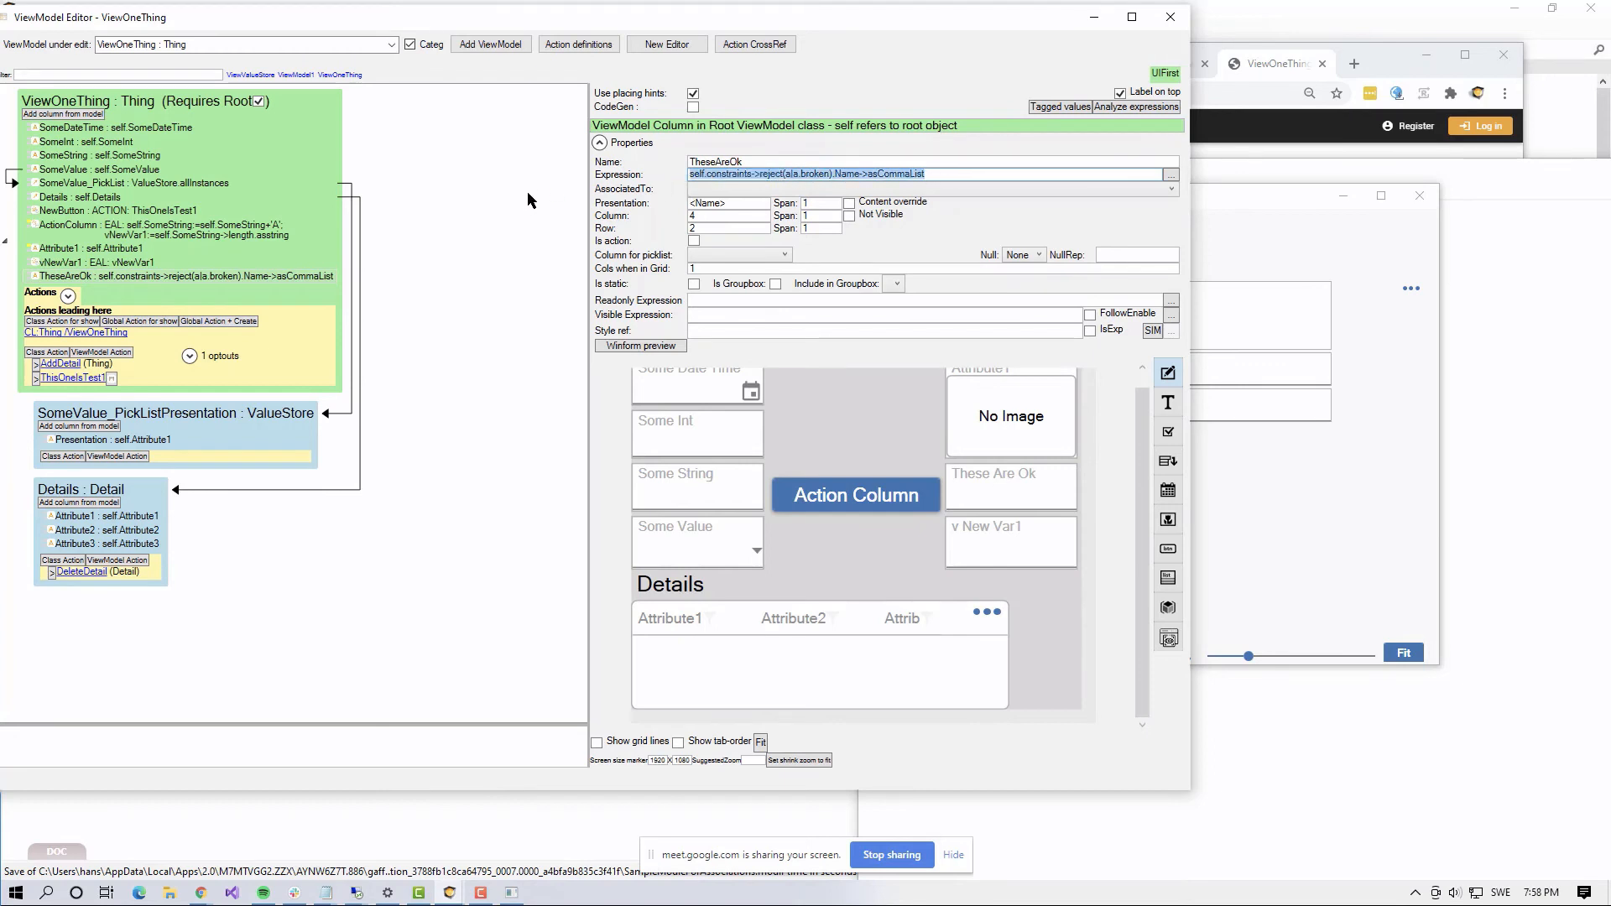
{"action": "key", "text": "alt+Tab"}
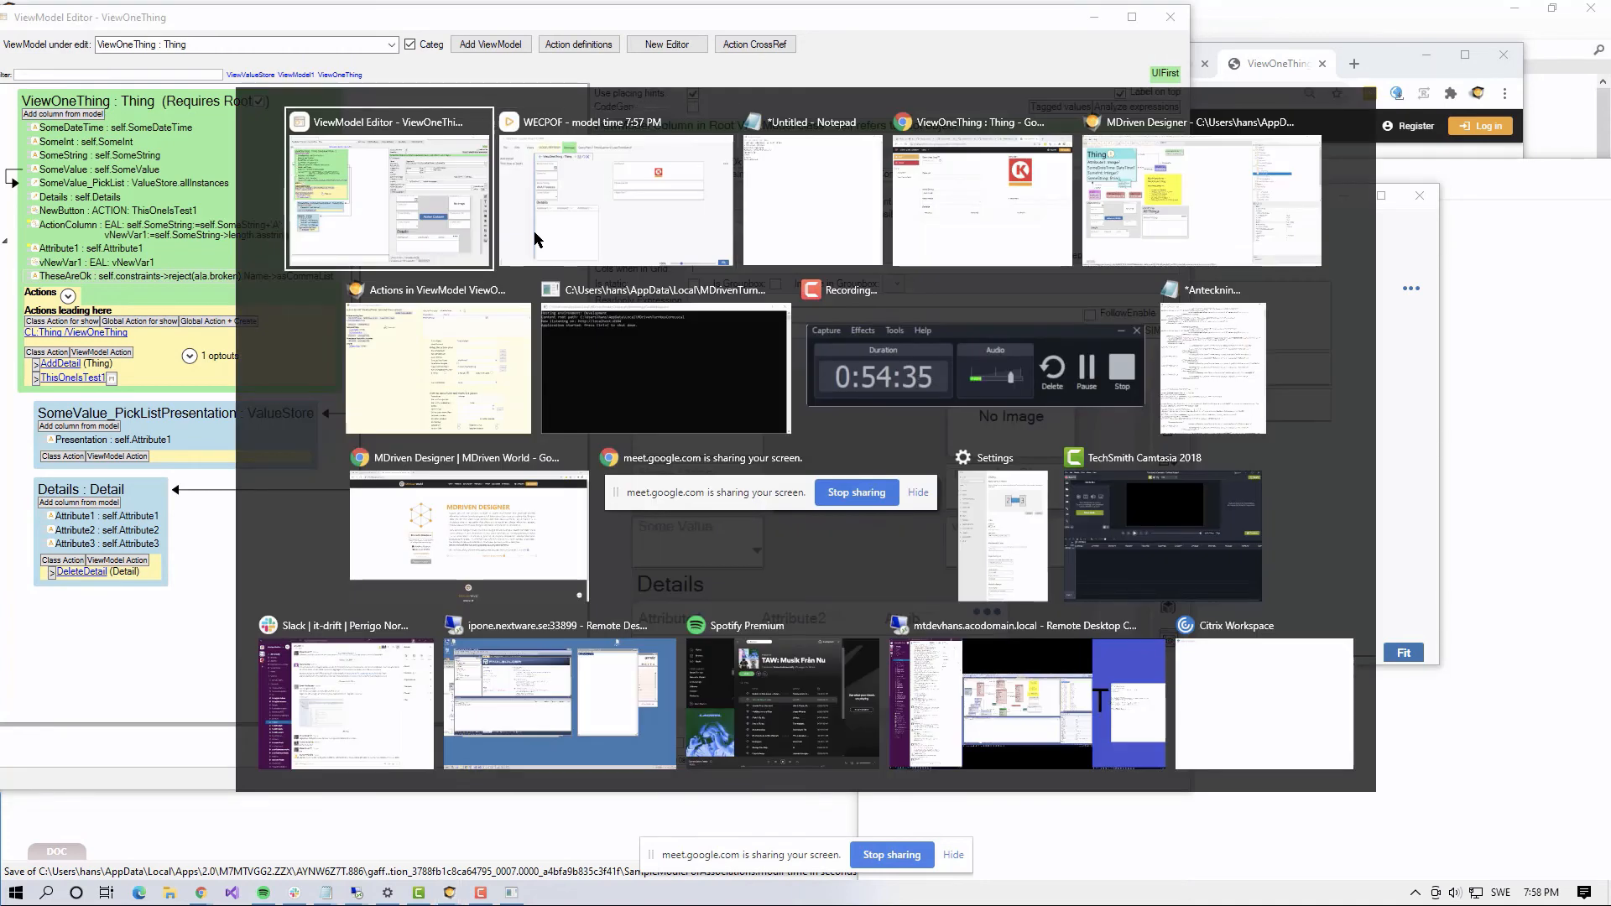
{"action": "key", "text": "Tab"}
{"action": "key", "text": "Tab"}
{"action": "key", "text": "Tab"}
{"action": "key", "text": "Tab"}
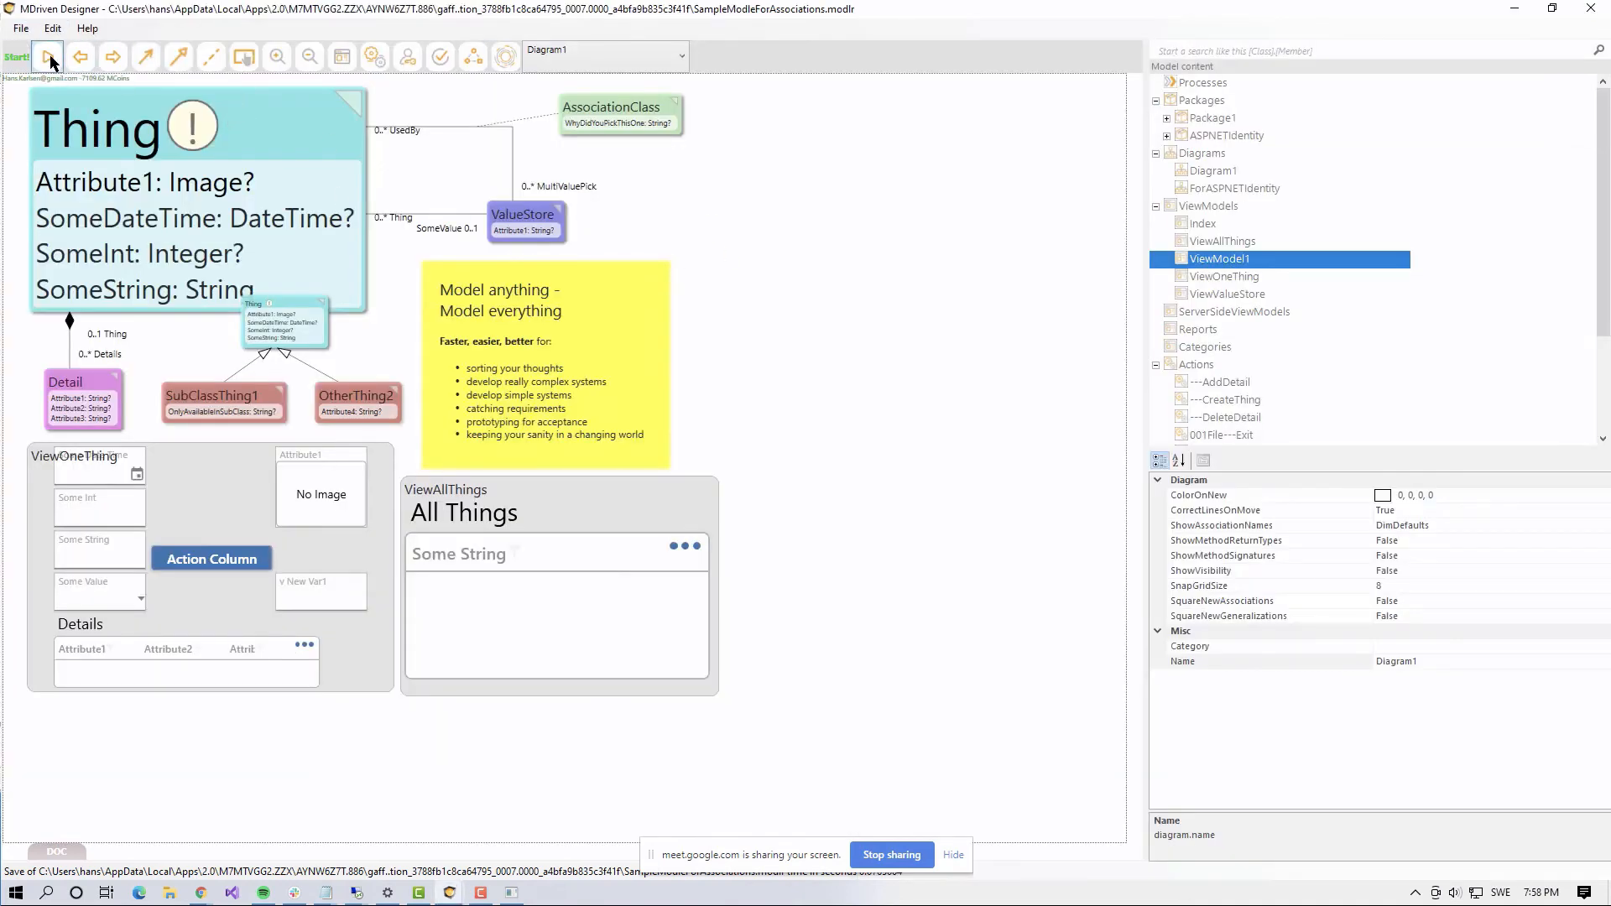
Step: Start the system in the system prototyper with XML persistence and open its debugger in a free area
{"action": "left_click", "coordinate": [49, 57]}
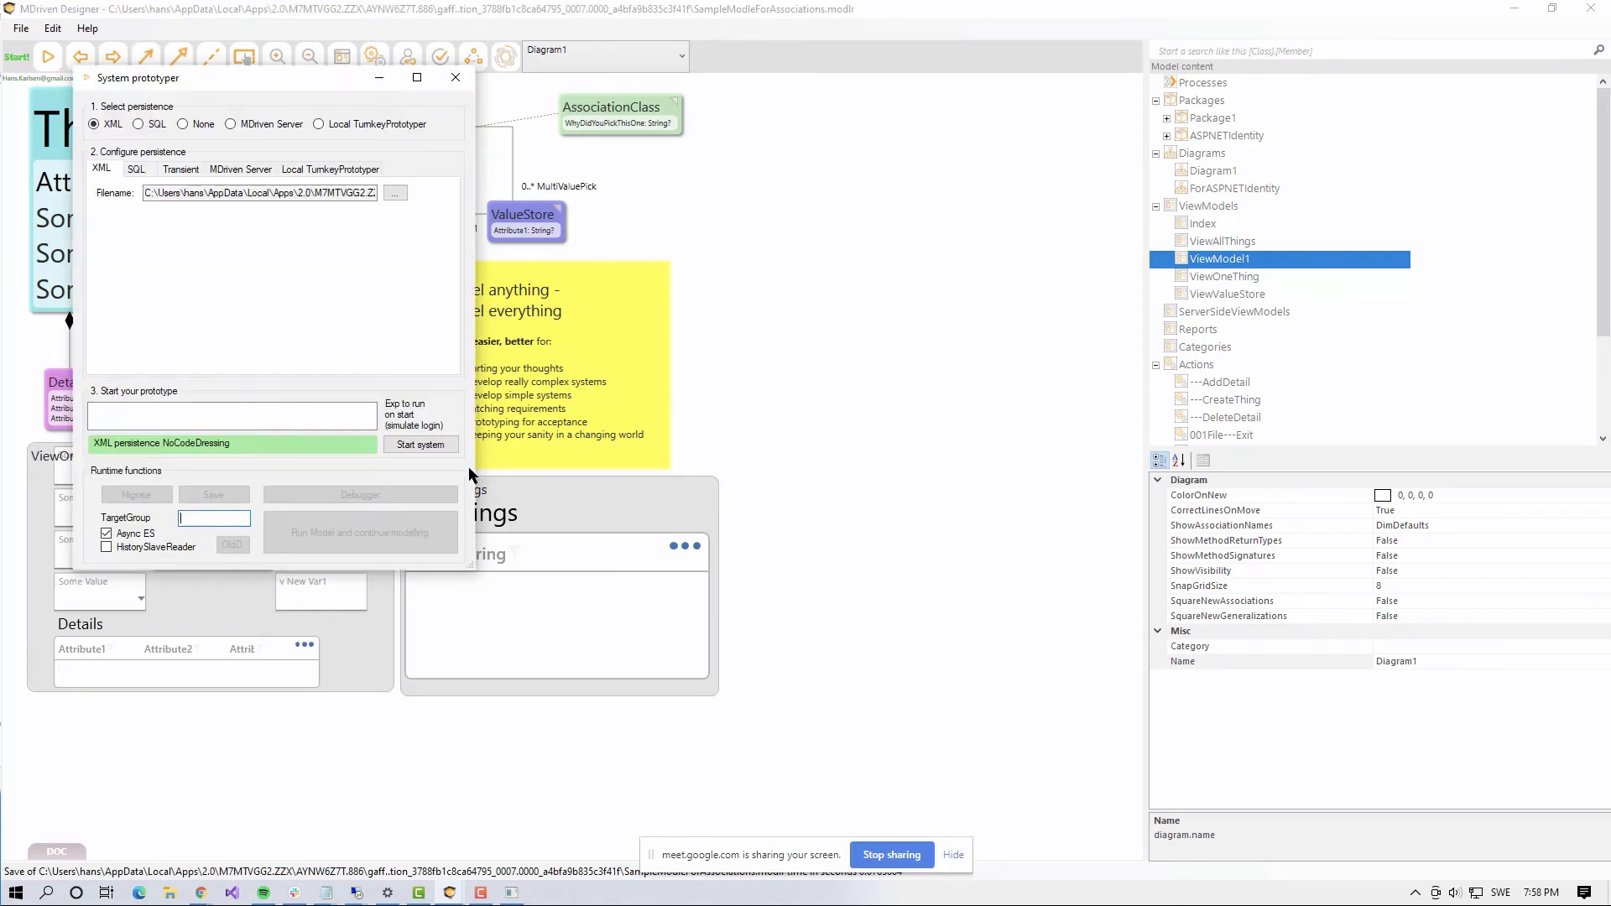
{"action": "left_click", "coordinate": [436, 444]}
{"action": "left_click", "coordinate": [403, 495]}
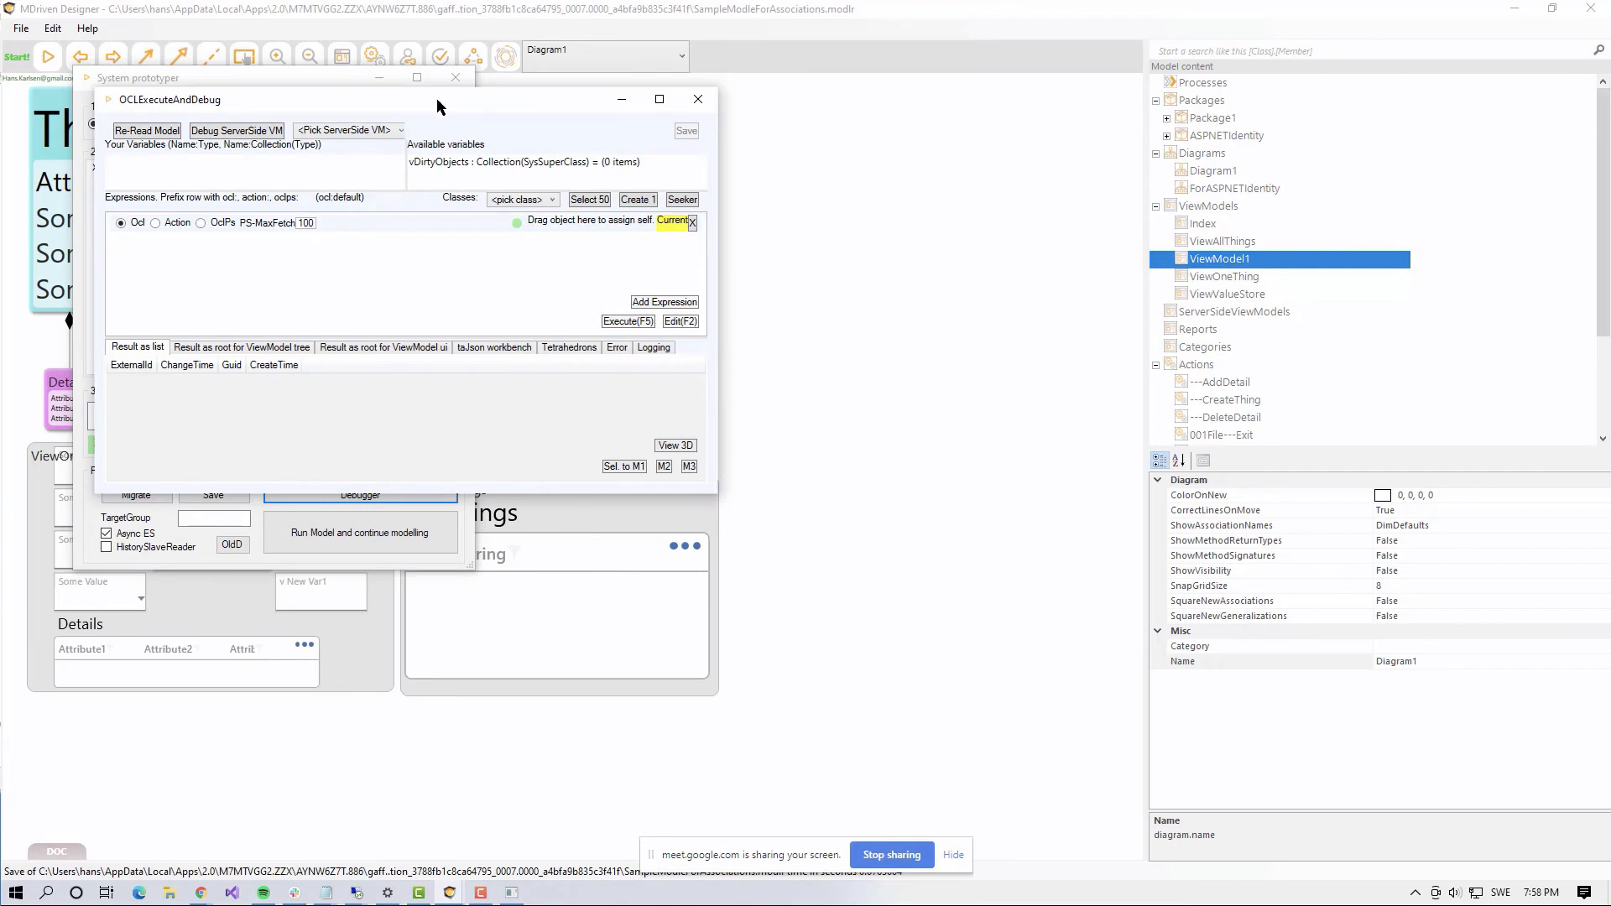
{"action": "left_click_drag", "start_coordinate": [437, 106], "coordinate": [694, 215]}
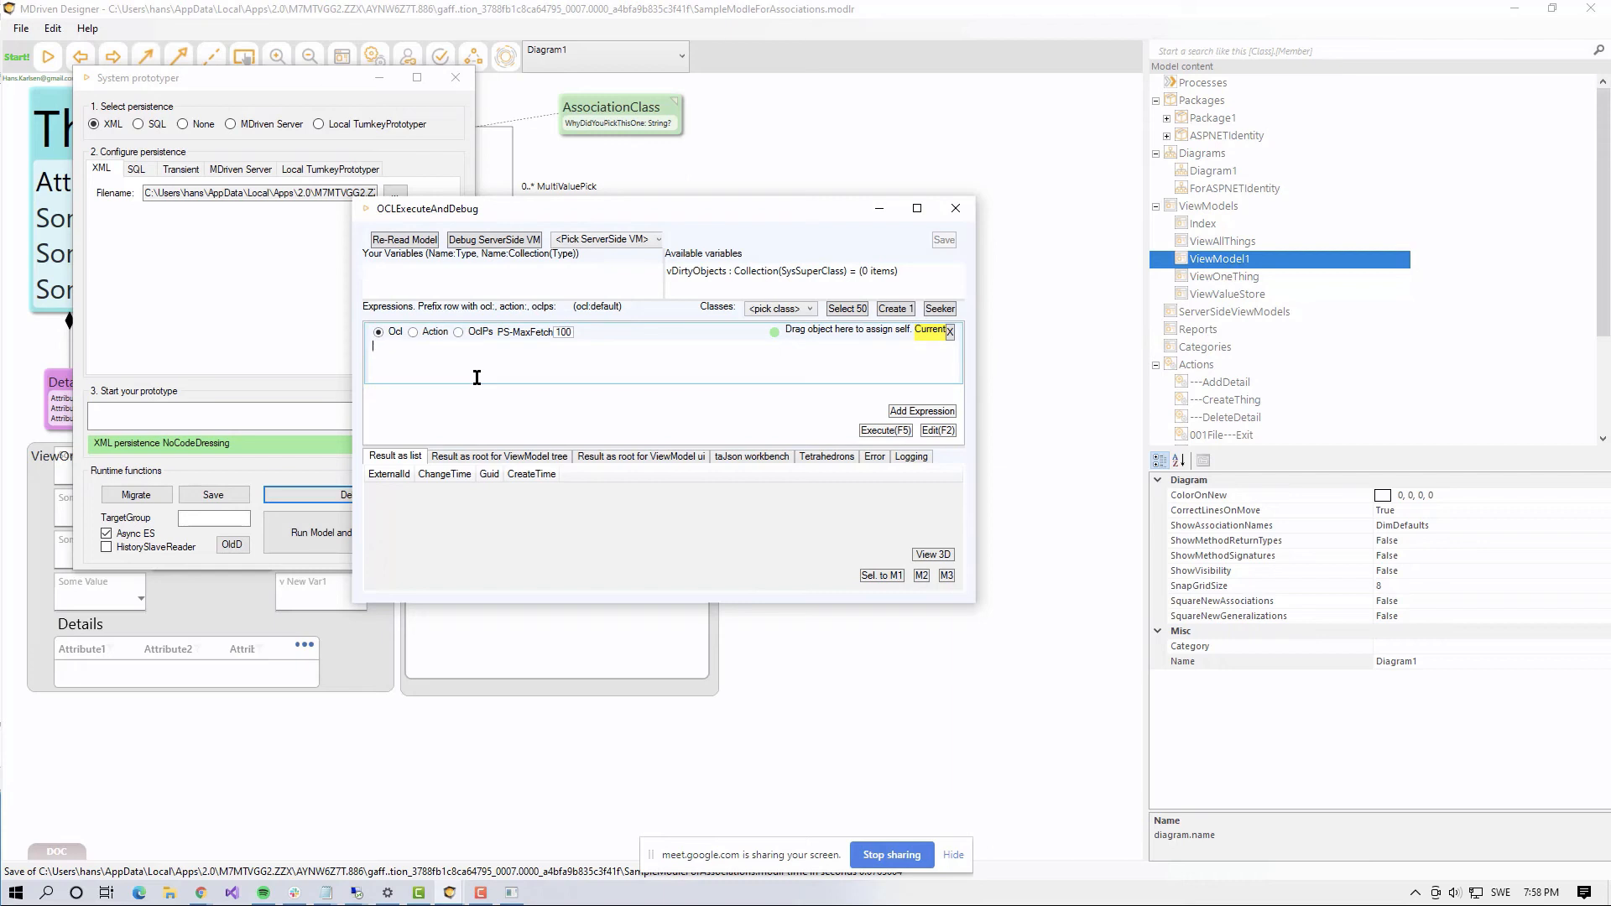
Step: Search for objects of class Thing with the seeker and assign the listed Thing as self in the debugger
{"action": "left_click", "coordinate": [778, 310]}
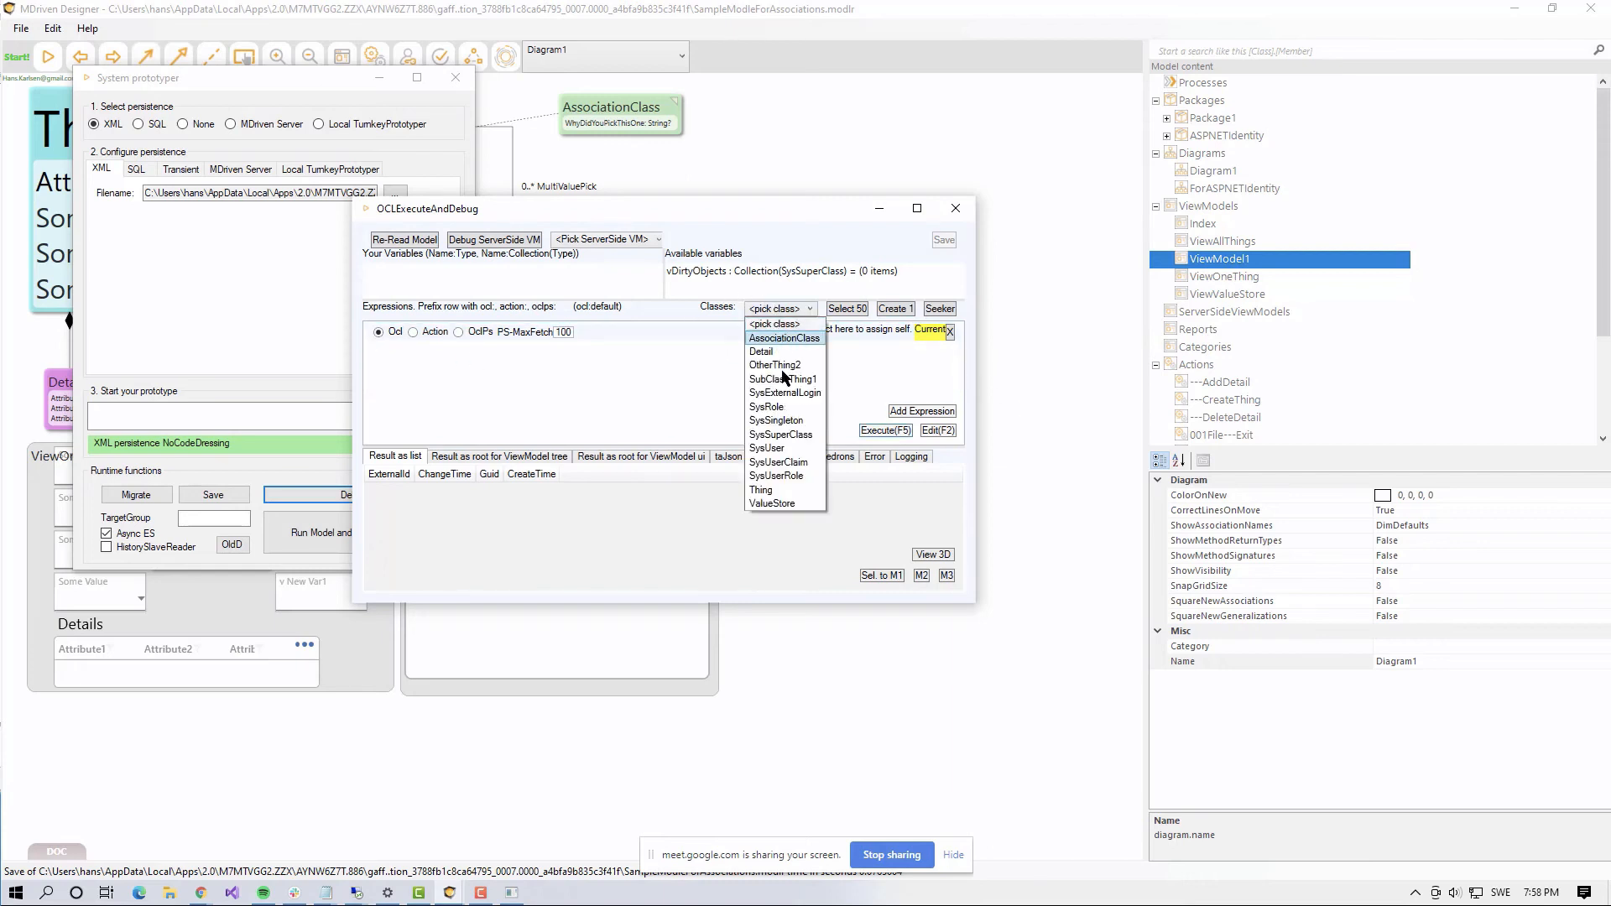
{"action": "left_click", "coordinate": [769, 490]}
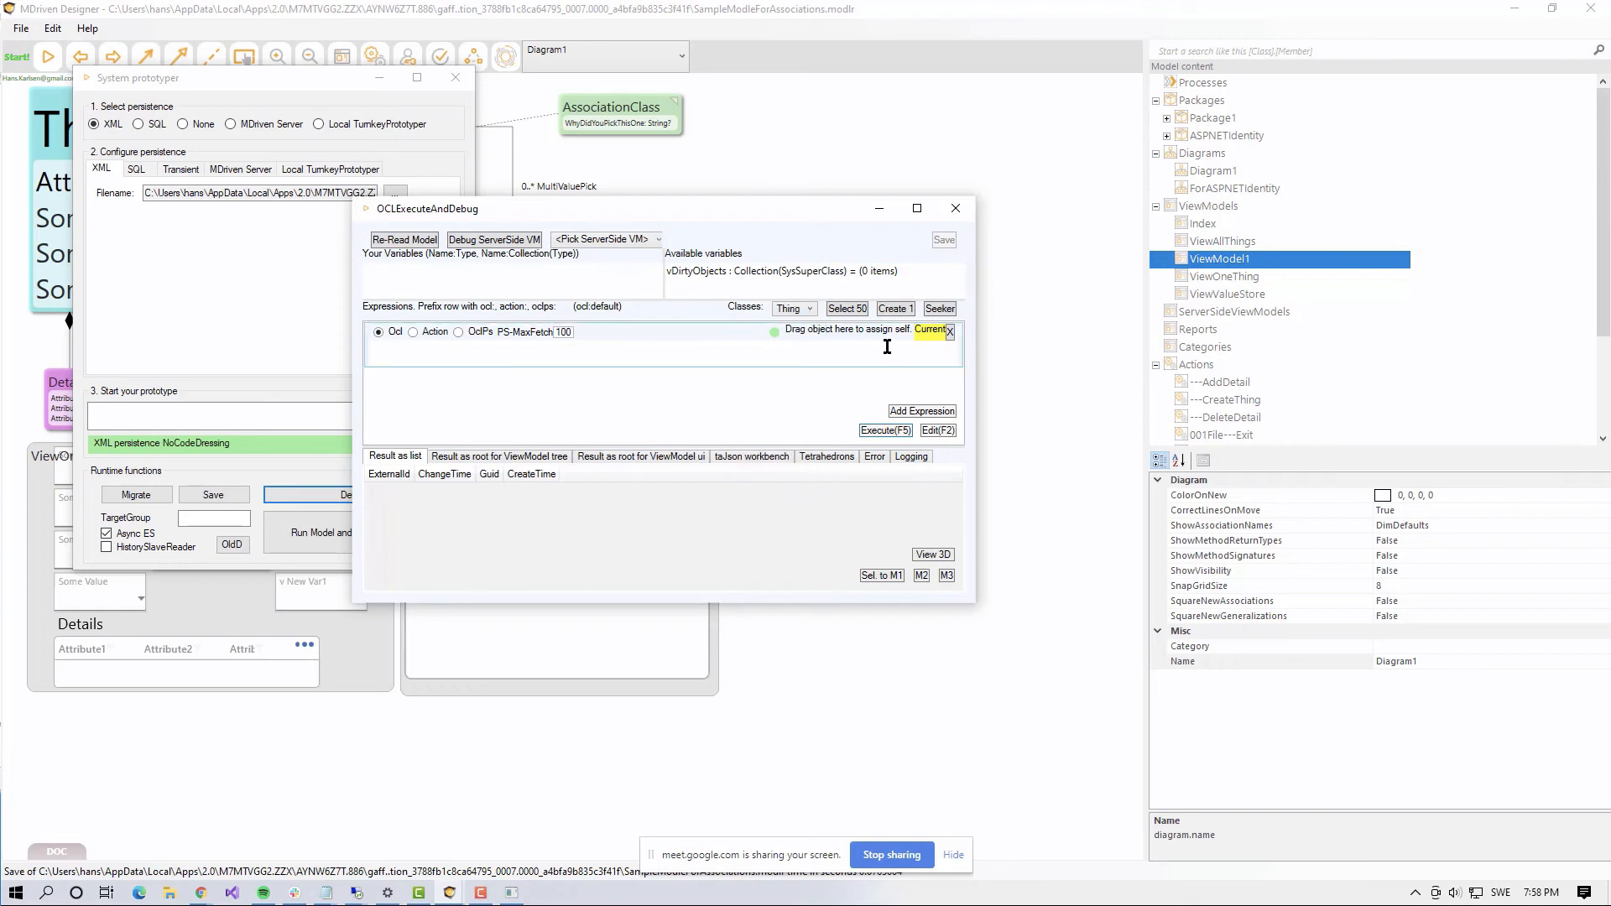
{"action": "left_click", "coordinate": [939, 309]}
{"action": "left_click", "coordinate": [148, 169]}
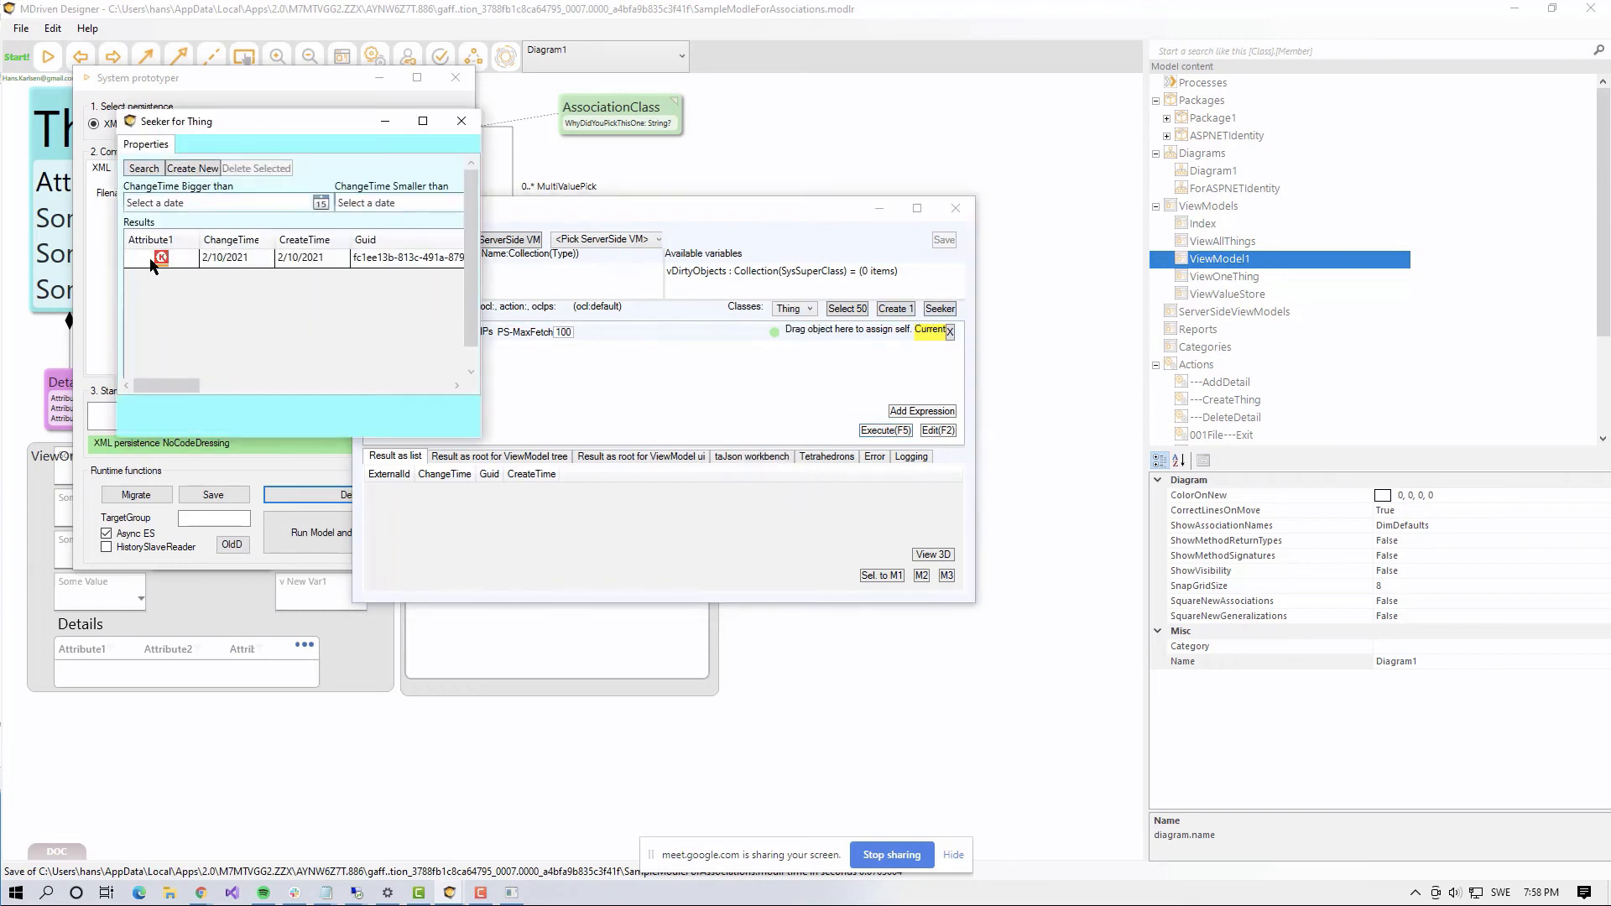
{"action": "left_click_drag", "start_coordinate": [151, 265], "coordinate": [875, 337]}
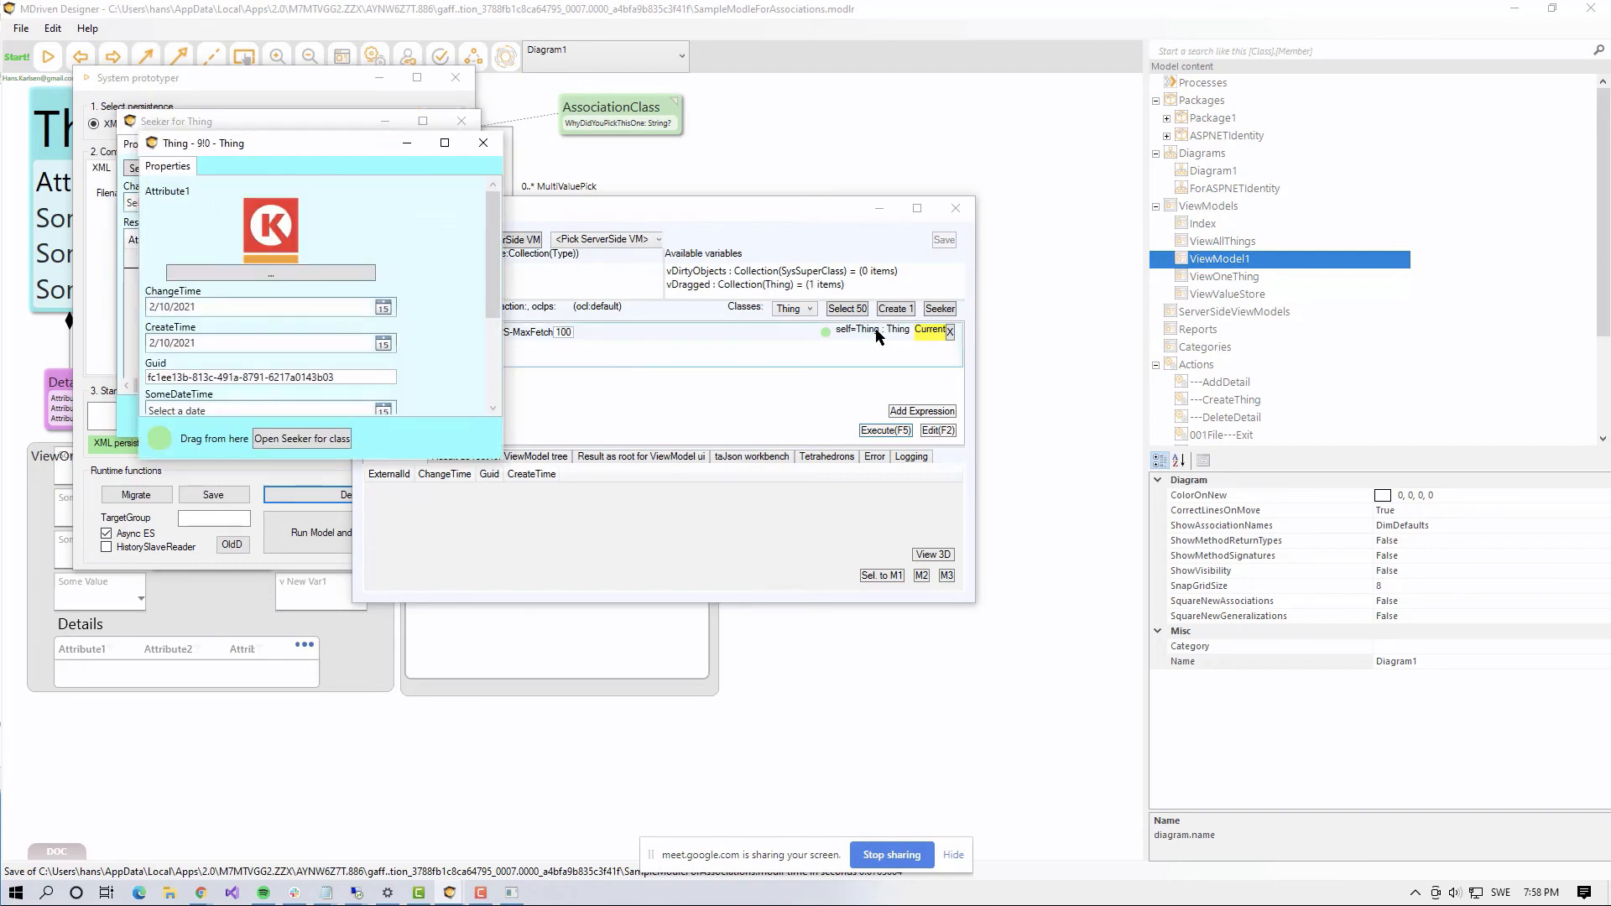
{"action": "left_click_drag", "start_coordinate": [829, 205], "coordinate": [1009, 204]}
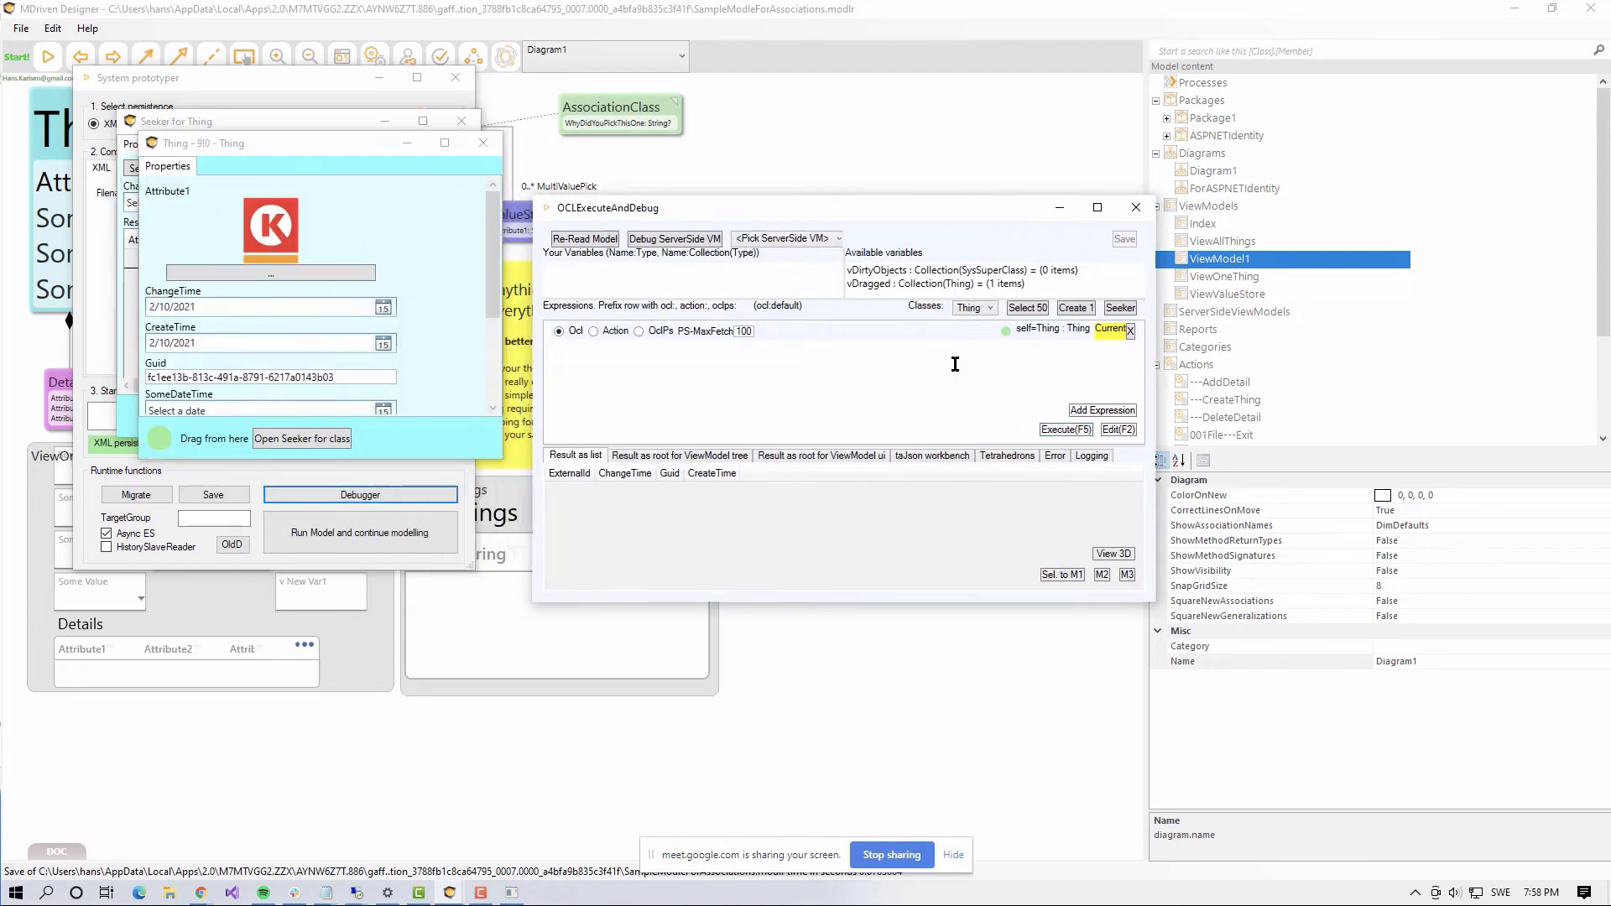
Step: Paste the copied expression into the debugger, cut it down to self.constraints and execute it
{"action": "left_click", "coordinate": [640, 360]}
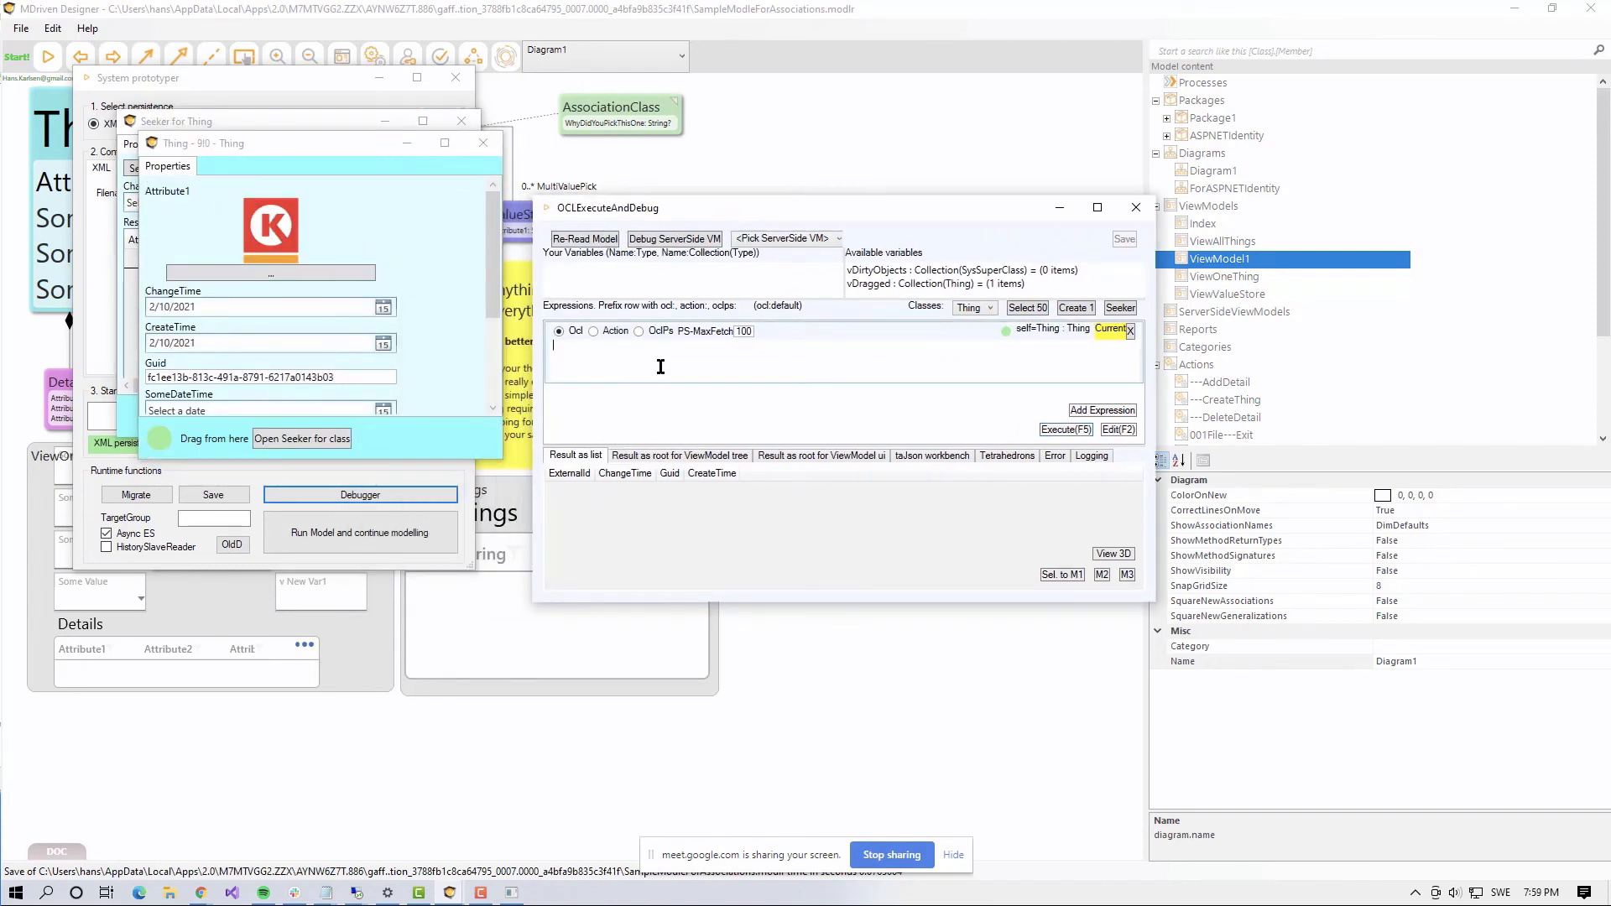
{"action": "type", "text": "self.constraints->reject(a|a.broken).Name->asCommaList"}
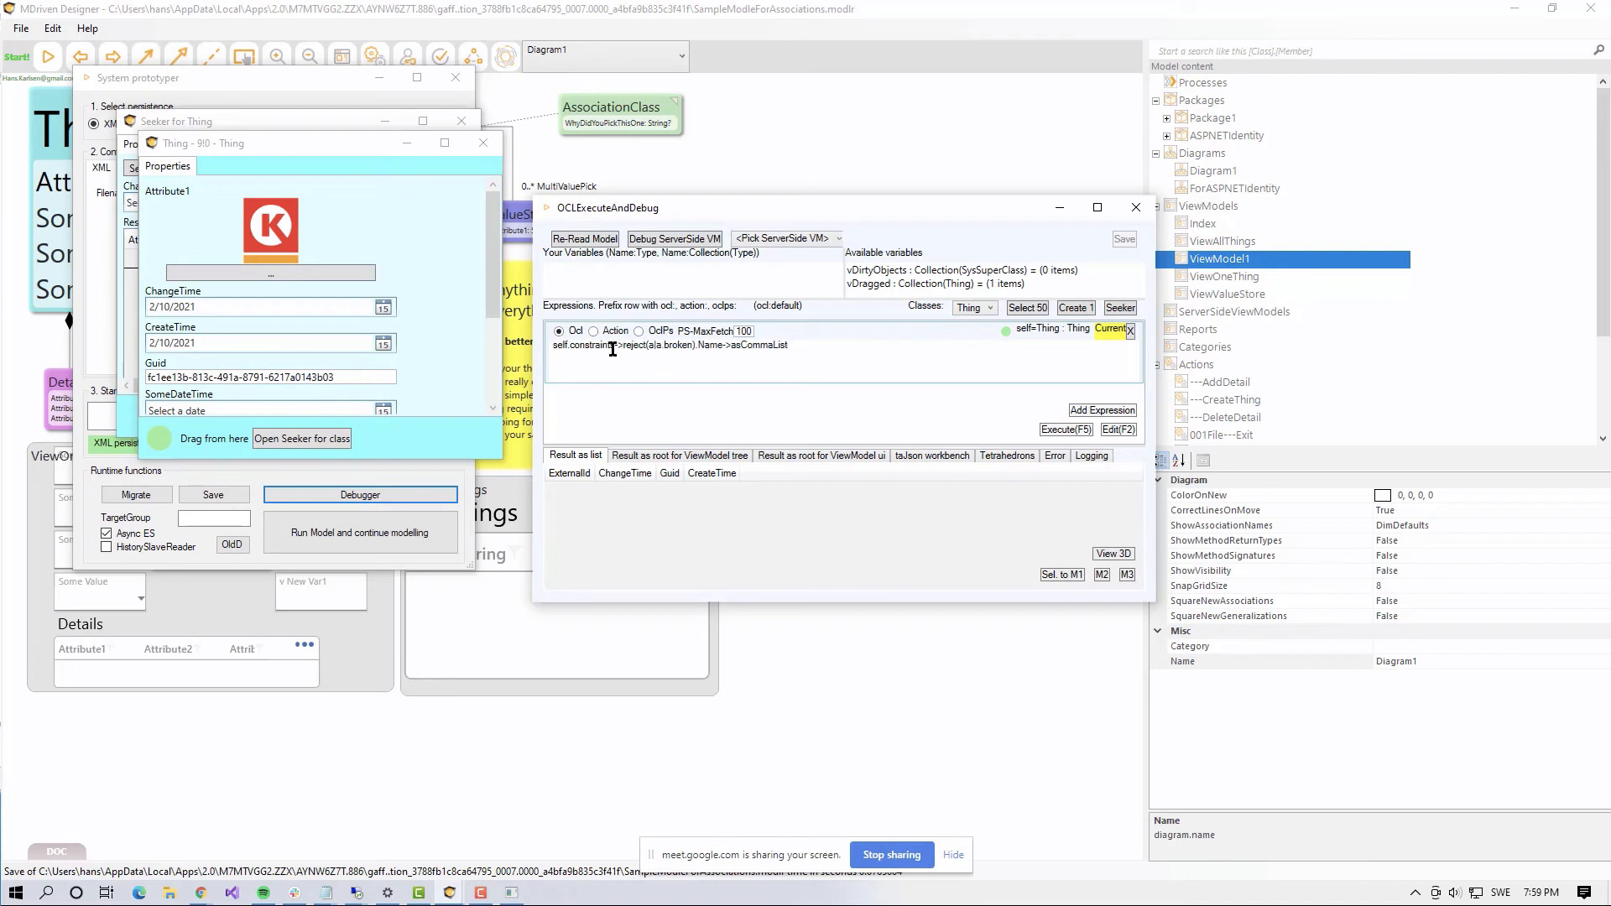
{"action": "left_click_drag", "start_coordinate": [618, 346], "coordinate": [972, 357]}
{"action": "key", "text": "Delete"}
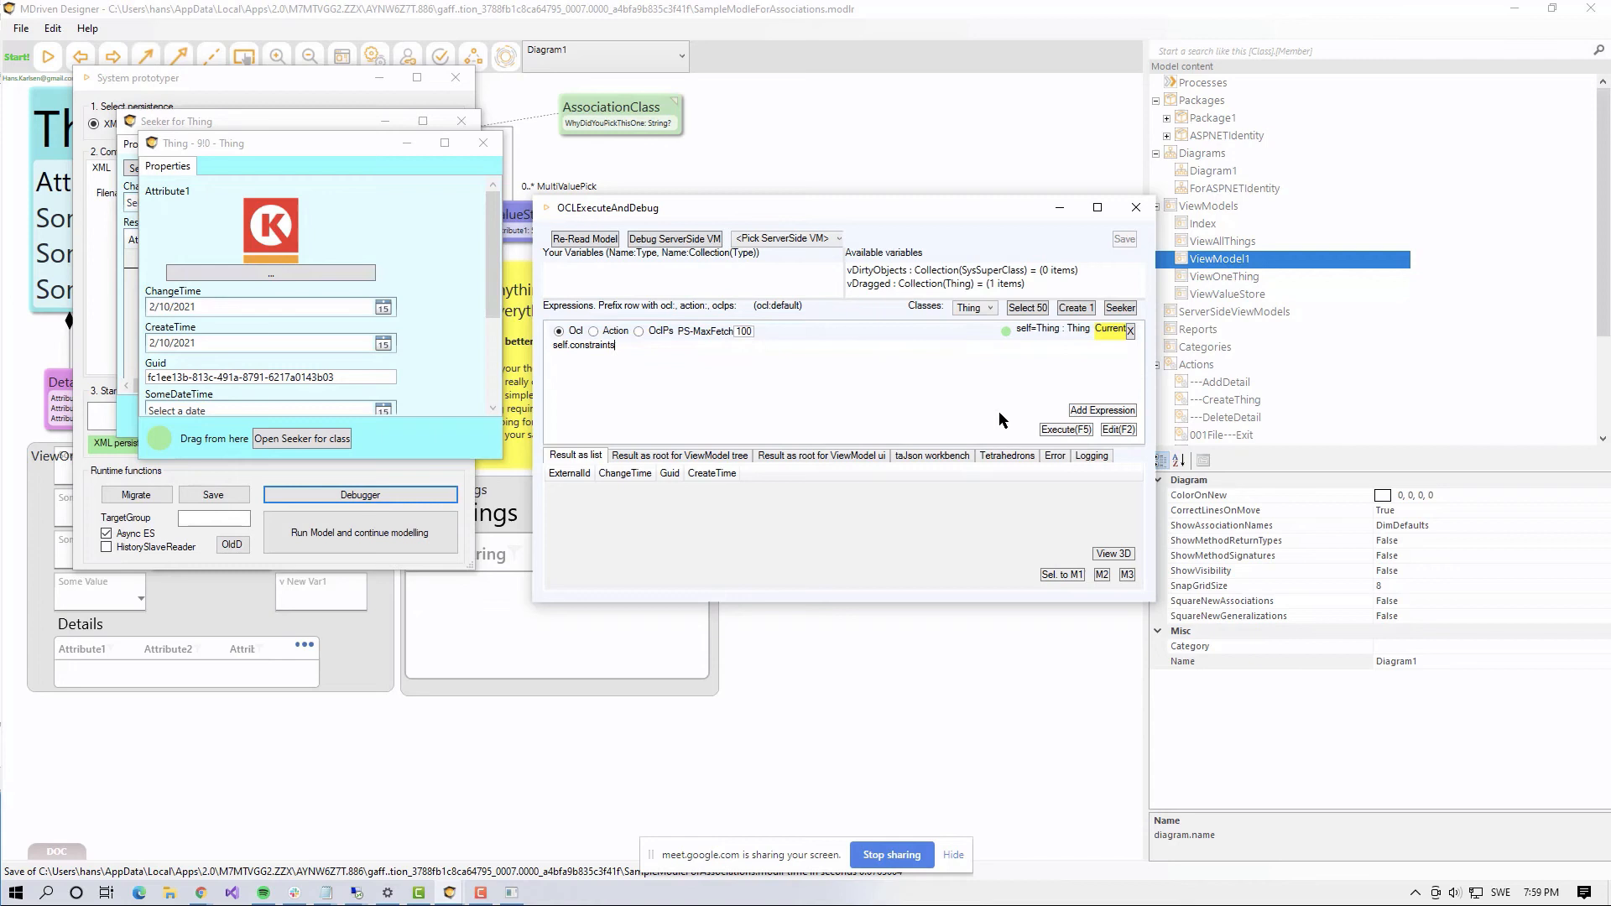
{"action": "left_click", "coordinate": [1051, 430]}
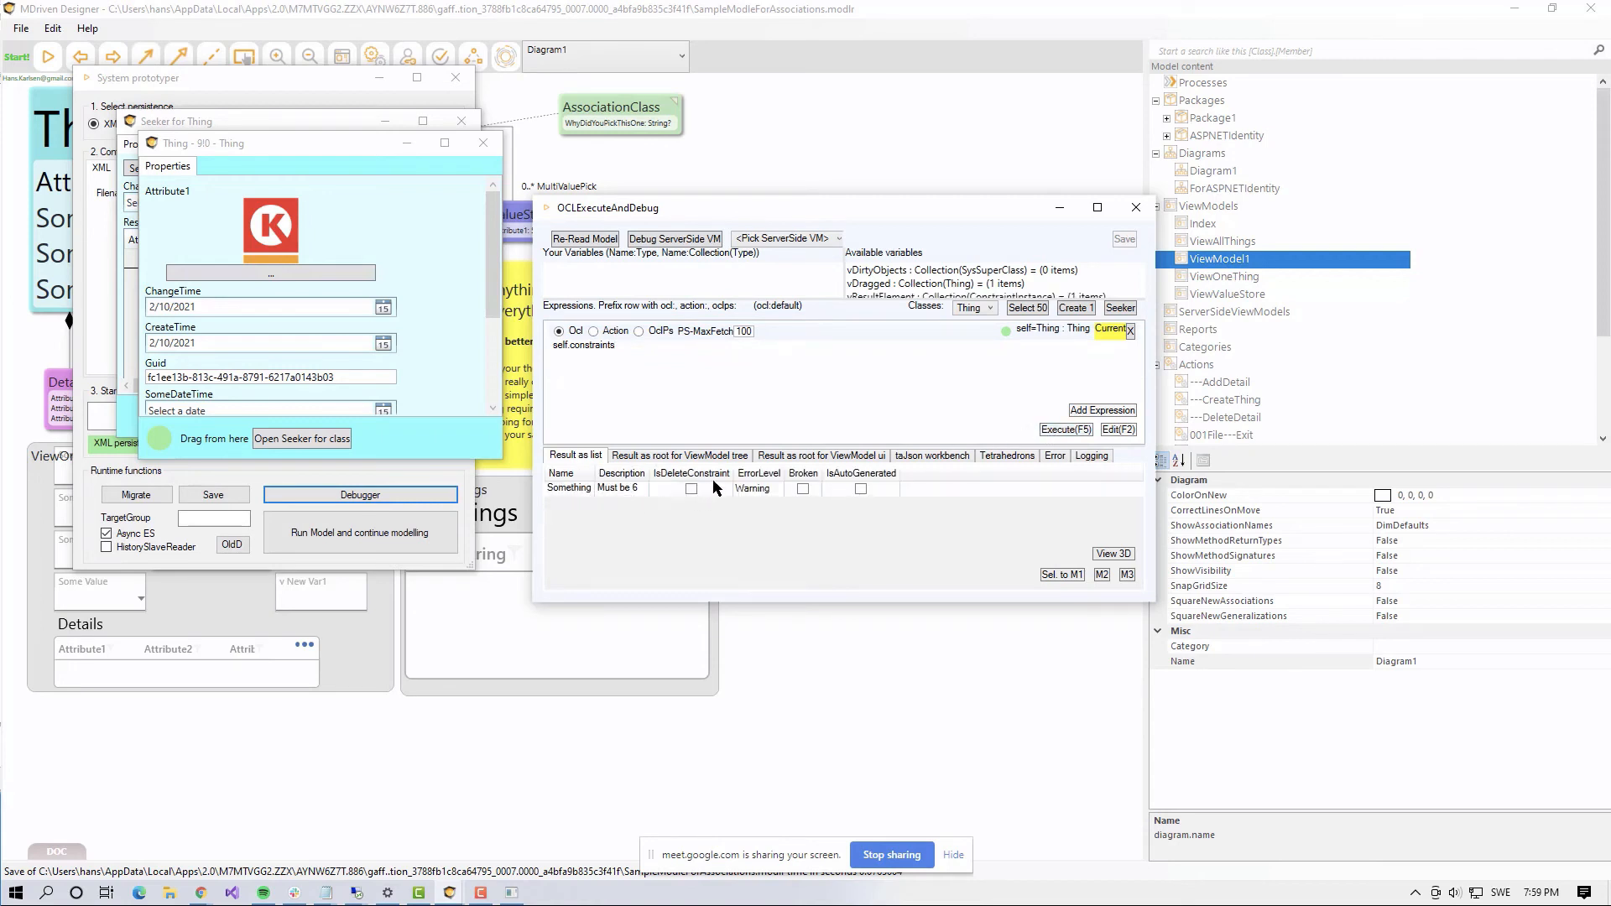
Step: Restore the full expression, cut it back to self.constraints->reject(a|a.broken), add .Name and execute it
{"action": "left_click", "coordinate": [676, 356]}
{"action": "key", "text": "ctrl+z"}
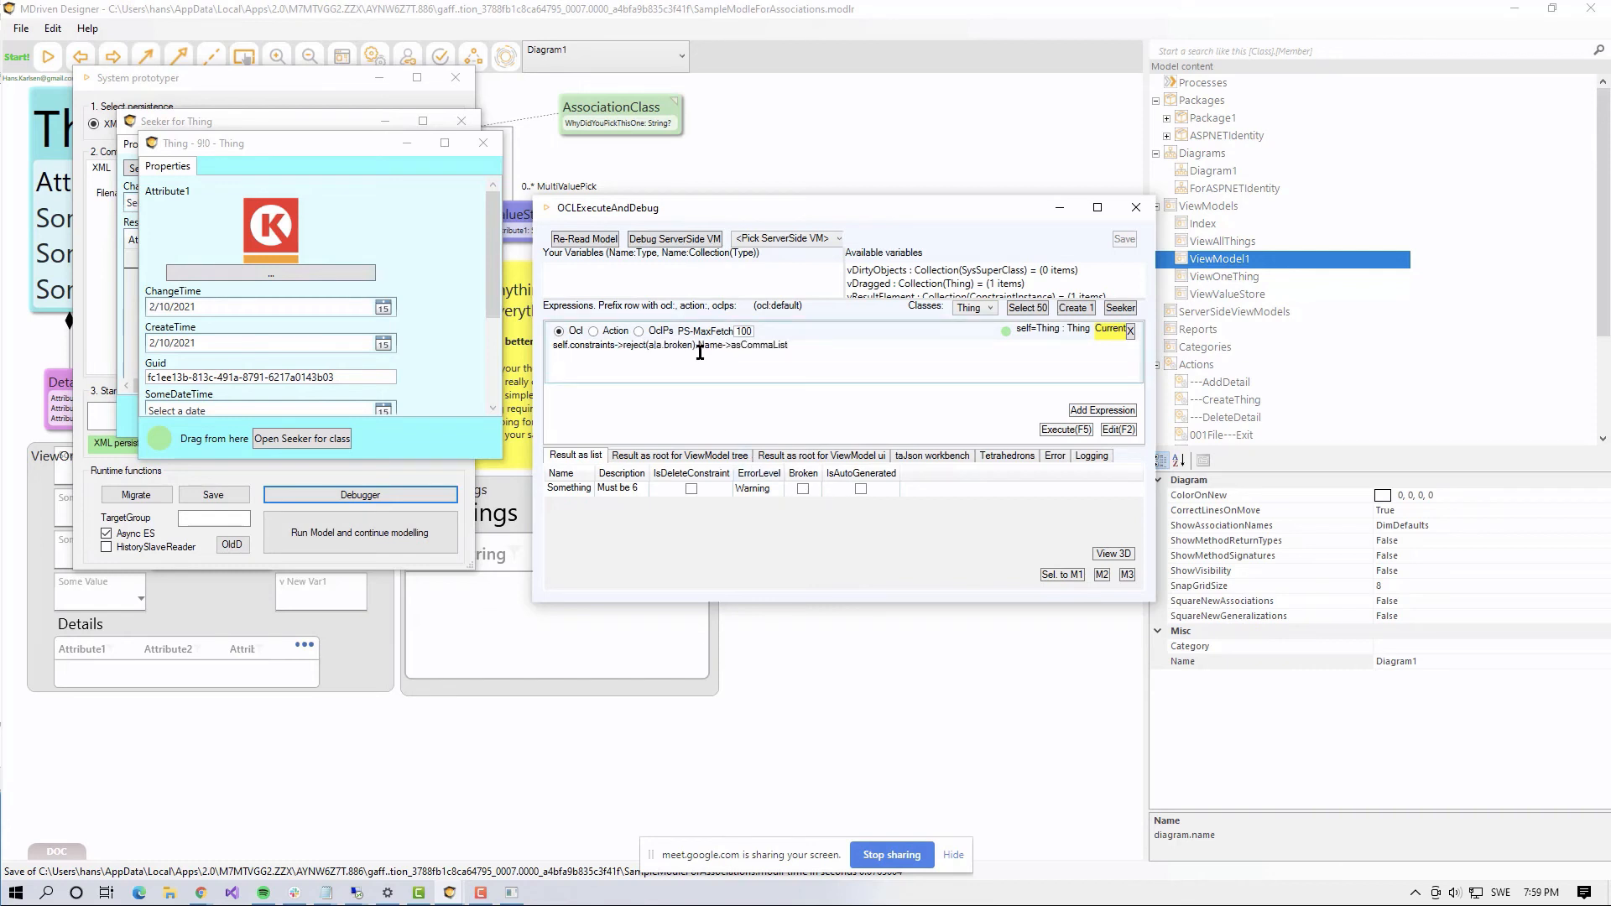
{"action": "left_click_drag", "start_coordinate": [696, 347], "coordinate": [839, 353]}
{"action": "key", "text": "BackSpace"}
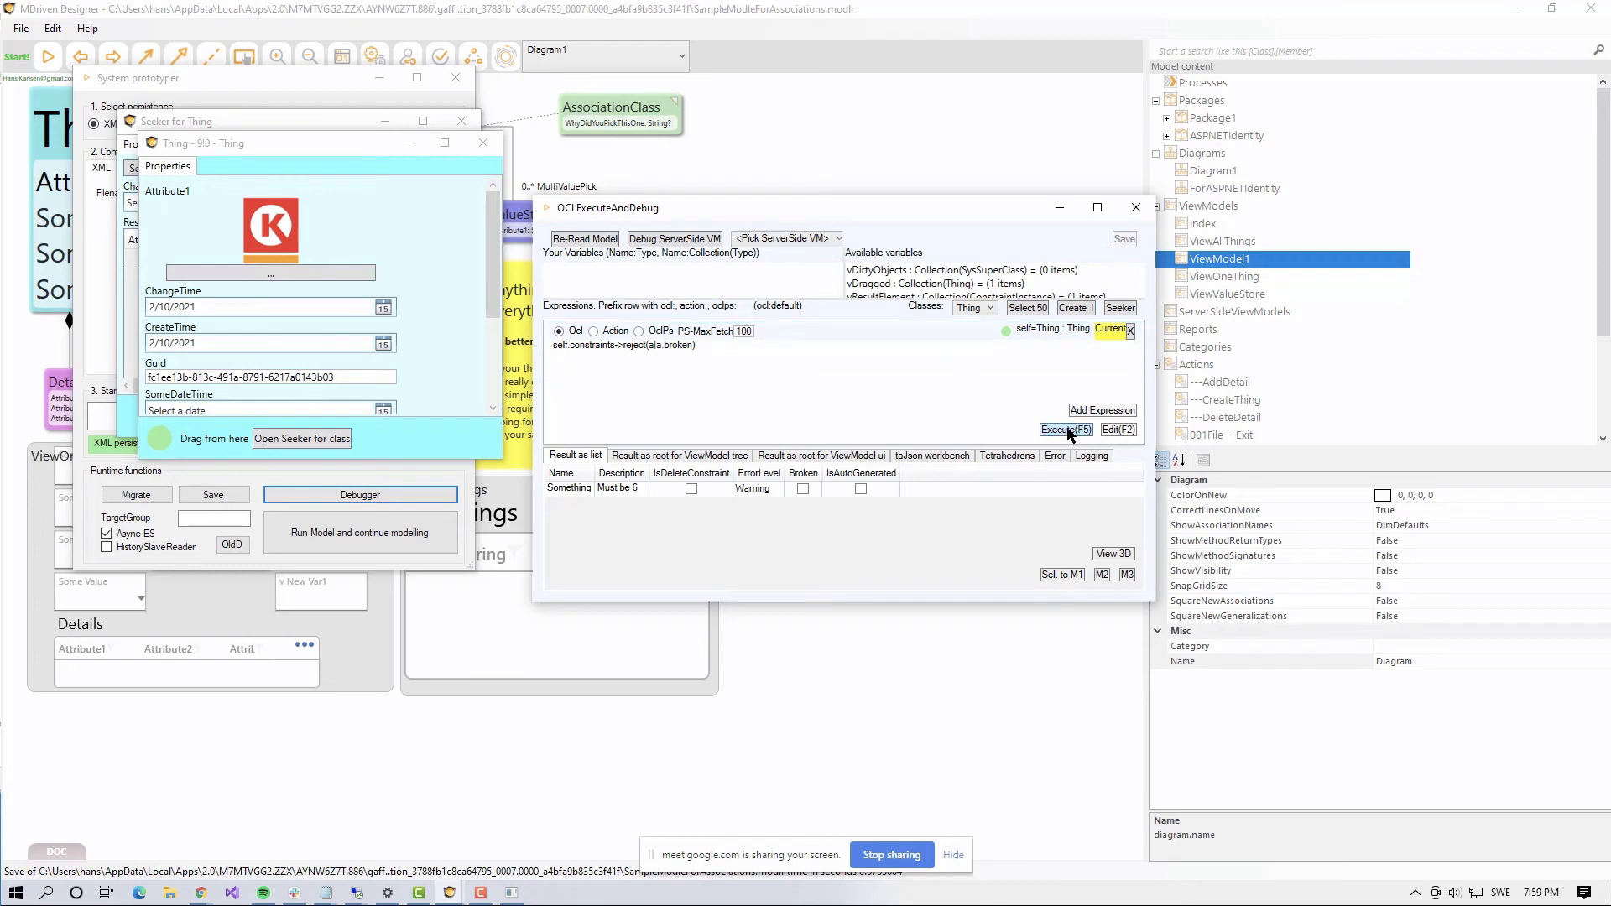
{"action": "left_click", "coordinate": [690, 345]}
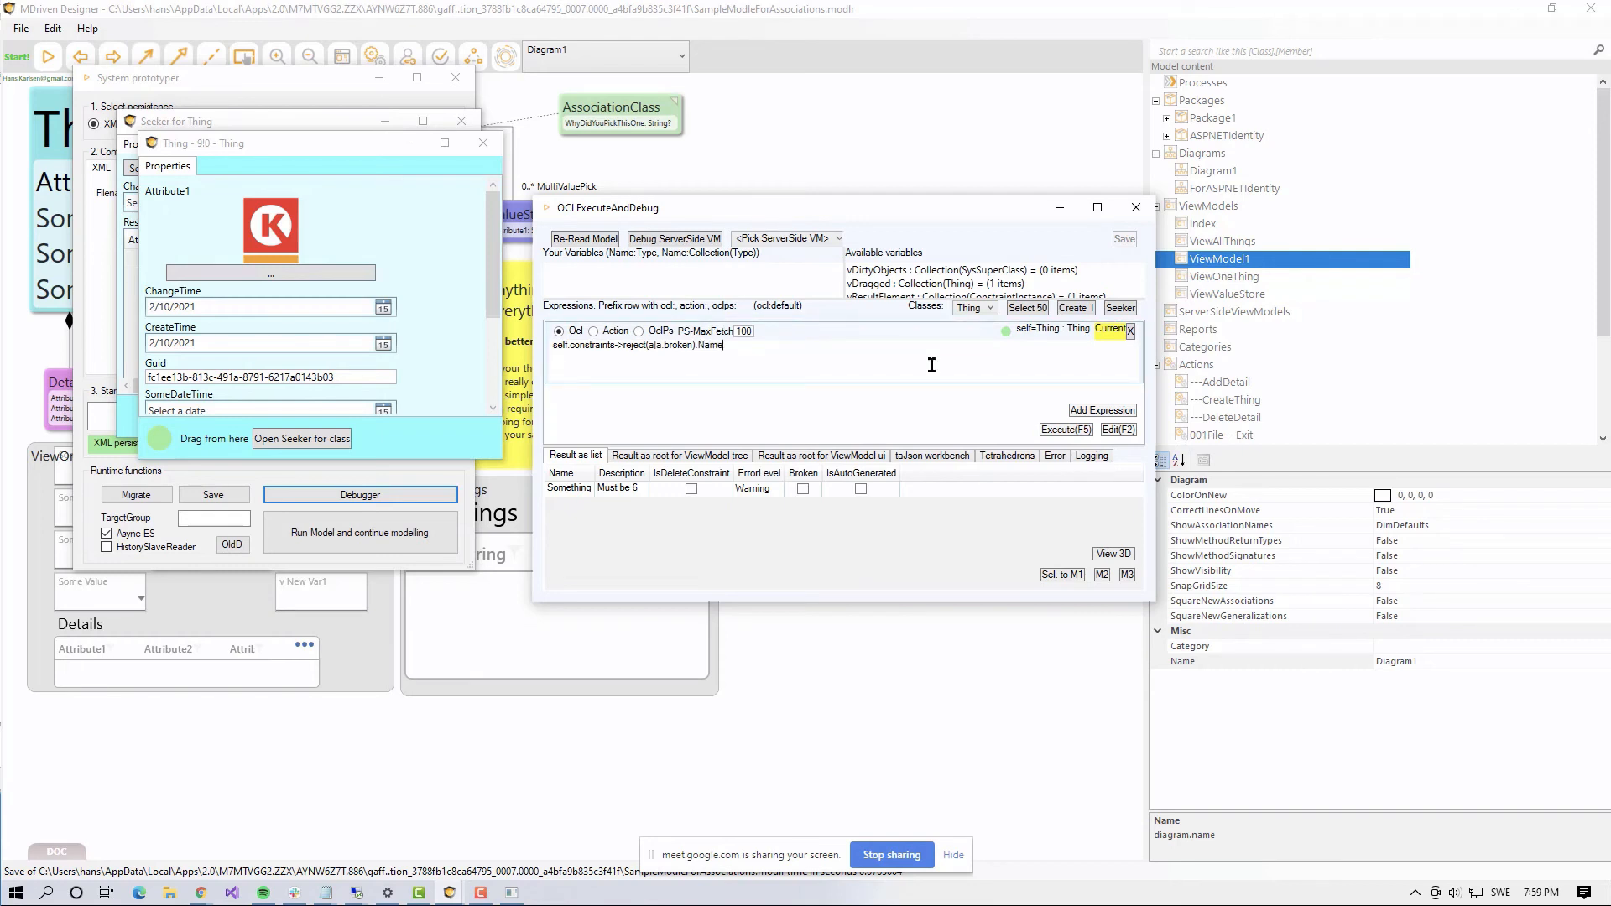
{"action": "left_click", "coordinate": [1066, 430]}
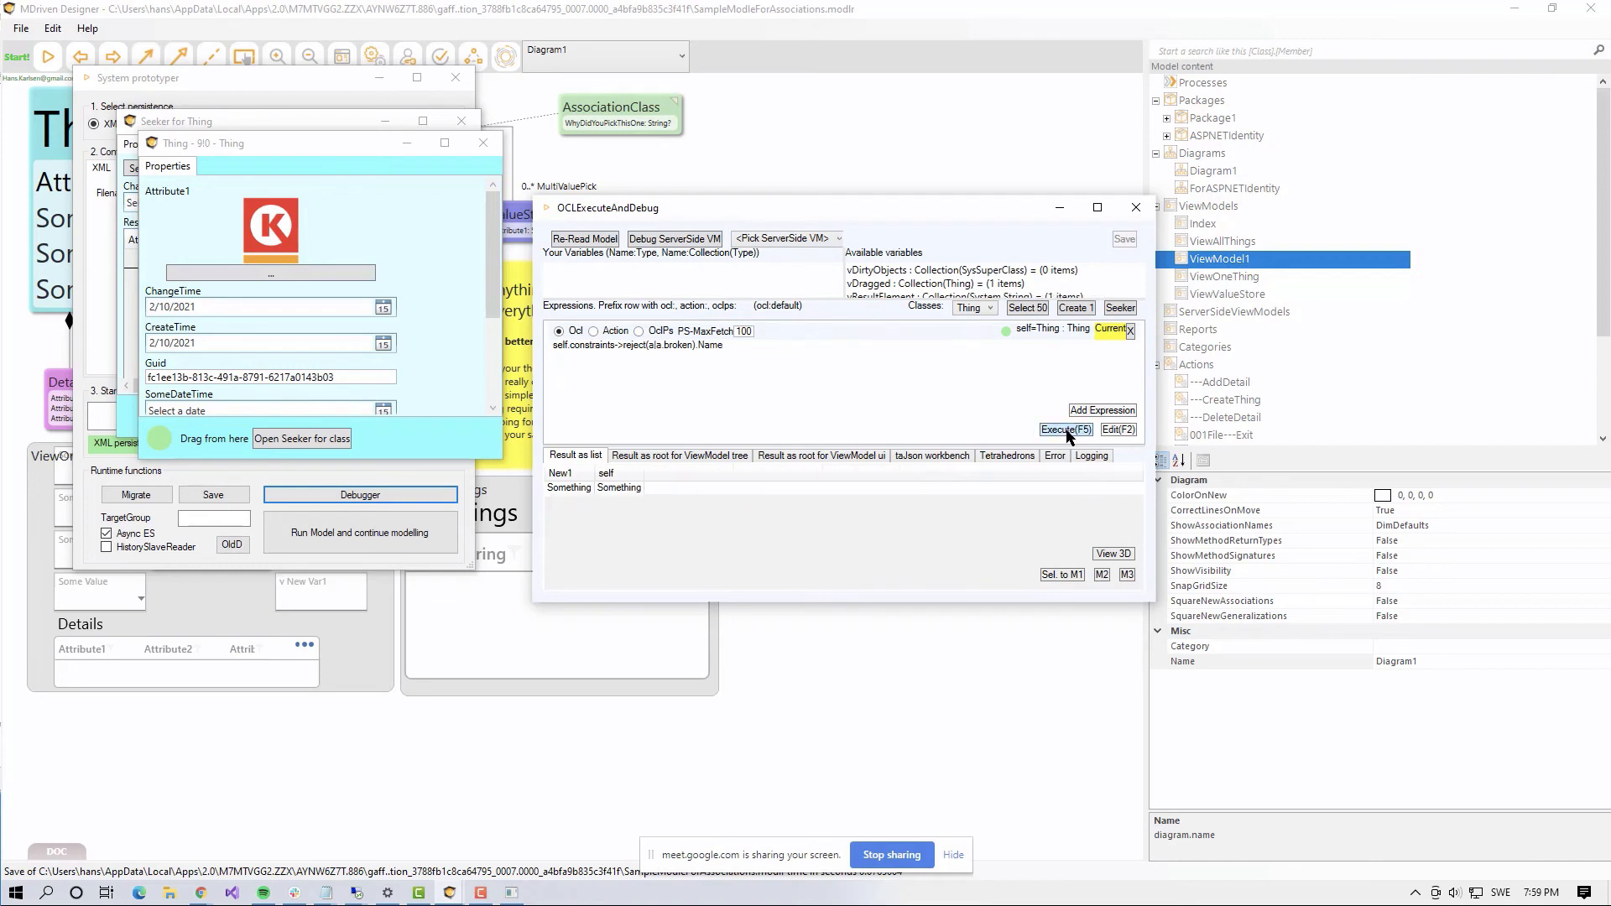
Step: Extend the debugger expression to self.constraints->reject(a|a.broken).Name->asCommaList and execute it
{"action": "left_click", "coordinate": [777, 376]}
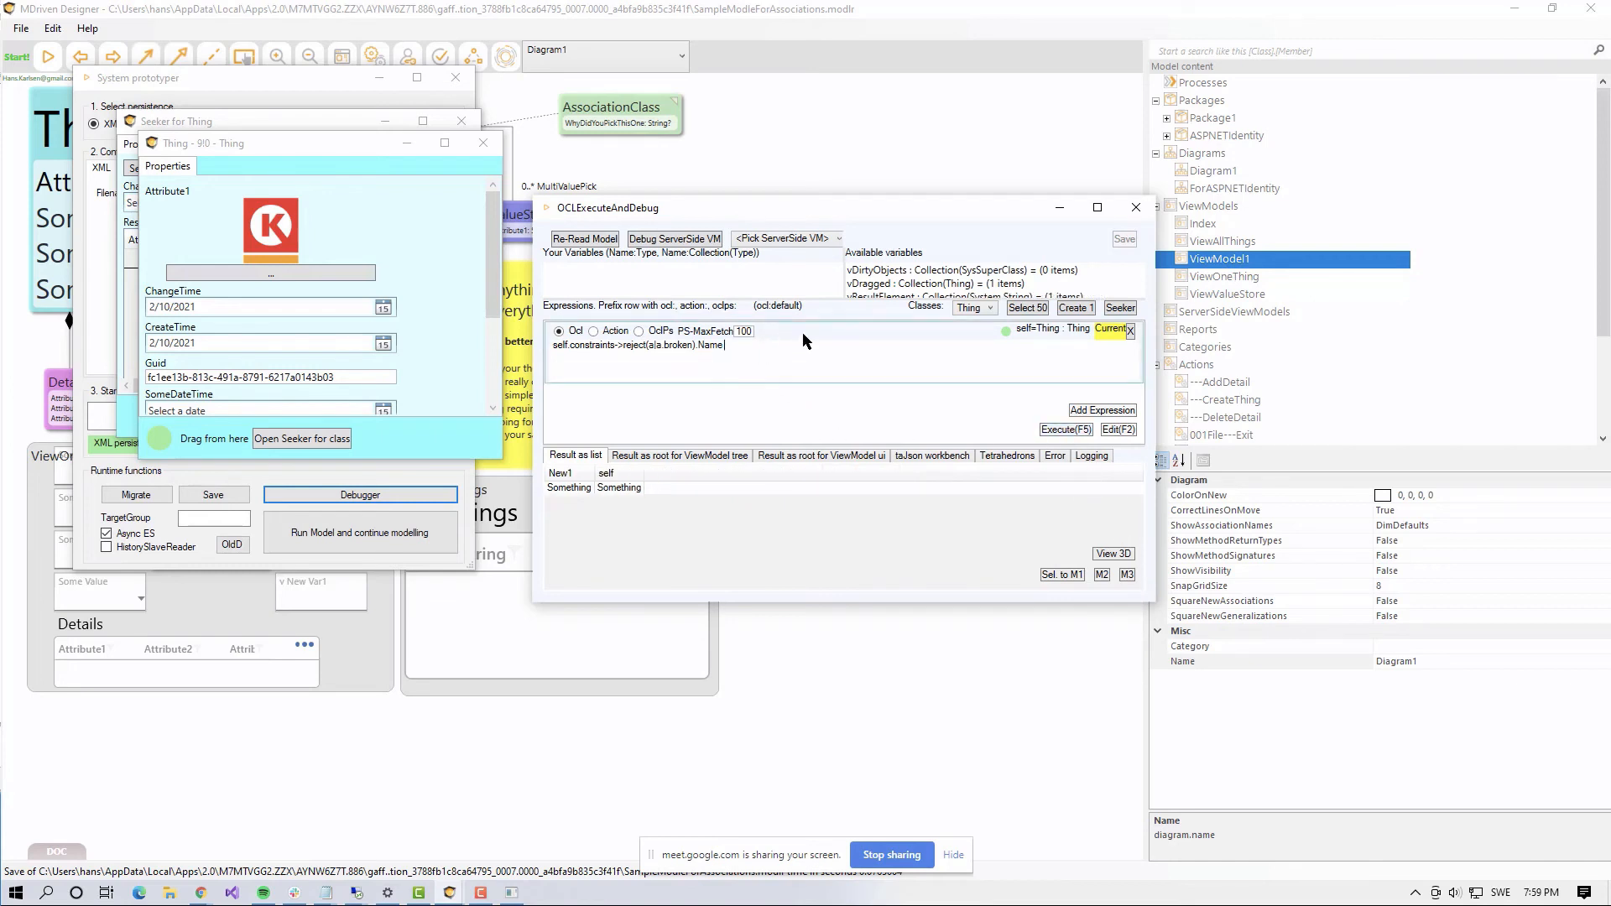
{"action": "type", "text": ").Name->asCommaList"}
{"action": "key", "text": "Return"}
{"action": "key", "text": "ctrl+shift+Left"}
{"action": "key", "text": "ctrl+shift+Left"}
{"action": "key", "text": "Delete"}
{"action": "type", "text": "->"}
{"action": "key", "text": "BackSpace"}
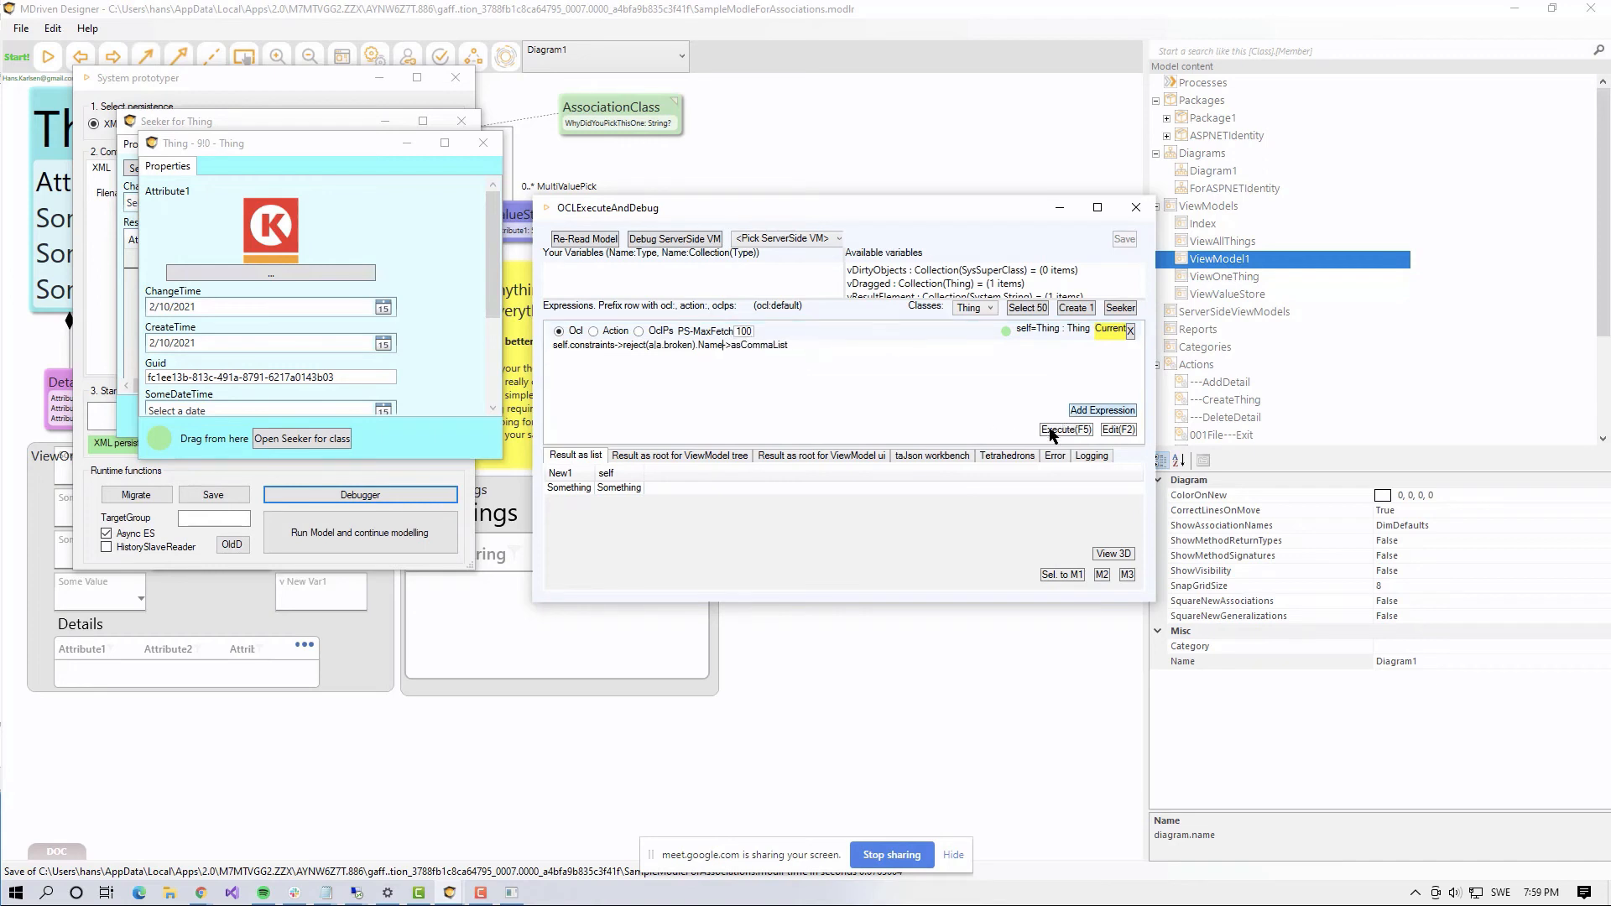
{"action": "left_click", "coordinate": [1078, 432]}
{"action": "left_click", "coordinate": [827, 348]}
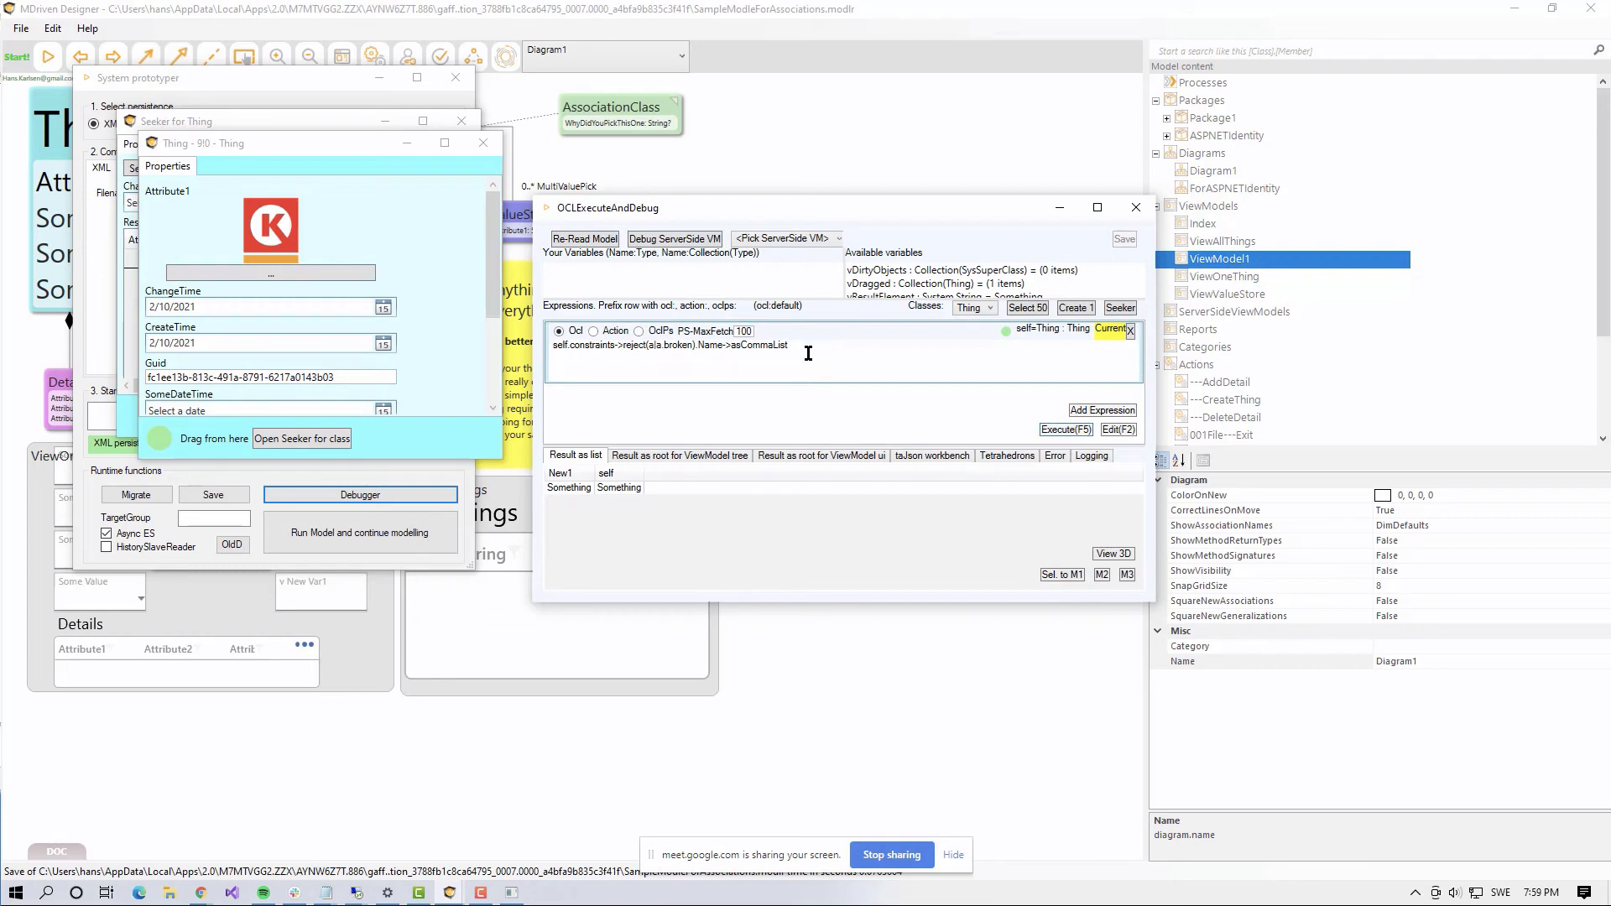
Step: Close the system prototyper, return to WECPOF and refresh the model, saving the changed data
{"action": "key", "text": "alt+Tab"}
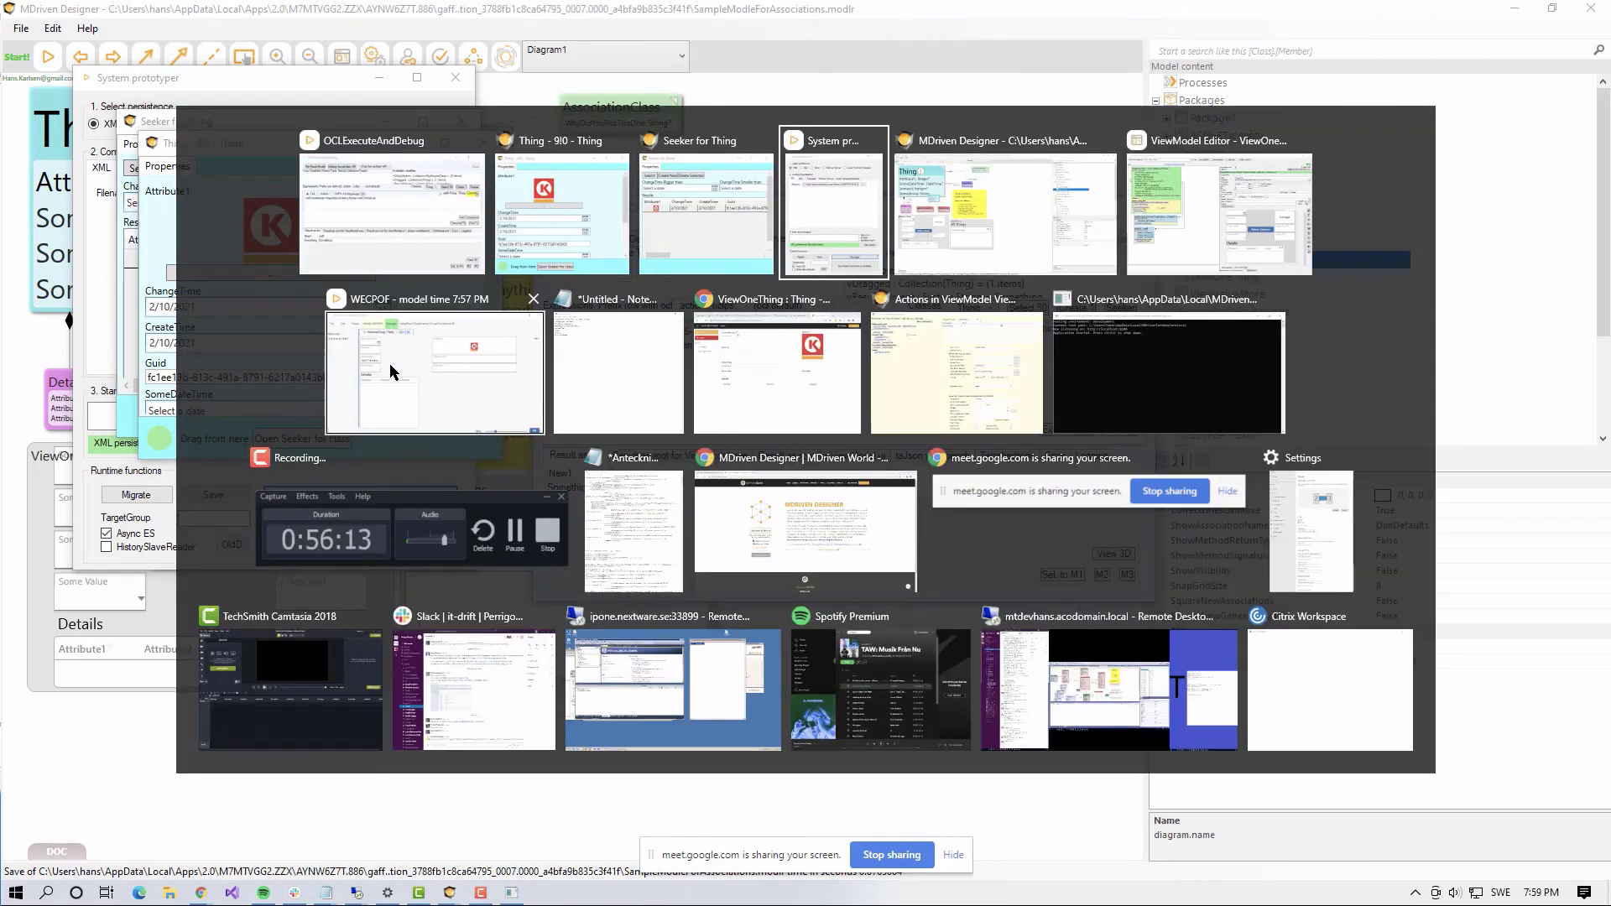
{"action": "left_click", "coordinate": [375, 364]}
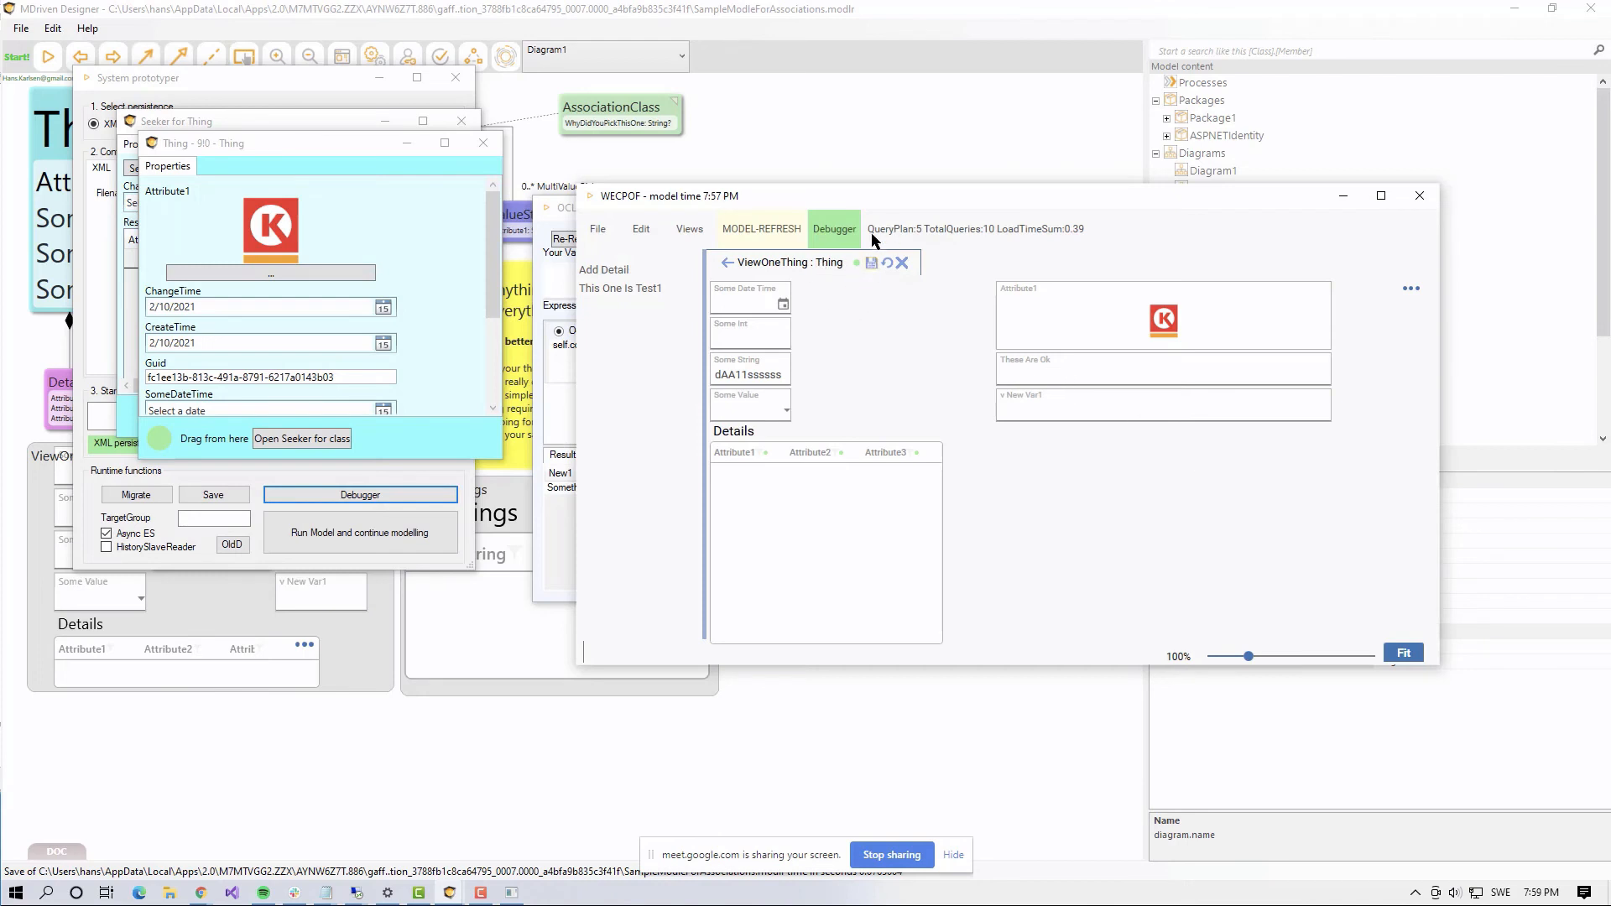
{"action": "key", "text": "alt+Tab"}
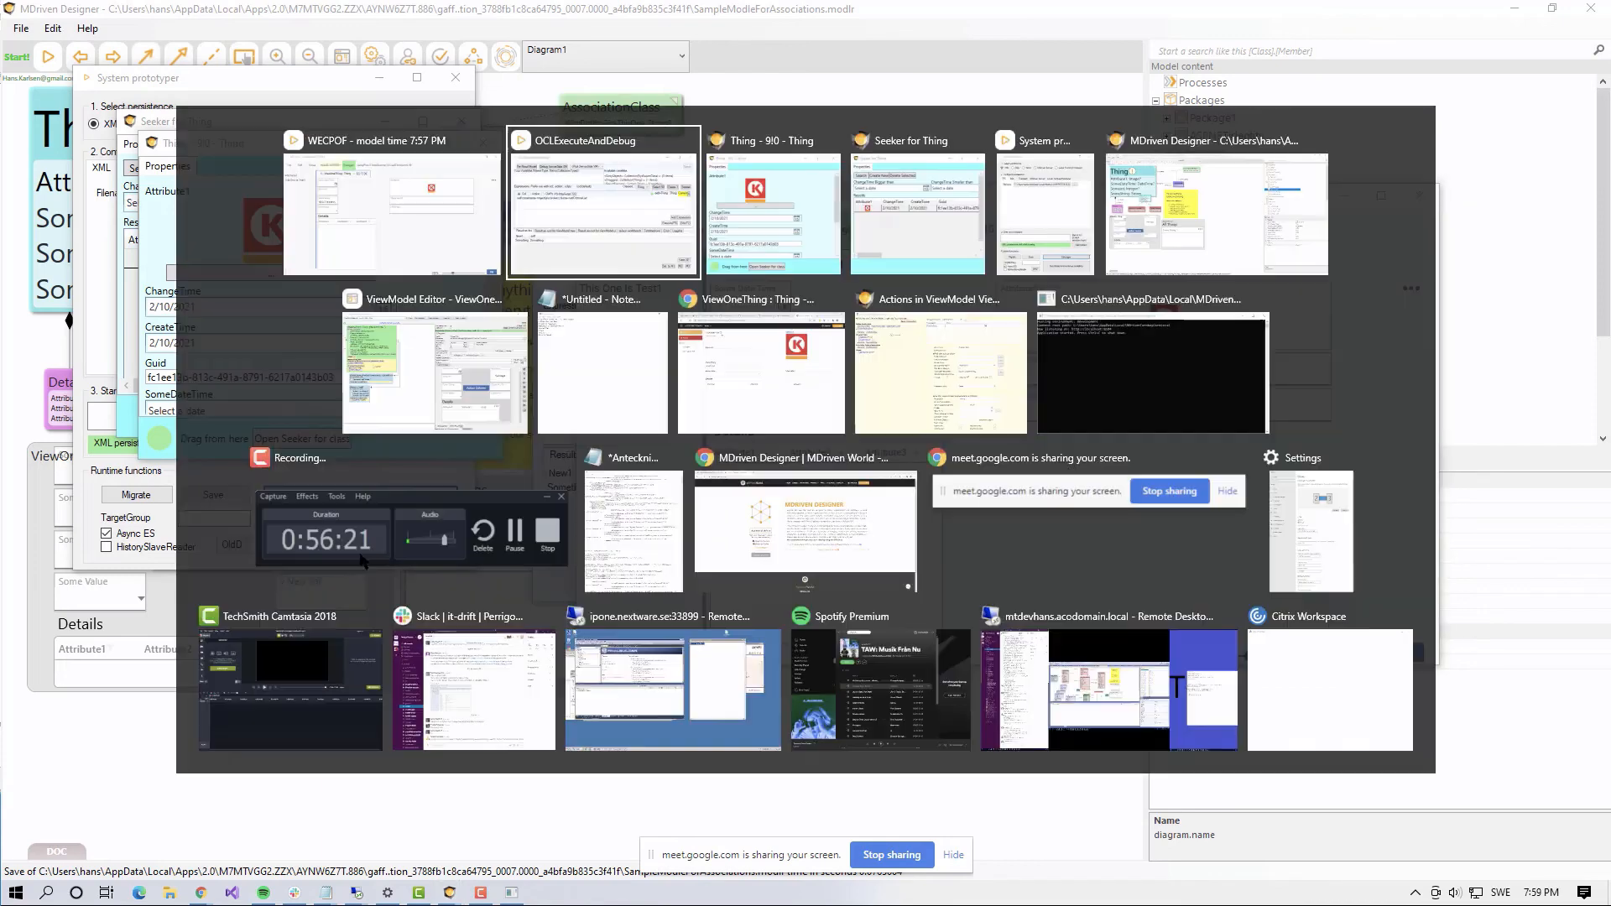
{"action": "key", "text": "Escape"}
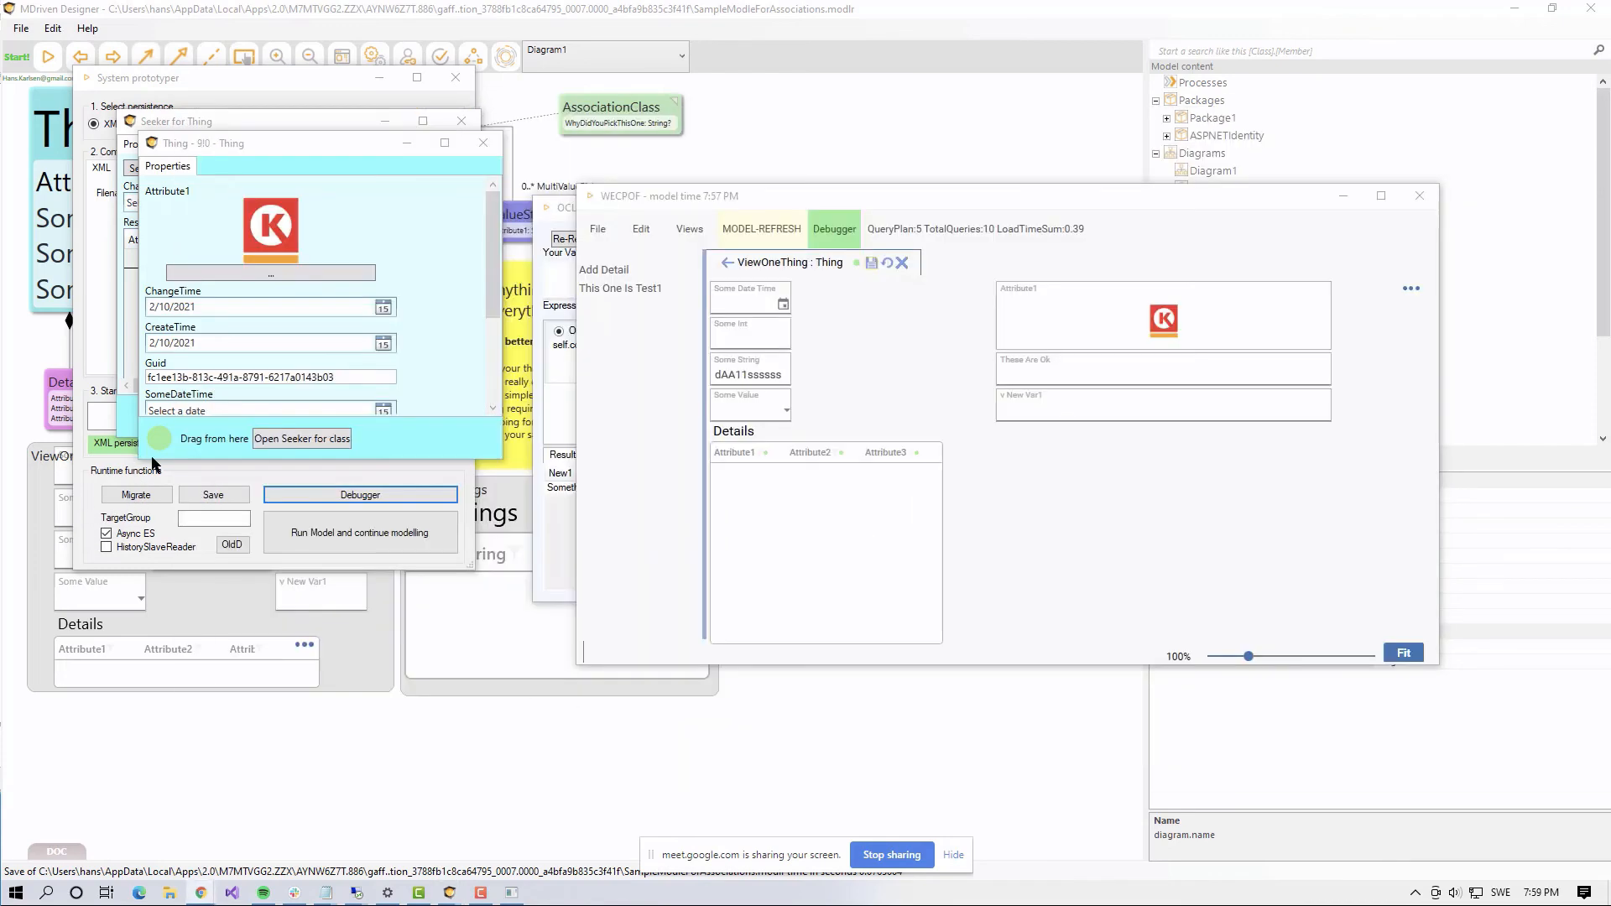
{"action": "left_click", "coordinate": [456, 80]}
{"action": "key", "text": "alt+Tab"}
{"action": "key", "text": "alt+Tab"}
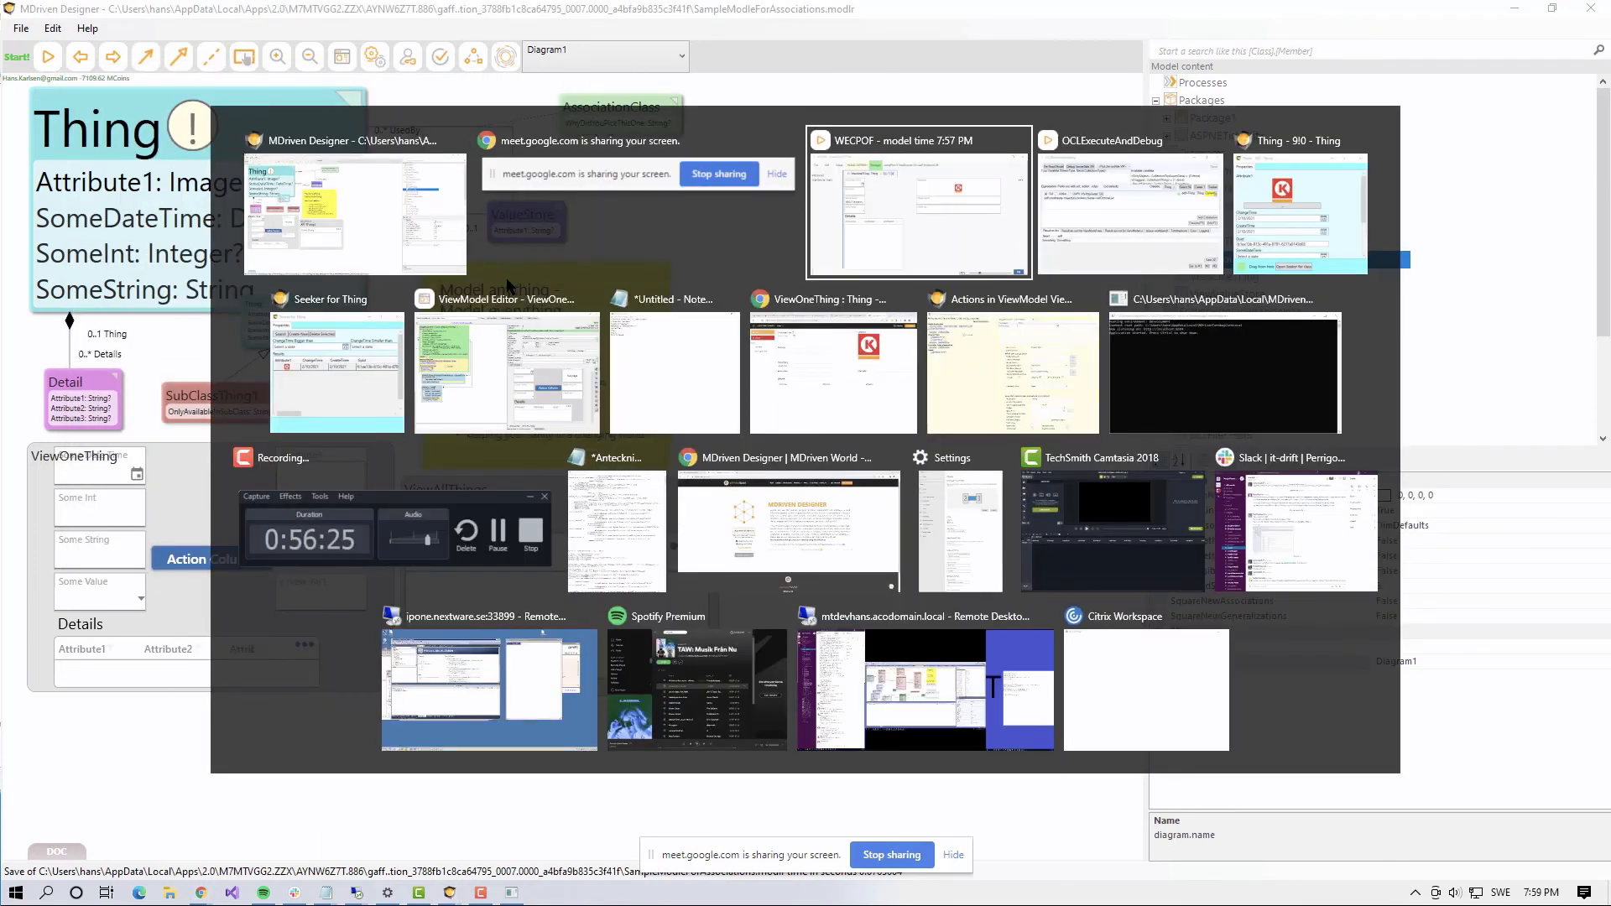
{"action": "left_click", "coordinate": [779, 231]}
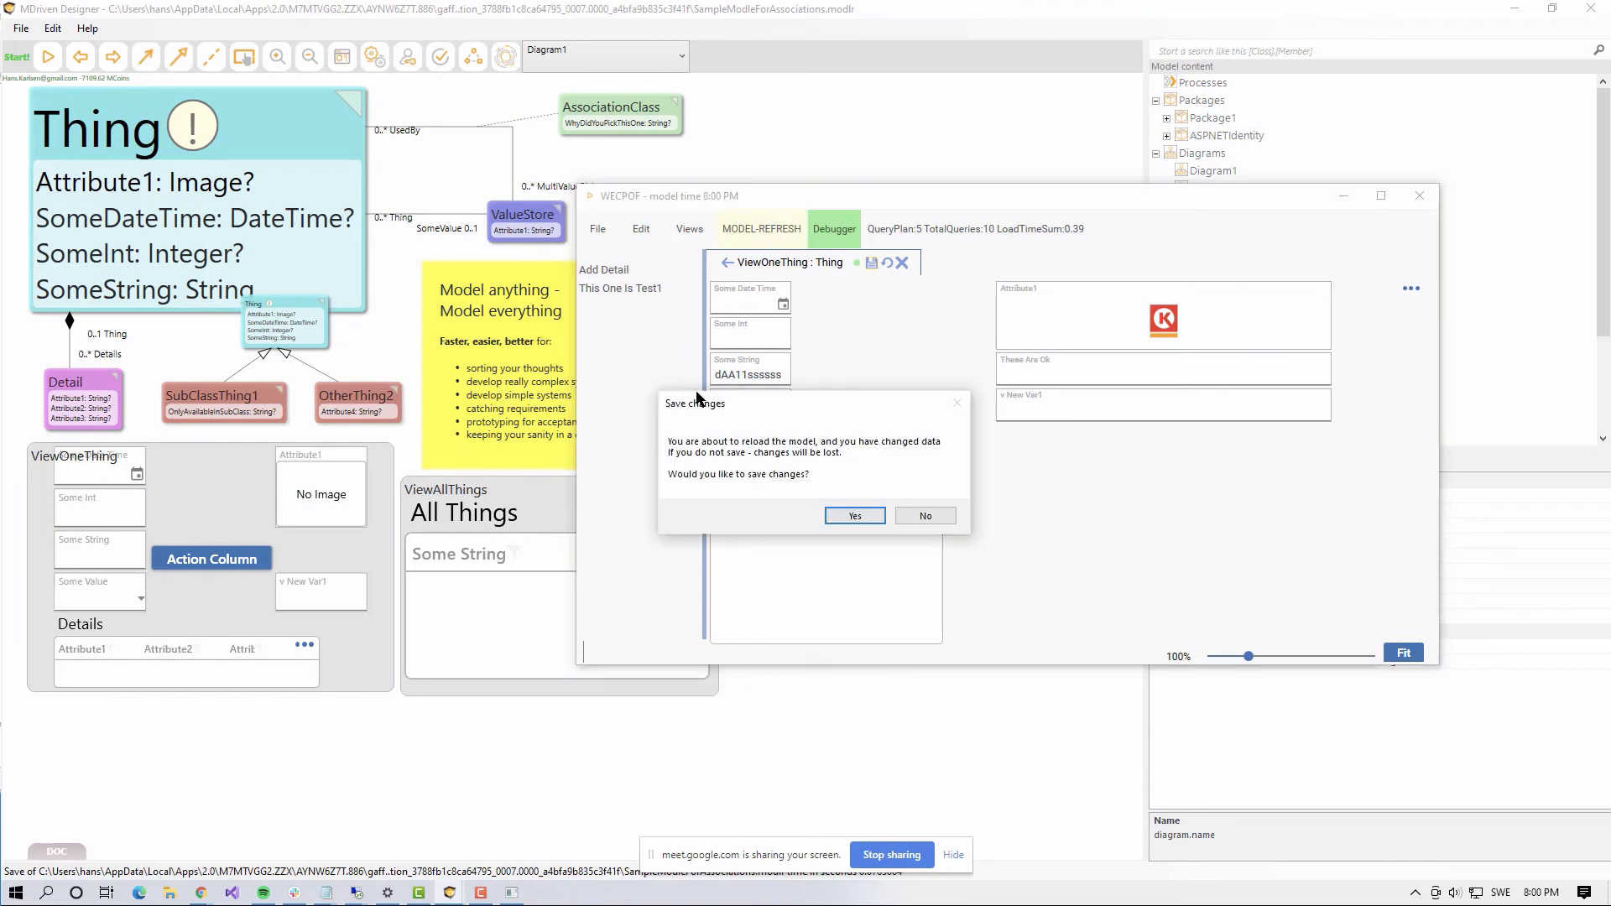
{"action": "left_click", "coordinate": [876, 521]}
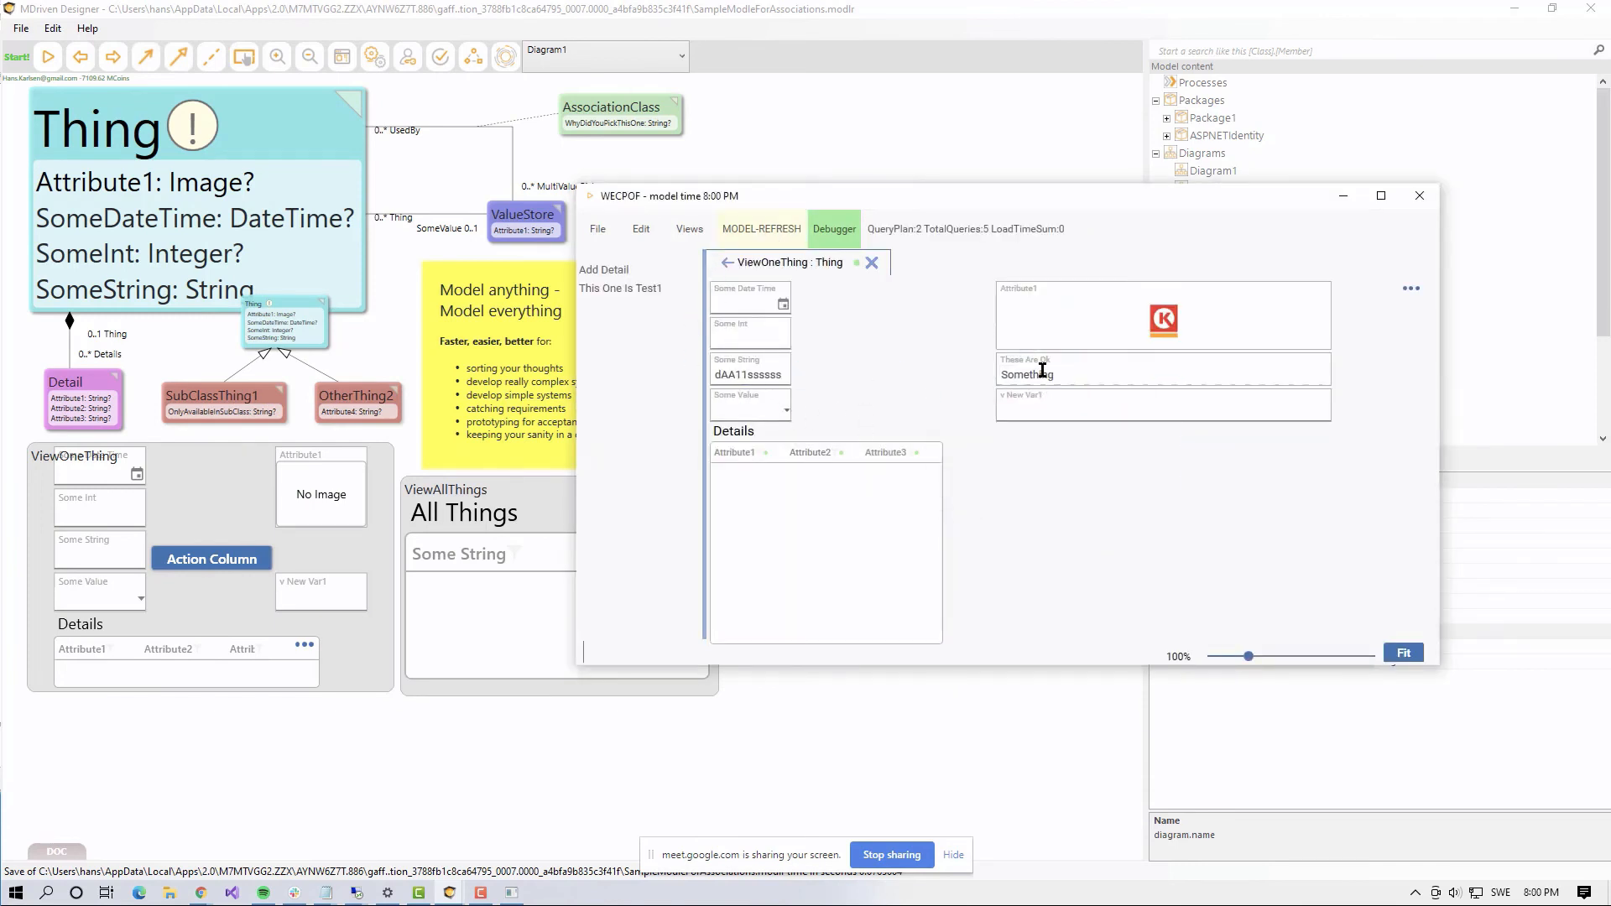
Step: Shorten the Some String value to dAs in the ViewOneThing view to test the constraint
{"action": "left_click", "coordinate": [747, 376]}
{"action": "key", "text": "BackSpace"}
{"action": "key", "text": "BackSpace"}
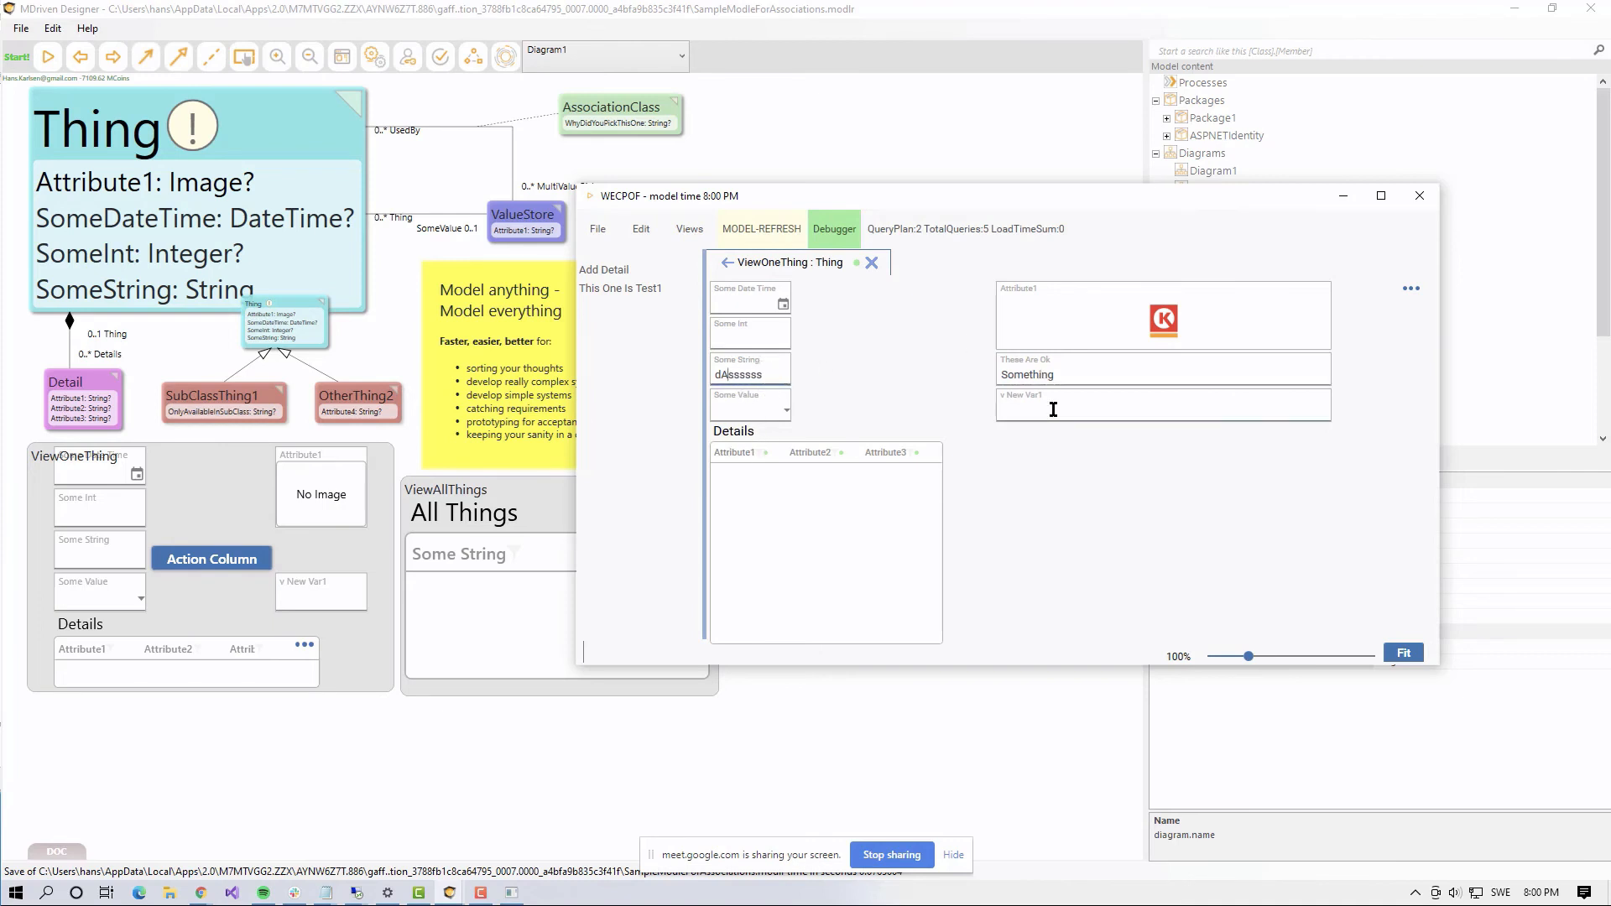
{"action": "key", "text": "Tab"}
{"action": "left_click", "coordinate": [748, 374]}
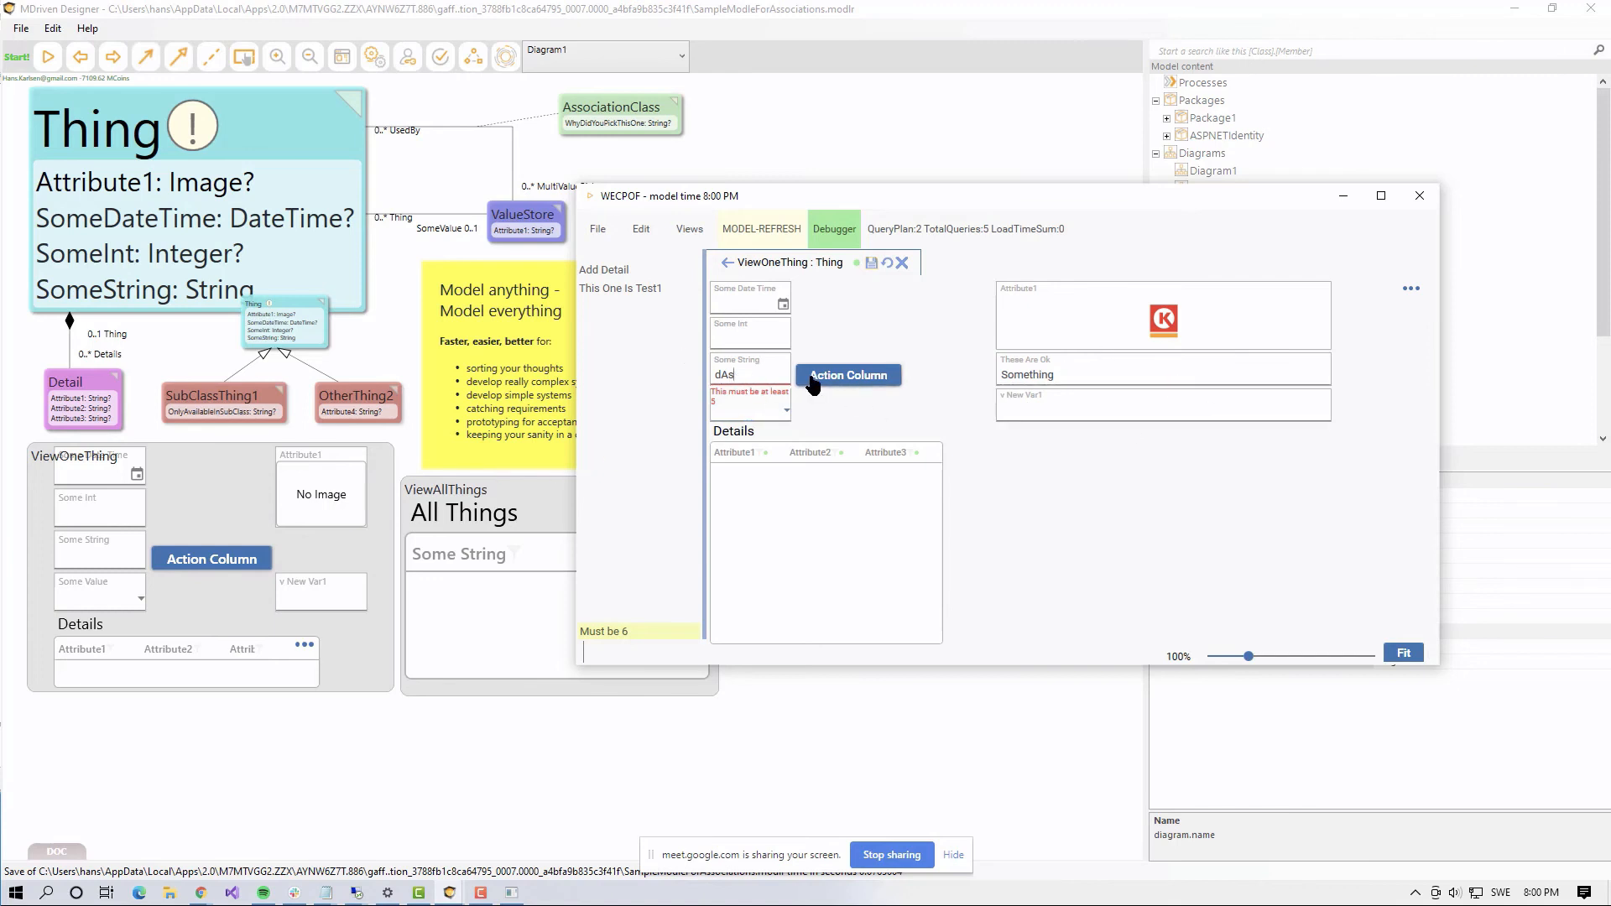
{"action": "key", "text": "Tab"}
Step: Save the edited Thing in WECPOF and close its ViewOneThing view
{"action": "key", "text": "alt+Tab"}
{"action": "key", "text": "alt+shift+Tab"}
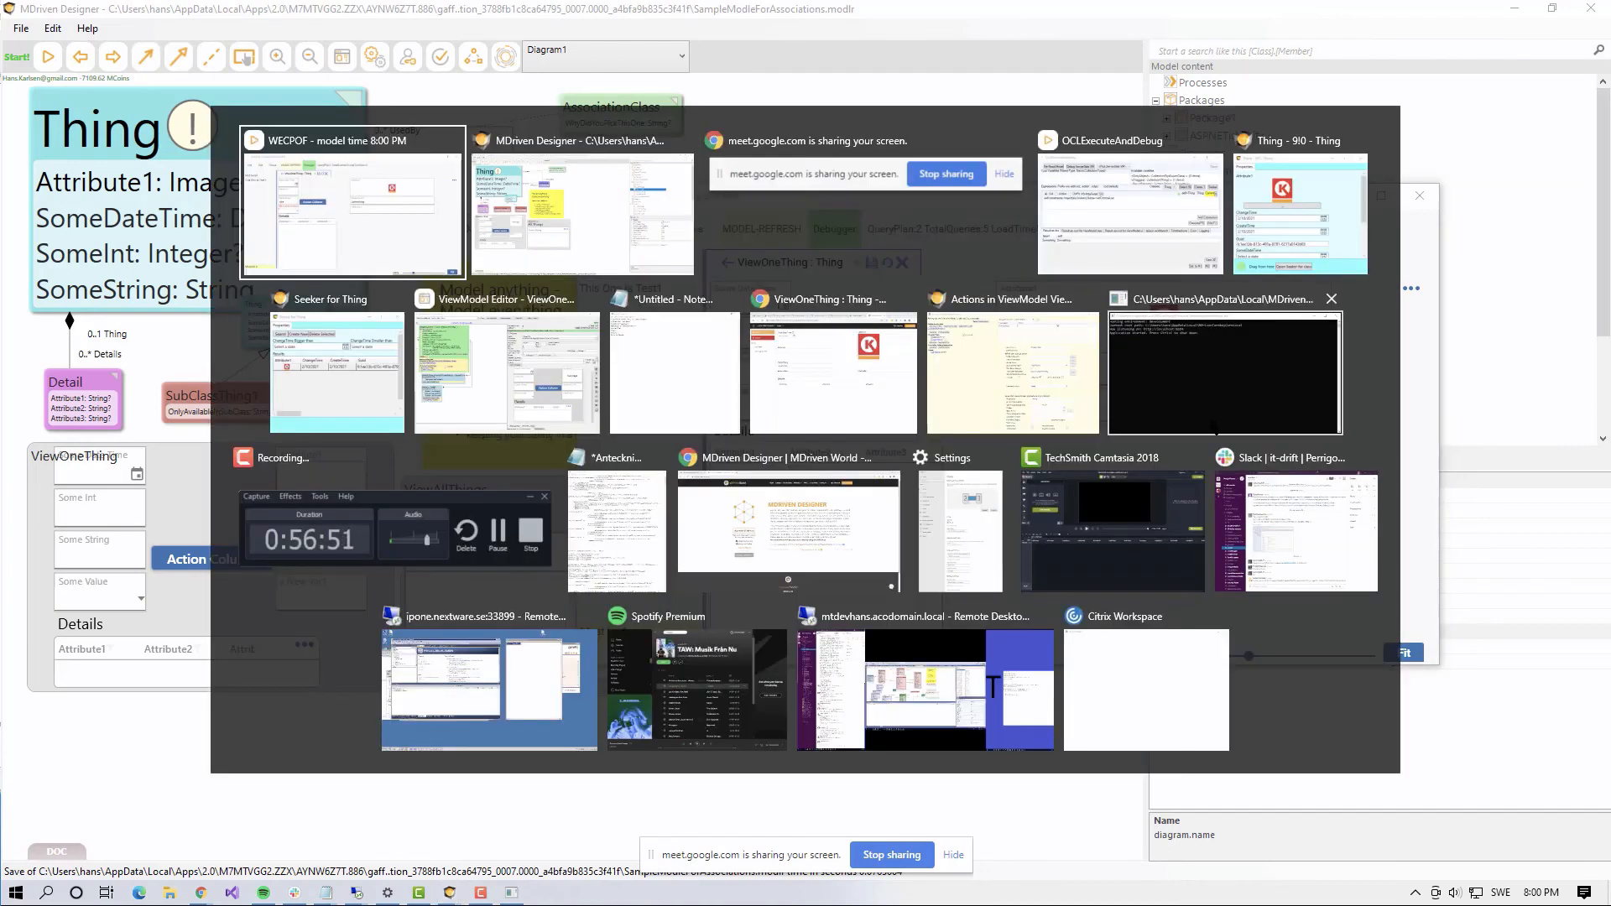
{"action": "left_click", "coordinate": [871, 263]}
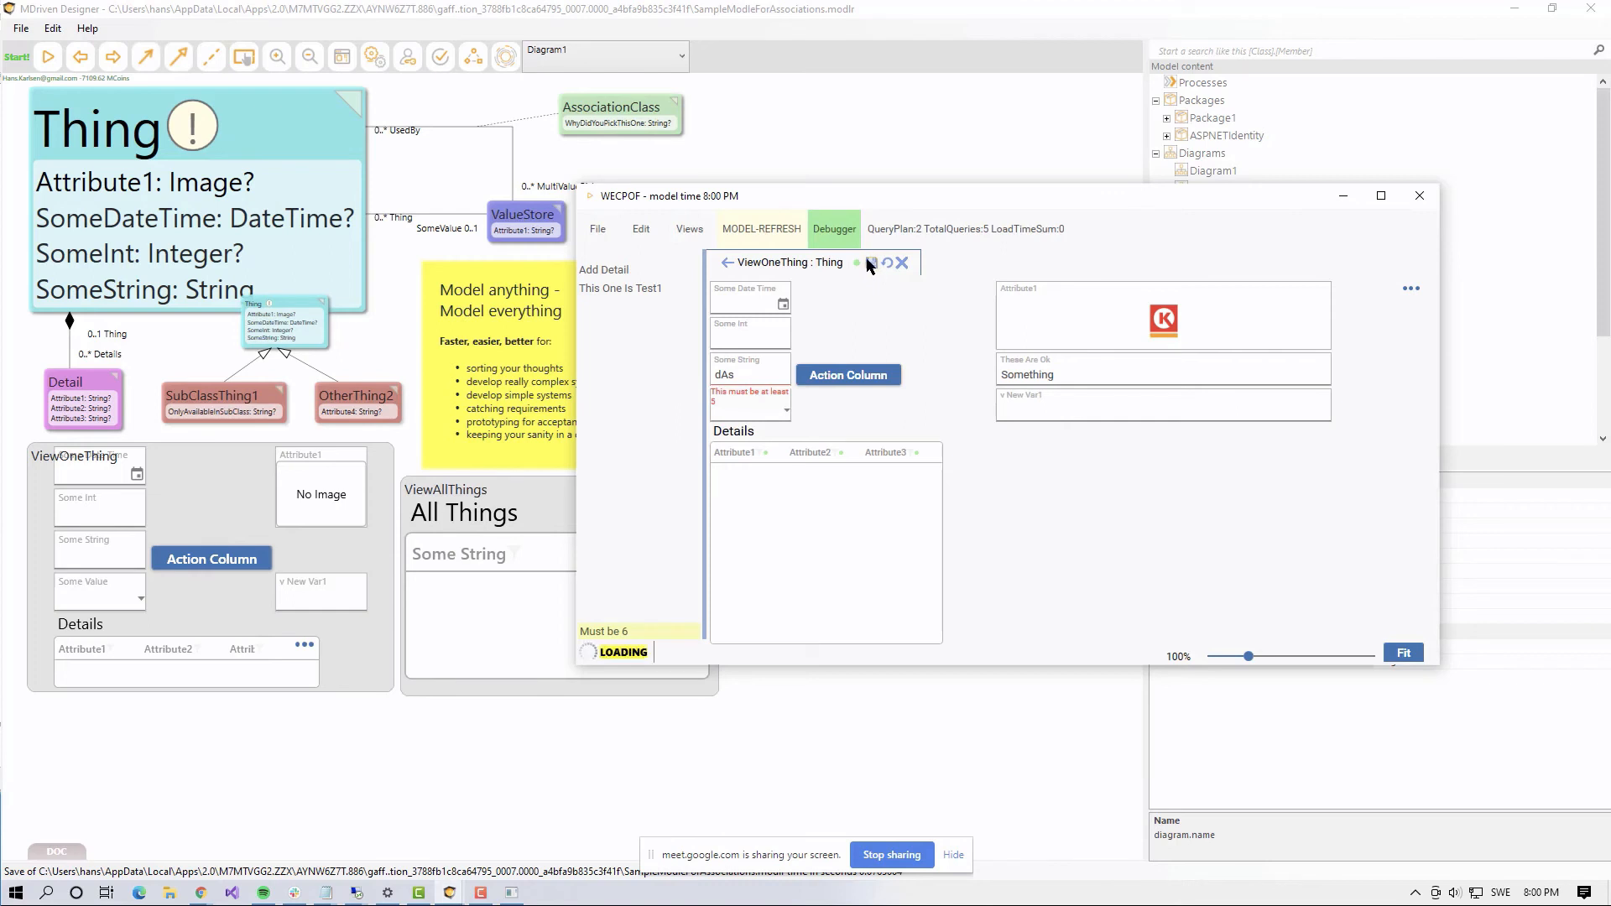
{"action": "left_click", "coordinate": [871, 264]}
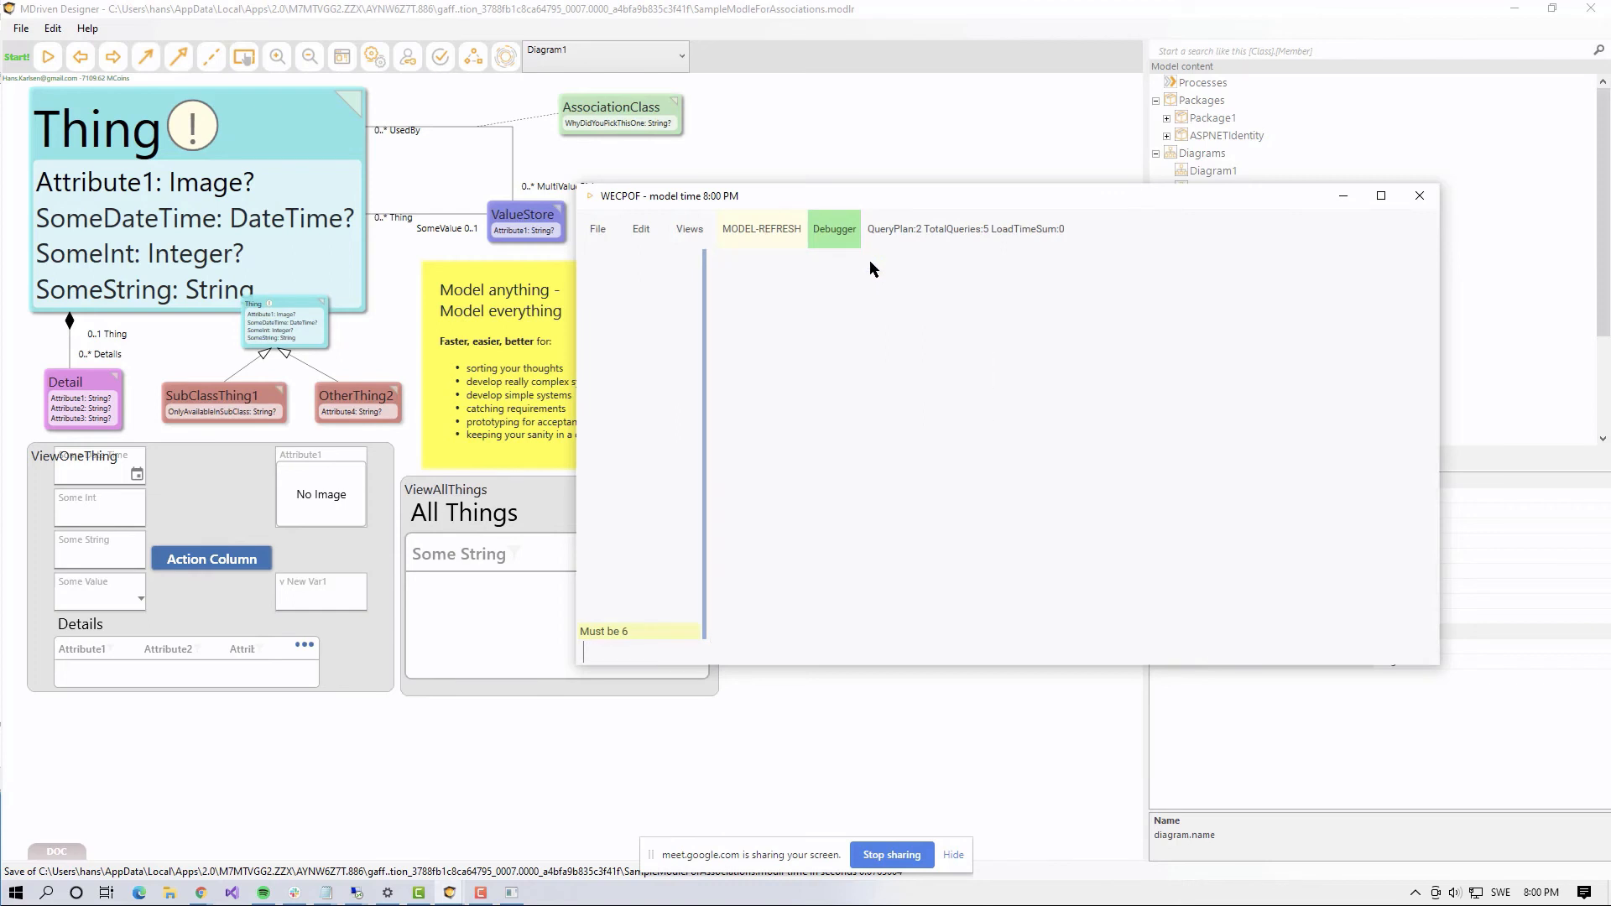
Step: Open the ViewAllThings view in WECPOF, select the dAs Thing and show it in ViewOneThing
{"action": "left_click", "coordinate": [691, 235]}
{"action": "left_click", "coordinate": [693, 279]}
{"action": "left_click", "coordinate": [746, 327]}
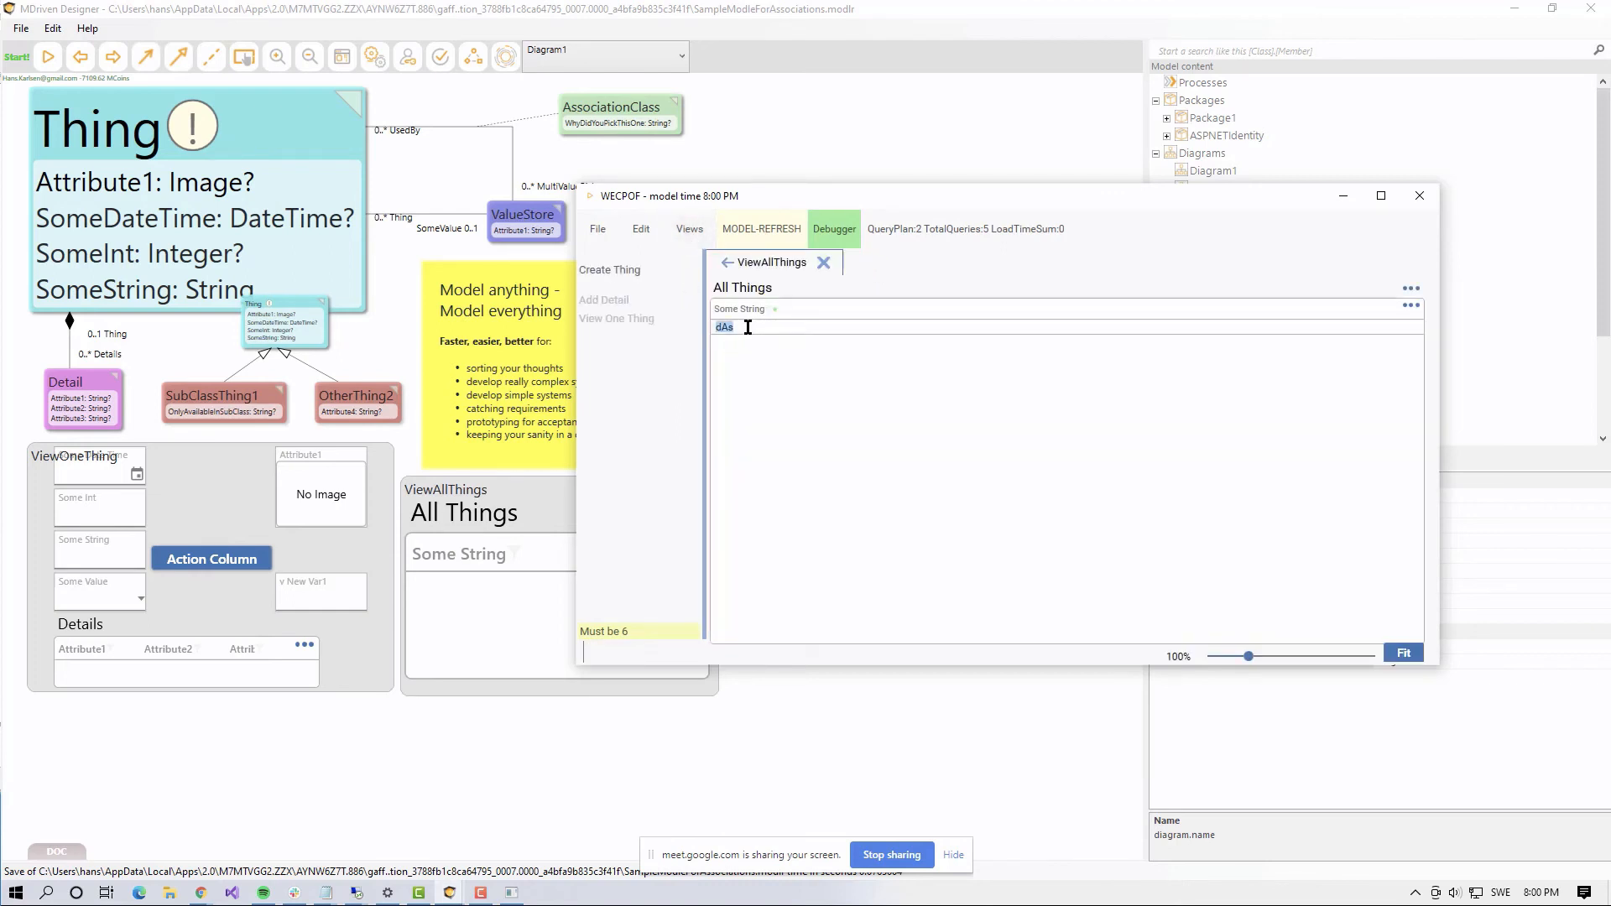
{"action": "left_click", "coordinate": [944, 310]}
{"action": "left_click", "coordinate": [934, 326]}
{"action": "left_click", "coordinate": [943, 309]}
{"action": "left_click", "coordinate": [839, 329]}
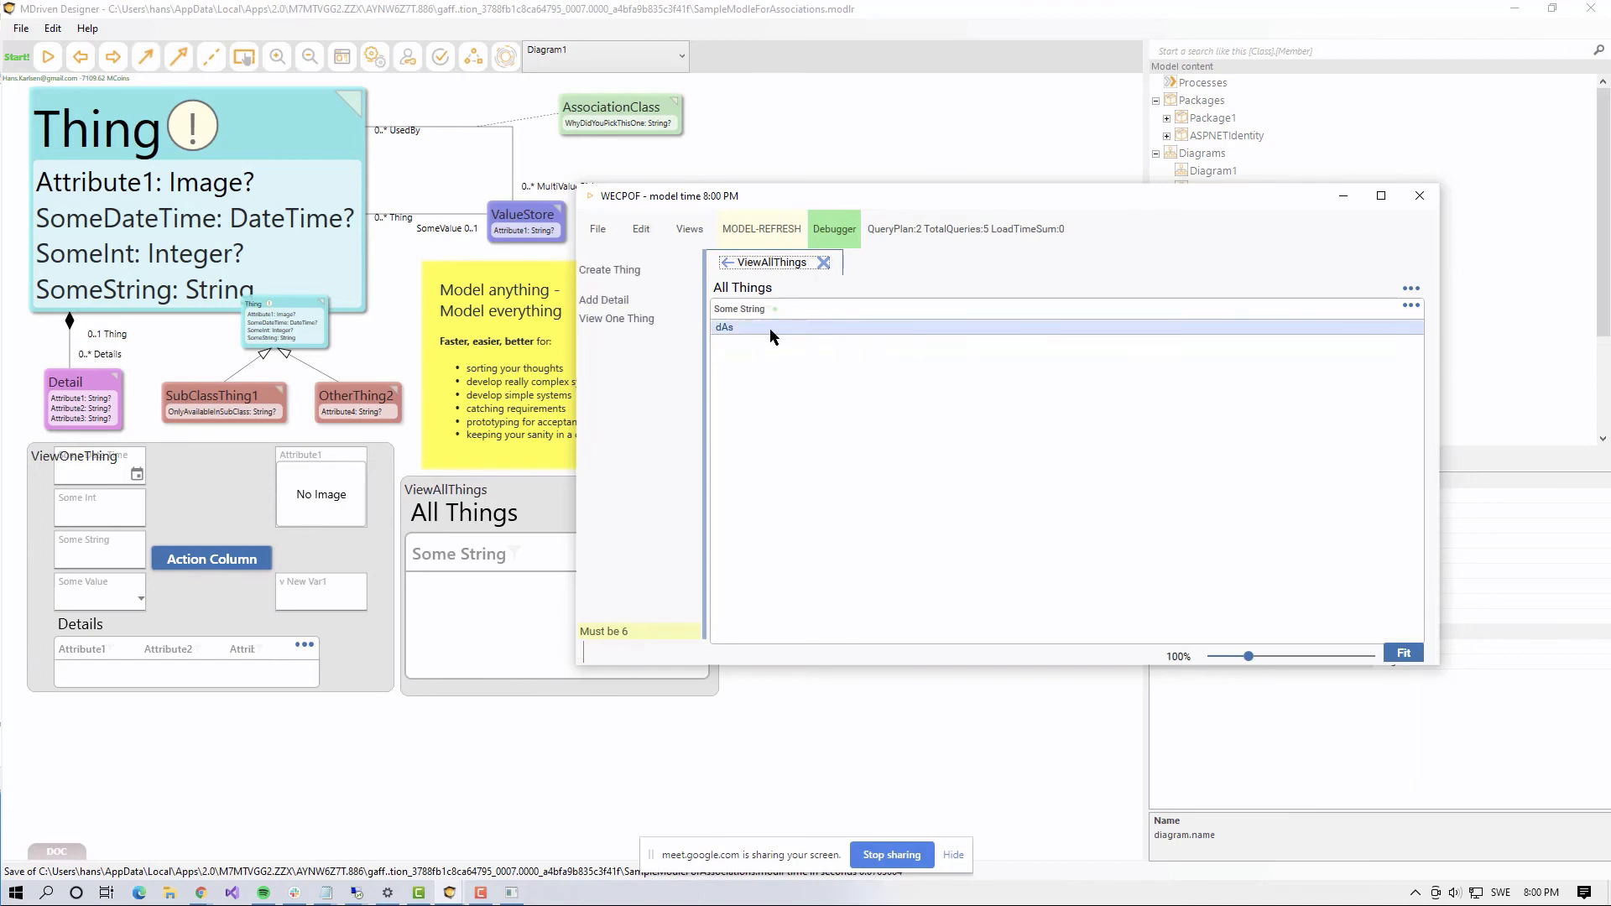
{"action": "left_click", "coordinate": [630, 321]}
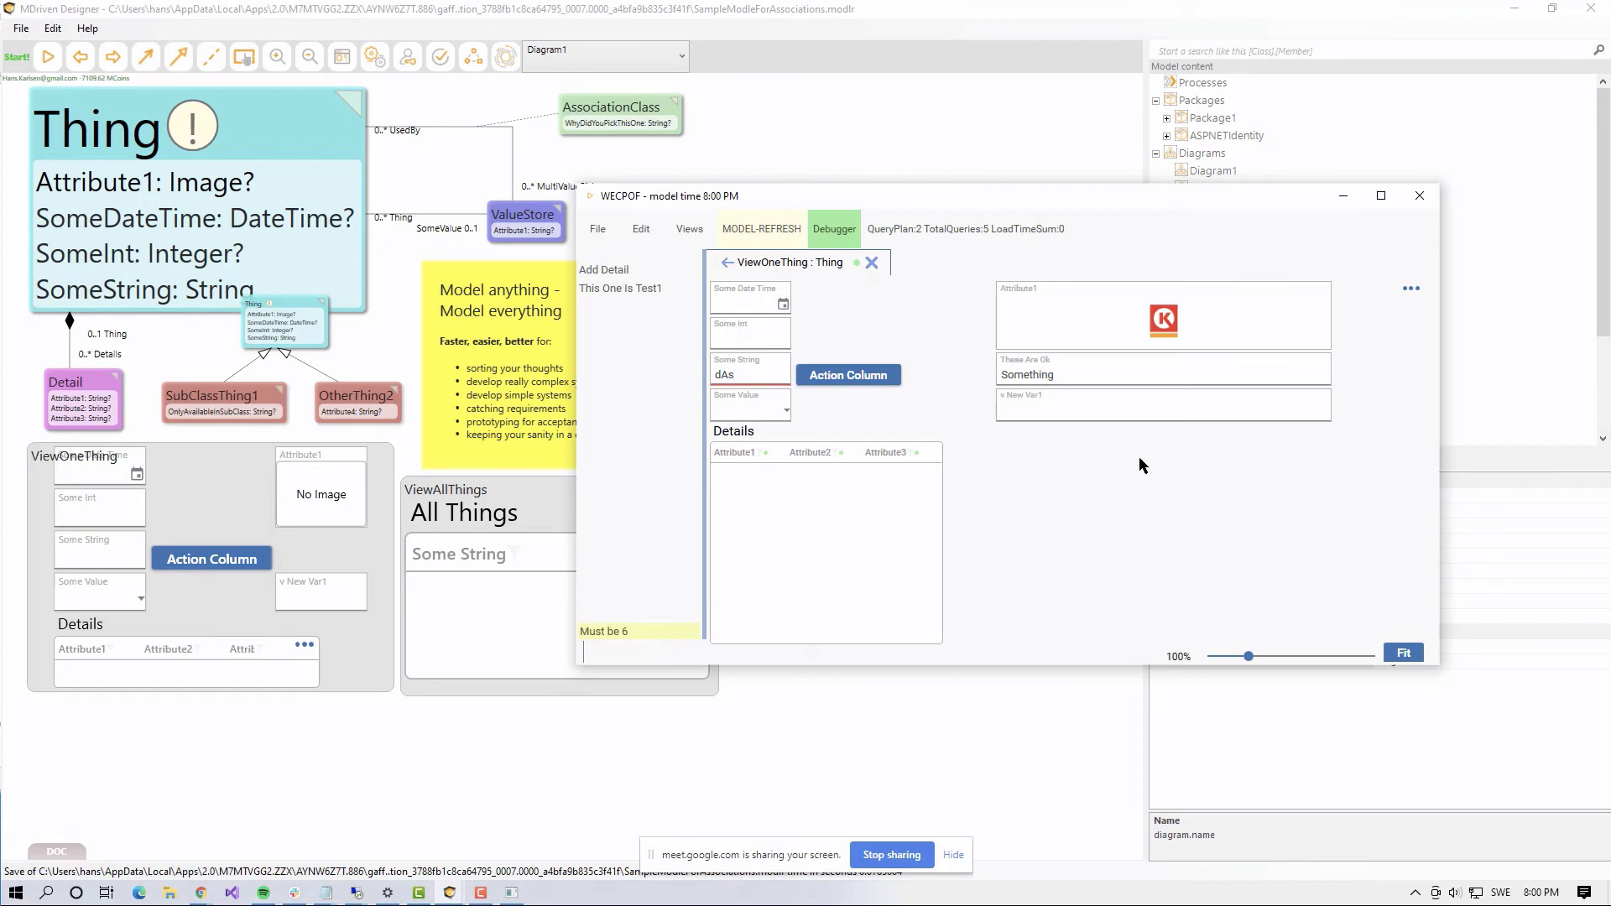
Step: Bring the OCLExecuteAndDebug window forward and add a second expression set to Action mode
{"action": "left_click_drag", "start_coordinate": [1152, 205], "coordinate": [948, 146]}
{"action": "key", "text": "alt+Tab"}
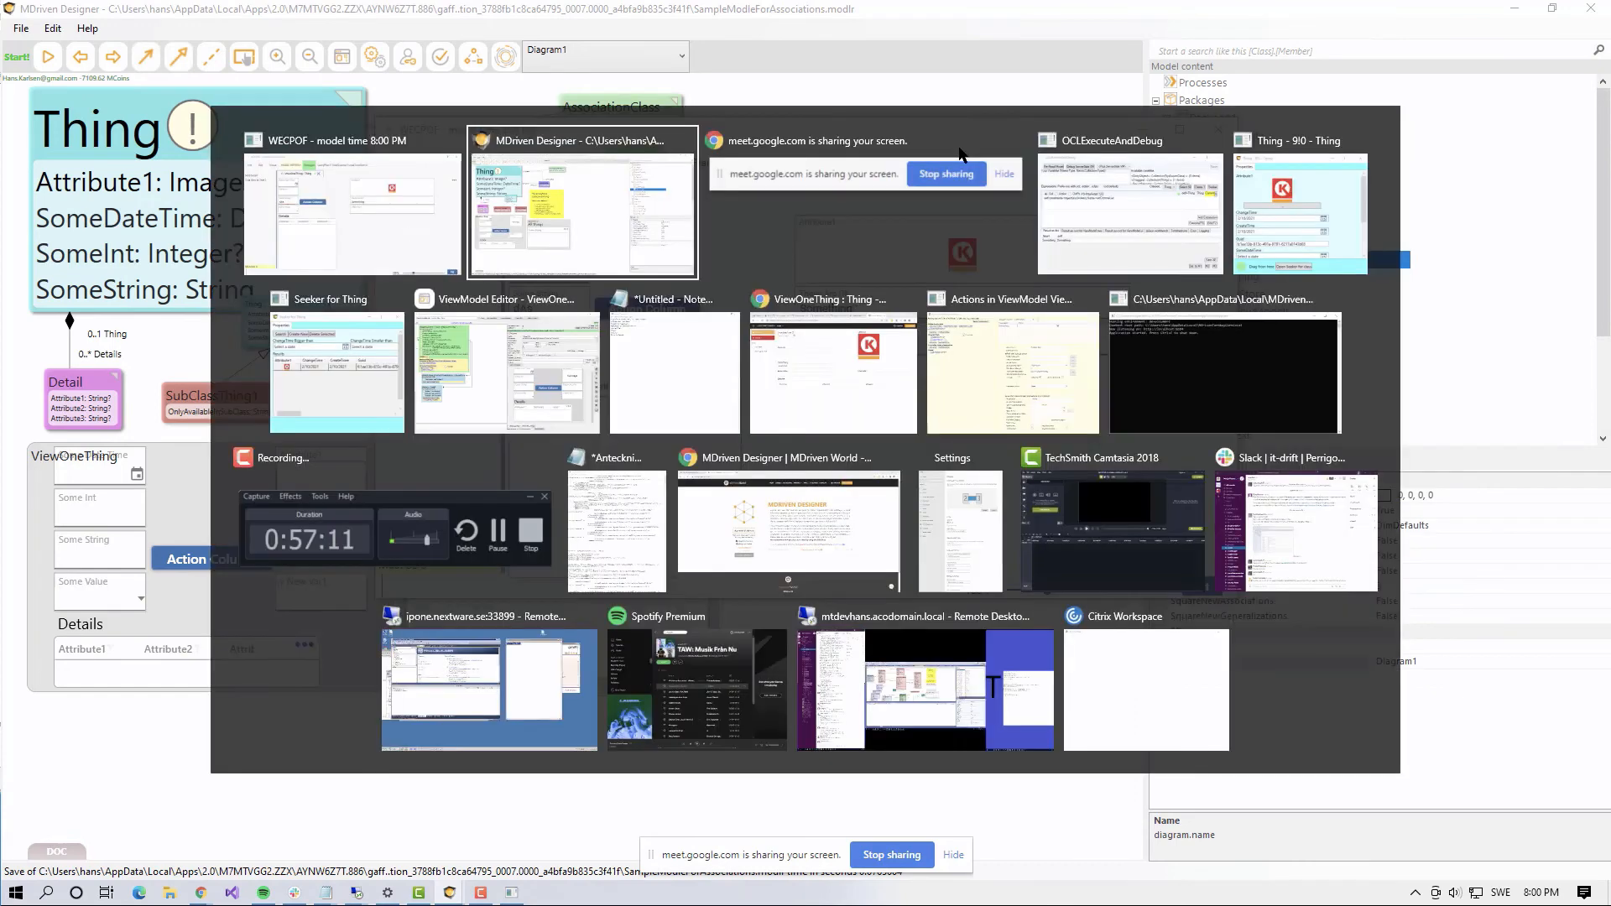
{"action": "key", "text": "Escape"}
{"action": "key", "text": "alt+Tab"}
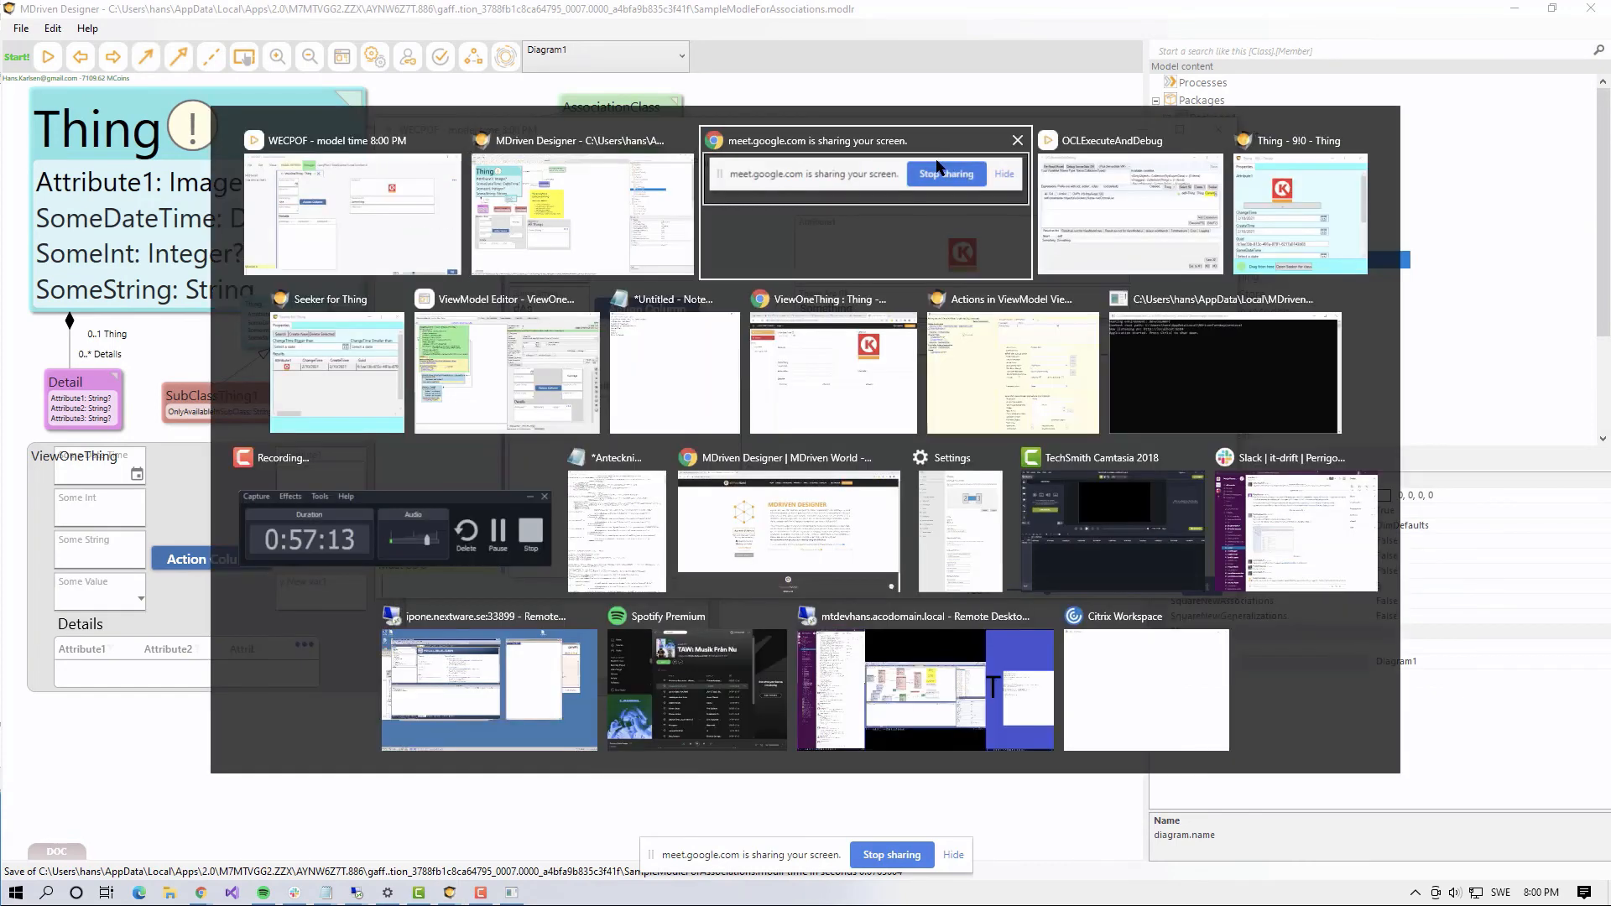
{"action": "left_click", "coordinate": [941, 163]}
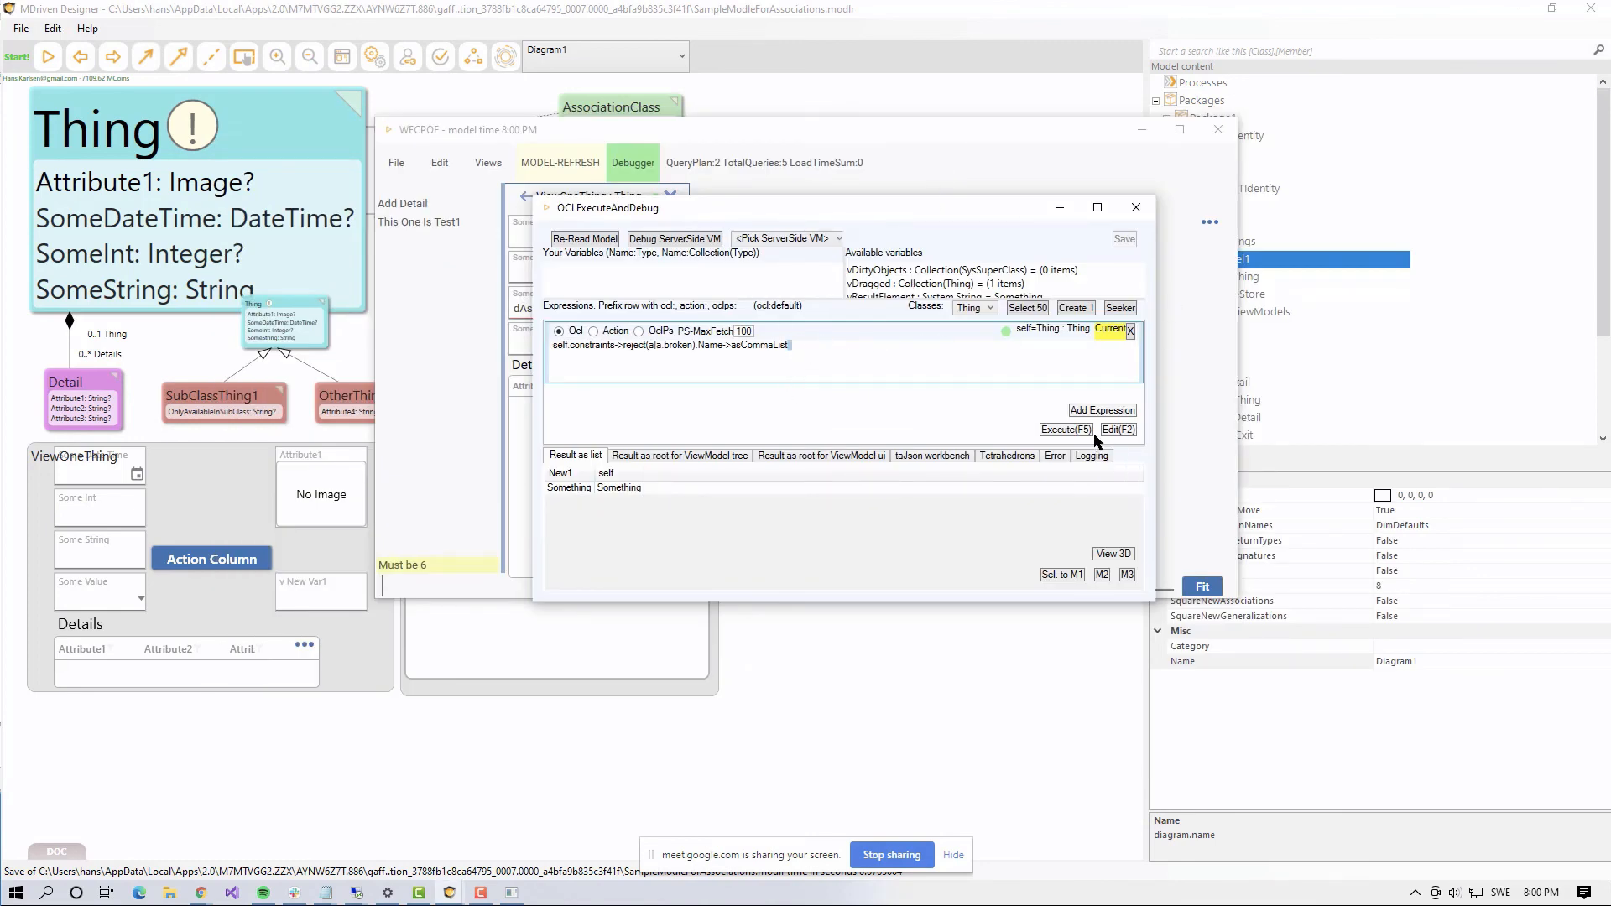
{"action": "left_click", "coordinate": [1117, 415]}
{"action": "left_click", "coordinate": [615, 377]}
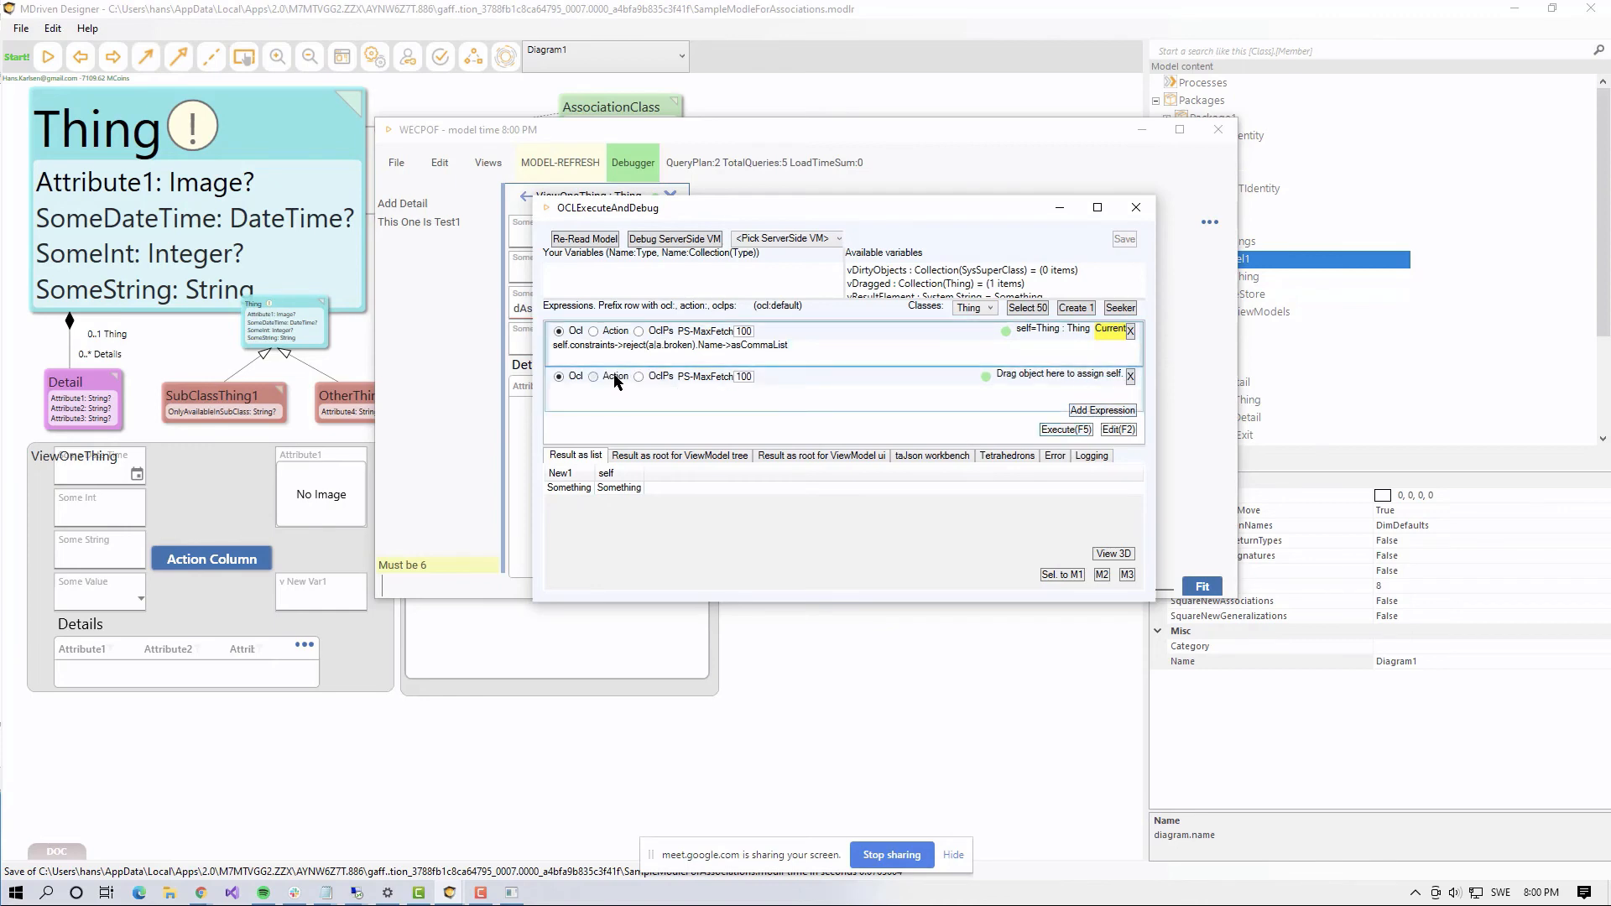
{"action": "left_click", "coordinate": [581, 394]}
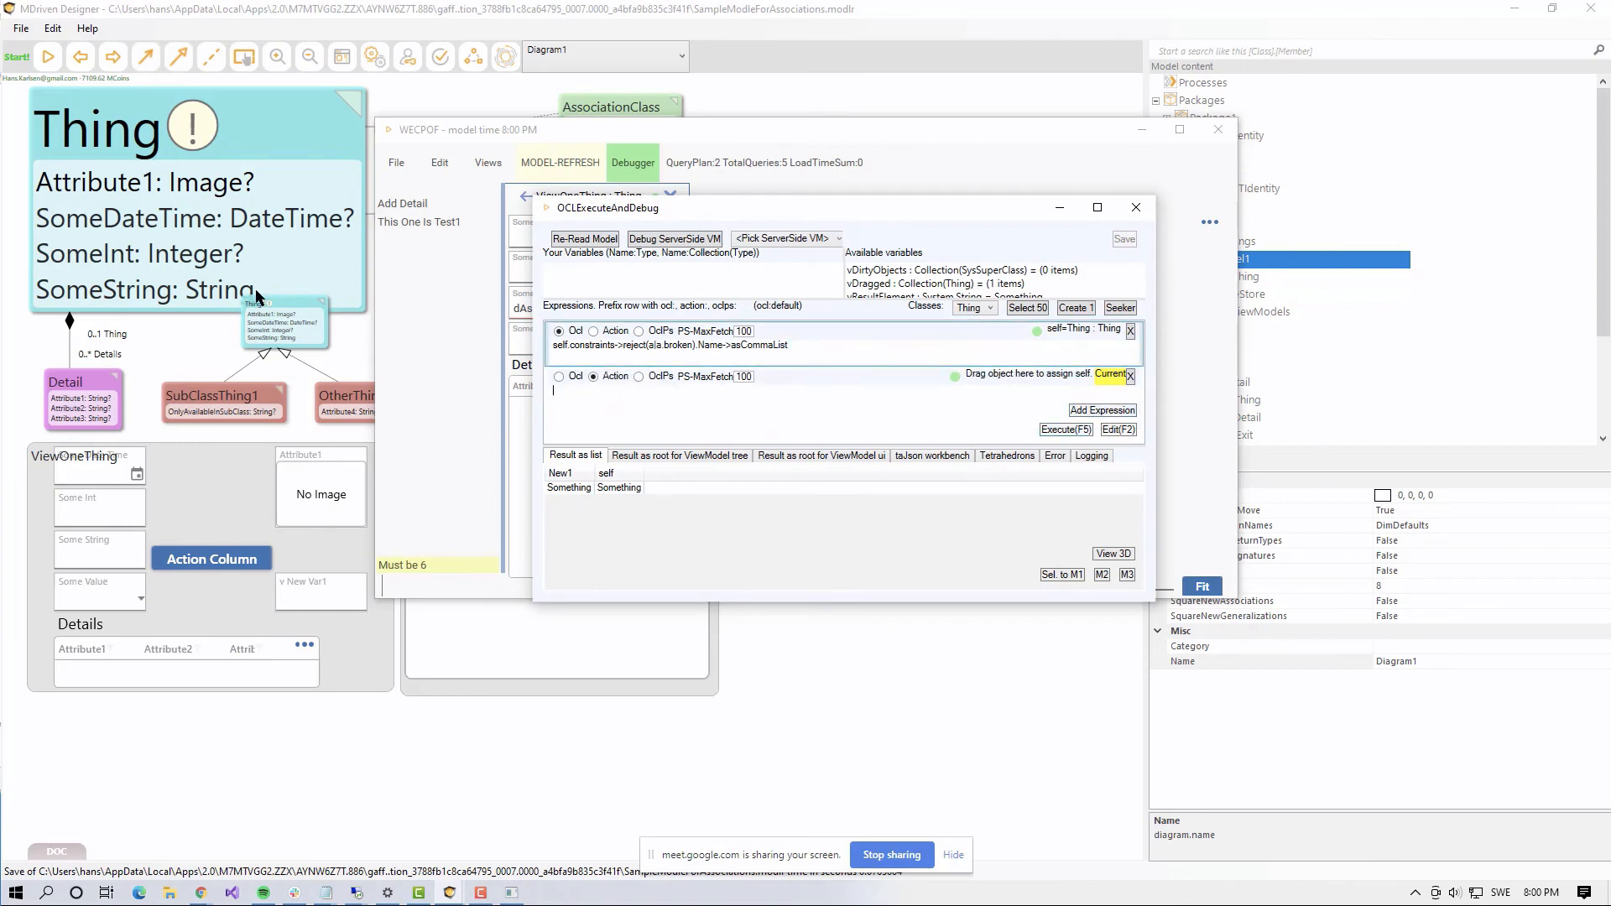
Step: Assign the open Thing object as self for the new action expression
{"action": "key", "text": "alt+Tab"}
{"action": "key", "text": "alt+Tab"}
{"action": "key", "text": "alt+Tab"}
{"action": "key", "text": "alt+Tab"}
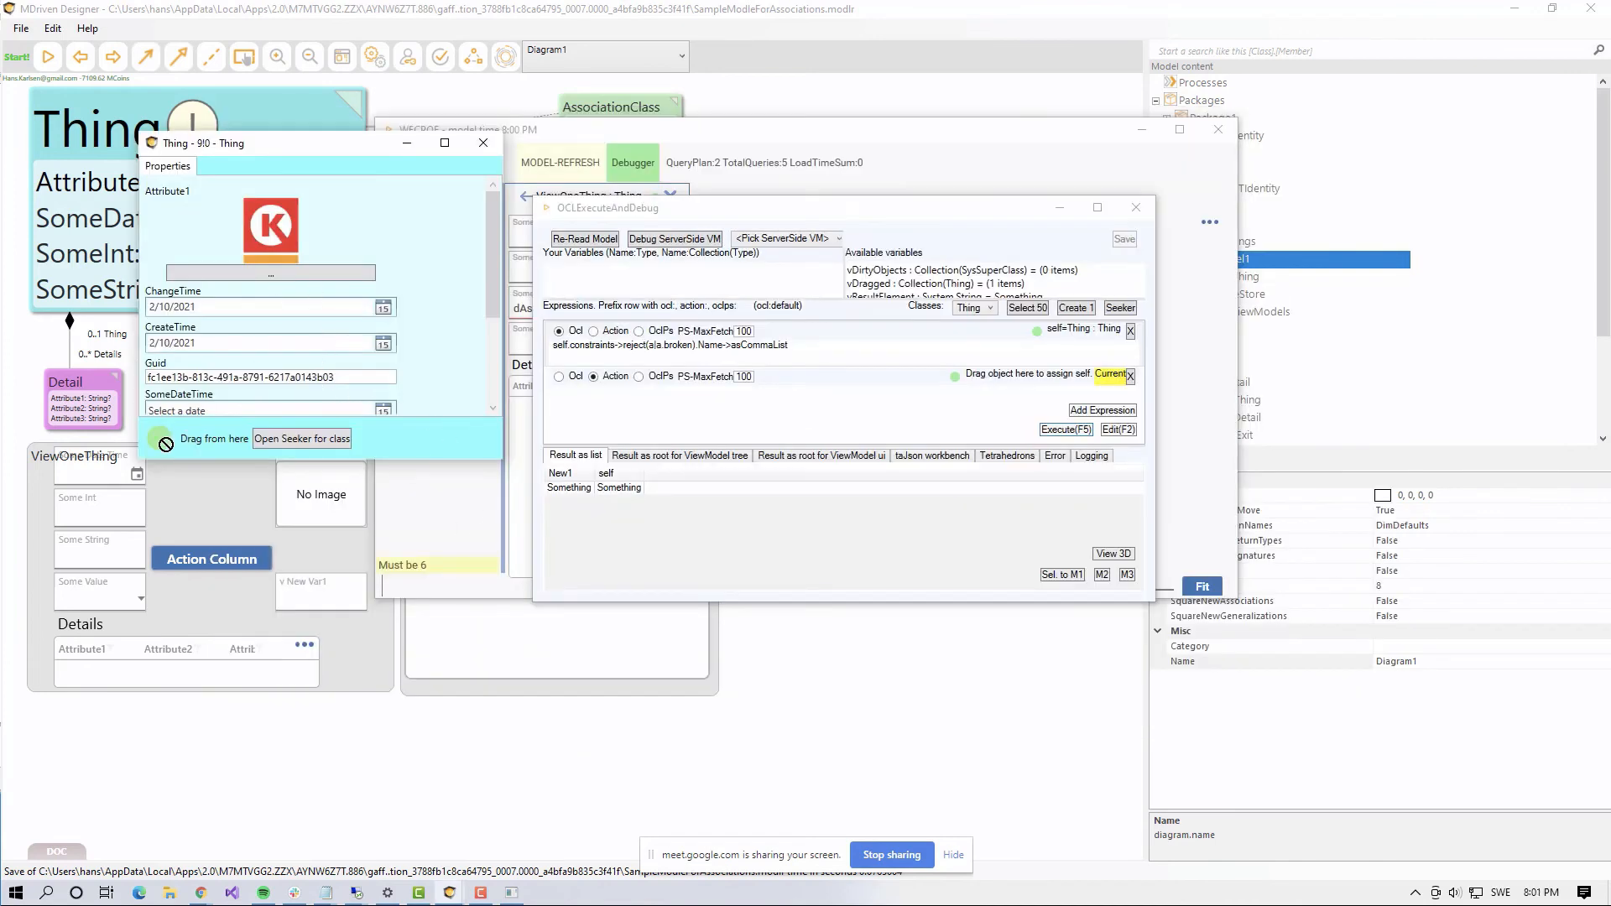
{"action": "left_click_drag", "start_coordinate": [162, 433], "coordinate": [975, 381]}
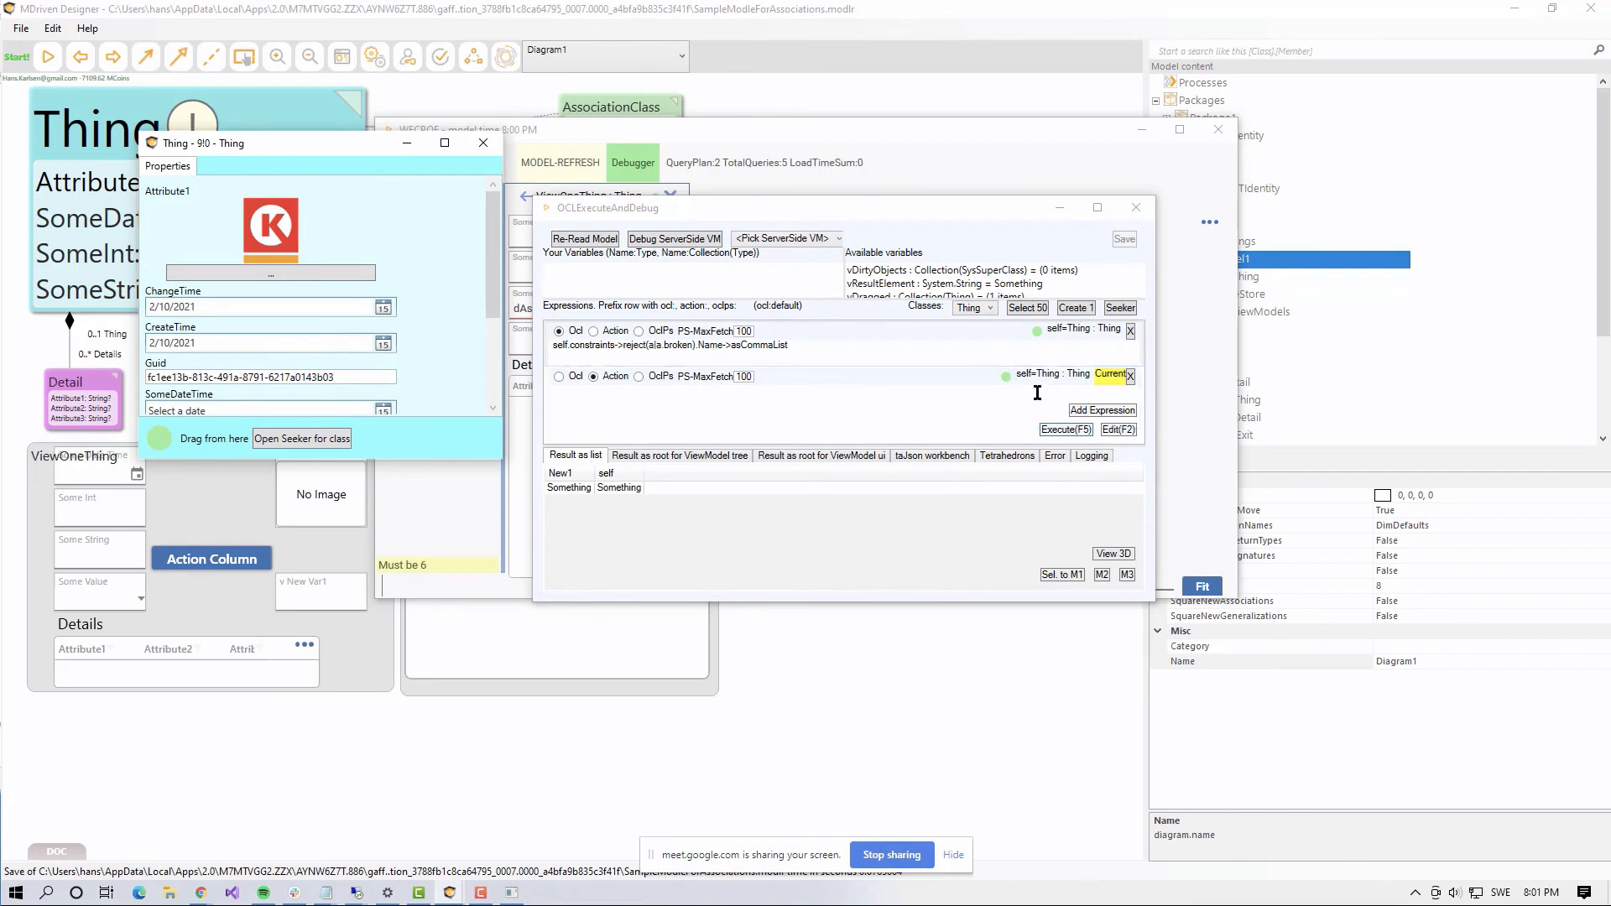
Step: Enter the action self.SomeString:='dsjjlkfldsilsdldsfjdsfljksdf' and execute it on the Thing
{"action": "left_click", "coordinate": [613, 411]}
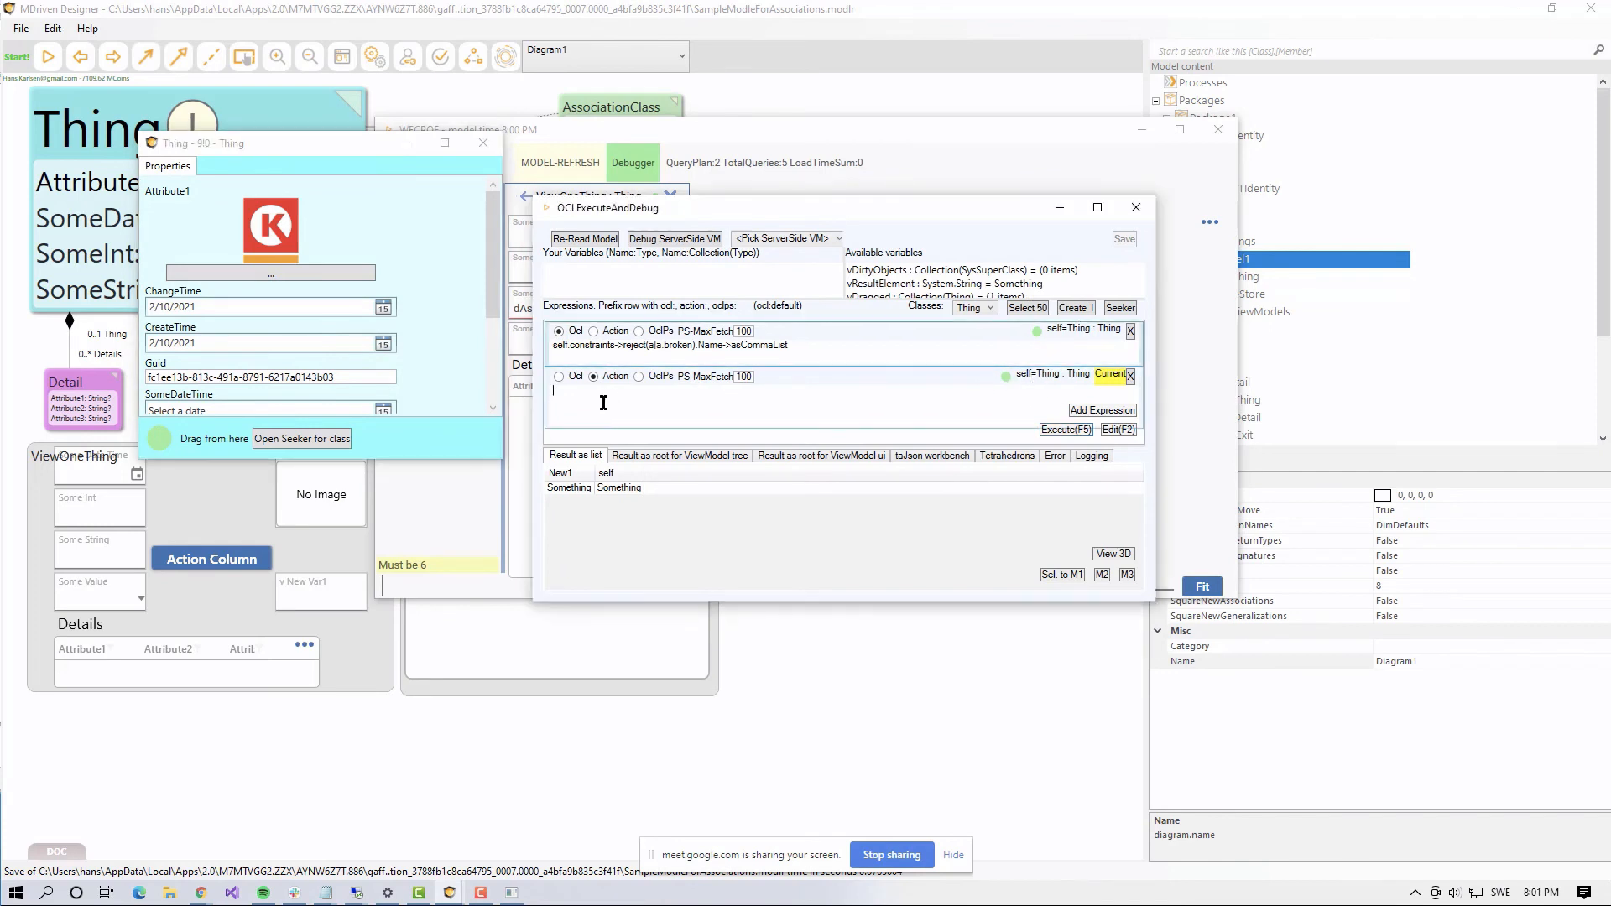
{"action": "type", "text": "self.SomeString:='ds"}
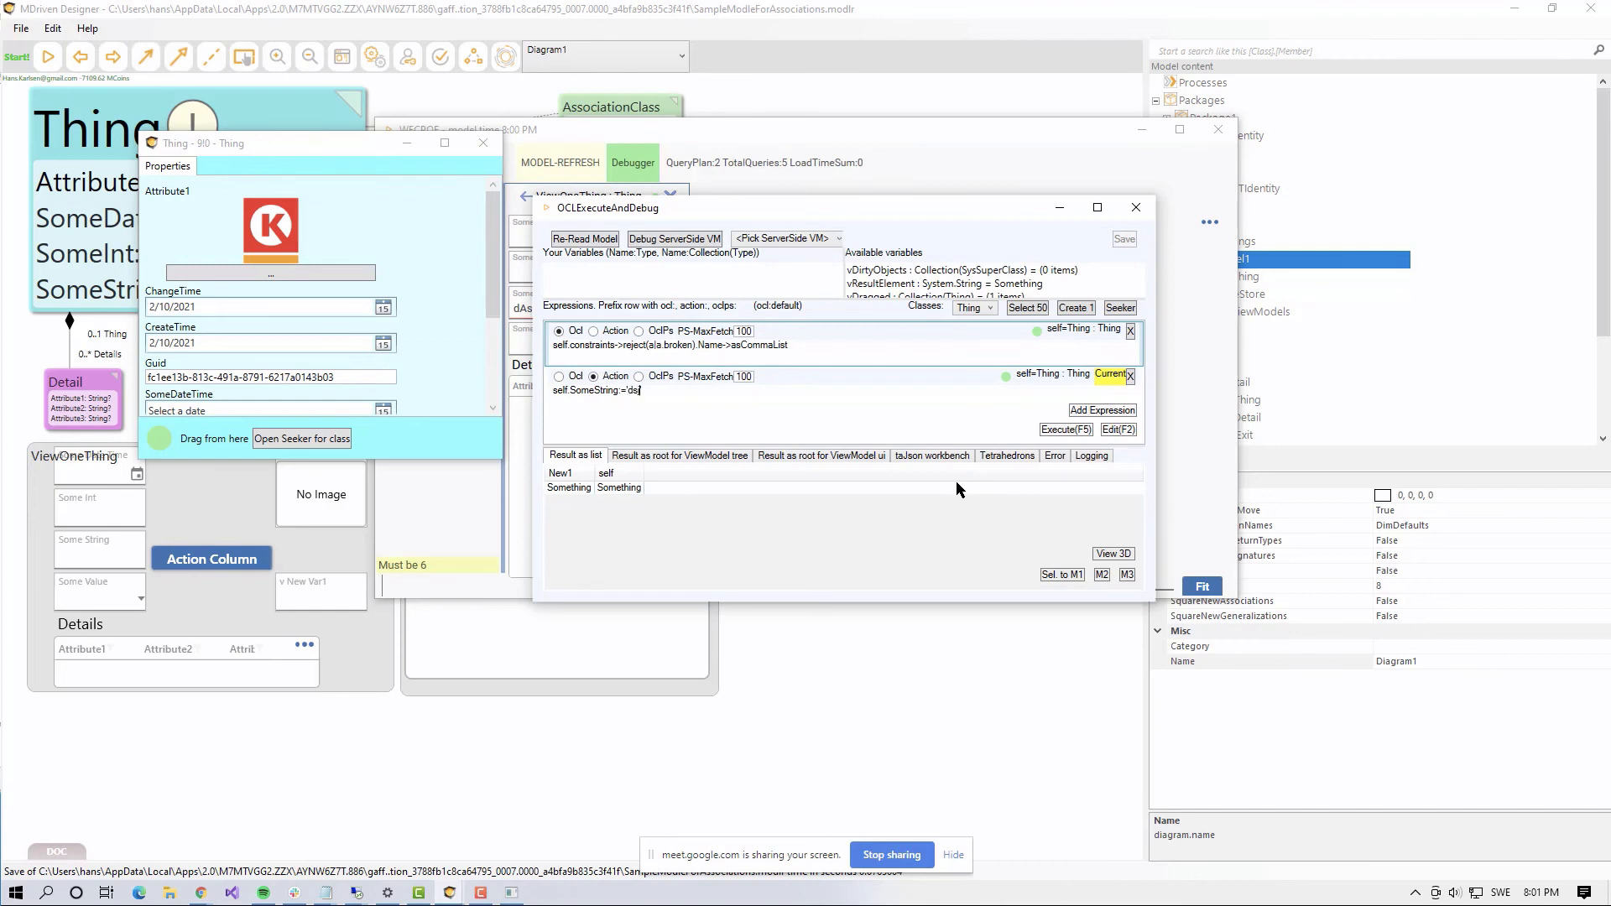
{"action": "type", "text": "jjlkfldsilsdldsfjdsfljksdf'"}
{"action": "left_click", "coordinate": [1071, 430]}
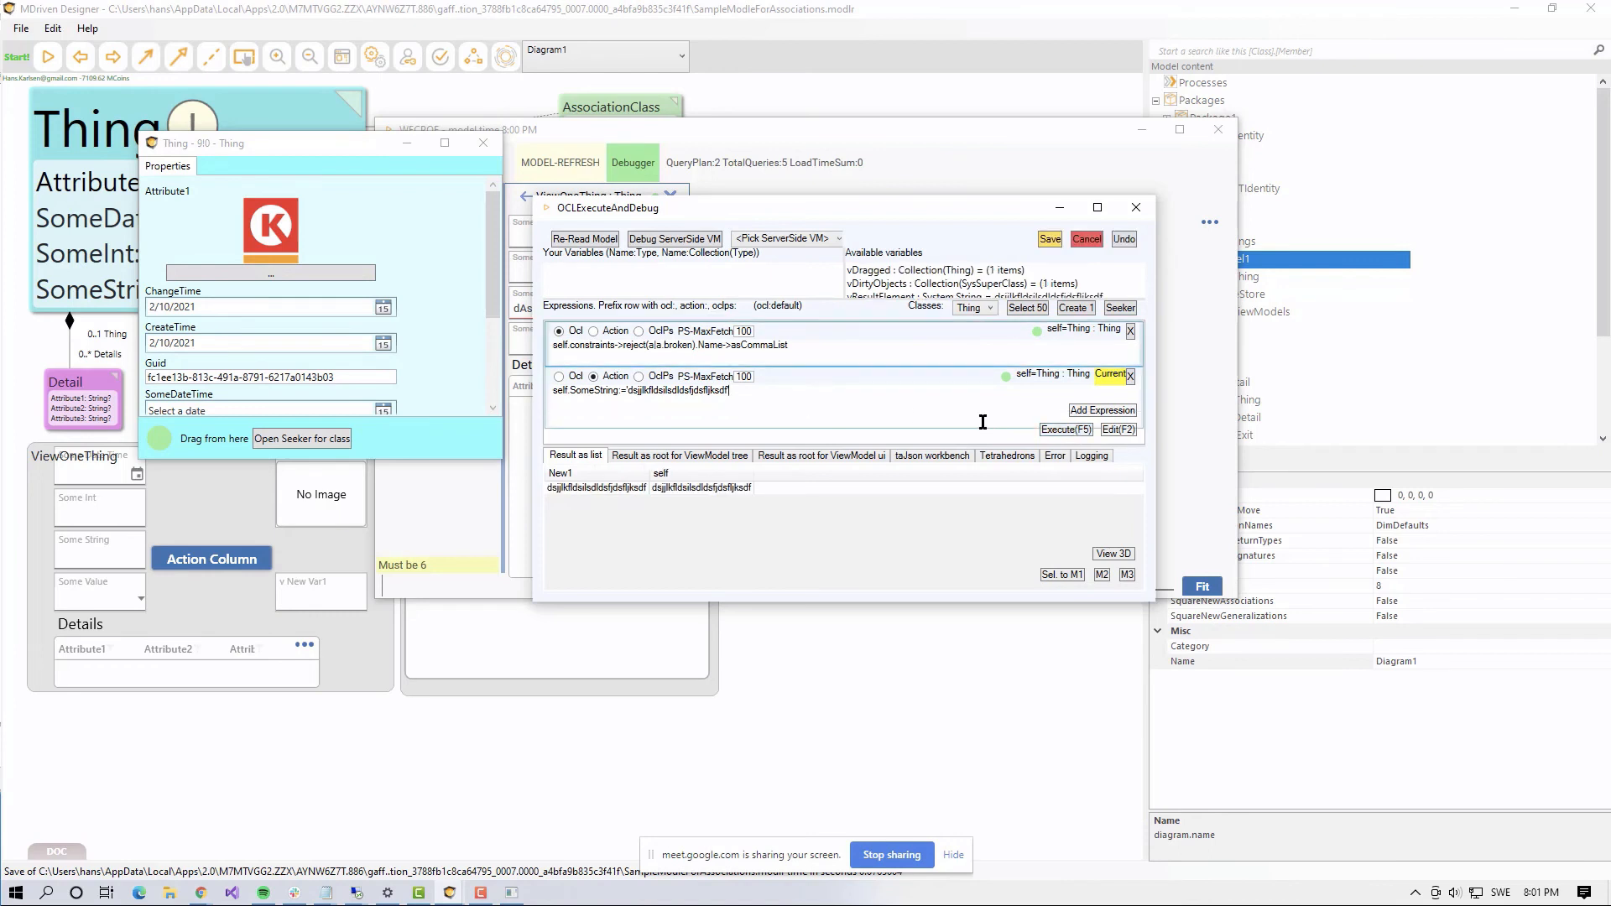
Step: Re-execute the expression that lists the names of the unbroken constraints
{"action": "left_click", "coordinate": [608, 517]}
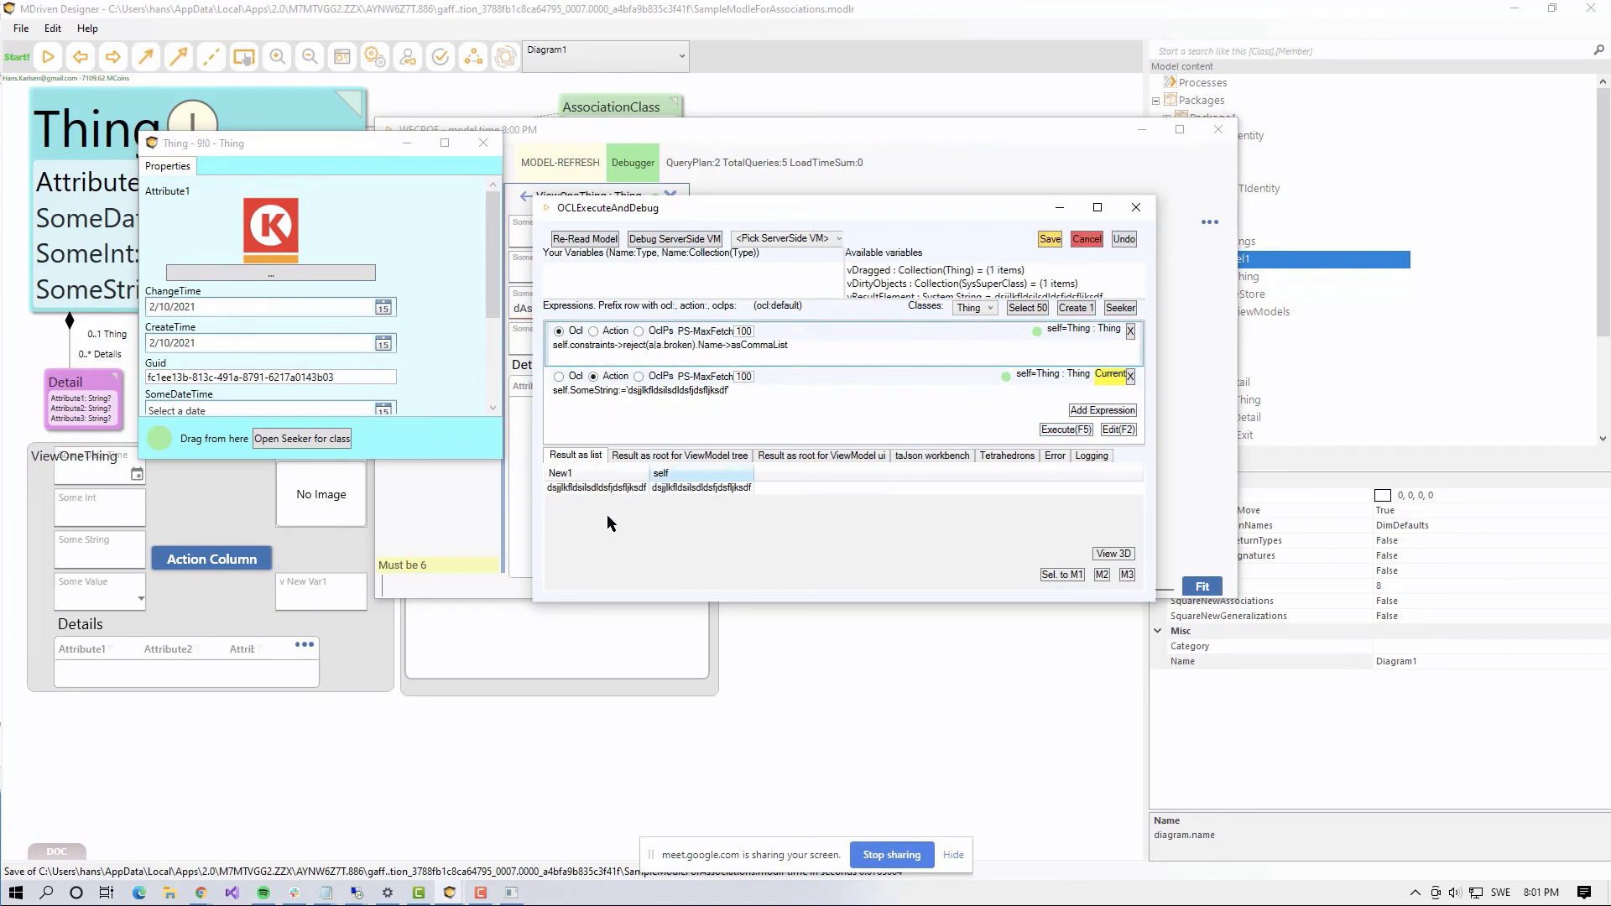
{"action": "left_click", "coordinate": [810, 357]}
{"action": "left_click", "coordinate": [1077, 432]}
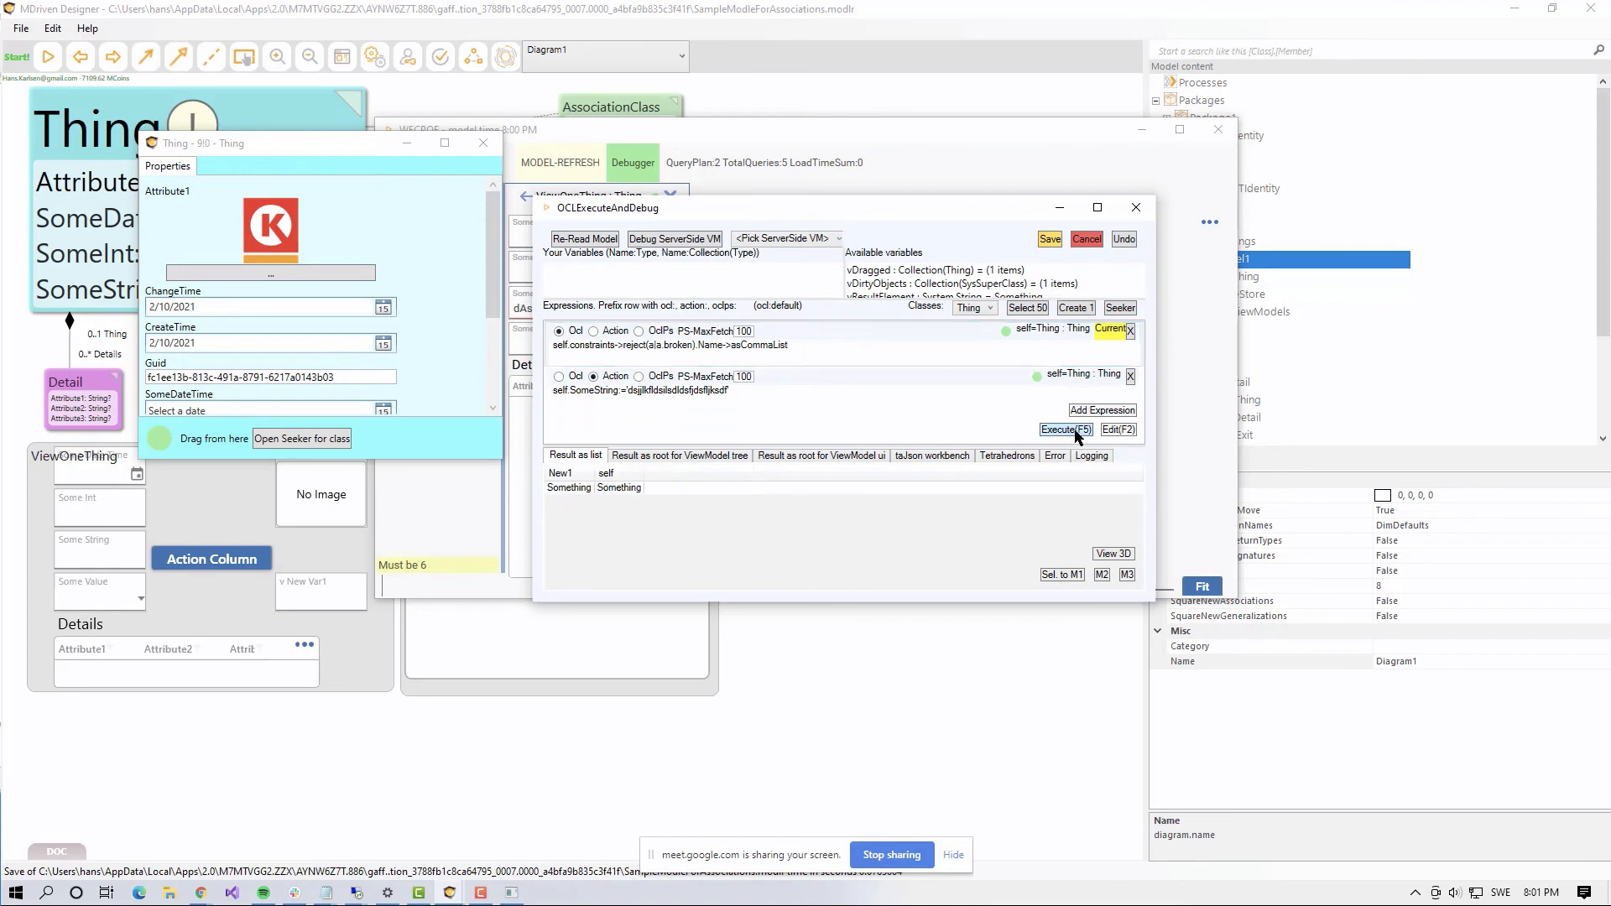
Step: Shorten the action's string value to 'df', execute it, and evaluate the unbroken-constraints expression again
{"action": "left_click", "coordinate": [762, 393]}
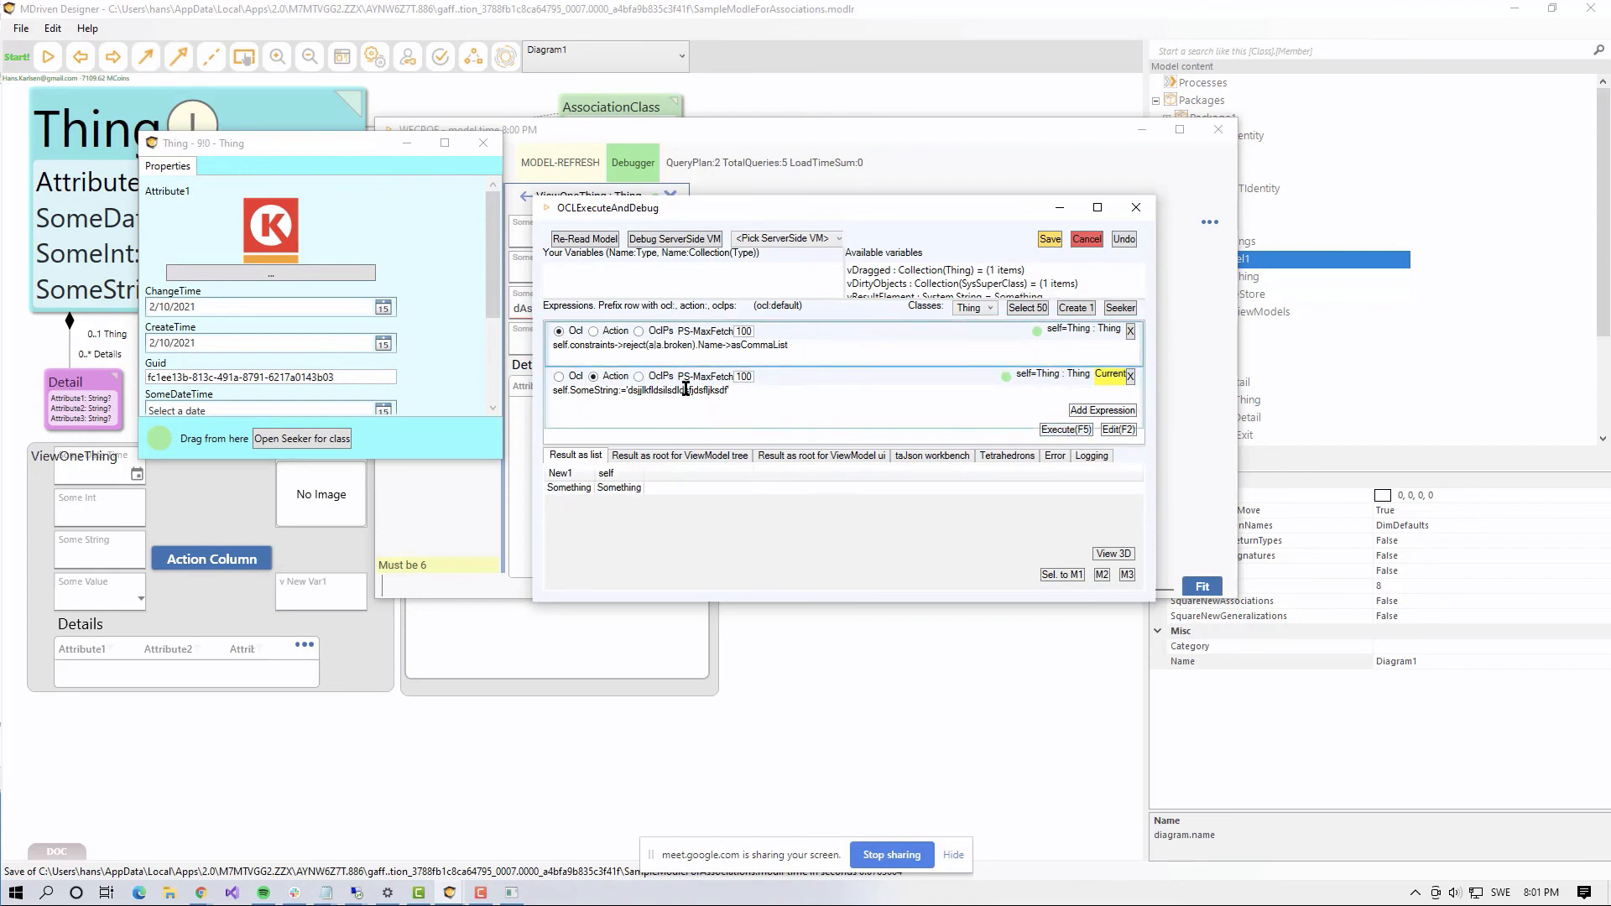
{"action": "key", "text": "BackSpace"}
{"action": "key", "text": "BackSpace"}
{"action": "key", "text": "BackSpace"}
{"action": "key", "text": "BackSpace"}
{"action": "key", "text": "BackSpace"}
{"action": "key", "text": "BackSpace"}
{"action": "key", "text": "BackSpace"}
{"action": "key", "text": "BackSpace"}
{"action": "key", "text": "BackSpace"}
{"action": "key", "text": "BackSpace"}
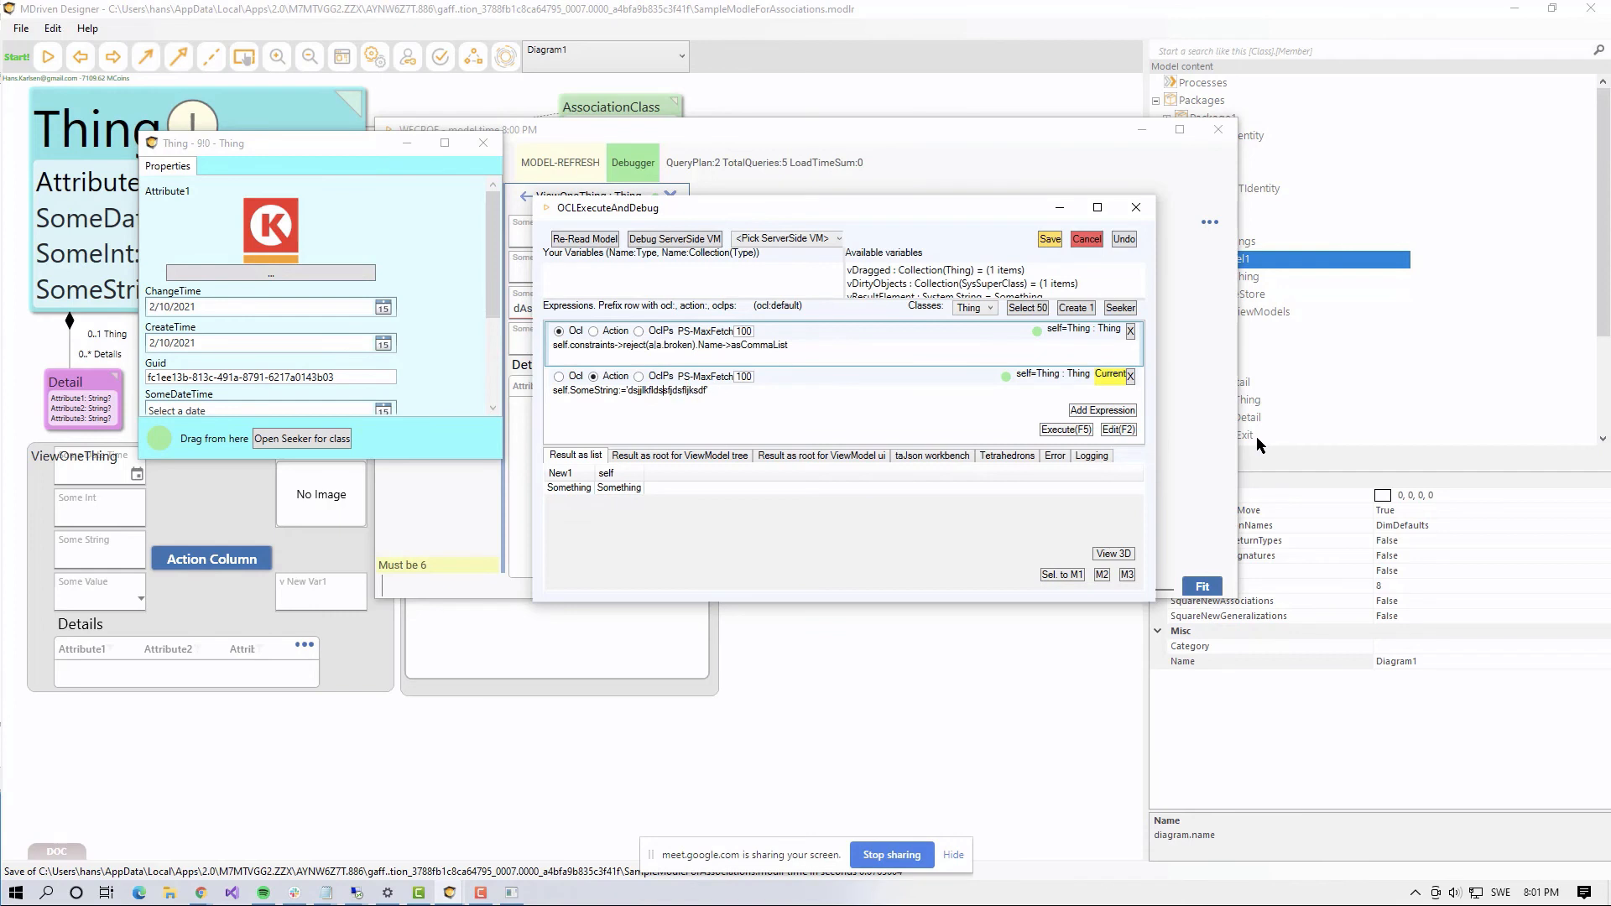
{"action": "key", "text": "BackSpace"}
{"action": "key", "text": "BackSpace"}
{"action": "key", "text": "BackSpace"}
{"action": "key", "text": "BackSpace"}
{"action": "key", "text": "BackSpace"}
{"action": "key", "text": "BackSpace"}
{"action": "key", "text": "BackSpace"}
{"action": "key", "text": "BackSpace"}
{"action": "key", "text": "BackSpace"}
{"action": "key", "text": "BackSpace"}
{"action": "key", "text": "BackSpace"}
{"action": "key", "text": "BackSpace"}
{"action": "key", "text": "BackSpace"}
{"action": "key", "text": "BackSpace"}
{"action": "key", "text": "BackSpace"}
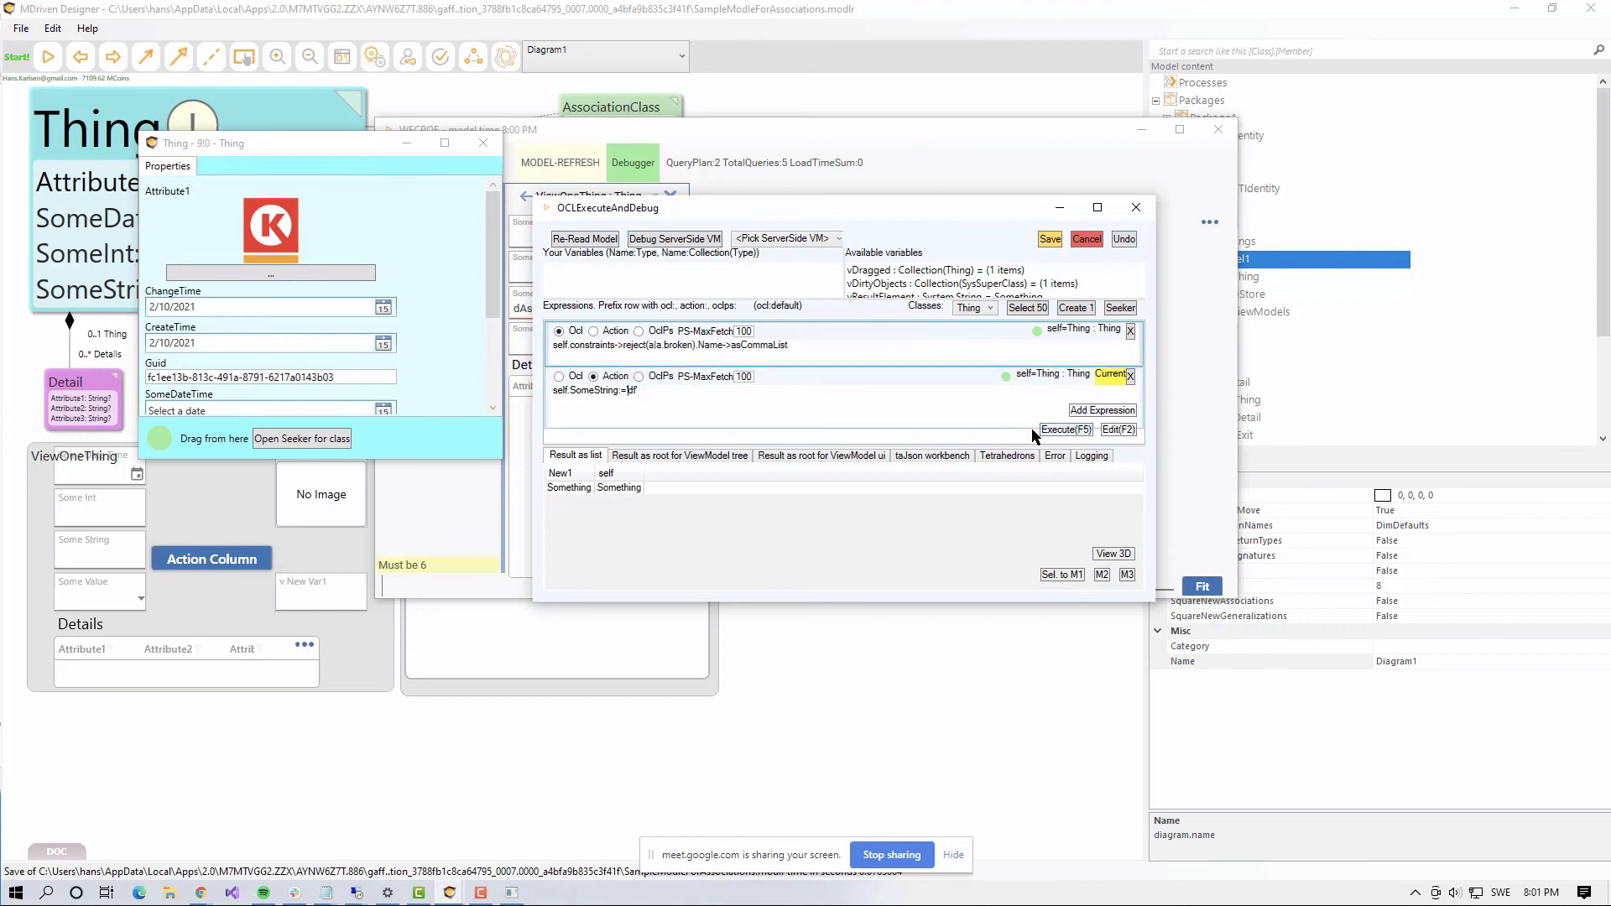
{"action": "left_click", "coordinate": [1064, 430]}
{"action": "left_click", "coordinate": [834, 346]}
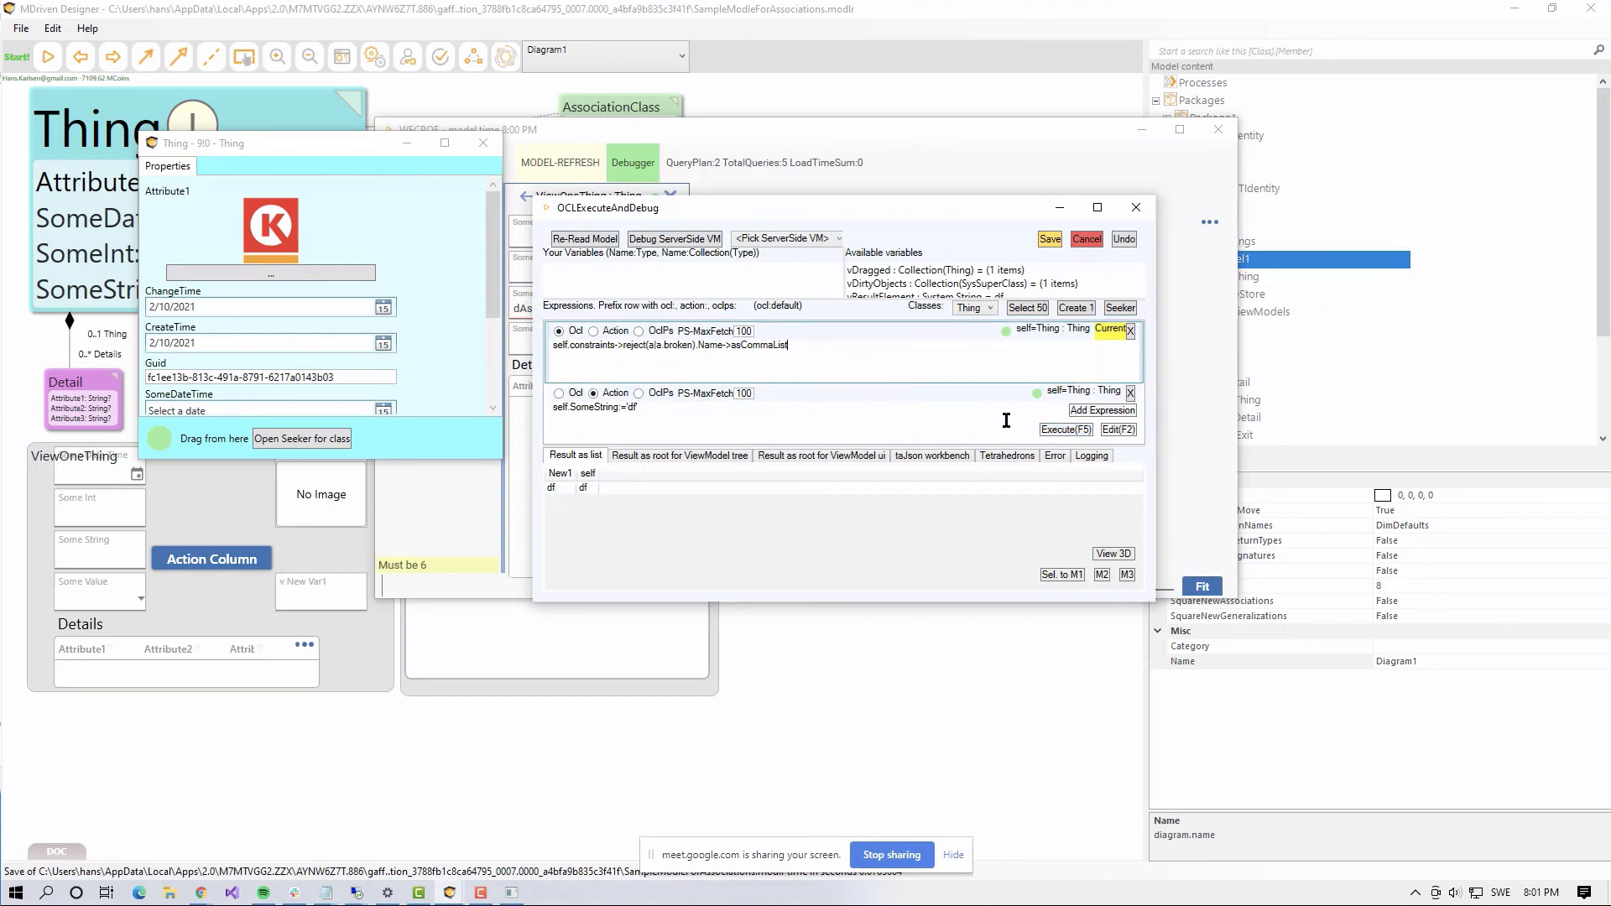
{"action": "left_click", "coordinate": [1066, 431]}
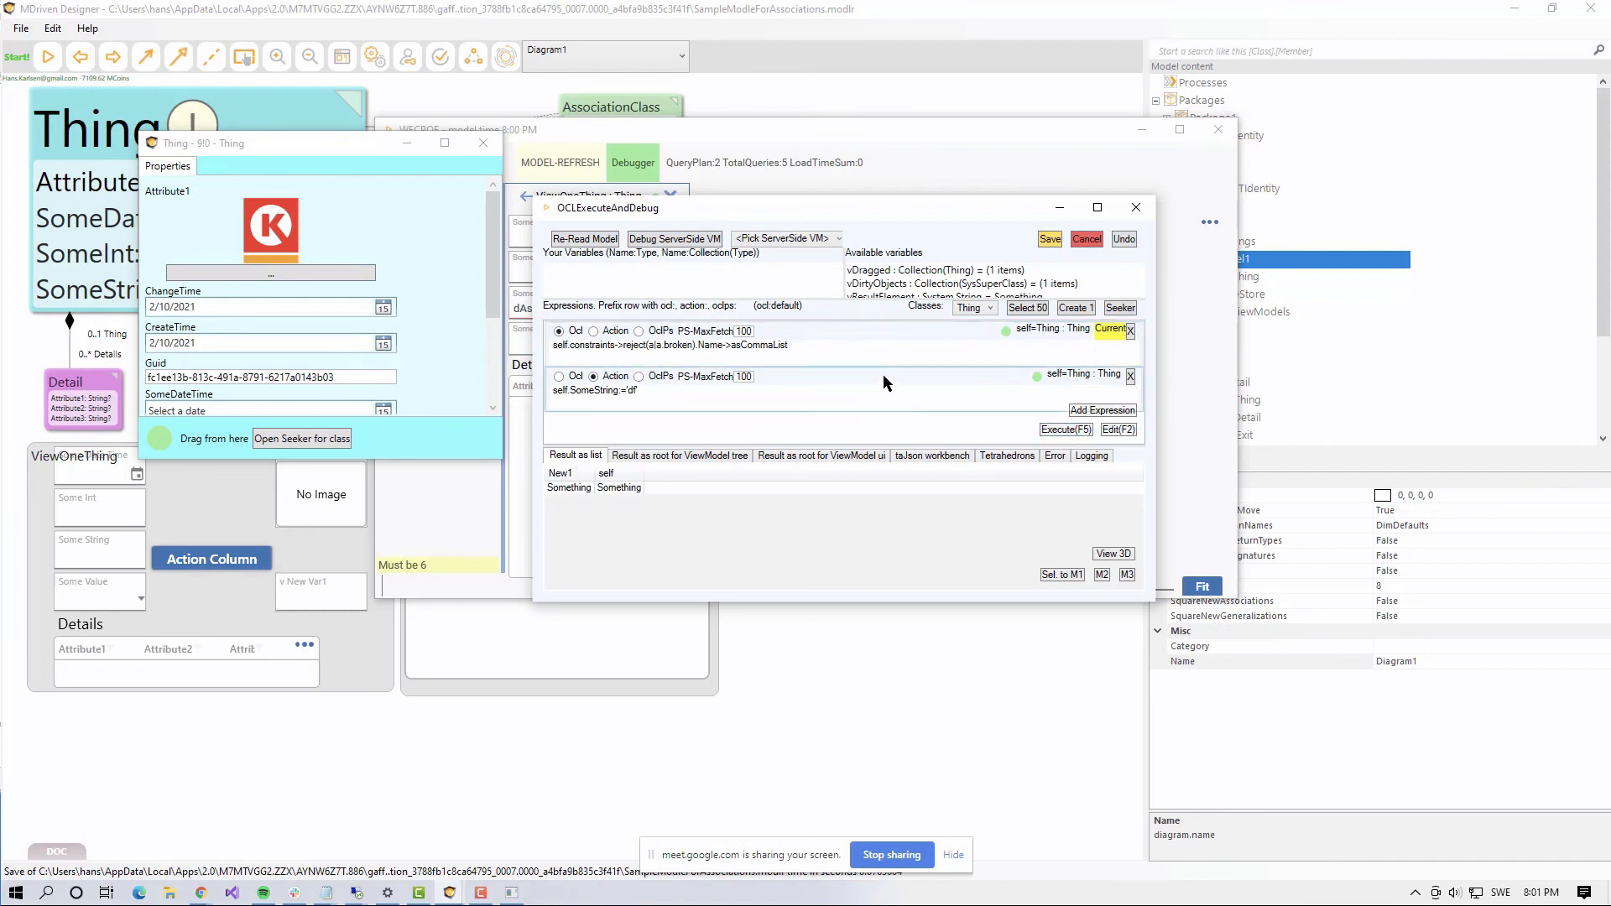
Step: Reduce the first expression to self.constraints and execute it
{"action": "left_click", "coordinate": [873, 350]}
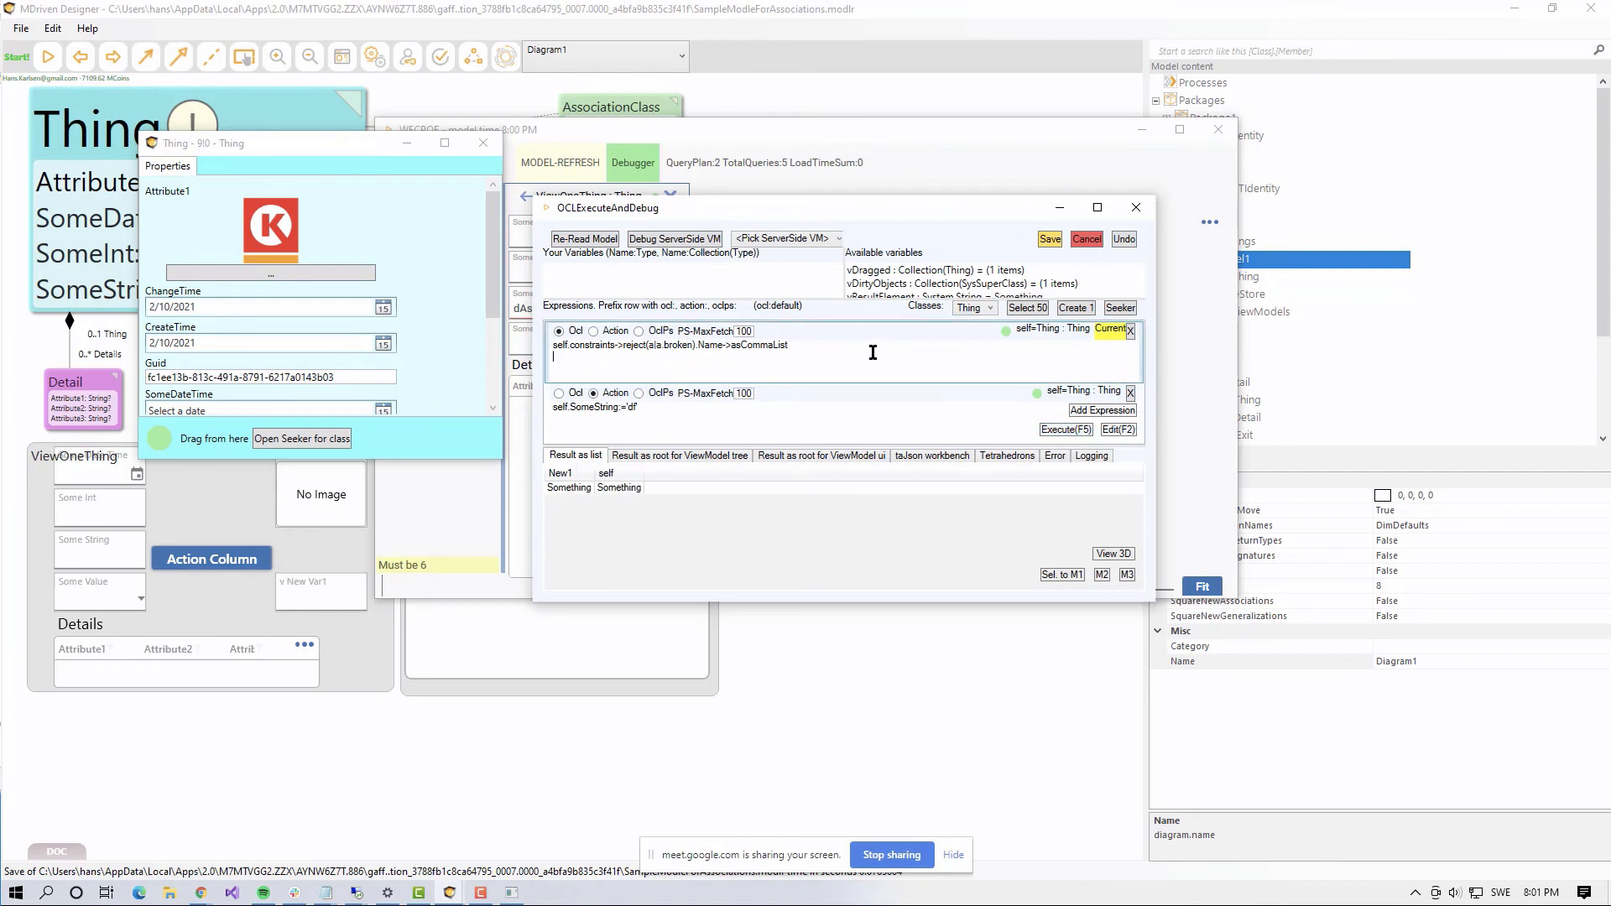
{"action": "left_click", "coordinate": [669, 345]}
{"action": "key", "text": "shift+End"}
{"action": "key", "text": "Delete"}
{"action": "left_click", "coordinate": [1043, 432]}
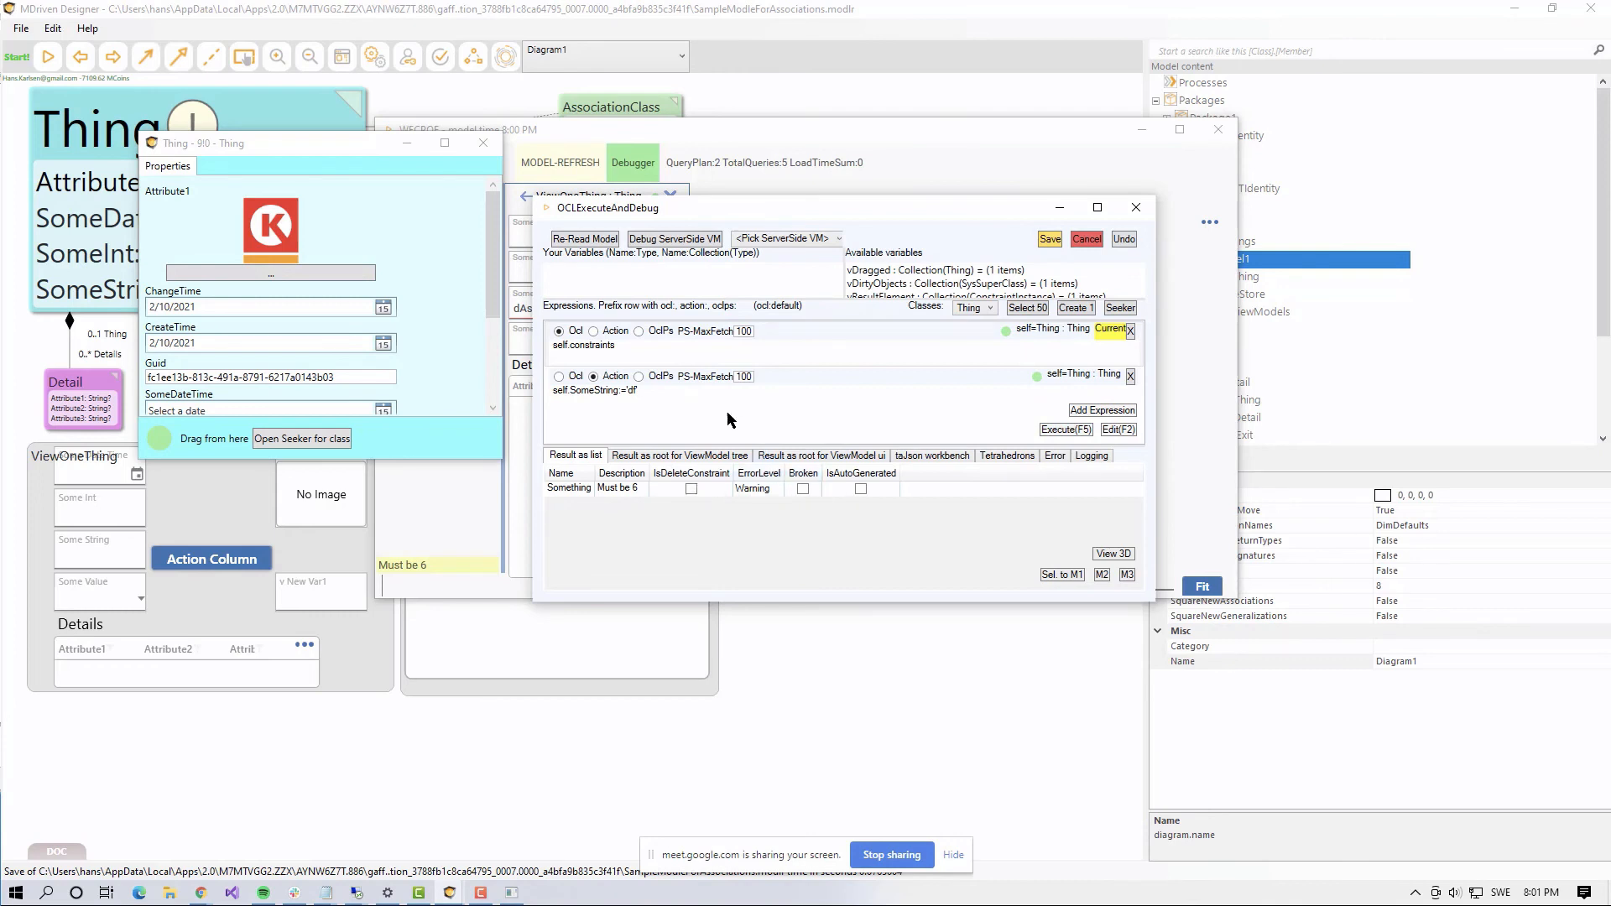
Step: Execute the 'df' action on the Thing again and re-evaluate self.constraints
{"action": "left_click", "coordinate": [694, 405]}
{"action": "left_click", "coordinate": [1080, 429]}
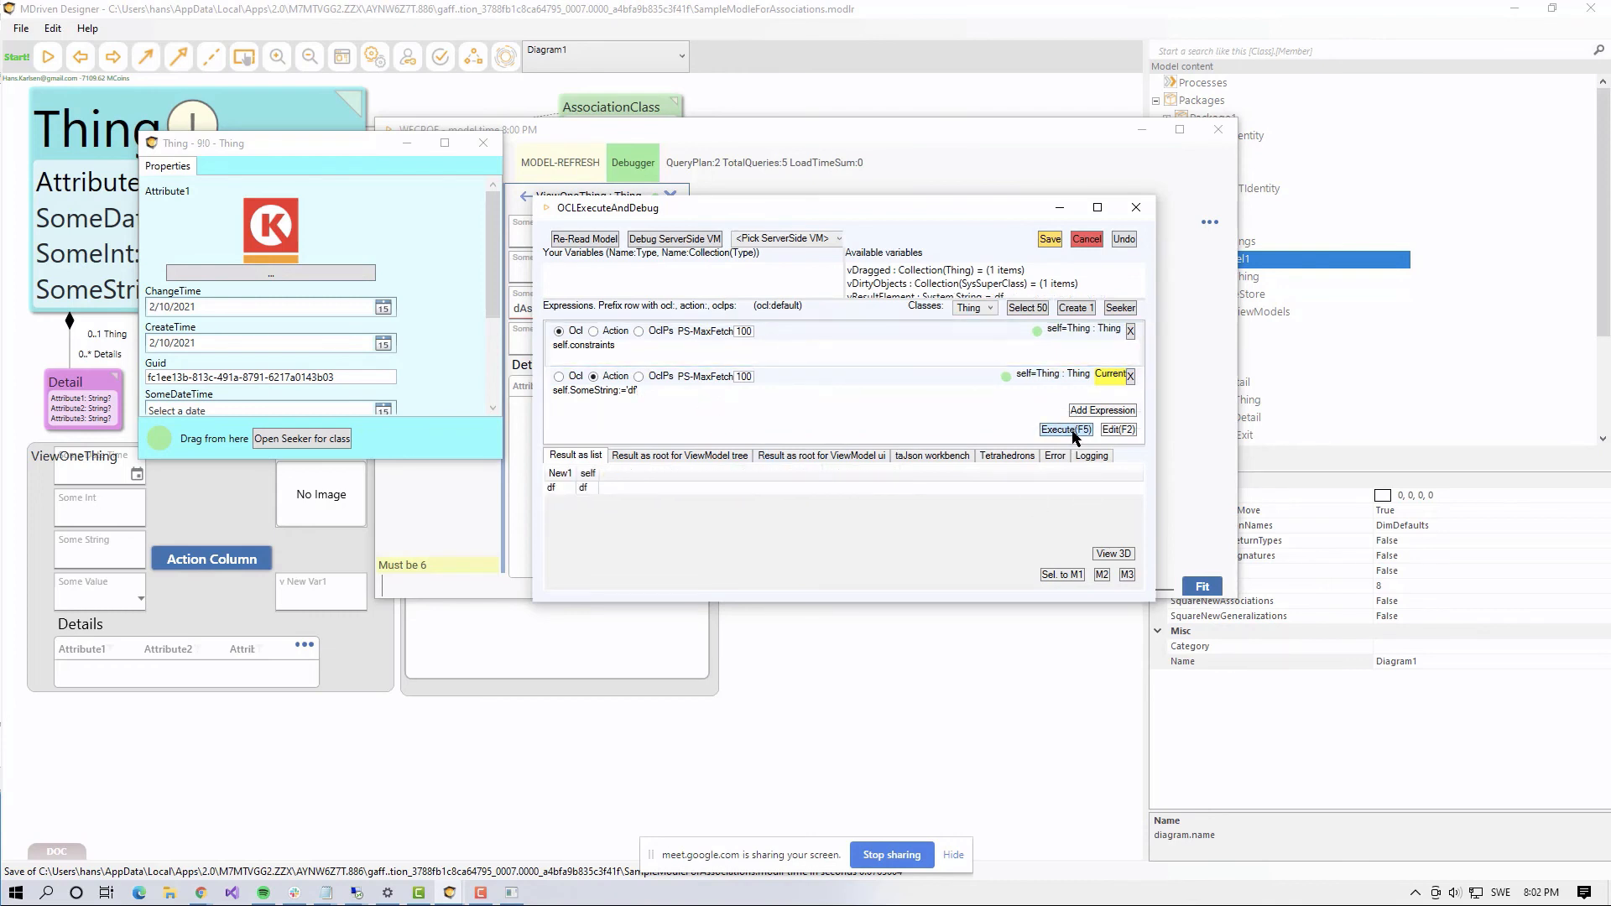
{"action": "left_click", "coordinate": [958, 345]}
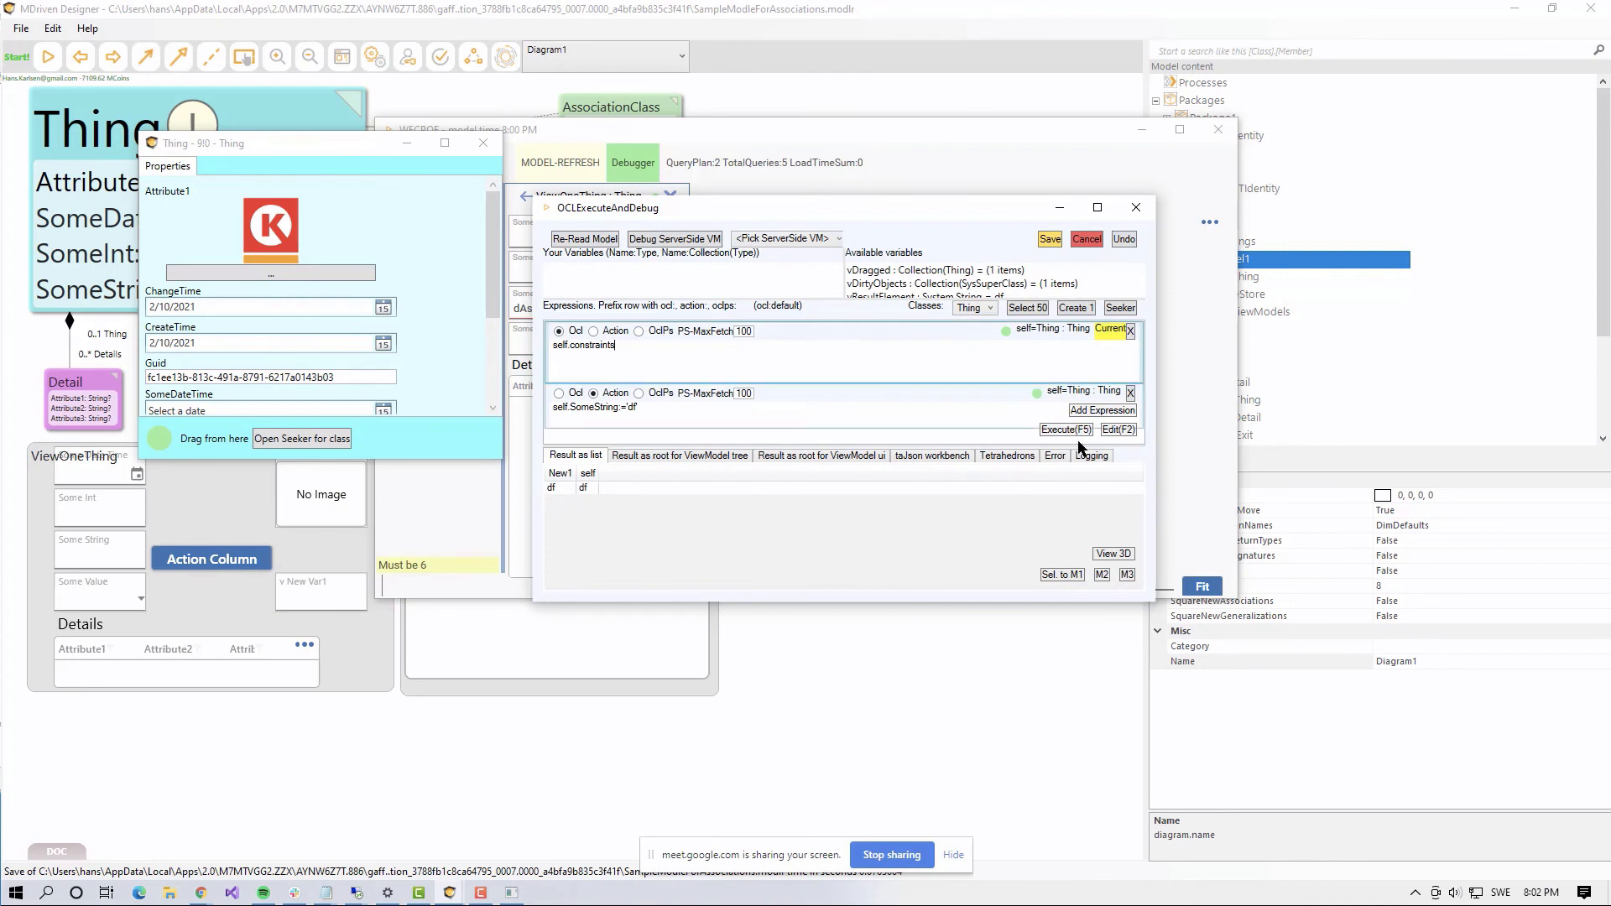
{"action": "left_click", "coordinate": [1066, 430]}
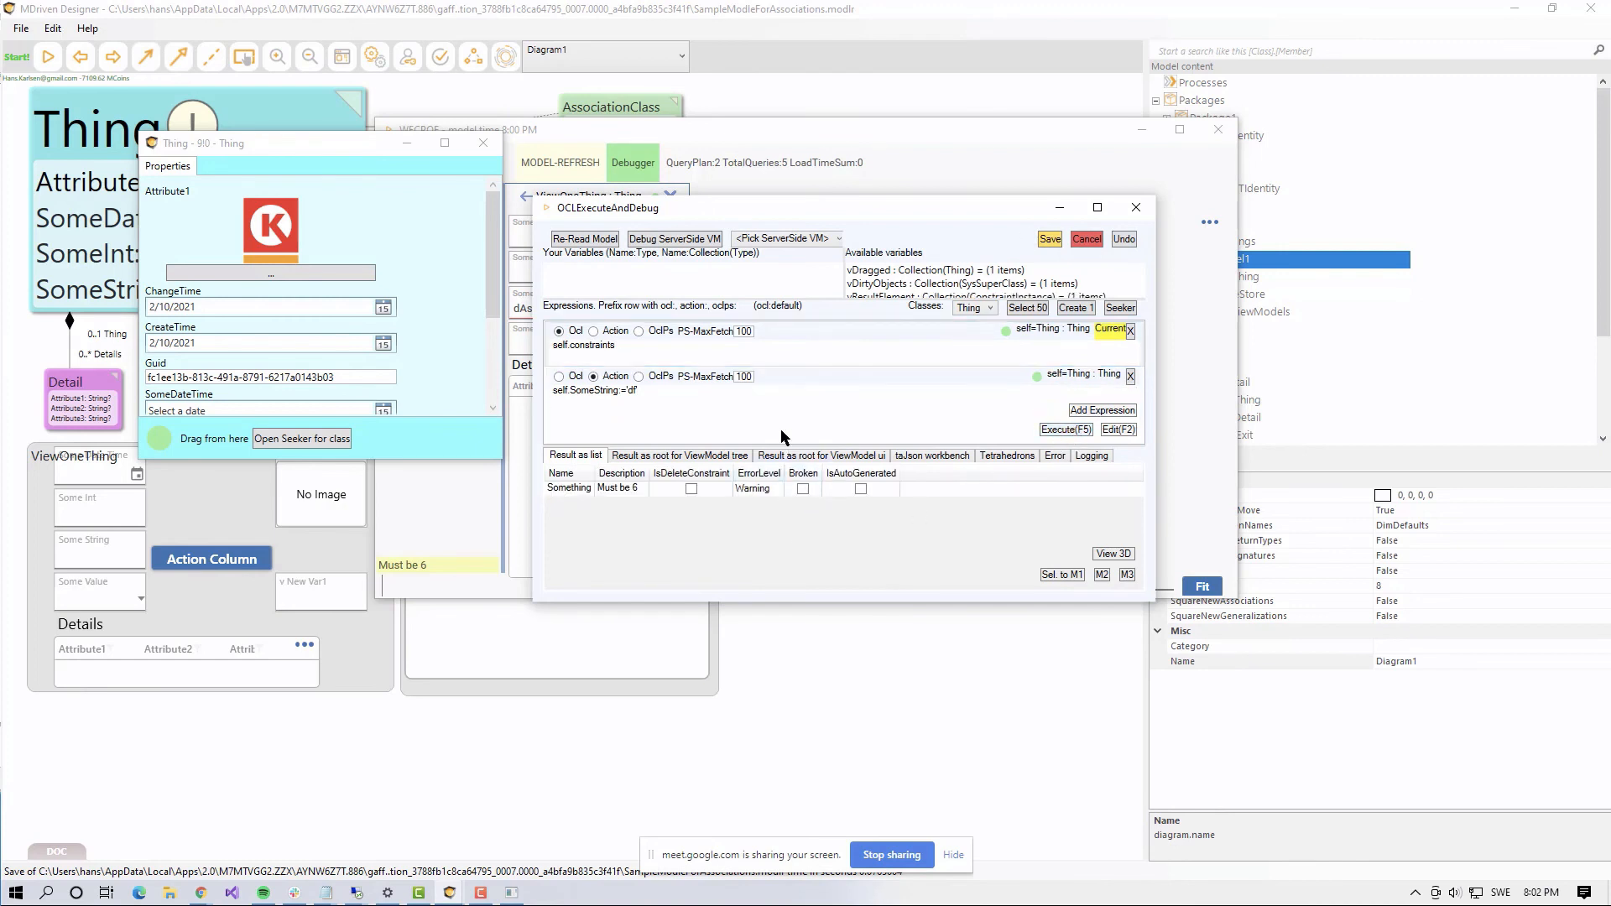
Step: Lengthen the action's string by adding a long run of s characters after df, and execute it
{"action": "left_click", "coordinate": [640, 391]}
{"action": "type", "text": "ss"}
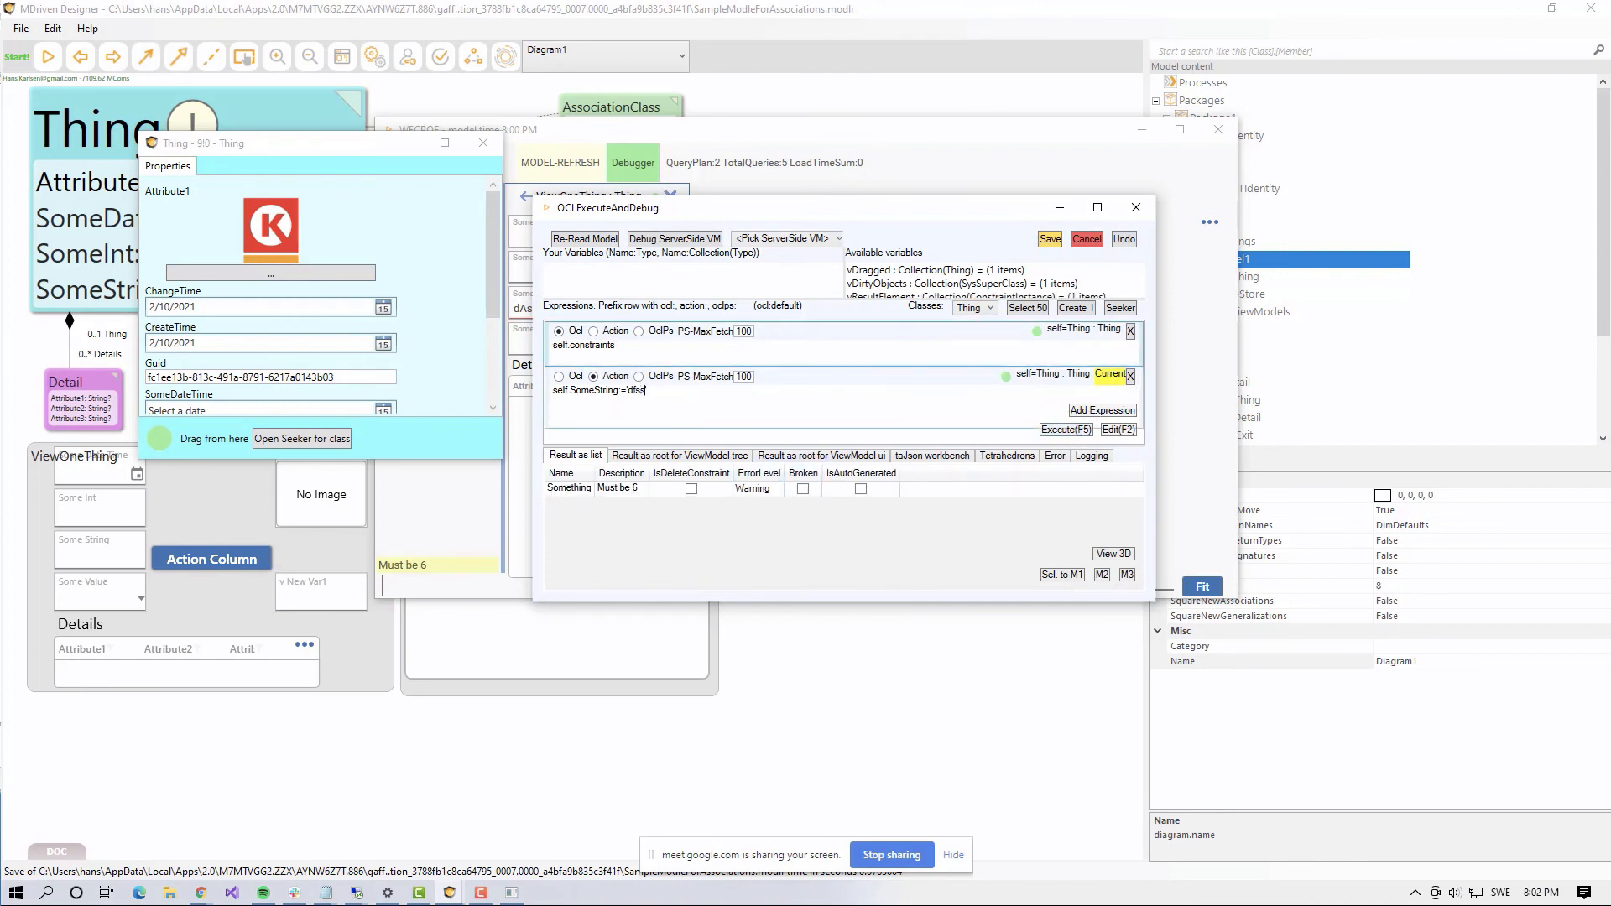
{"action": "type", "text": "ssssssssssssss"}
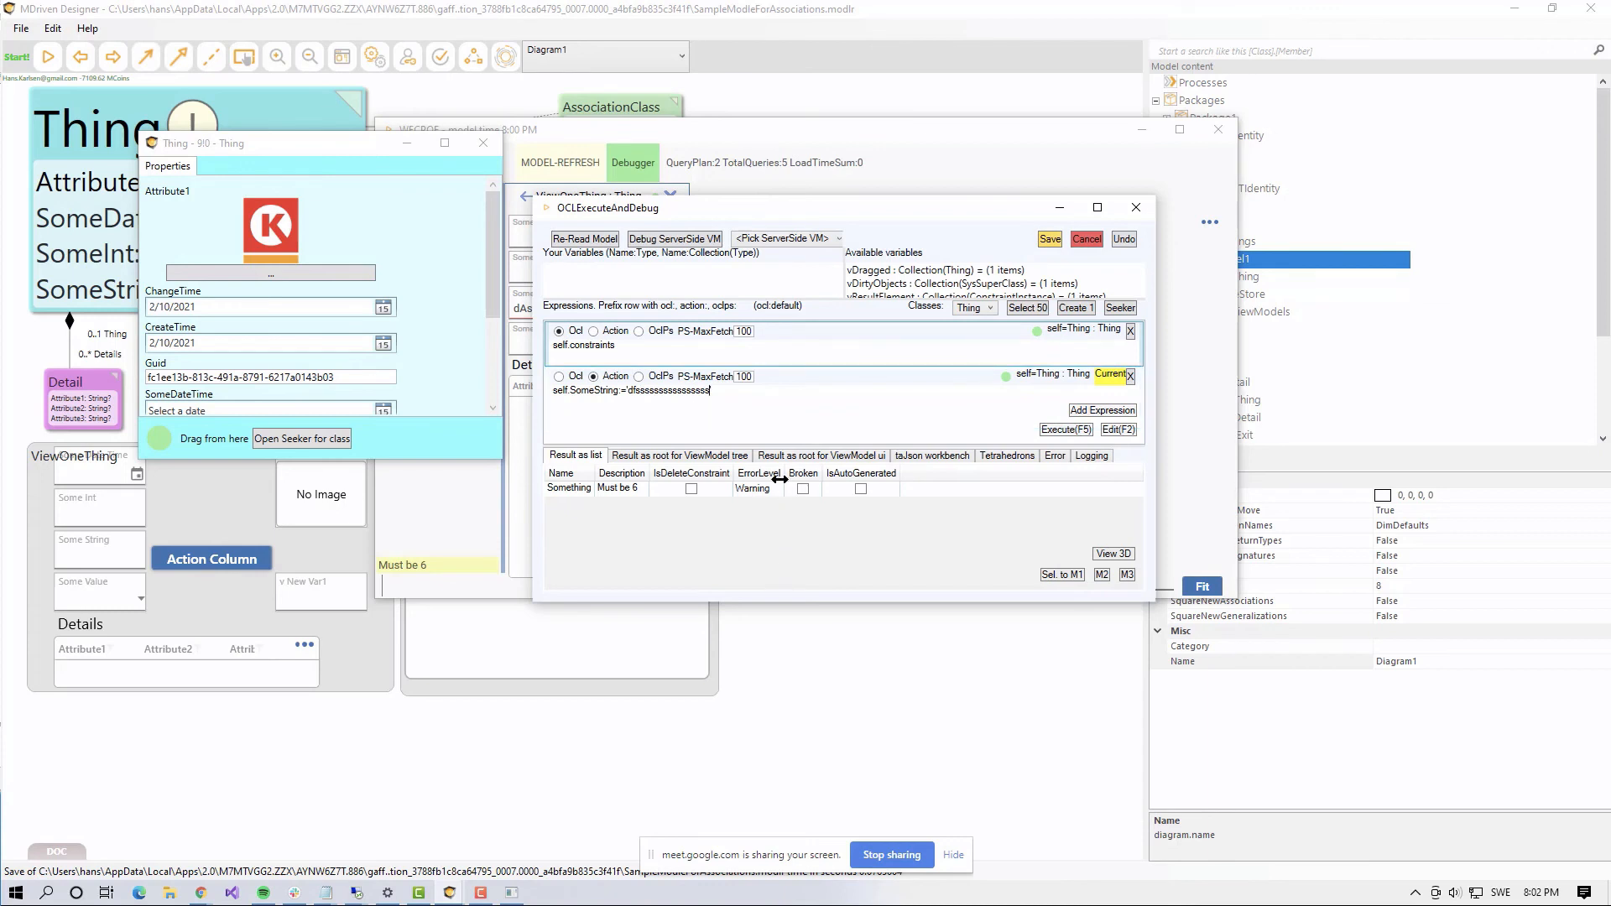
{"action": "left_click", "coordinate": [699, 417]}
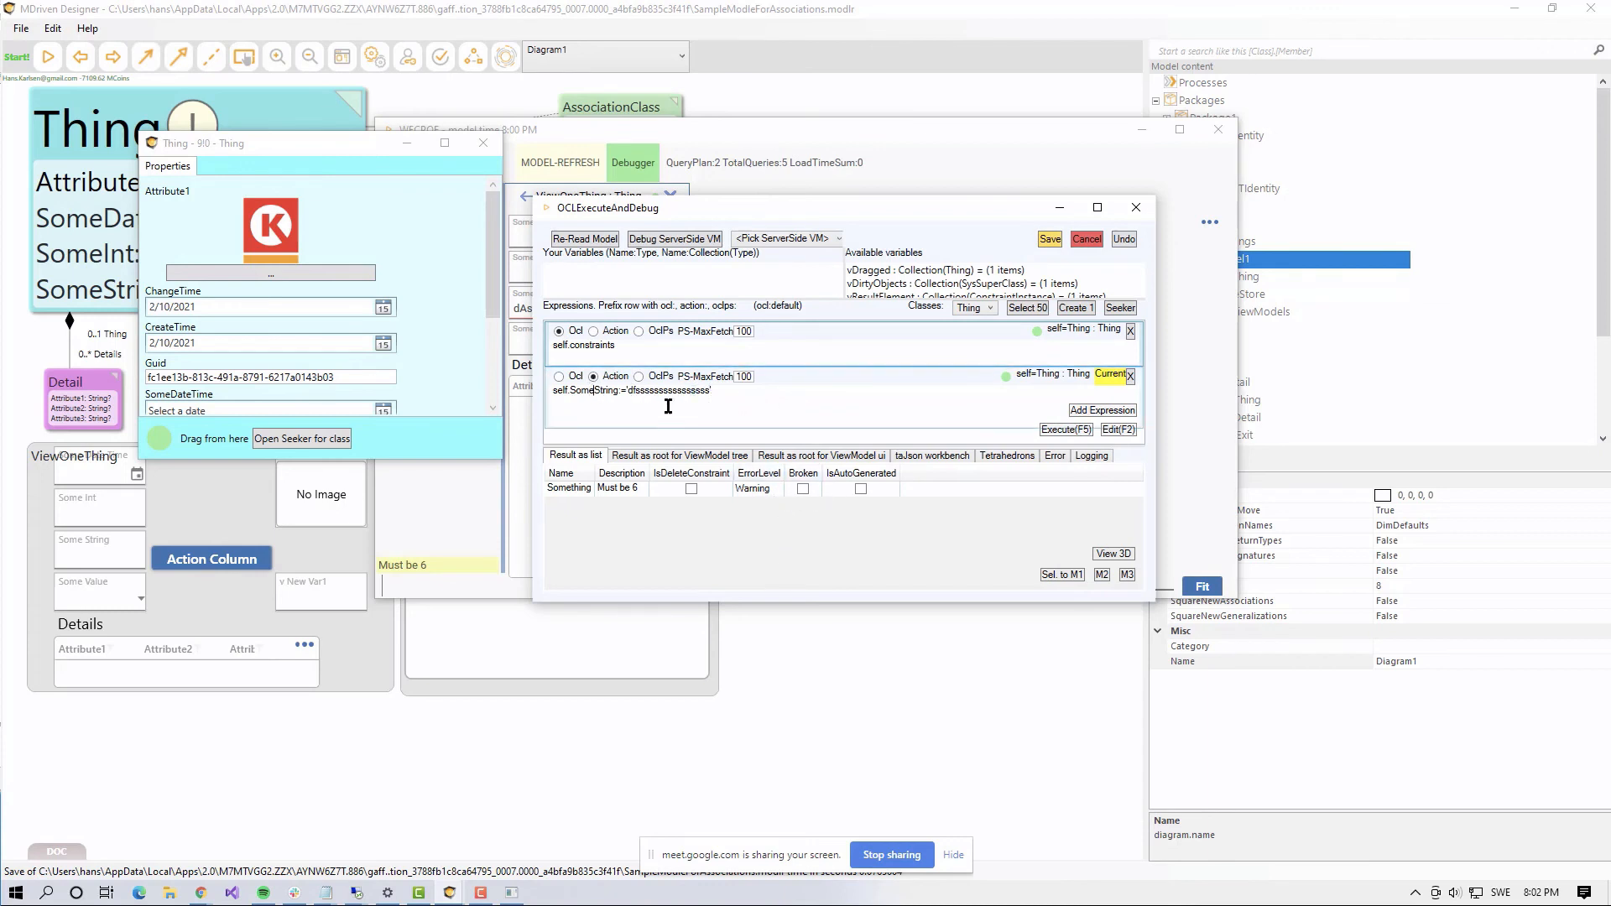
{"action": "key", "text": "F5"}
Step: Re-evaluate self.constraints to check the constraint's Broken flag
{"action": "left_click", "coordinate": [711, 353]}
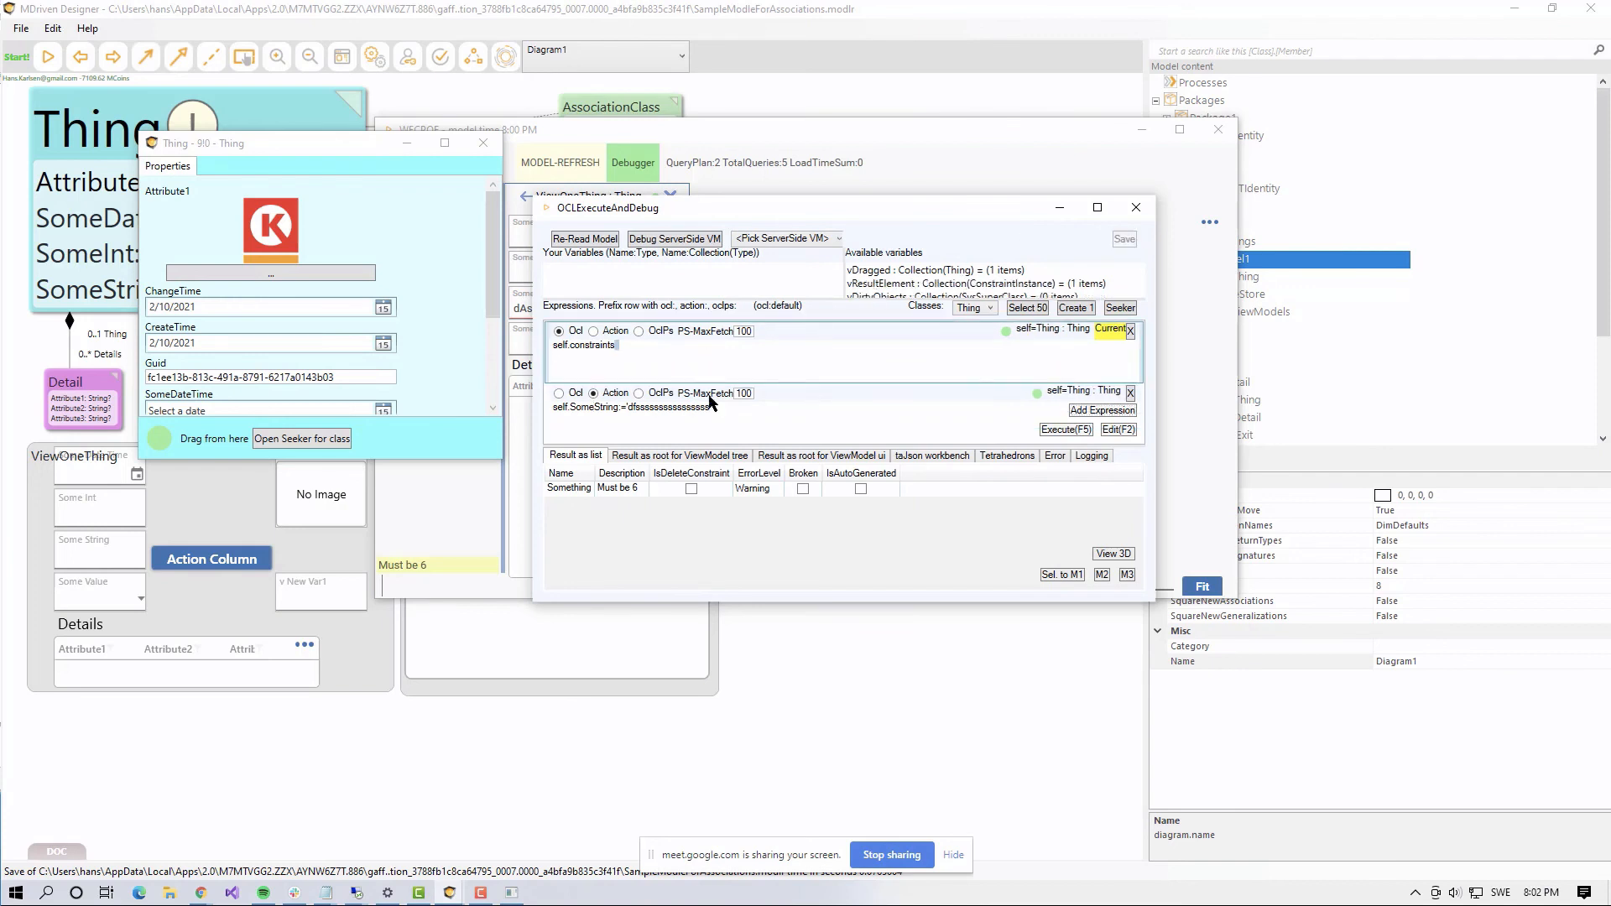
{"action": "left_click", "coordinate": [1056, 432]}
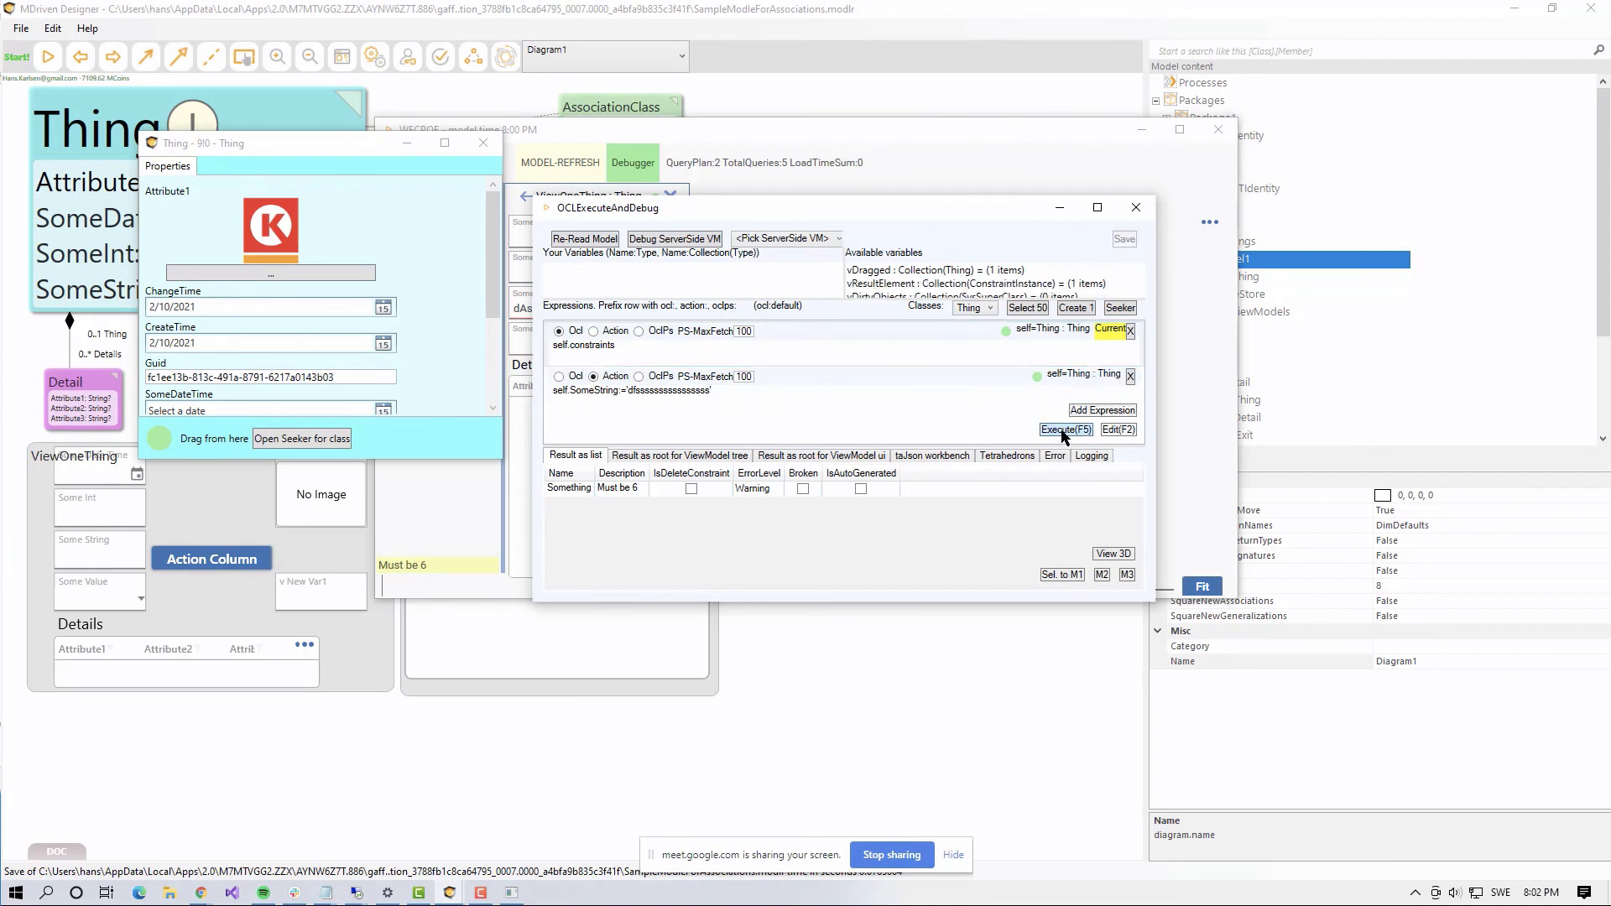
{"action": "left_click", "coordinate": [682, 358]}
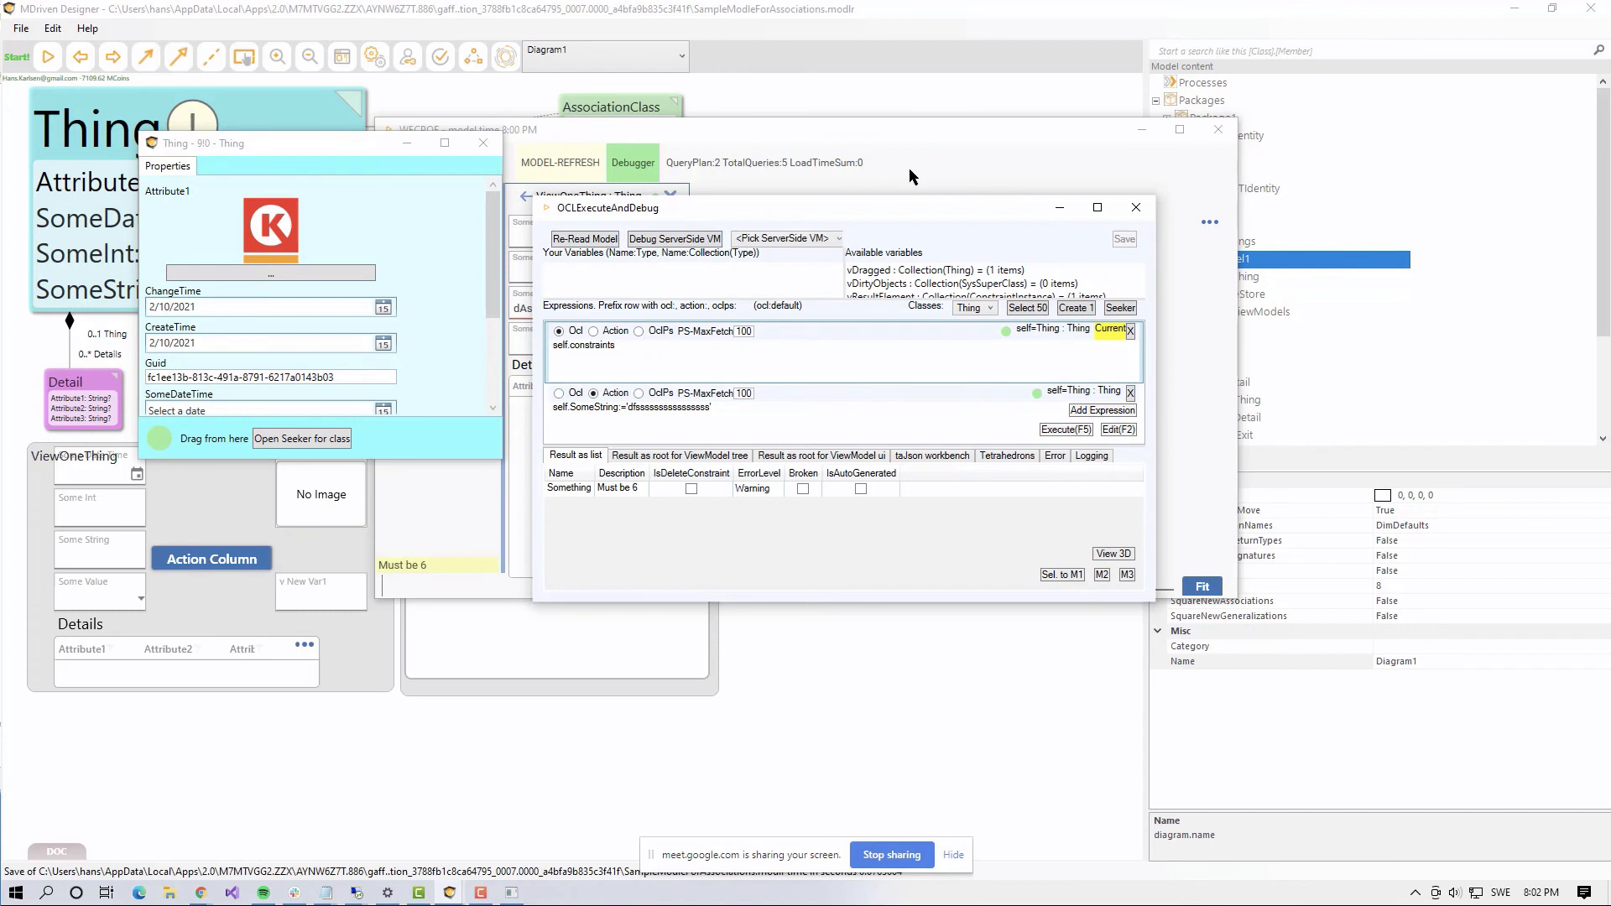
Step: Bring the running ViewOneThing form in WECPOF to the front and inspect the These Are Ok value
{"action": "left_click_drag", "start_coordinate": [876, 208], "coordinate": [878, 320]}
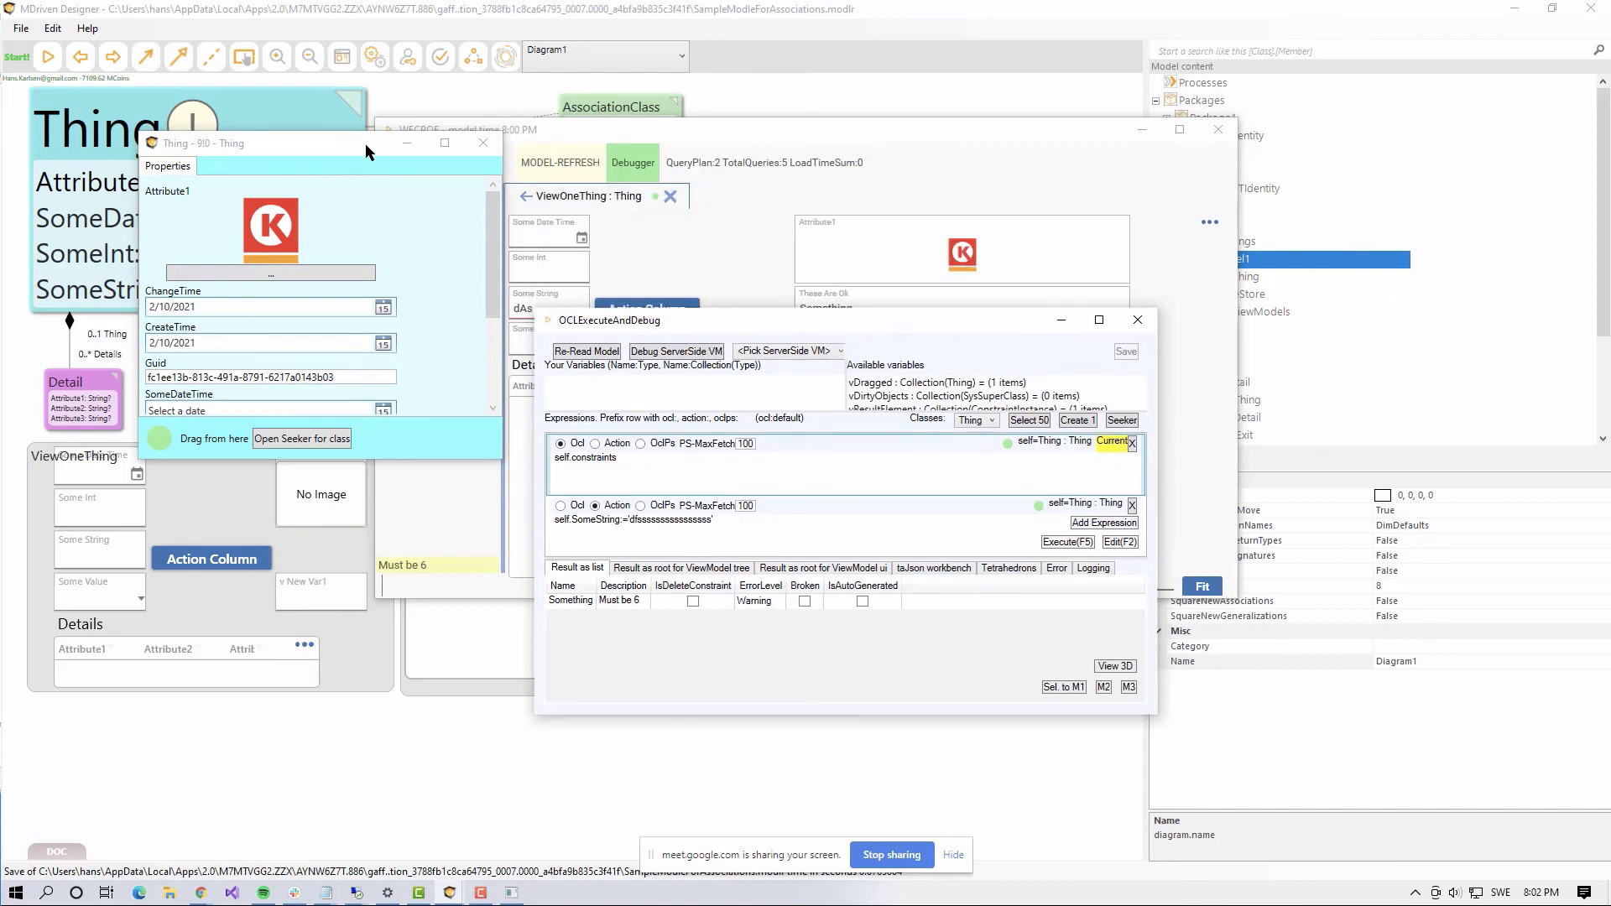
{"action": "left_click_drag", "start_coordinate": [365, 144], "coordinate": [323, 165]}
{"action": "left_click", "coordinate": [916, 128]}
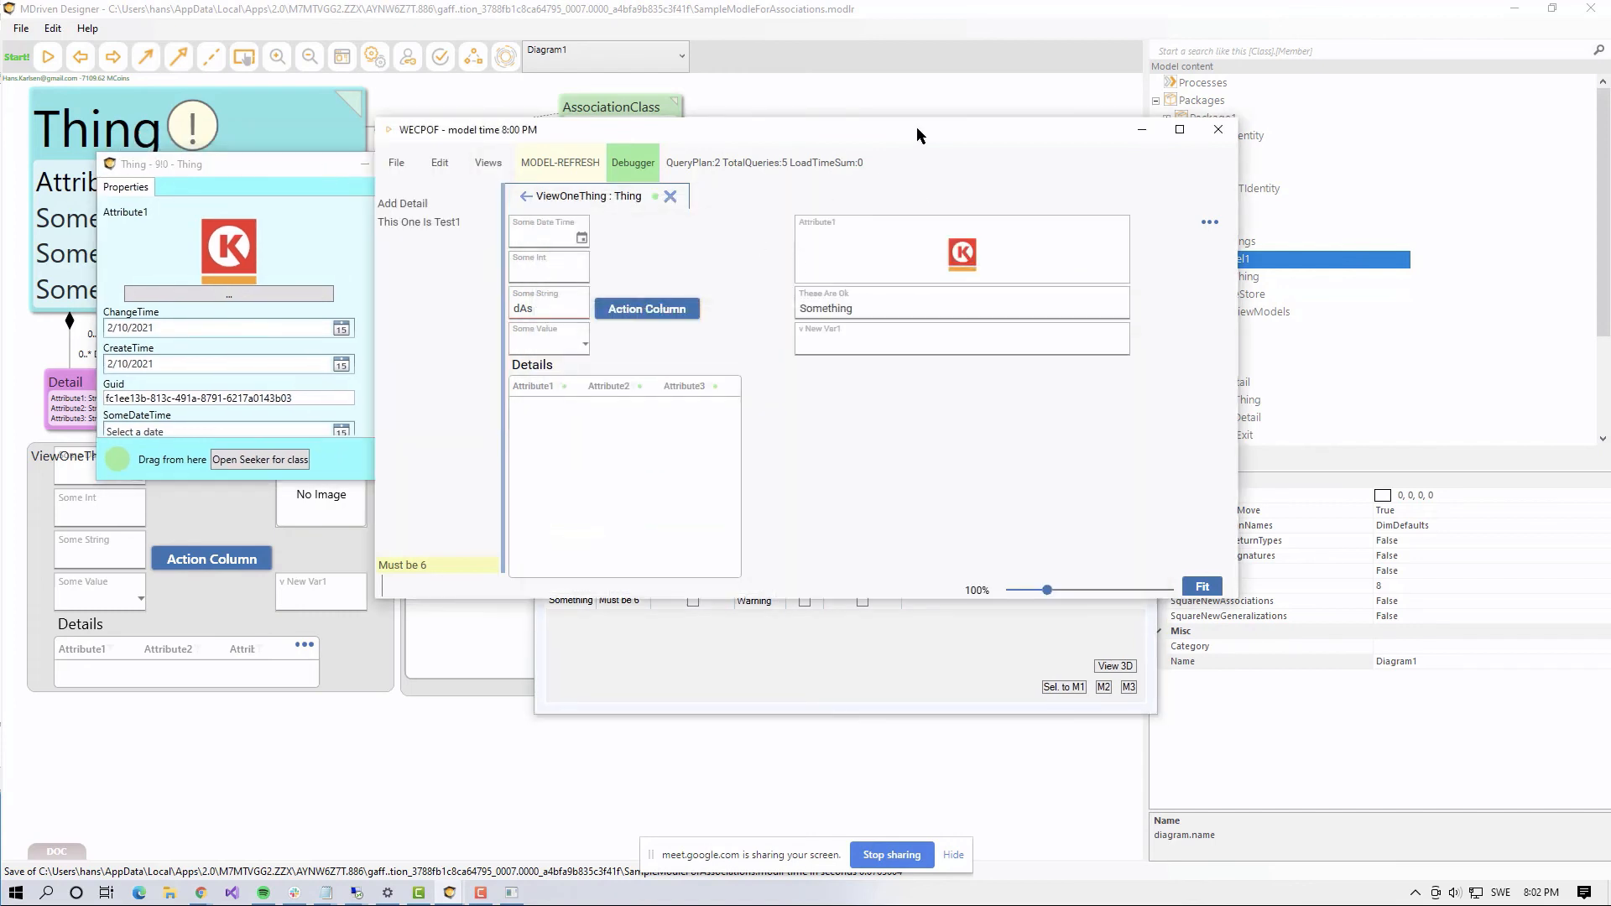
{"action": "double_click", "coordinate": [876, 307]}
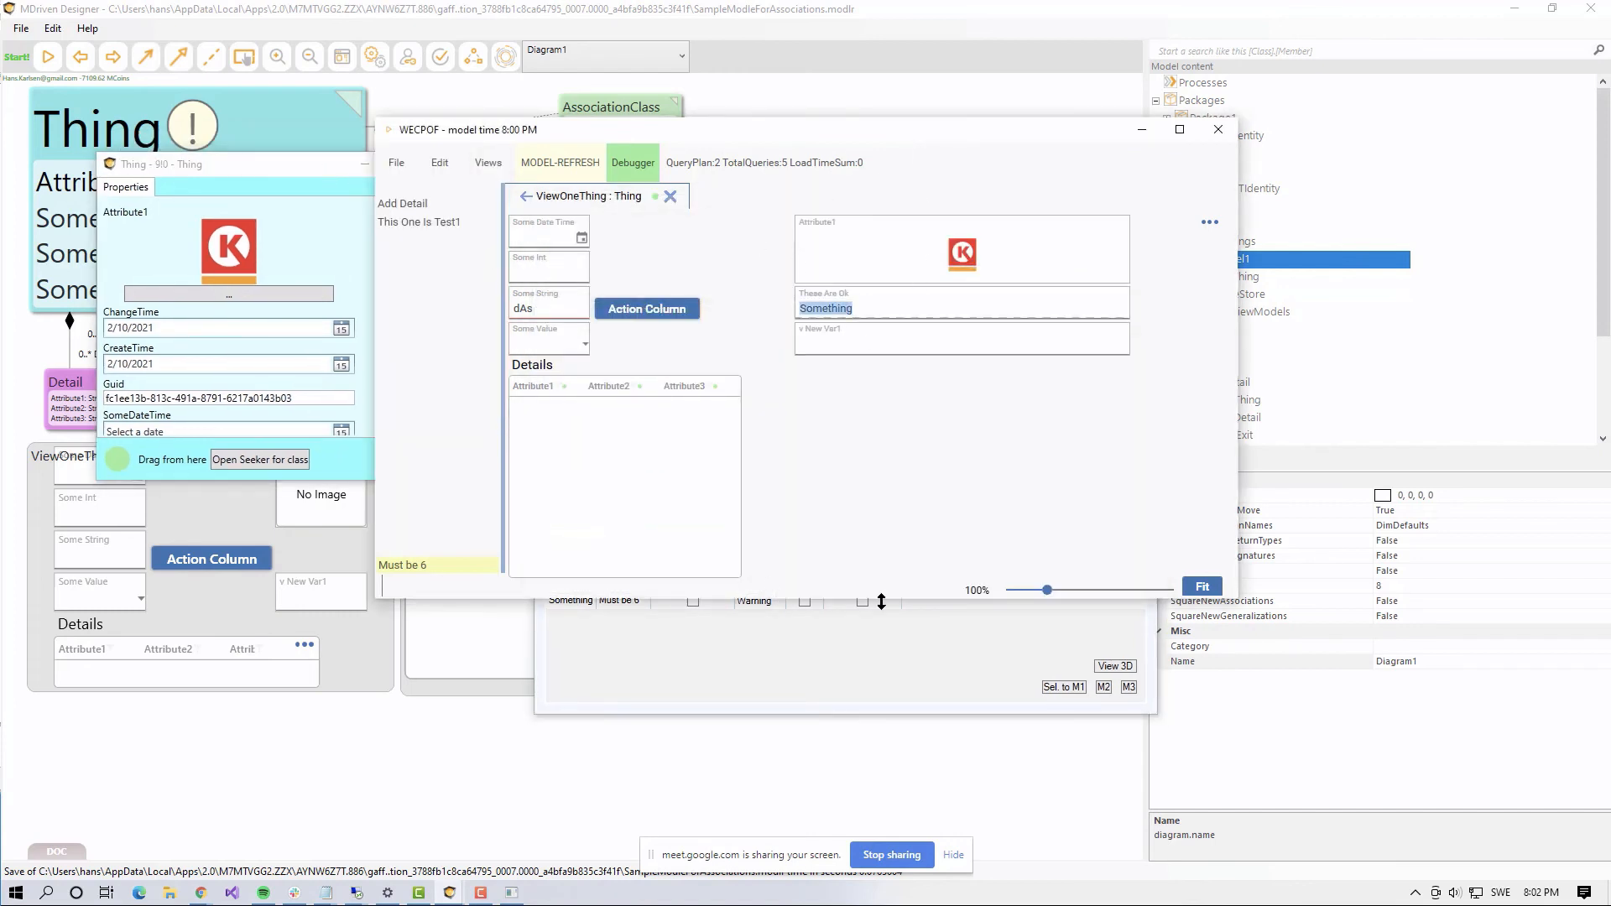
{"action": "left_click", "coordinate": [892, 309]}
Step: Switch to the Notepad topic list and highlight the AutoForm template topic
{"action": "key", "text": "alt+Tab"}
{"action": "key", "text": "Tab"}
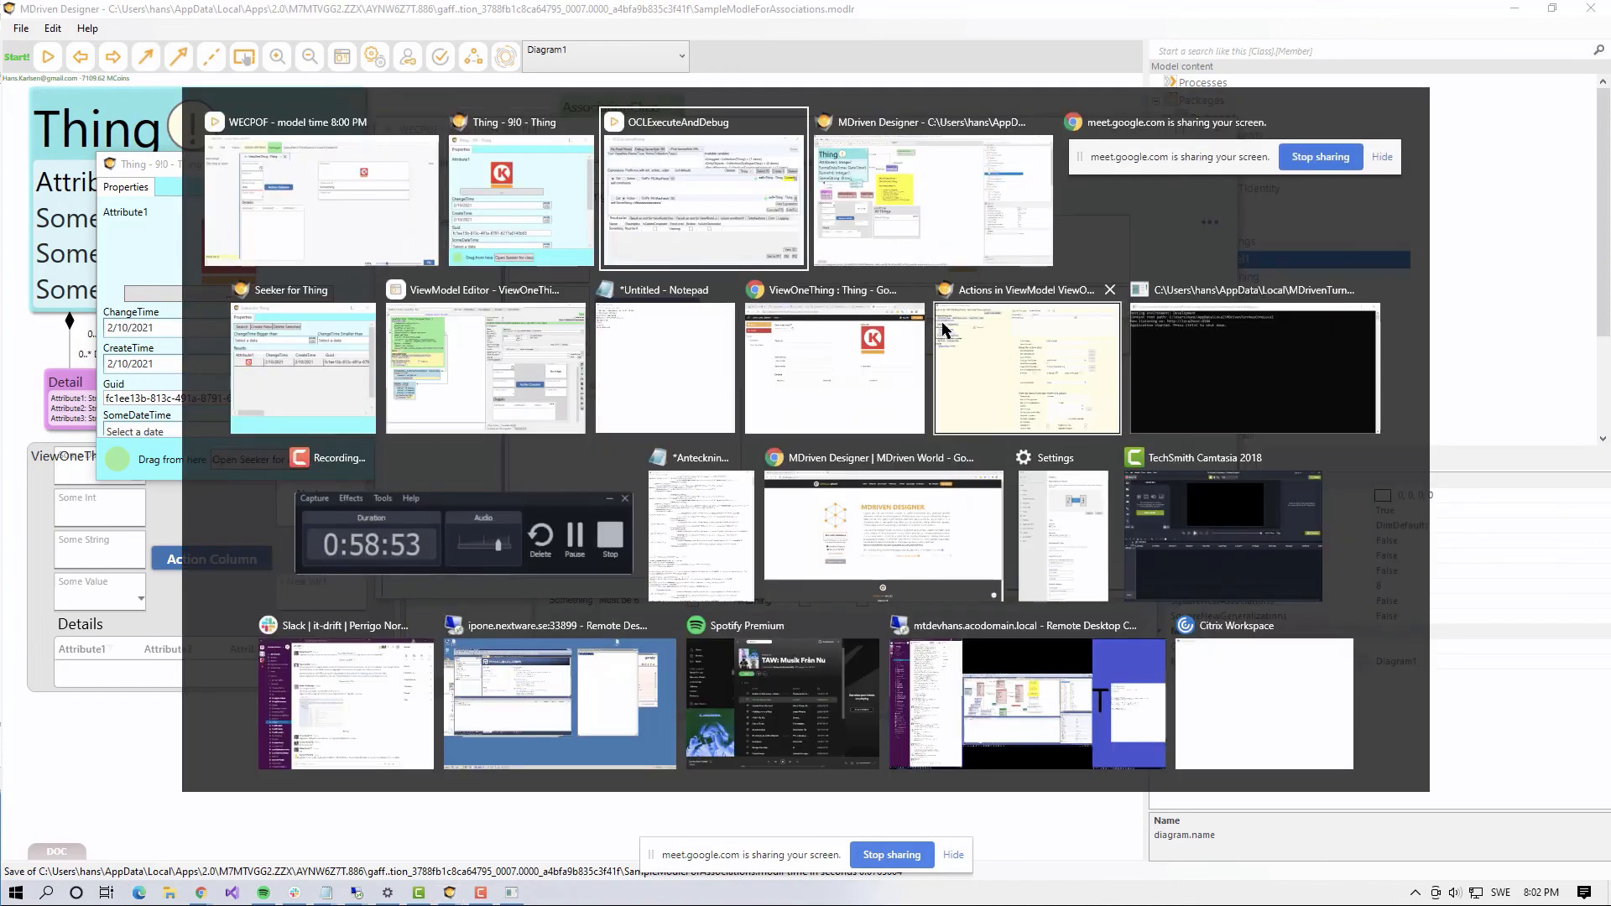
{"action": "key", "text": "Tab"}
{"action": "key", "text": "Tab"}
{"action": "key", "text": "Tab"}
{"action": "key", "text": "Tab"}
{"action": "key", "text": "Tab"}
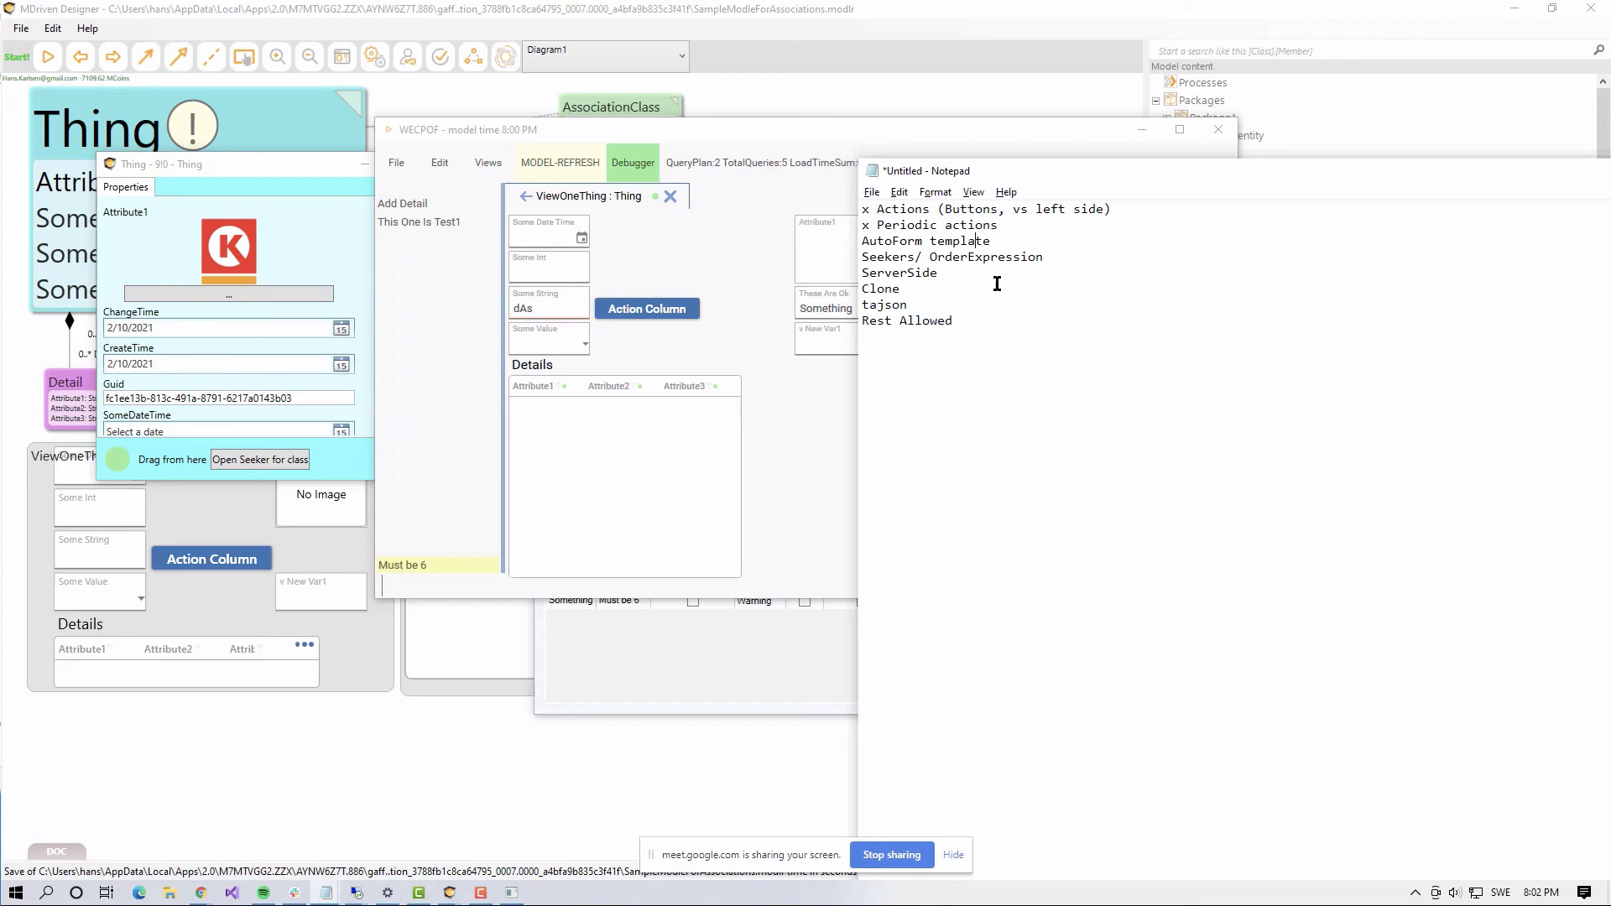
{"action": "left_click_drag", "start_coordinate": [886, 255], "coordinate": [862, 241]}
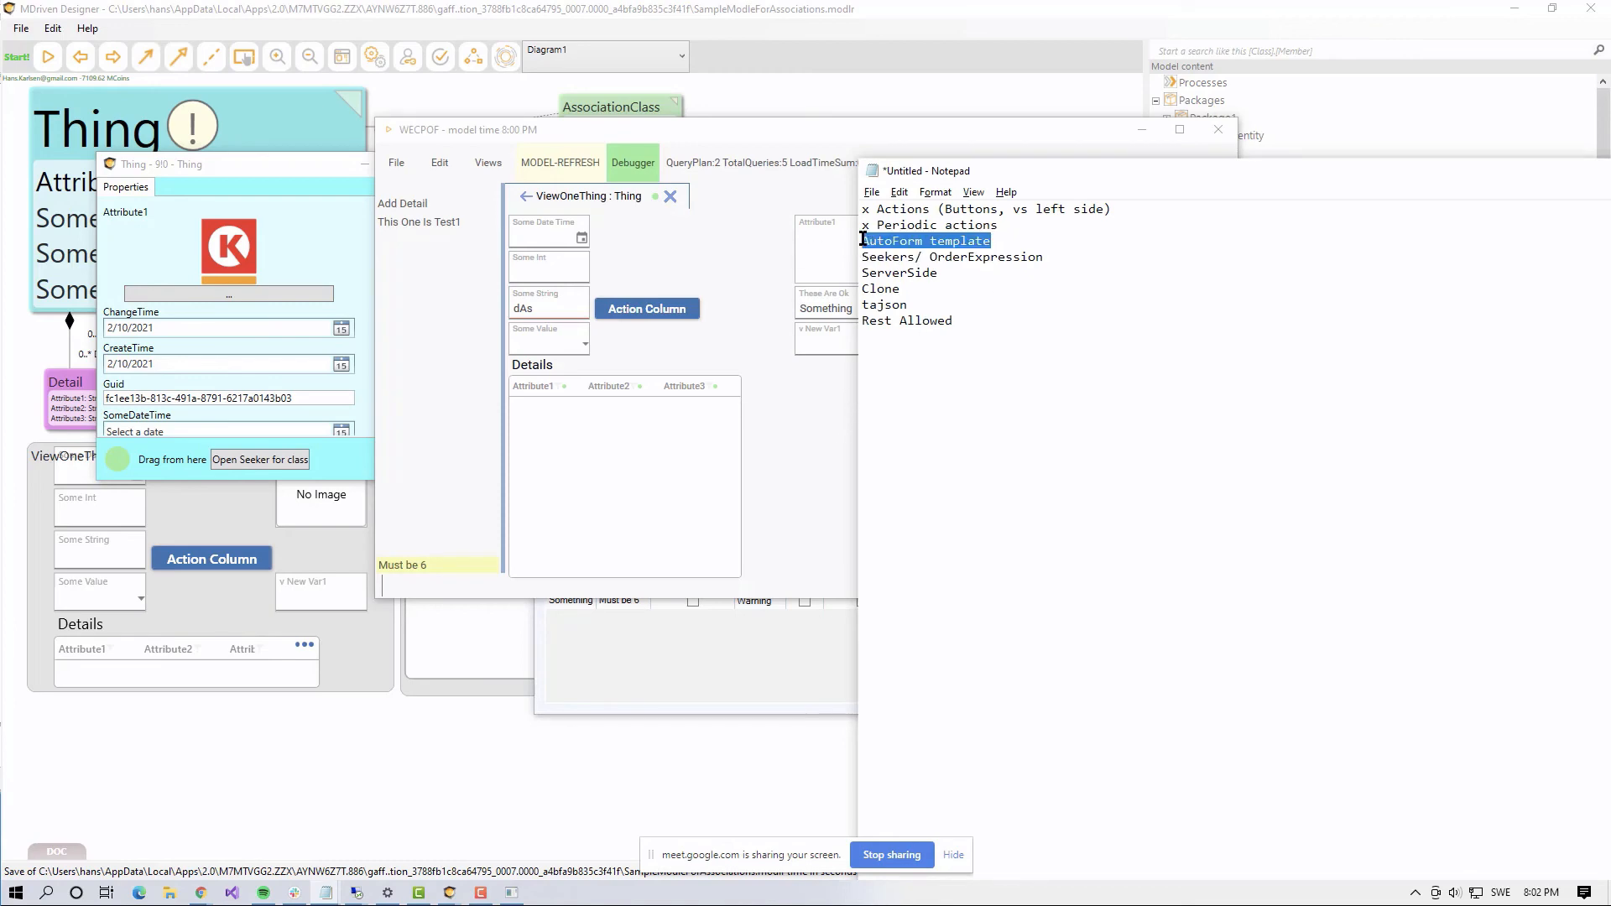
Step: Switch to the ViewModel Editor, enlarge its window and add a new view model
{"action": "key", "text": "alt+Tab"}
{"action": "key", "text": "alt+Tab"}
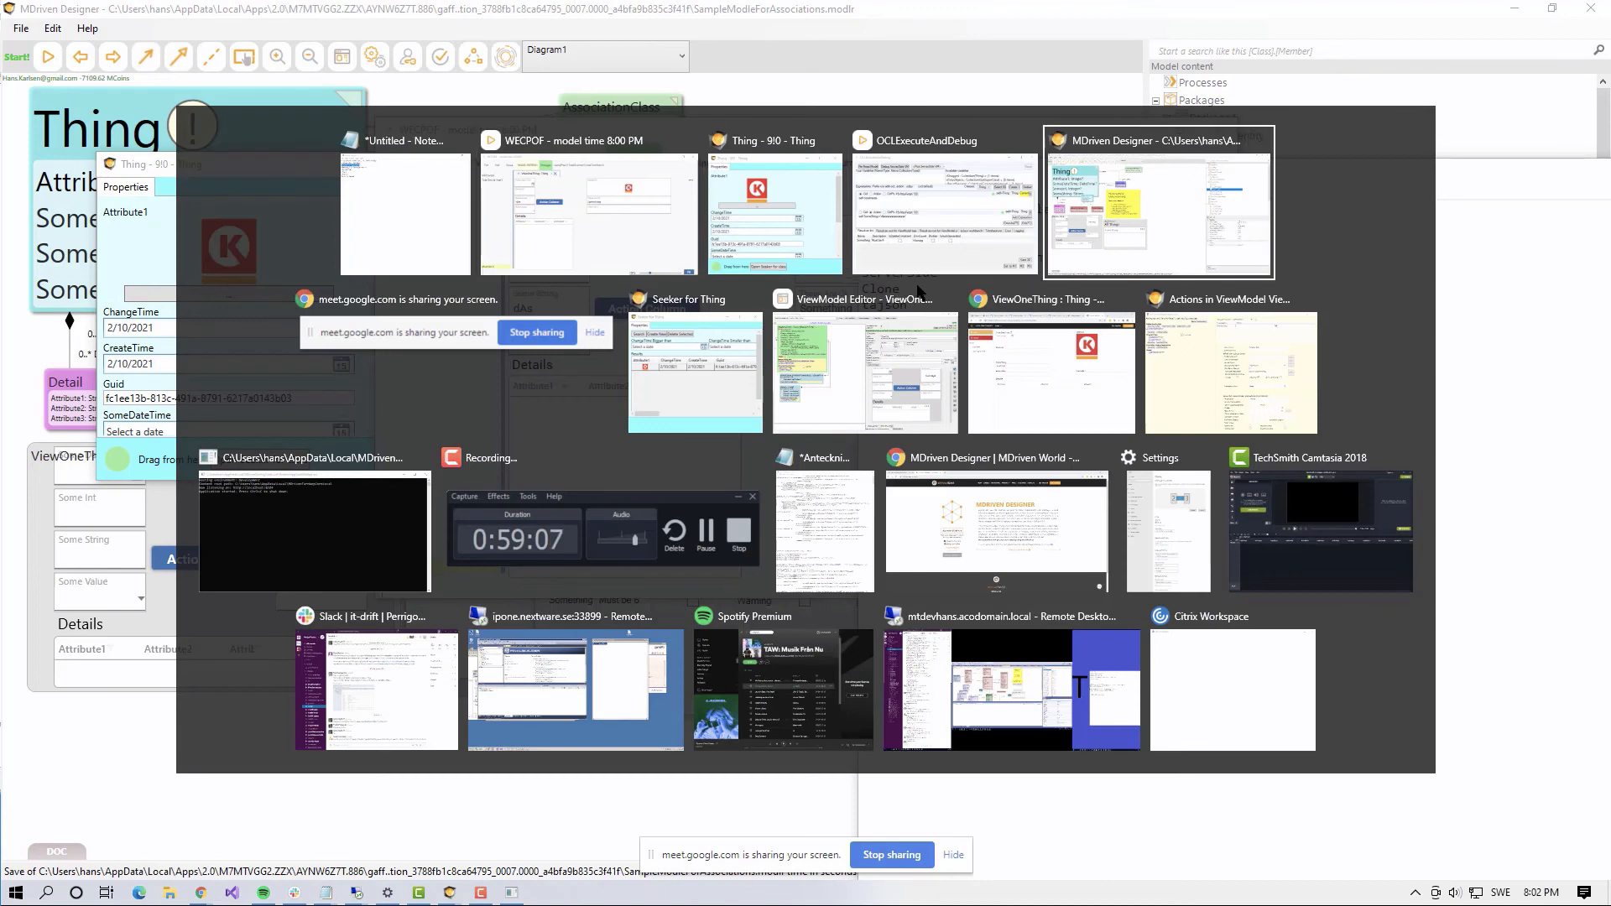
{"action": "key", "text": "alt+Tab"}
{"action": "left_click", "coordinate": [918, 294]}
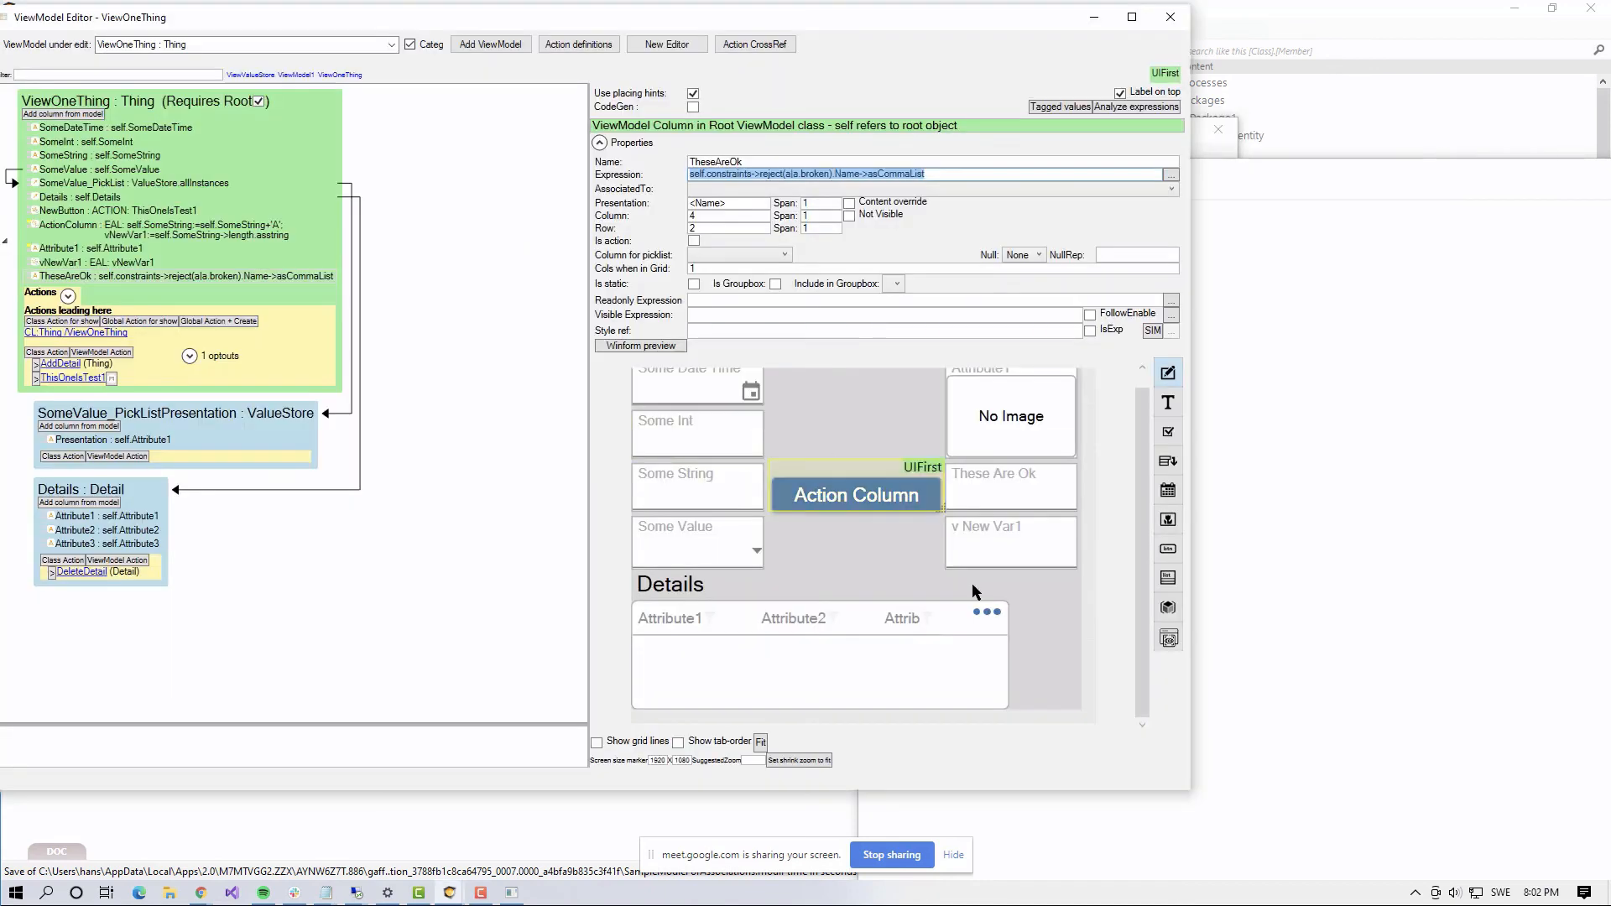
{"action": "left_click_drag", "start_coordinate": [1189, 793], "coordinate": [1309, 868]}
{"action": "left_click", "coordinate": [98, 104]}
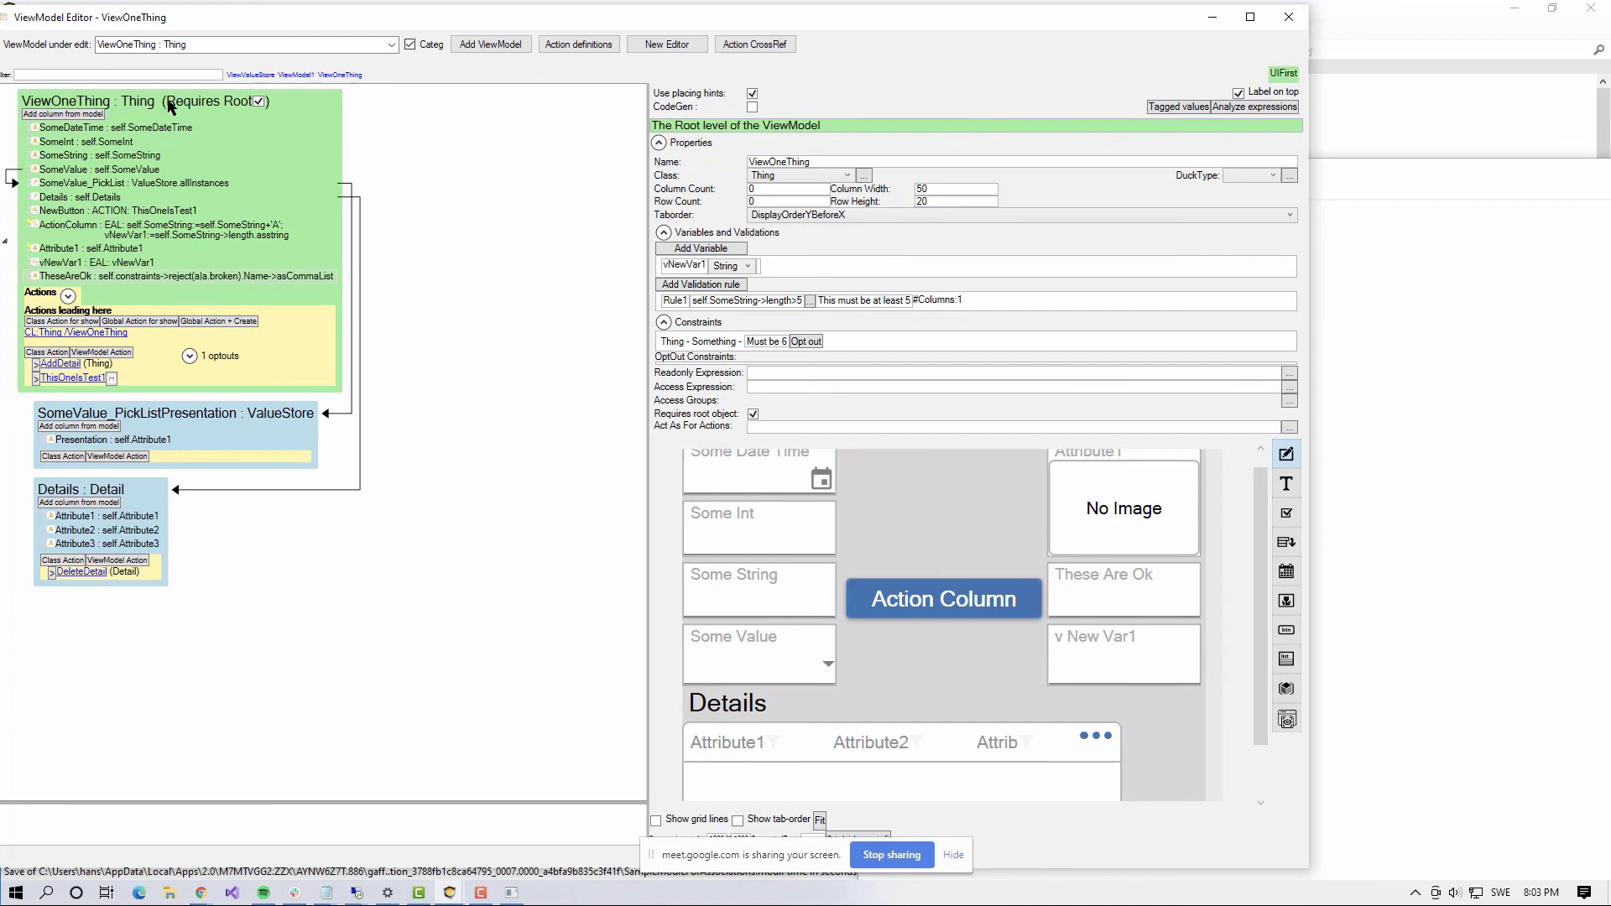
{"action": "left_click", "coordinate": [491, 44]}
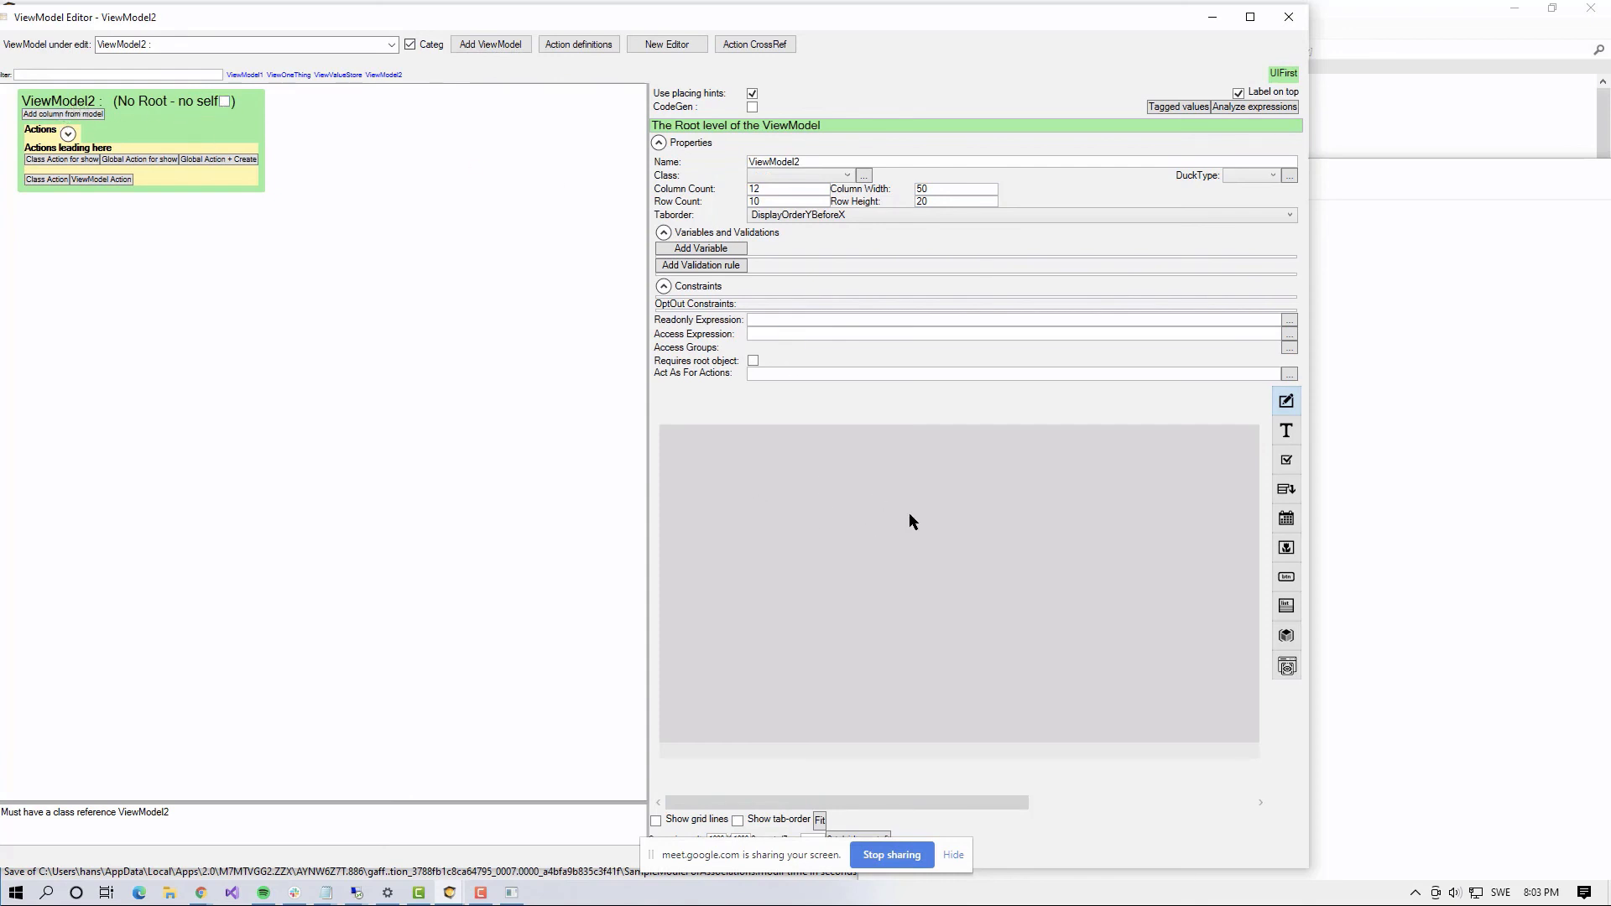
{"action": "key", "text": "alt+Tab"}
{"action": "key", "text": "alt+Tab"}
{"action": "key", "text": "alt+Tab"}
{"action": "key", "text": "alt+Tab"}
{"action": "key", "text": "alt+Tab"}
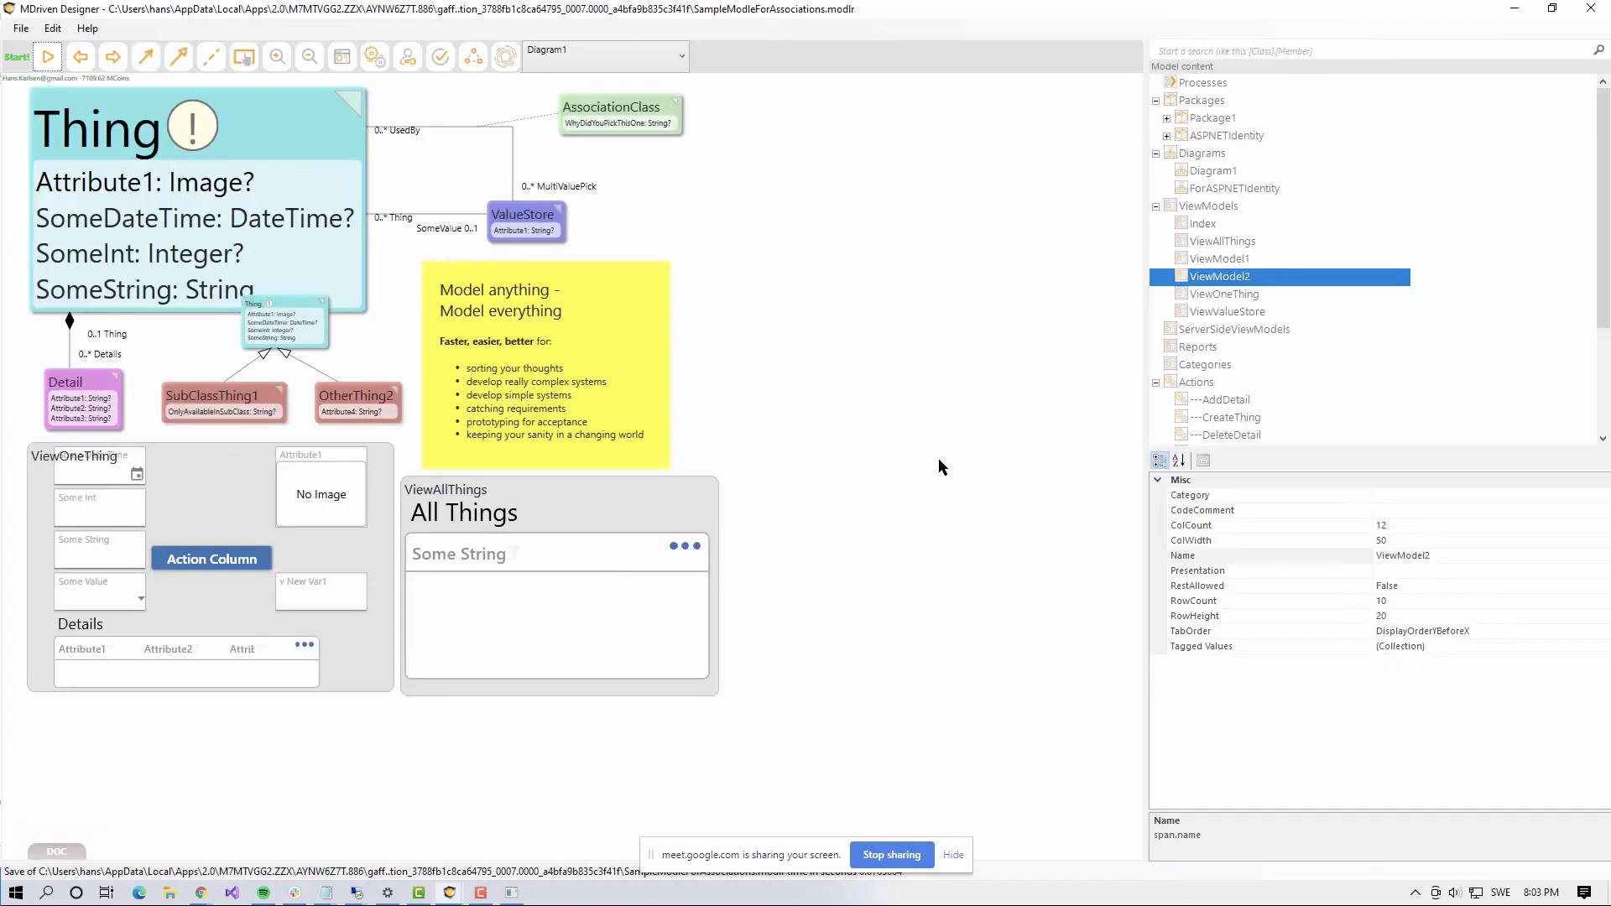
{"action": "right_click", "coordinate": [749, 342]}
{"action": "mouse_move", "coordinate": [908, 759]}
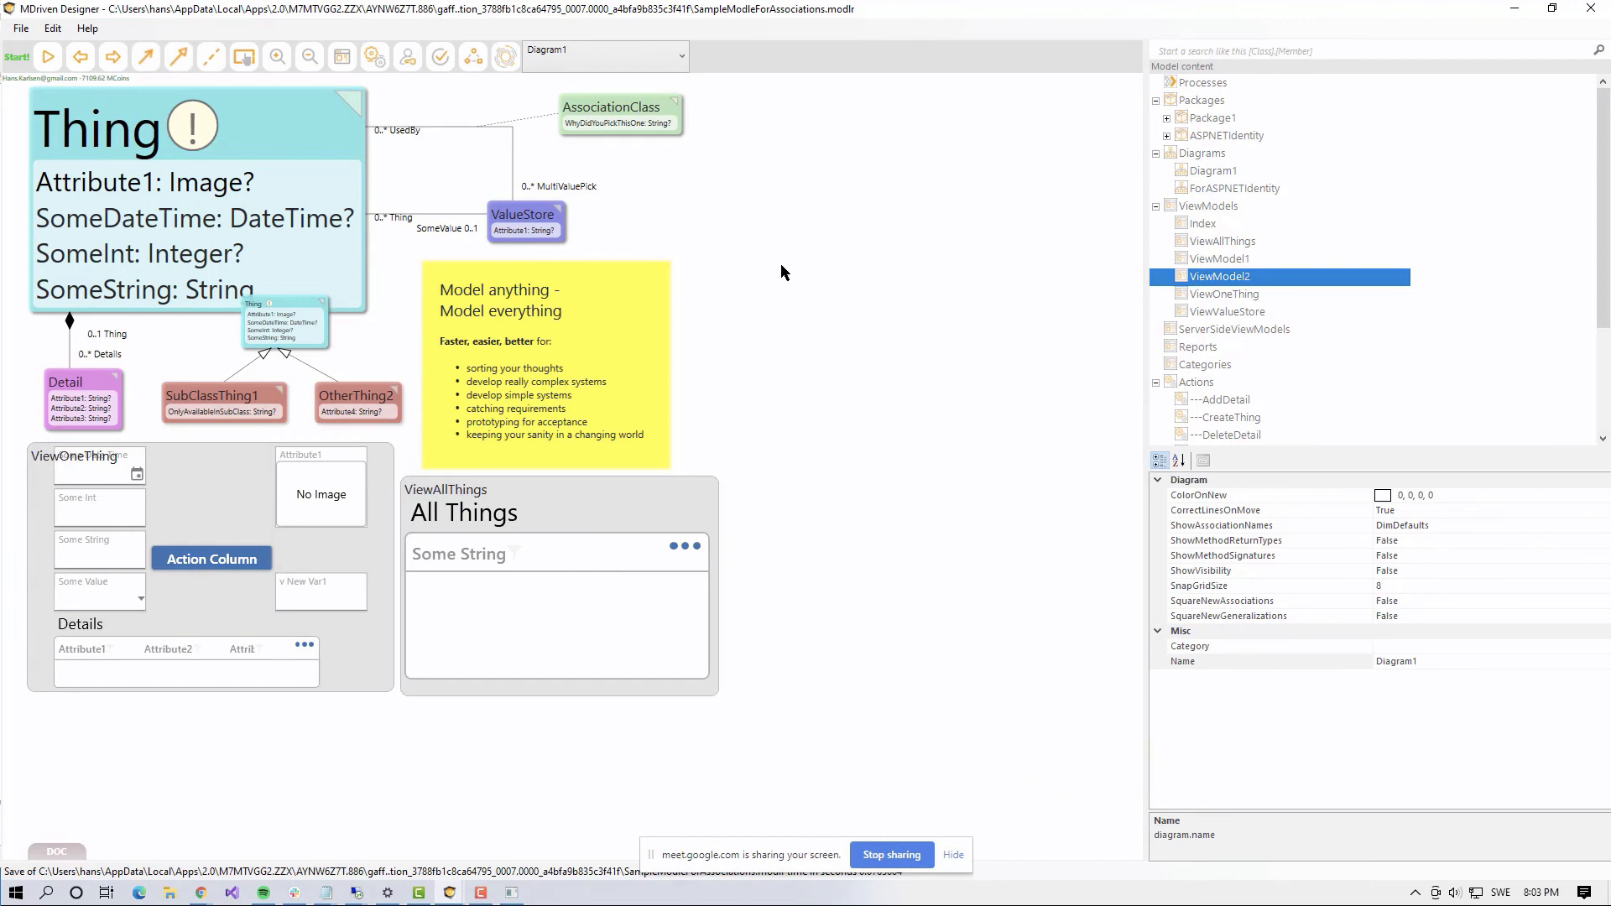
{"action": "key", "text": "alt+Tab"}
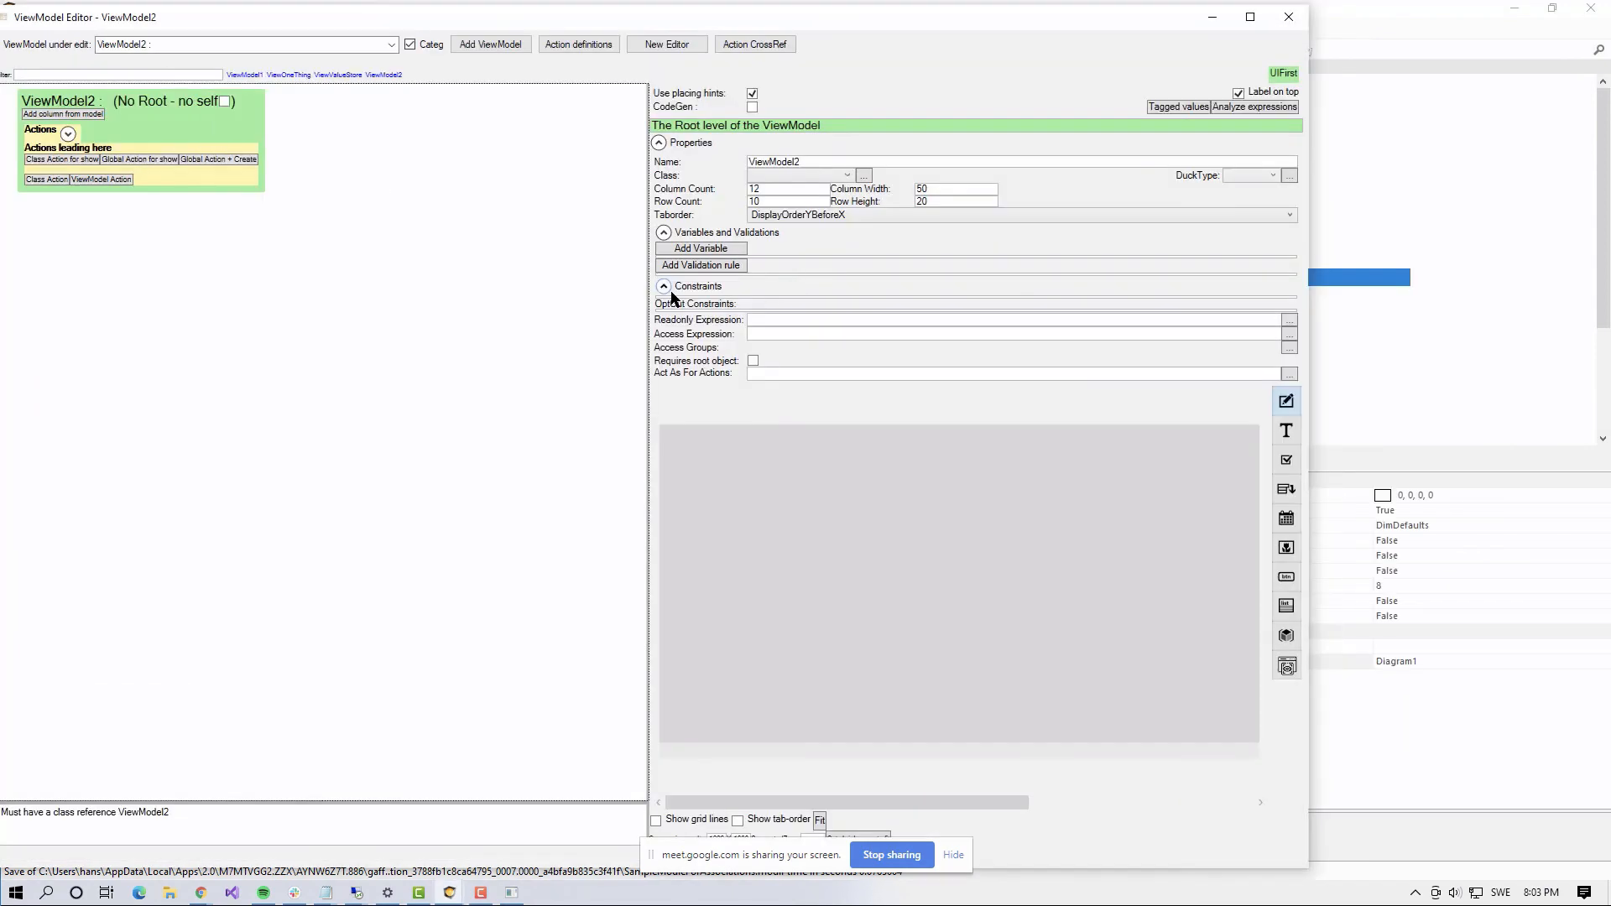
Step: Set ViewModel2's class to Thing and copy the document auto form into it with UIFirst
{"action": "left_click", "coordinate": [84, 108]}
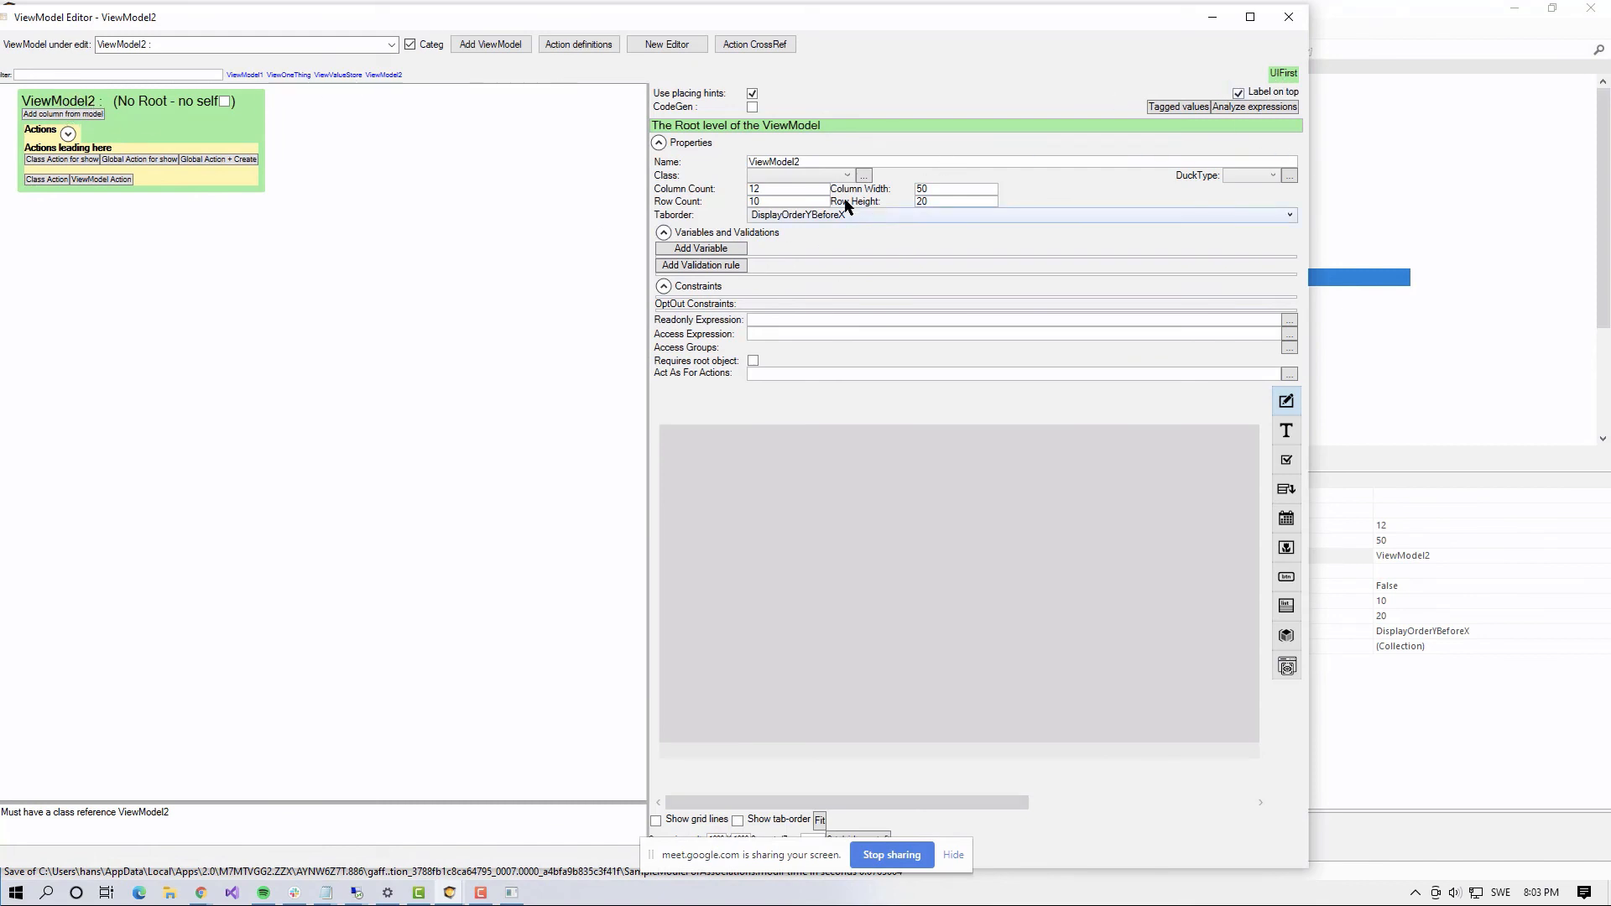
{"action": "left_click", "coordinate": [809, 175]}
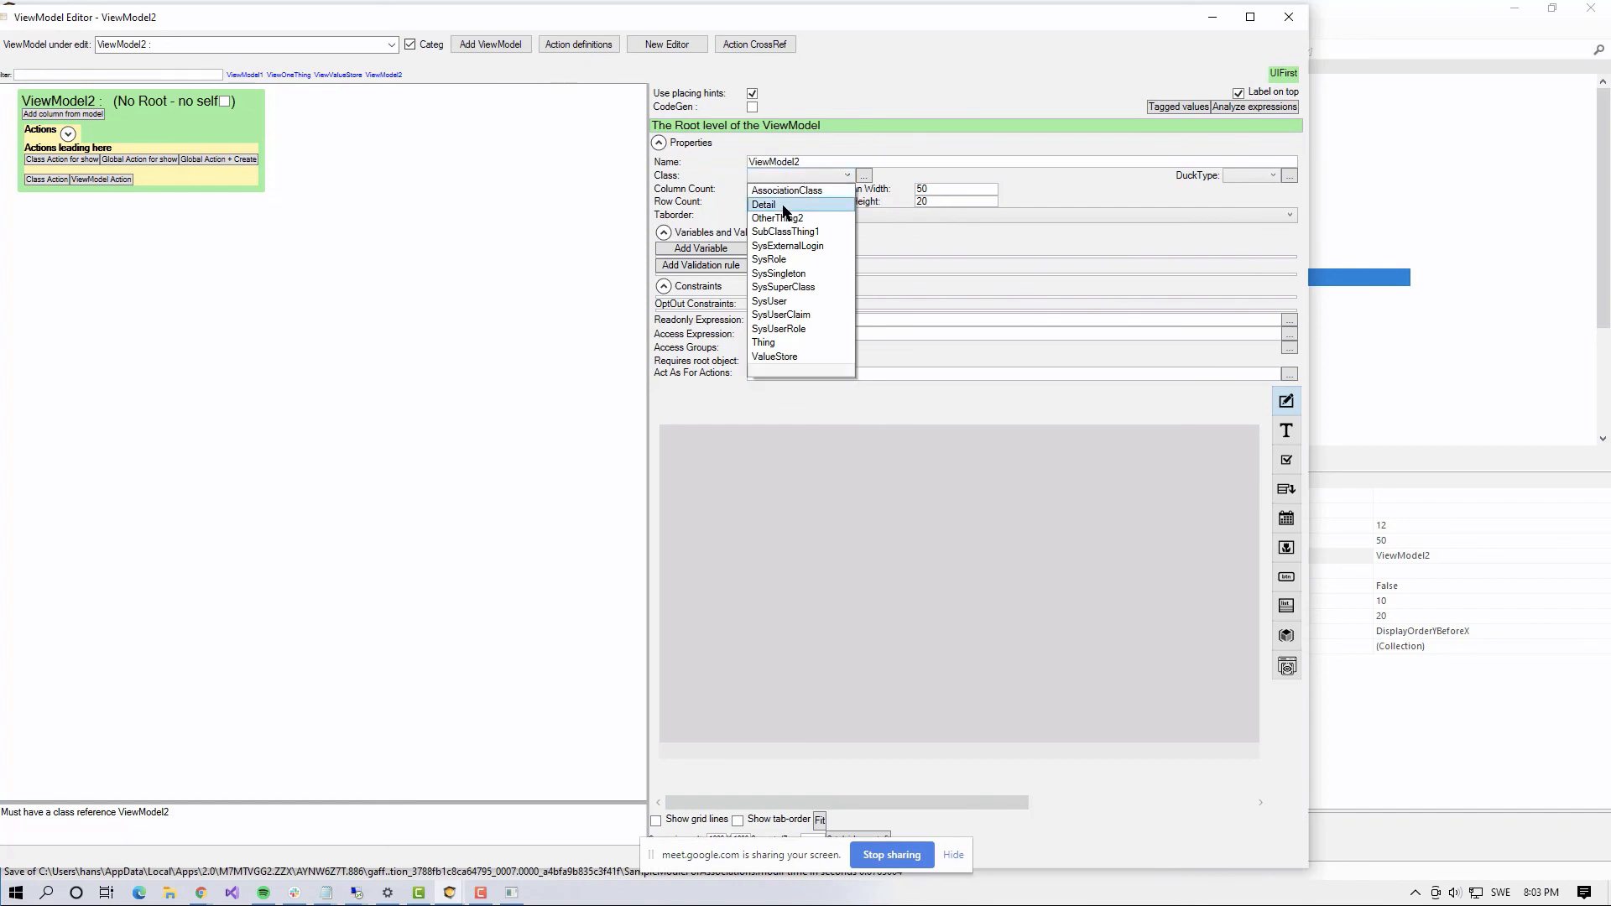
{"action": "left_click", "coordinate": [794, 343]}
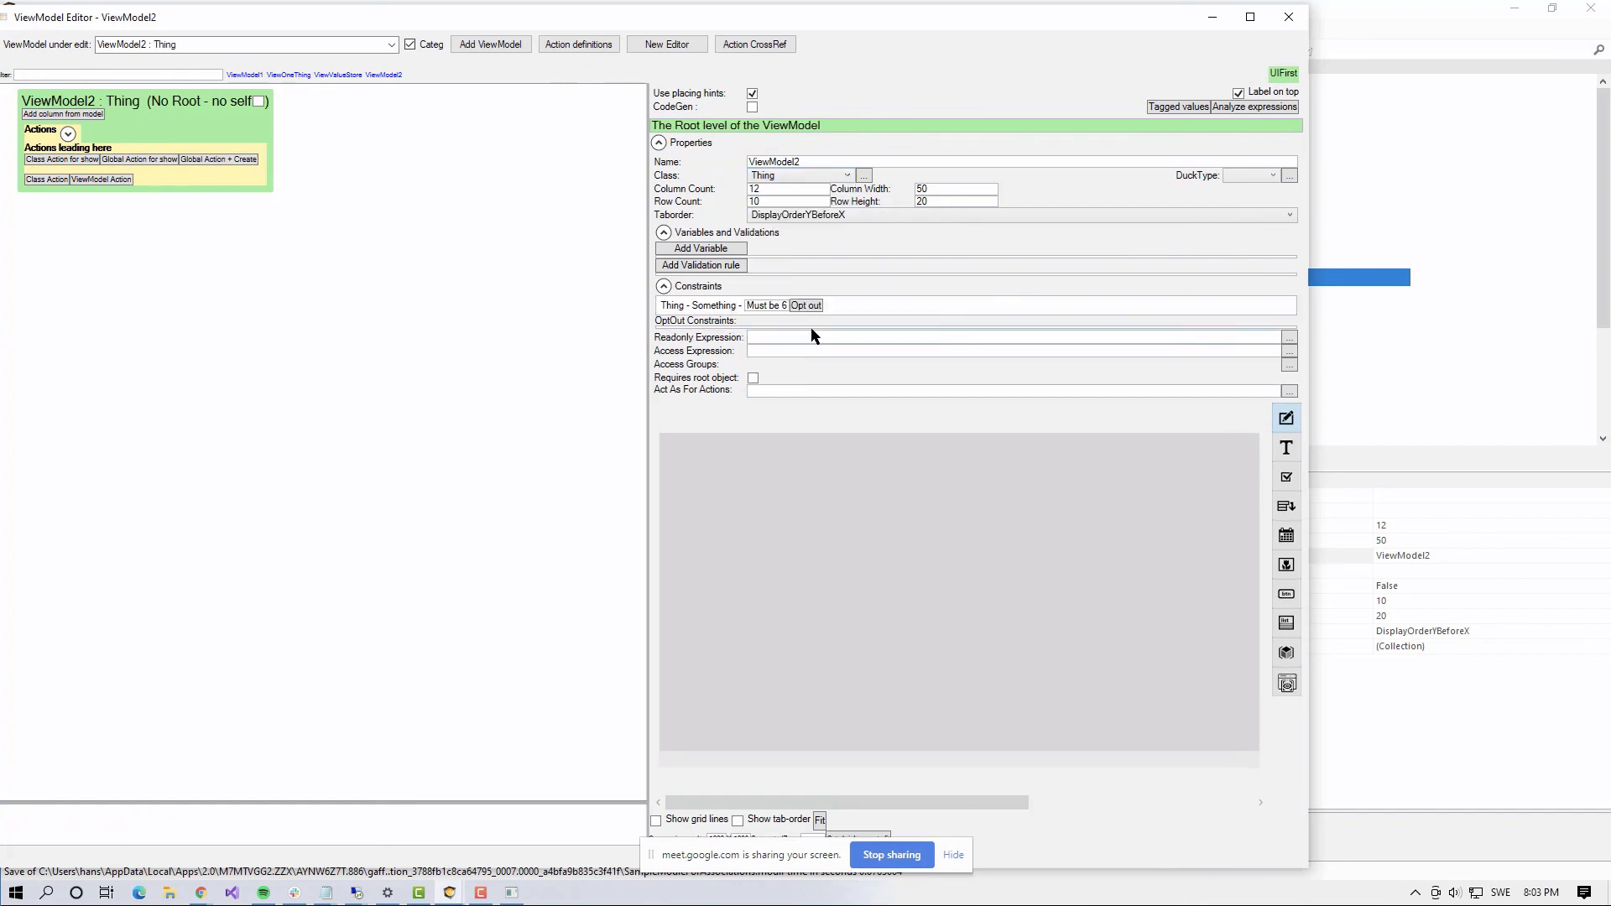
{"action": "left_click", "coordinate": [1284, 76]}
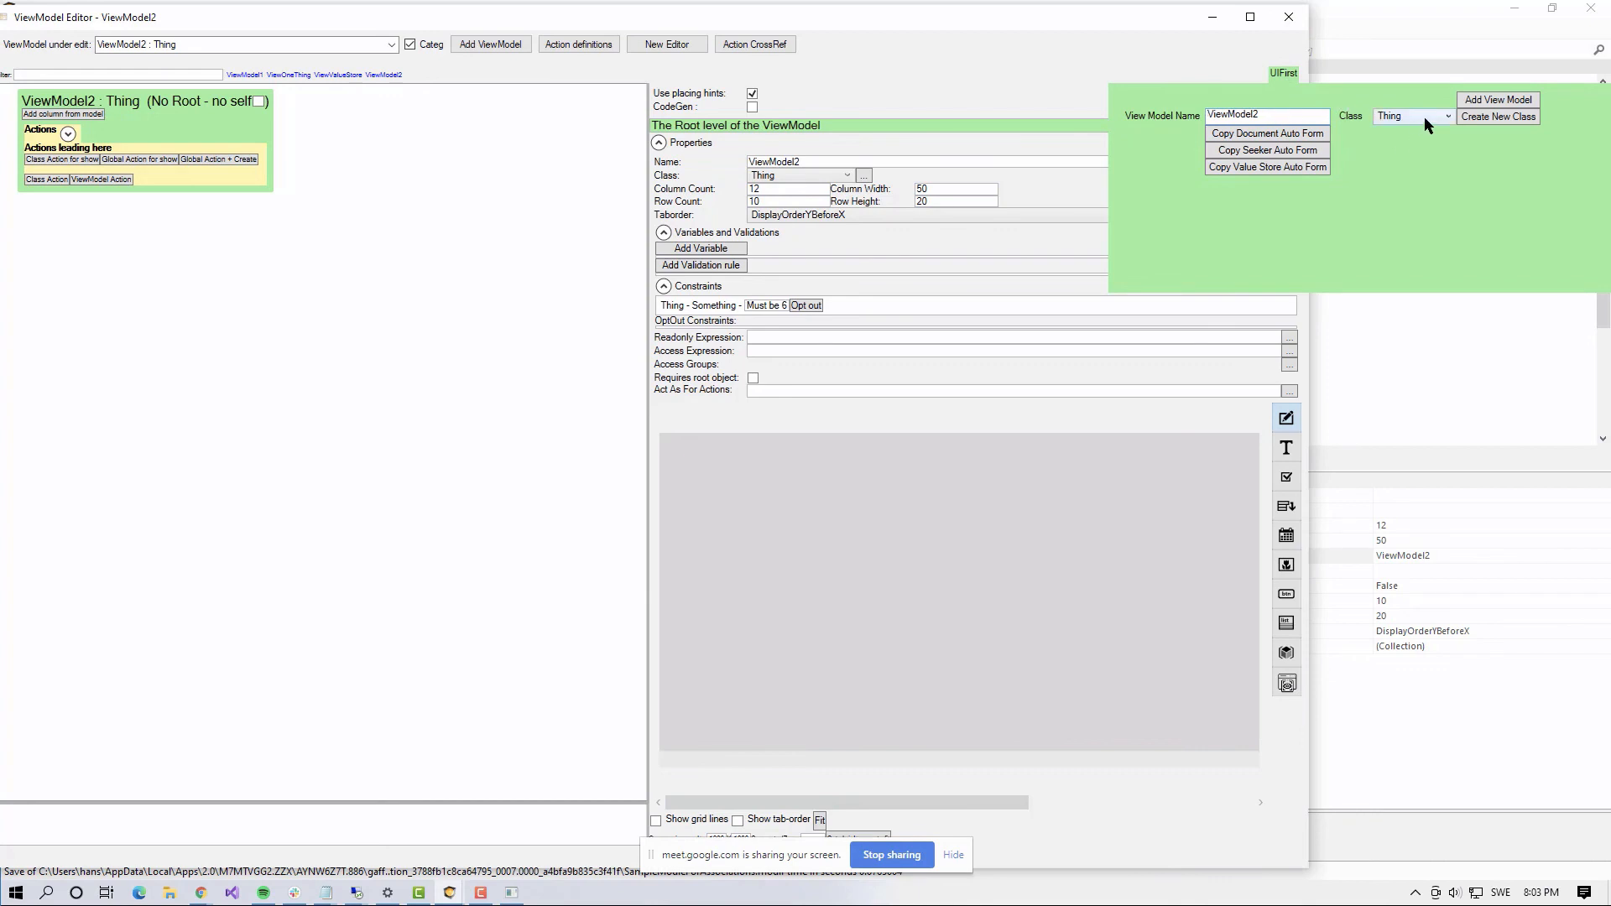
{"action": "left_click", "coordinate": [1283, 136]}
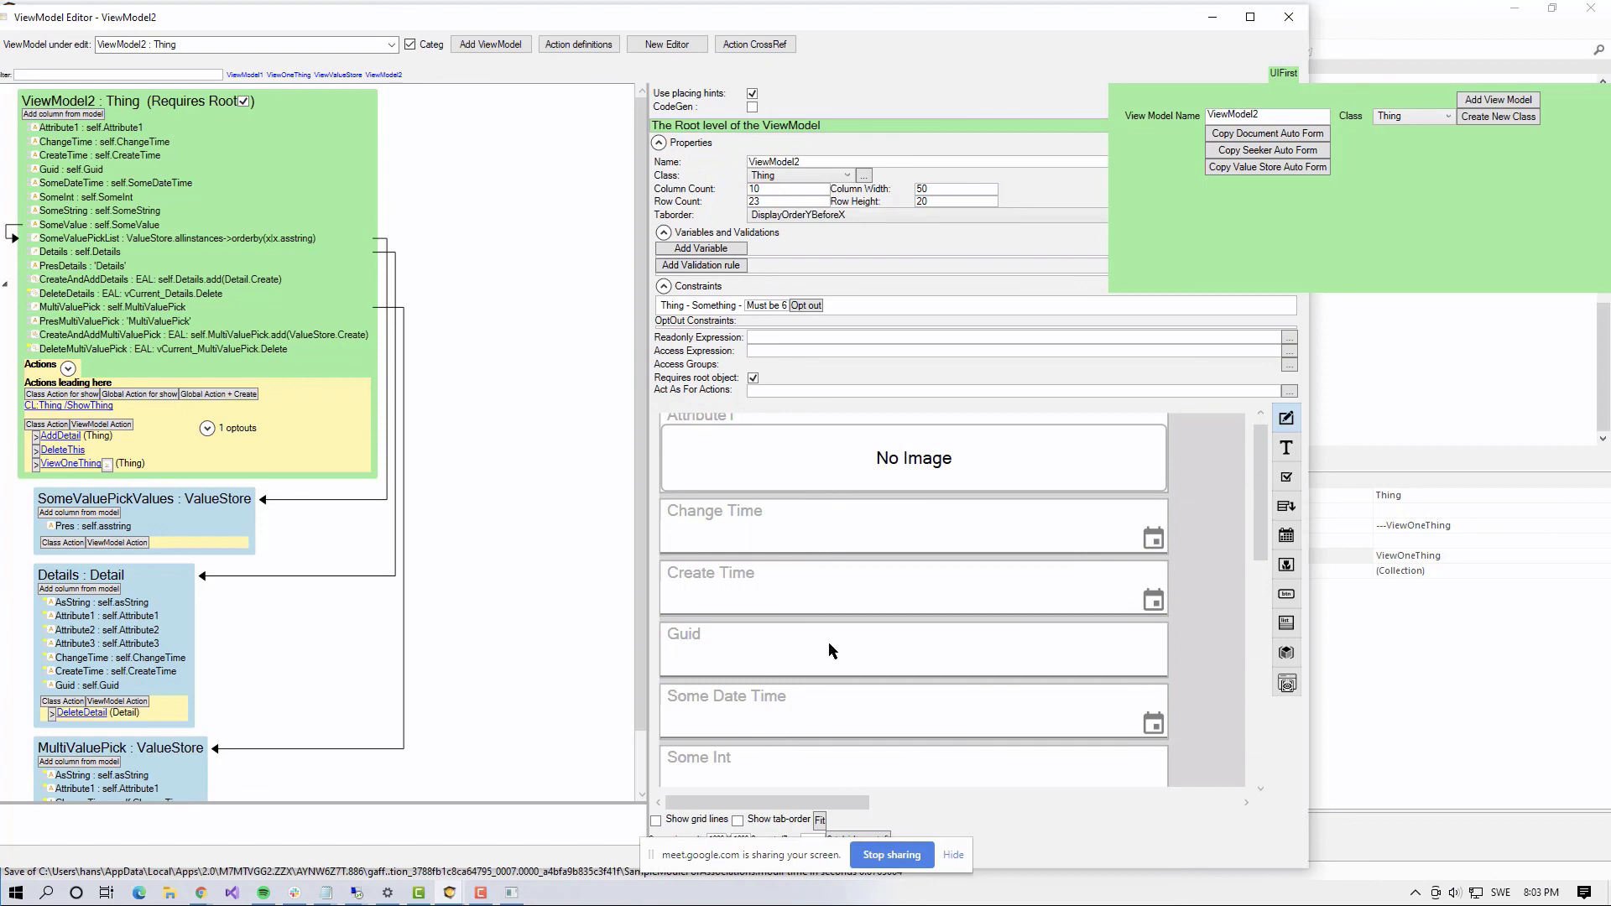
Step: Replace ViewModel2's content with the seeker auto form and turn off its root object requirement
{"action": "left_click", "coordinate": [1259, 151]}
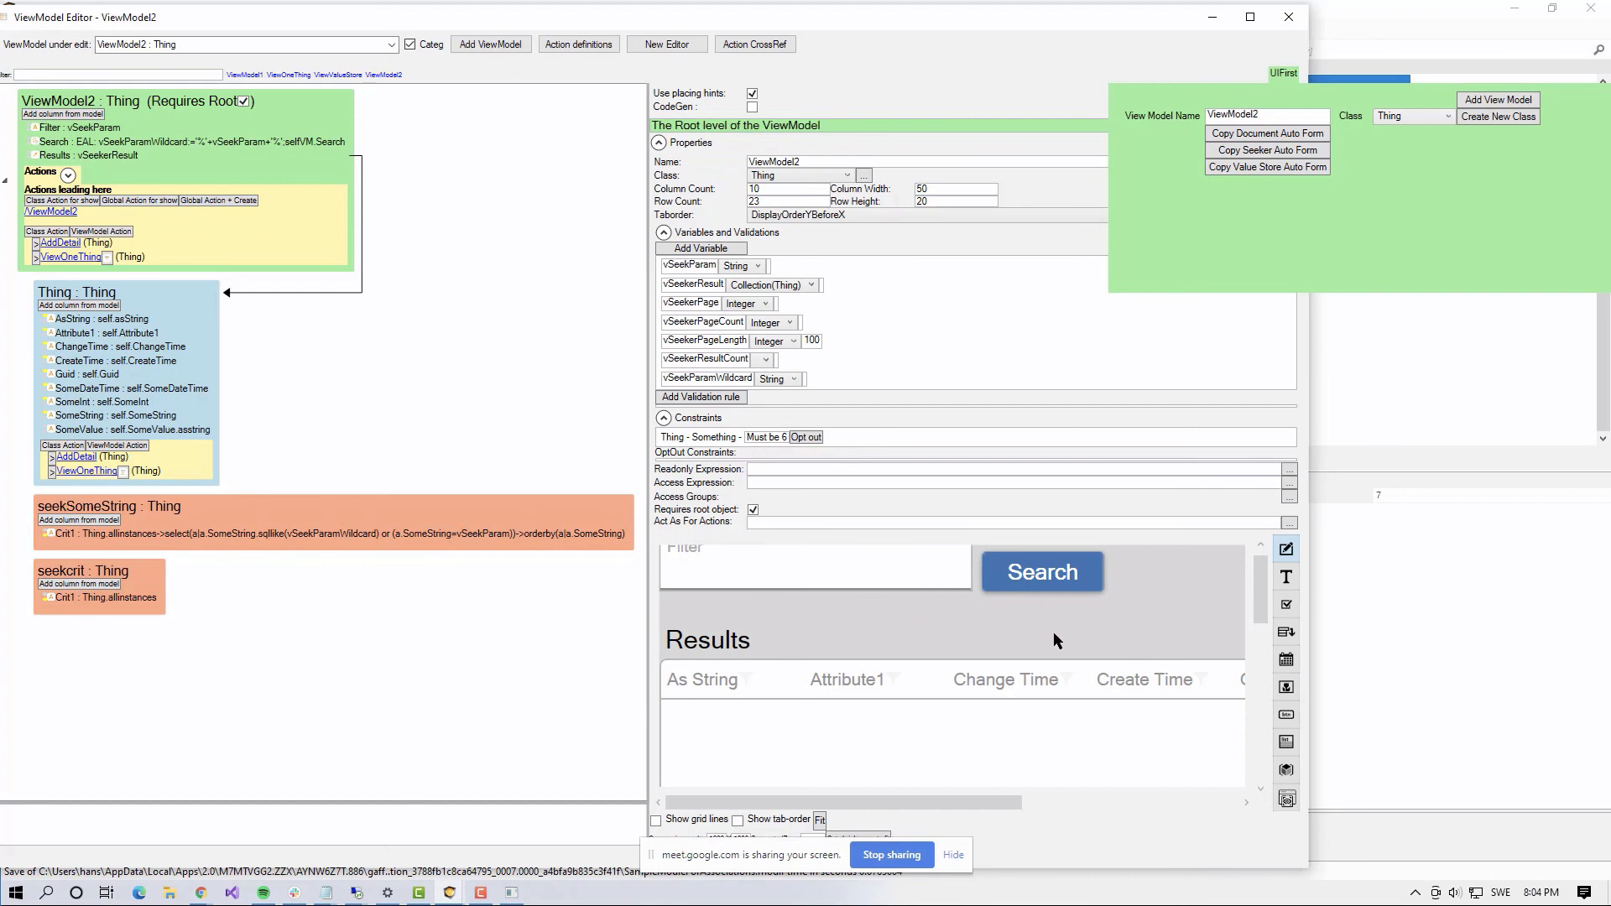
{"action": "left_click", "coordinate": [243, 102]}
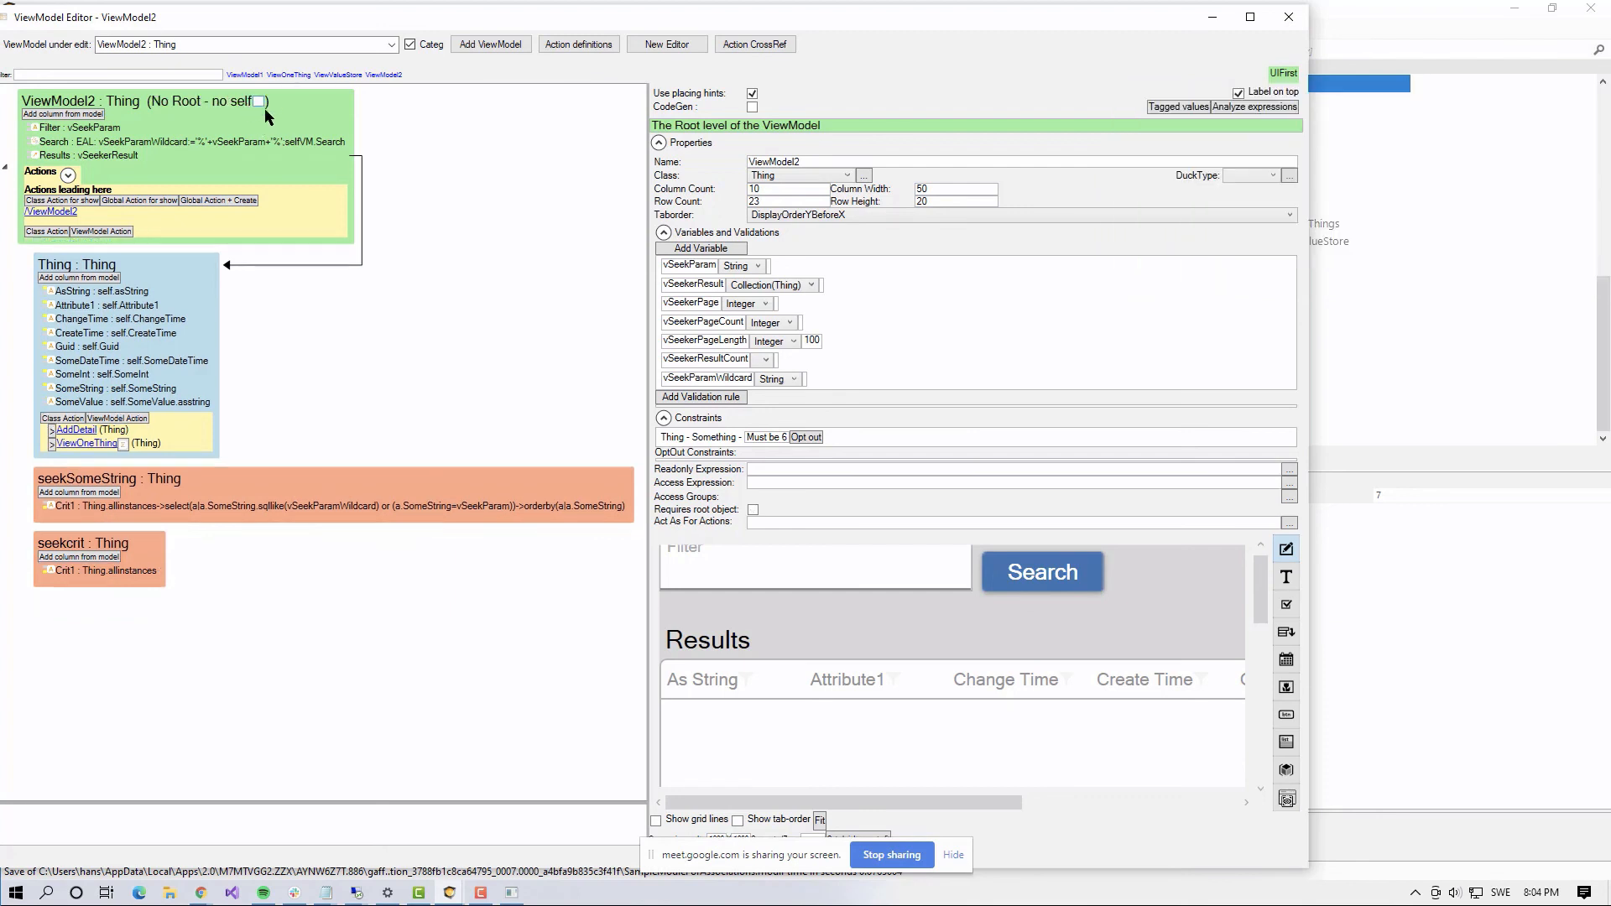
{"action": "key", "text": "alt+Tab"}
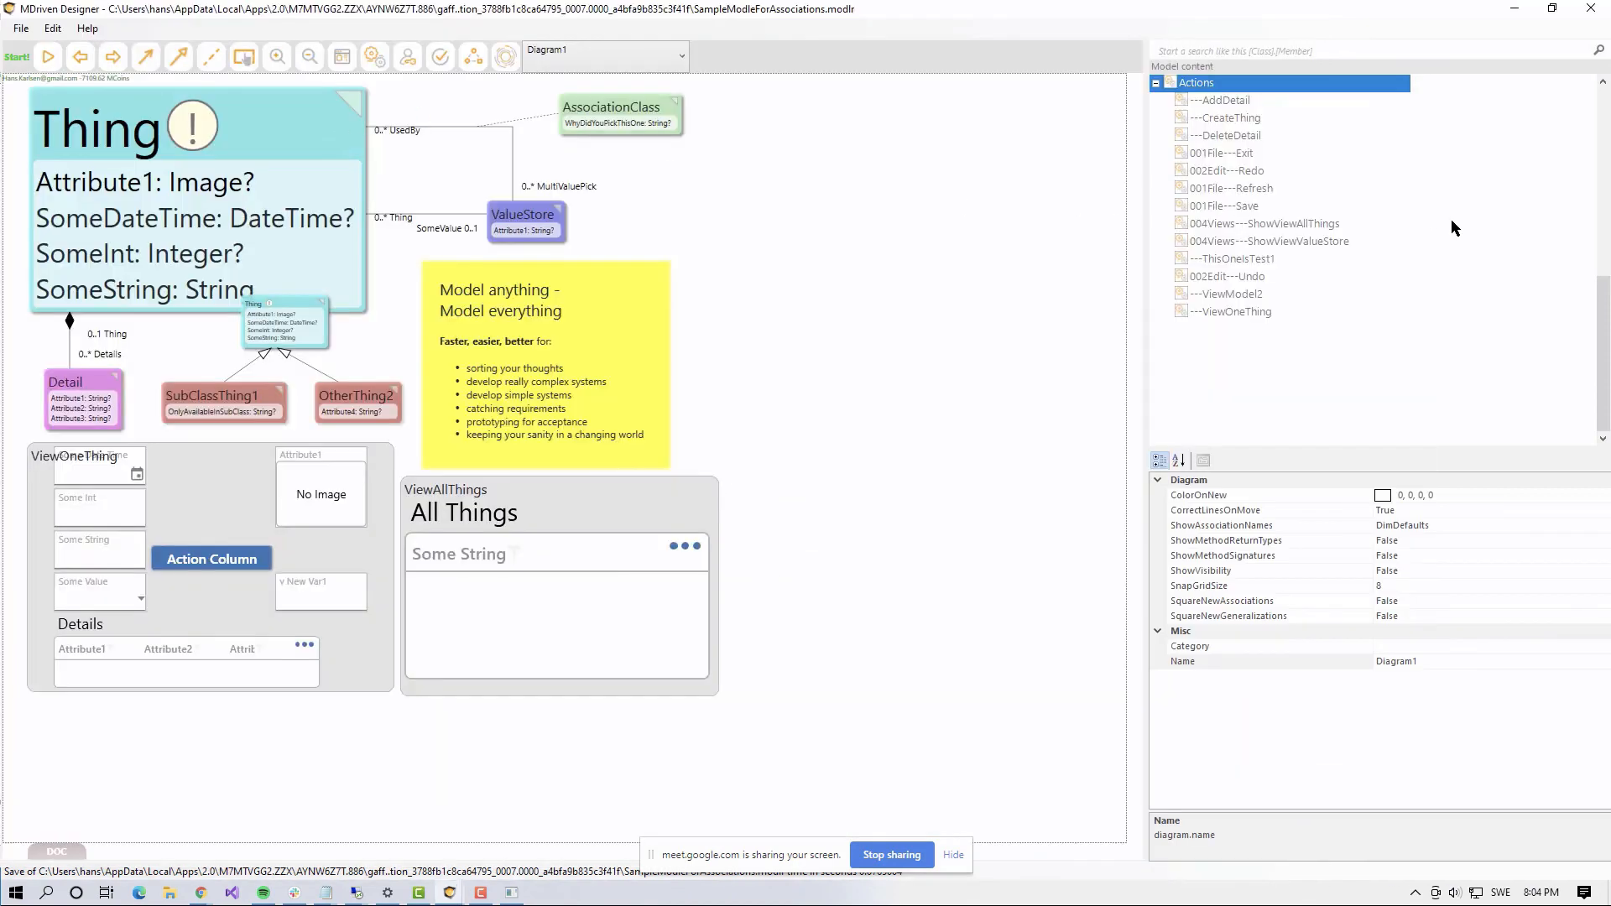
{"action": "key", "text": "alt+Tab"}
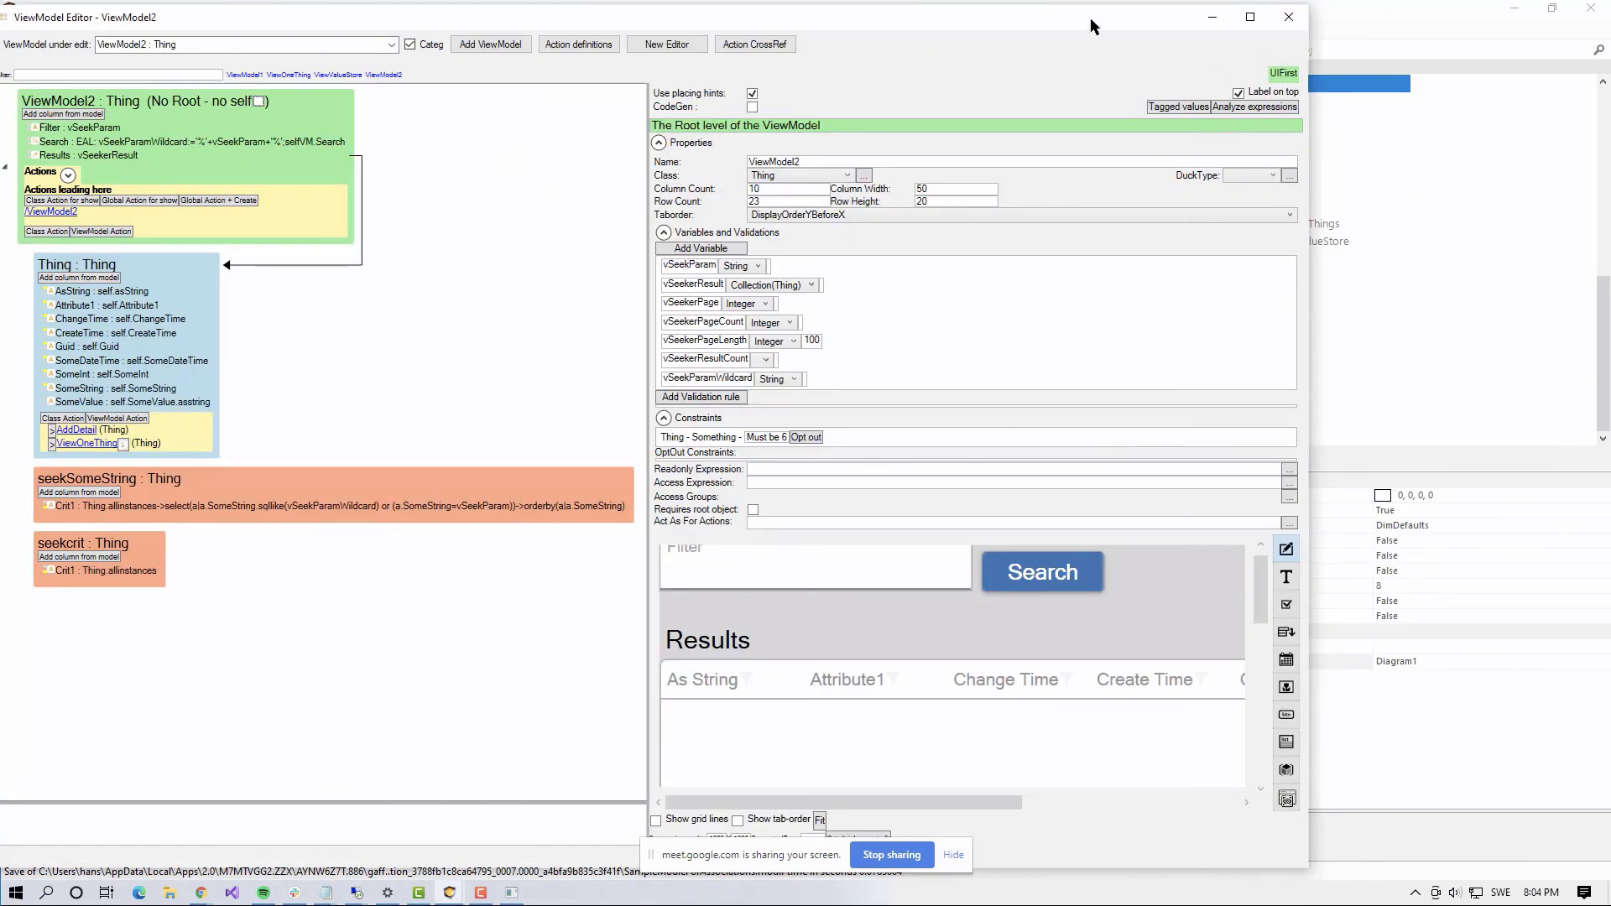
{"action": "left_click_drag", "start_coordinate": [1089, 20], "coordinate": [1162, 54]}
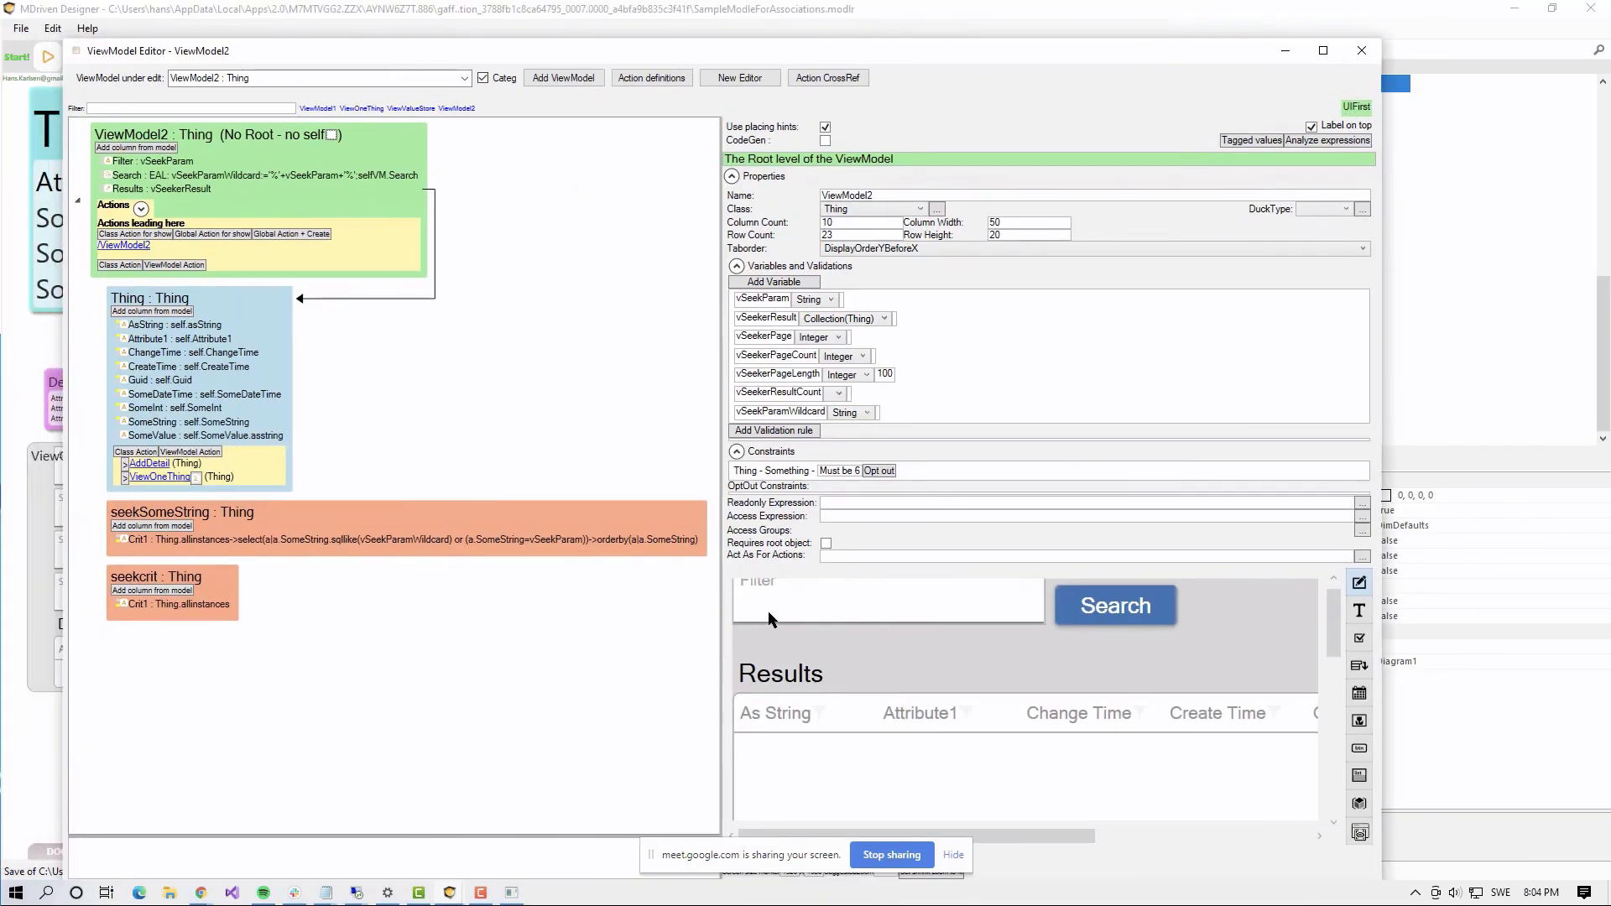
{"action": "scroll", "coordinate": [873, 652], "scroll_direction": "up", "scroll_amount": 1}
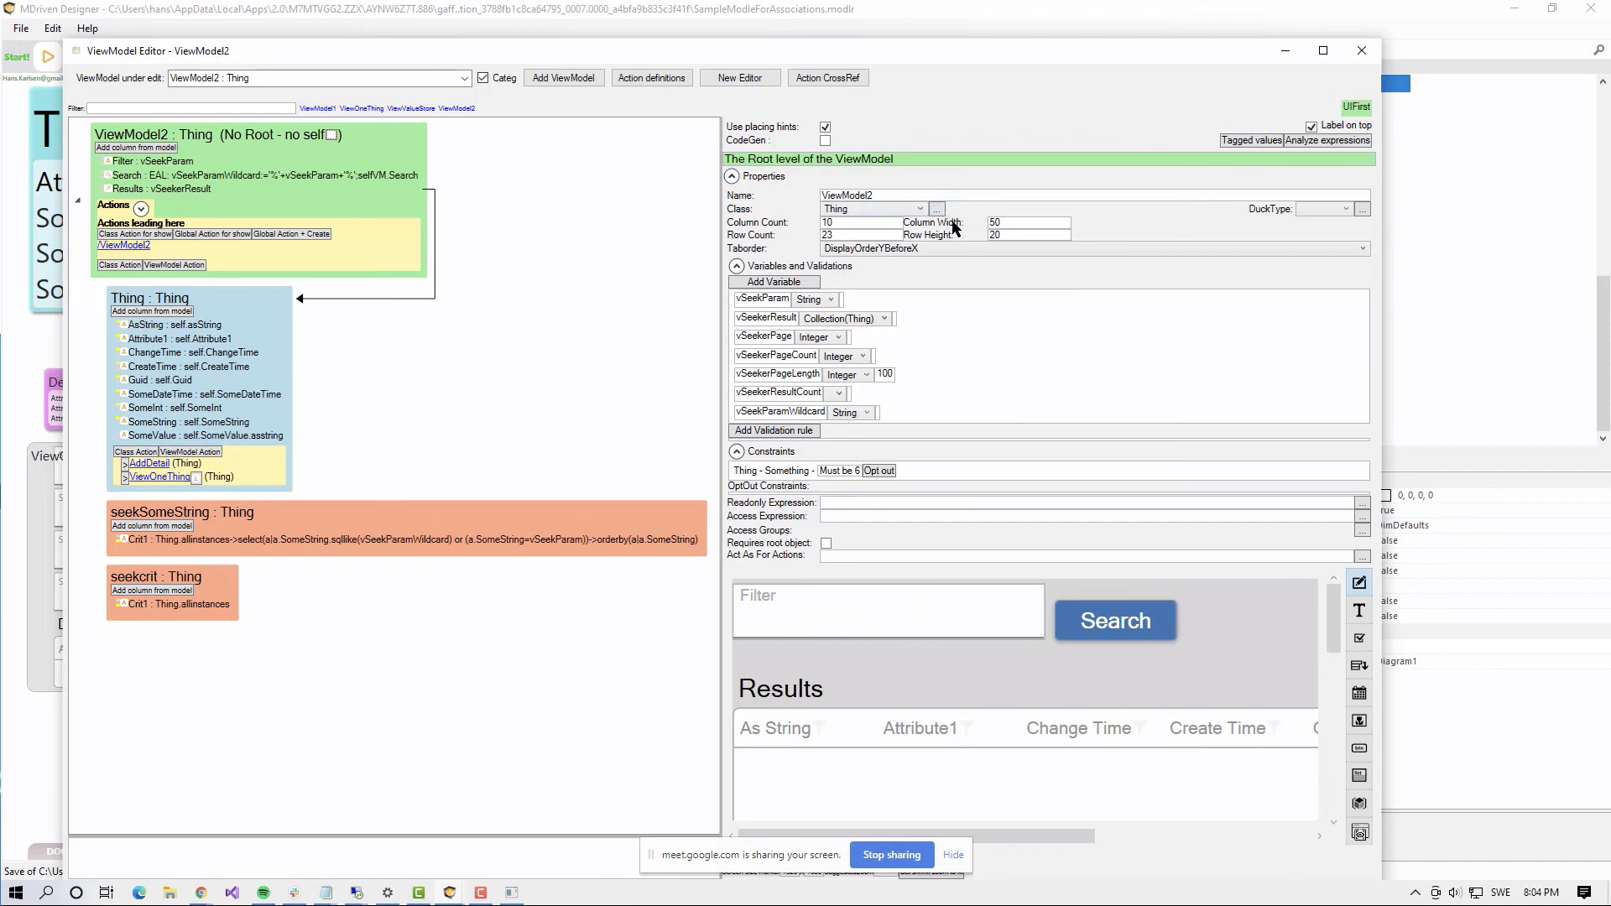
Step: Replace ViewModel2's content with the value store auto form
{"action": "left_click", "coordinate": [1358, 107]}
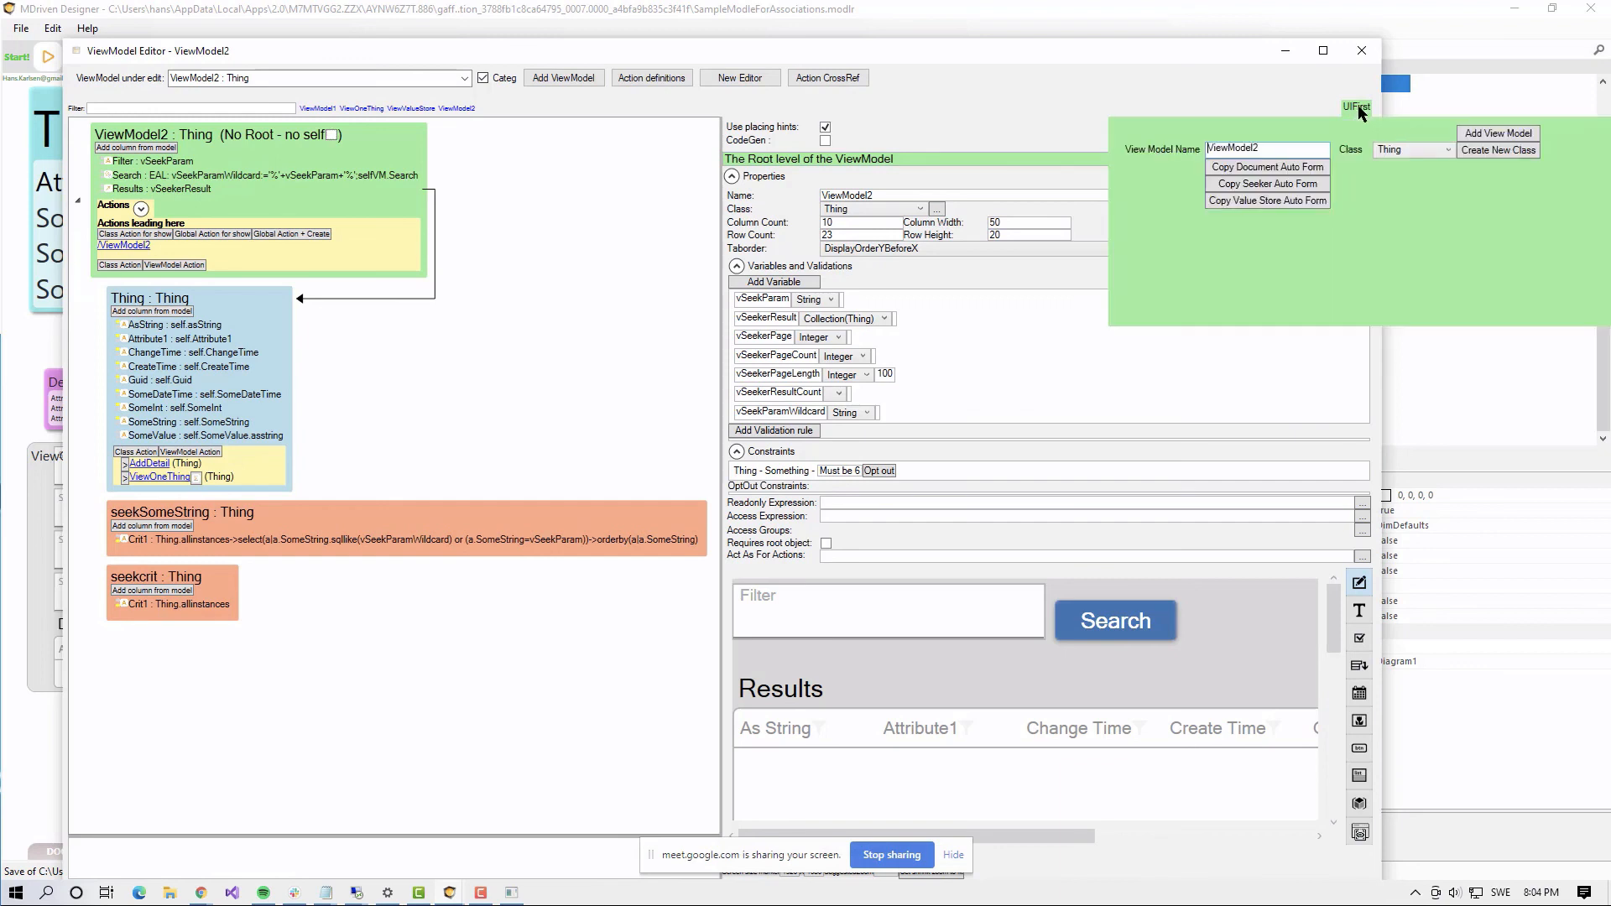
{"action": "left_click", "coordinate": [1255, 207]}
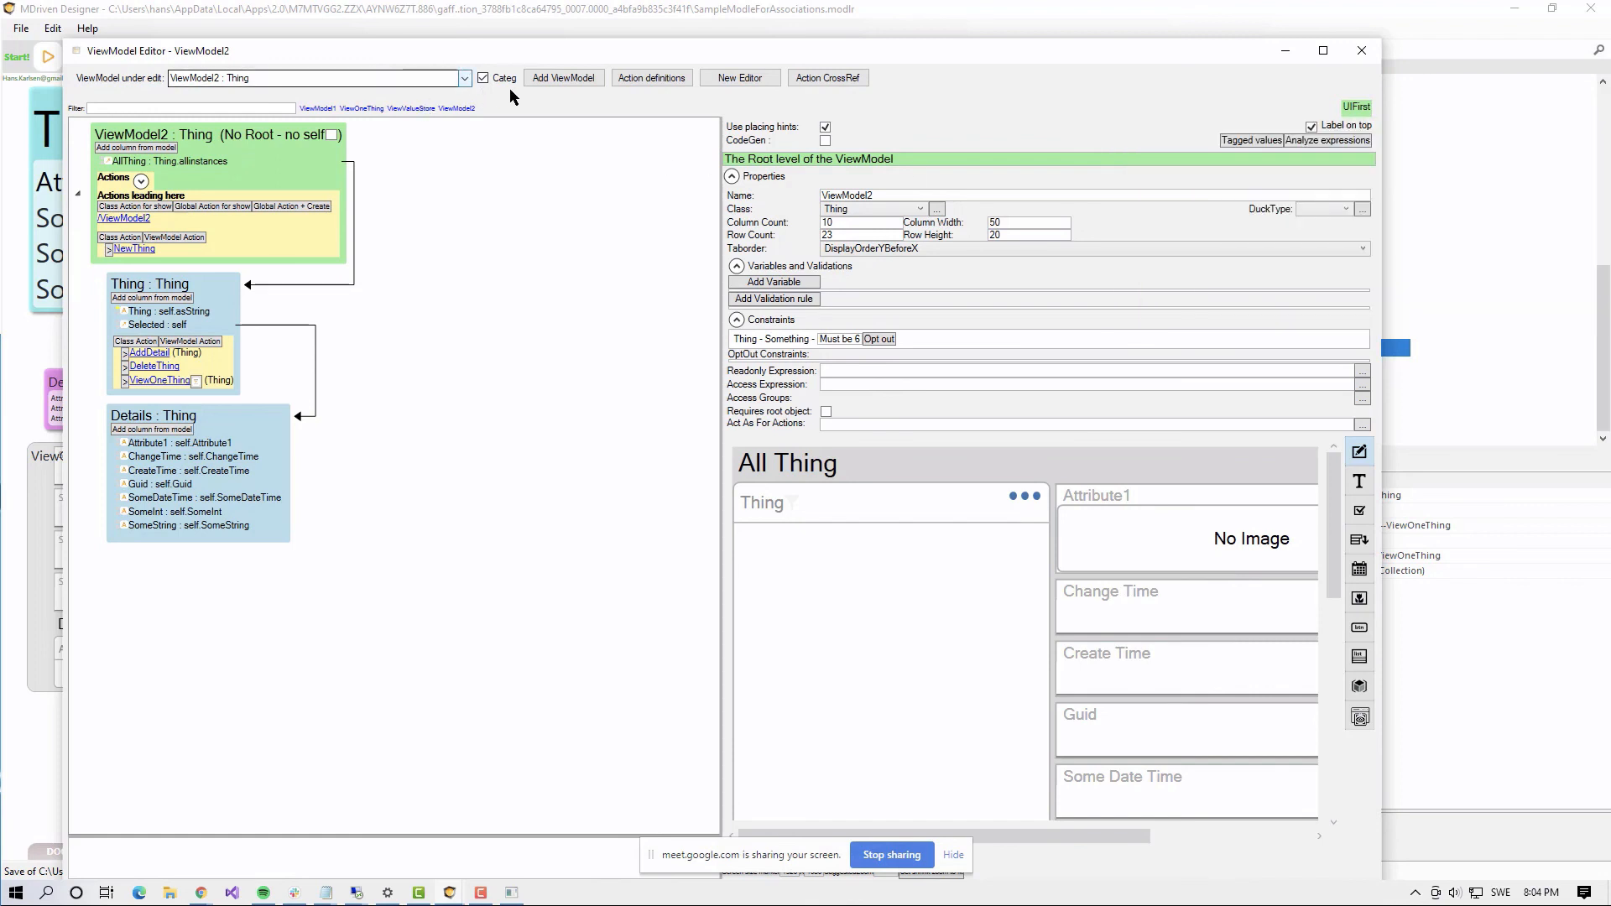
Step: Add another view model and review its UIFirst class choices, keeping <Type on VM>
{"action": "left_click", "coordinate": [554, 80]}
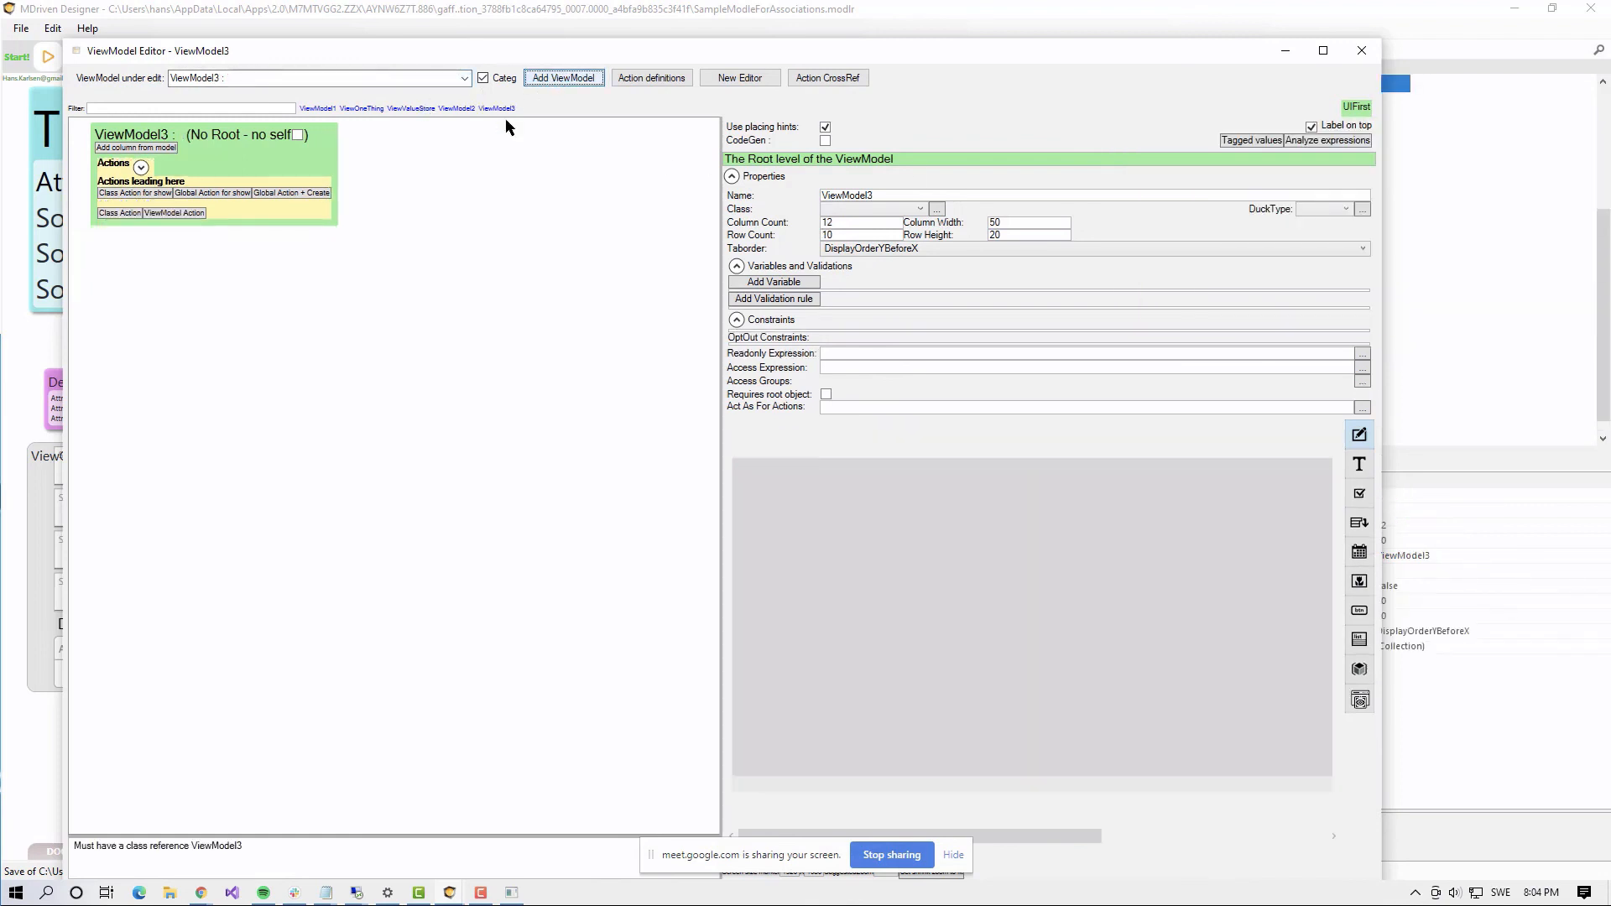
{"action": "mouse_move", "coordinate": [1362, 109]}
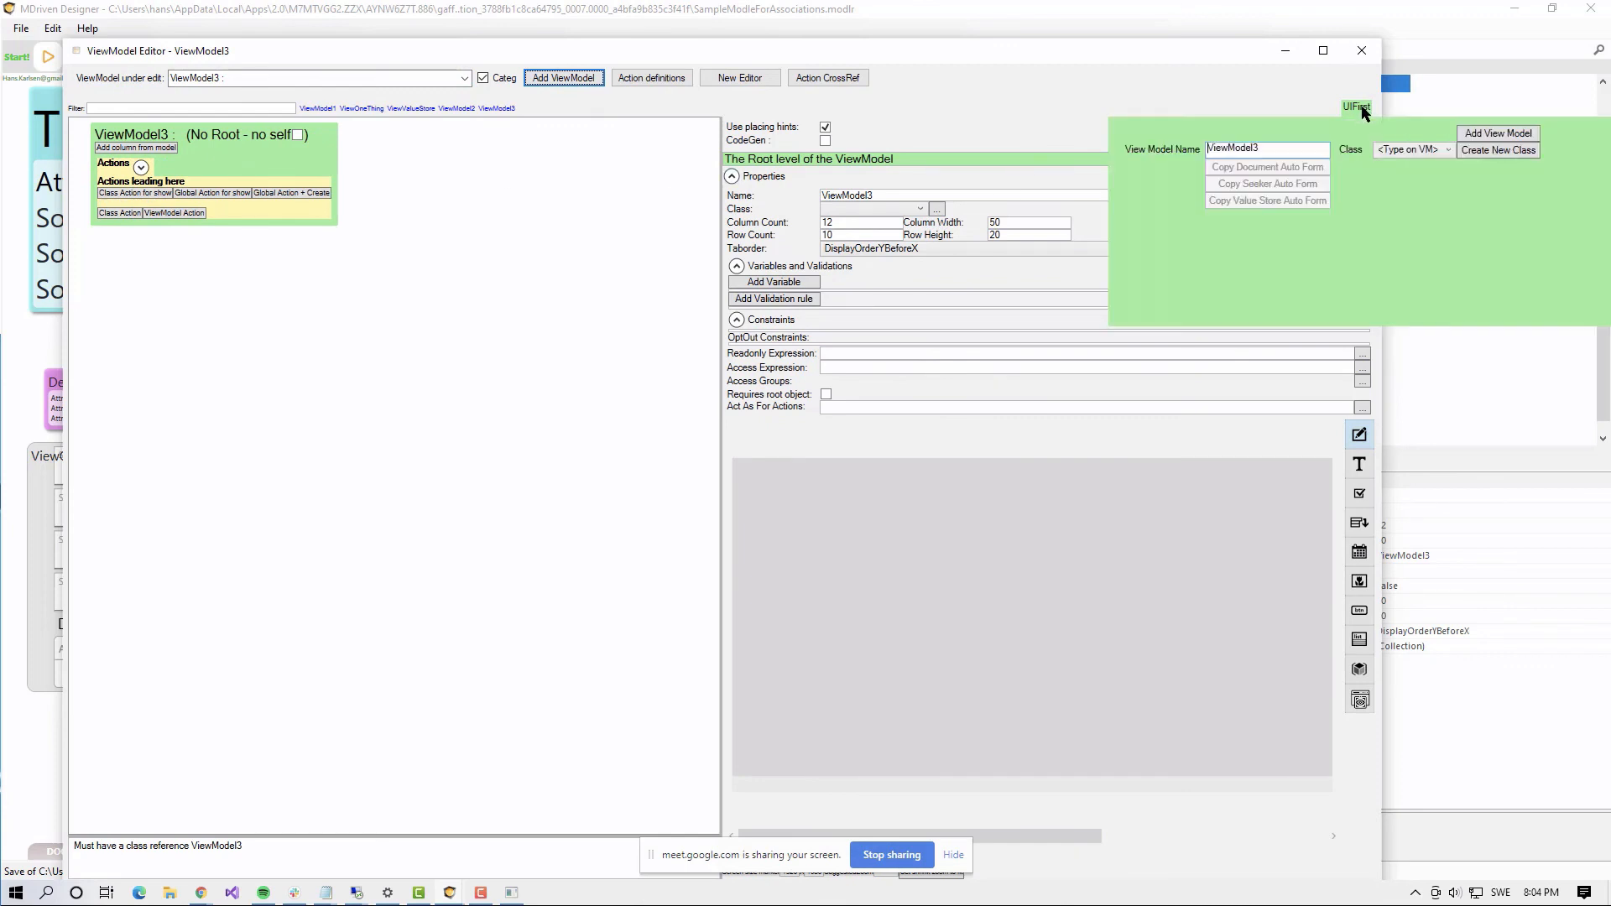
{"action": "left_click", "coordinate": [1424, 155]}
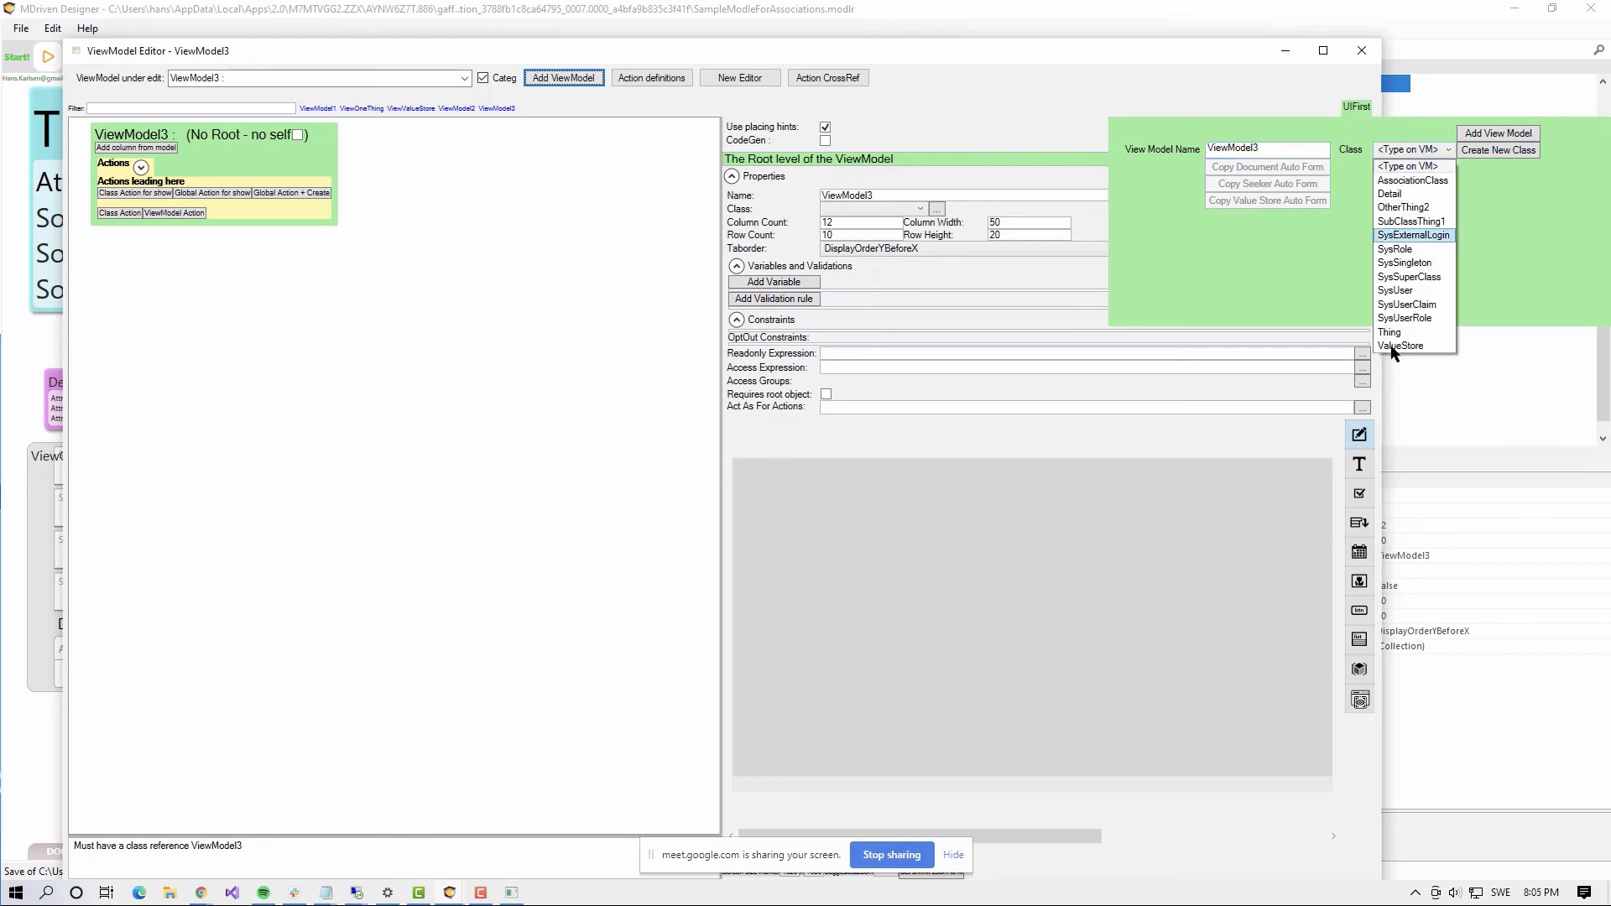
{"action": "left_click", "coordinate": [1408, 165]}
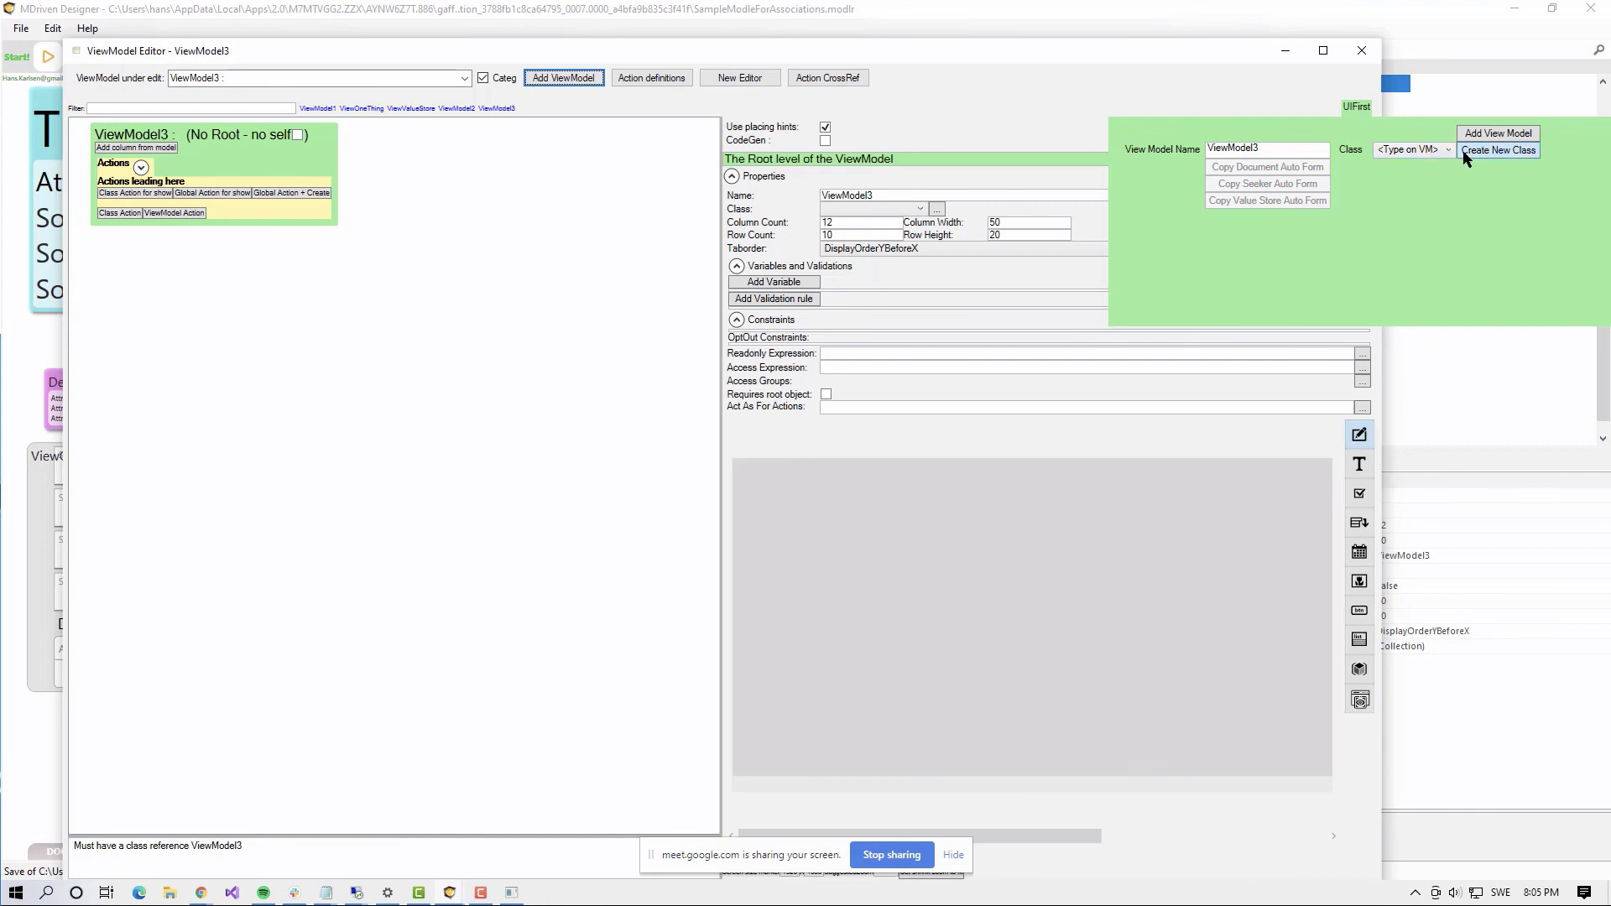
{"action": "left_click", "coordinate": [1424, 156]}
{"action": "left_click", "coordinate": [1411, 162]}
Step: Examine the UIFirst form for creating a new class in Package1, and leave it without creating one
{"action": "left_click", "coordinate": [1486, 156]}
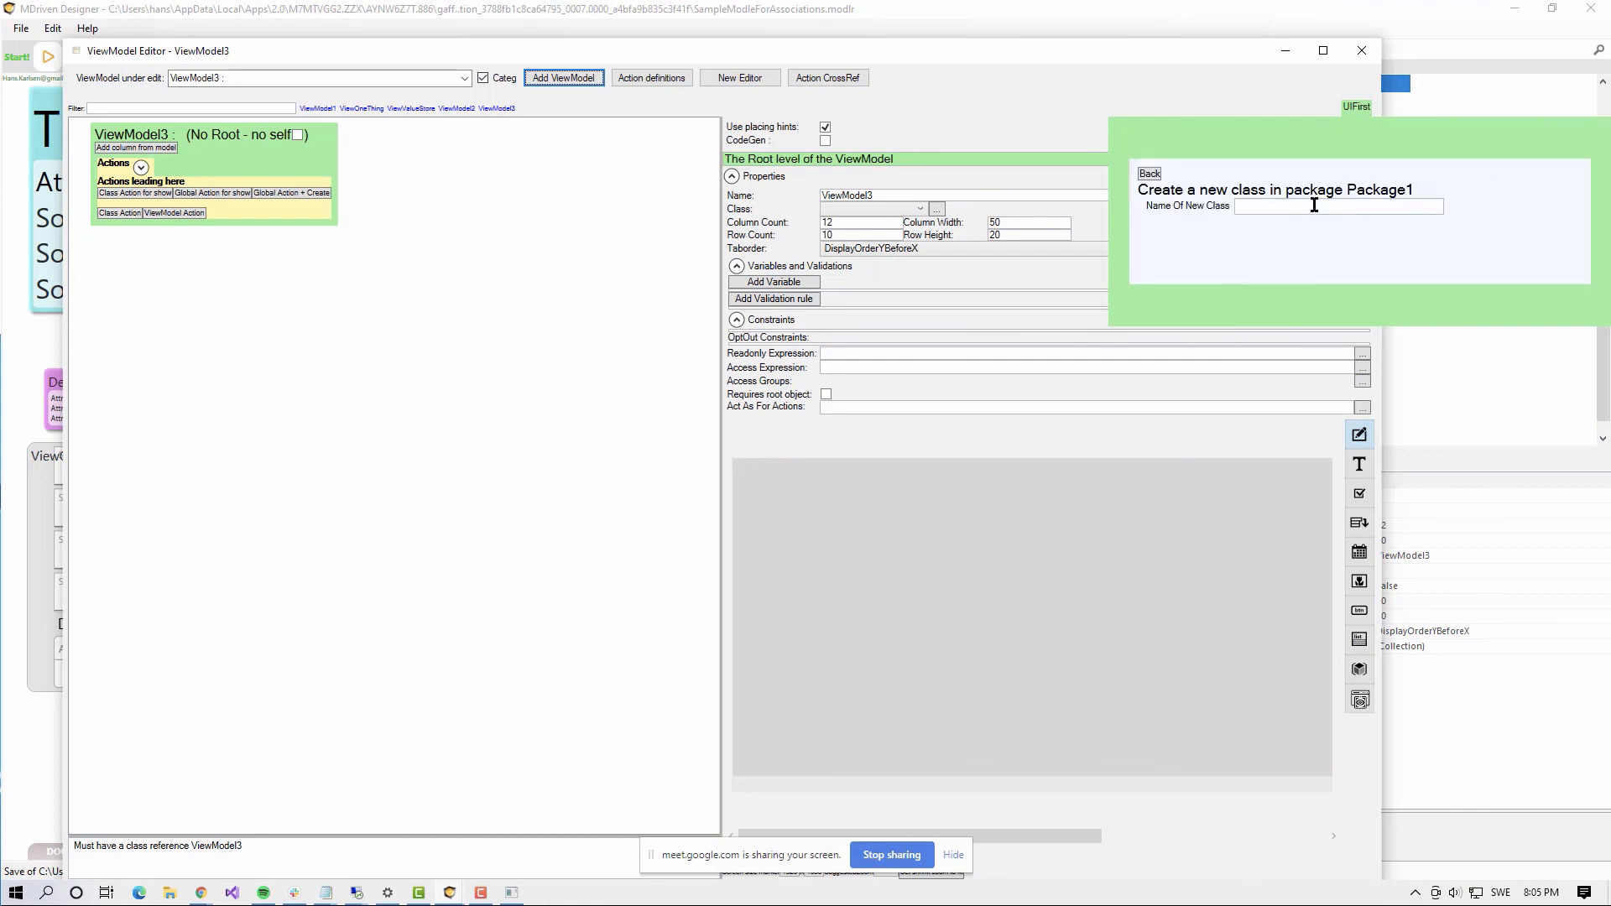
{"action": "left_click", "coordinate": [1314, 206]}
{"action": "key", "text": "Tab"}
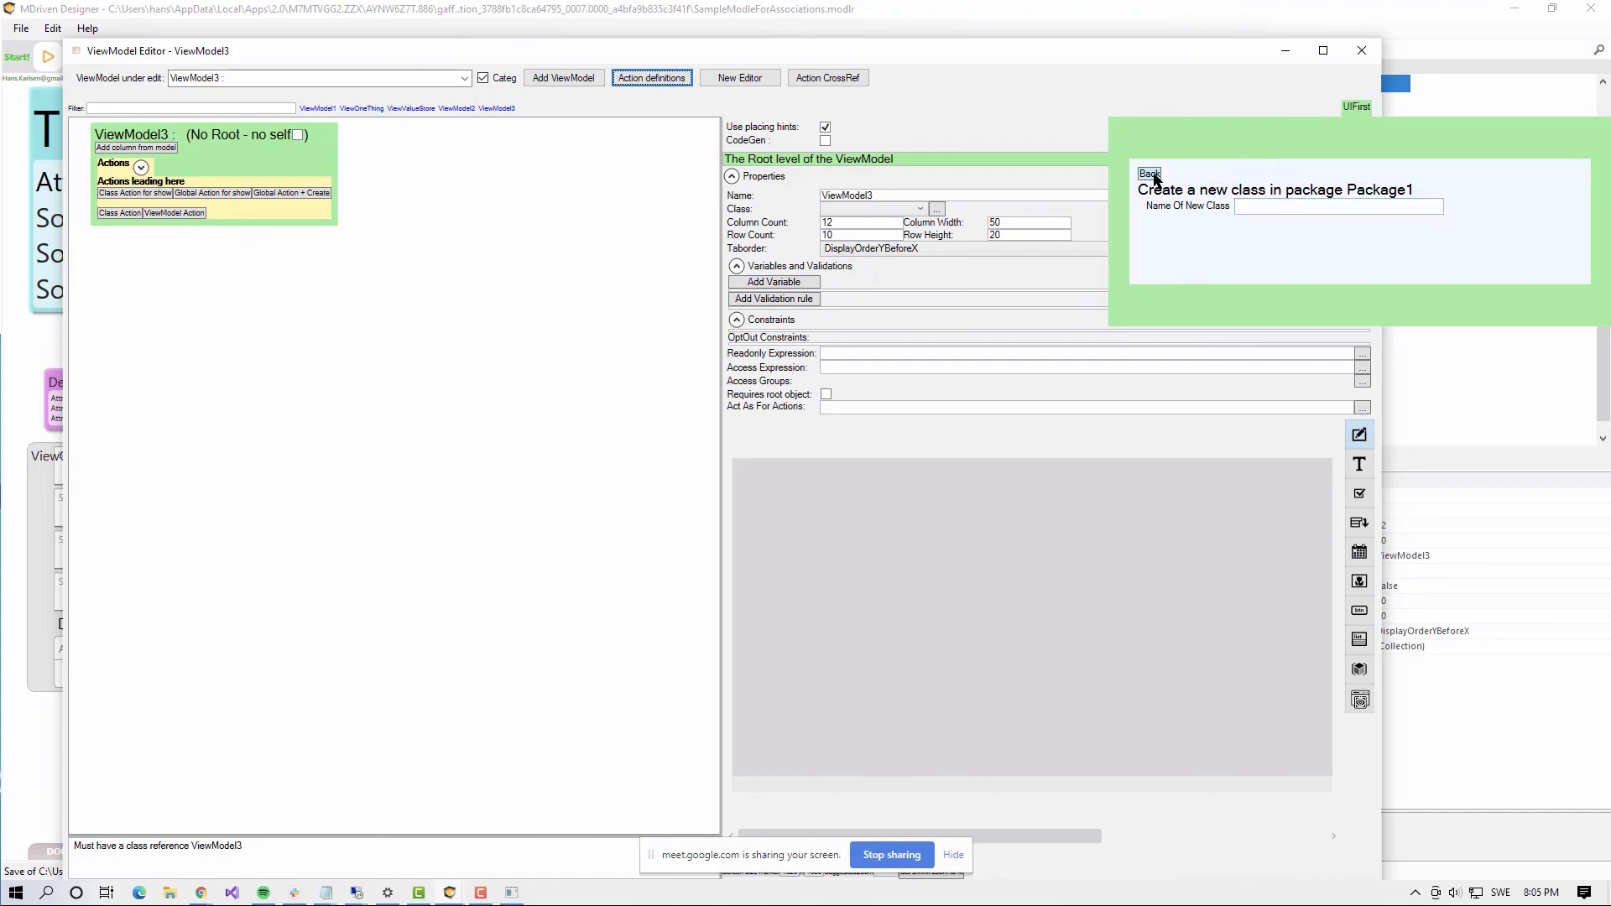
{"action": "left_click", "coordinate": [1156, 174]}
{"action": "left_click", "coordinate": [1516, 160]}
{"action": "key", "text": "Tab"}
{"action": "key", "text": "Tab"}
{"action": "key", "text": "Tab"}
{"action": "left_click", "coordinate": [635, 50]}
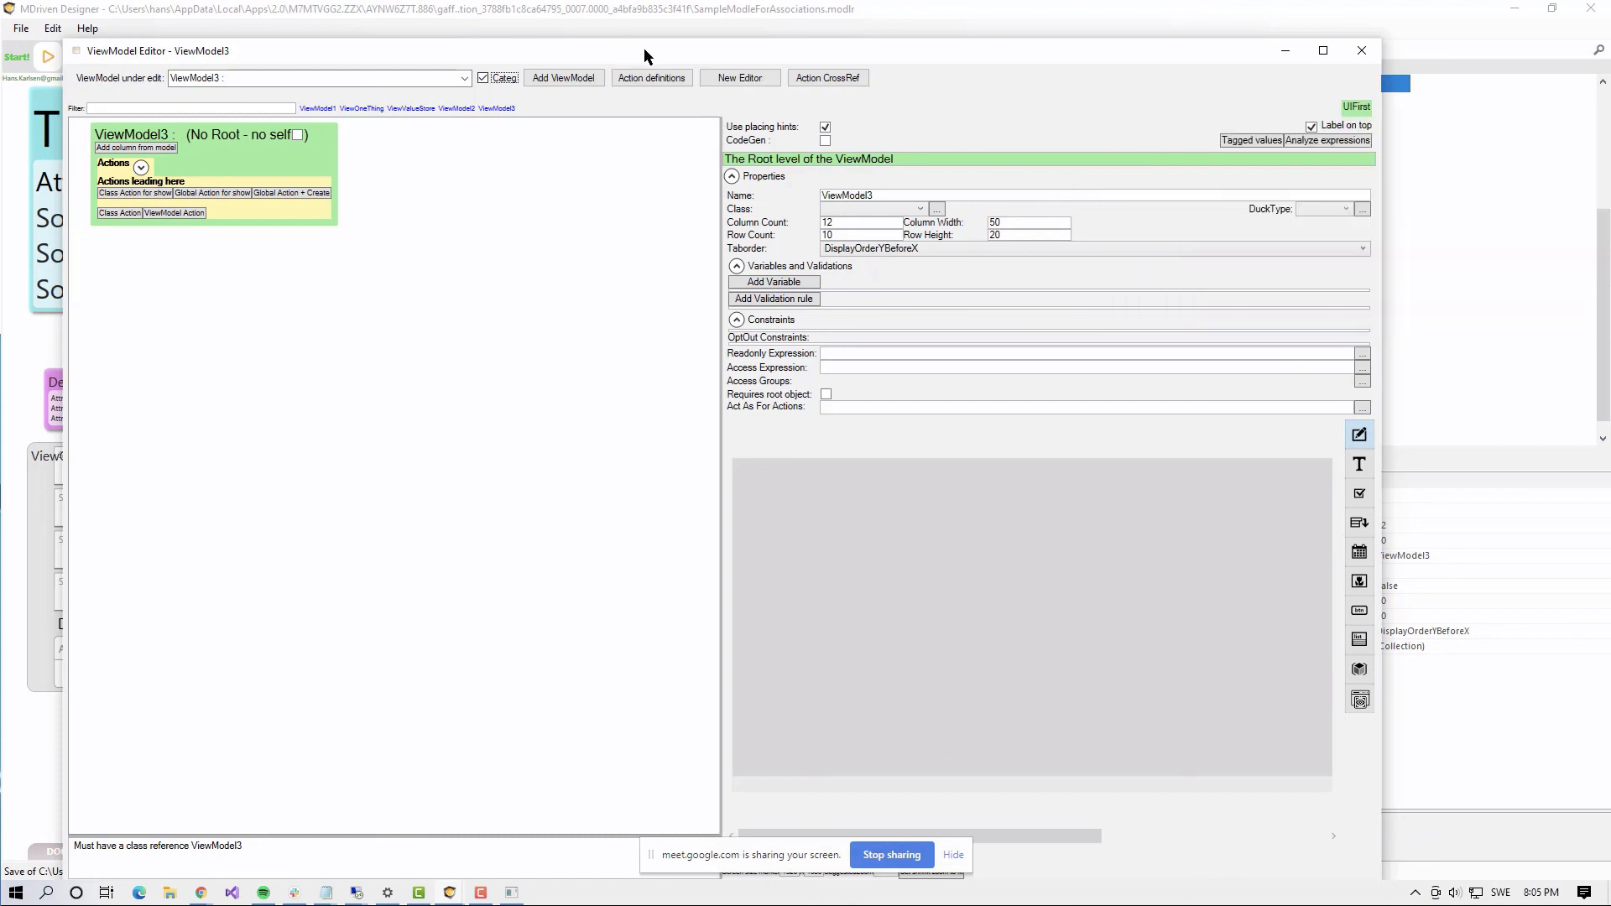
Step: Review UIFirst's new-class form once more and the class choices for ViewModel3's root, leaving its class empty
{"action": "left_click_drag", "start_coordinate": [645, 50], "coordinate": [594, 57]}
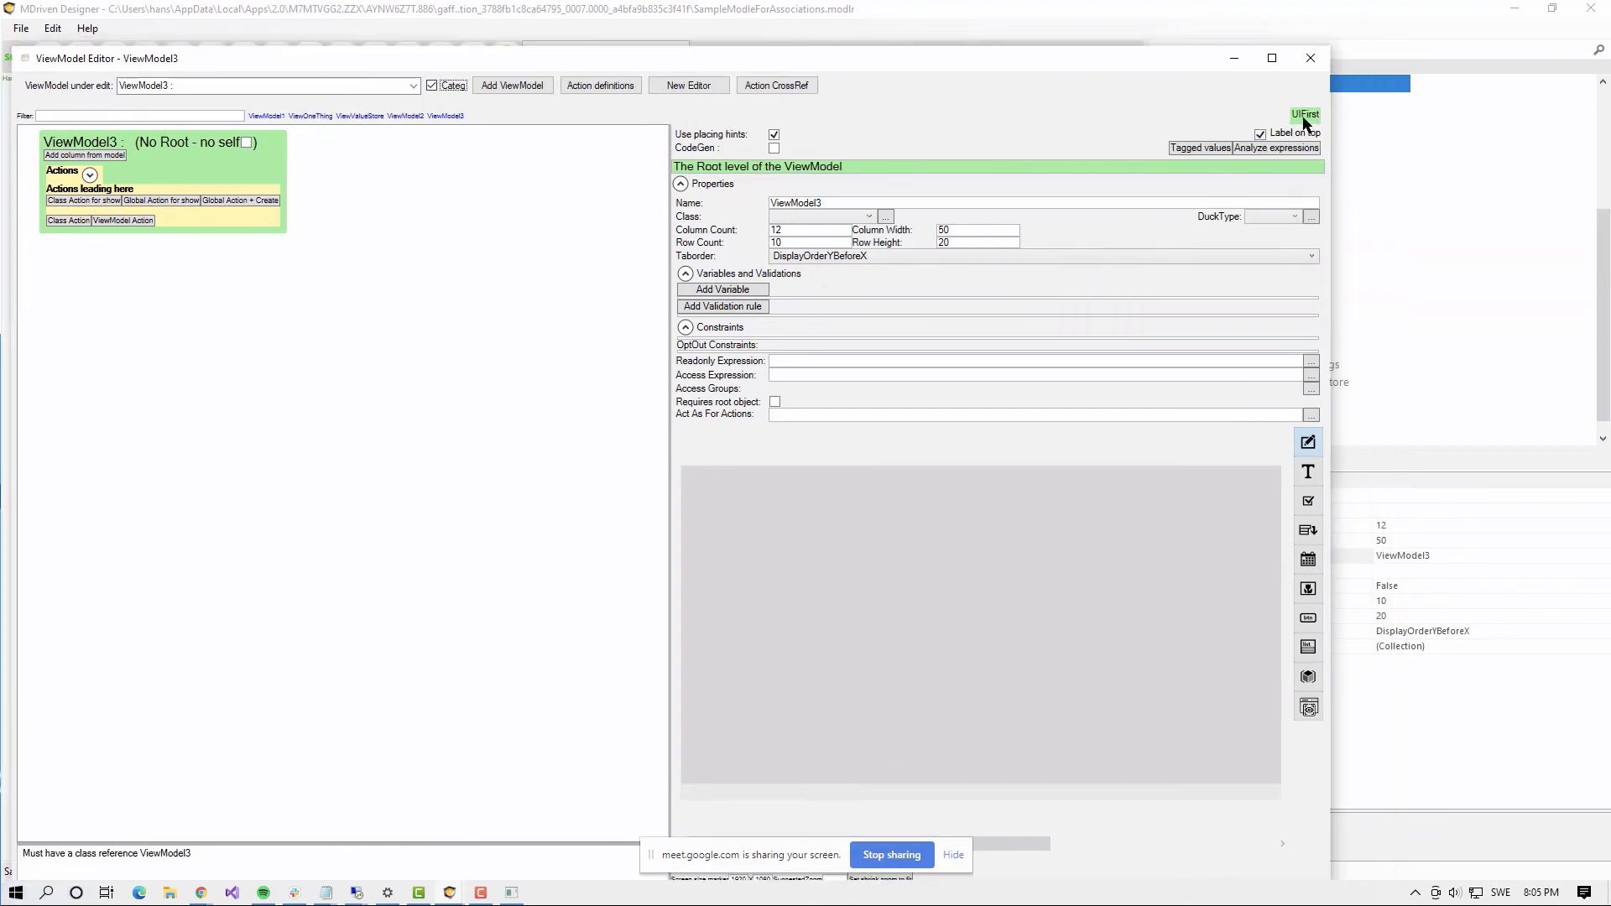
{"action": "mouse_move", "coordinate": [1307, 117]}
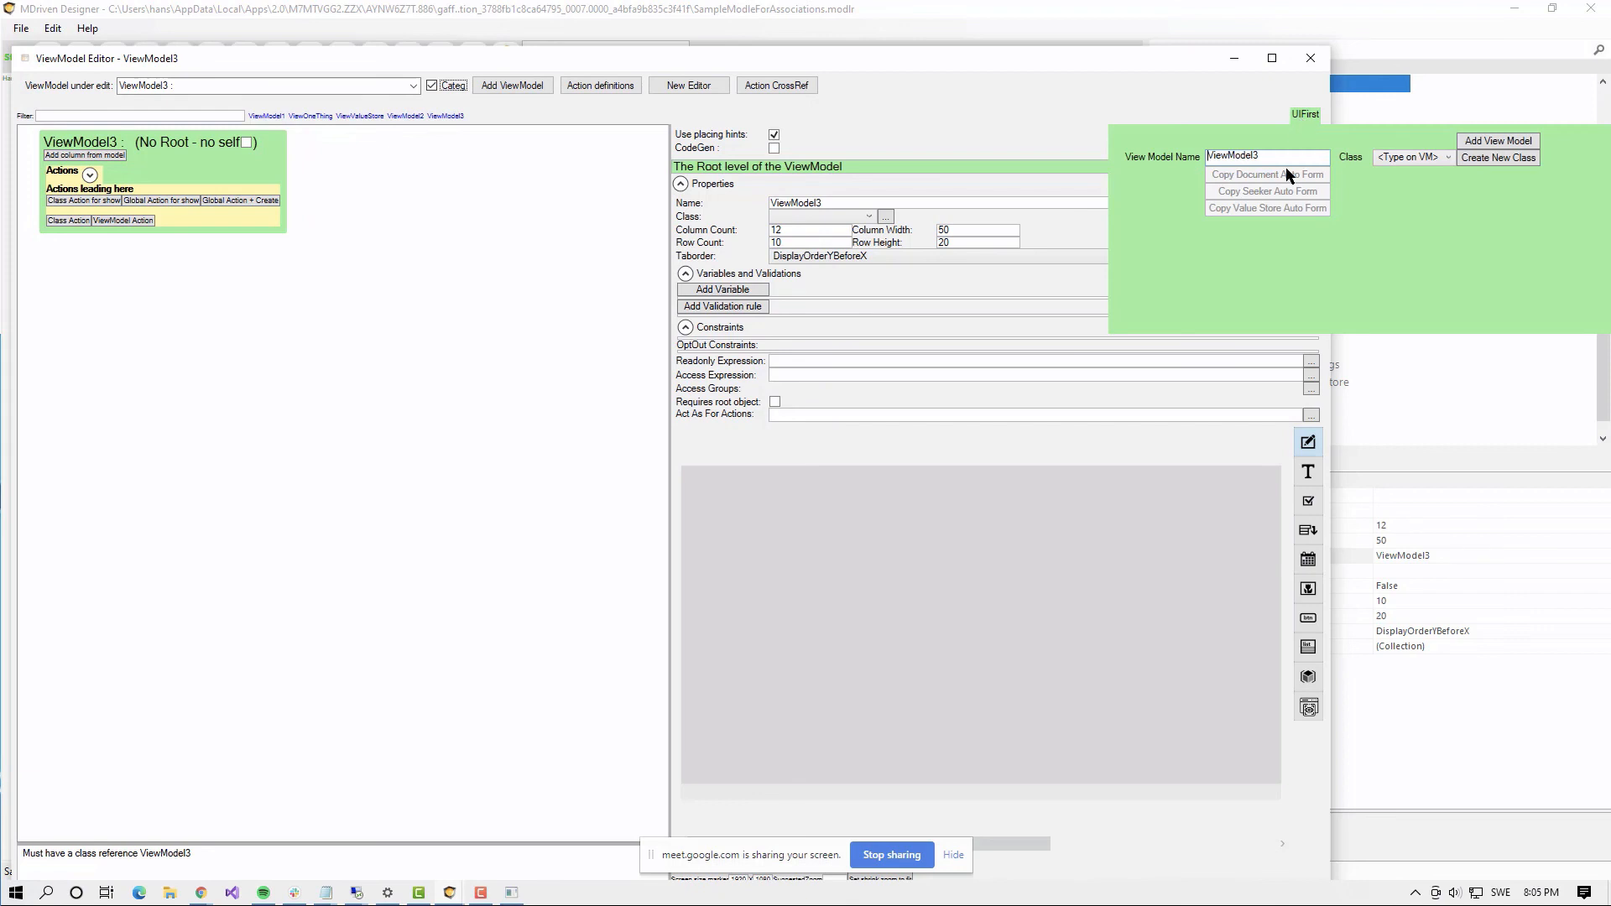
{"action": "left_click", "coordinate": [1481, 158]}
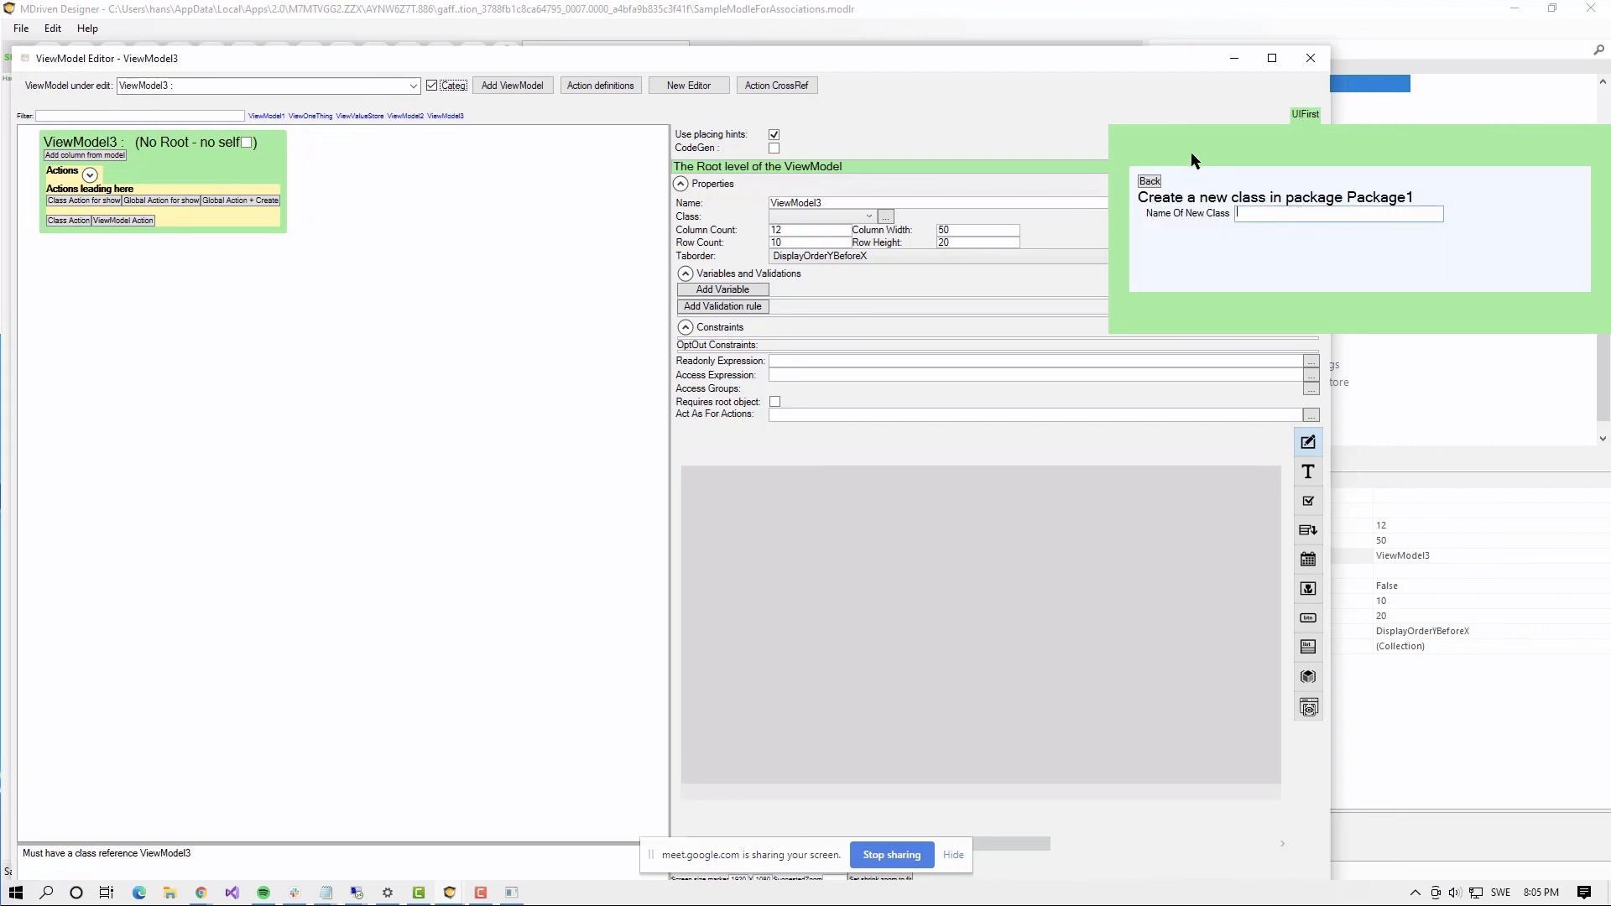
{"action": "left_click", "coordinate": [1150, 182]}
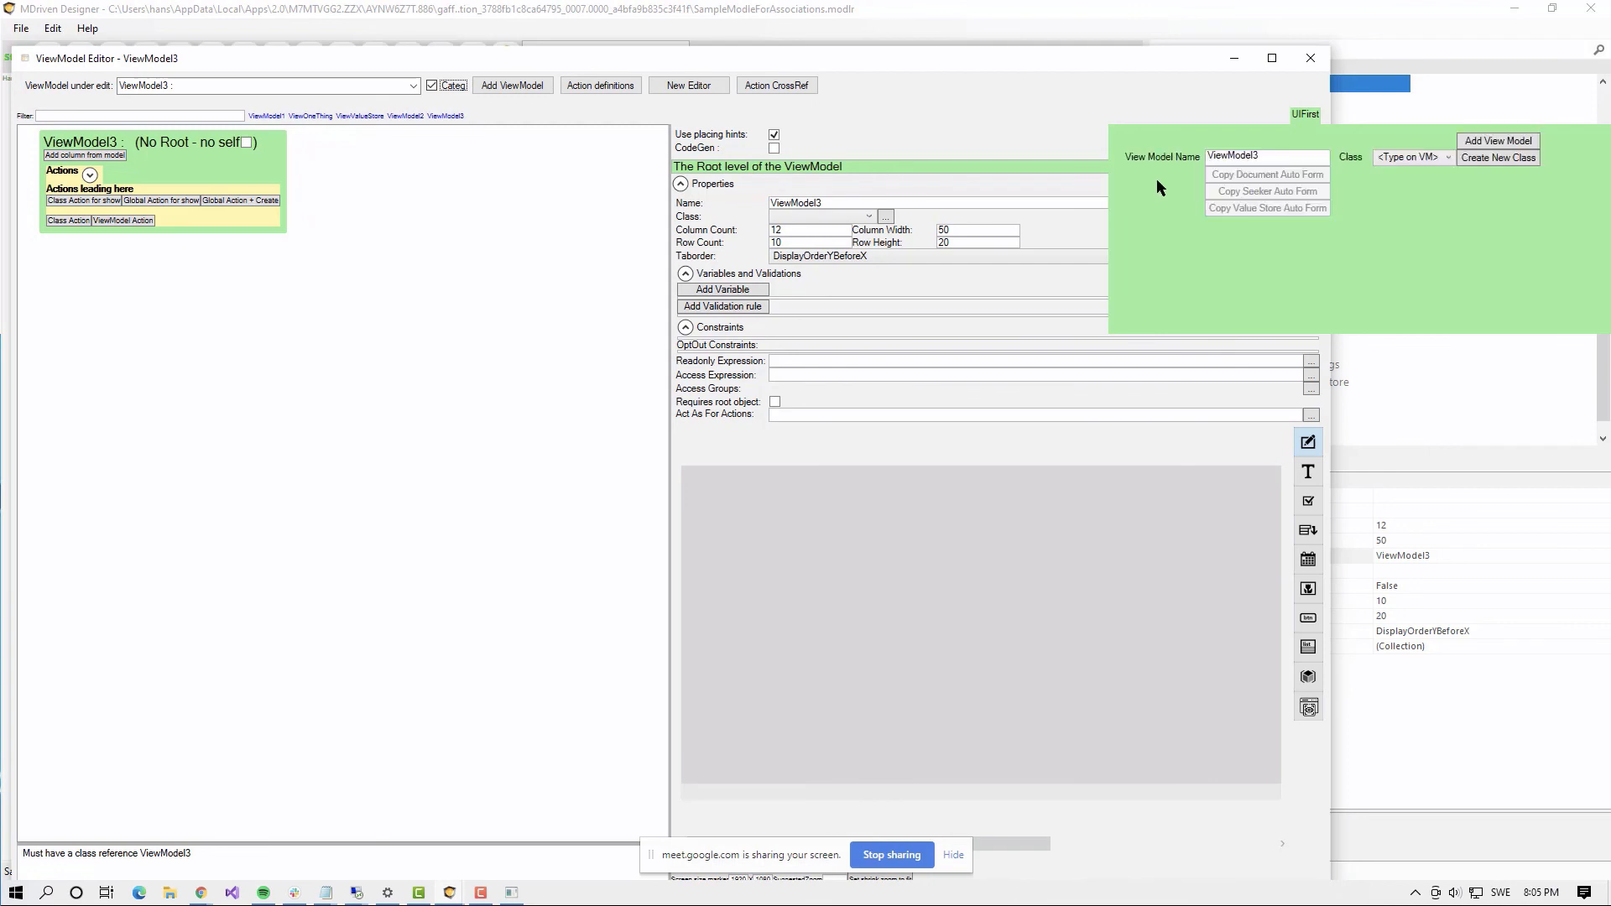
{"action": "left_click", "coordinate": [839, 218]}
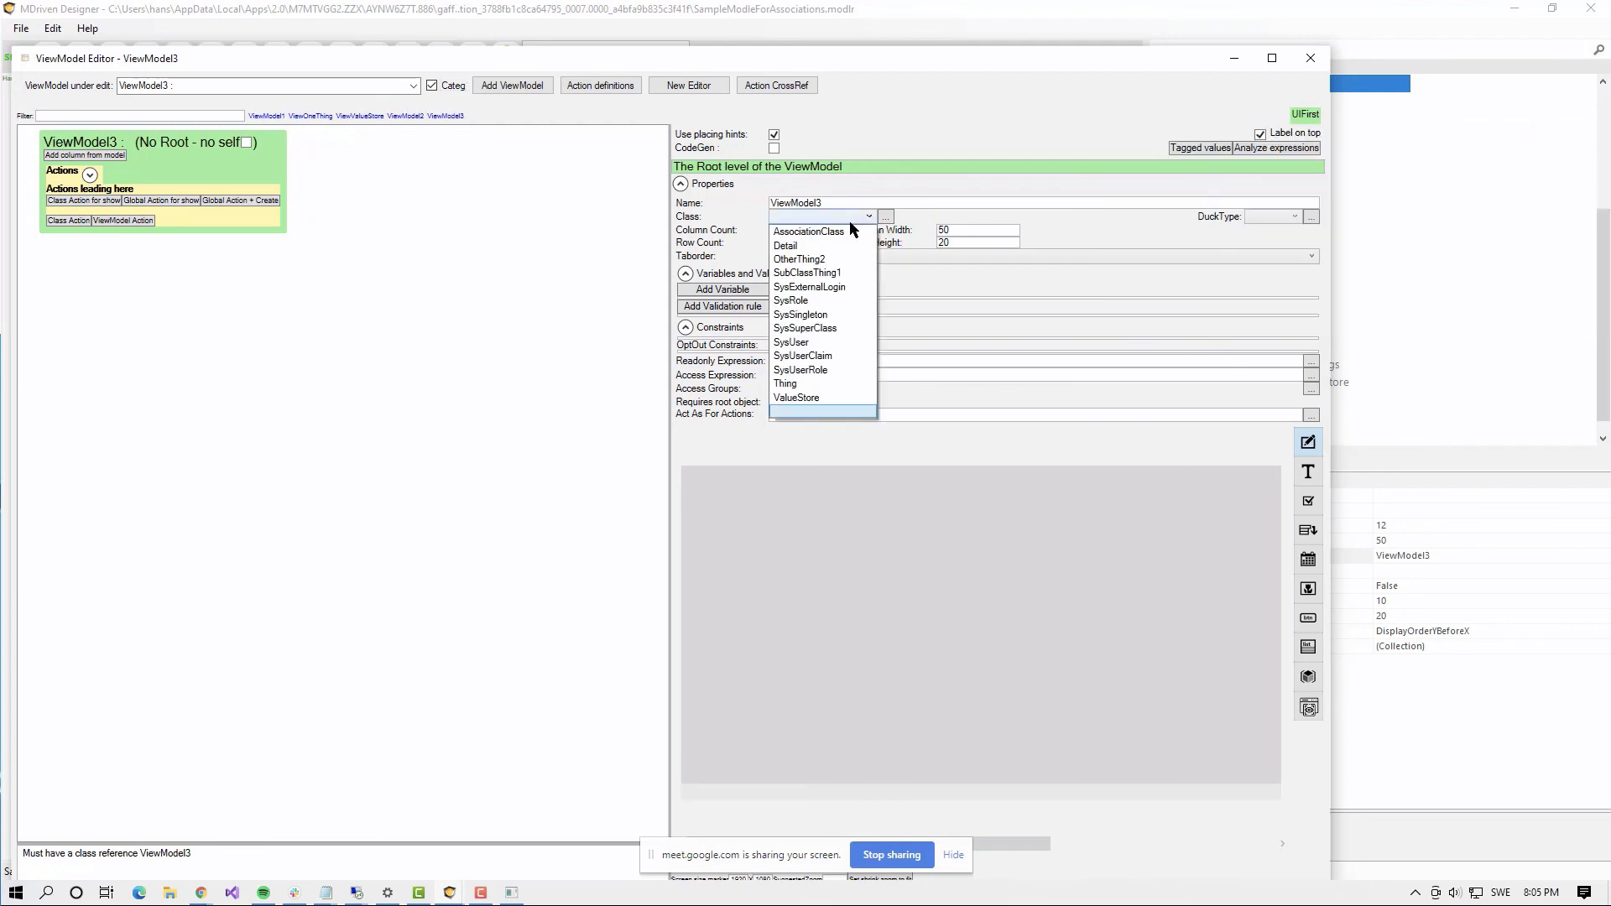
{"action": "left_click", "coordinate": [818, 410]}
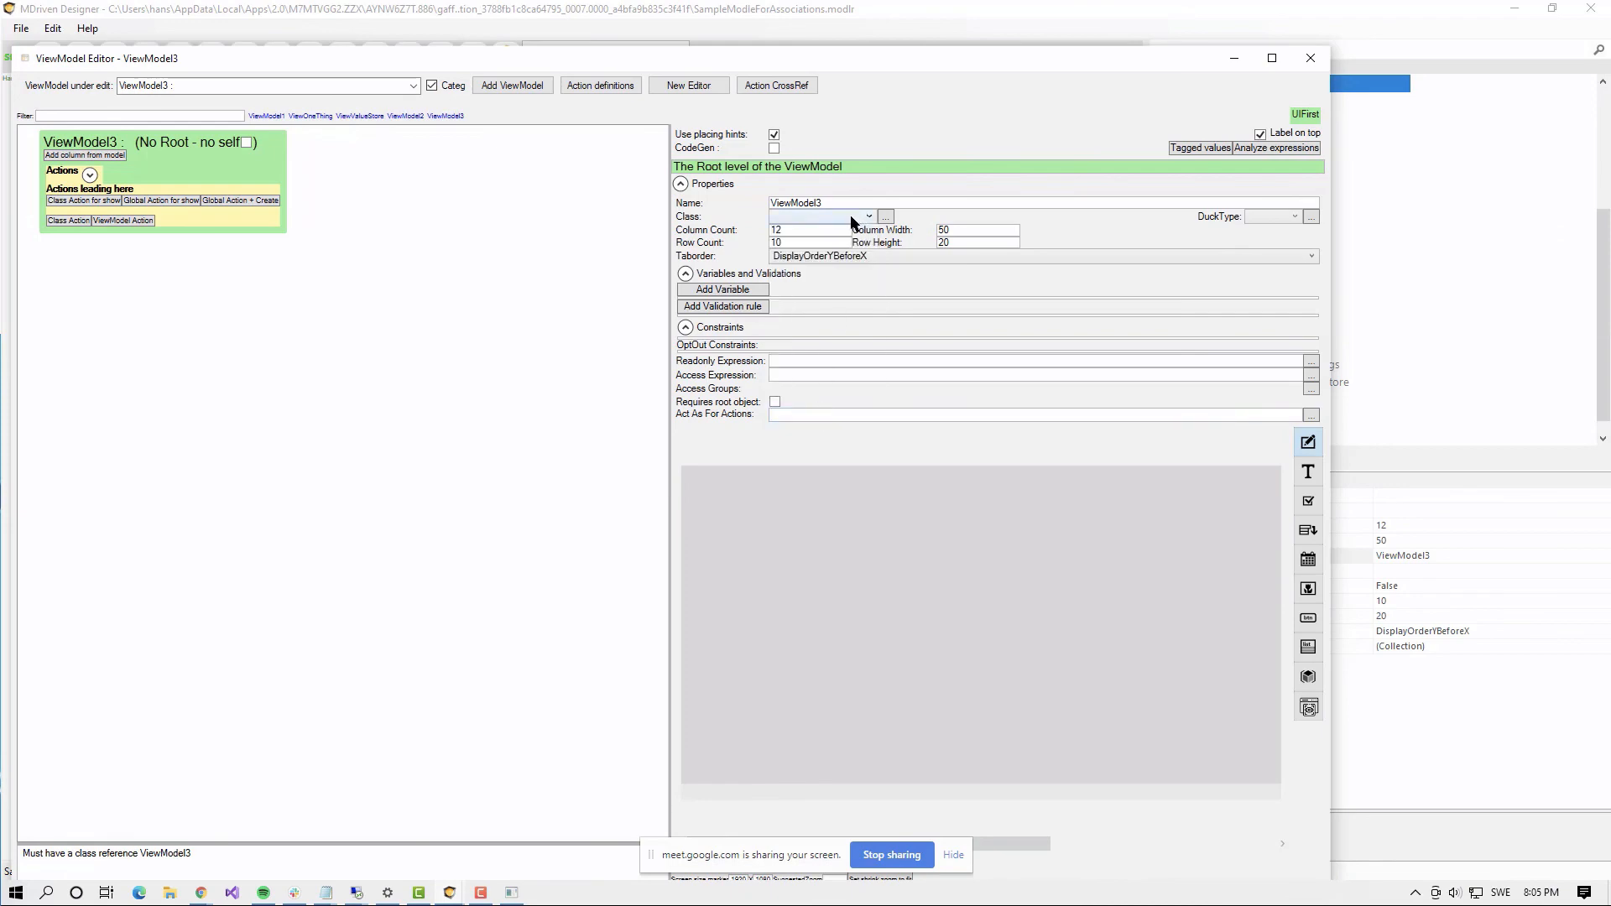
Step: Expand Package1 and ASPNETIdentity in the model content tree to inspect their classes, and return to the ViewModel Editor
{"action": "key", "text": "alt+Tab"}
{"action": "key", "text": "alt+Tab"}
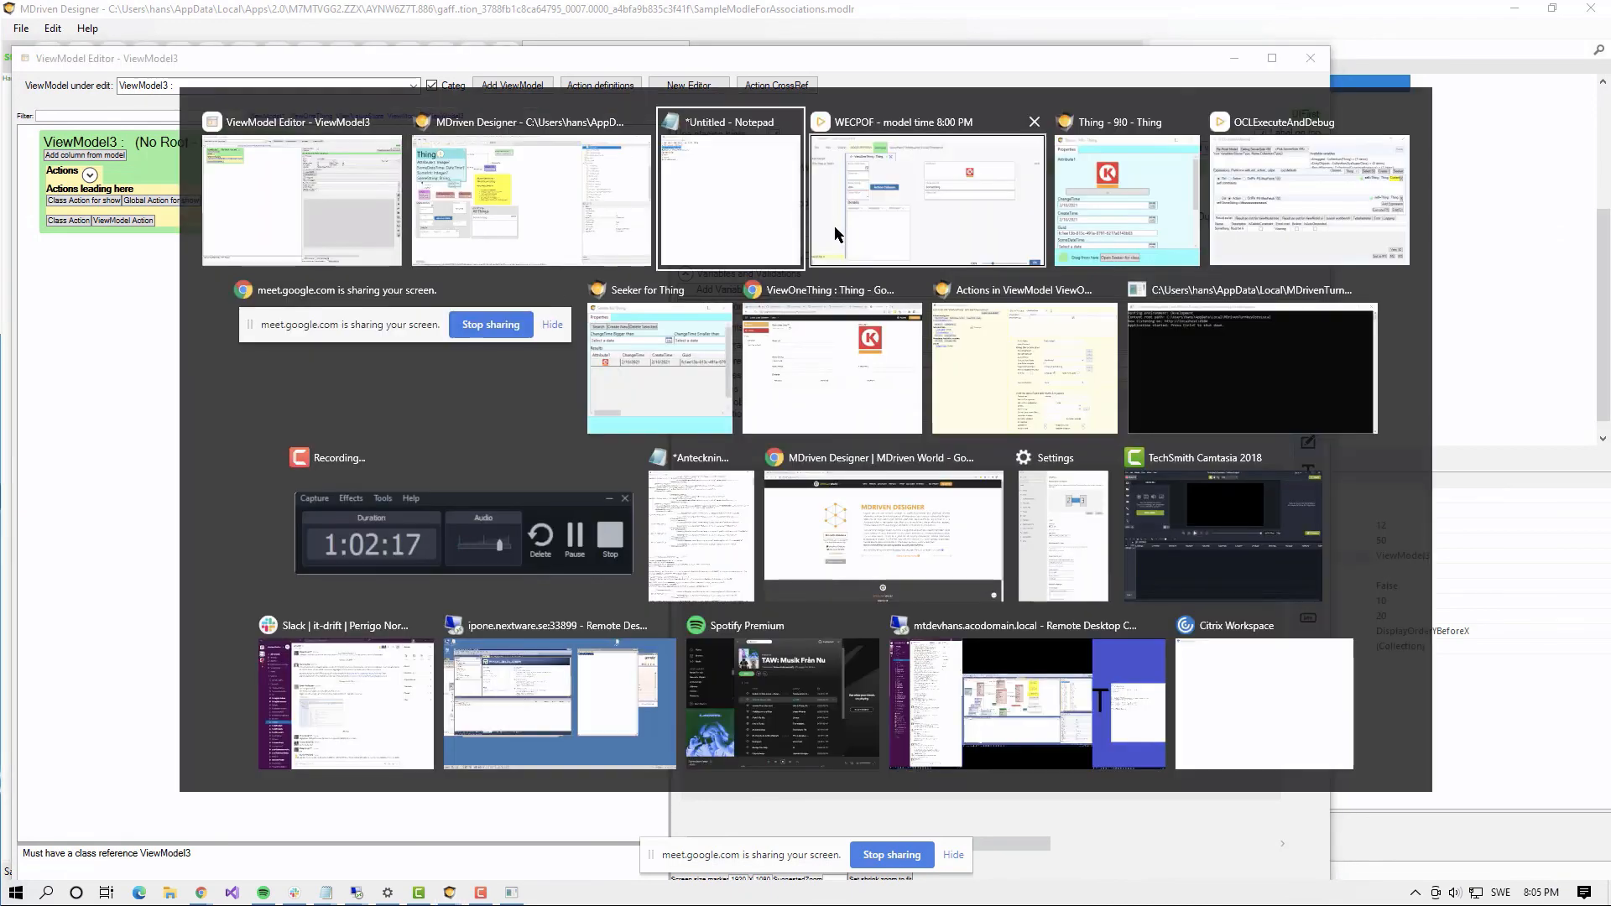
{"action": "key", "text": "alt+shift+Tab"}
{"action": "left_click", "coordinate": [1217, 206]}
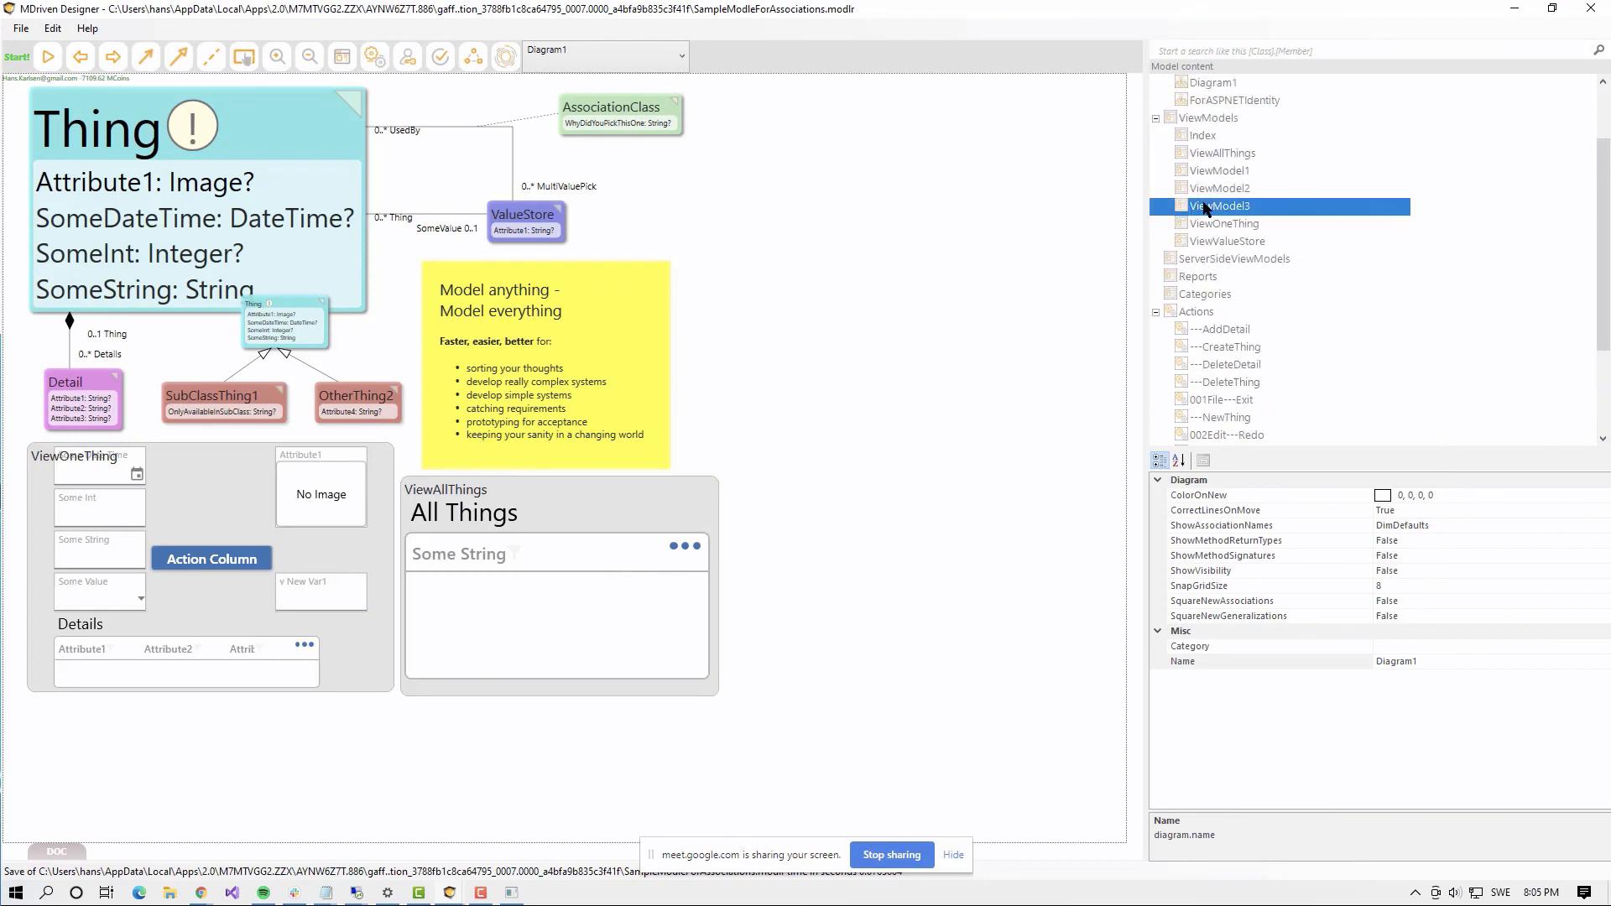
{"action": "scroll", "coordinate": [1205, 207], "scroll_direction": "up", "scroll_amount": 2}
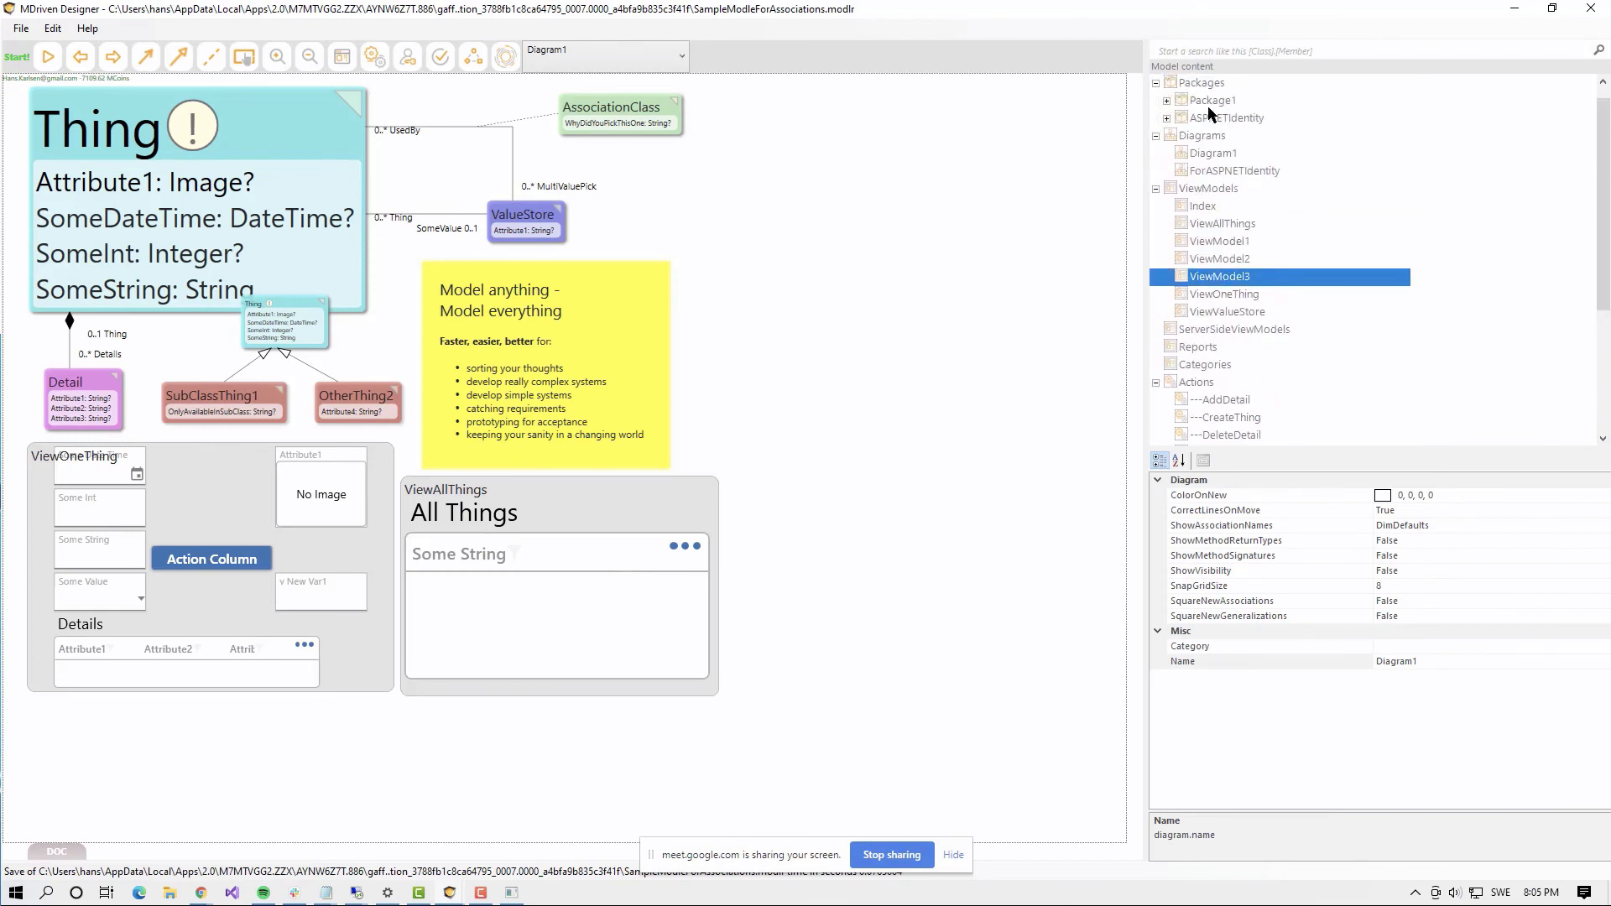
{"action": "left_click", "coordinate": [1167, 100]}
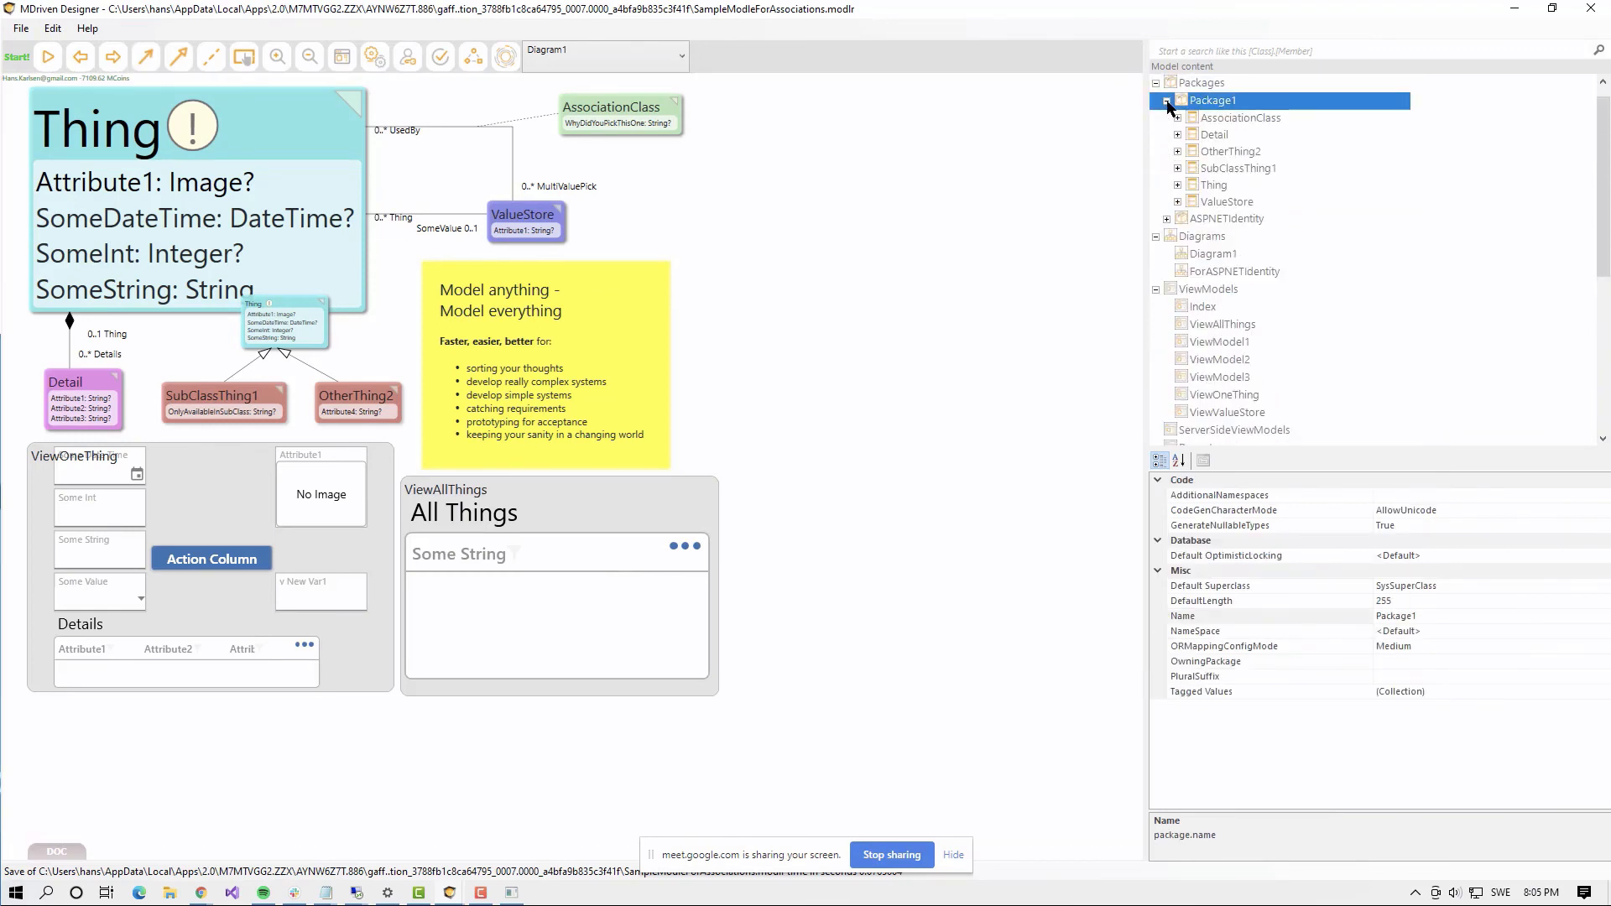
{"action": "left_click", "coordinate": [1166, 219]}
{"action": "key", "text": "alt+Tab"}
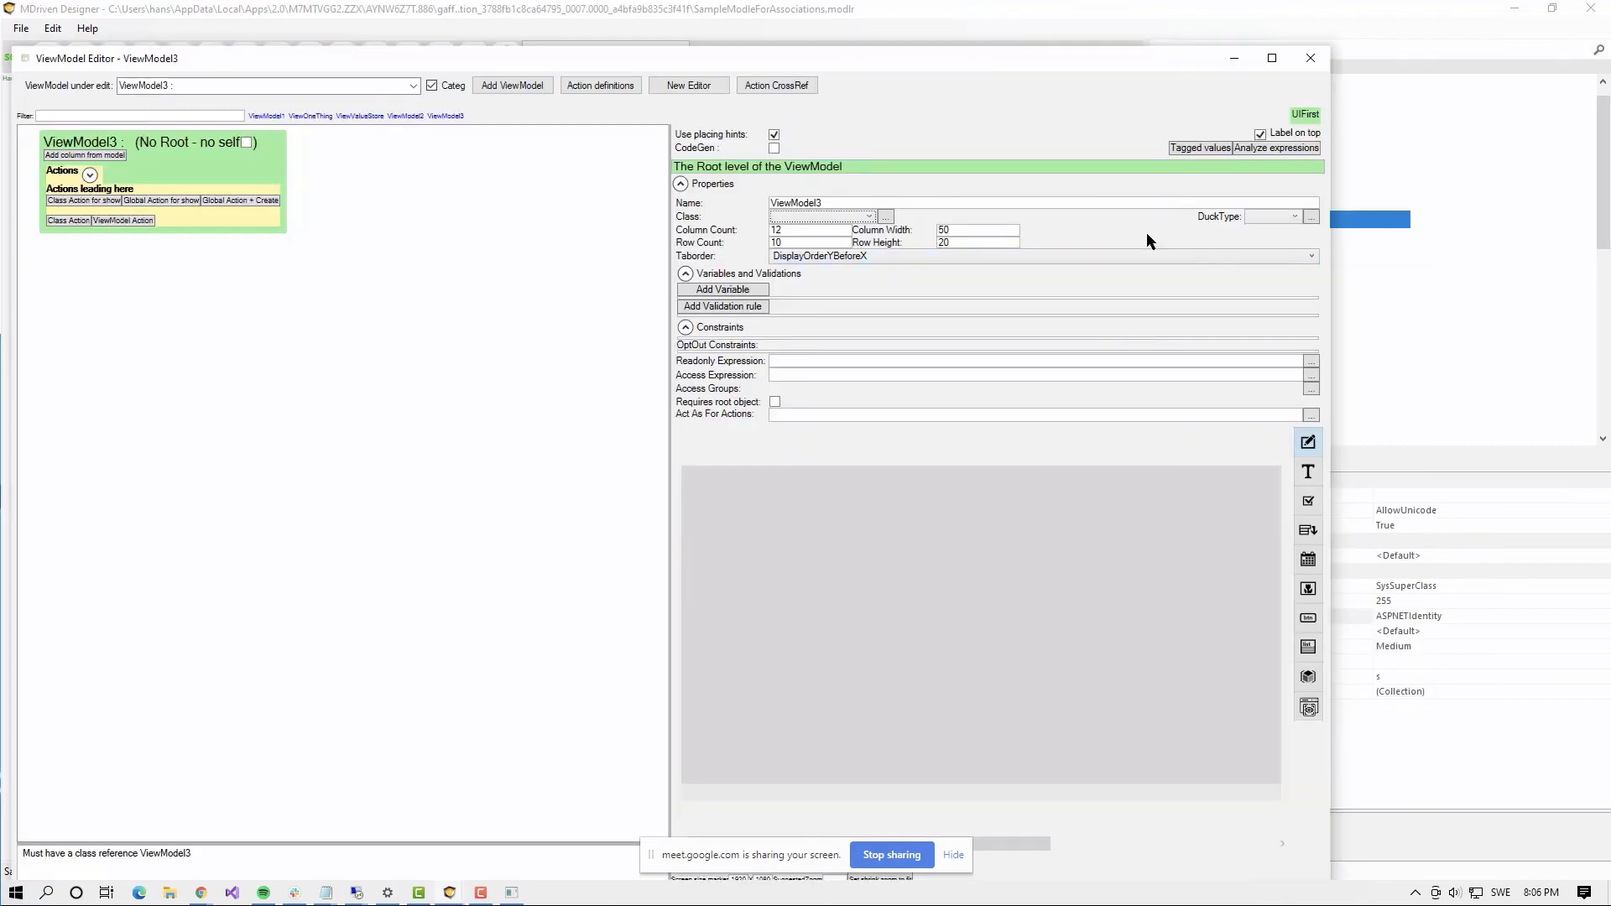
Step: Set ViewModel3's class to Detail and fill it with the value store auto form from UIFirst
{"action": "left_click", "coordinate": [845, 217]}
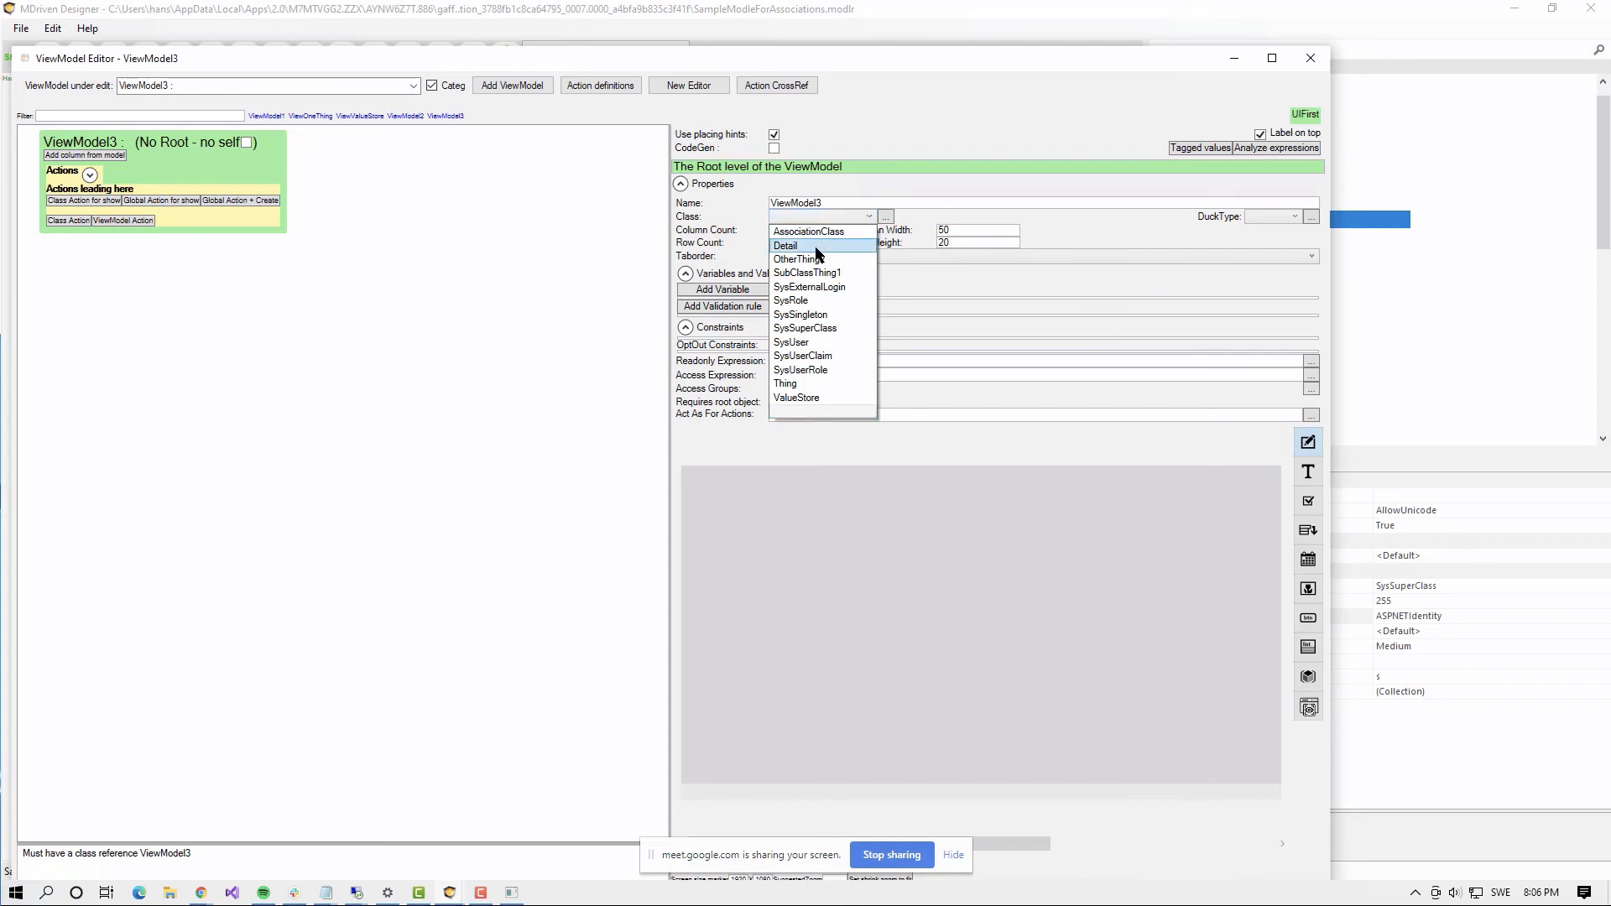
{"action": "left_click", "coordinate": [818, 246]}
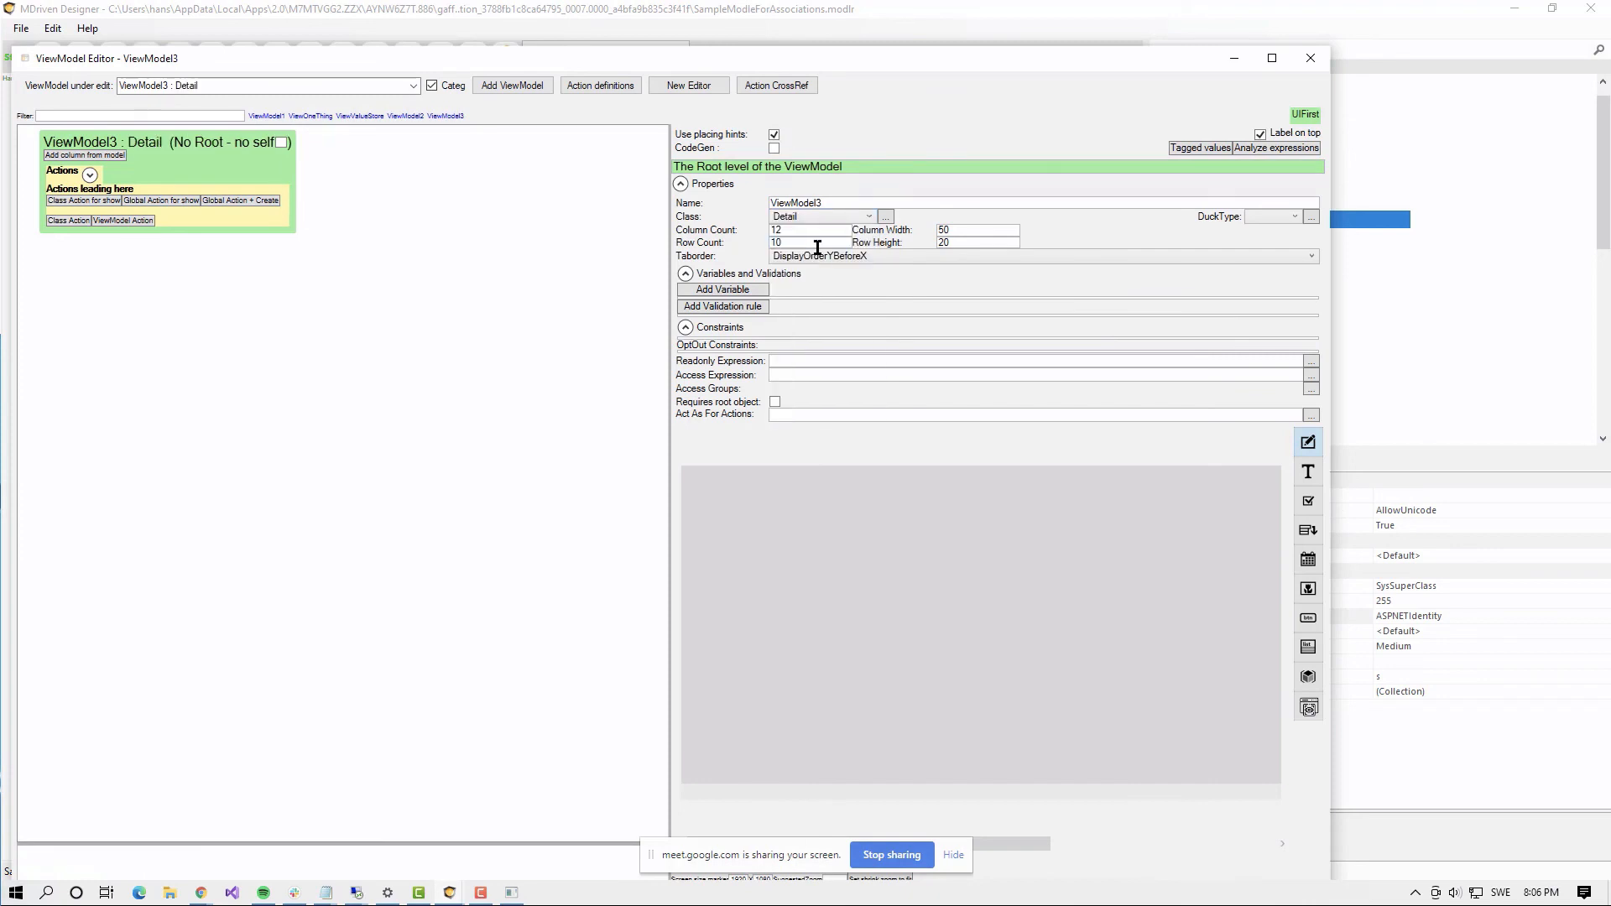
{"action": "left_click", "coordinate": [1313, 117]}
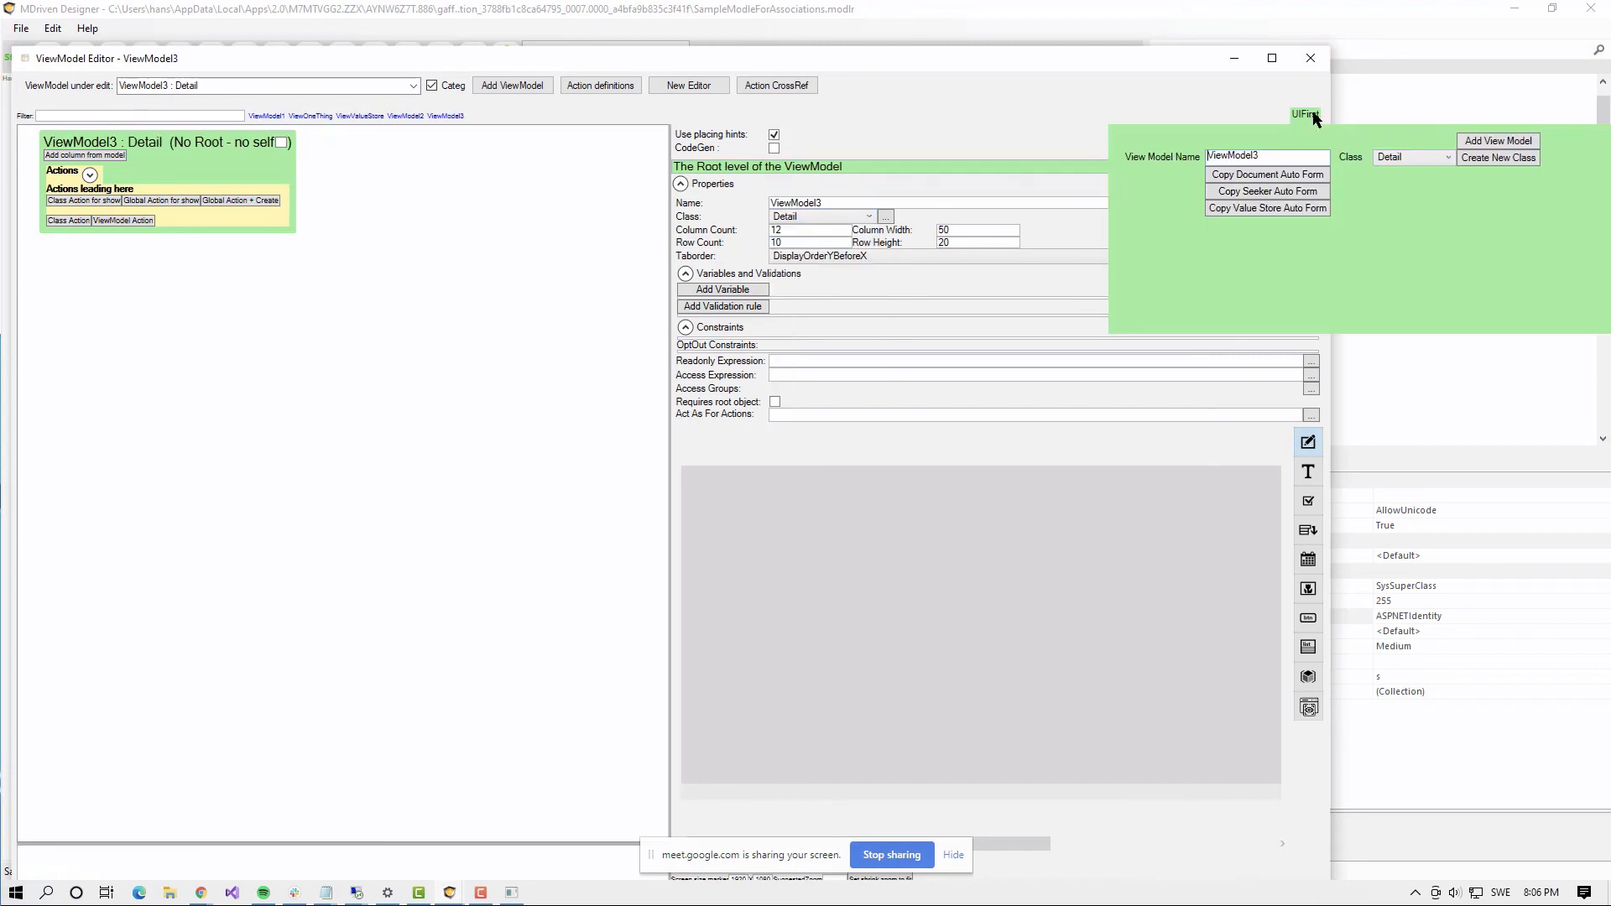
{"action": "left_click", "coordinate": [1442, 157]}
{"action": "left_click", "coordinate": [1426, 161]}
{"action": "left_click", "coordinate": [1263, 210]}
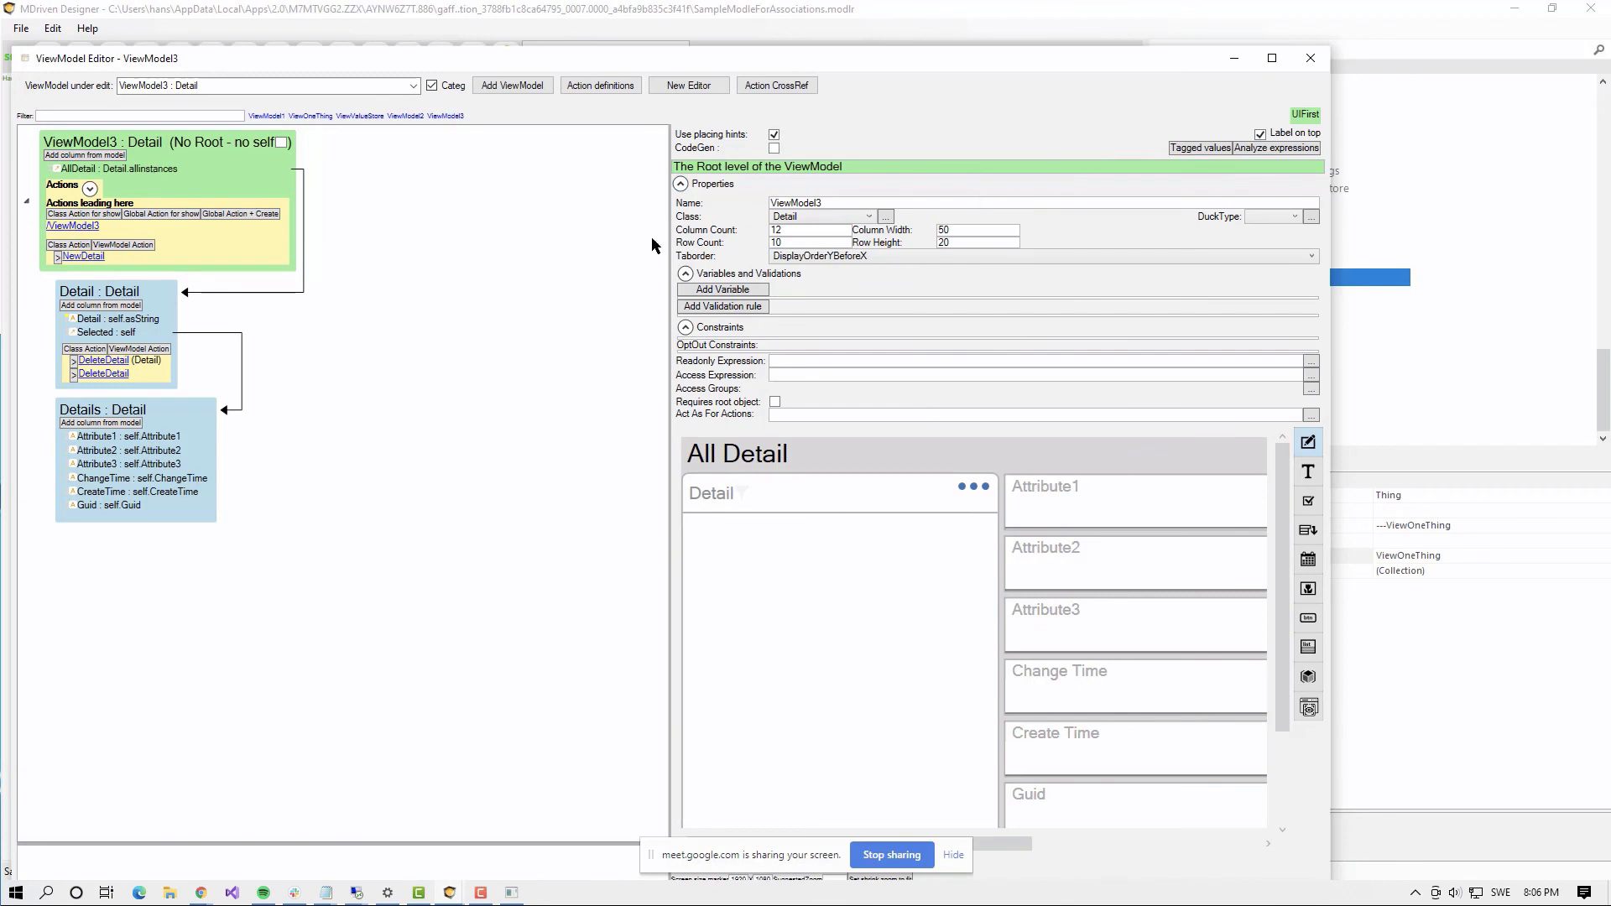
Step: Switch to the running WECPOF application, refresh its model and open View Model2
{"action": "left_click_drag", "start_coordinate": [862, 63], "coordinate": [929, 65]}
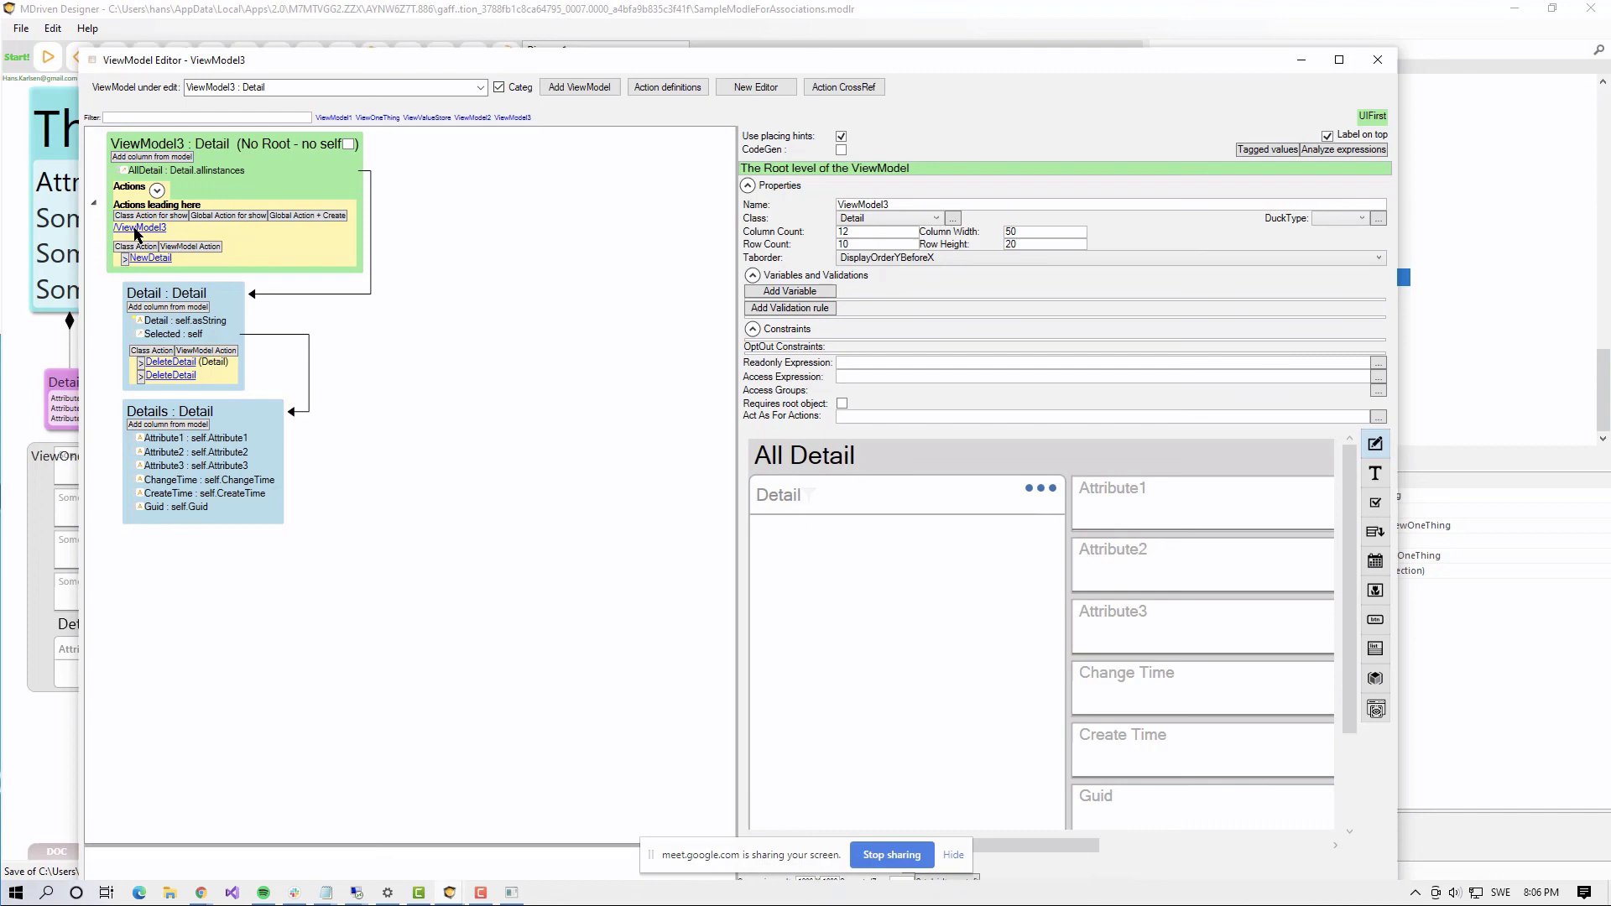
{"action": "key", "text": "alt+Tab"}
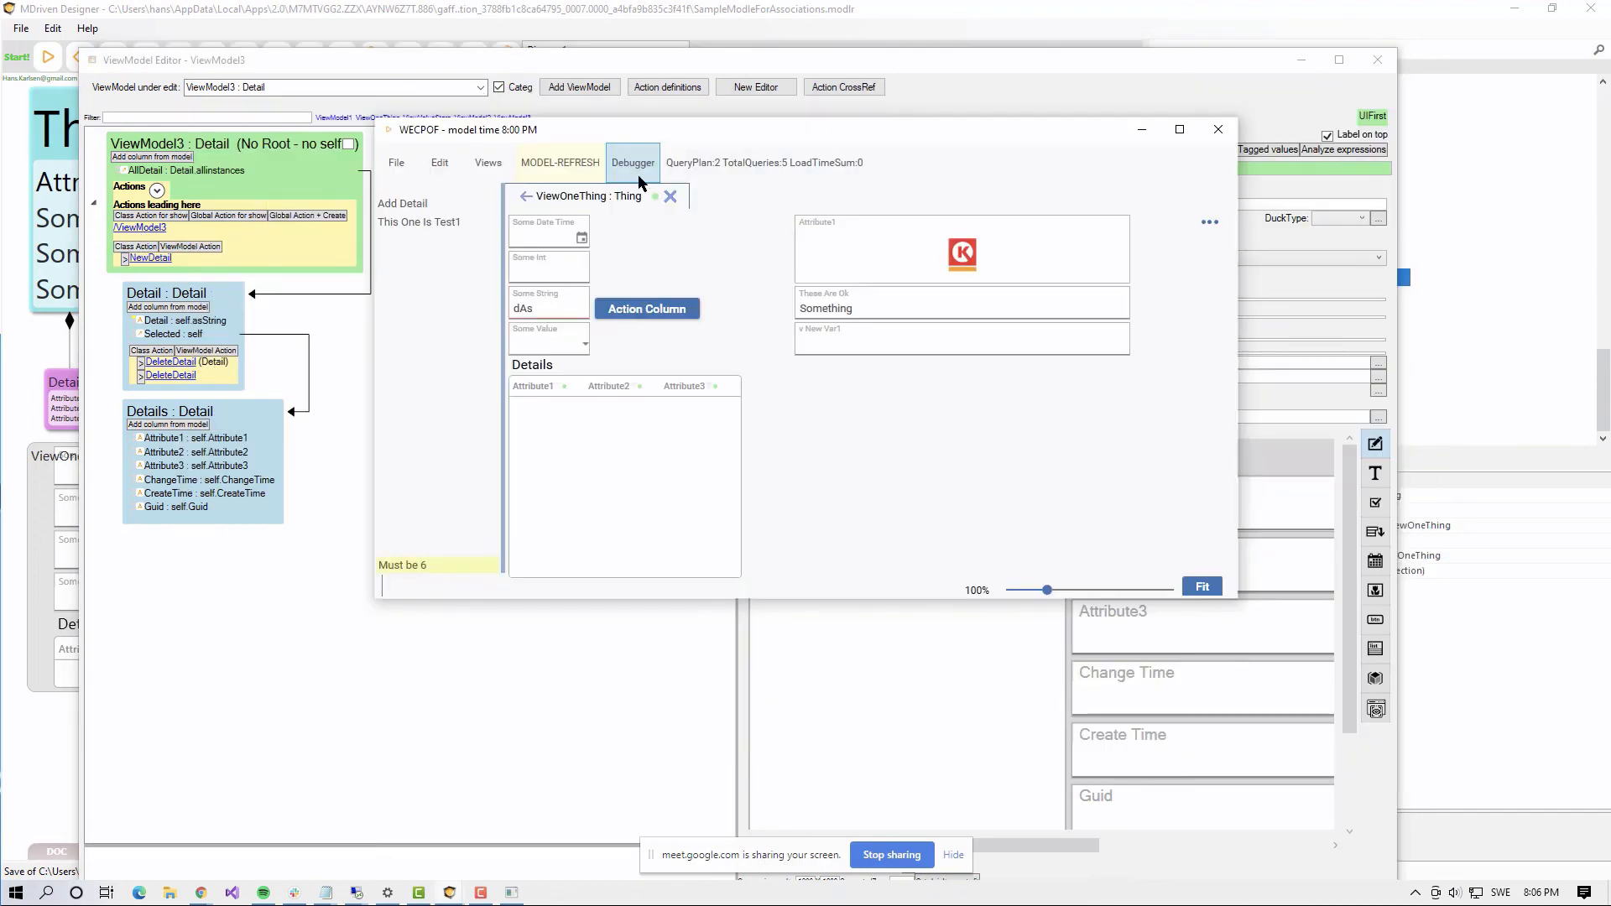
{"action": "left_click", "coordinate": [574, 163]}
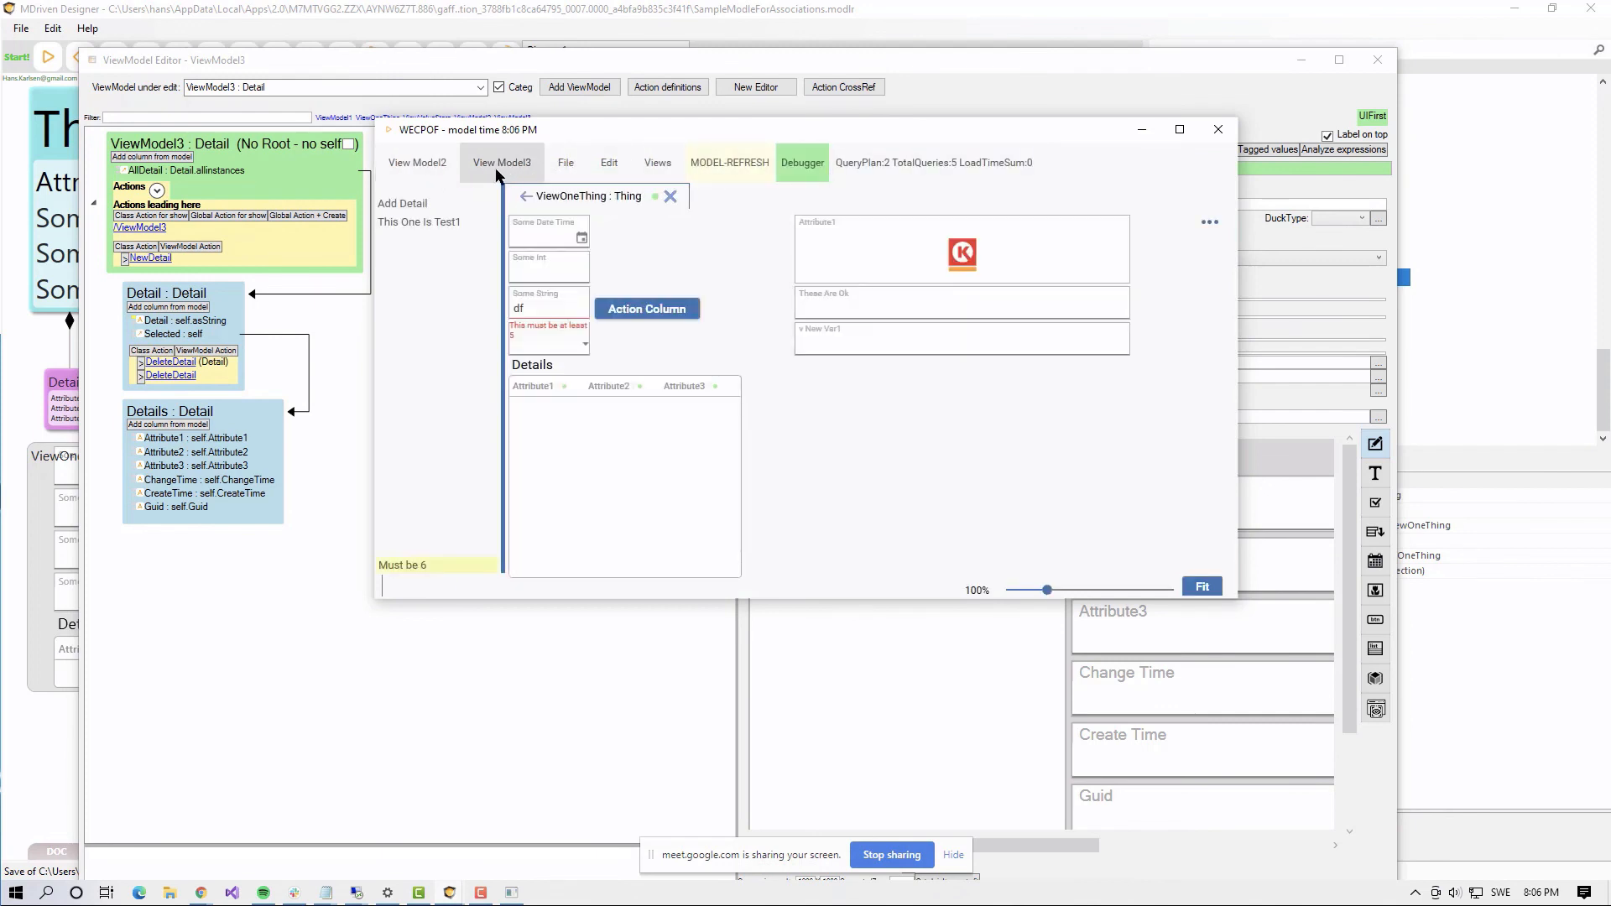
{"action": "left_click", "coordinate": [428, 165]}
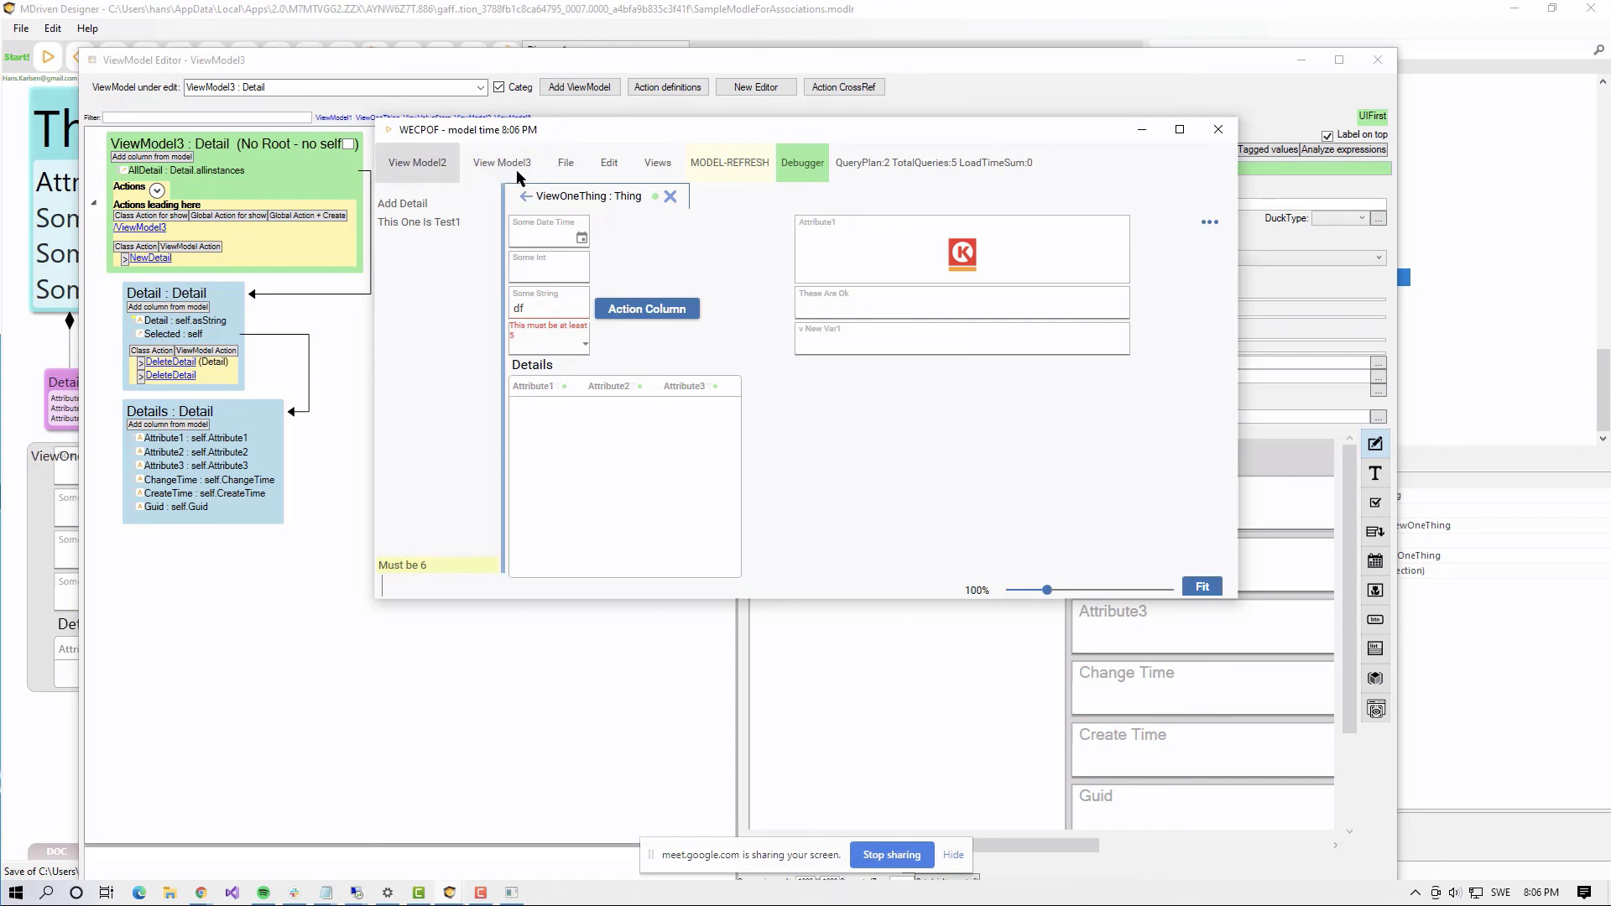
{"action": "left_click", "coordinate": [423, 168]}
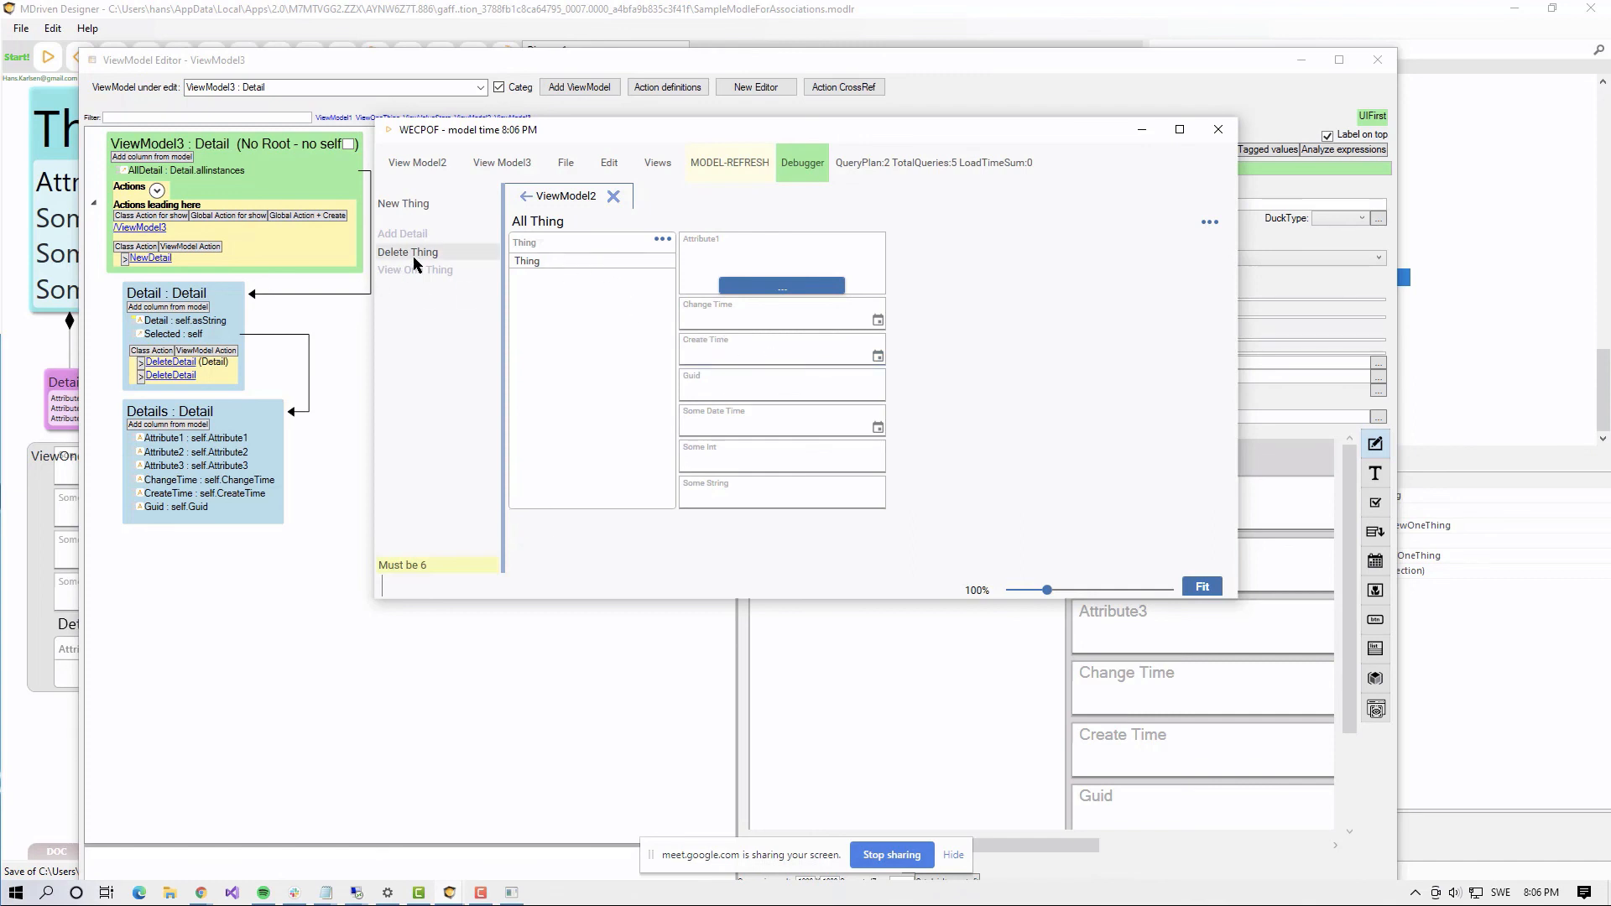
Step: Create four new Things in the All Thing list of ViewModel2
{"action": "left_click", "coordinate": [416, 203]}
{"action": "left_click", "coordinate": [416, 203]}
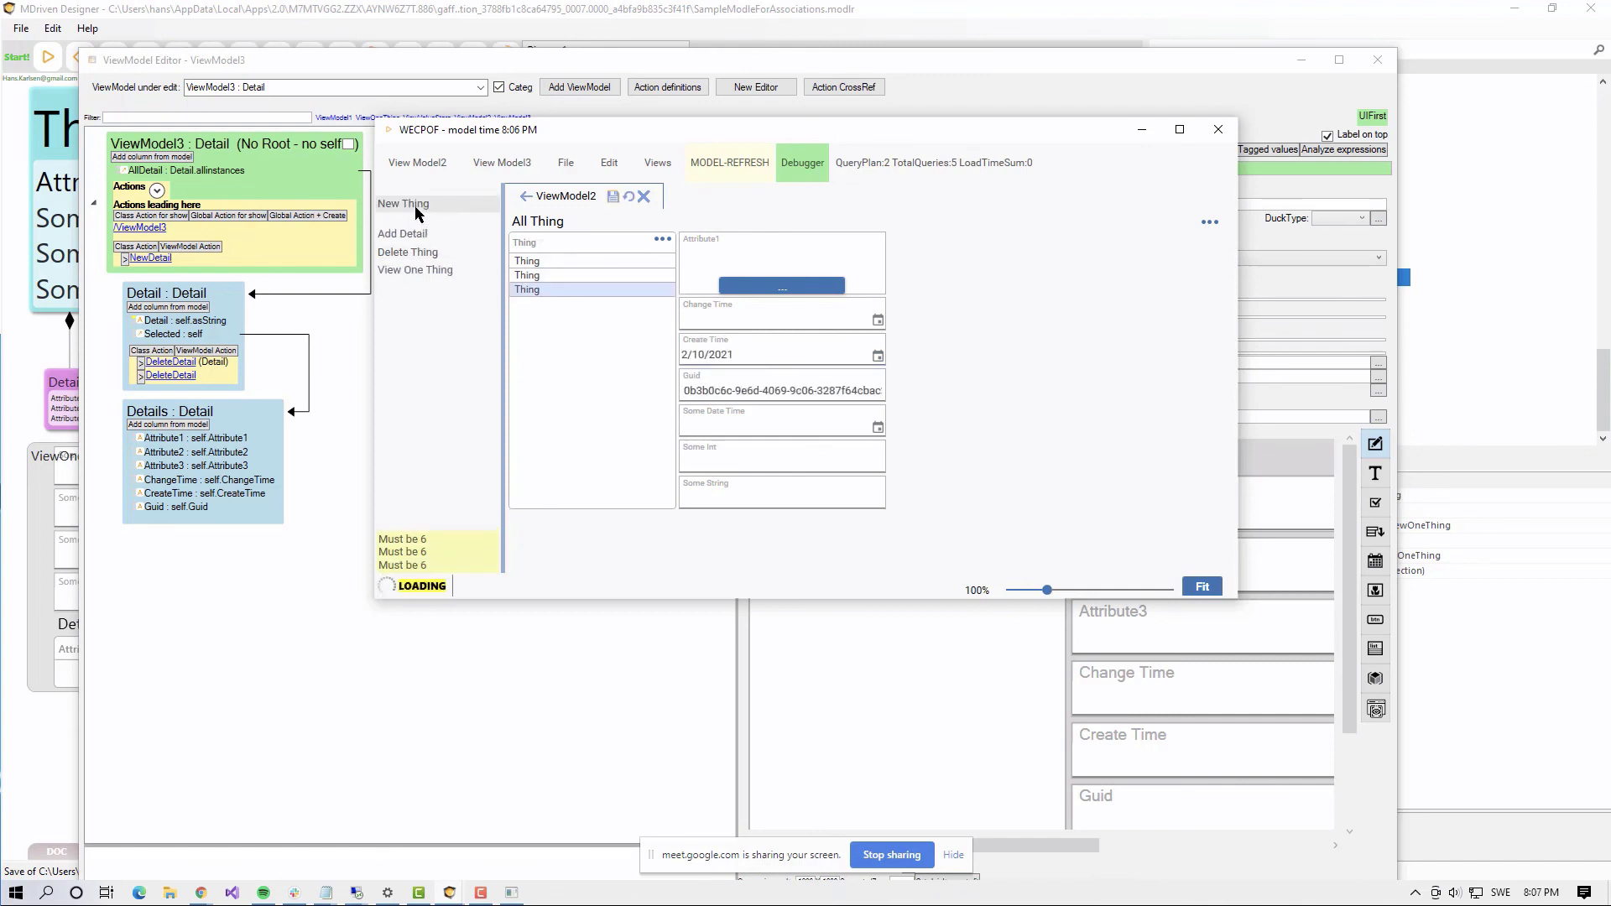
{"action": "left_click", "coordinate": [416, 203]}
{"action": "left_click", "coordinate": [416, 203]}
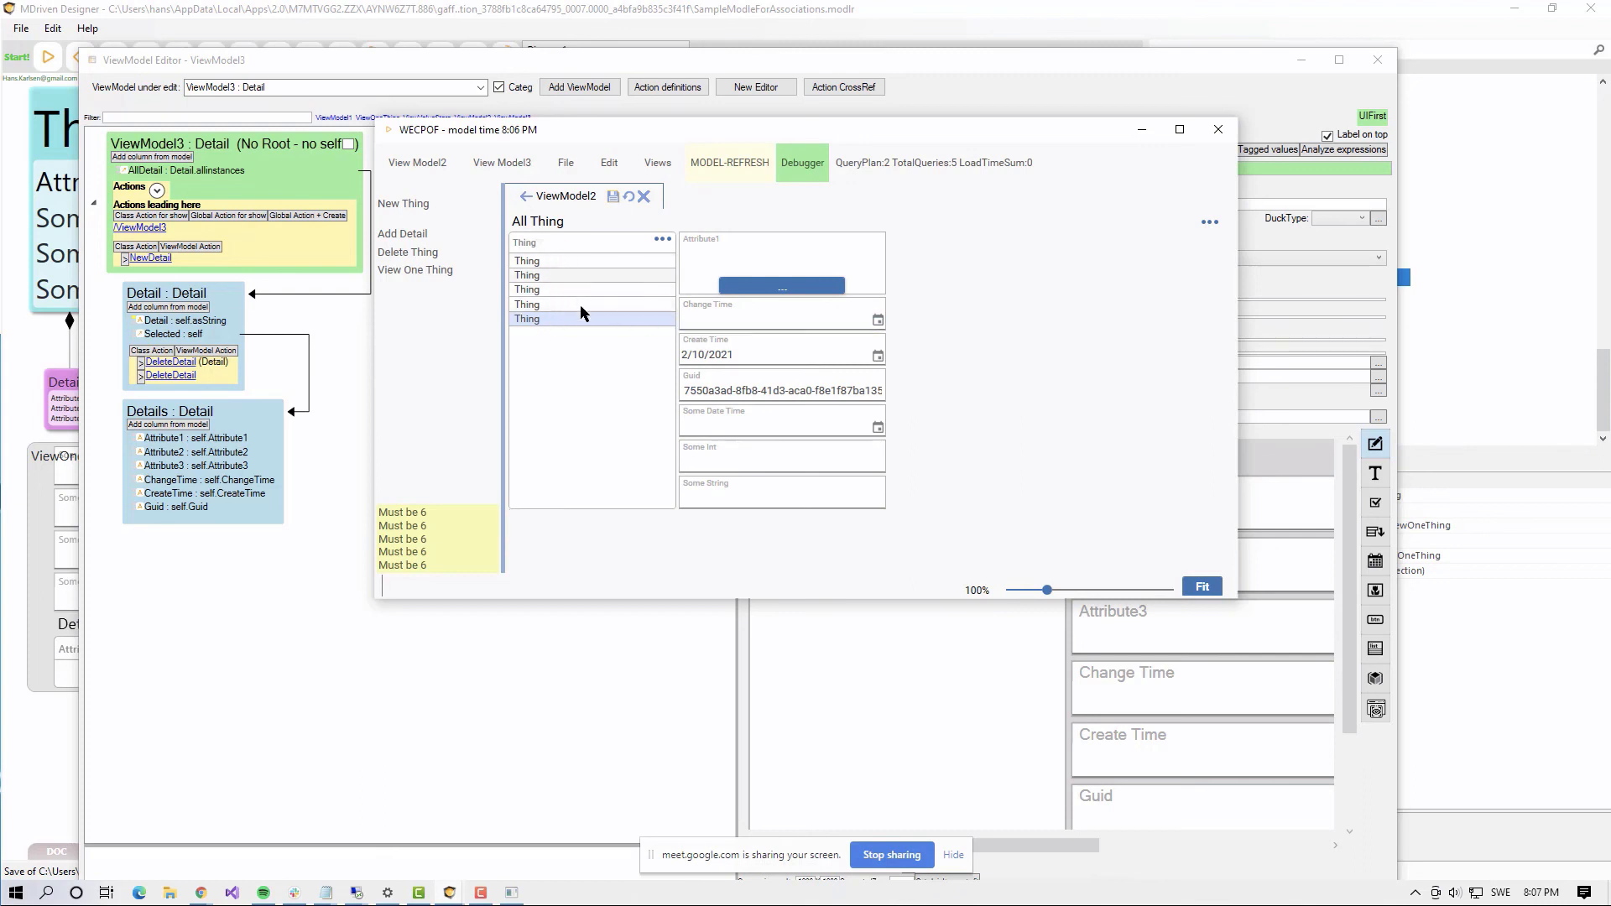
Step: Set the last new Thing's Some String to "sdfsdf", save it and open View Model3
{"action": "left_click", "coordinate": [710, 494]}
{"action": "type", "text": "sdfsdf"}
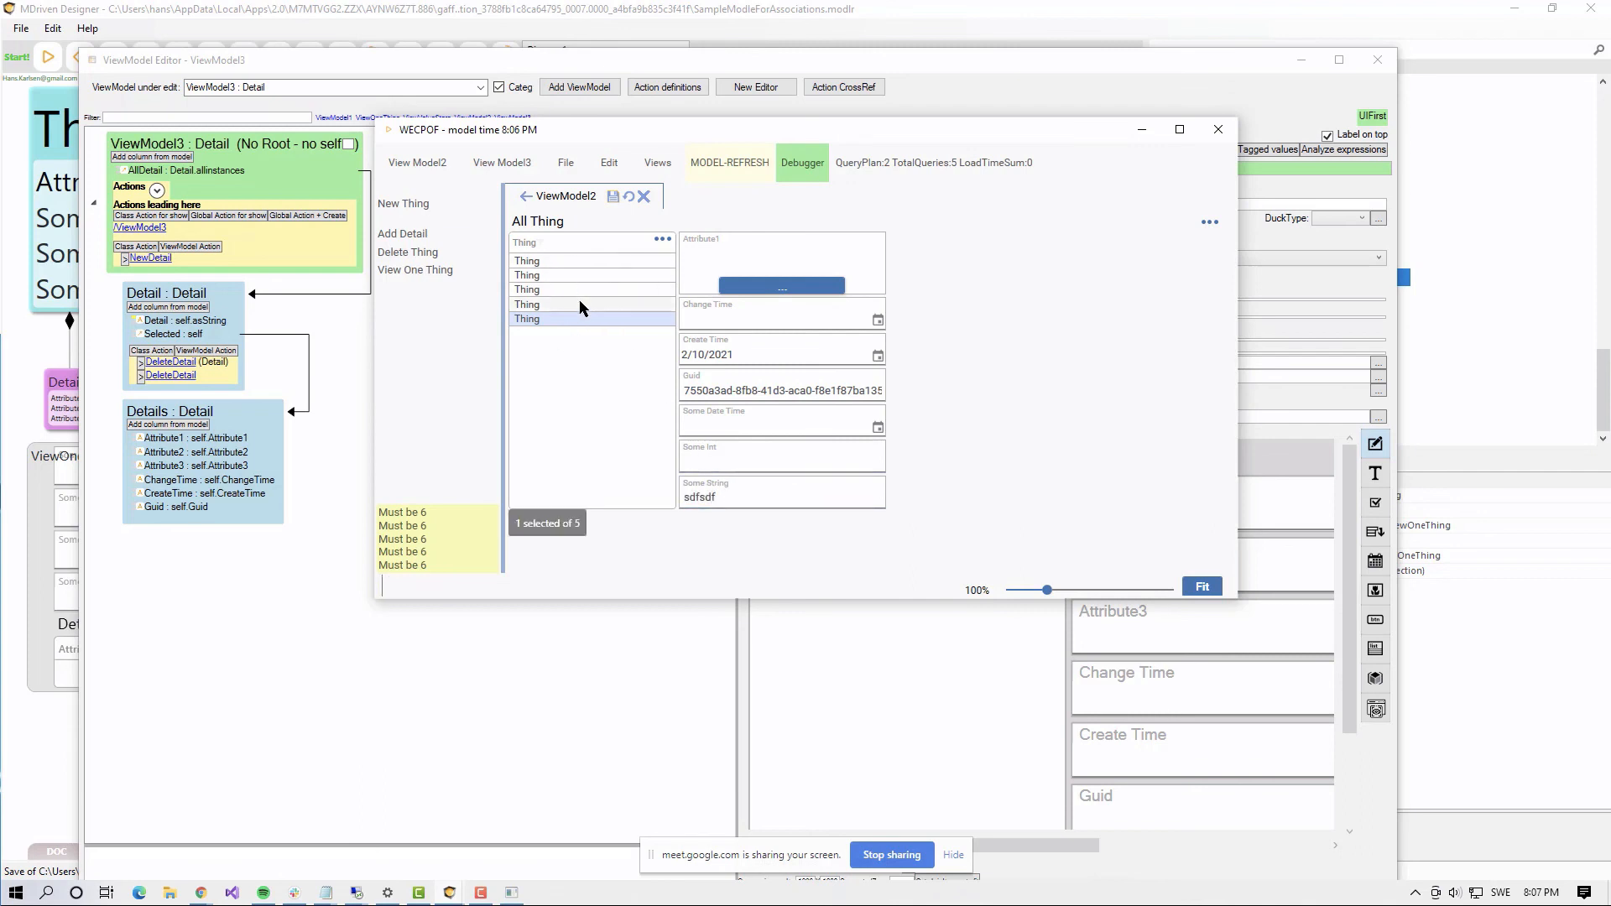
{"action": "left_click", "coordinate": [617, 198]}
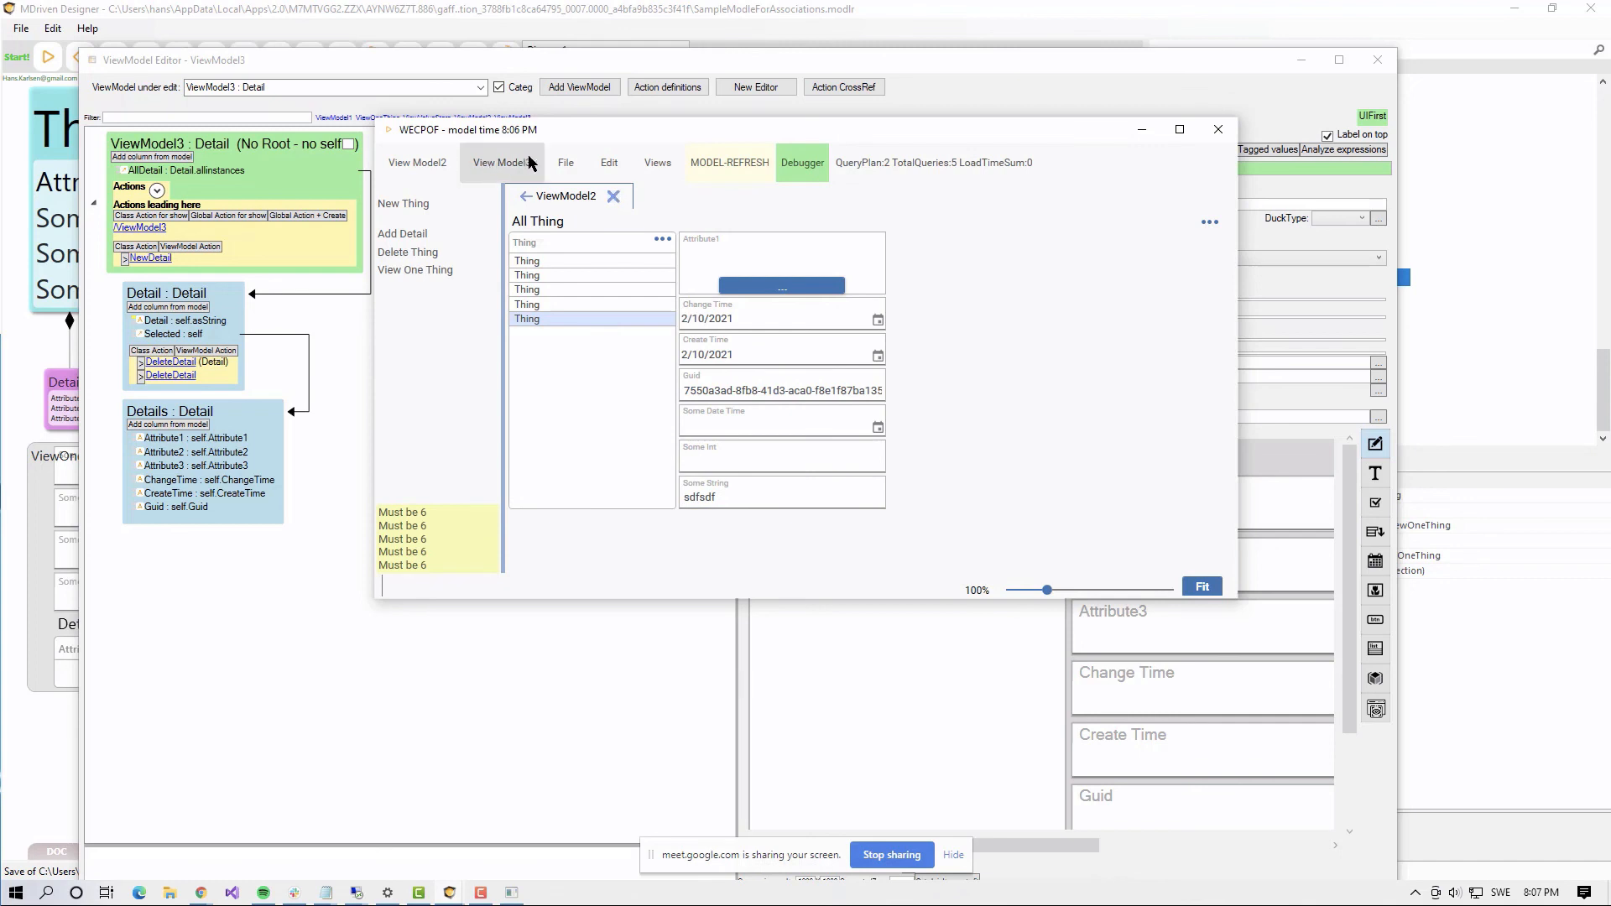
{"action": "left_click", "coordinate": [502, 162]}
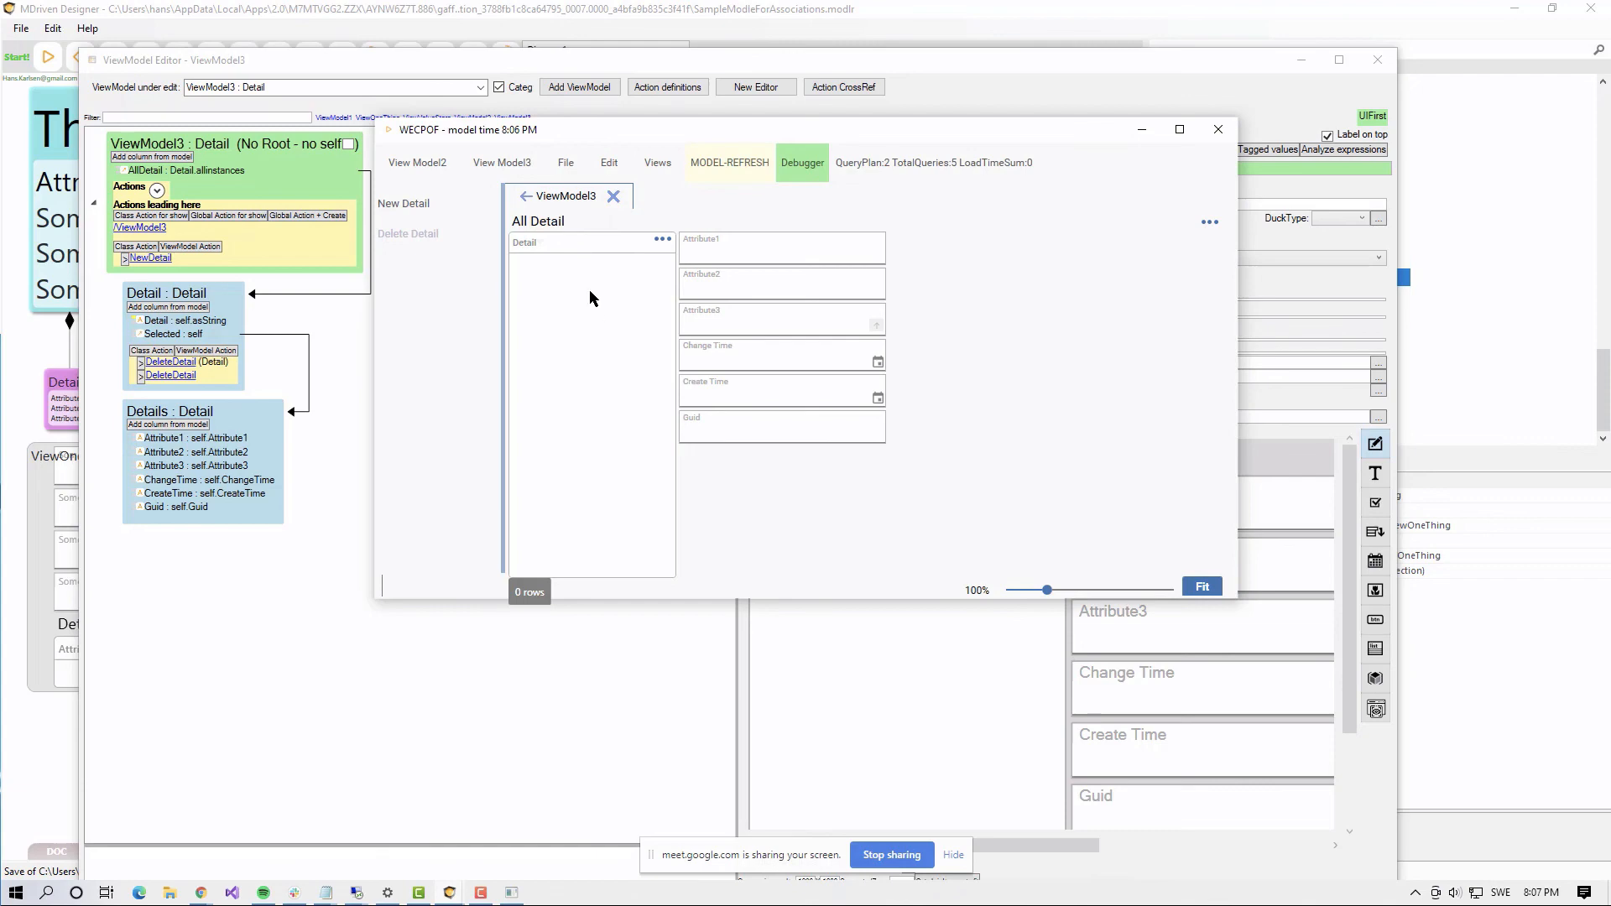
Step: Return to the ViewModel Editor and move the Attribute2 and Create Time fields to column 10 in ViewModel3's layout
{"action": "key", "text": "alt+Tab"}
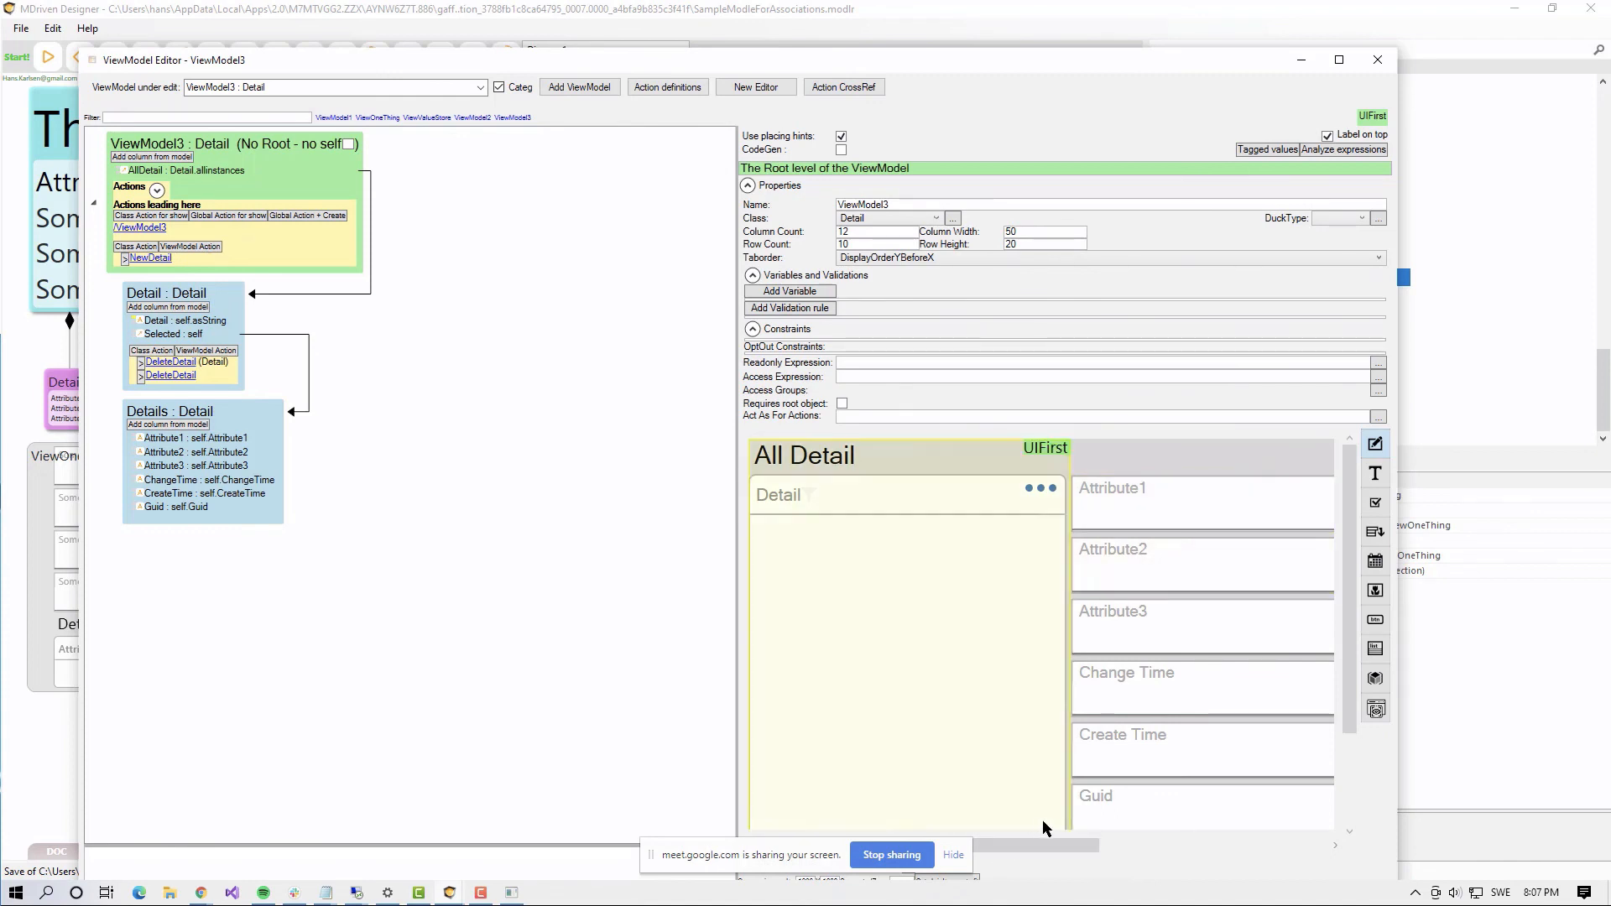
{"action": "left_click_drag", "start_coordinate": [1093, 66], "coordinate": [1110, 18]}
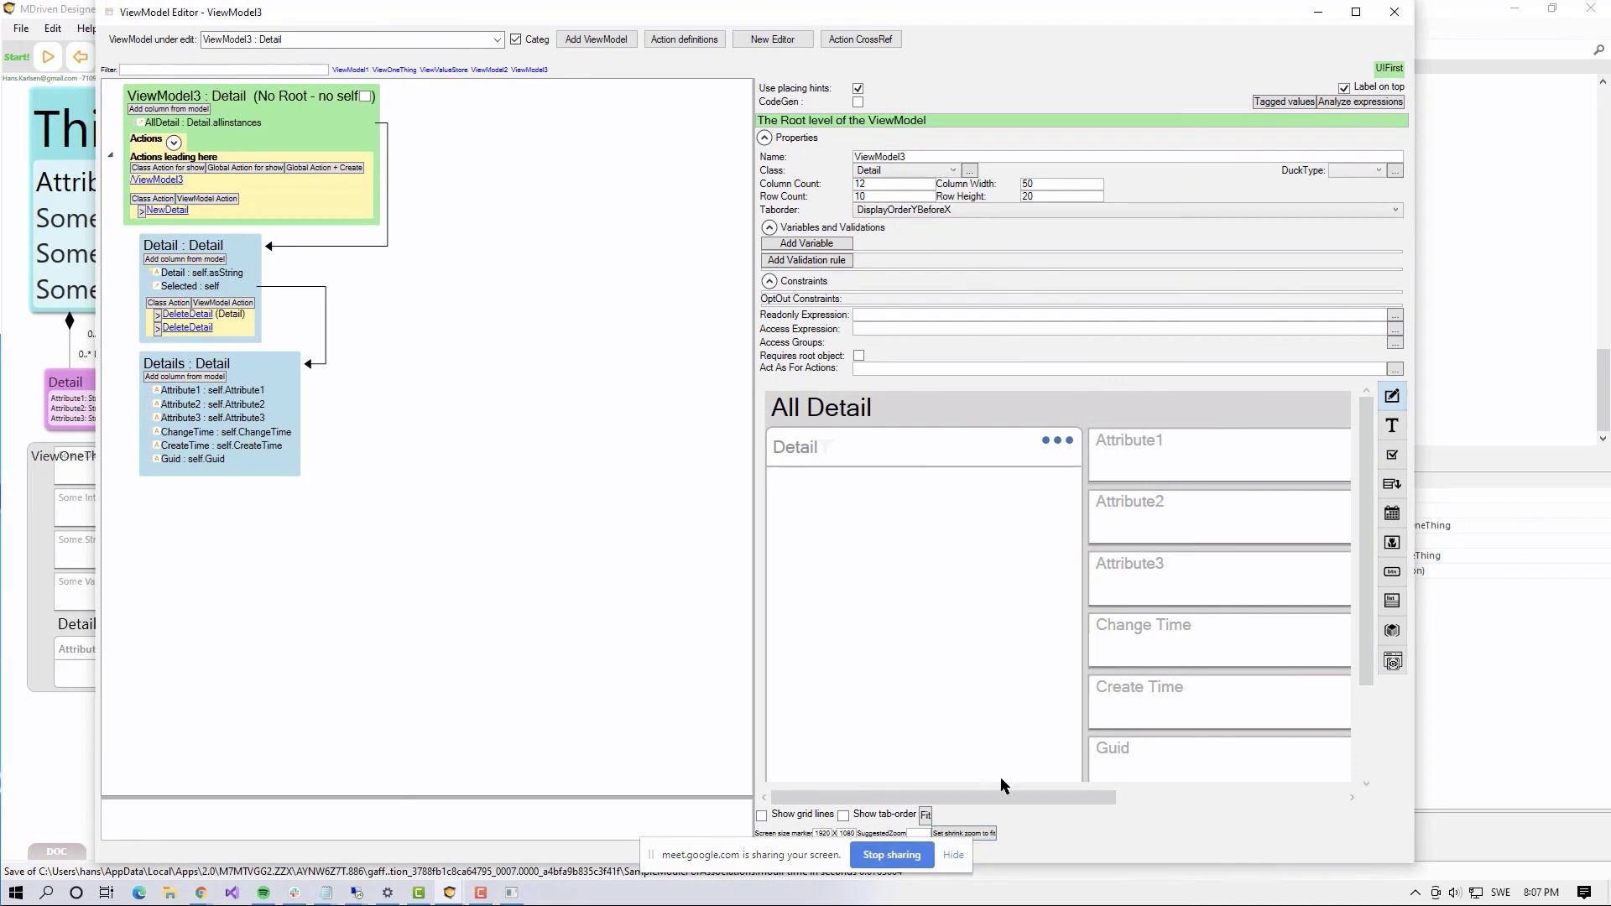
{"action": "scroll", "coordinate": [1201, 550], "scroll_direction": "down", "scroll_amount": 3}
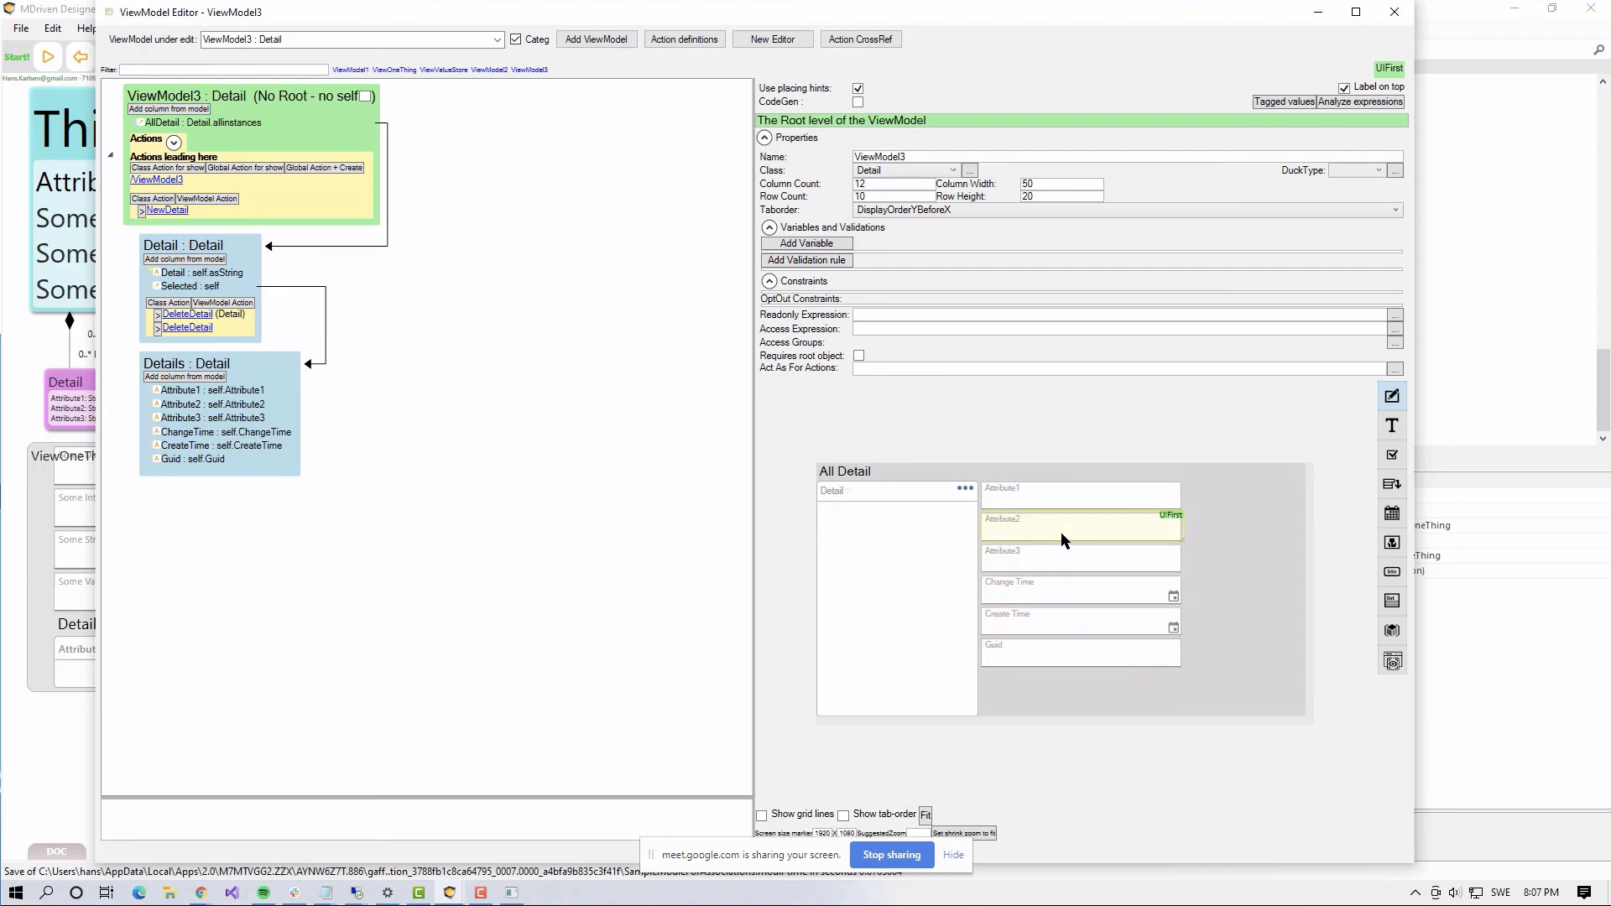
{"action": "left_click_drag", "start_coordinate": [1064, 527], "coordinate": [1225, 527]}
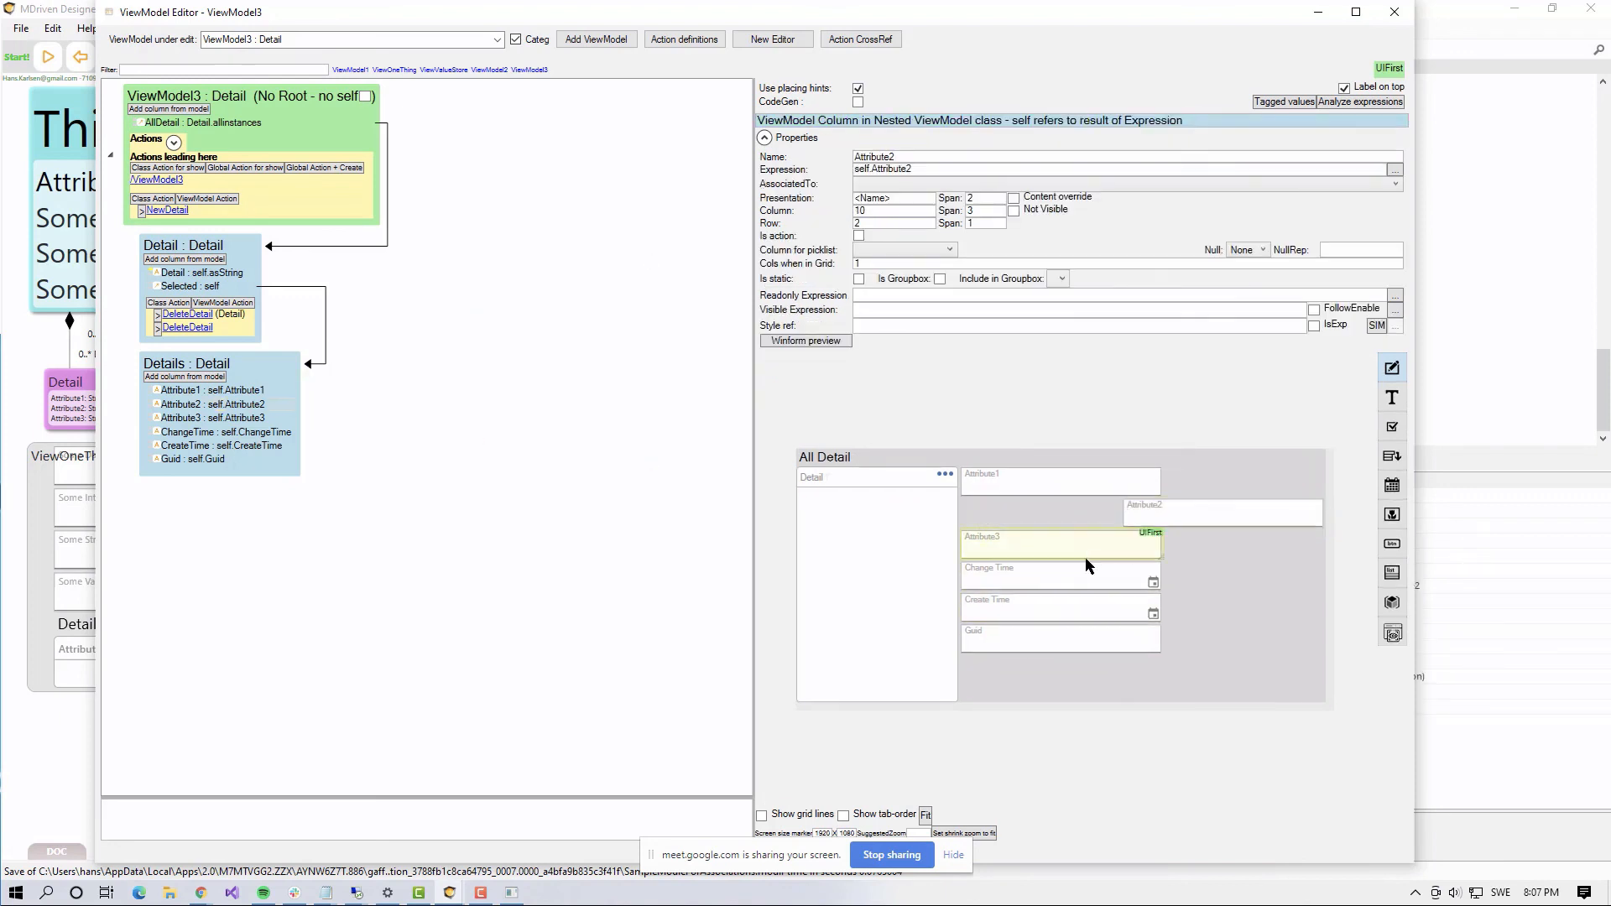
{"action": "left_click_drag", "start_coordinate": [1047, 600], "coordinate": [1187, 604]}
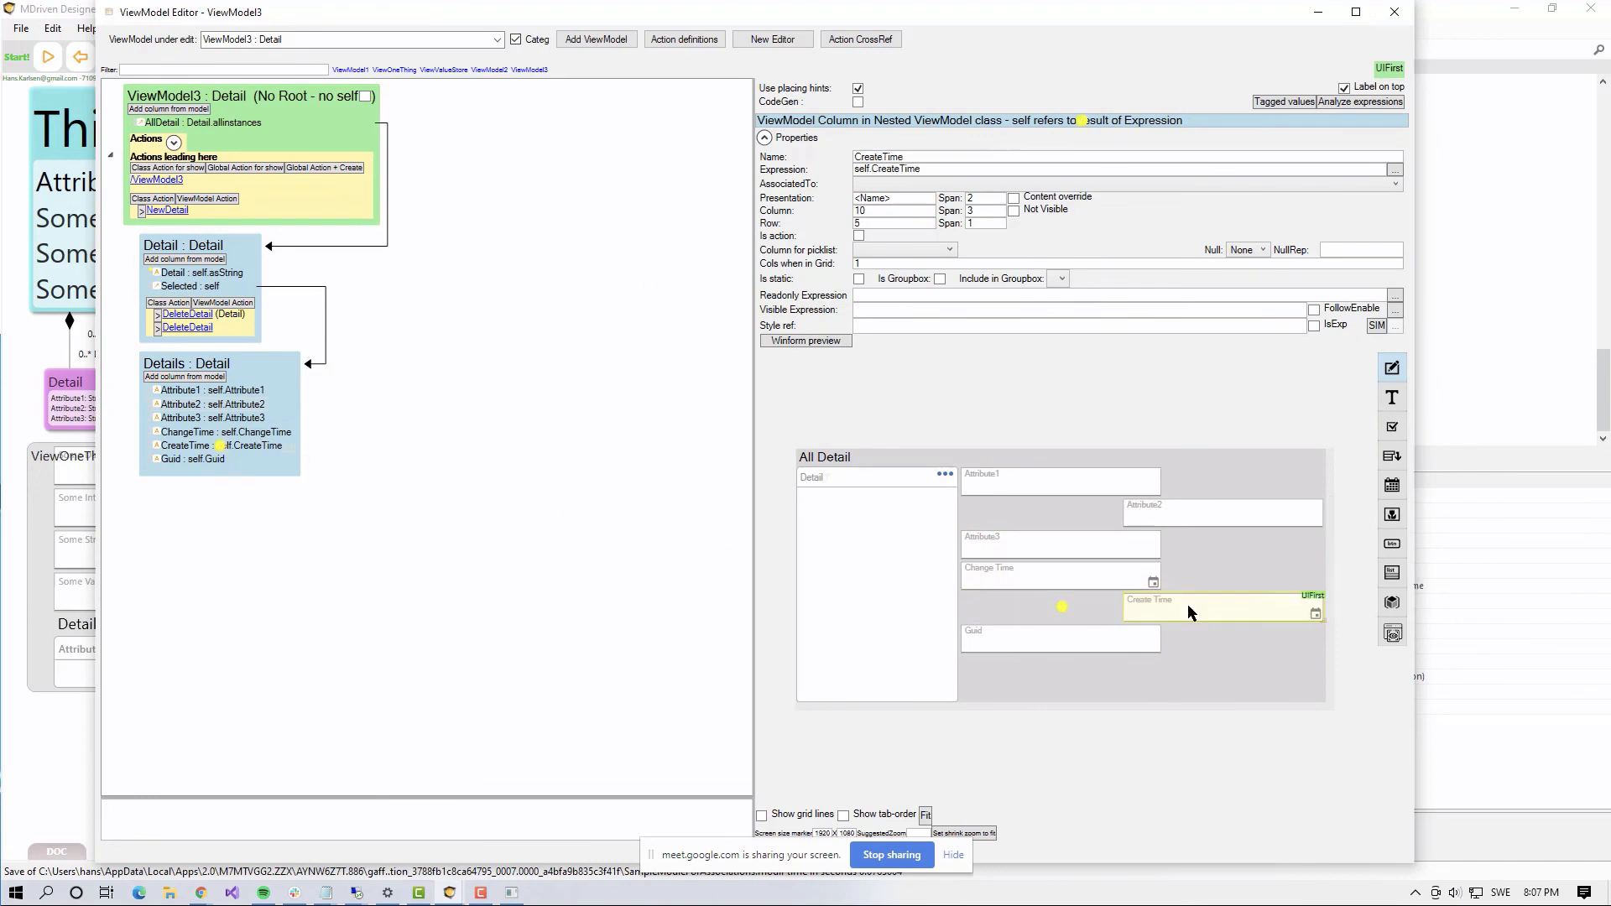
Step: Delete the Guid widget from ViewModel3's layout and widen the pane with the properties and form preview
{"action": "right_click", "coordinate": [1091, 637]}
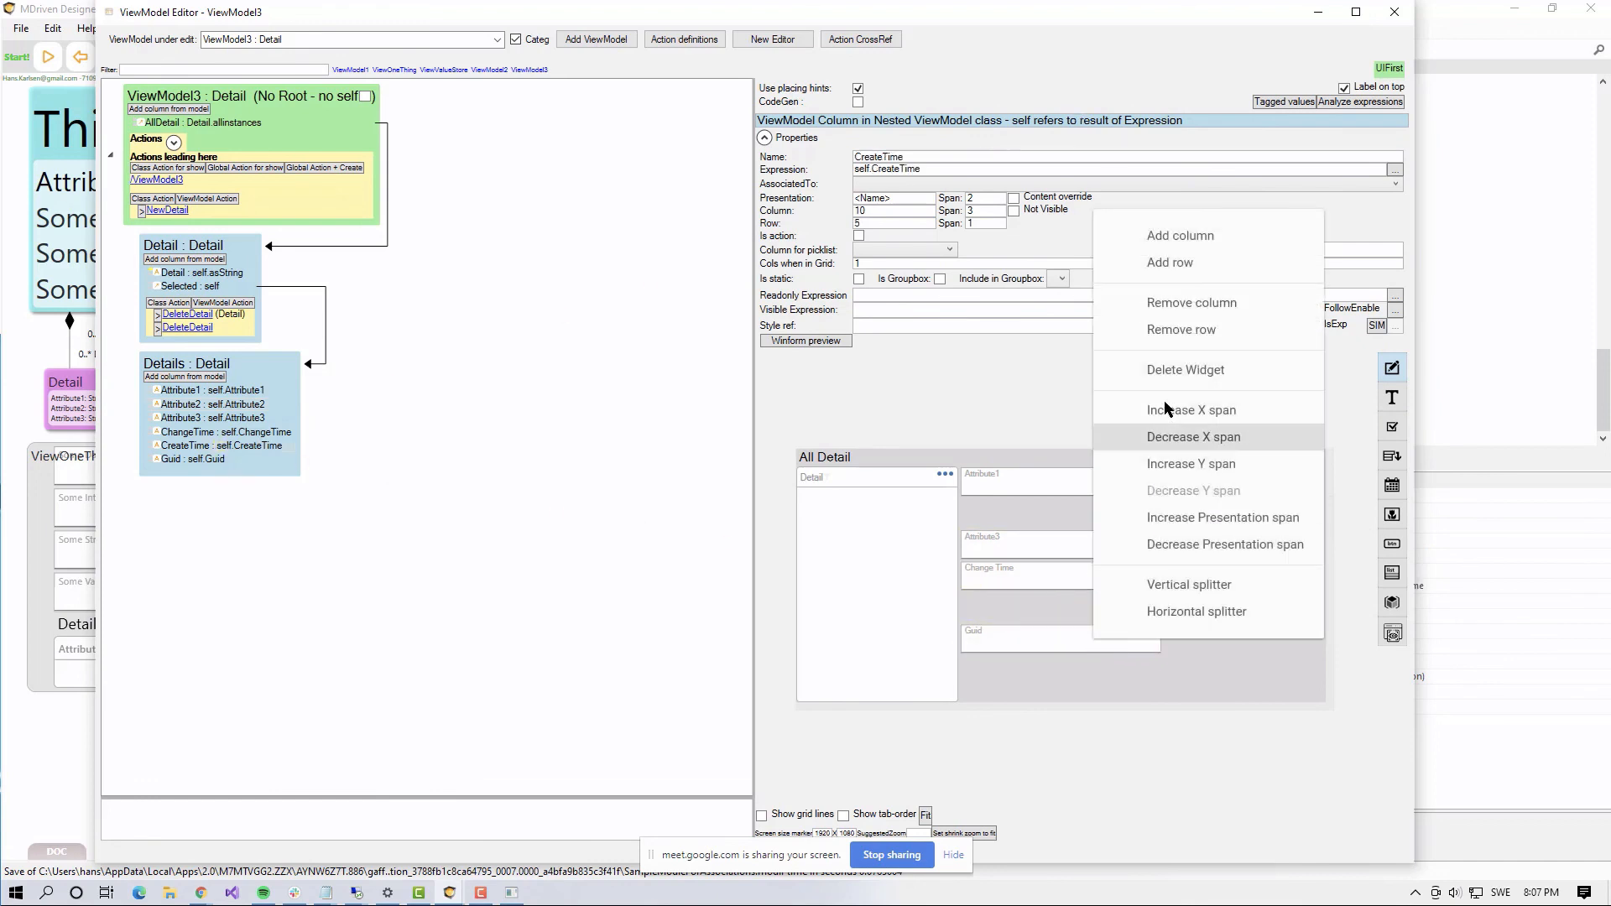
{"action": "left_click", "coordinate": [1177, 374]}
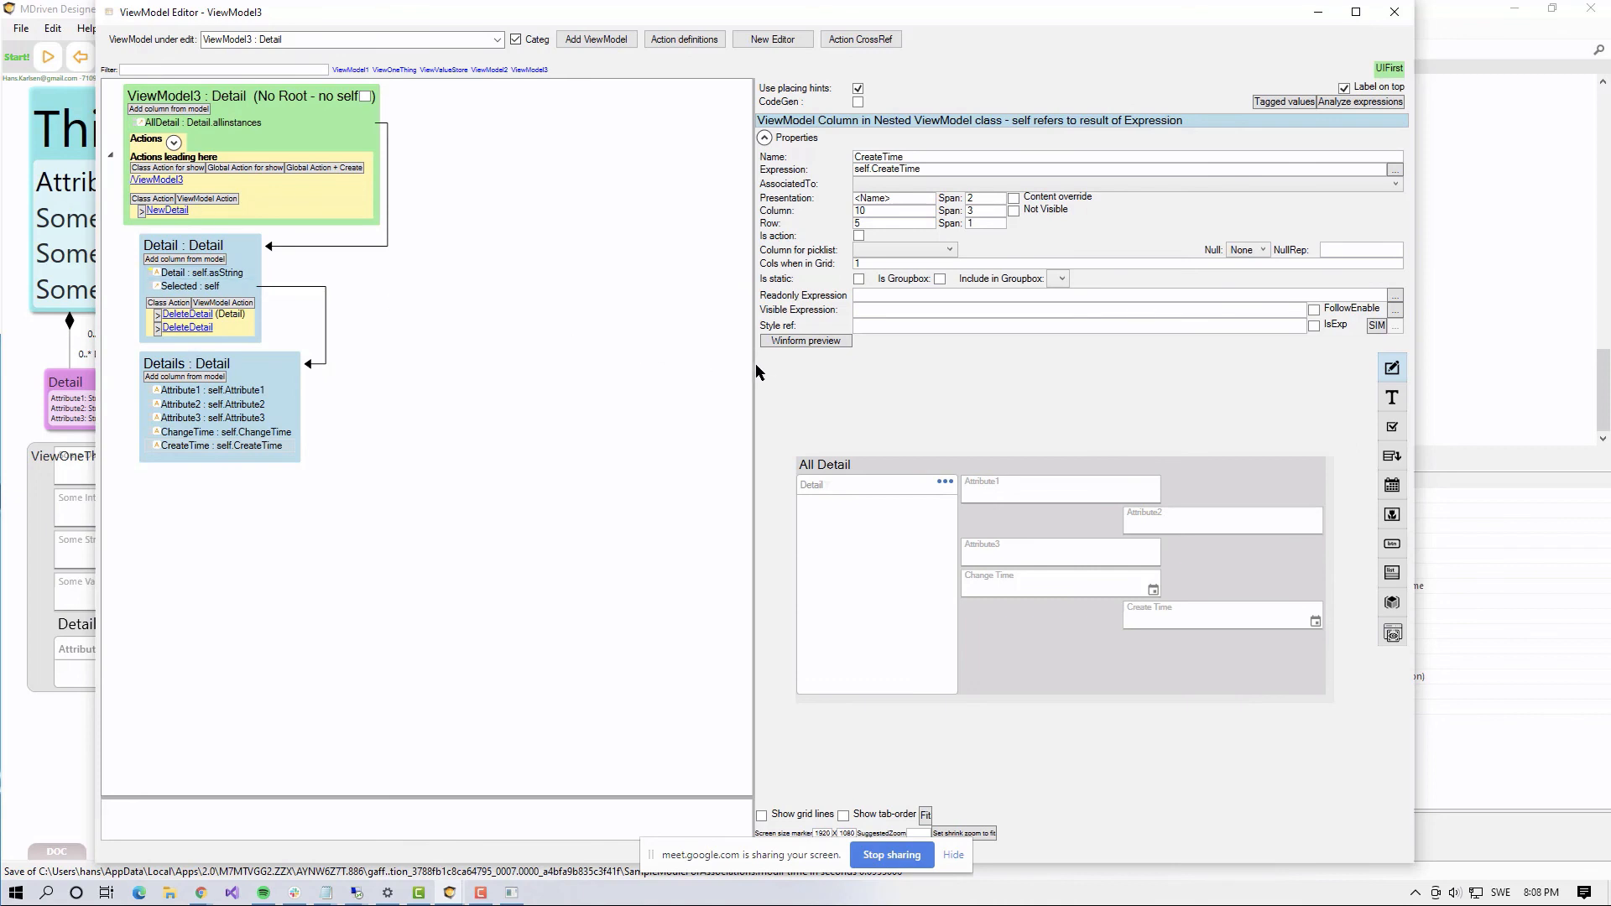
{"action": "left_click_drag", "start_coordinate": [752, 370], "coordinate": [501, 375]}
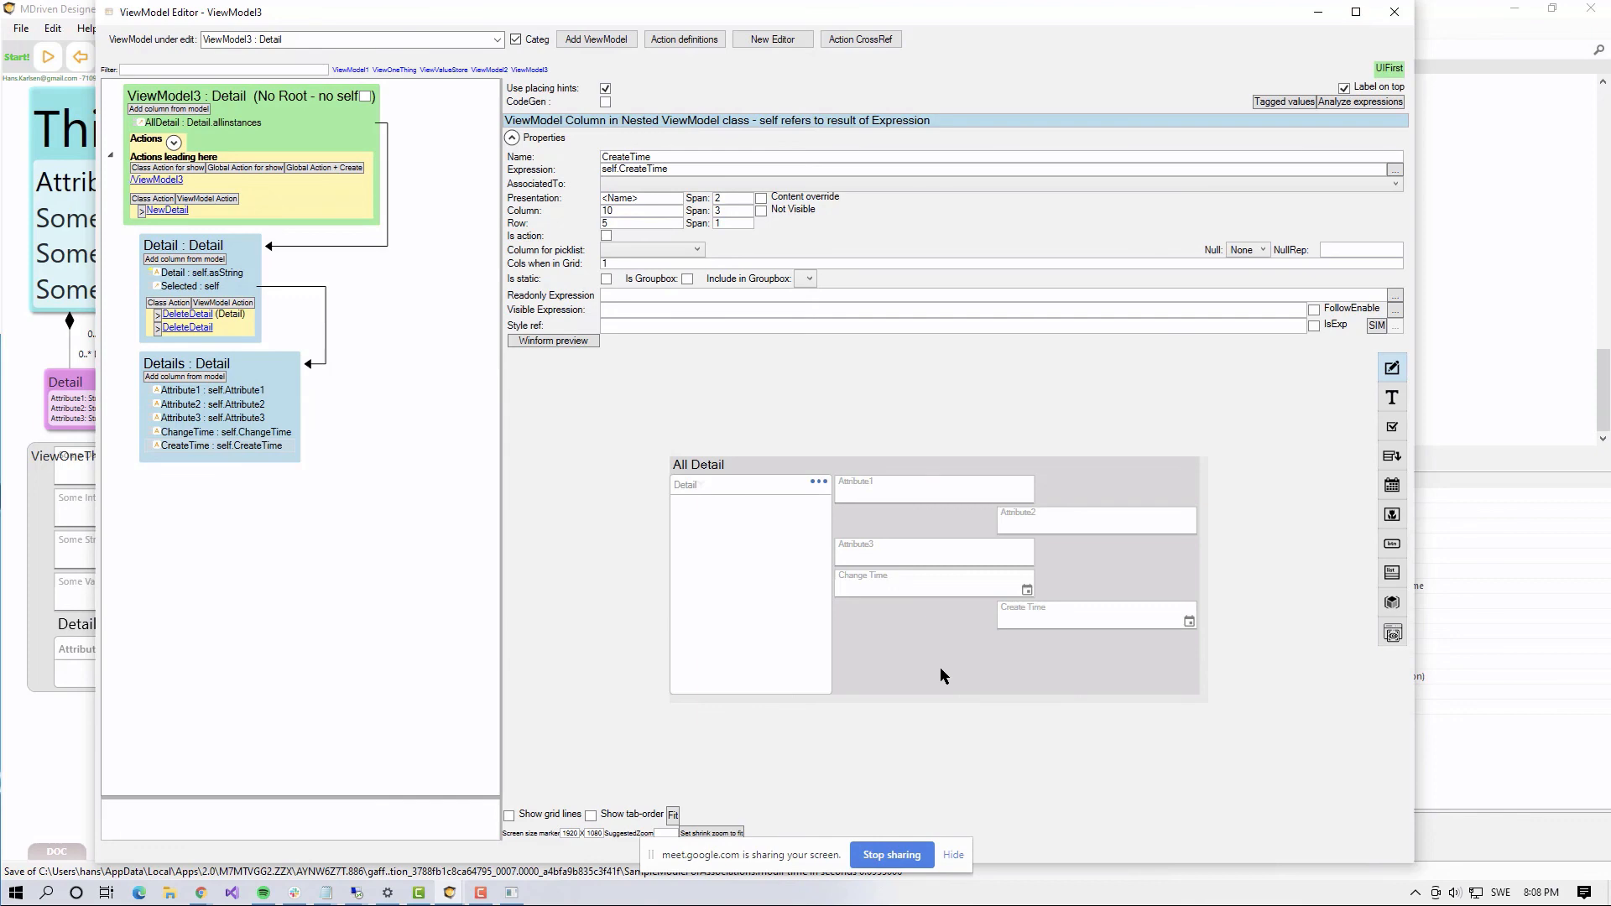
Step: Switch to the untitled Notepad note and mark the "AutoForm template" topic with an x
{"action": "key", "text": "alt+Tab"}
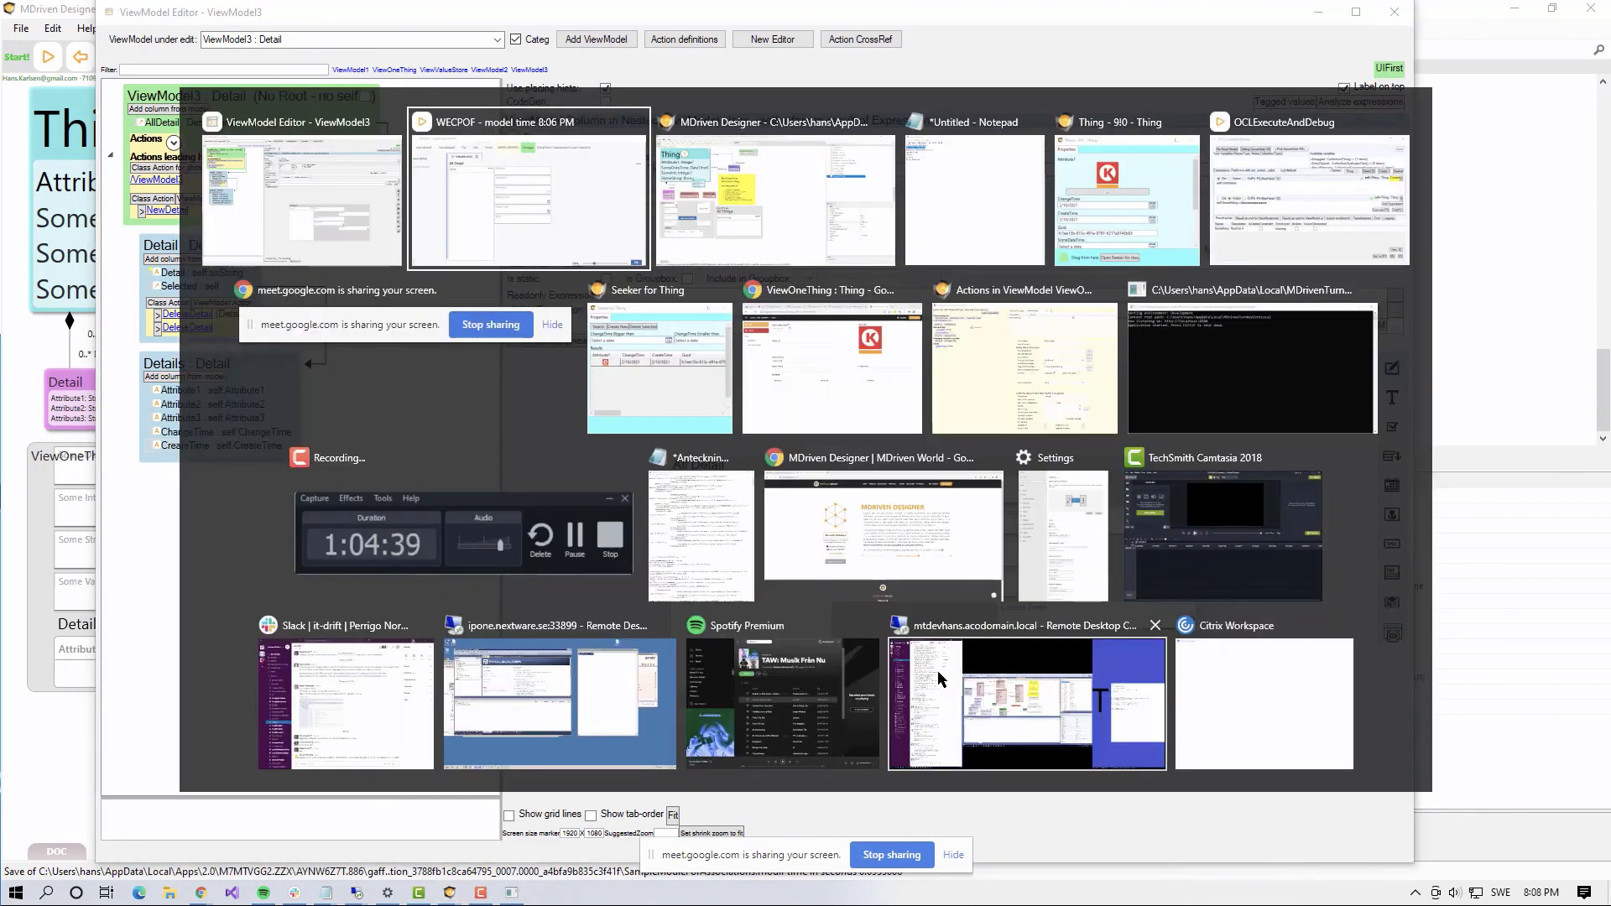
{"action": "key", "text": "alt+Tab"}
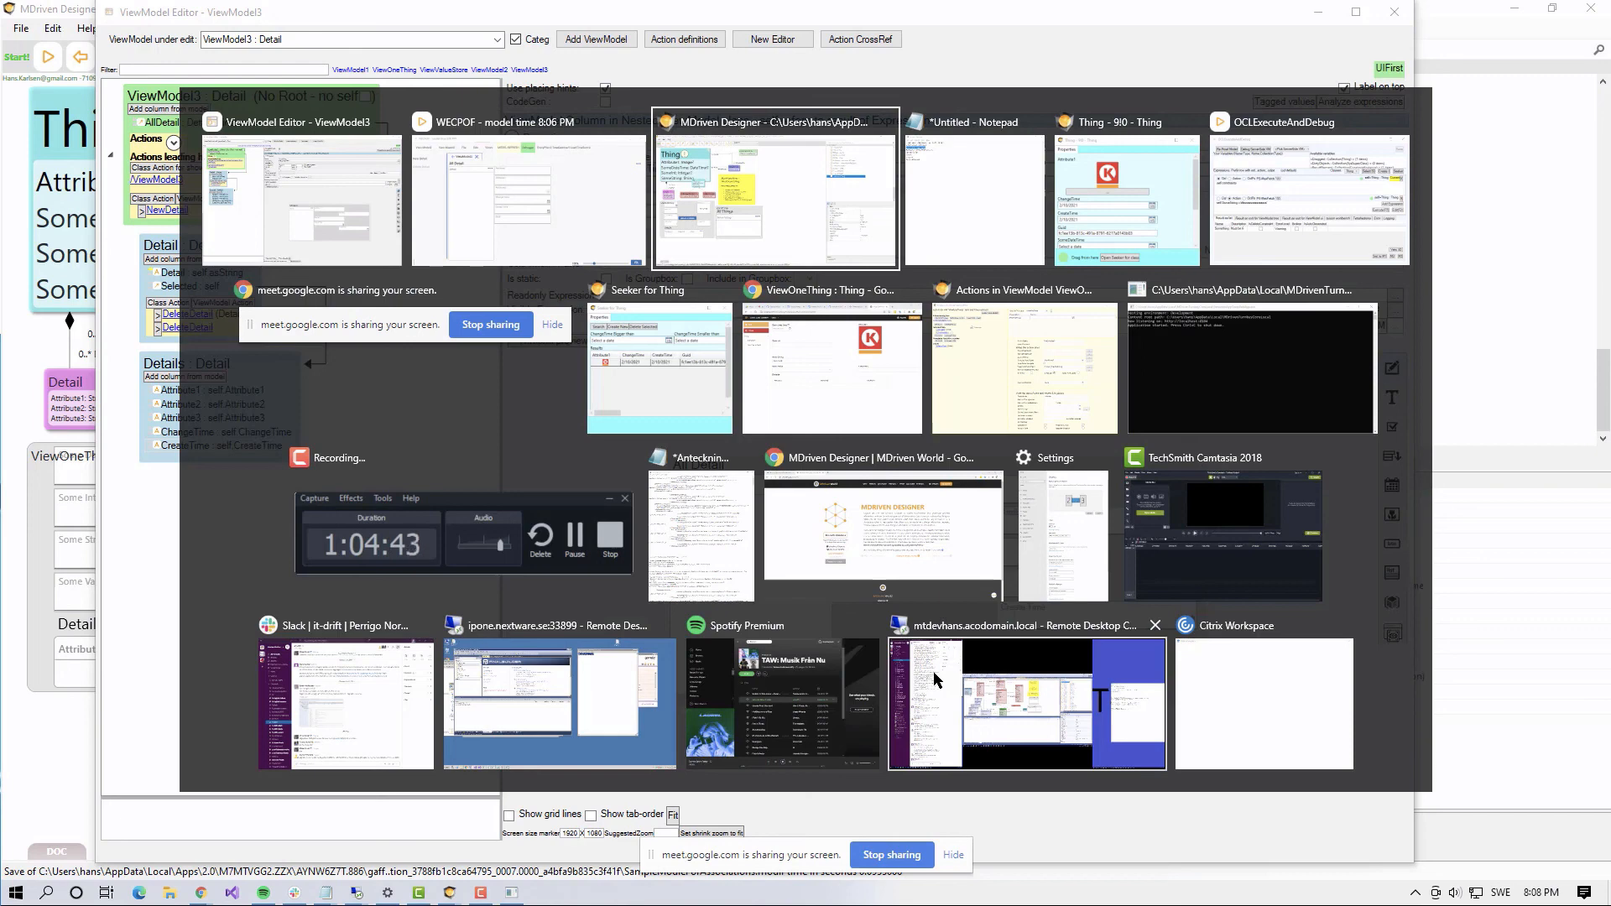
{"action": "key", "text": "alt+Tab"}
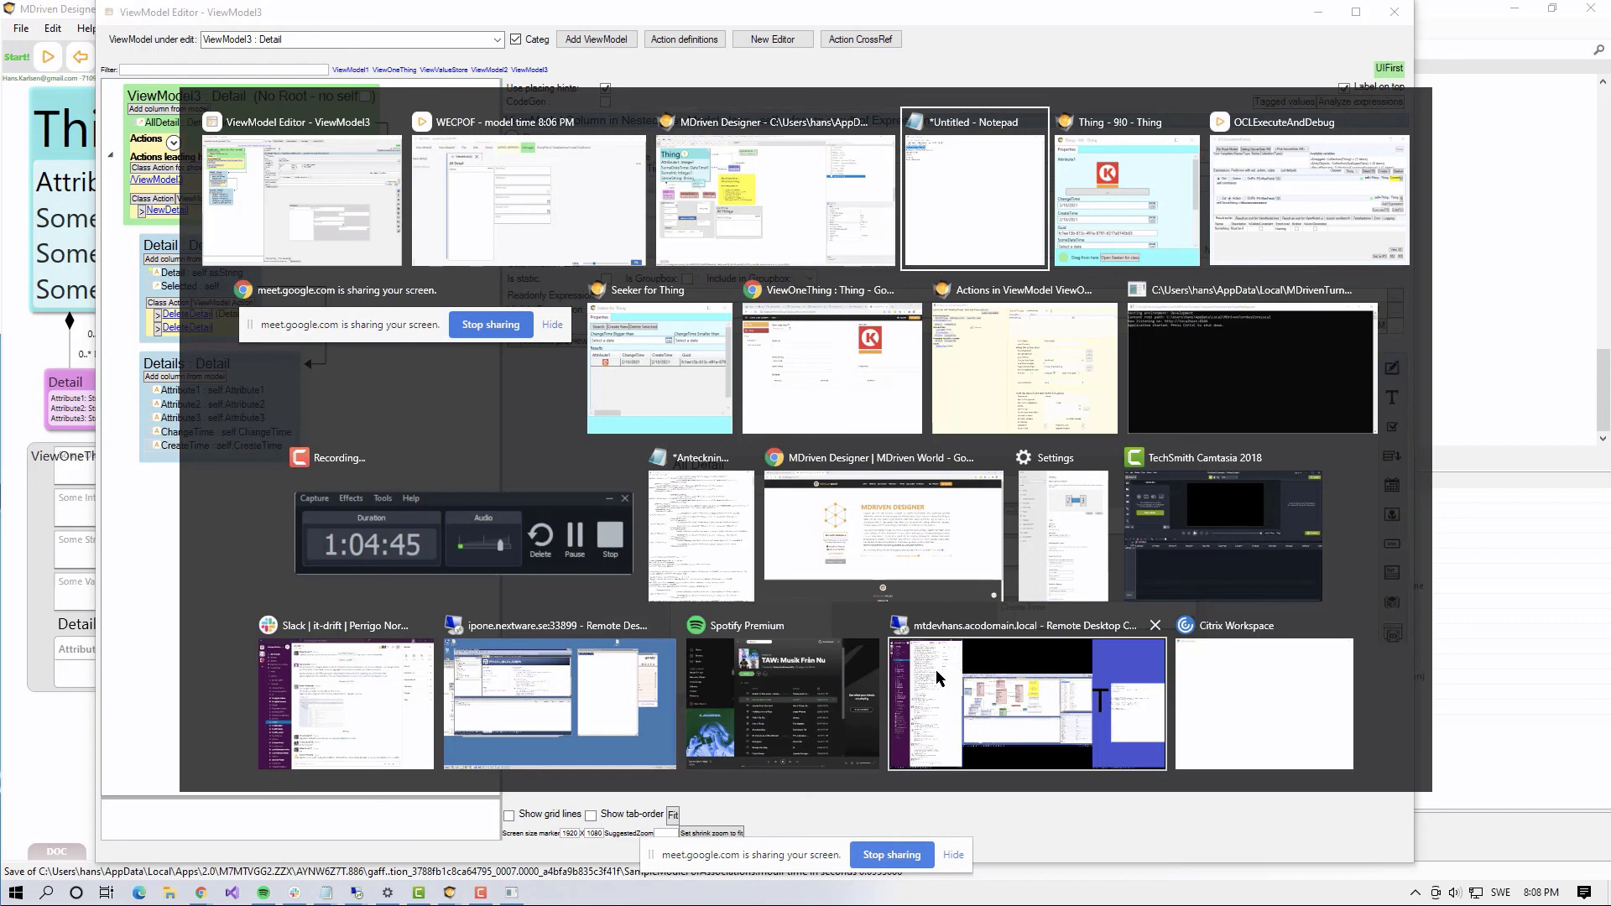
{"action": "left_click", "coordinate": [890, 250]}
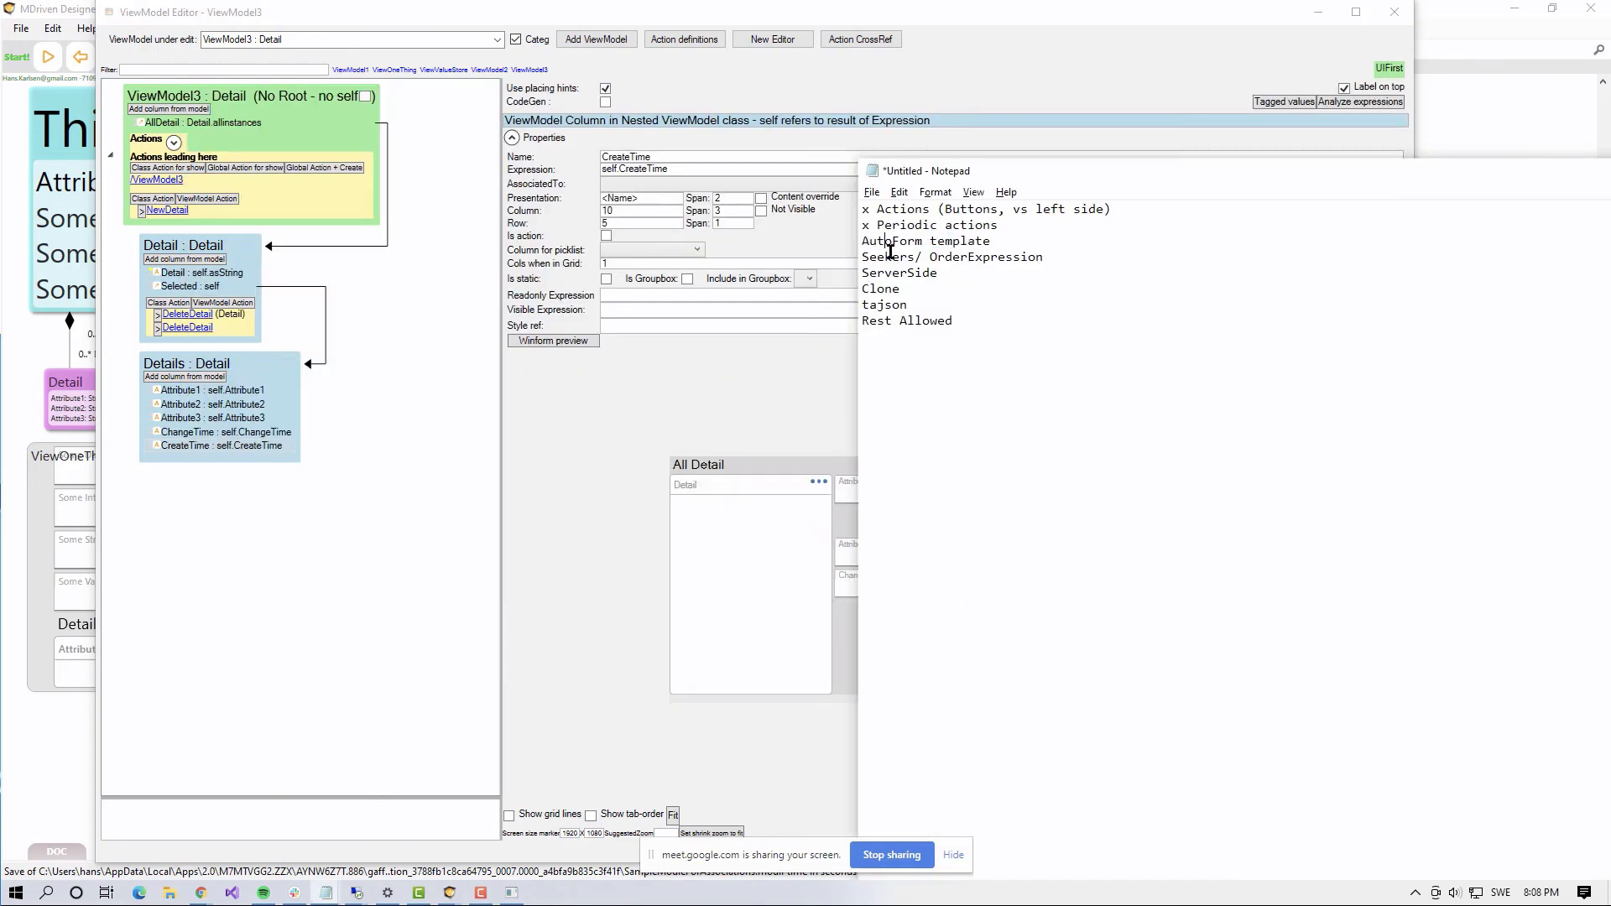
{"action": "type", "text": "x"}
Step: Switch to the Google Meet call in Chrome, then reposition and widen its window to show more participants
{"action": "key", "text": "alt+Tab"}
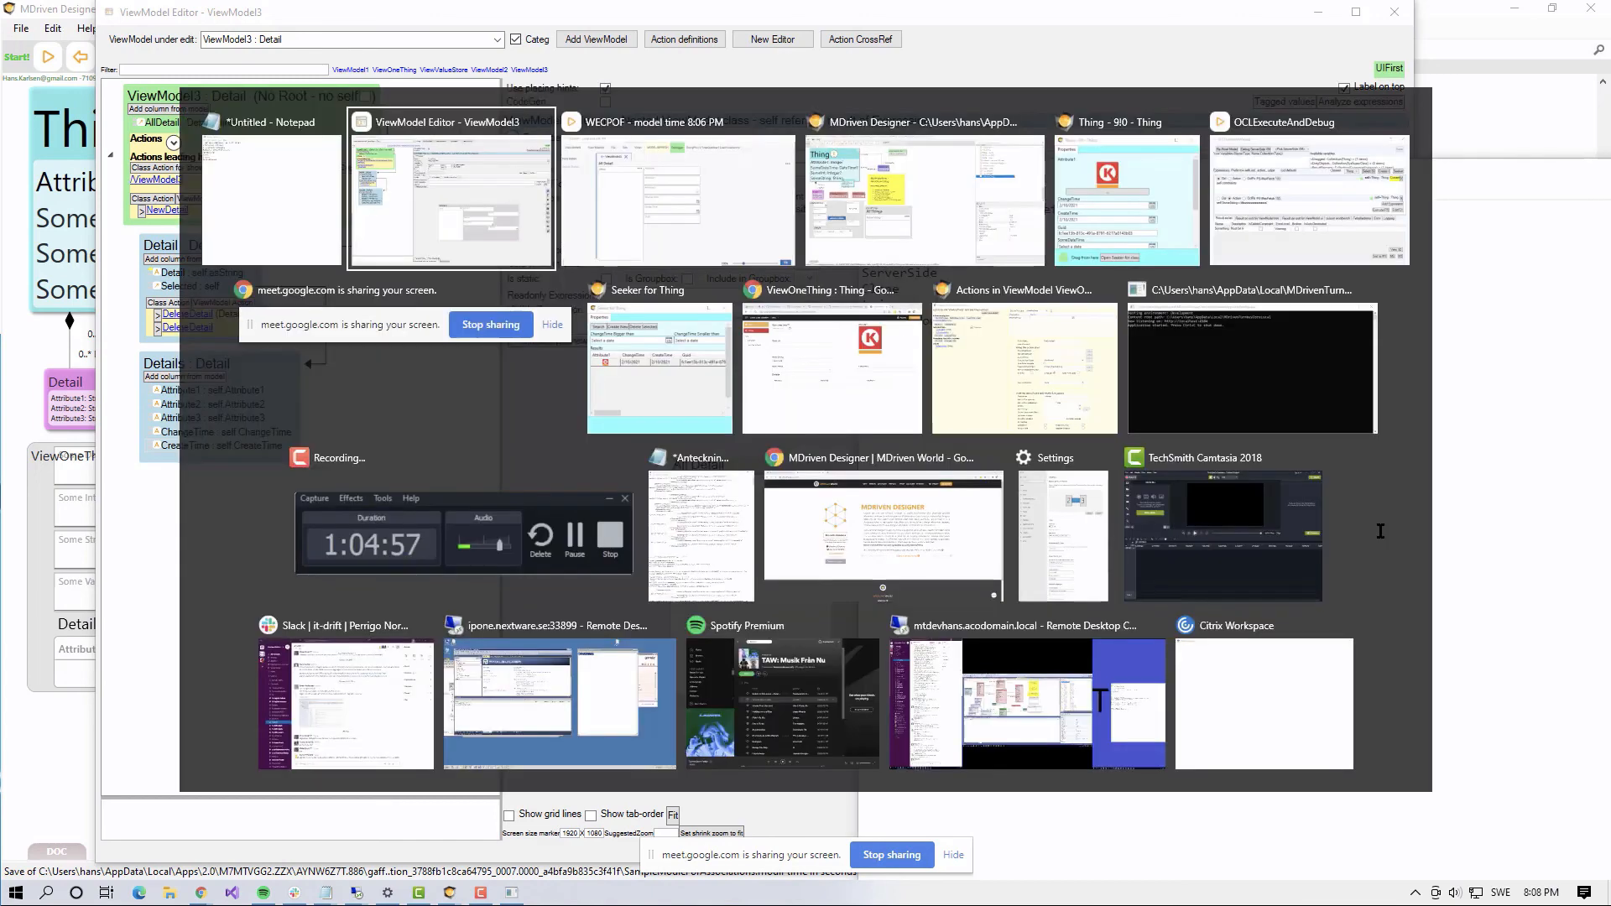
{"action": "key", "text": "alt+Tab"}
{"action": "key", "text": "alt+Tab"}
{"action": "key", "text": "alt+Tab"}
{"action": "key", "text": "alt+Tab"}
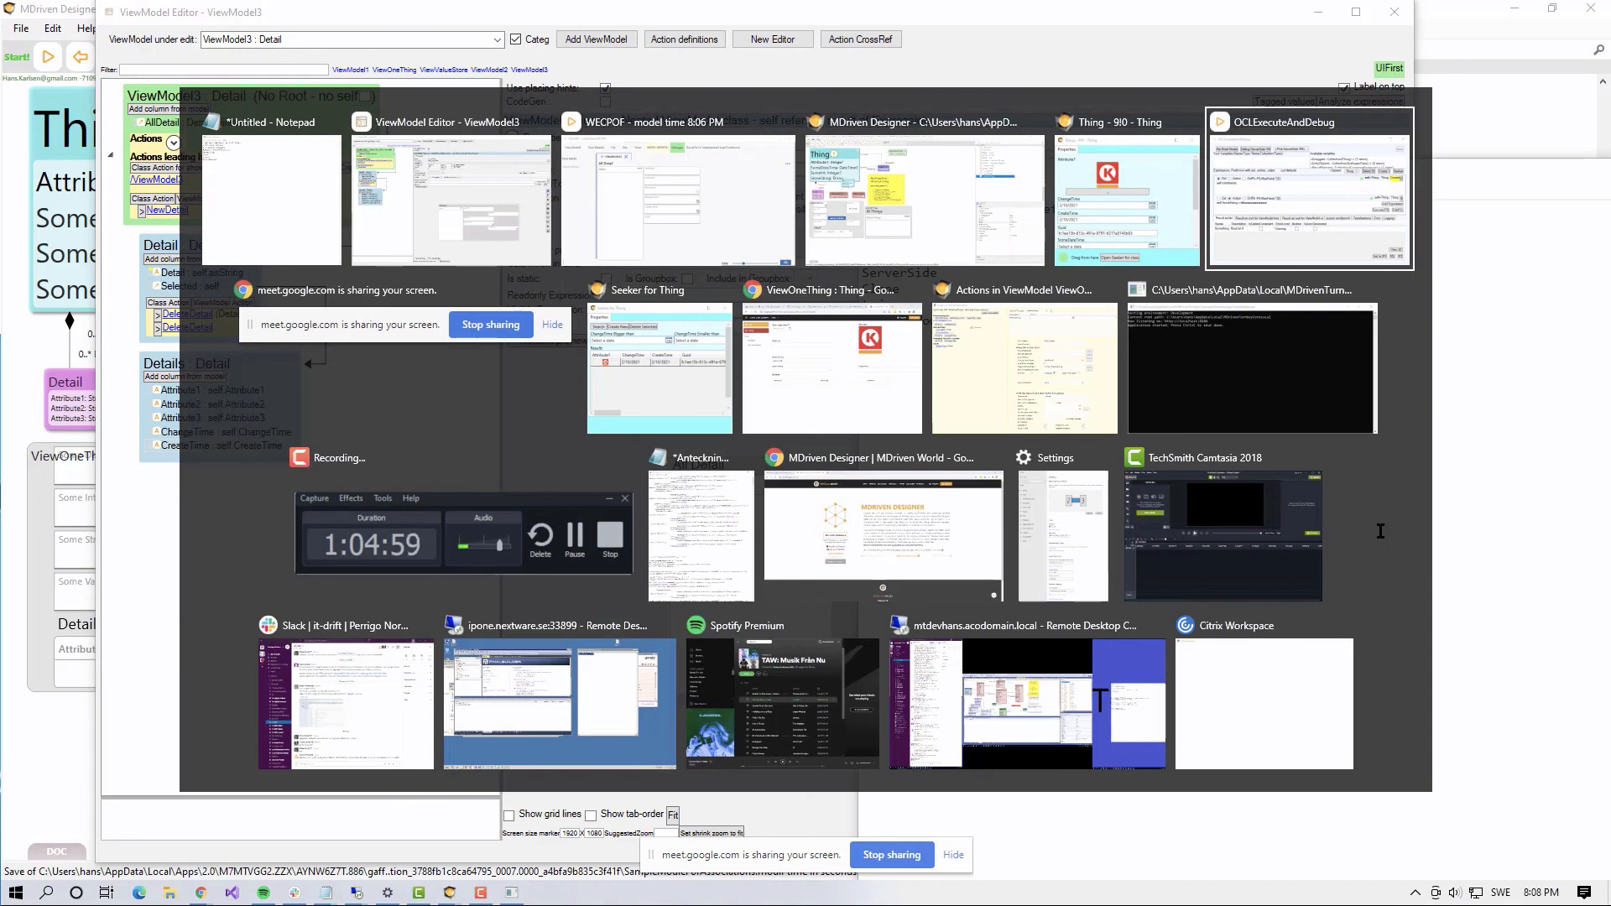
{"action": "key", "text": "alt+Tab"}
{"action": "key", "text": "alt+Tab"}
{"action": "key", "text": "alt+Tab"}
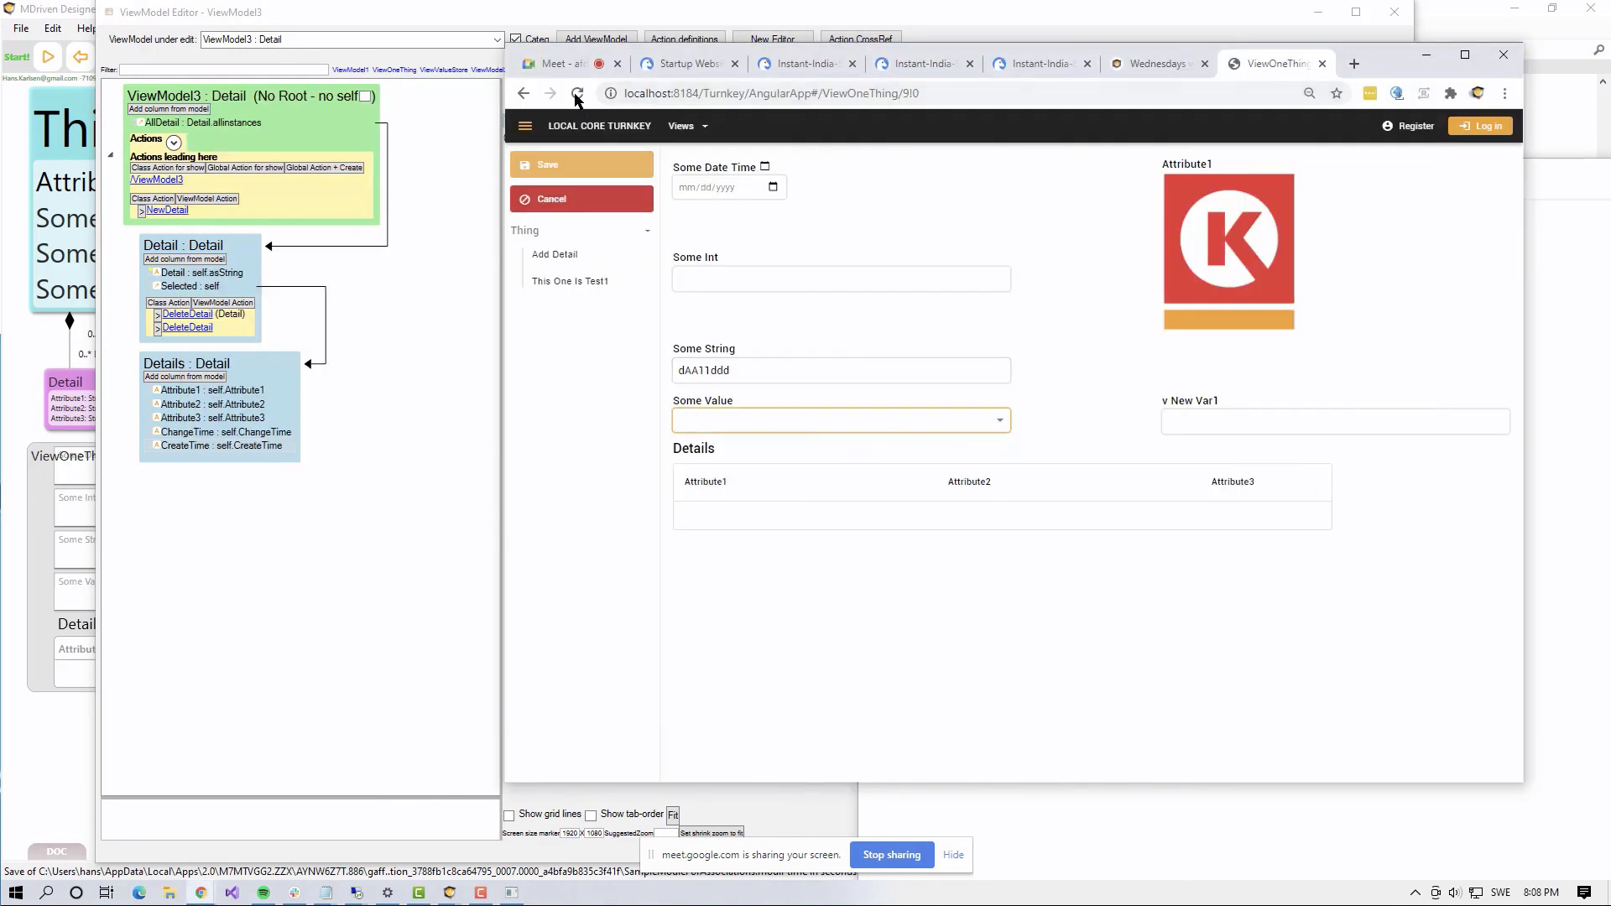
{"action": "left_click", "coordinate": [556, 64]}
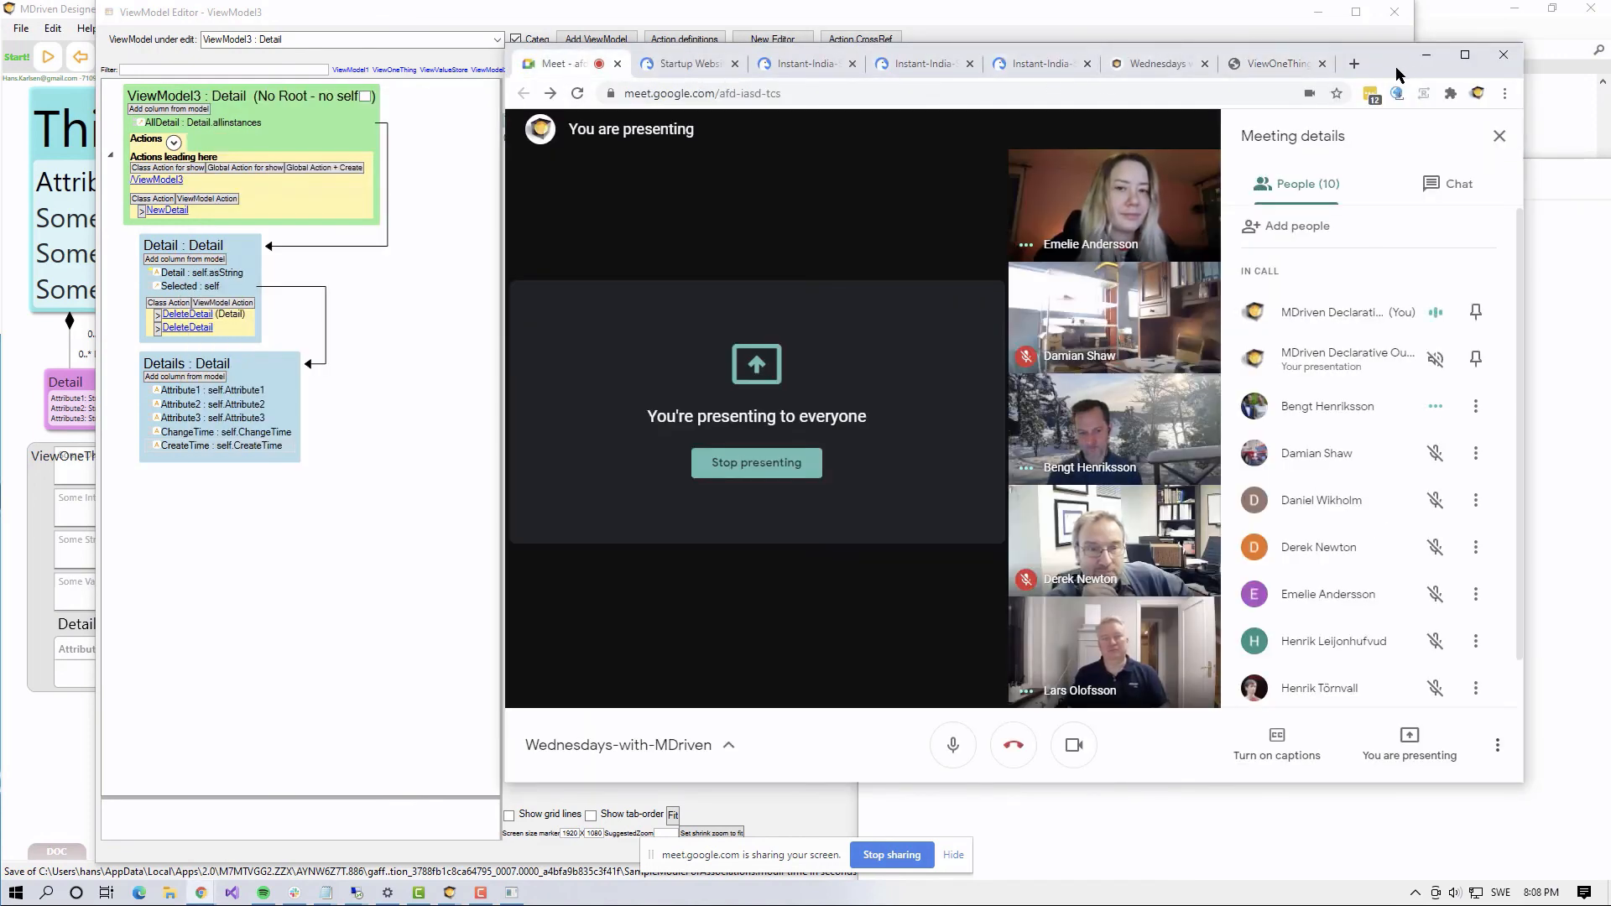
{"action": "left_click_drag", "start_coordinate": [1397, 74], "coordinate": [1140, 64]}
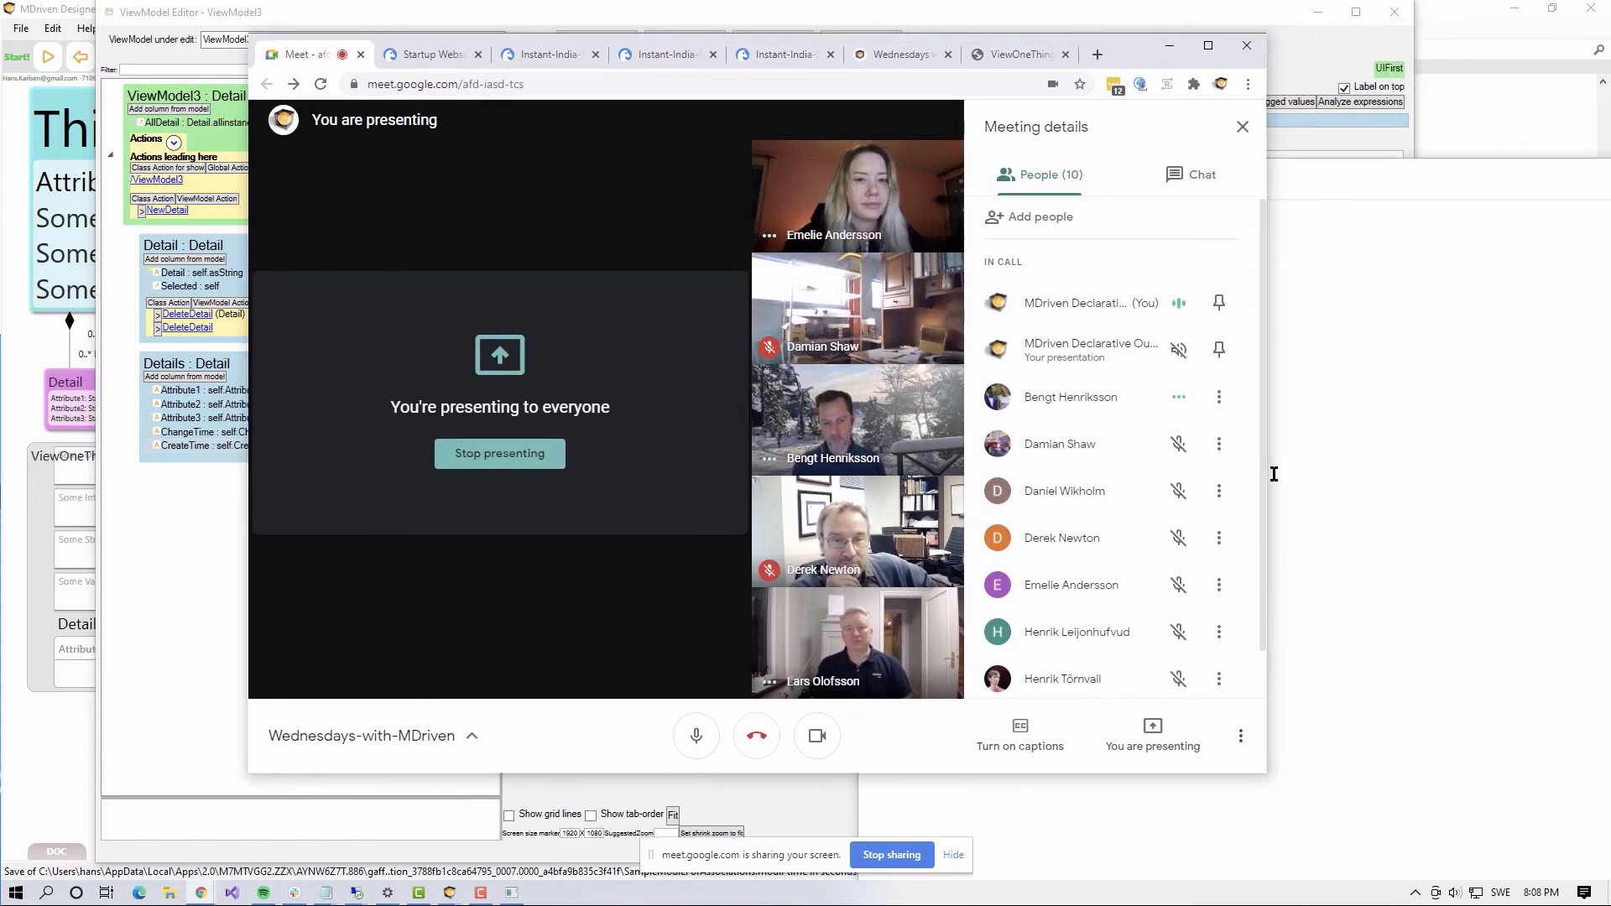
{"action": "left_click_drag", "start_coordinate": [1269, 467], "coordinate": [1544, 437]}
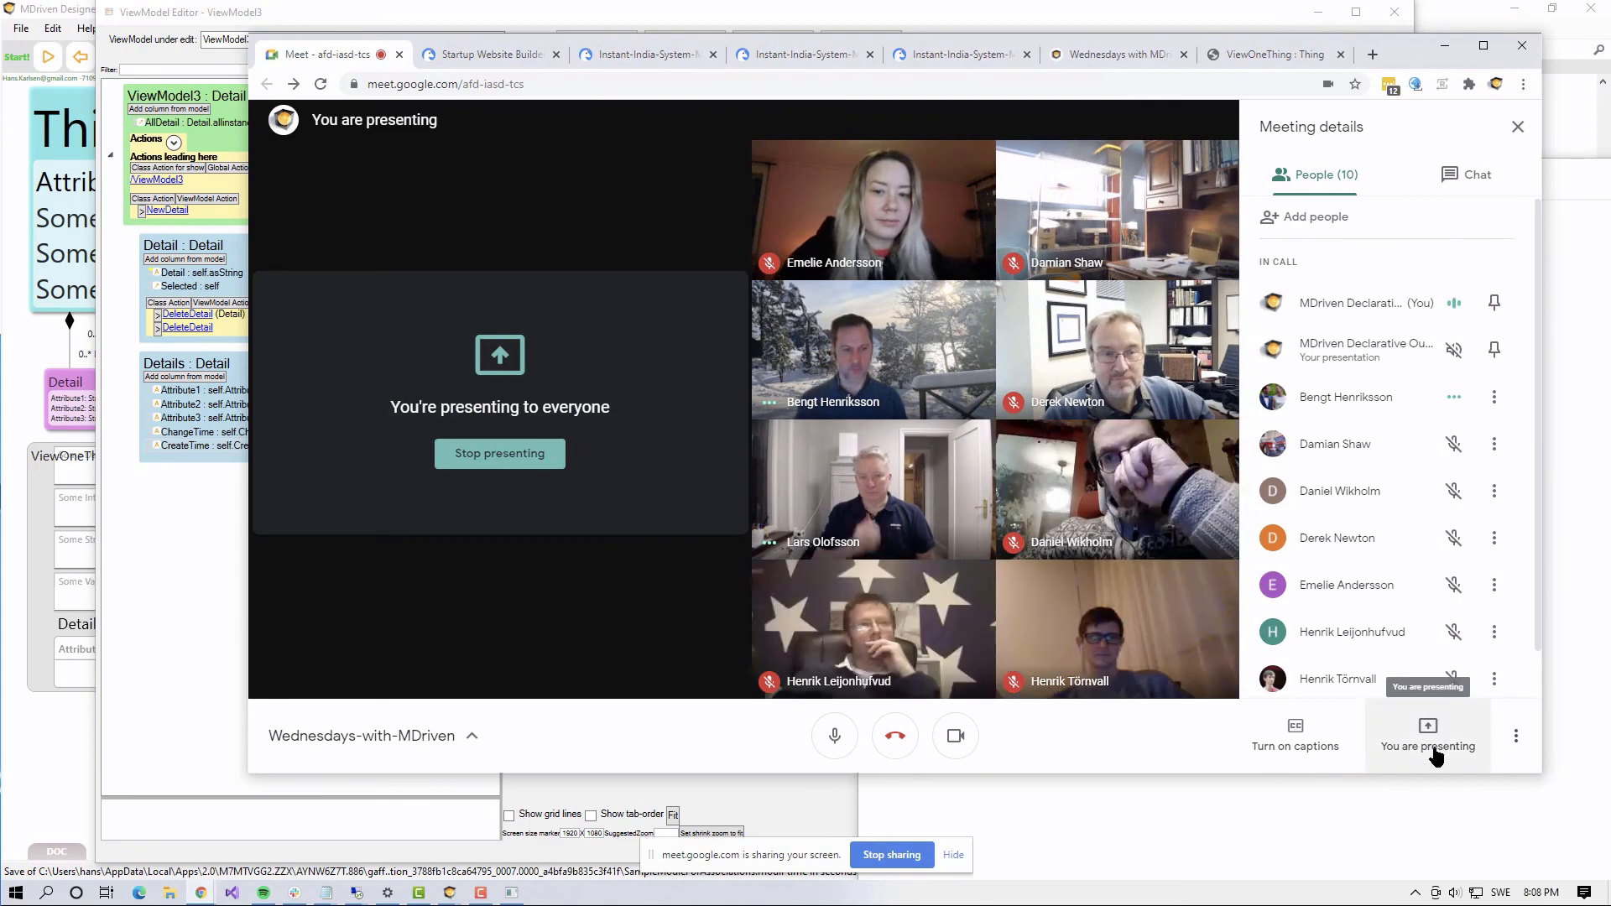